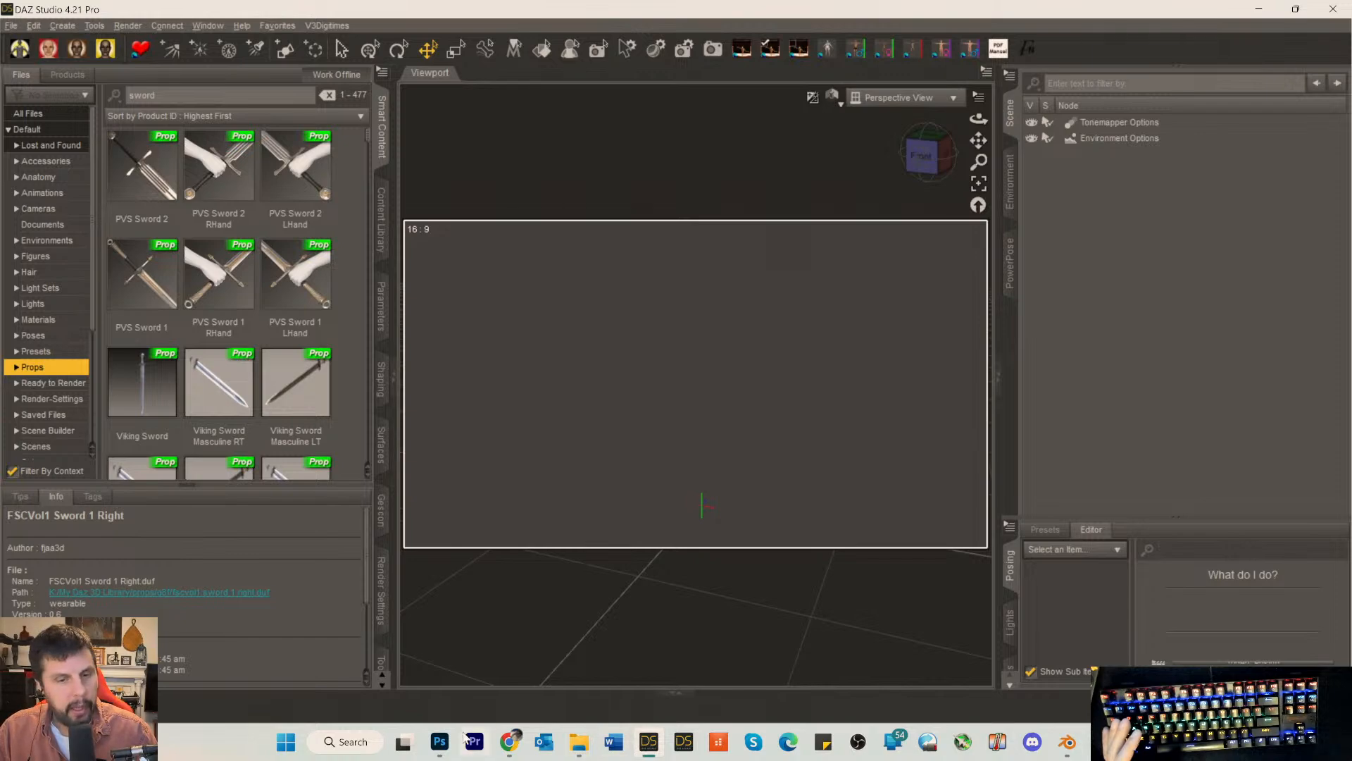
# Step: Switch to Blender, save the Blender Kitchen file and close the program
pyautogui.click(1062, 751)
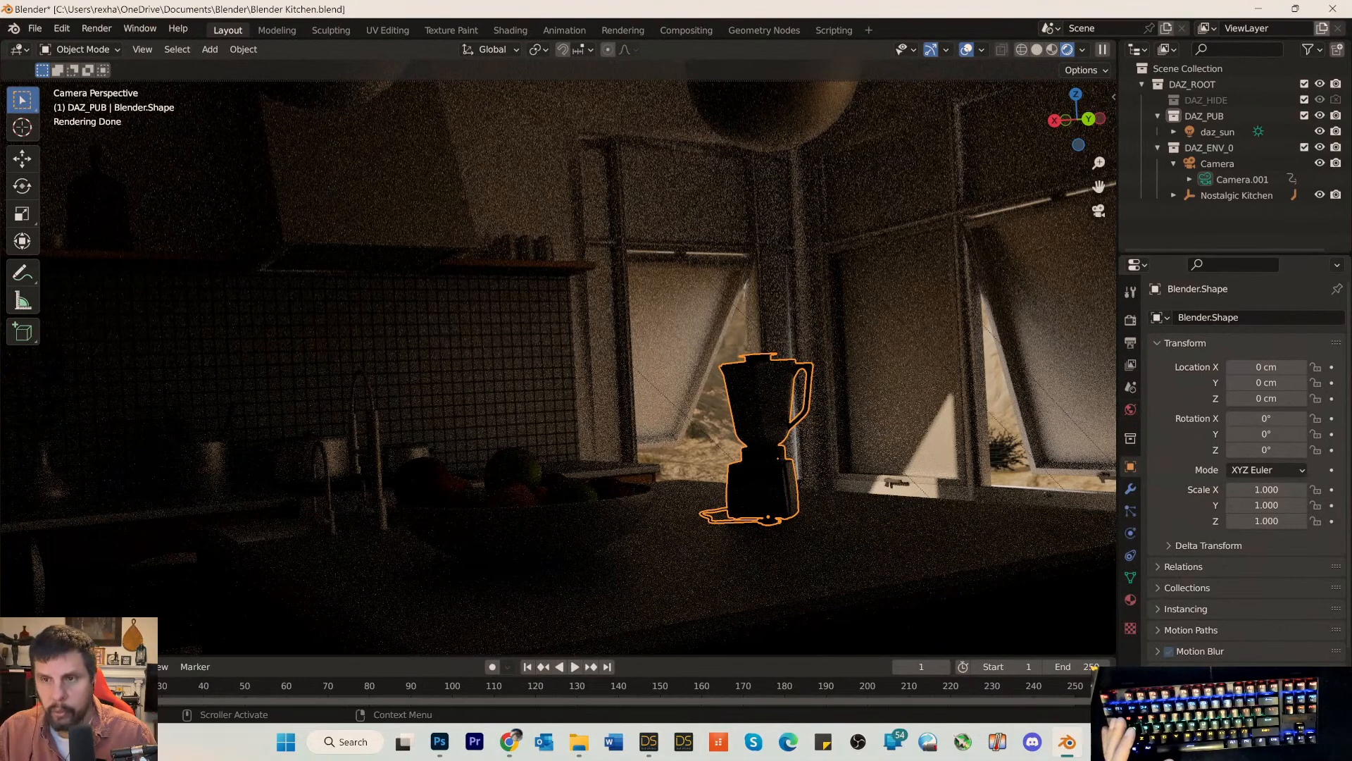
pyautogui.hotkey('ctrl', 's')
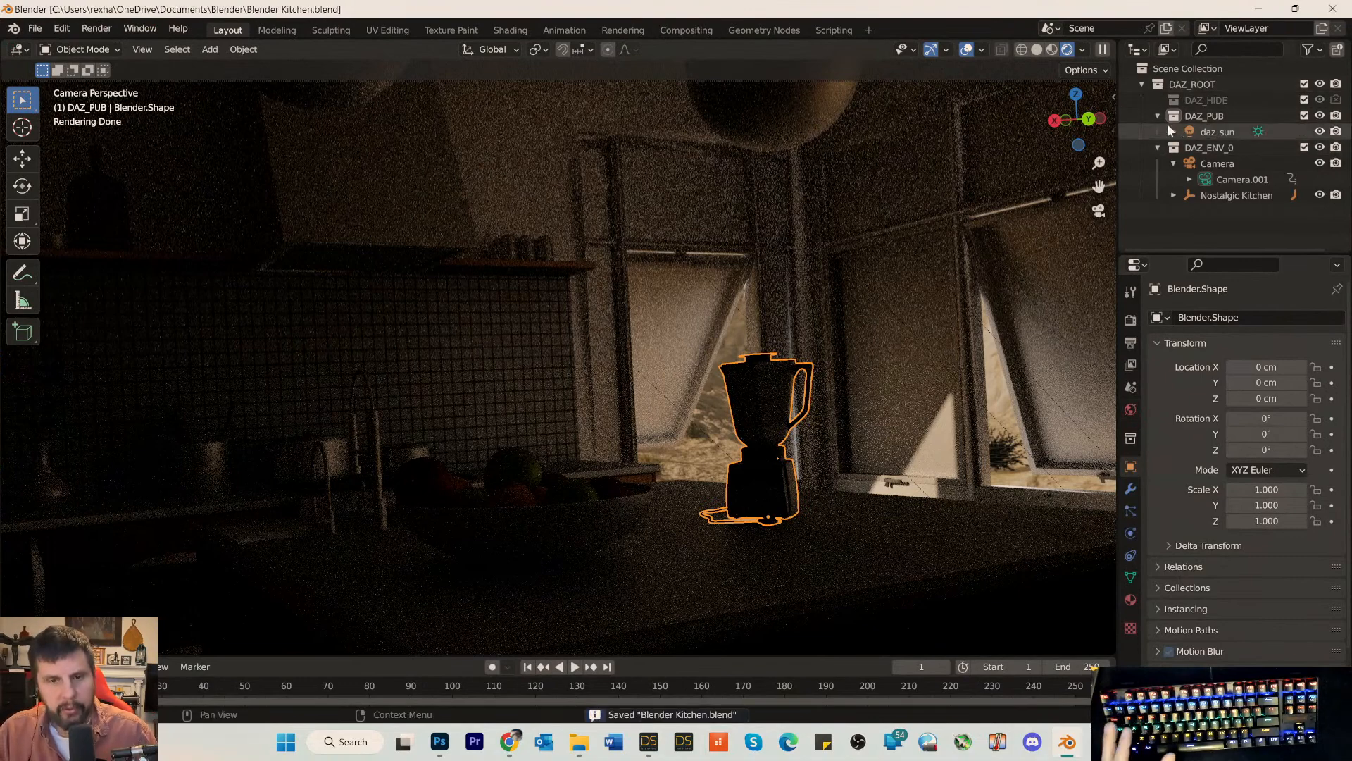
pyautogui.click(1331, 8)
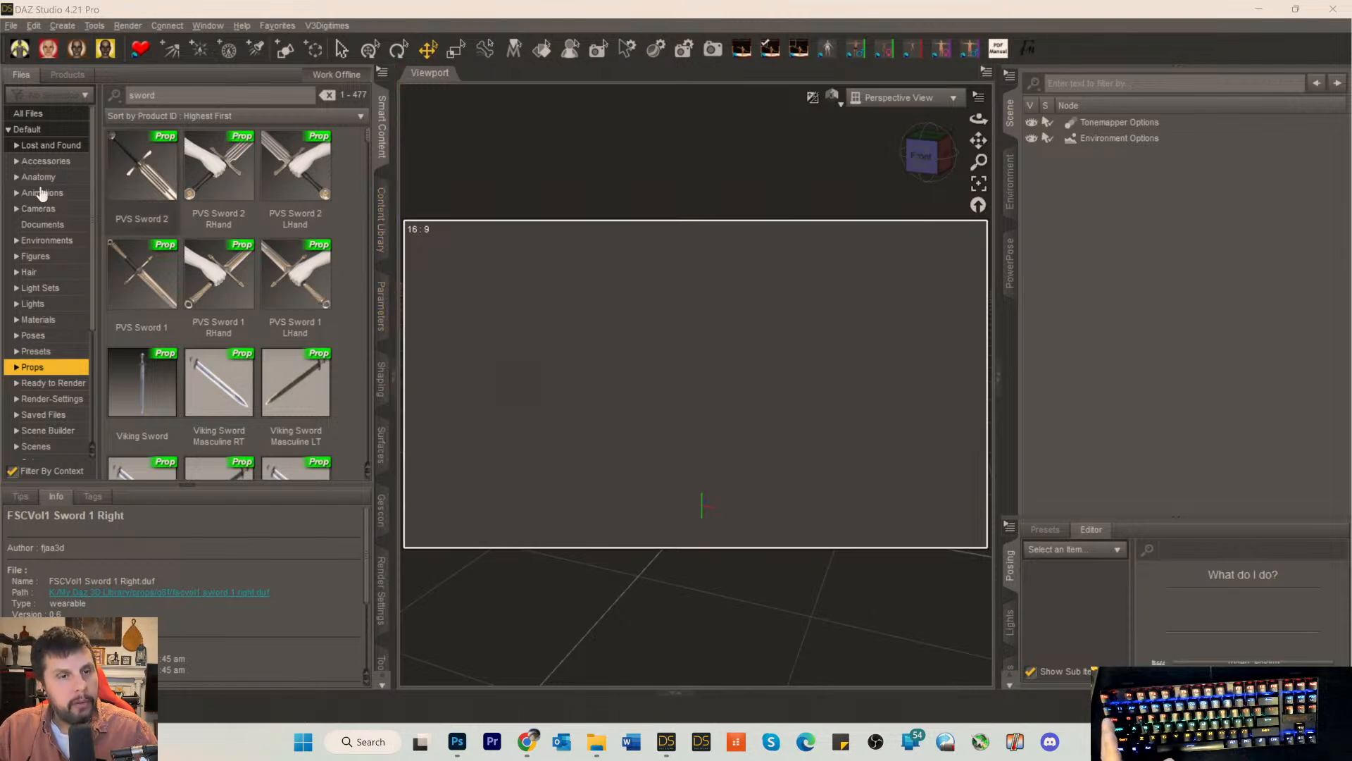
# Step: Clear the "sword" filter from the props files and search the Default product category for "ultra"
pyautogui.moveTo(166, 96); pyautogui.dragTo(7, 103)
pyautogui.press('BackSpace')
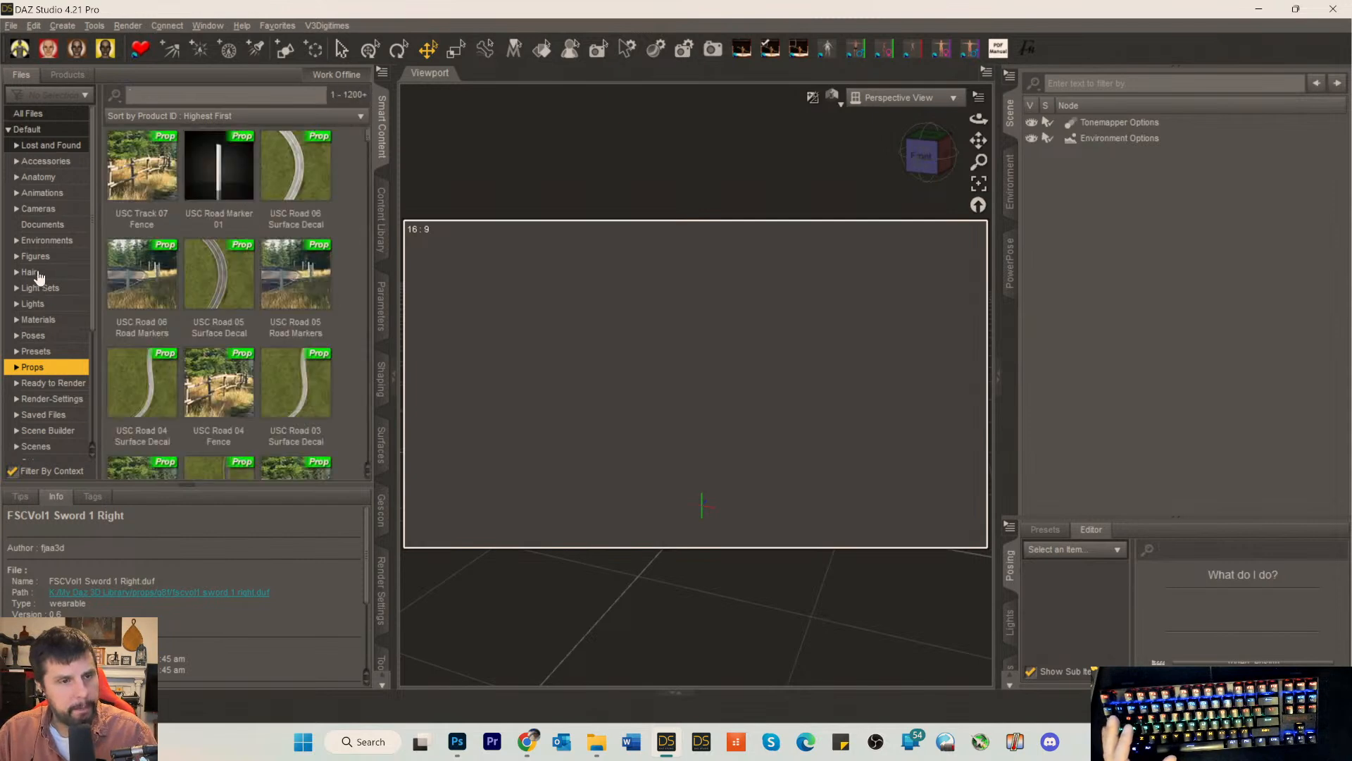
pyautogui.click(68, 75)
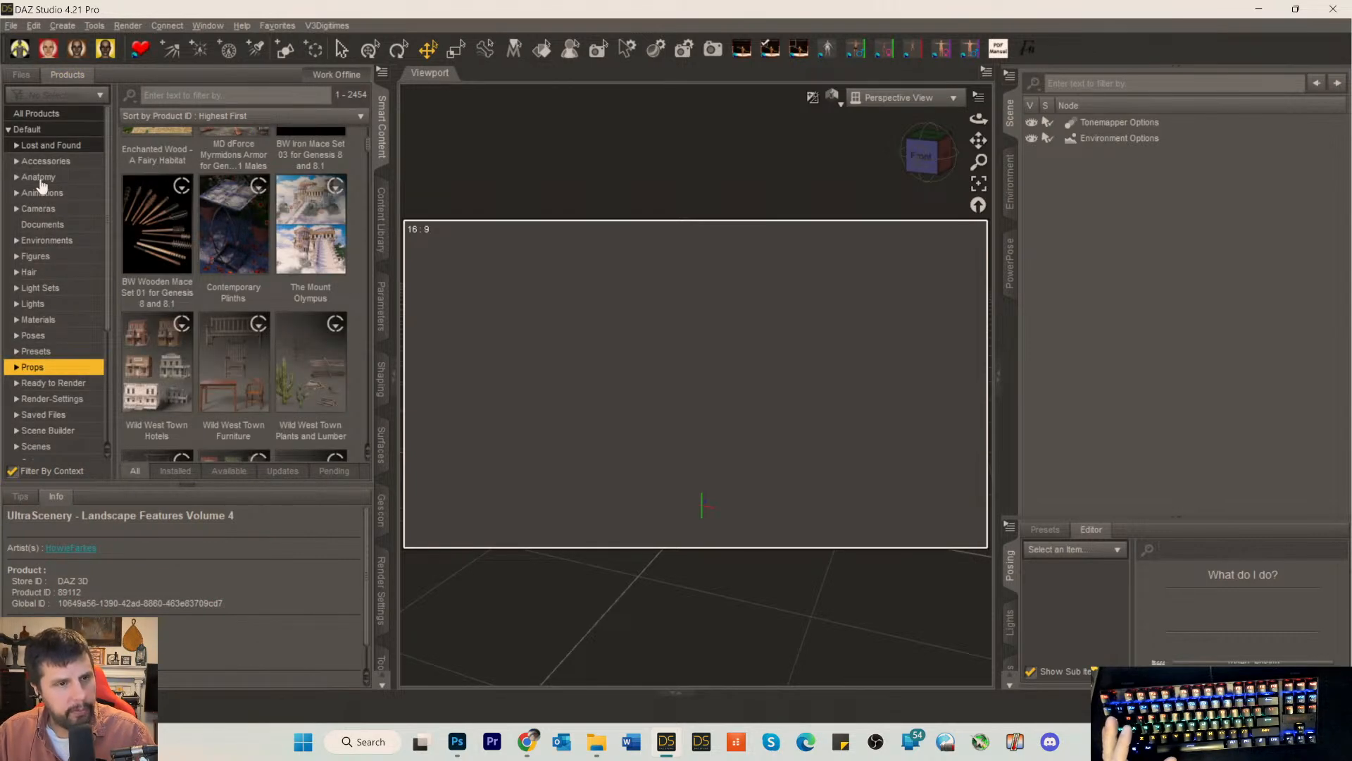
pyautogui.click(37, 131)
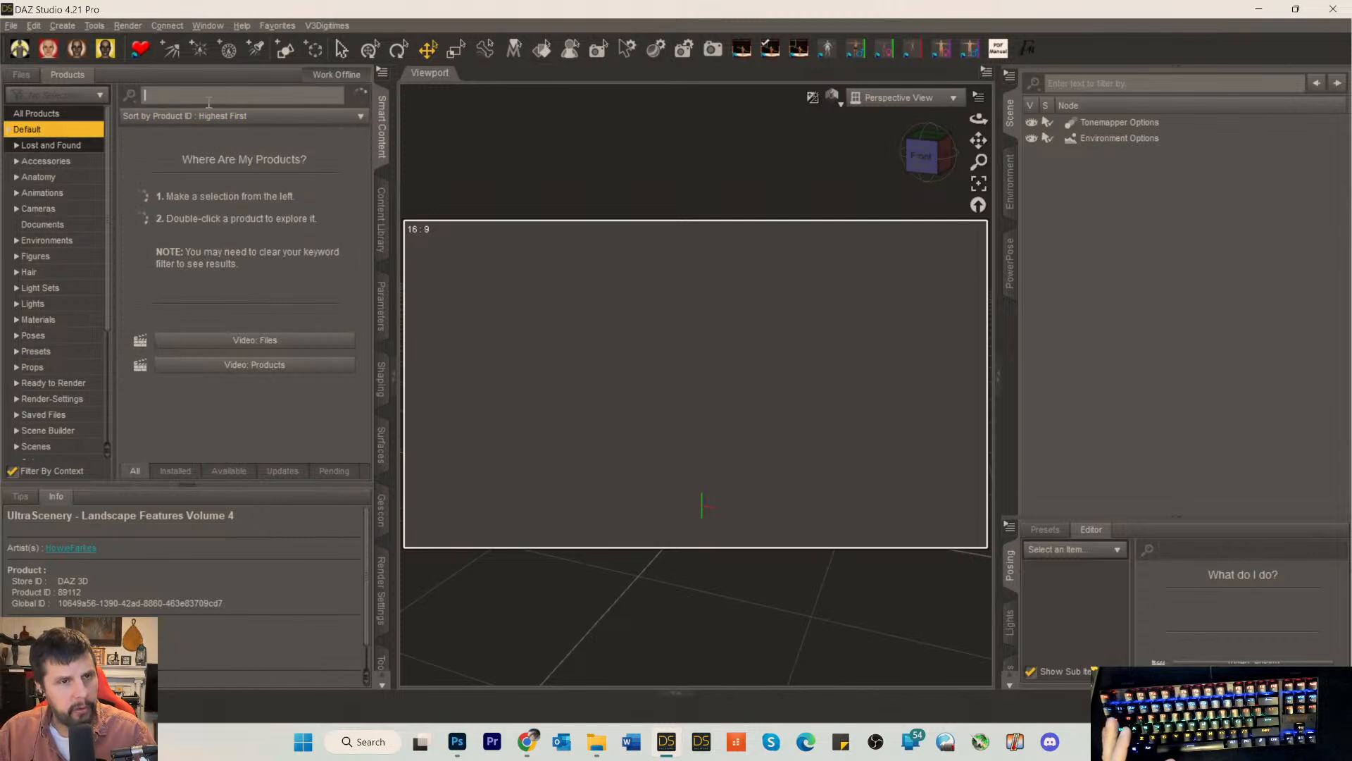
pyautogui.write('ultra')
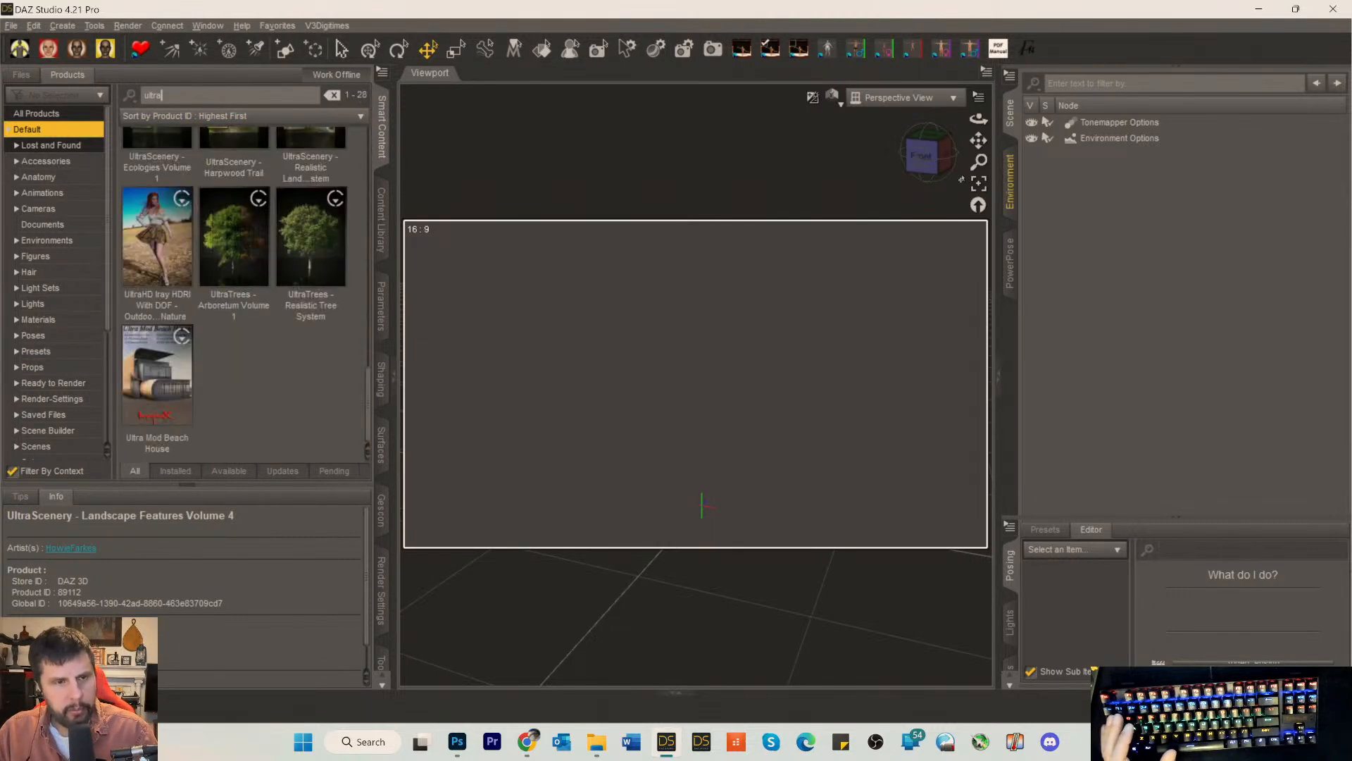
# Step: Find the UltraScenery - Realistic Landscape System product among the filtered products and open its contents
pyautogui.scroll(5, 270, 335)
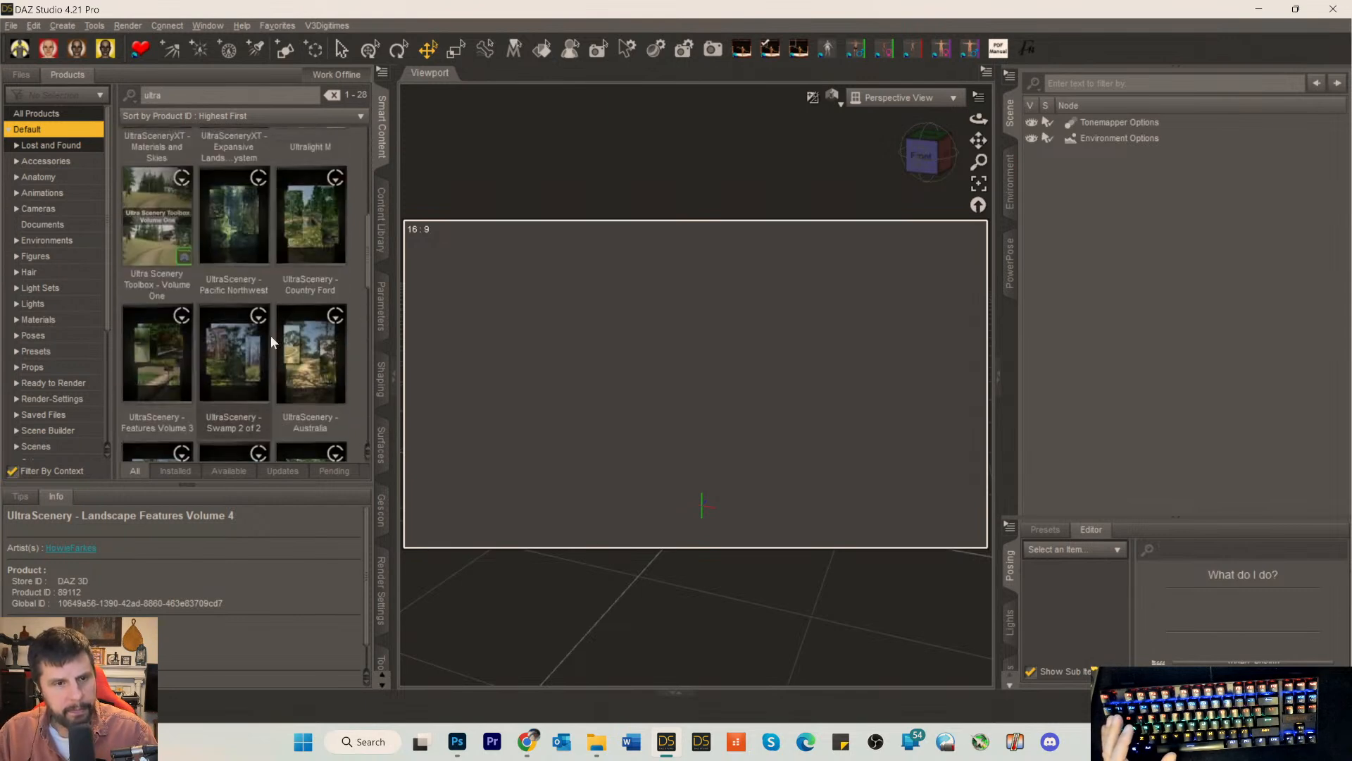
pyautogui.scroll(3, 269, 331)
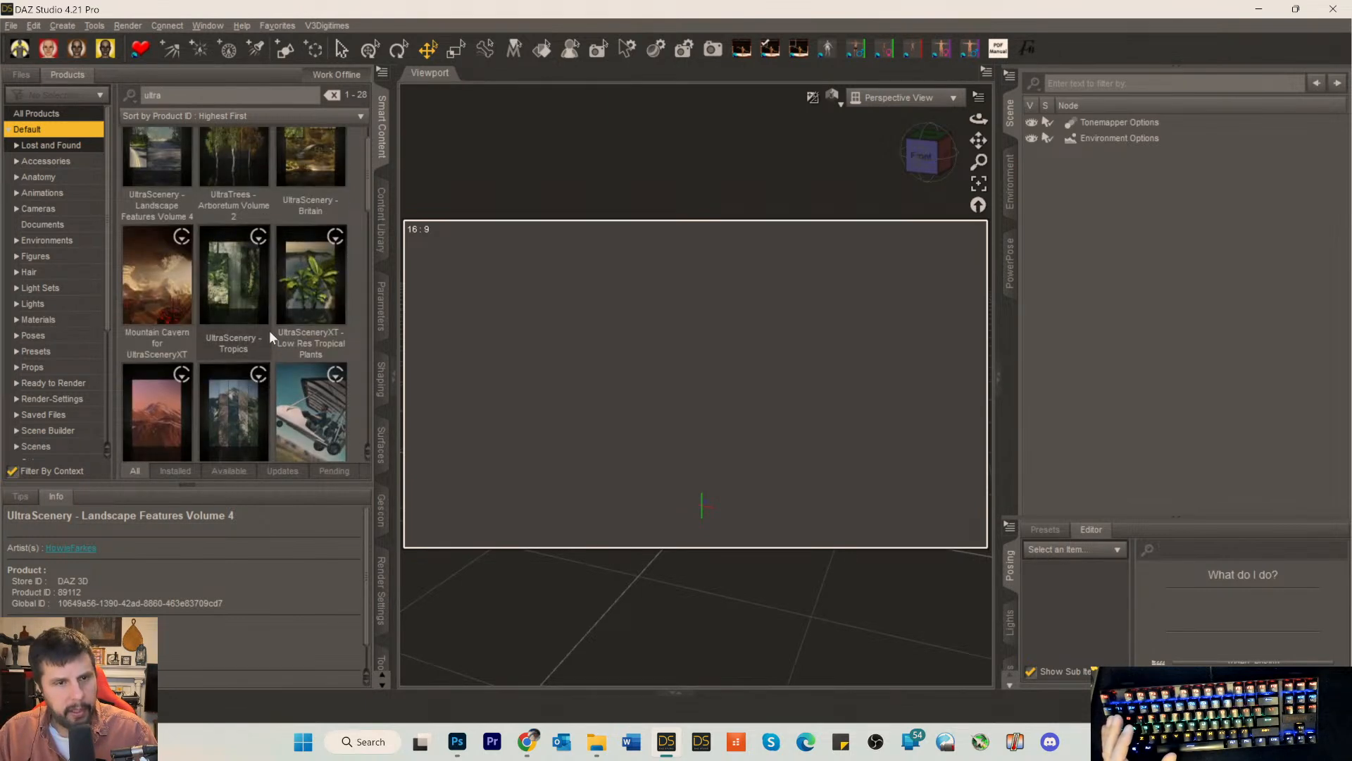
pyautogui.scroll(1, 269, 332)
pyautogui.scroll(-5, 269, 331)
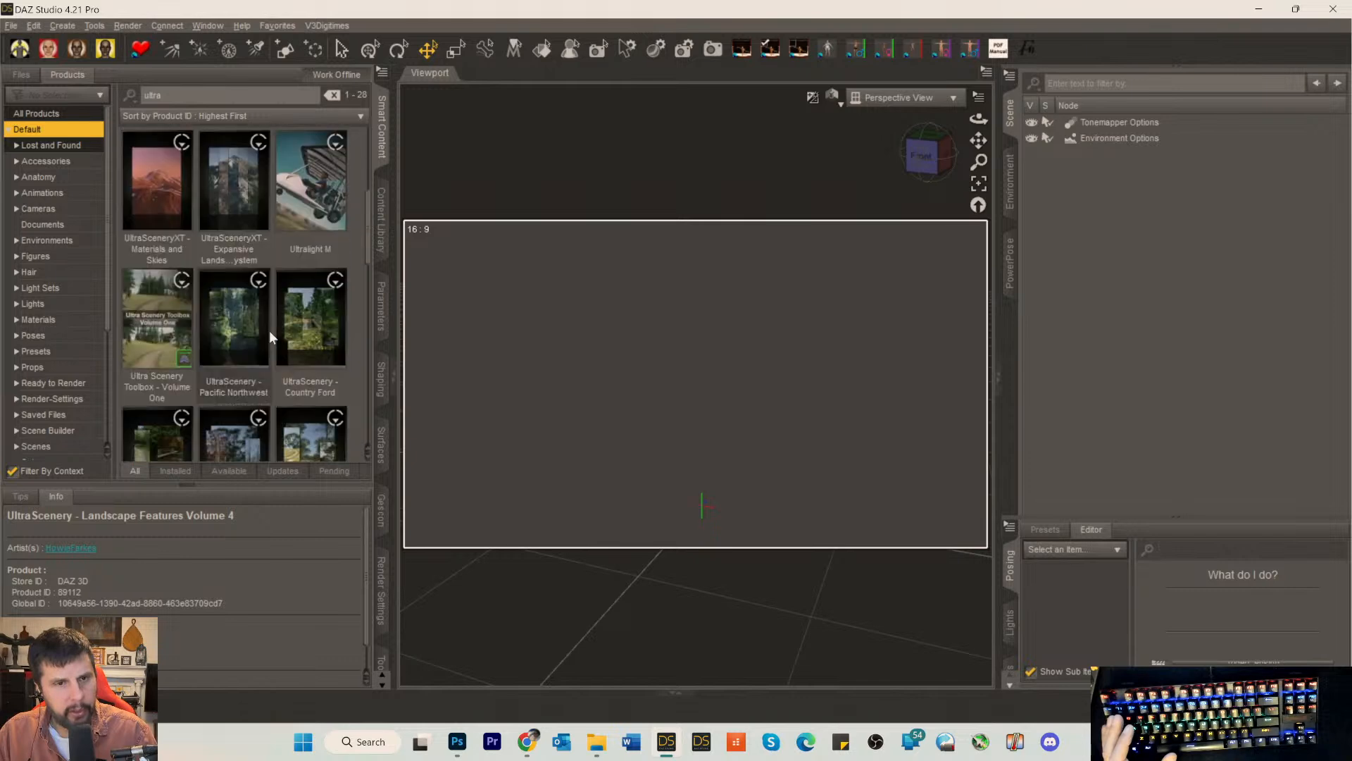
pyautogui.scroll(-5, 270, 331)
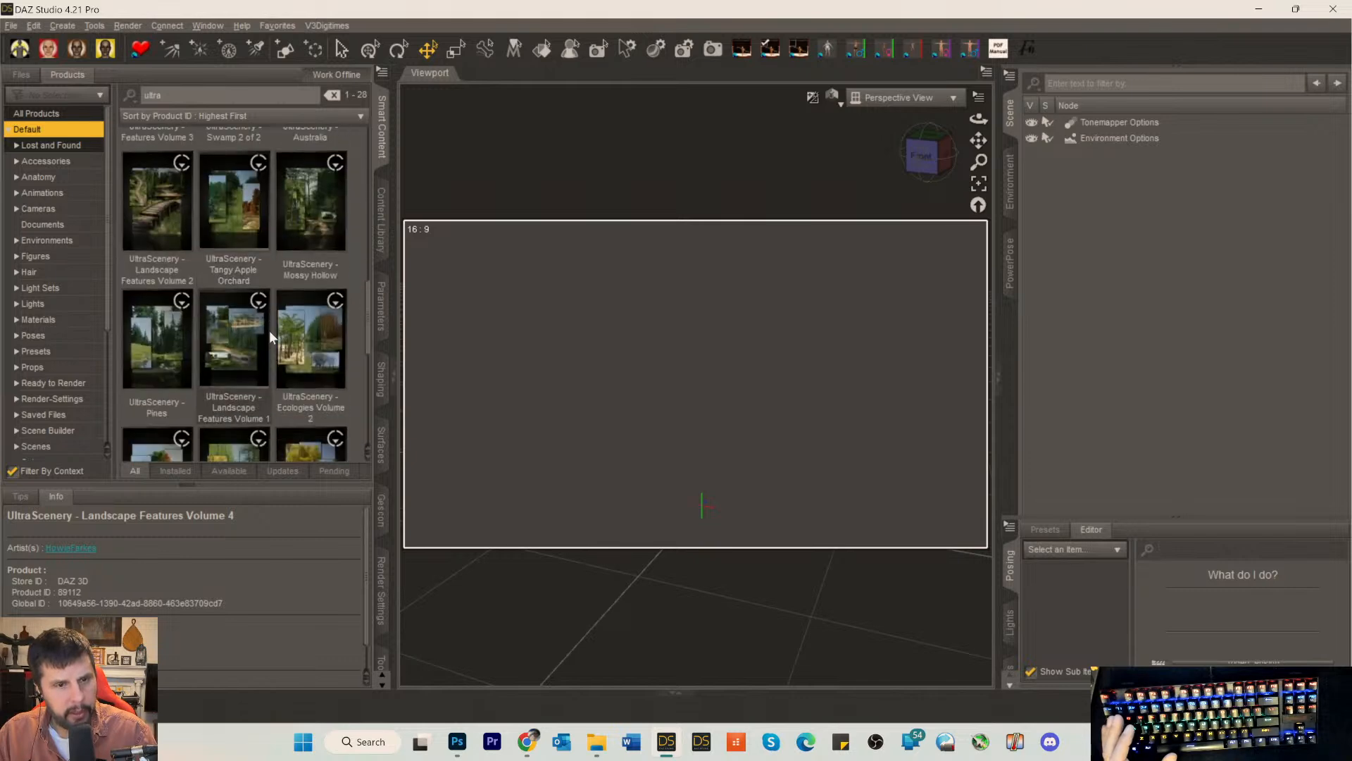
pyautogui.scroll(-5, 251, 329)
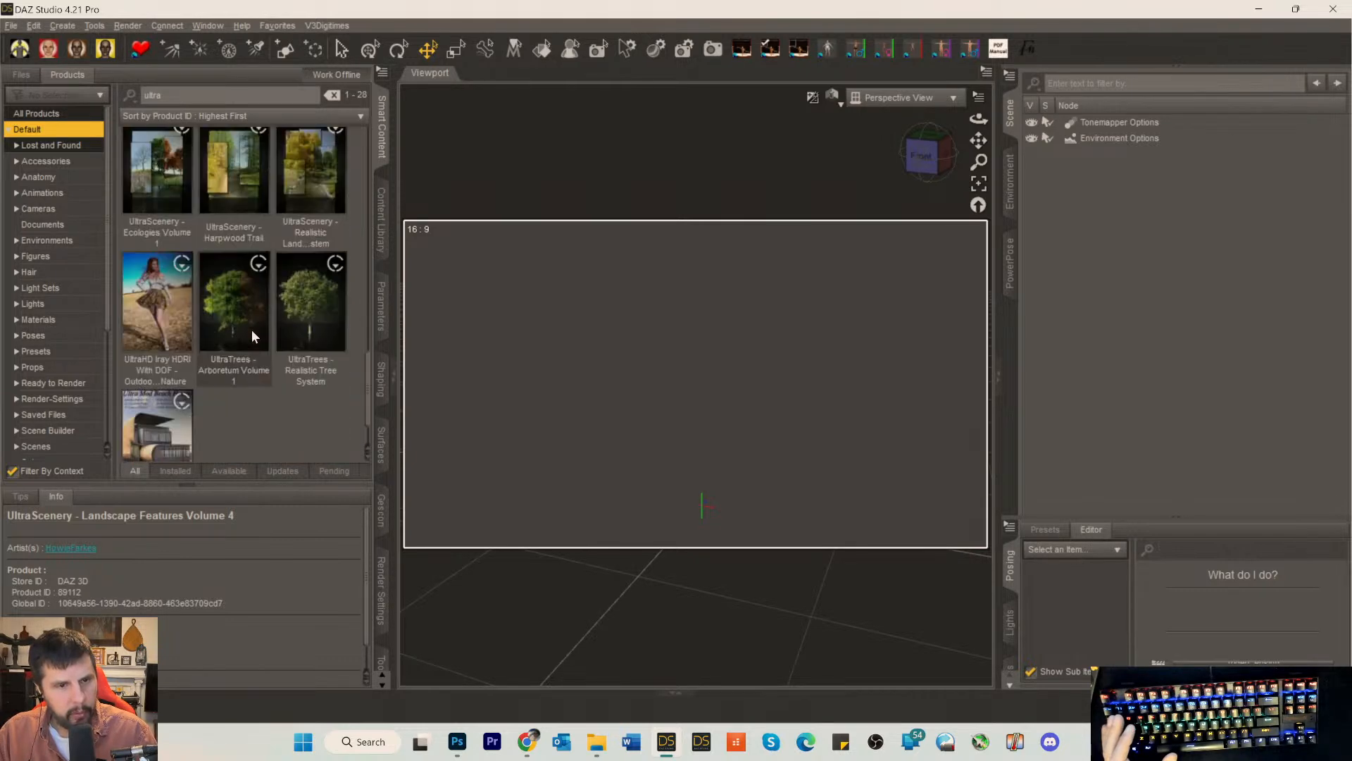
pyautogui.moveTo(251, 331)
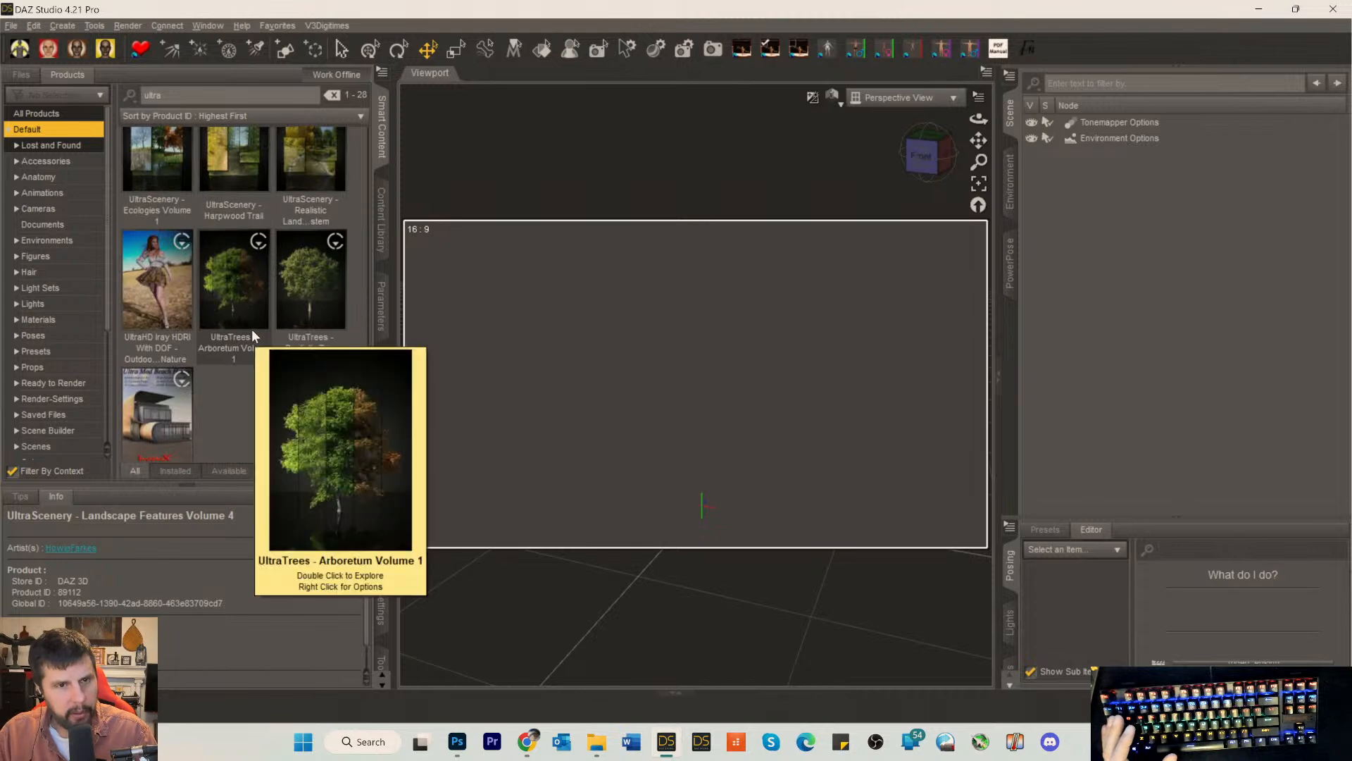
pyautogui.doubleClick(310, 176)
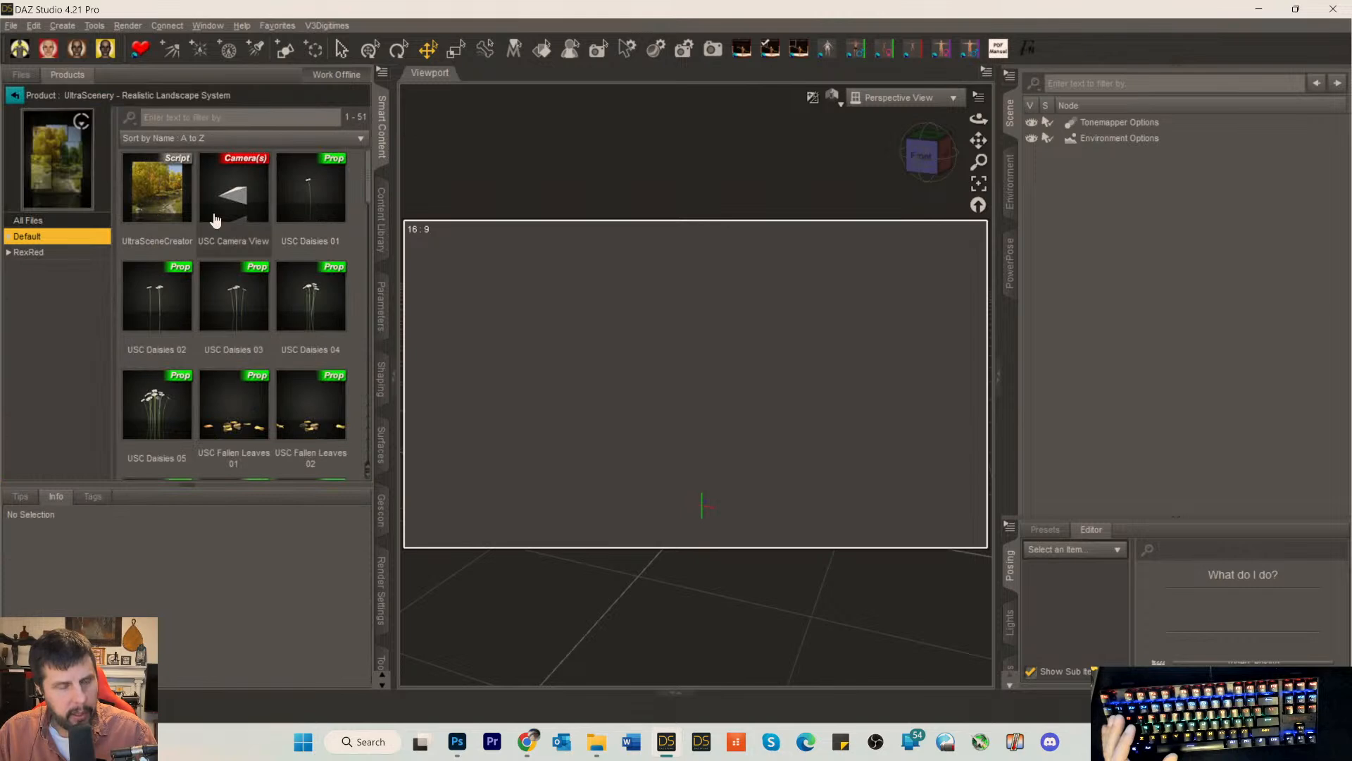
# Step: Create a new camera named Camera that copies the active perspective view
pyautogui.click(68, 31)
pyautogui.click(79, 45)
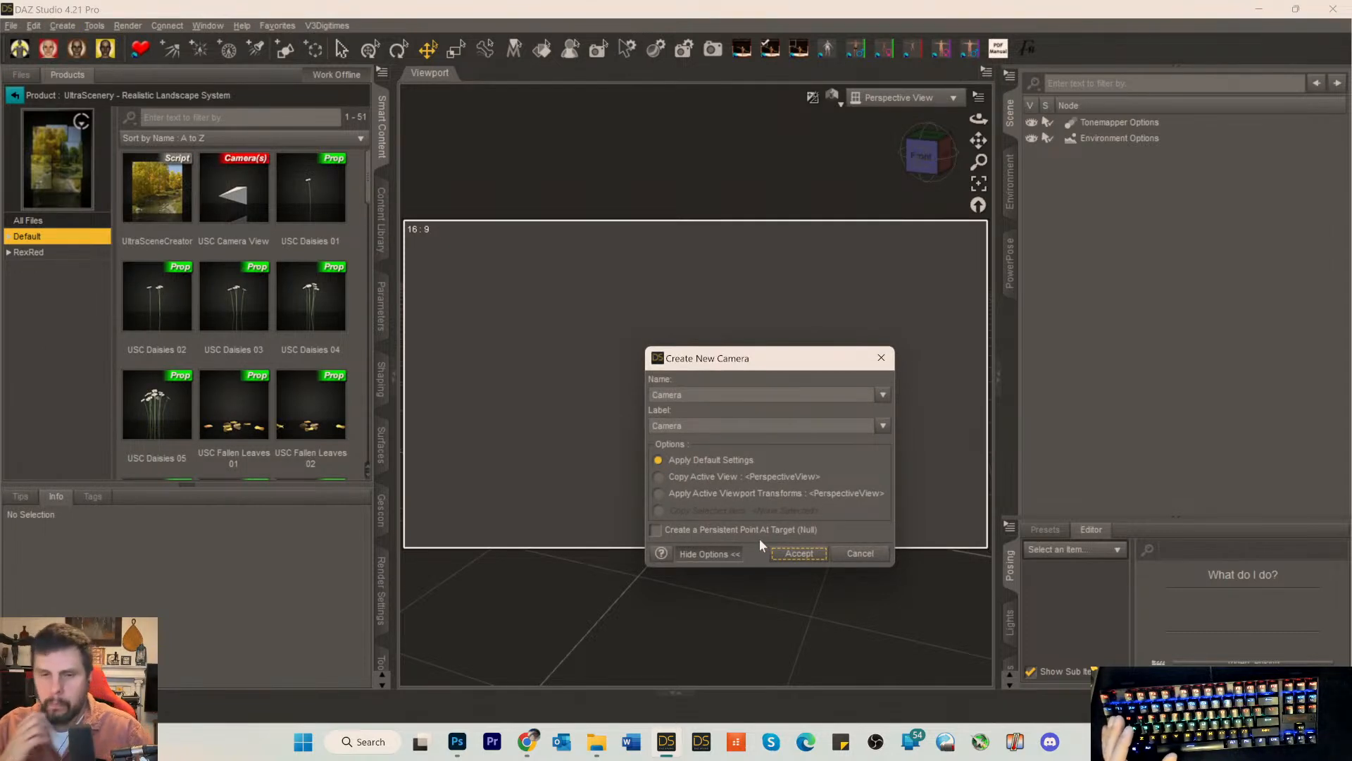
pyautogui.click(673, 477)
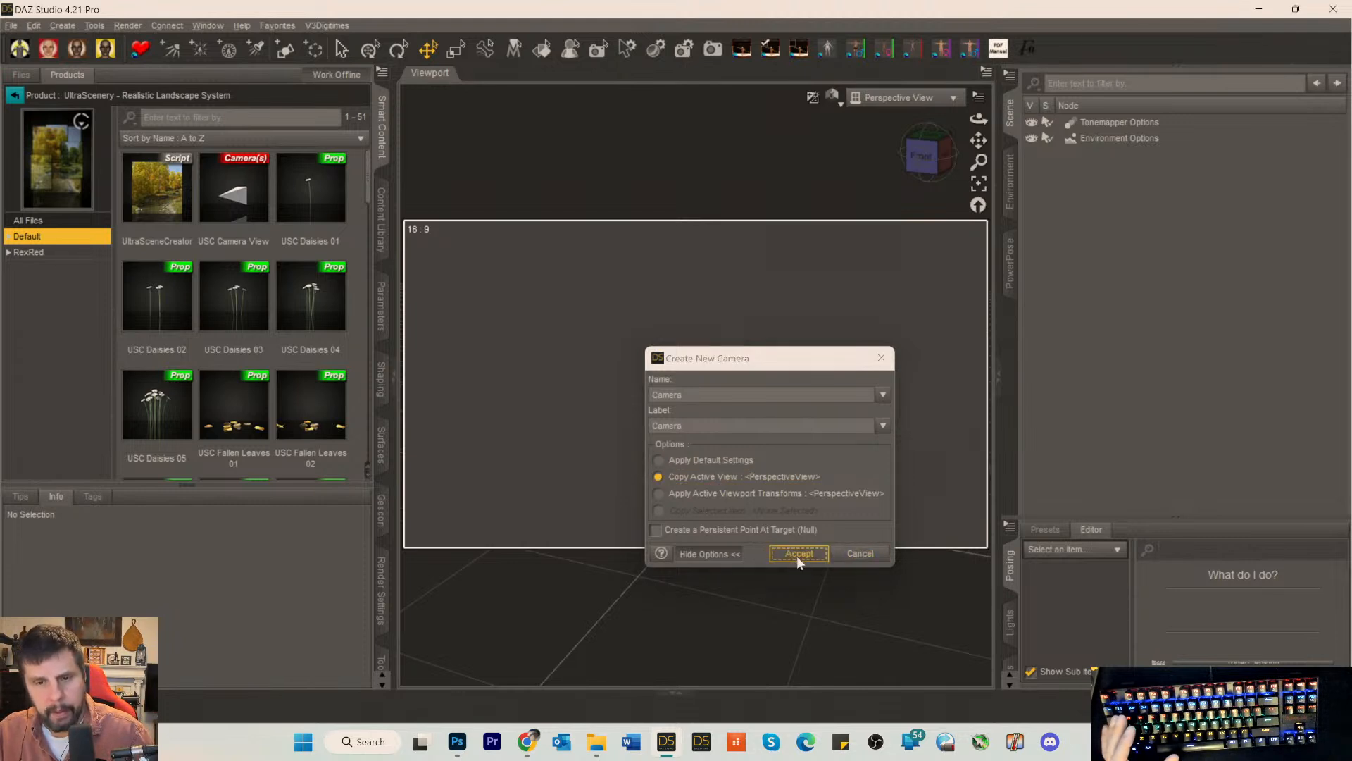
pyautogui.click(798, 553)
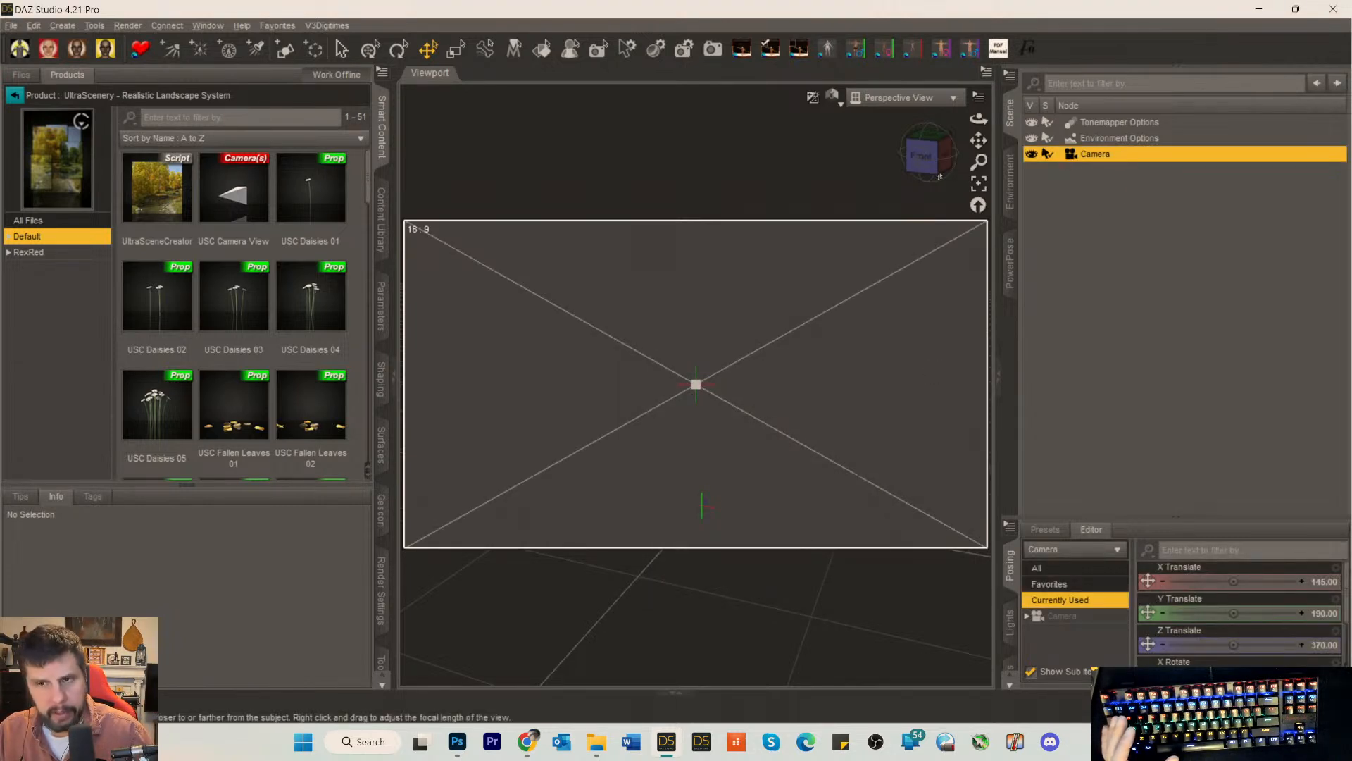
# Step: Switch the viewport from Perspective View to the new camera
pyautogui.moveTo(939, 157); pyautogui.dragTo(942, 160)
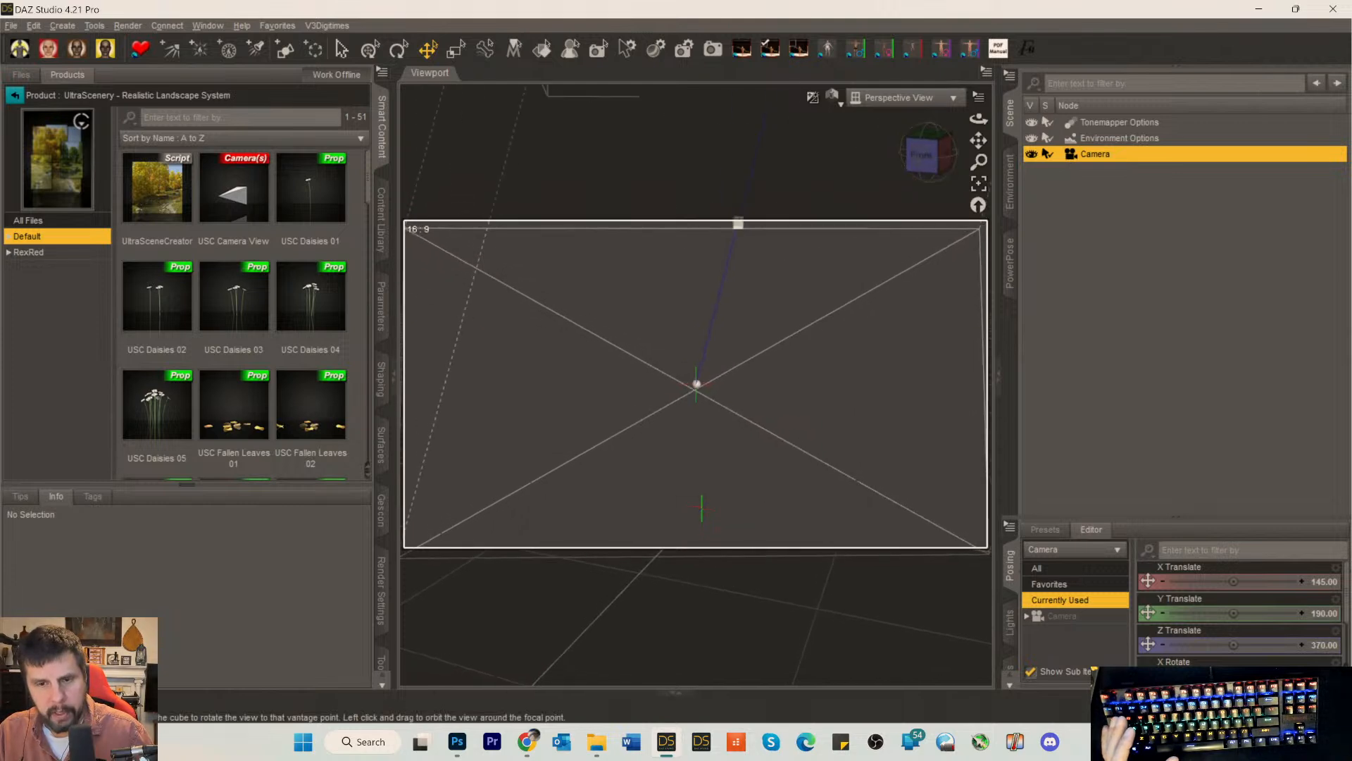
pyautogui.click(905, 111)
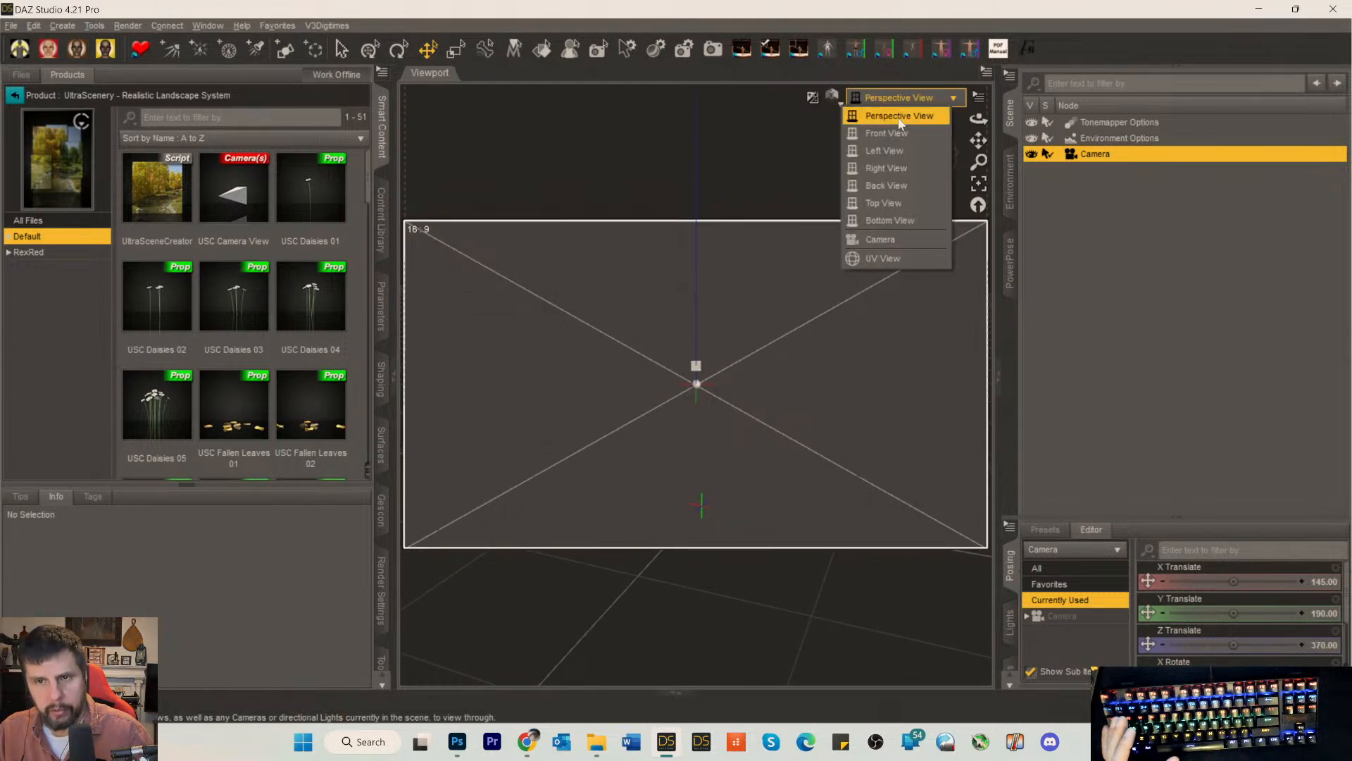
pyautogui.click(884, 219)
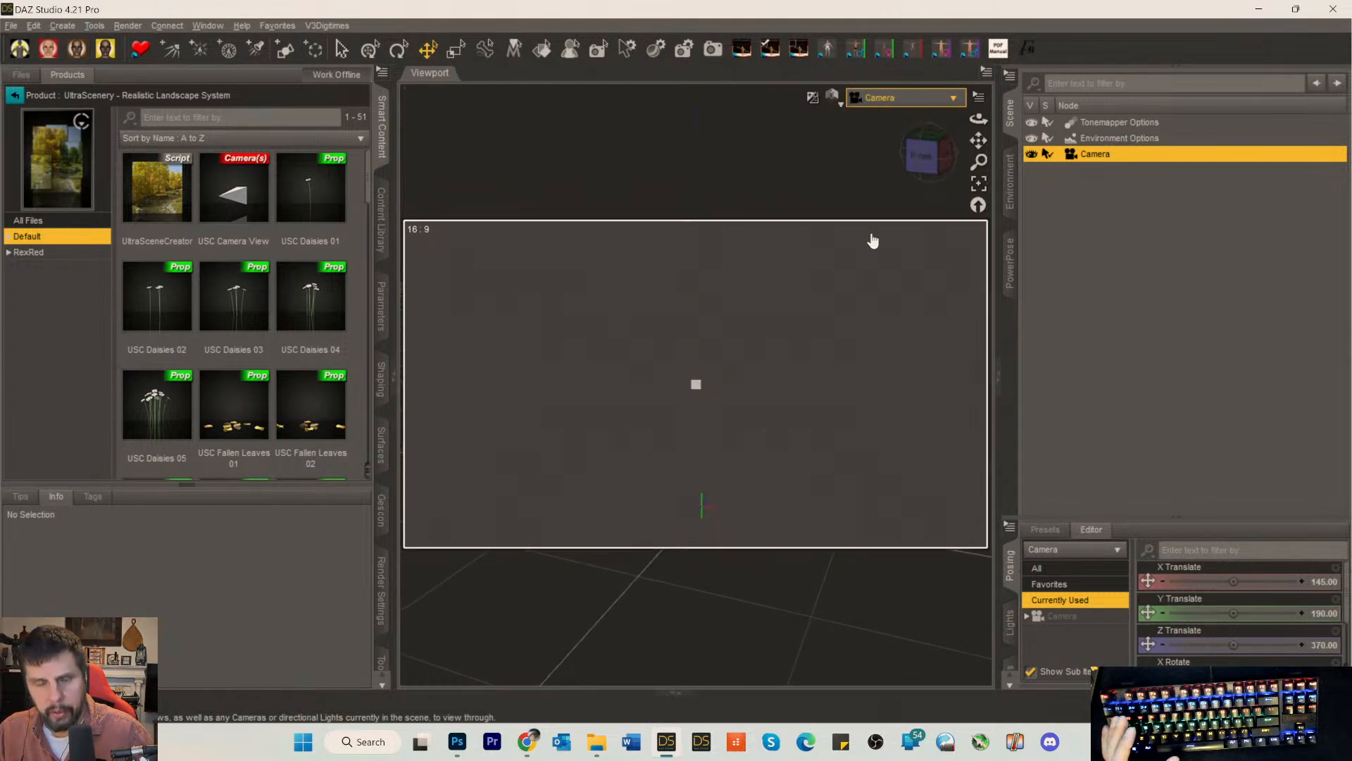
# Step: Pull the camera back and raise it to look straight along the floor grid, at about X 18, Y 297, Z 1037
pyautogui.click(922, 171)
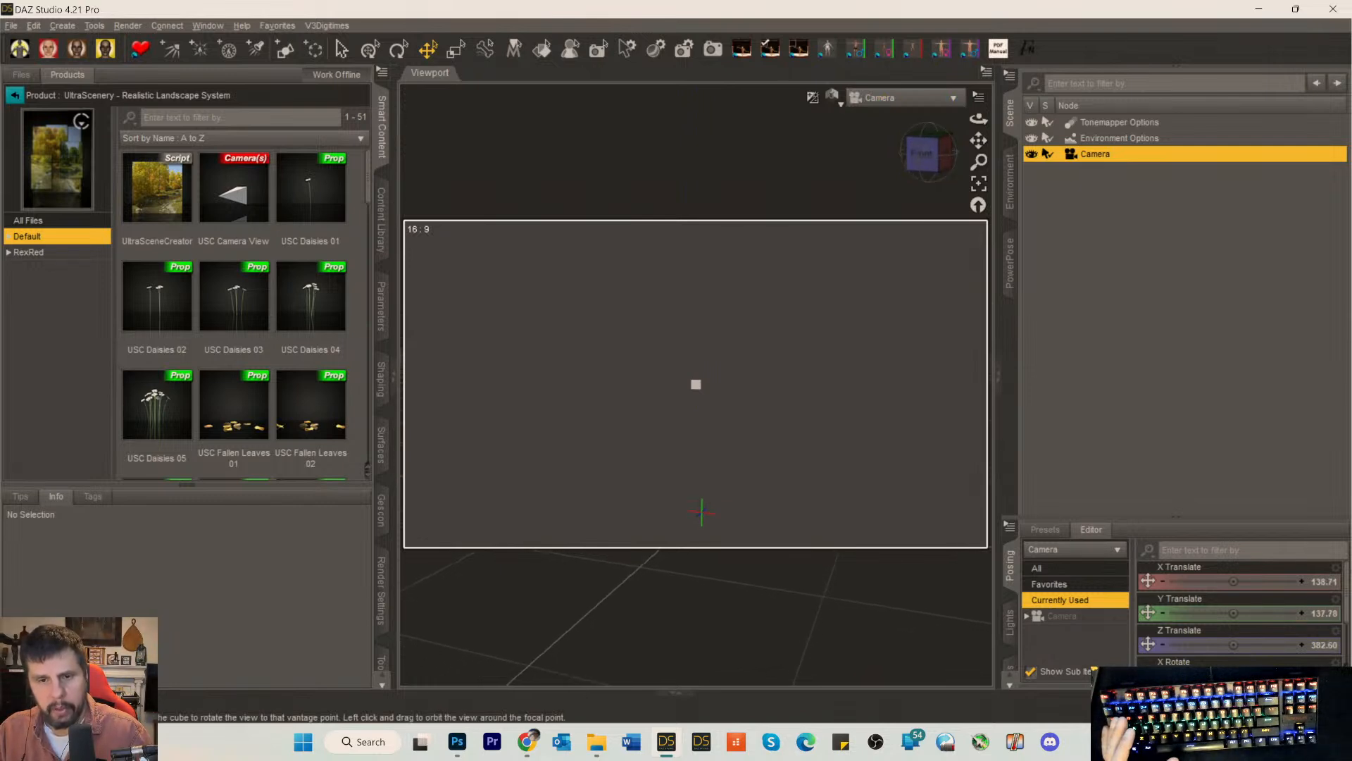
pyautogui.scroll(-6, 857, 300)
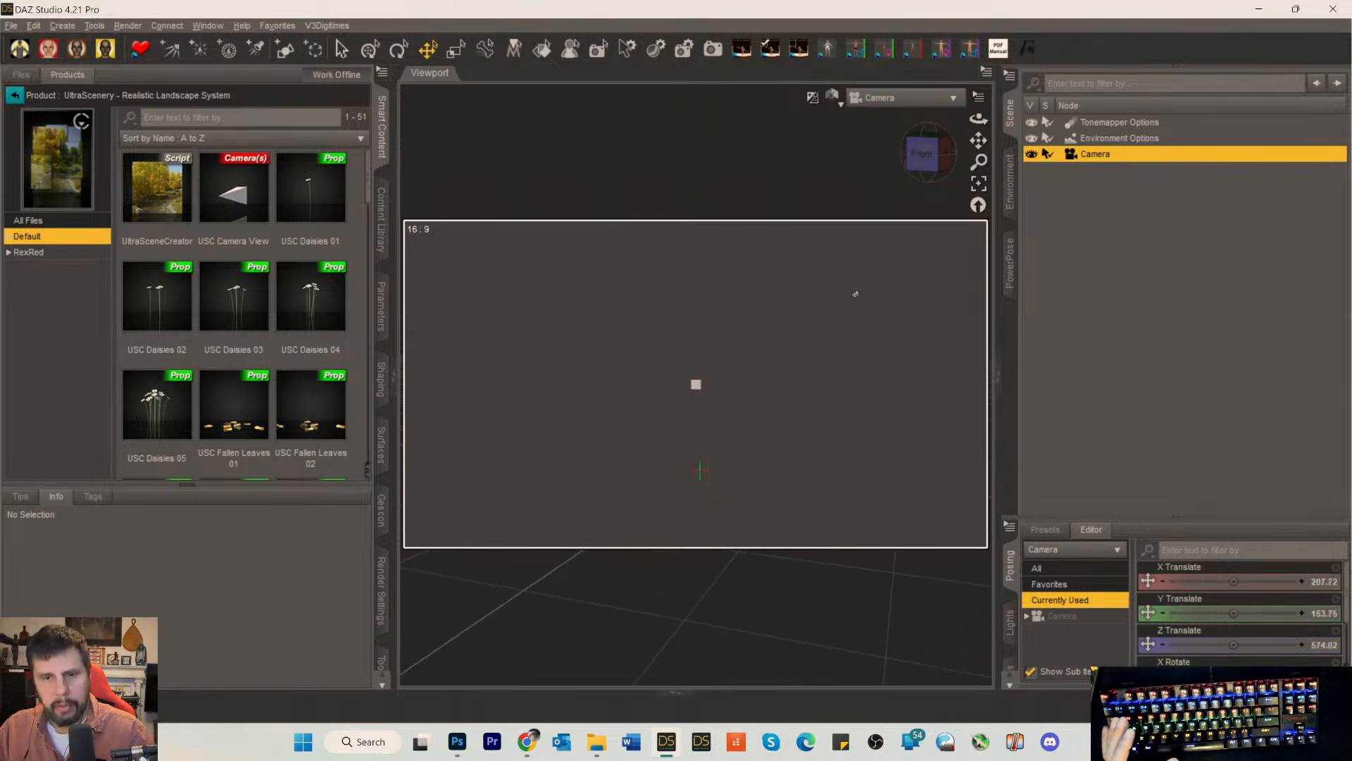
pyautogui.moveTo(980, 162); pyautogui.dragTo(984, 212)
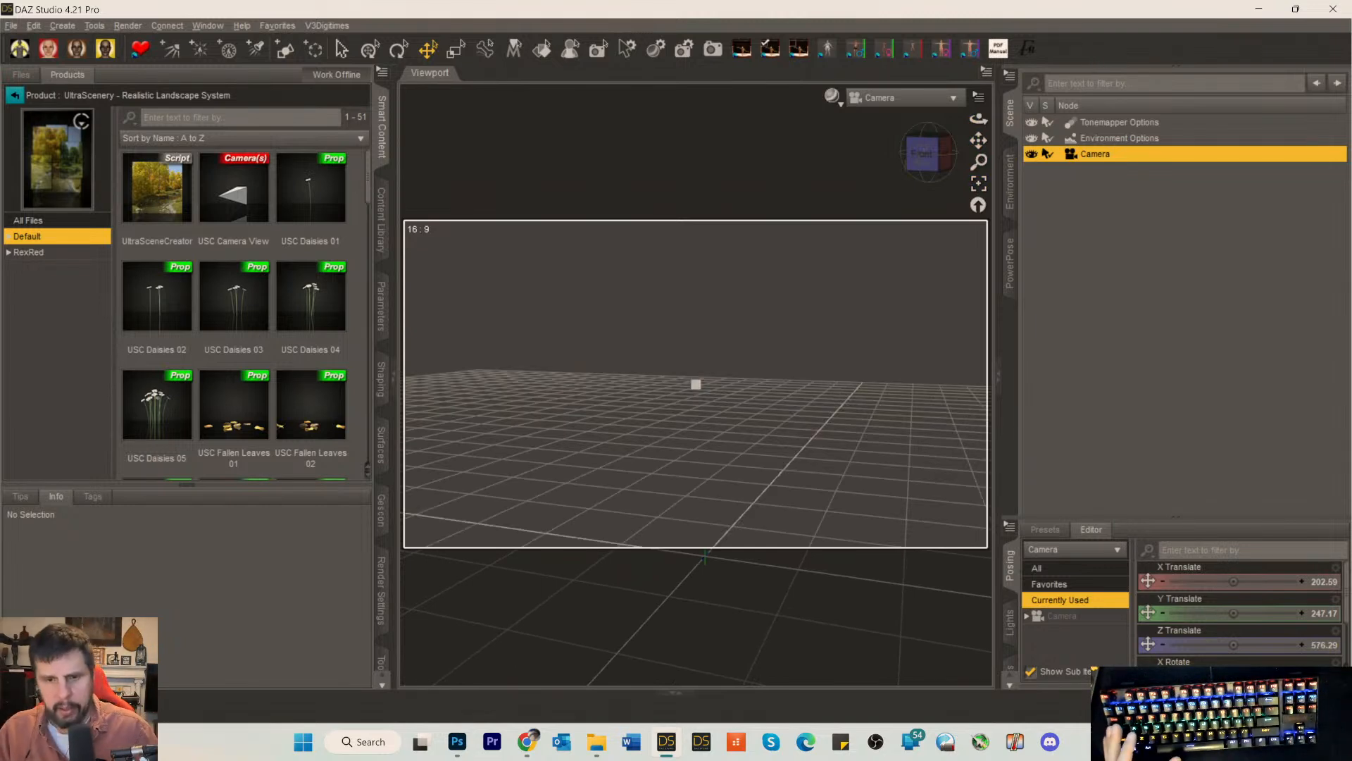
pyautogui.moveTo(828, 188); pyautogui.dragTo(800, 293)
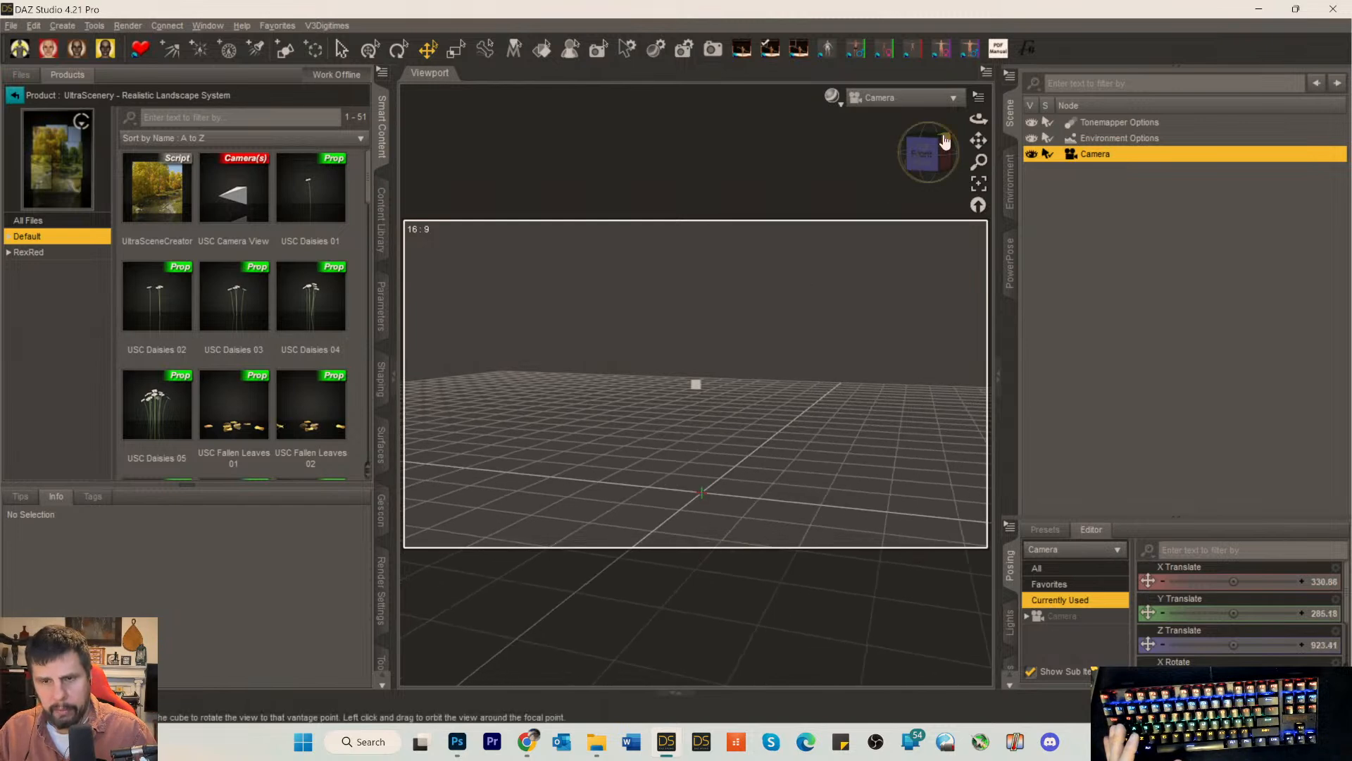
pyautogui.moveTo(934, 156); pyautogui.dragTo(912, 132)
pyautogui.scroll(-2, 920, 198)
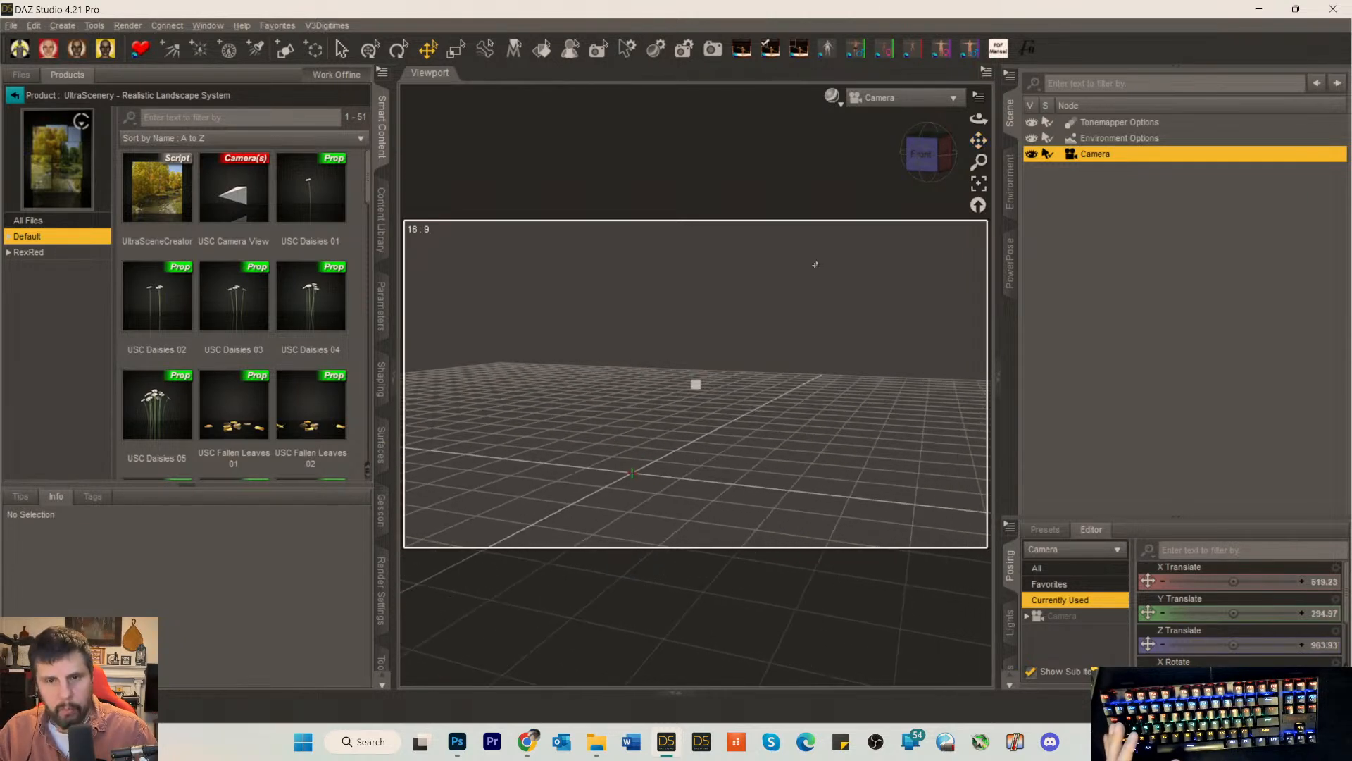
pyautogui.click(922, 155)
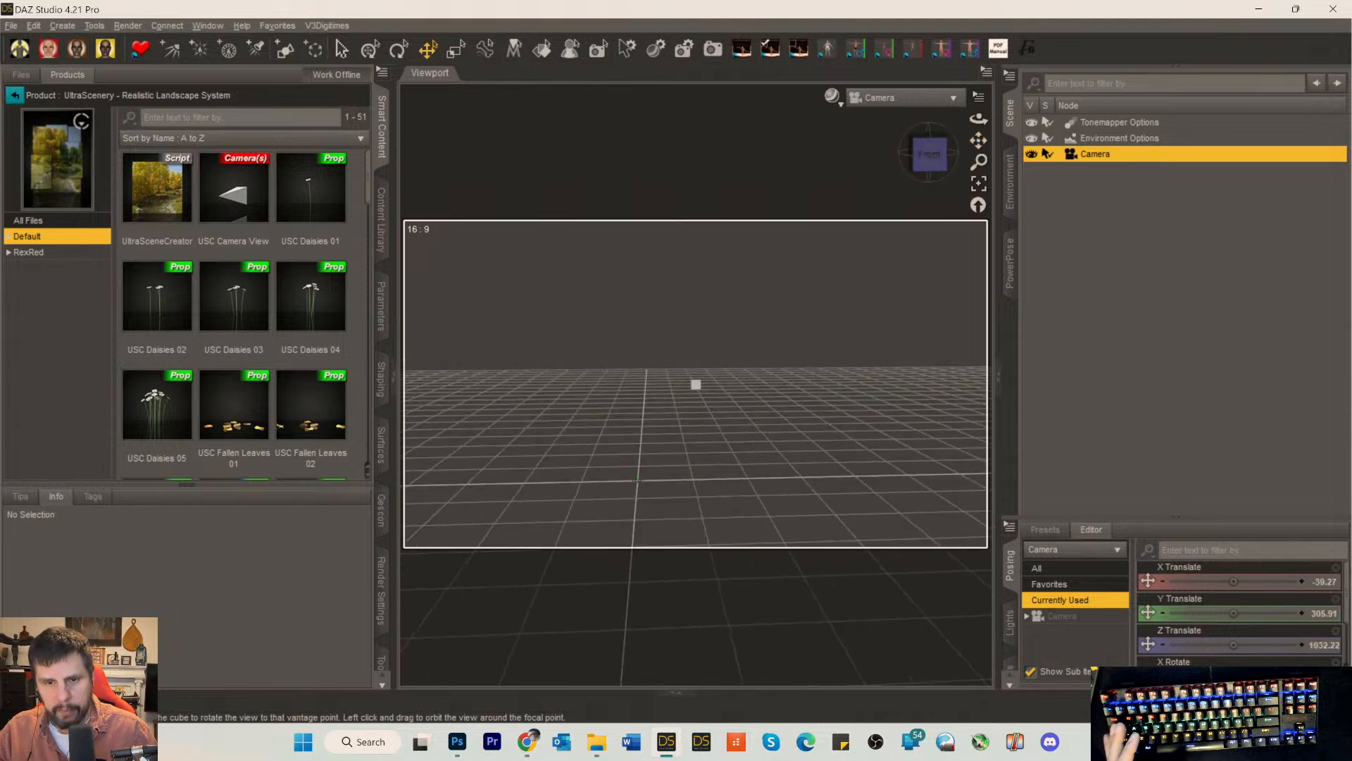
pyautogui.moveTo(978, 141); pyautogui.dragTo(1013, 139)
pyautogui.click(929, 154)
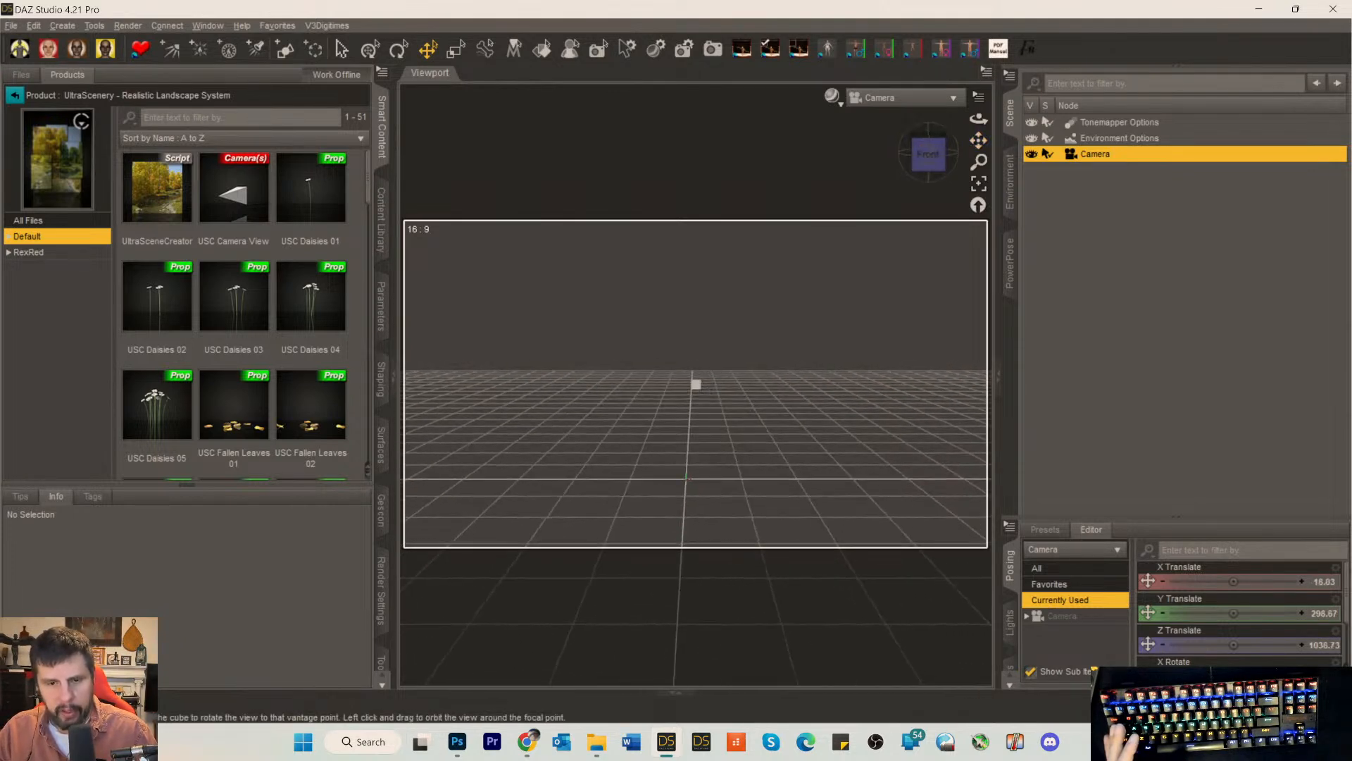
# Step: Load the UltraSceneCreator script and set the scene's maximum altitude to 3 m
pyautogui.moveTo(172, 215)
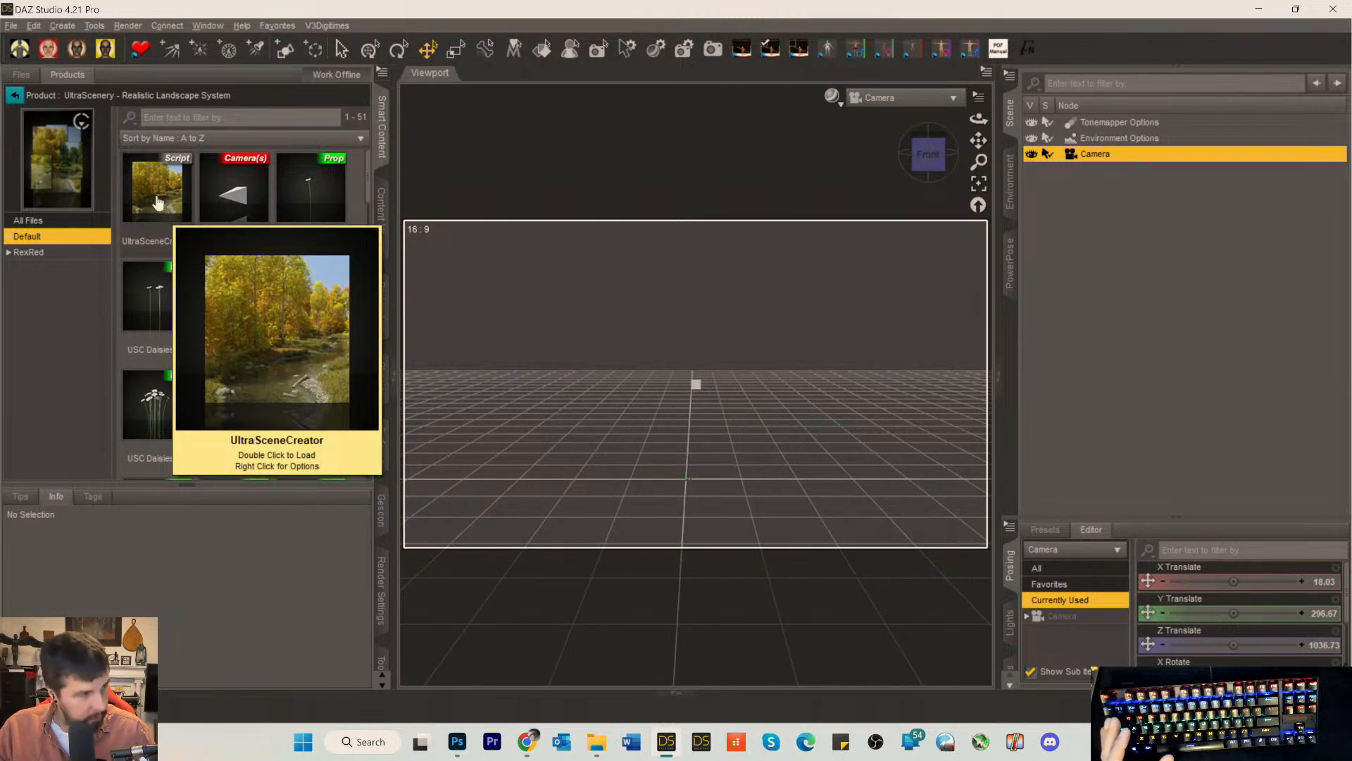
pyautogui.click(159, 202)
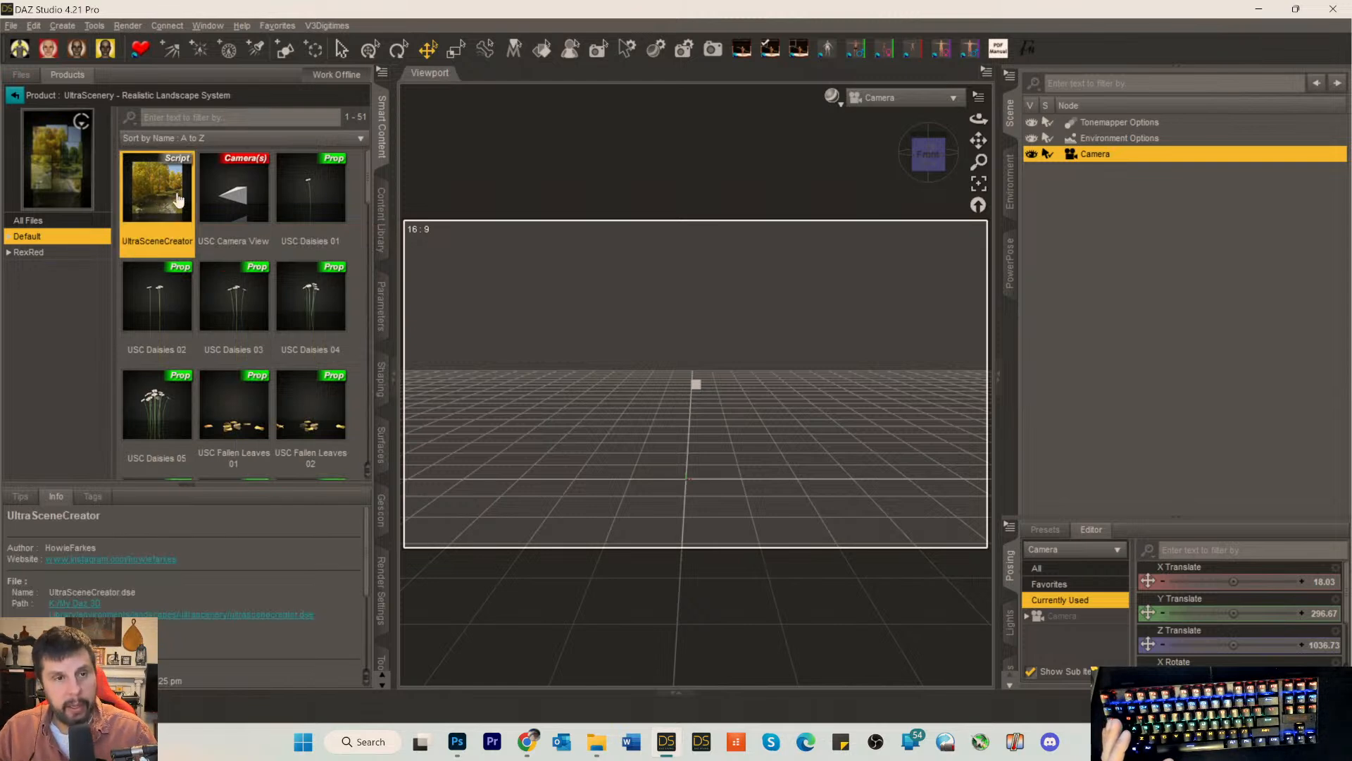
pyautogui.doubleClick(178, 200)
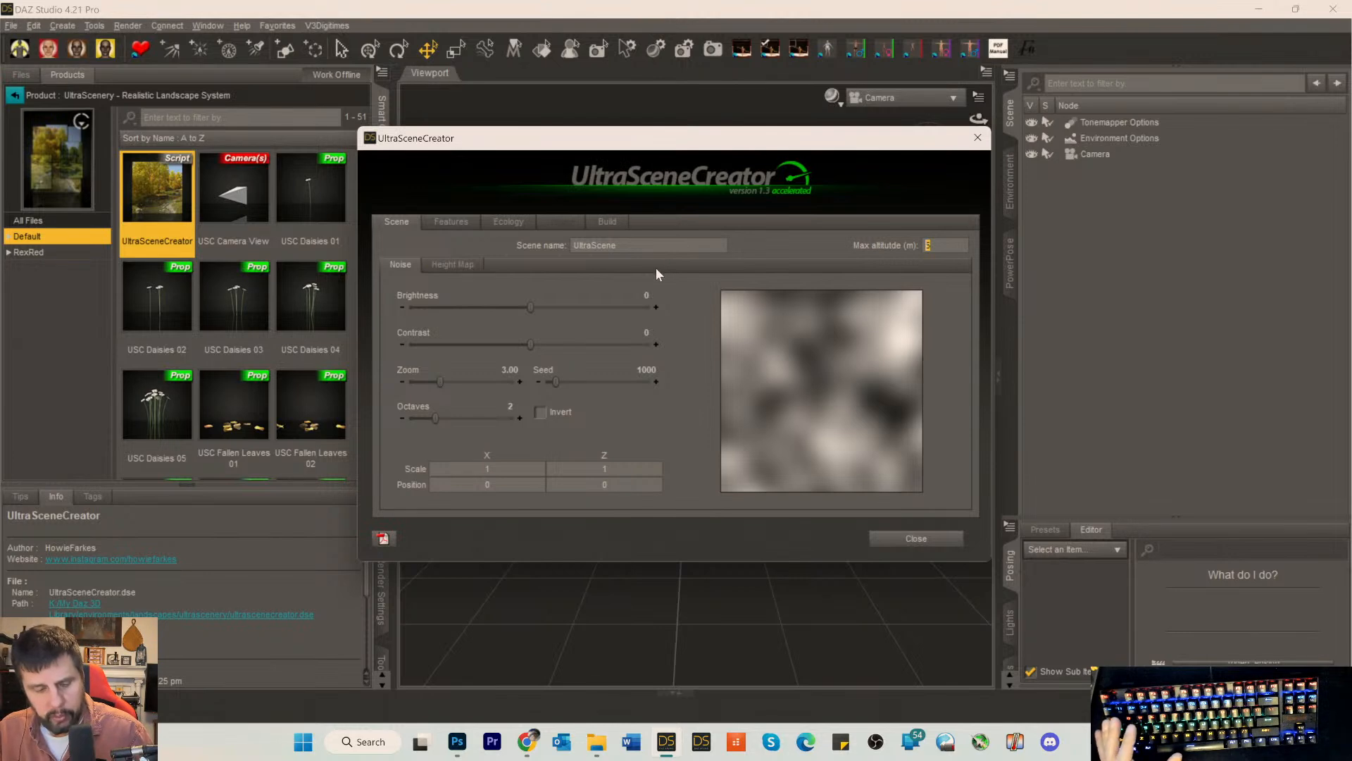
pyautogui.write('3')
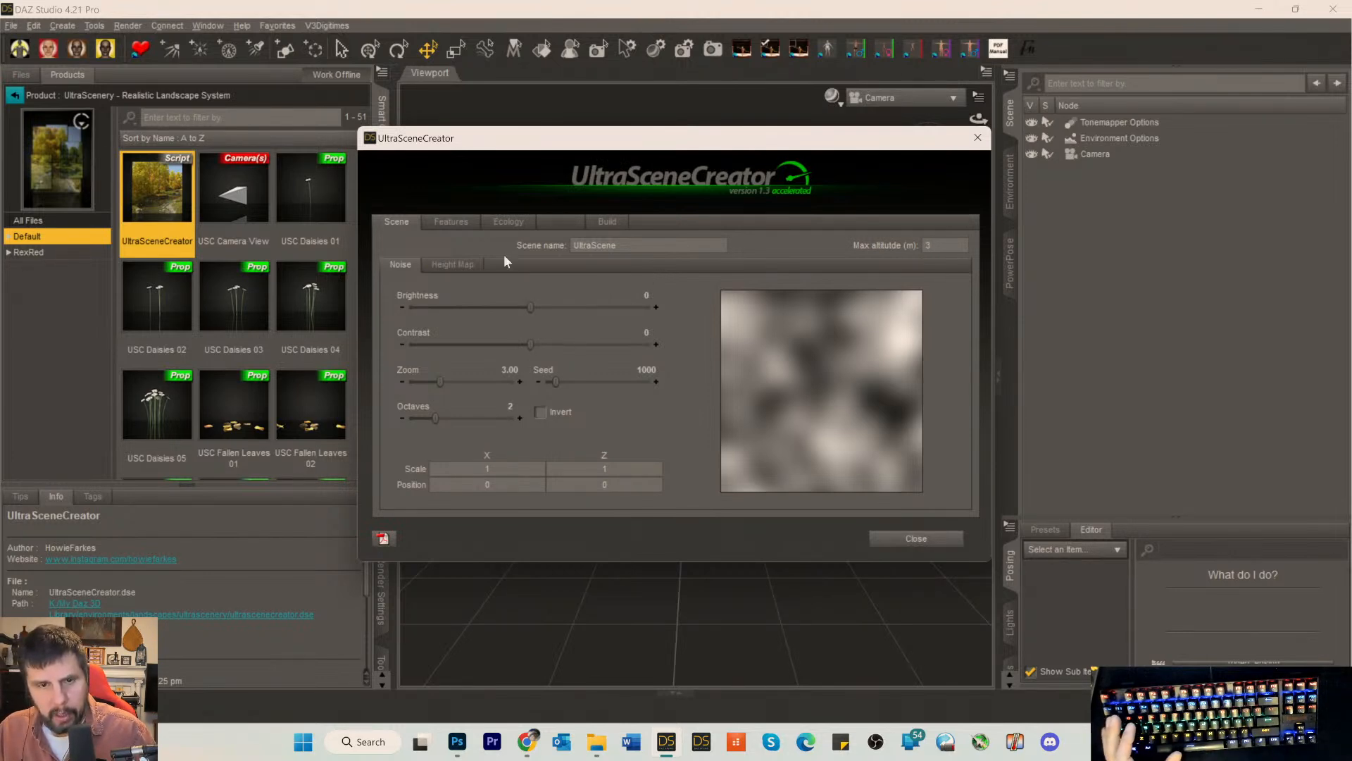
# Step: Look through the available terrain features, from the bridges and coasts down to the waterways
pyautogui.click(451, 222)
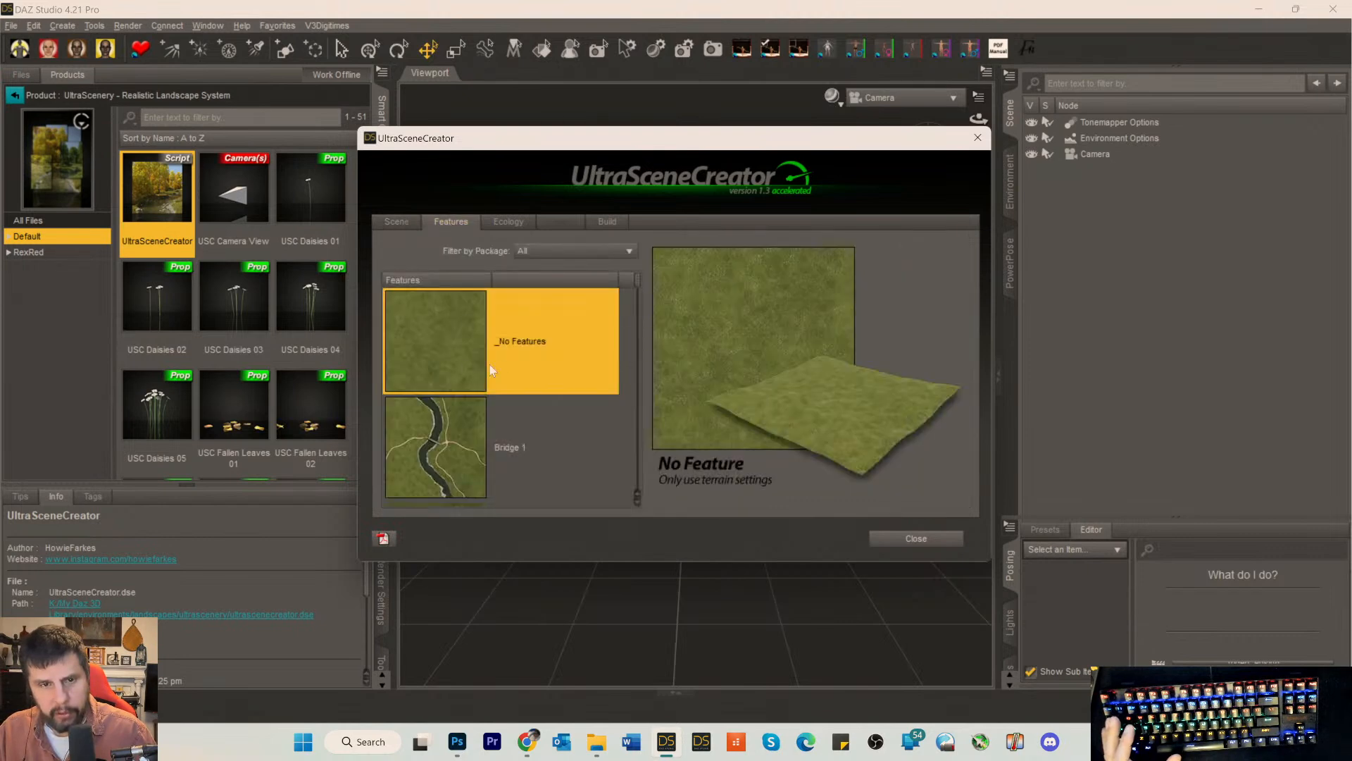
pyautogui.scroll(-2, 591, 375)
pyautogui.scroll(2, 589, 374)
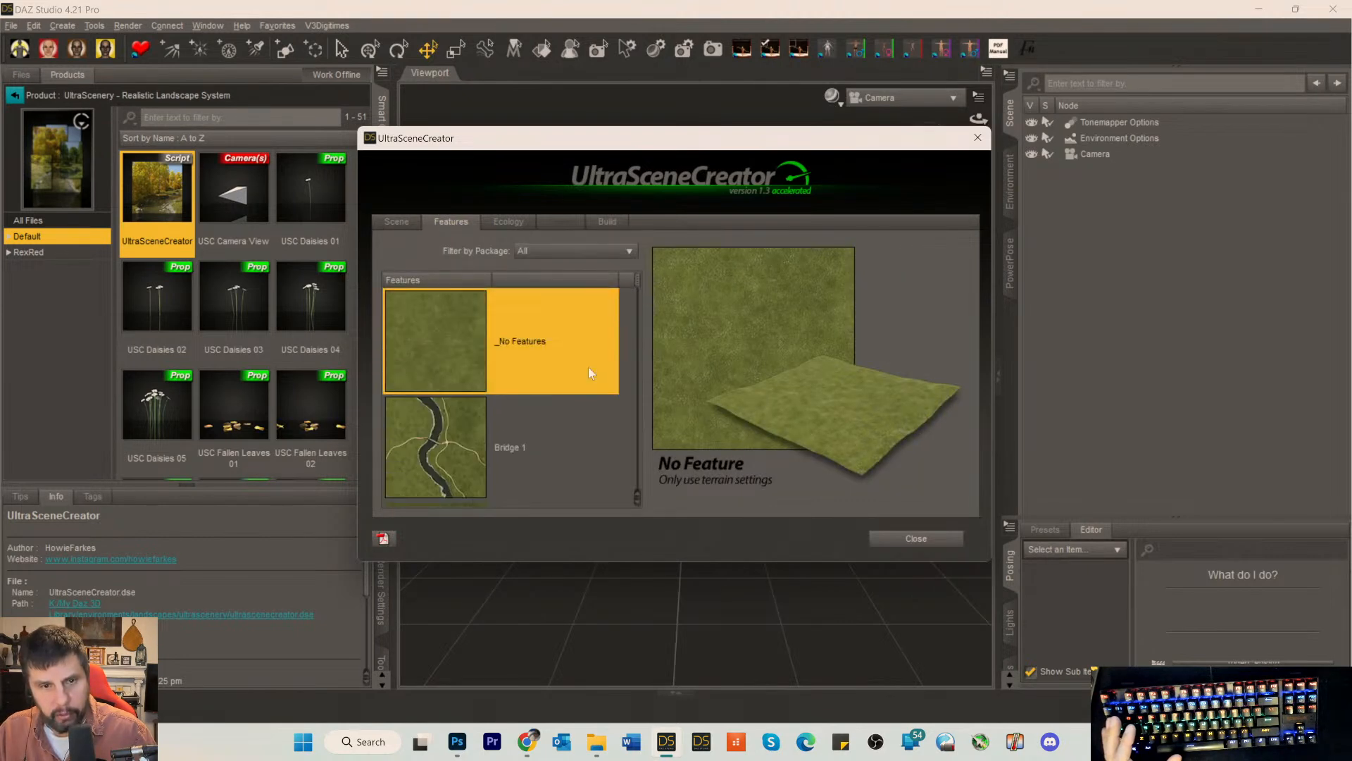
pyautogui.scroll(-3, 589, 366)
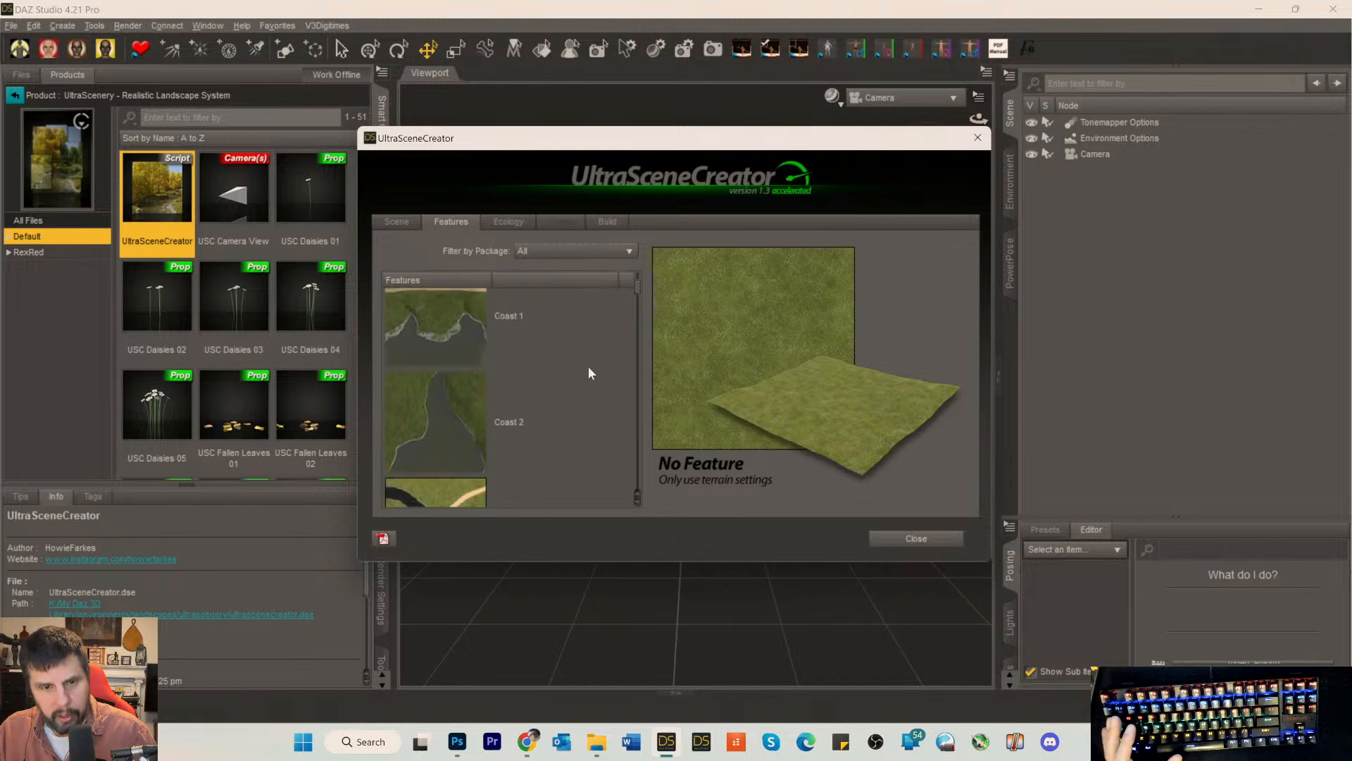
pyautogui.scroll(-4, 590, 373)
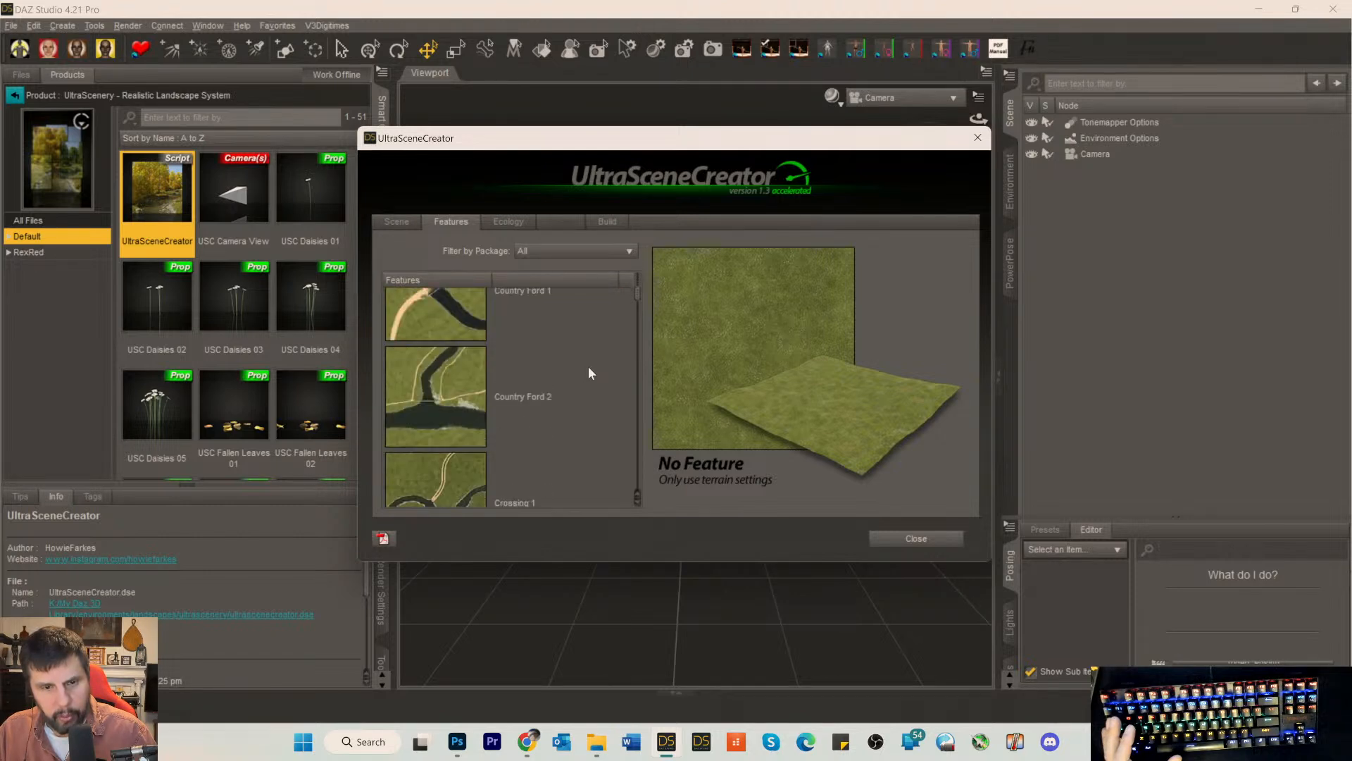
pyautogui.scroll(-5, 590, 373)
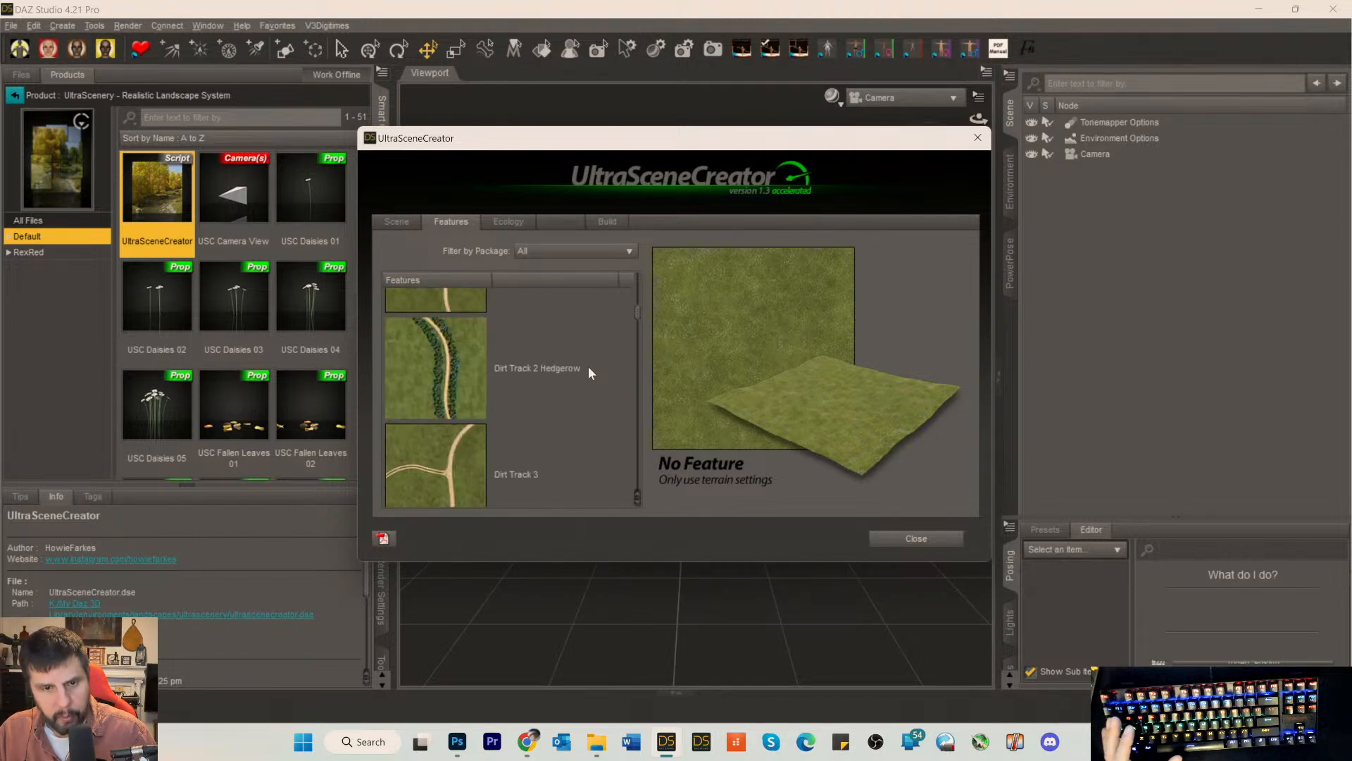
pyautogui.scroll(-5, 590, 371)
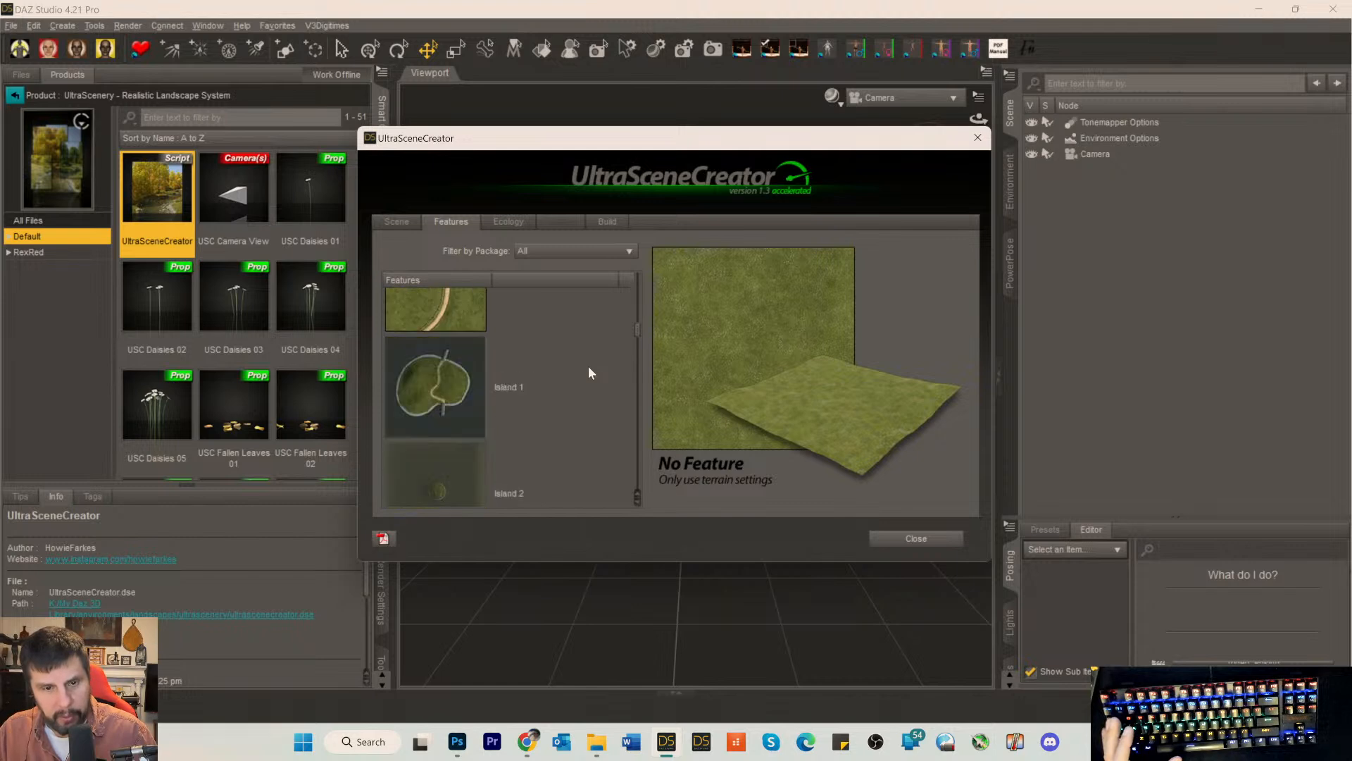
pyautogui.scroll(-5, 590, 373)
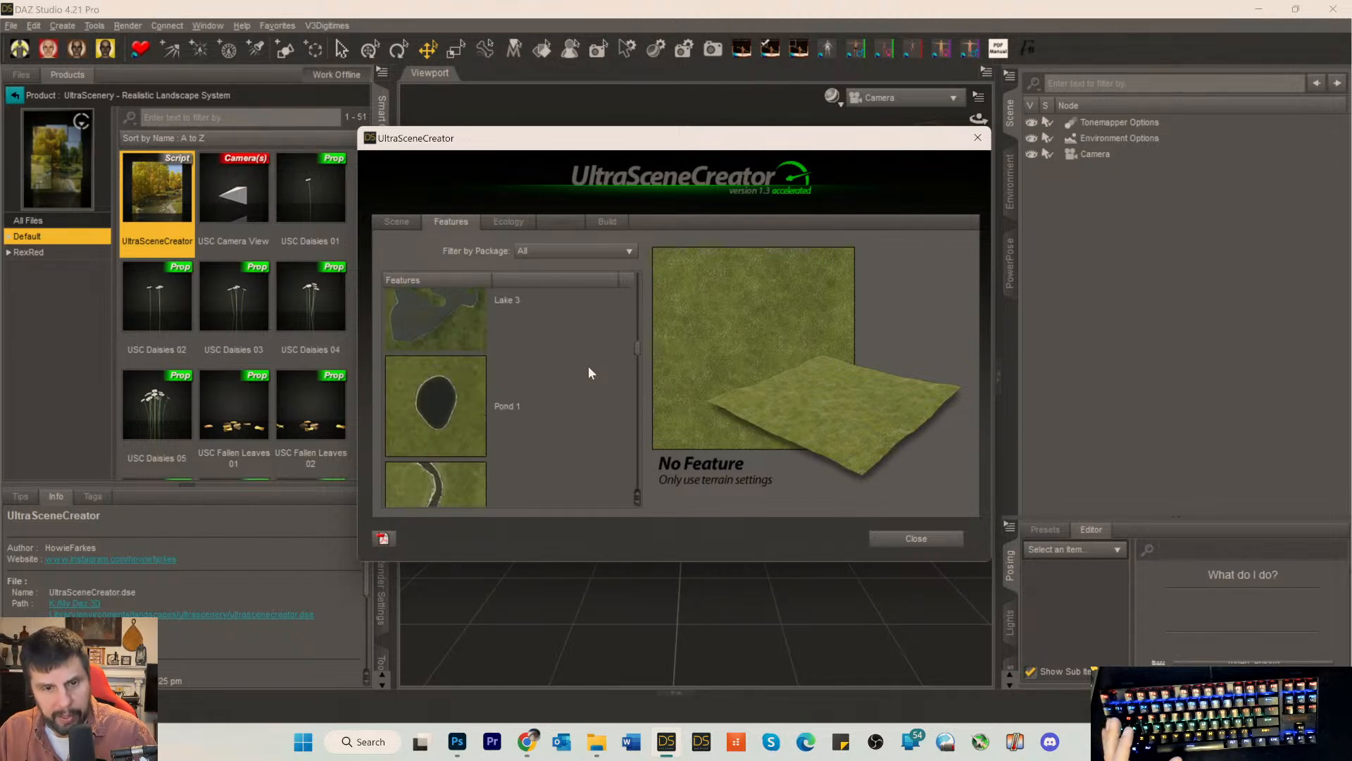
pyautogui.scroll(-5, 591, 374)
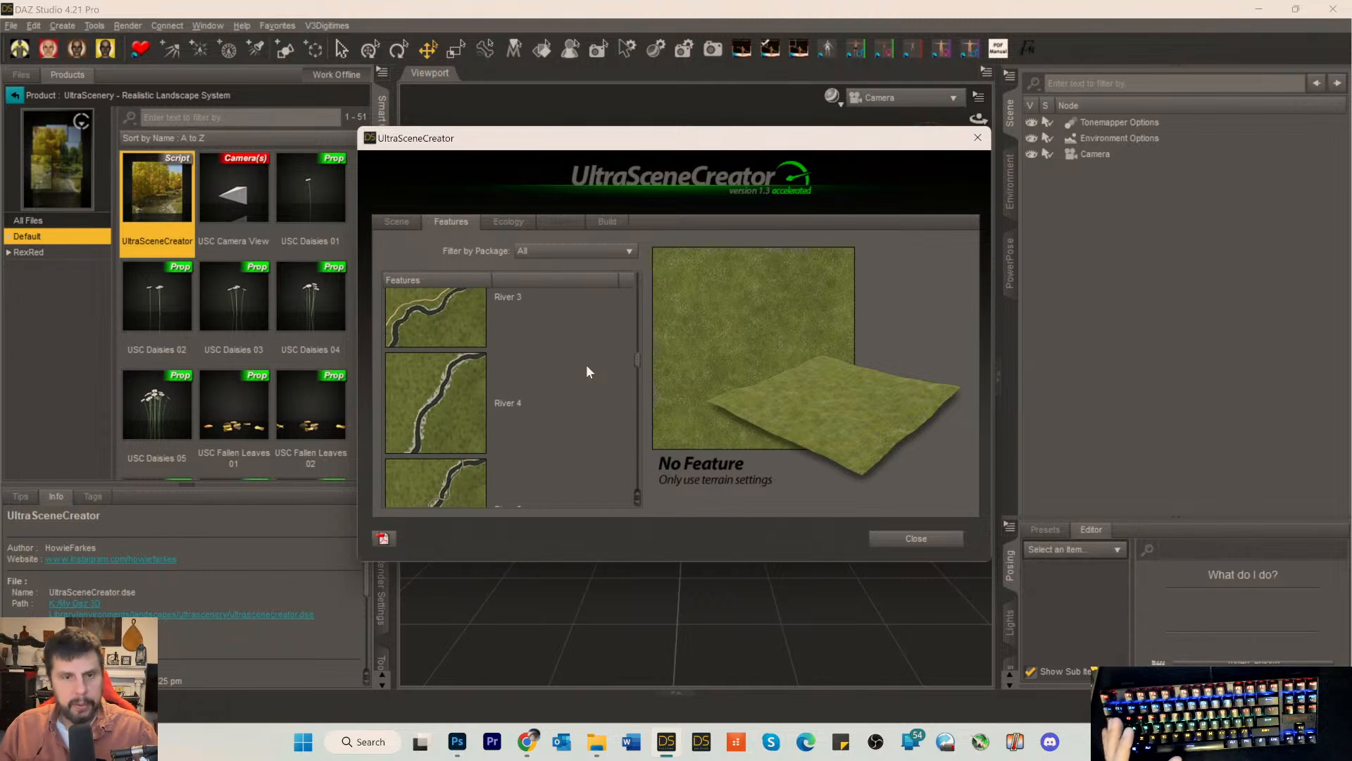
pyautogui.scroll(-5, 578, 377)
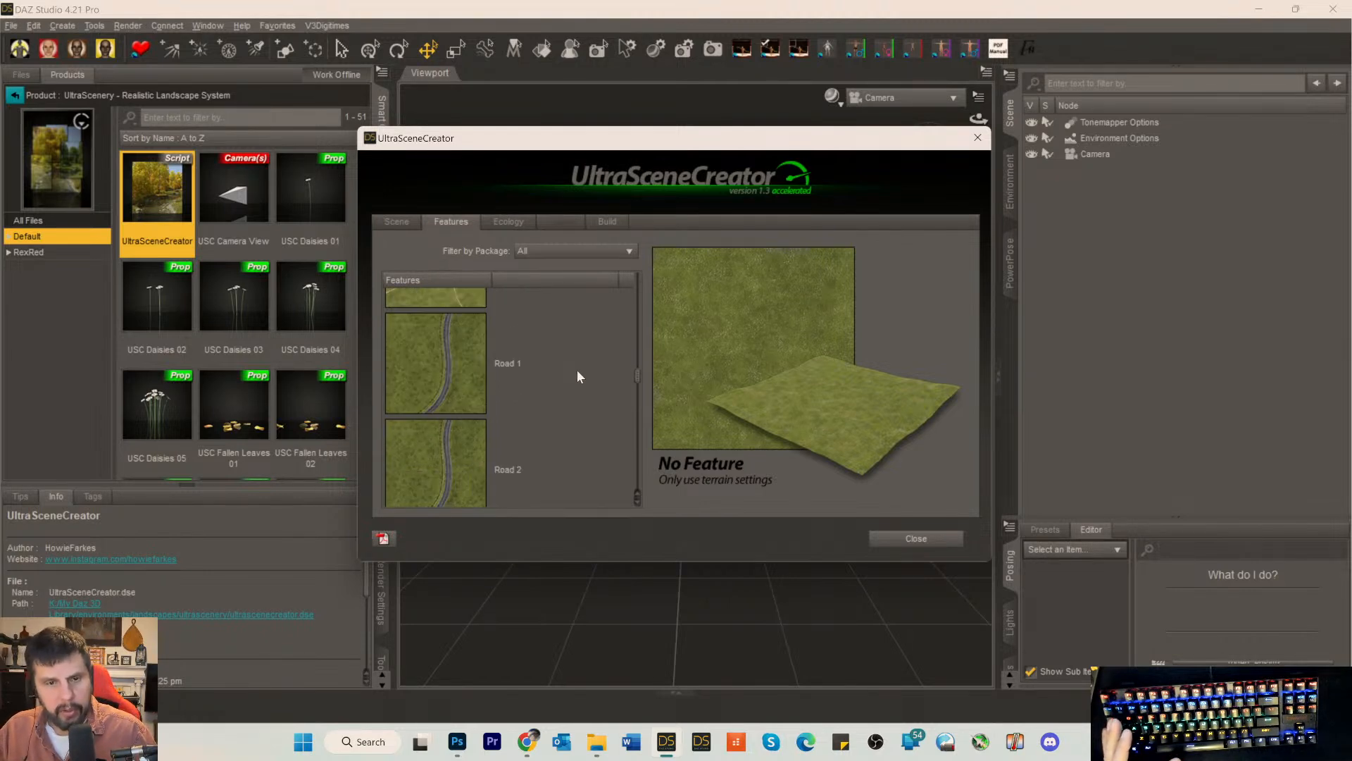
pyautogui.scroll(-5, 577, 377)
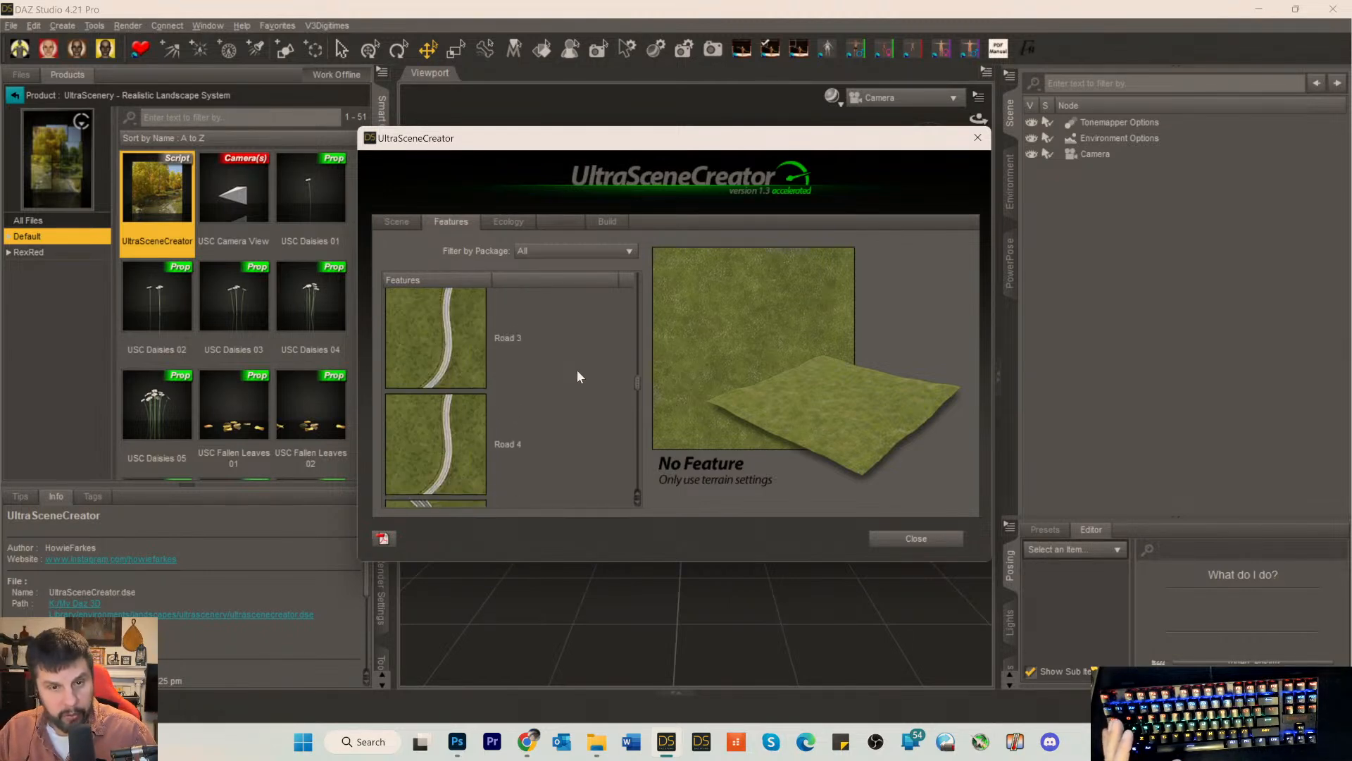
pyautogui.scroll(-2, 578, 377)
pyautogui.scroll(-2, 576, 370)
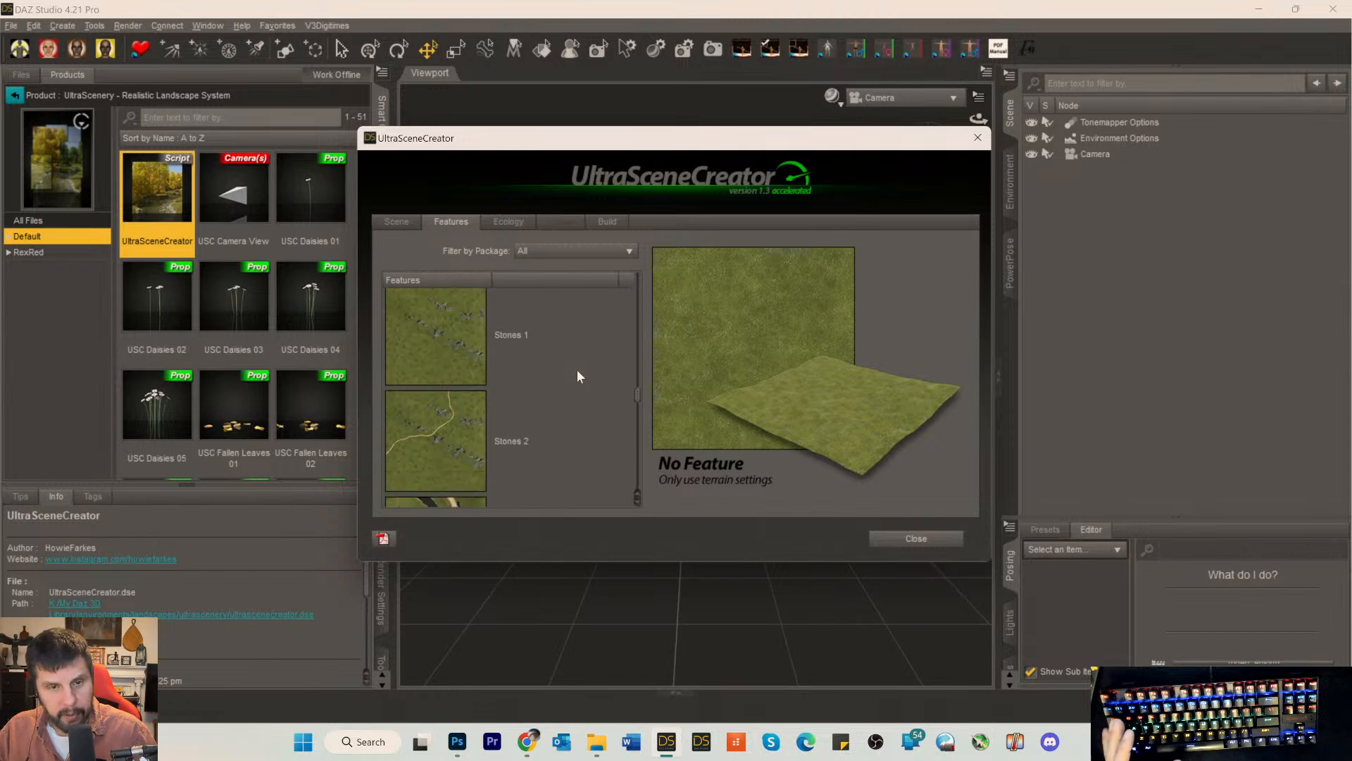
pyautogui.scroll(-10, 577, 368)
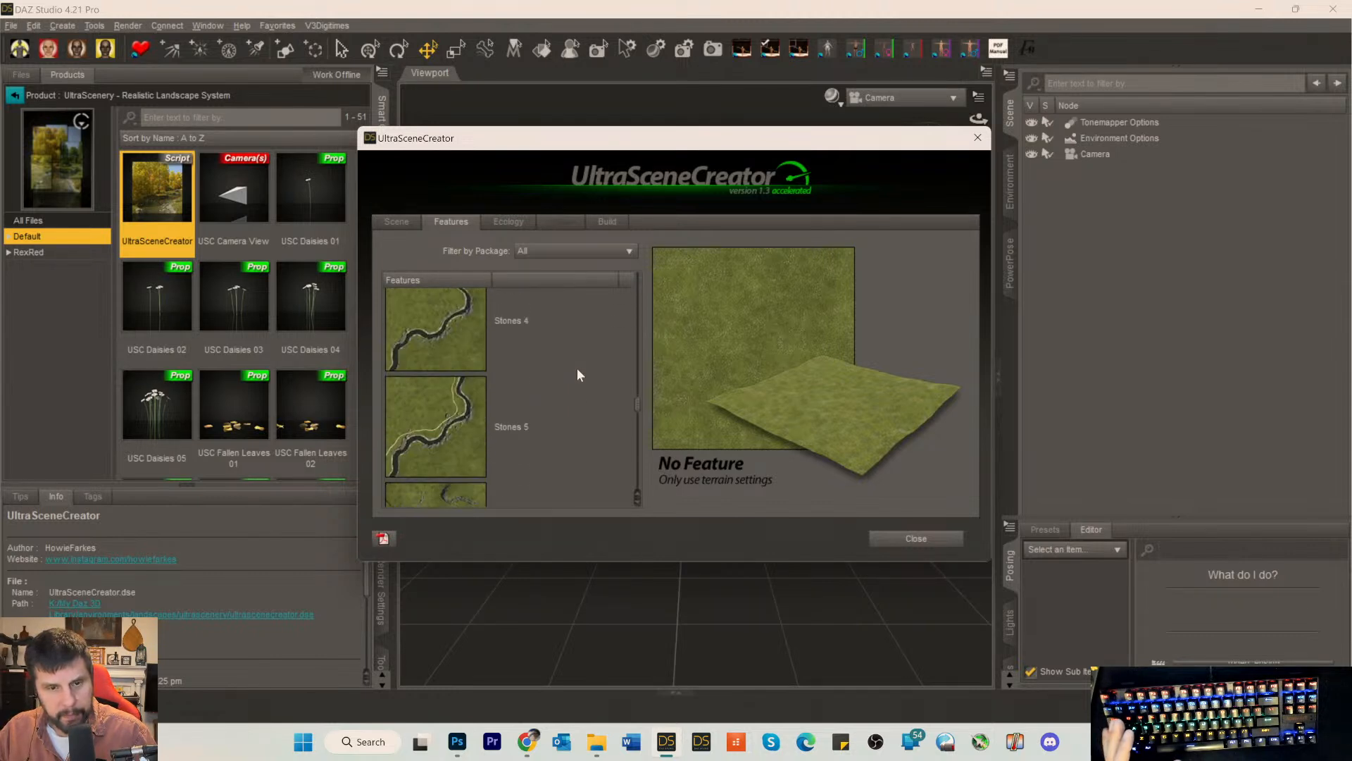
pyautogui.scroll(-10, 577, 368)
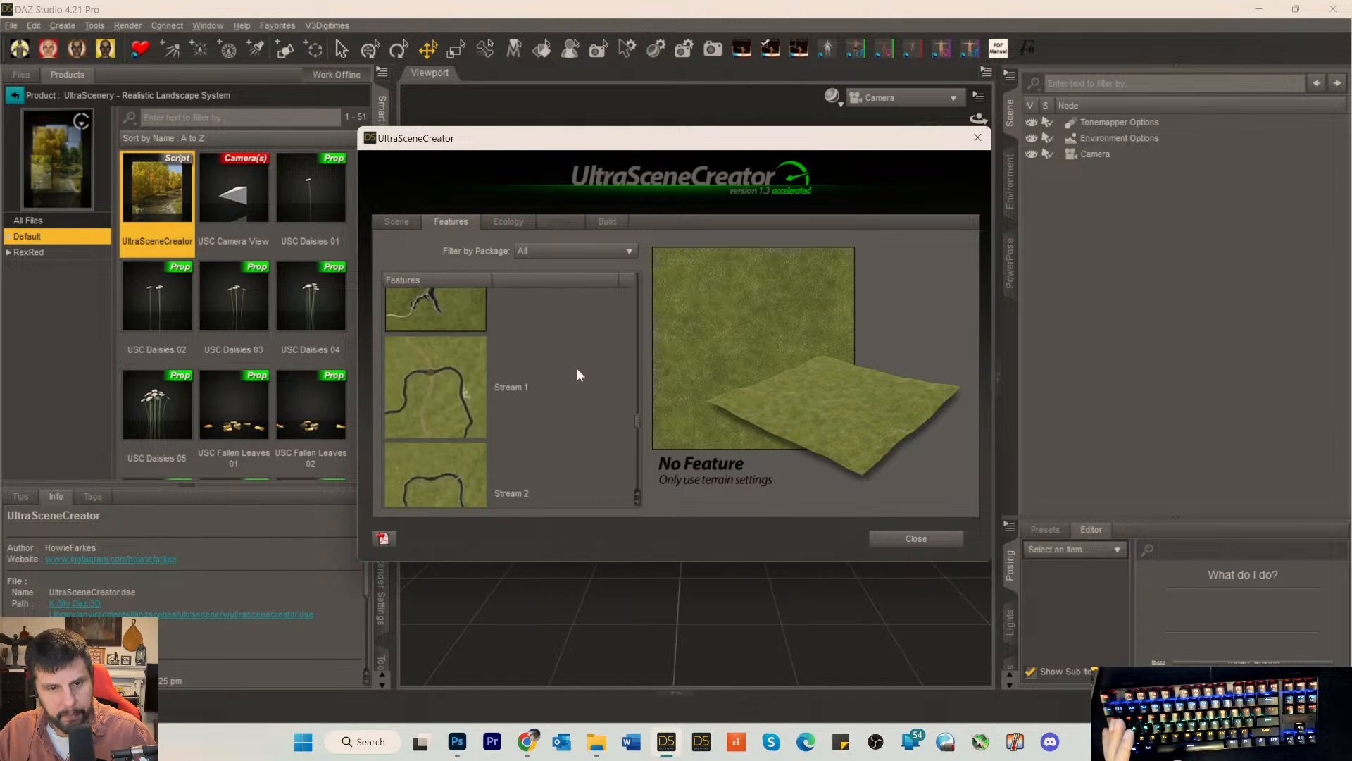
pyautogui.scroll(-10, 577, 374)
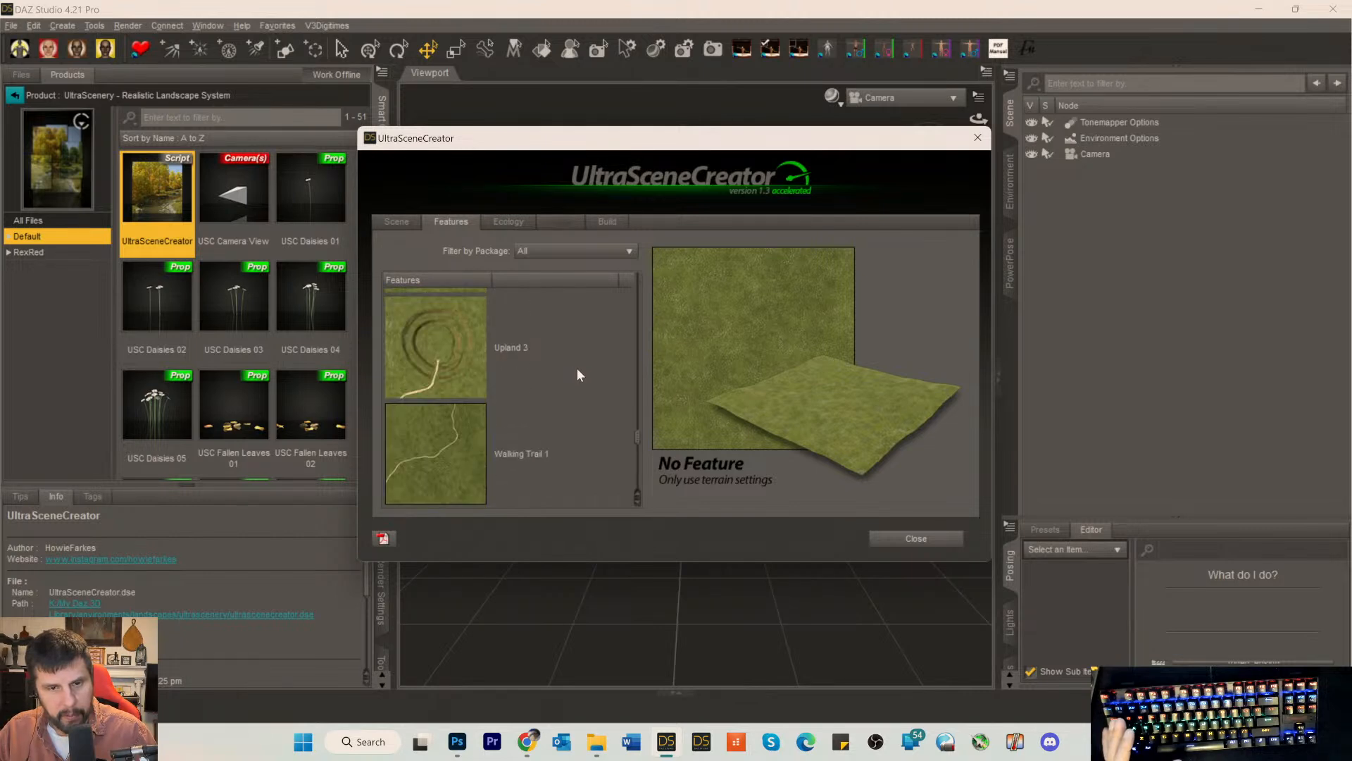
pyautogui.scroll(-8, 577, 374)
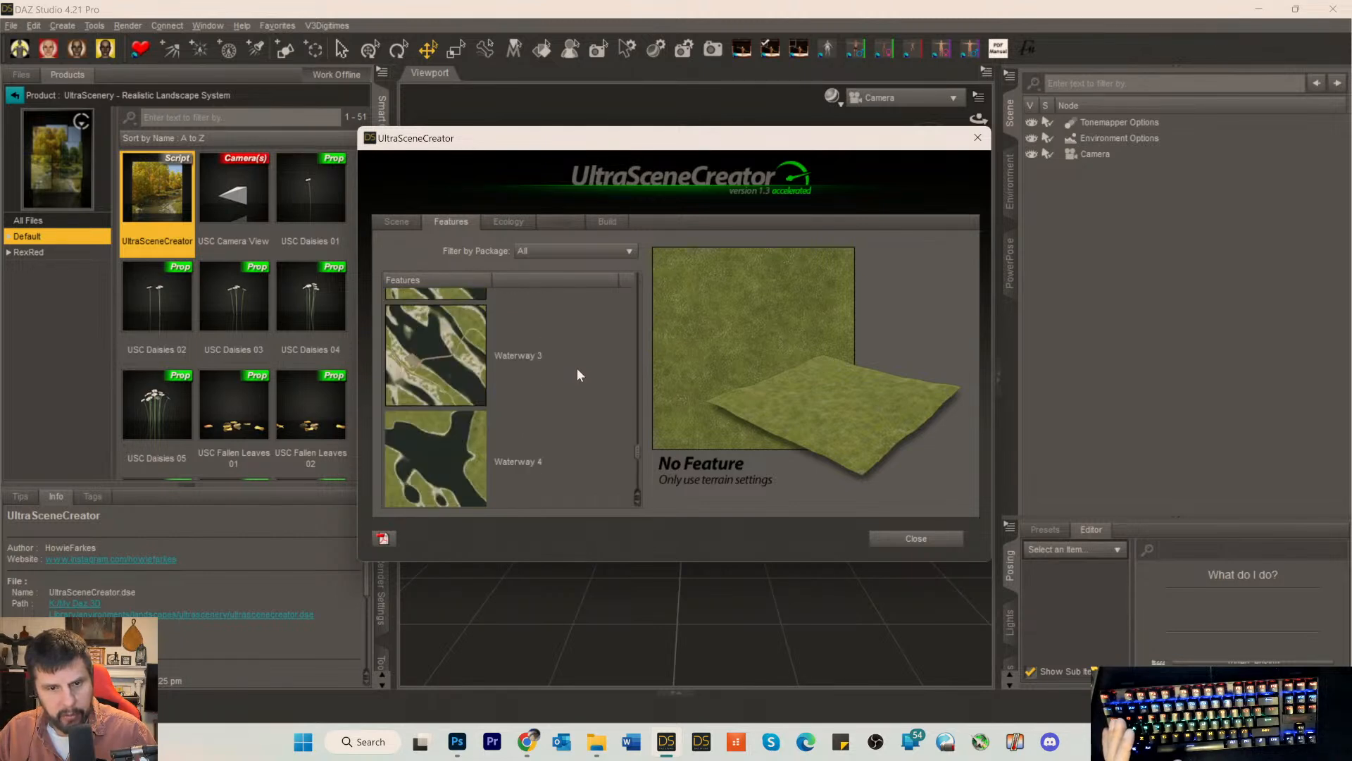
pyautogui.scroll(-4, 577, 367)
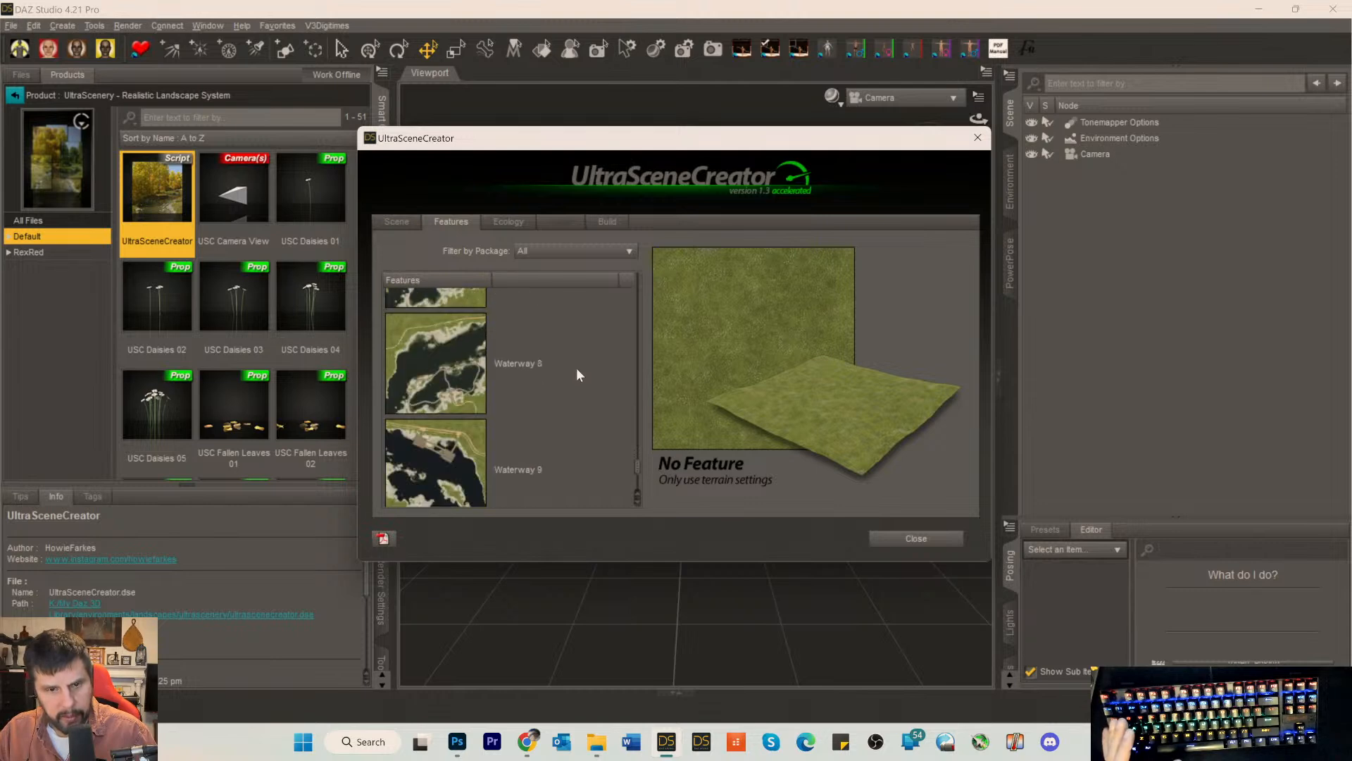
# Step: Choose Road 1, the narrow single-lane sealed road, as the scene's terrain feature
pyautogui.scroll(20, 573, 353)
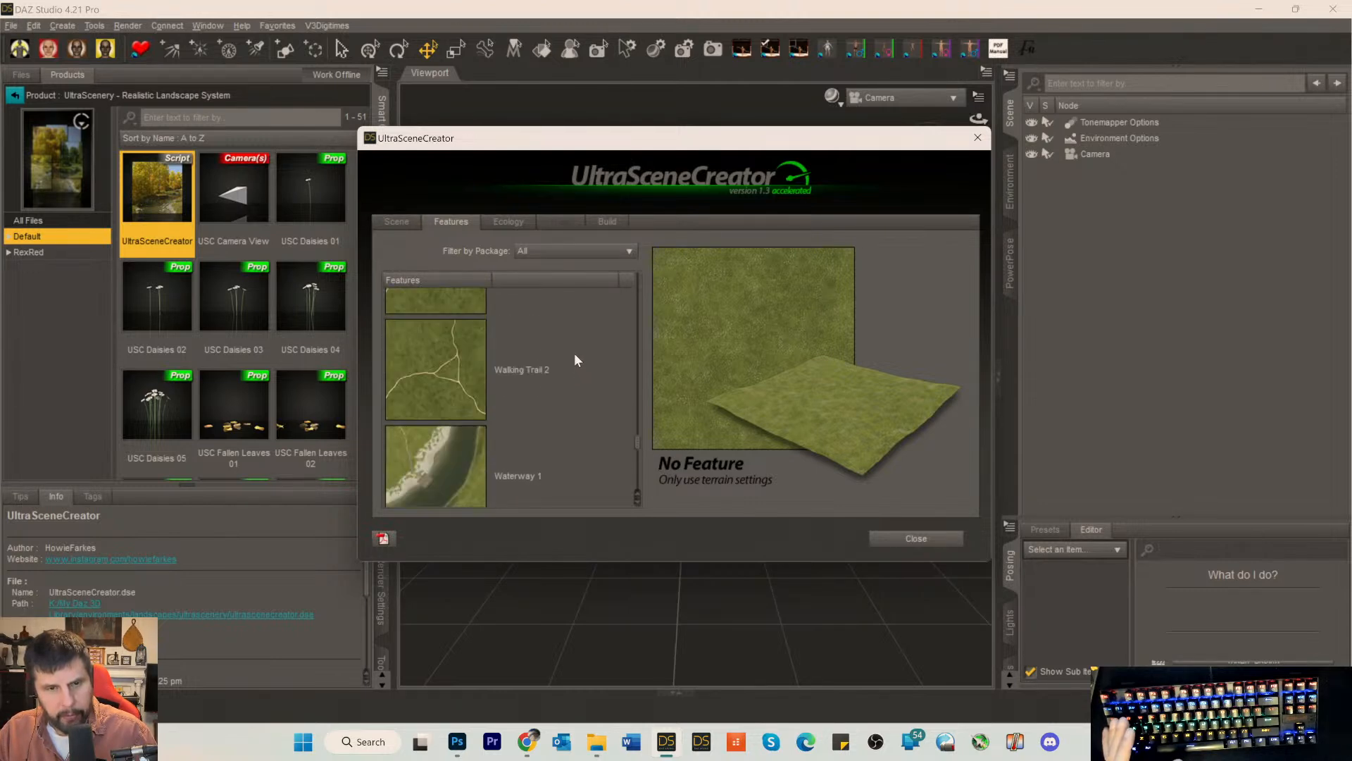
pyautogui.scroll(6, 573, 353)
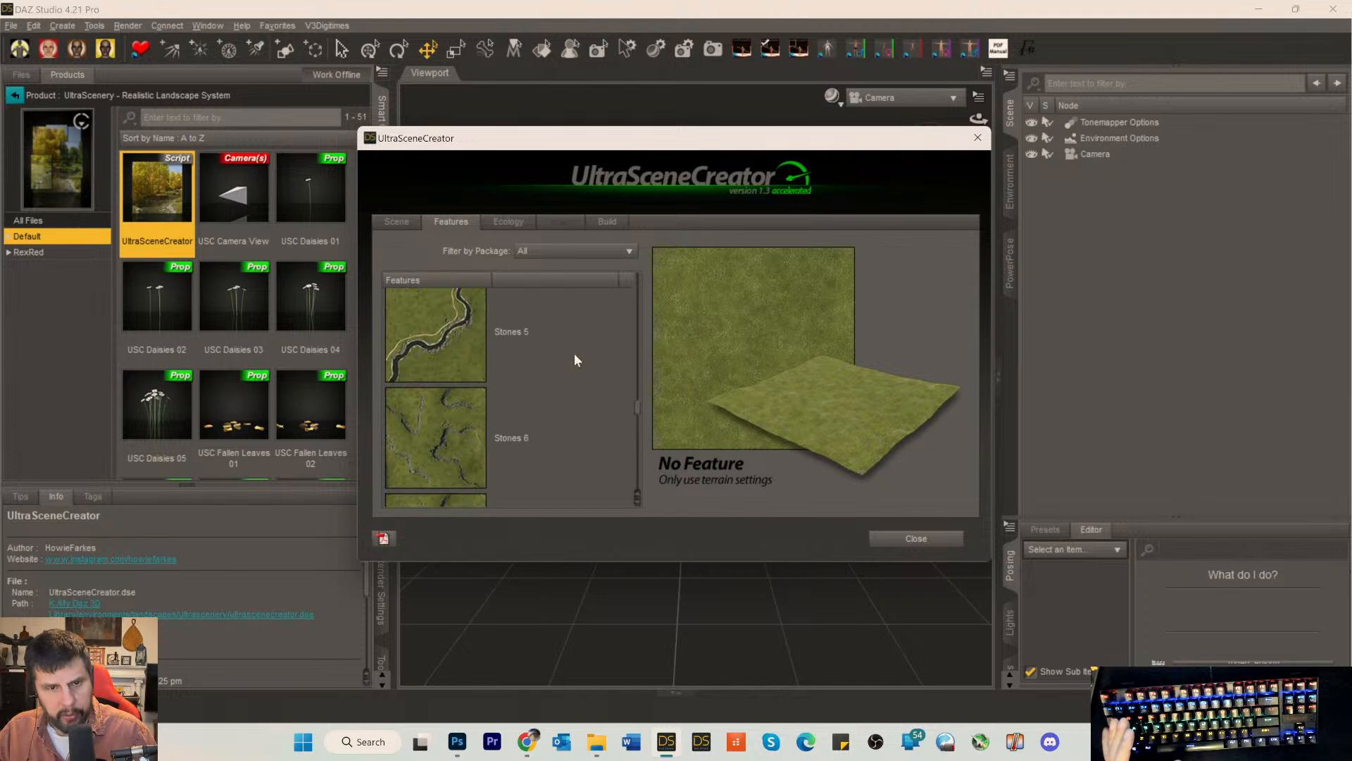
pyautogui.scroll(5, 573, 352)
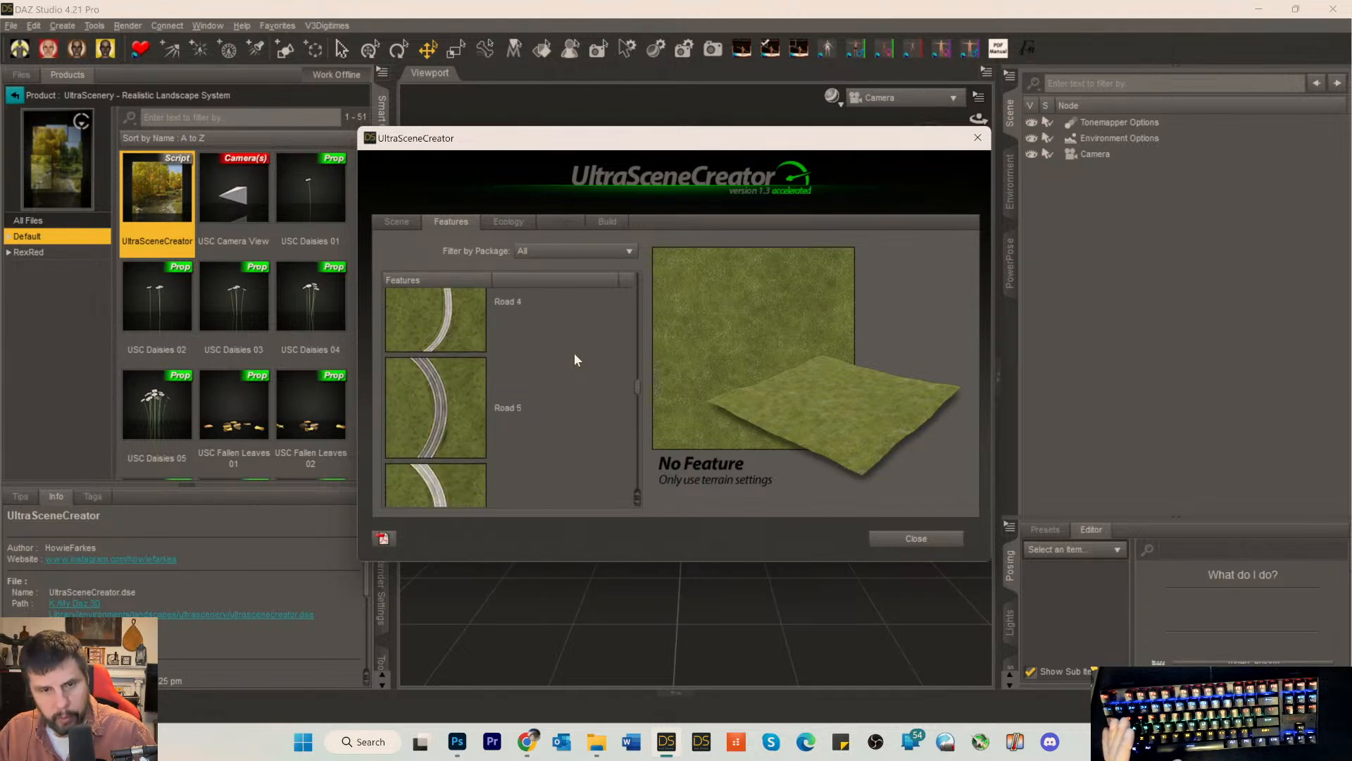
pyautogui.scroll(3, 573, 353)
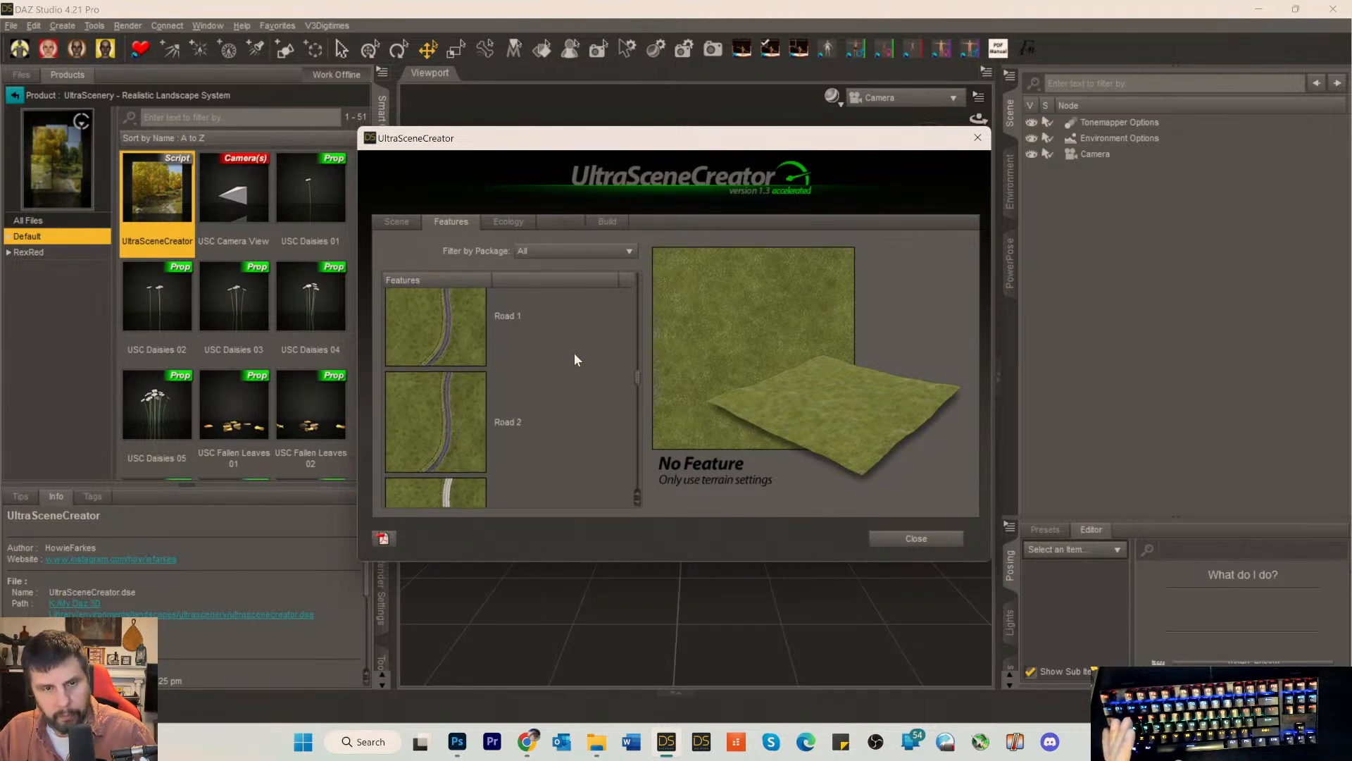
pyautogui.click(437, 409)
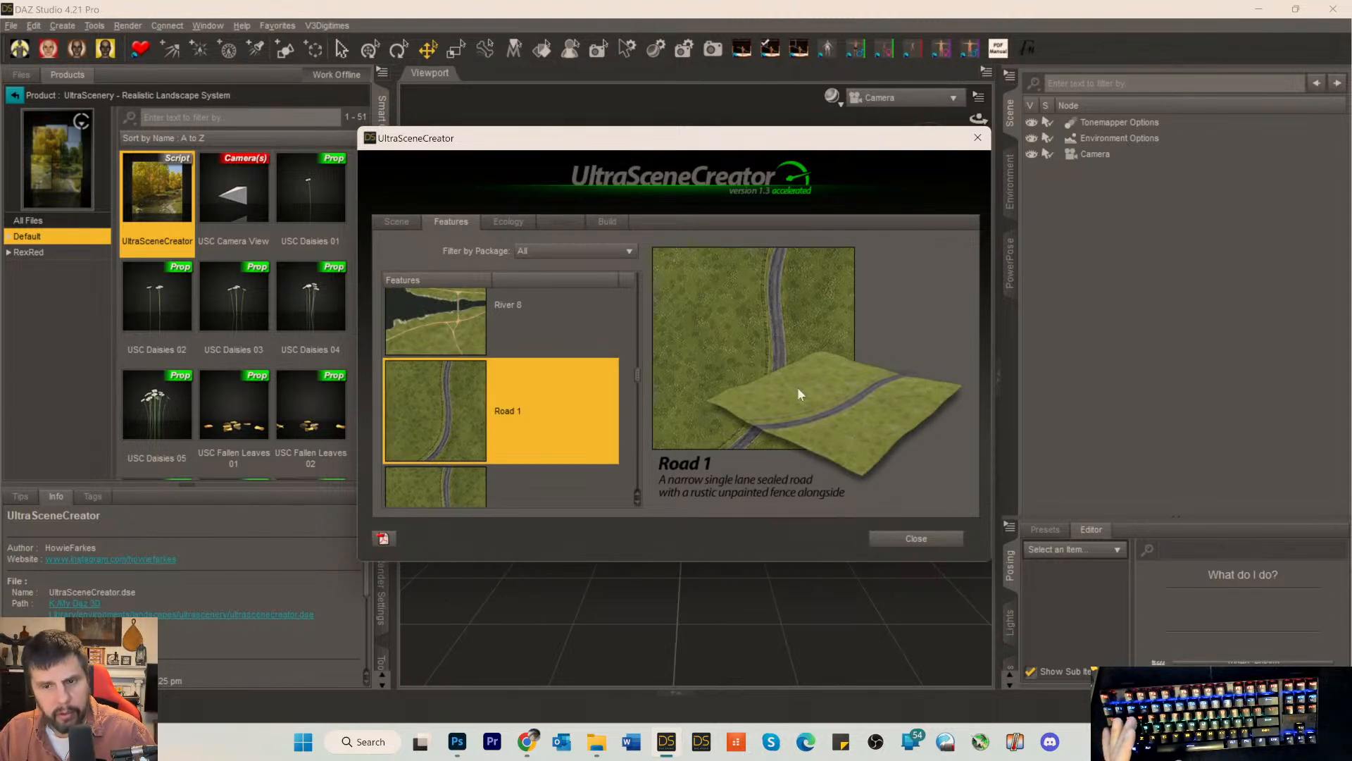
# Step: Choose Oaks 03, the scattered oak woodland with autumn color, as the scene's ecology
pyautogui.click(519, 233)
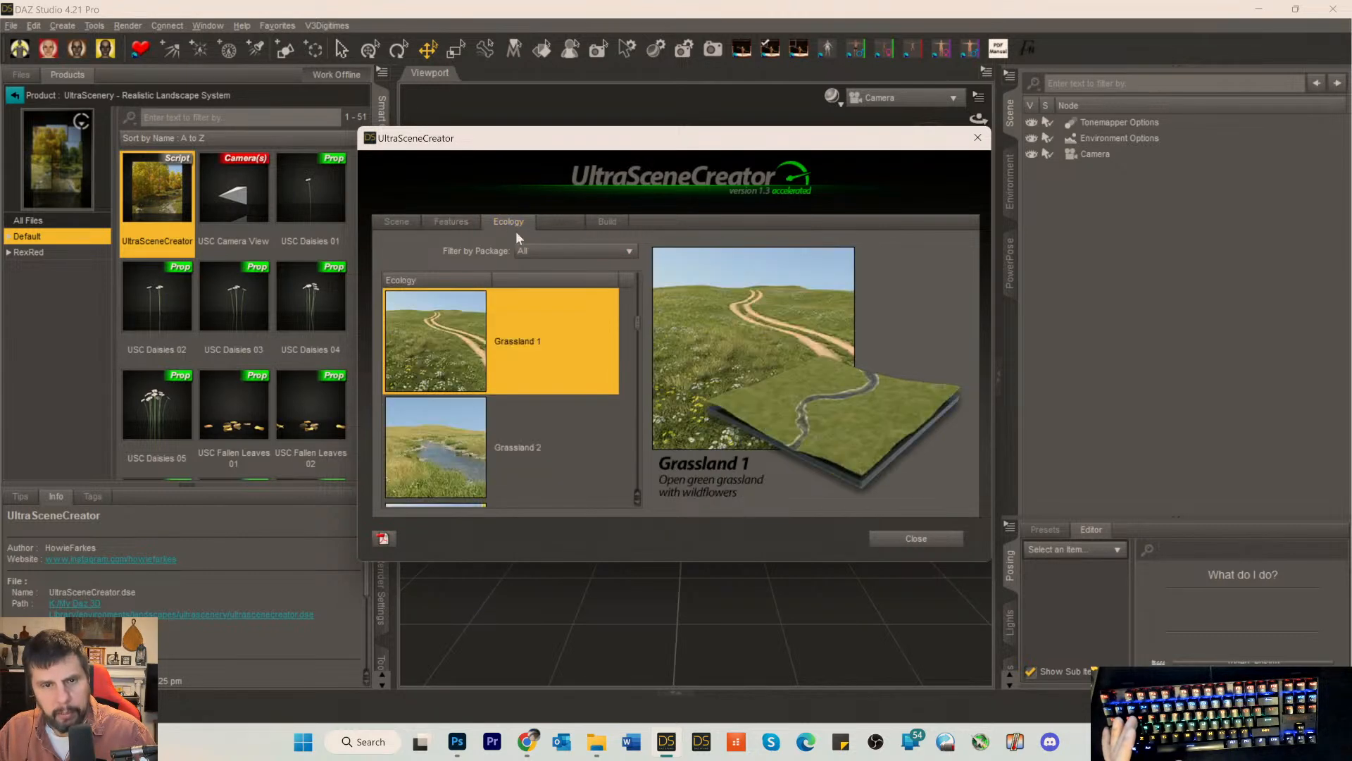
pyautogui.scroll(-8, 565, 353)
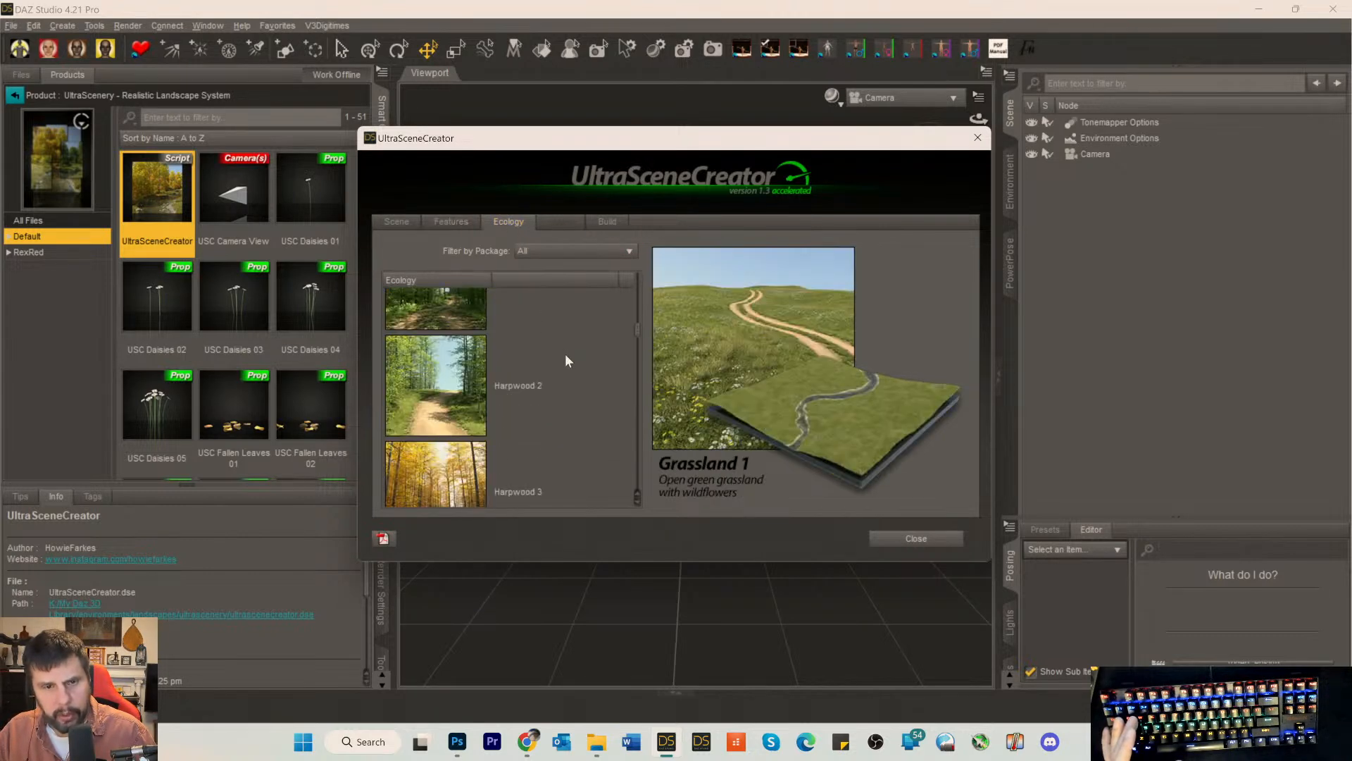
pyautogui.scroll(-10, 565, 361)
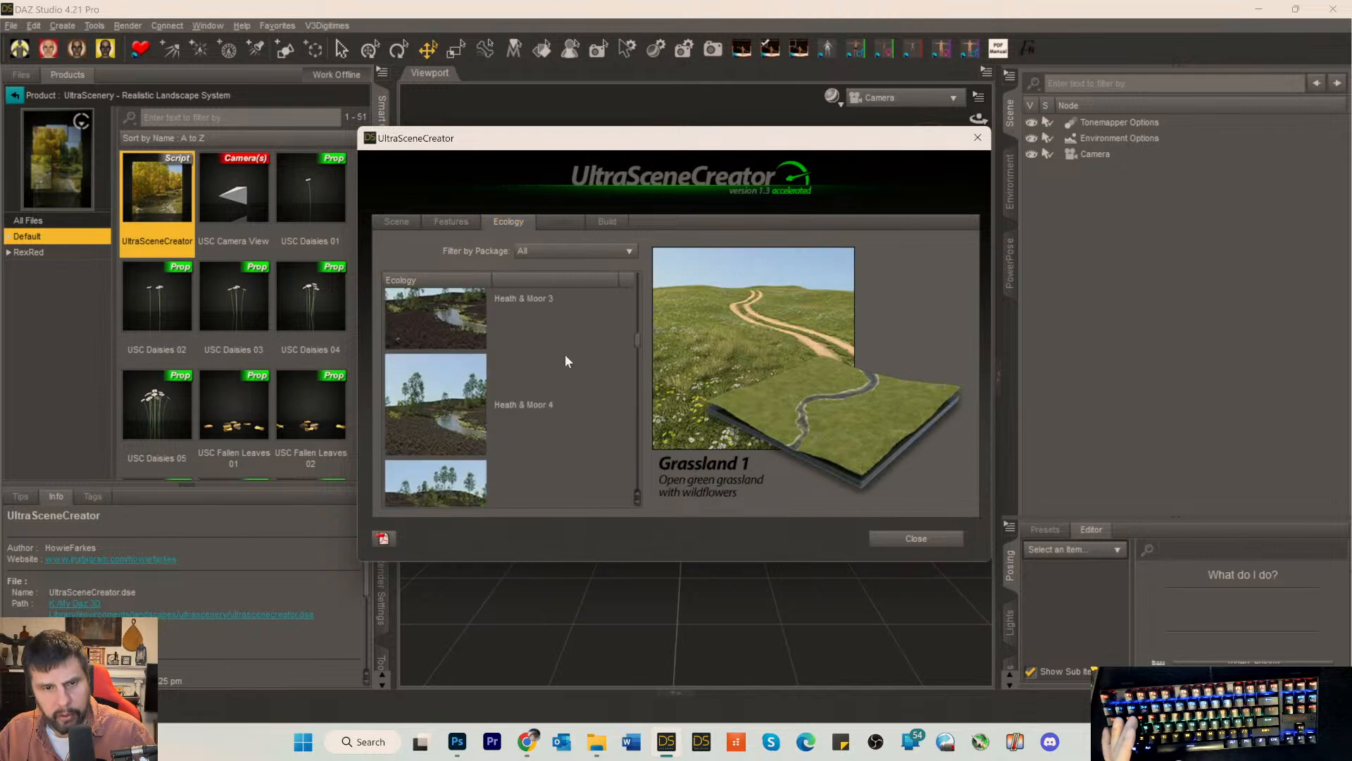
pyautogui.scroll(-1, 564, 361)
pyautogui.scroll(-10, 564, 360)
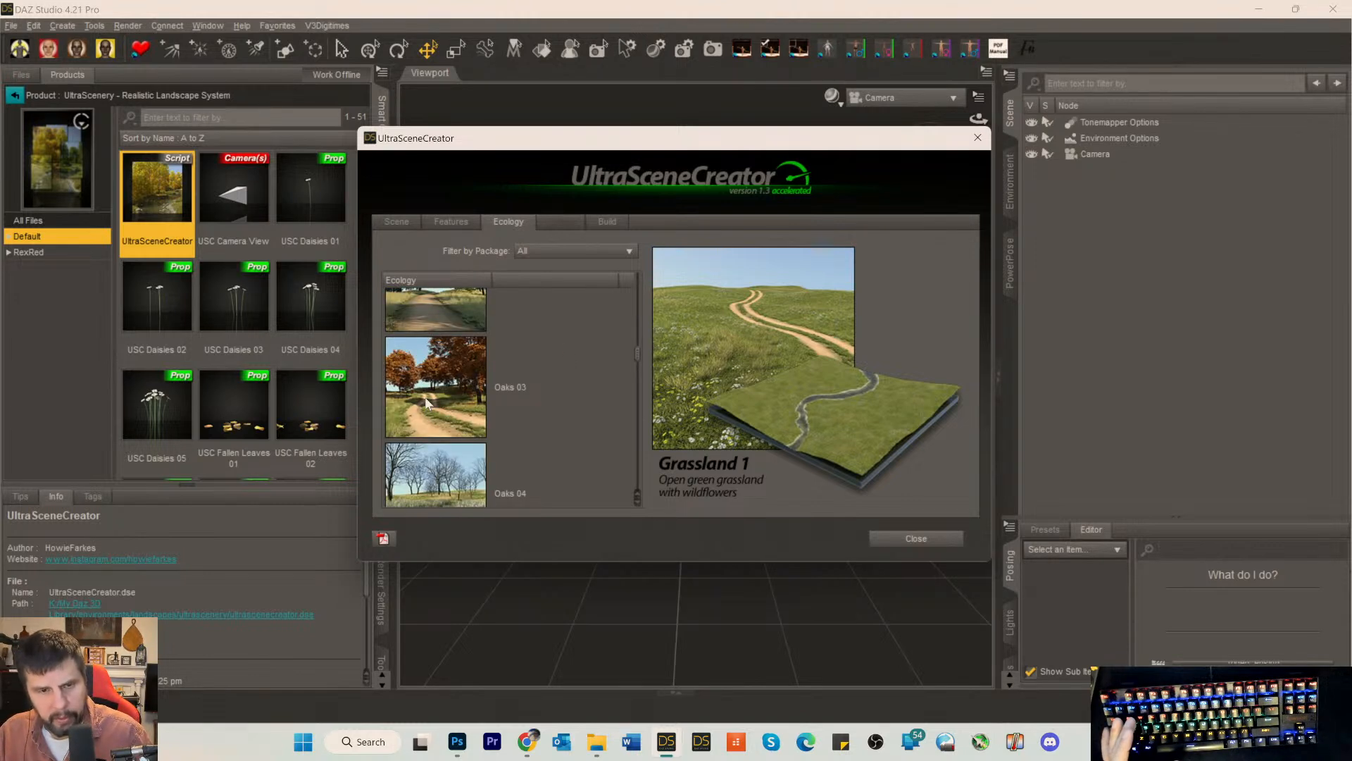
pyautogui.click(427, 398)
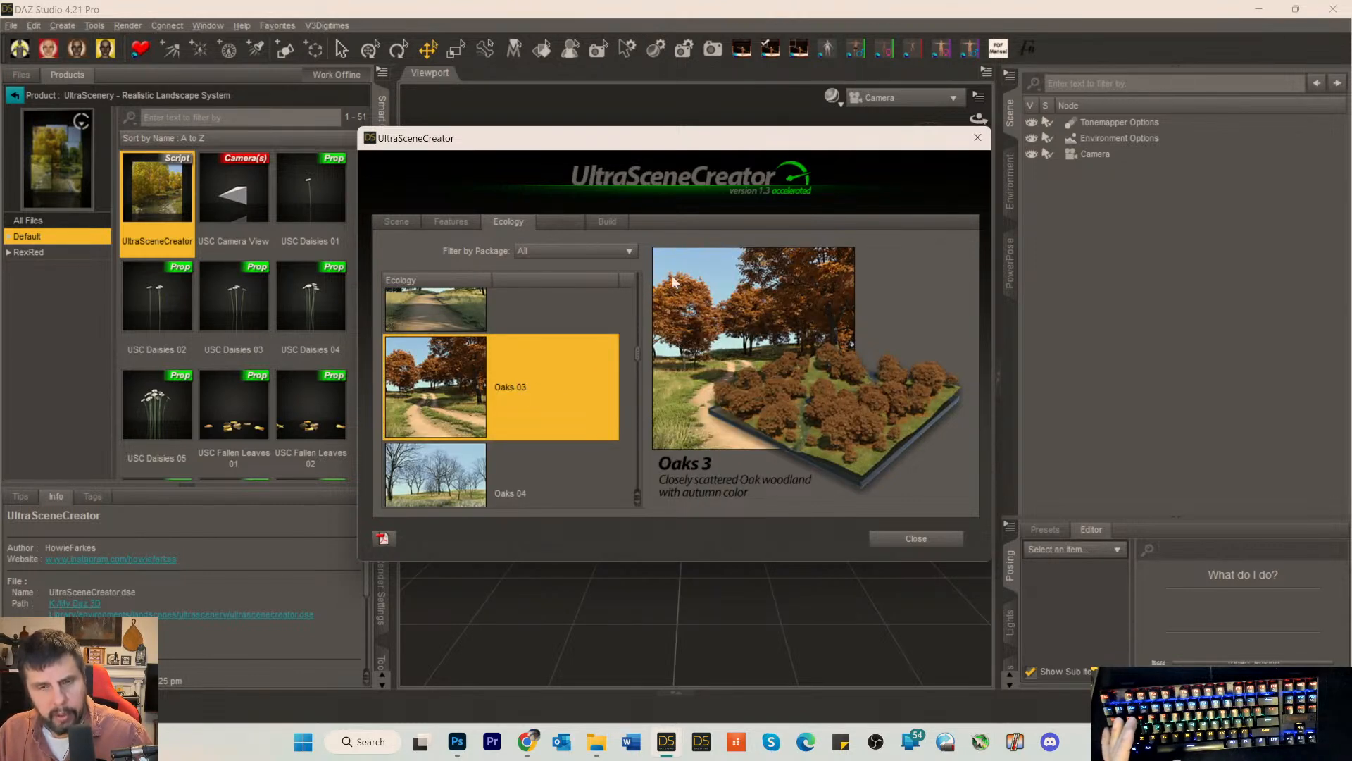
# Step: In the build settings, restrict the scene's instances to the view of the camera named Camera
pyautogui.click(603, 223)
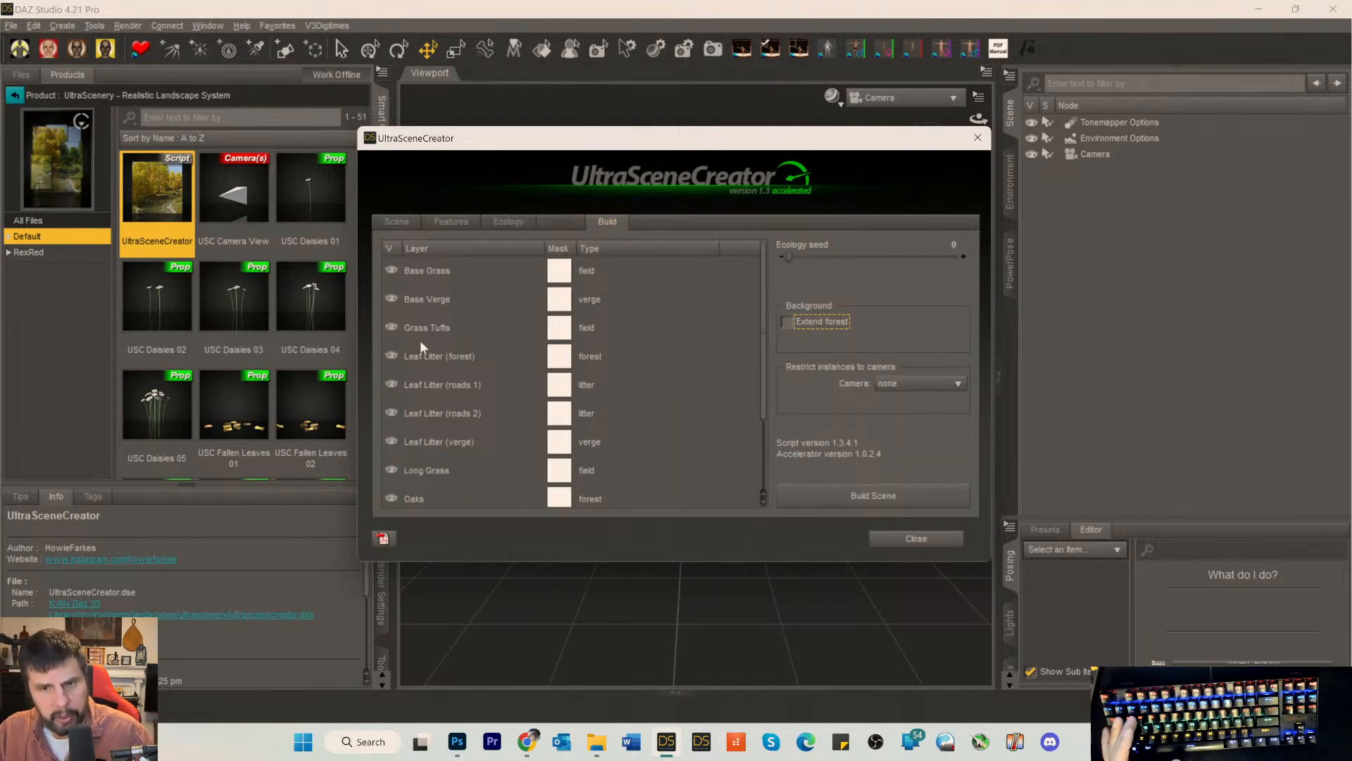
pyautogui.click(912, 384)
pyautogui.click(922, 417)
# Step: Turn off the Oaks, Oaks (seedlings), Oaks (young) and Road Pebbles layers for the build
pyautogui.click(472, 362)
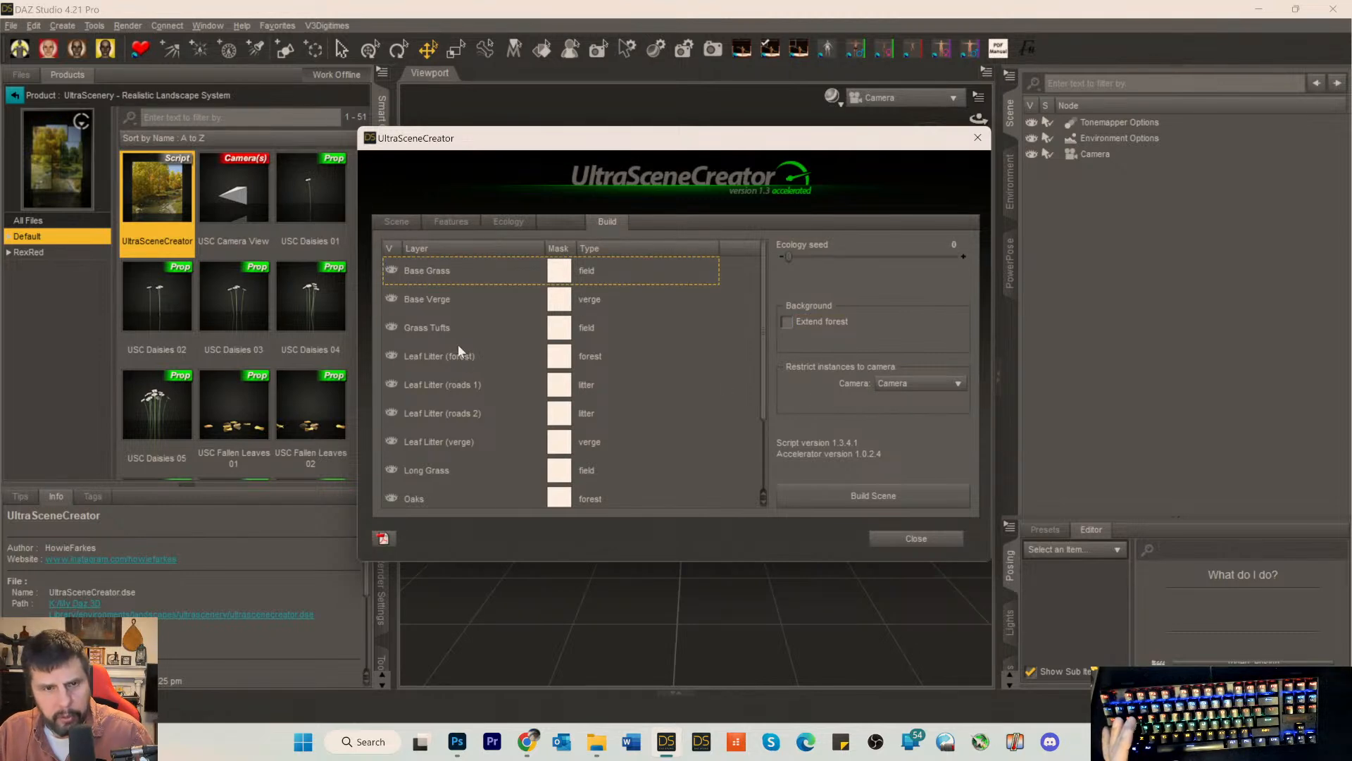
pyautogui.scroll(-1, 458, 344)
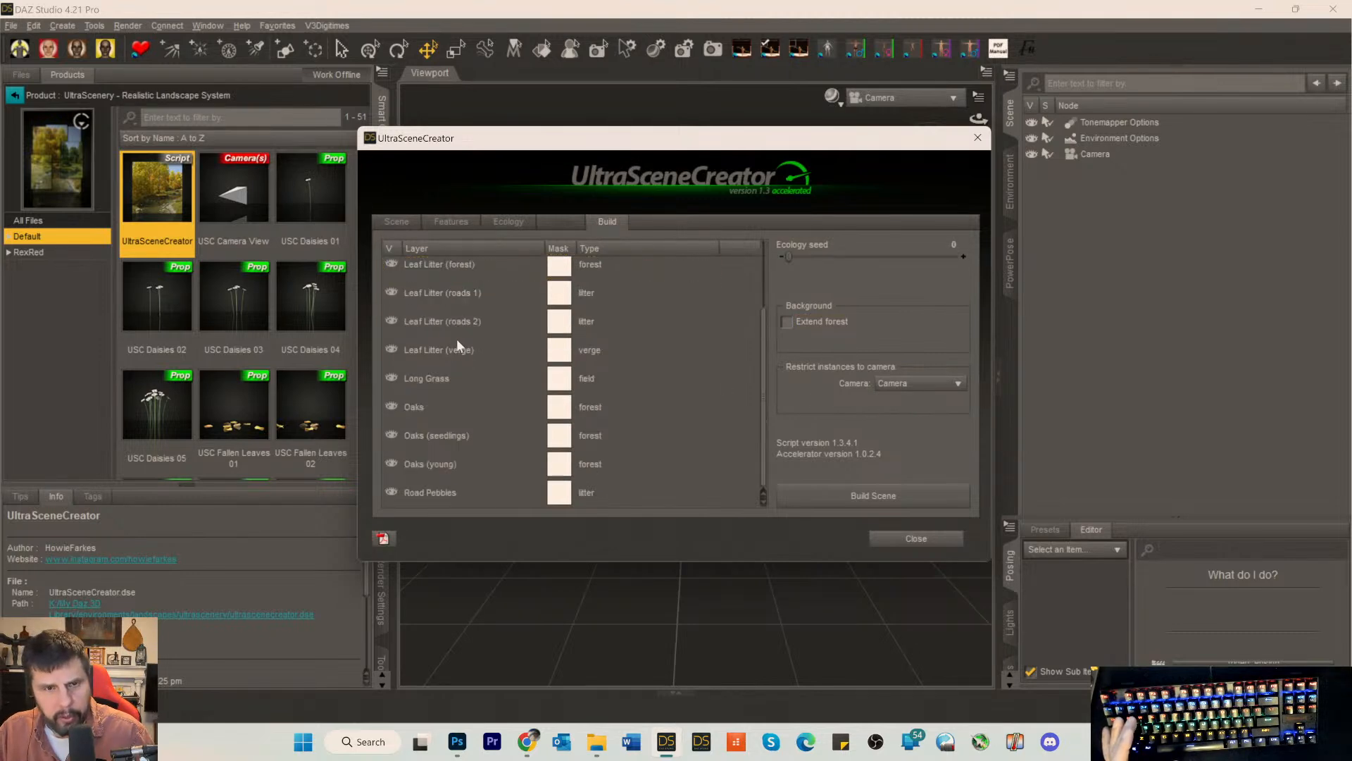
pyautogui.click(393, 406)
pyautogui.click(391, 436)
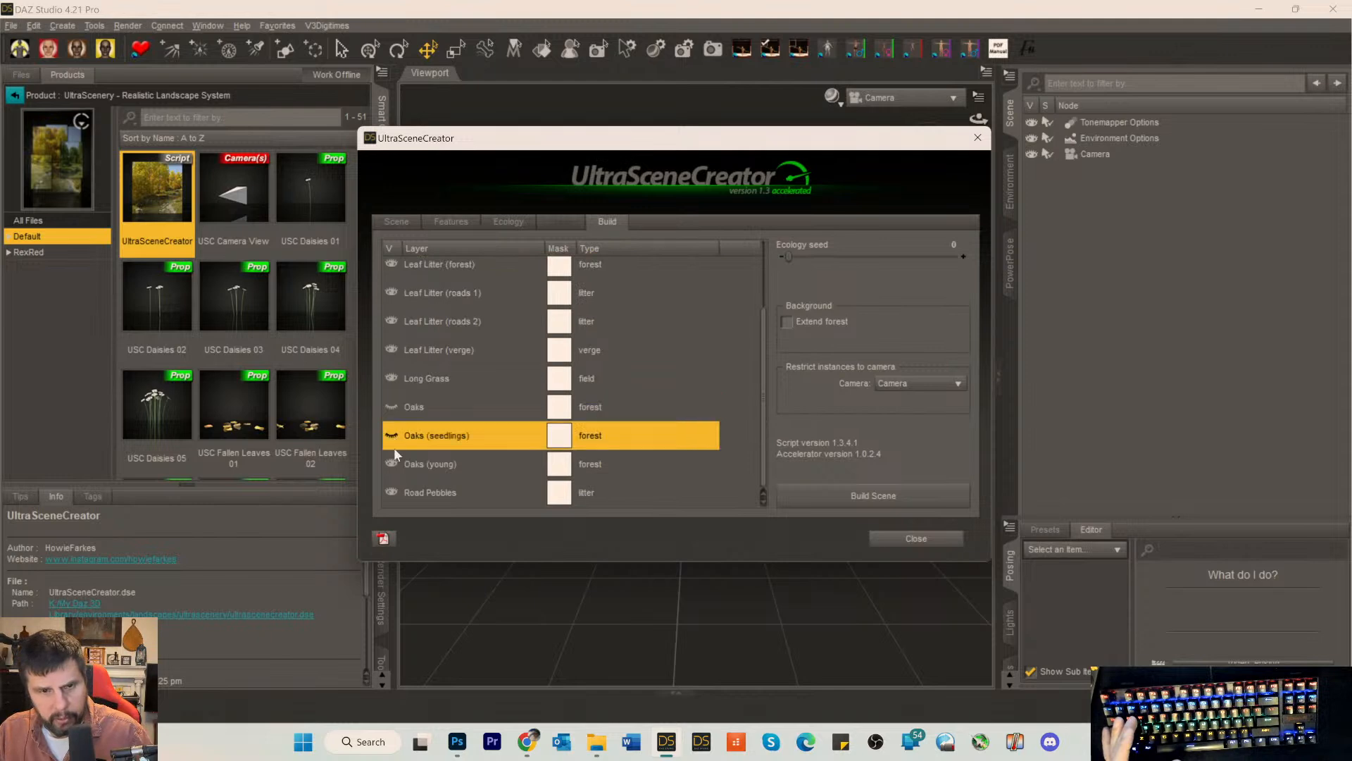
pyautogui.click(391, 465)
pyautogui.click(389, 491)
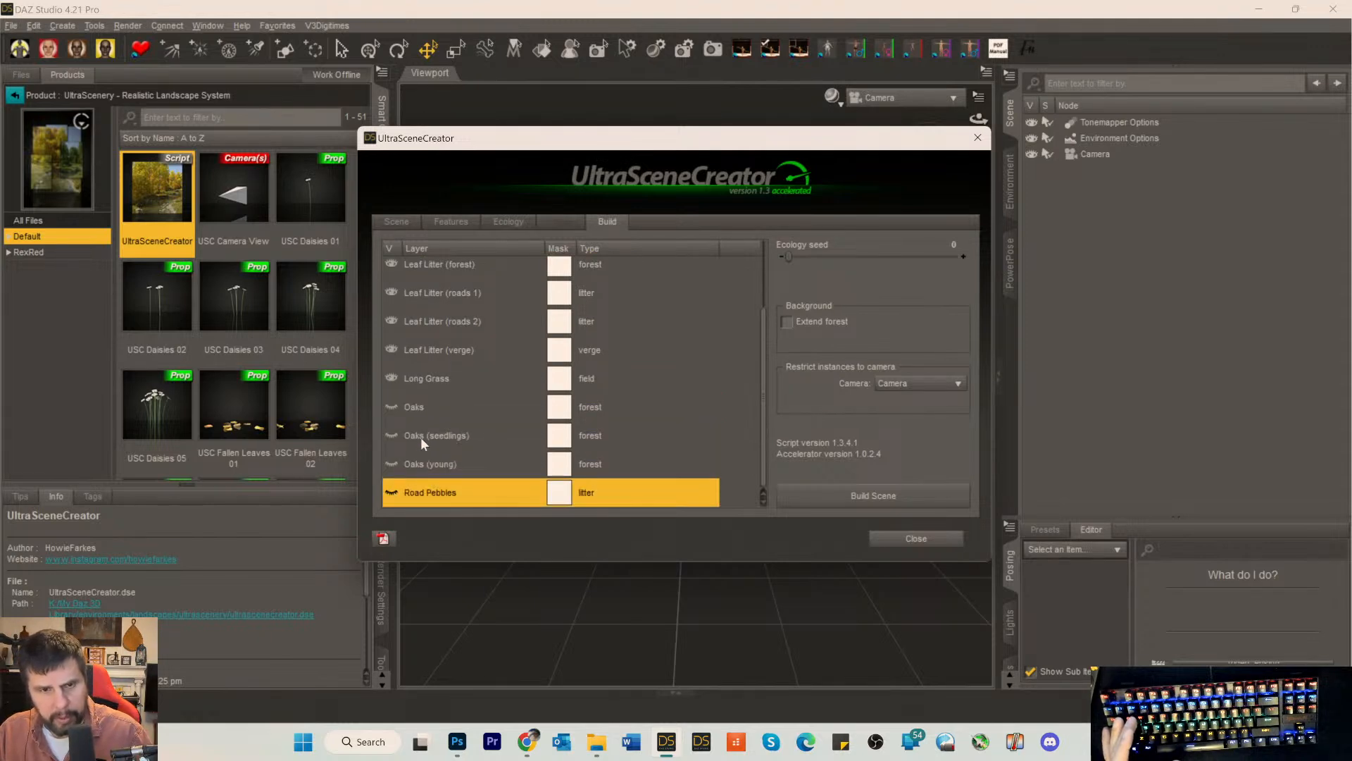
# Step: Turn off the Long Grass layer and the four Leaf Litter layers: verge, roads 2, roads 1 and forest
pyautogui.click(392, 350)
pyautogui.click(391, 321)
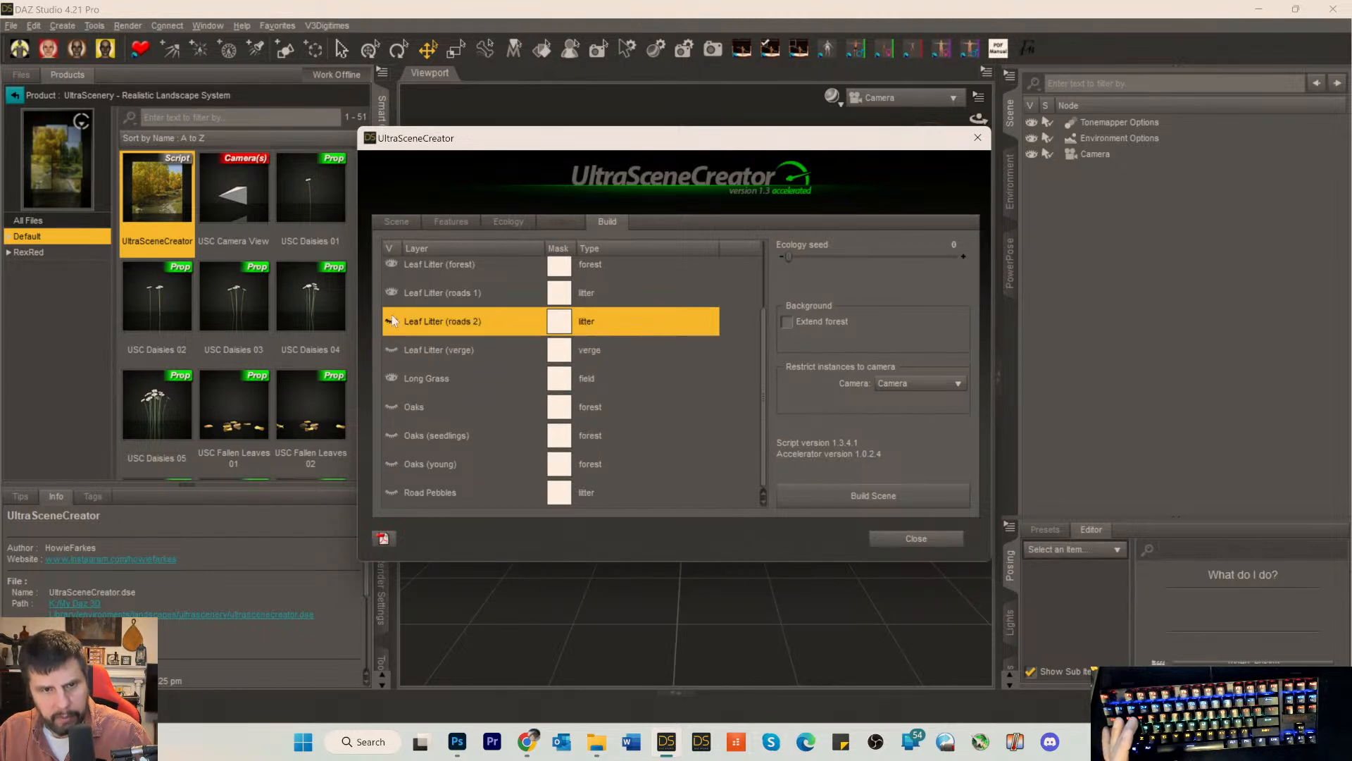
pyautogui.click(392, 293)
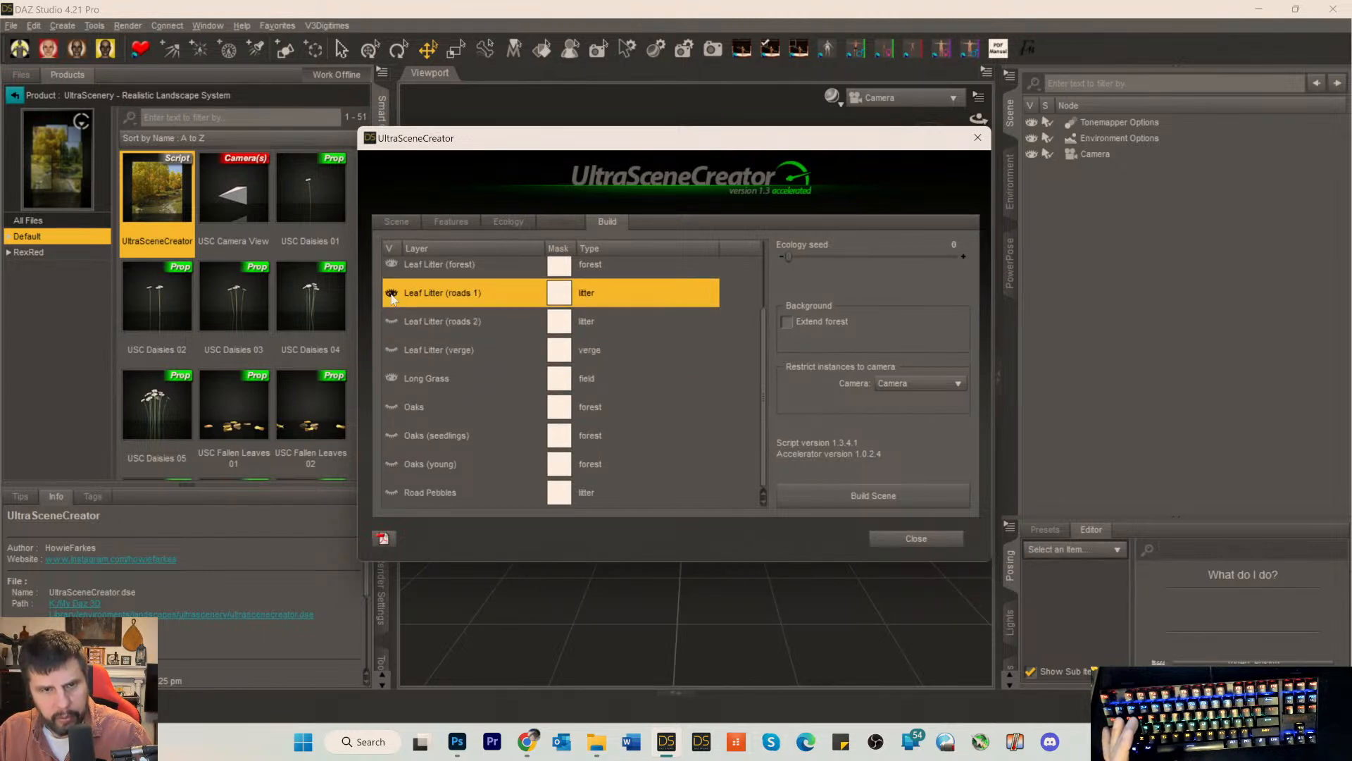
pyautogui.click(391, 380)
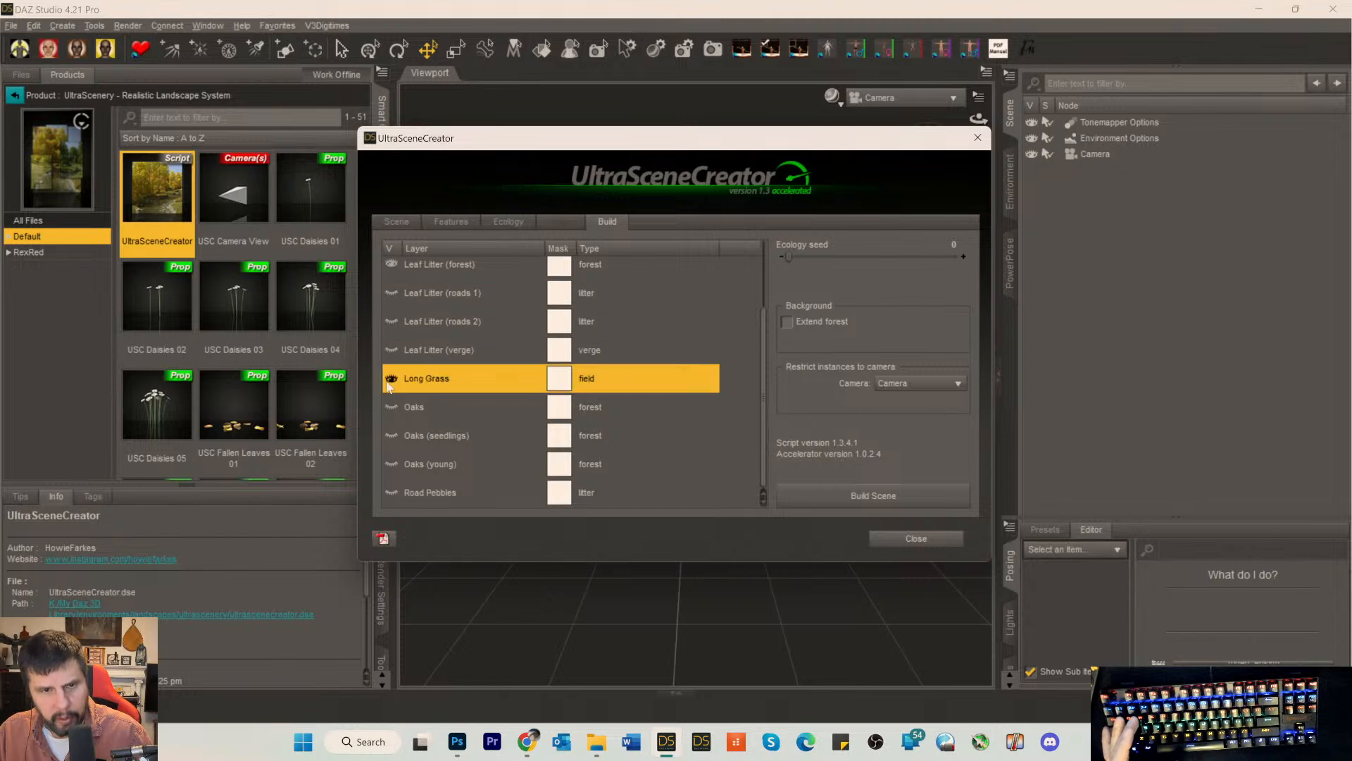
pyautogui.scroll(1, 417, 384)
pyautogui.click(391, 356)
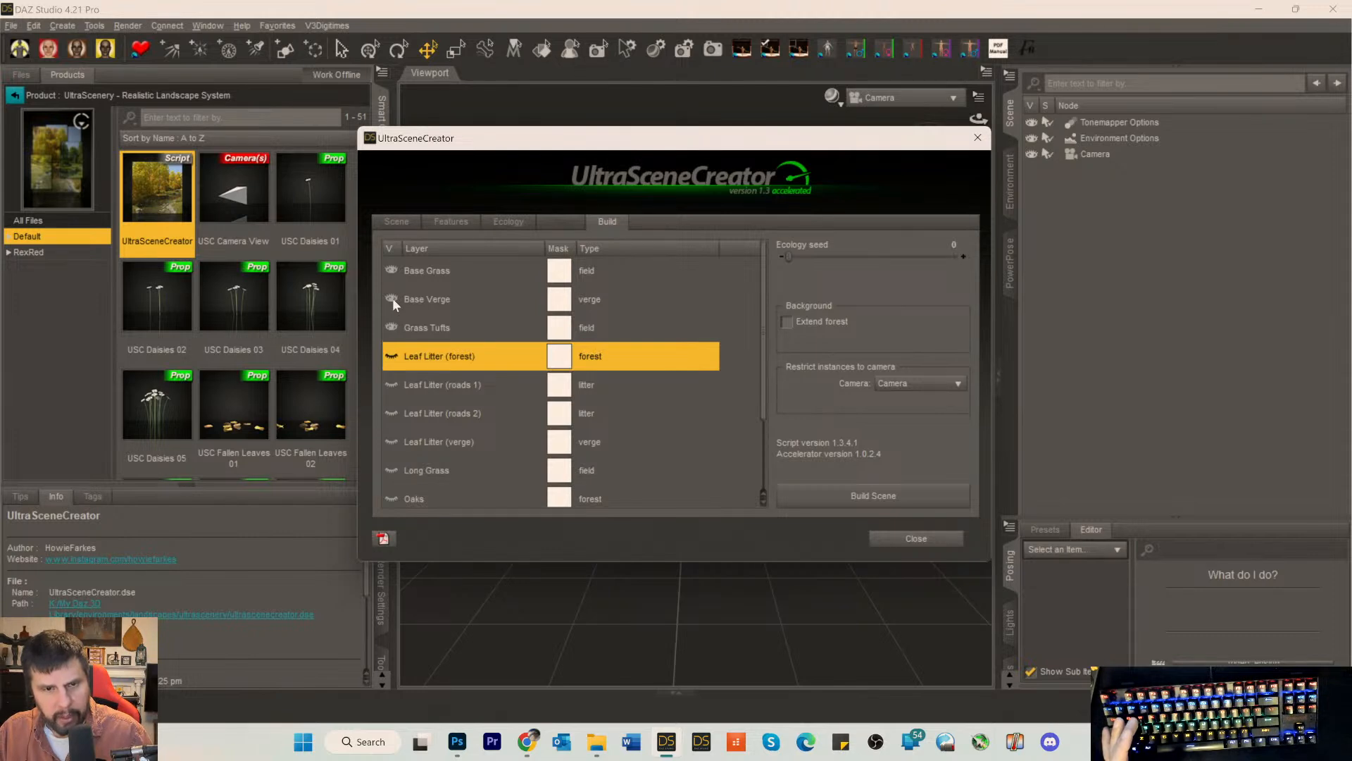
# Step: Turn off the Base Verge and Grass Tufts layers and build the scene
pyautogui.click(391, 299)
pyautogui.click(391, 327)
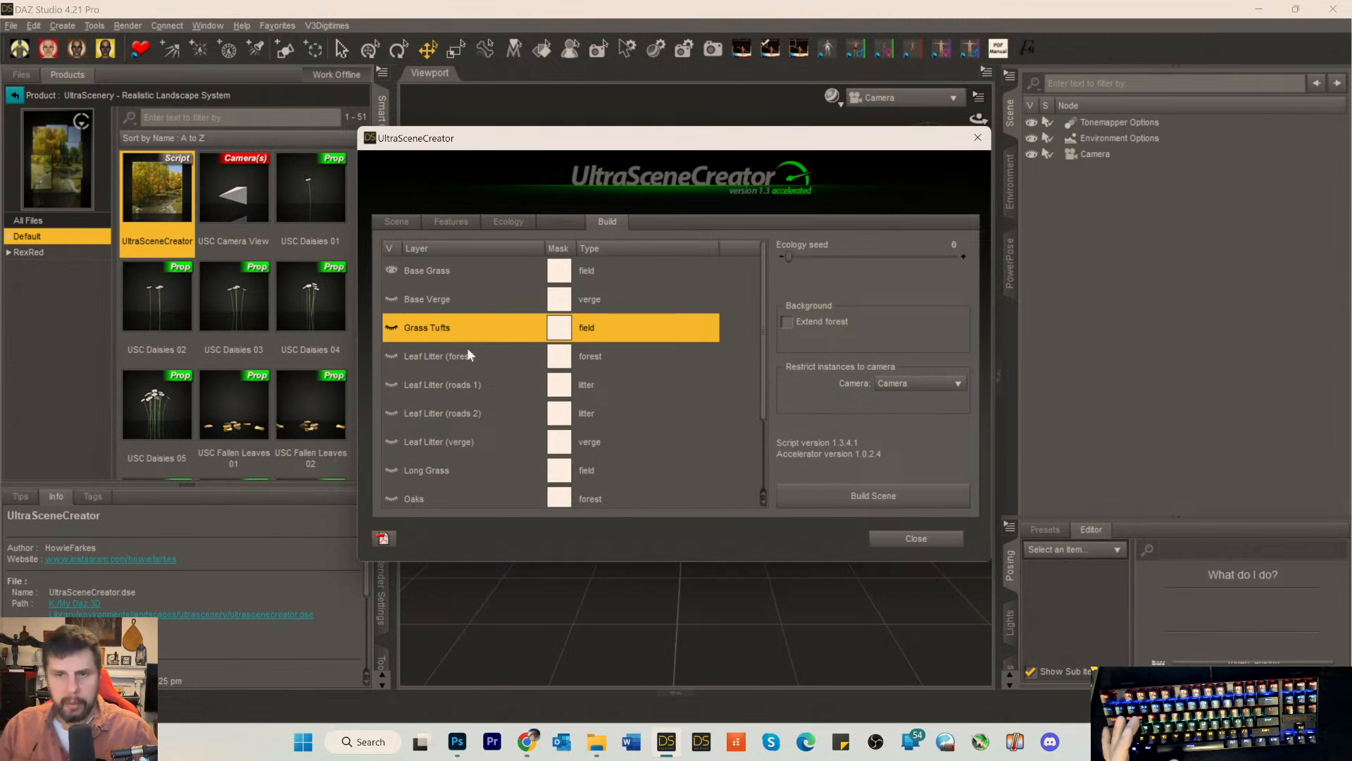
pyautogui.click(833, 496)
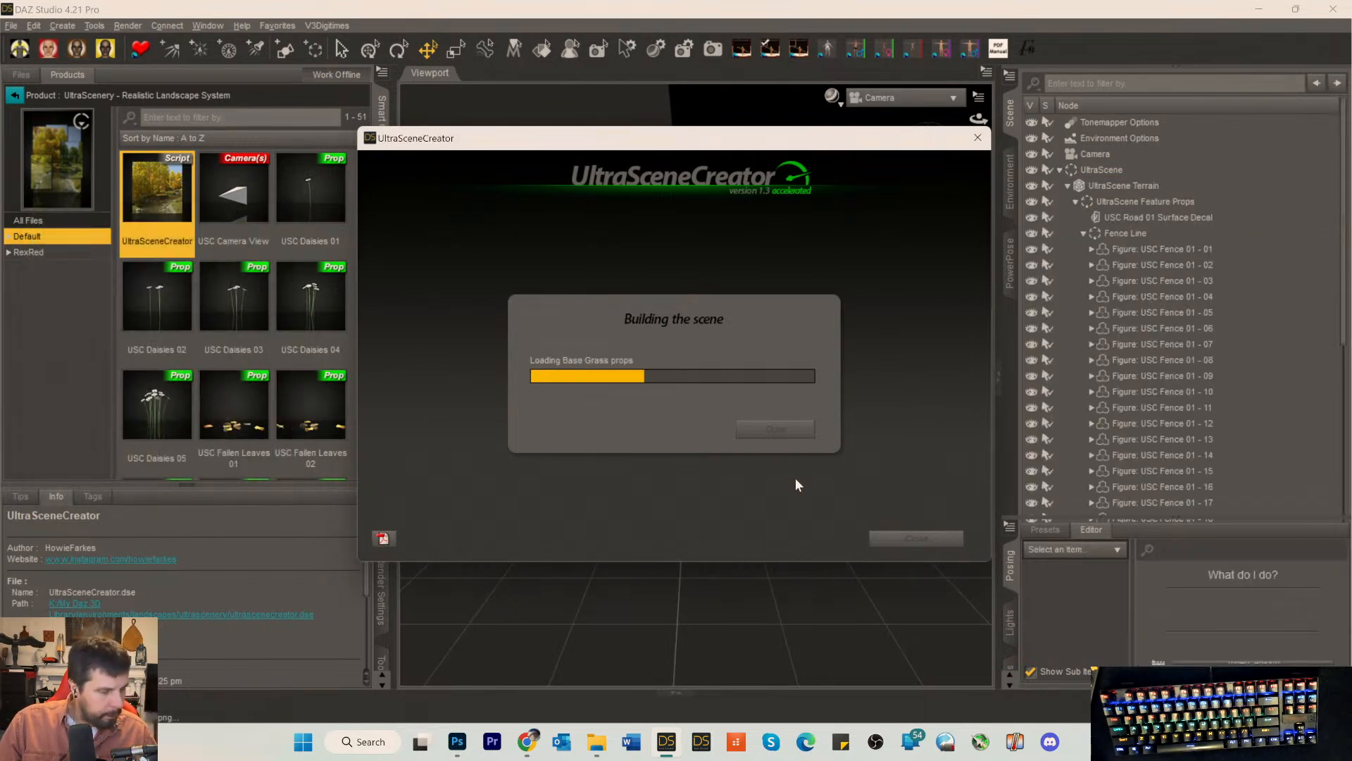
pyautogui.click(773, 429)
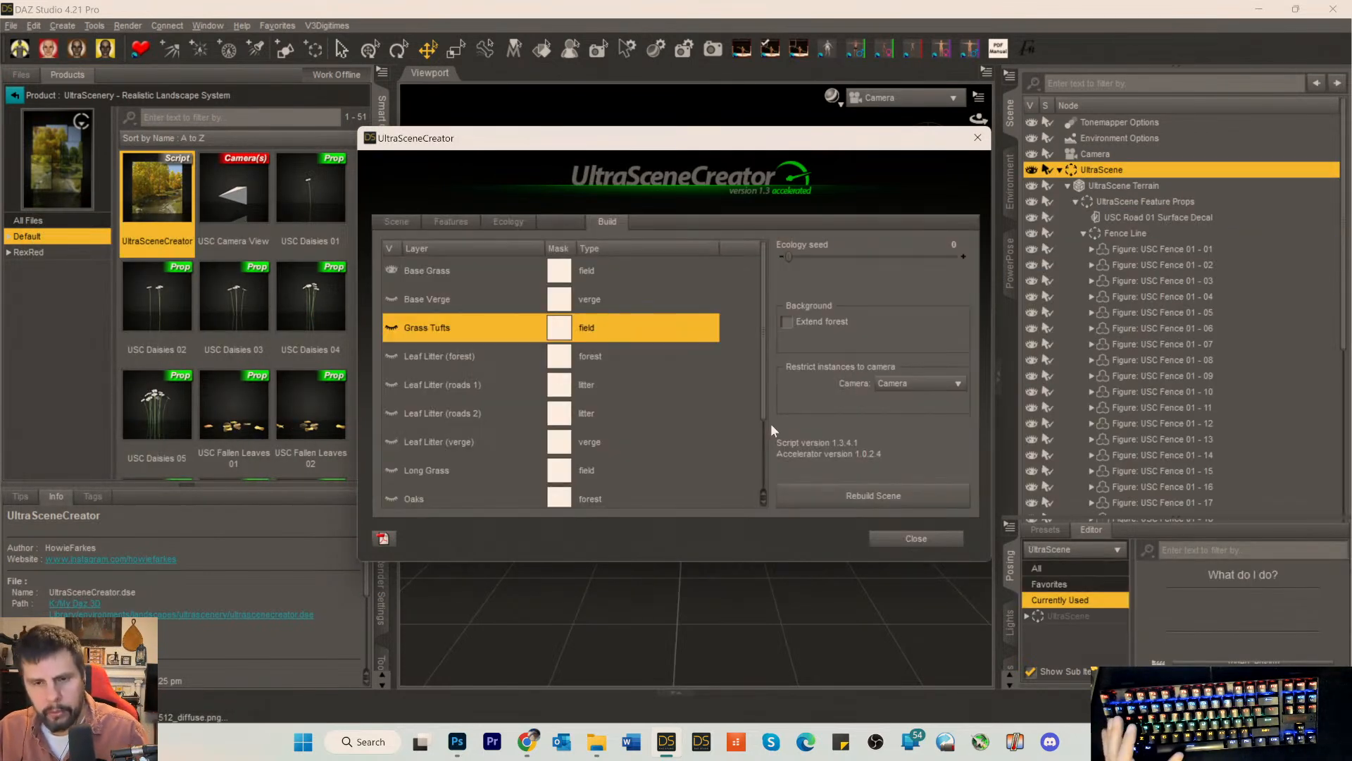
pyautogui.click(898, 539)
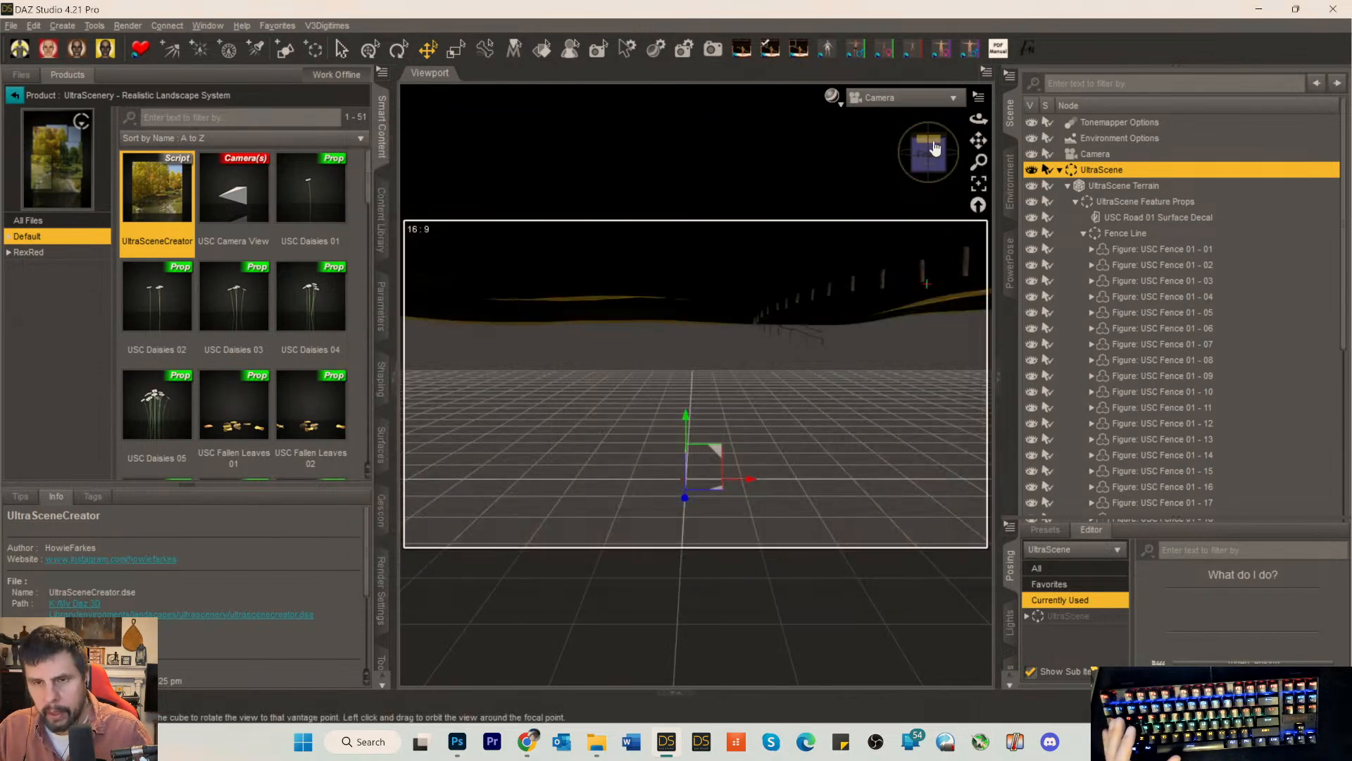
# Step: Reposition the Camera so it looks down the road, with the fence line running along the road's left side
pyautogui.moveTo(978, 141); pyautogui.dragTo(1008, 124)
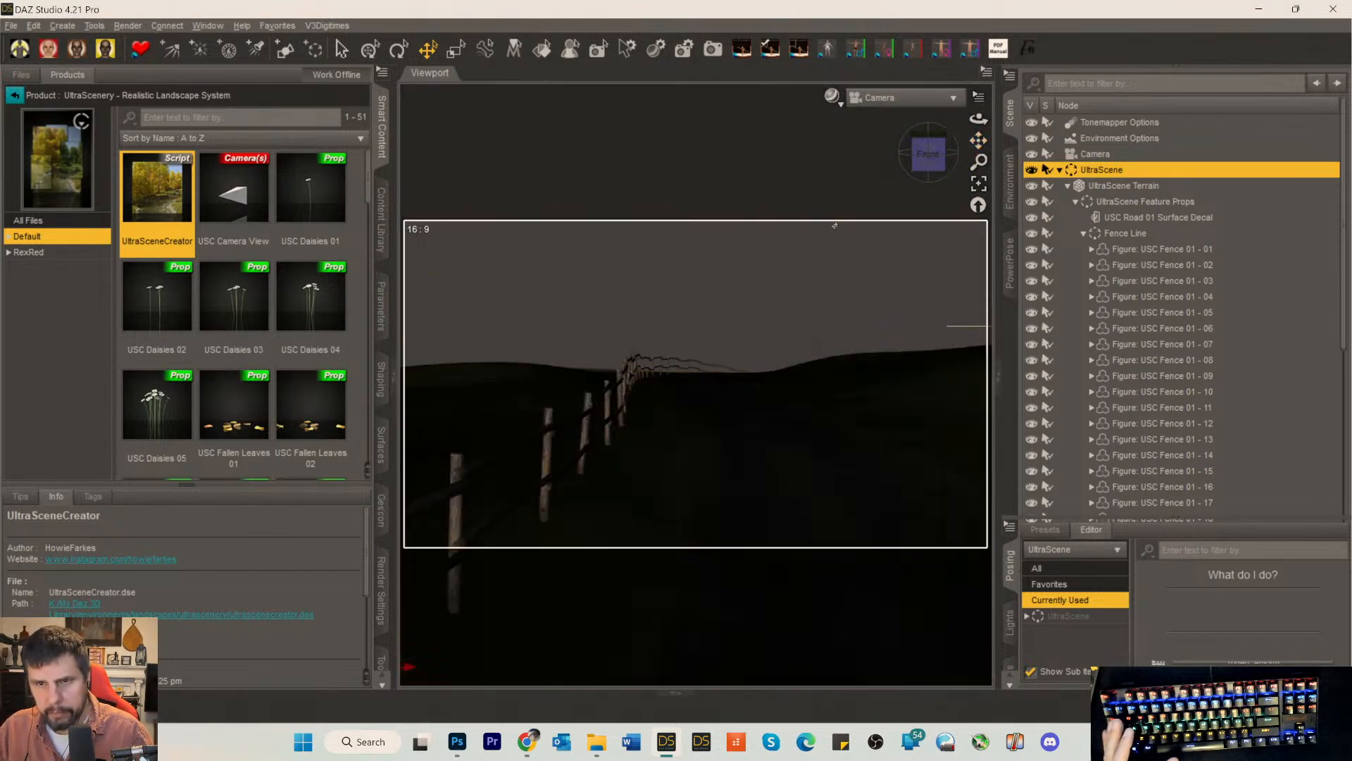
pyautogui.moveTo(942, 188); pyautogui.dragTo(972, 152)
pyautogui.scroll(-6, 918, 412)
pyautogui.scroll(-2, 938, 301)
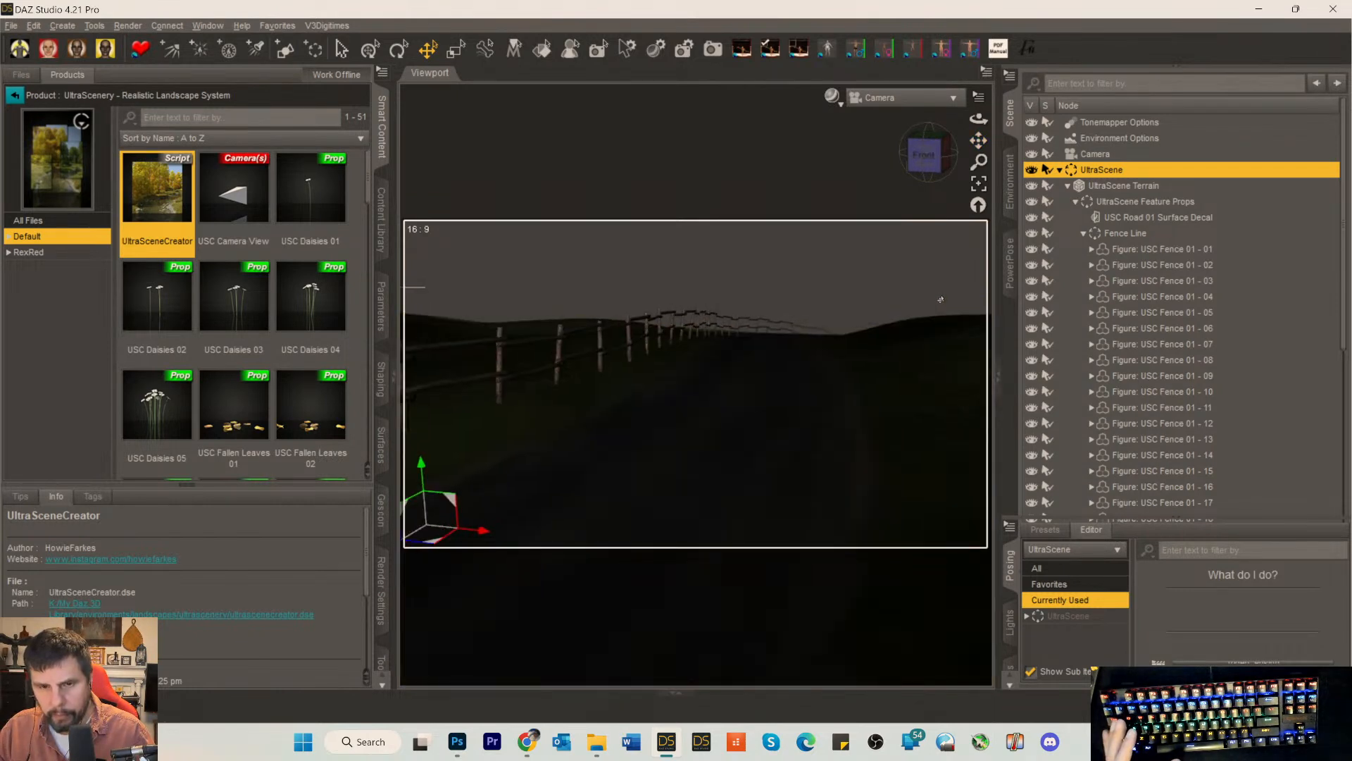
pyautogui.moveTo(925, 160)
pyautogui.mouseDown()
pyautogui.moveTo(930, 194)
pyautogui.moveTo(947, 168)
pyautogui.moveTo(924, 163)
pyautogui.mouseUp()
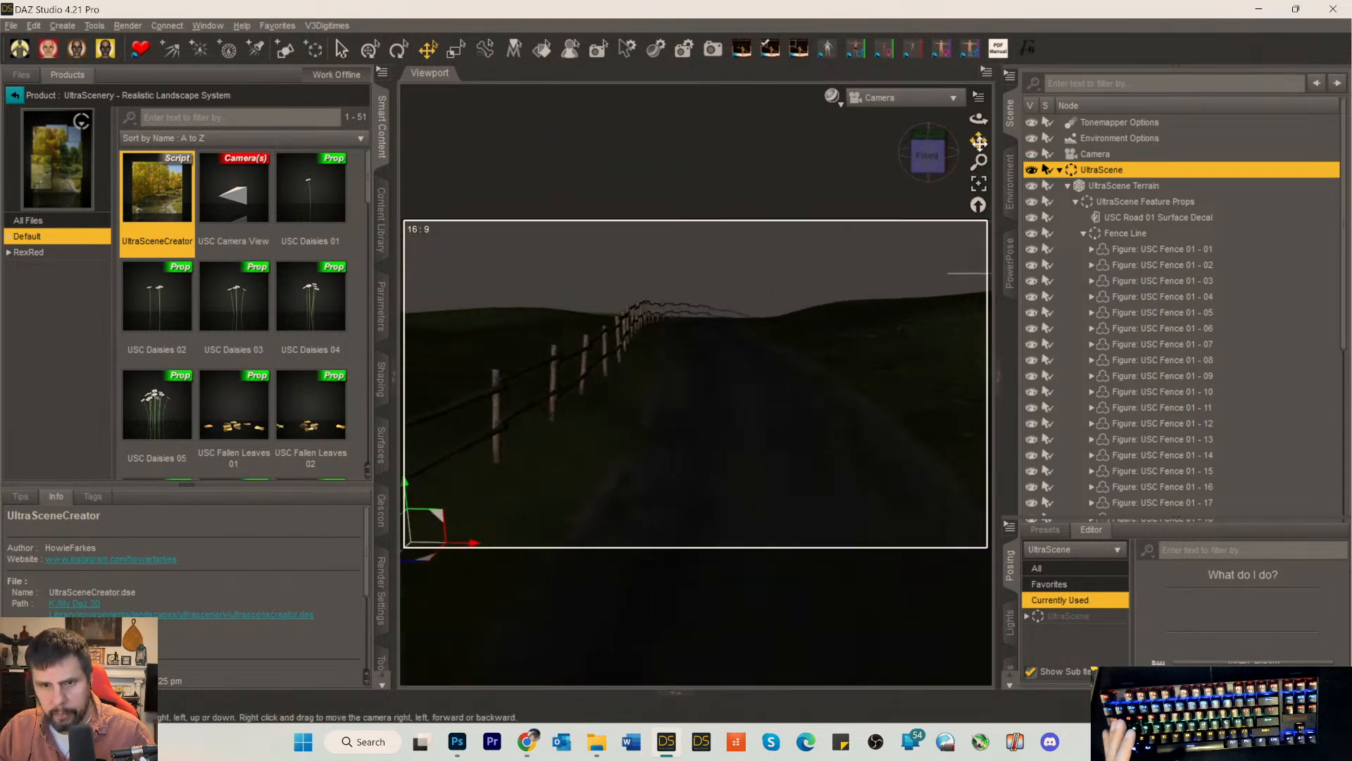
pyautogui.scroll(-3, 799, 348)
pyautogui.click(798, 349)
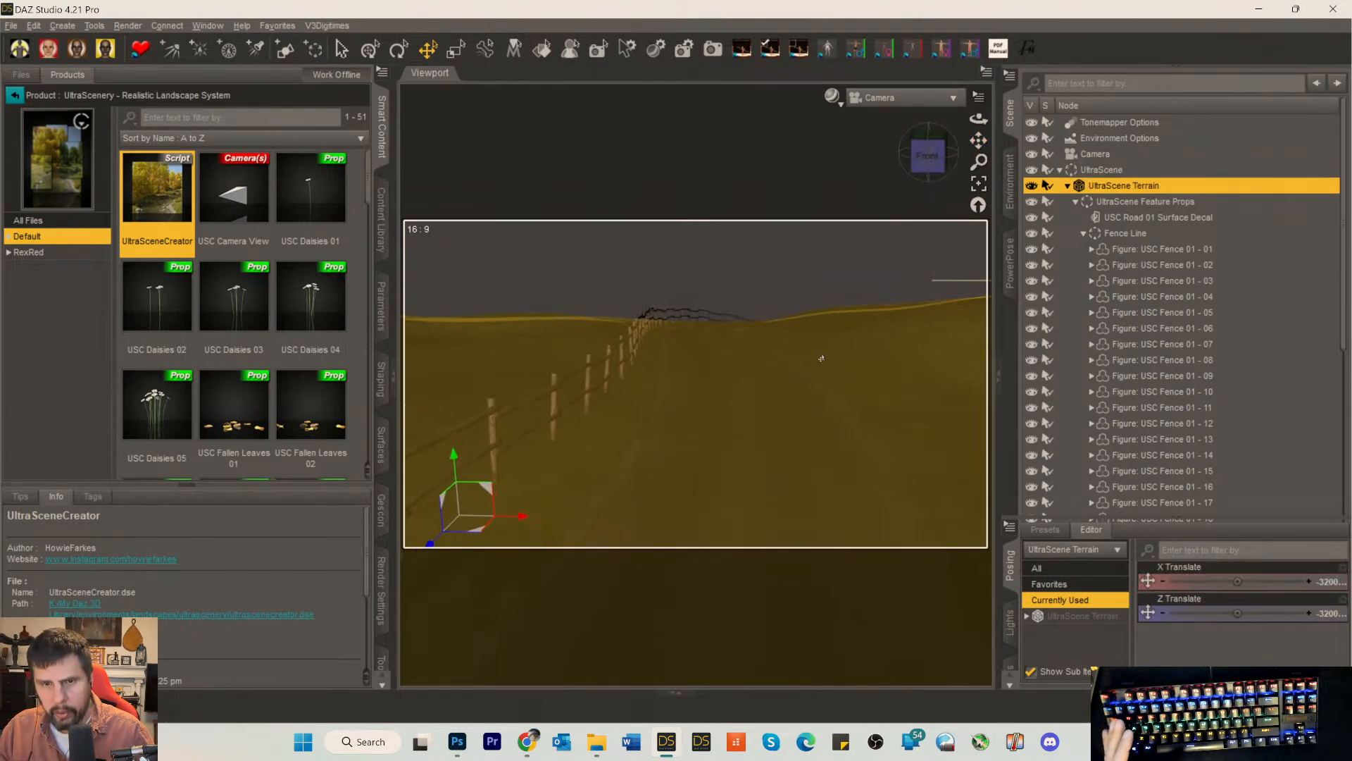
pyautogui.moveTo(929, 157); pyautogui.dragTo(928, 144)
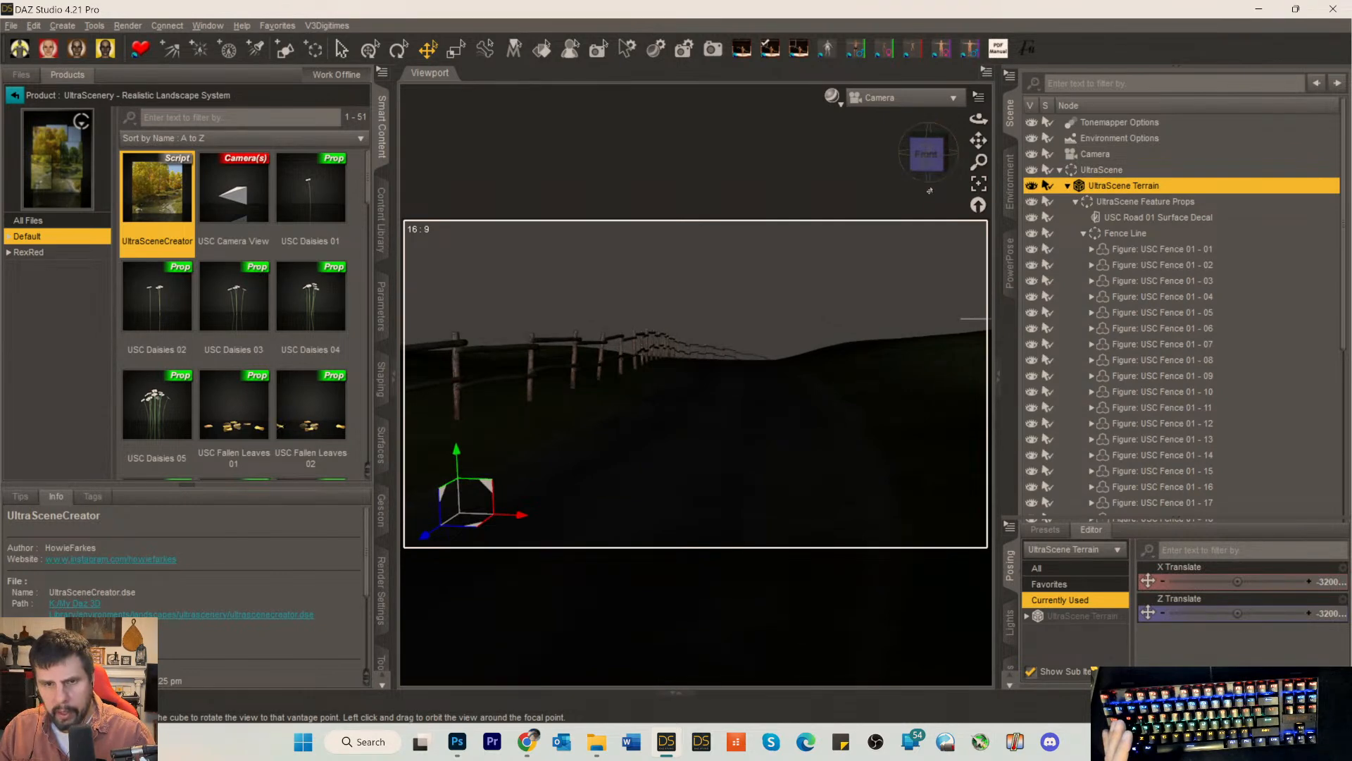
pyautogui.moveTo(940, 179); pyautogui.dragTo(929, 184)
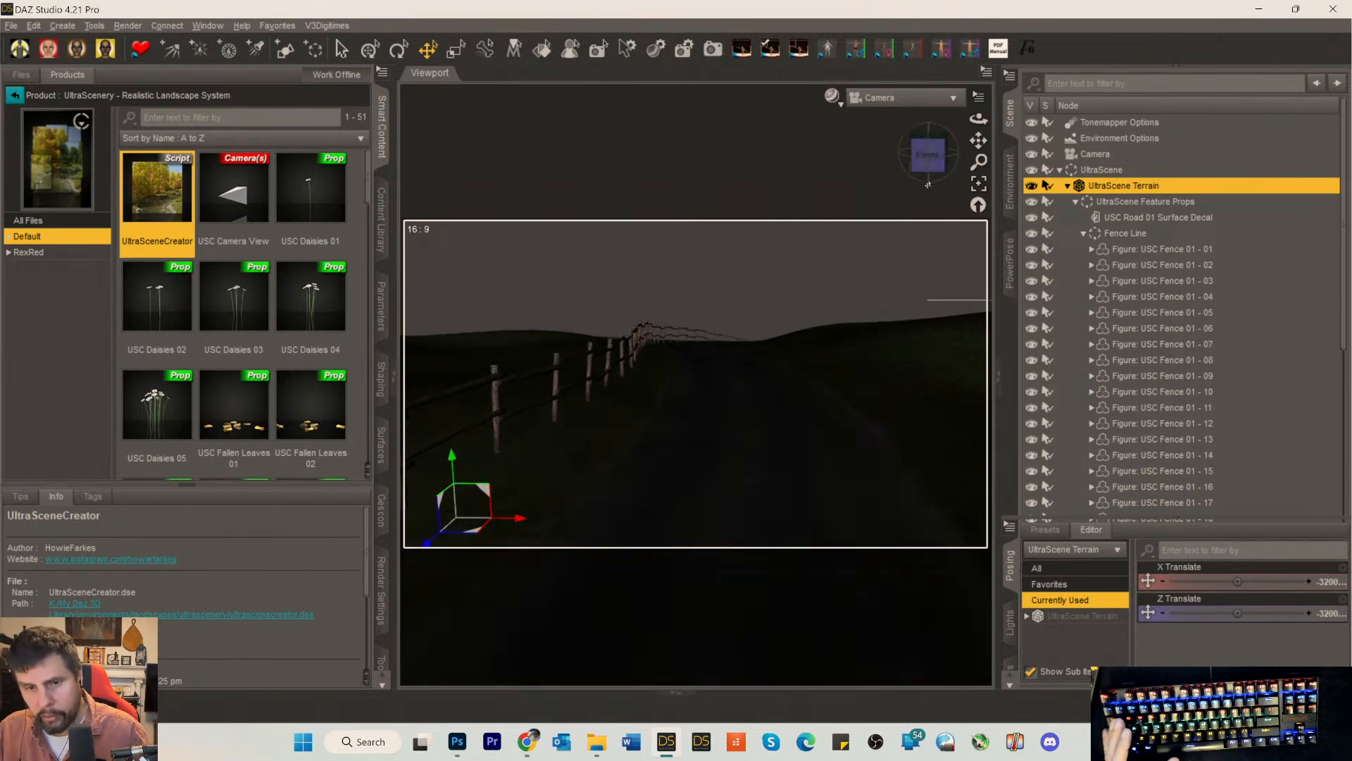
pyautogui.moveTo(978, 141); pyautogui.dragTo(942, 157)
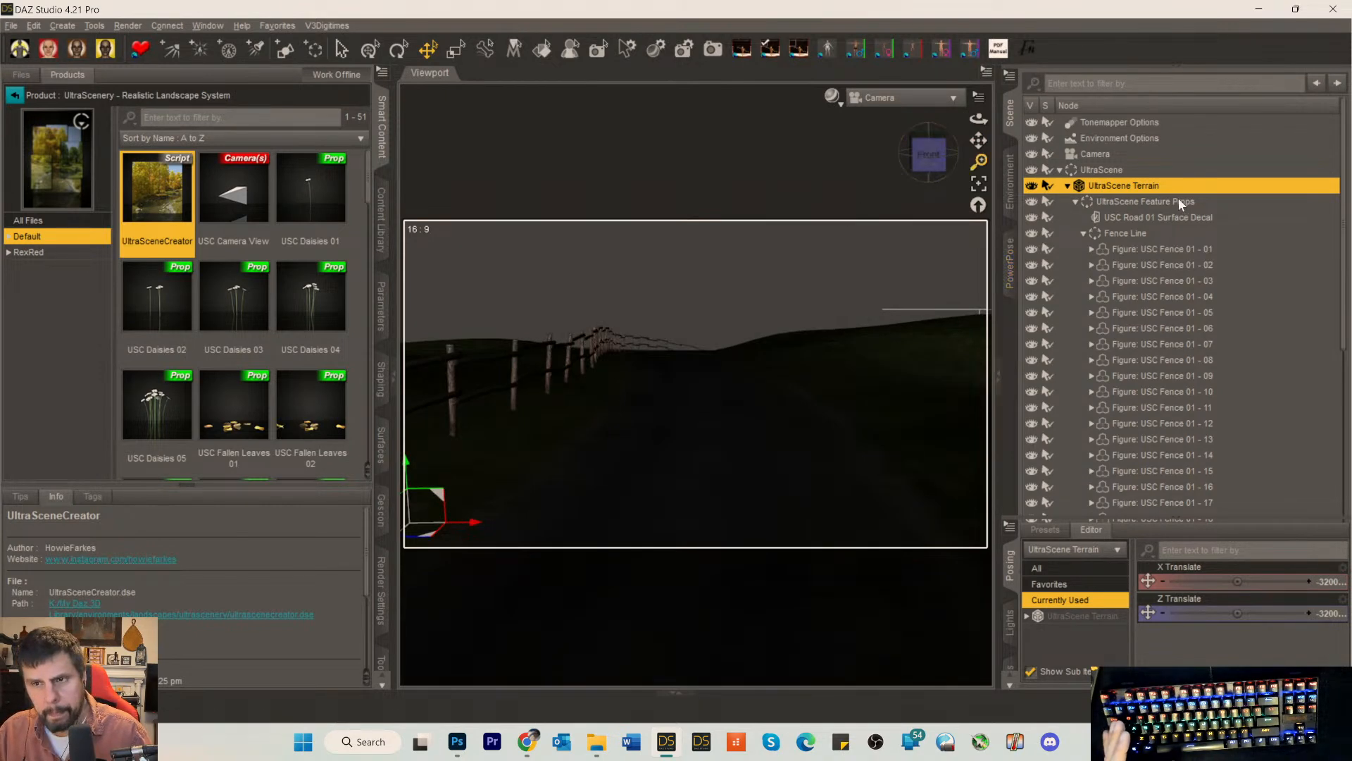
# Step: Parent the Camera to the UltraScene node in the scene hierarchy and select UltraScene Terrain
pyautogui.click(1075, 152)
pyautogui.scroll(-7, 1087, 171)
pyautogui.scroll(7, 1089, 172)
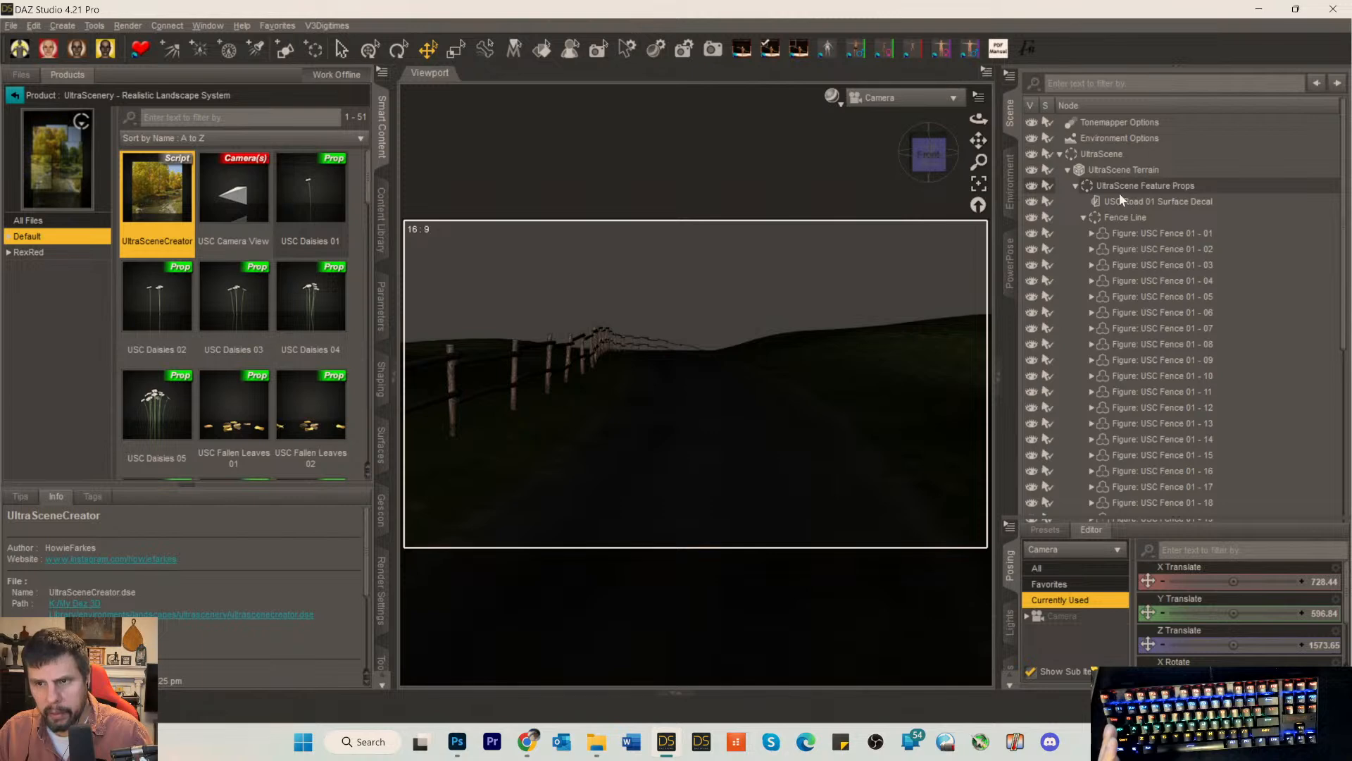
pyautogui.click(1105, 174)
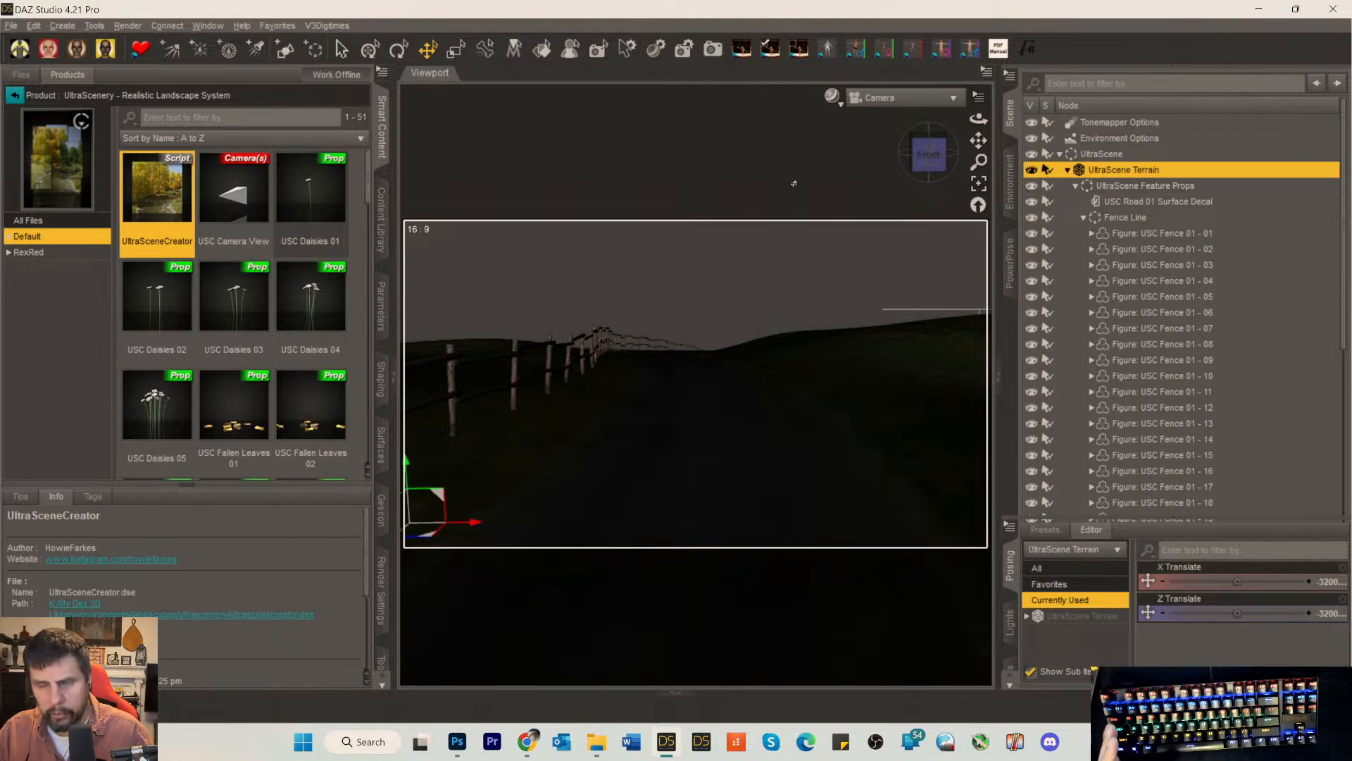
# Step: Reopen UltraSceneCreator and turn on the Base Verge, Grass Tufts and all four Leaf Litter layers in the build settings
pyautogui.doubleClick(141, 205)
pyautogui.click(914, 543)
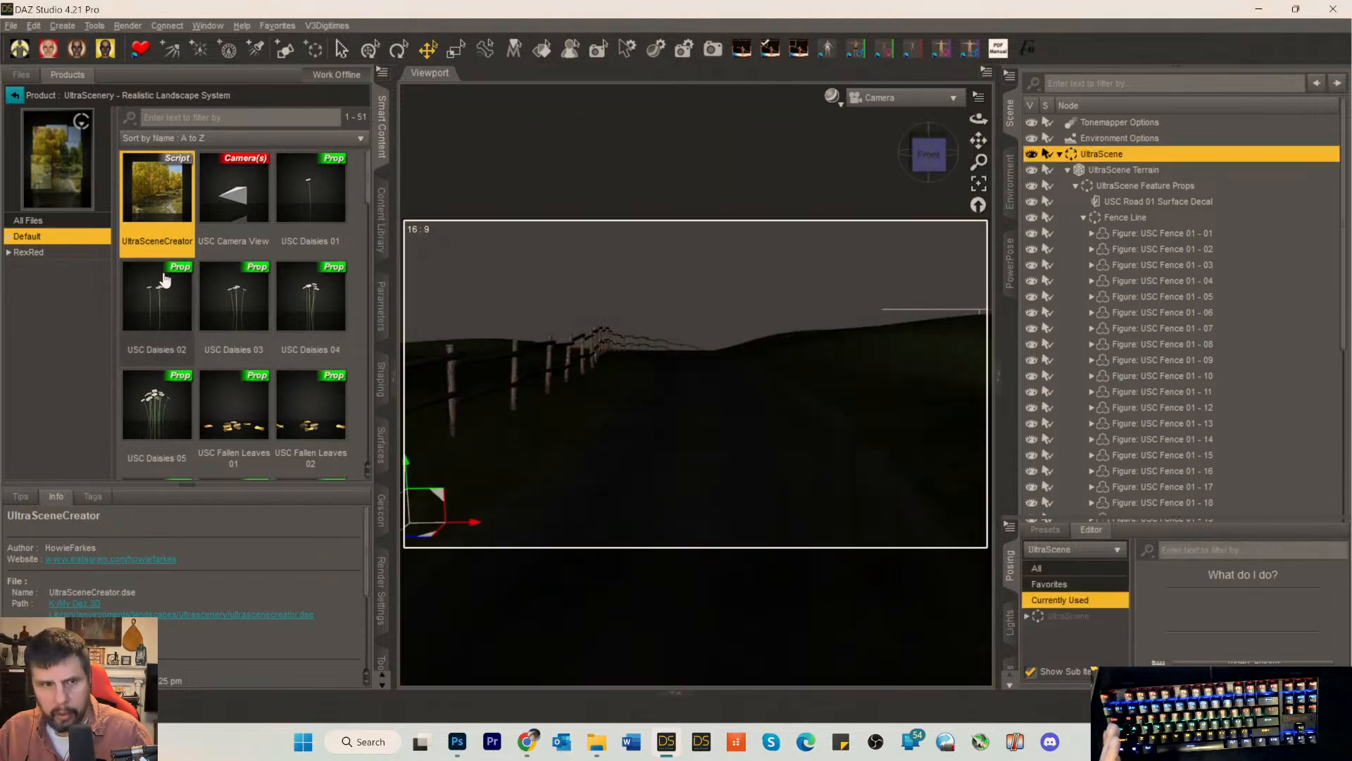
pyautogui.doubleClick(154, 212)
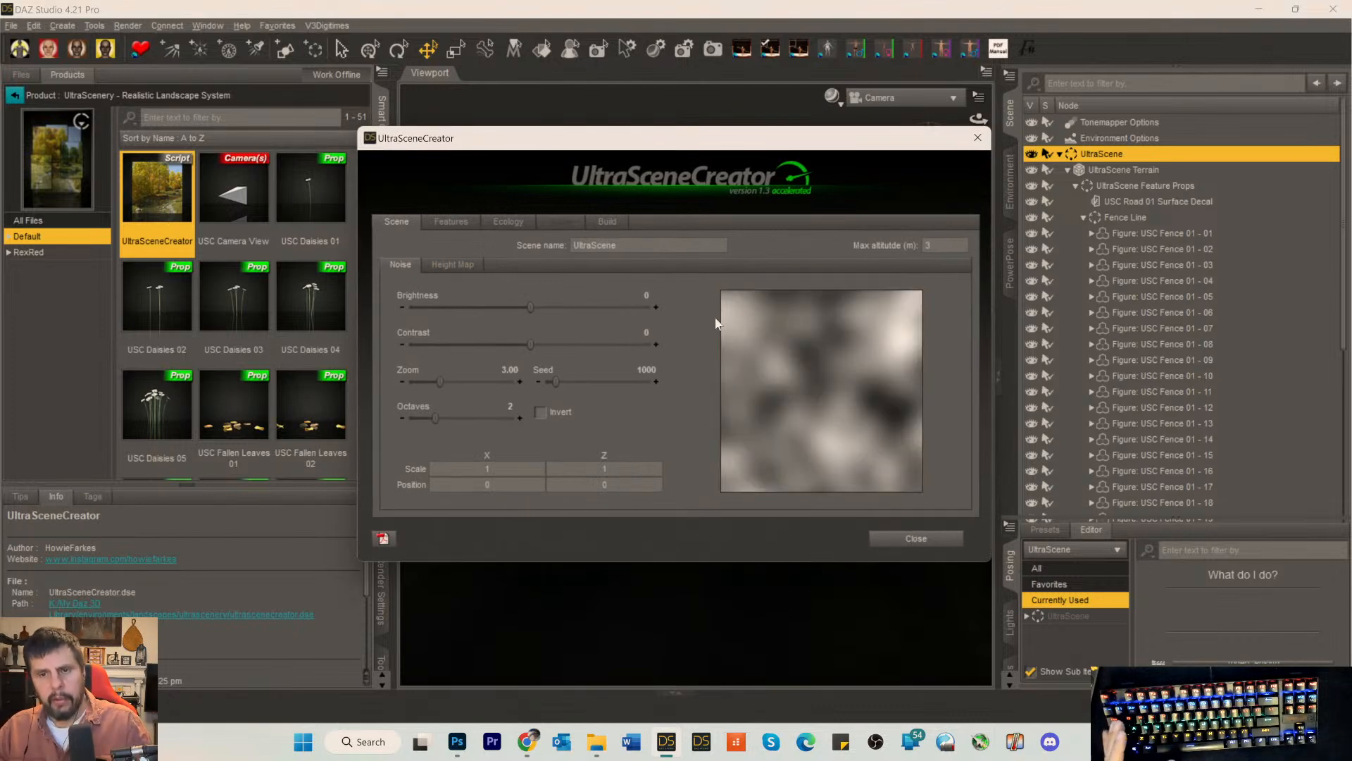
pyautogui.click(603, 224)
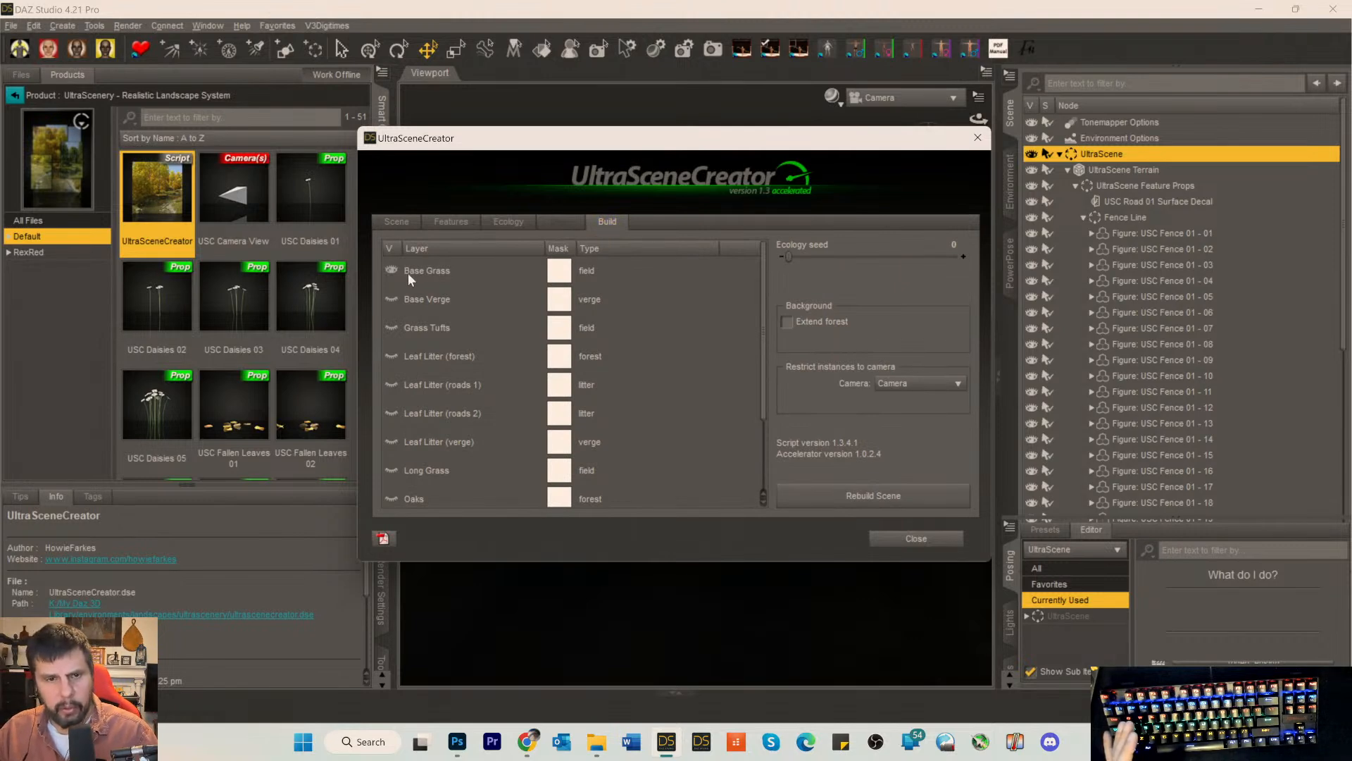
pyautogui.click(391, 298)
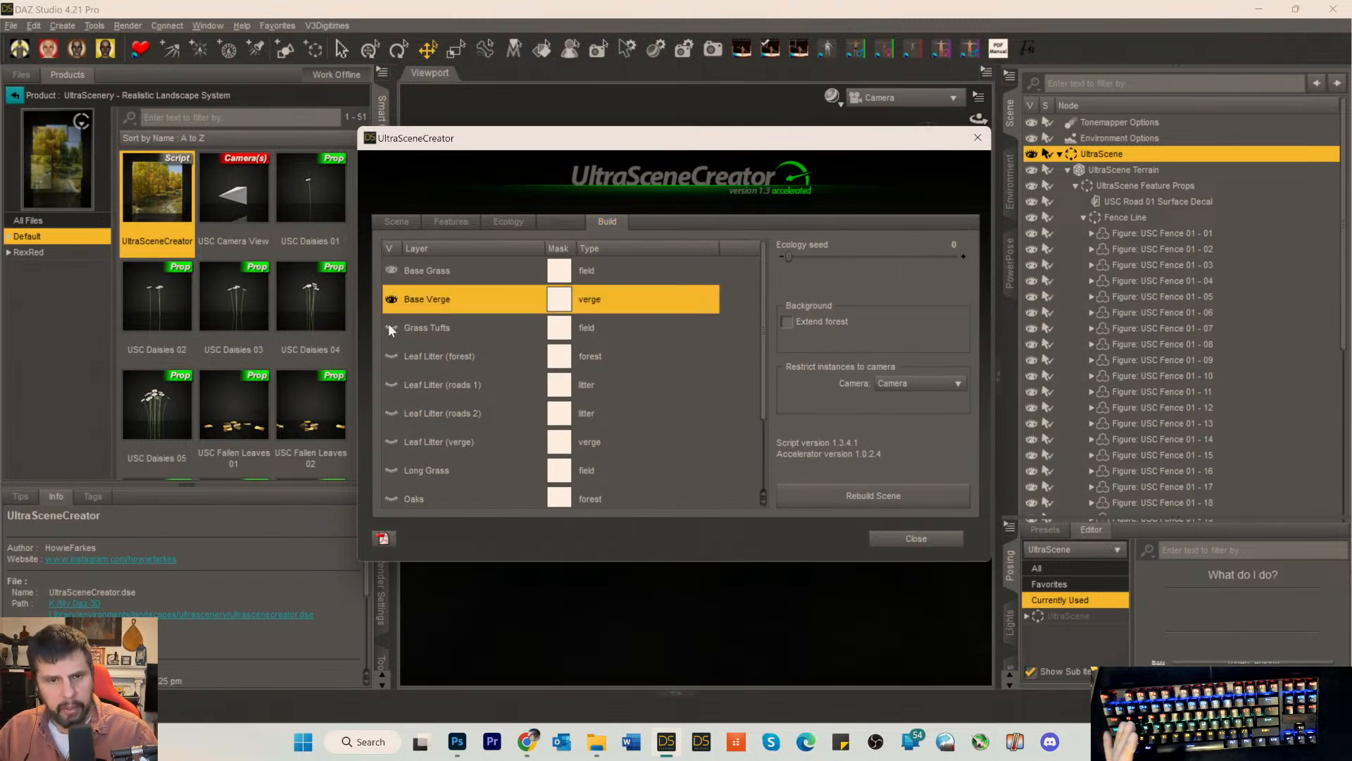
pyautogui.click(391, 327)
pyautogui.click(391, 356)
pyautogui.click(391, 384)
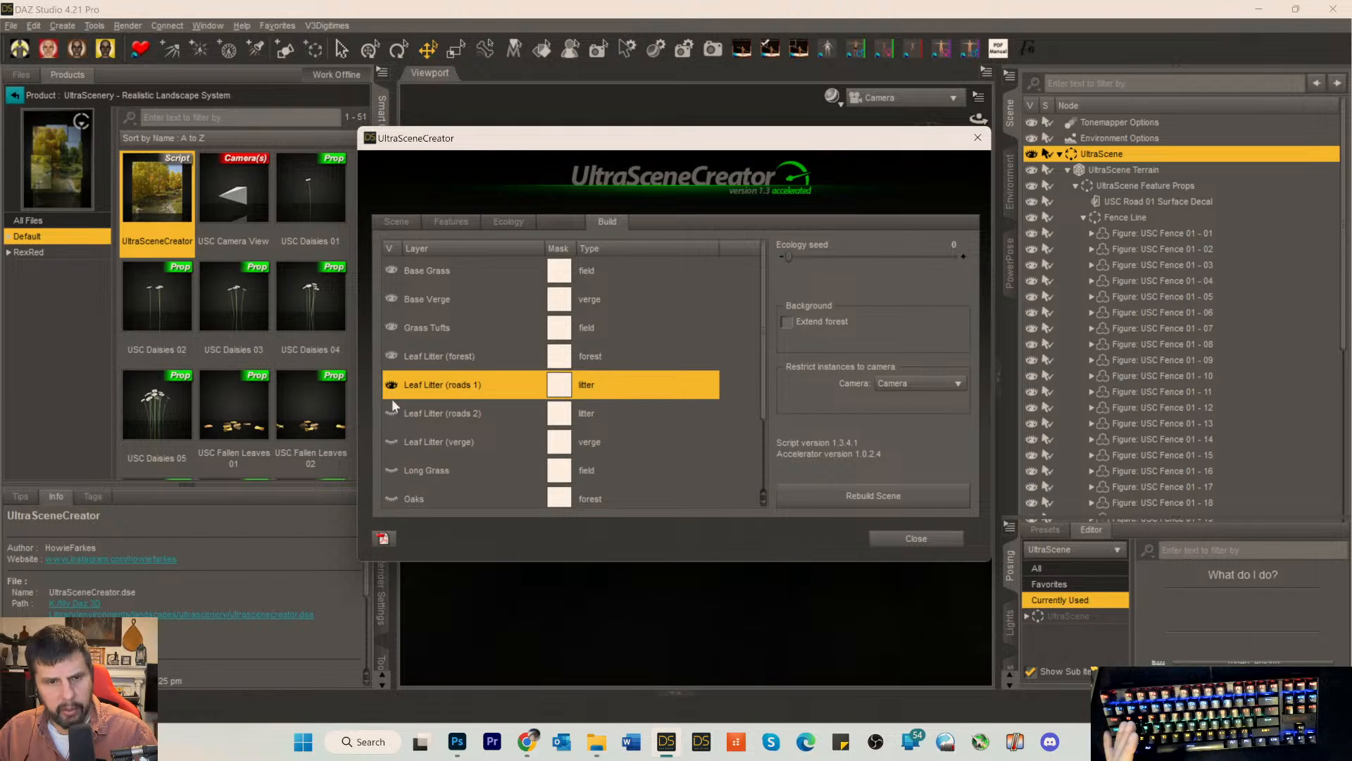
pyautogui.click(391, 413)
pyautogui.click(390, 441)
# Step: Turn on the Long Grass, Oaks, Oaks (seedlings), Oaks (young) and Road Pebbles layers
pyautogui.click(392, 470)
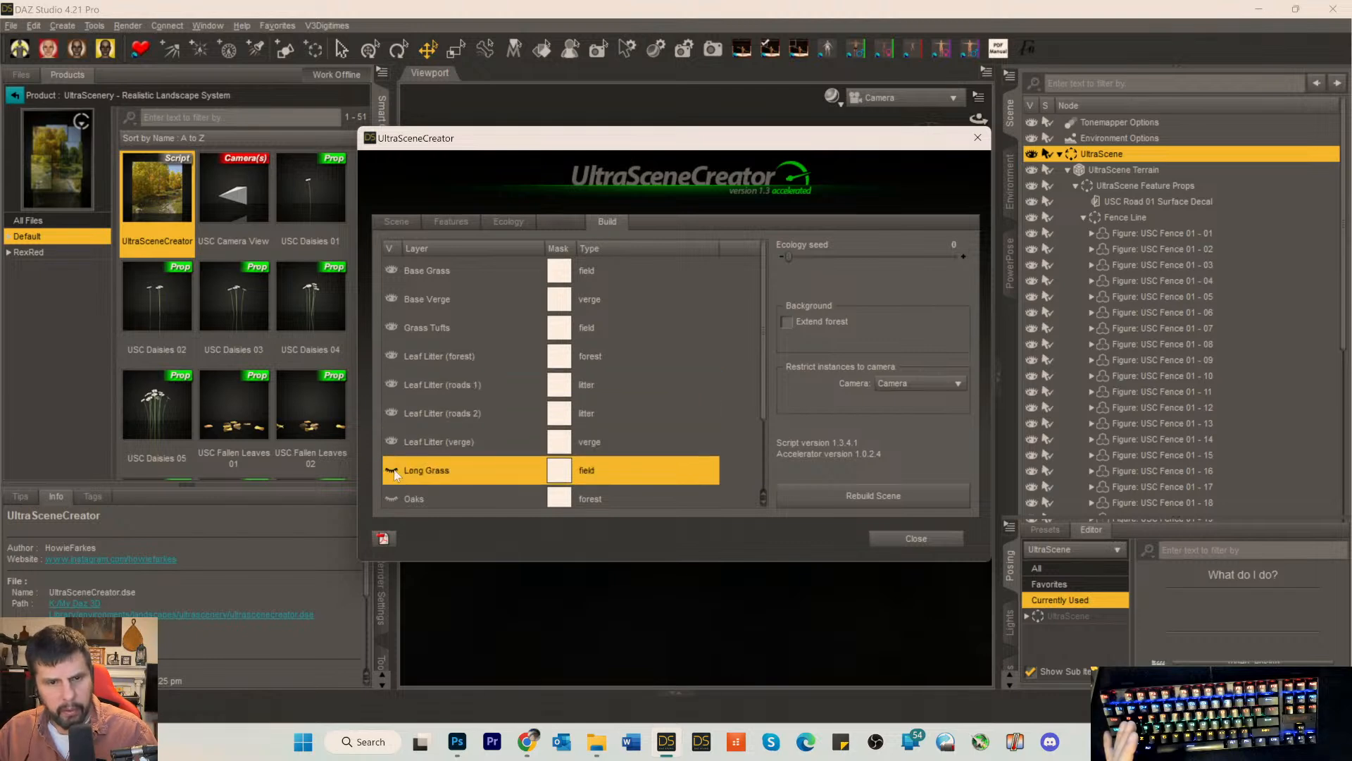
pyautogui.click(392, 498)
pyautogui.scroll(-1, 507, 380)
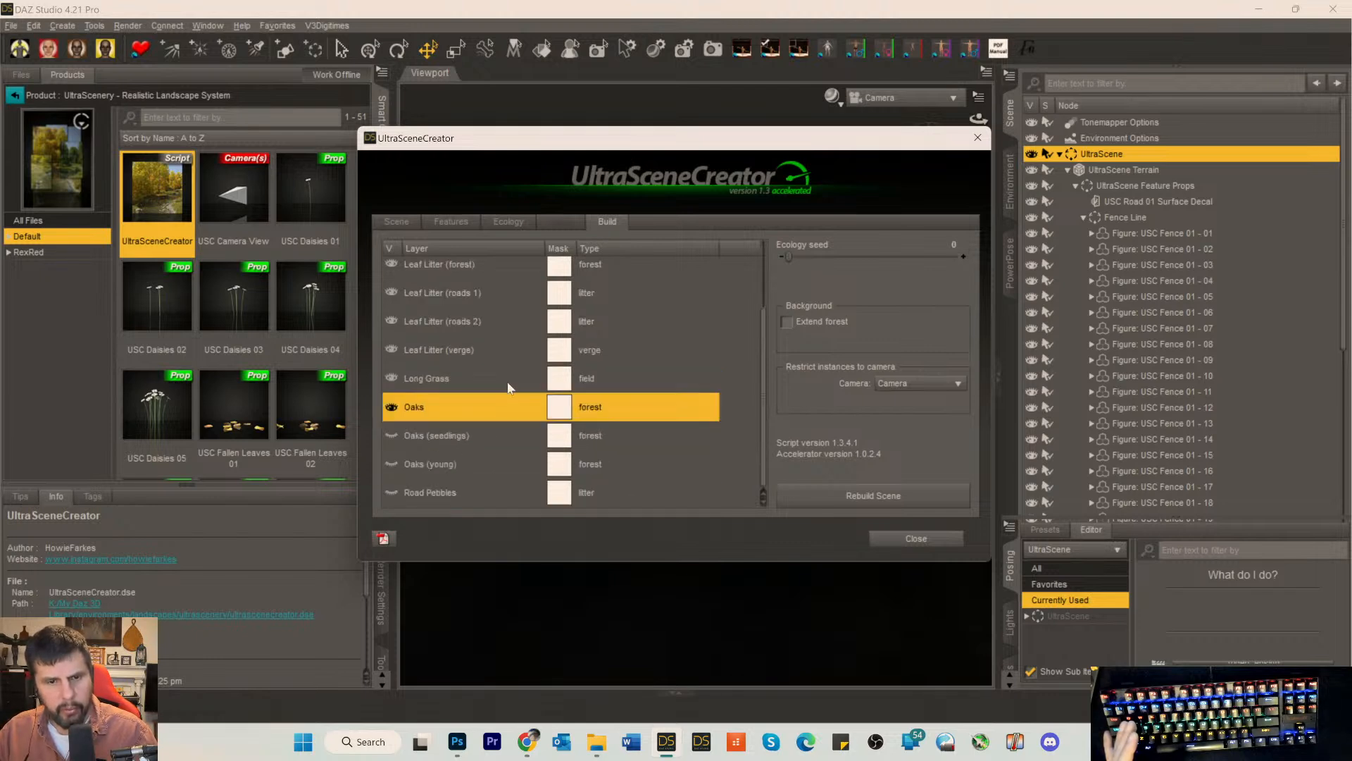
pyautogui.click(391, 438)
pyautogui.click(392, 464)
pyautogui.click(391, 493)
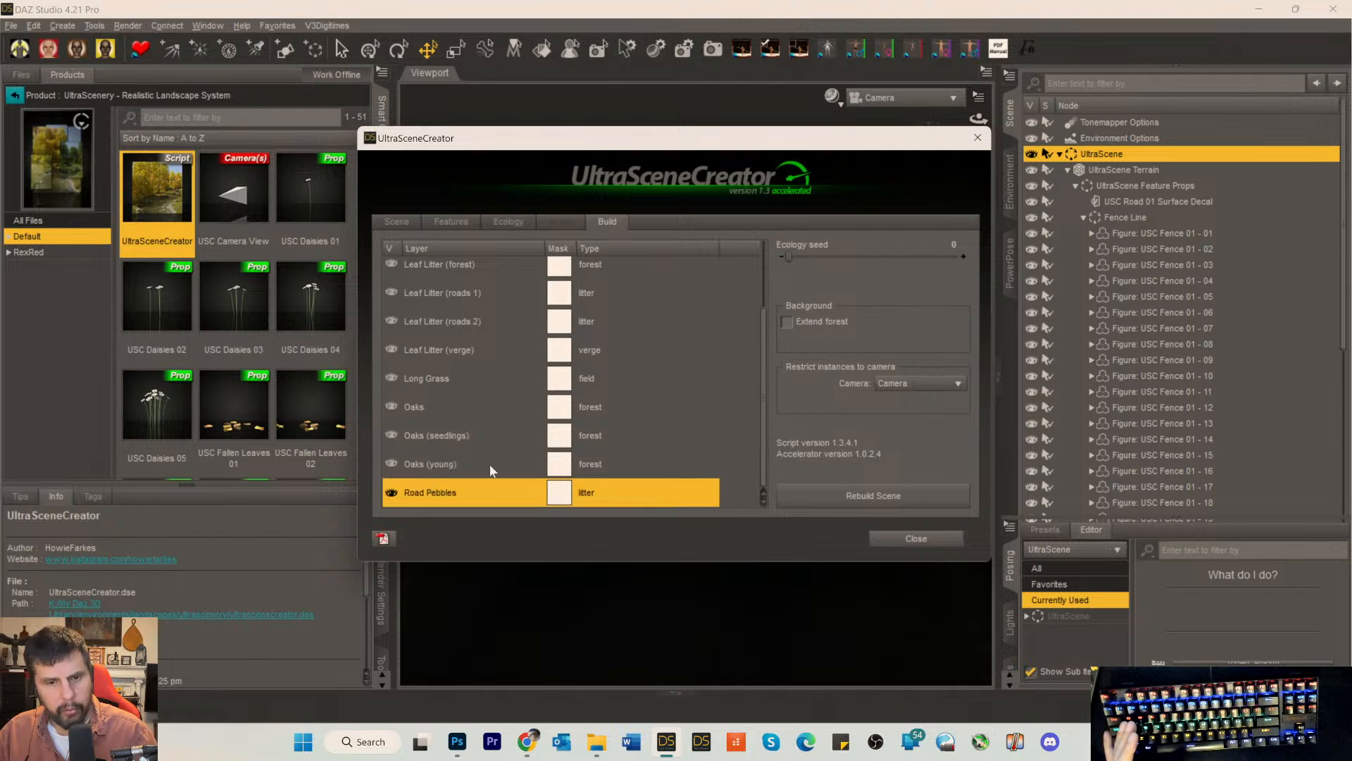
# Step: Rebuild the scene with the enabled layers and close UltraSceneCreator
pyautogui.click(823, 497)
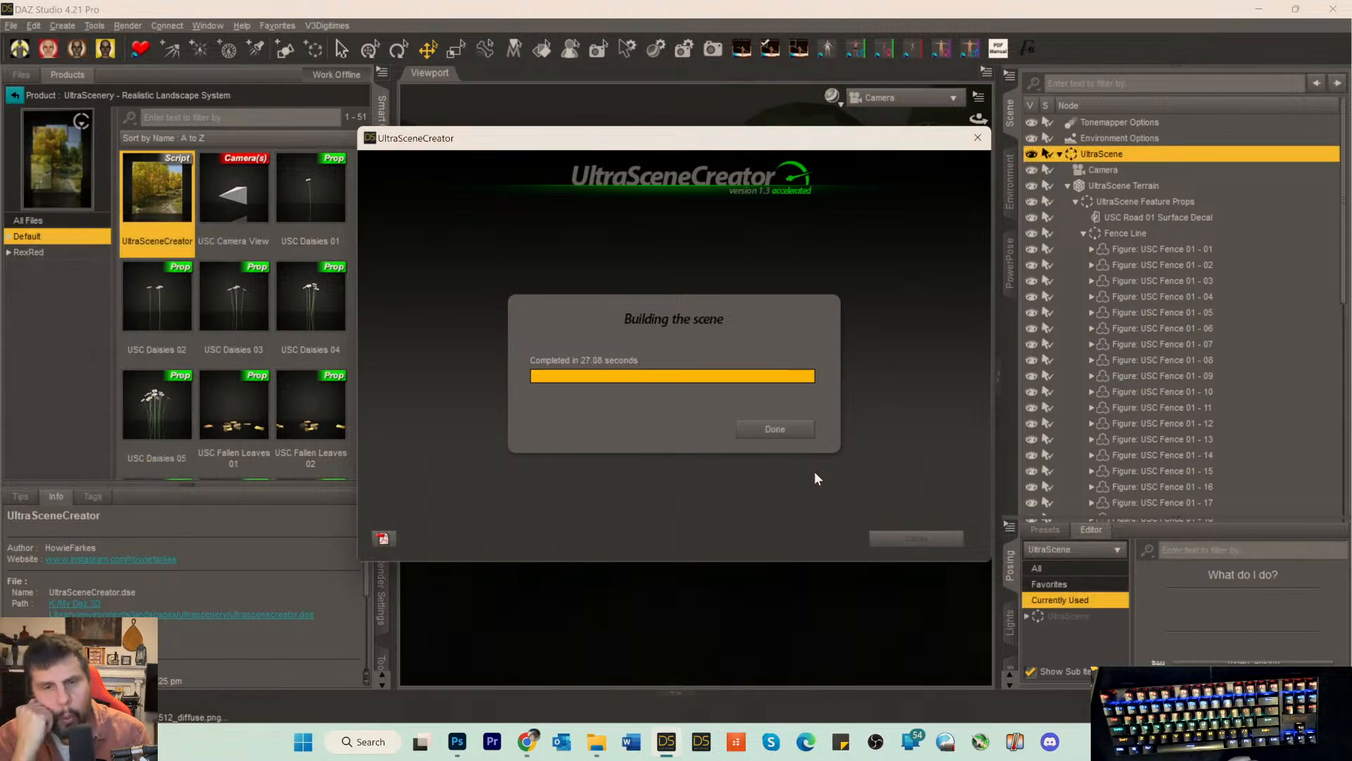
pyautogui.click(774, 431)
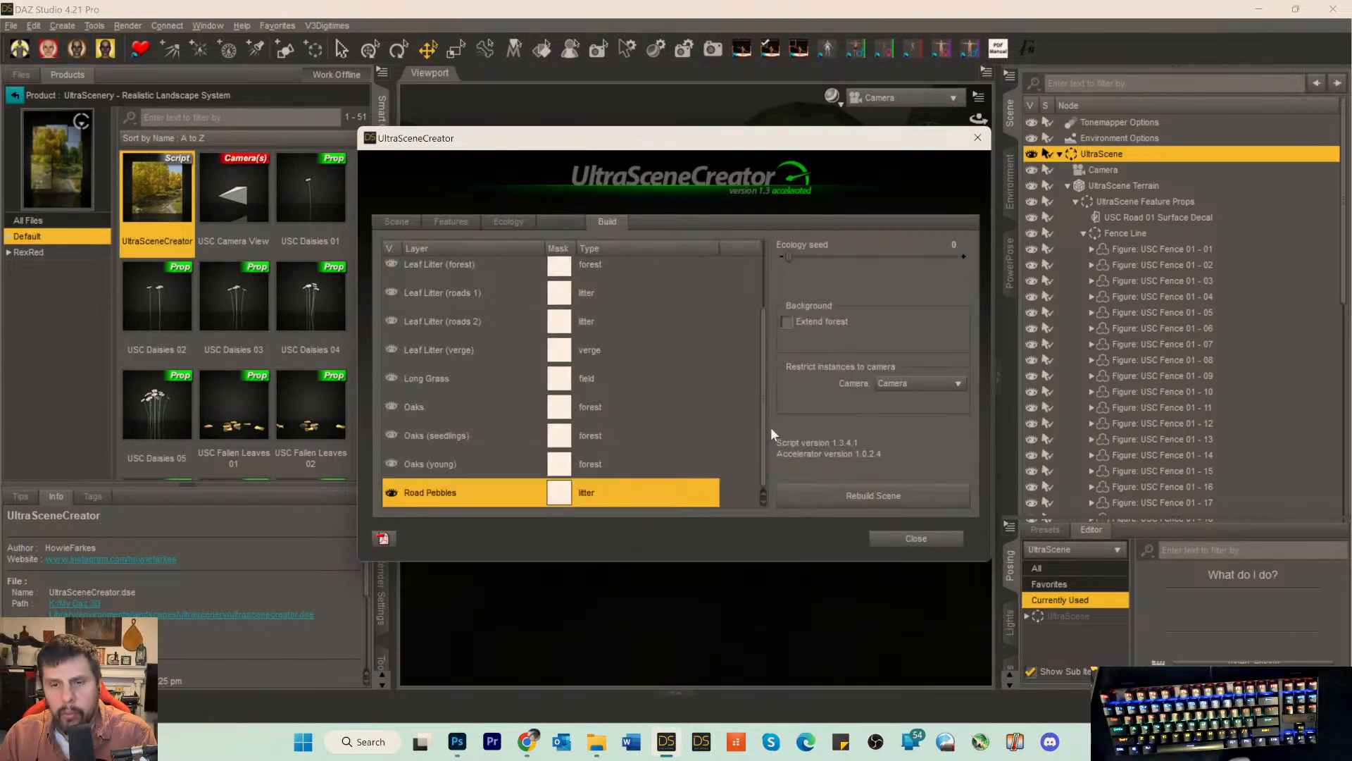
pyautogui.click(903, 540)
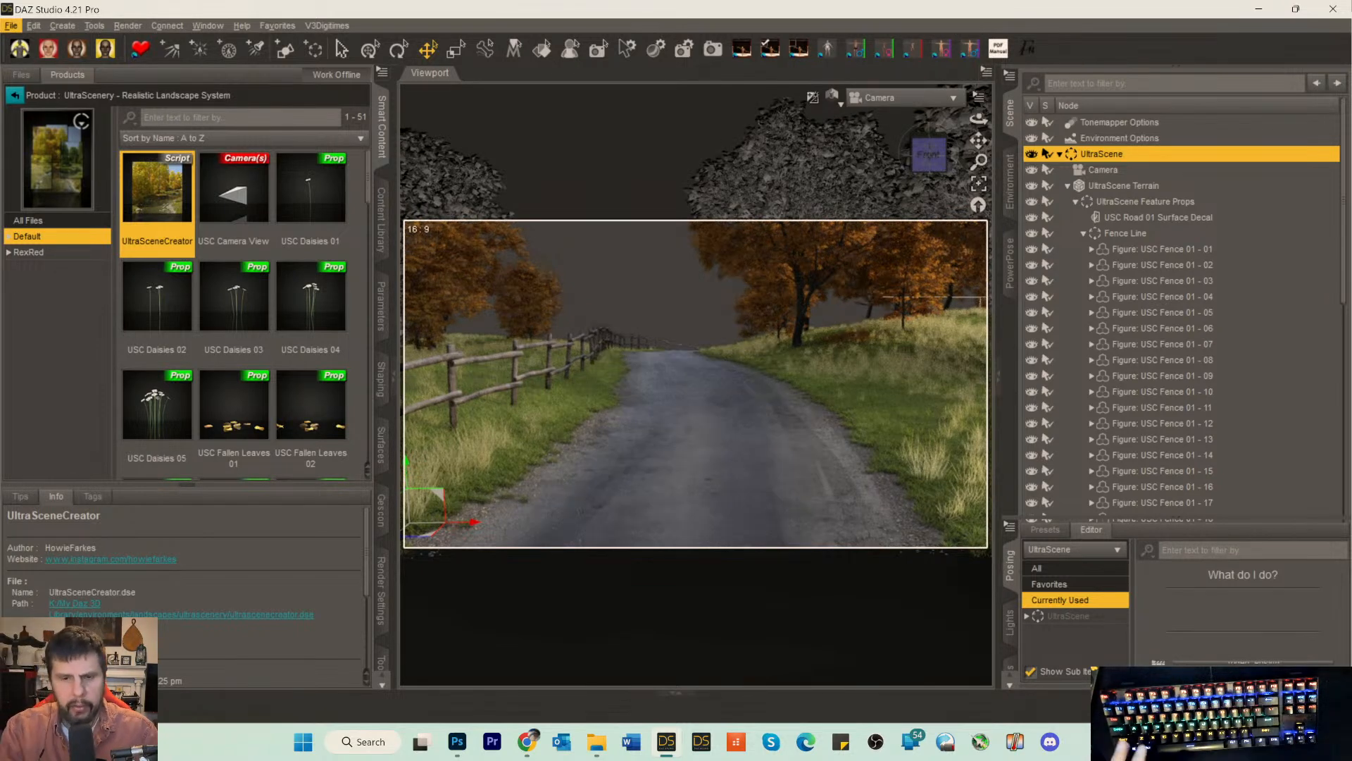
pyautogui.click(1331, 10)
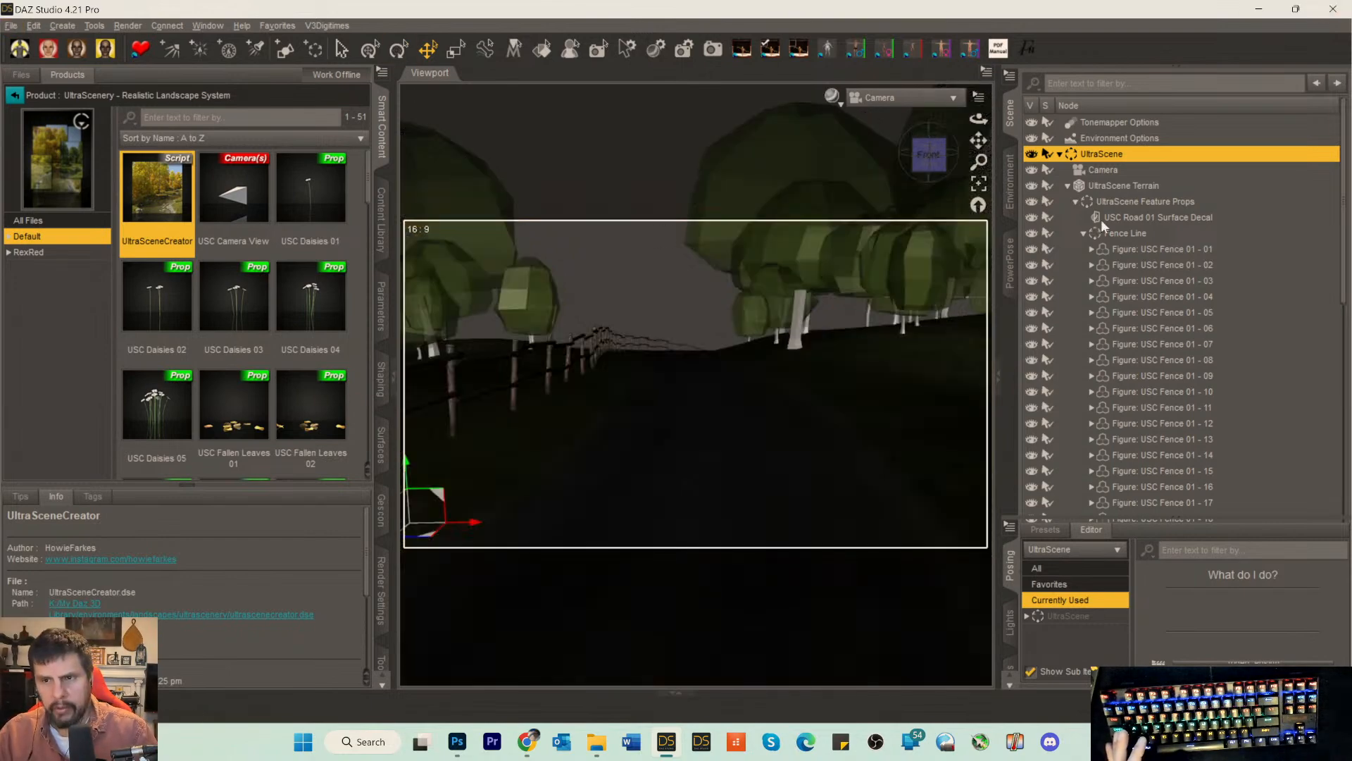
# Step: Send UltraScene Terrain to Blender with the Daz To Blender Bridge, using the Static Mesh asset type and FBX 2014 -- Binary
pyautogui.click(1114, 187)
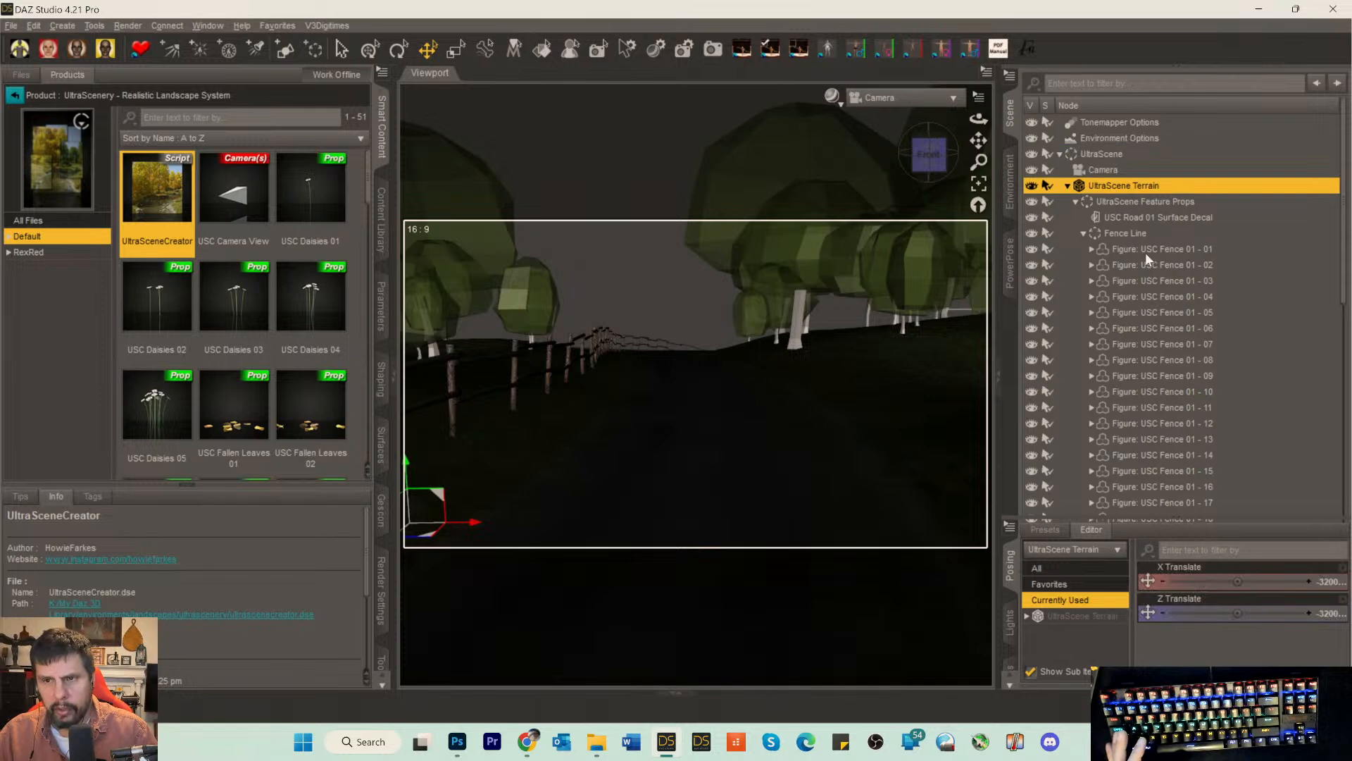
pyautogui.click(11, 26)
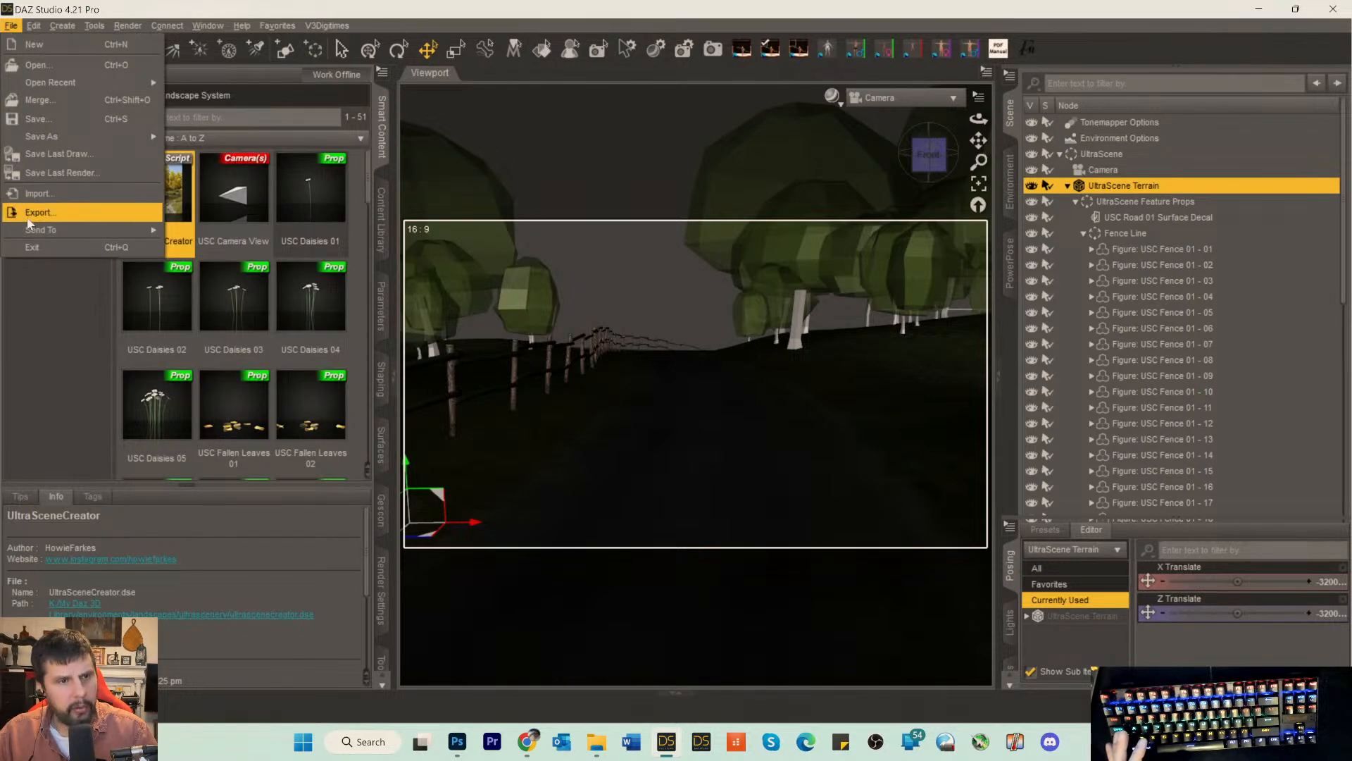
pyautogui.moveTo(31, 230)
pyautogui.click(208, 317)
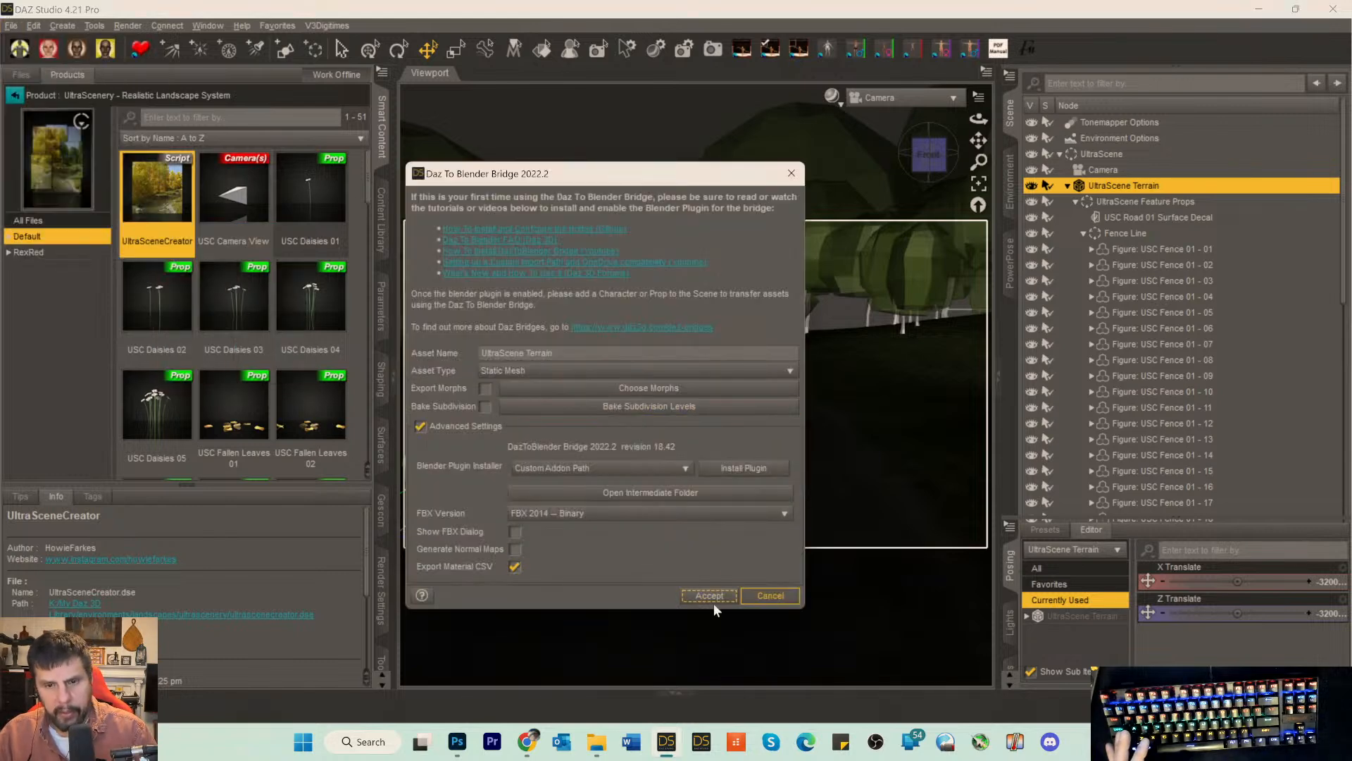
pyautogui.click(711, 598)
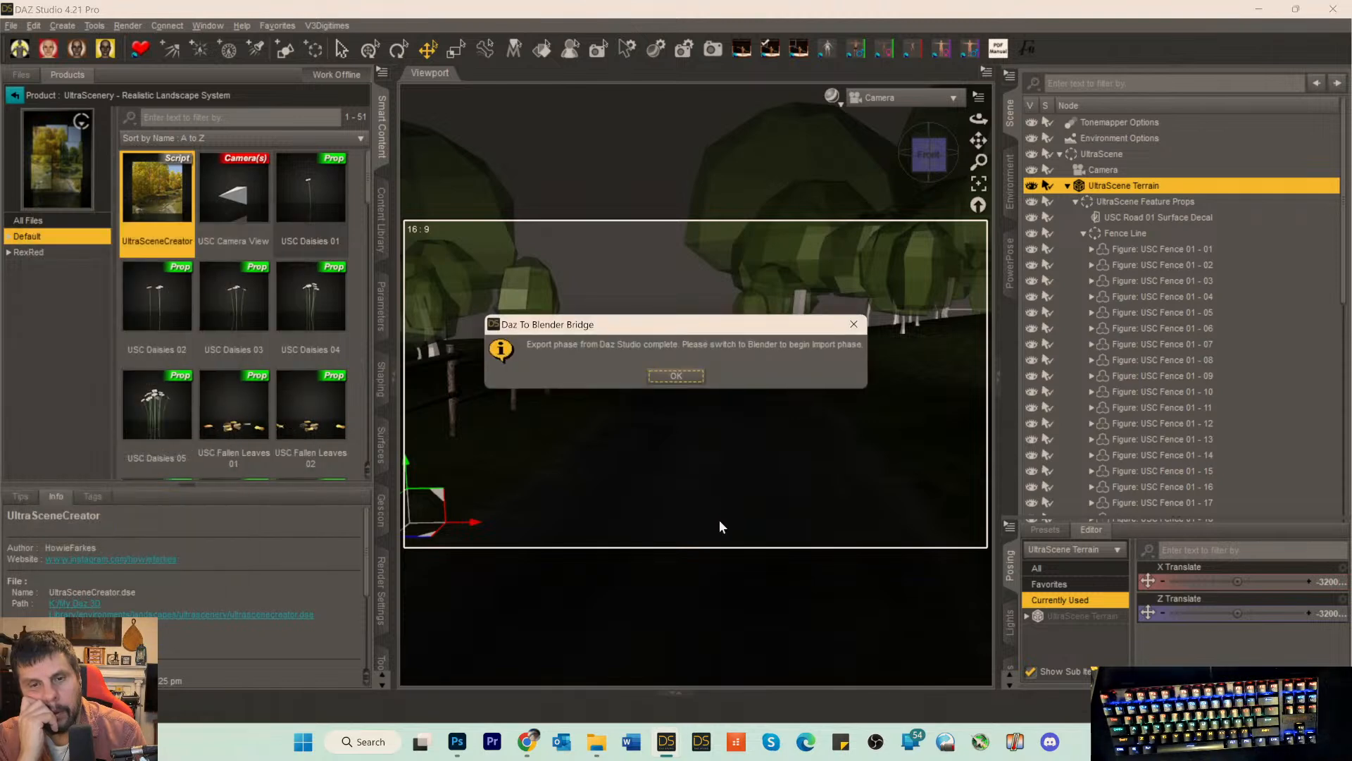
pyautogui.click(673, 377)
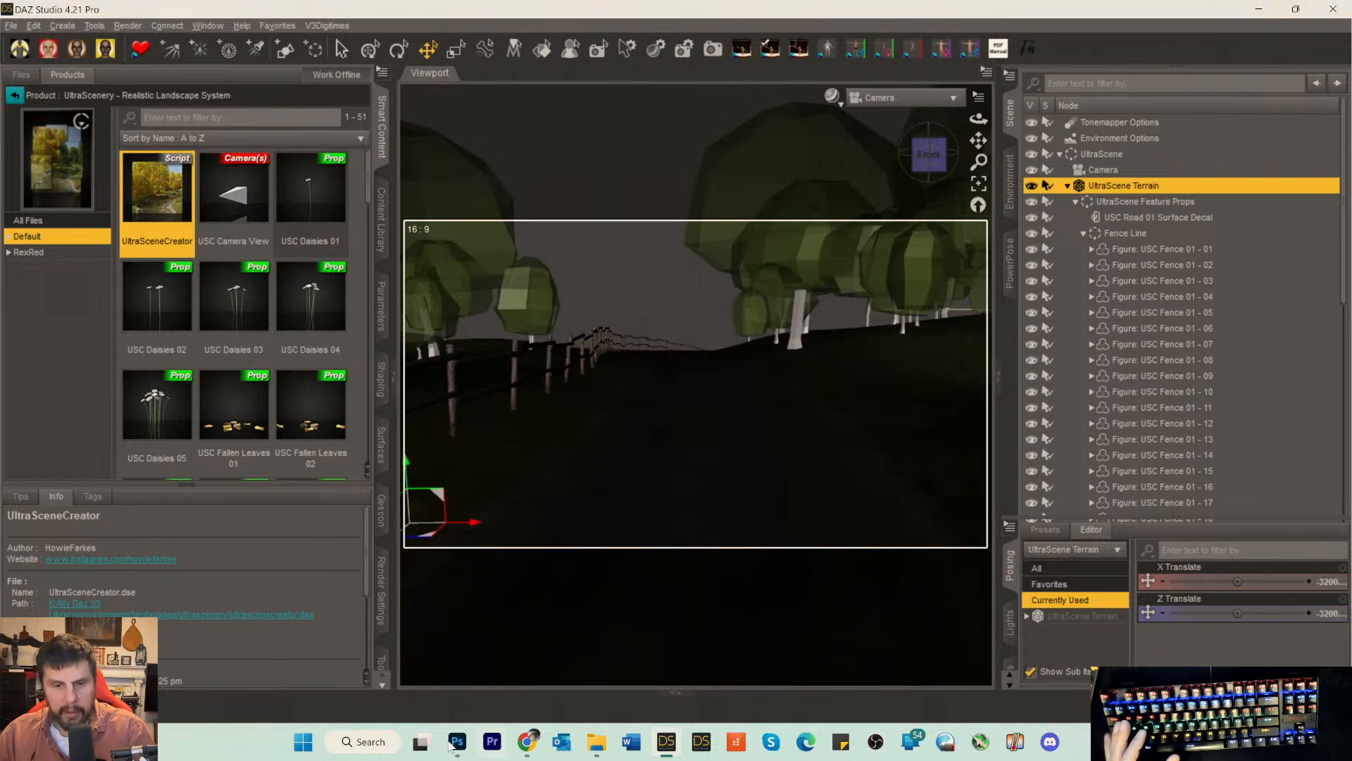
# Step: Launch Blender and dismiss its splash screen
pyautogui.click(304, 742)
pyautogui.click(486, 278)
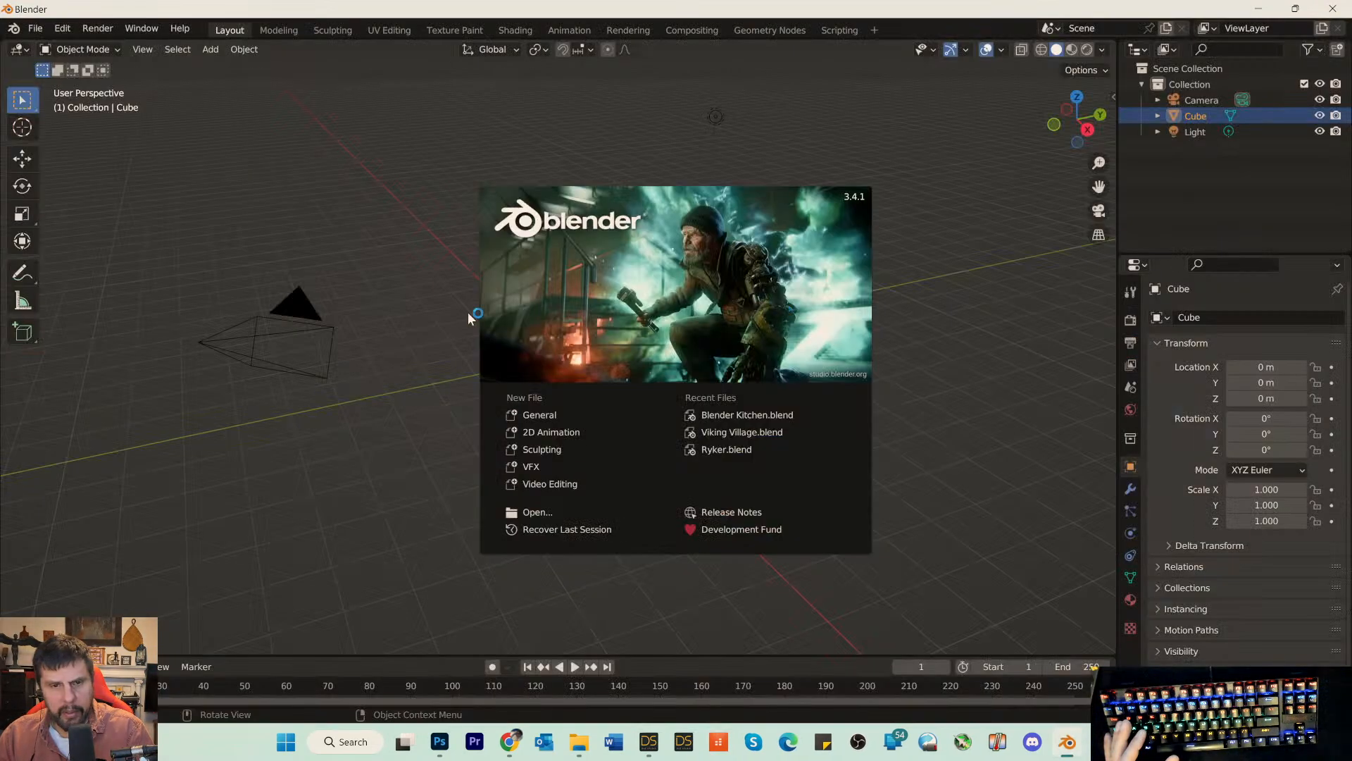
pyautogui.click(451, 322)
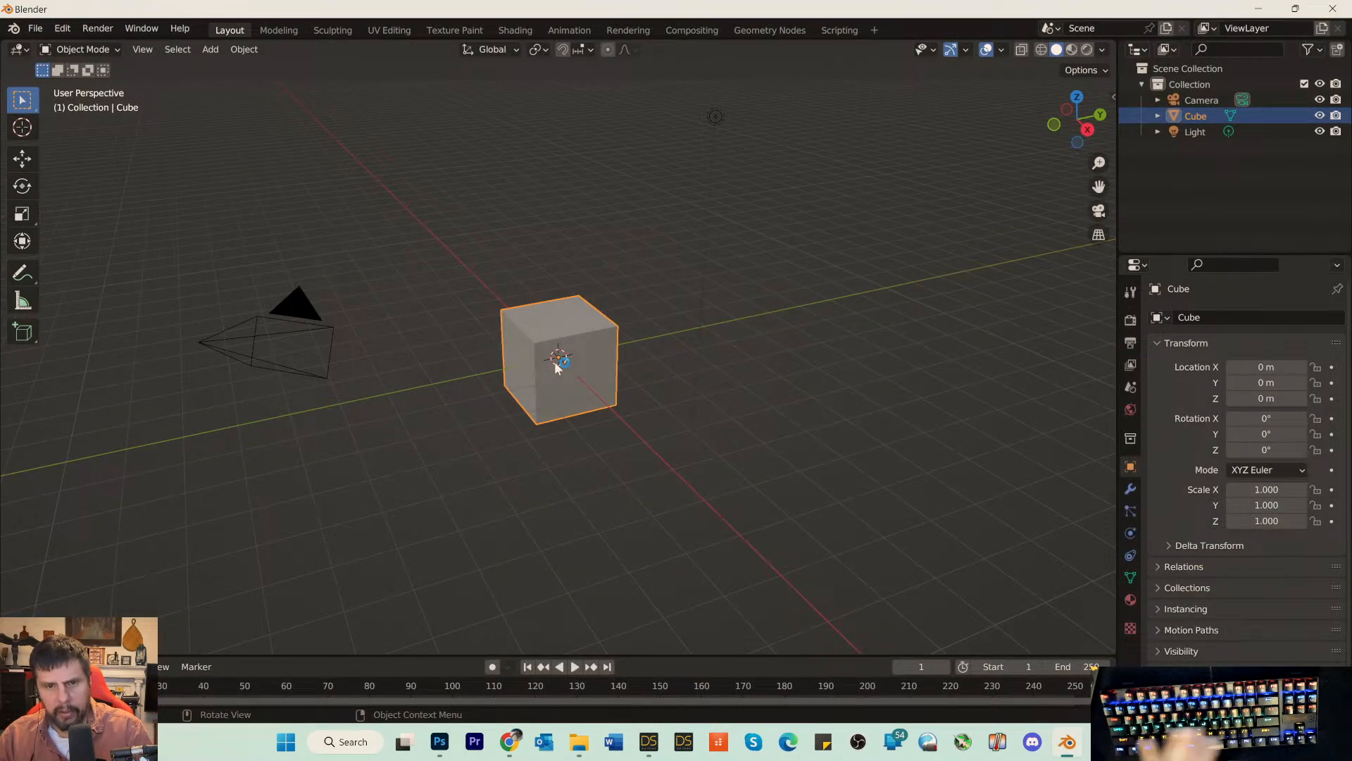
# Step: Delete the default cube, camera, collection and light to empty the Blender scene
pyautogui.press('Delete')
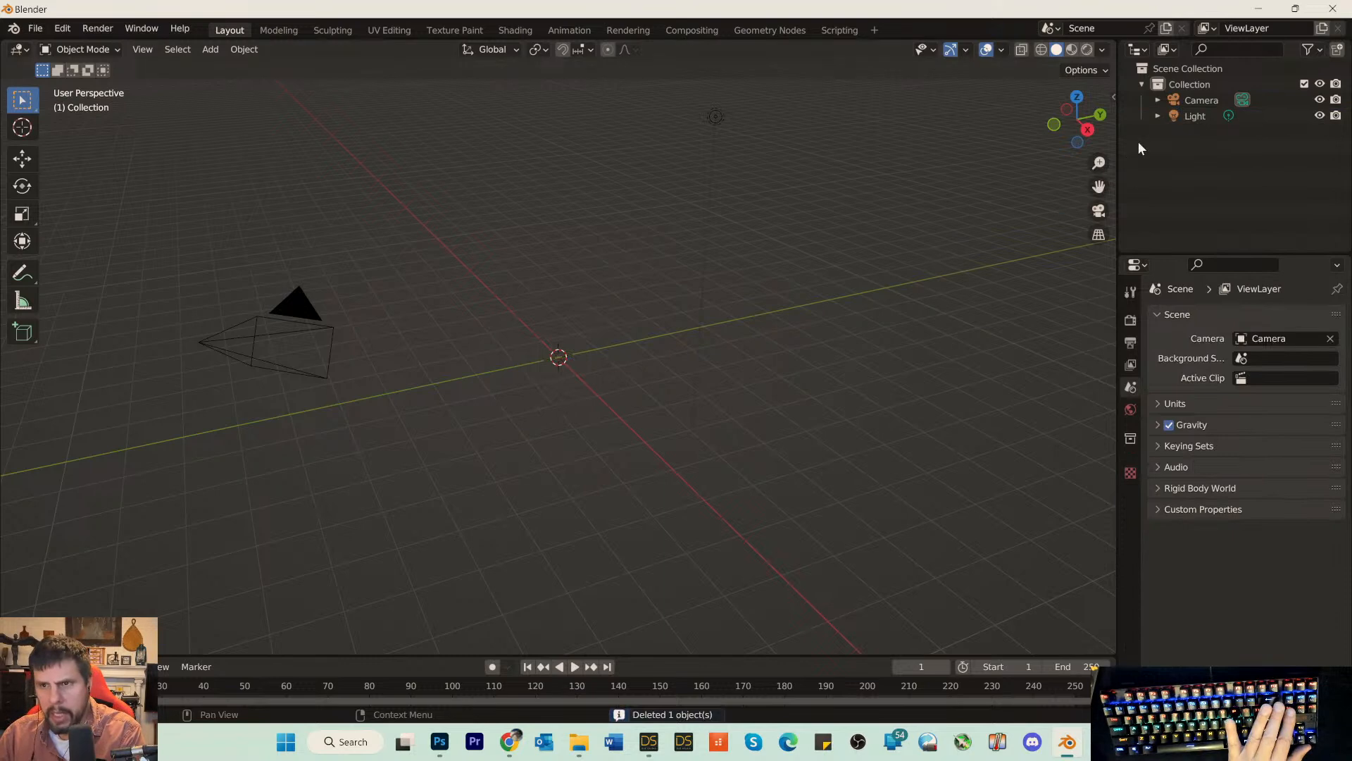
pyautogui.click(1175, 102)
pyautogui.press('Delete')
pyautogui.click(1177, 86)
pyautogui.press('Delete')
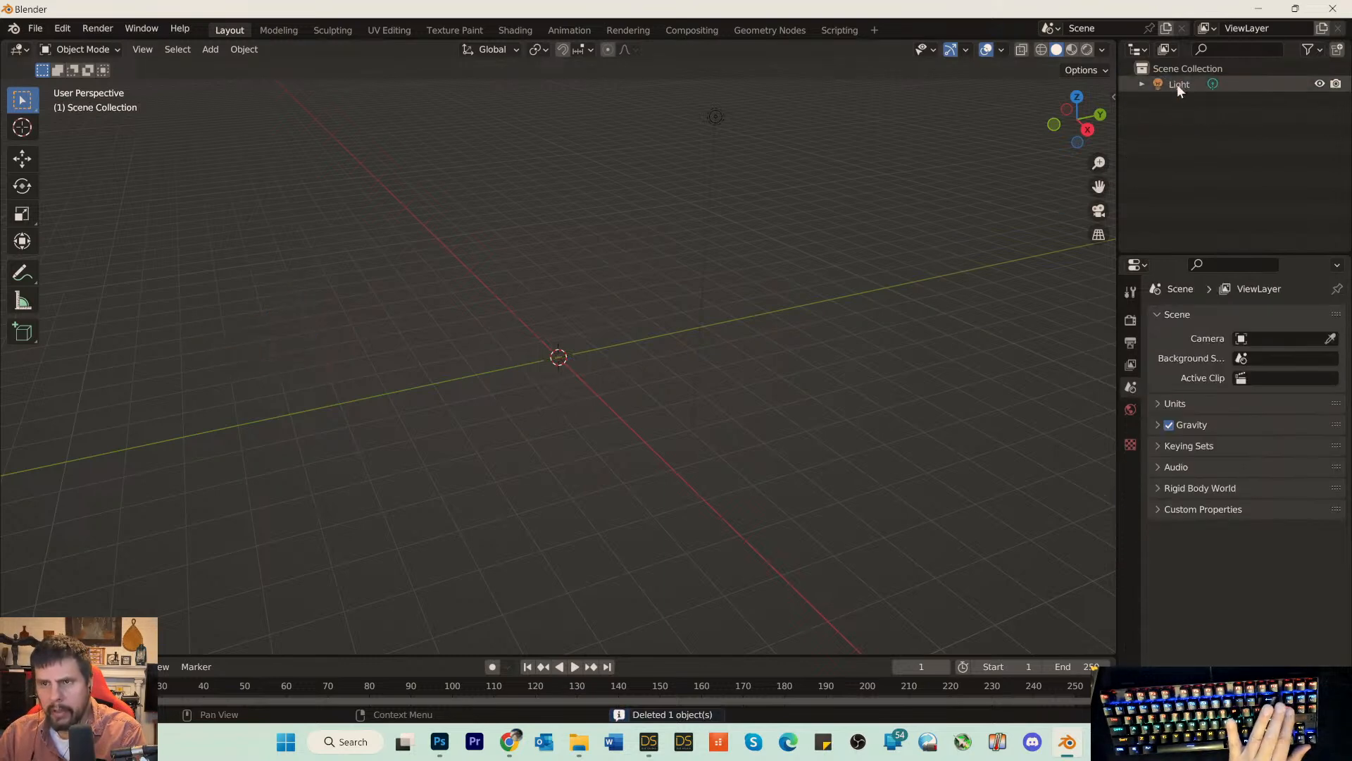
pyautogui.click(1177, 87)
pyautogui.press('Delete')
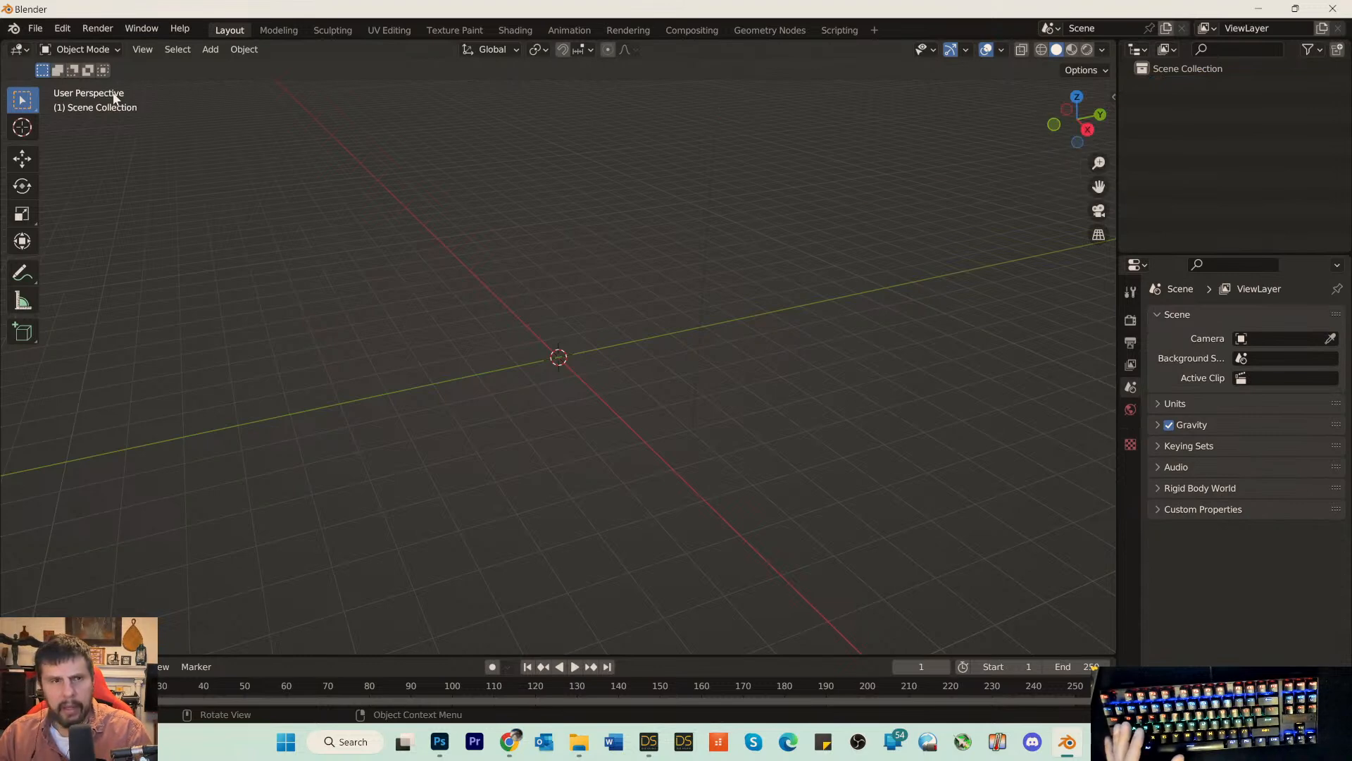
# Step: Import the transferred UltraScene environment into the empty scene with the Daz To Blender add-on's Import New Env/Prop command
pyautogui.click(1115, 100)
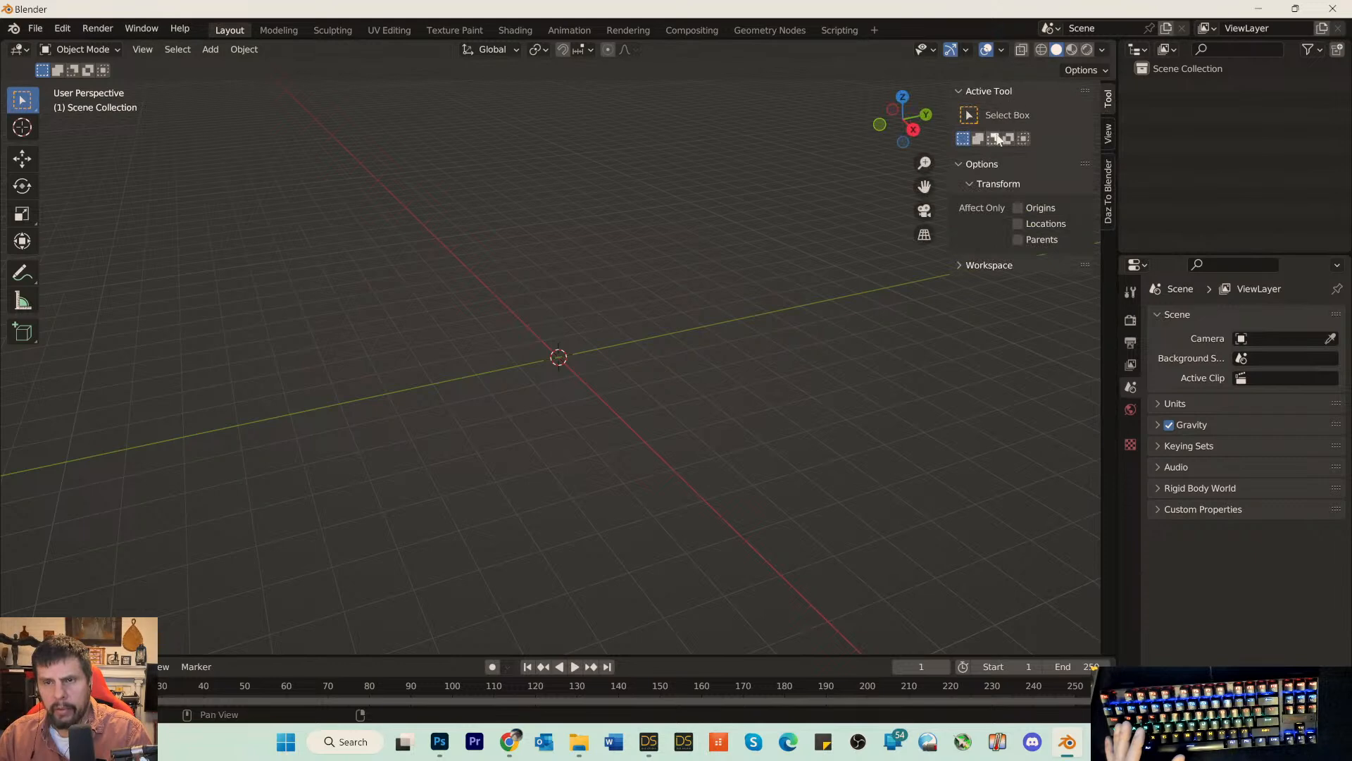
pyautogui.click(1108, 191)
pyautogui.click(992, 121)
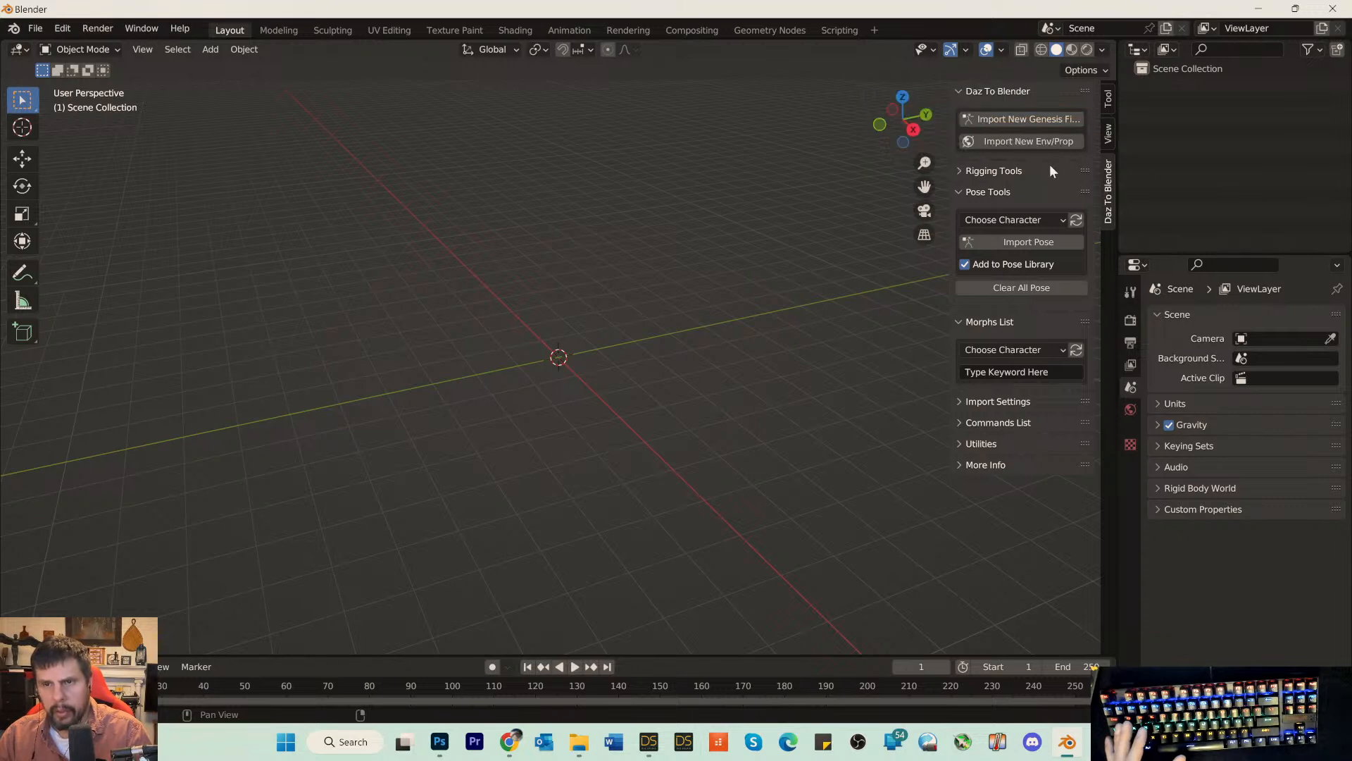
pyautogui.click(1013, 141)
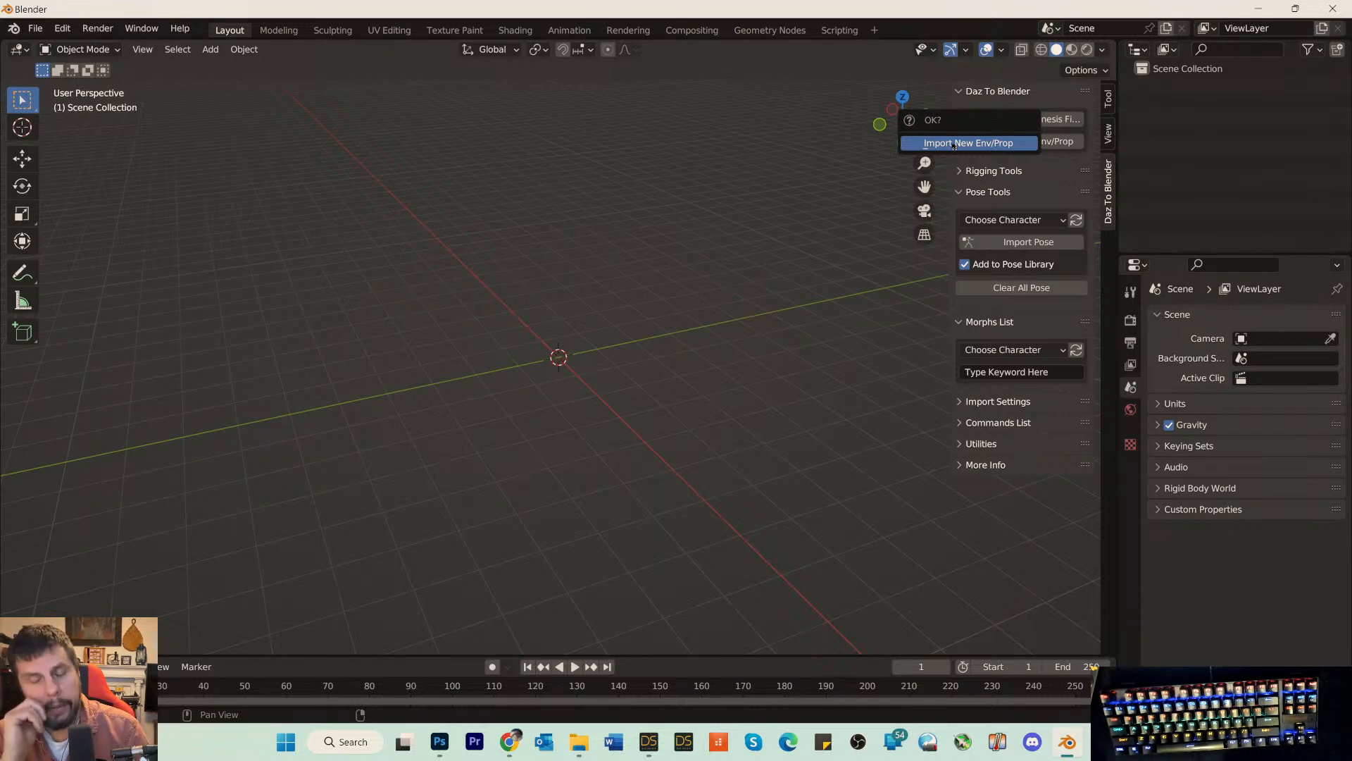
pyautogui.click(956, 143)
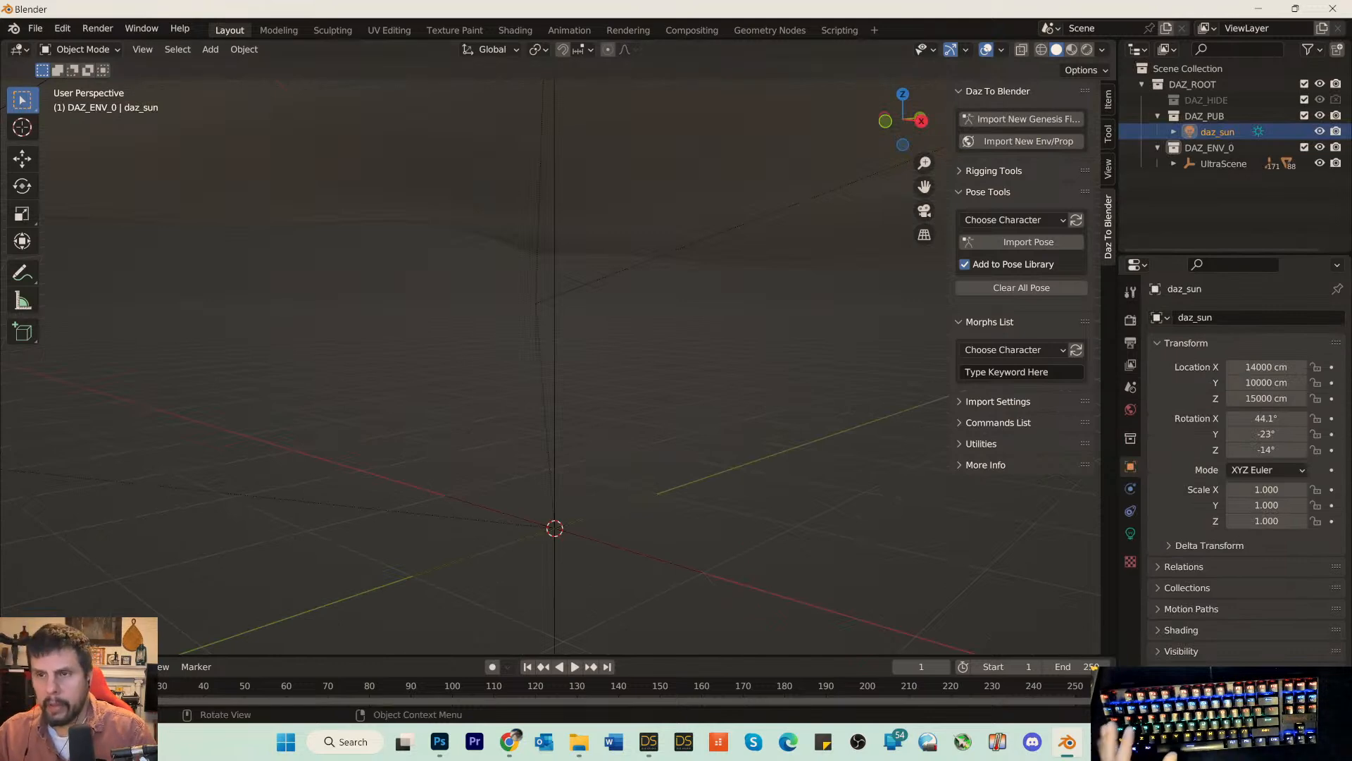
# Step: Look at the imported scene through its camera and switch the viewport to Rendered shading
pyautogui.click(924, 212)
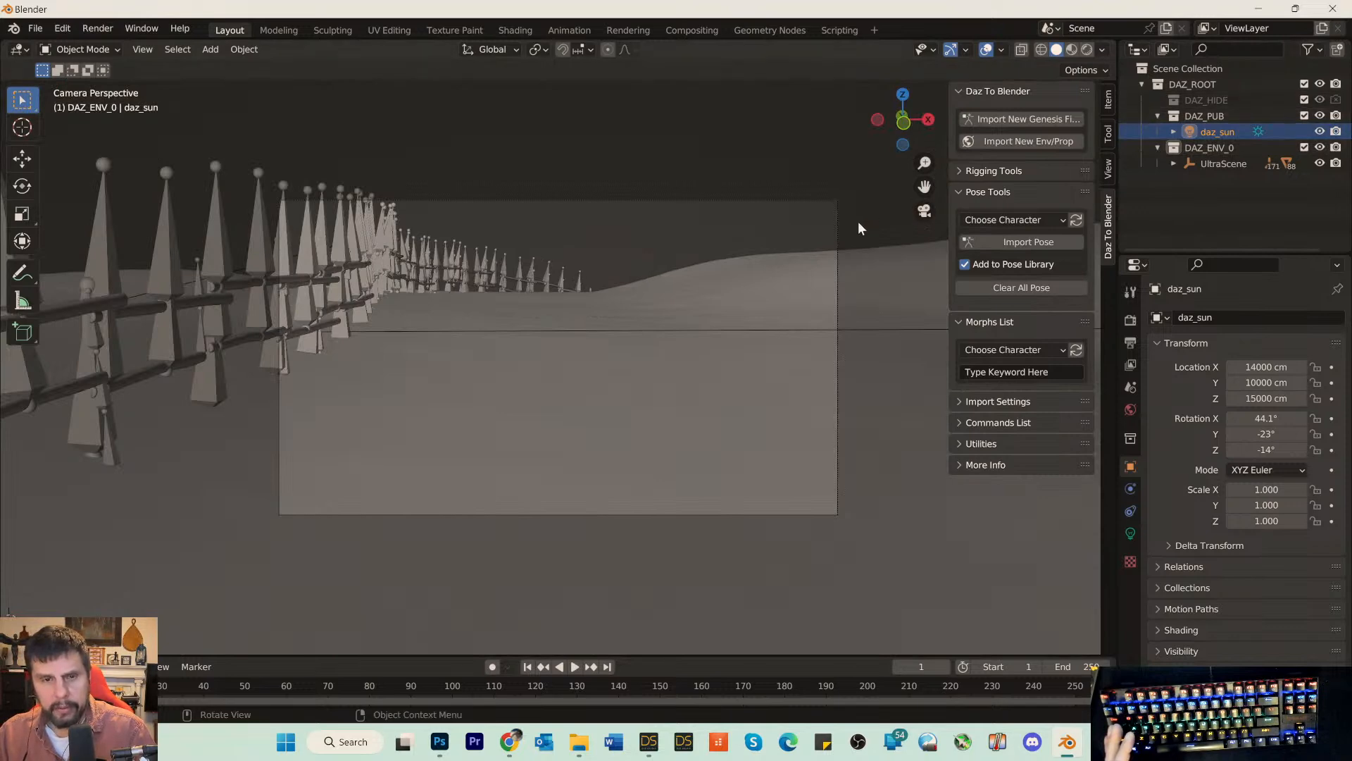
pyautogui.scroll(-3, 837, 246)
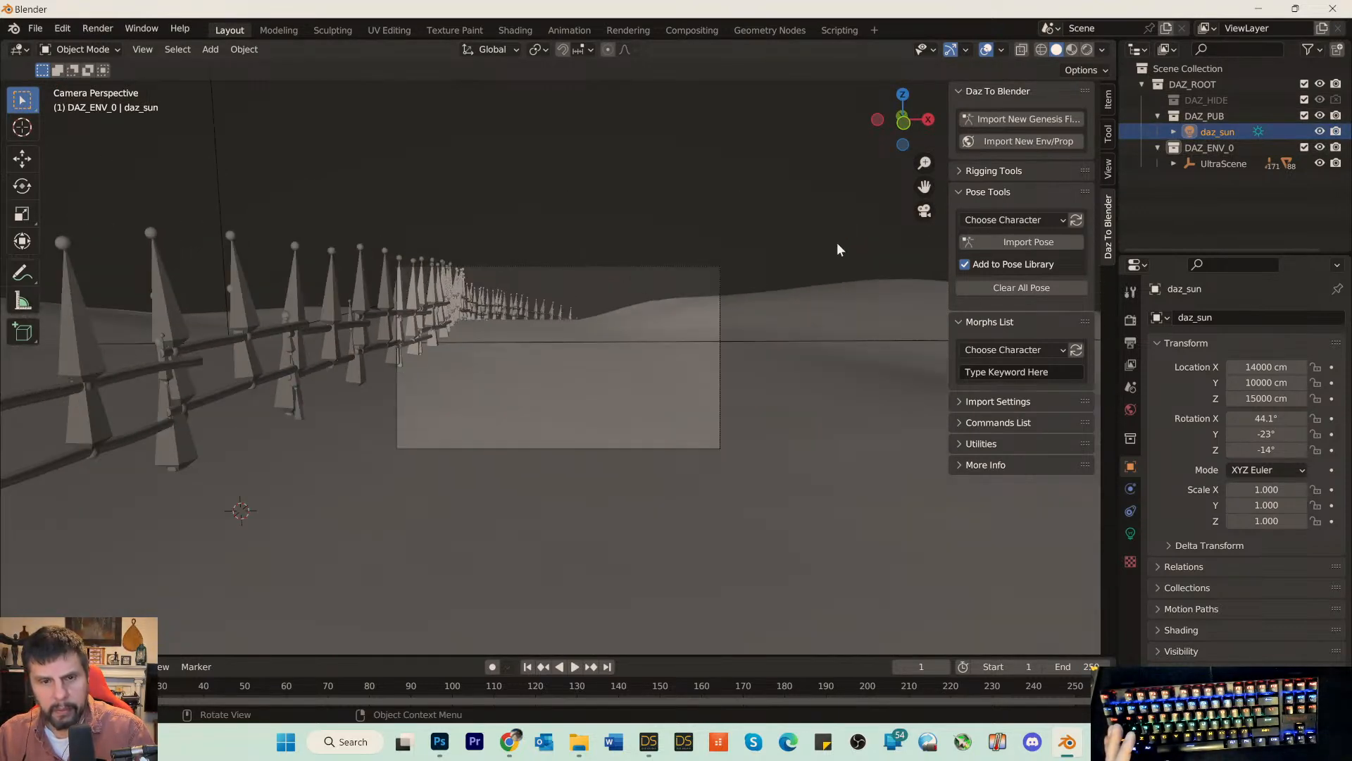
pyautogui.scroll(5, 837, 242)
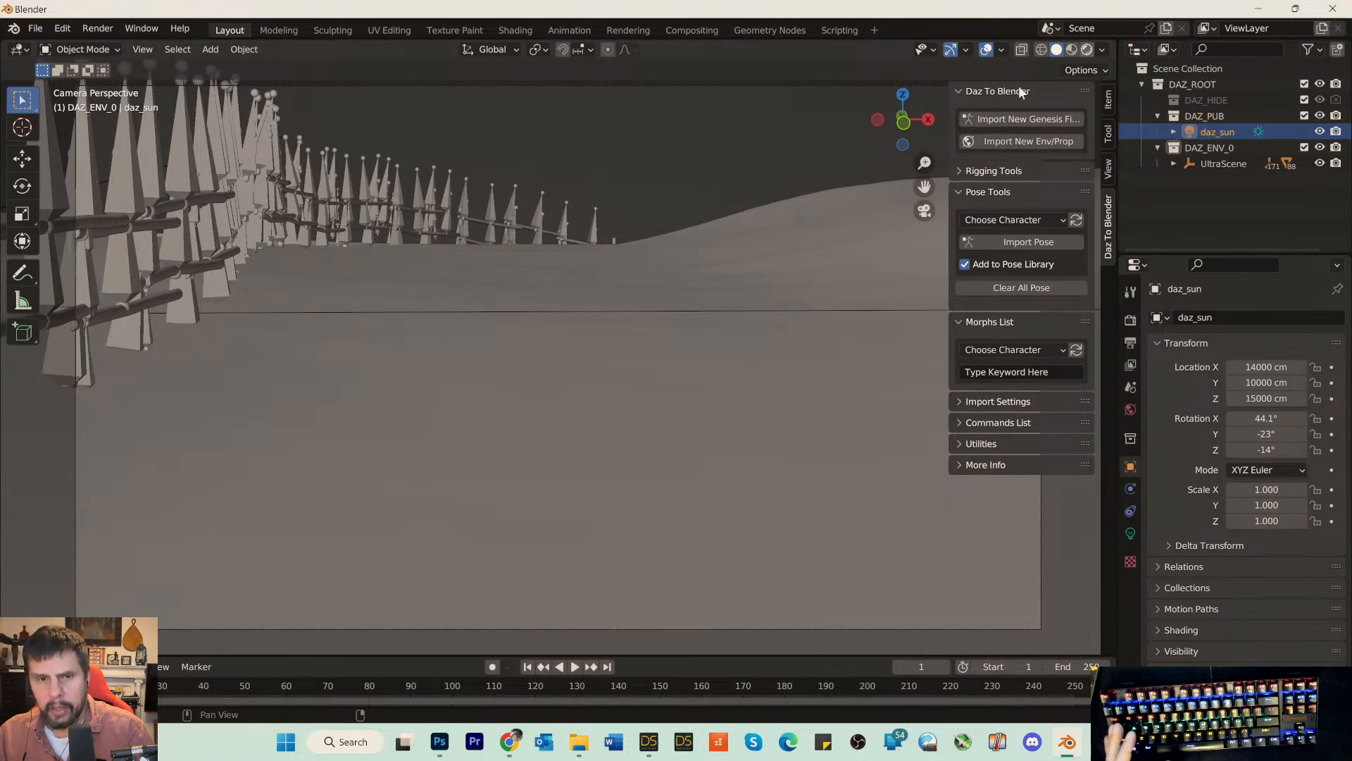
pyautogui.click(1087, 50)
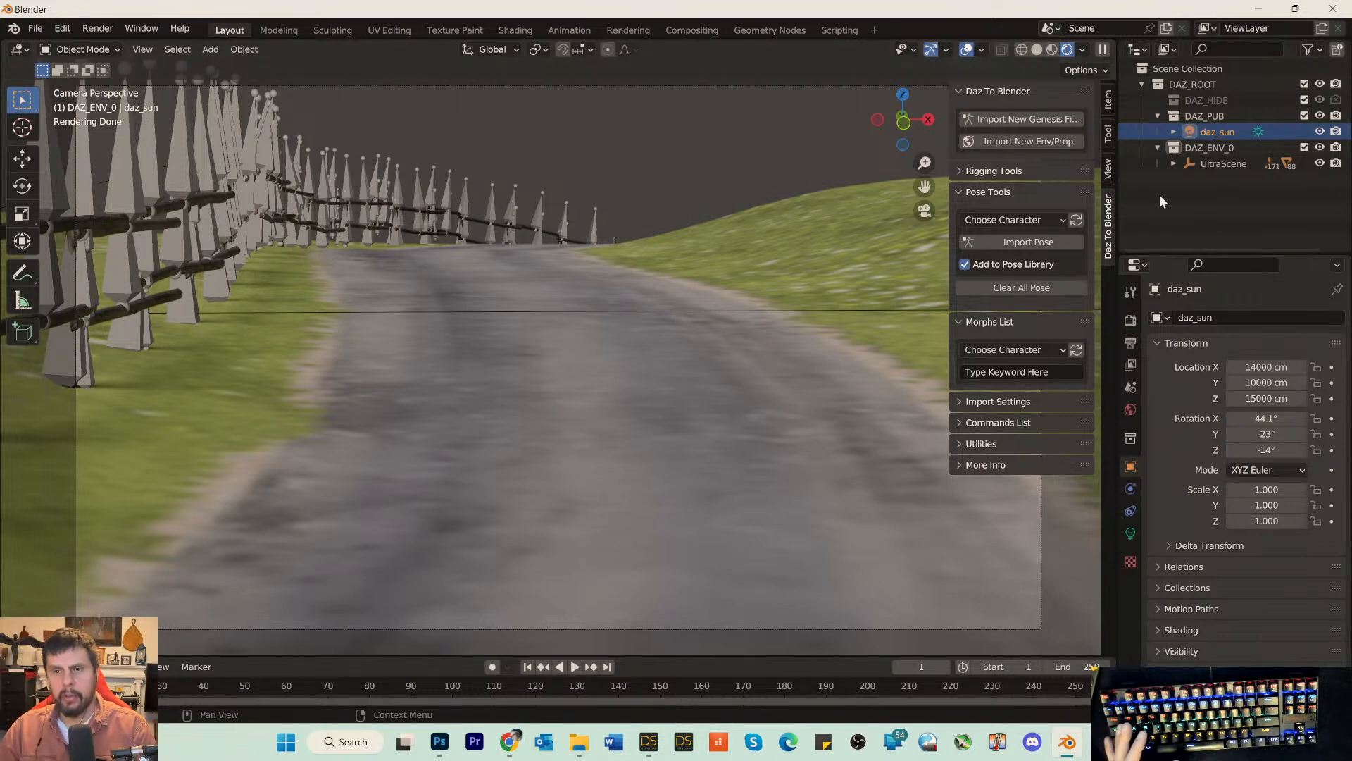
# Step: Select the UltraScene object and examine the rendered road, fence and grass from near and far
pyautogui.click(1186, 167)
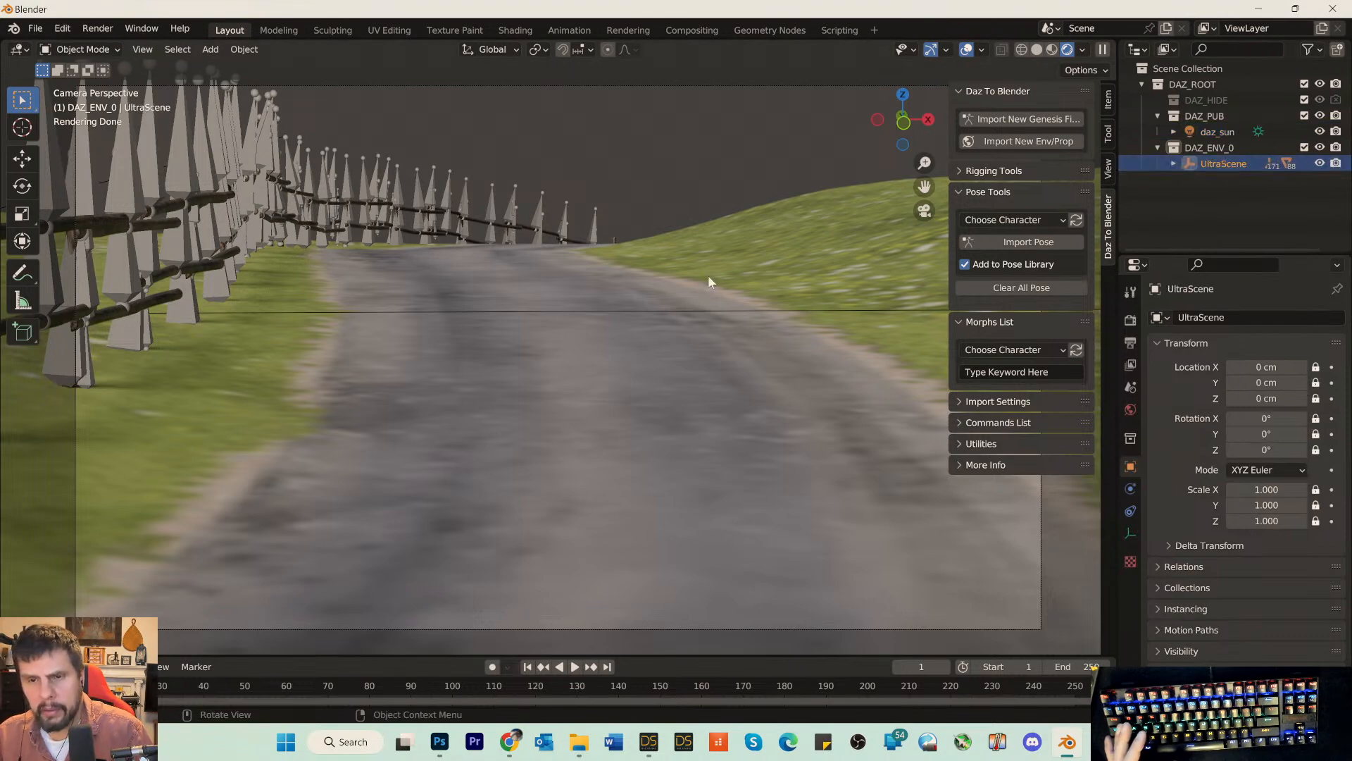
pyautogui.scroll(-3, 708, 281)
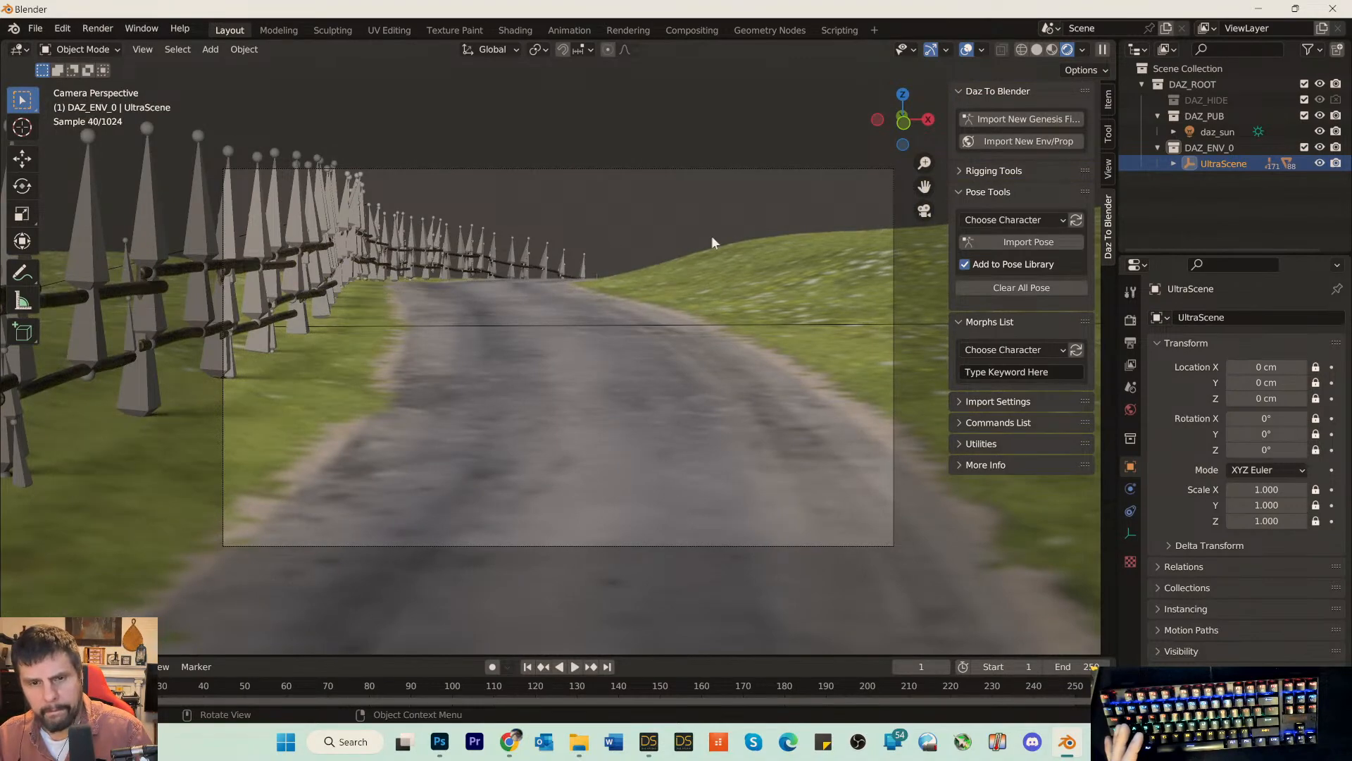
pyautogui.scroll(-5, 940, 231)
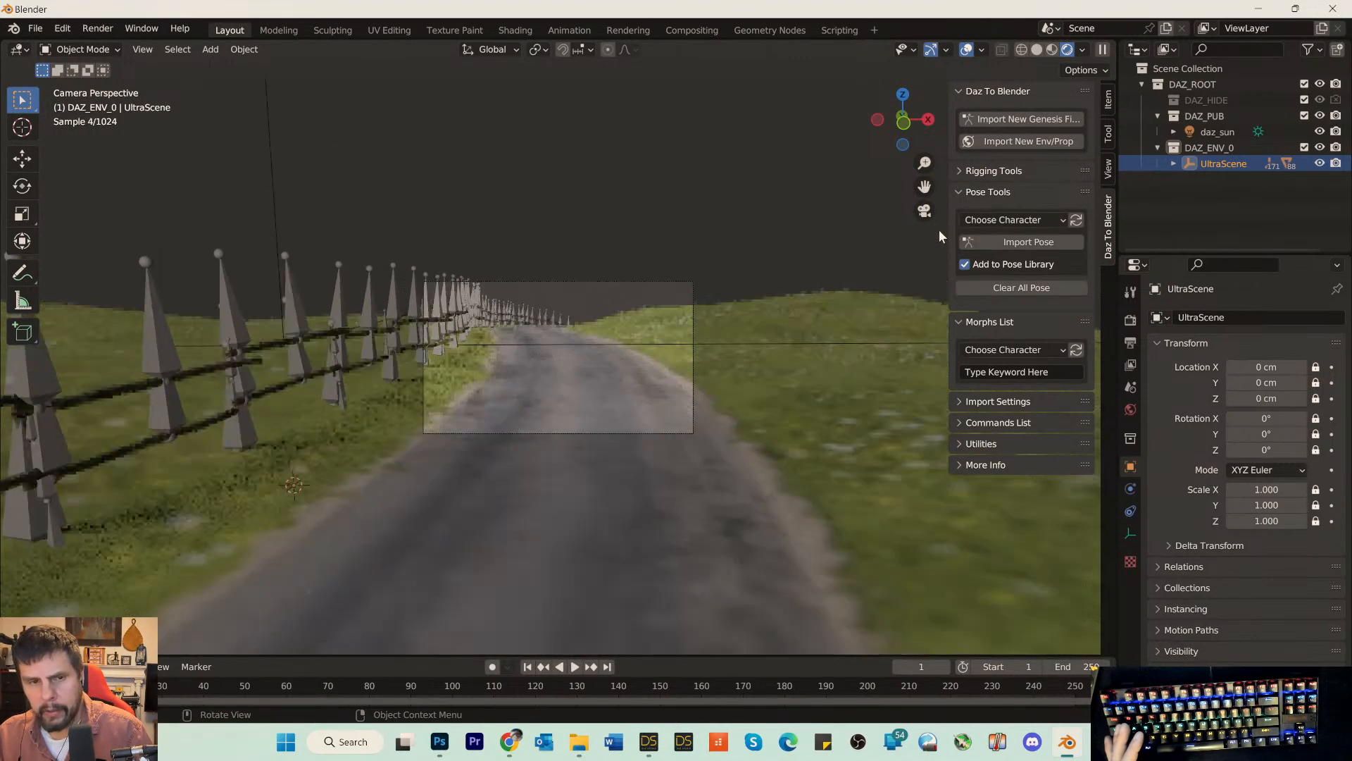
pyautogui.scroll(-3, 940, 229)
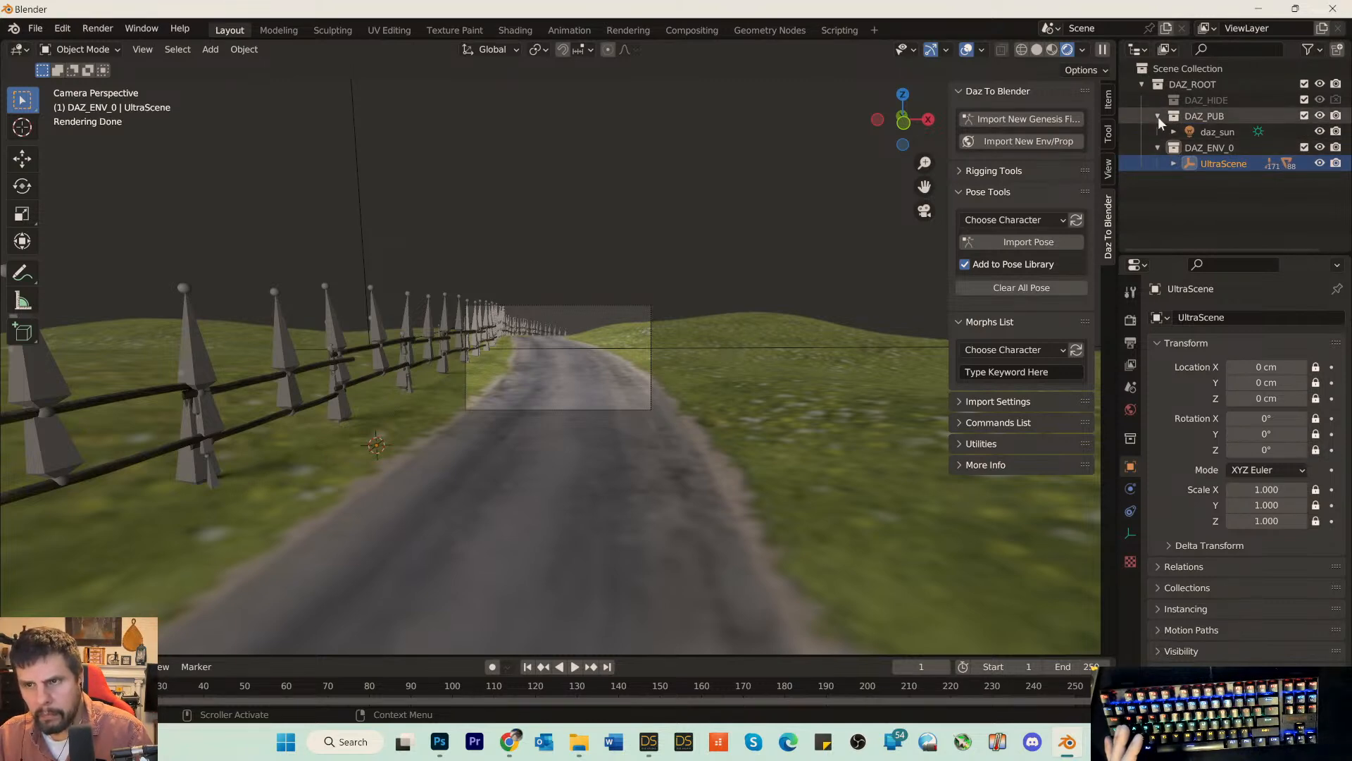
pyautogui.scroll(6, 901, 250)
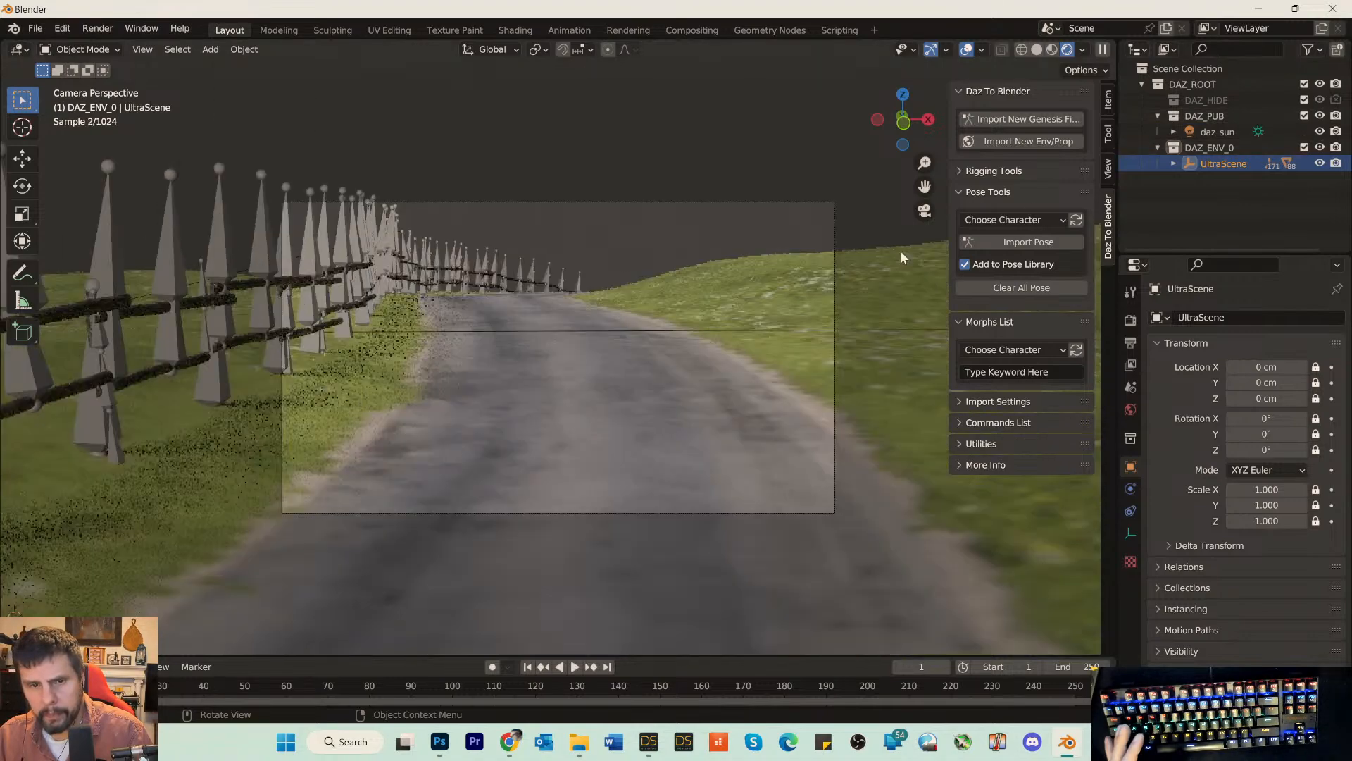
pyautogui.scroll(2, 900, 251)
pyautogui.scroll(2, 901, 250)
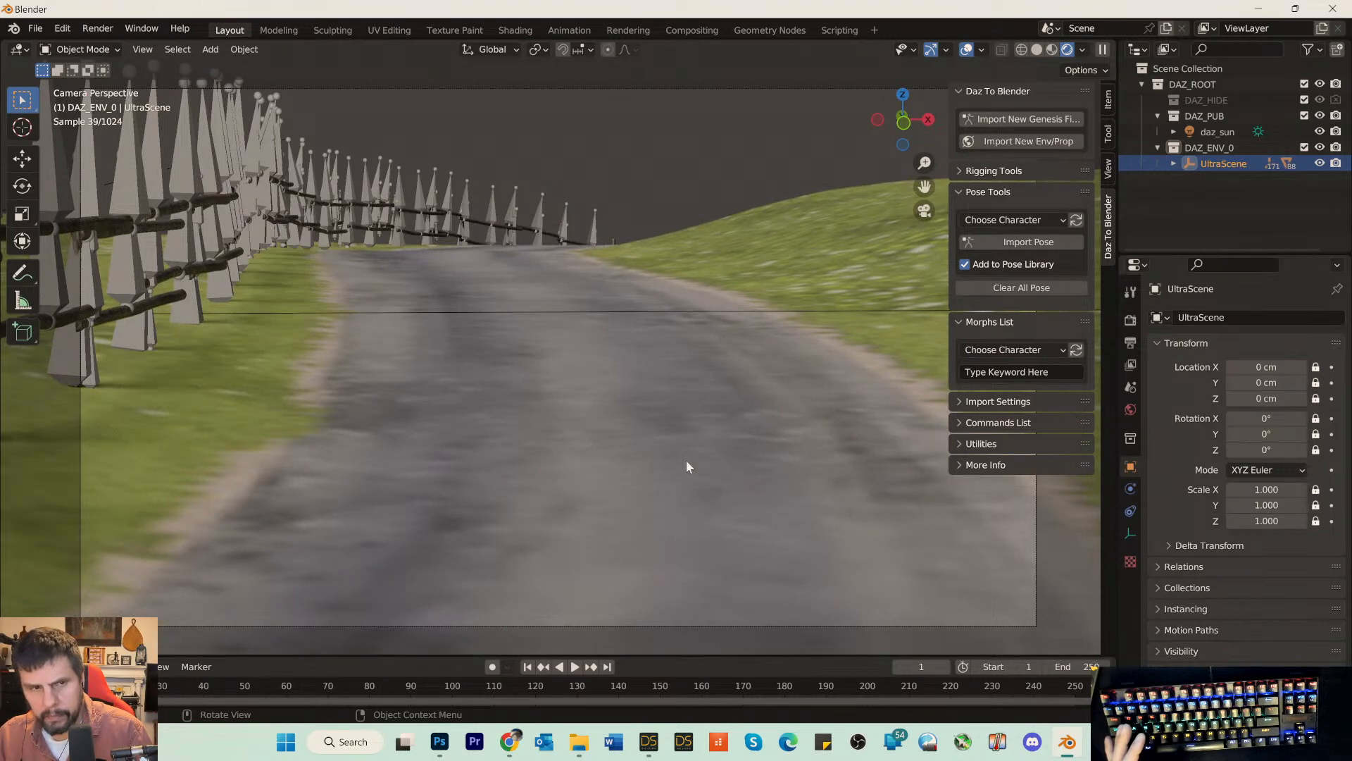
pyautogui.scroll(4, 841, 366)
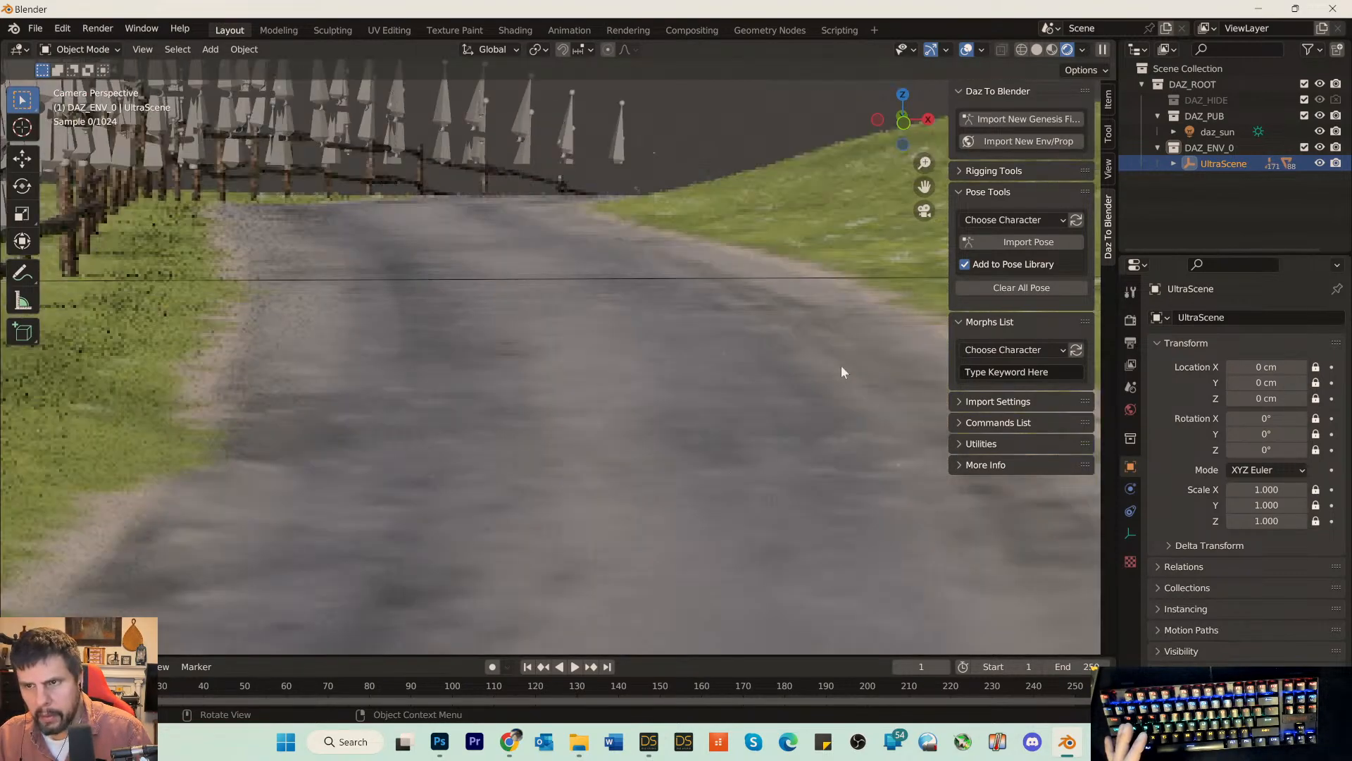
pyautogui.scroll(-4, 840, 365)
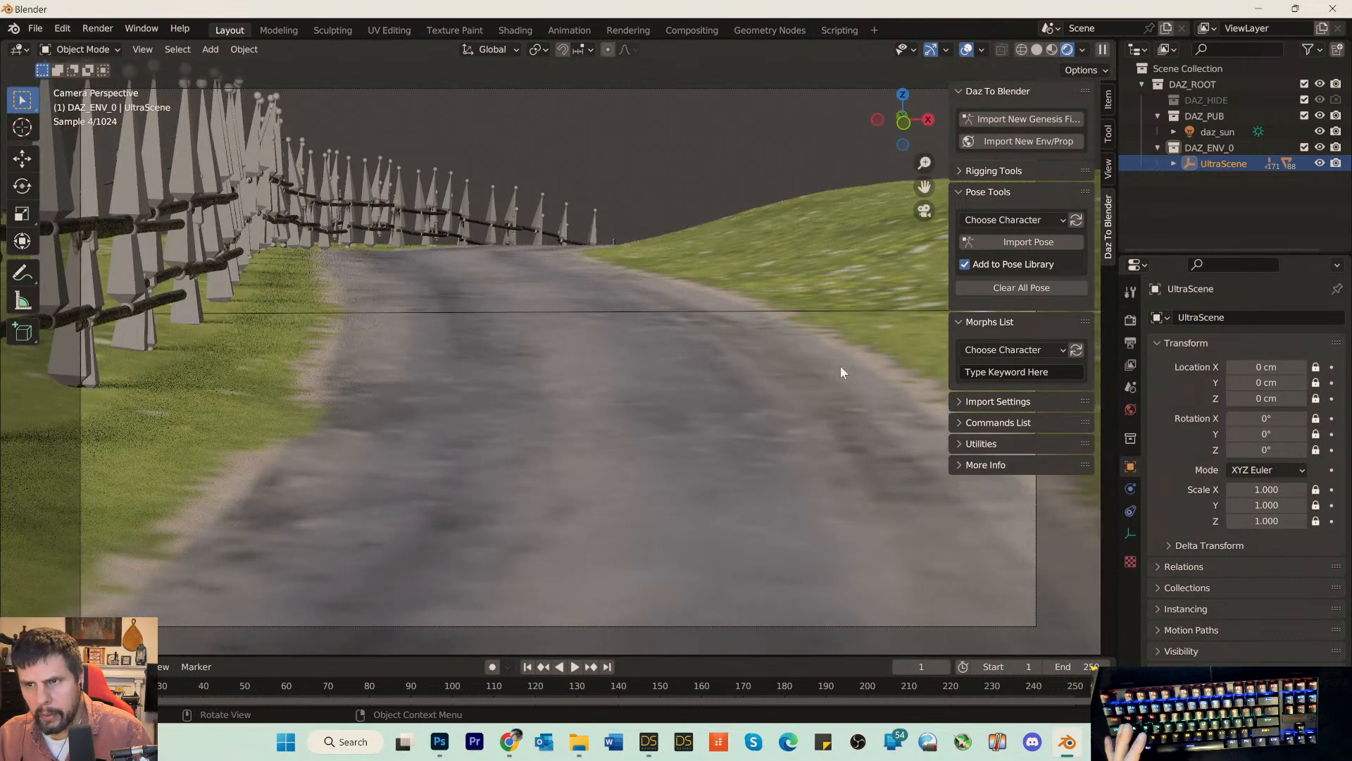
pyautogui.scroll(-2, 839, 366)
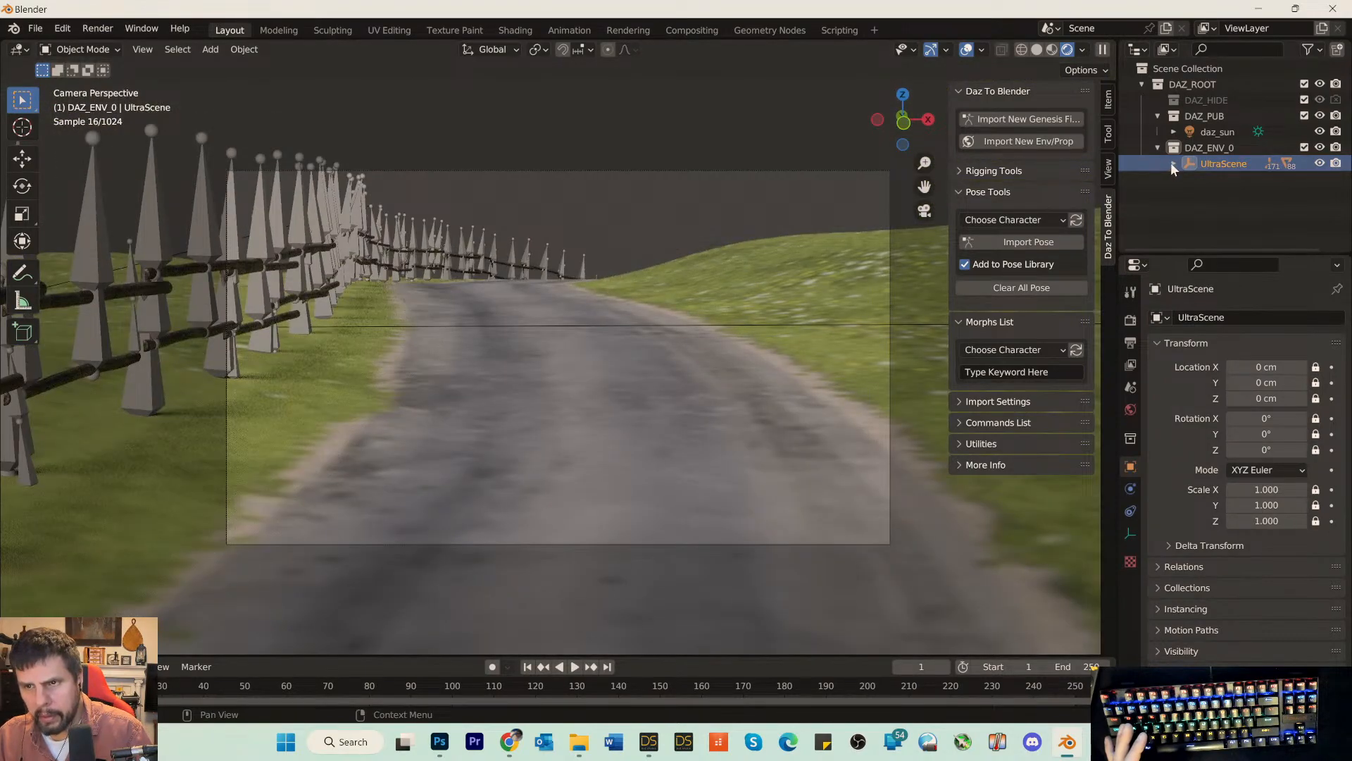
# Step: Expand UltraScene and its UltraScene Terrain child to inspect the imported ecology layers
pyautogui.click(1172, 164)
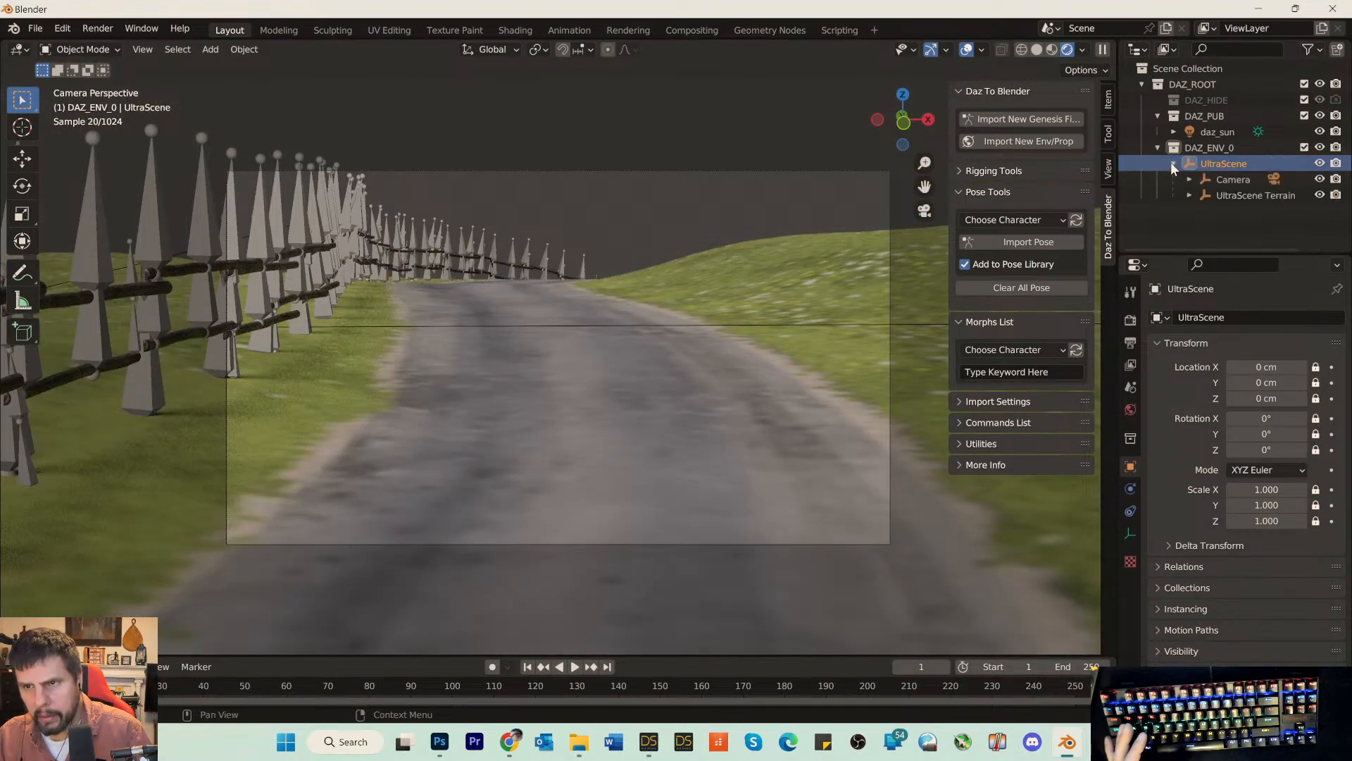
pyautogui.click(1189, 195)
pyautogui.scroll(-3, 1211, 215)
pyautogui.scroll(-6, 1215, 221)
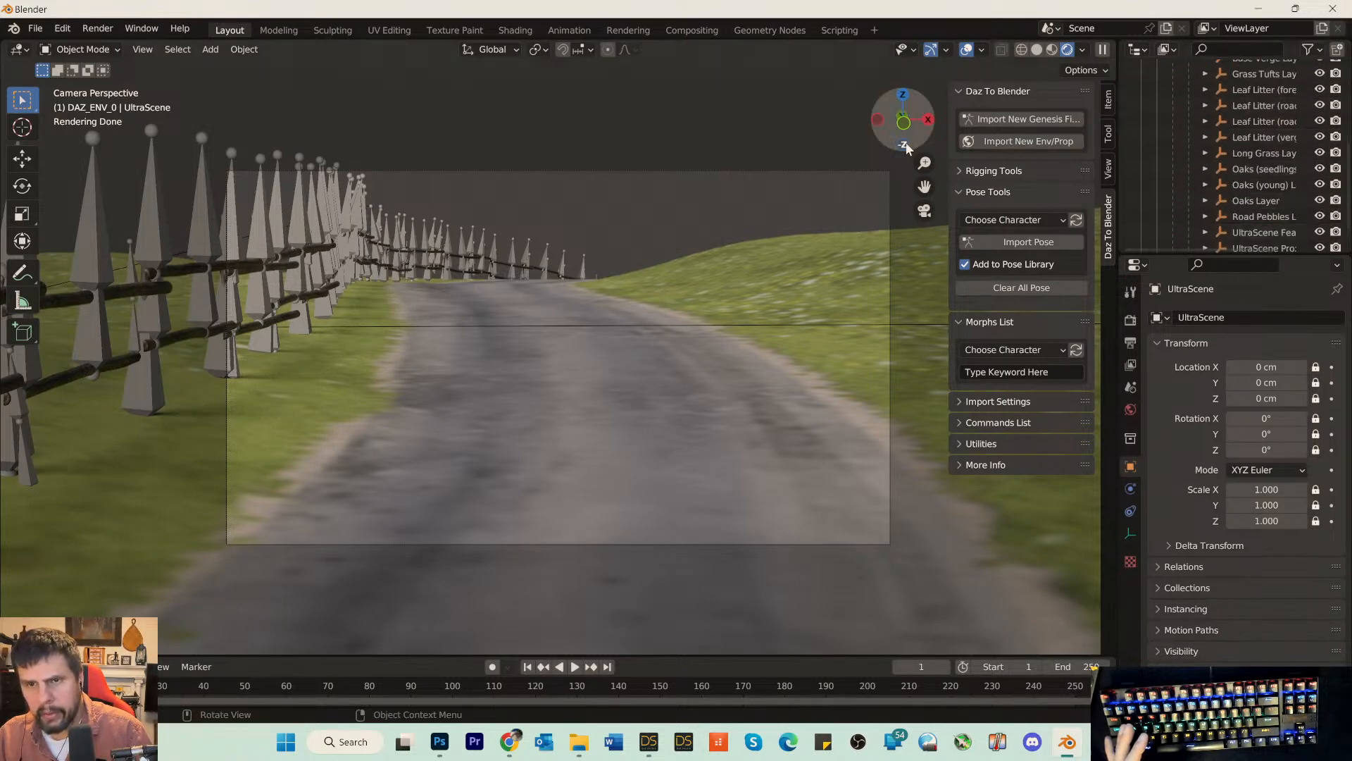
# Step: Select the UltraScene Terrain.Shape mesh and enlarge the outliner to show the whole imported hierarchy
pyautogui.moveTo(908, 129); pyautogui.dragTo(1024, 3)
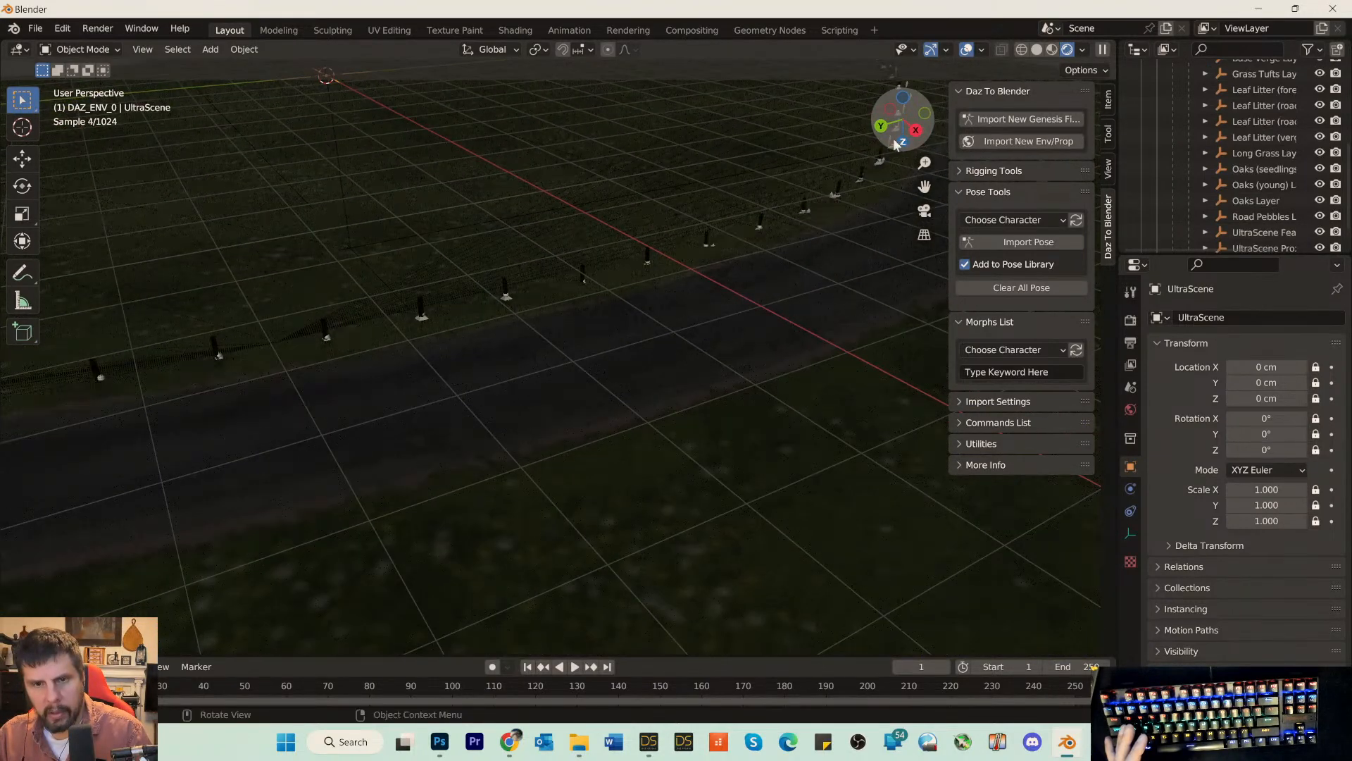
pyautogui.moveTo(902, 146); pyautogui.dragTo(879, 167)
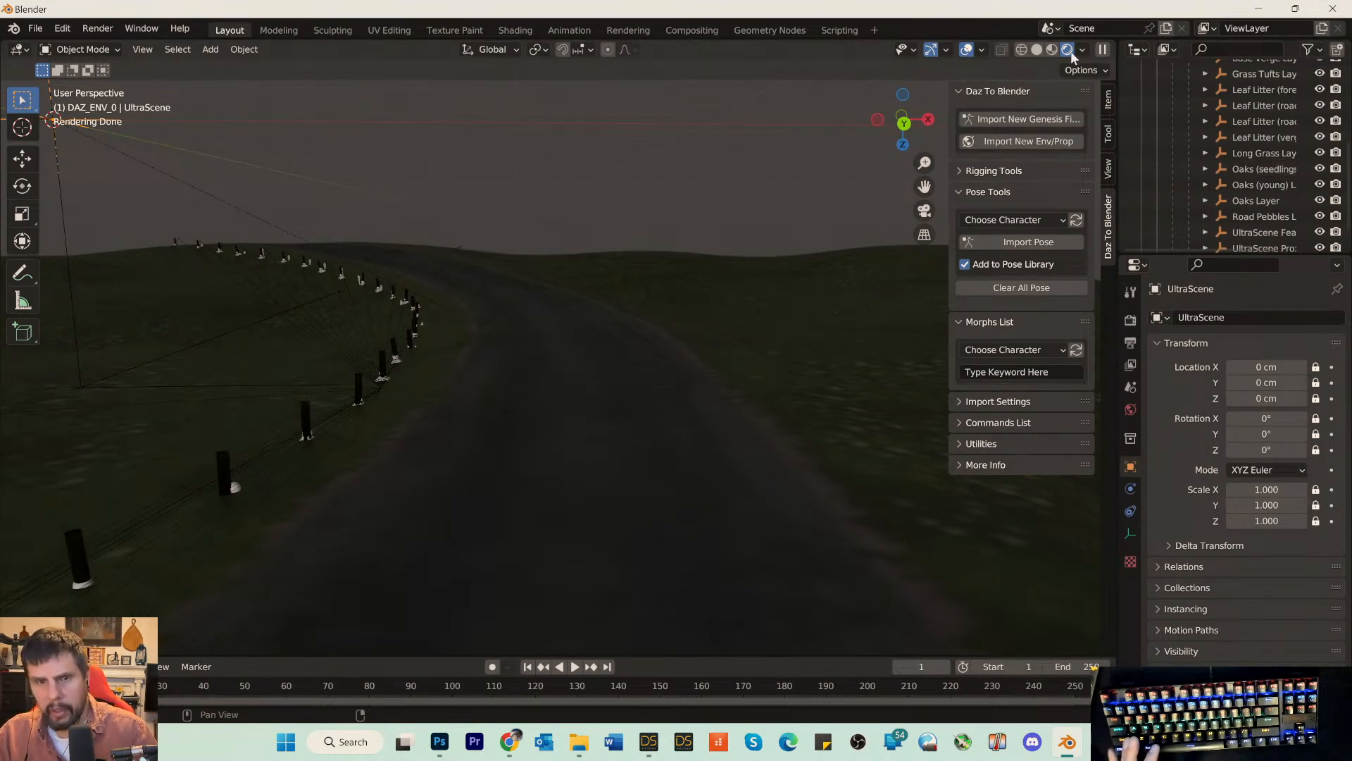
pyautogui.scroll(-2, 1255, 187)
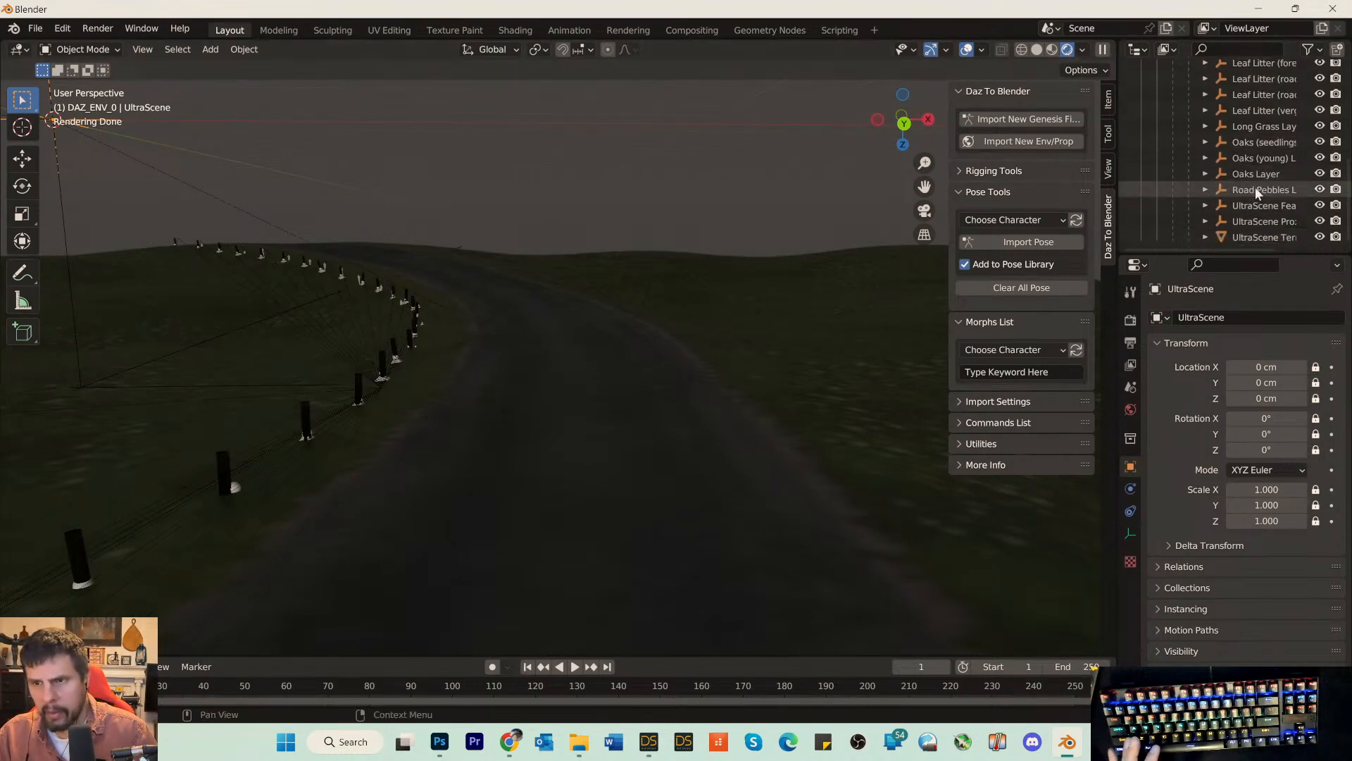
pyautogui.click(1226, 238)
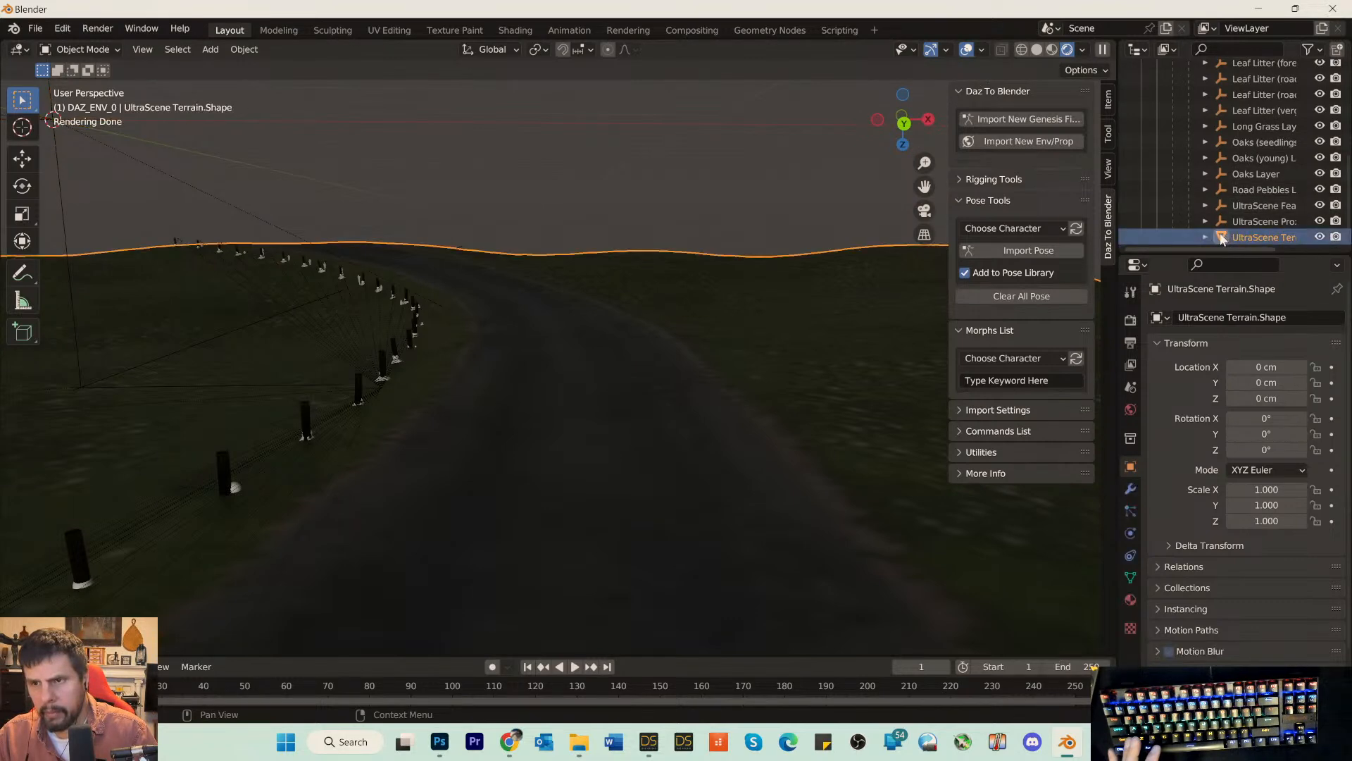
pyautogui.moveTo(1184, 255); pyautogui.dragTo(1188, 461)
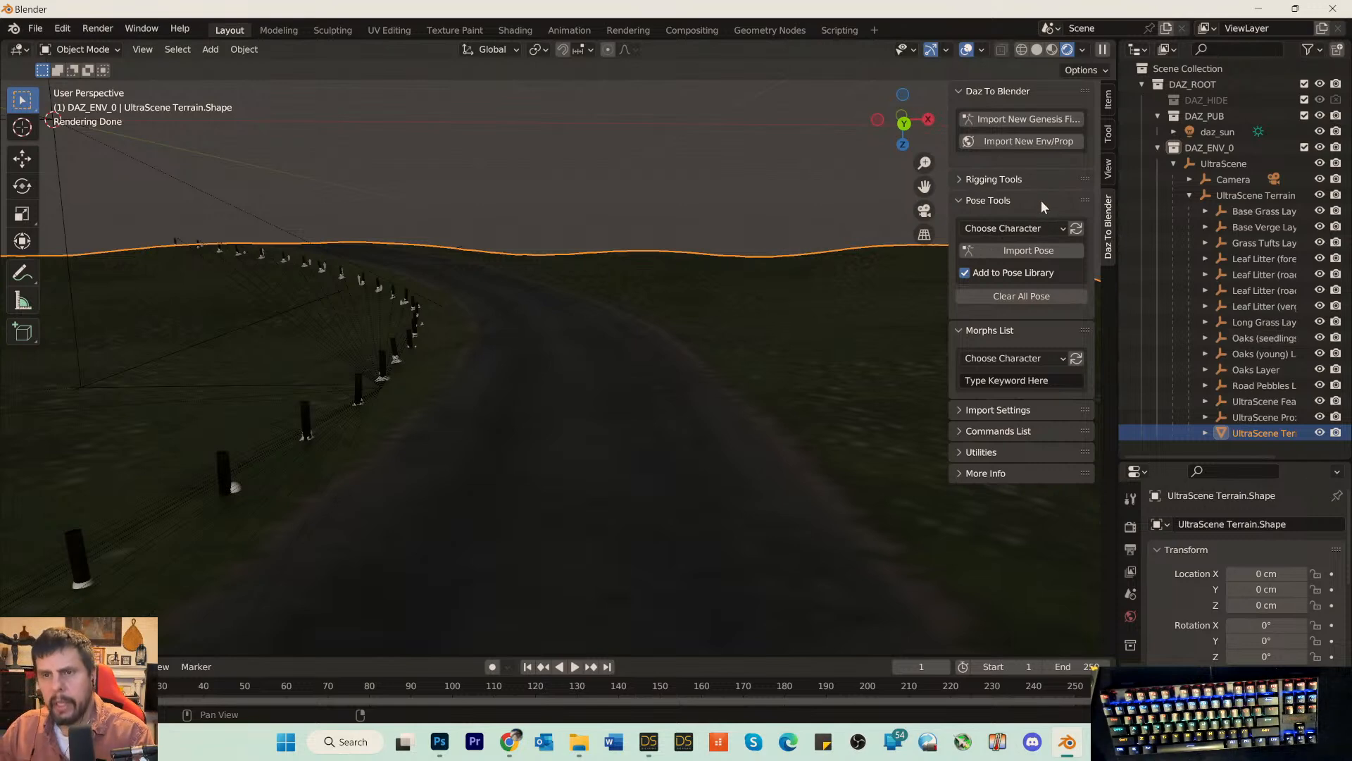
# Step: Review the Daz To Blender add-on's Import Settings, Commands List, Utilities and More Info sections, then return to the road and fence
pyautogui.click(961, 177)
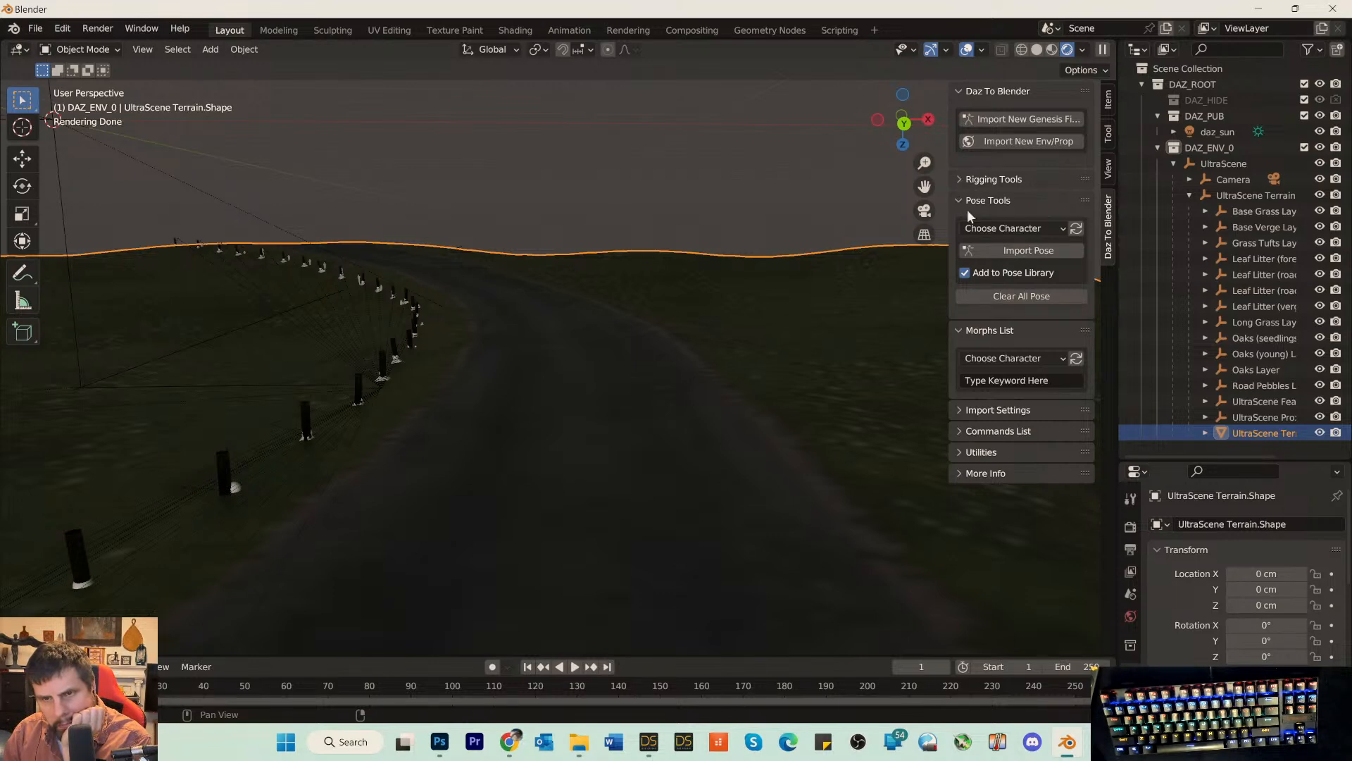
pyautogui.click(955, 409)
pyautogui.scroll(-2, 1000, 416)
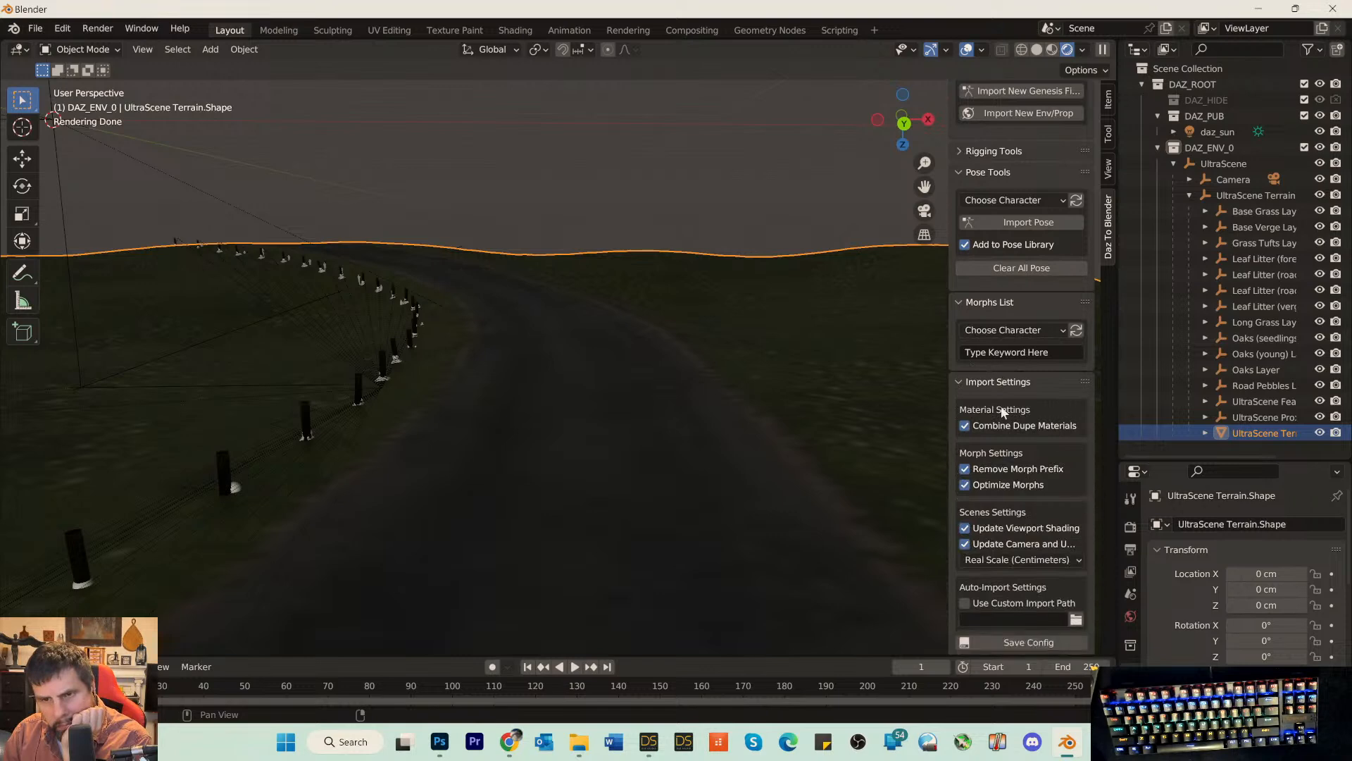
pyautogui.scroll(-2, 1016, 434)
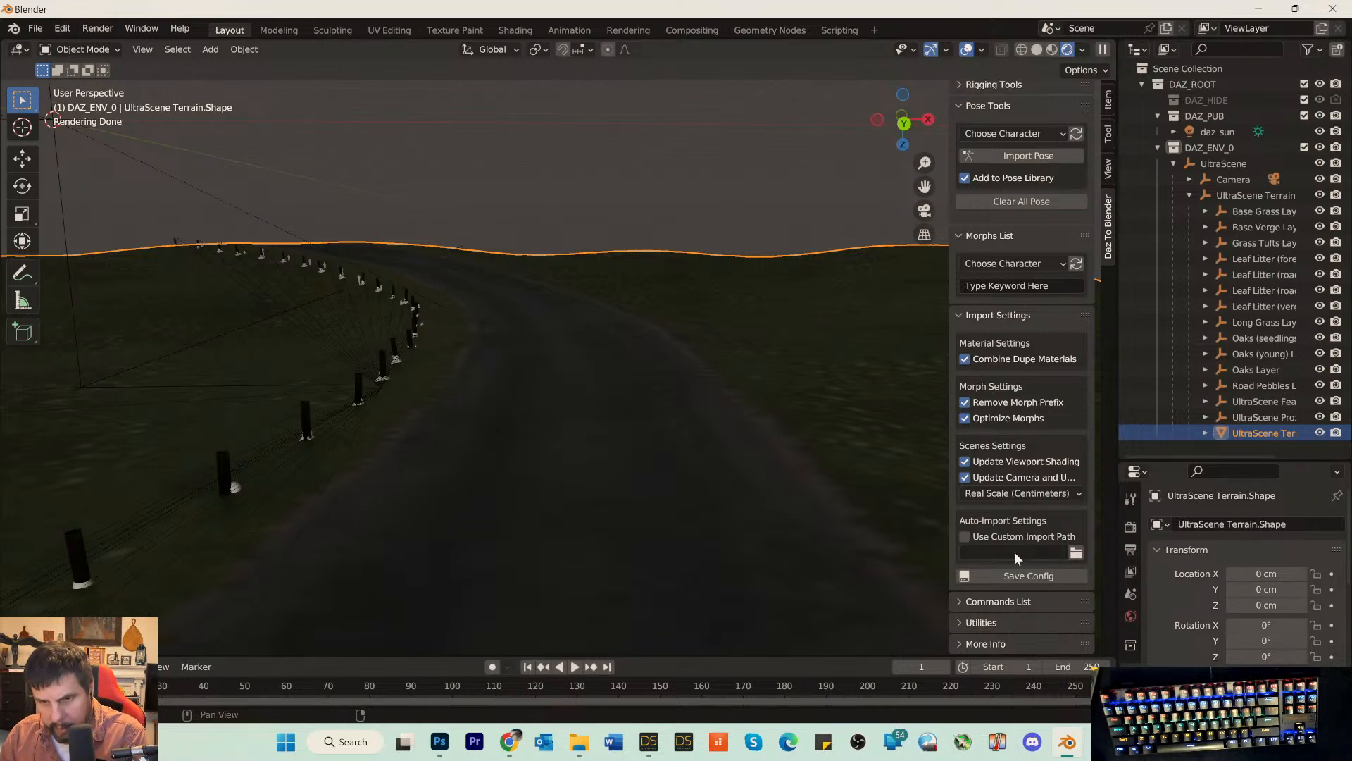
pyautogui.click(959, 606)
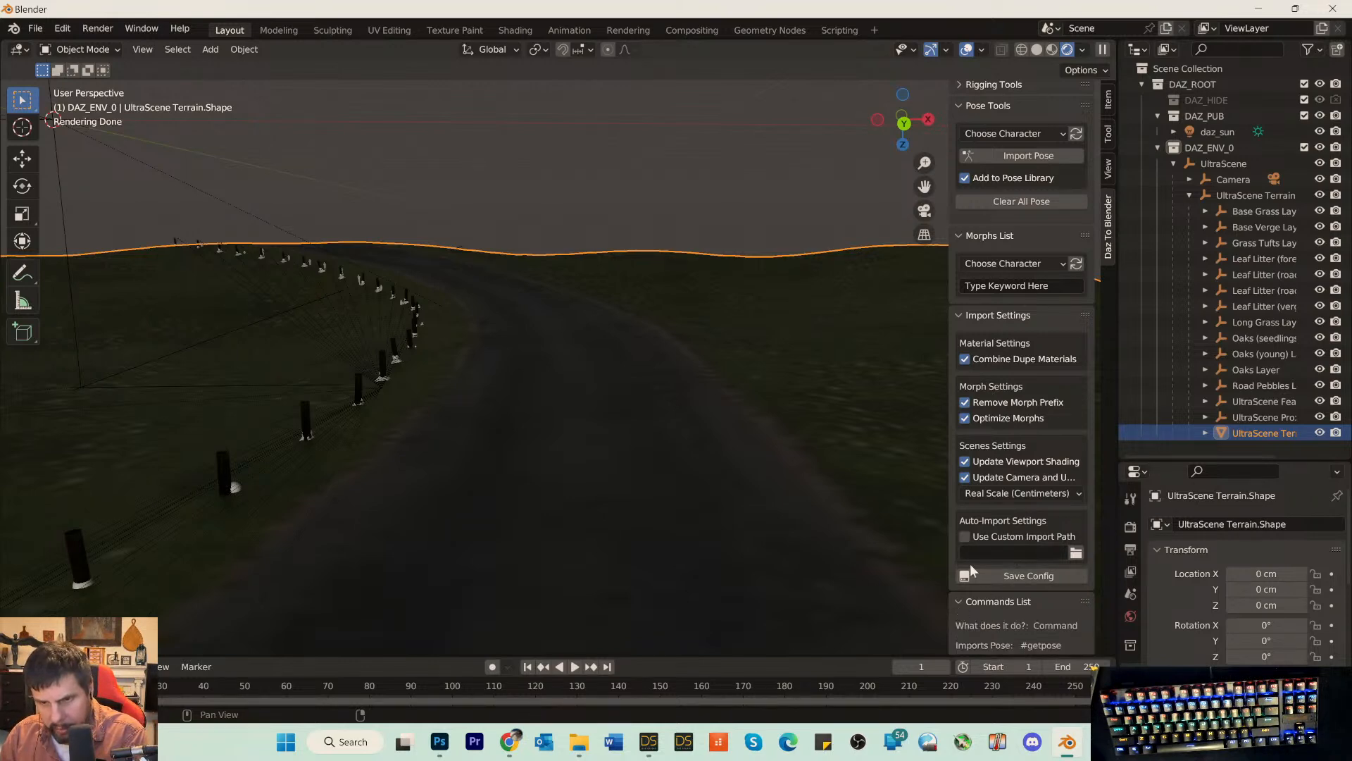
pyautogui.scroll(-2, 970, 563)
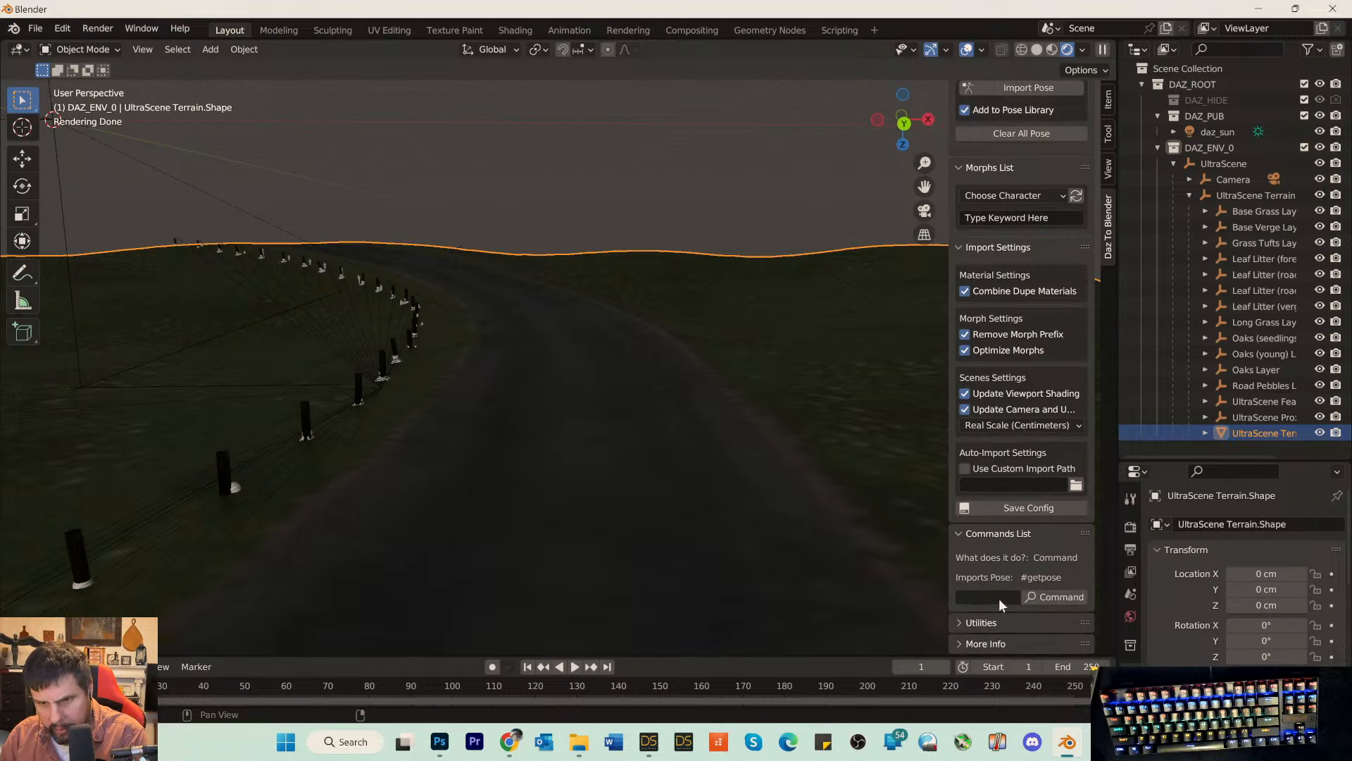
pyautogui.click(960, 623)
pyautogui.scroll(-3, 969, 532)
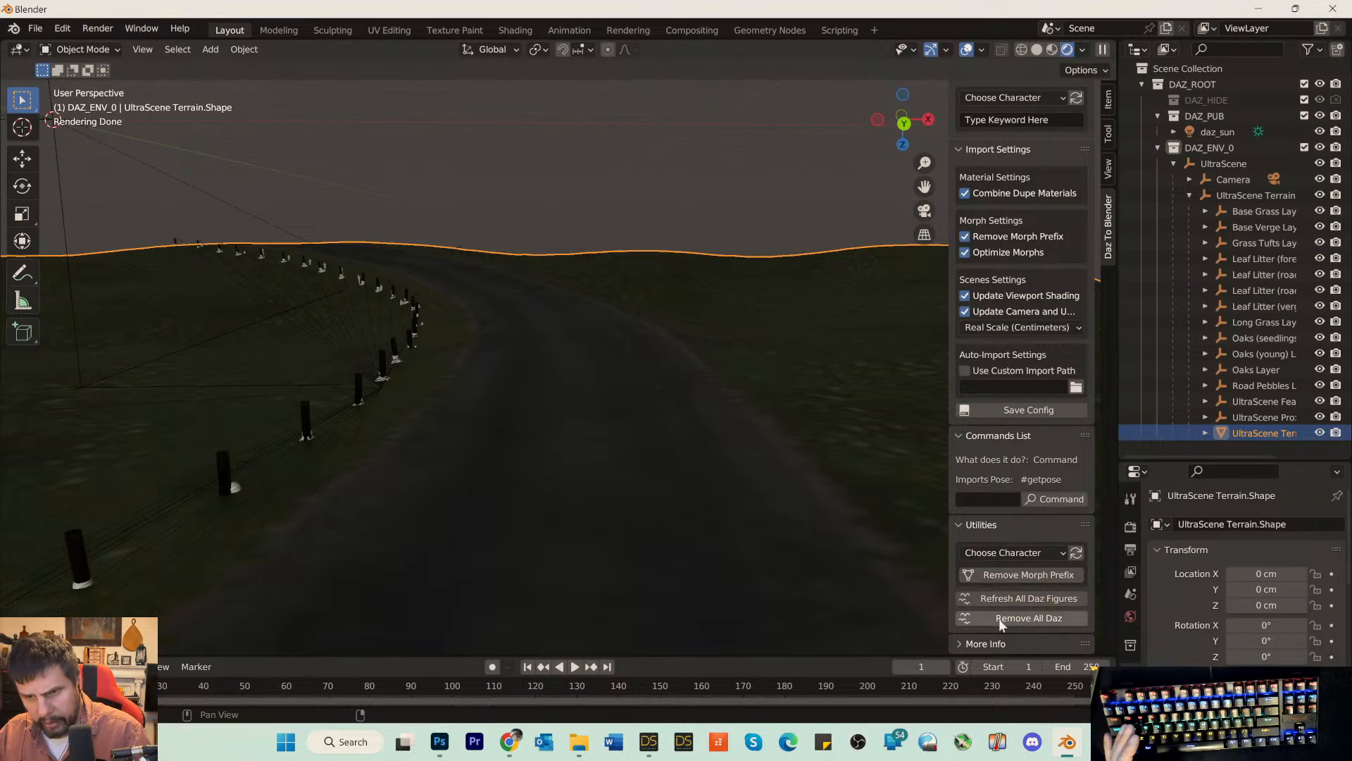
pyautogui.click(960, 642)
pyautogui.scroll(-5, 996, 603)
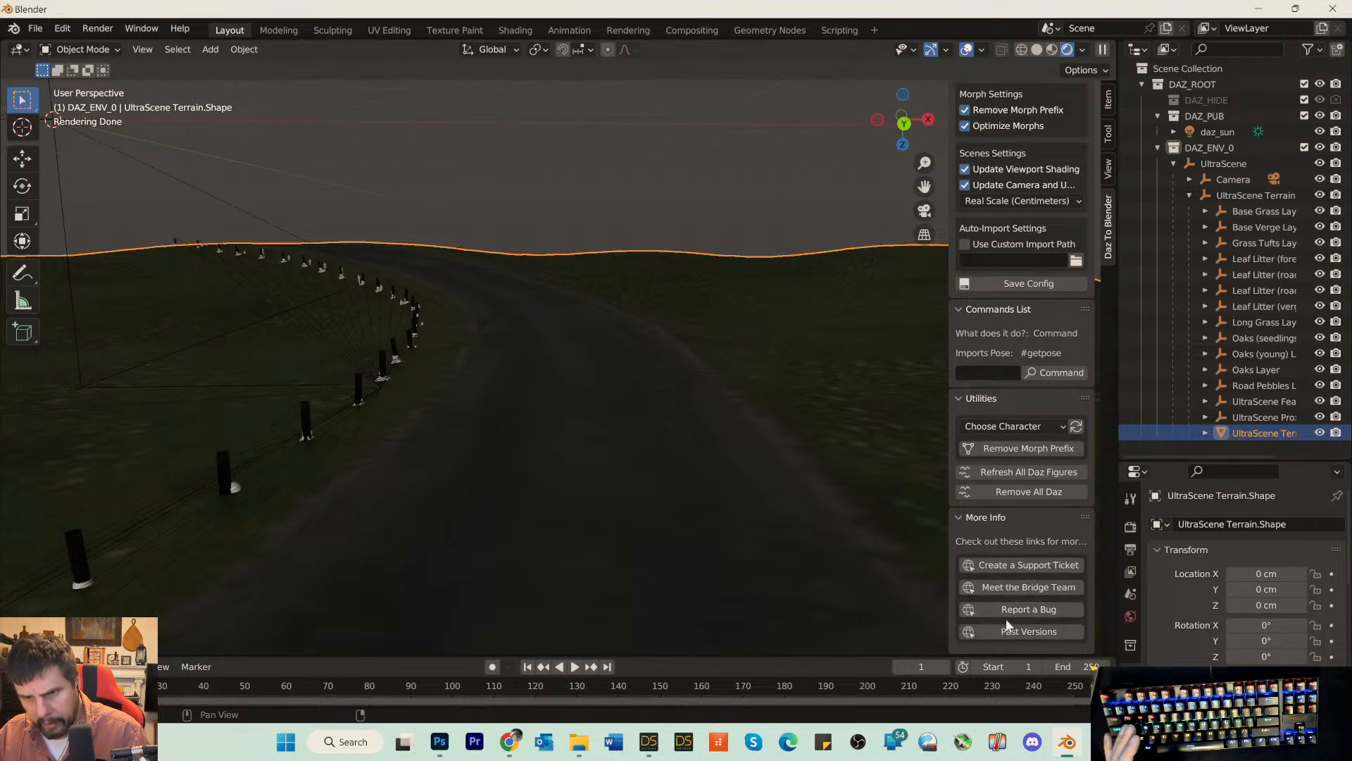
pyautogui.scroll(5, 1012, 606)
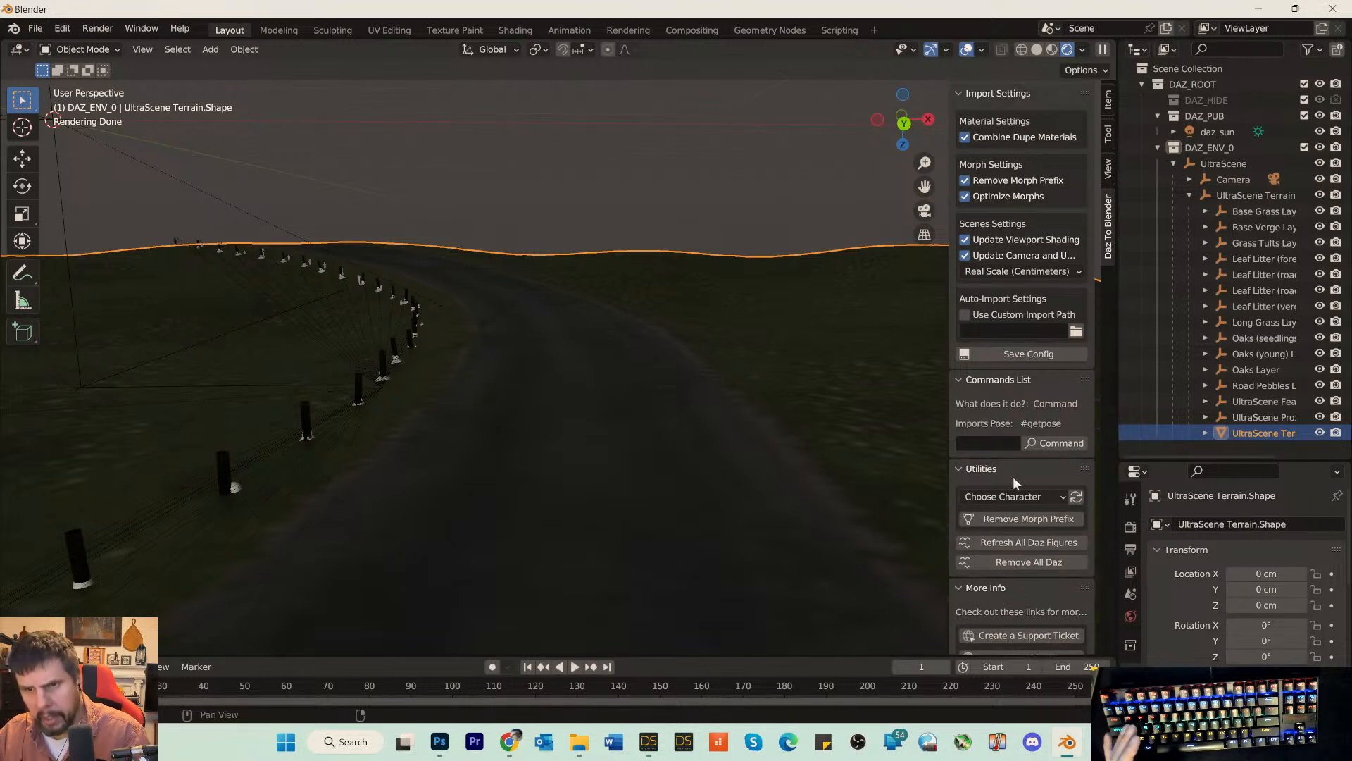
pyautogui.scroll(10, 1046, 215)
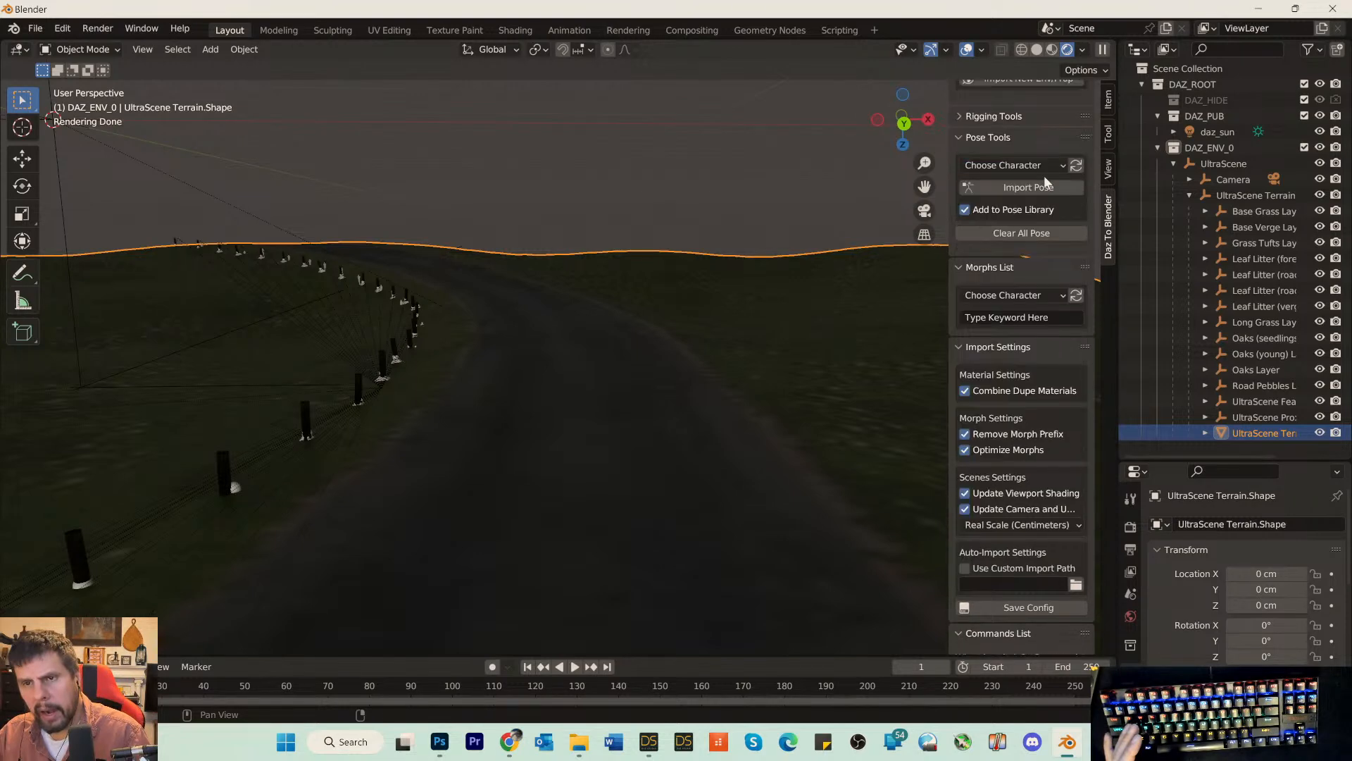
pyautogui.scroll(1, 1046, 182)
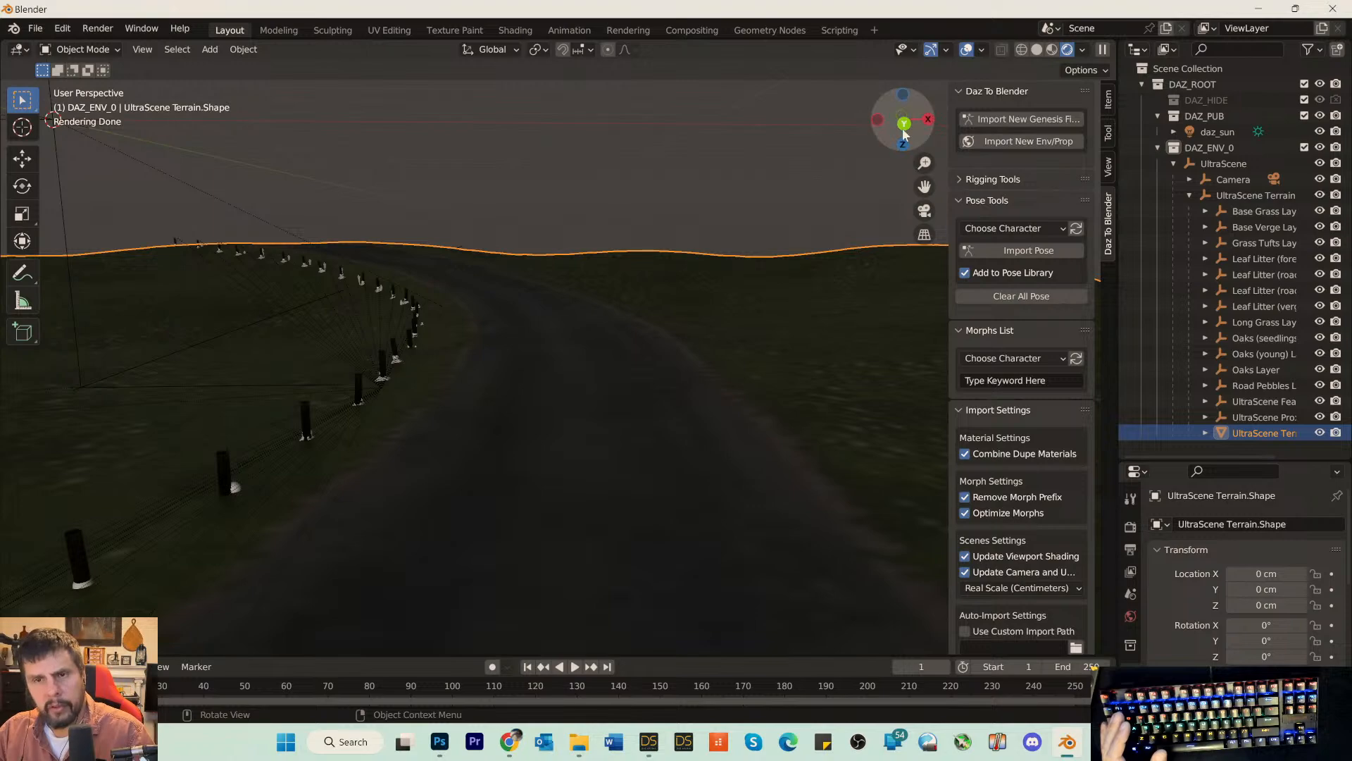
pyautogui.moveTo(903, 123)
pyautogui.mouseDown()
pyautogui.moveTo(893, 145)
pyautogui.moveTo(879, 136)
pyautogui.moveTo(905, 121)
pyautogui.moveTo(905, 104)
pyautogui.mouseUp()
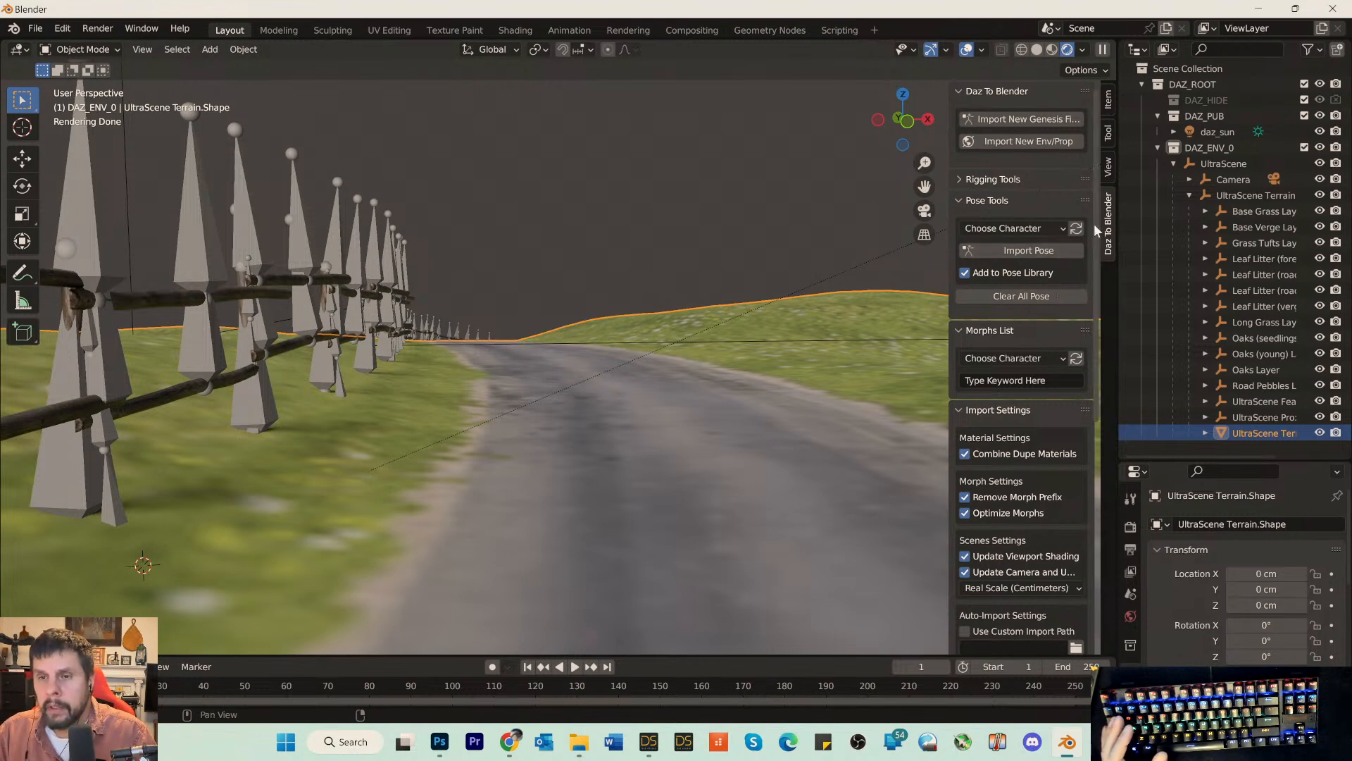
# Step: Delete the DAZ_ROOT collection together with the imported hierarchy down to UltraScene Terrain.Shape
pyautogui.click(1169, 86)
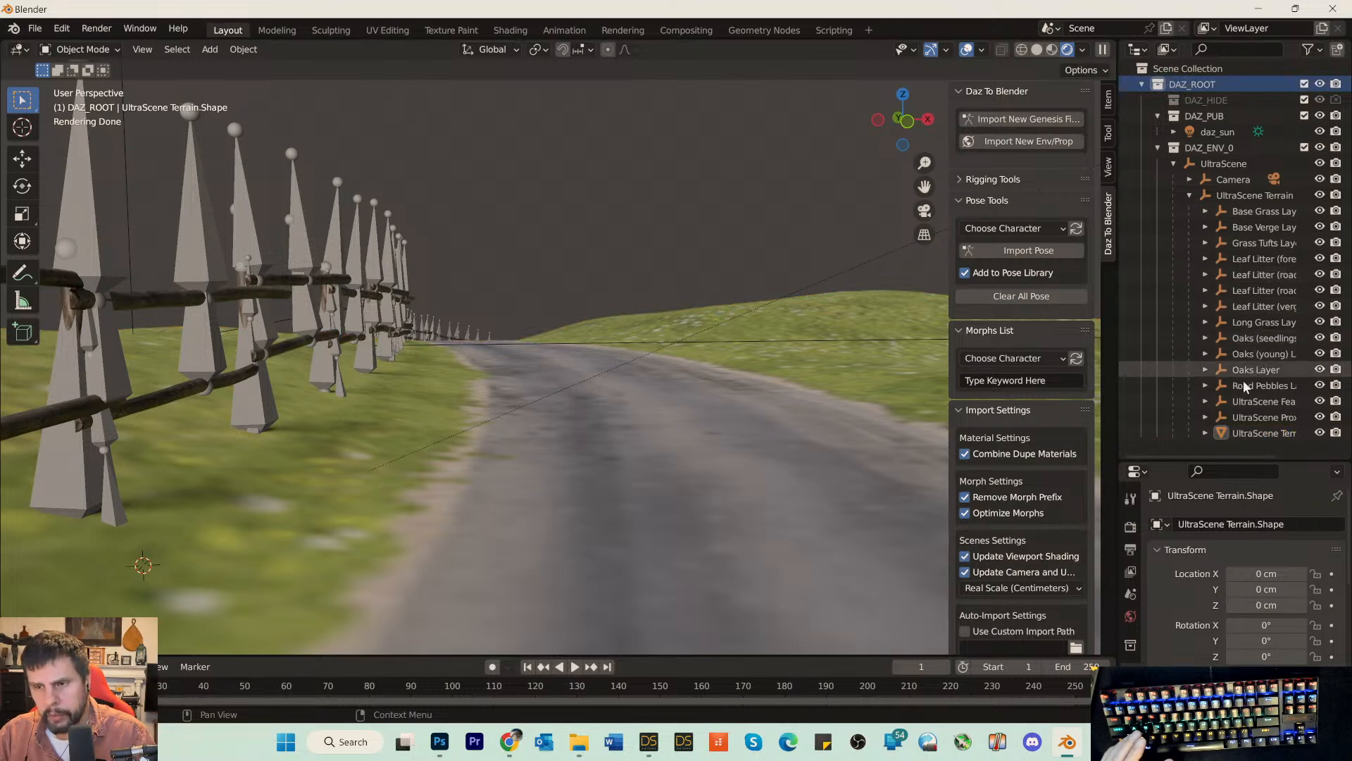
pyautogui.keyDown('shift'); pyautogui.click(1226, 431); pyautogui.keyUp('shift')
pyautogui.press('Delete')
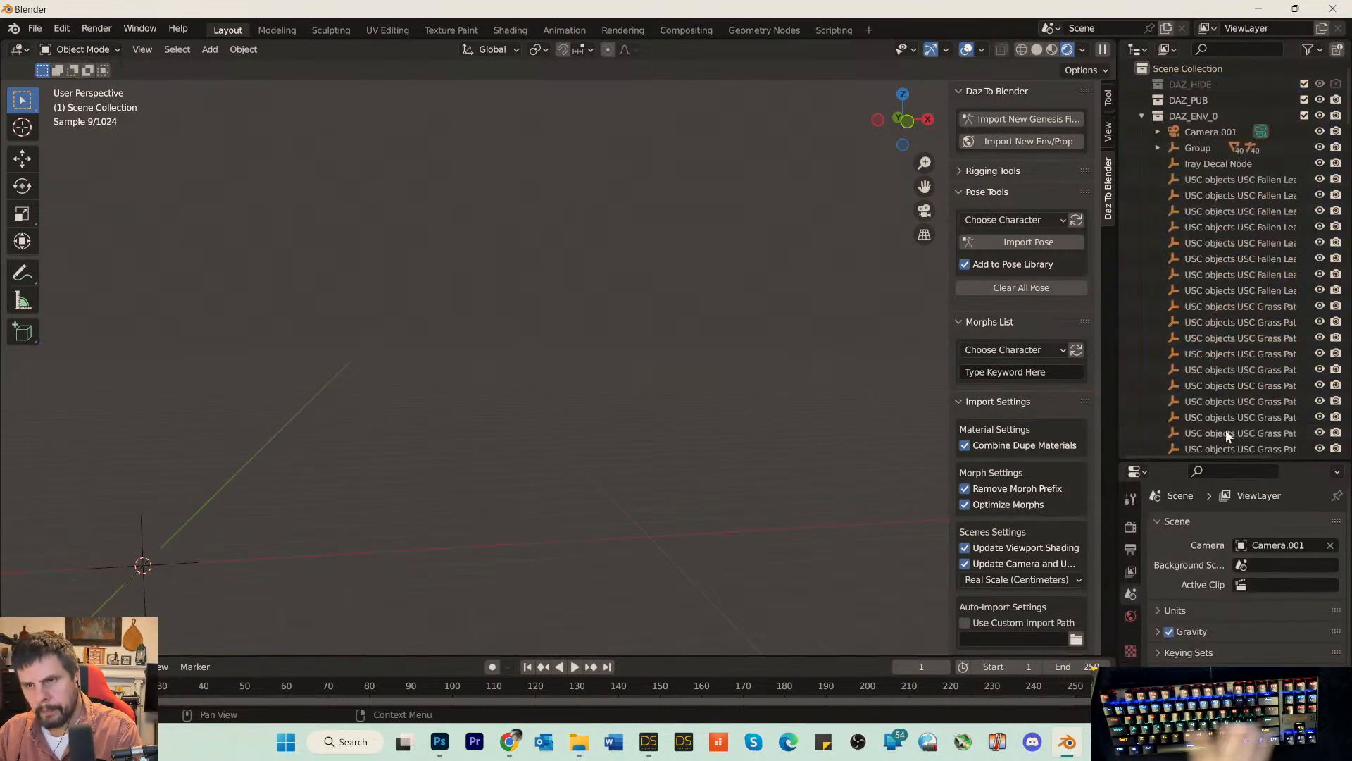
# Step: Delete the USC_Tree_19_Proxy object at the end of the remaining DAZ_ENV_0 collection
pyautogui.click(1181, 86)
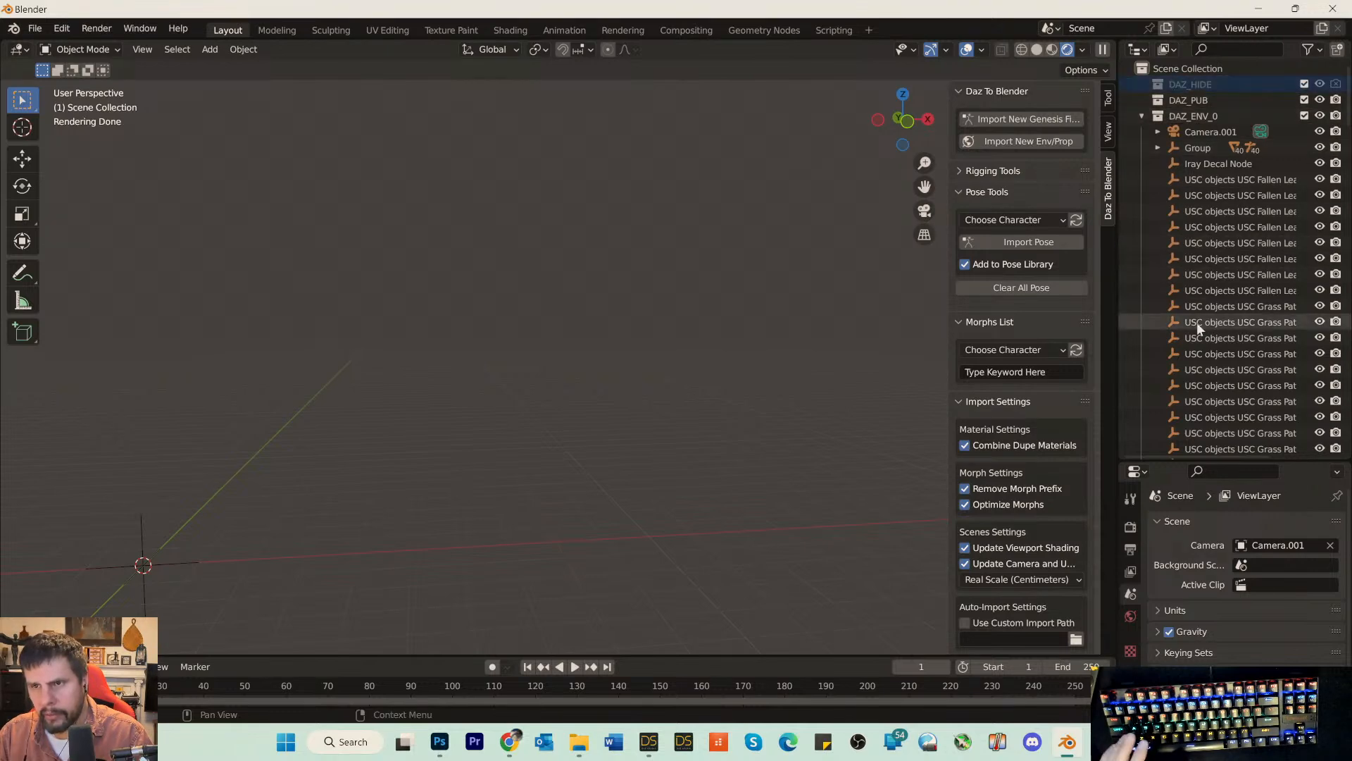
pyautogui.scroll(-15, 1198, 322)
pyautogui.scroll(-10, 1192, 429)
pyautogui.scroll(-10, 1194, 433)
pyautogui.scroll(-10, 1191, 434)
pyautogui.scroll(-10, 1239, 407)
pyautogui.scroll(-10, 1234, 406)
pyautogui.scroll(-4, 1227, 417)
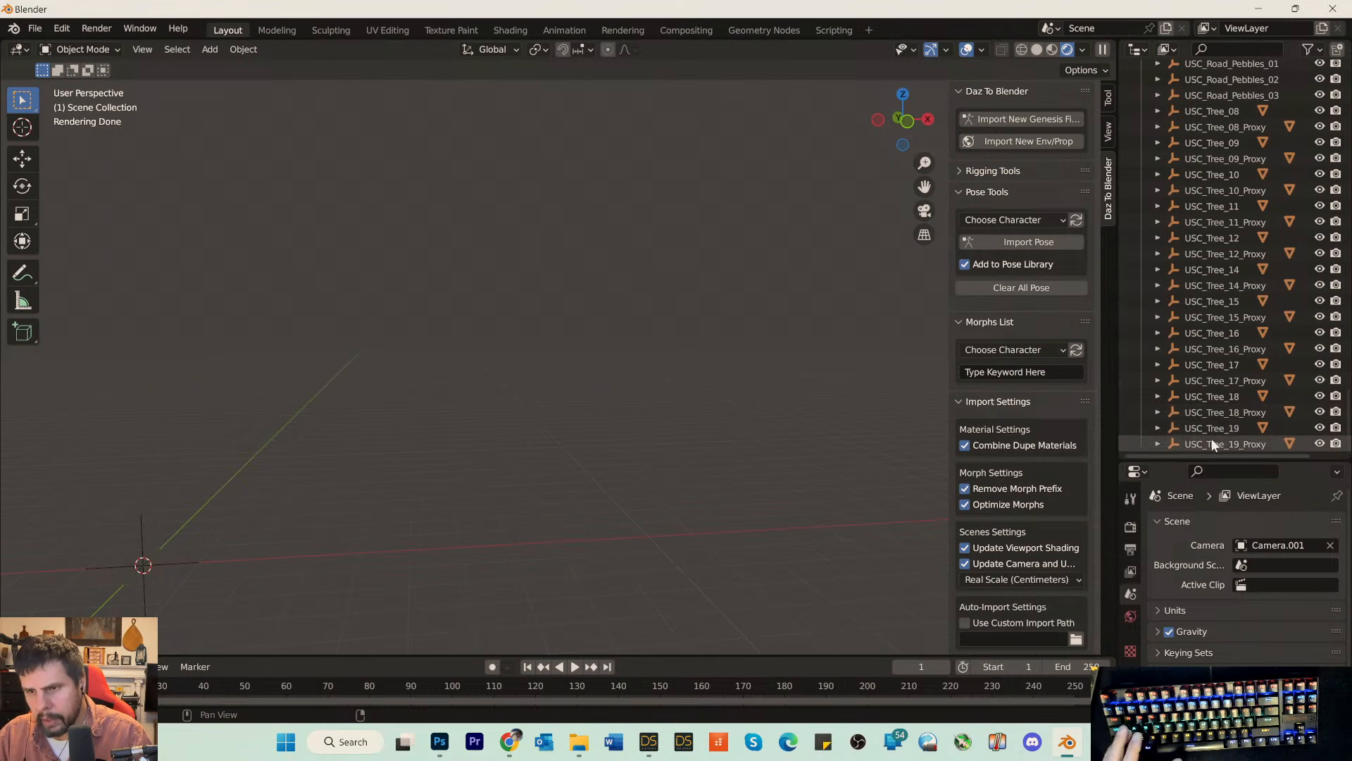
pyautogui.click(1213, 440)
pyautogui.press('Delete')
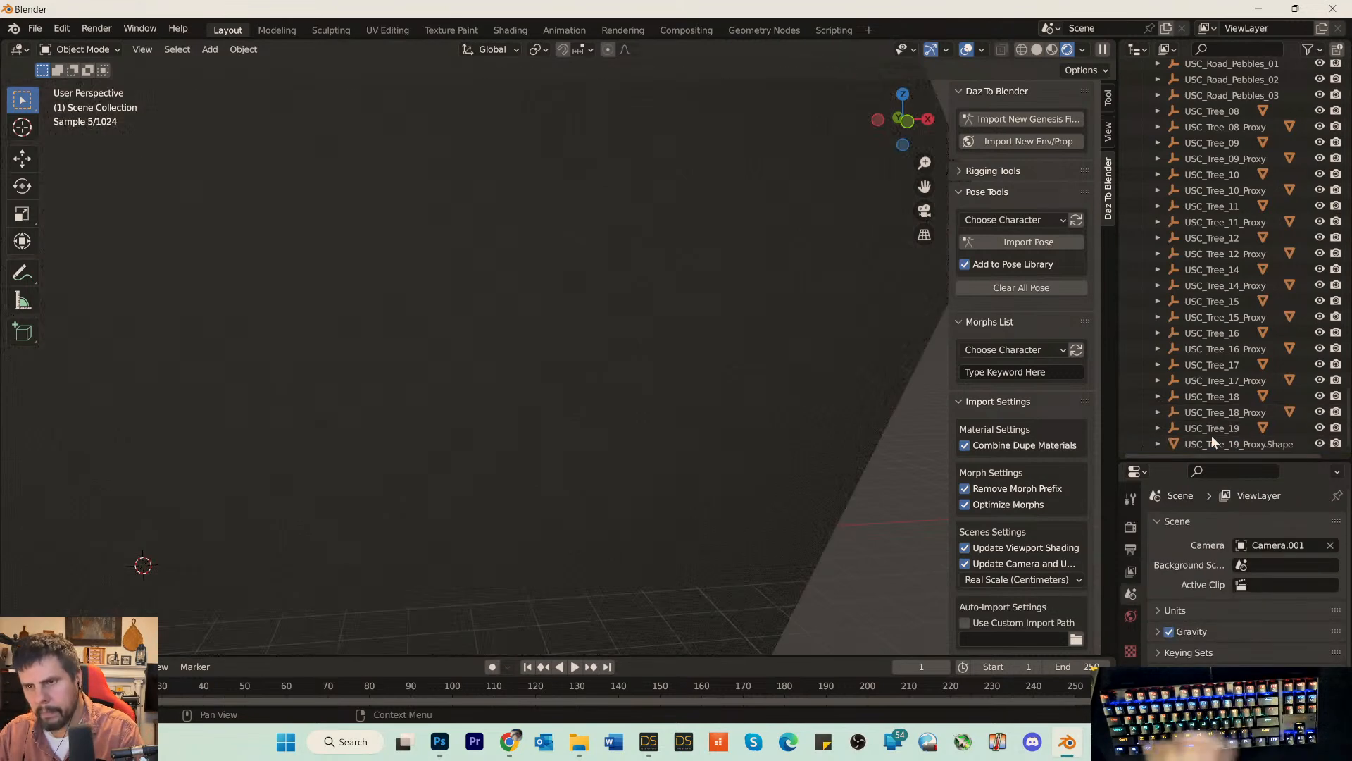
# Step: Delete the remaining outliner entries from the DAZ_HIDE collection through USC_Tree_19_Proxy.Shape
pyautogui.click(1196, 442)
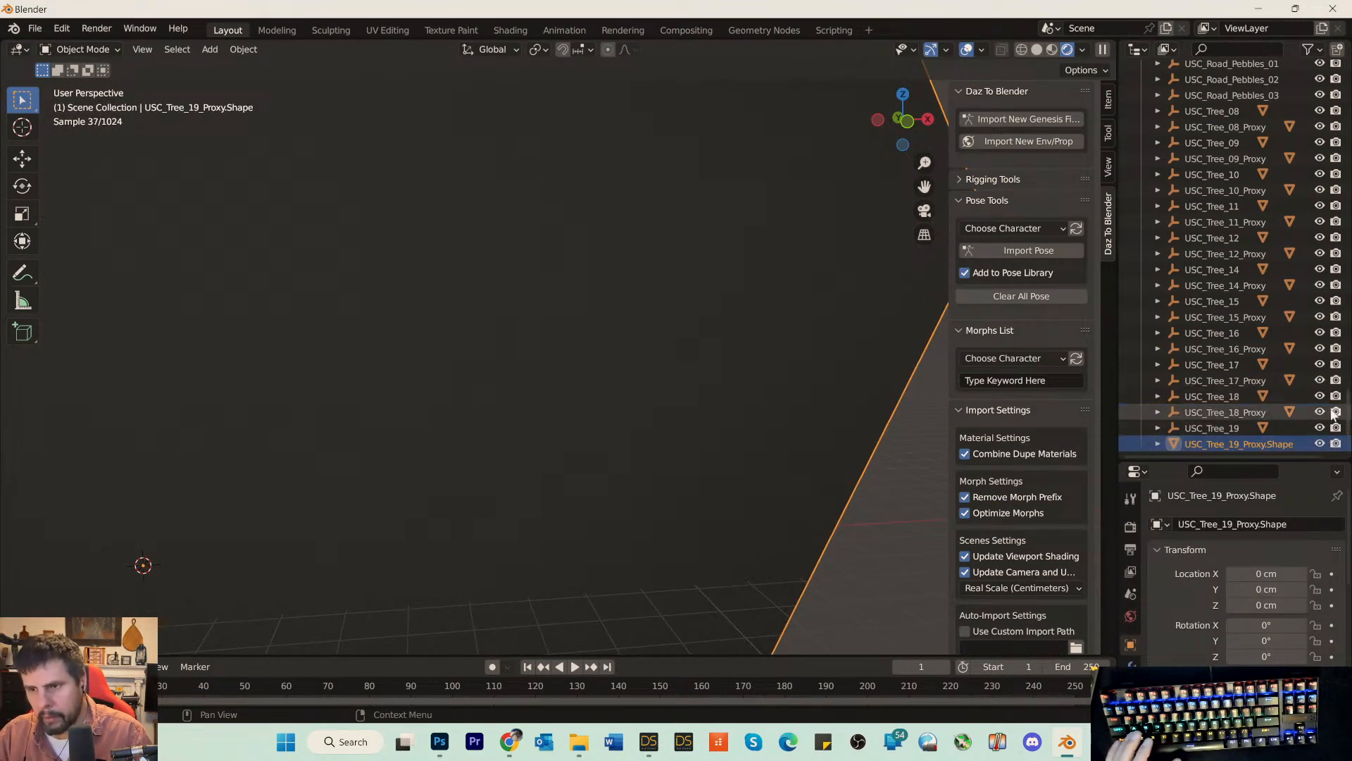
pyautogui.scroll(15, 1334, 415)
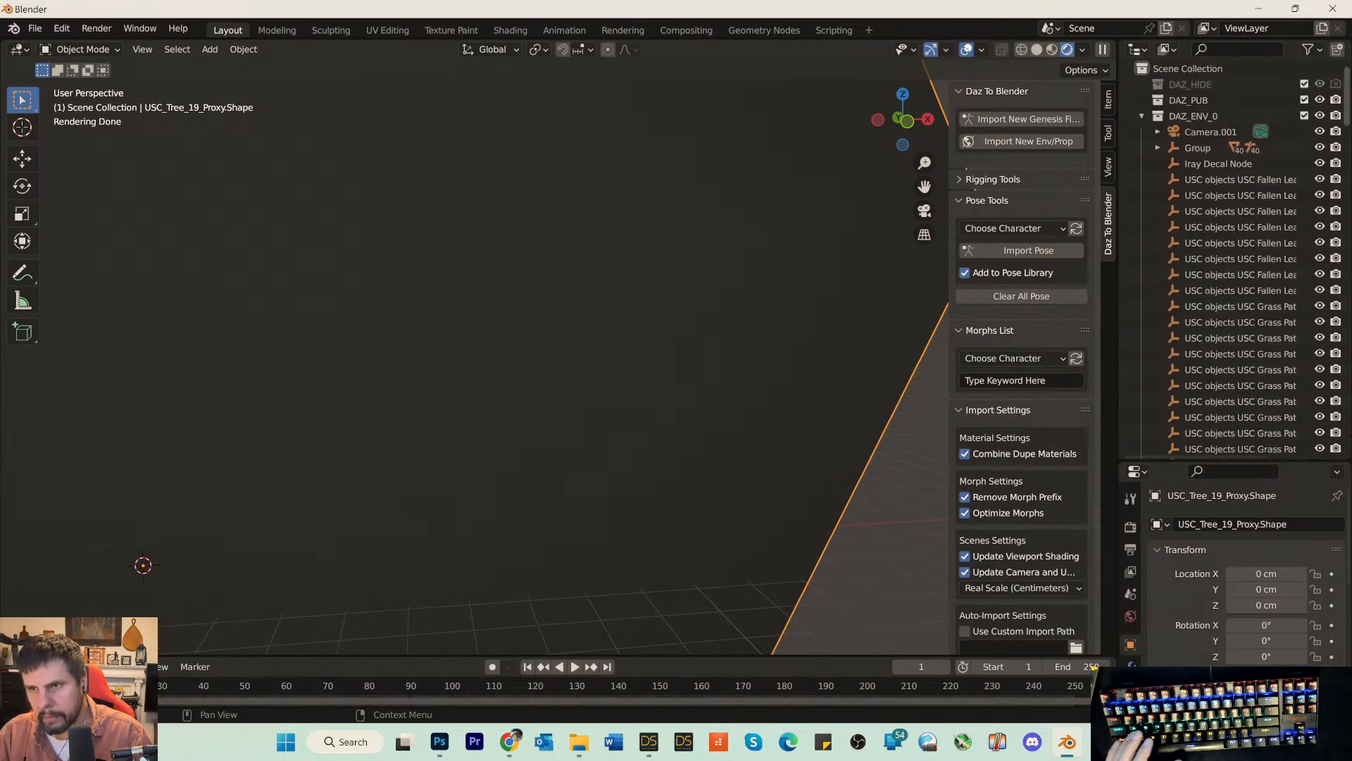
pyautogui.press('a')
pyautogui.press('Delete')
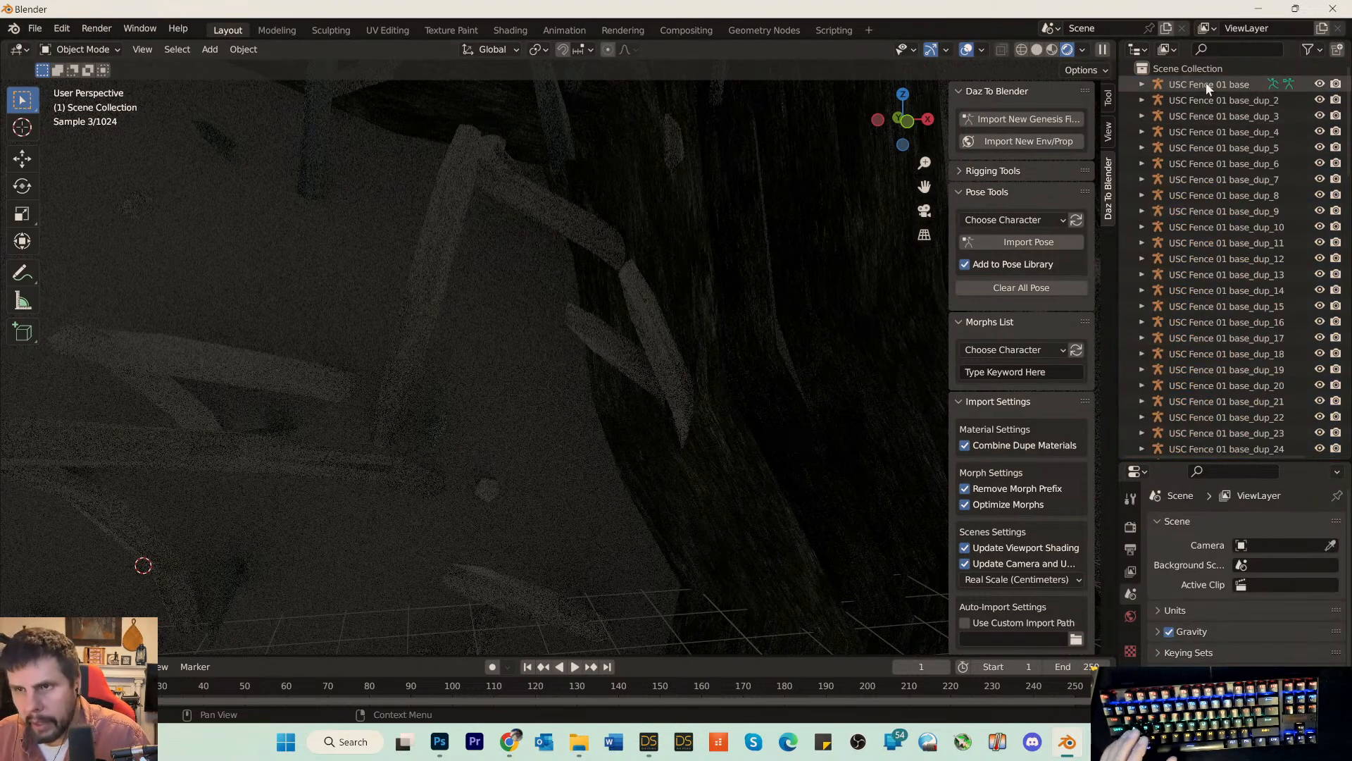
# Step: Delete the leftover fence, grass, pebble and tree objects from USC Fence 01 base through USC_Tree_19.Shape
pyautogui.click(1200, 86)
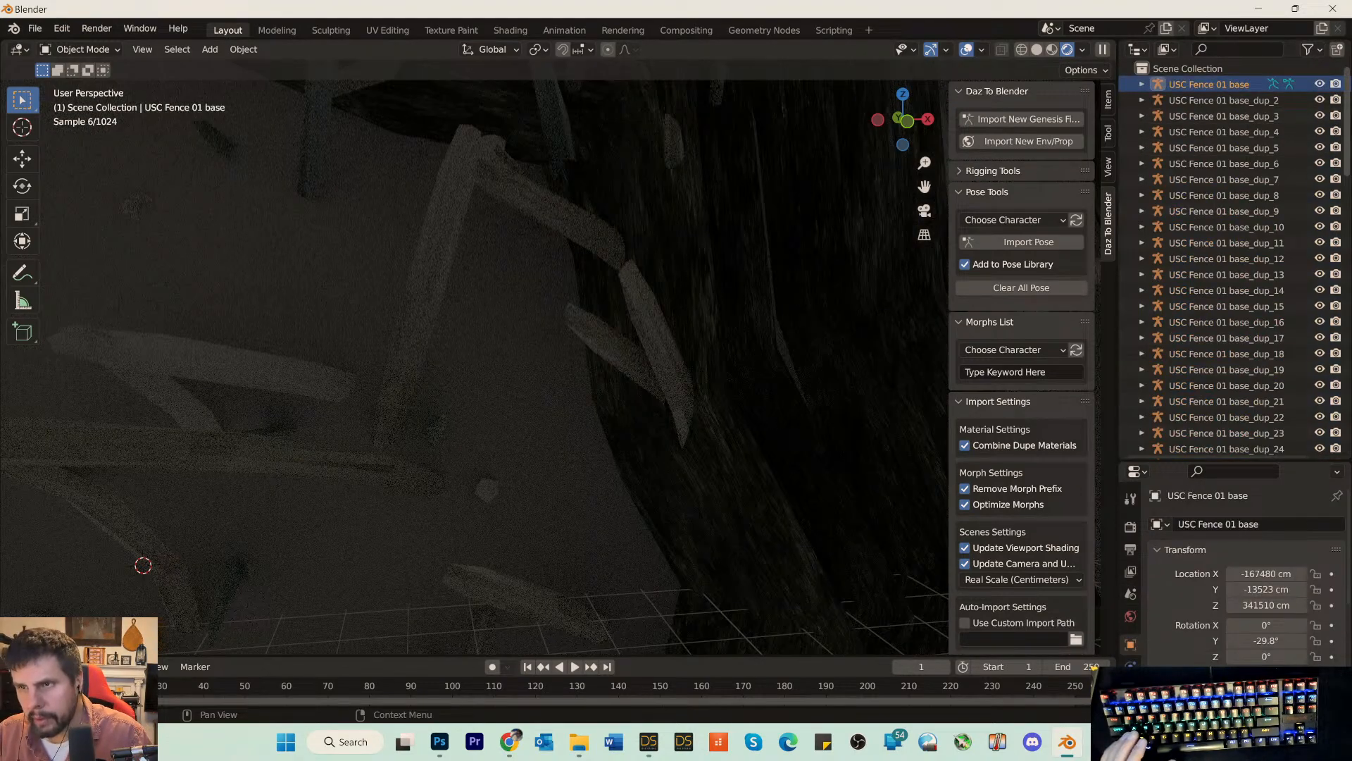
pyautogui.scroll(-20, 1233, 268)
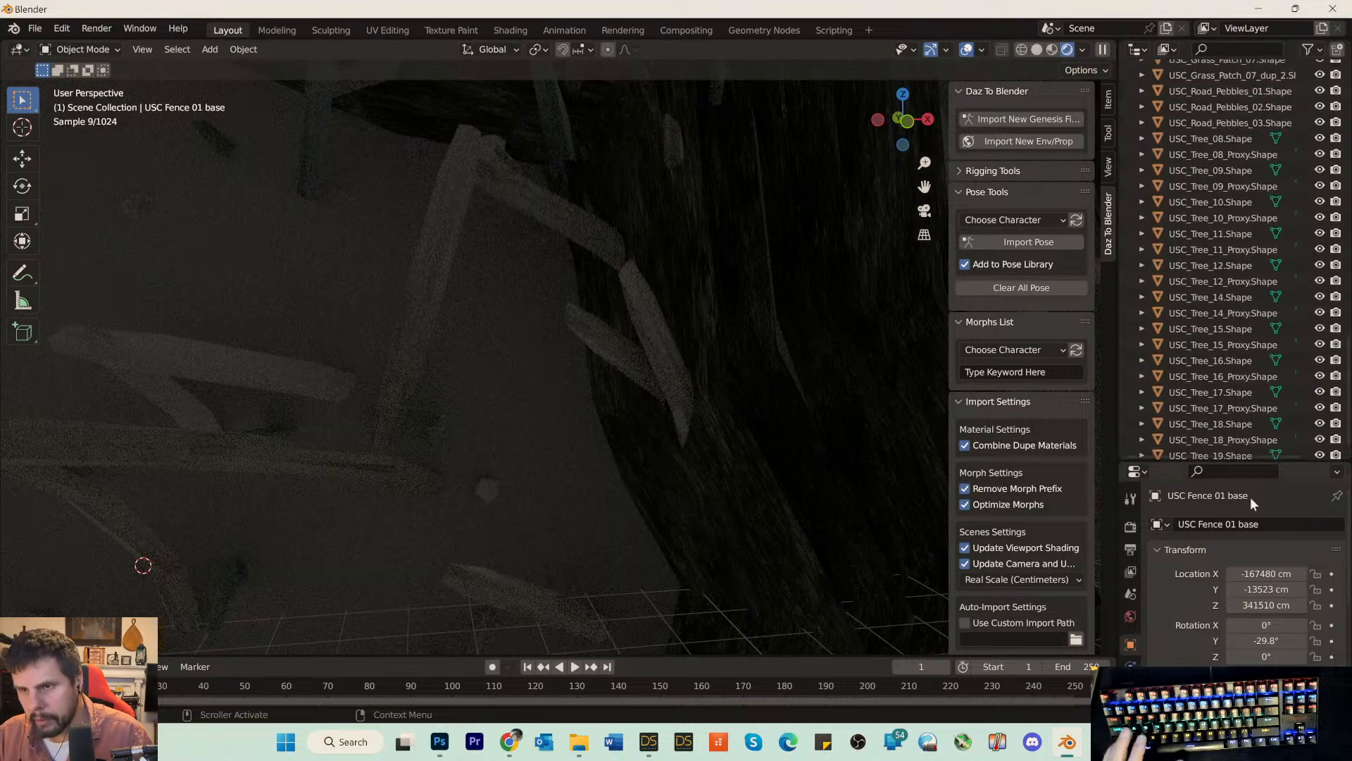
pyautogui.moveTo(1347, 424); pyautogui.dragTo(1348, 474)
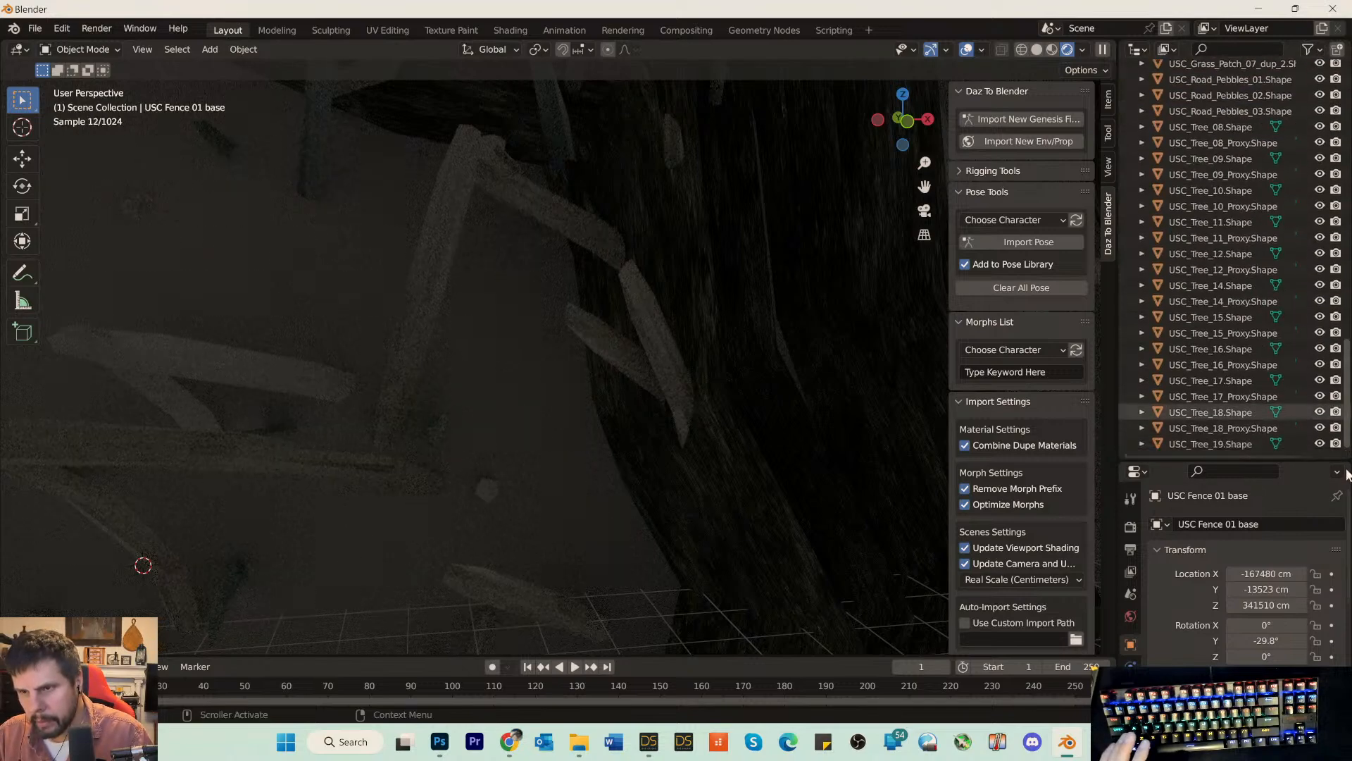
pyautogui.keyDown('shift'); pyautogui.click(1205, 444); pyautogui.keyUp('shift')
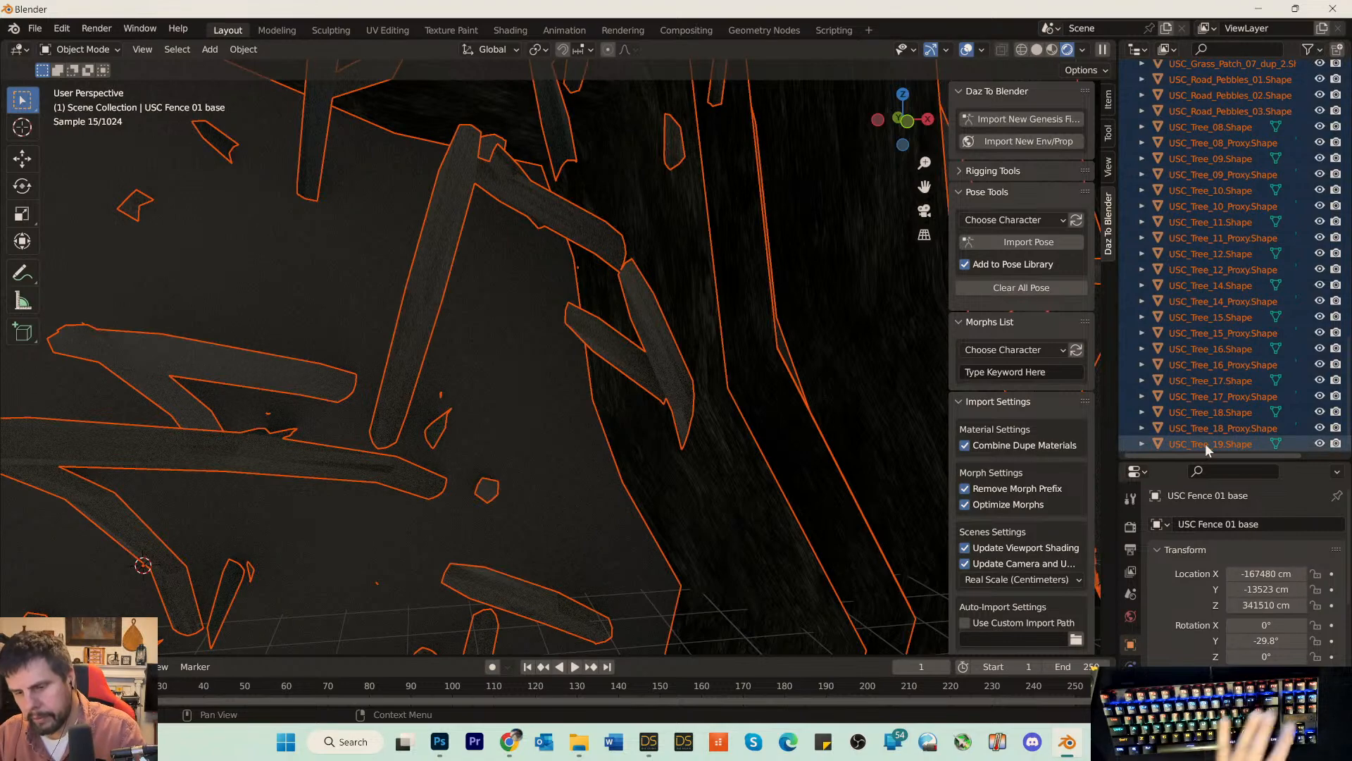
pyautogui.press('Delete')
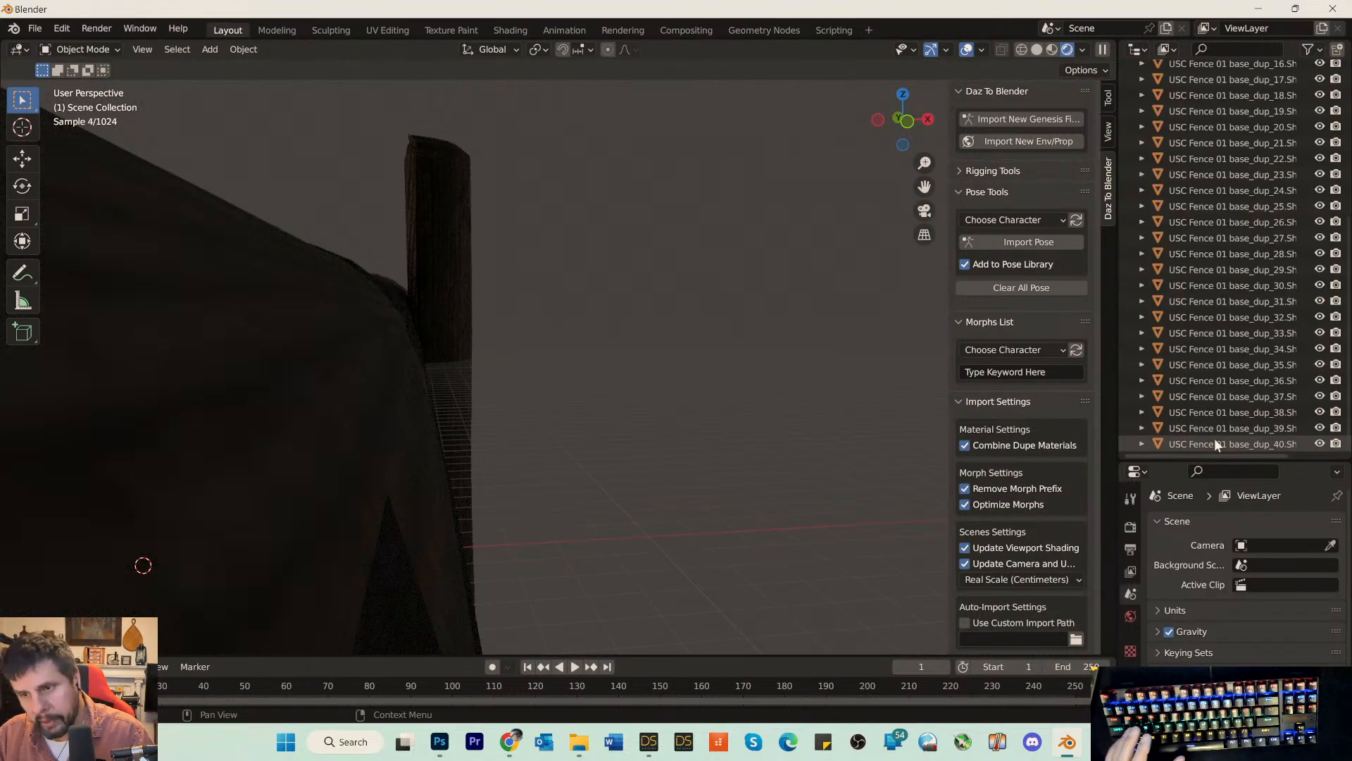
# Step: Delete the fence meshes from USC Fence 01 base.Shape through base_dup_40.Shape to empty the Scene Collection
pyautogui.click(1215, 441)
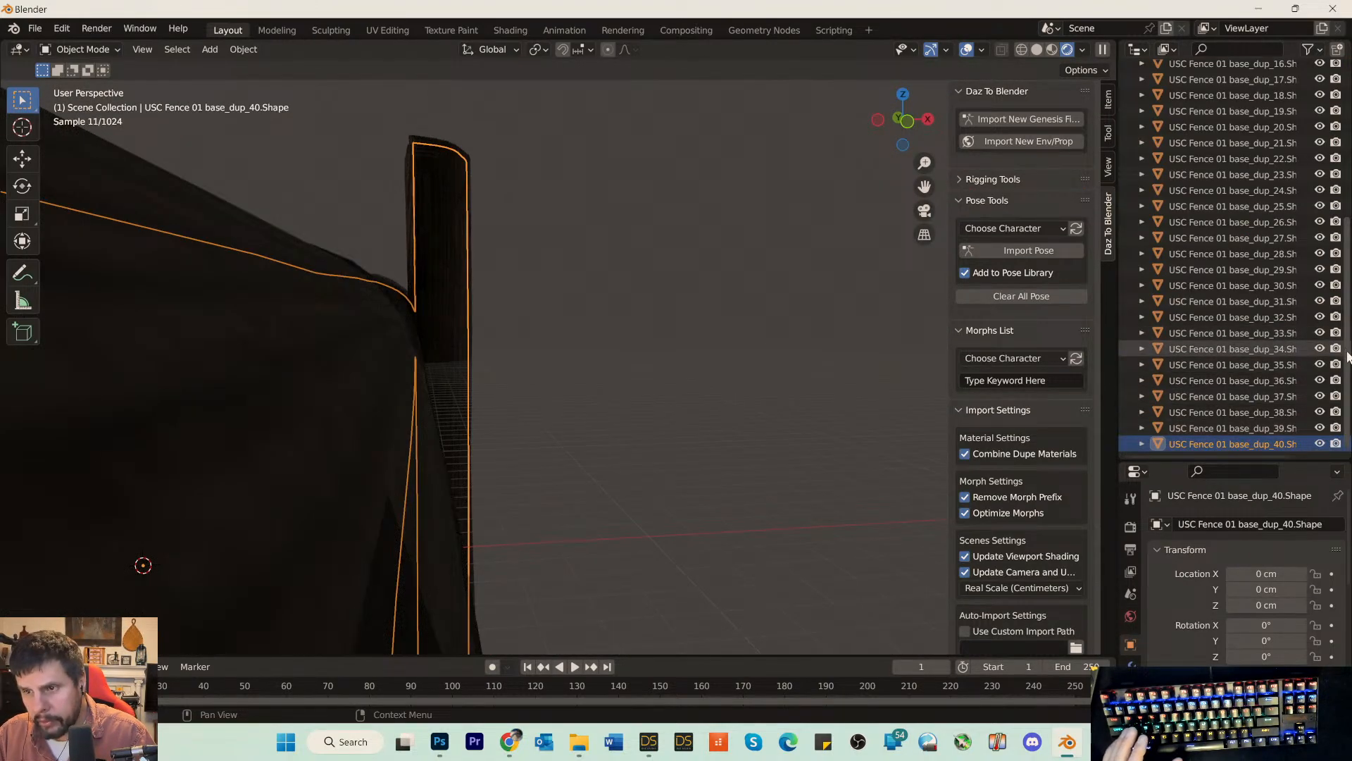
pyautogui.scroll(8, 1339, 338)
pyautogui.keyDown('shift'); pyautogui.click(1207, 83); pyautogui.keyUp('shift')
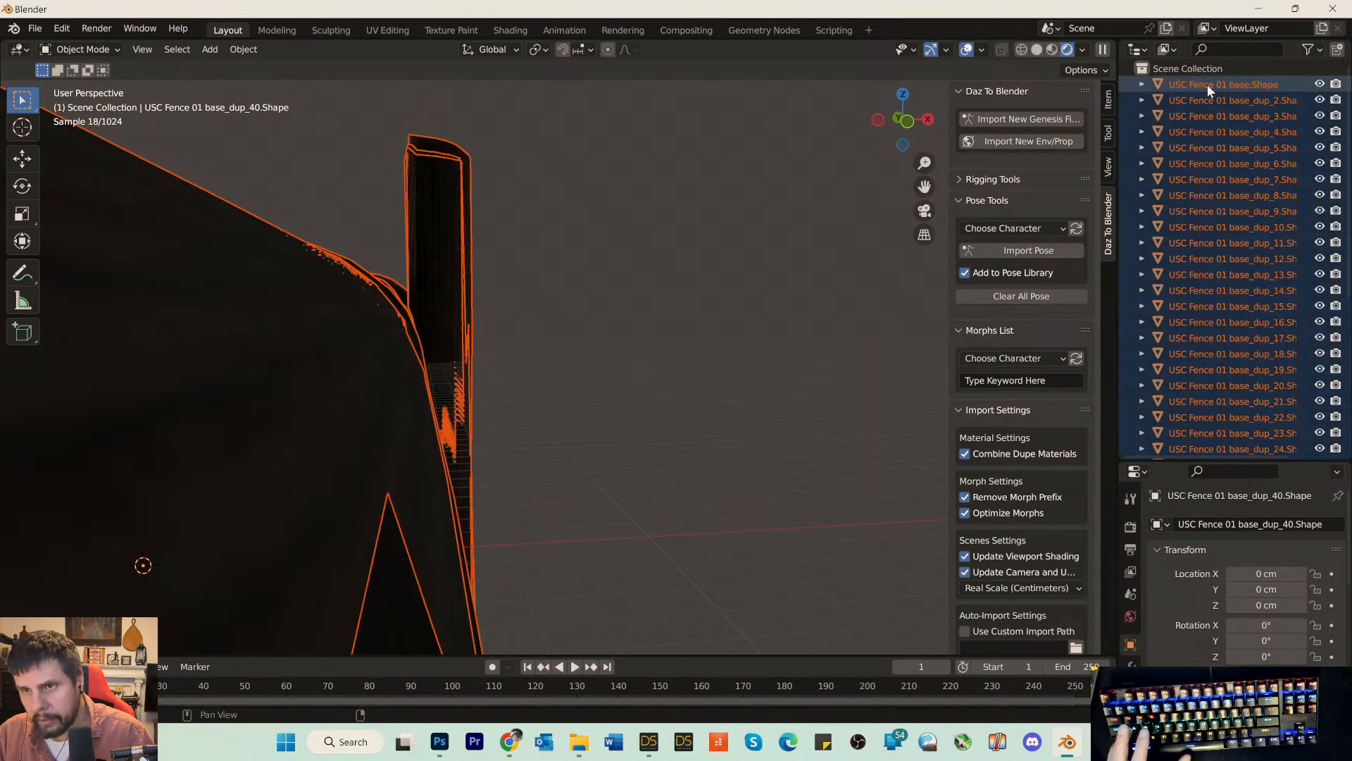
pyautogui.press('Delete')
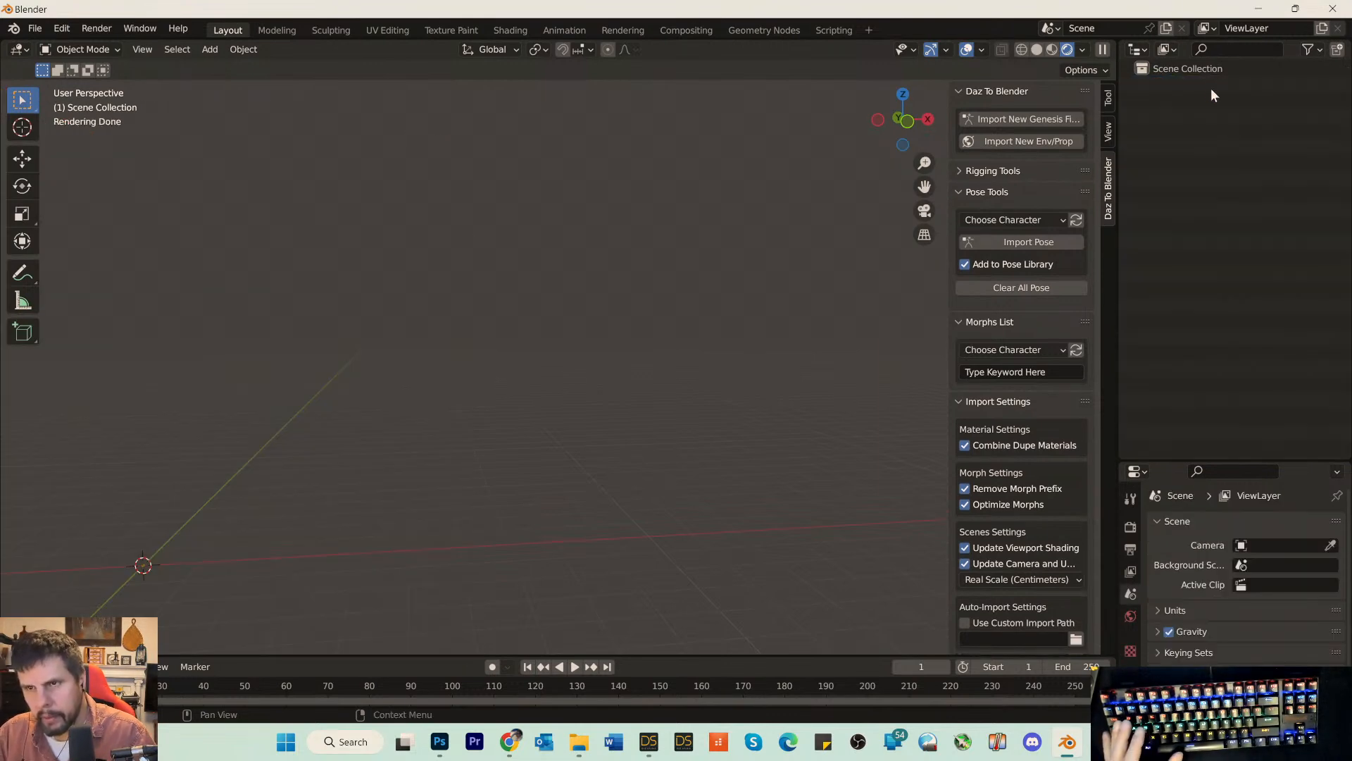
pyautogui.click(1173, 68)
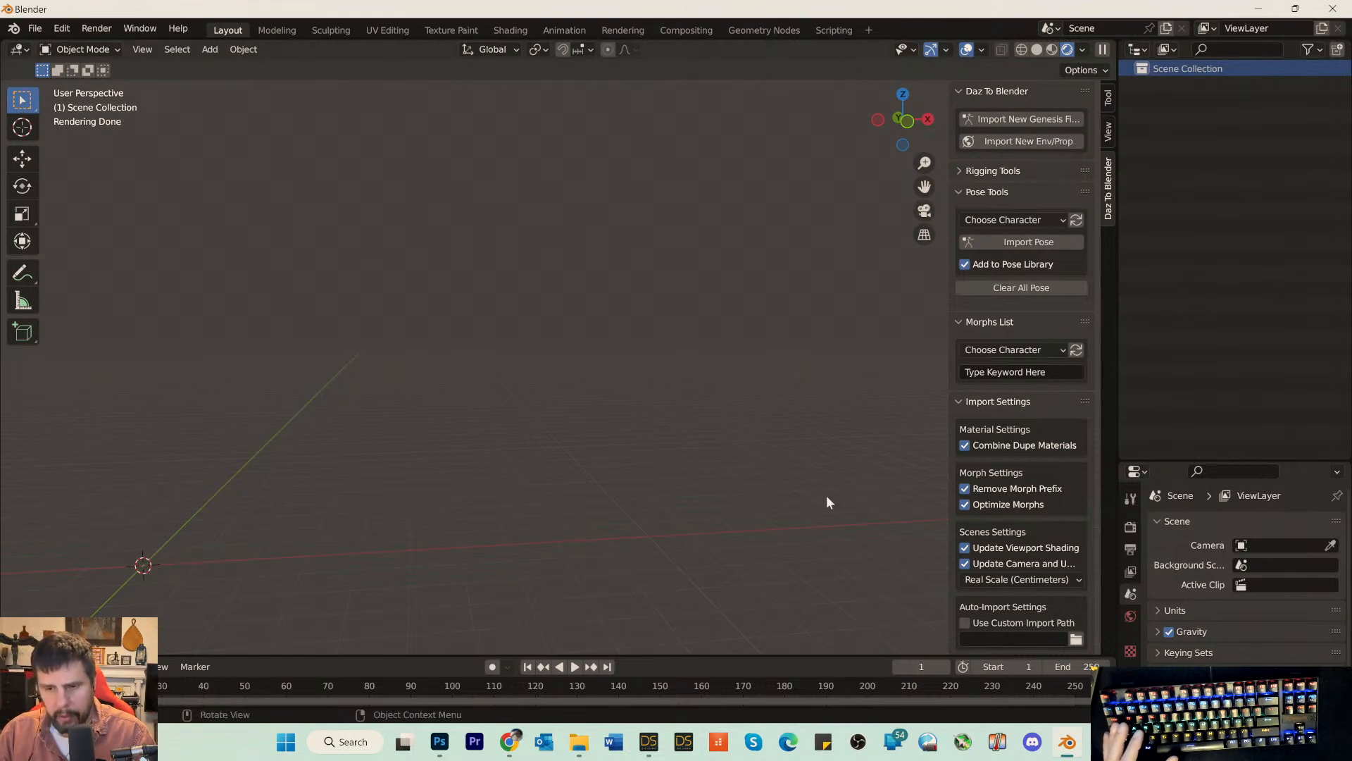
# Step: Switch to DAZ Studio, enlarge the Scene hierarchy and review UltraScene Terrain's fence figures and ecology layers
pyautogui.click(649, 742)
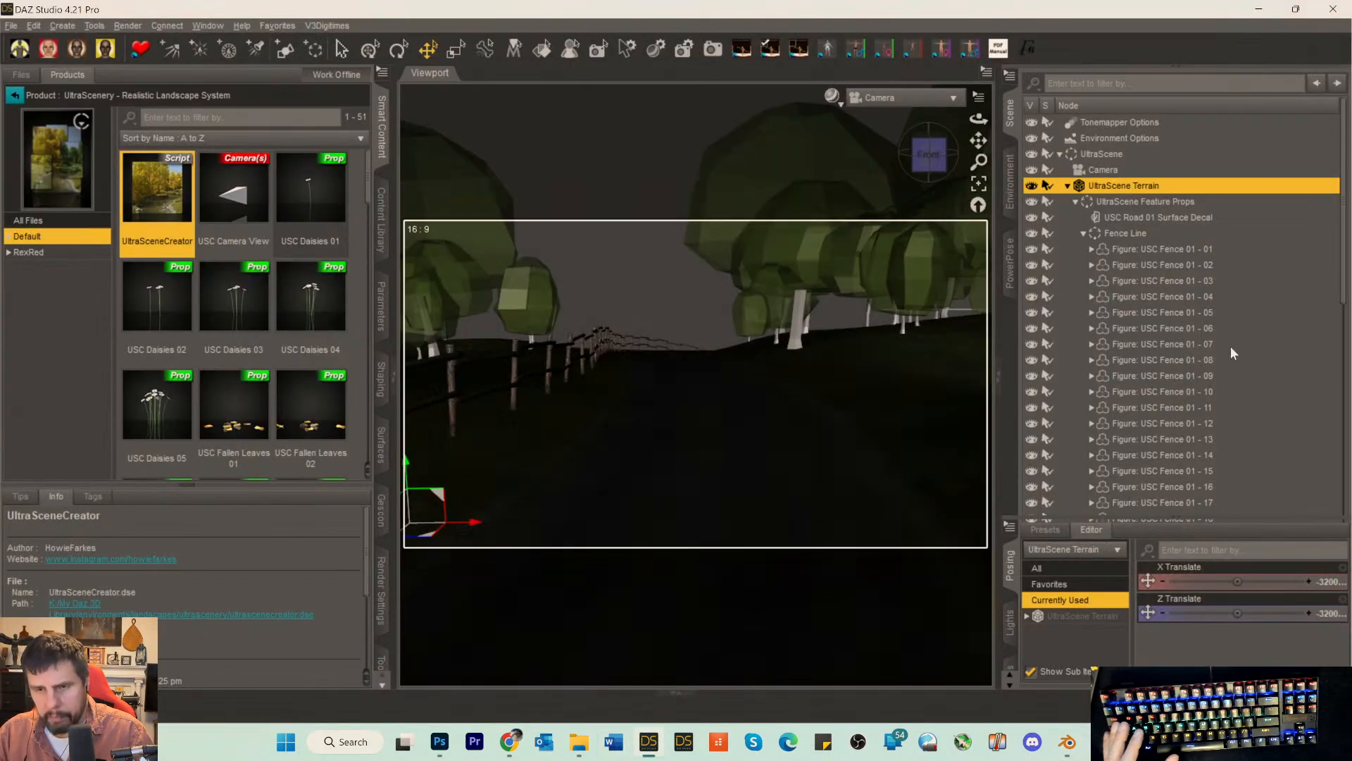
pyautogui.scroll(-10, 1232, 353)
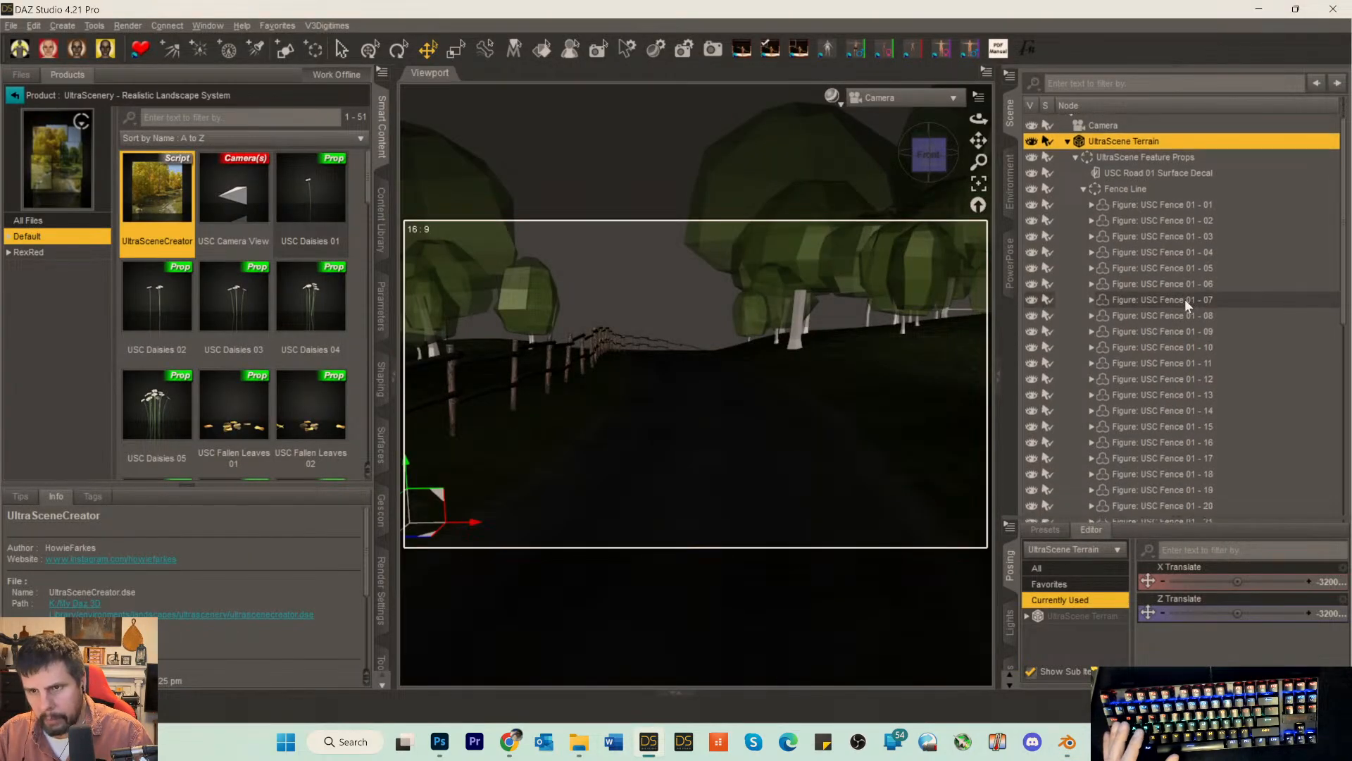
pyautogui.scroll(-2, 1182, 367)
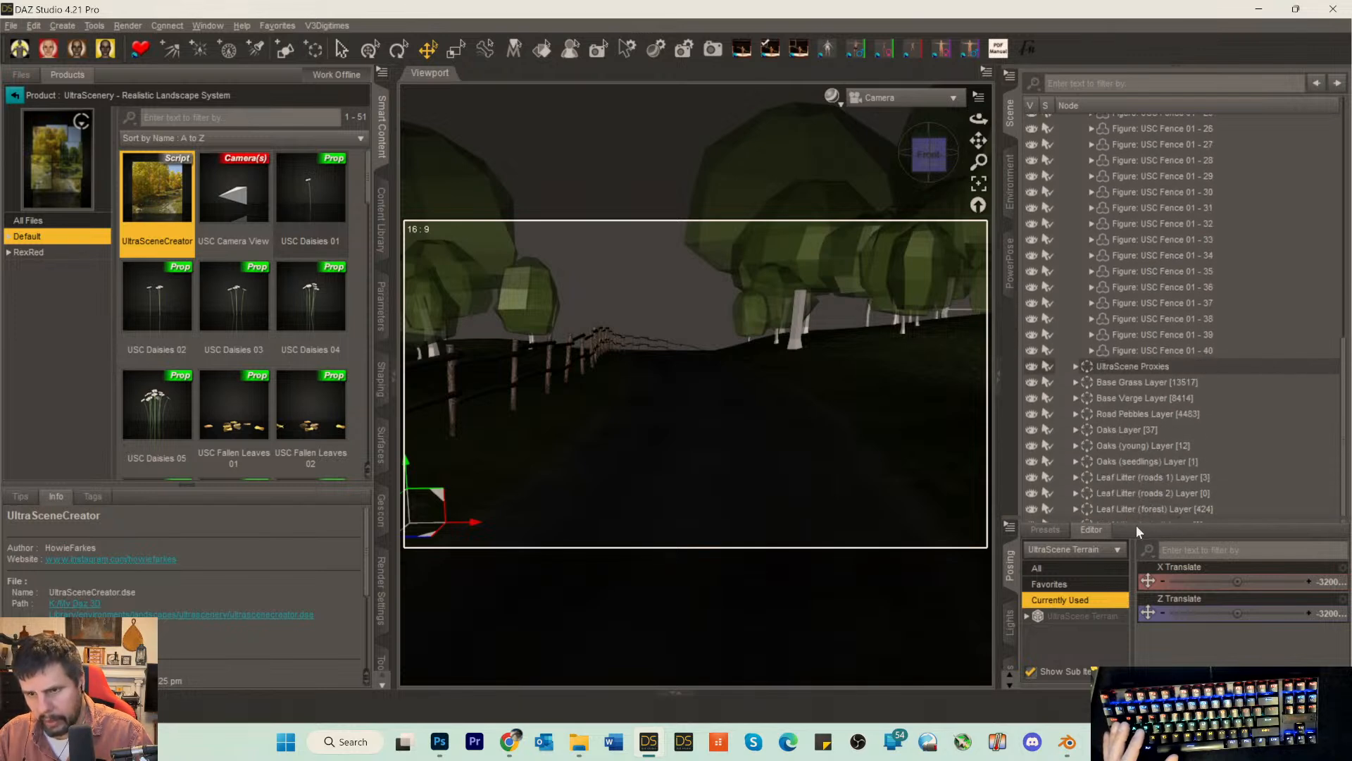
pyautogui.click(1183, 520)
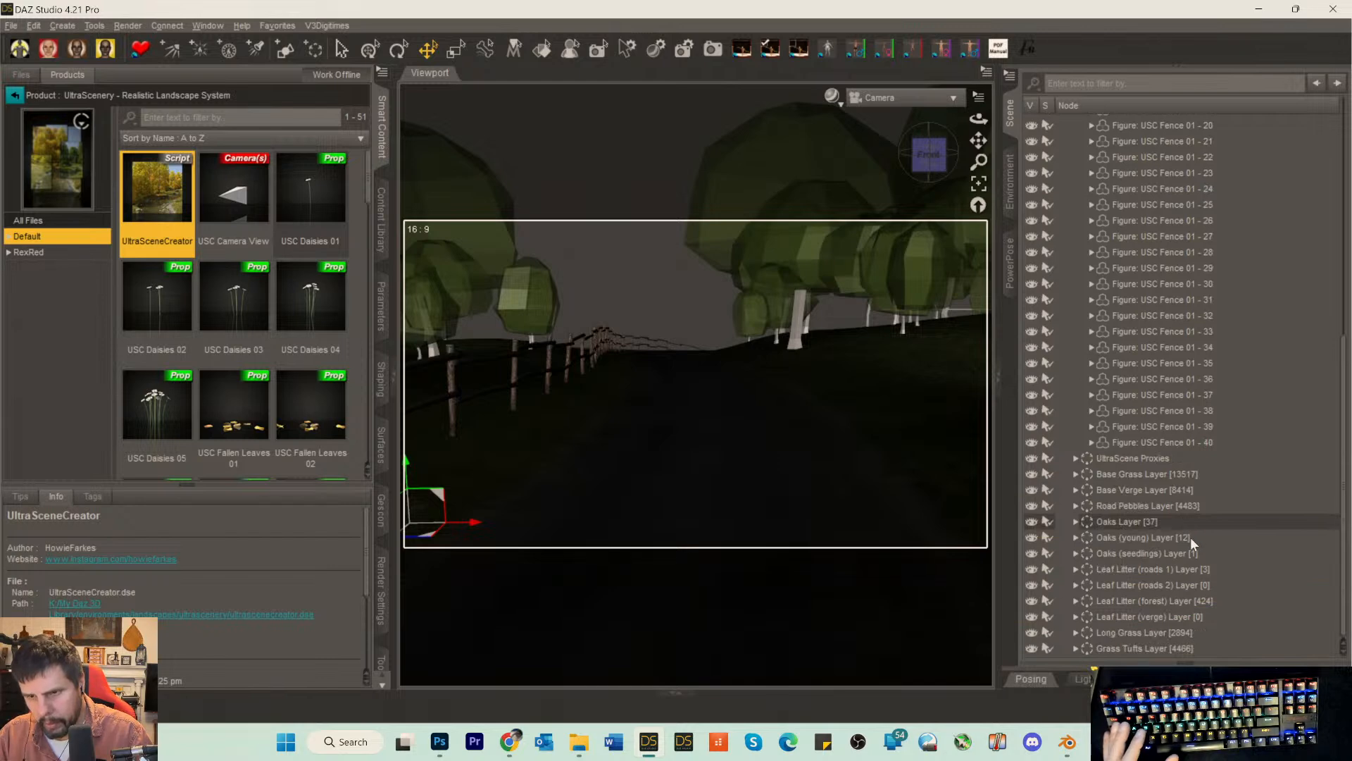
pyautogui.scroll(10, 1191, 536)
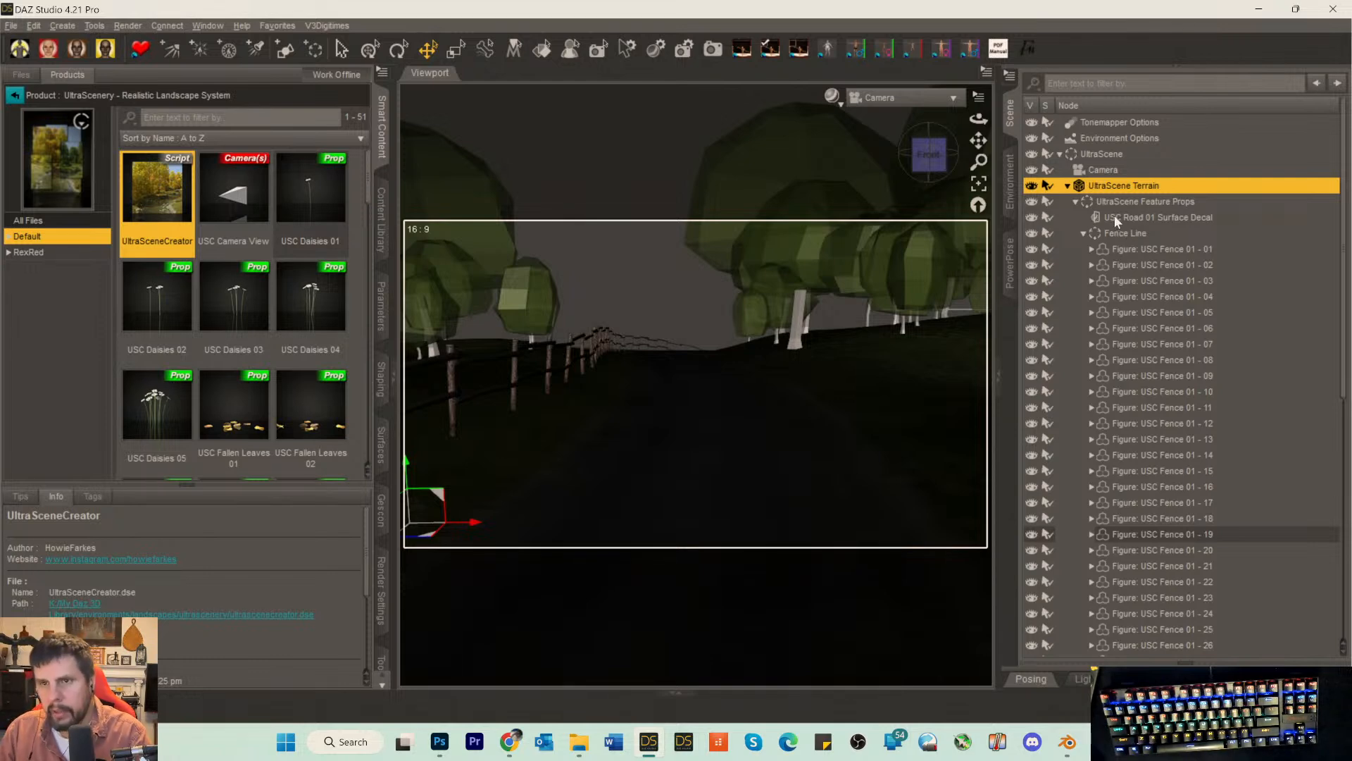
# Step: Move the Camera out of the UltraScene group and unparent it so it sits at the scene's root level
pyautogui.click(1090, 174)
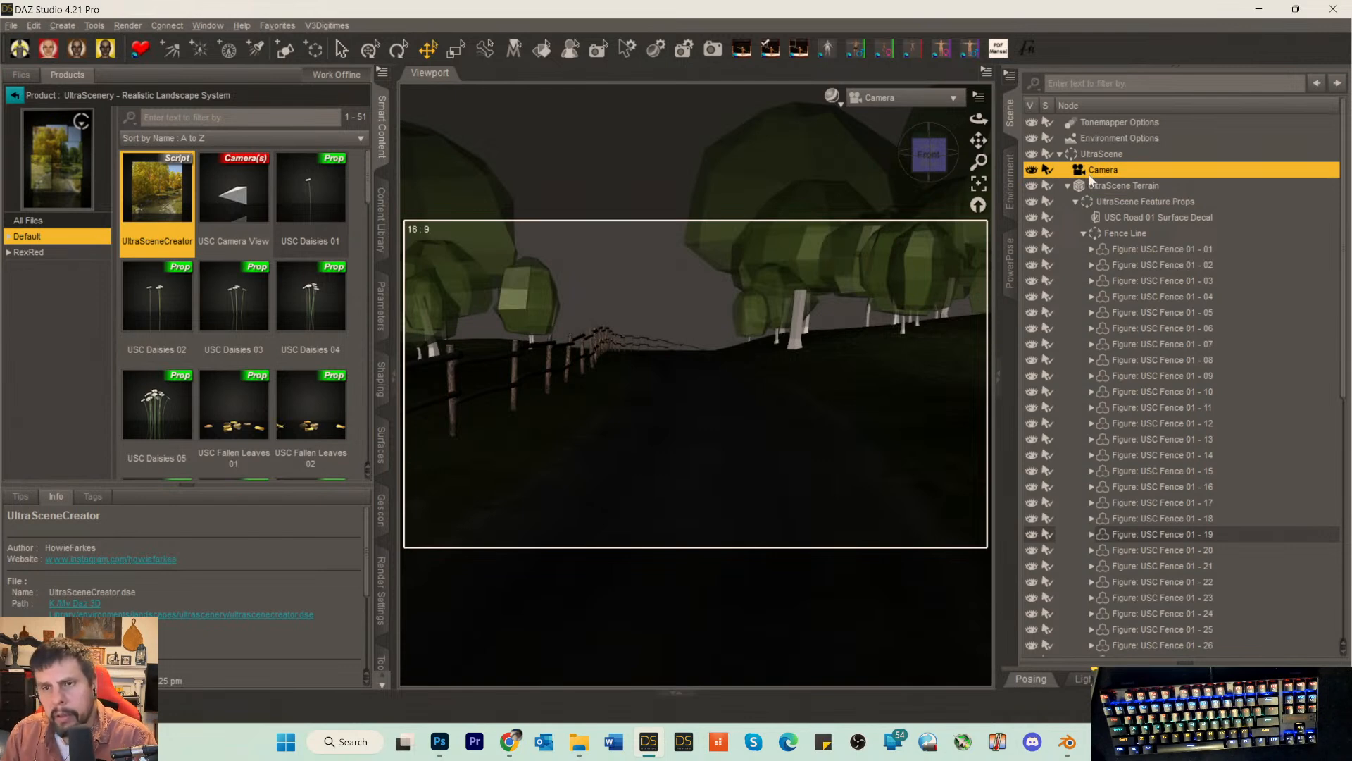
pyautogui.moveTo(1079, 174); pyautogui.dragTo(1100, 141)
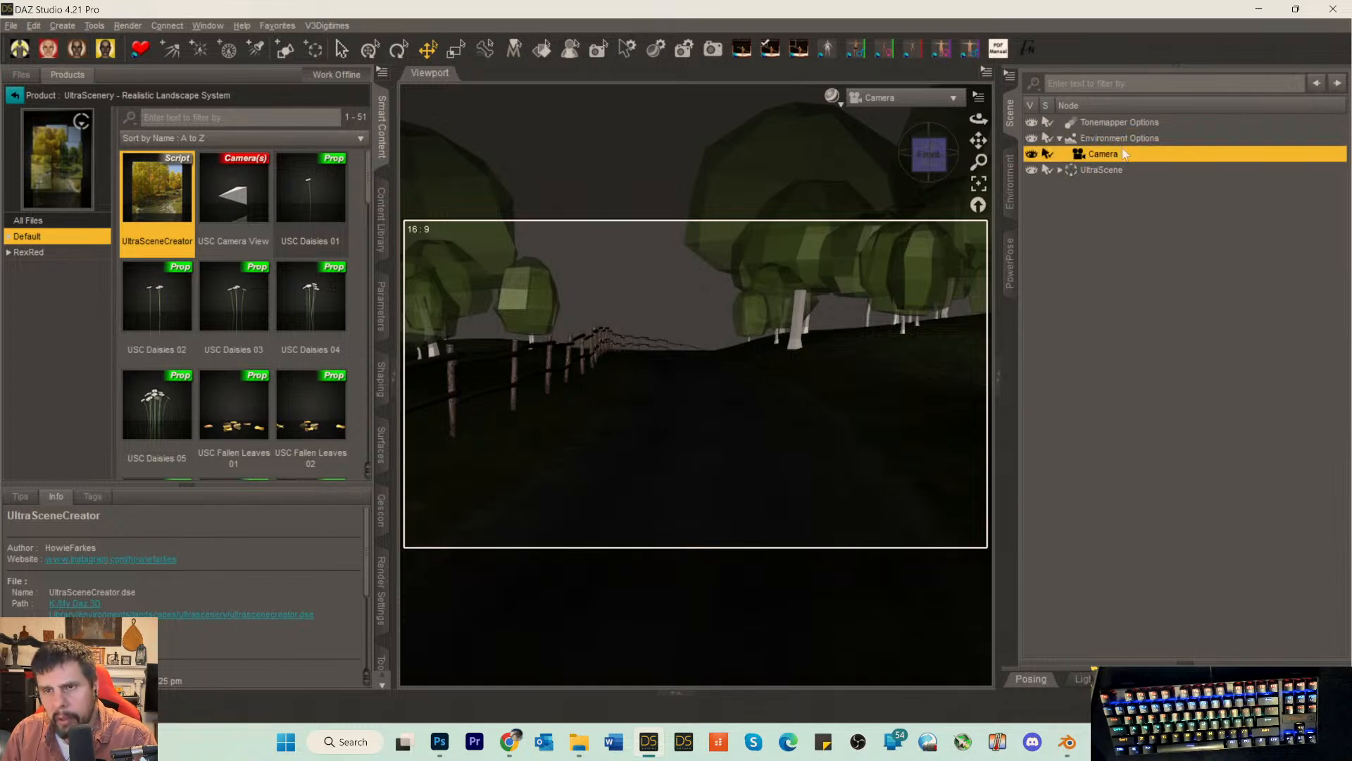
pyautogui.rightClick(1080, 155)
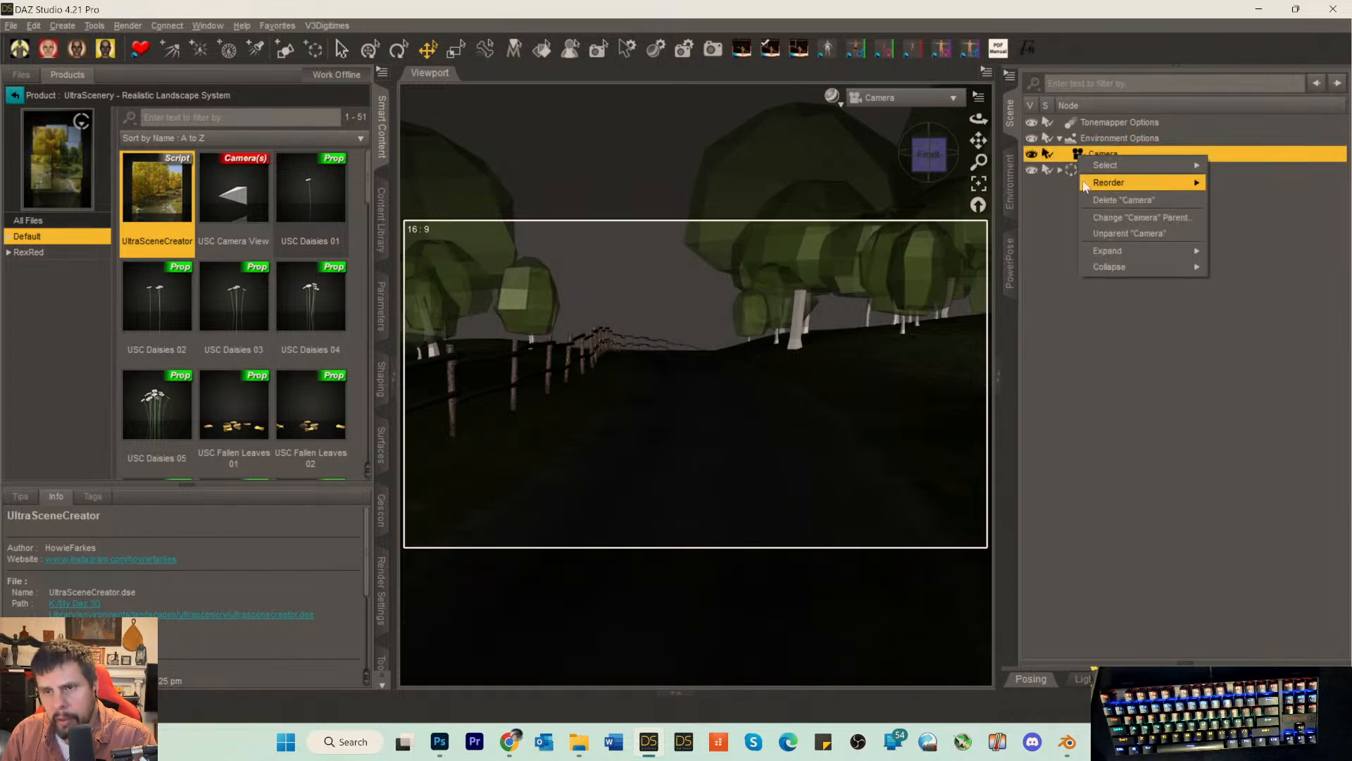
pyautogui.click(1093, 232)
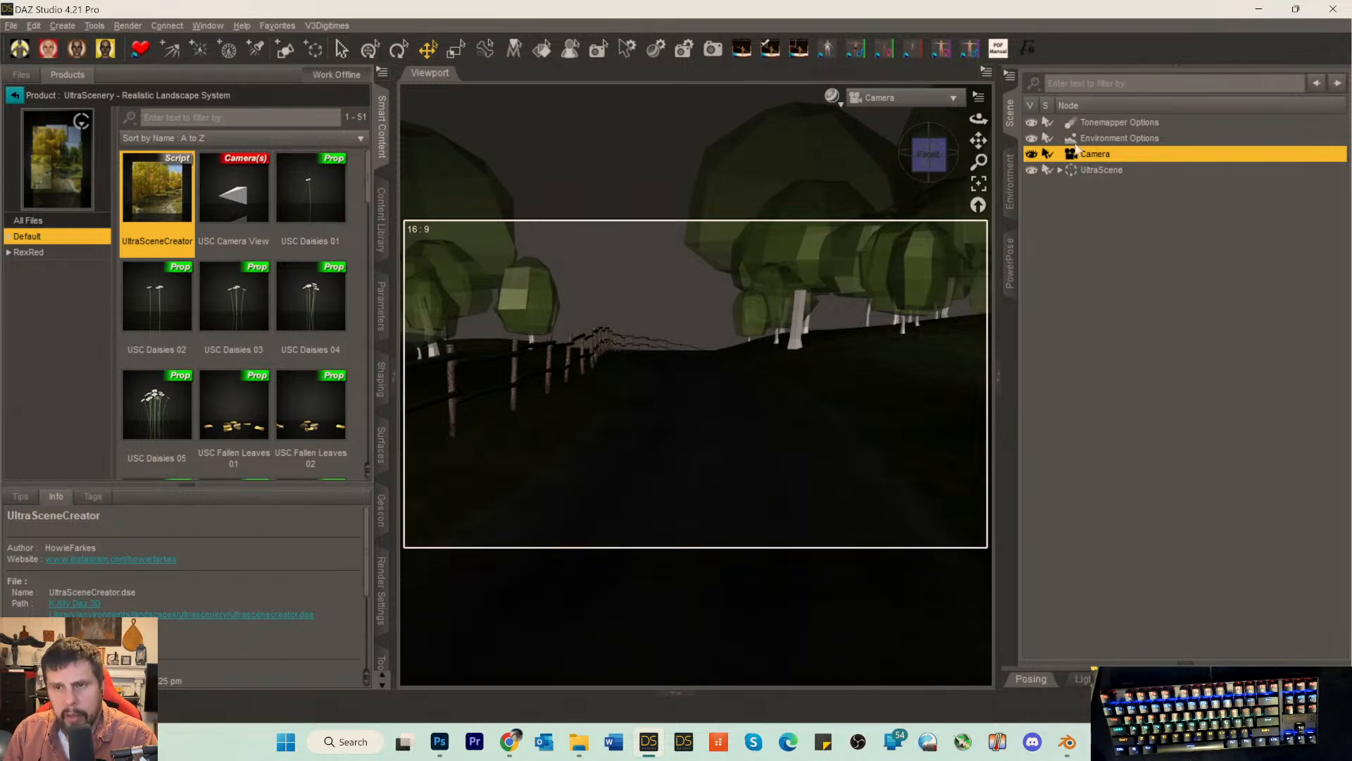
# Step: Export the first Fence Line figure, USC Fence 01 - 01, through the Daz To Blender Bridge with Export Material CSV disabled
pyautogui.click(1063, 171)
pyautogui.click(1061, 170)
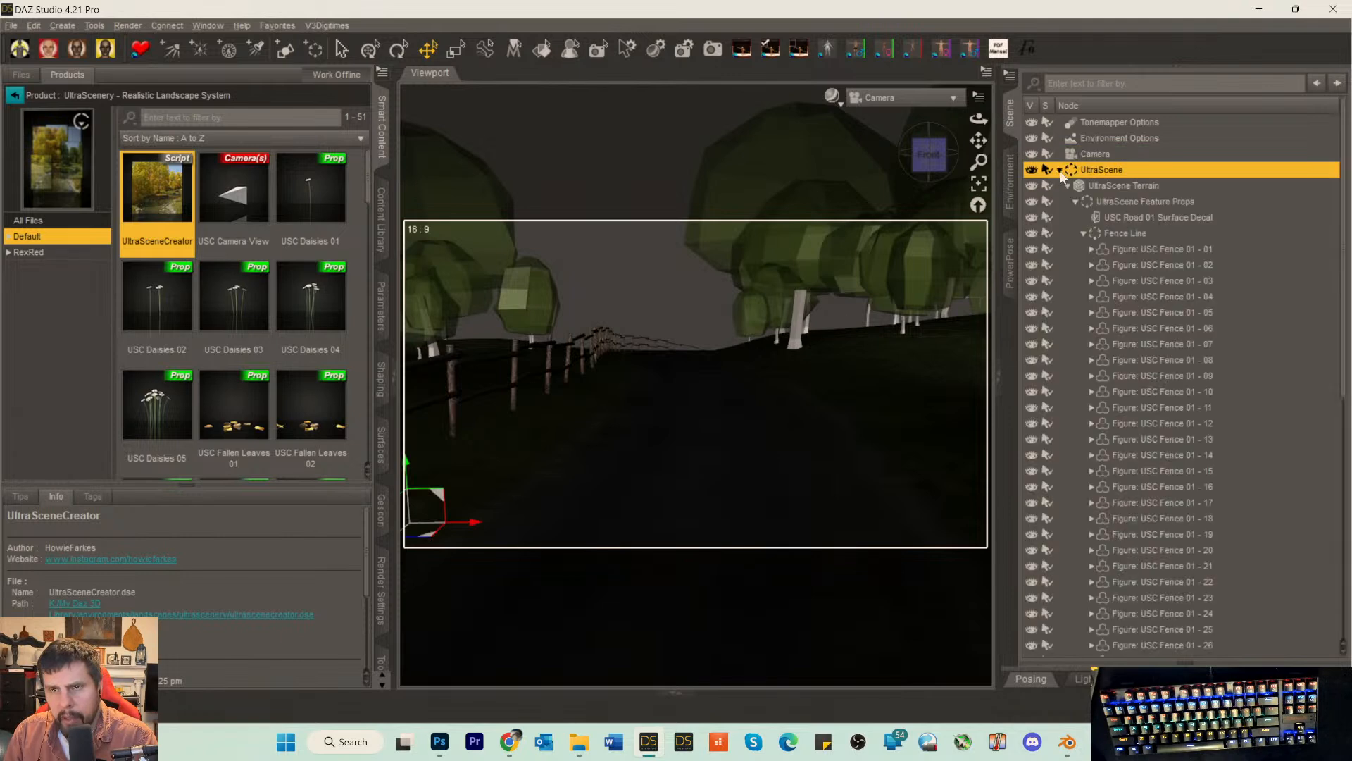
pyautogui.click(1120, 233)
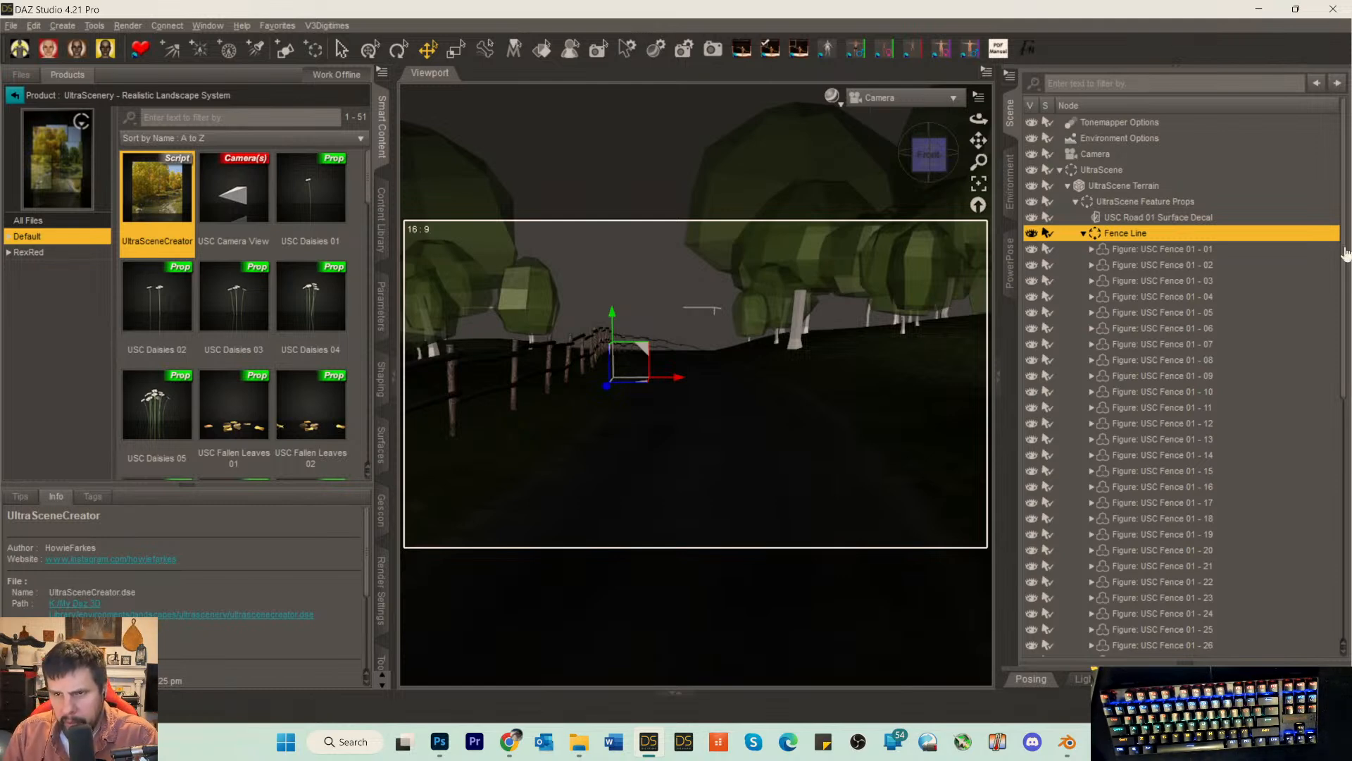
pyautogui.click(1151, 250)
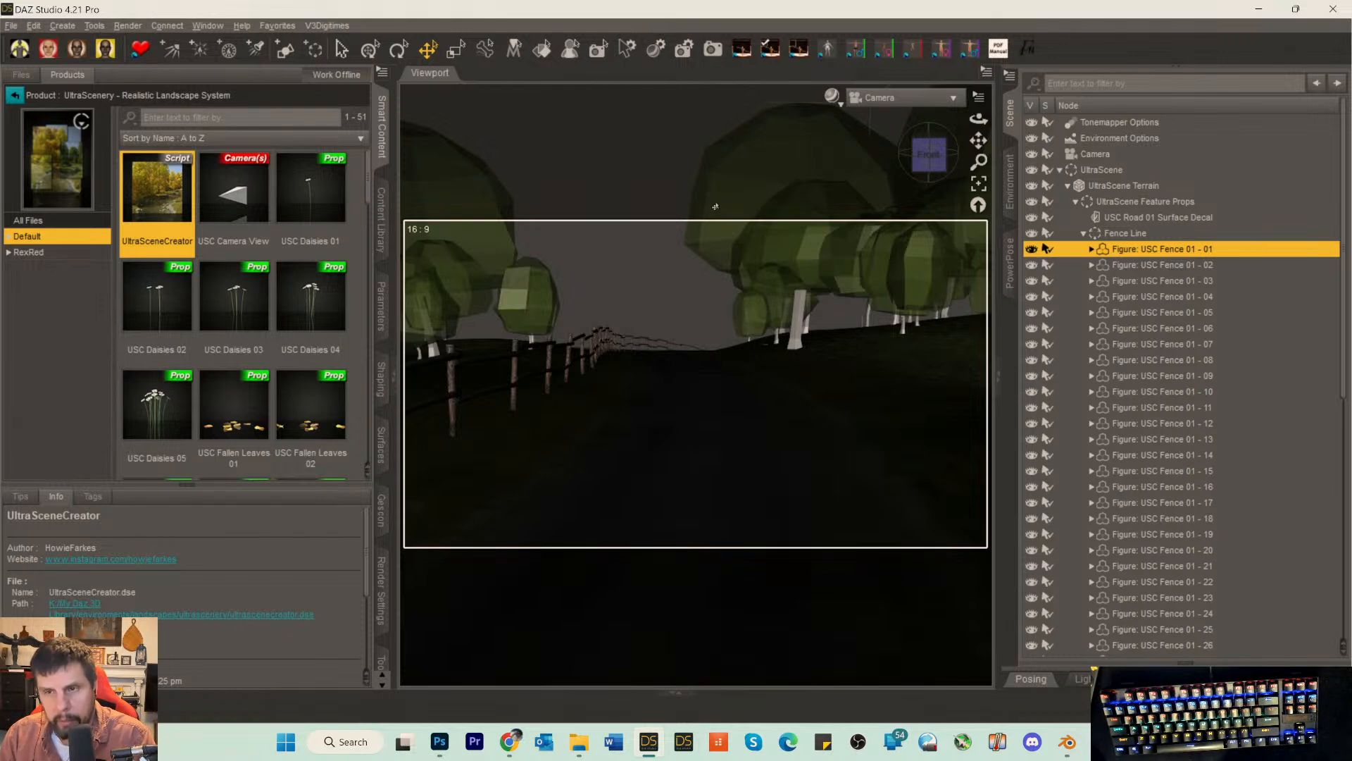
pyautogui.click(11, 26)
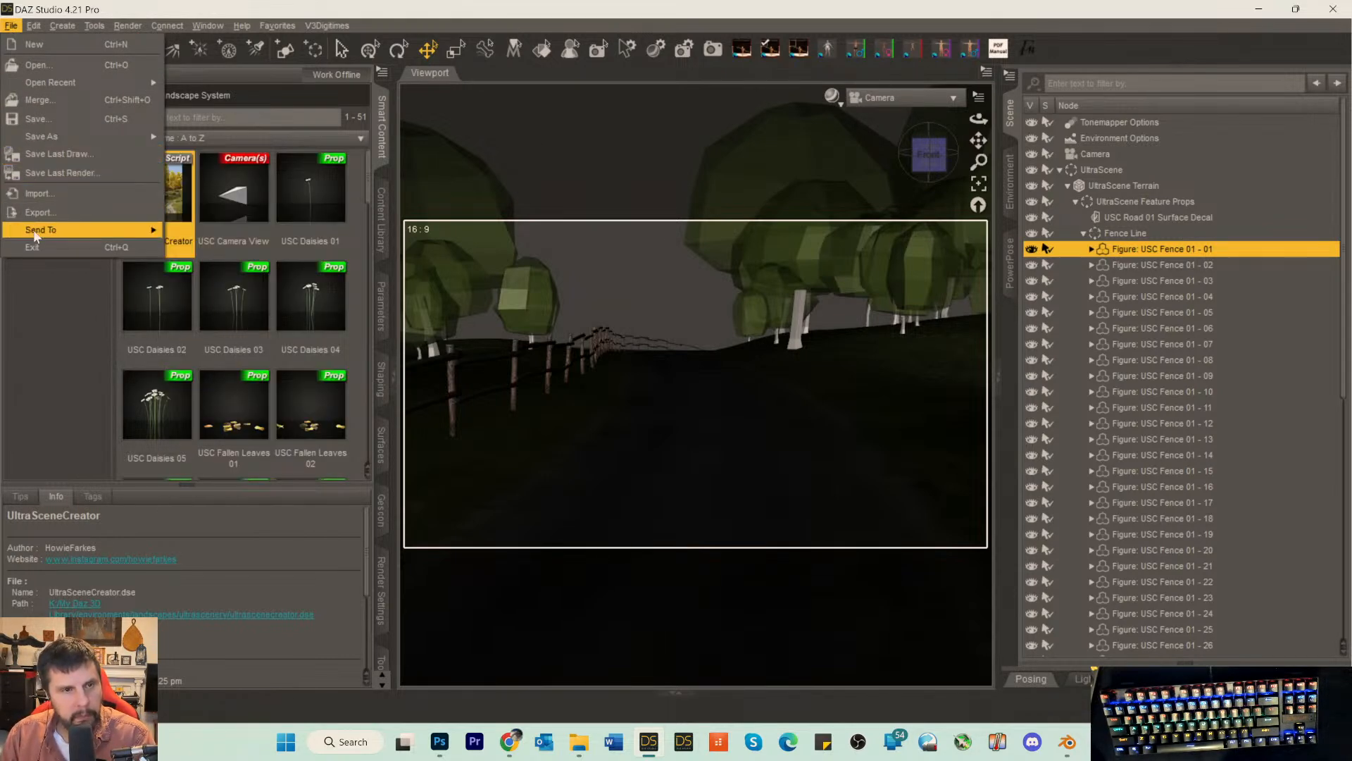
pyautogui.moveTo(53, 236)
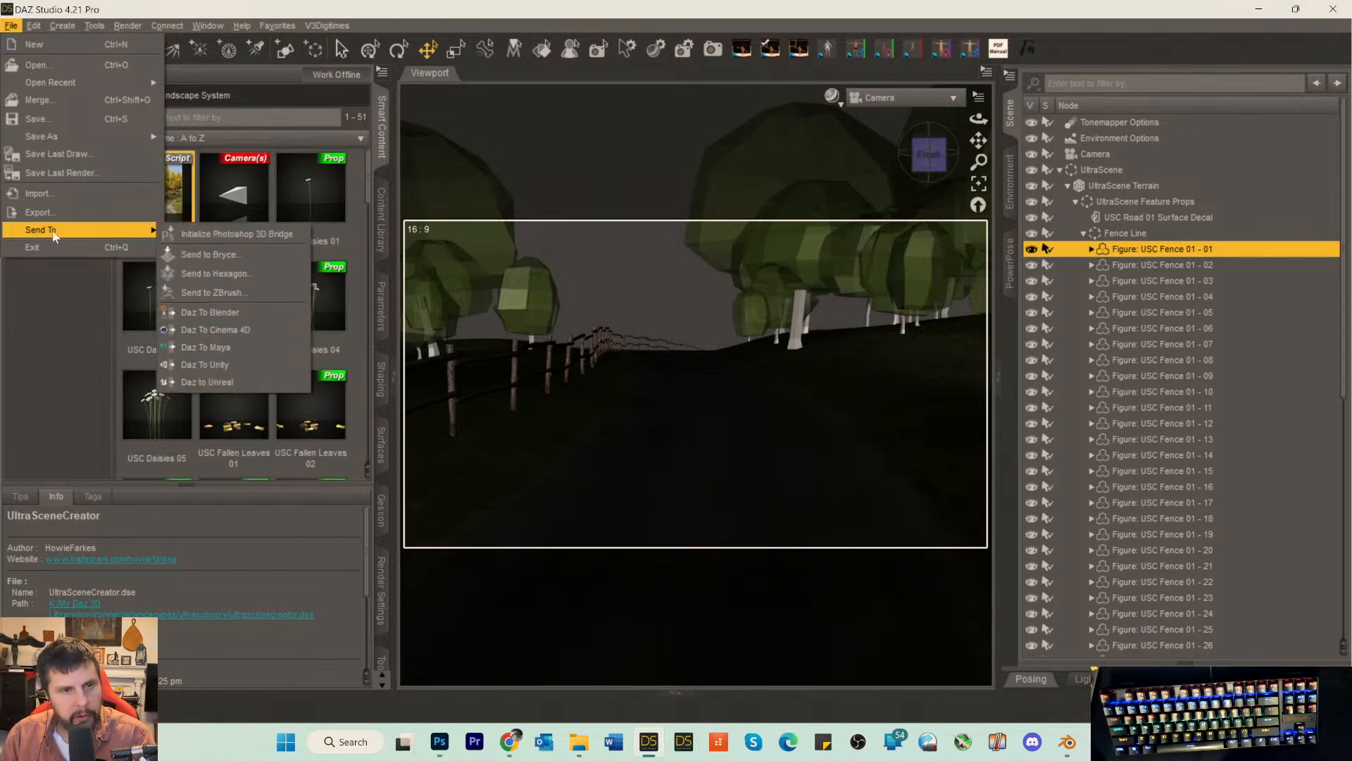
pyautogui.click(208, 314)
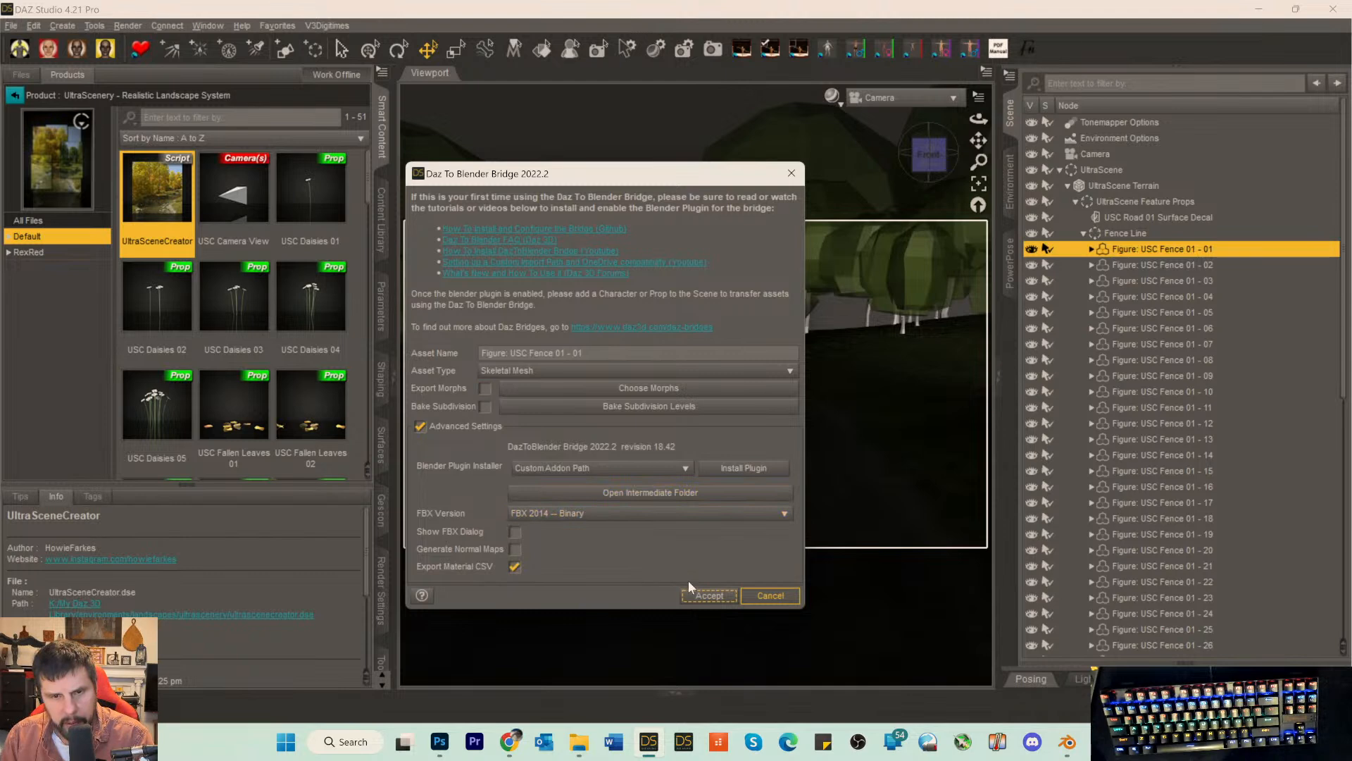
pyautogui.click(515, 568)
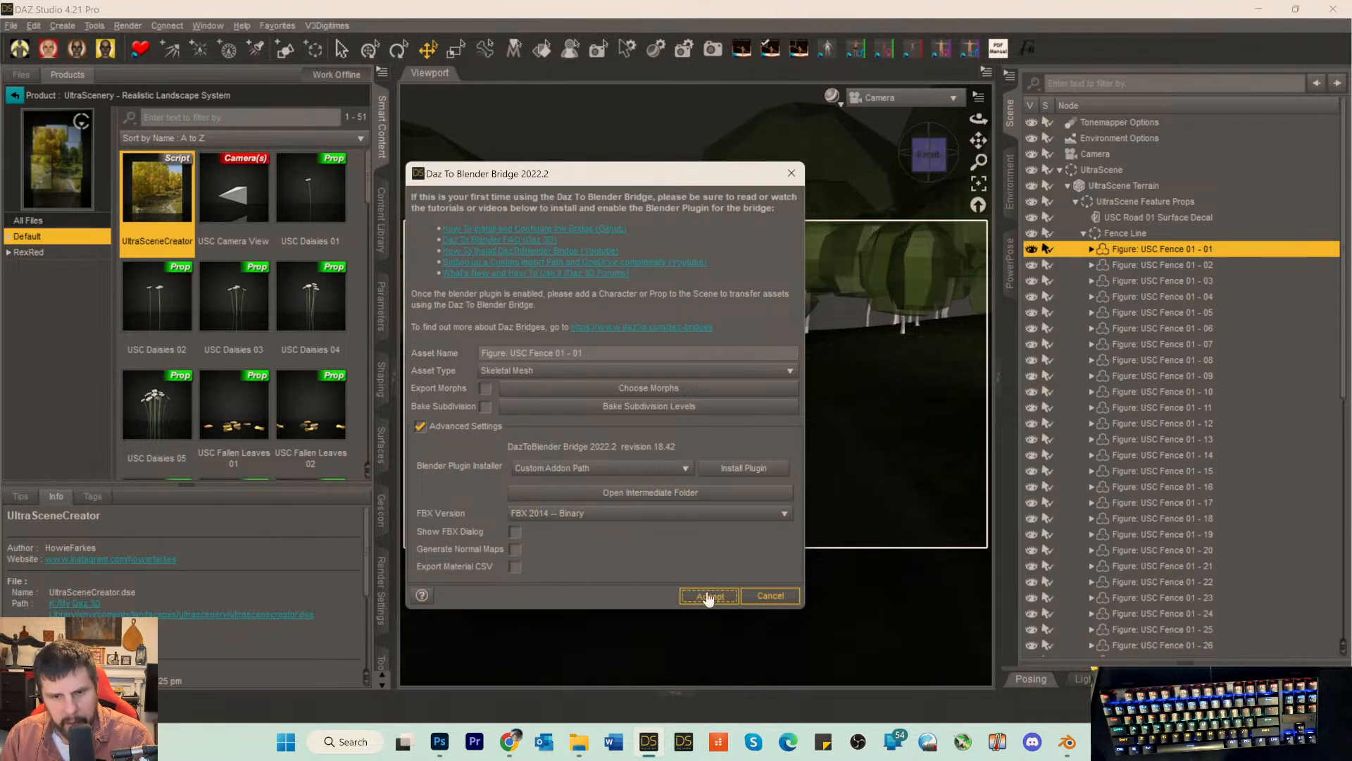
pyautogui.click(708, 595)
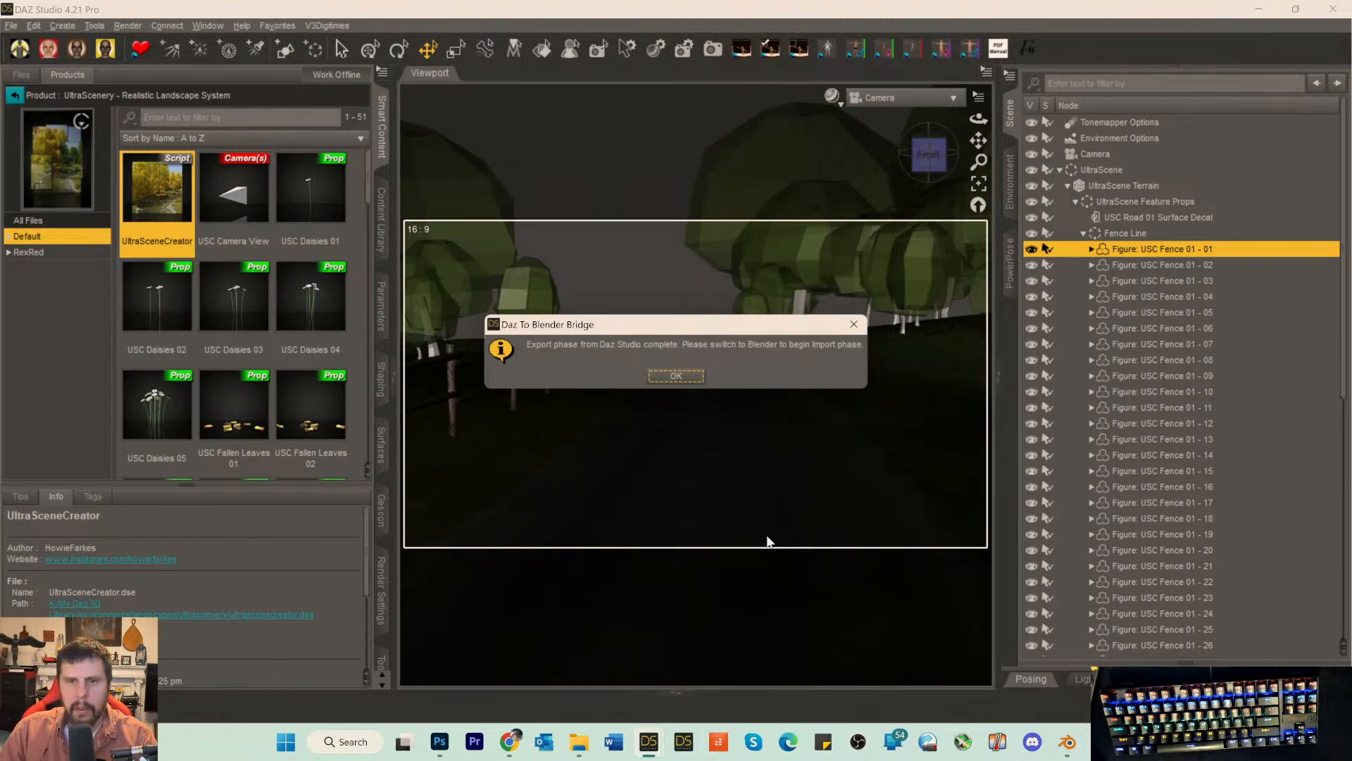
pyautogui.click(675, 376)
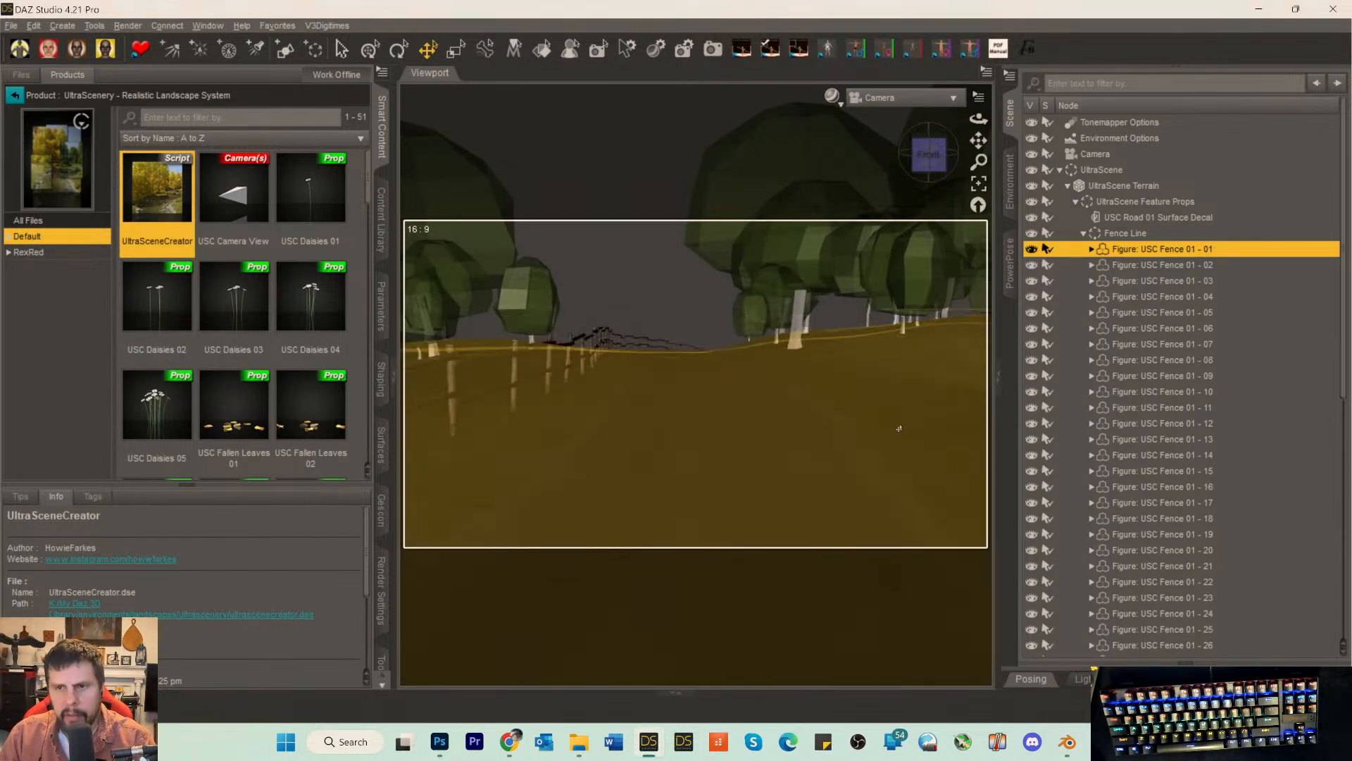
# Step: Switch to Blender, import the exported fence as a new environment/prop through Daz To Blender, and inspect the imported fence line and terrain
pyautogui.click(1066, 743)
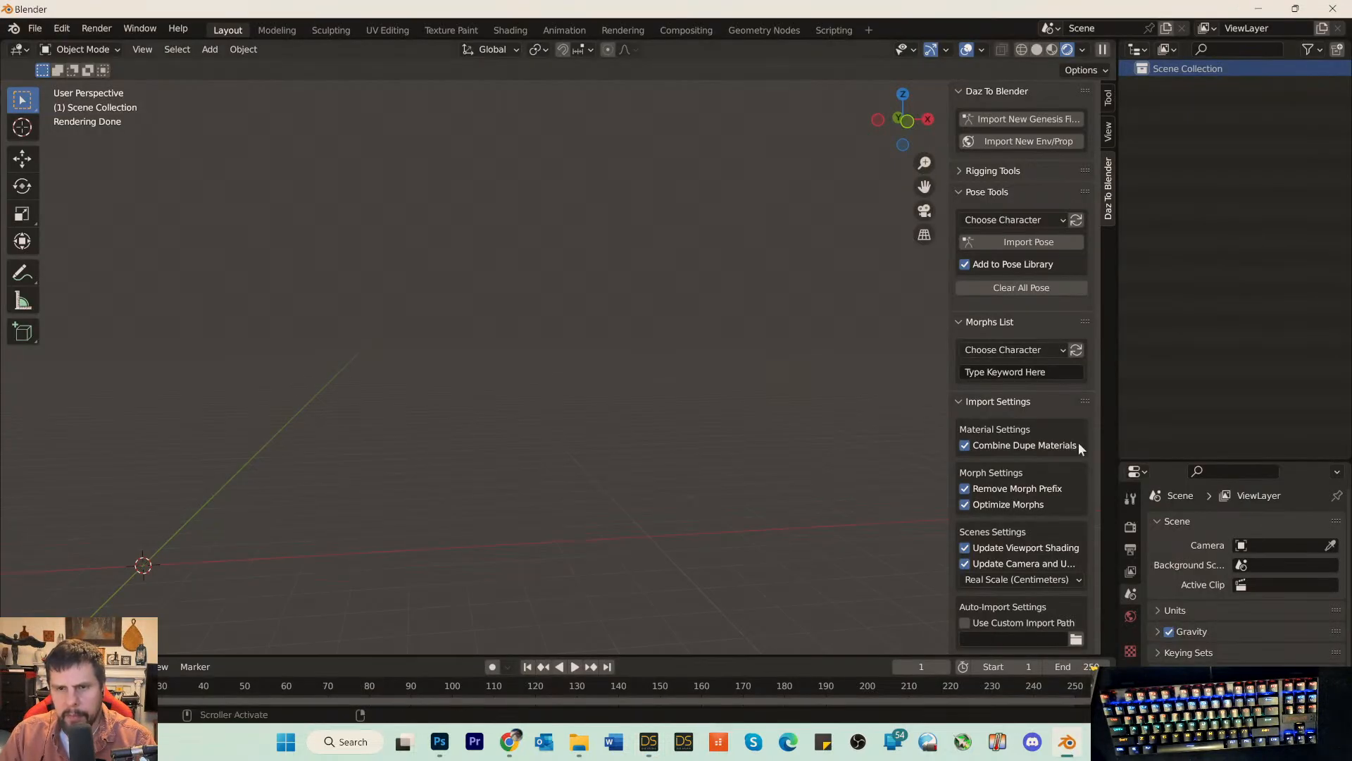
pyautogui.click(994, 143)
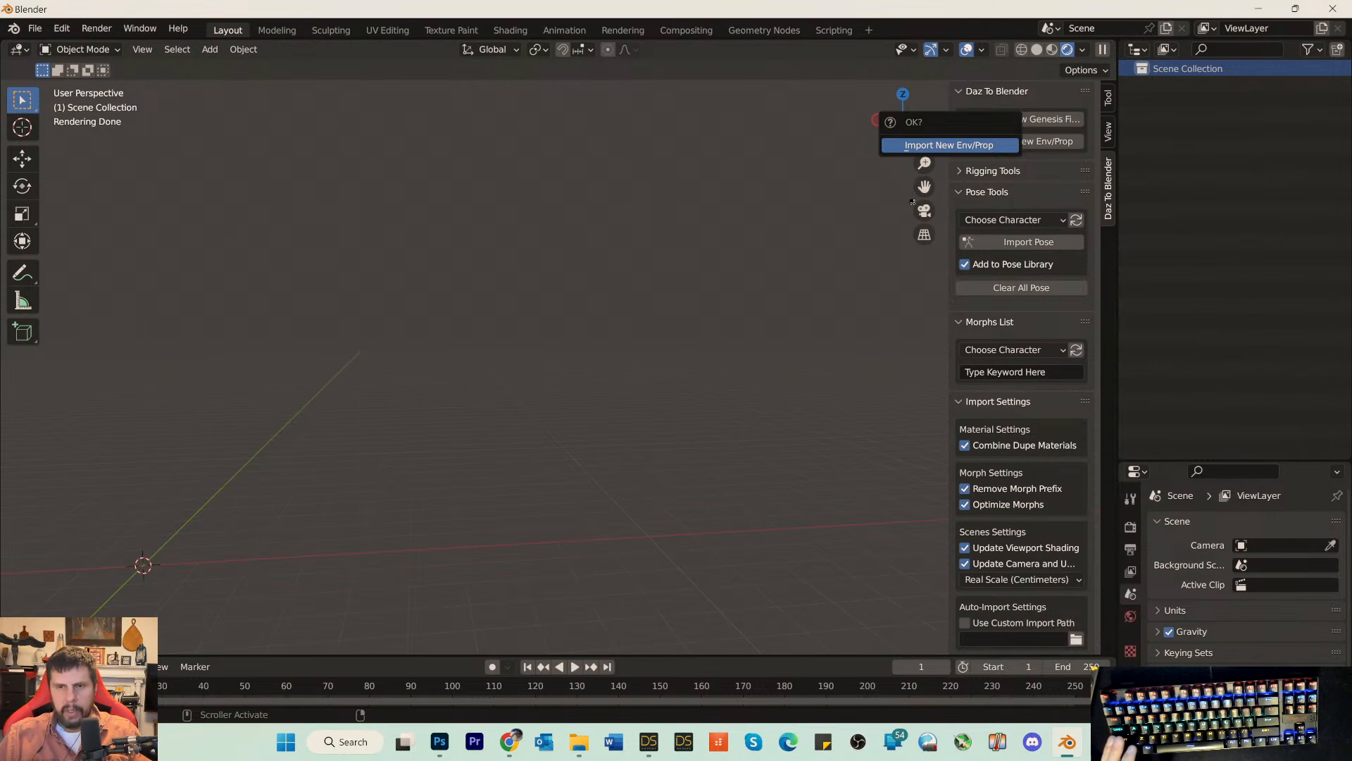
pyautogui.click(947, 148)
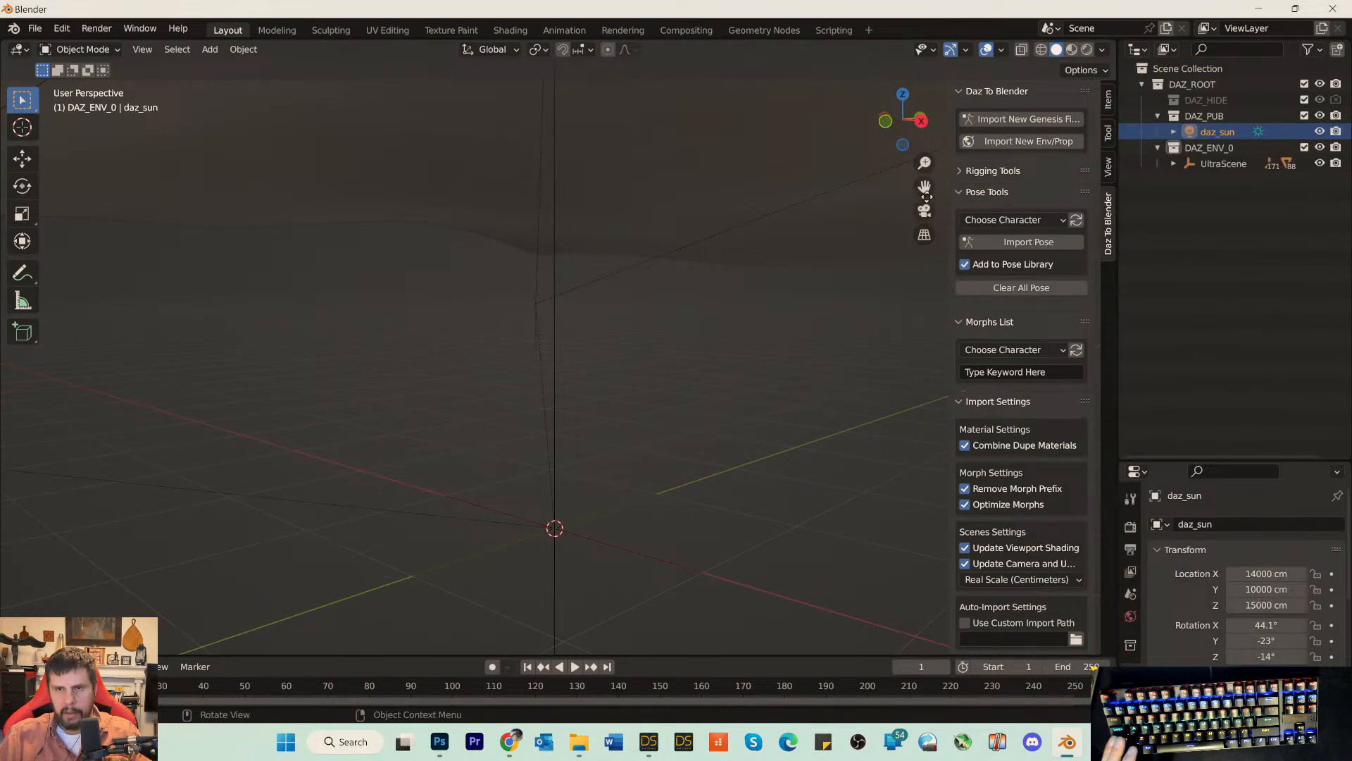
pyautogui.moveTo(925, 186); pyautogui.dragTo(872, 548)
pyautogui.moveTo(918, 131); pyautogui.dragTo(1074, 133)
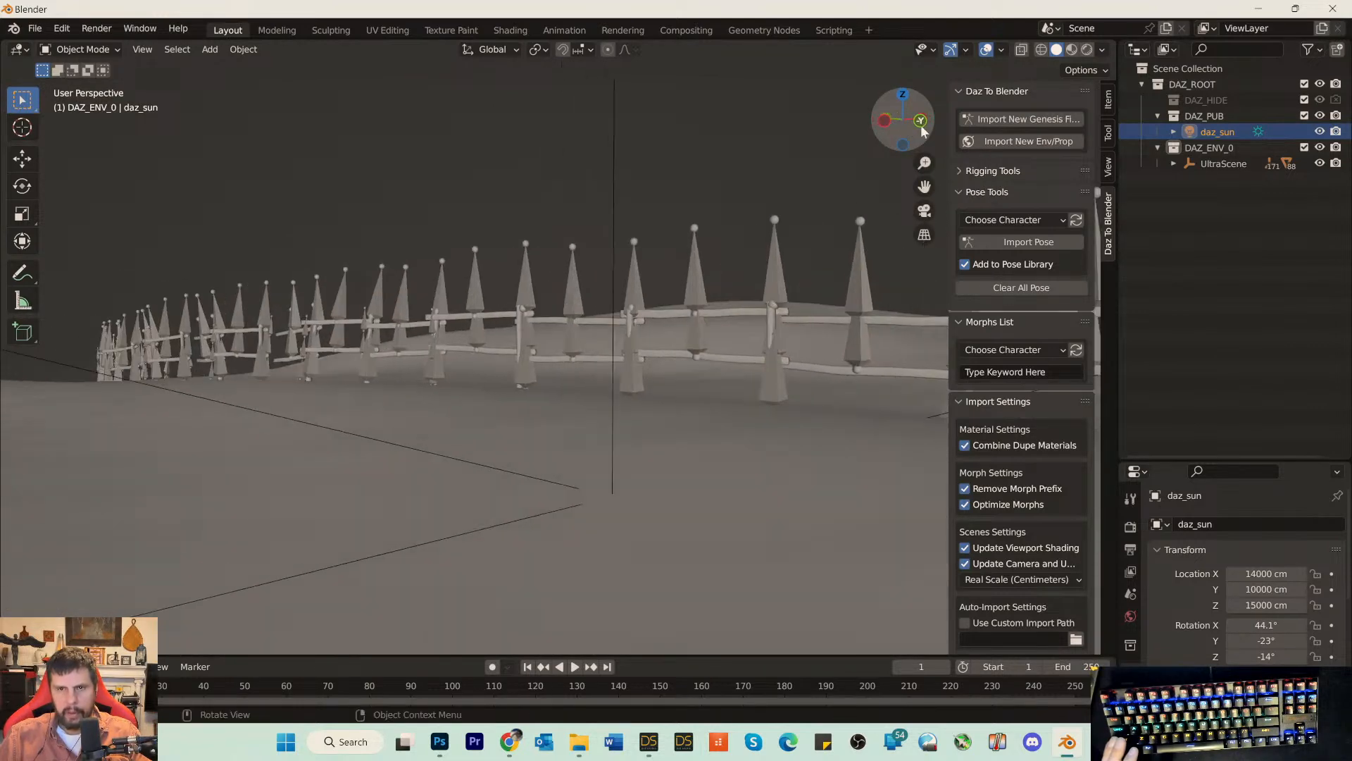
pyautogui.moveTo(924, 186); pyautogui.dragTo(479, 191)
pyautogui.moveTo(927, 131); pyautogui.dragTo(458, 131)
pyautogui.moveTo(924, 187); pyautogui.dragTo(986, 296)
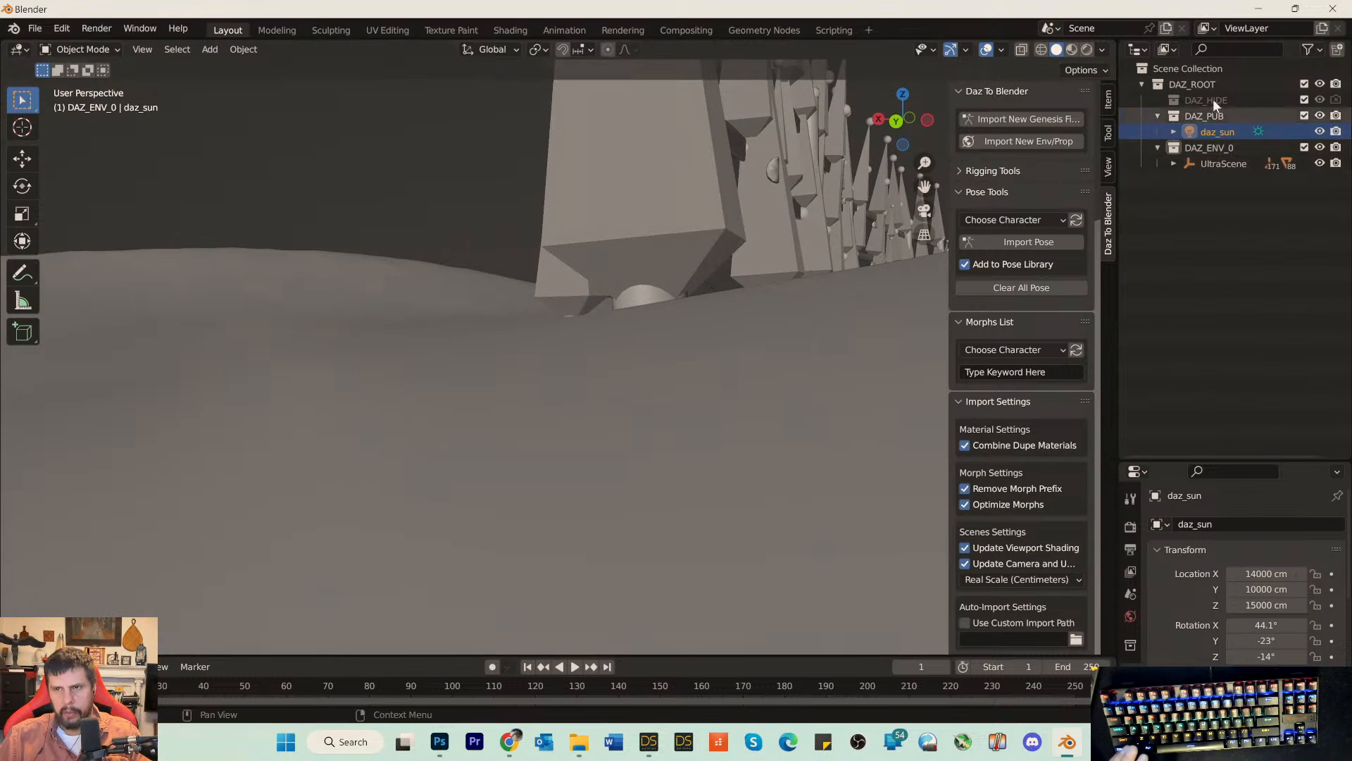
# Step: Delete the DAZ_ROOT collection together with its entire hierarchy from the scene
pyautogui.click(1187, 83)
pyautogui.rightClick(1171, 83)
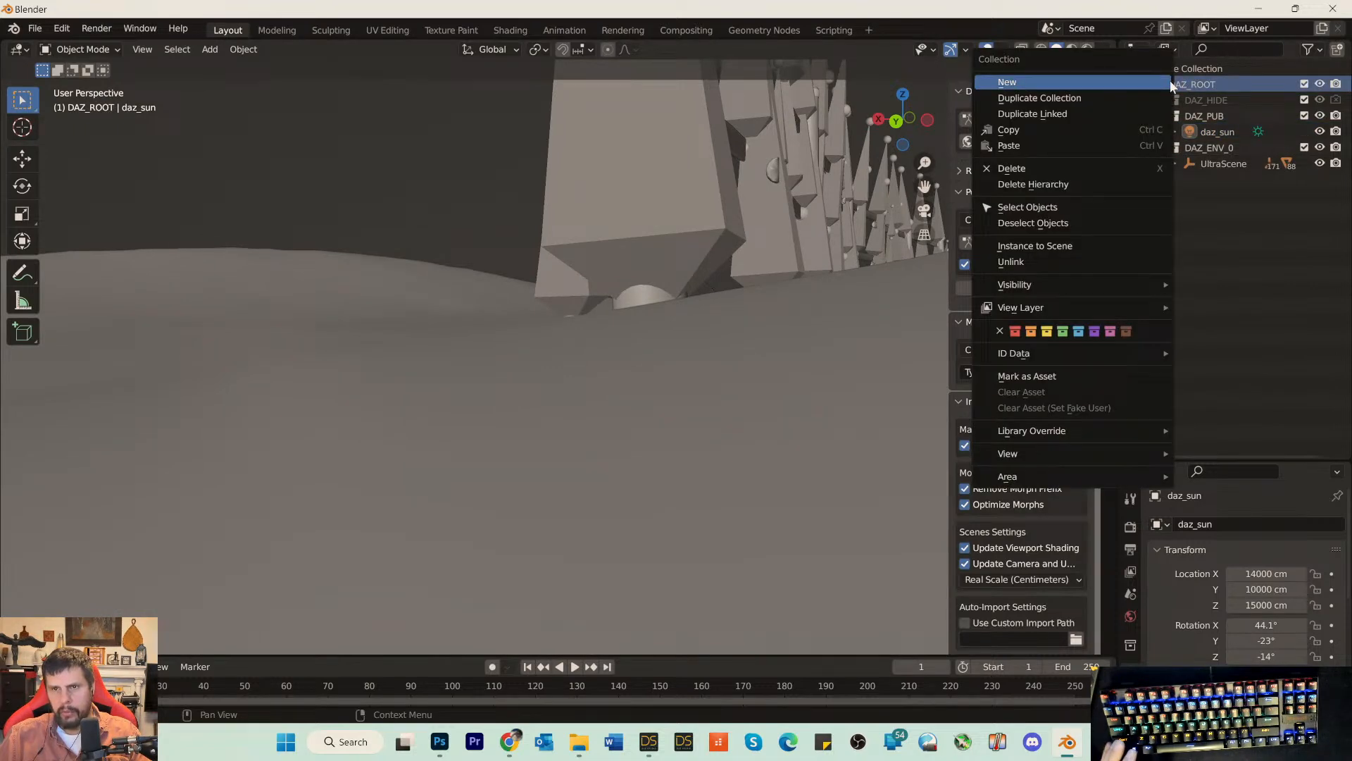
pyautogui.click(1016, 183)
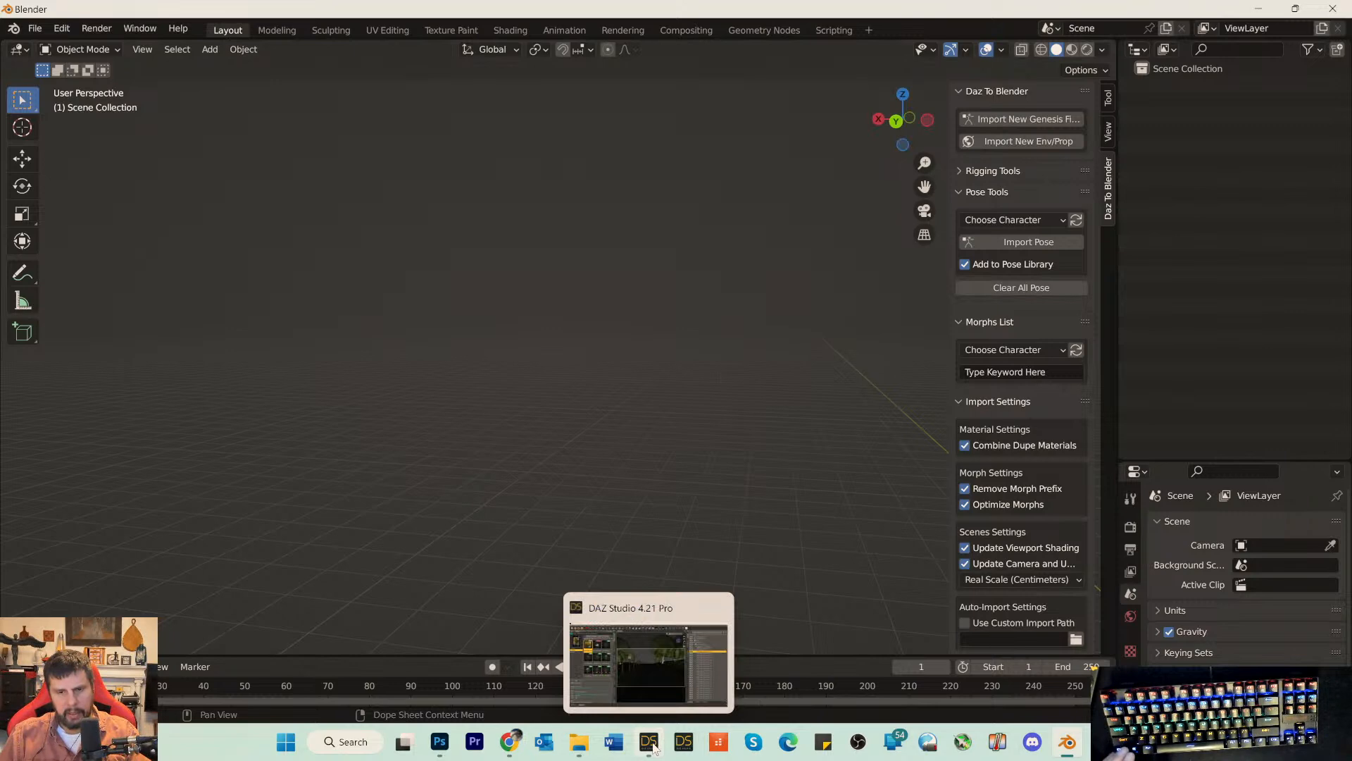
# Step: Switch to DAZ Studio and delete the UltraScene group with all its terrain and fence contents
pyautogui.click(652, 745)
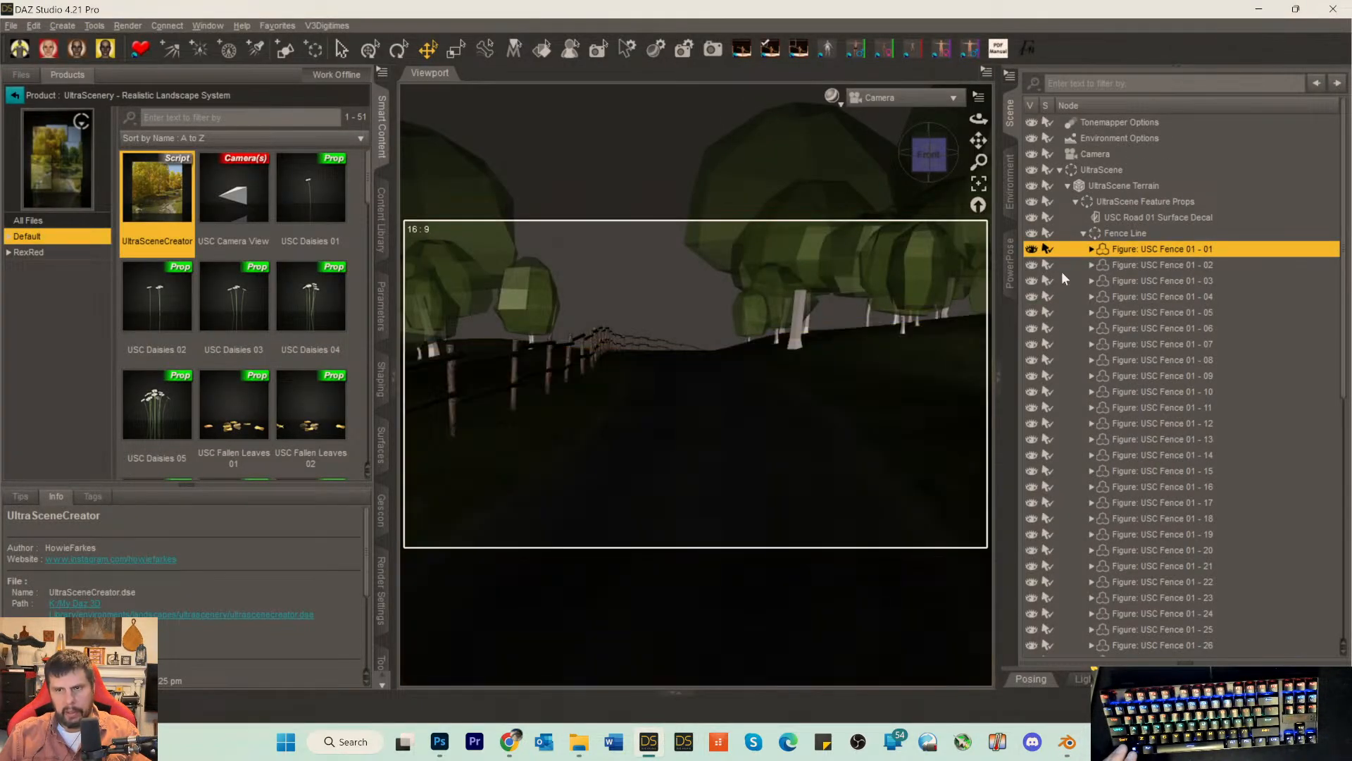
pyautogui.click(1091, 172)
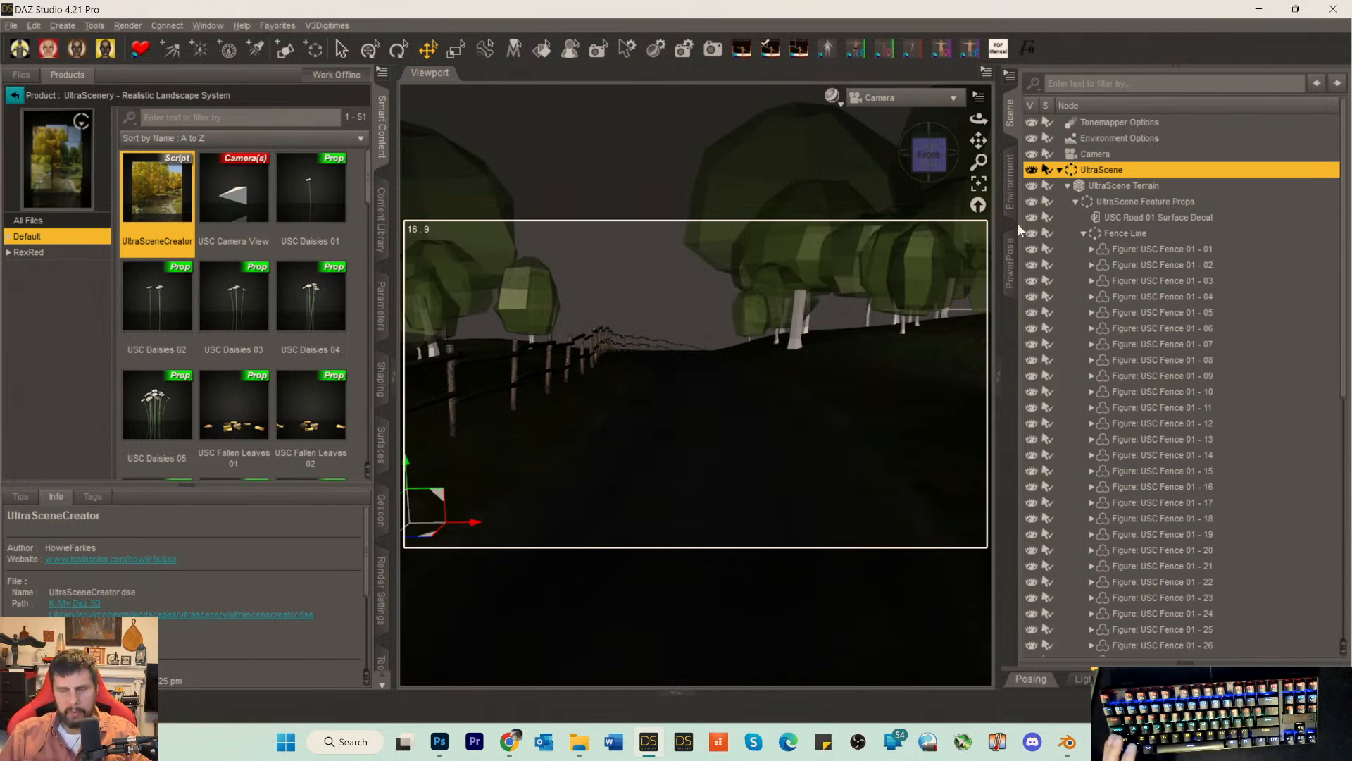
pyautogui.press('Delete')
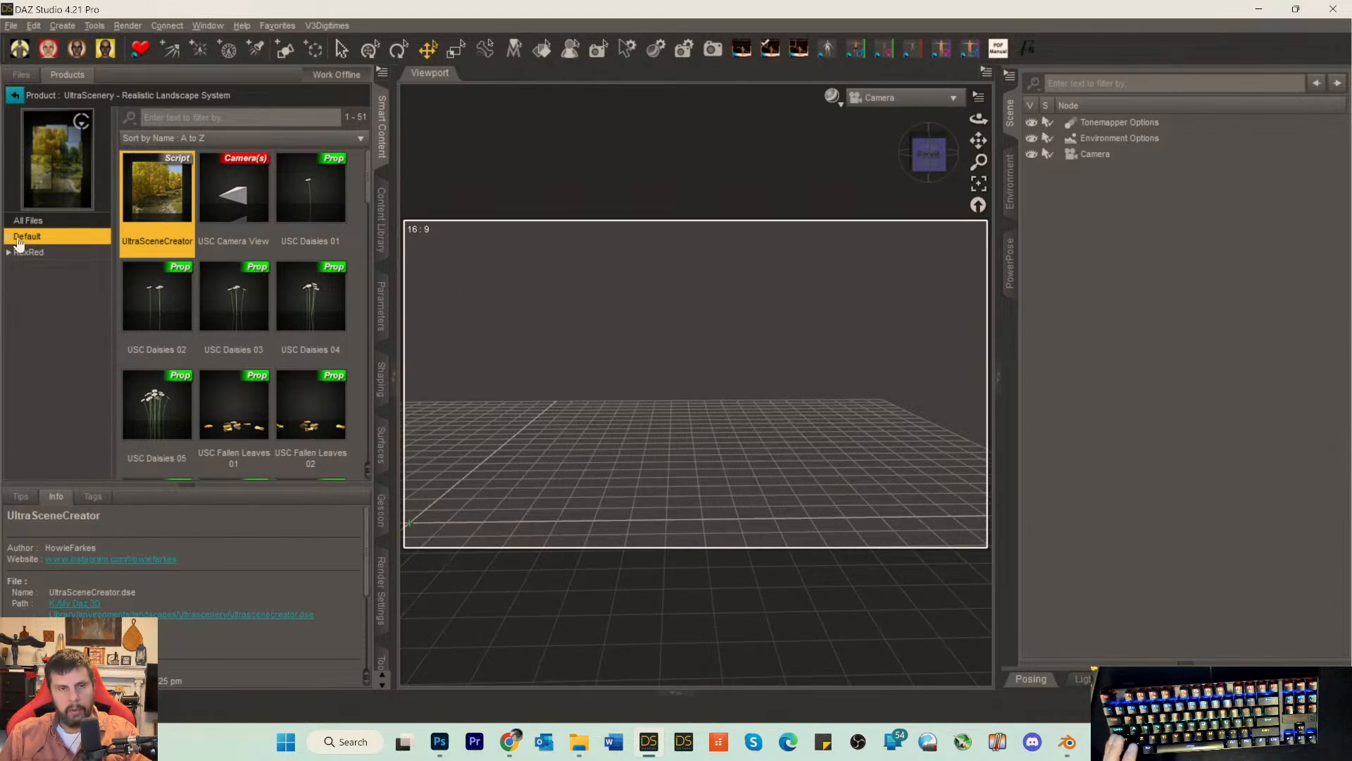
# Step: Launch the UltraSceneCreator script, keep the terrain without features, and choose the Grassland 2 ecology
pyautogui.doubleClick(154, 193)
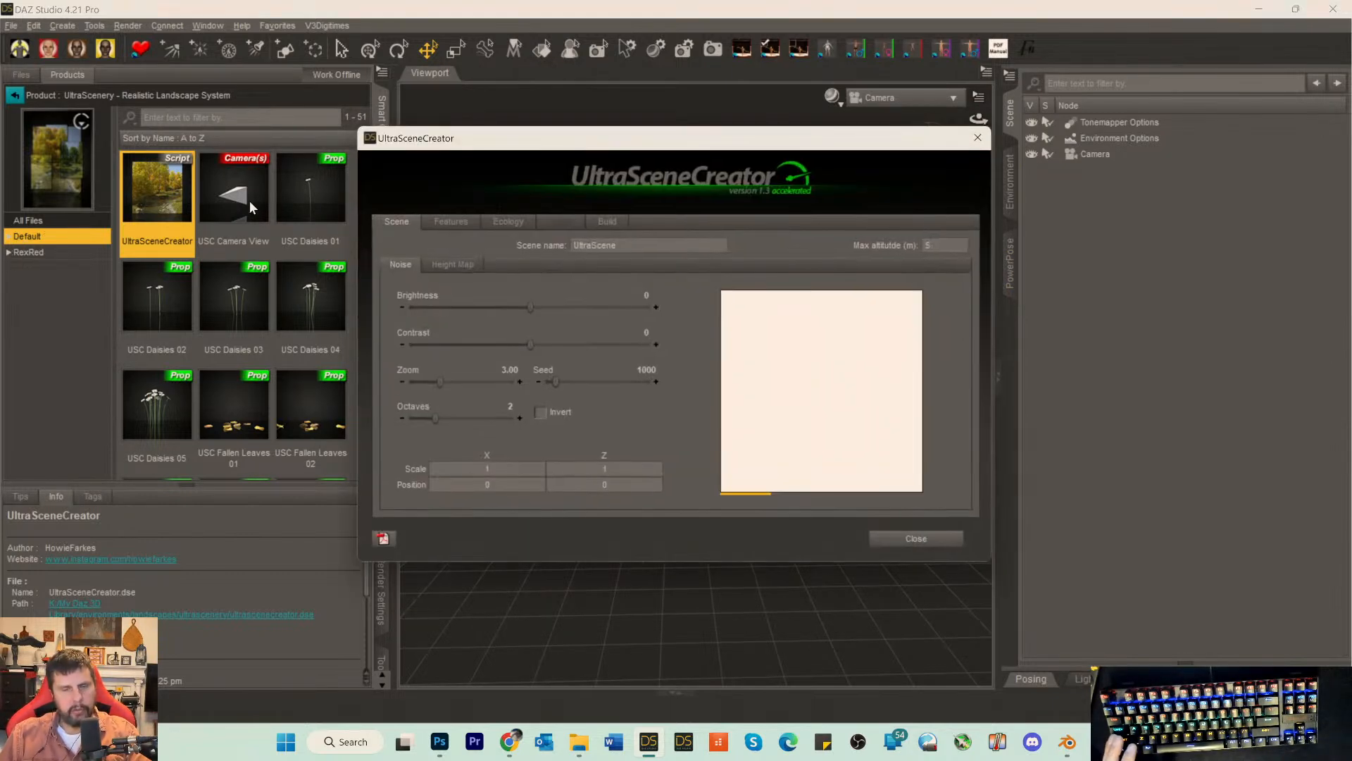
pyautogui.click(451, 222)
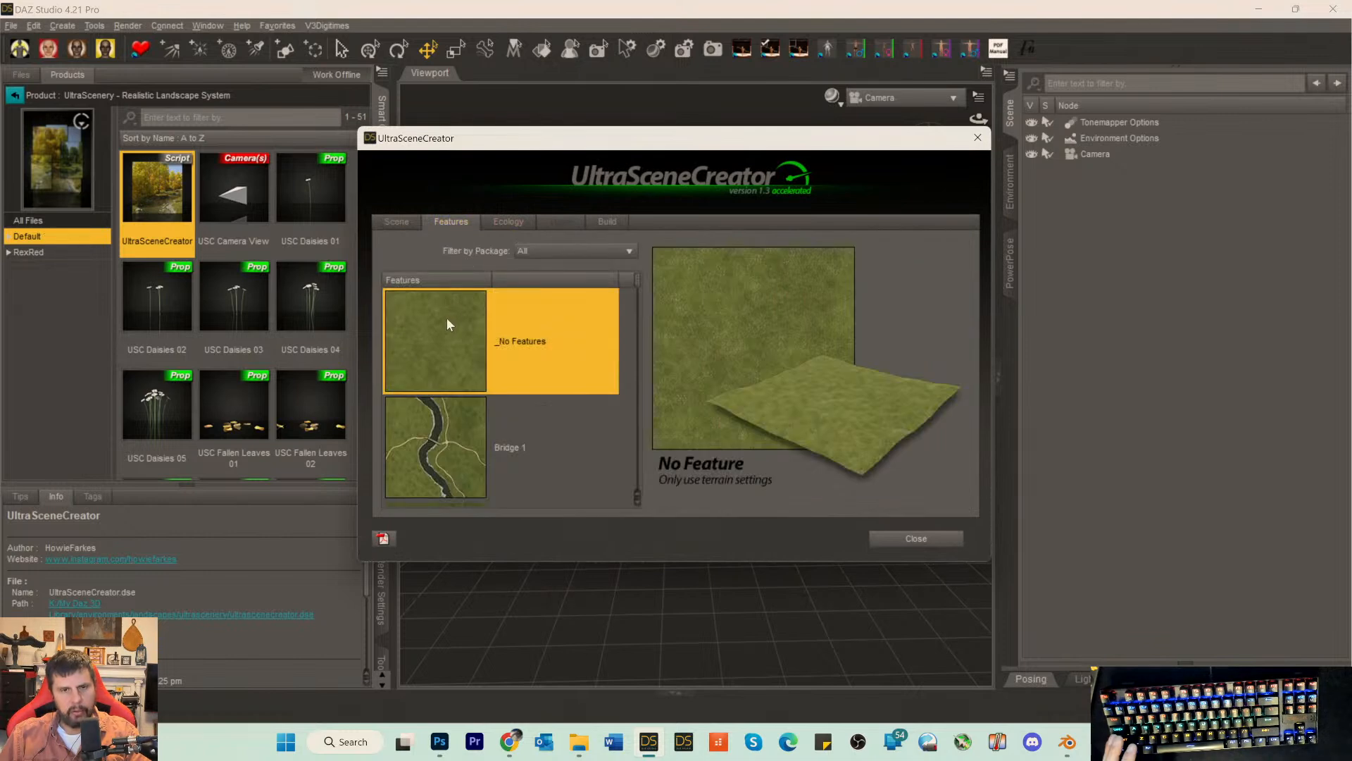
pyautogui.click(501, 223)
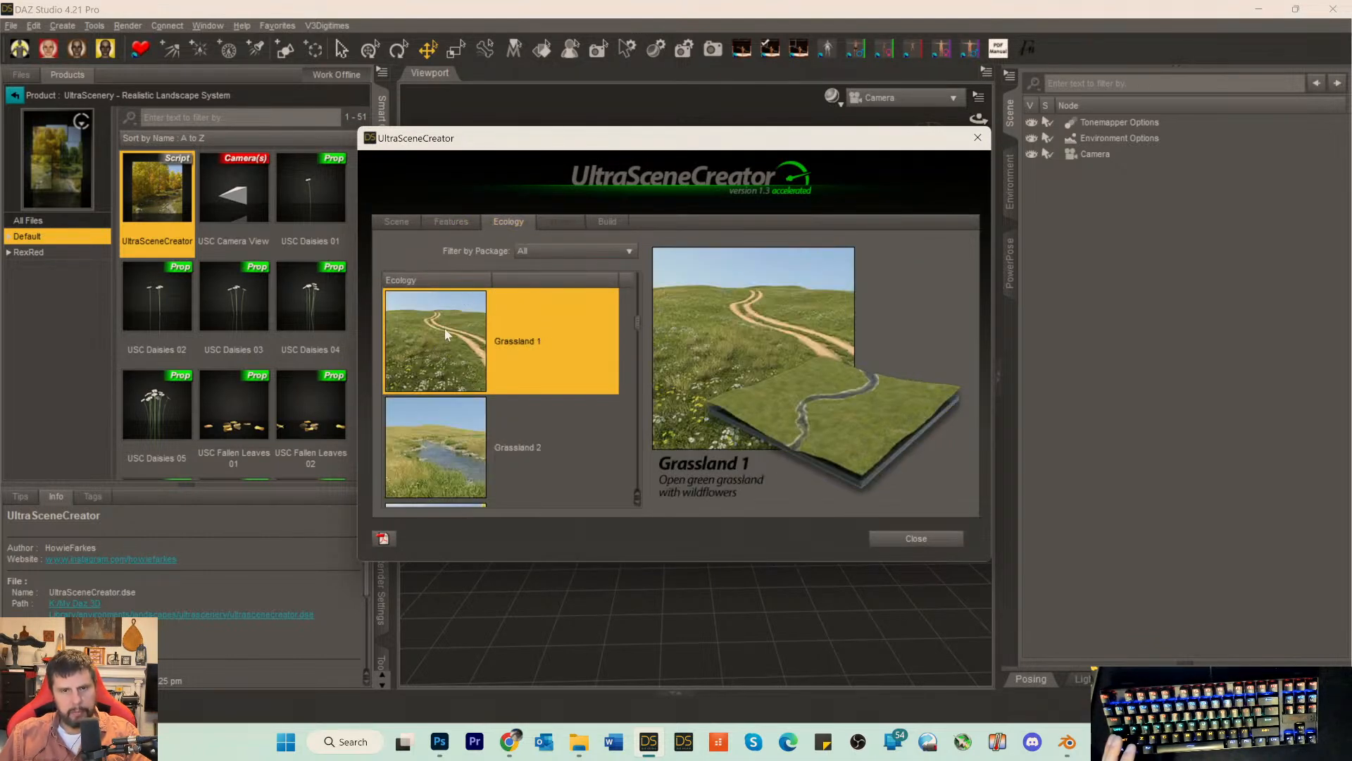
pyautogui.scroll(-1, 450, 331)
pyautogui.scroll(-2, 449, 332)
pyautogui.scroll(-4, 449, 333)
pyautogui.scroll(4, 446, 335)
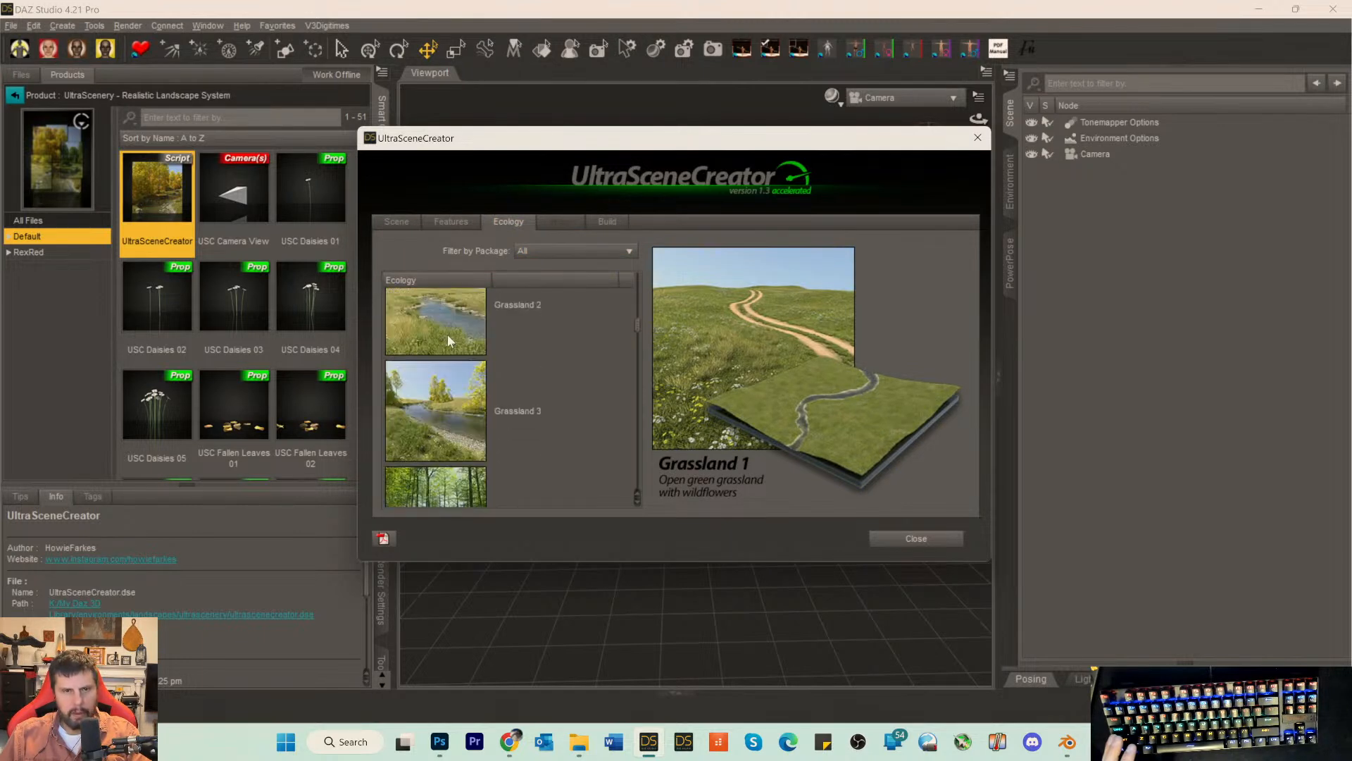
pyautogui.click(447, 335)
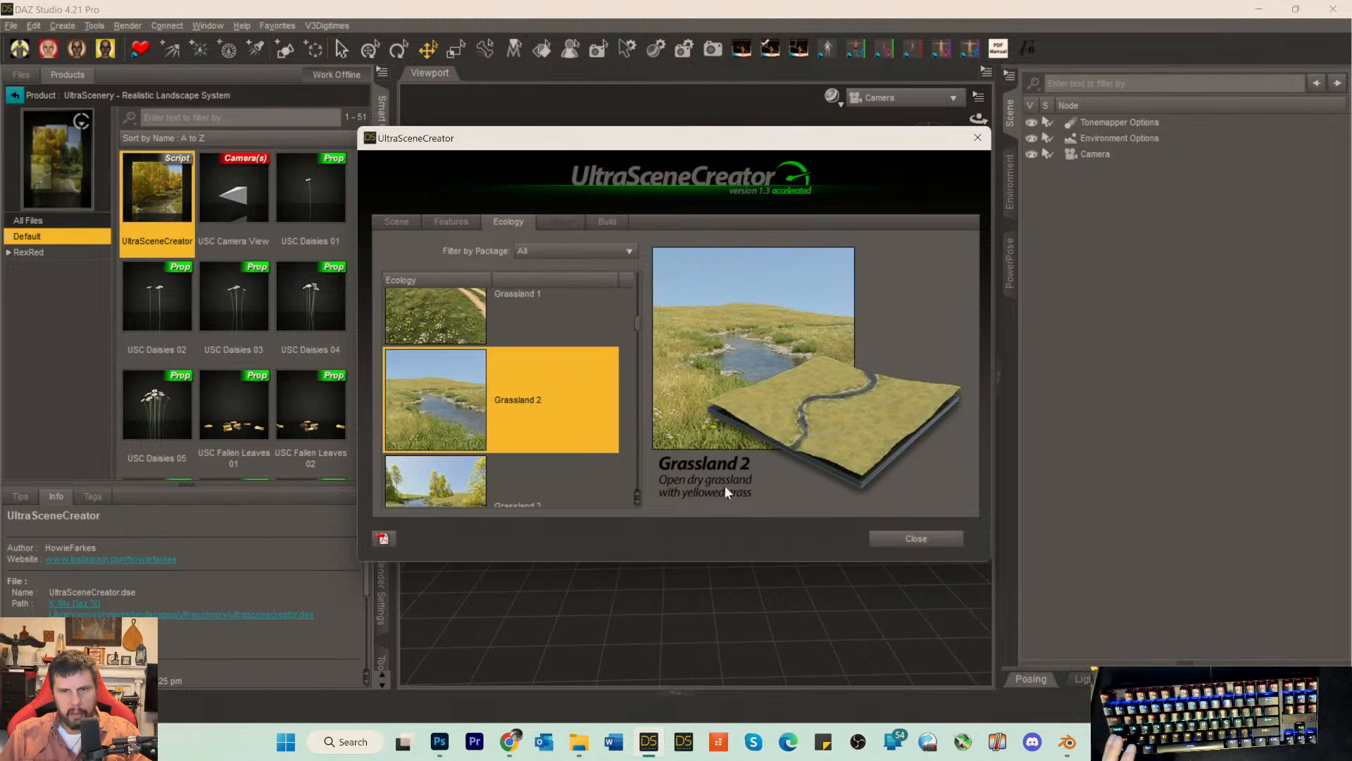
# Step: Set the UltraSceneCreator scene's maximum altitude to 3 m
pyautogui.click(606, 223)
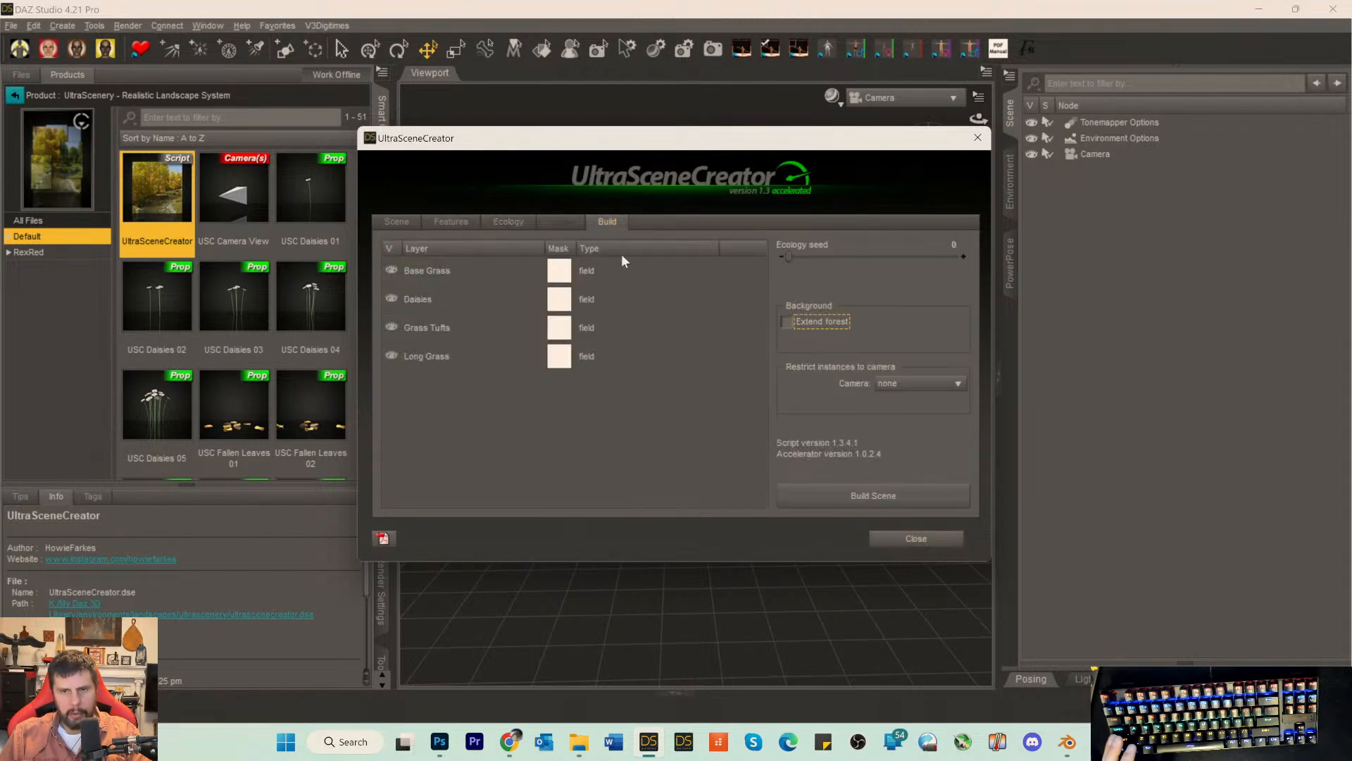
pyautogui.click(898, 383)
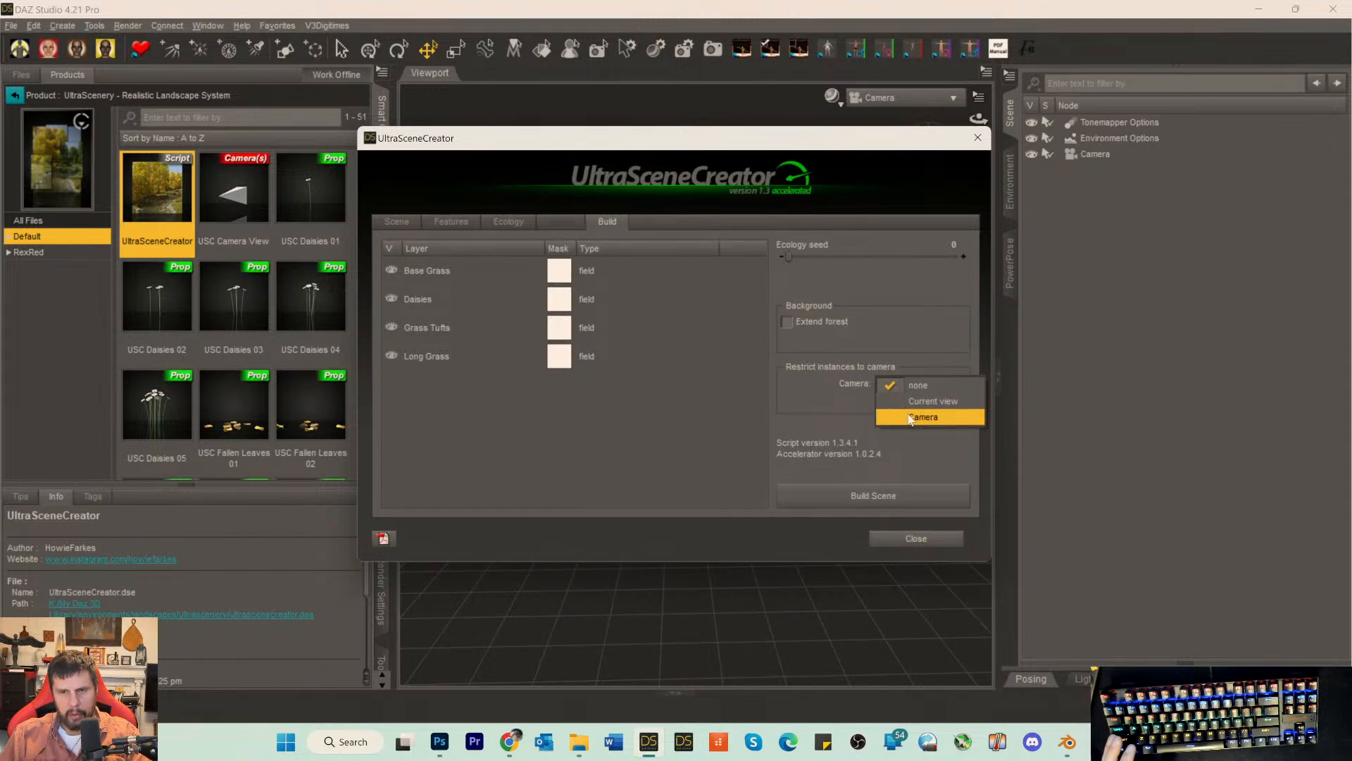
pyautogui.click(381, 224)
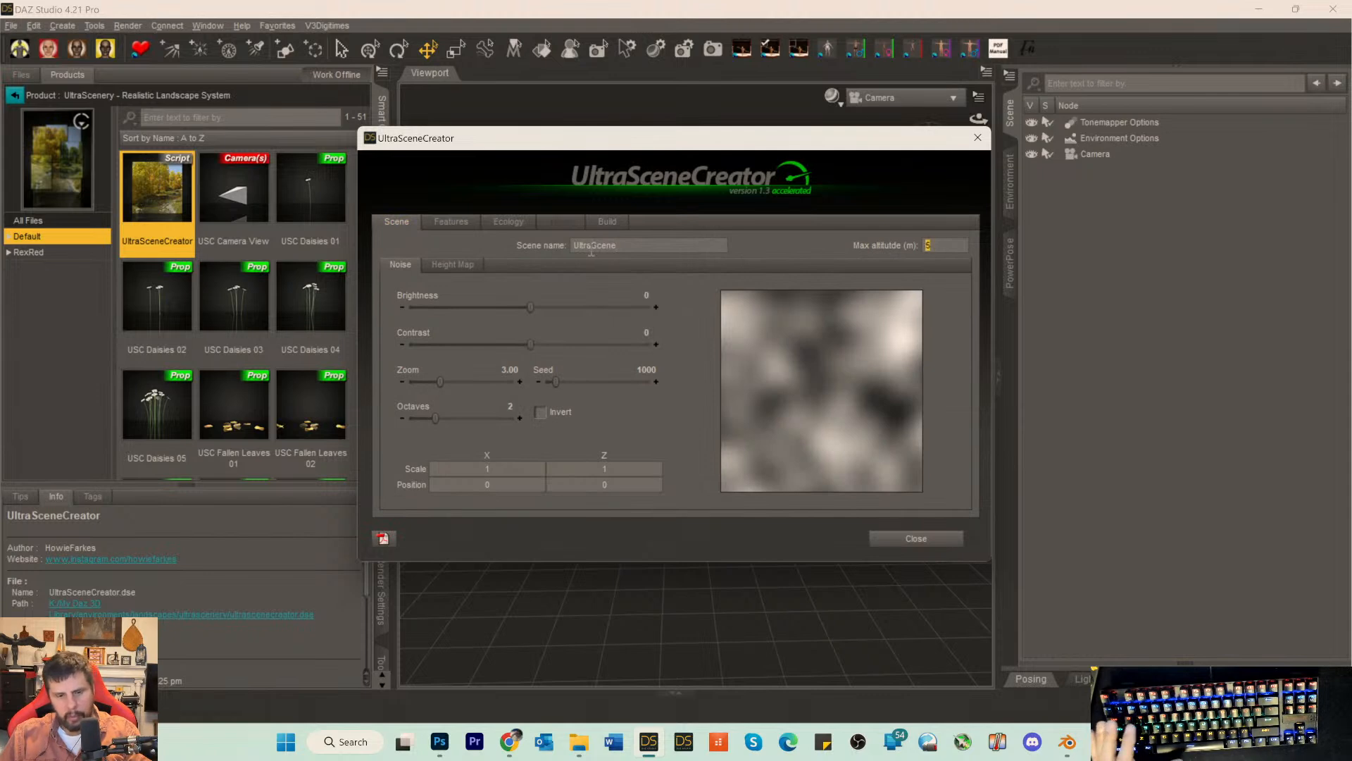
pyautogui.write('3')
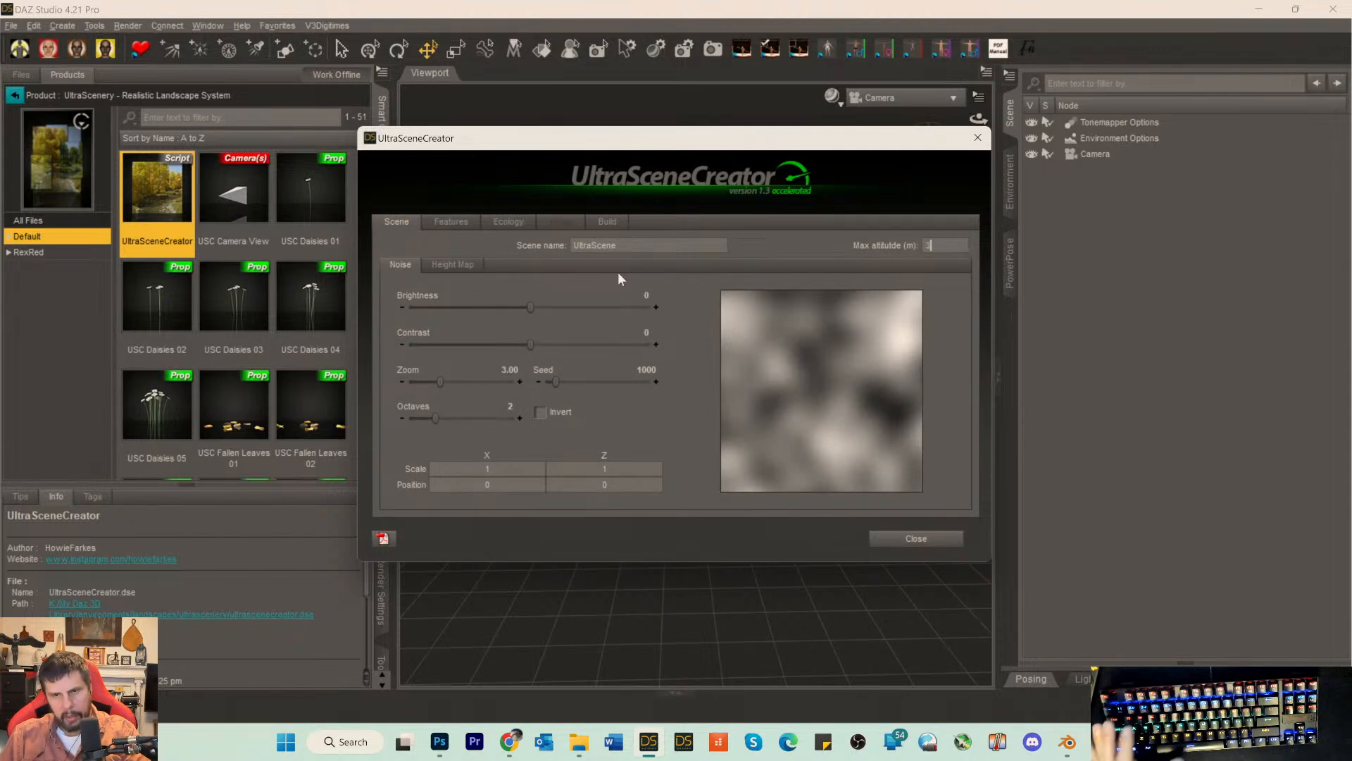
# Step: Restrict the ecology instances to Camera, build the grassland scene, and close UltraSceneCreator
pyautogui.click(628, 224)
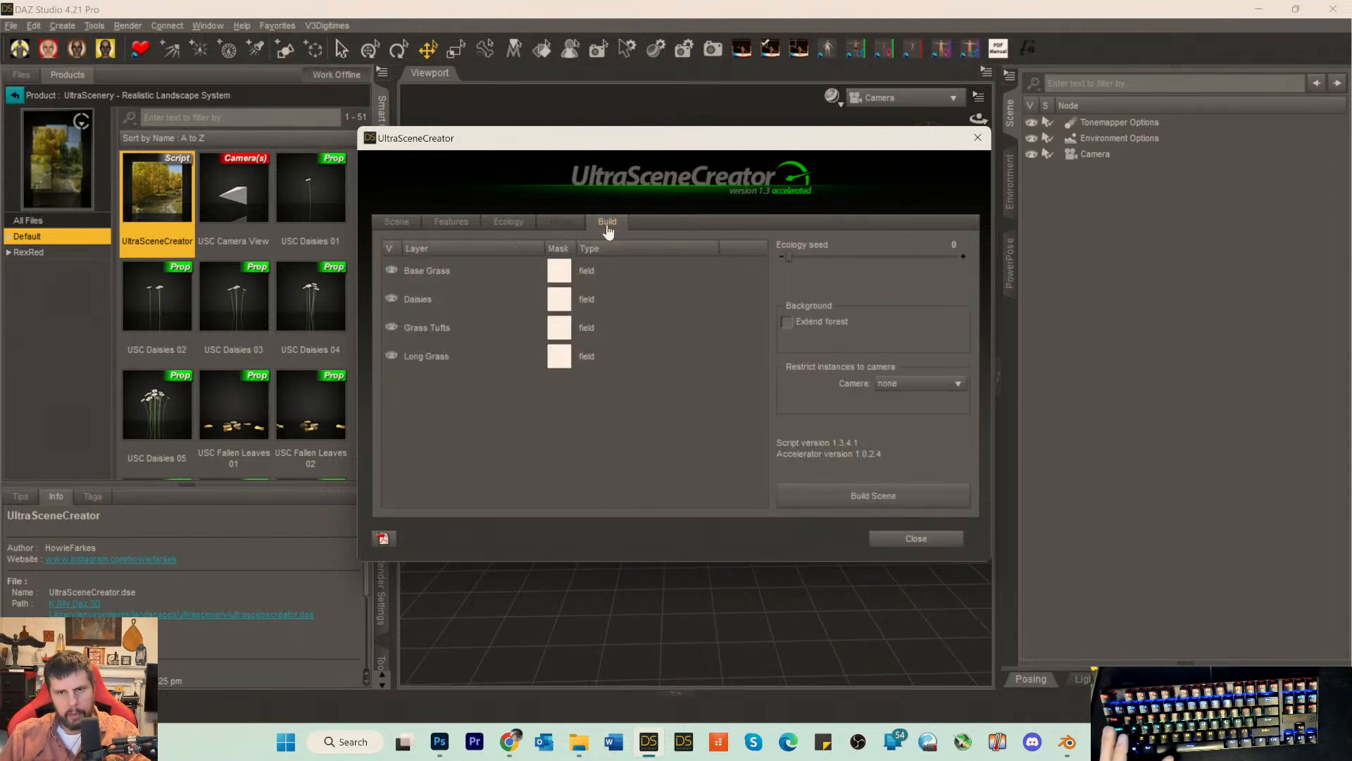
pyautogui.click(893, 389)
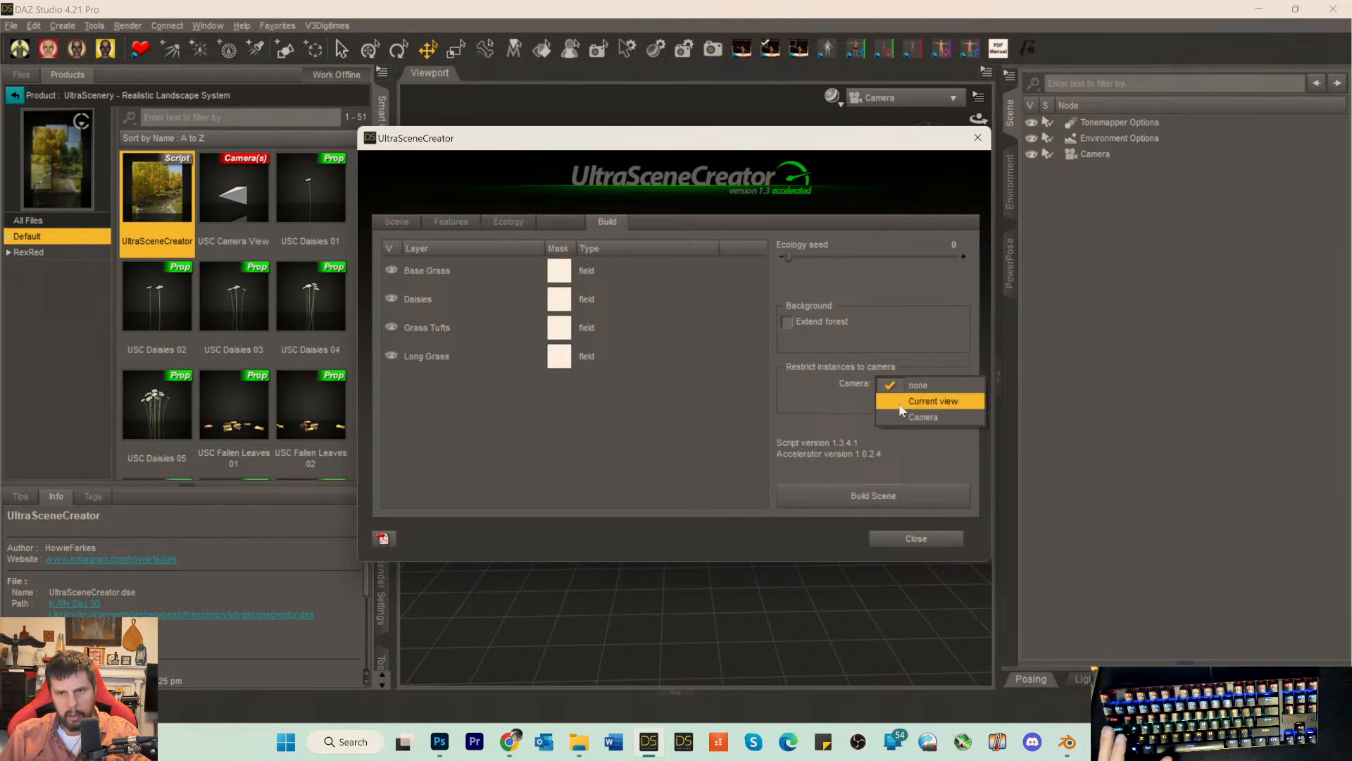
pyautogui.click(900, 417)
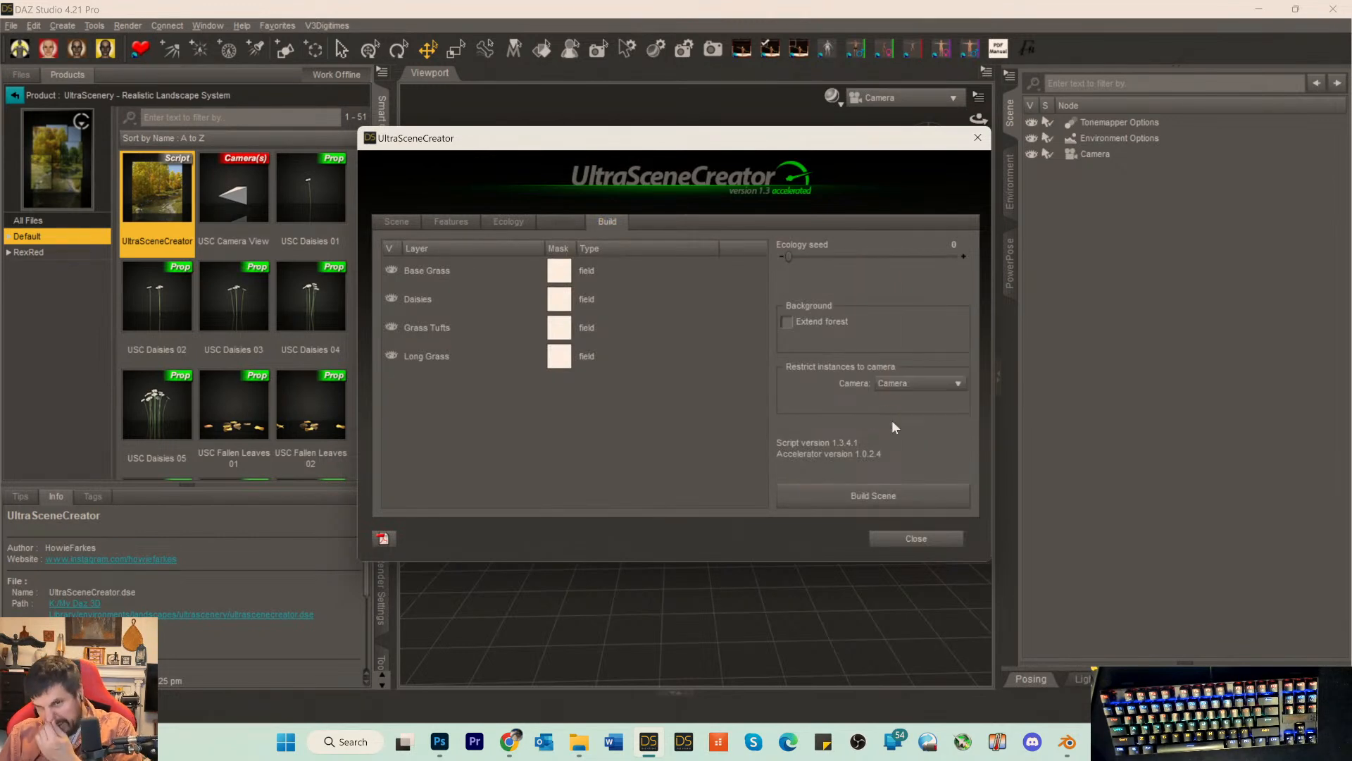
pyautogui.click(856, 496)
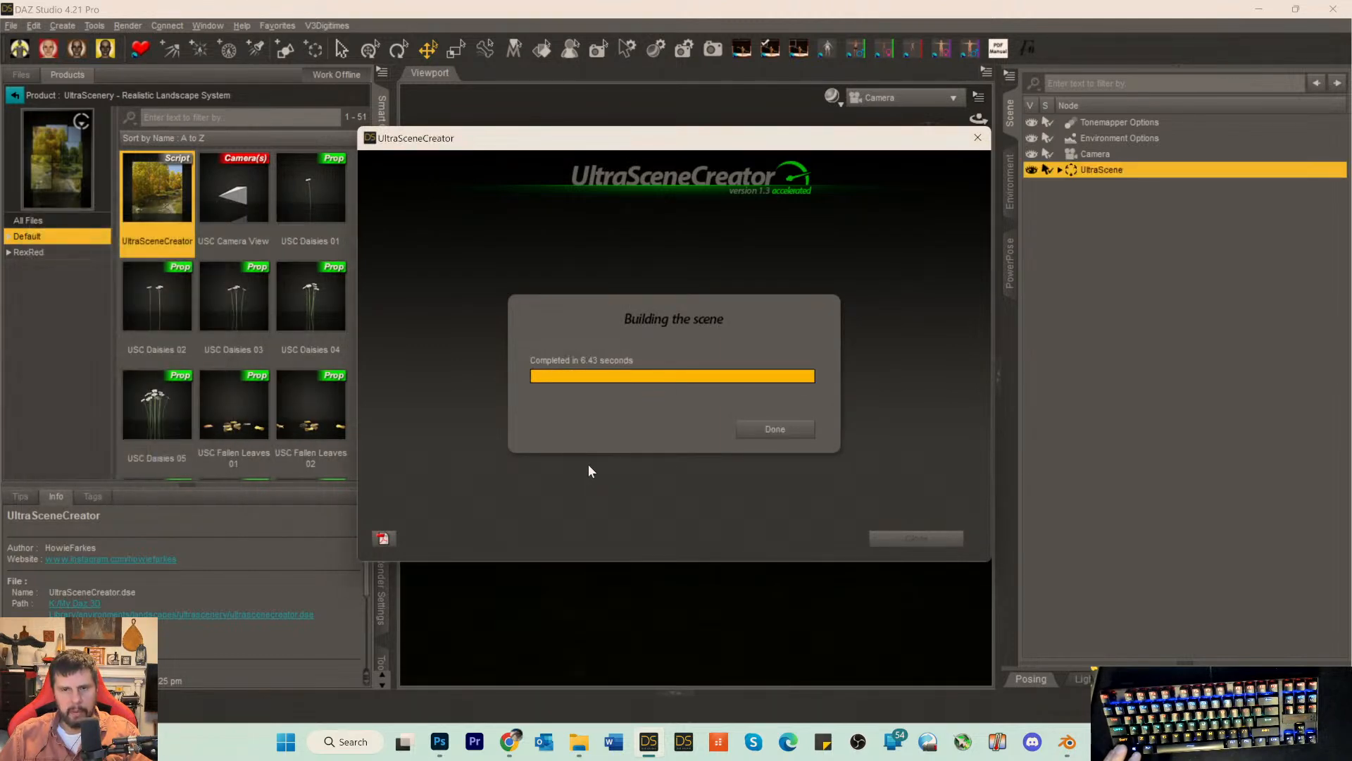
pyautogui.click(772, 429)
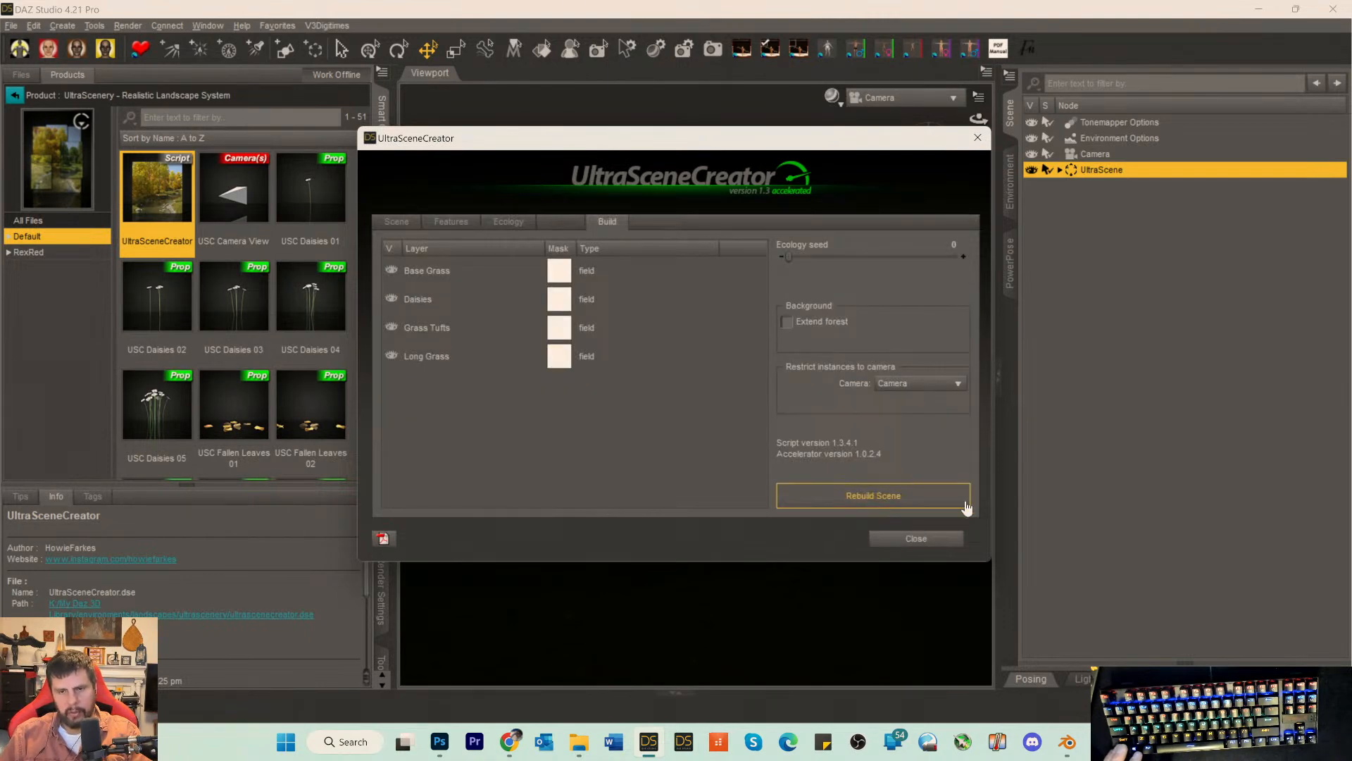
pyautogui.click(900, 548)
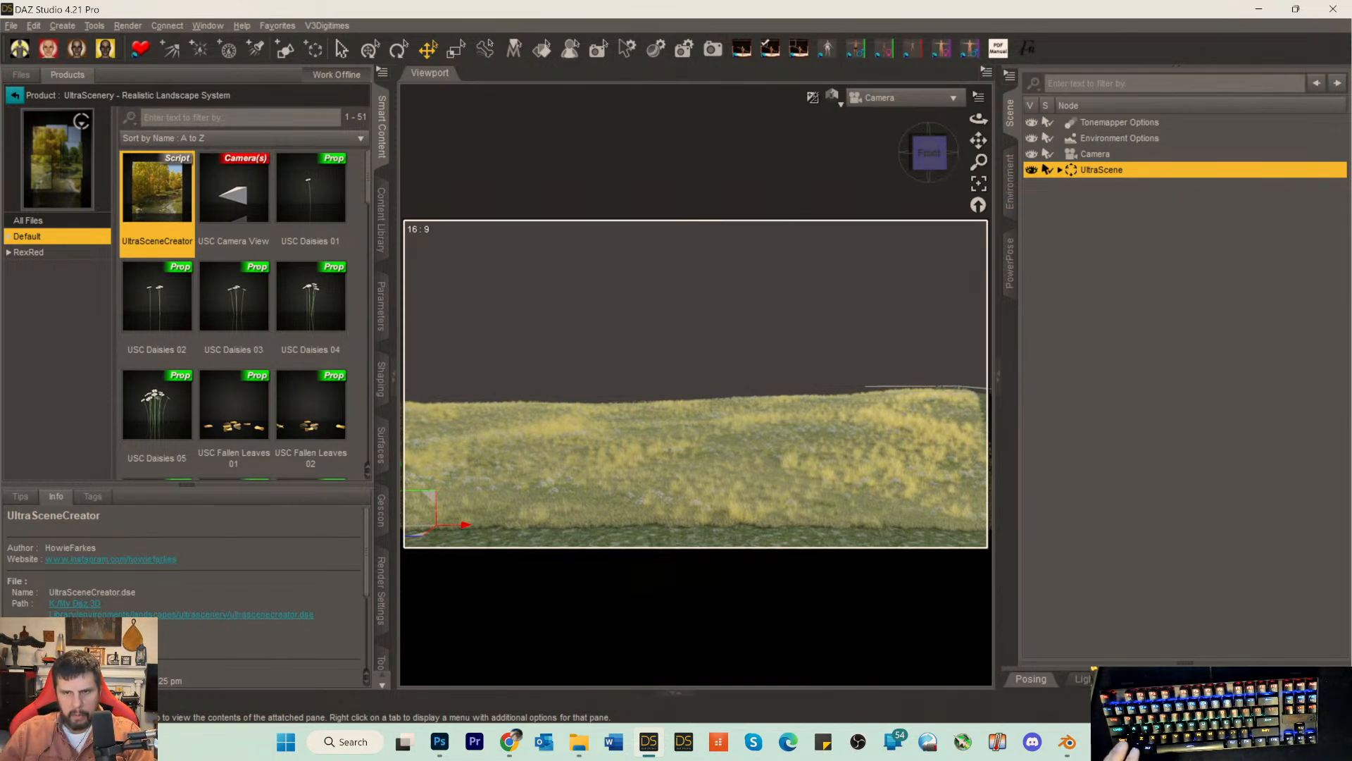
# Step: Adjust the Camera's framing of the grassland hills, using the texture-shaded and rendered viewport previews
pyautogui.moveTo(928, 125); pyautogui.dragTo(928, 131)
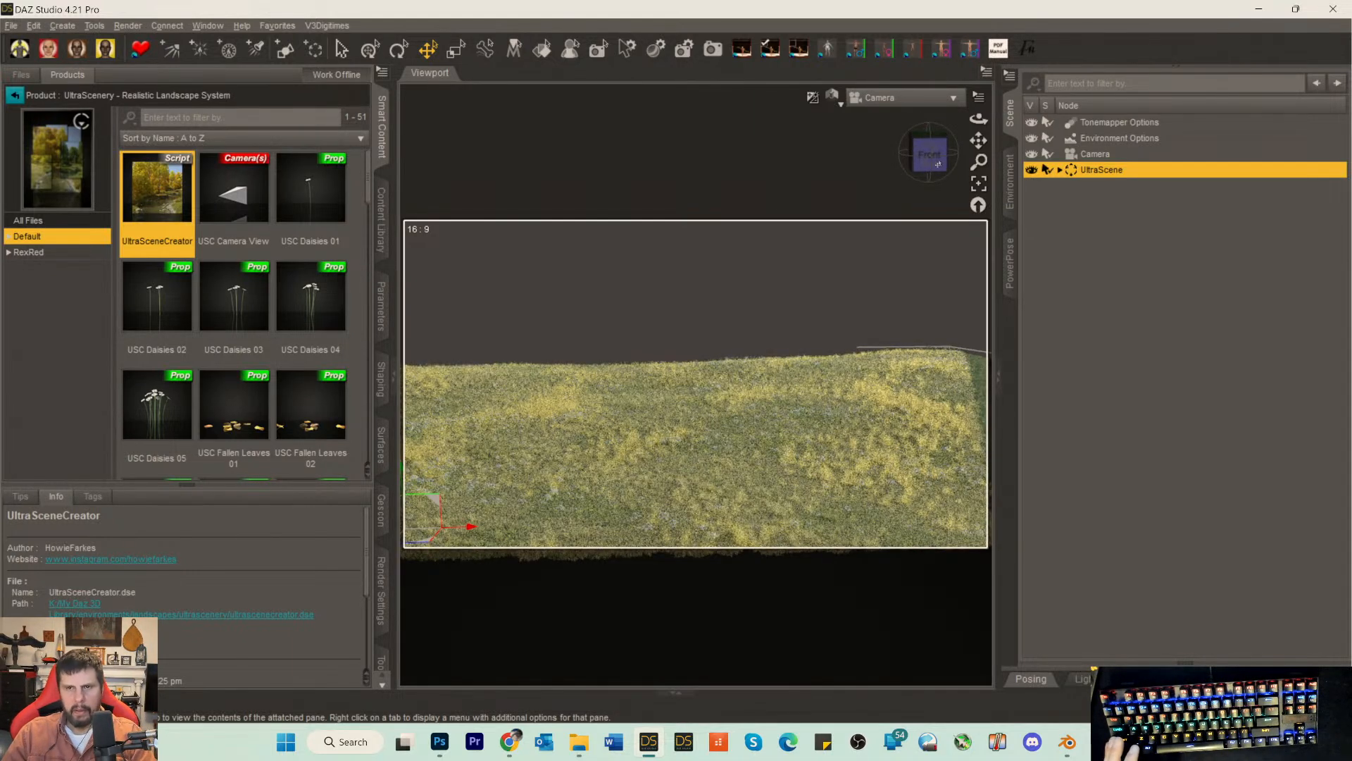
pyautogui.moveTo(942, 164)
pyautogui.mouseDown()
pyautogui.moveTo(989, 140)
pyautogui.moveTo(930, 160)
pyautogui.mouseUp()
pyautogui.hotkey('ctrl', '9')
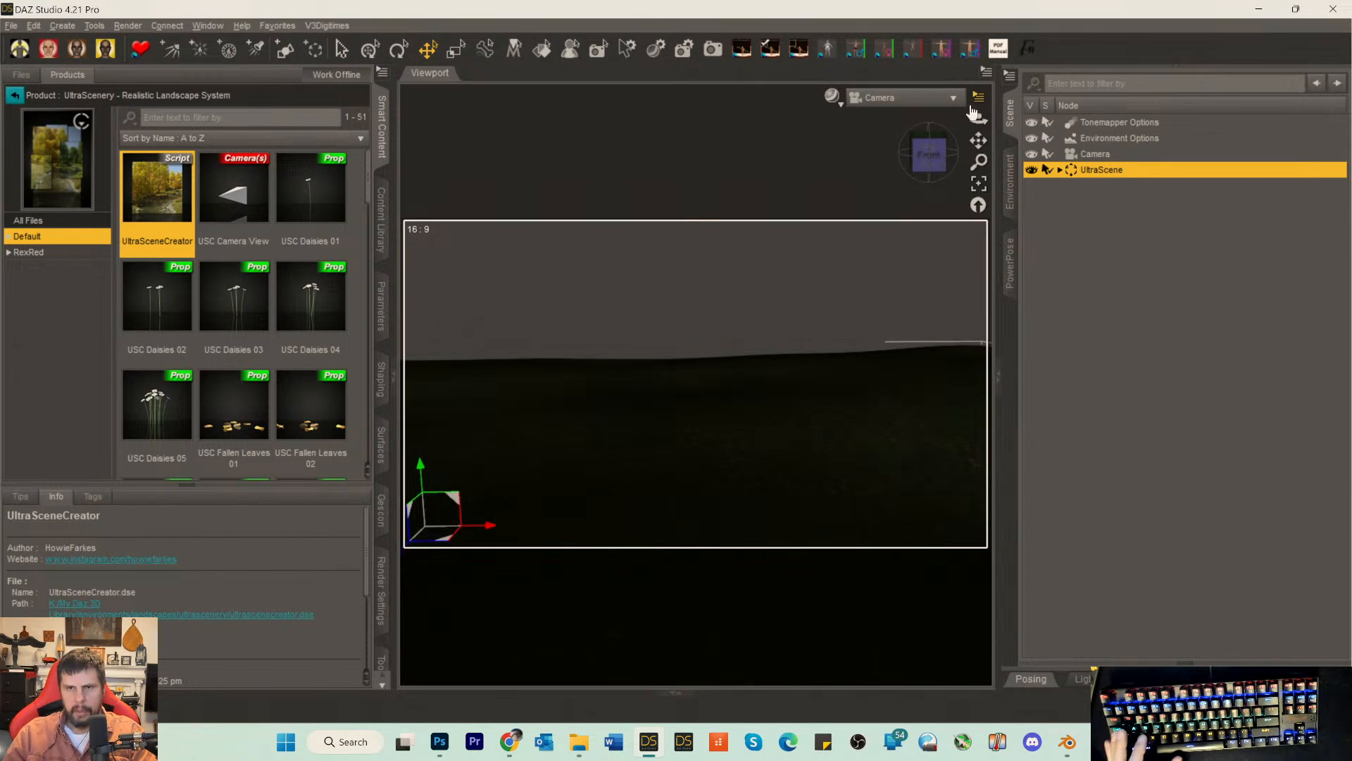
pyautogui.moveTo(980, 141)
pyautogui.mouseDown()
pyautogui.moveTo(964, 140)
pyautogui.moveTo(980, 138)
pyautogui.mouseUp()
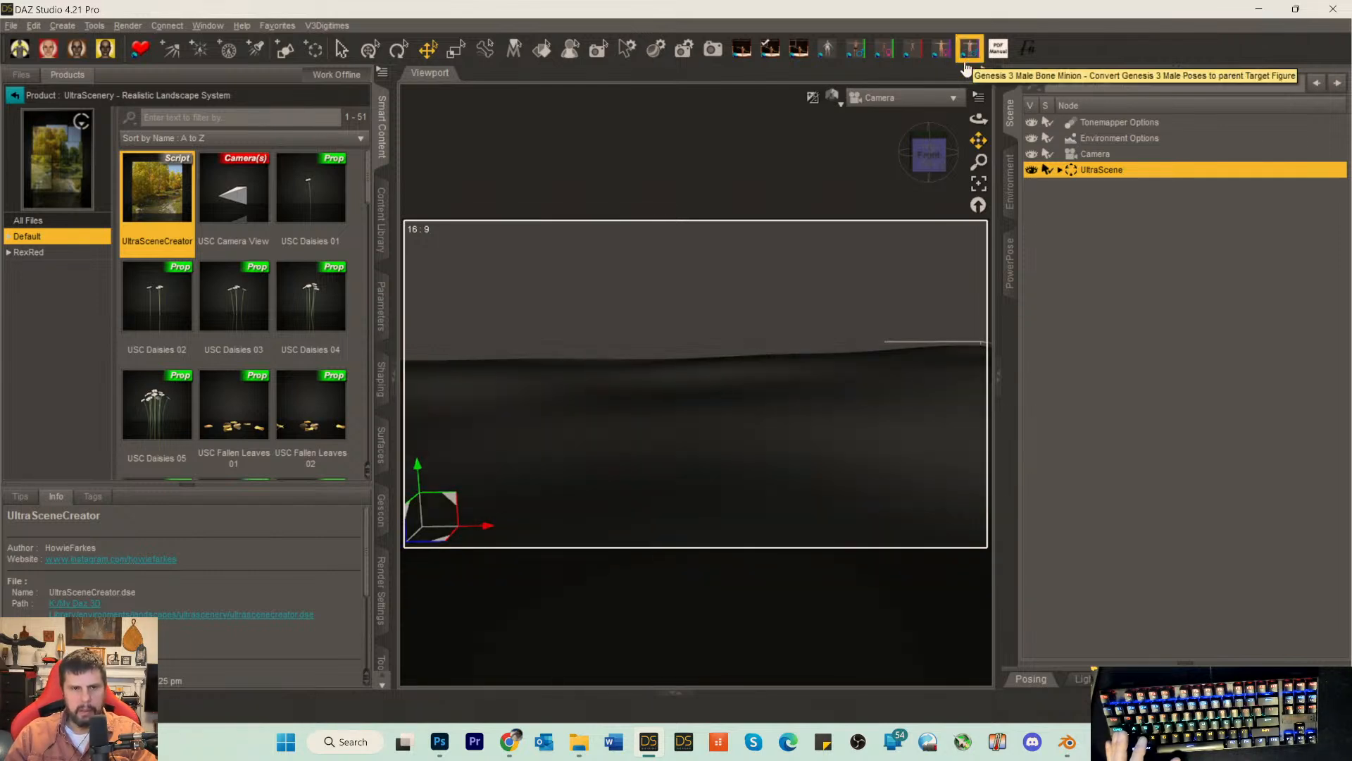
pyautogui.moveTo(159, 450)
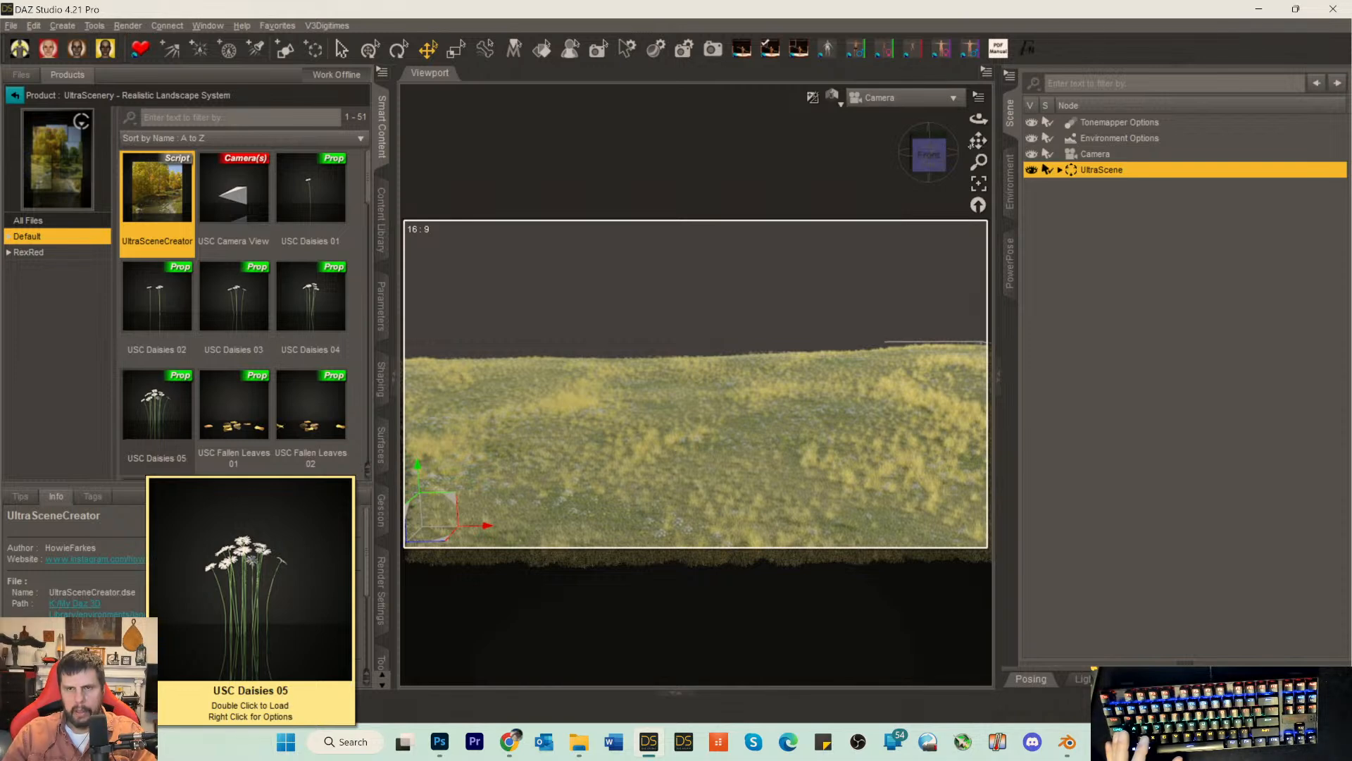
pyautogui.moveTo(978, 140); pyautogui.dragTo(973, 140)
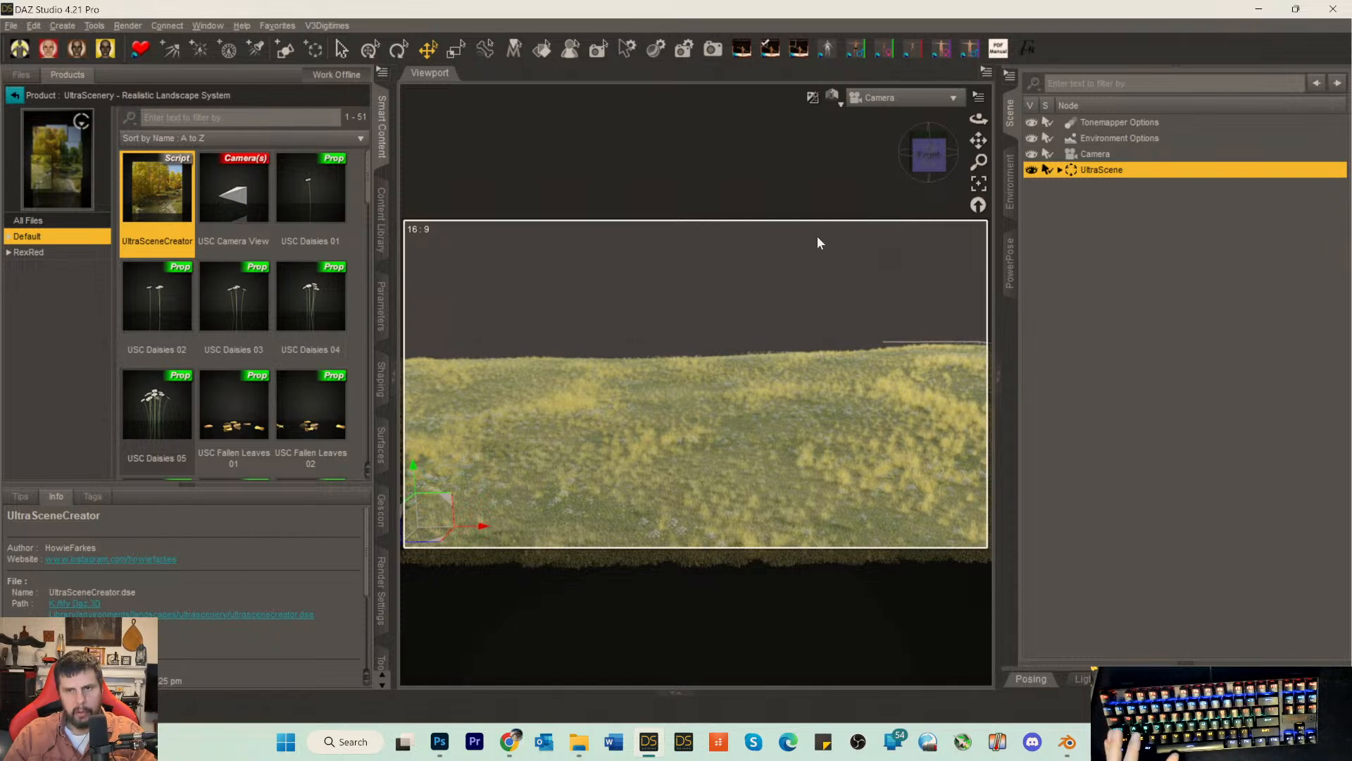
# Step: Save the scene as "Ultra Scenery Blender" in DSON User File format, accepting the default scene save options
pyautogui.hotkey('ctrl', 's')
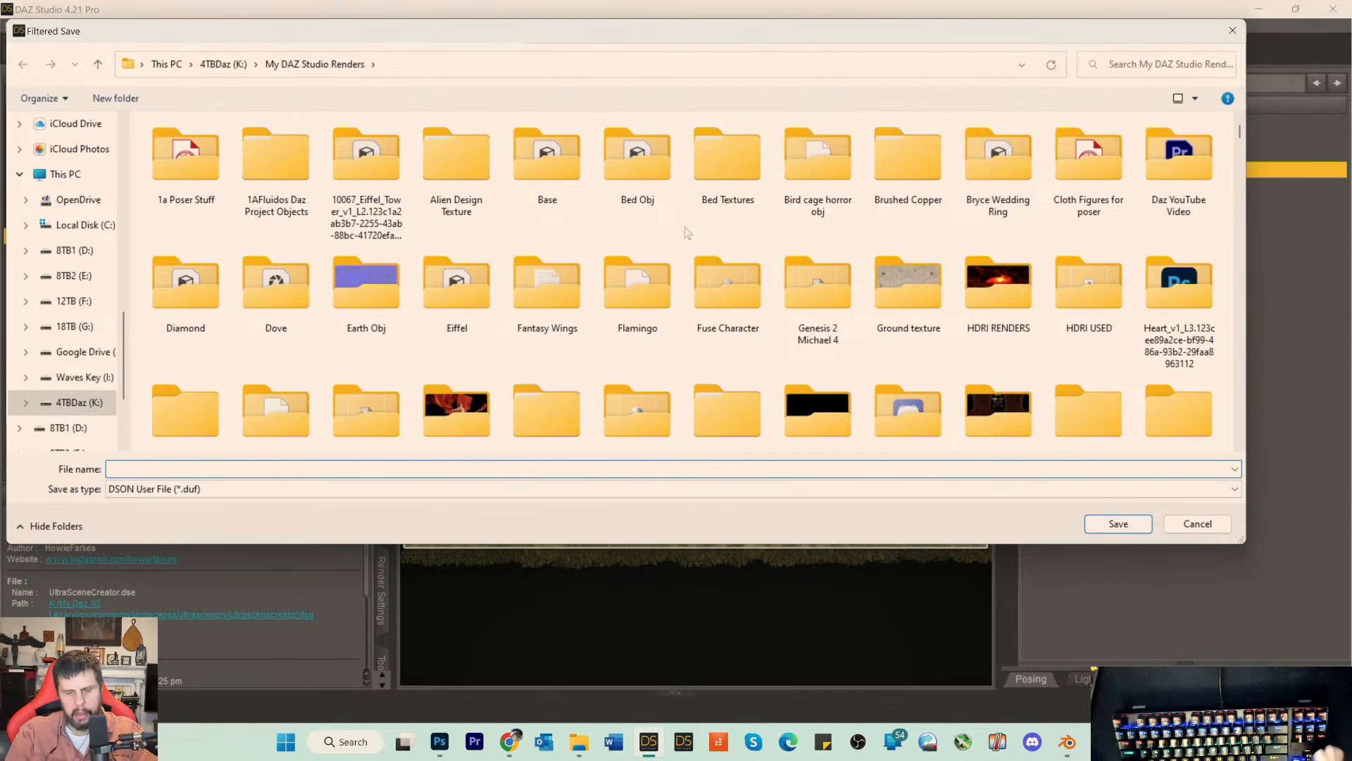
pyautogui.write('Ul')
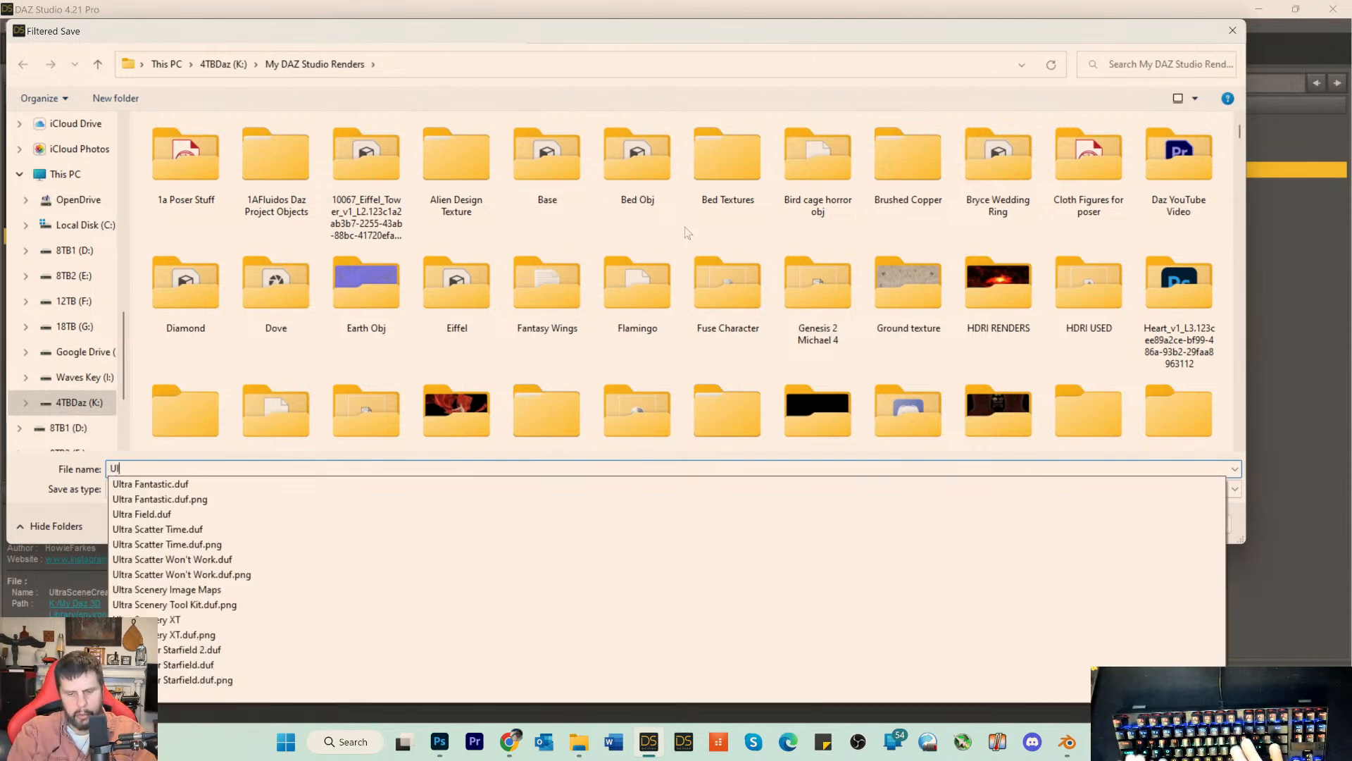
pyautogui.write('tra S')
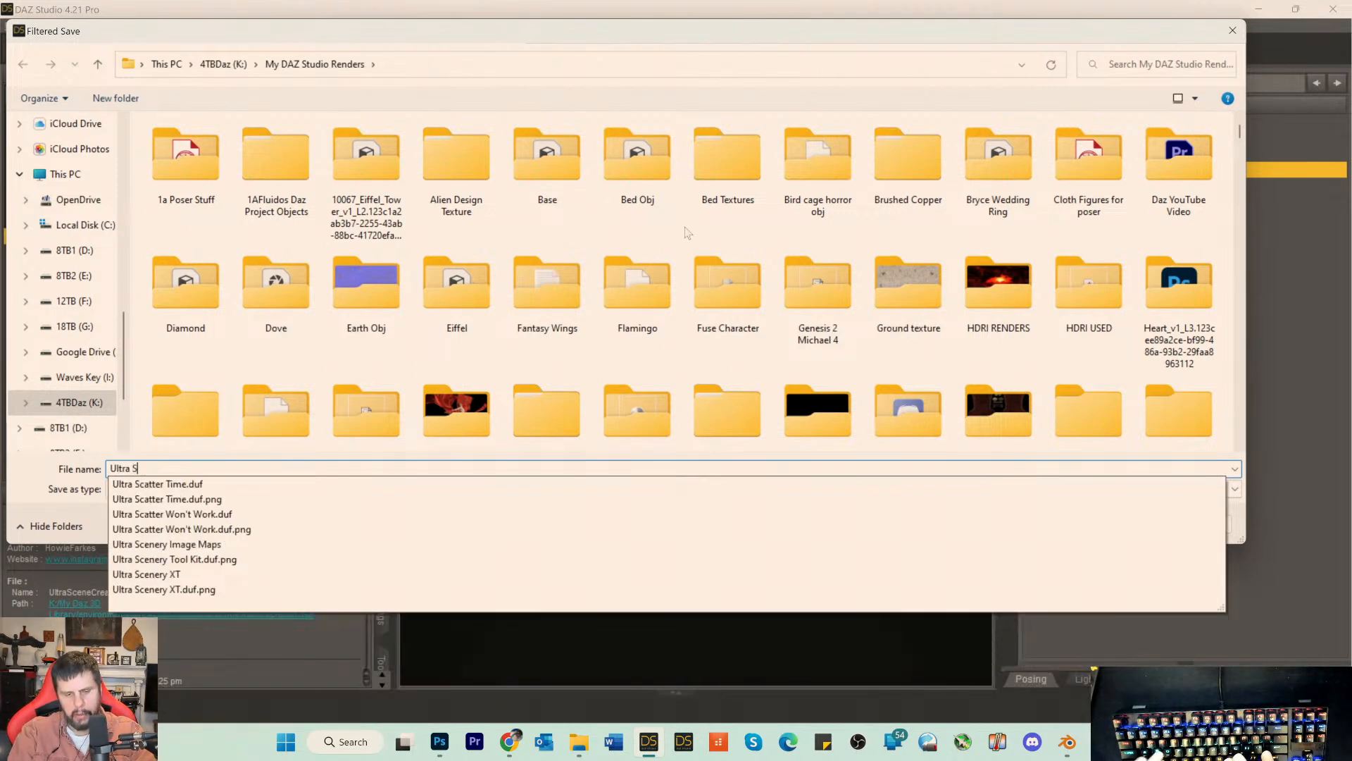
pyautogui.write('cenery')
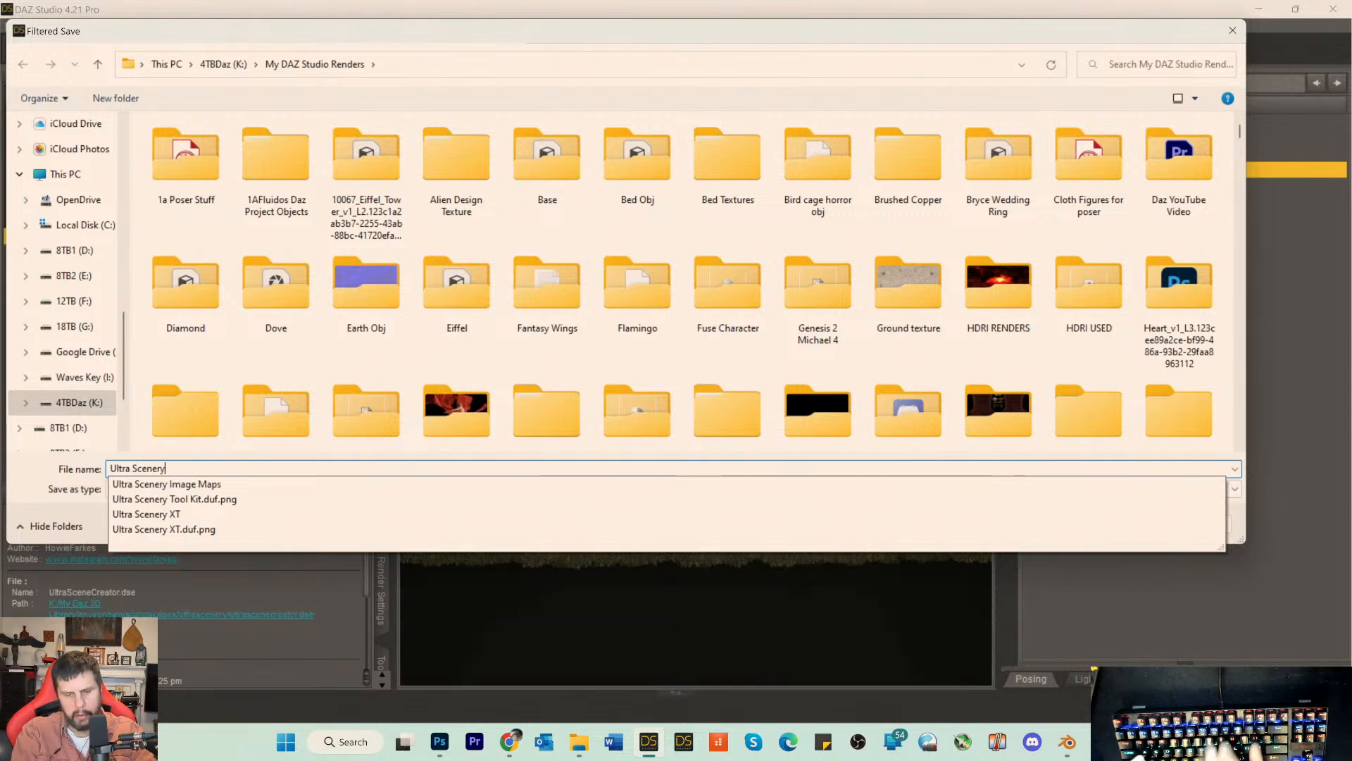
pyautogui.write(' Blender')
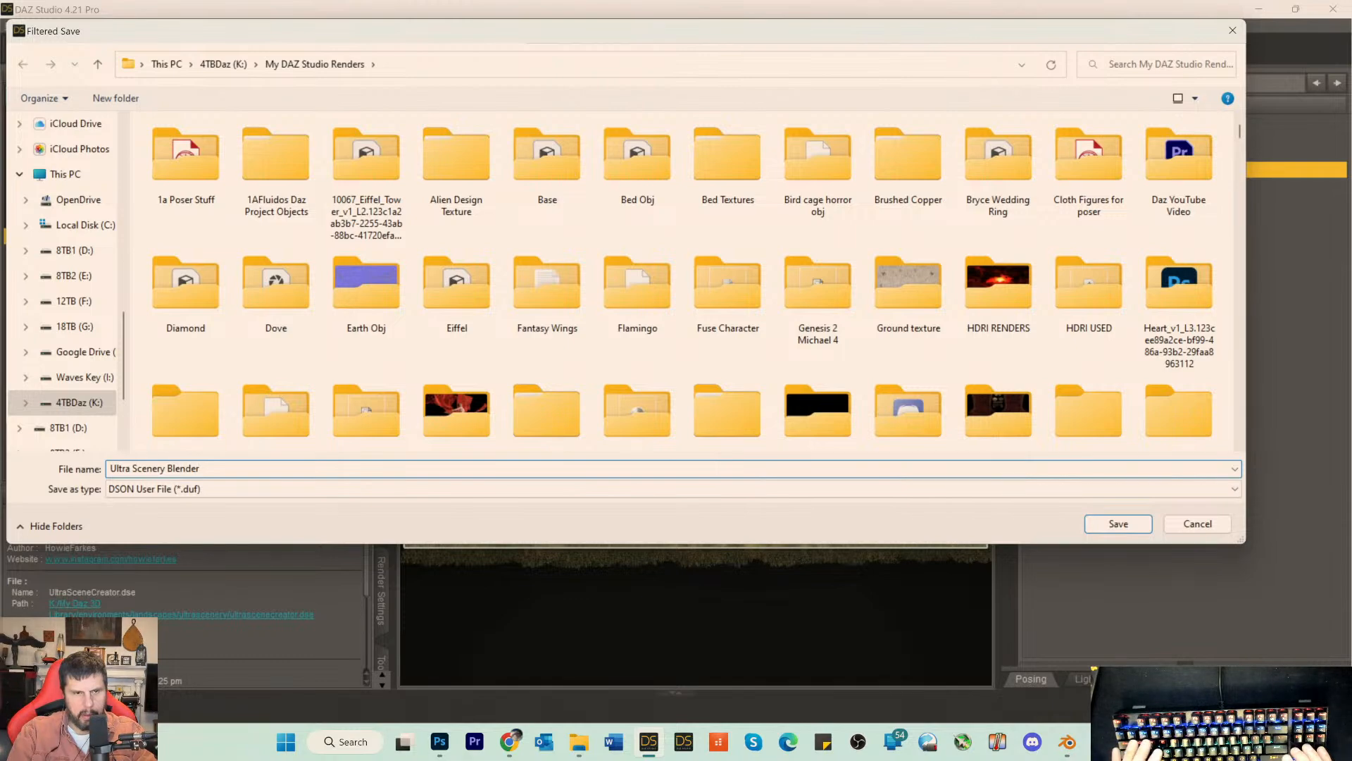
pyautogui.press('Return')
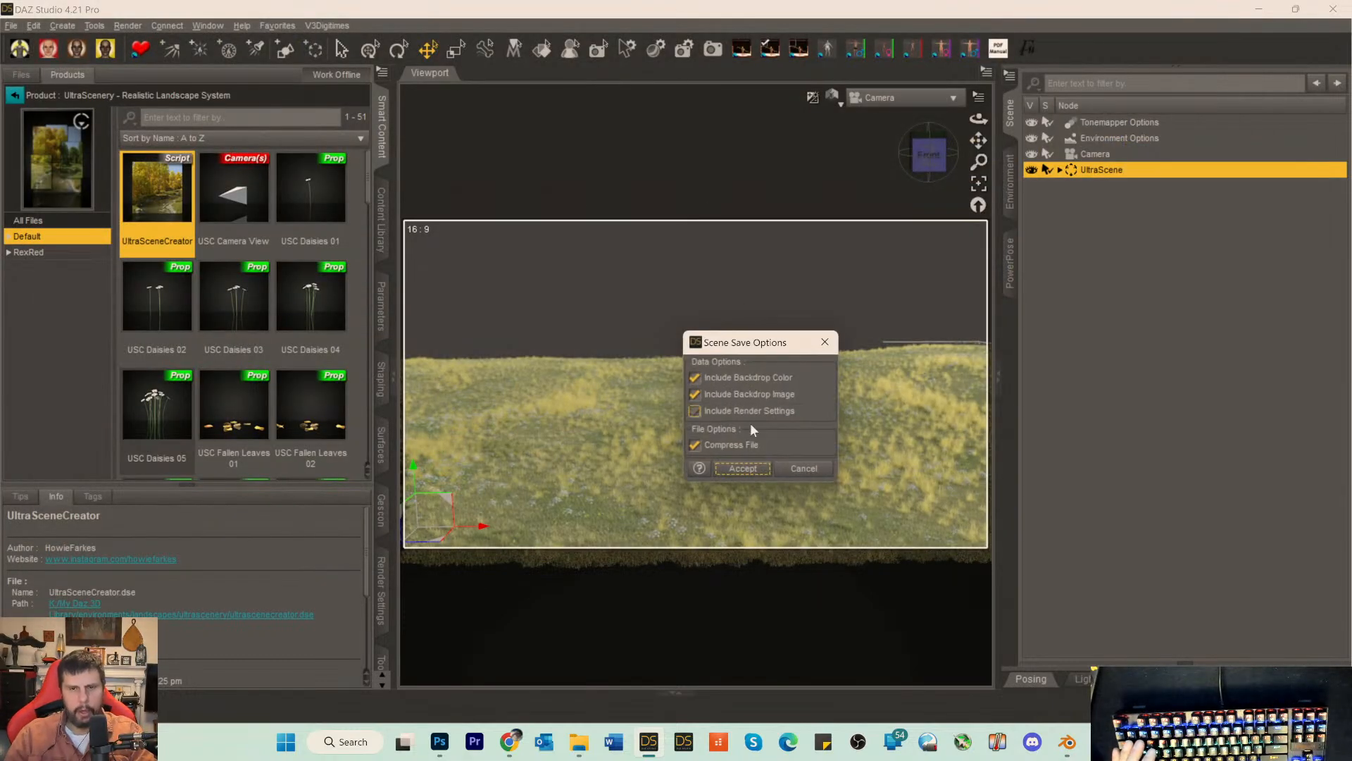
pyautogui.click(748, 467)
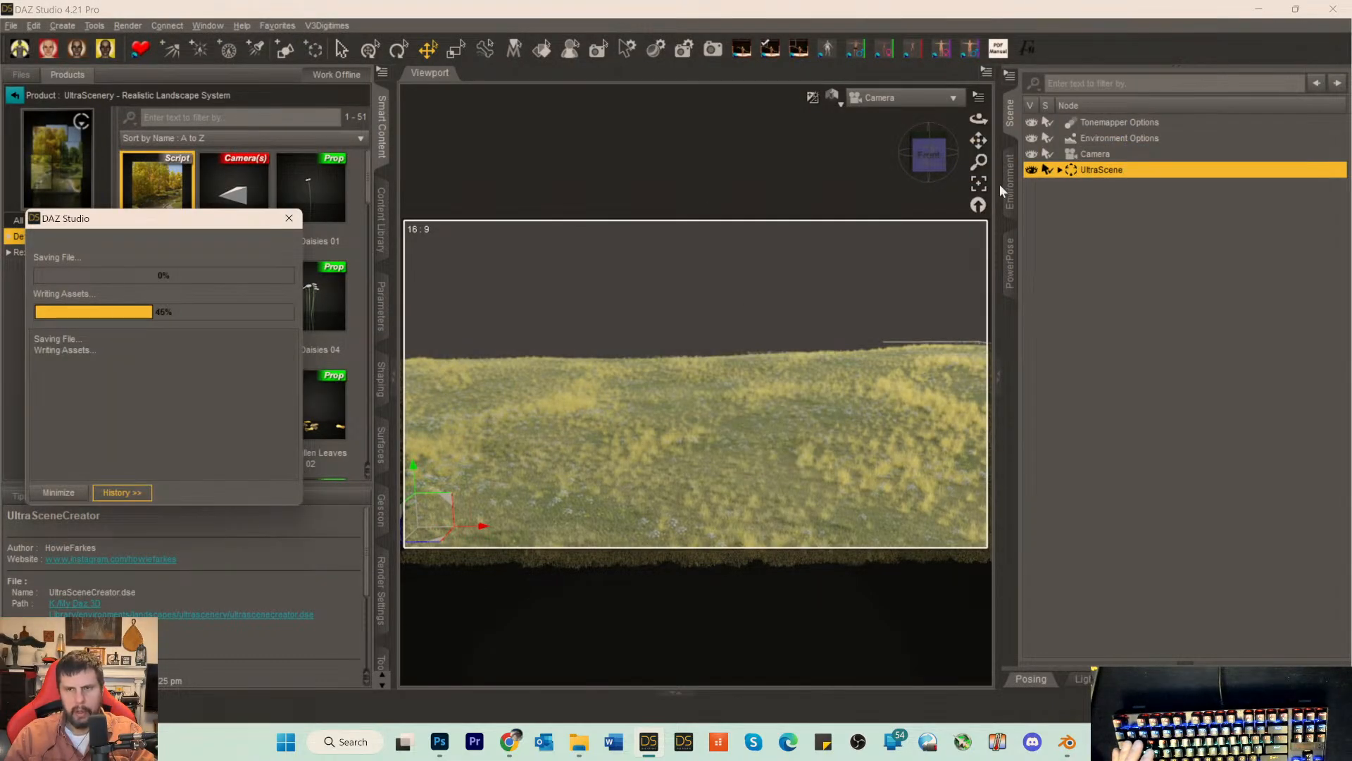
# Step: Select UltraScene Terrain within the UltraScene group and export it through the Daz To Blender bridge as a Static Mesh
pyautogui.click(1060, 171)
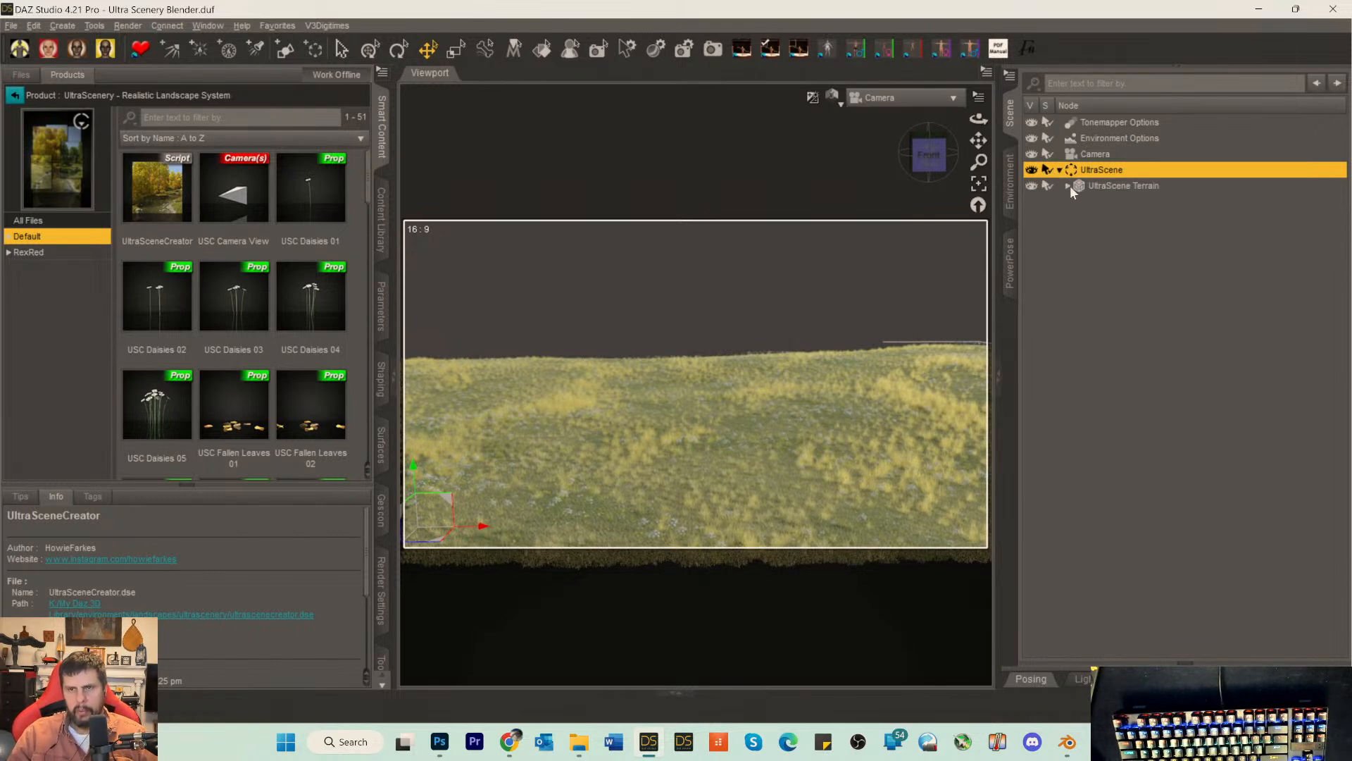
pyautogui.click(1068, 185)
pyautogui.click(1096, 186)
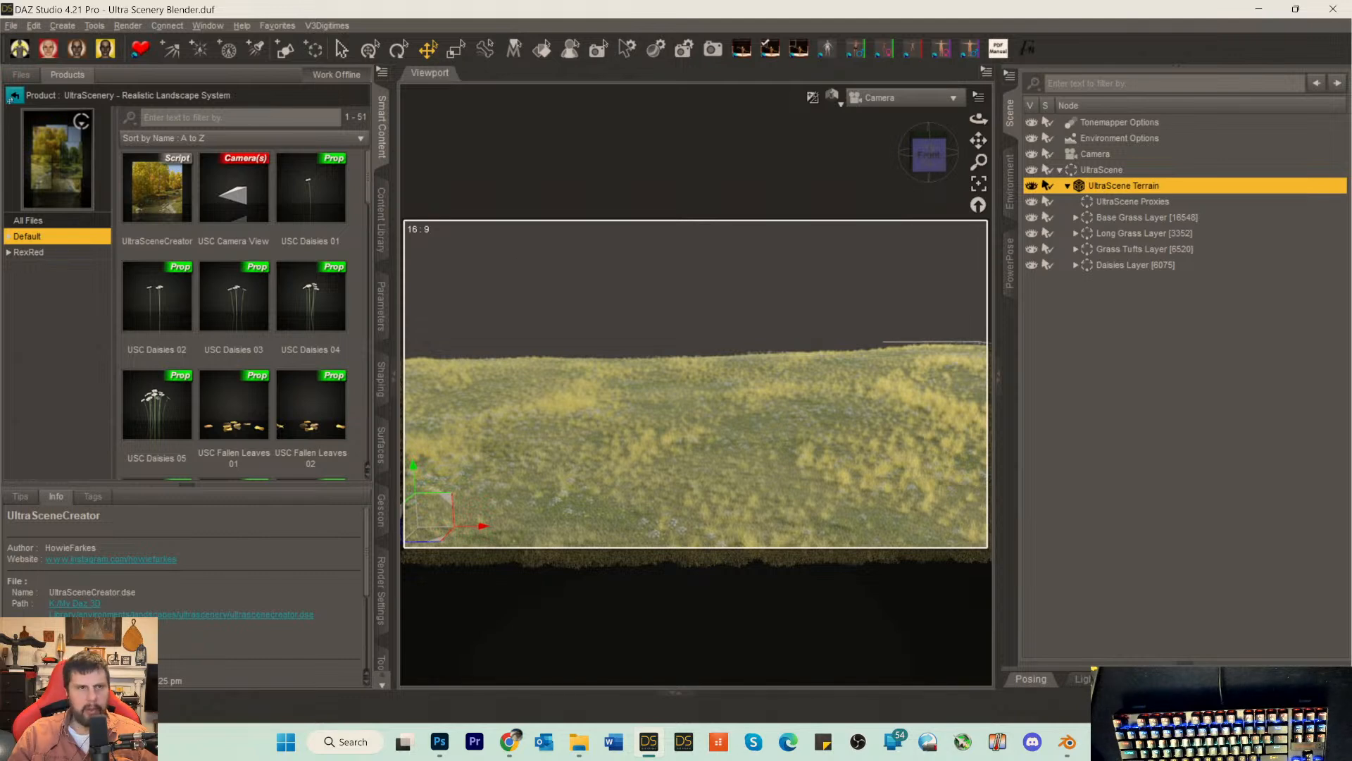
pyautogui.click(11, 26)
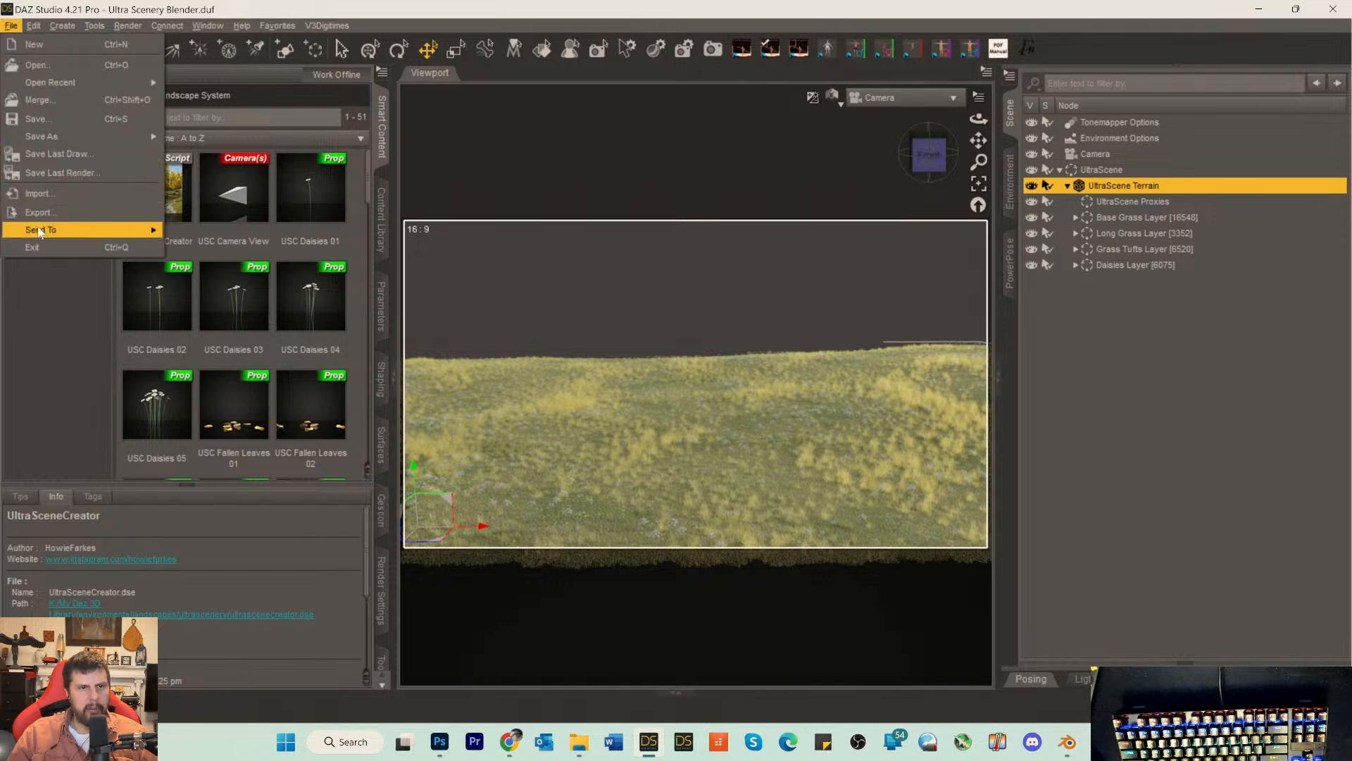
pyautogui.moveTo(40, 232)
pyautogui.click(247, 311)
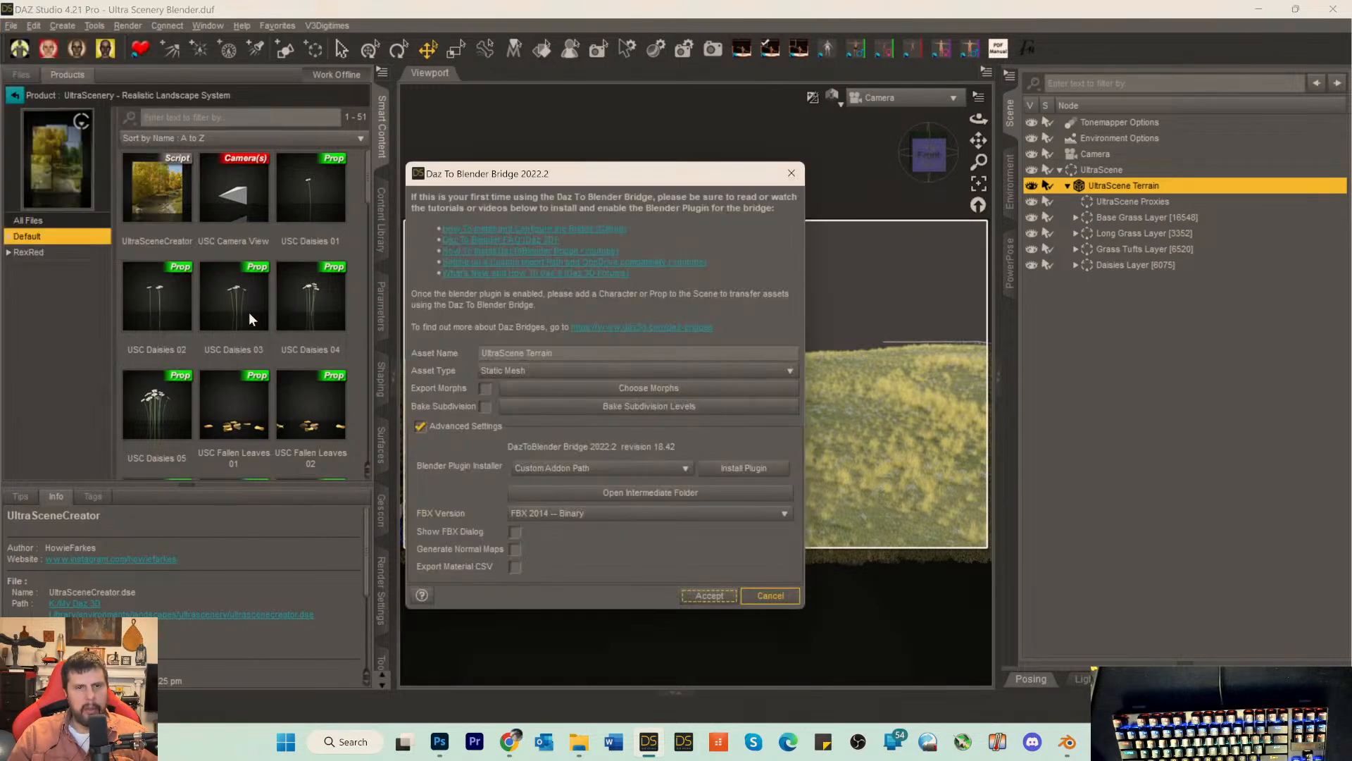
pyautogui.click(718, 596)
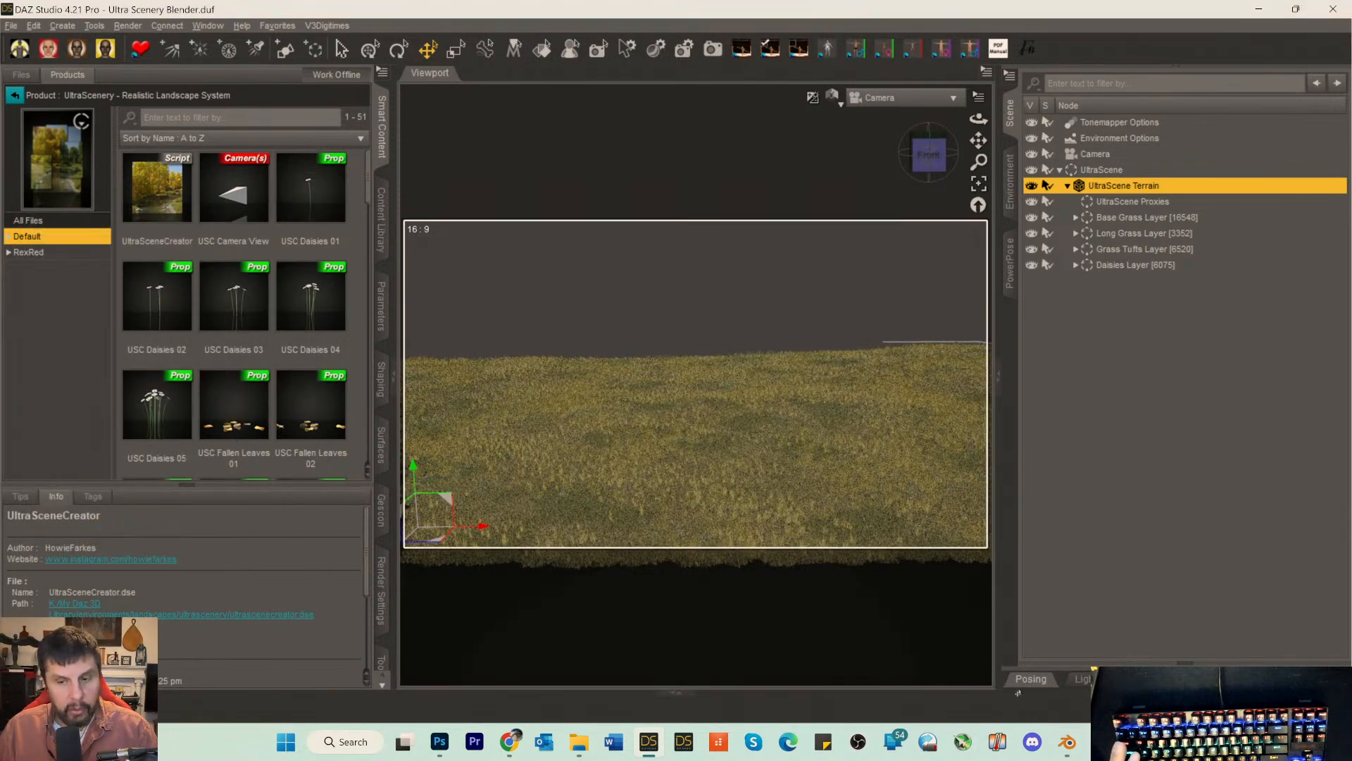
# Step: Switch to Blender, dismiss the bridge's export notice, and import the exported landscape as a new environment
pyautogui.click(1068, 745)
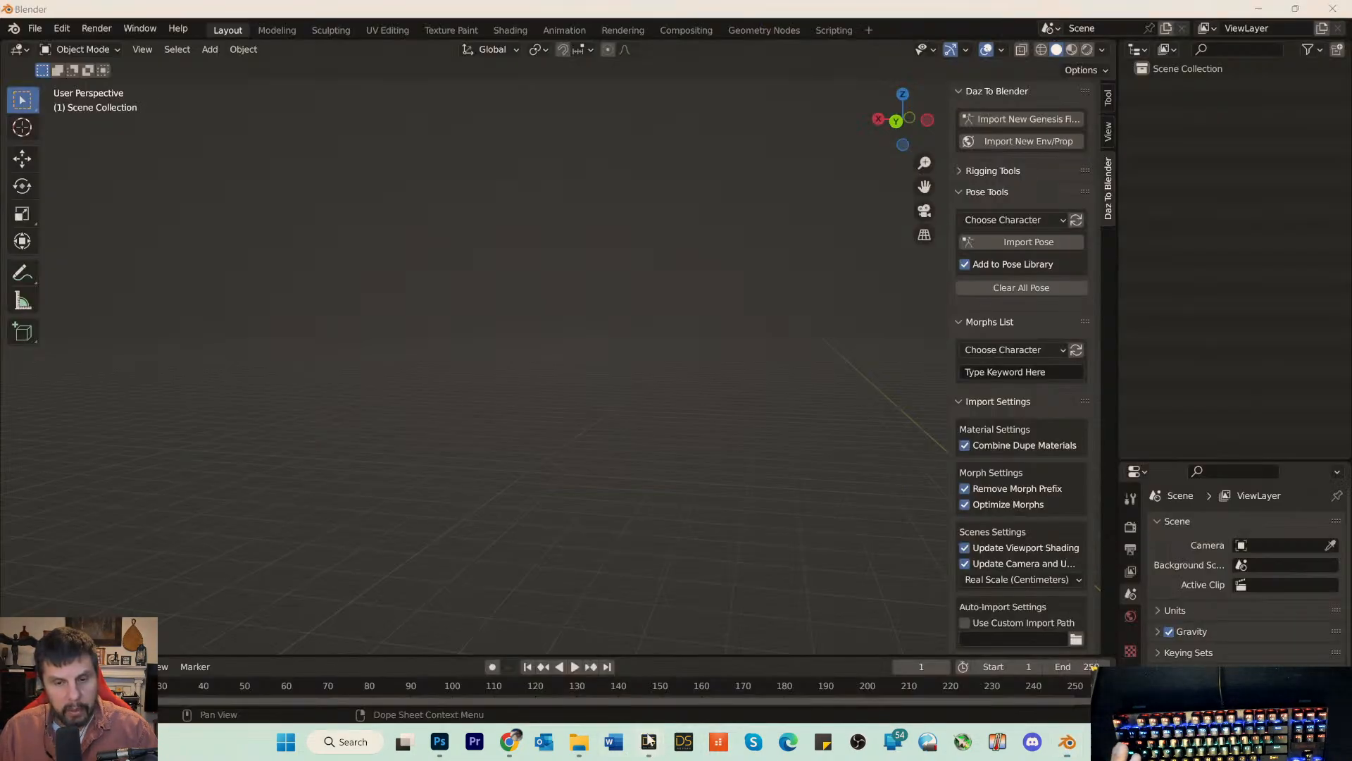
pyautogui.moveTo(649, 739)
pyautogui.click(696, 644)
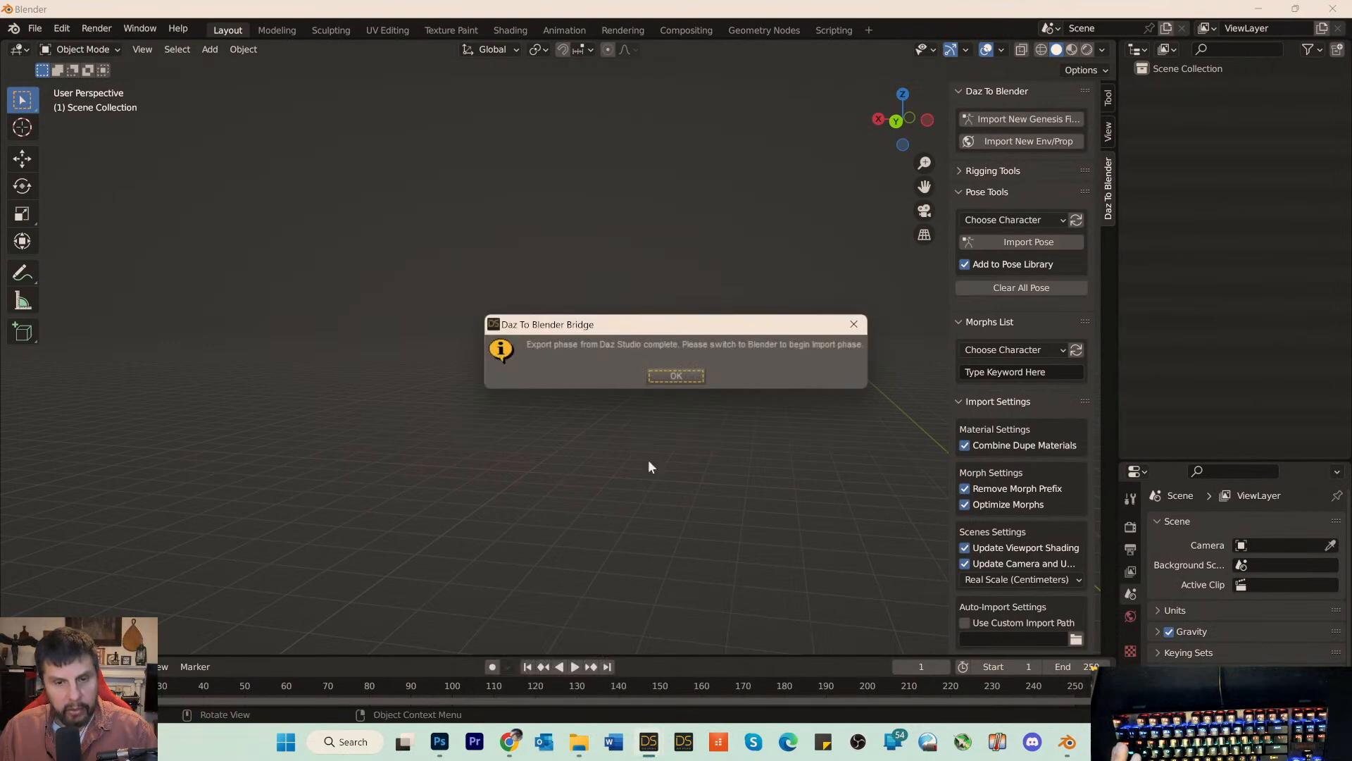
pyautogui.click(670, 377)
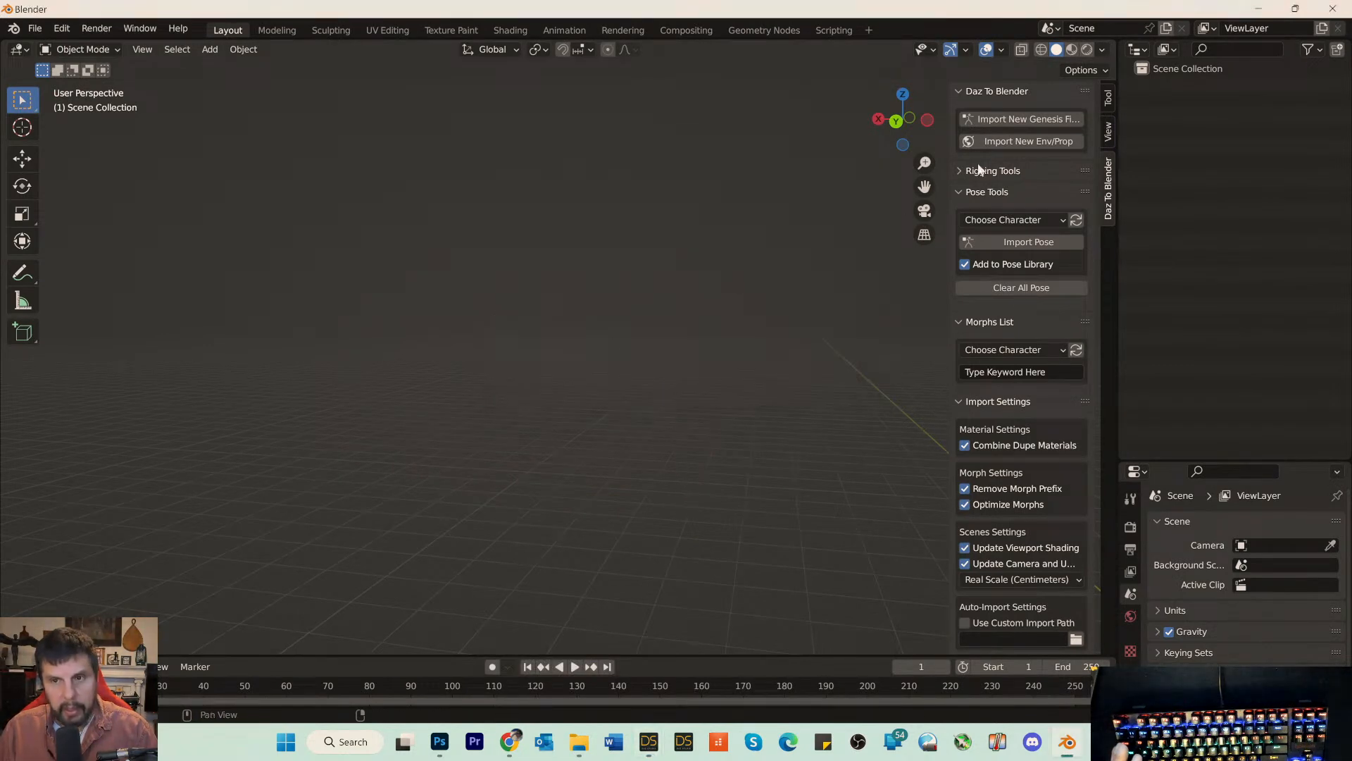
pyautogui.click(1018, 143)
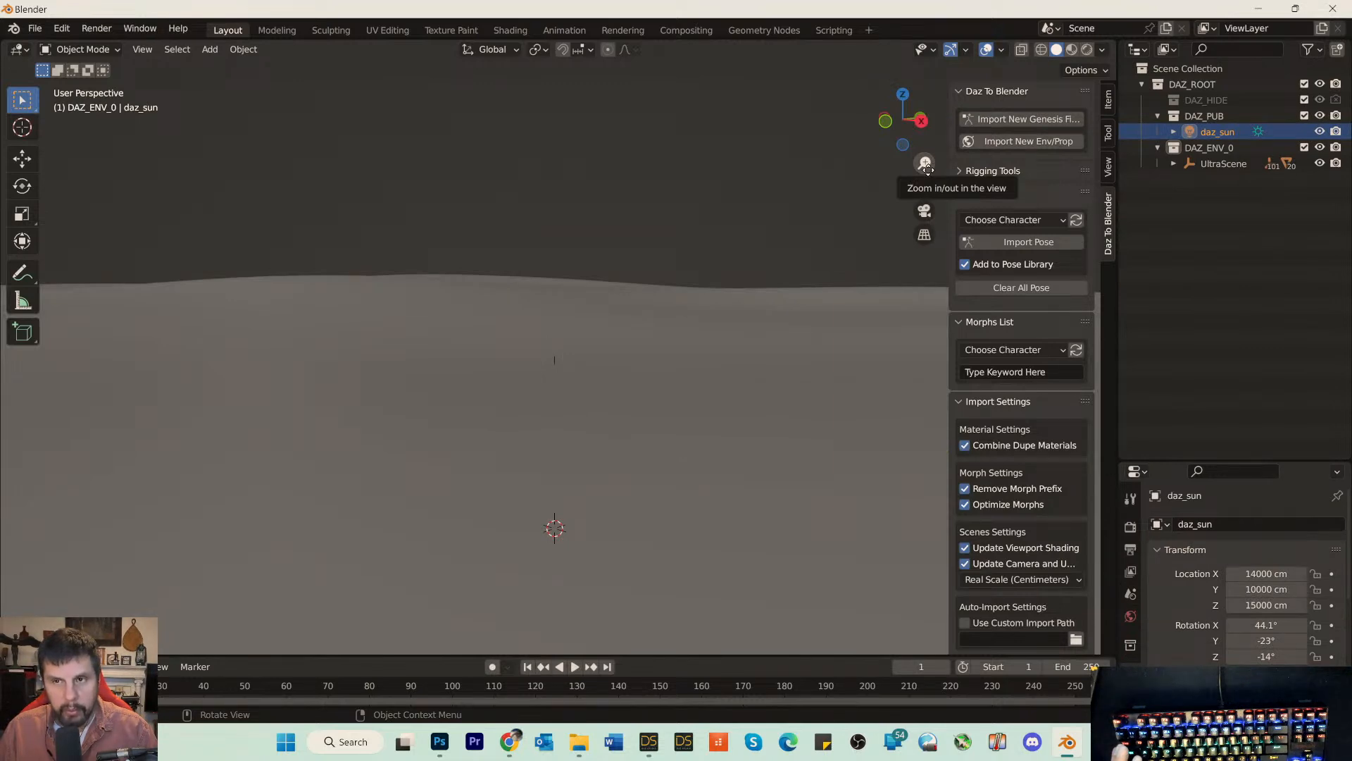
# Step: Show the landscape in rendered shading with the sidebar hidden, and select Base Grass Layer under UltraScene Terrain
pyautogui.click(1085, 50)
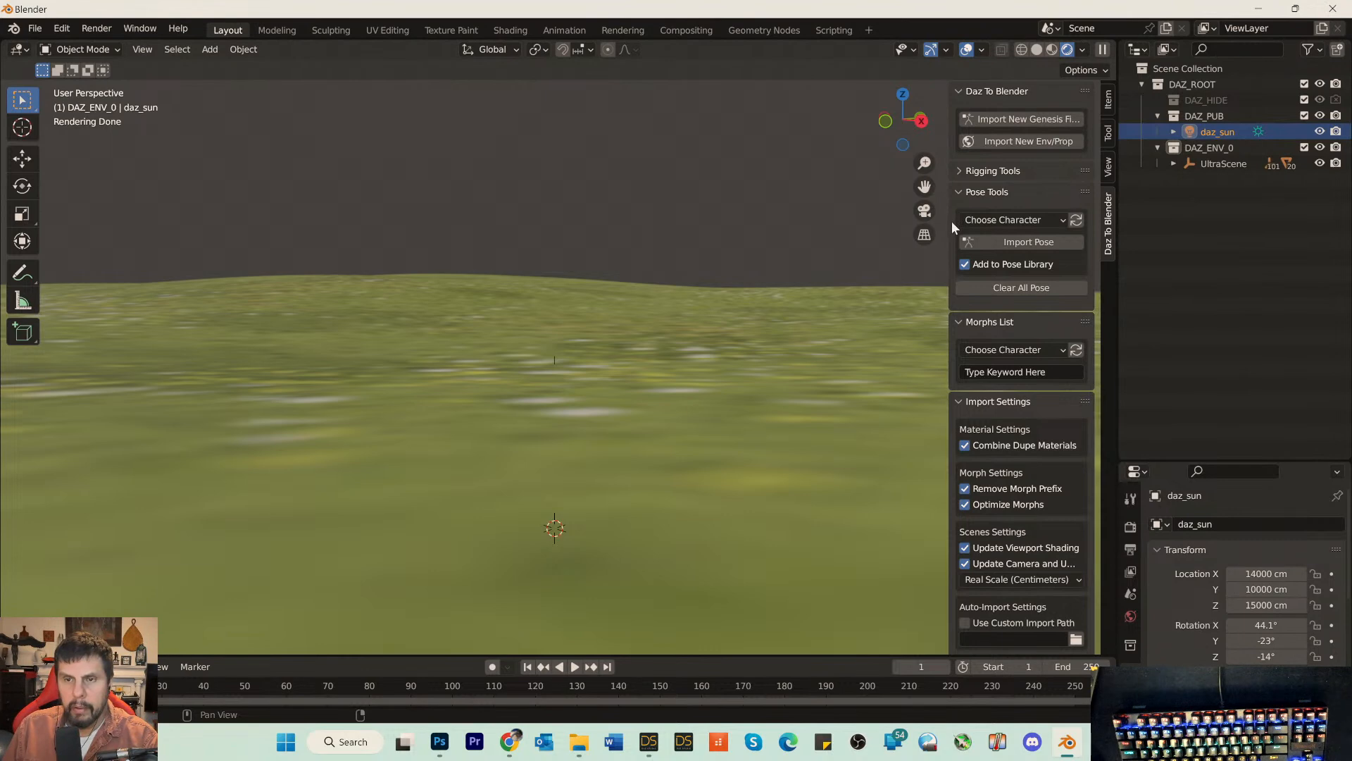
pyautogui.moveTo(951, 230); pyautogui.dragTo(1091, 246)
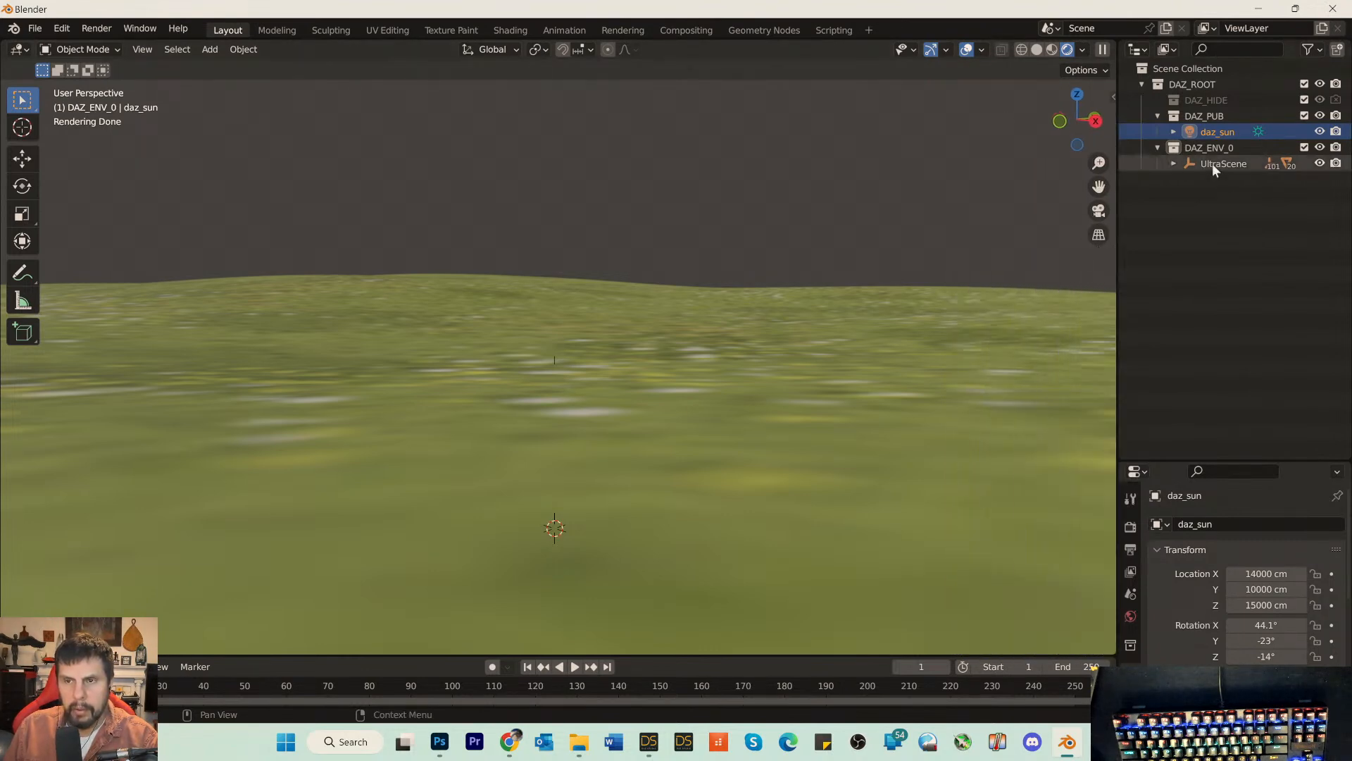
pyautogui.click(1173, 163)
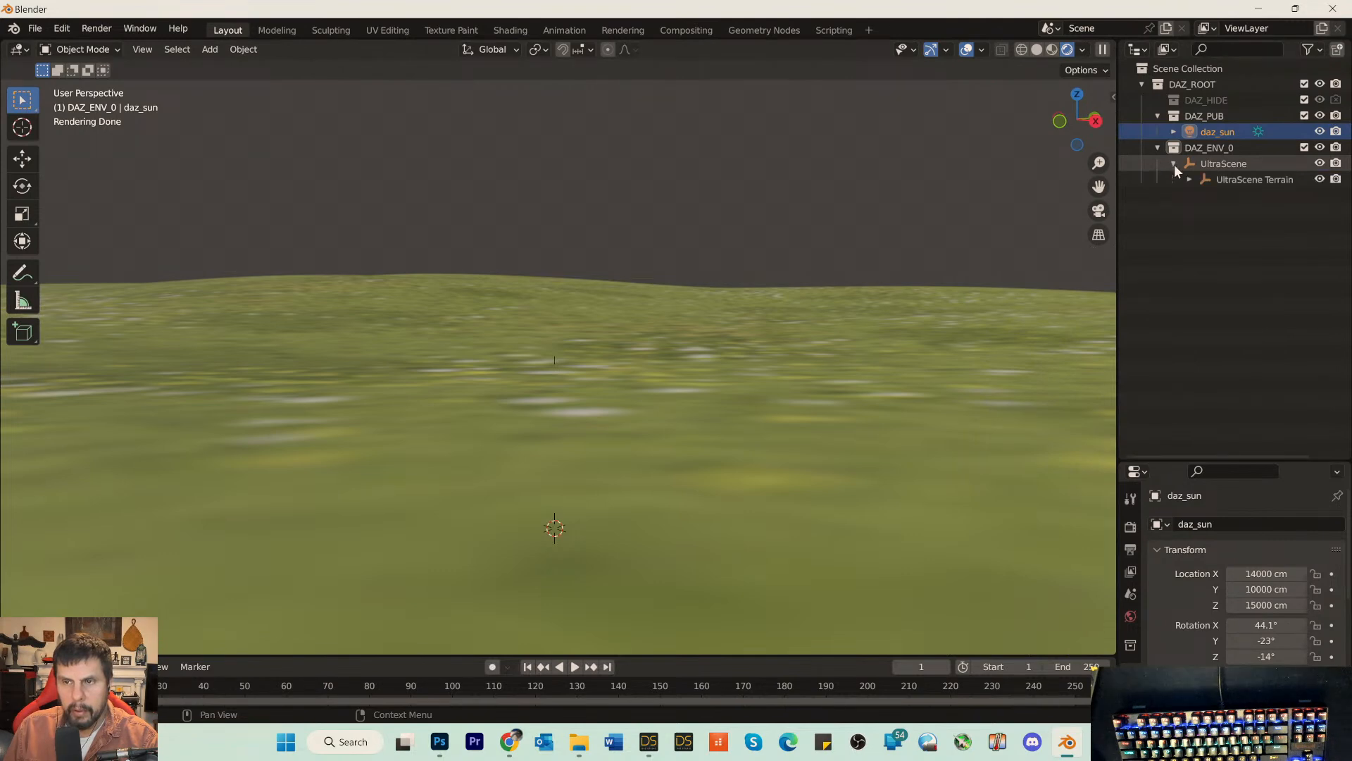
pyautogui.click(1187, 181)
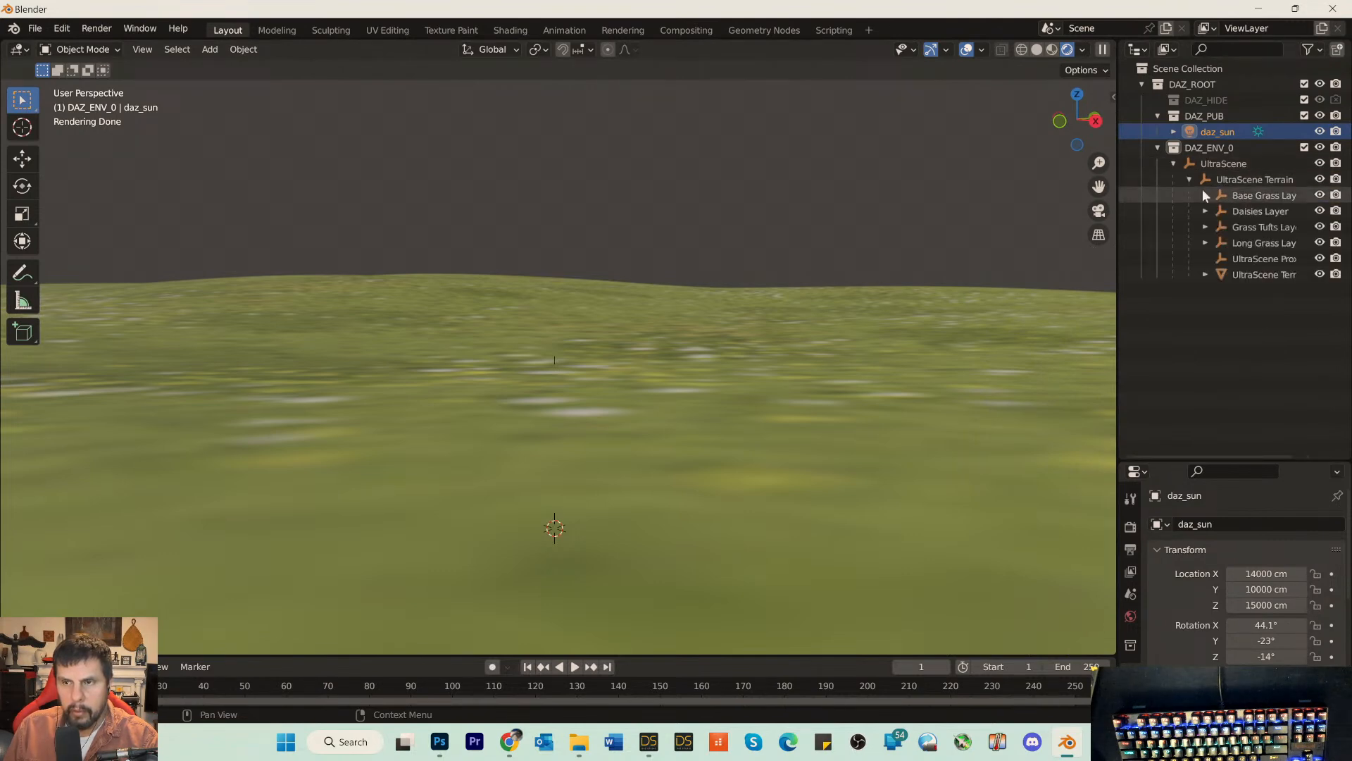
pyautogui.click(1229, 194)
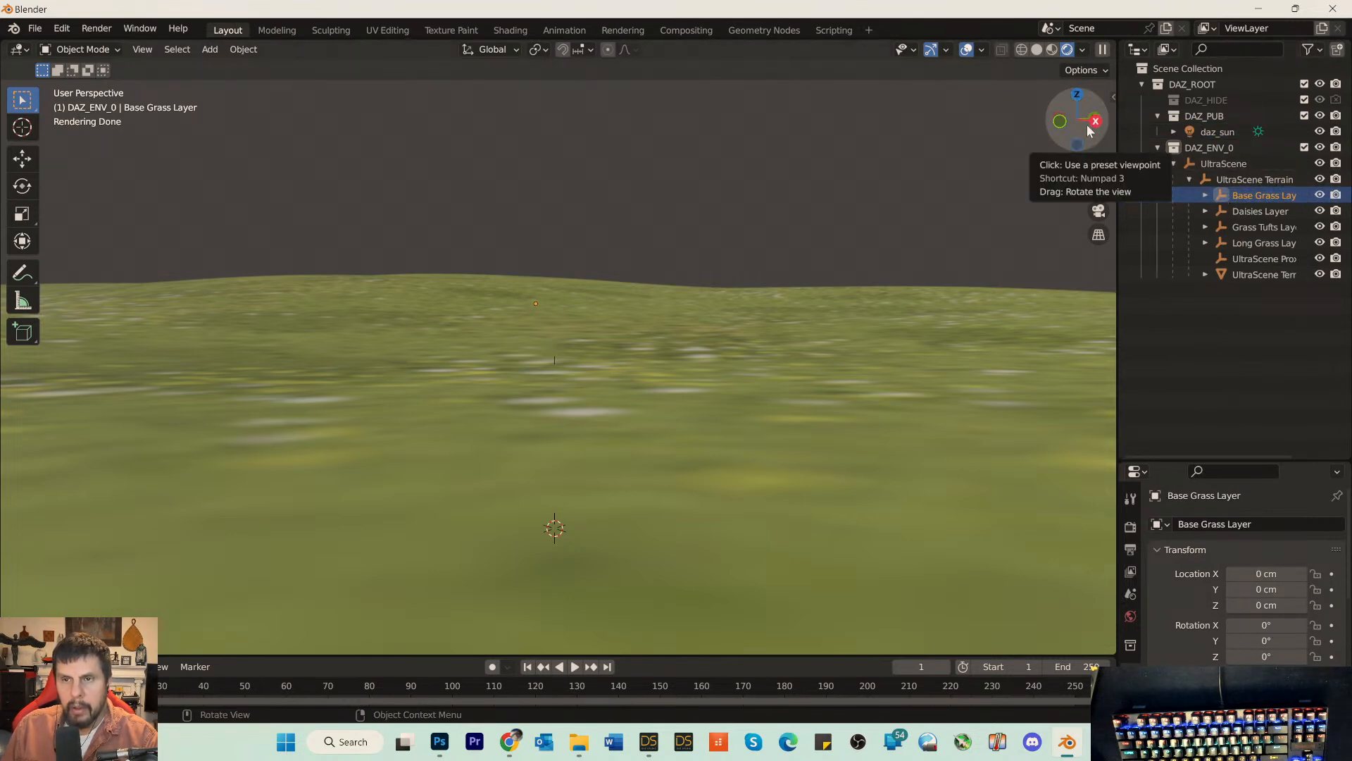
# Step: Examine the imported terrain's surface, road and grass cover from far and near in the rendered viewport
pyautogui.moveTo(1090, 130); pyautogui.dragTo(1099, 181)
pyautogui.scroll(-5, 1098, 177)
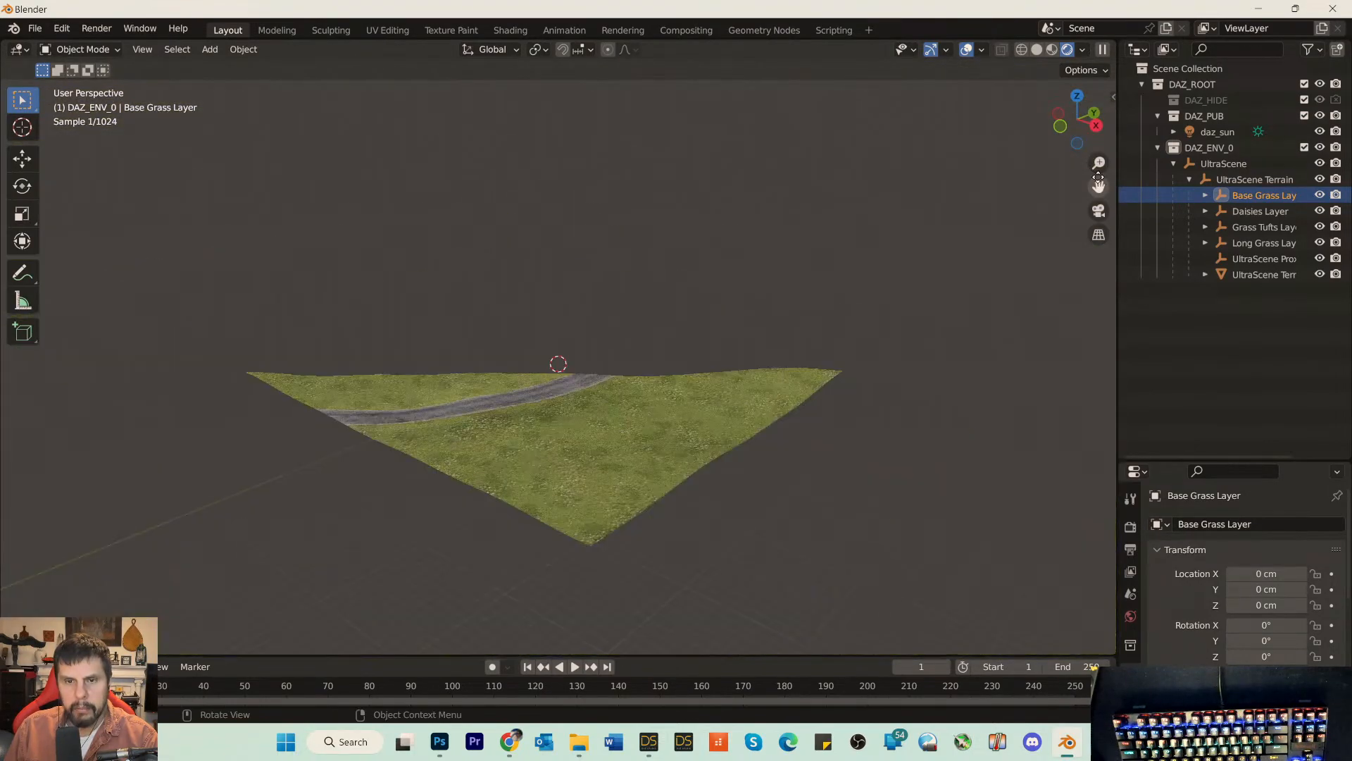
pyautogui.scroll(3, 1098, 173)
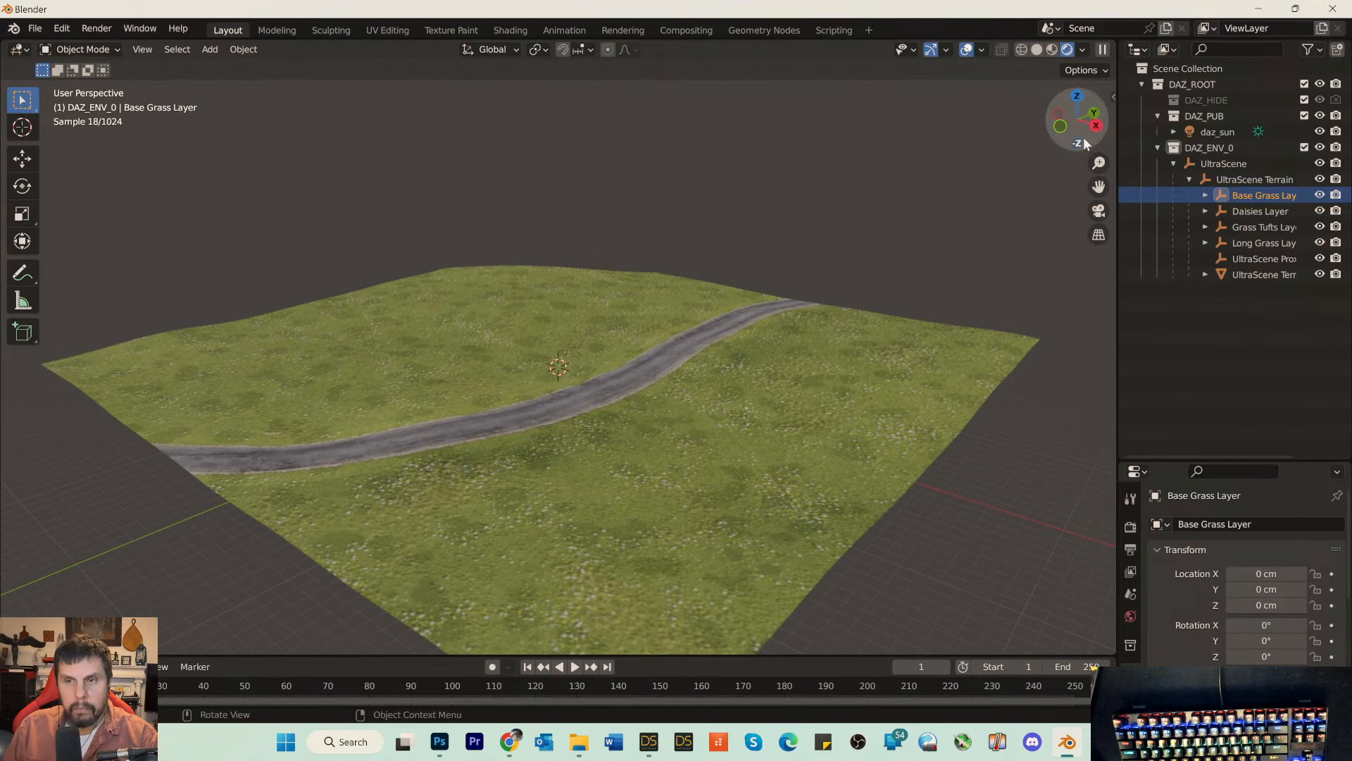
pyautogui.moveTo(1091, 138); pyautogui.dragTo(1092, 131)
pyautogui.moveTo(1077, 119)
pyautogui.mouseDown()
pyautogui.moveTo(1094, 47)
pyautogui.moveTo(1096, 124)
pyautogui.moveTo(1071, 103)
pyautogui.moveTo(1097, 127)
pyautogui.mouseUp()
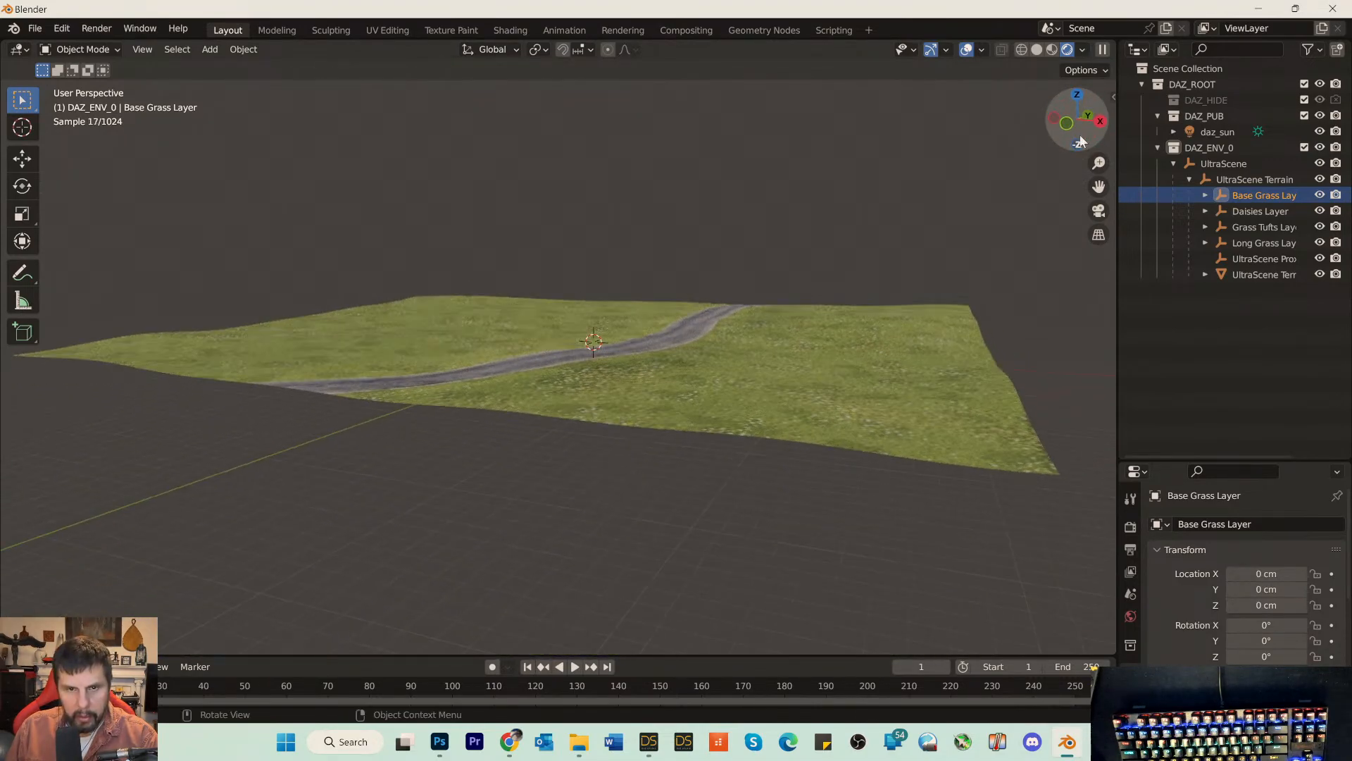
pyautogui.scroll(12, 1000, 172)
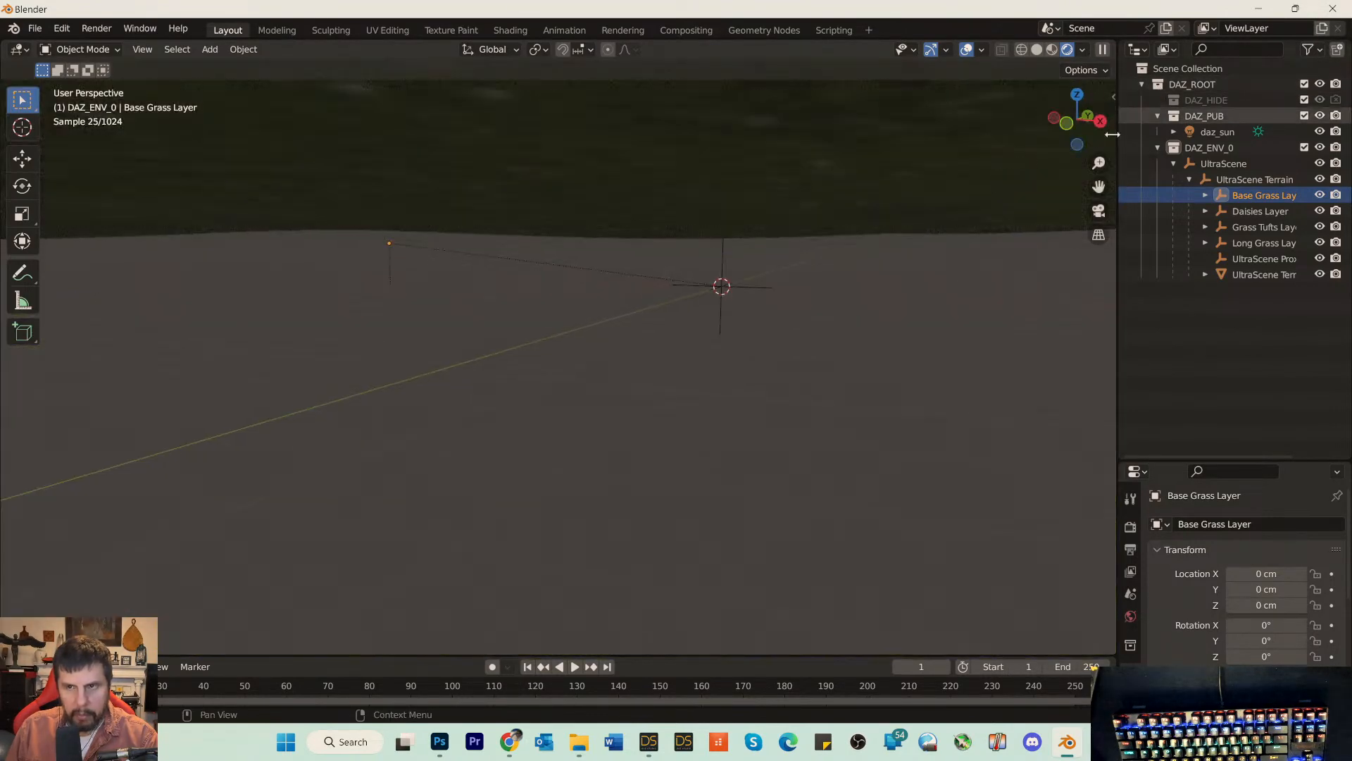
pyautogui.moveTo(1099, 187); pyautogui.dragTo(1113, 303)
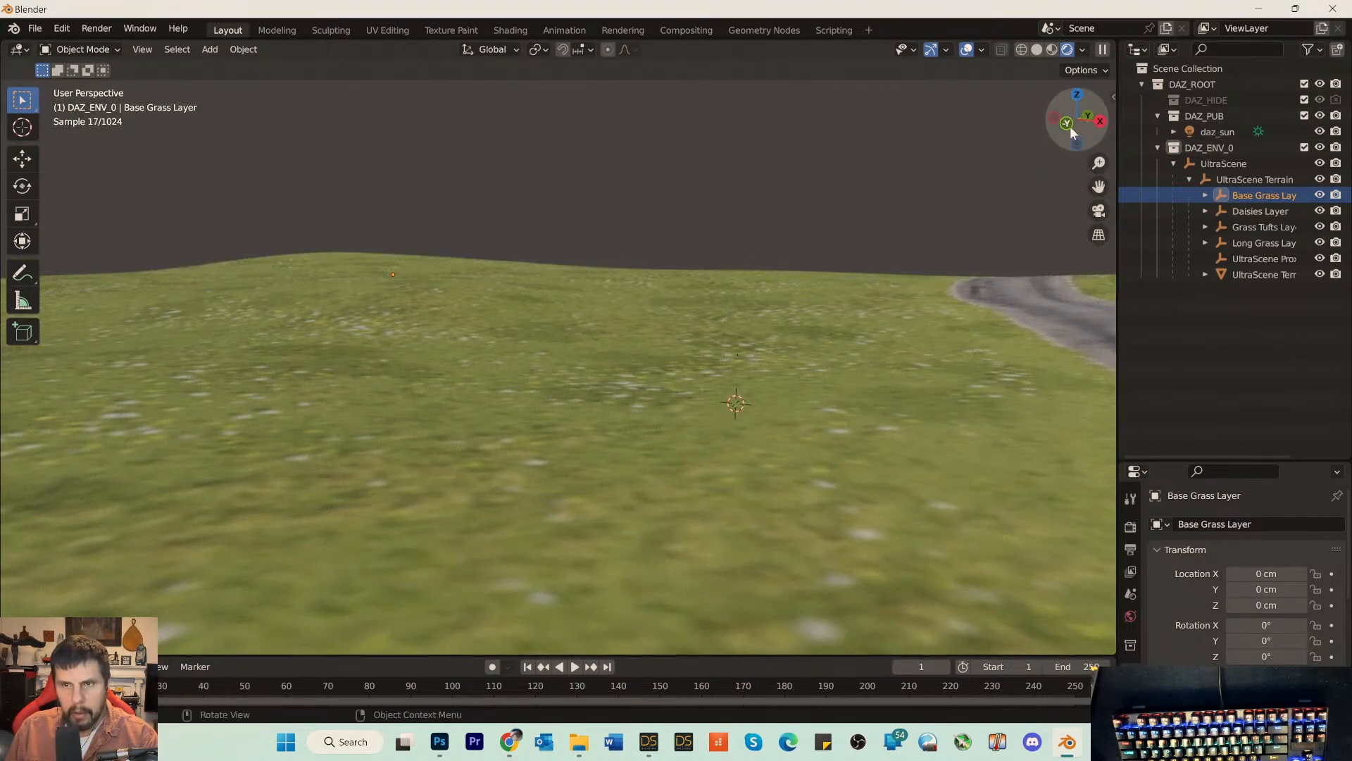
pyautogui.moveTo(1098, 185); pyautogui.dragTo(1094, 194)
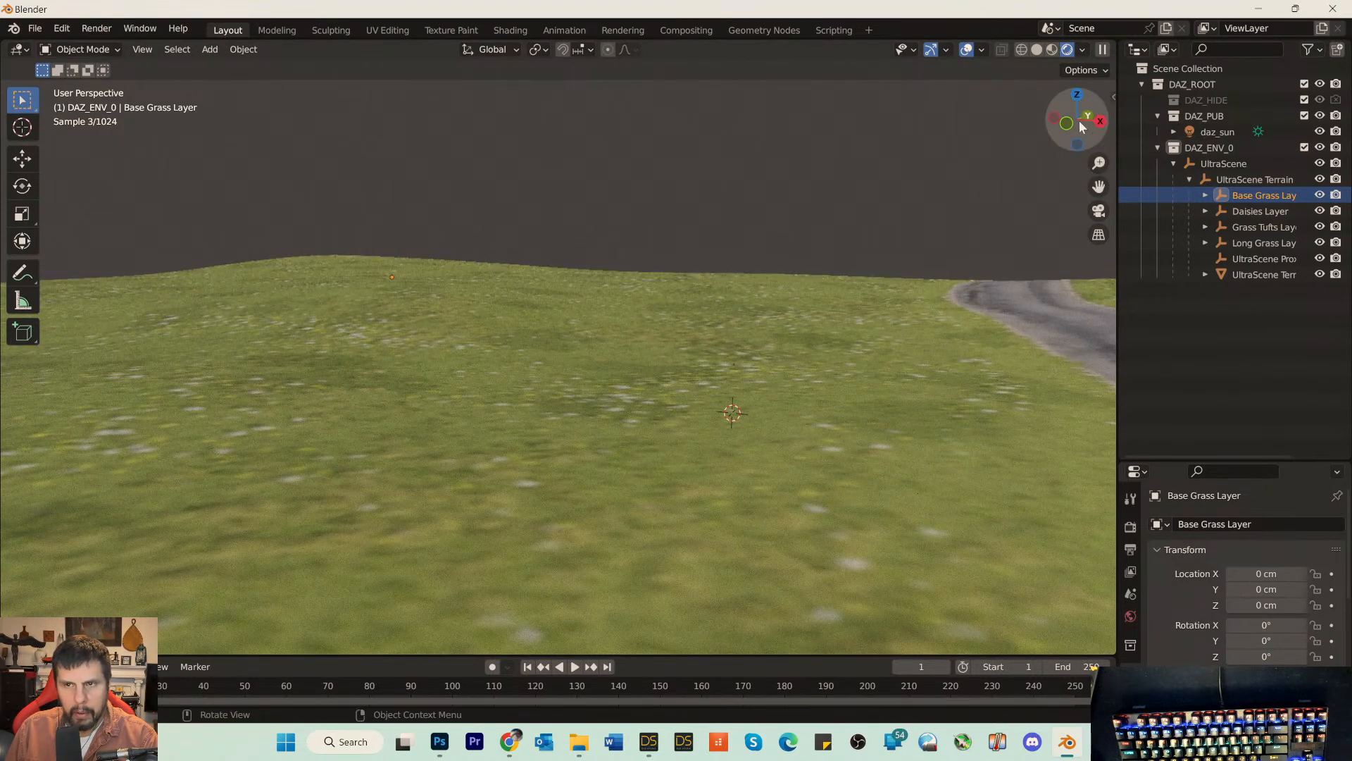
pyautogui.moveTo(1076, 129); pyautogui.dragTo(1102, 118)
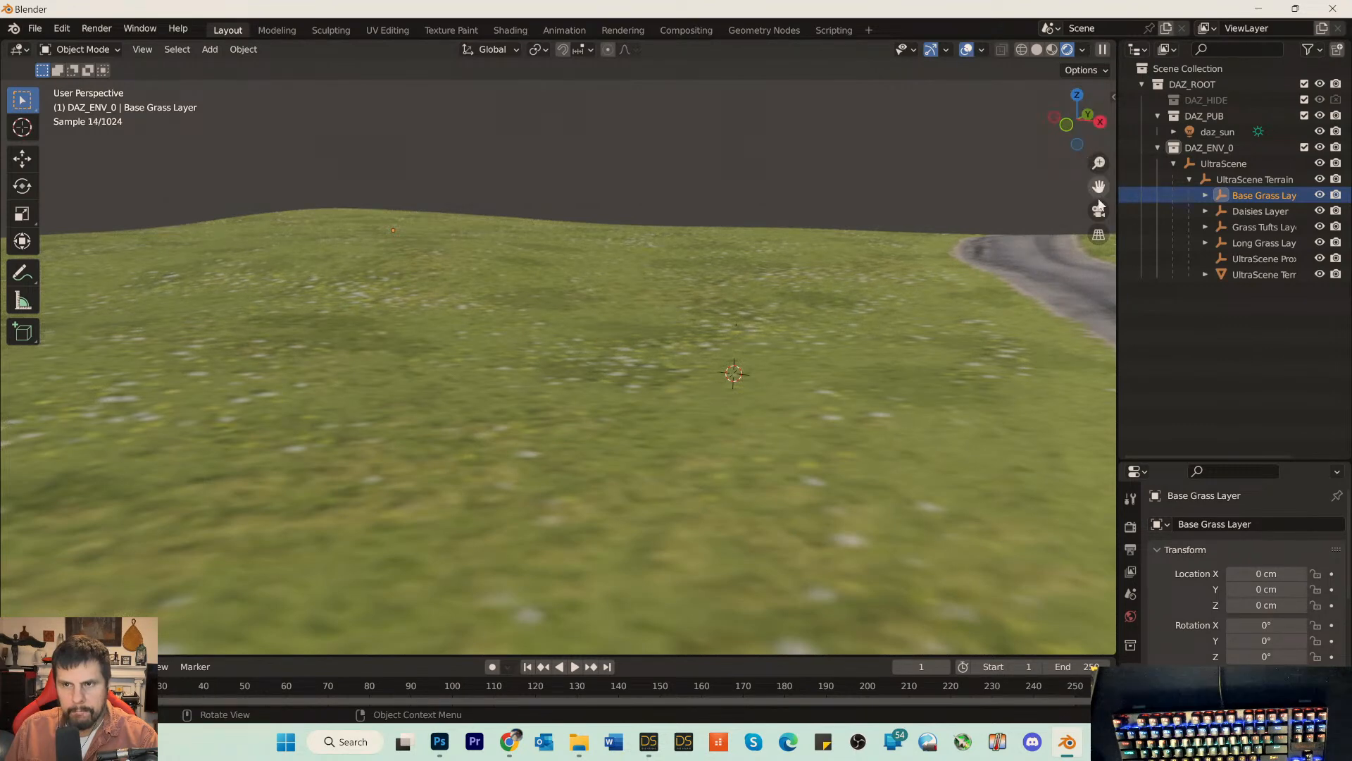
pyautogui.moveTo(1099, 187); pyautogui.dragTo(1084, 190)
pyautogui.moveTo(1100, 126); pyautogui.dragTo(1086, 137)
pyautogui.scroll(4, 1013, 163)
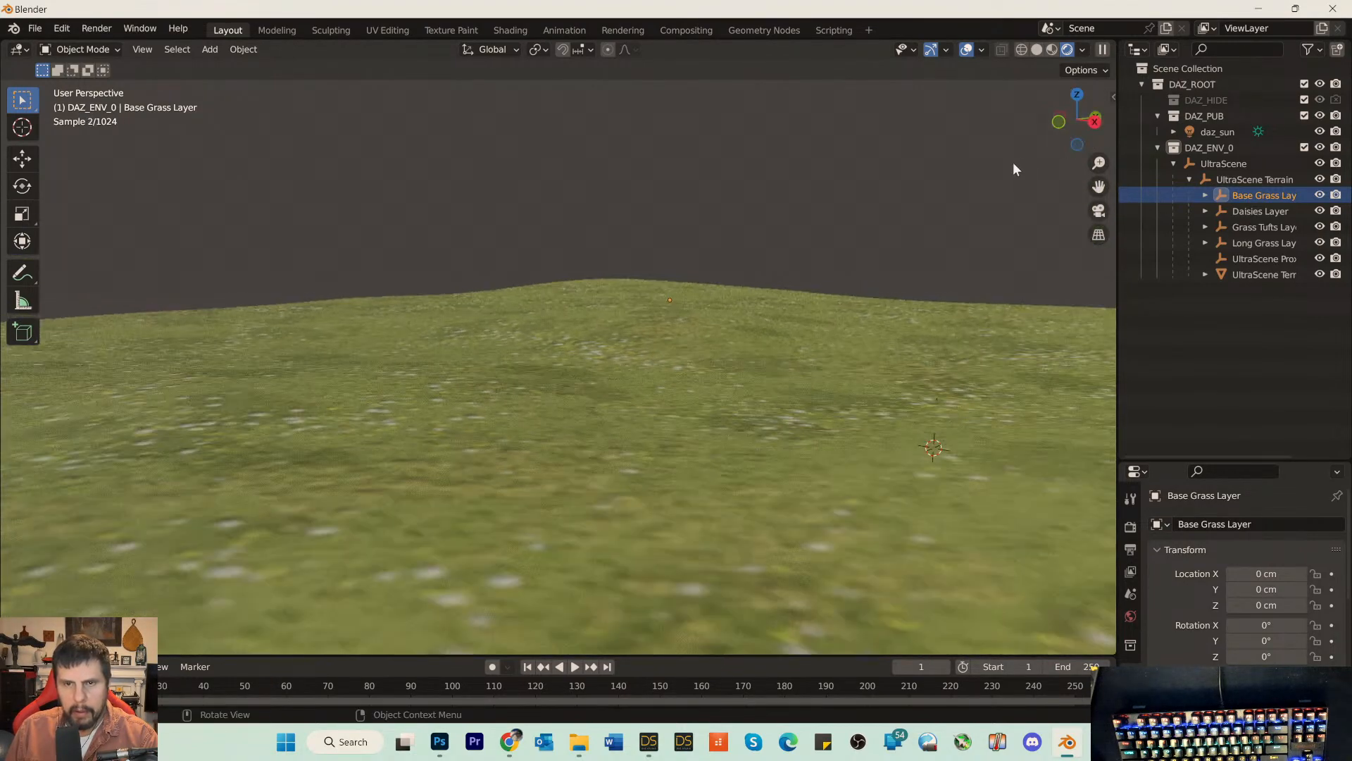
pyautogui.scroll(1, 1009, 165)
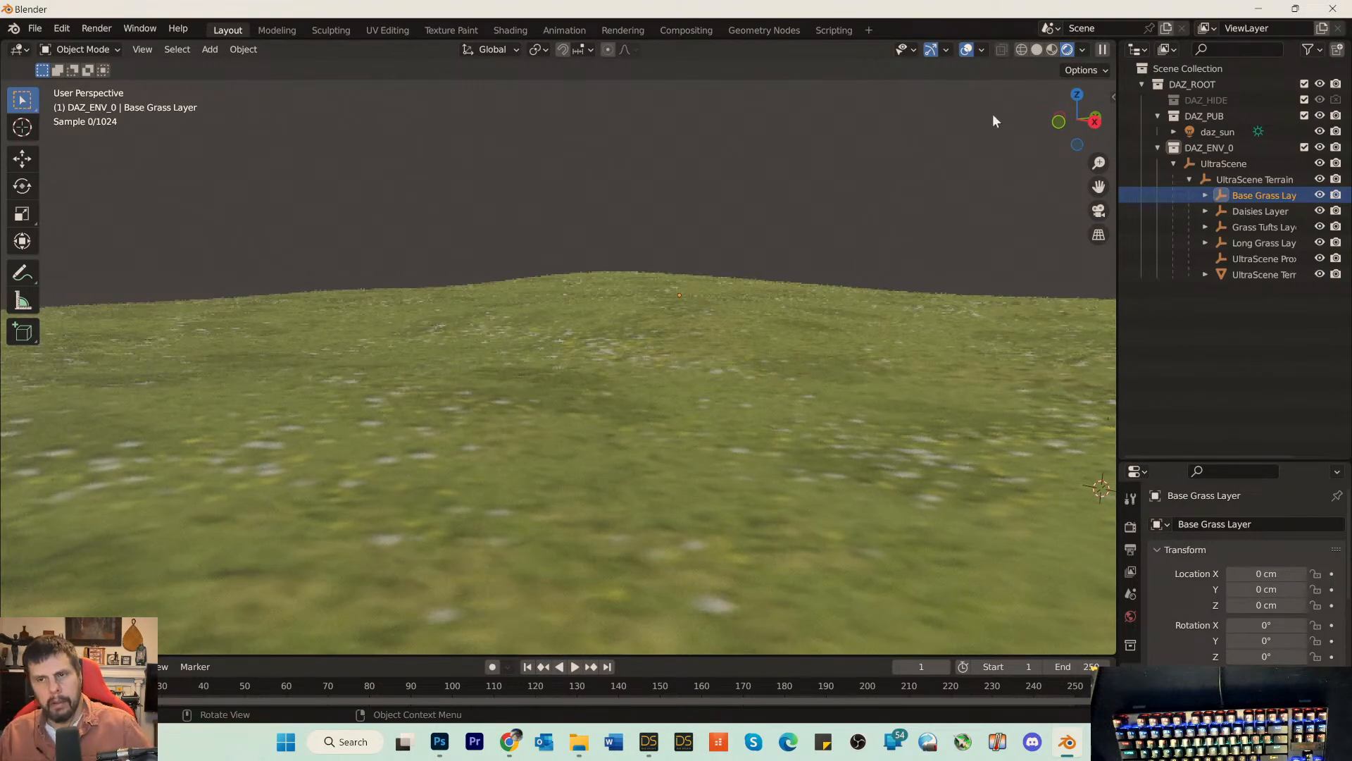
pyautogui.moveTo(1099, 187); pyautogui.dragTo(1099, 245)
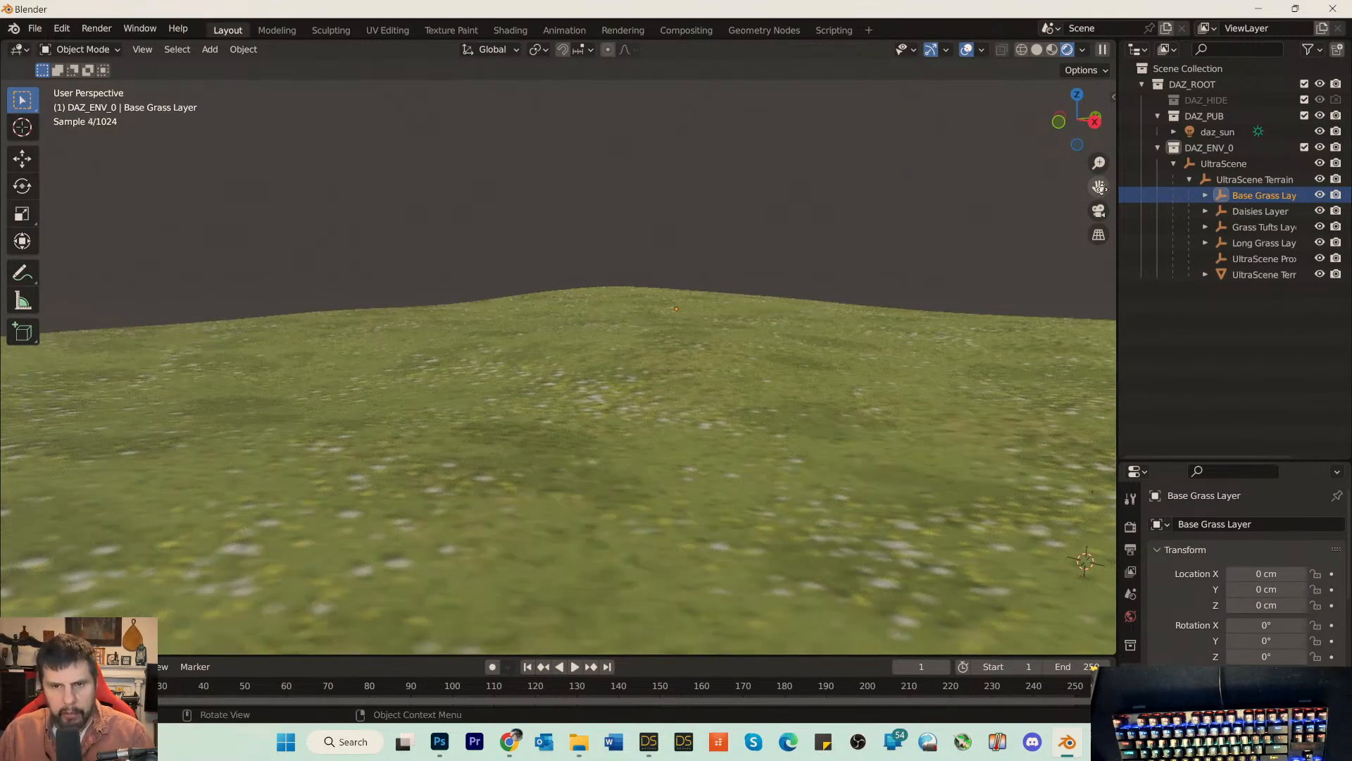
pyautogui.scroll(4, 926, 260)
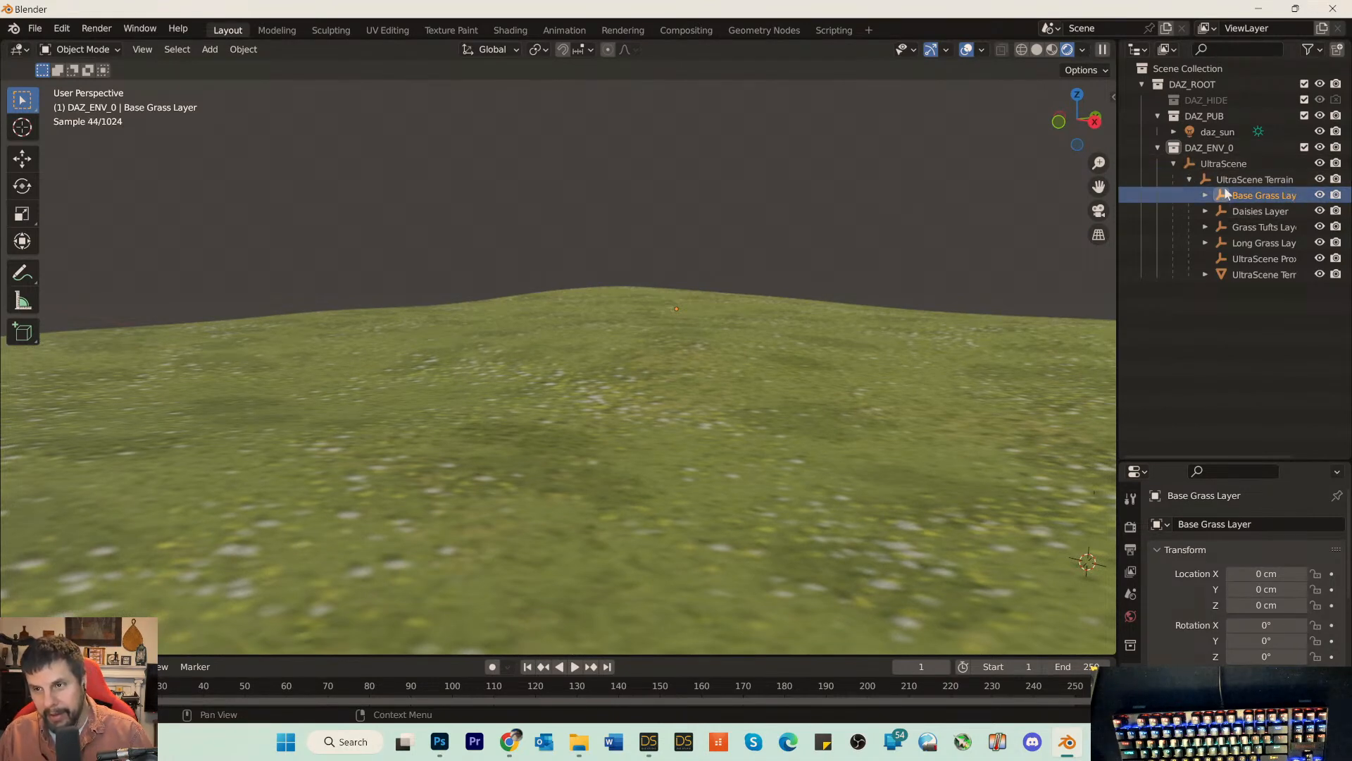
# Step: Expand Base Grass Layer, widen the outliner, and look through the USC Grass Patch instances it contains
pyautogui.click(1204, 193)
pyautogui.click(1262, 211)
pyautogui.moveTo(1119, 254); pyautogui.dragTo(916, 280)
pyautogui.scroll(-4, 978, 276)
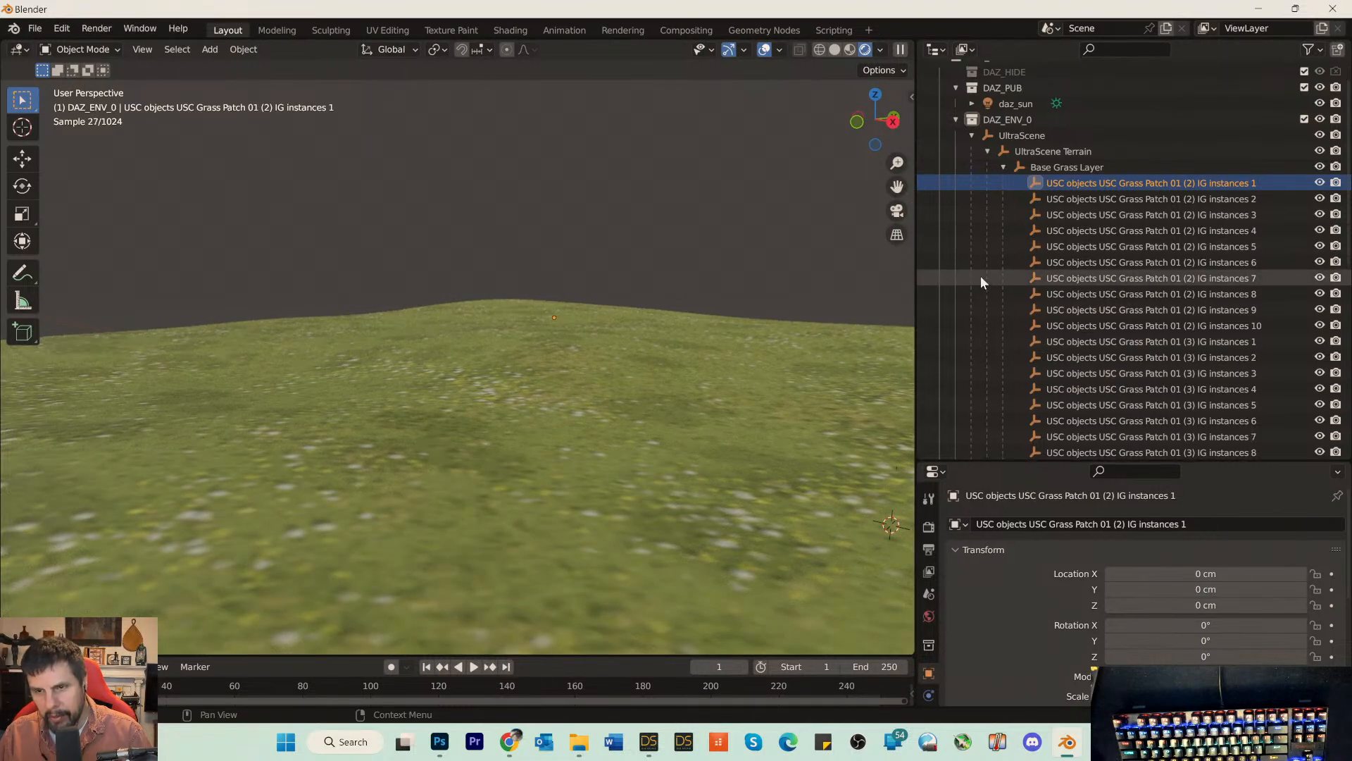
pyautogui.scroll(-7, 1005, 278)
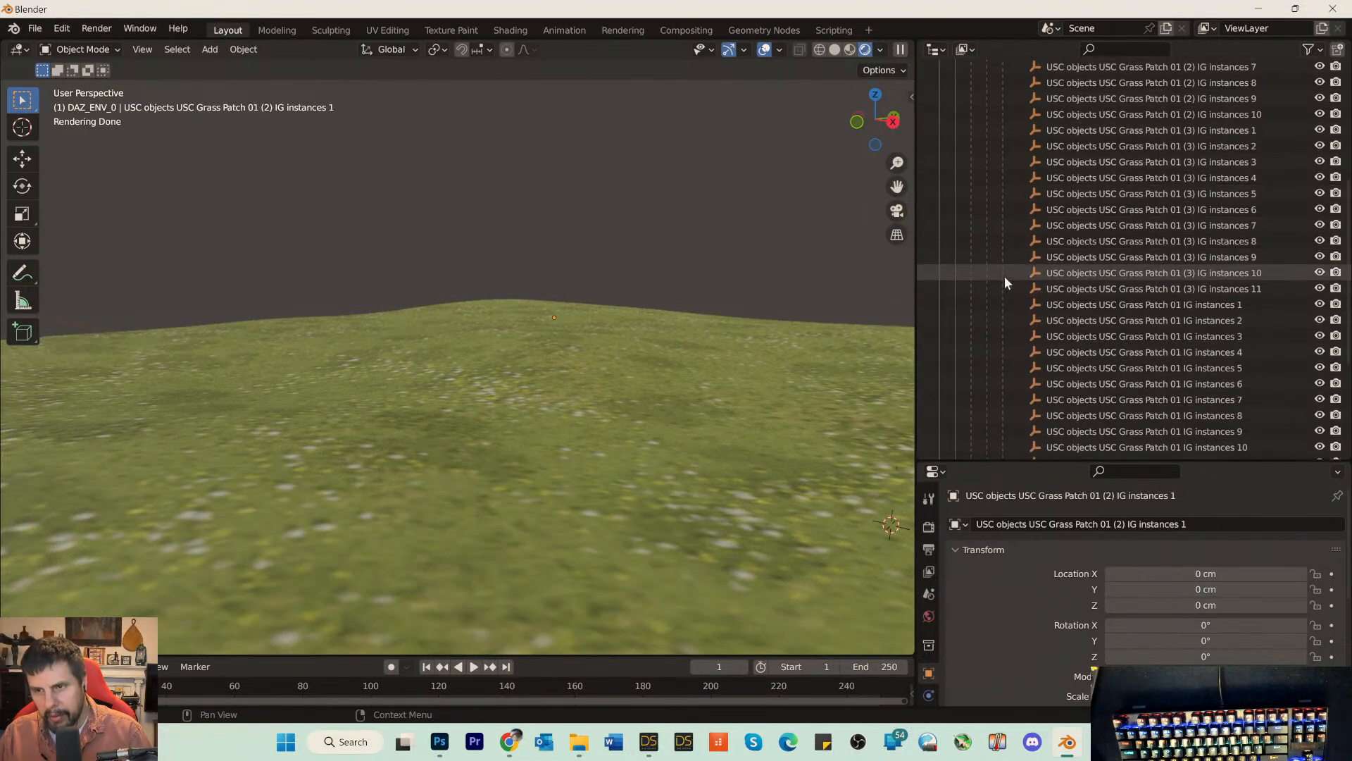
pyautogui.scroll(-2, 1004, 277)
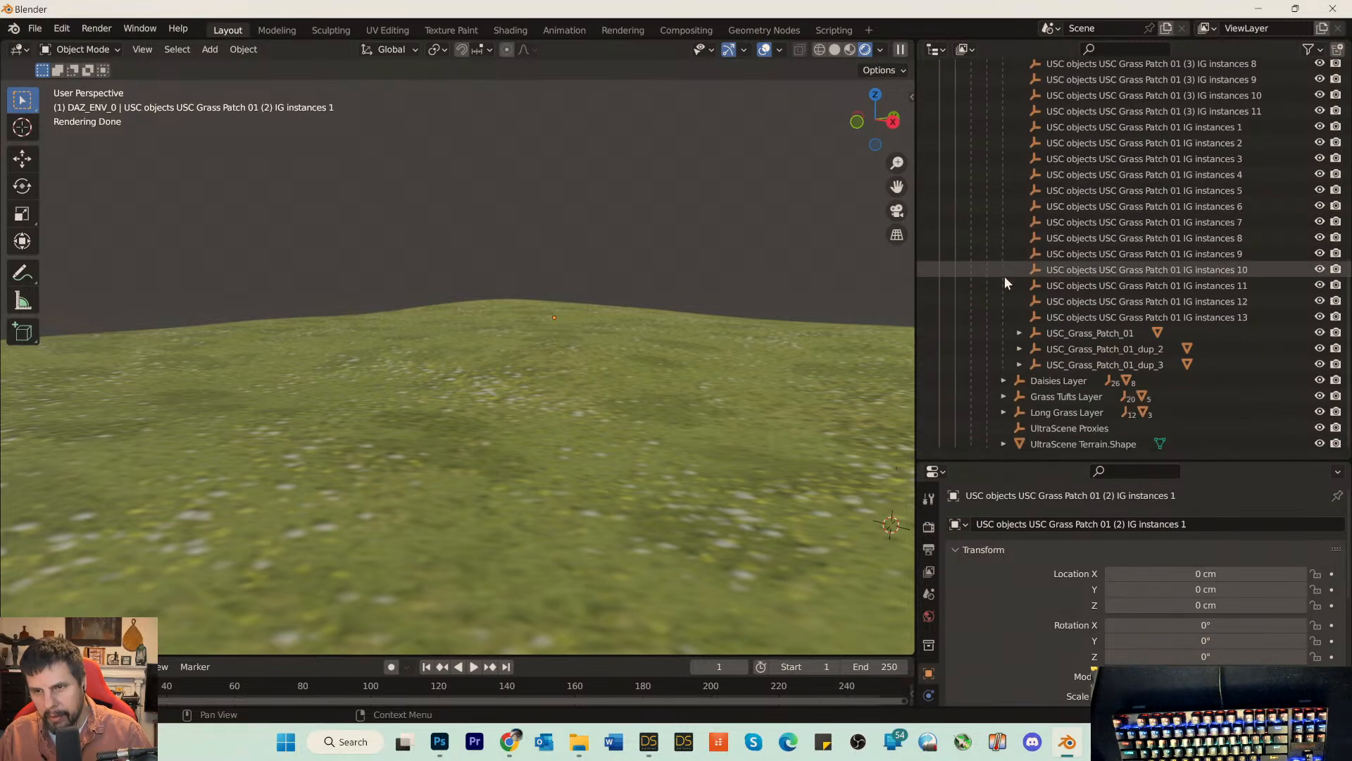
# Step: Look inside USC_Grass_Patch_01 down to its mesh and materials, select USC_Grass_Patch_01_Material_1, and collapse the branch again
pyautogui.click(1019, 332)
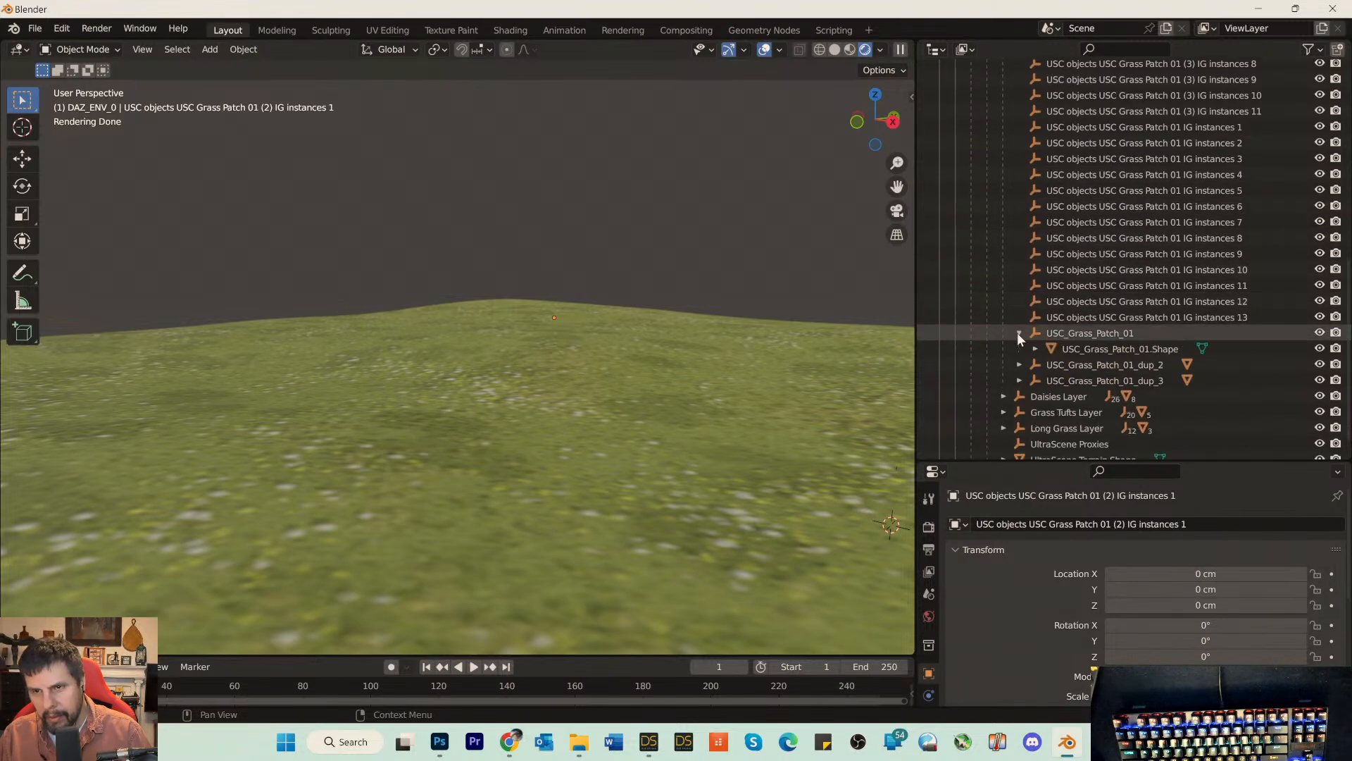
pyautogui.click(1036, 348)
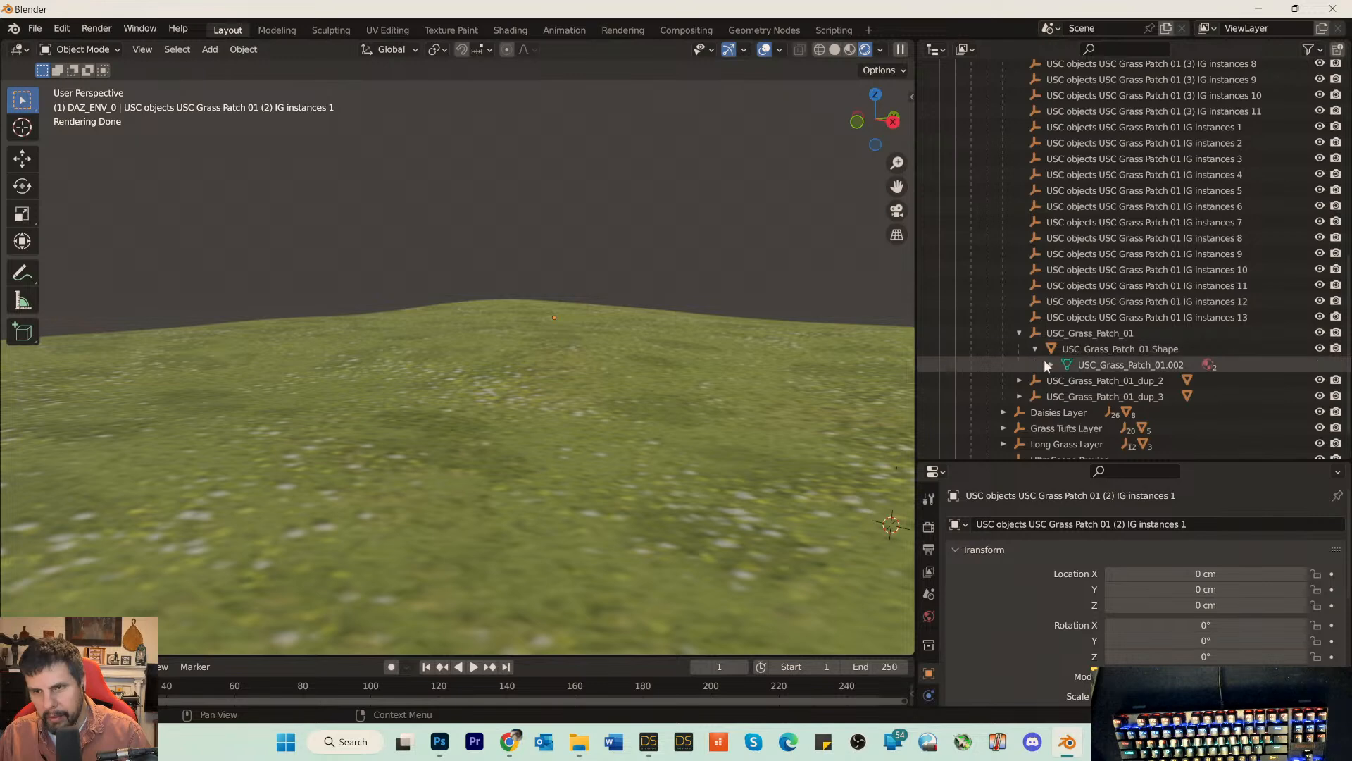
pyautogui.click(1051, 364)
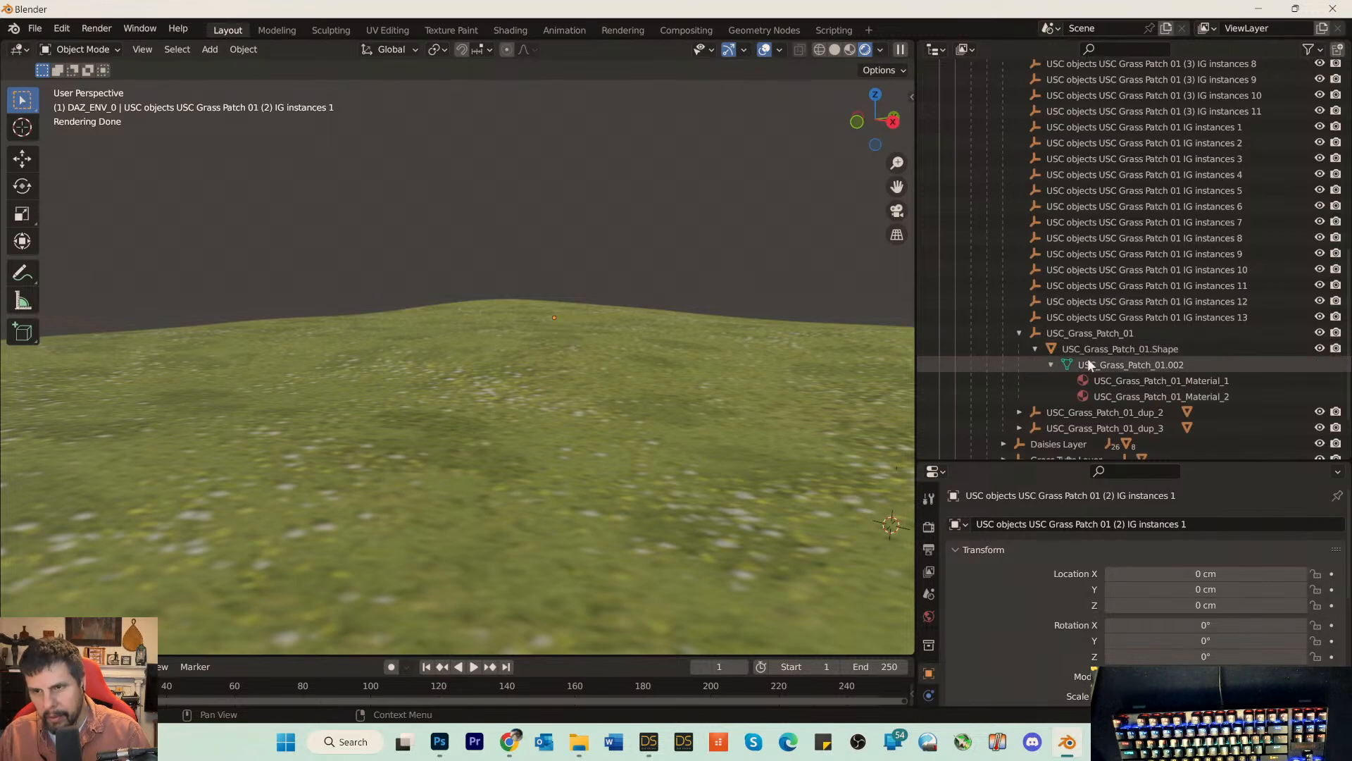
pyautogui.click(1109, 380)
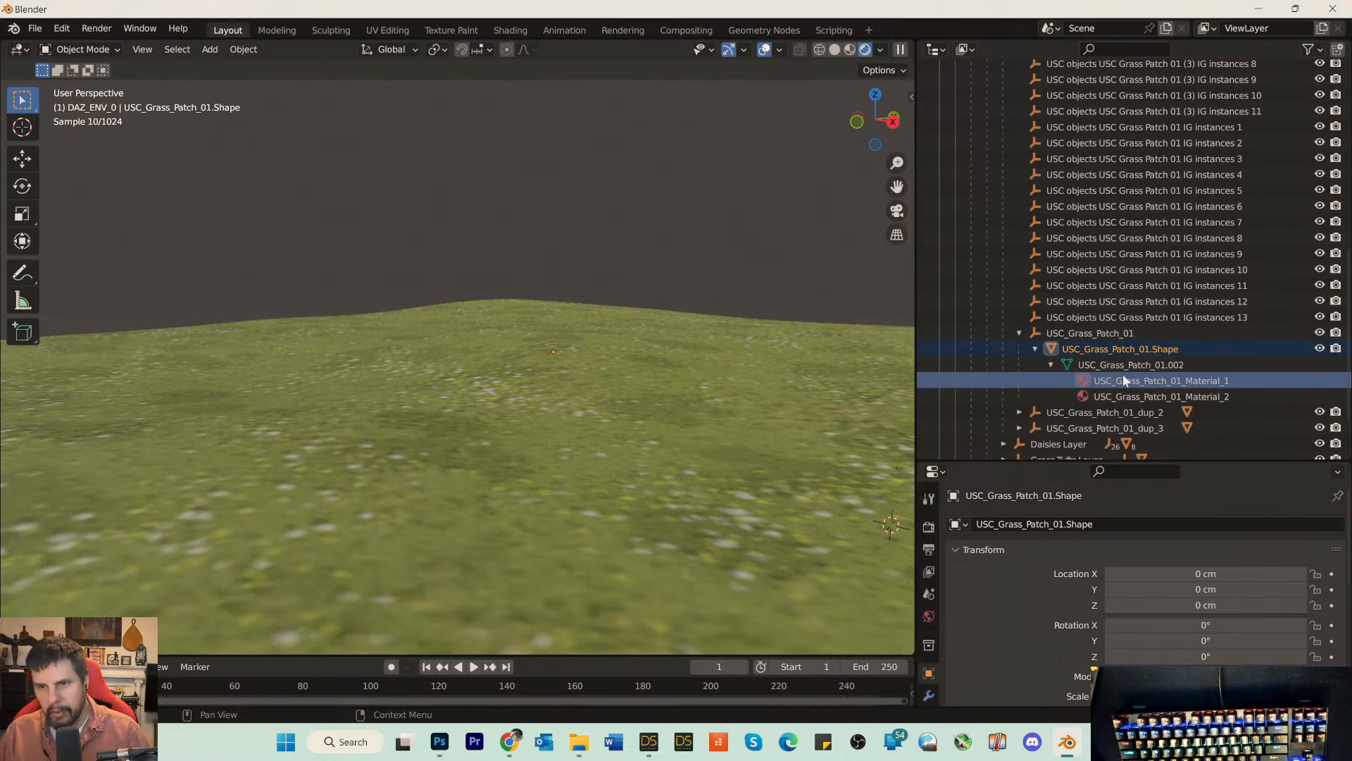
pyautogui.click(1034, 348)
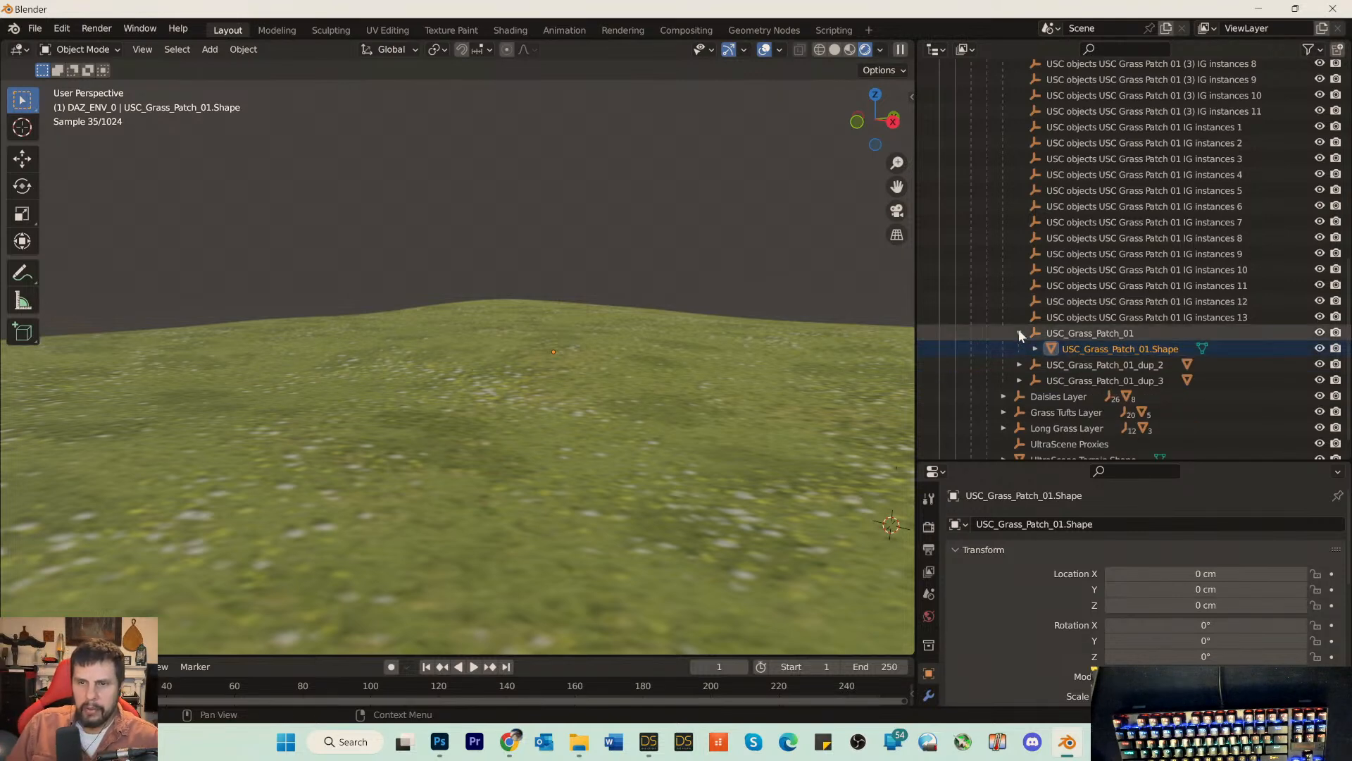
pyautogui.click(1019, 332)
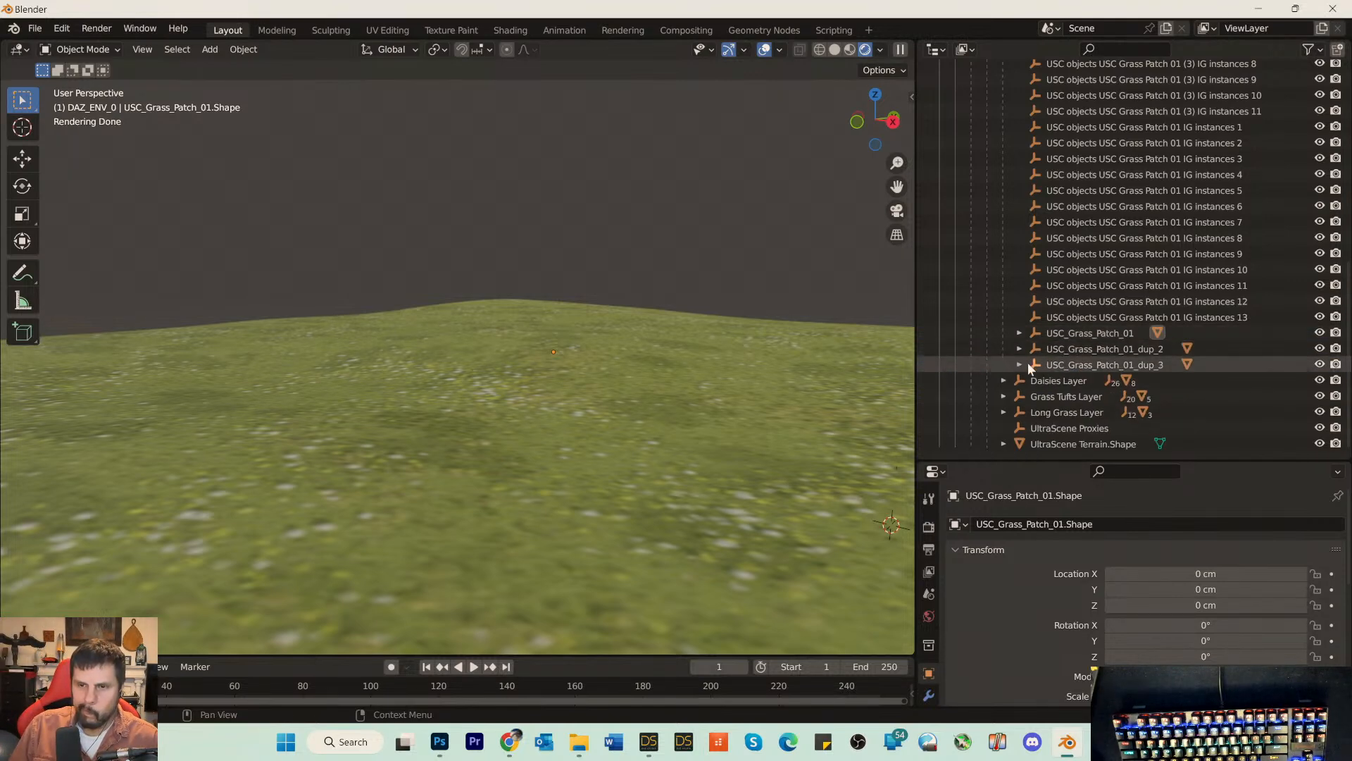
# Step: Expand Daisies Layer in the outliner and look through the USC Daisies instances and source objects it contains
pyautogui.click(1004, 381)
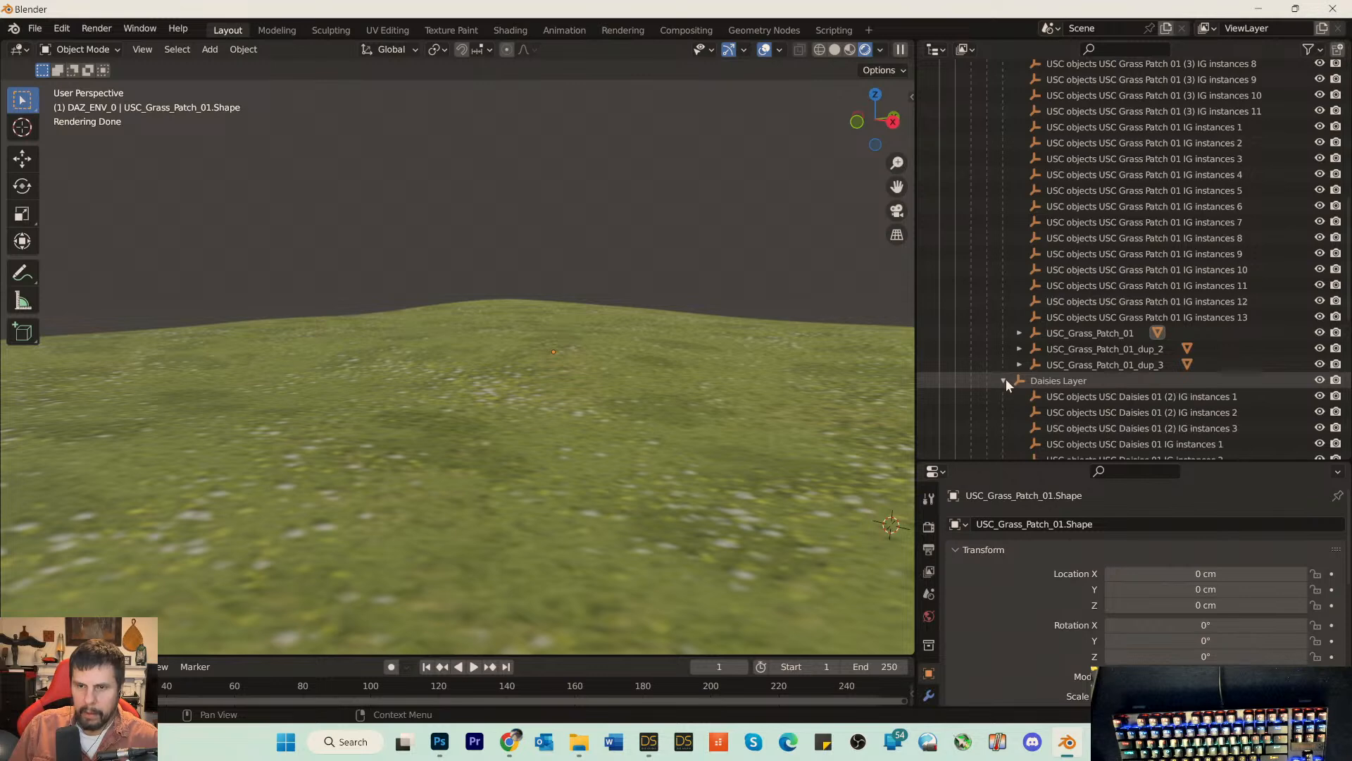
pyautogui.scroll(-5, 1063, 348)
pyautogui.scroll(-10, 1067, 348)
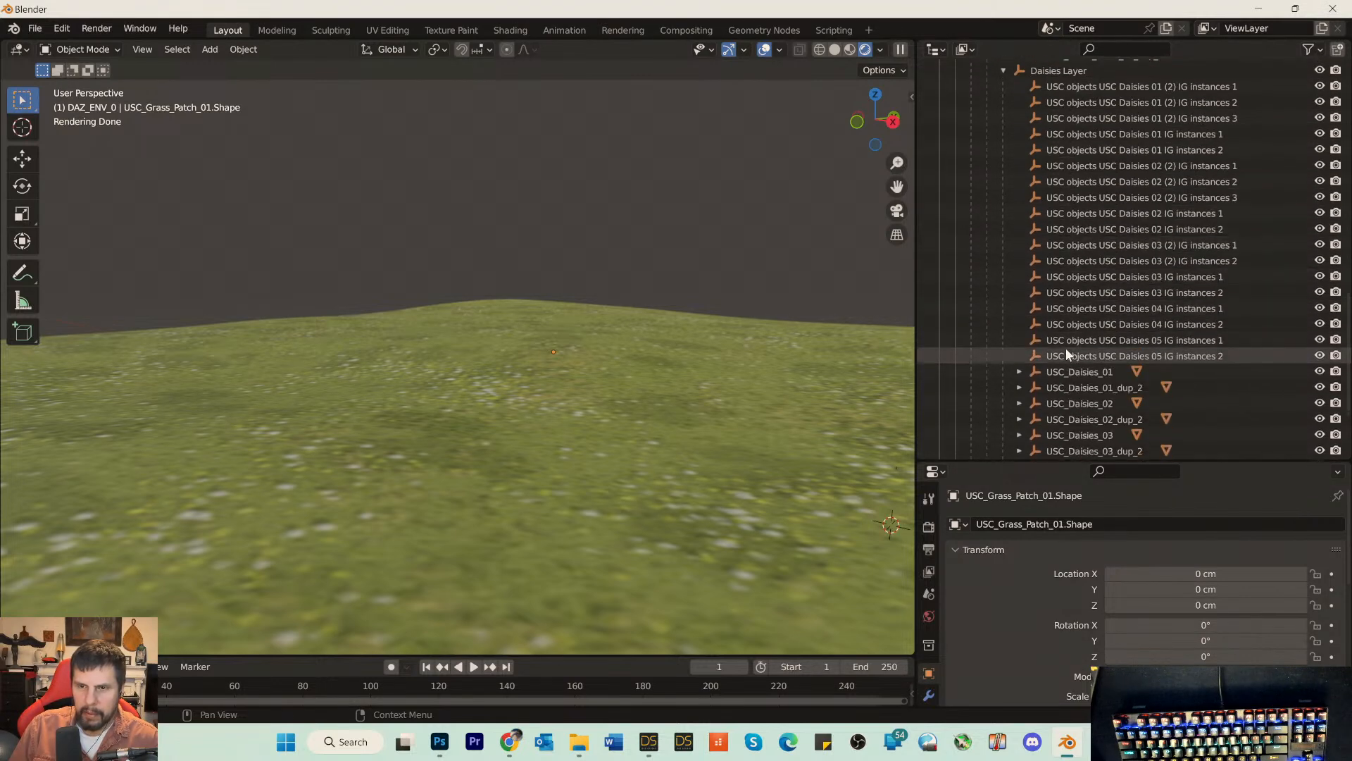
pyautogui.scroll(-5, 1067, 348)
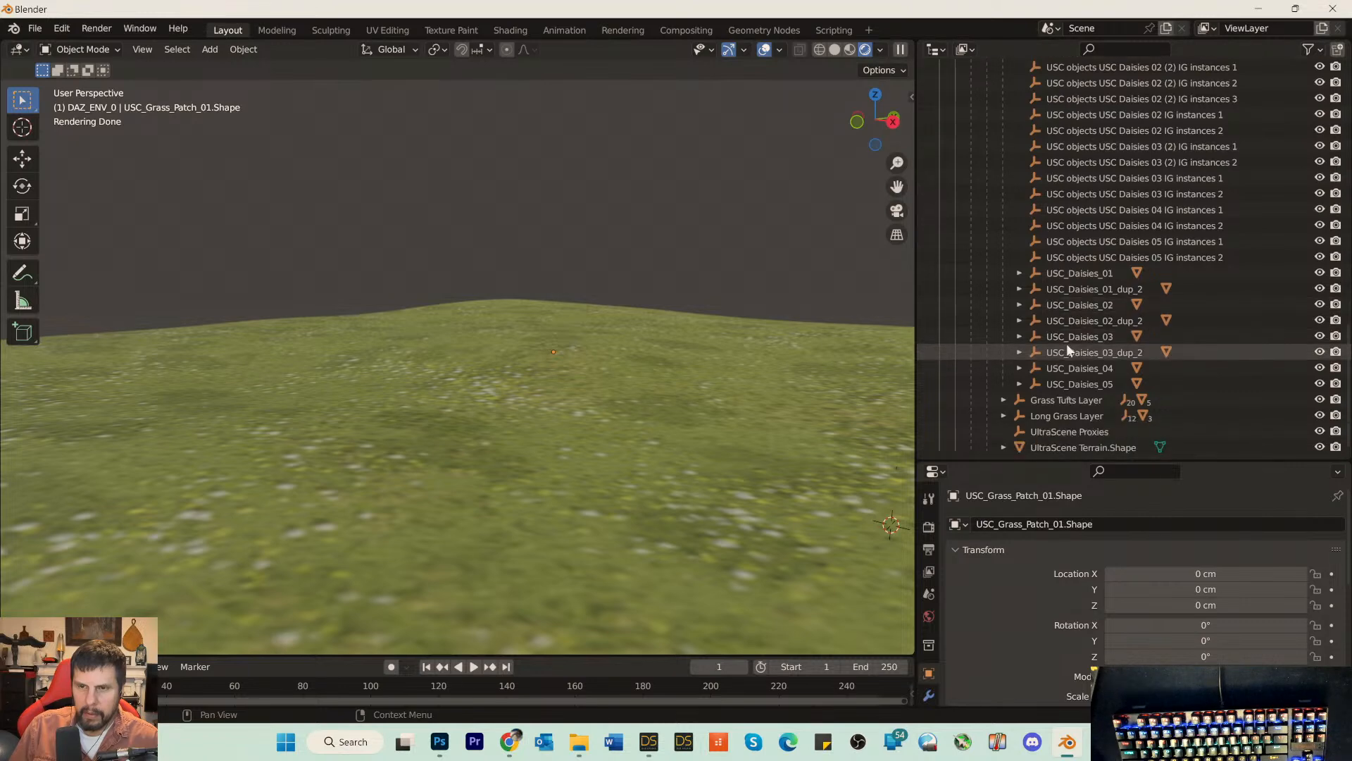
pyautogui.scroll(-1, 1067, 346)
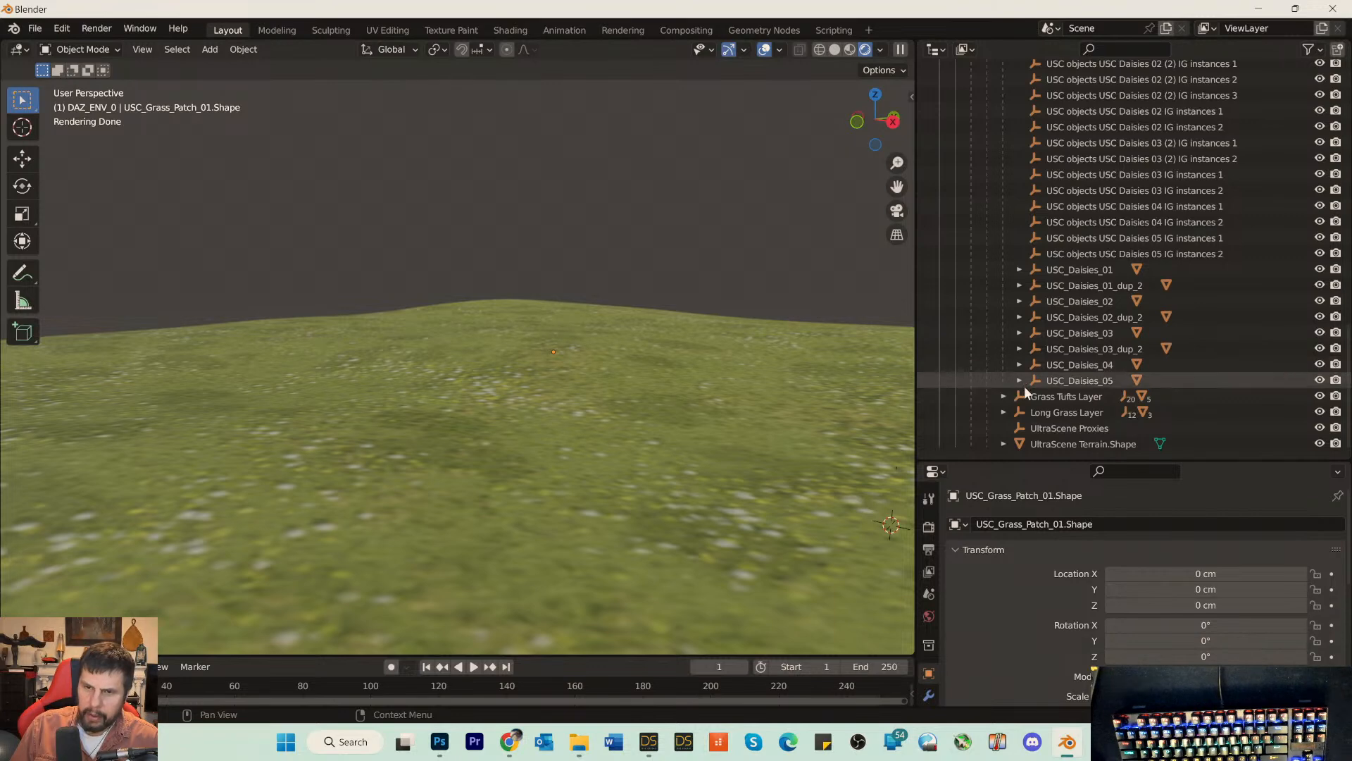
# Step: Expand Grass Tufts Layer and look through its USC Grass Patch 02 and 04 instances and source objects
pyautogui.click(1004, 396)
pyautogui.scroll(-5, 1046, 365)
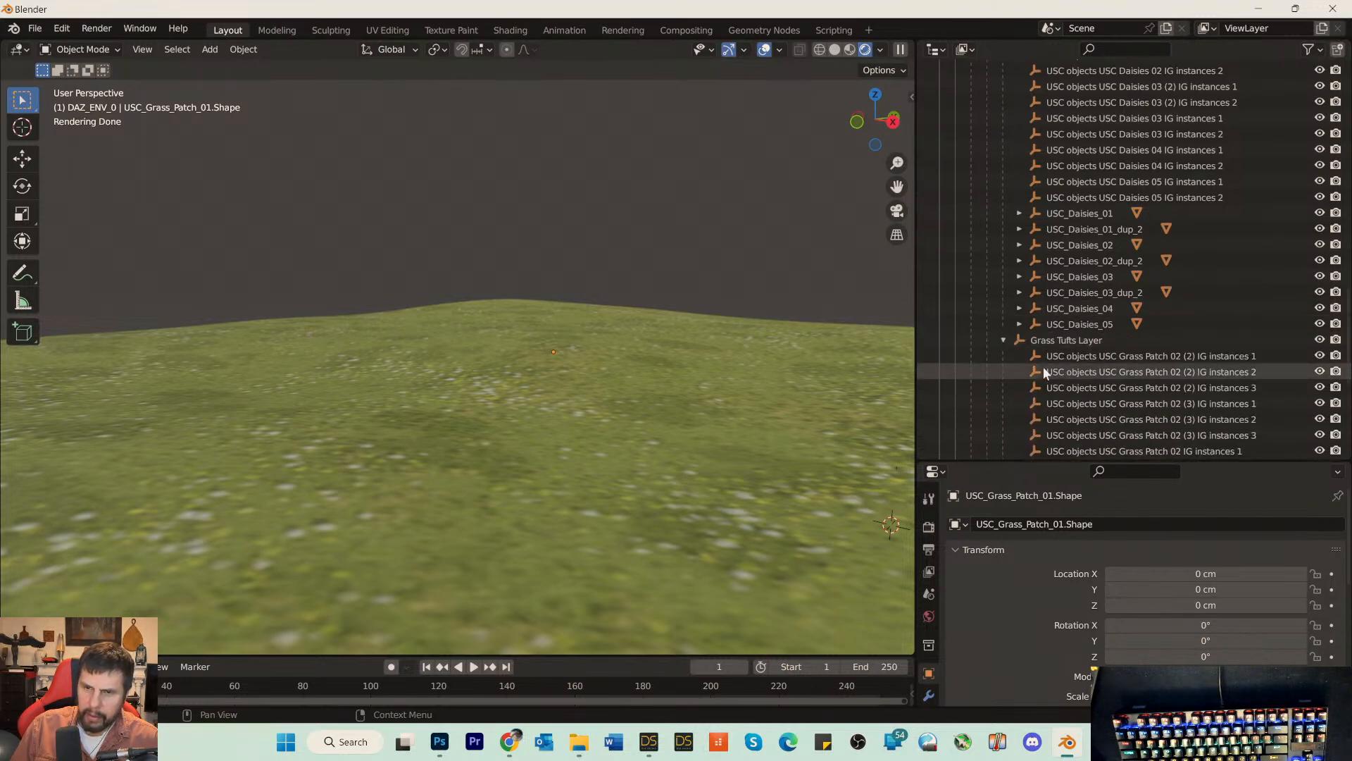
pyautogui.scroll(-5, 1046, 365)
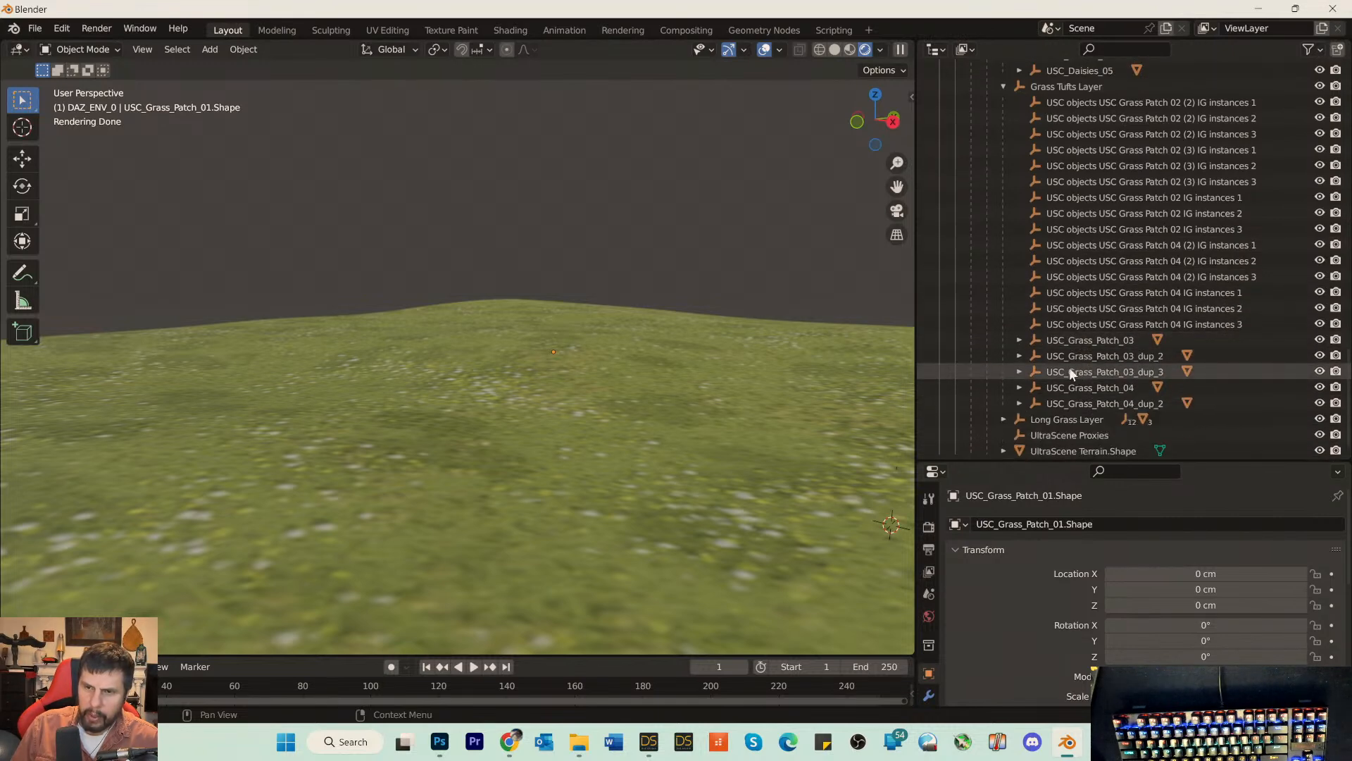
pyautogui.scroll(-1, 1070, 401)
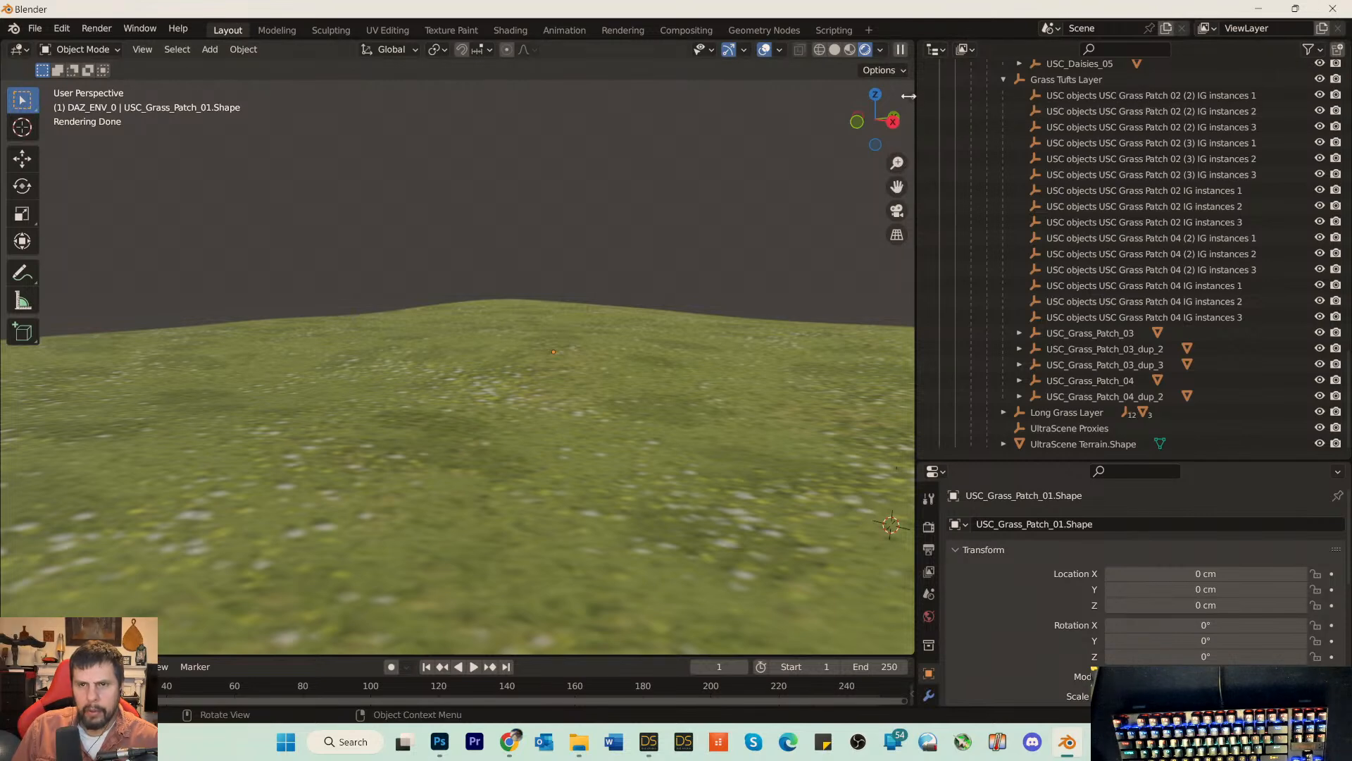
# Step: Turn off Combine Dupe Materials in the Daz To Blender import settings and delete the DAZ_ROOT collection with its whole hierarchy
pyautogui.press('n')
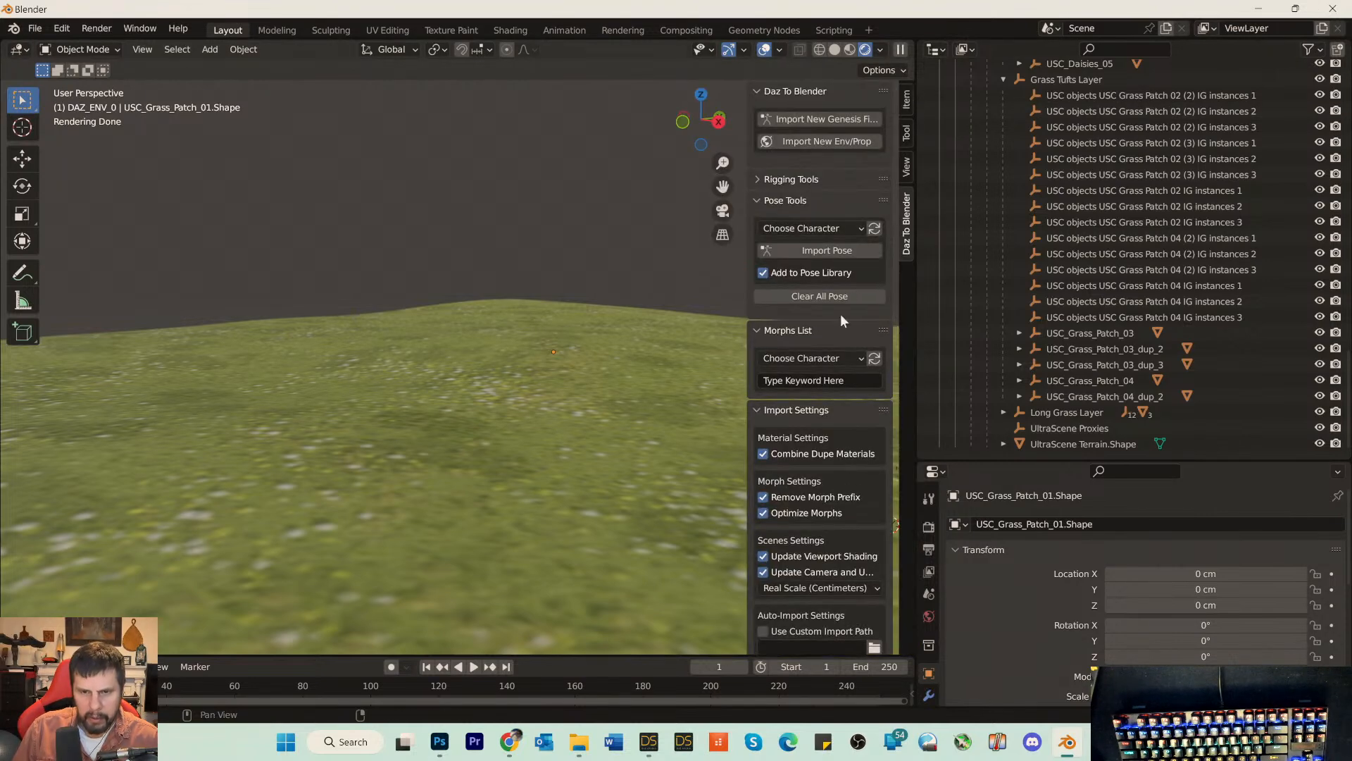
pyautogui.click(762, 455)
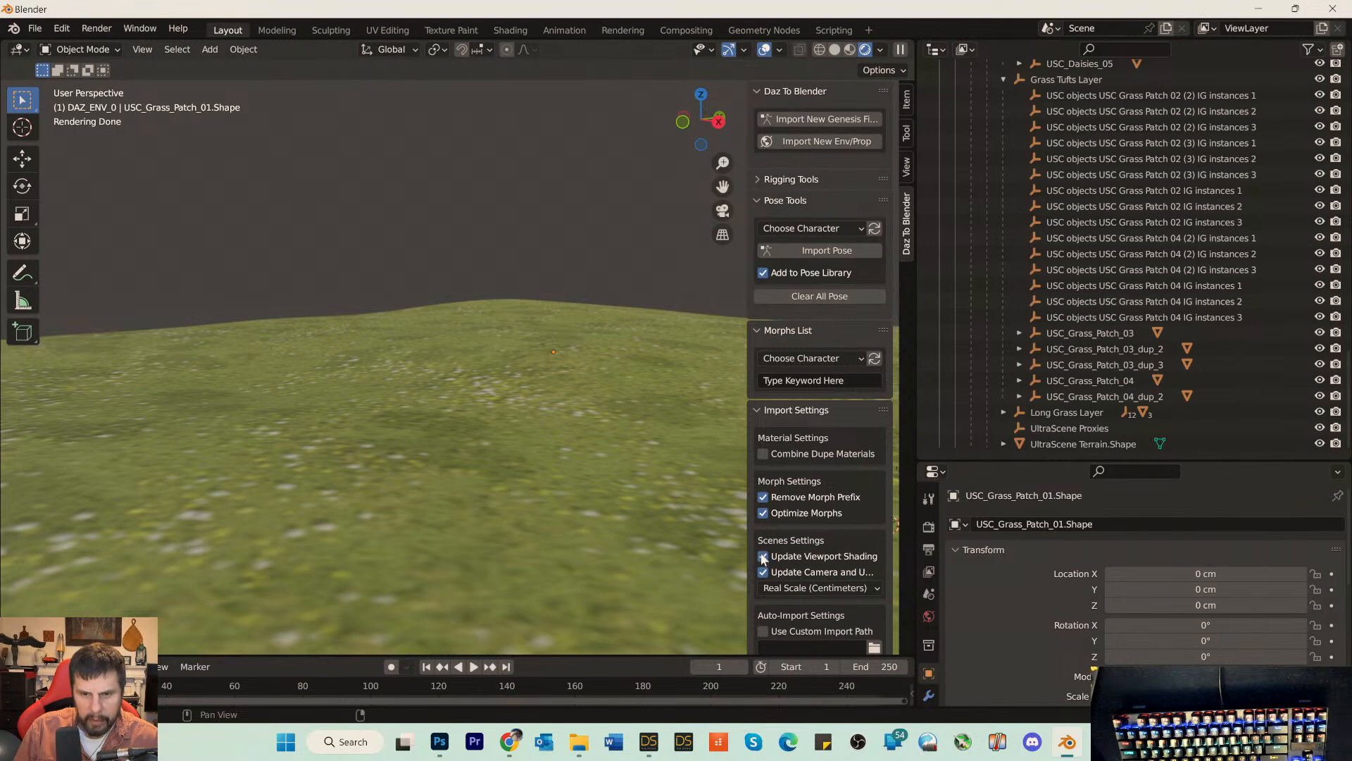
pyautogui.scroll(5, 1114, 261)
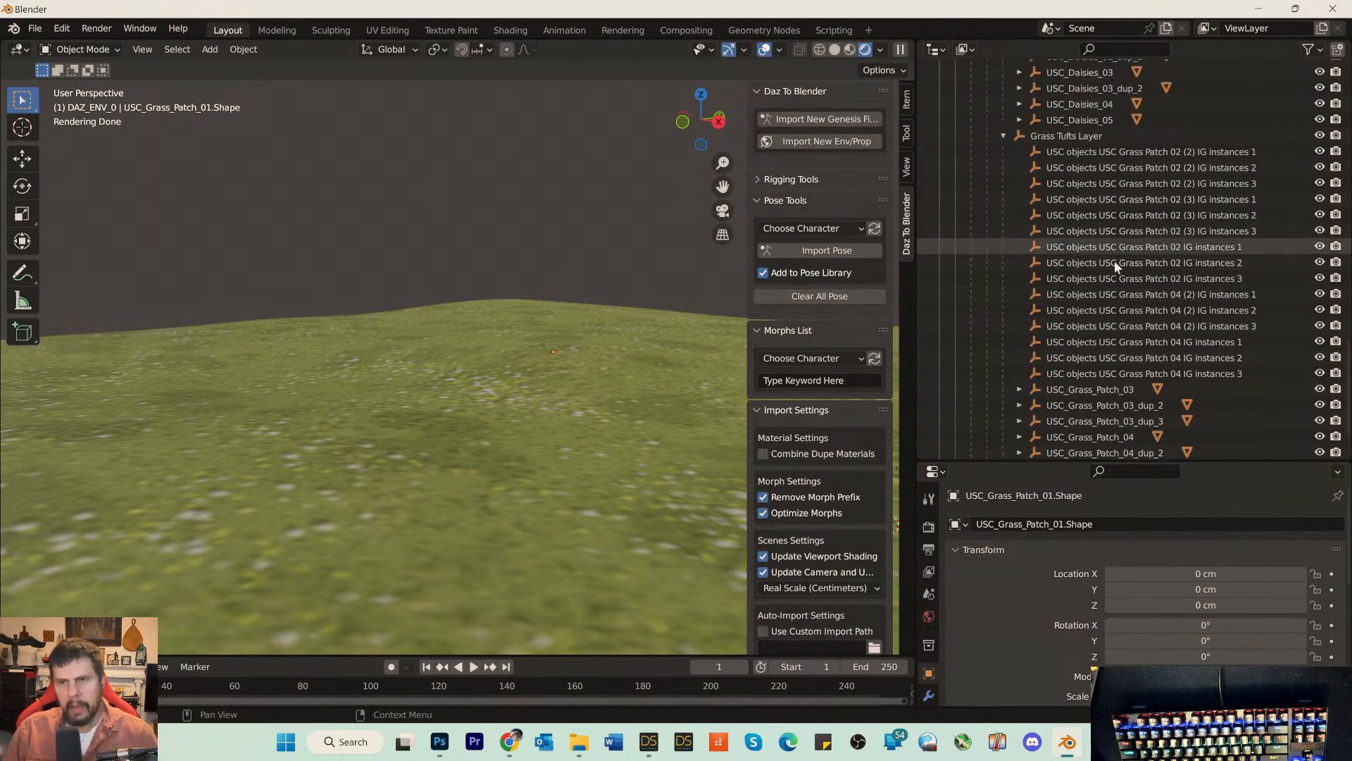
pyautogui.scroll(15, 1147, 130)
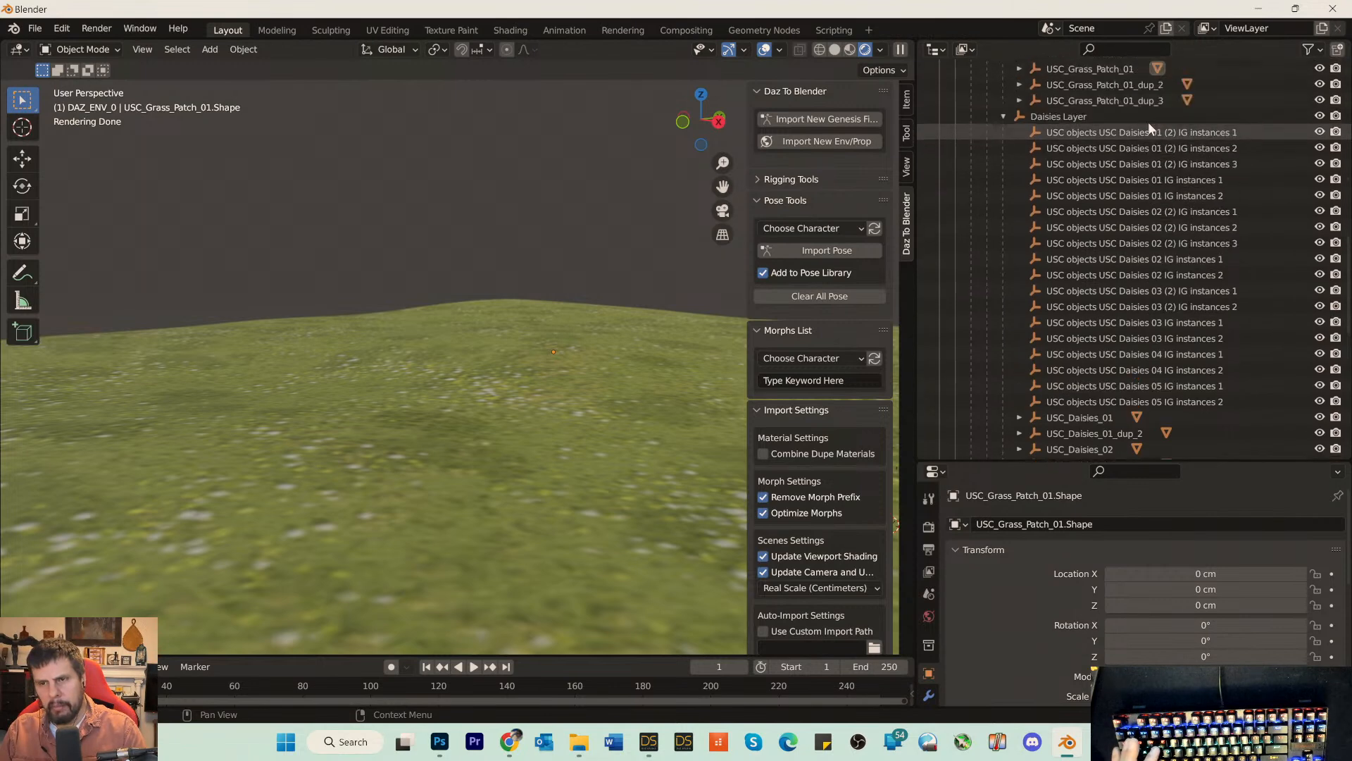
pyautogui.scroll(11, 1148, 121)
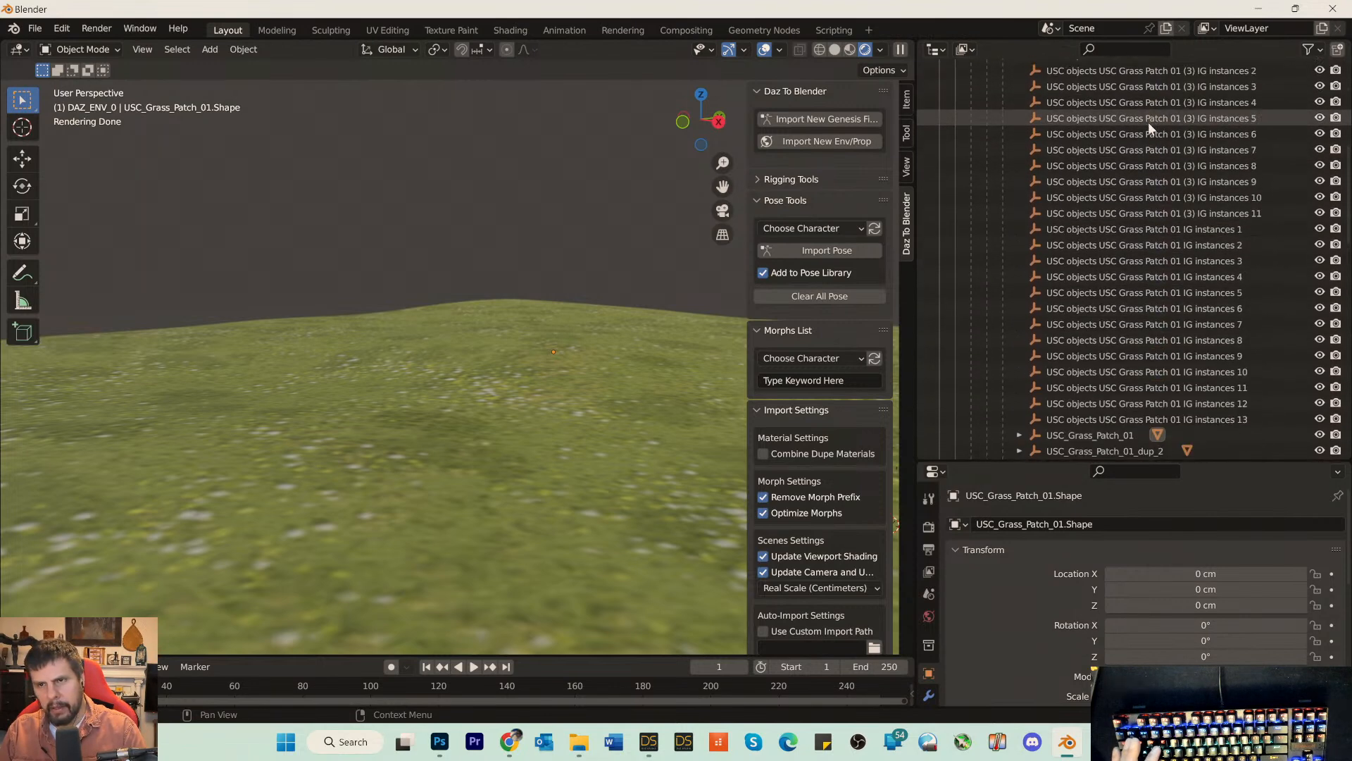
pyautogui.scroll(8, 1197, 204)
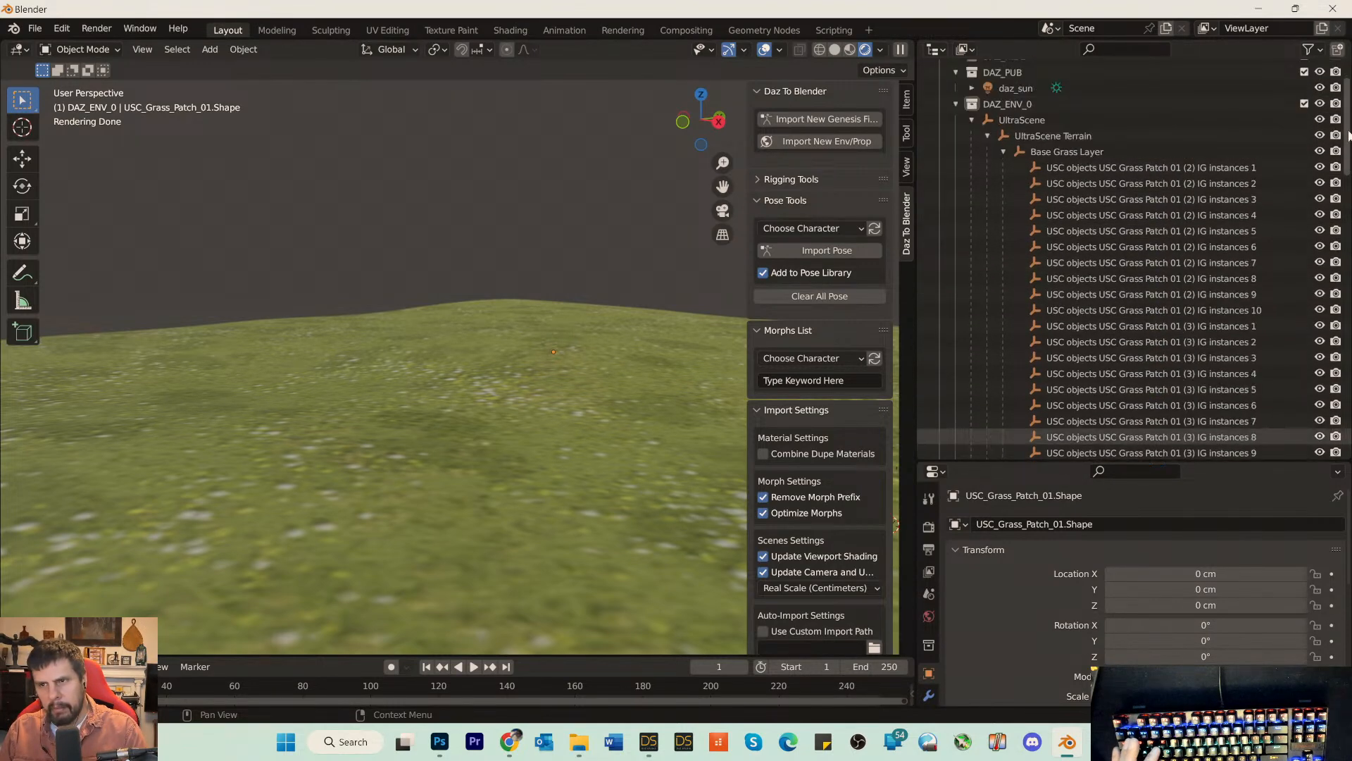
pyautogui.rightClick(991, 88)
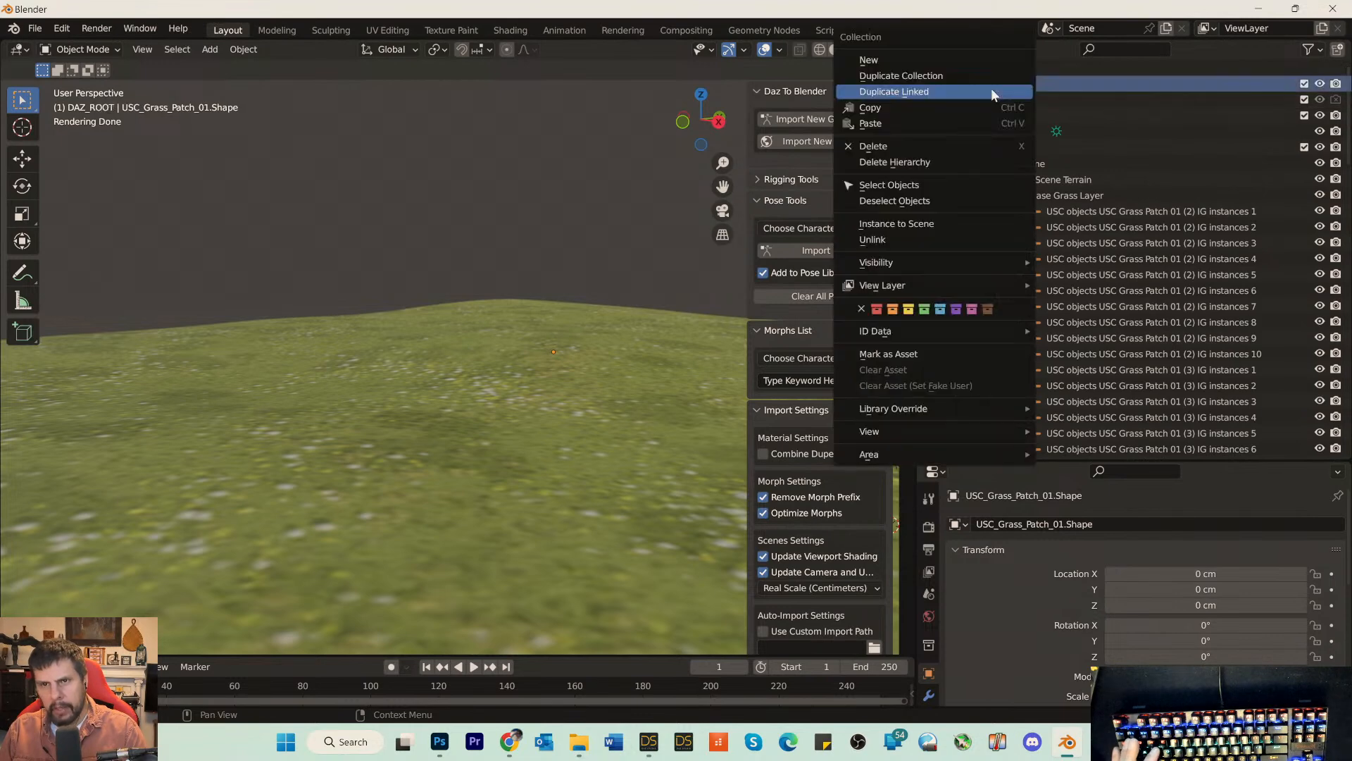
pyautogui.click(916, 162)
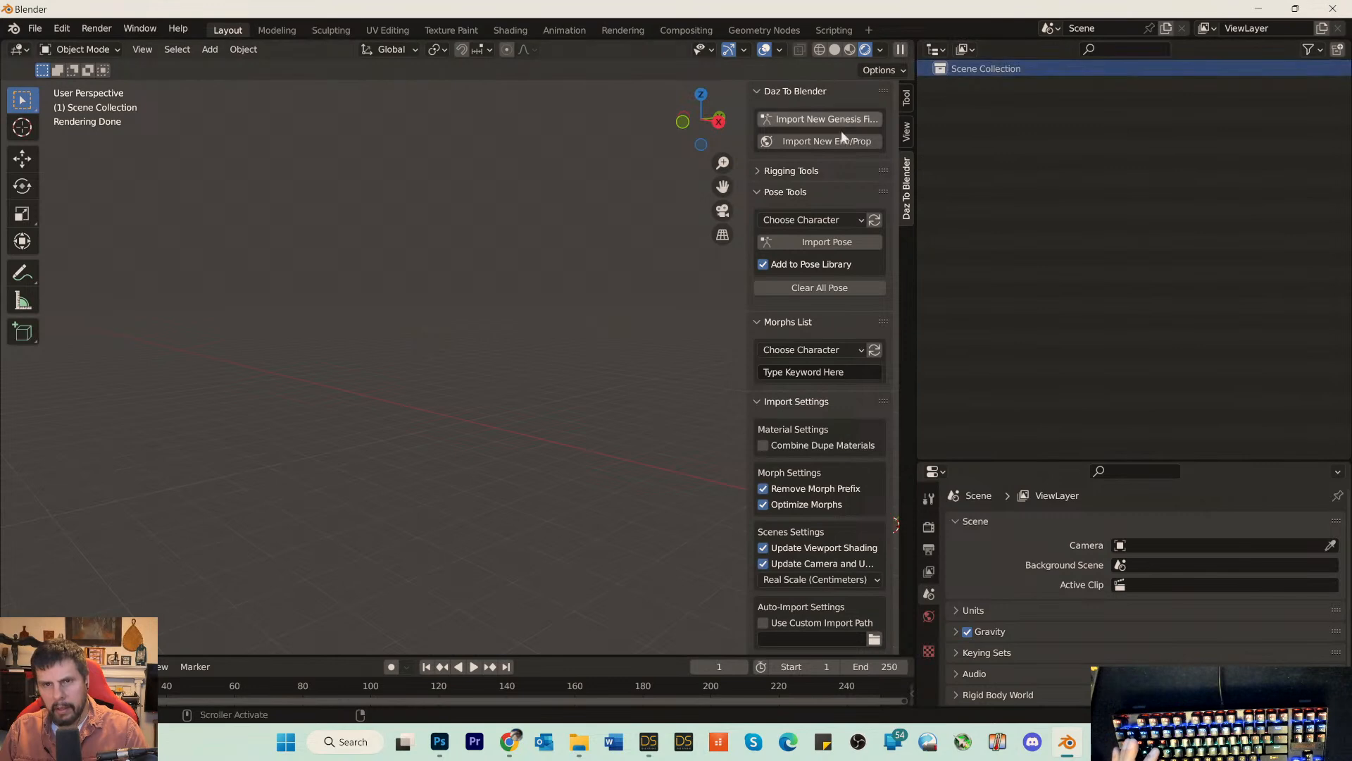
# Step: Import the exported landscape again as a new environment, show it in rendered shading, and examine the terrain from another side
pyautogui.click(812, 142)
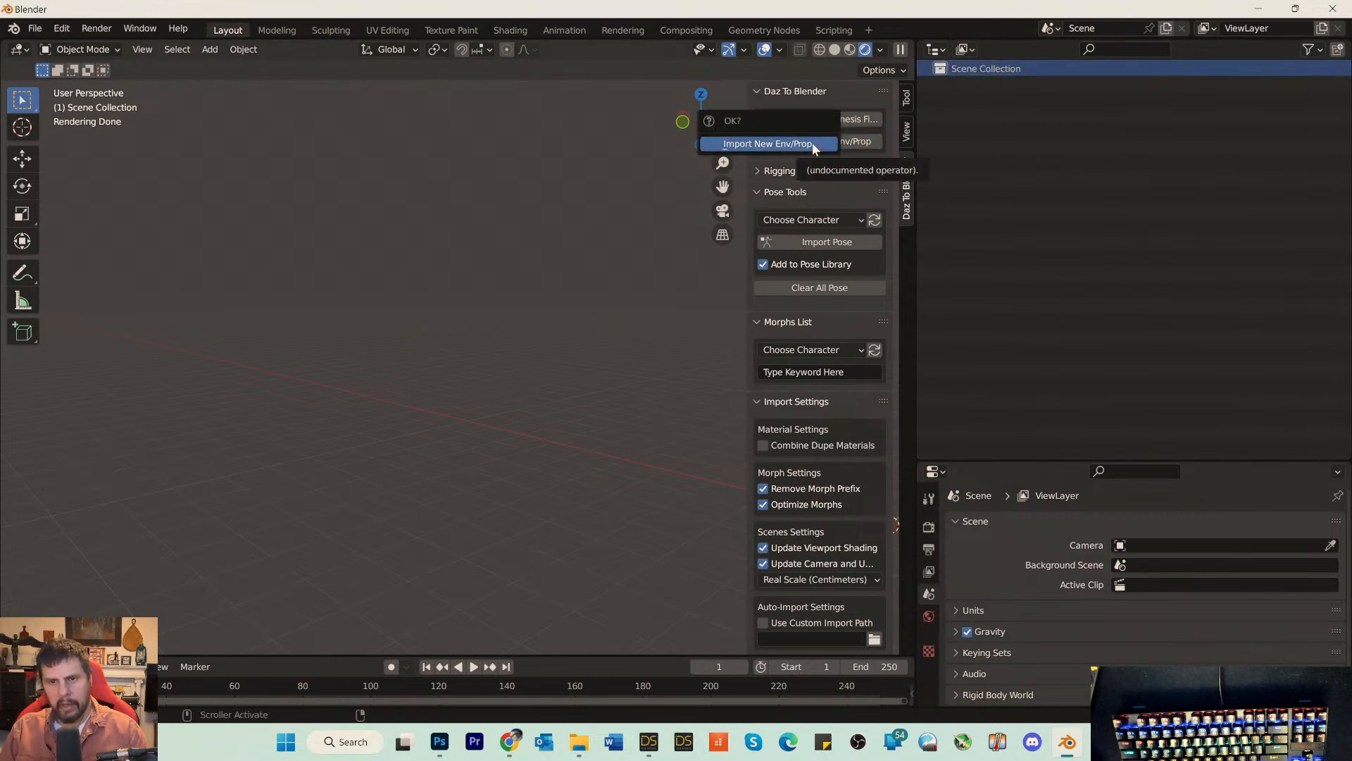
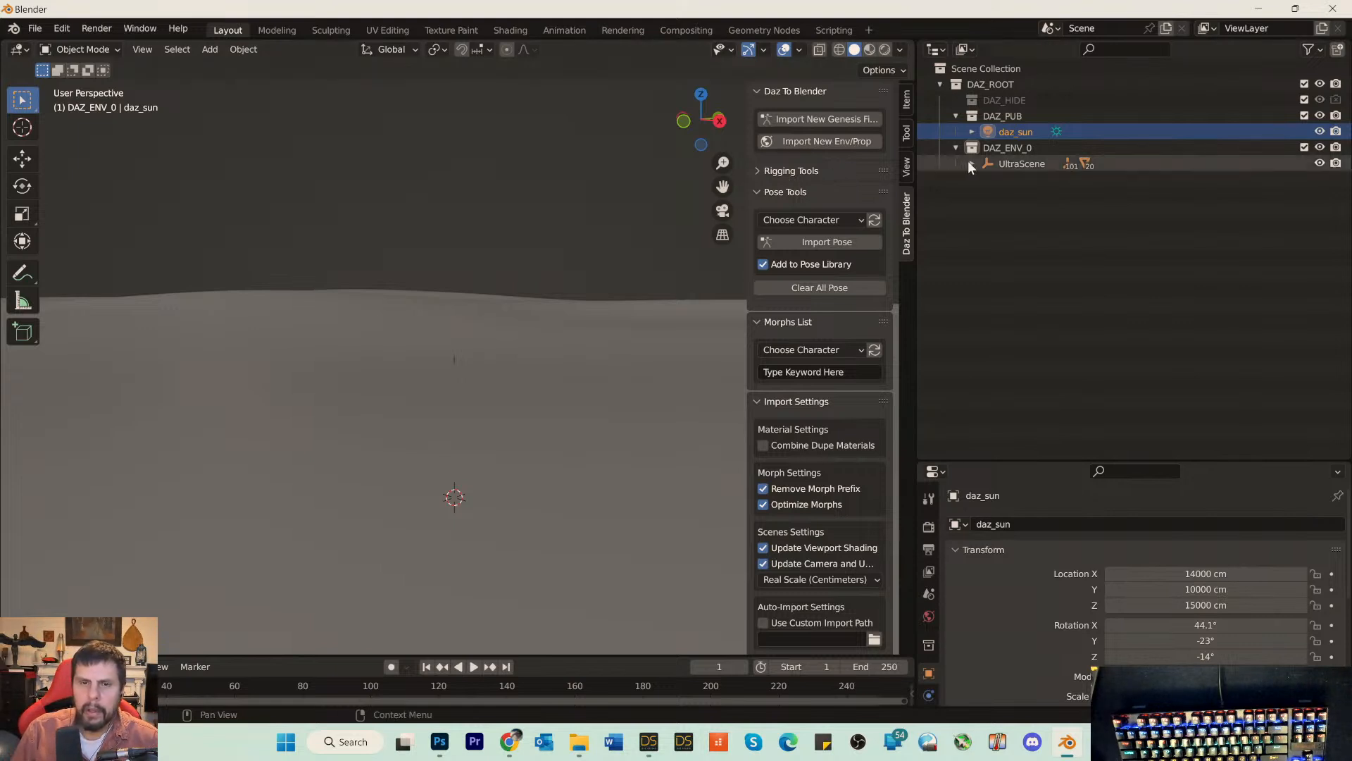
pyautogui.click(884, 48)
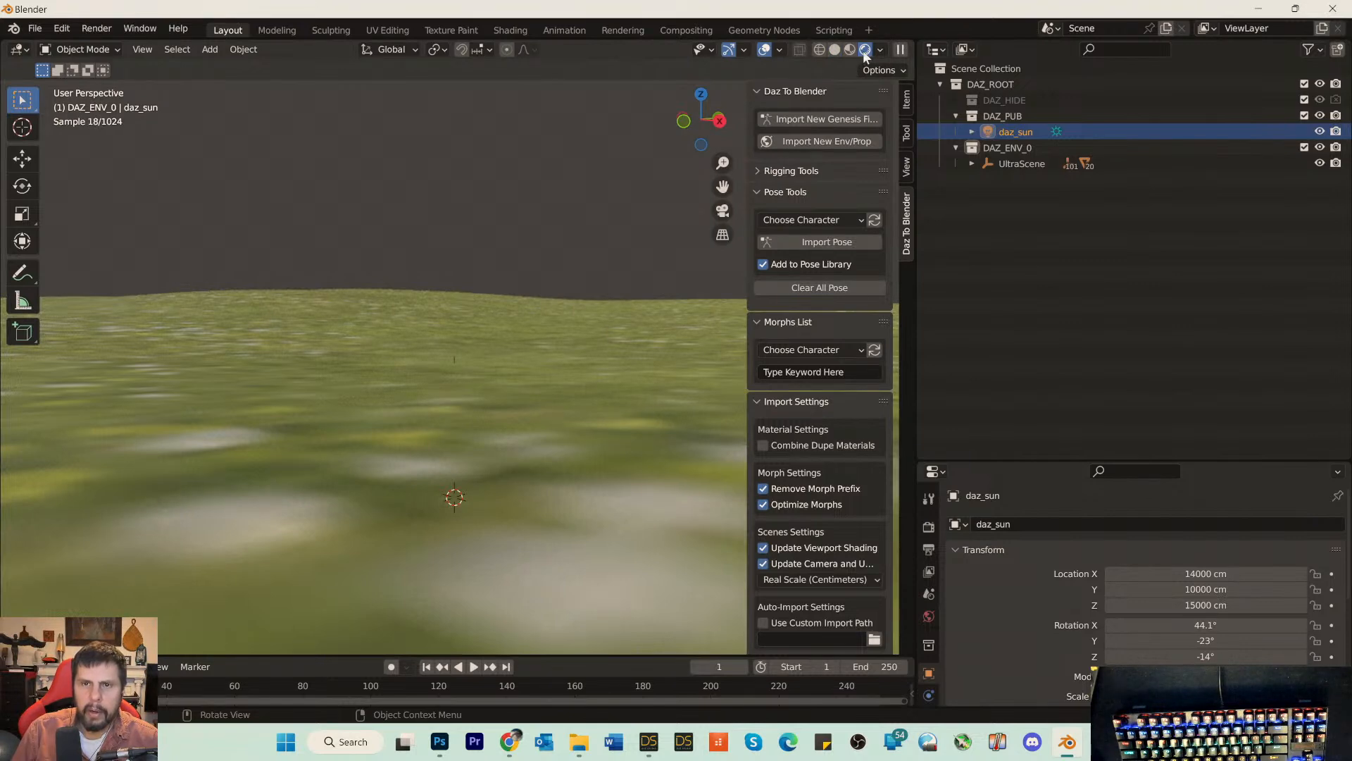
pyautogui.click(879, 50)
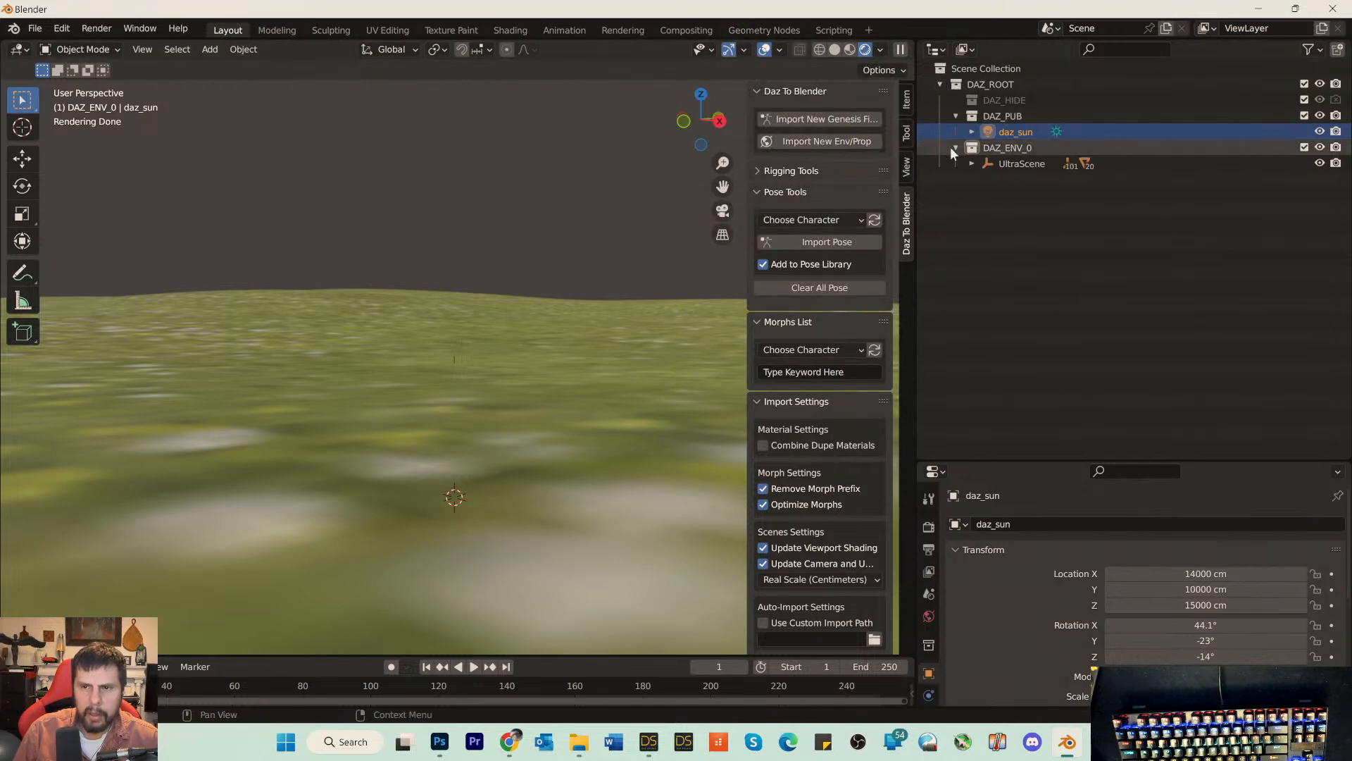
pyautogui.moveTo(723, 186); pyautogui.dragTo(733, 389)
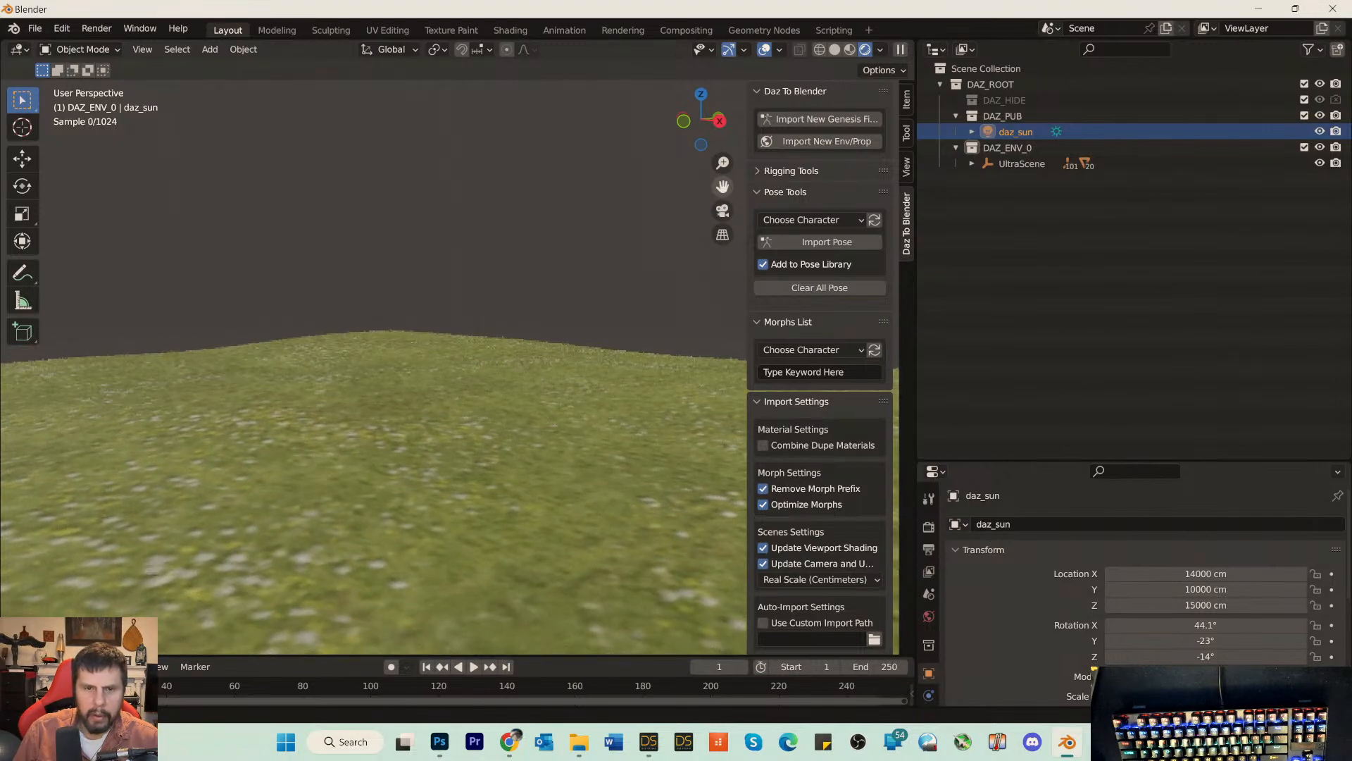
pyautogui.moveTo(717, 128); pyautogui.dragTo(533, 127)
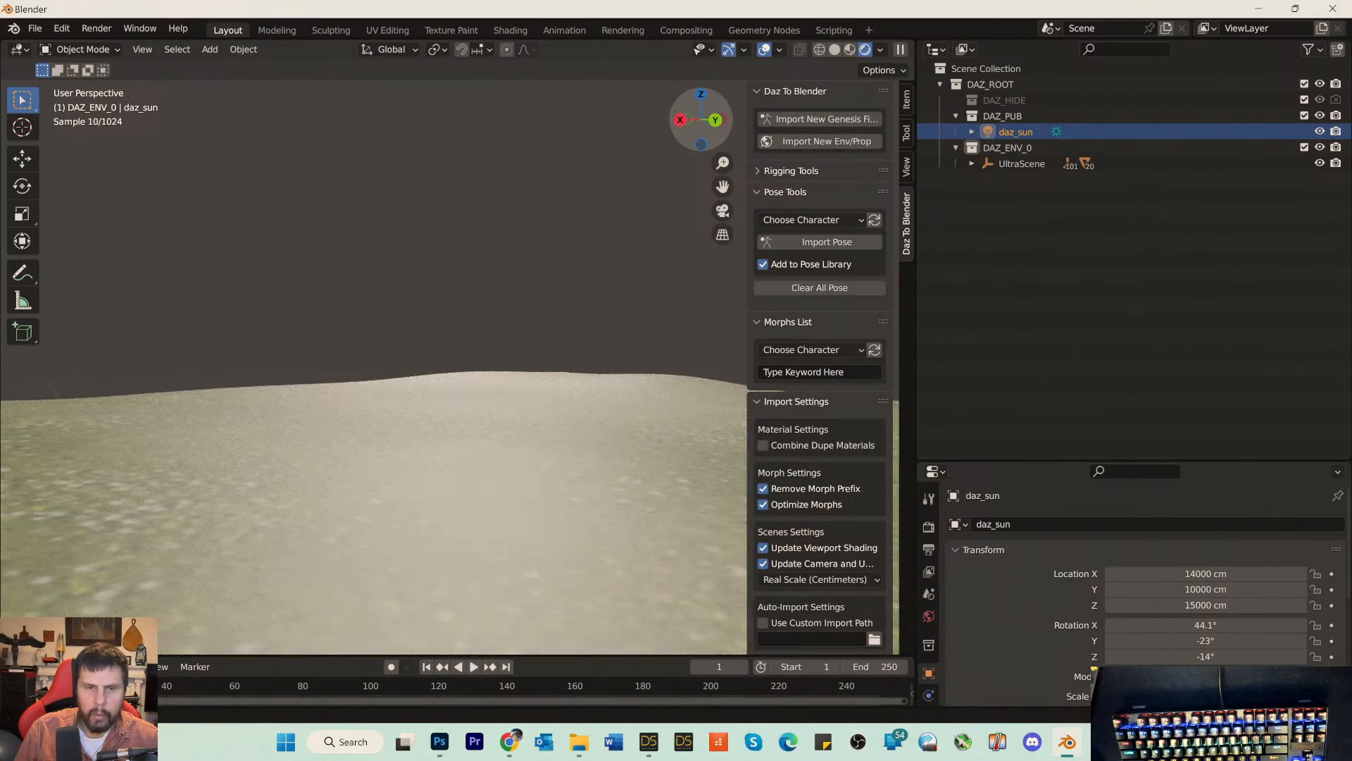
# Step: Hide the re-imported DAZ_ENV_0 collection and delete it together with its hierarchy
pyautogui.click(976, 150)
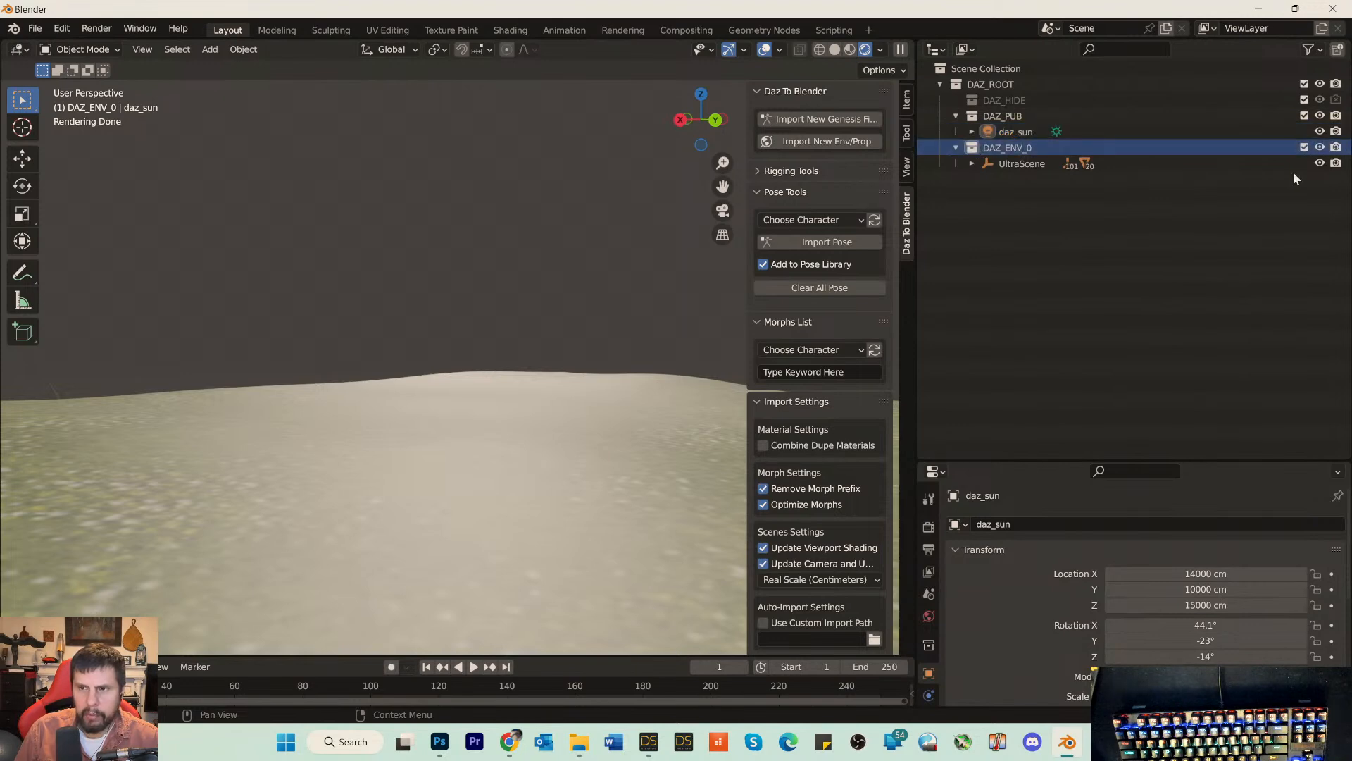
pyautogui.click(1320, 147)
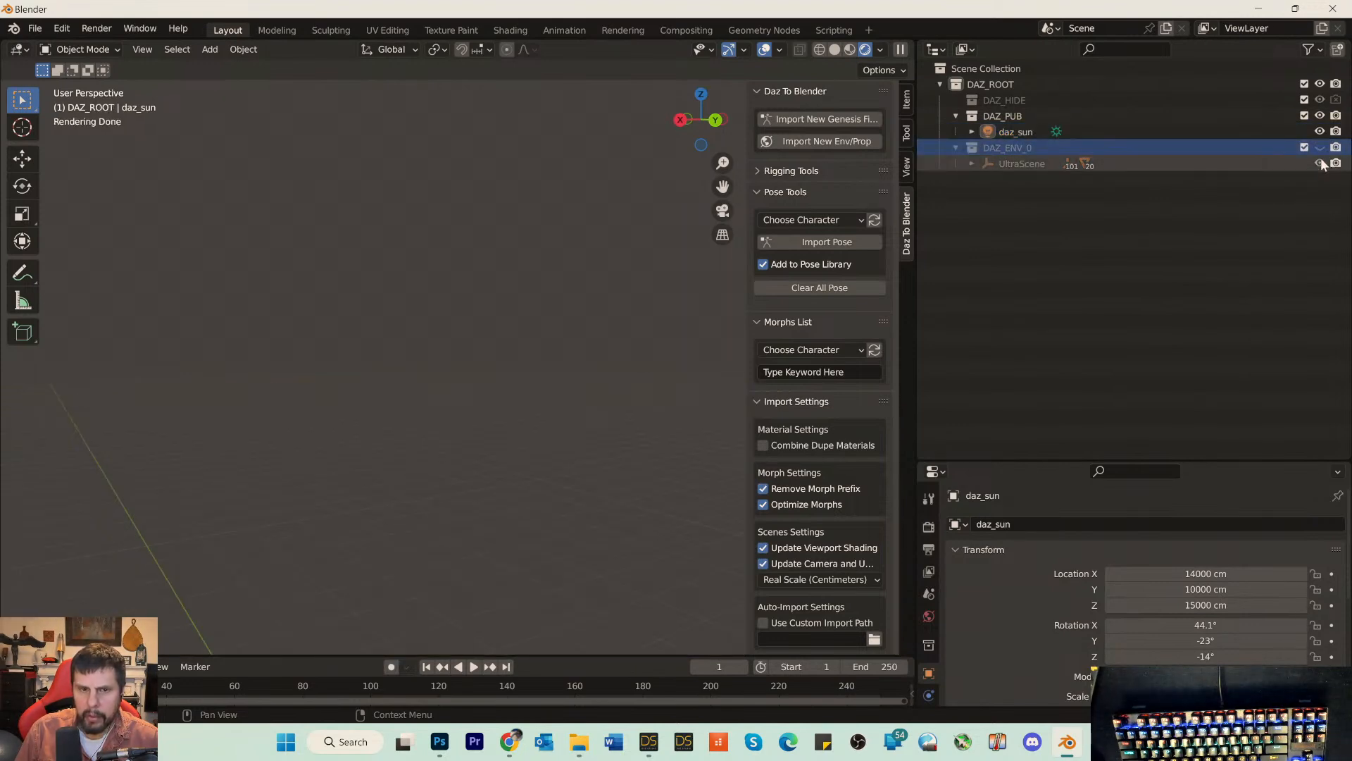
pyautogui.rightClick(970, 148)
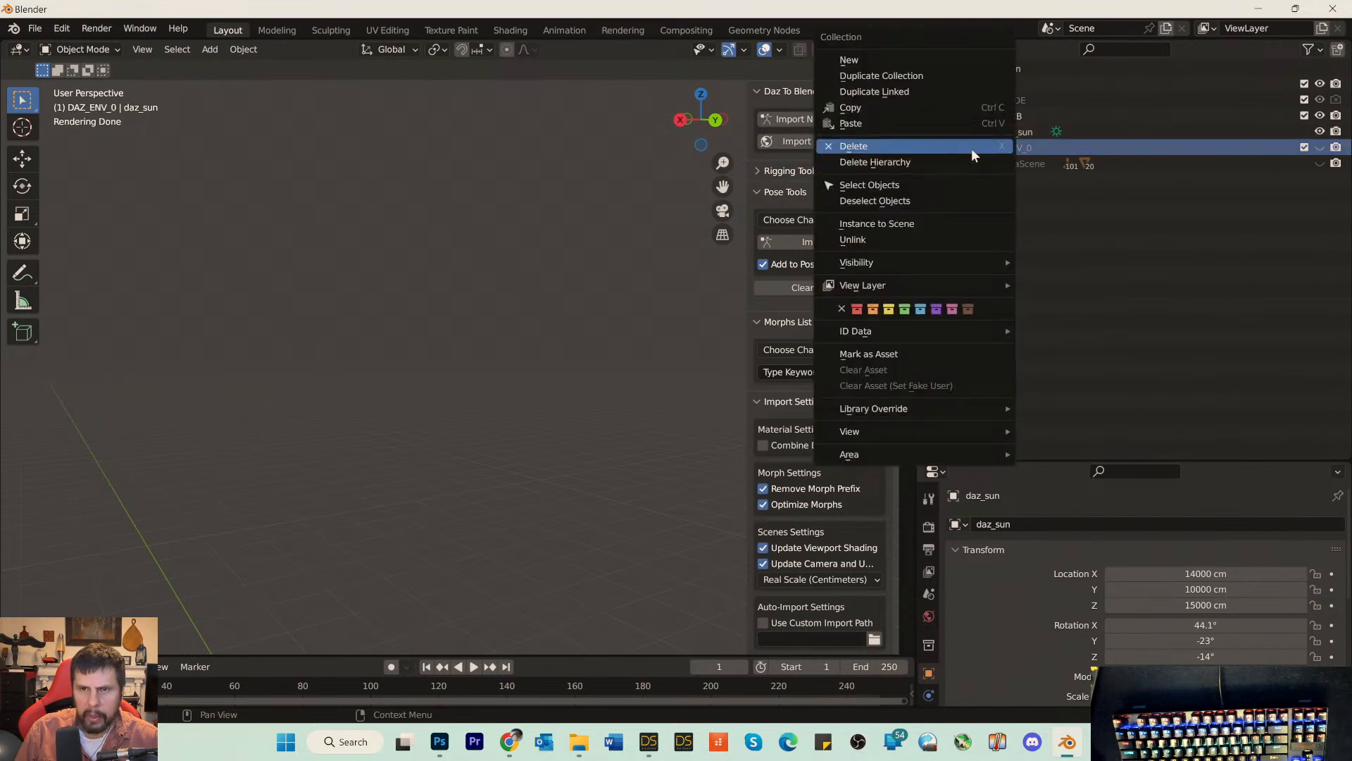
pyautogui.click(876, 162)
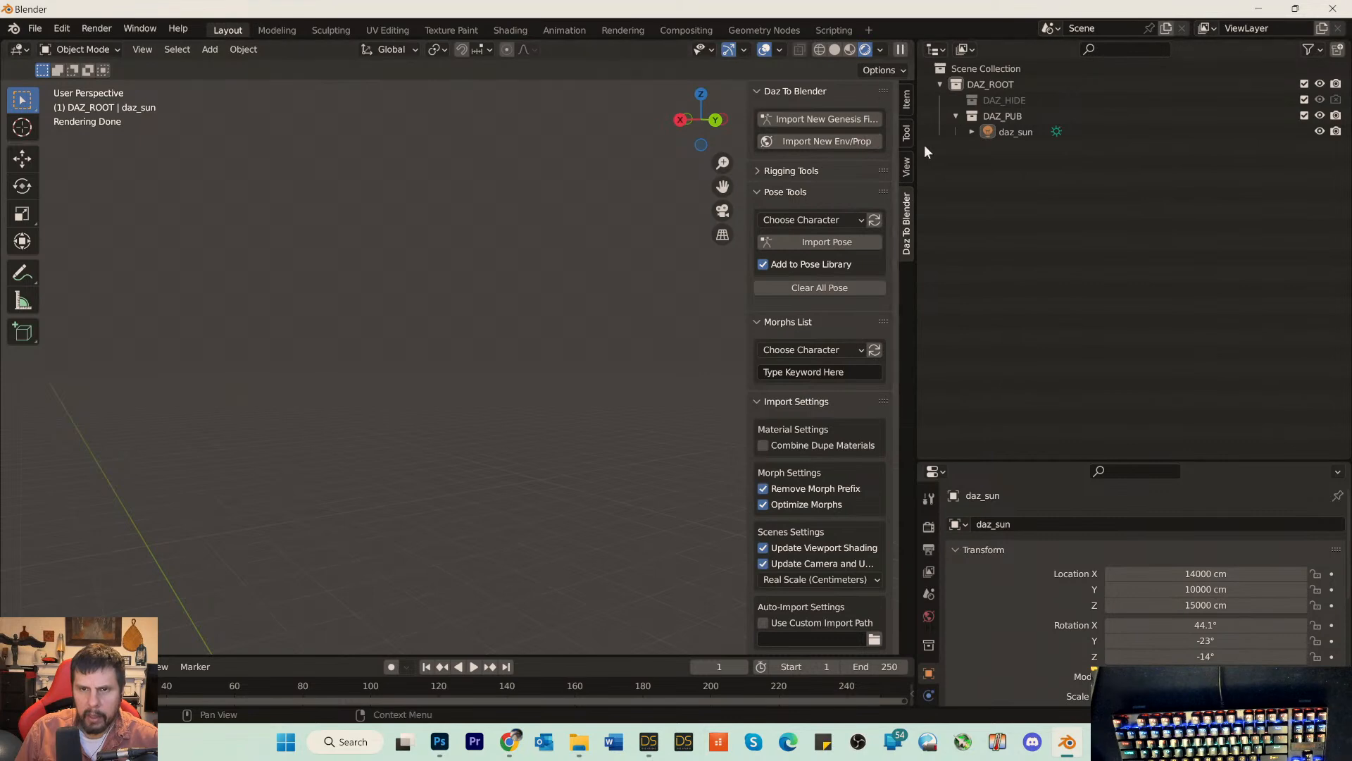
# Step: Delete the daz_sun light with its hierarchy and select the DAZ_PUB collection
pyautogui.rightClick(990, 132)
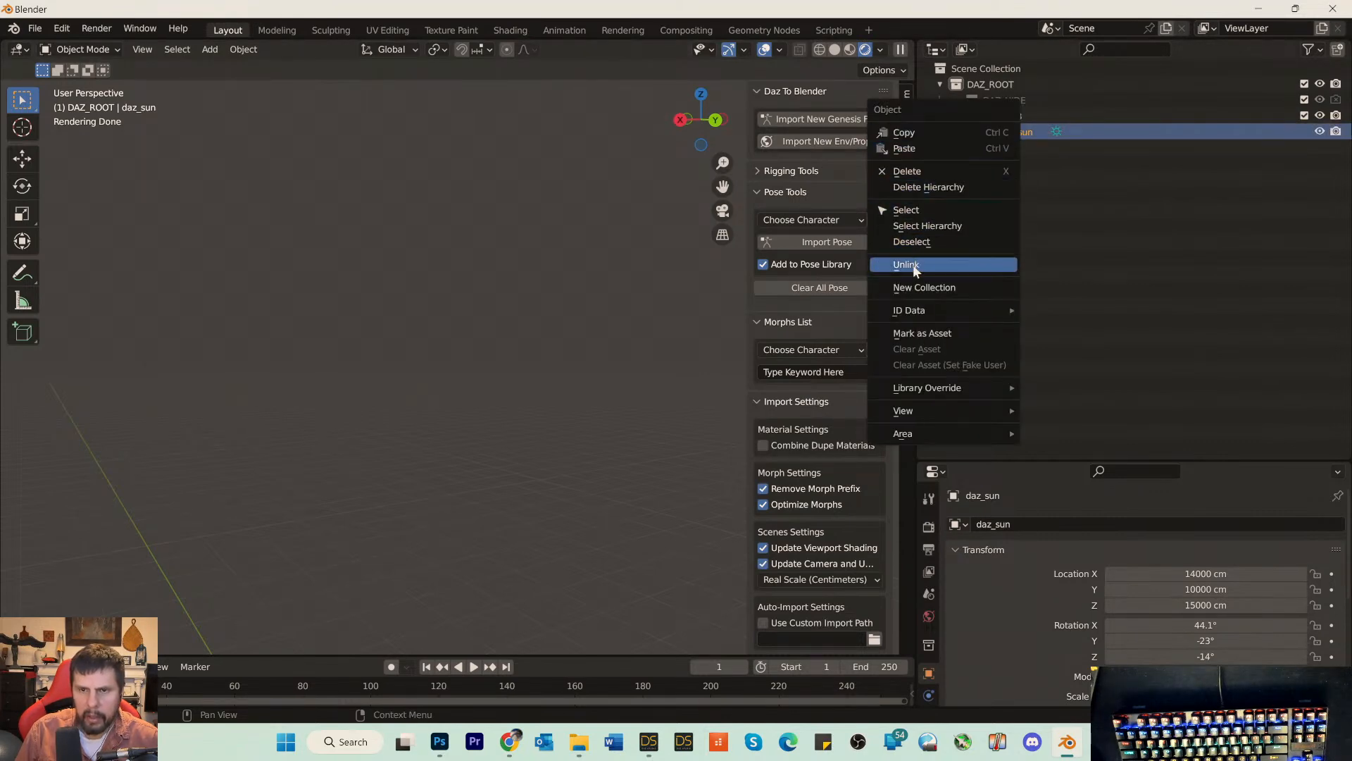
pyautogui.click(923, 187)
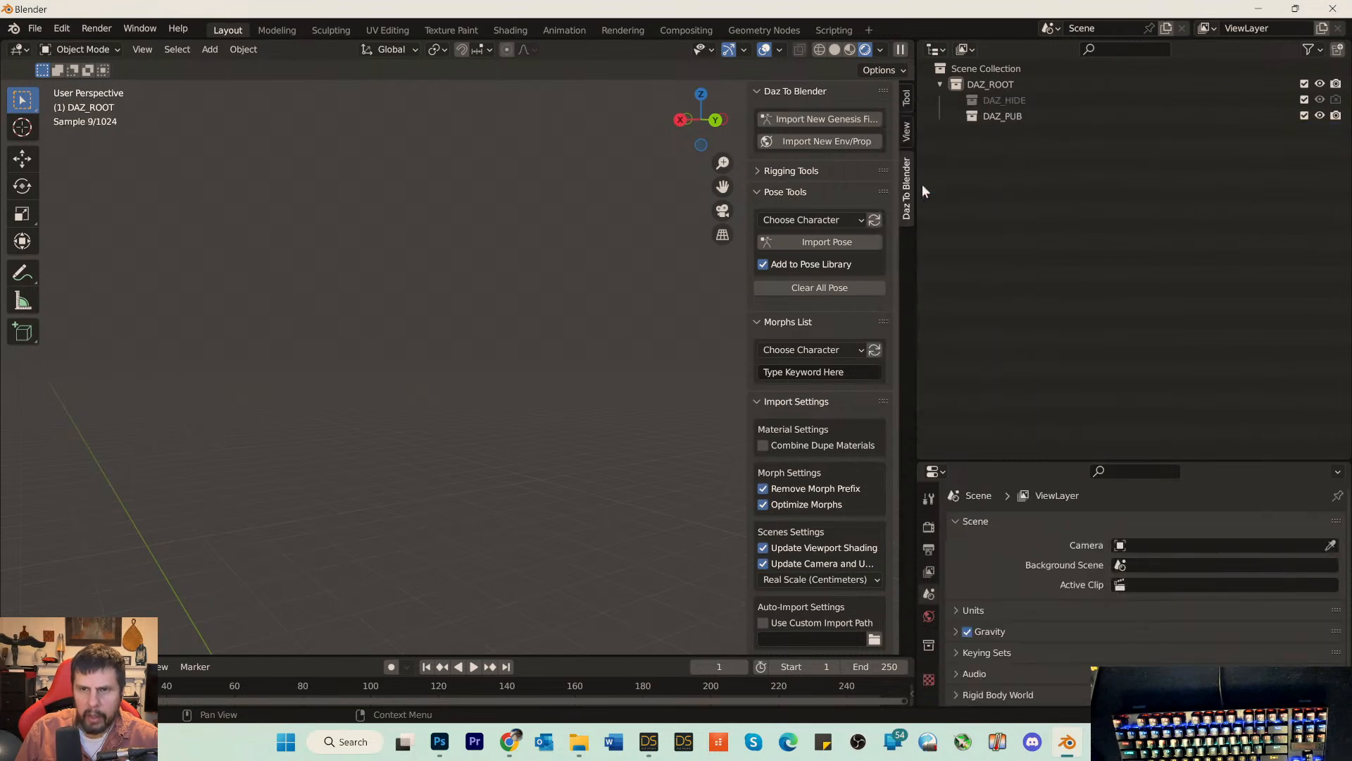
pyautogui.click(972, 117)
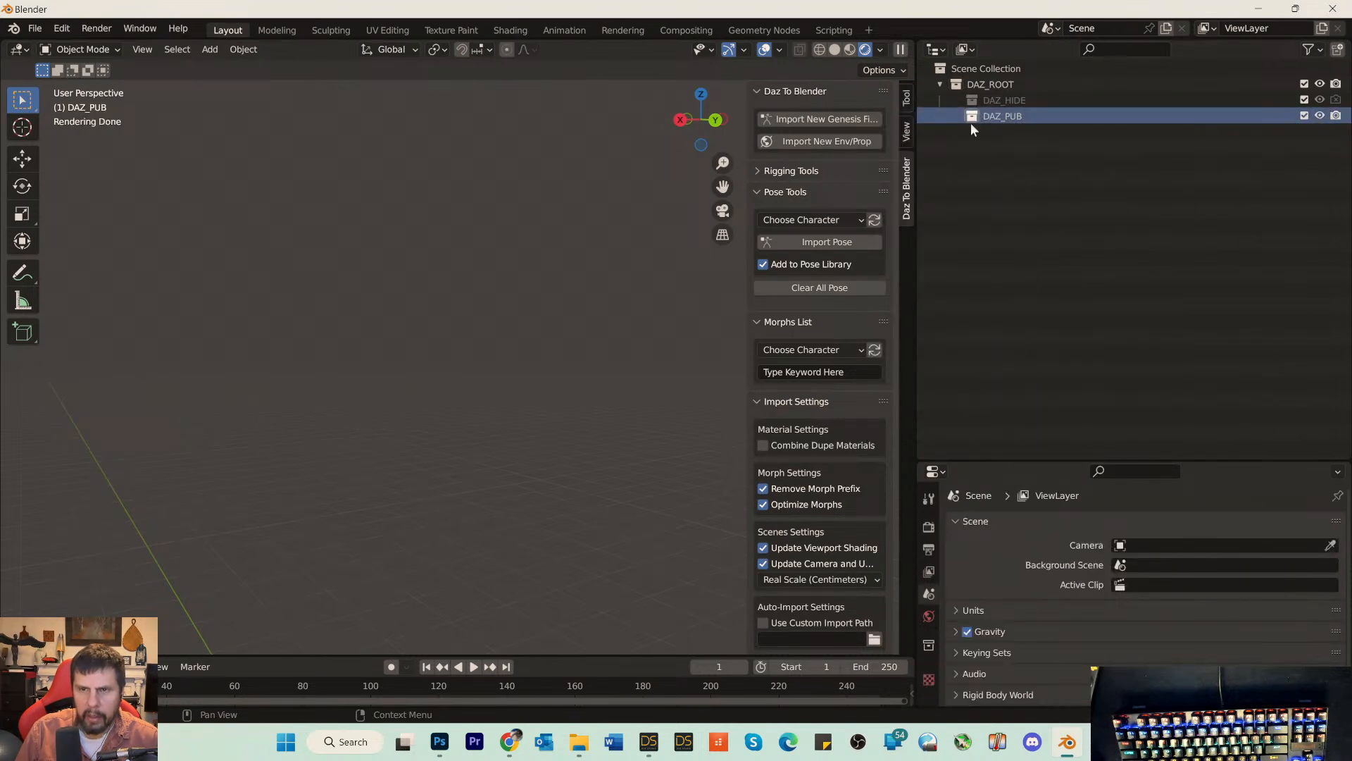
pyautogui.click(972, 106)
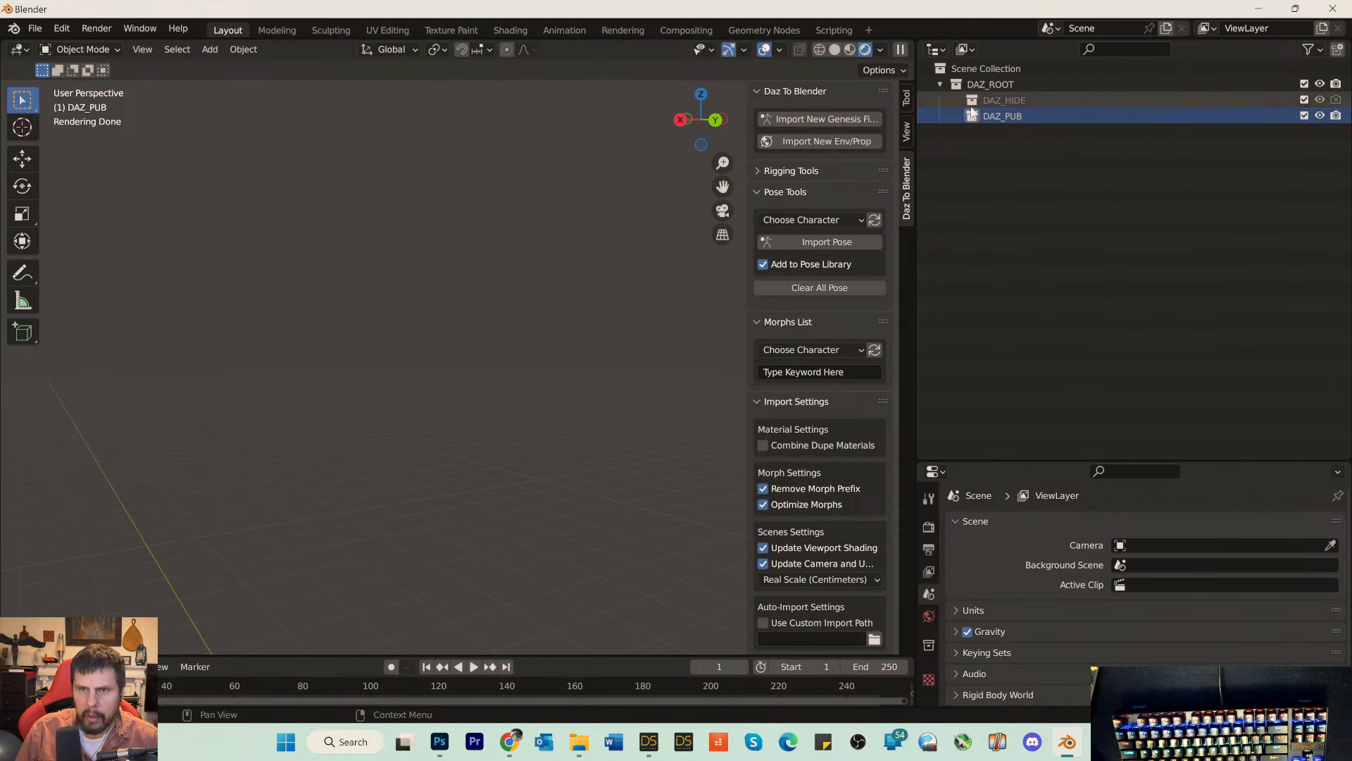
# Step: Undo the recent changes until the daz_sun light is back in the DAZ_PUB collection
pyautogui.click(974, 116)
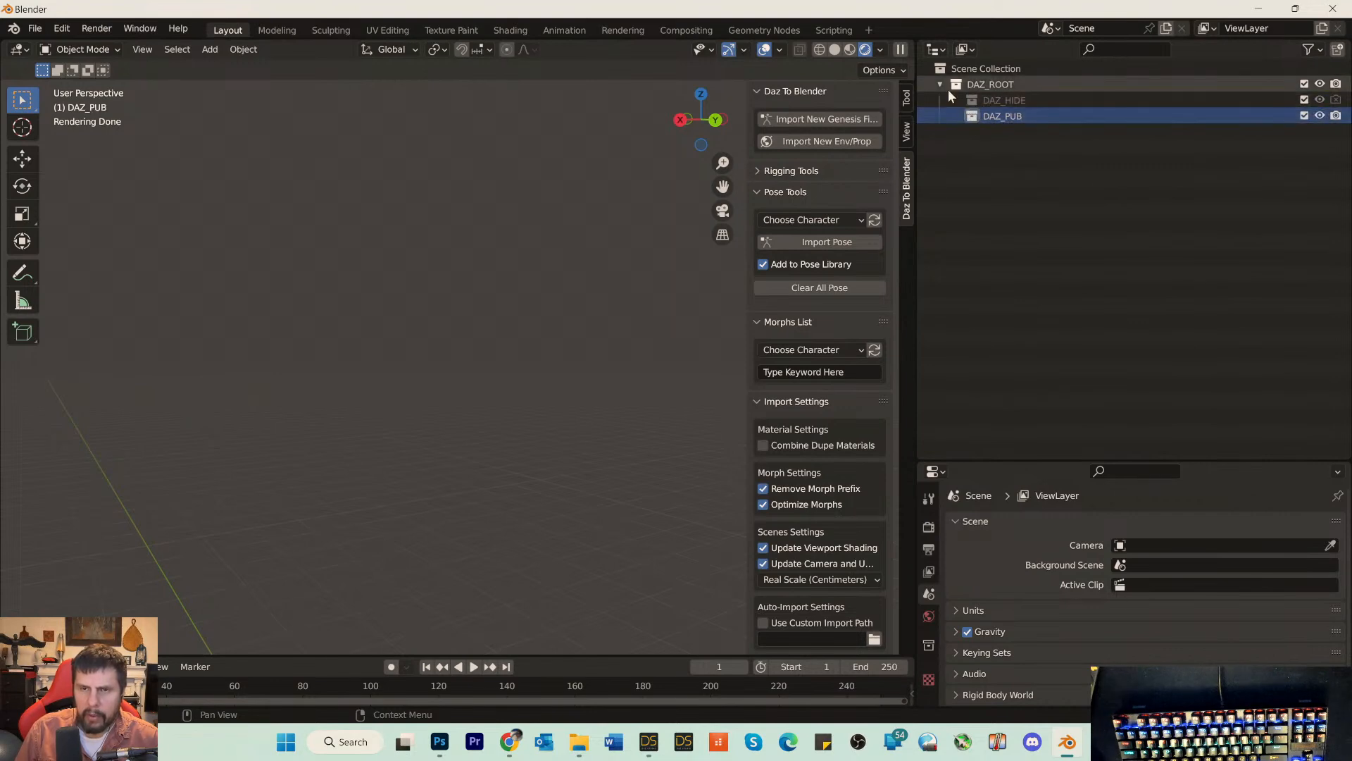
pyautogui.click(62, 29)
pyautogui.click(69, 46)
pyautogui.click(63, 31)
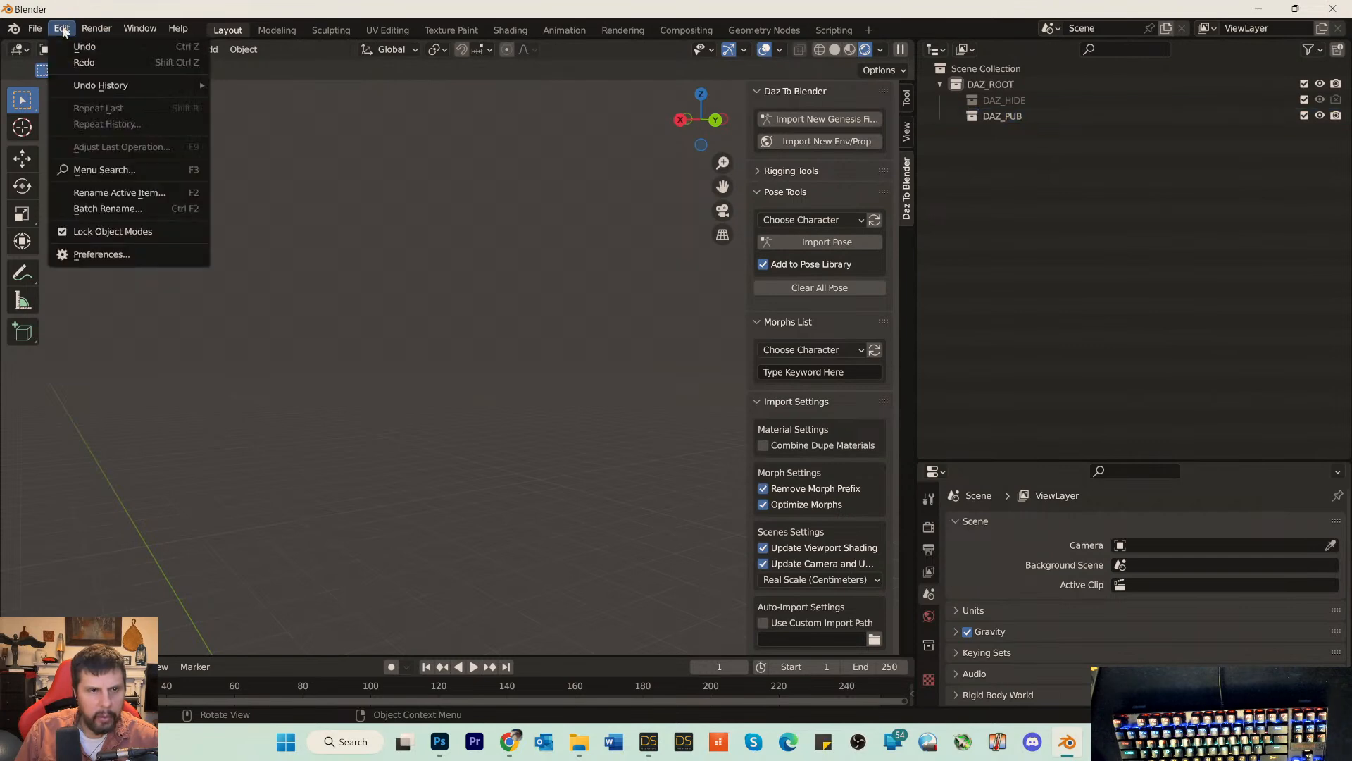
pyautogui.click(69, 46)
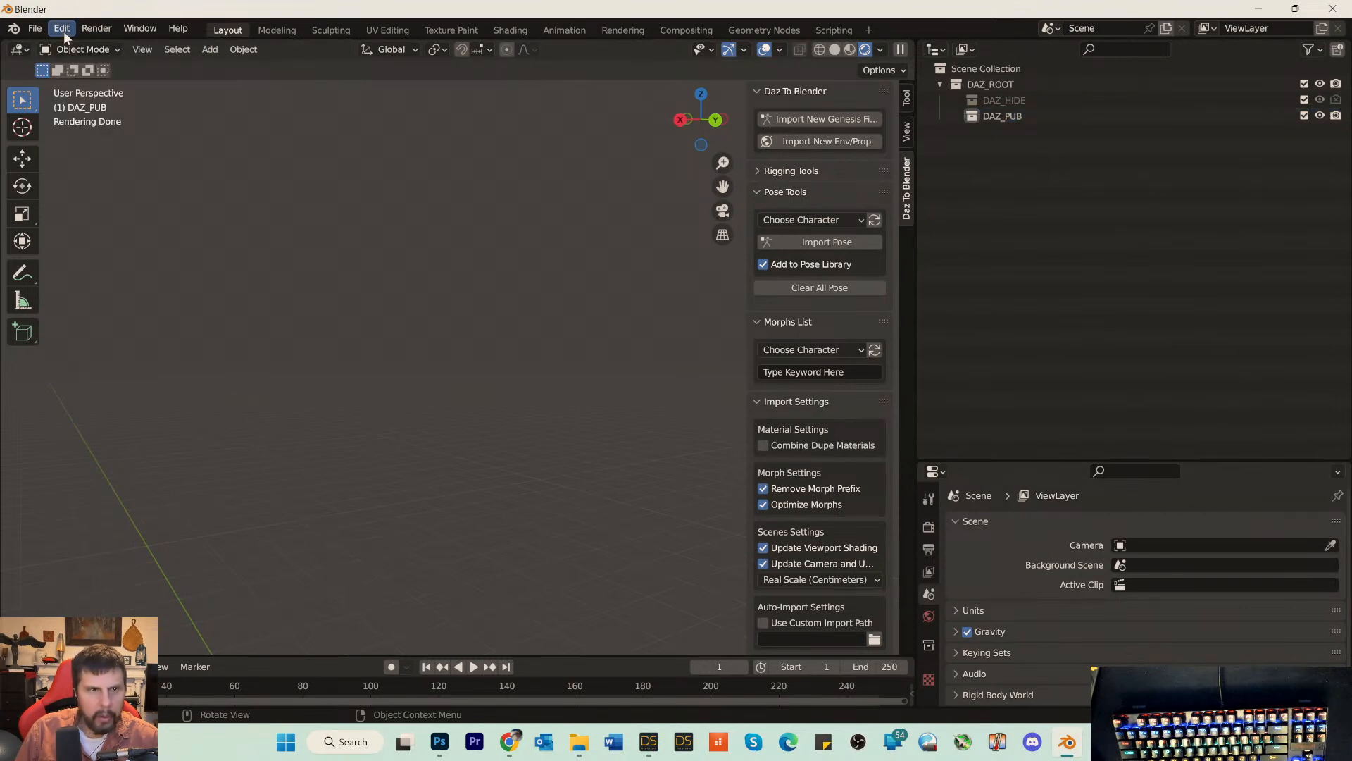
pyautogui.click(63, 31)
pyautogui.click(68, 42)
pyautogui.click(58, 26)
pyautogui.click(67, 41)
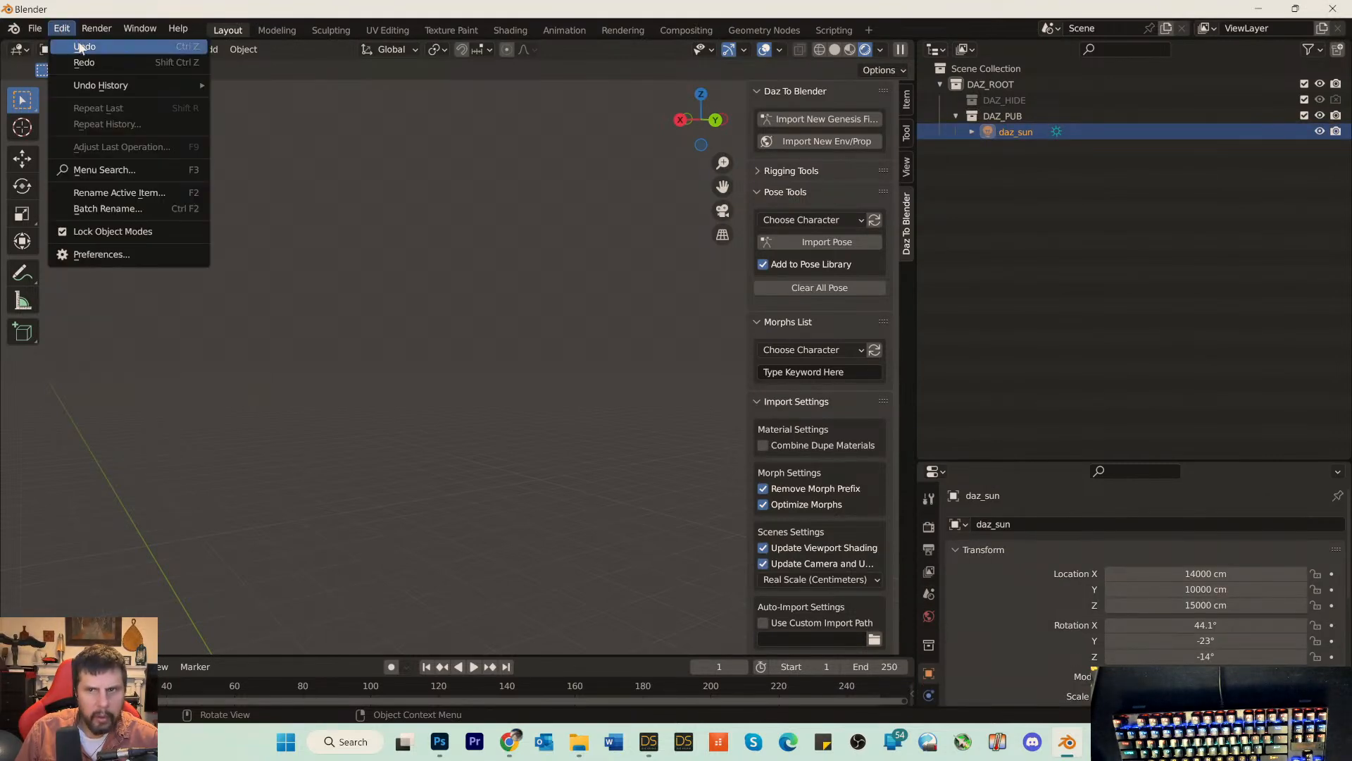
# Step: Undo the deletion of the DAZ_ENV_0 collection and make the restored collection visible in the viewport
pyautogui.click(83, 46)
pyautogui.click(64, 28)
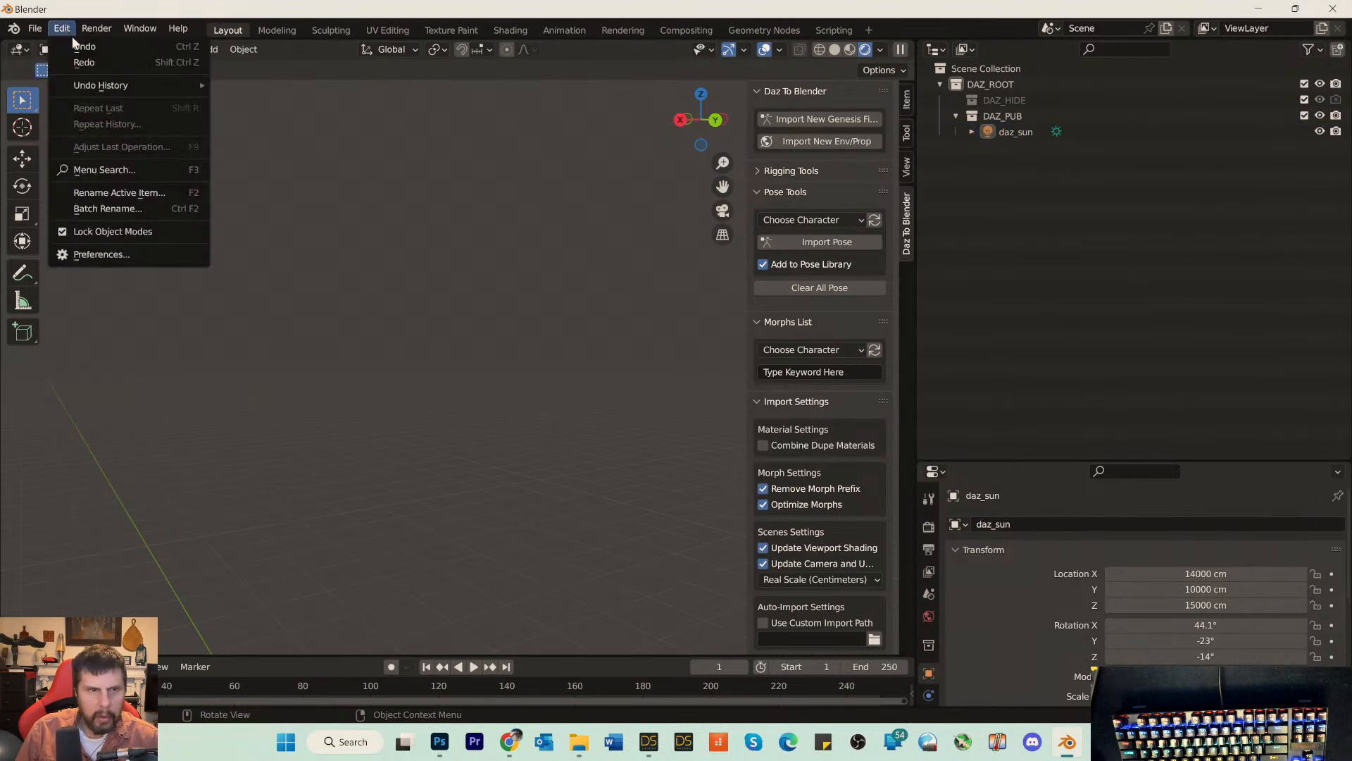
pyautogui.click(74, 45)
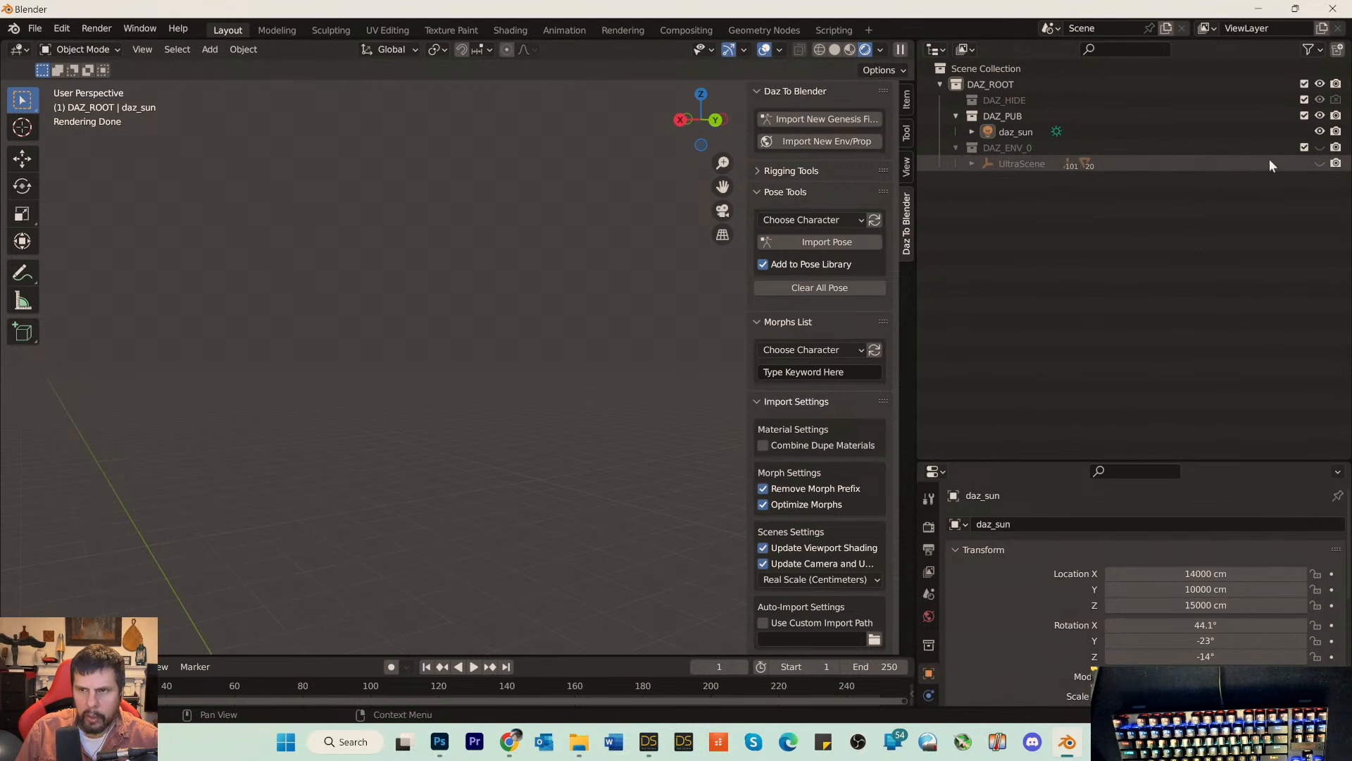
pyautogui.click(1320, 147)
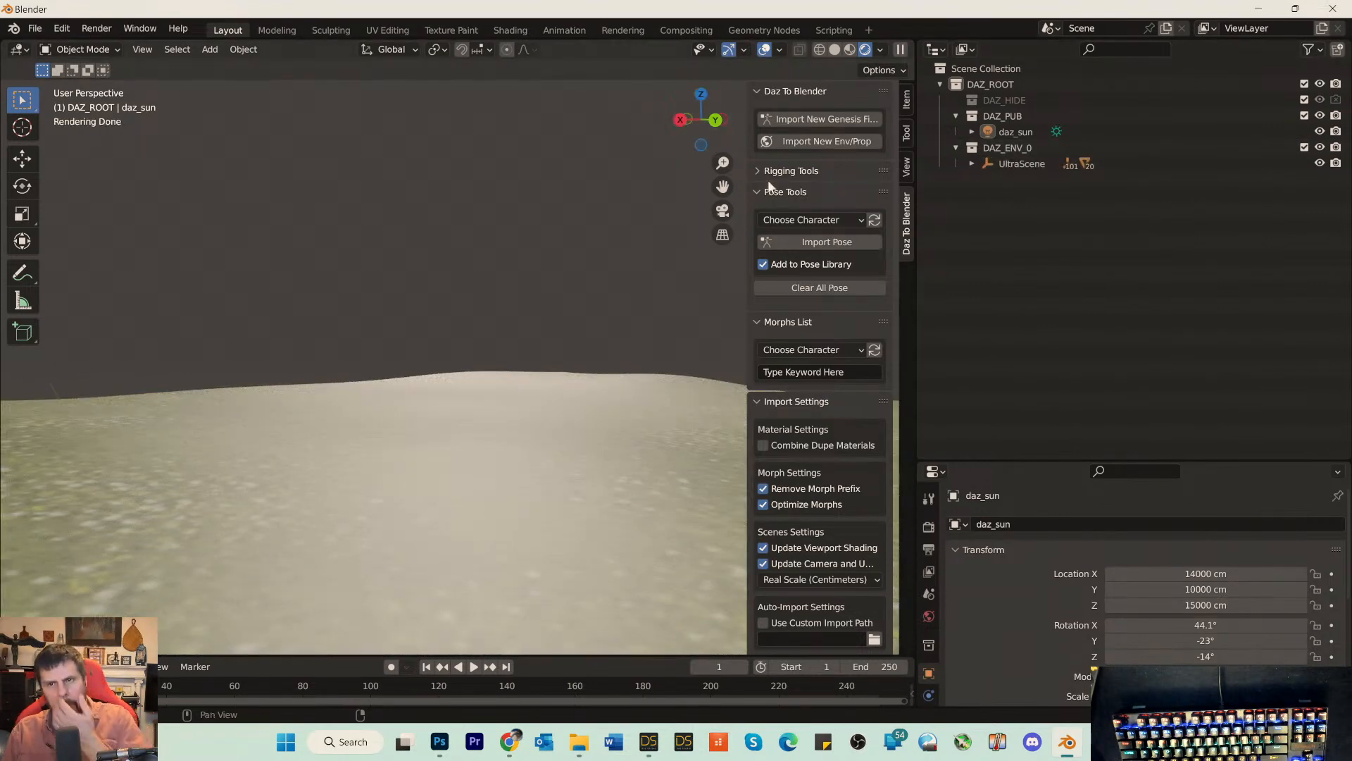
# Step: Delete the DAZ_PUB collection together with its hierarchy, keeping the DAZ_ENV_0 environment
pyautogui.click(1004, 118)
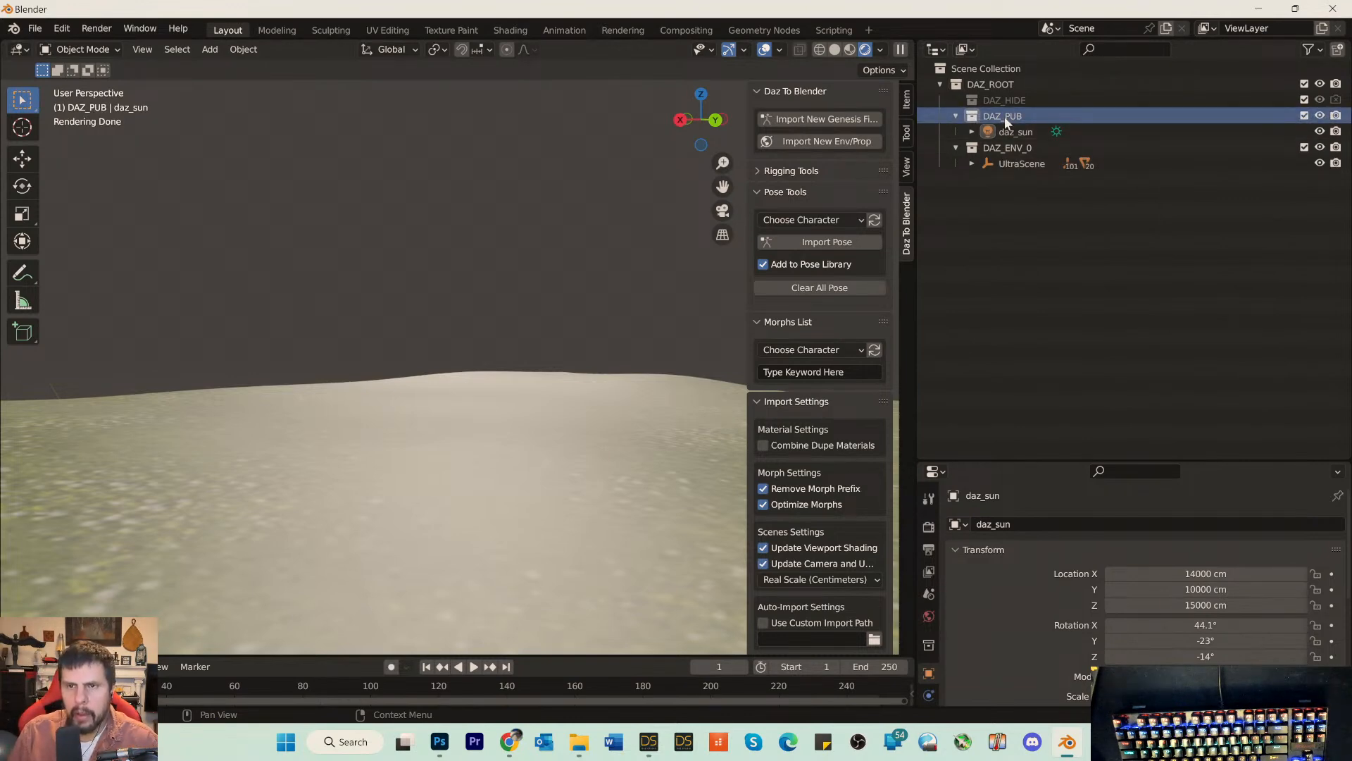
pyautogui.rightClick(1004, 117)
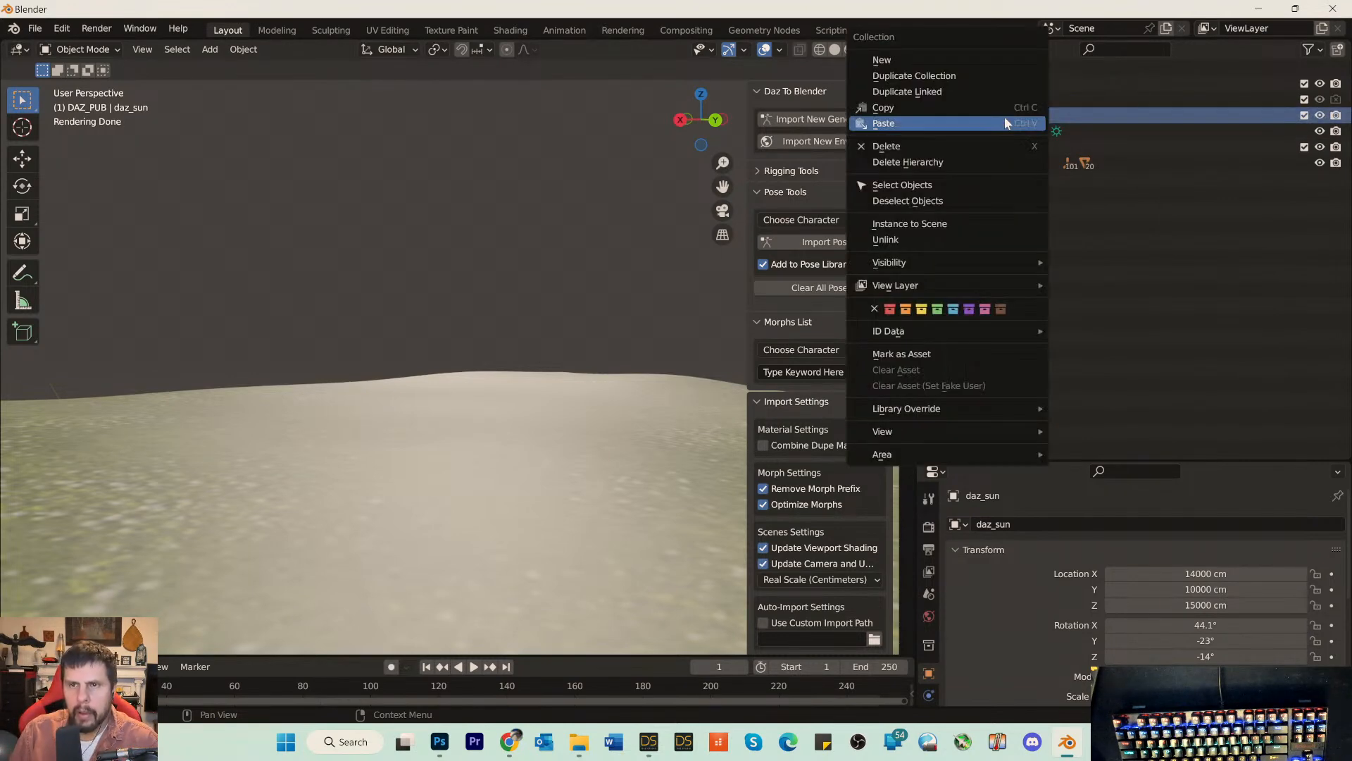
pyautogui.click(881, 163)
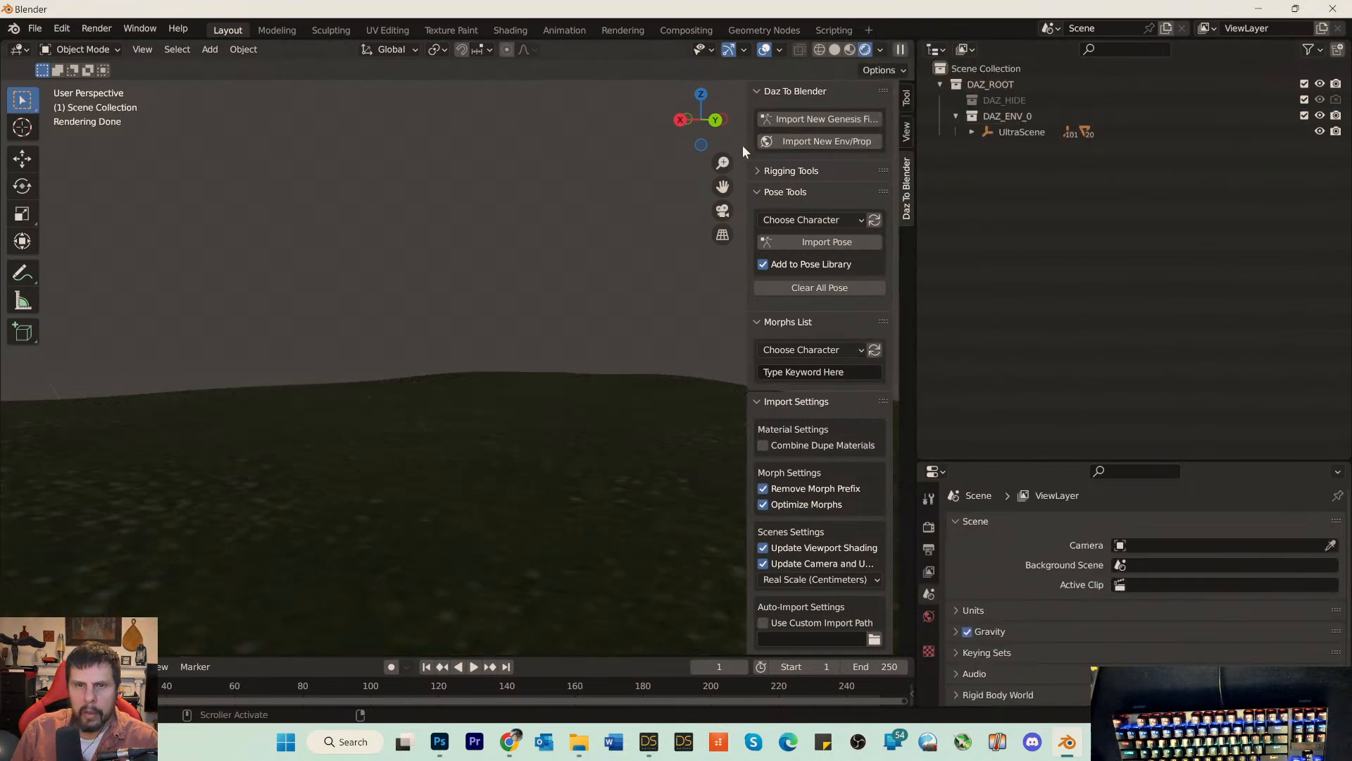
pyautogui.moveTo(692, 141)
pyautogui.mouseDown()
pyautogui.moveTo(711, 139)
pyautogui.moveTo(553, 140)
pyautogui.moveTo(709, 124)
pyautogui.mouseUp()
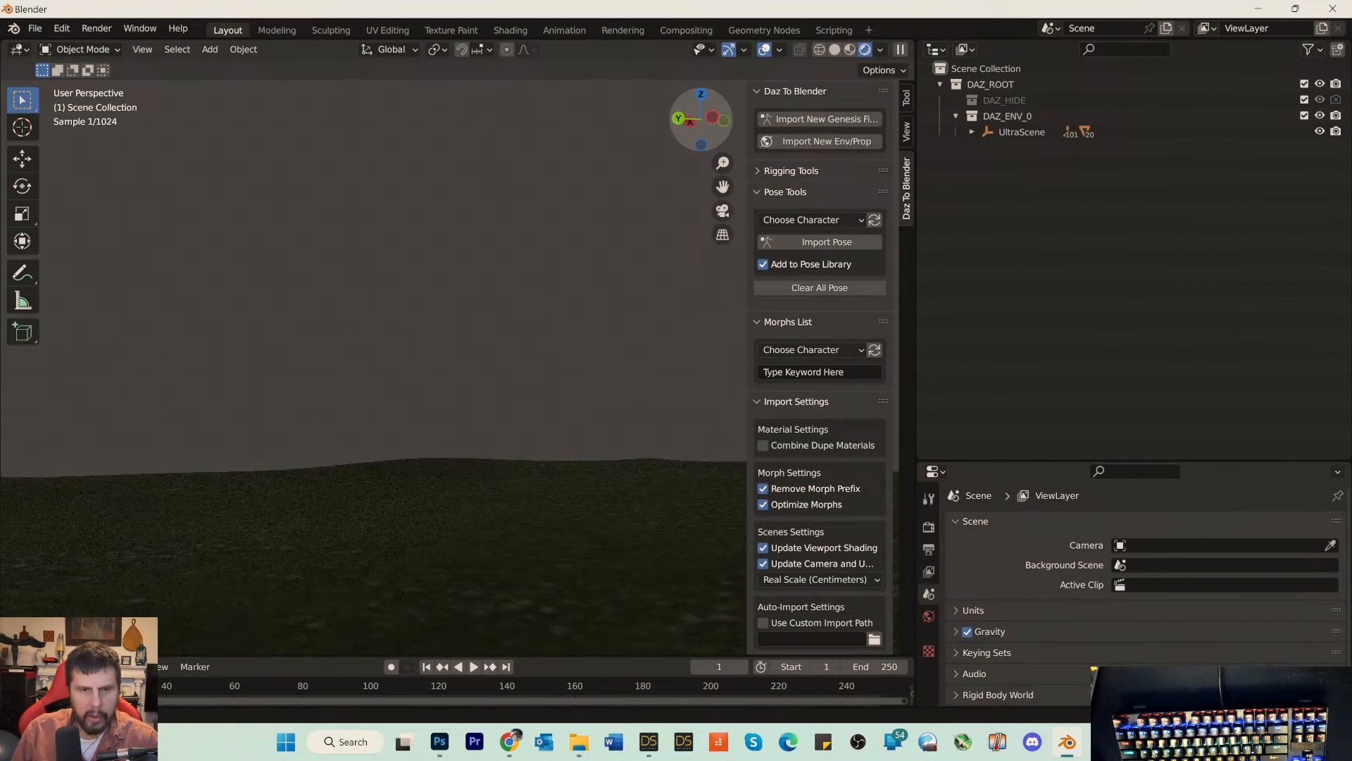
# Step: Expand UltraScene and its terrain, check the Long Grass Layer's transform values, and list the layer's contents
pyautogui.click(972, 132)
pyautogui.click(987, 148)
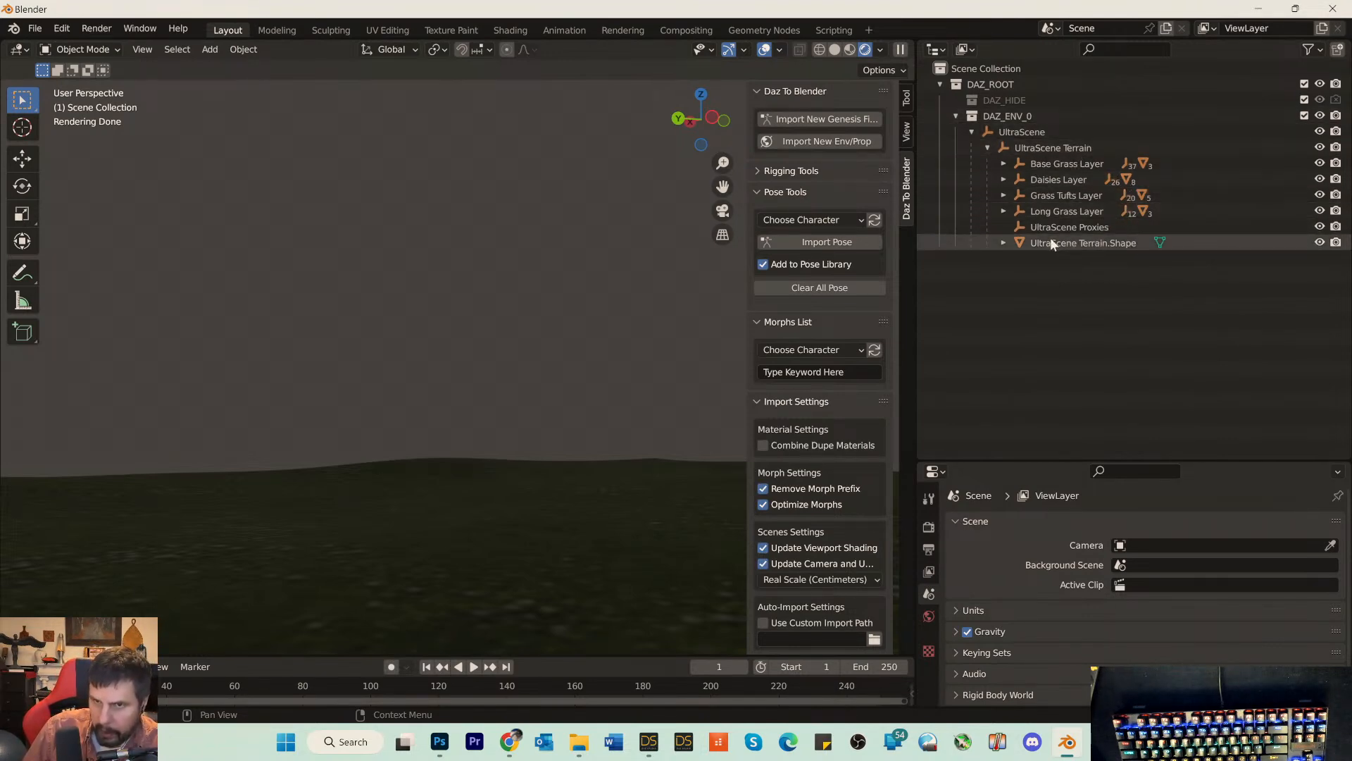
pyautogui.click(1066, 212)
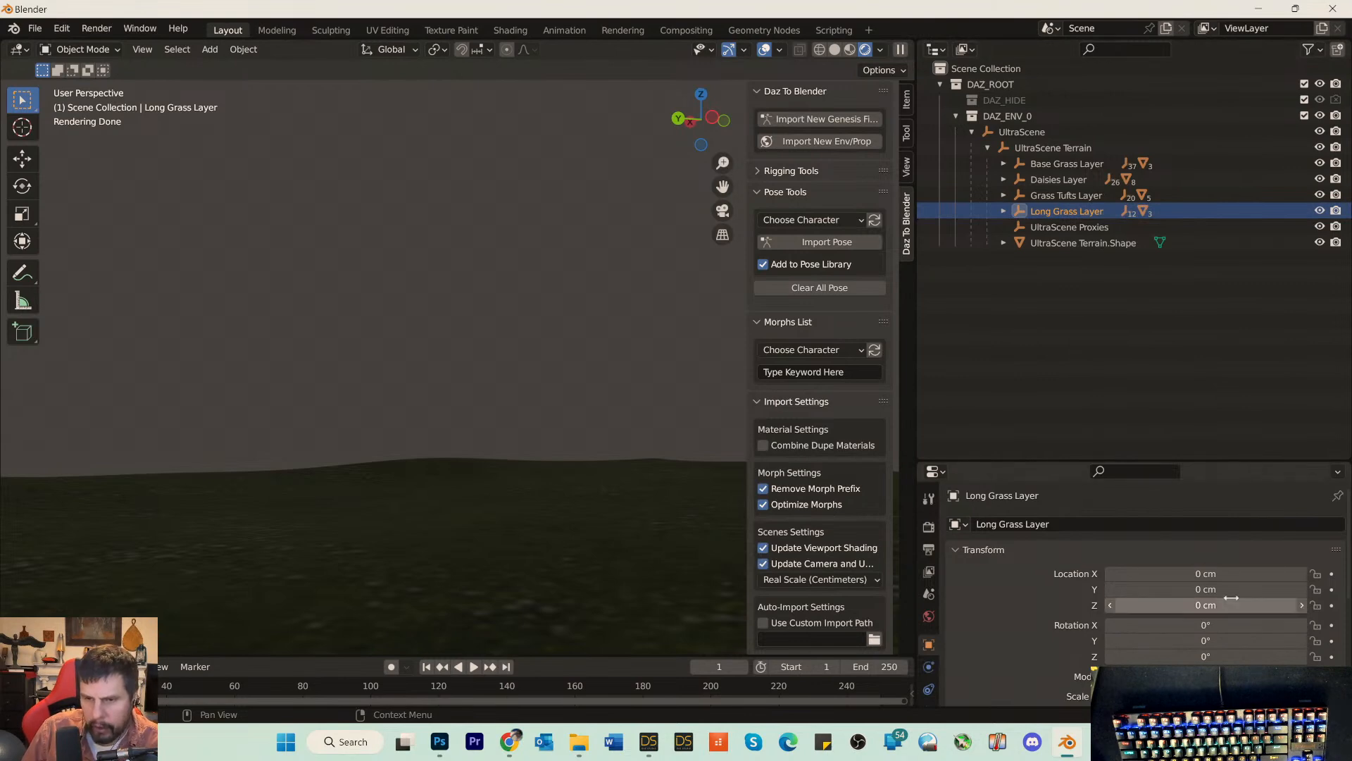
pyautogui.scroll(-3, 1241, 555)
pyautogui.scroll(2, 1240, 557)
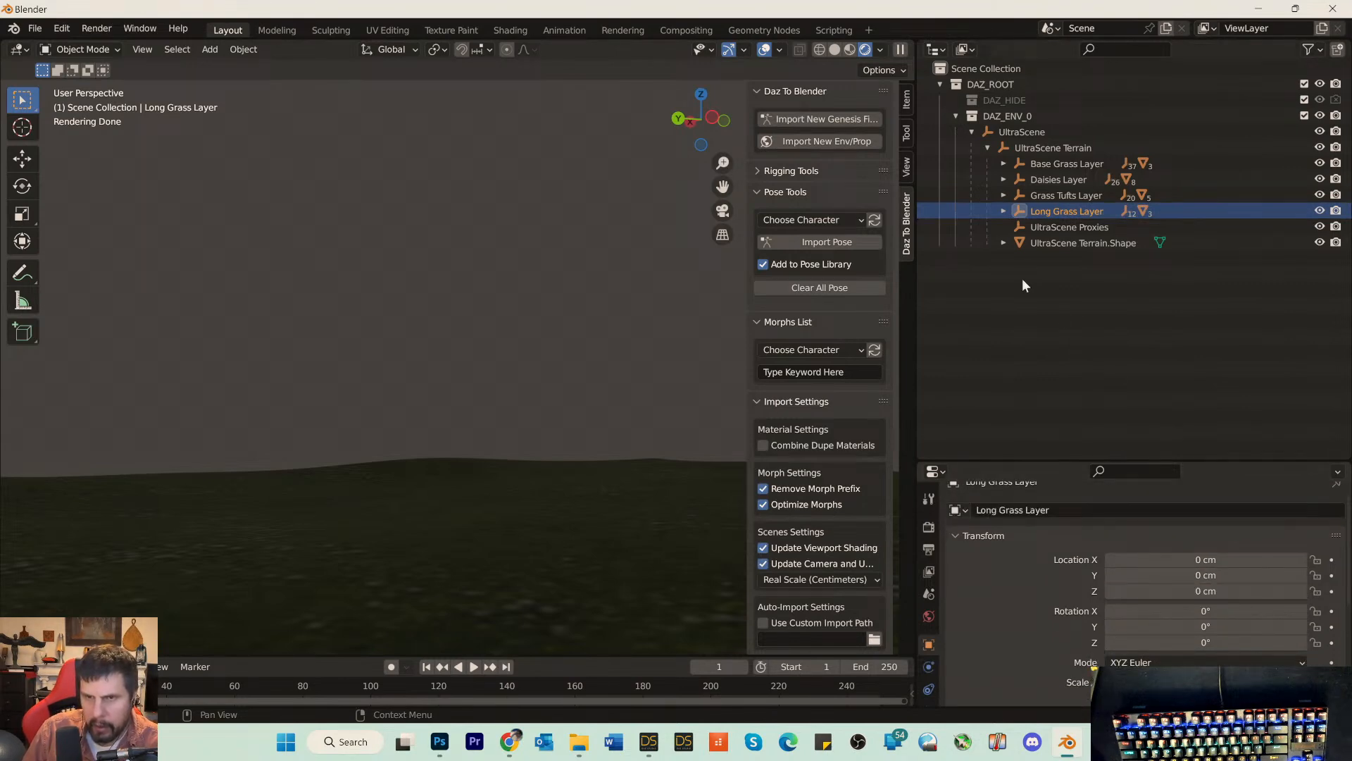
pyautogui.click(1004, 212)
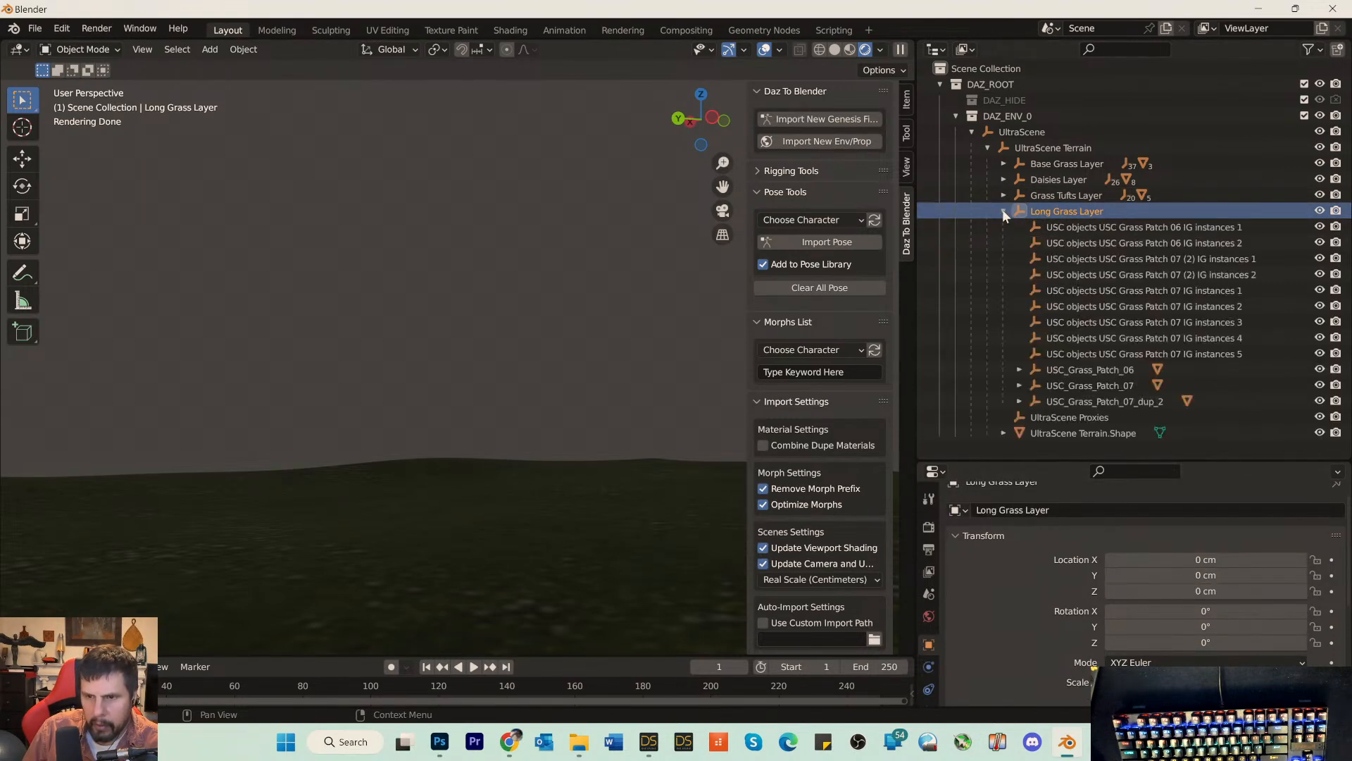
# Step: Inspect the location values of the grass patch instances and the three USC_Grass_Patch objects in the Long Grass Layer
pyautogui.click(1058, 290)
pyautogui.click(1092, 342)
pyautogui.click(1094, 353)
pyautogui.click(1097, 368)
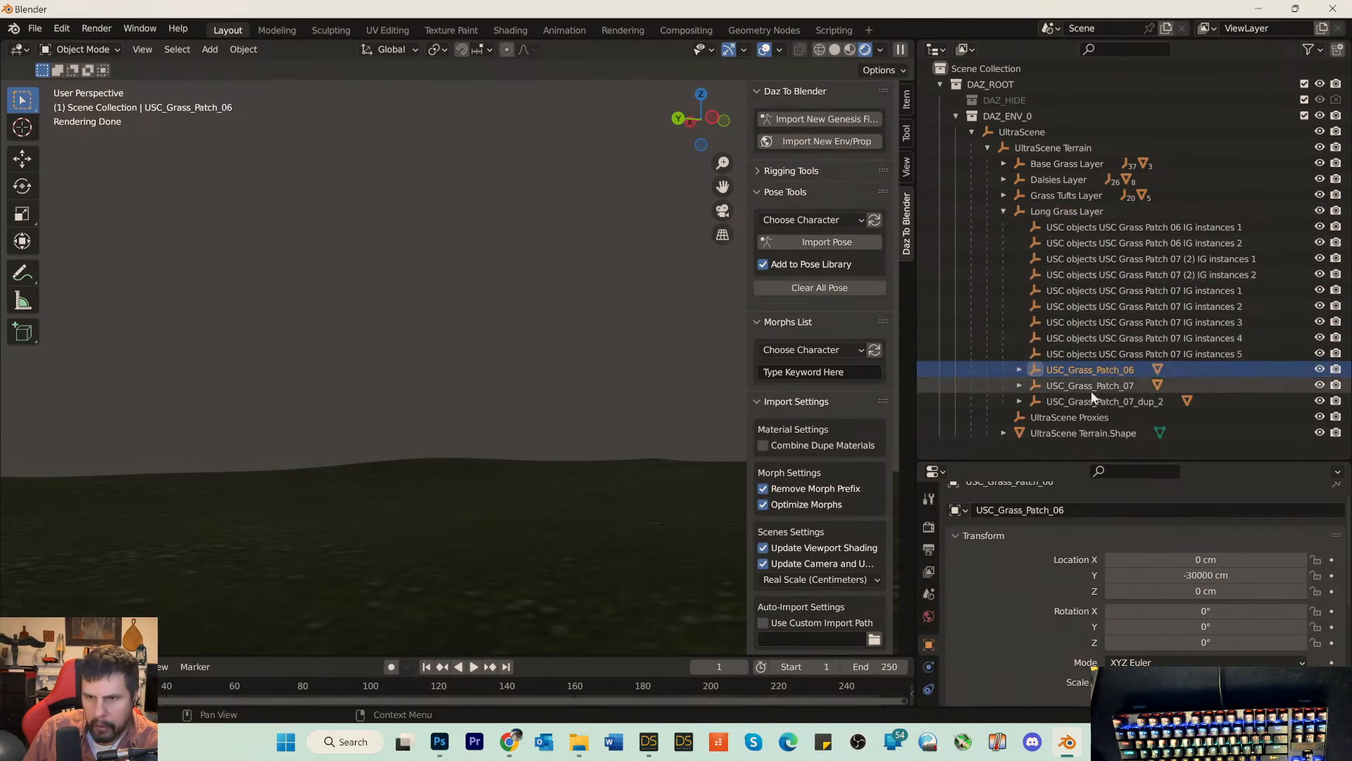
pyautogui.click(1085, 385)
pyautogui.click(1083, 402)
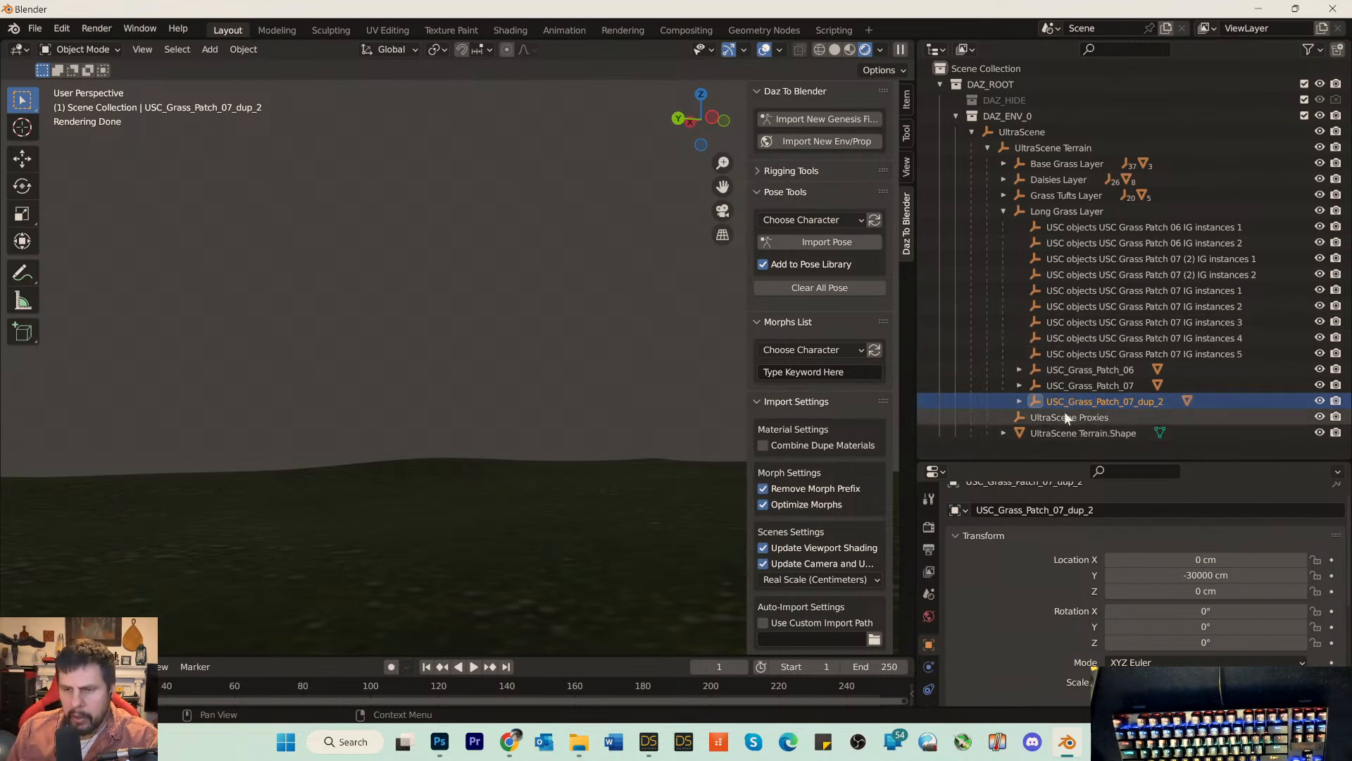
pyautogui.scroll(1, 1237, 638)
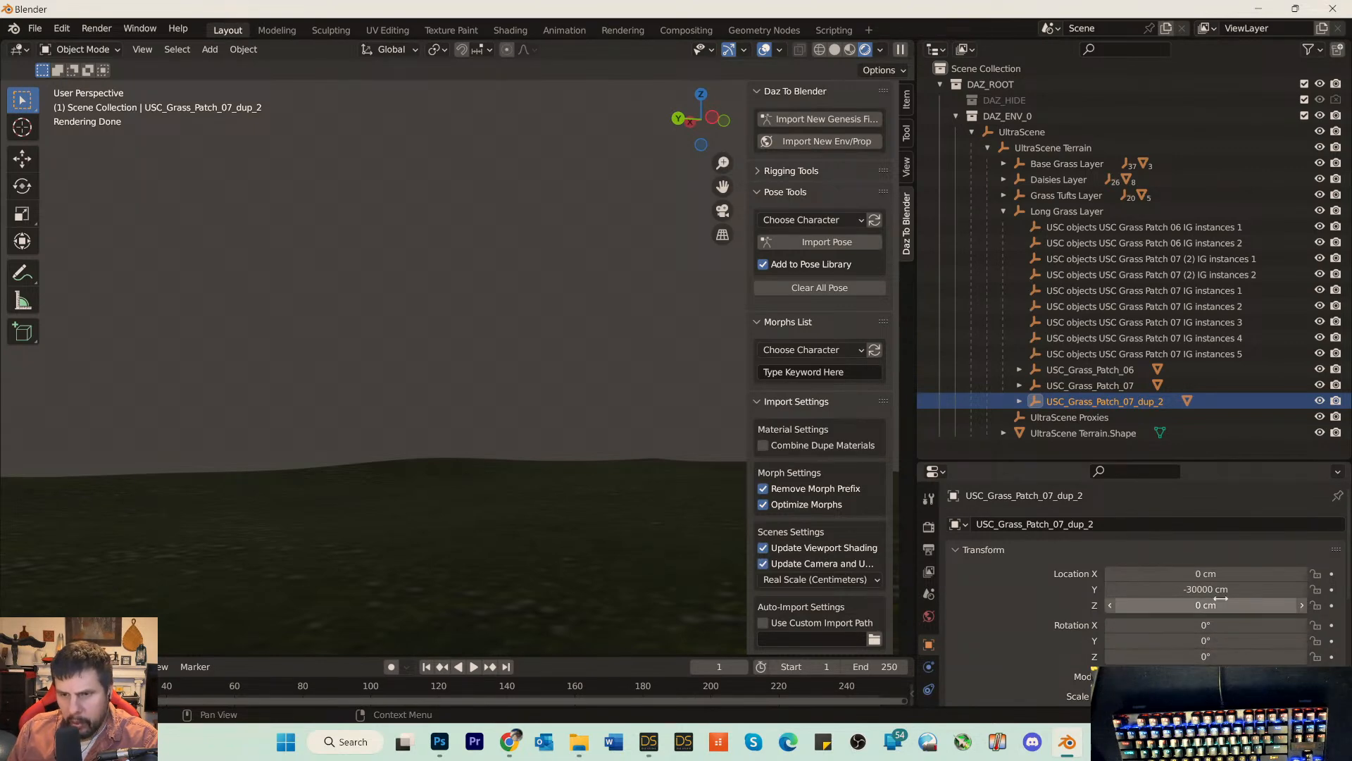
pyautogui.click(1198, 591)
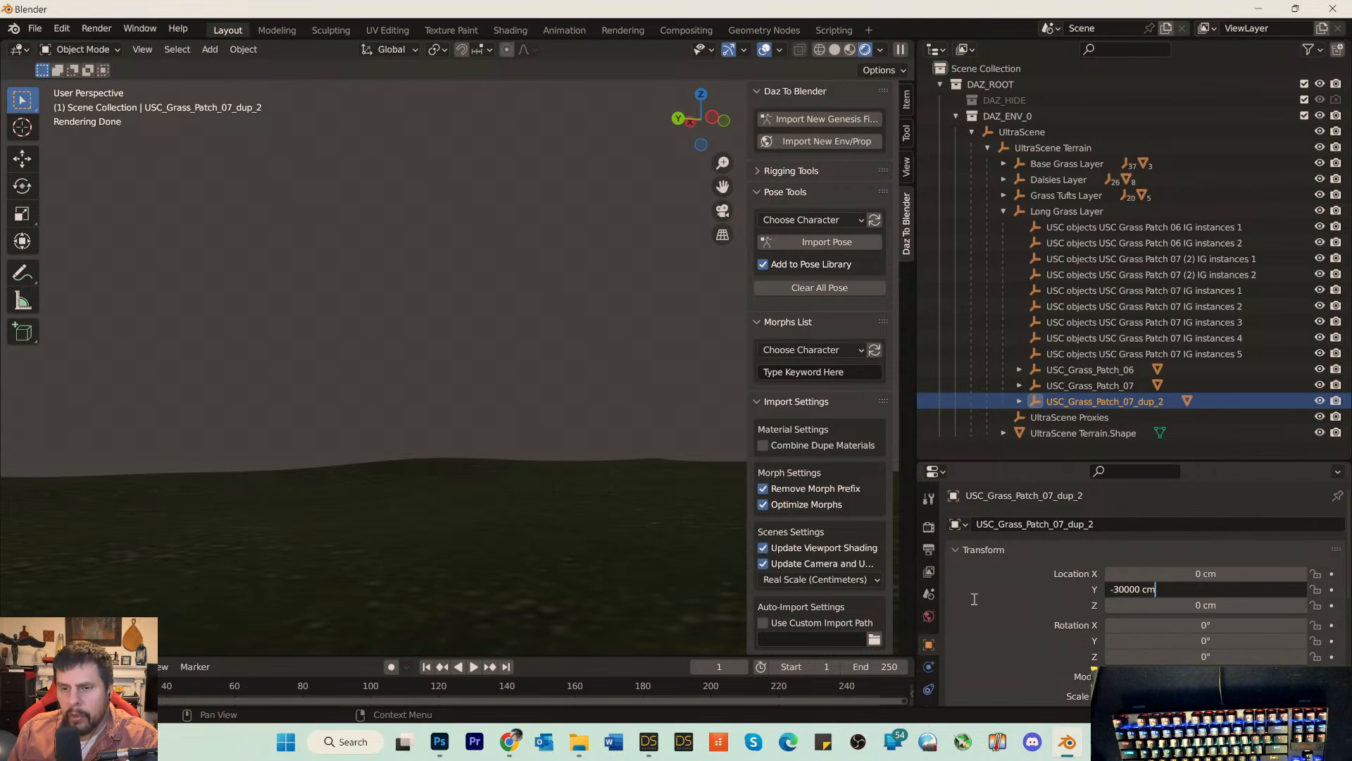
pyautogui.press('Return')
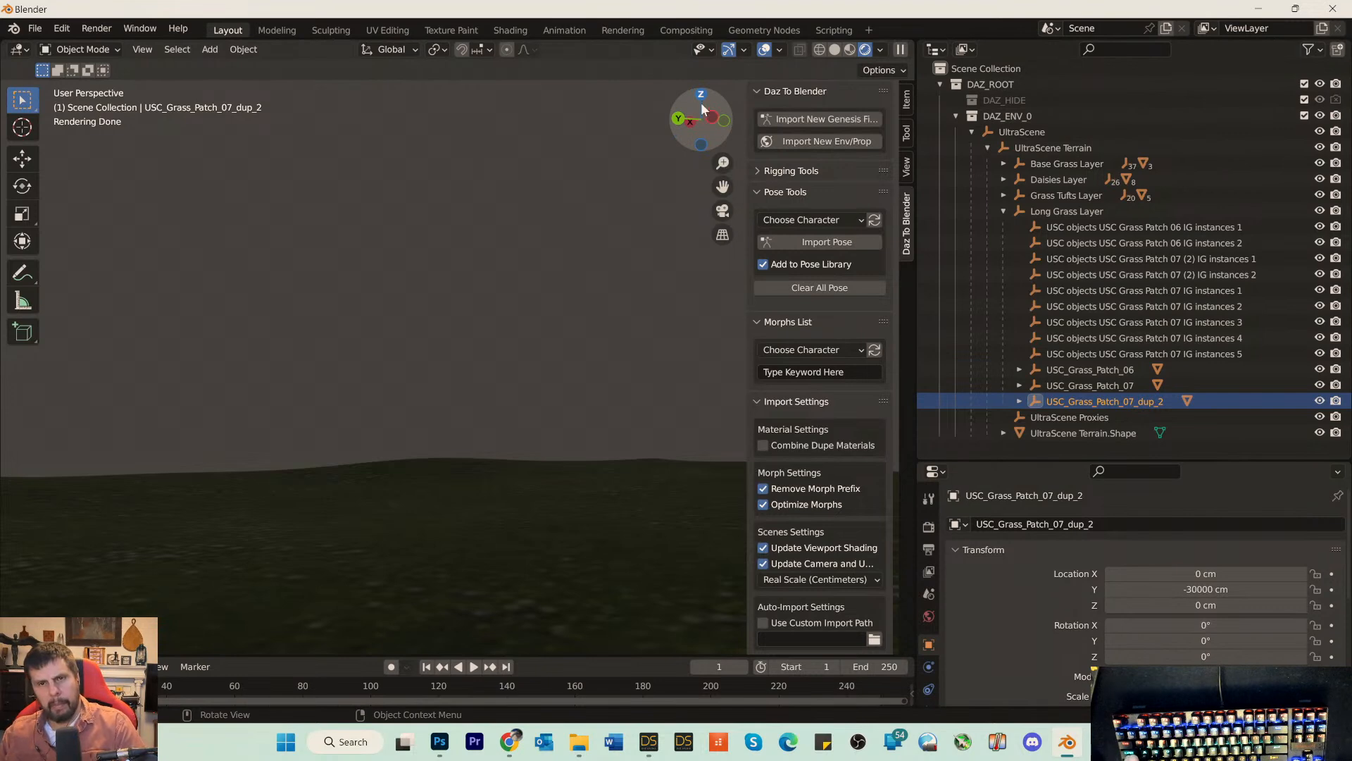
# Step: Compare the locations of the two Grass Patch 06 instances with those of USC_Grass_Patch_06 and the Long Grass Layer
pyautogui.moveTo(700, 99); pyautogui.dragTo(706, 104)
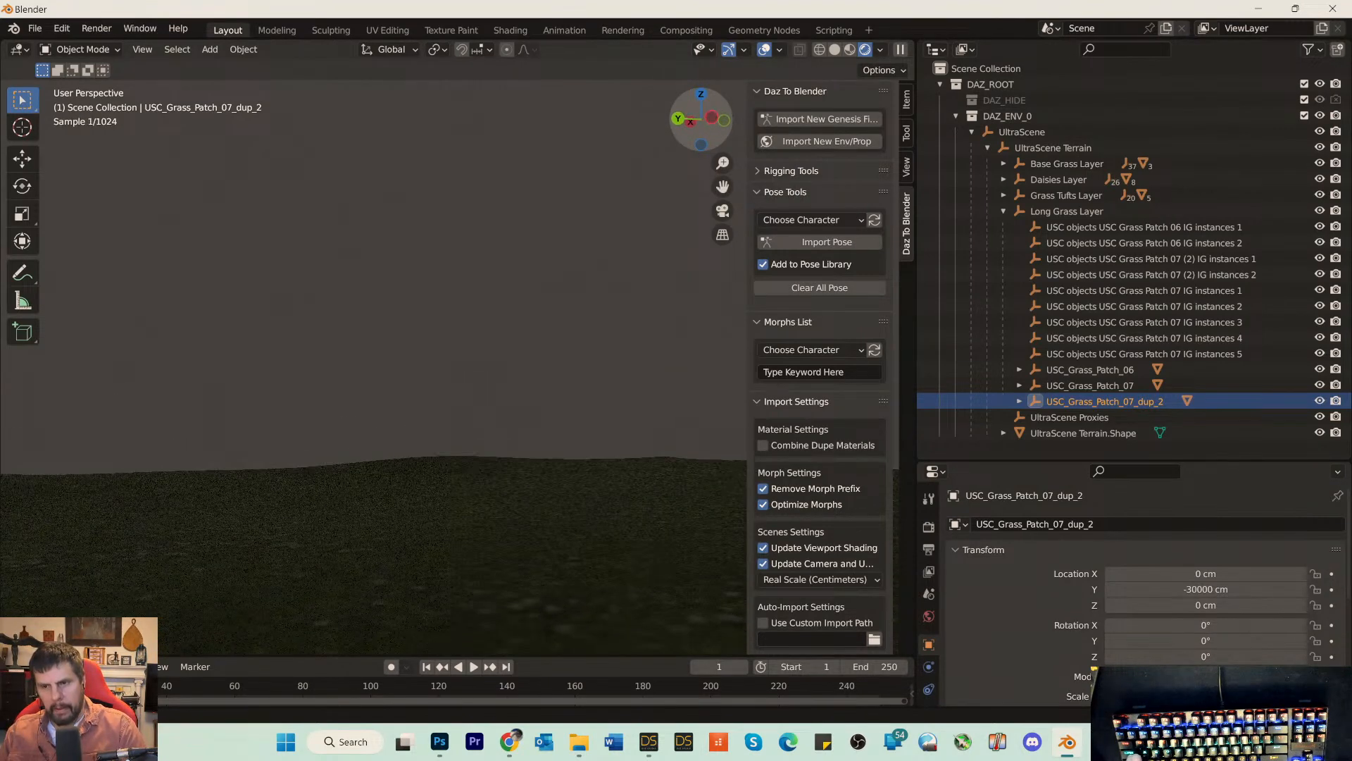
pyautogui.click(1079, 228)
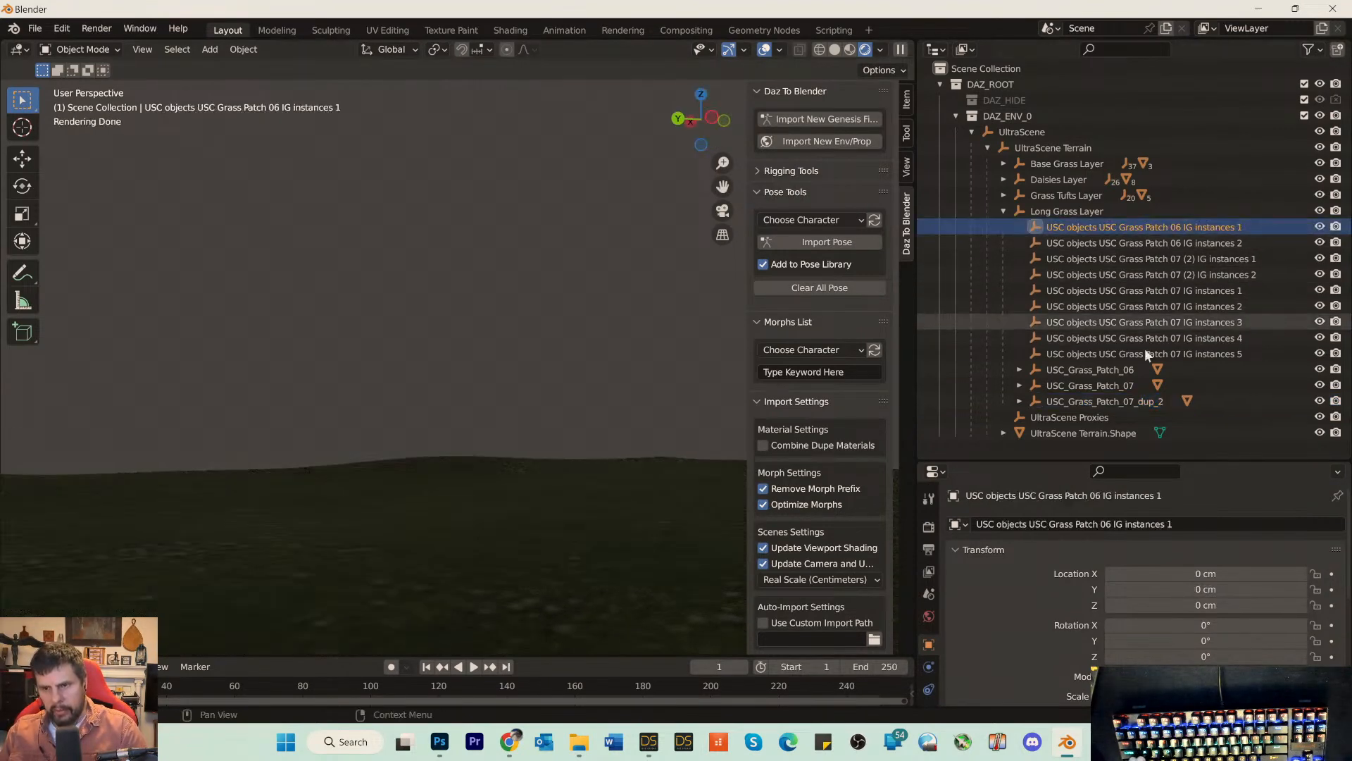
pyautogui.click(1092, 244)
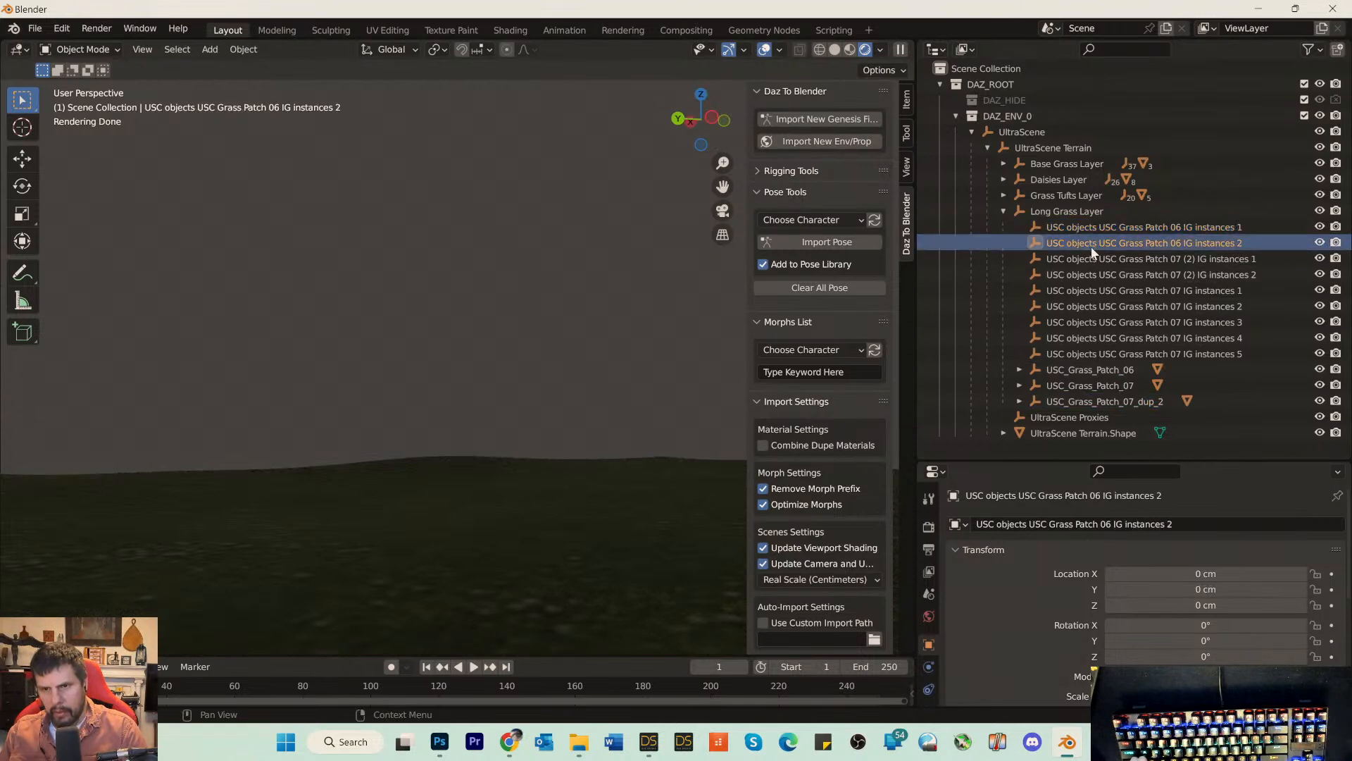
pyautogui.click(1070, 363)
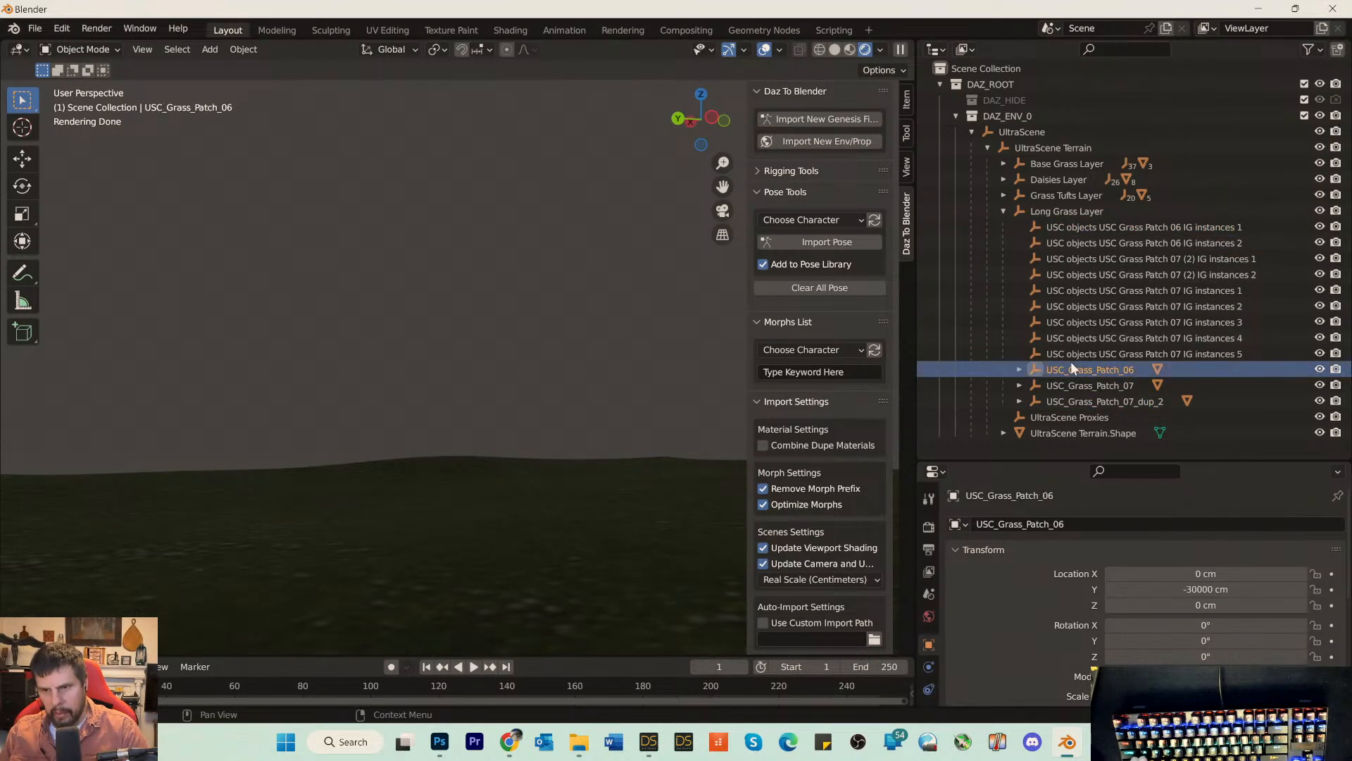
pyautogui.click(1066, 207)
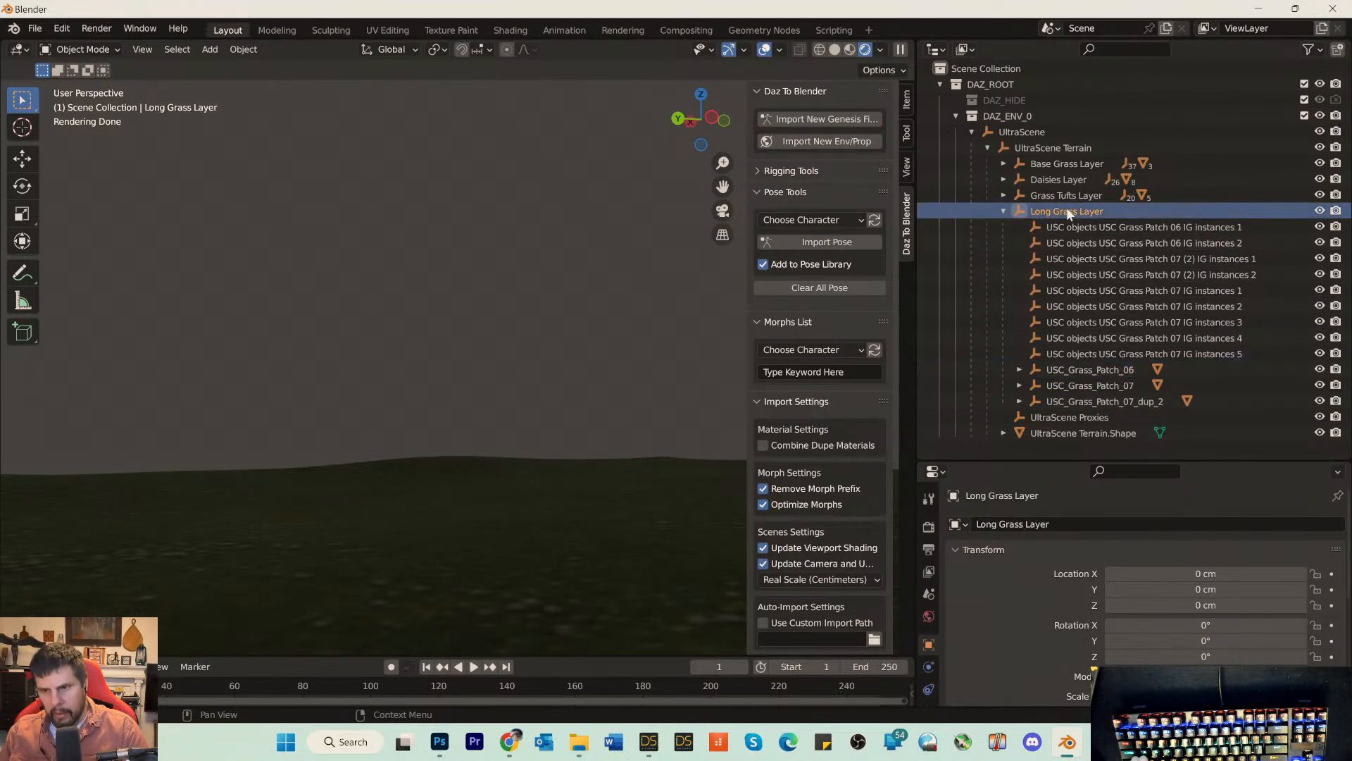
# Step: Set the Y location of USC_Grass_Patch_06 to 0 cm
pyautogui.click(1057, 370)
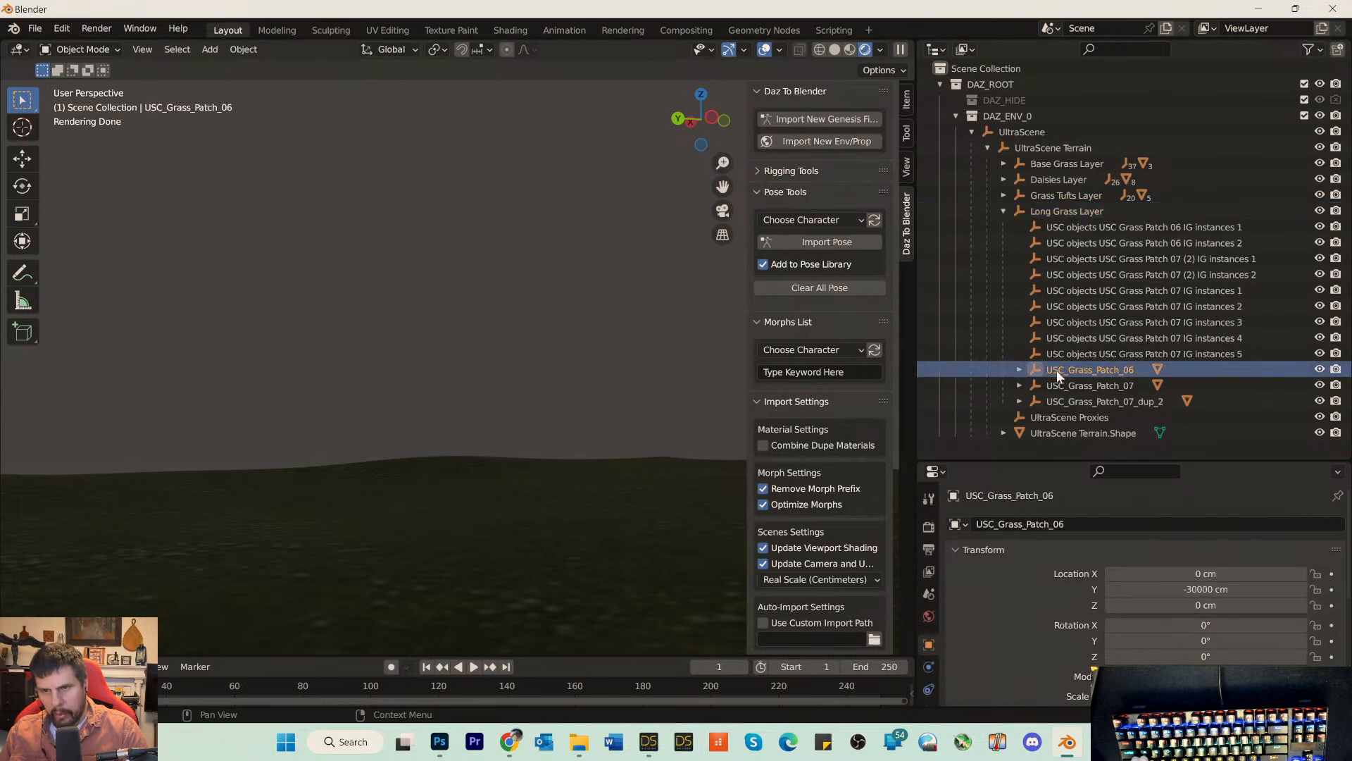
pyautogui.click(1233, 592)
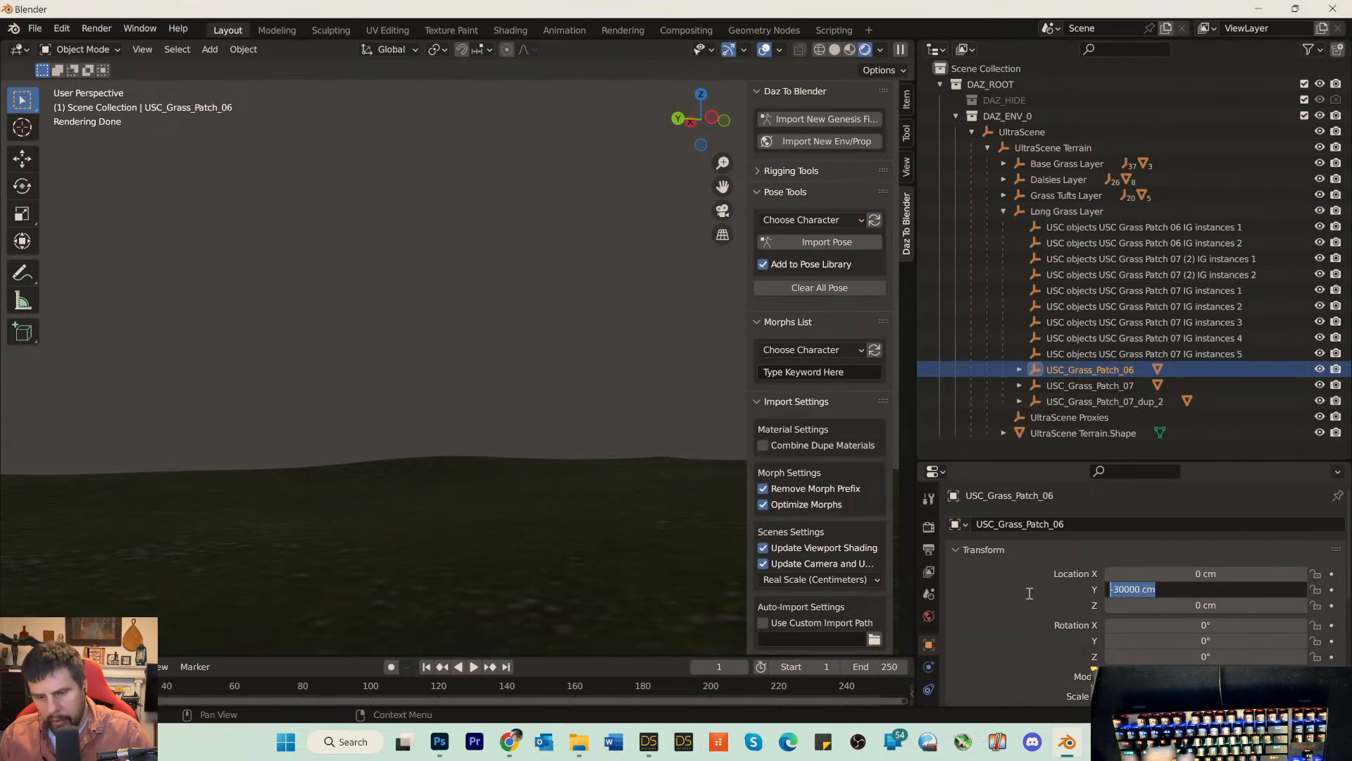
pyautogui.write('0')
pyautogui.press('Return')
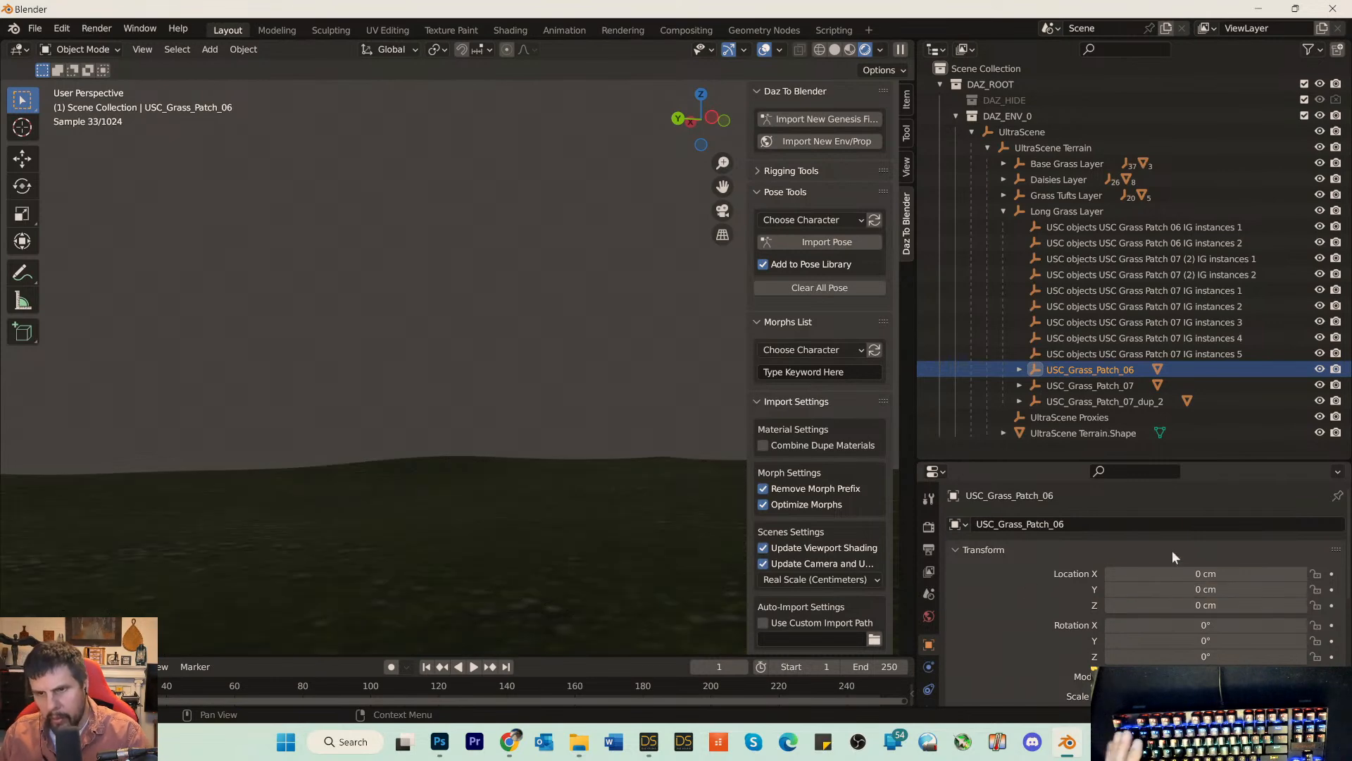
# Step: Set the Y location of both USC_Grass_Patch_07 and USC_Grass_Patch_07_dup_2 to 0 cm
pyautogui.click(1071, 385)
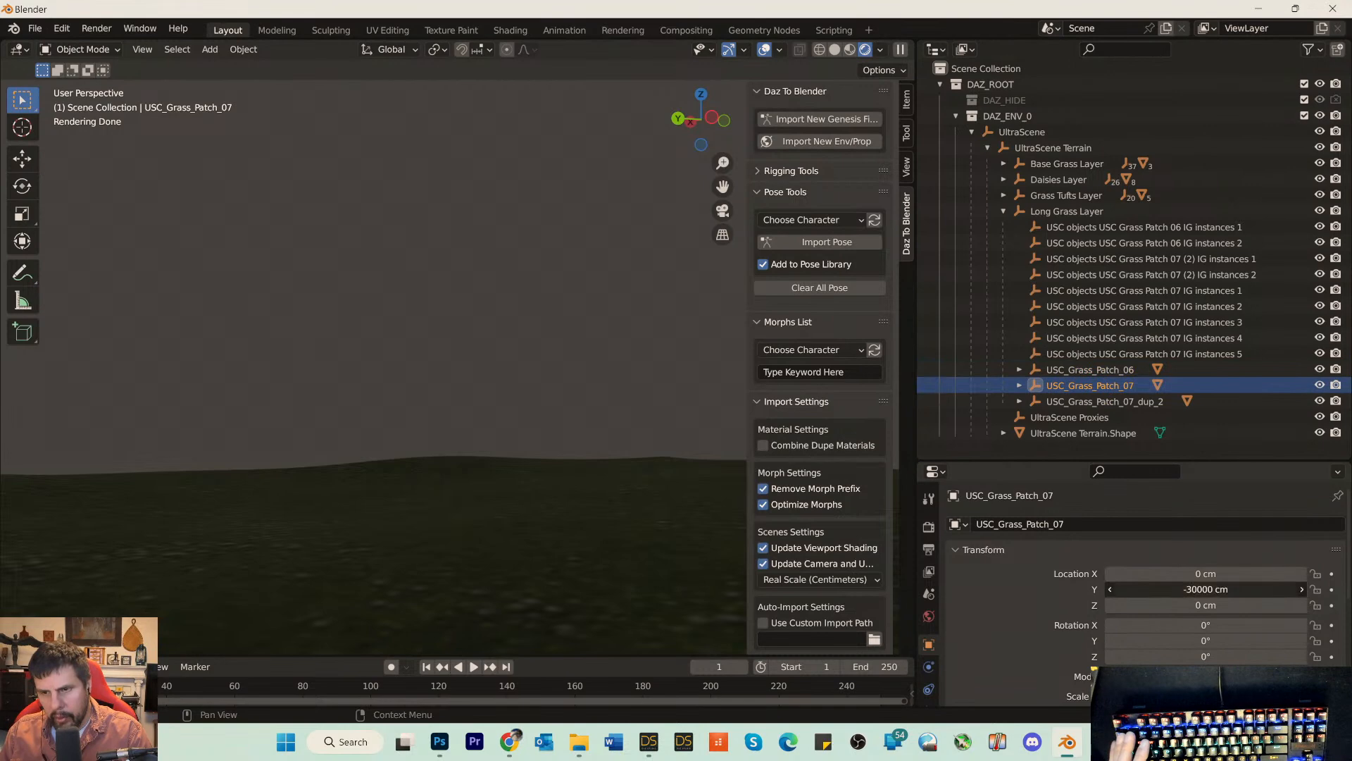
pyautogui.write('0')
pyautogui.press('Return')
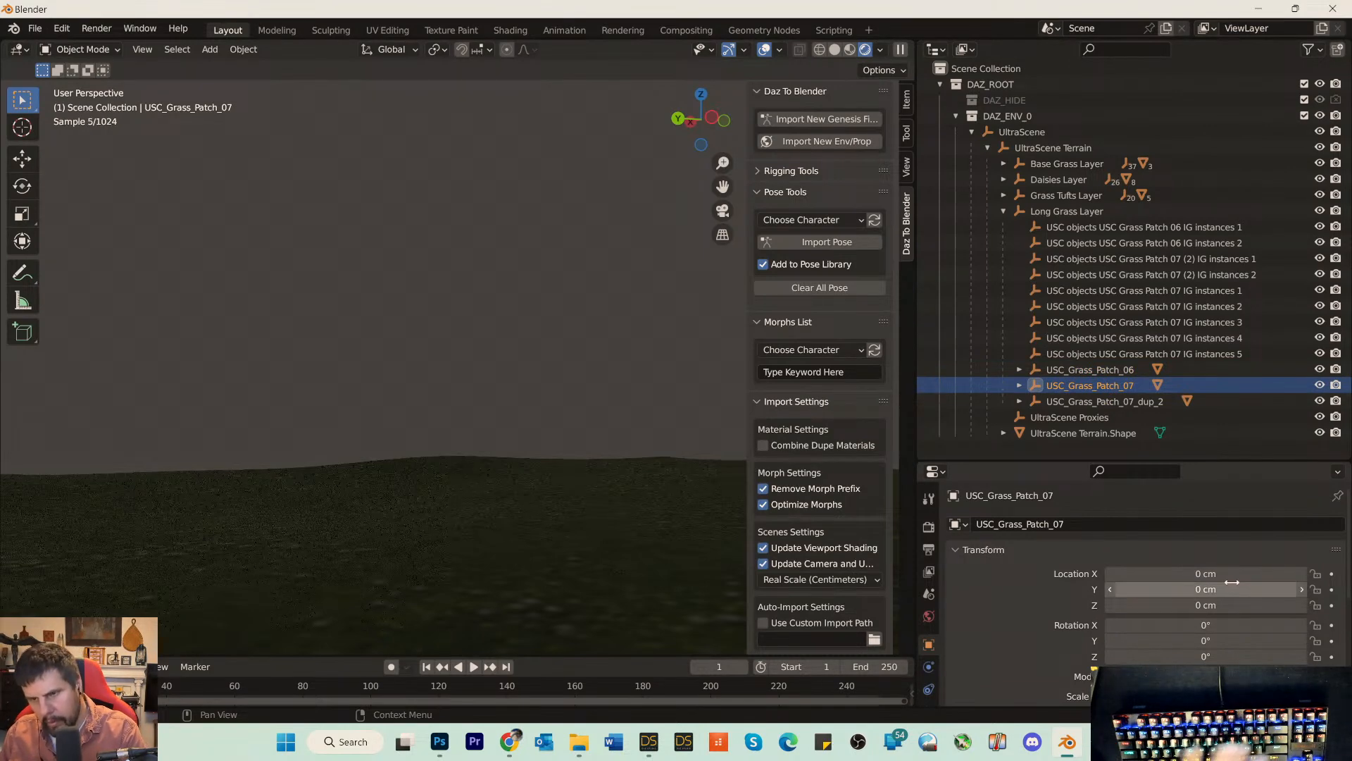
pyautogui.click(1073, 399)
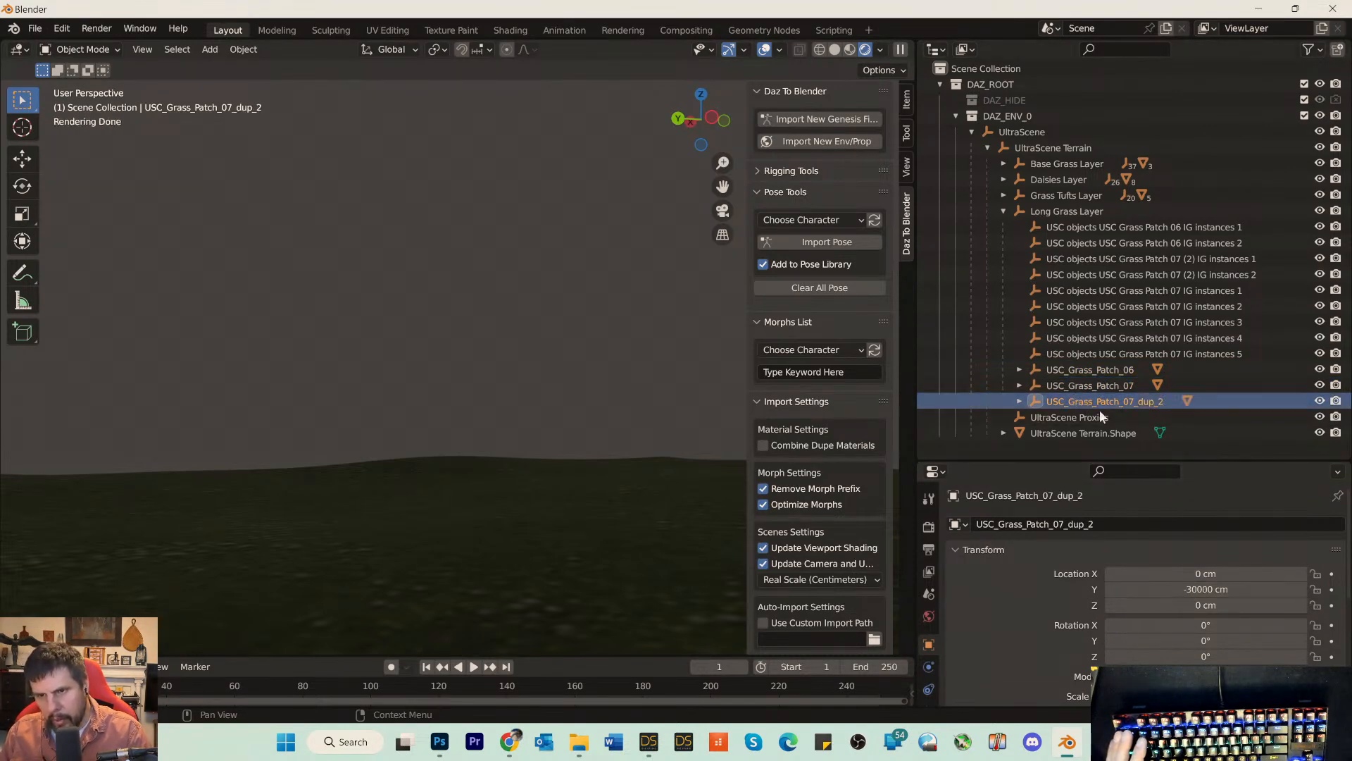
pyautogui.write('0')
pyautogui.press('Return')
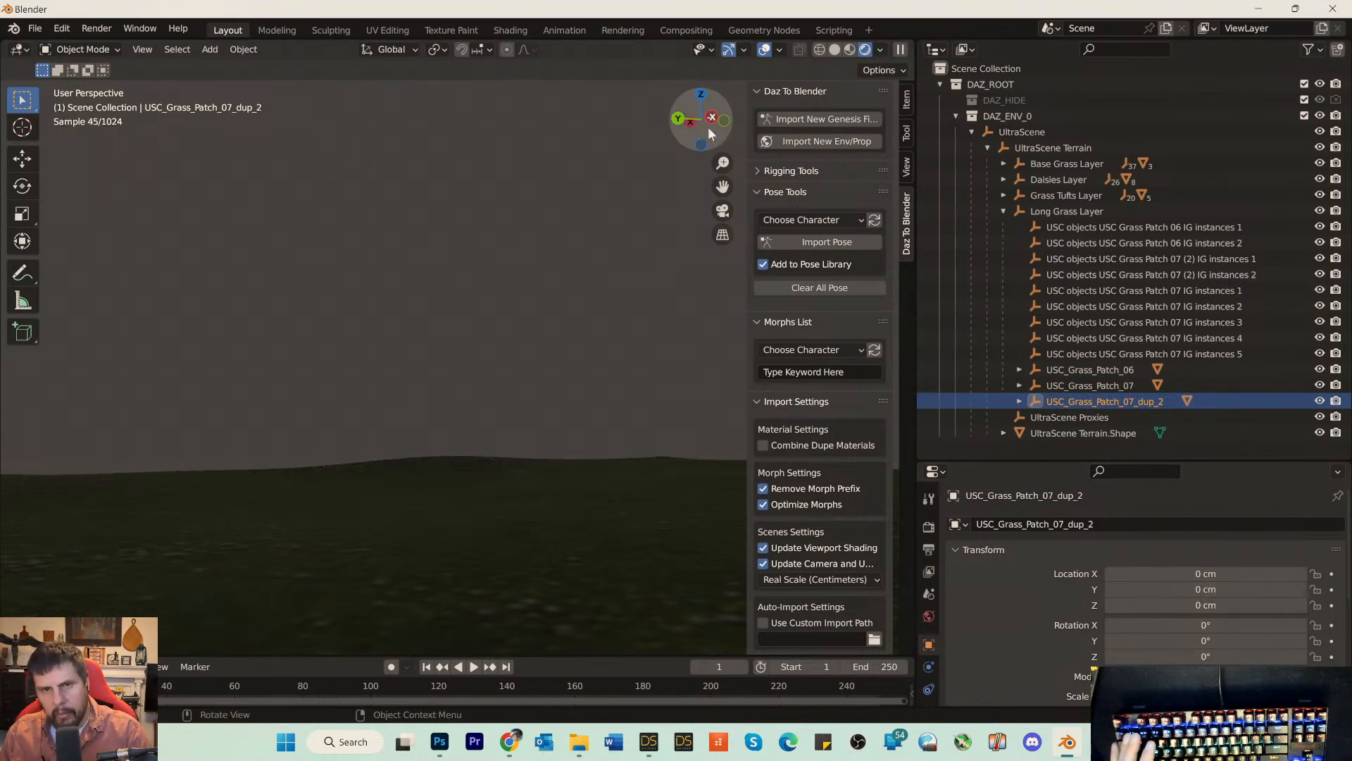
# Step: Examine the terrain from several angles, above and below, and frame the whole landscape in the viewport
pyautogui.moveTo(719, 125); pyautogui.dragTo(723, 187)
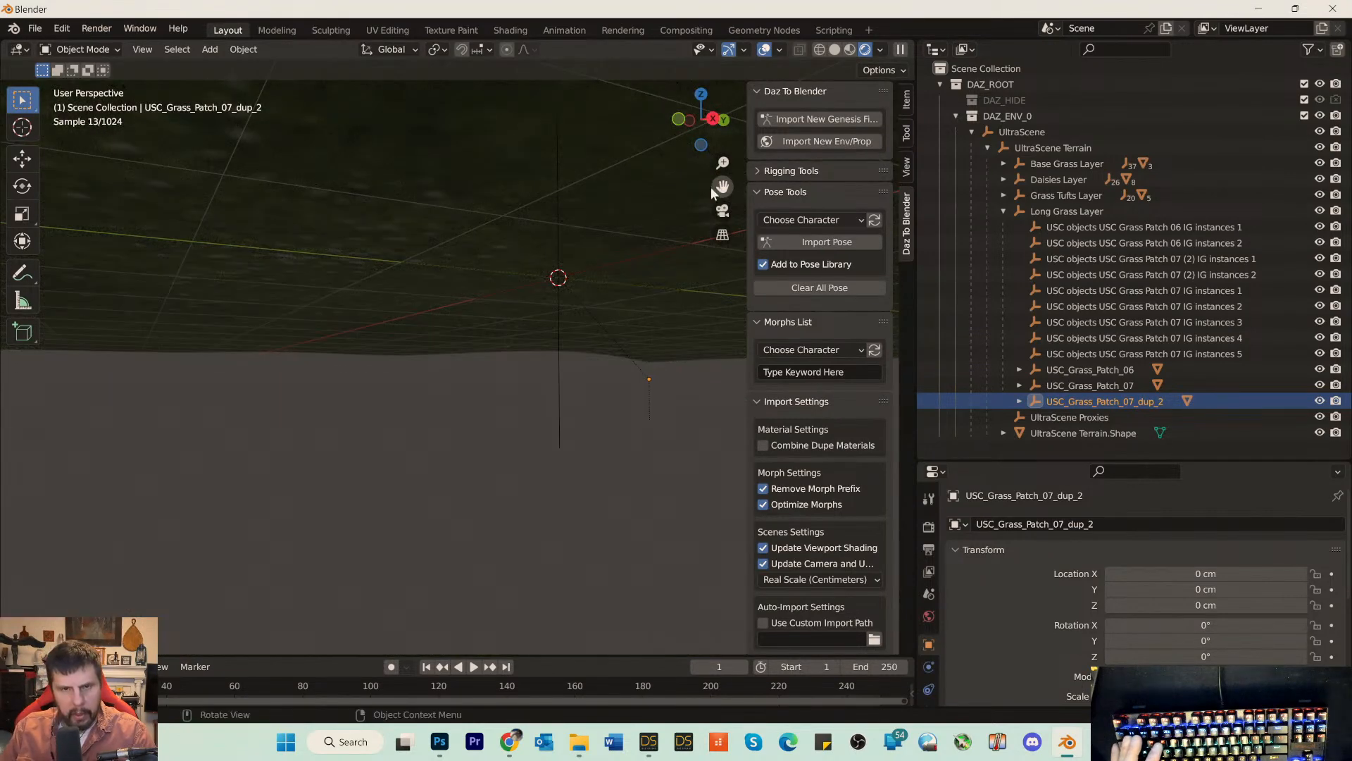
pyautogui.moveTo(699, 107); pyautogui.dragTo(791, 62)
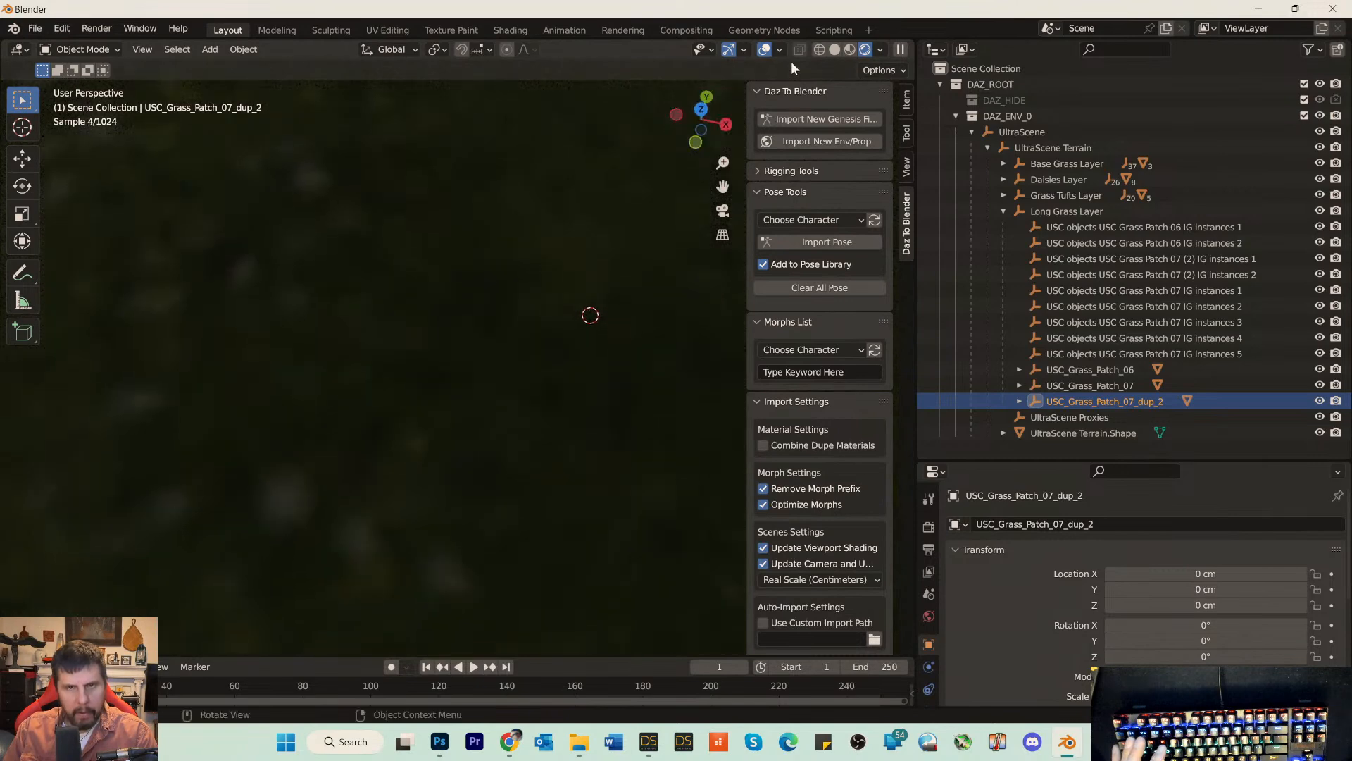
pyautogui.moveTo(723, 186); pyautogui.dragTo(731, 13)
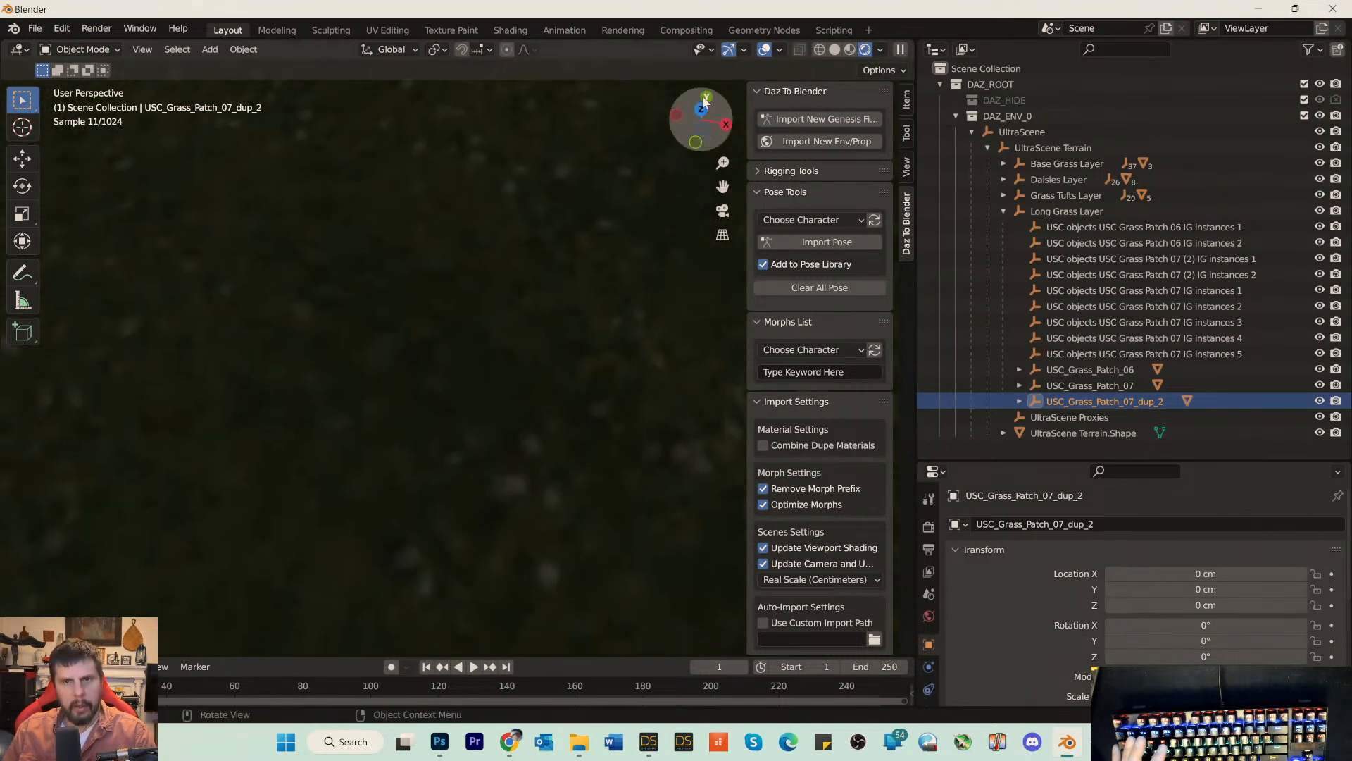
pyautogui.moveTo(705, 114); pyautogui.dragTo(705, 31)
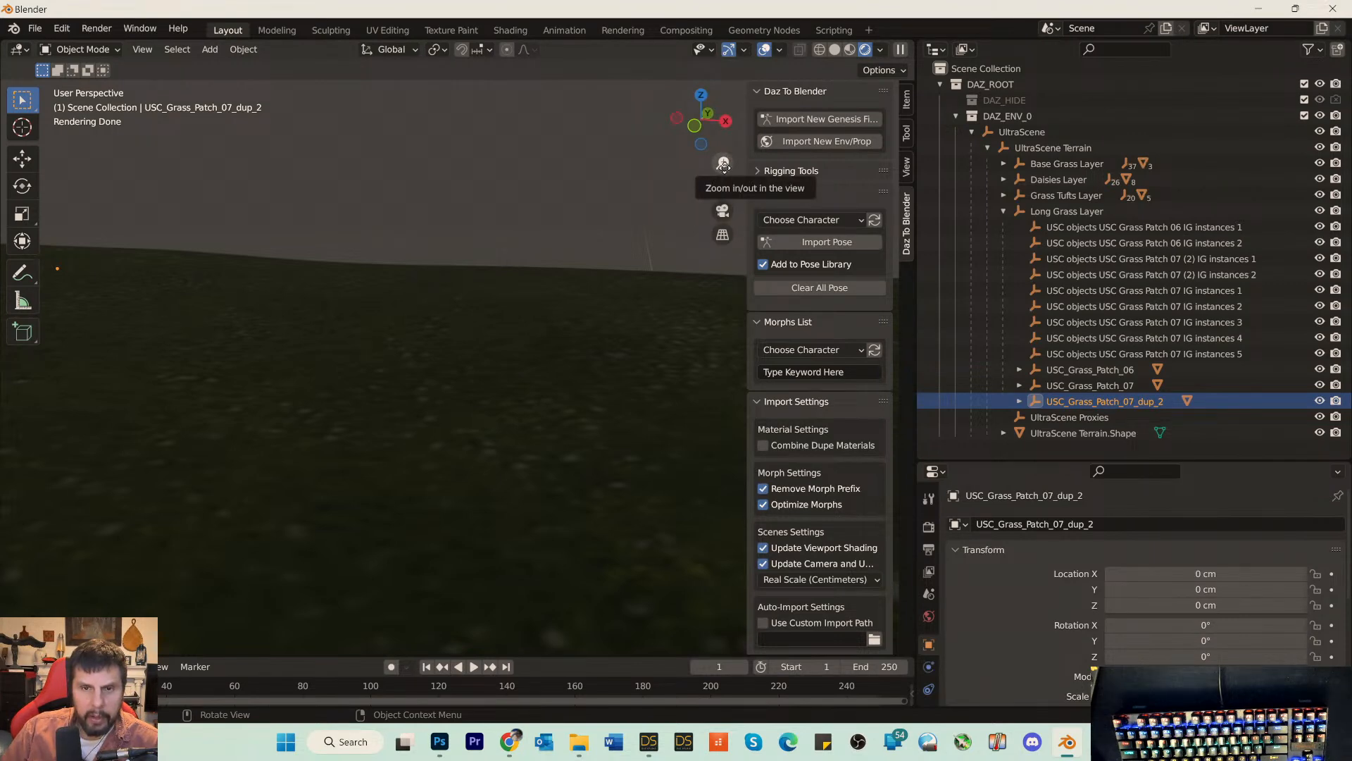
pyautogui.moveTo(724, 164)
pyautogui.mouseDown()
pyautogui.moveTo(724, 136)
pyautogui.moveTo(723, 176)
pyautogui.mouseUp()
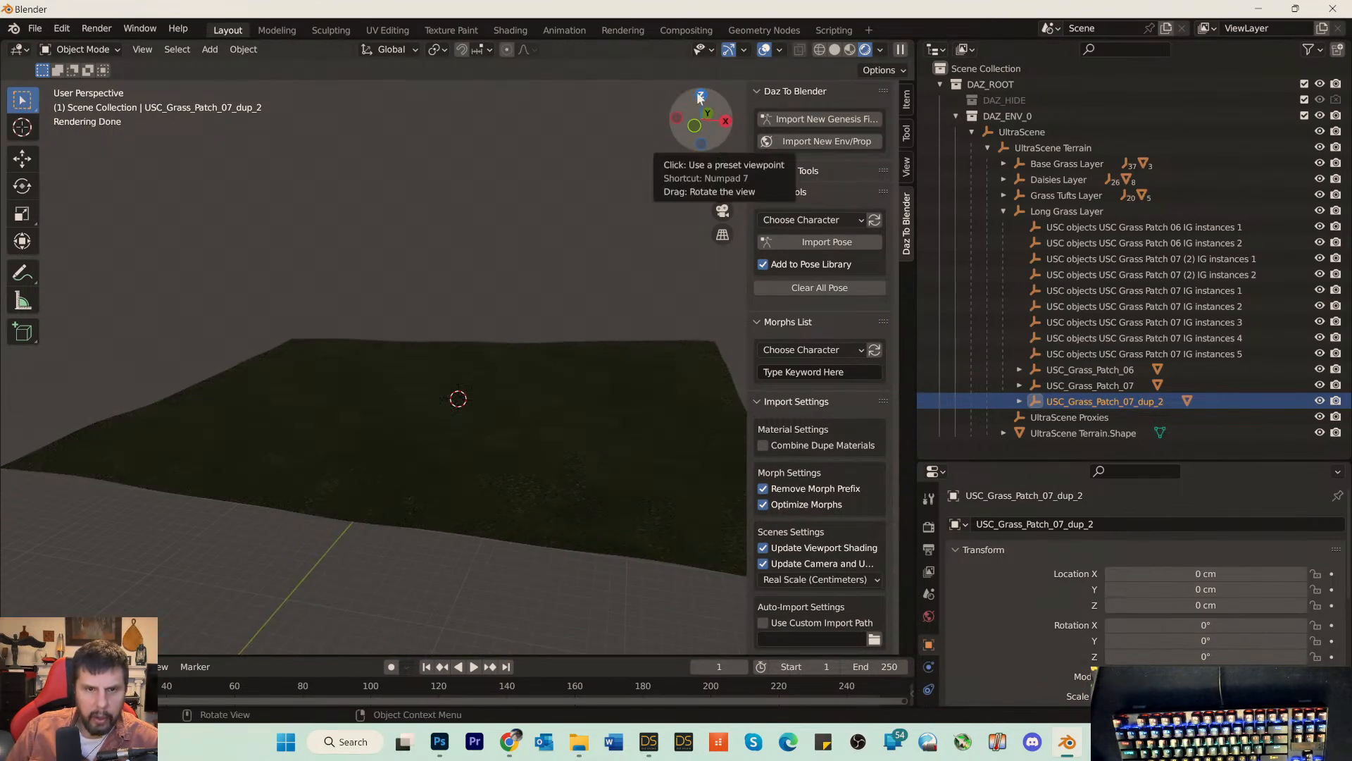
pyautogui.moveTo(703, 127); pyautogui.dragTo(904, 108)
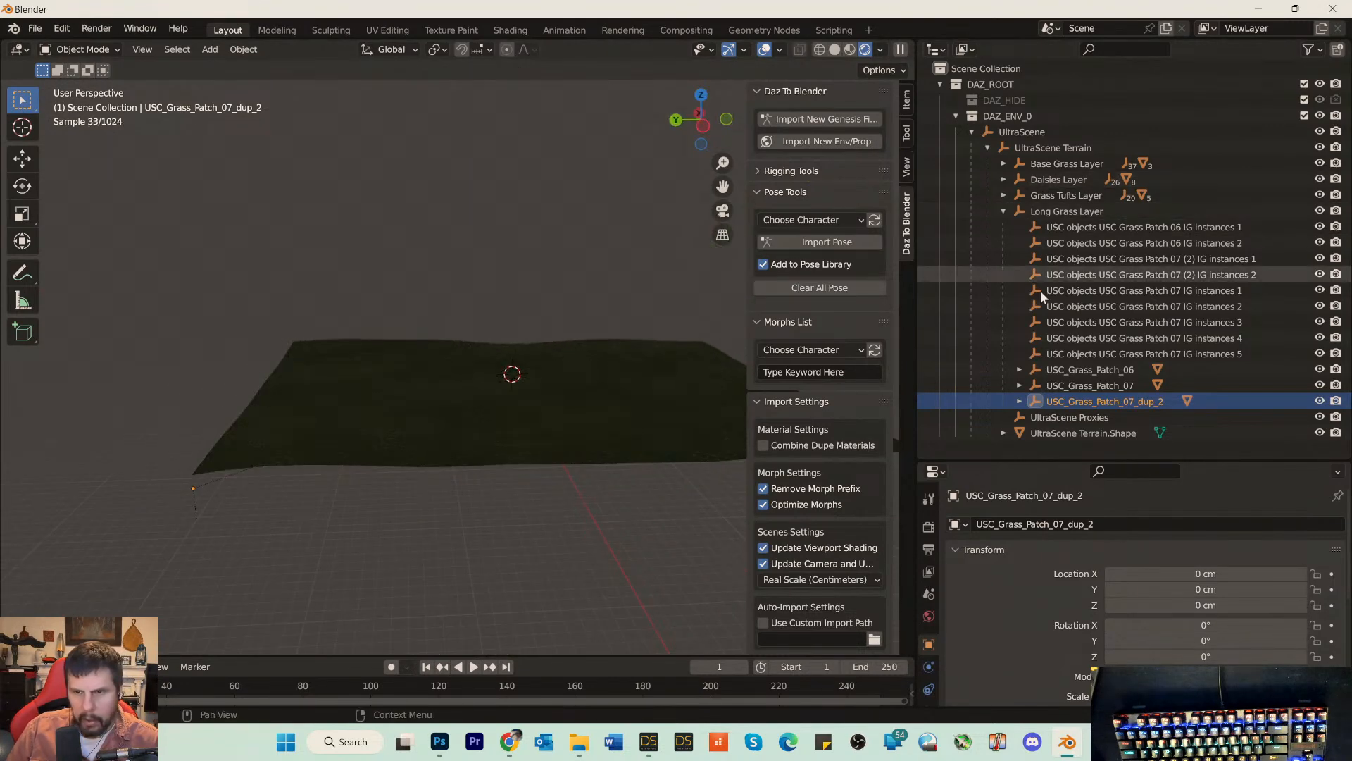
# Step: Inspect the location values of UltraScene Proxies, the terrain shape, the Long Grass Layer, and the Grass Tufts Layer with its instances
pyautogui.click(1019, 418)
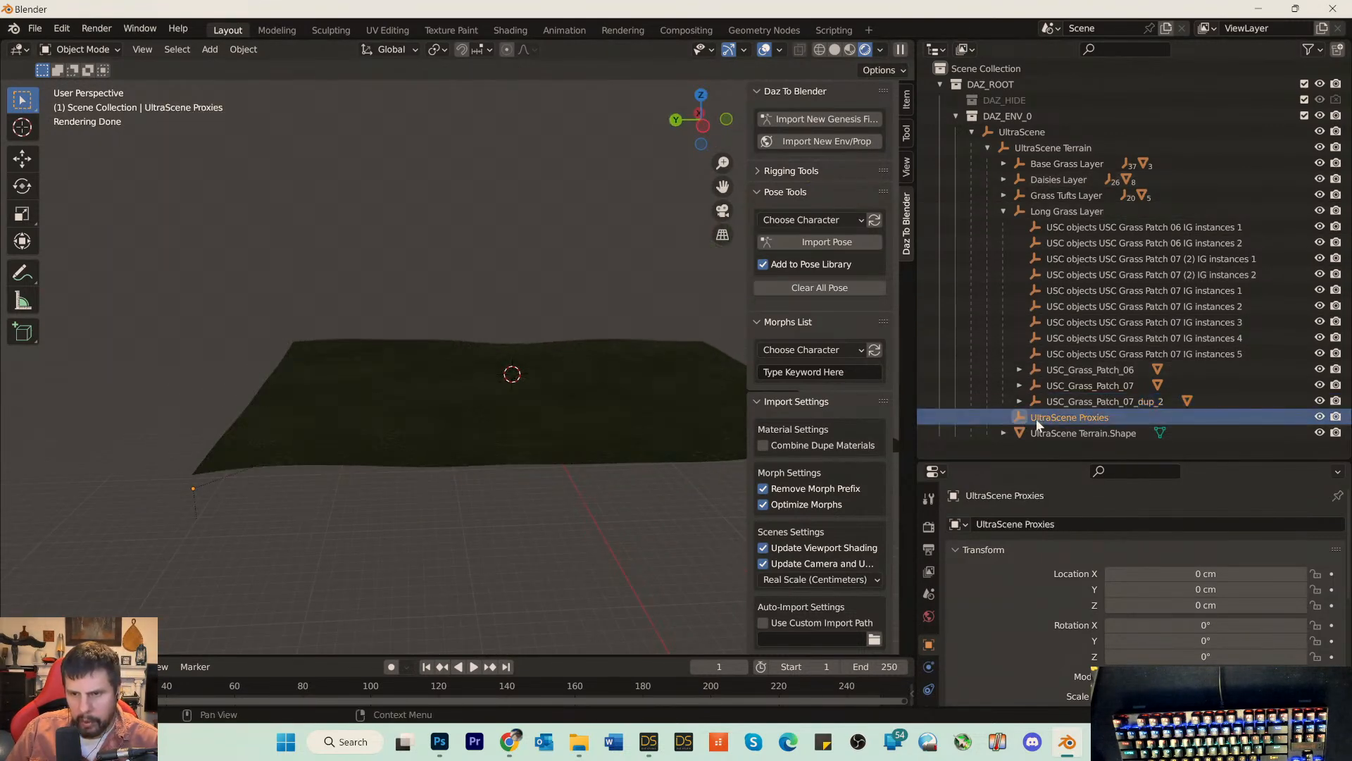
pyautogui.click(1045, 431)
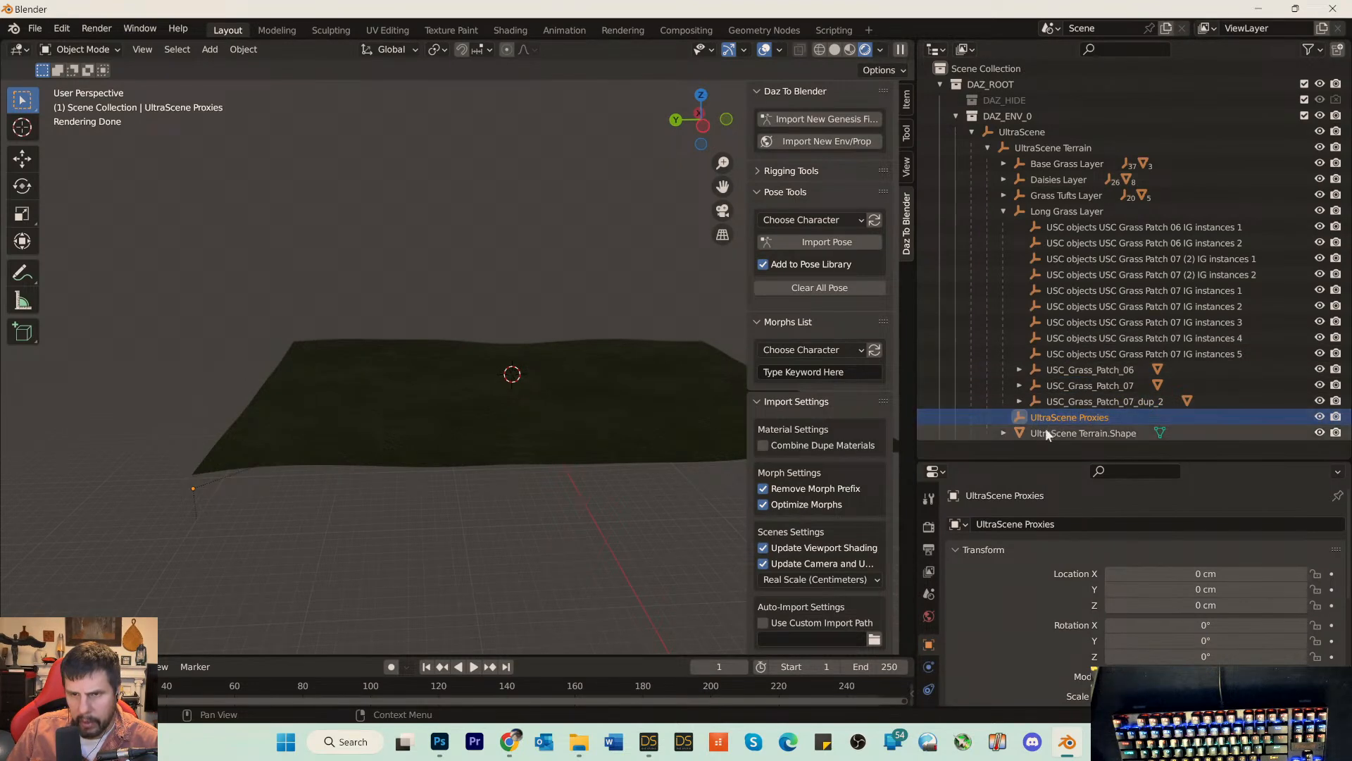
pyautogui.click(1003, 432)
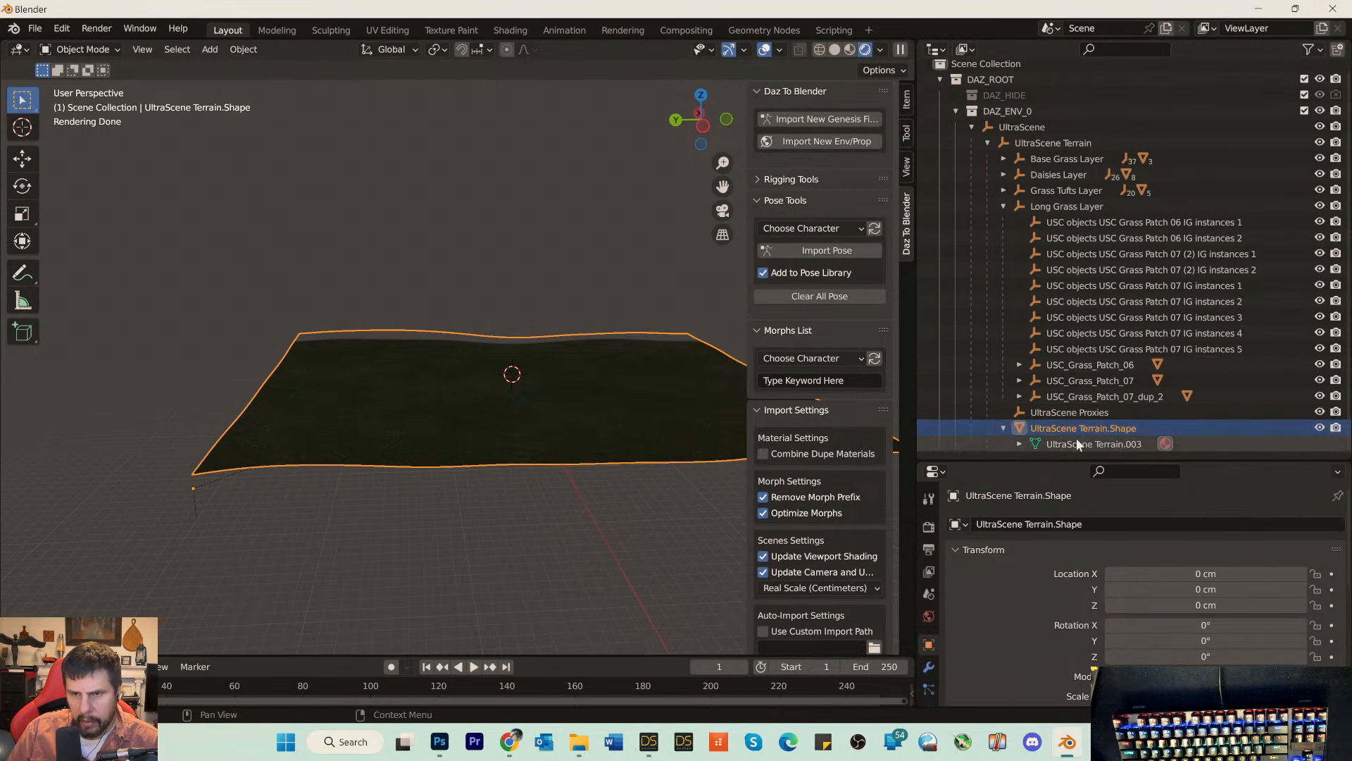
pyautogui.scroll(1, 1113, 361)
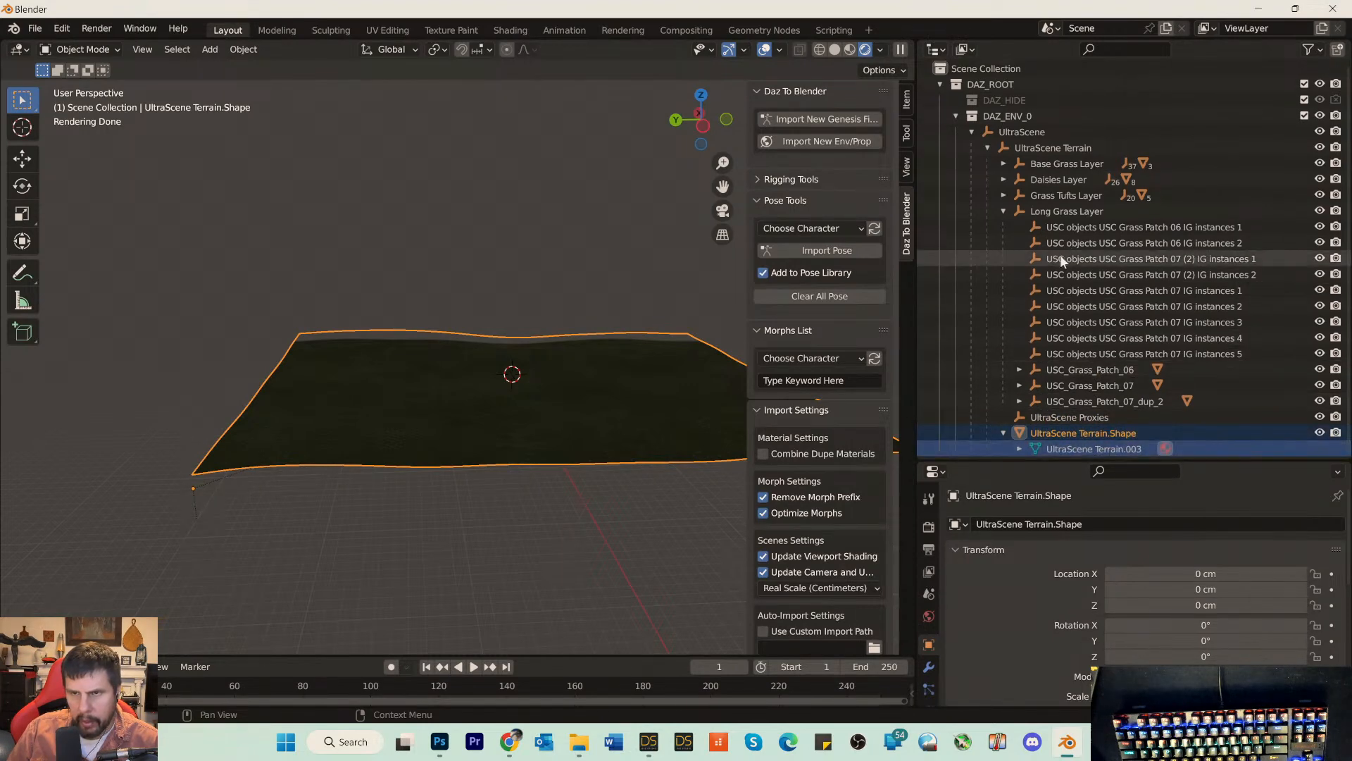
pyautogui.click(1058, 213)
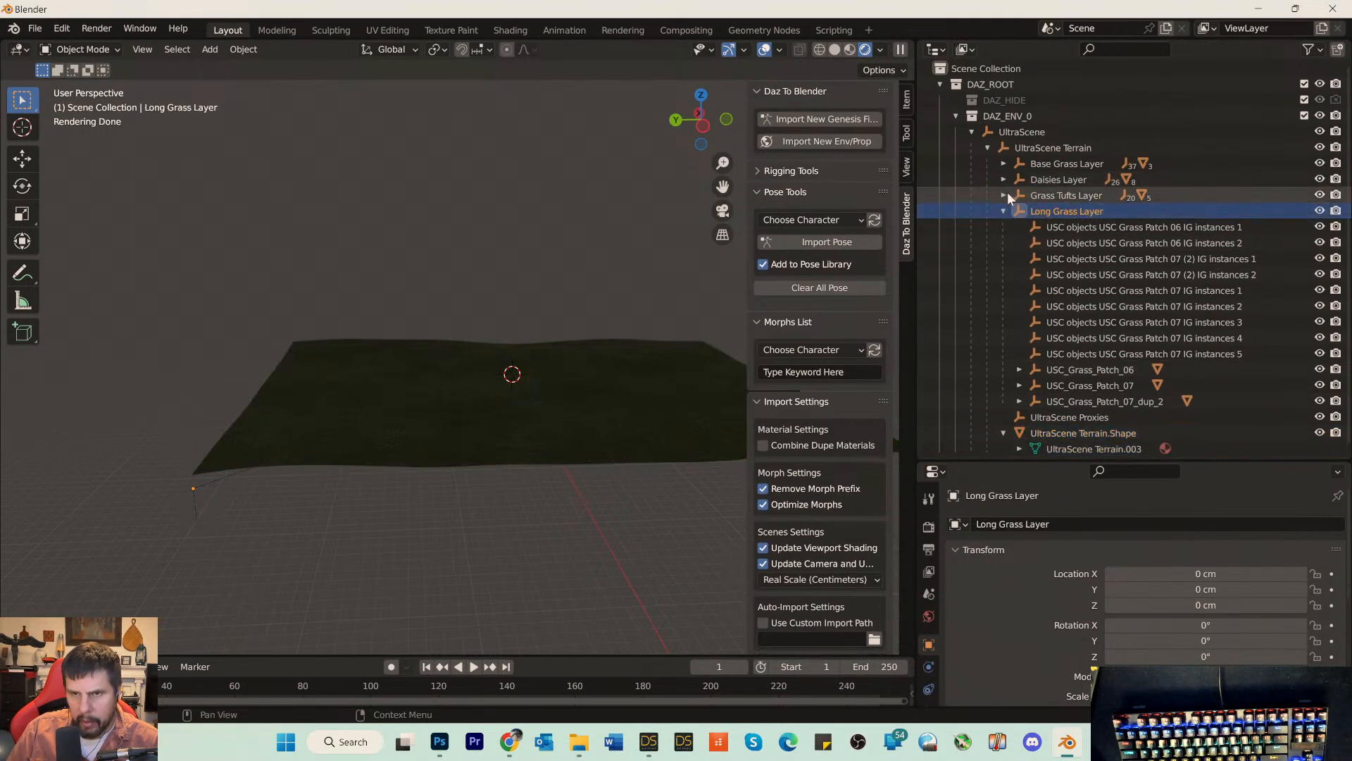
pyautogui.click(1003, 195)
pyautogui.click(1054, 211)
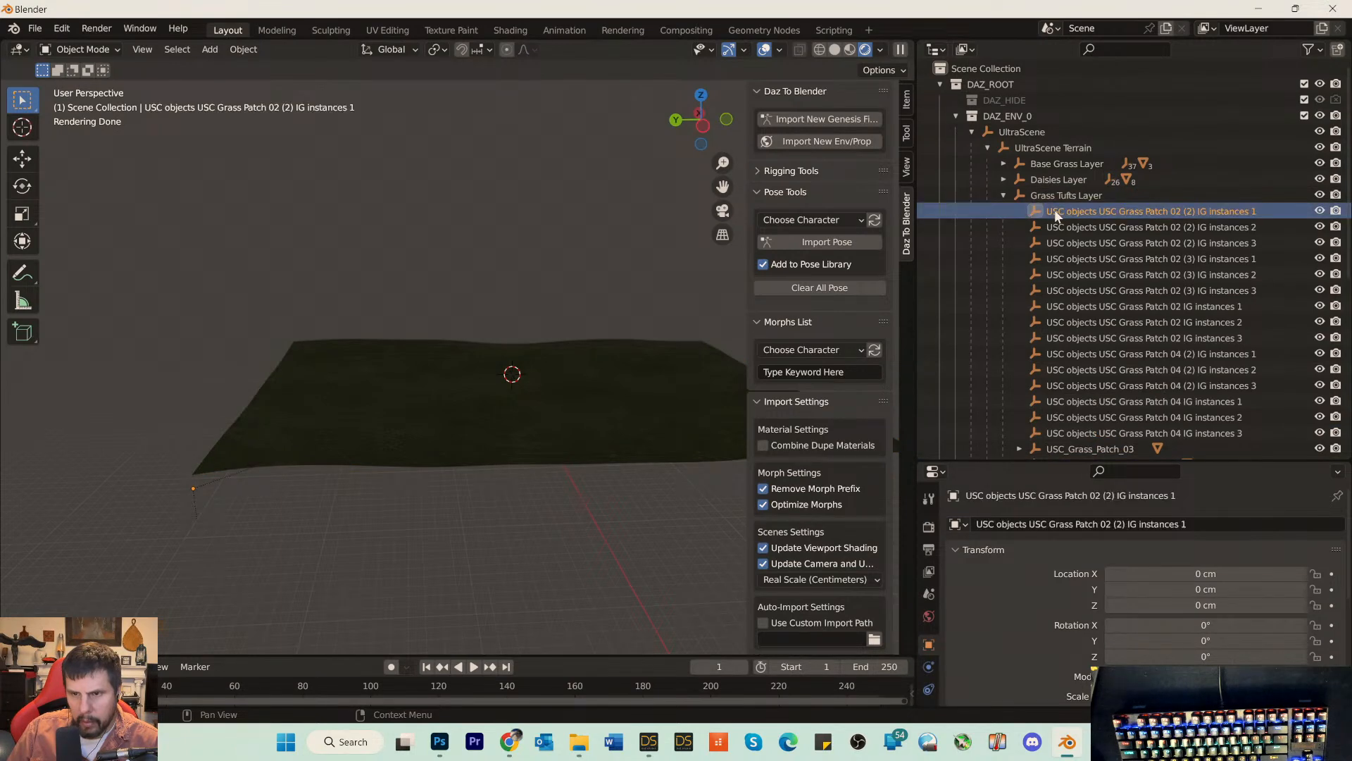
pyautogui.click(1087, 353)
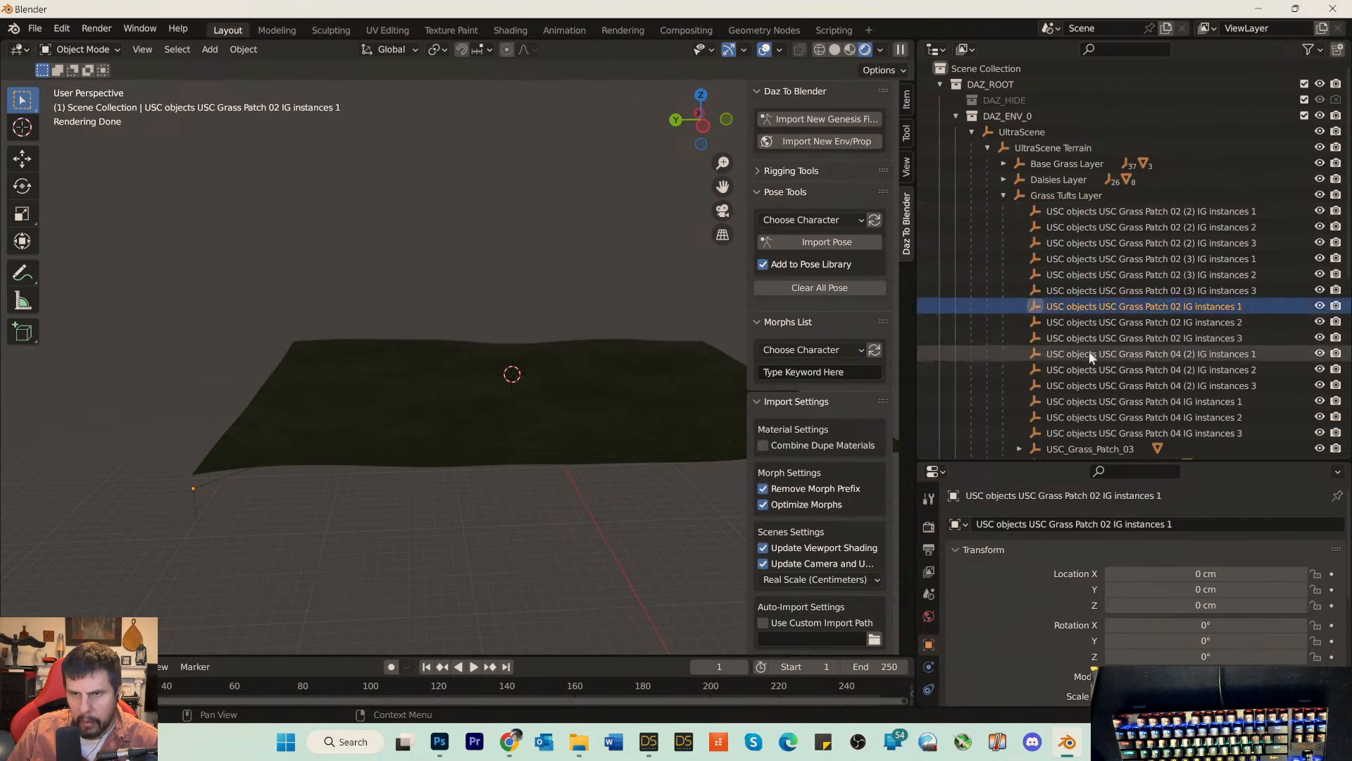
pyautogui.click(1037, 210)
pyautogui.click(1039, 197)
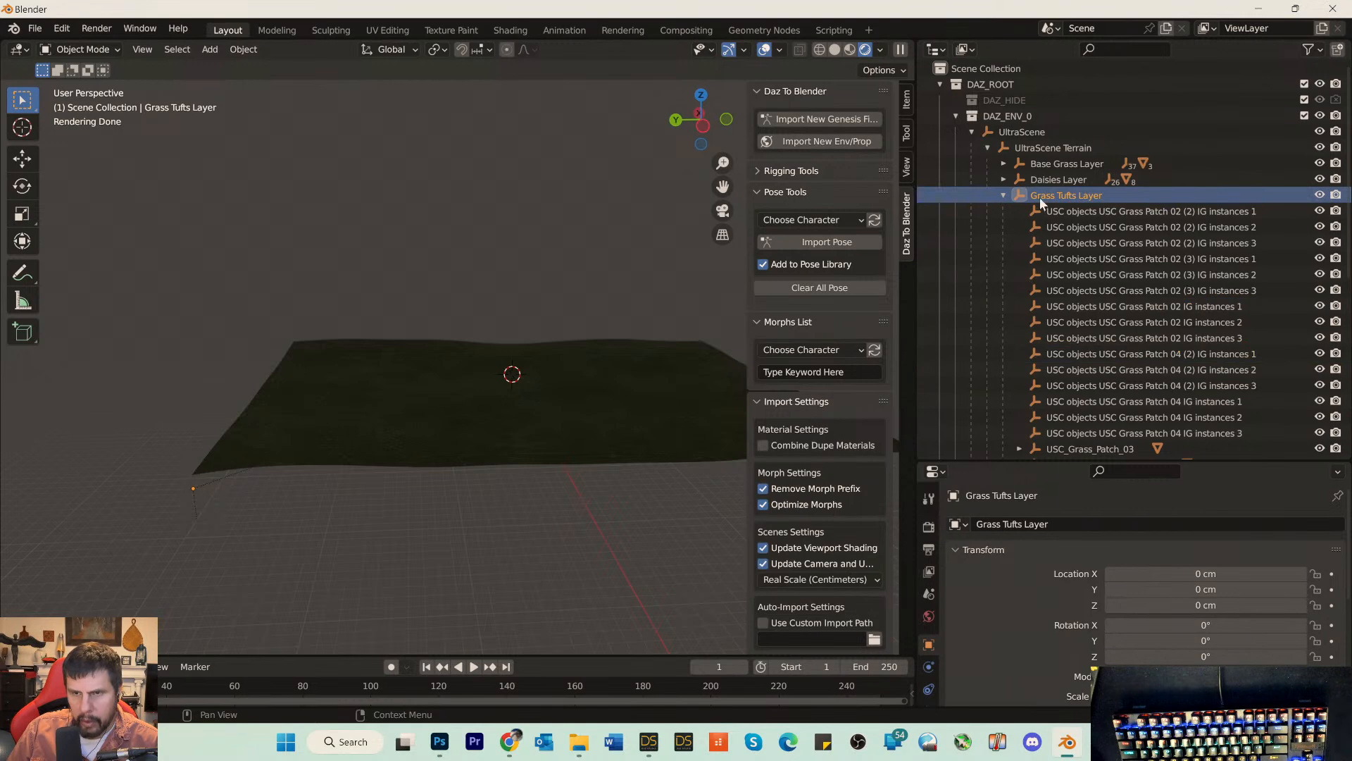
# Step: Inspect the location values of several daisy instances in the Daisies Layer
pyautogui.click(1004, 179)
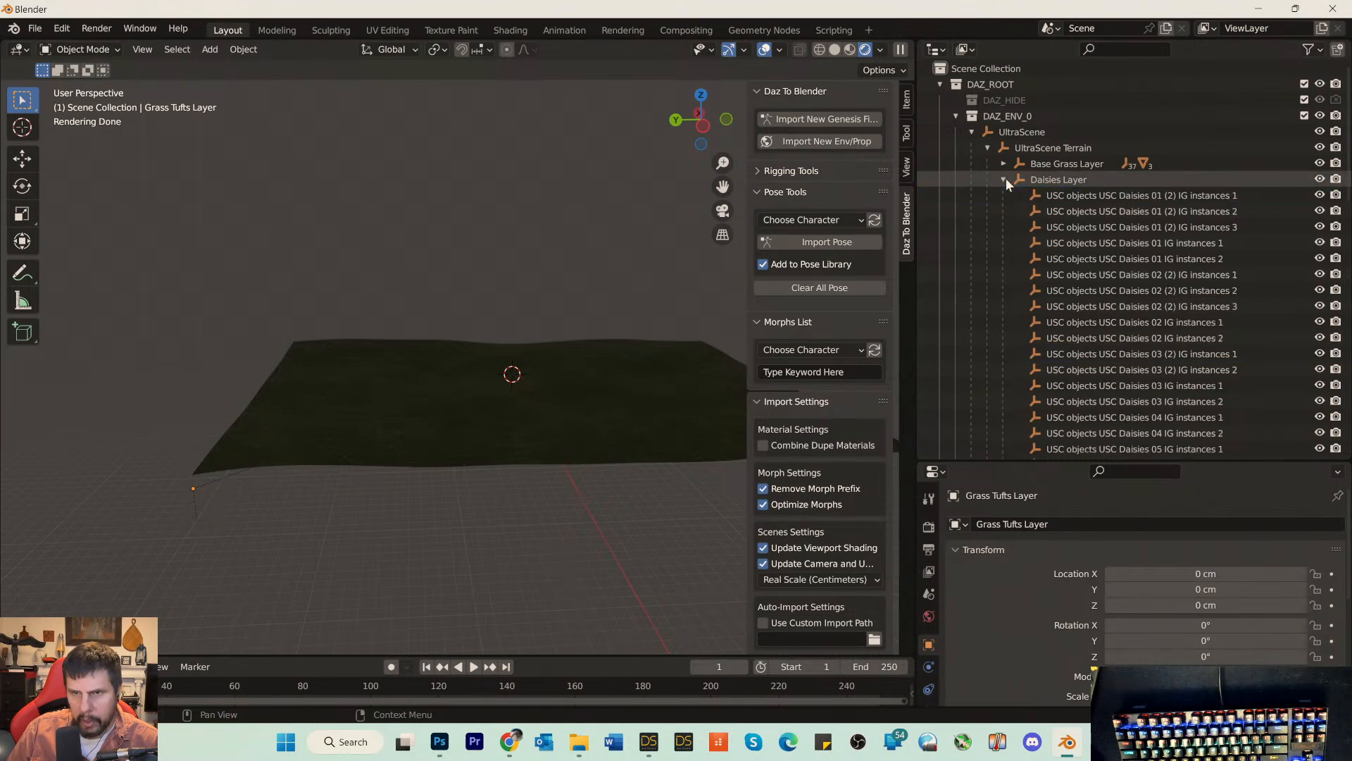
pyautogui.click(1059, 196)
pyautogui.click(1097, 291)
pyautogui.click(1103, 386)
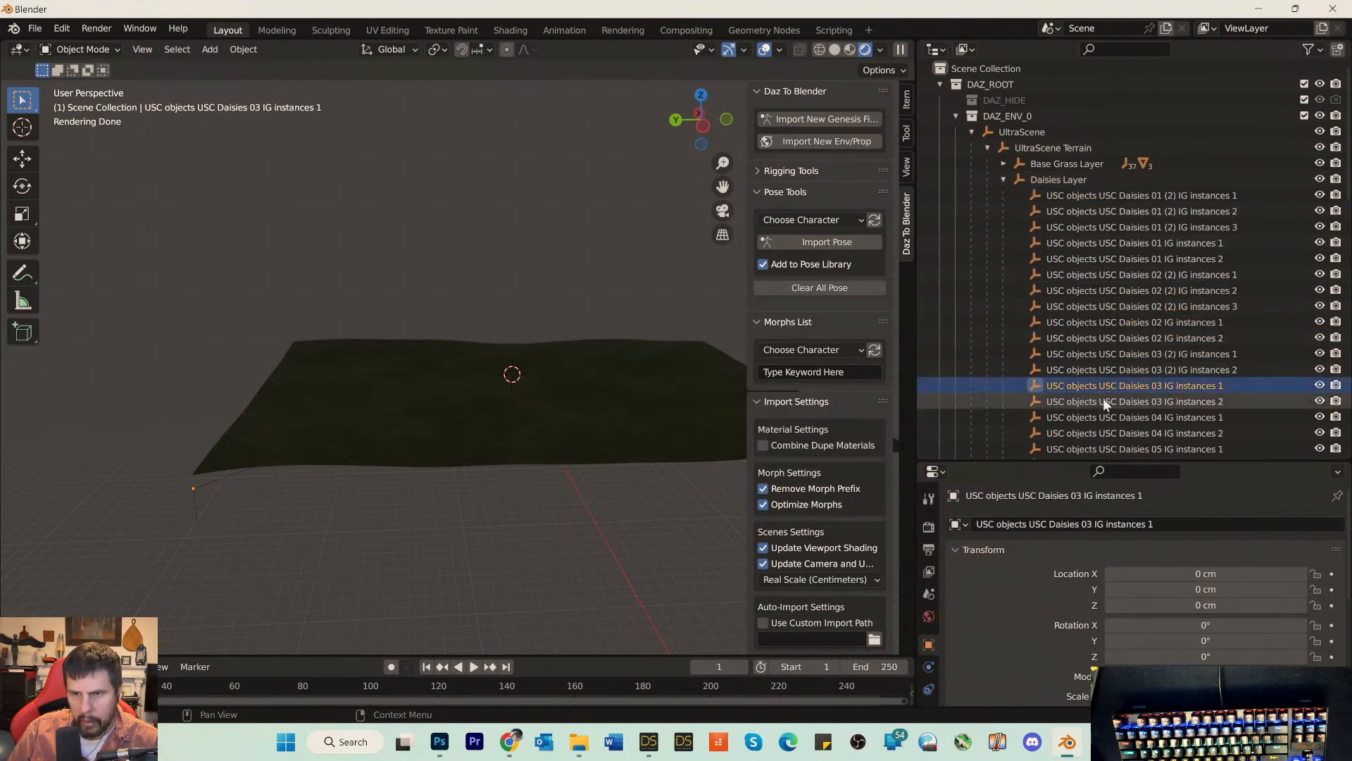
pyautogui.click(1103, 427)
pyautogui.scroll(-5, 1114, 335)
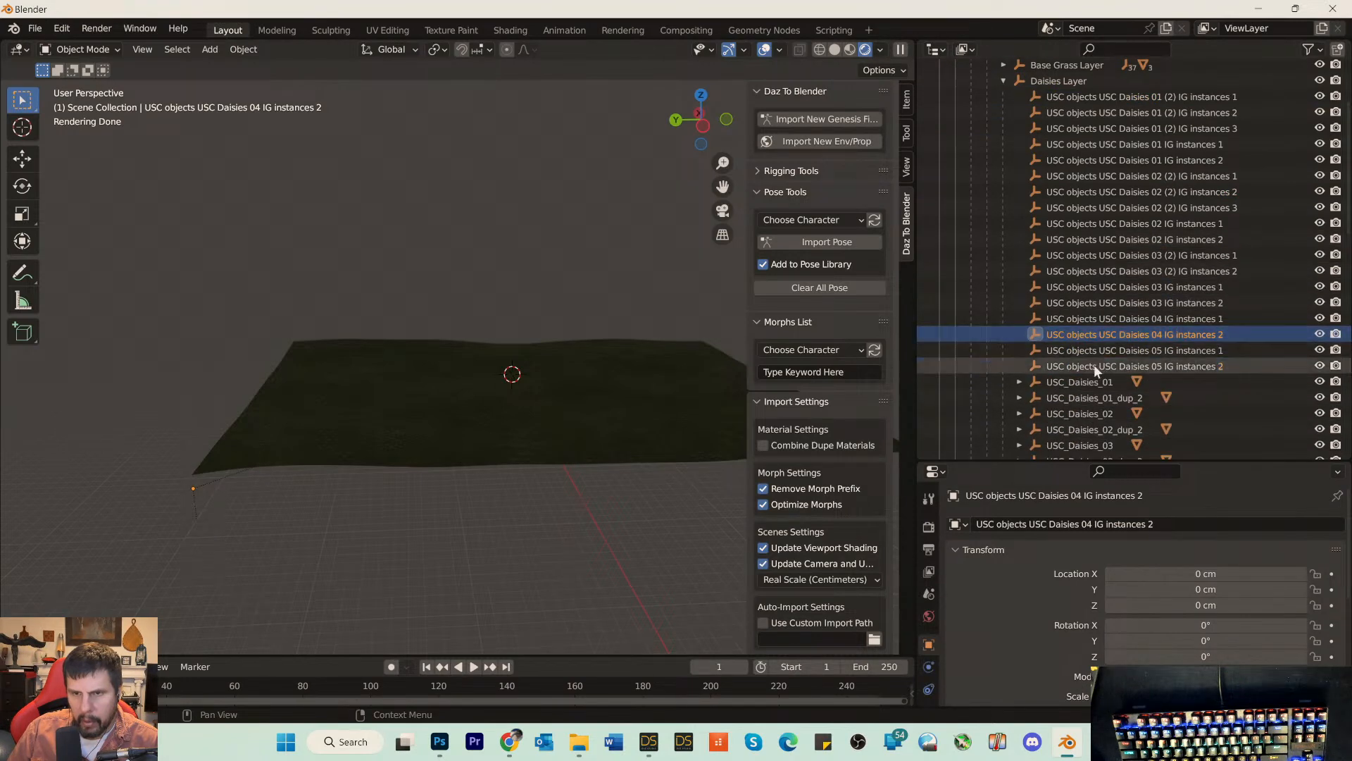
# Step: Set the Y location of USC_Daisies_01, USC_Daisies_01_dup_2 and USC_Daisies_02 to 0 cm
pyautogui.click(1071, 381)
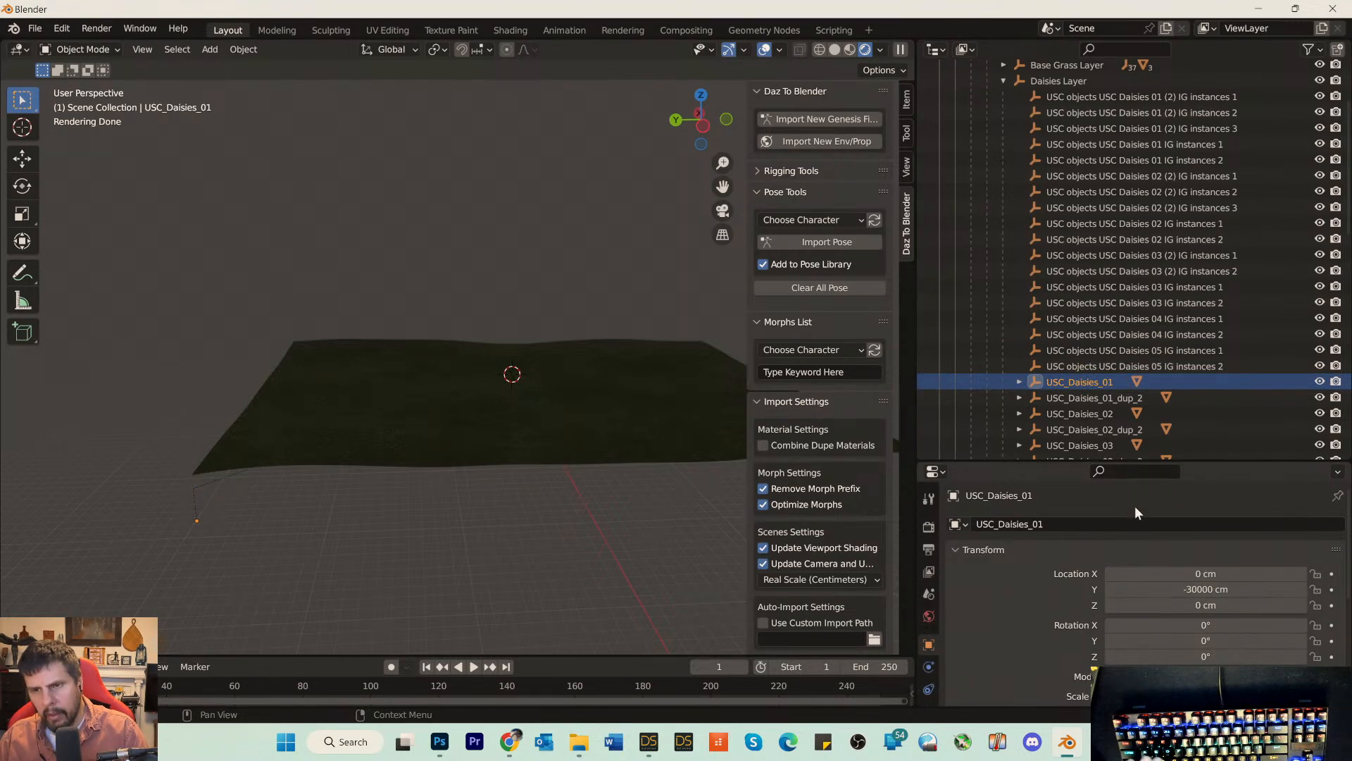
pyautogui.click(1219, 590)
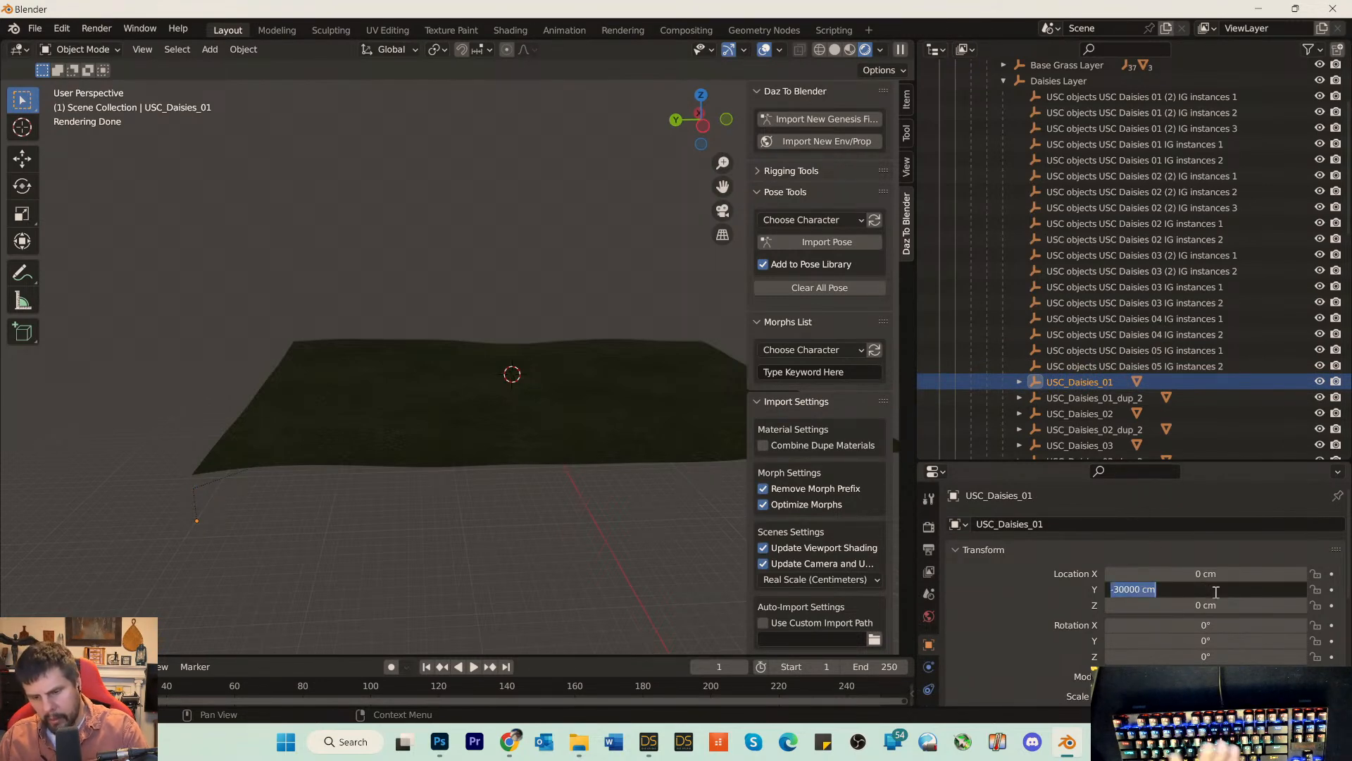
pyautogui.write('0')
pyautogui.press('Return')
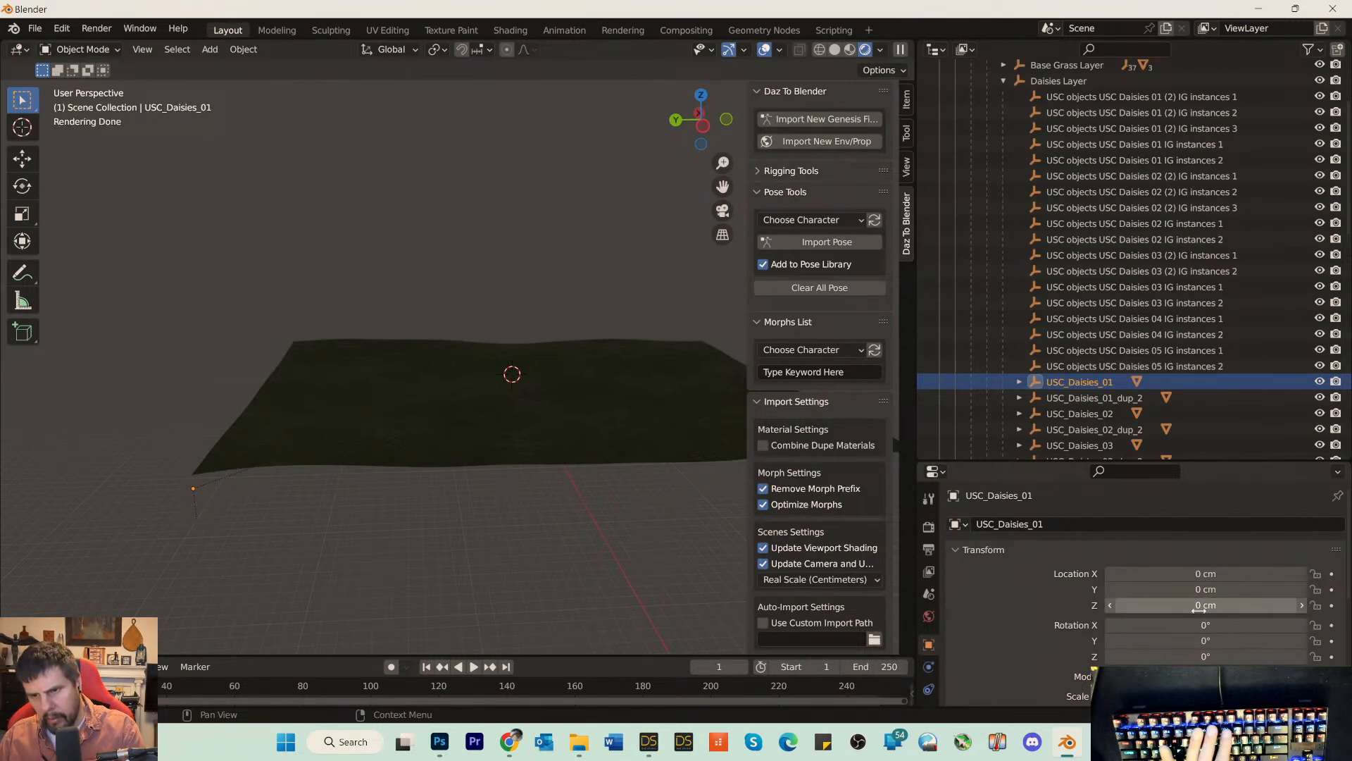
pyautogui.click(1089, 398)
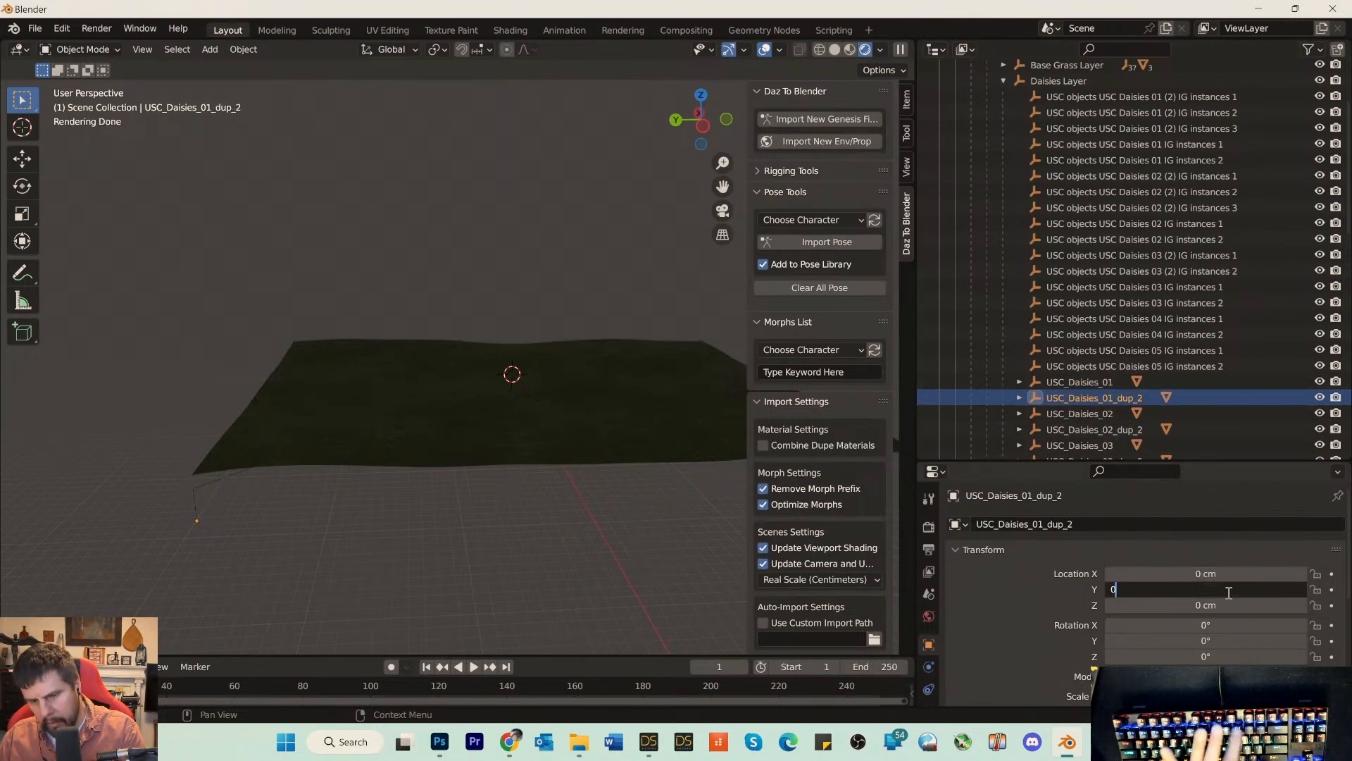
pyautogui.click(1074, 412)
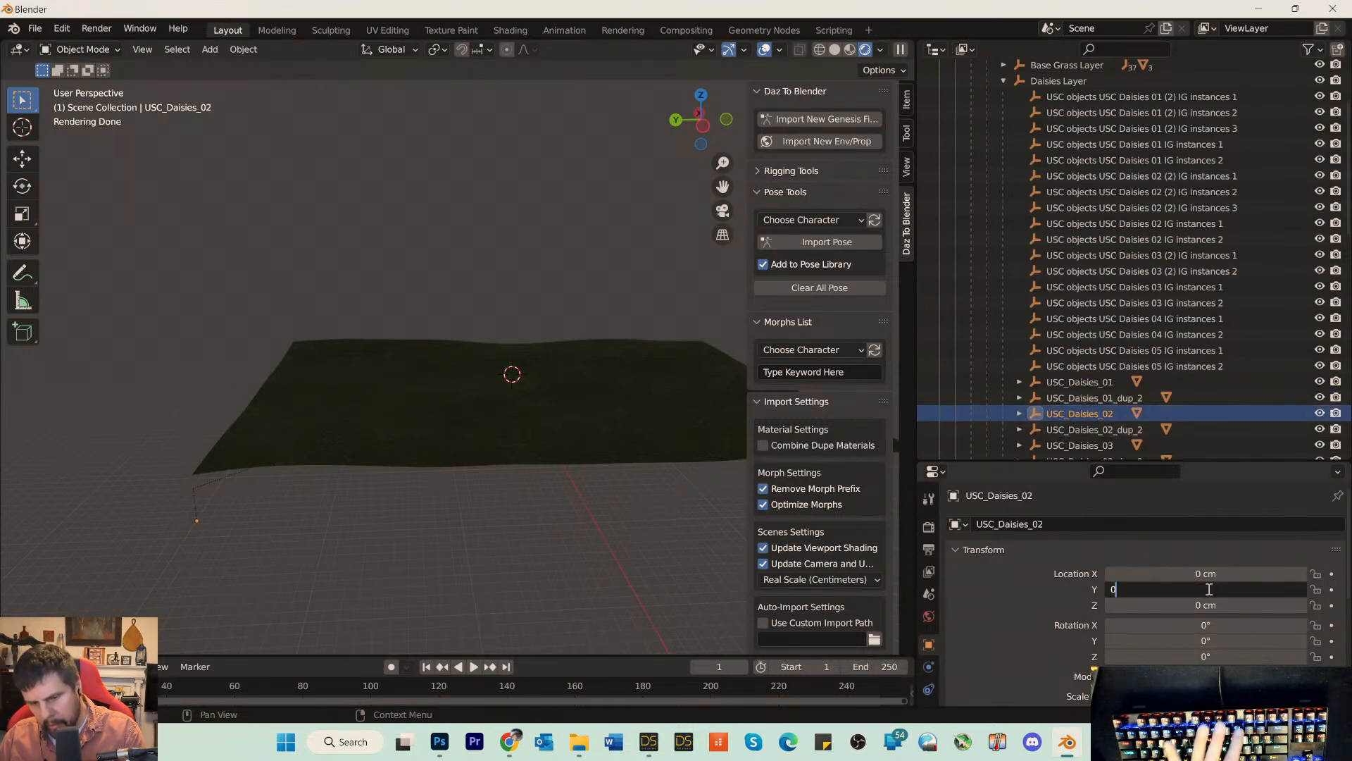
pyautogui.press('Return')
# Step: Set the Y location of USC_Daisies_02_dup_2 to 0 cm
pyautogui.click(1117, 431)
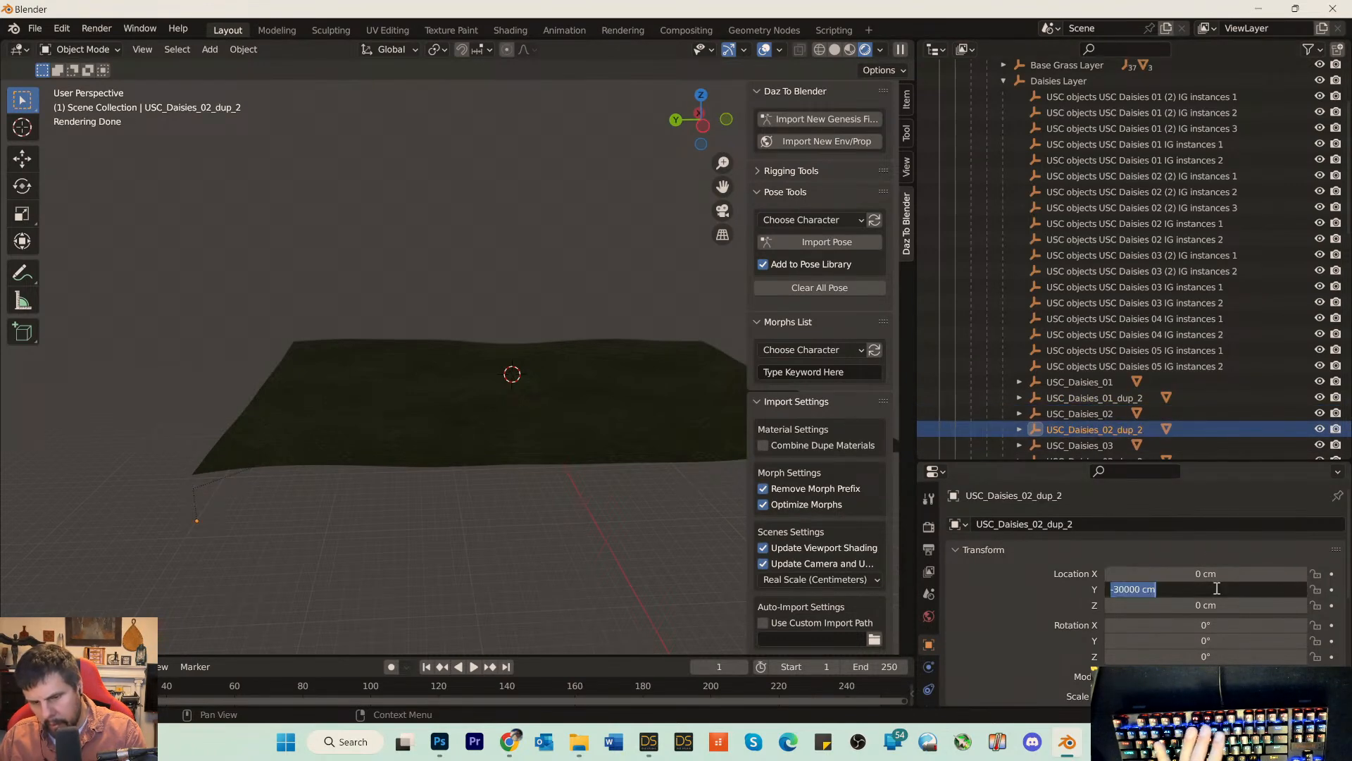
pyautogui.click(1216, 588)
pyautogui.write('0')
pyautogui.press('Return')
# Step: Set the Y location of both USC_Daisies_03 and USC_Daisies_03_dup_2 to 0 cm
pyautogui.scroll(-1, 1123, 390)
pyautogui.click(1109, 417)
pyautogui.click(1195, 589)
pyautogui.write('0')
pyautogui.press('Return')
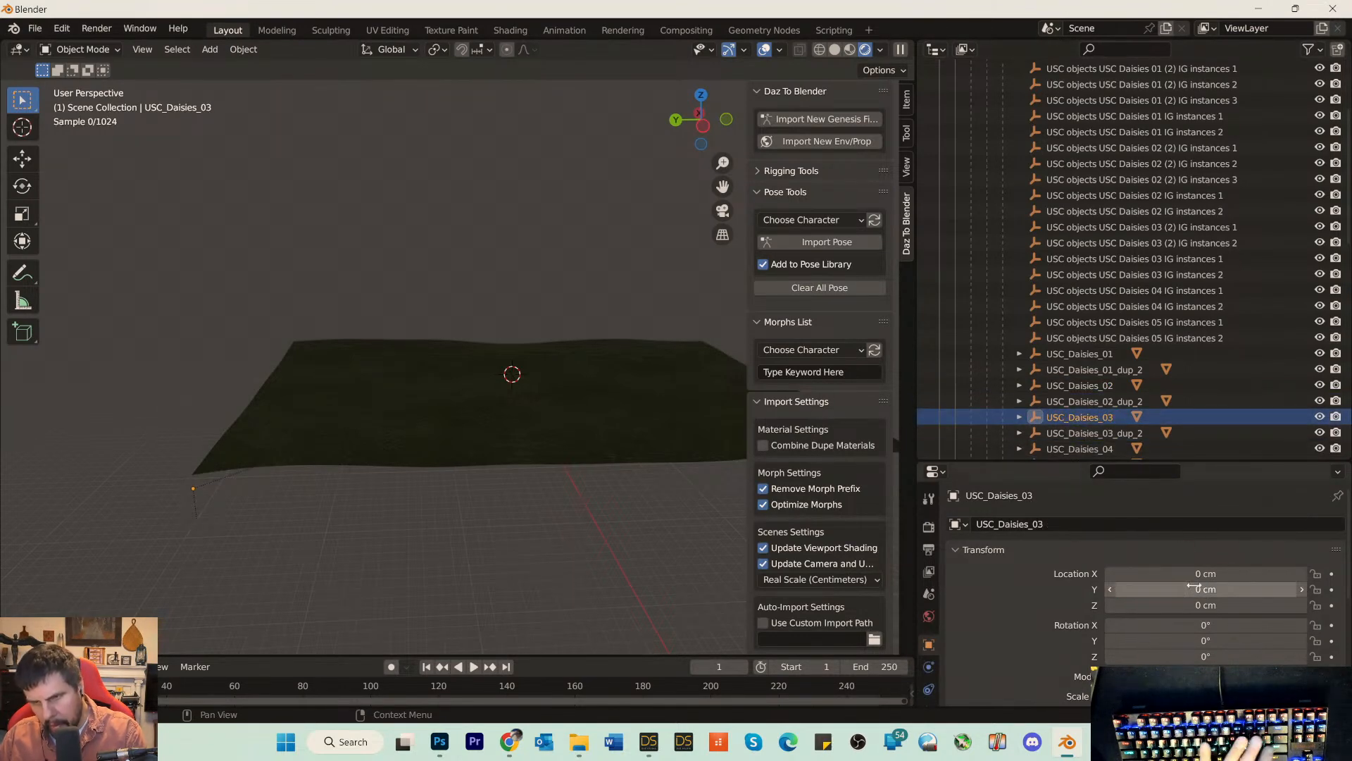
pyautogui.click(1071, 436)
pyautogui.click(1204, 589)
pyautogui.write('0')
pyautogui.press('Return')
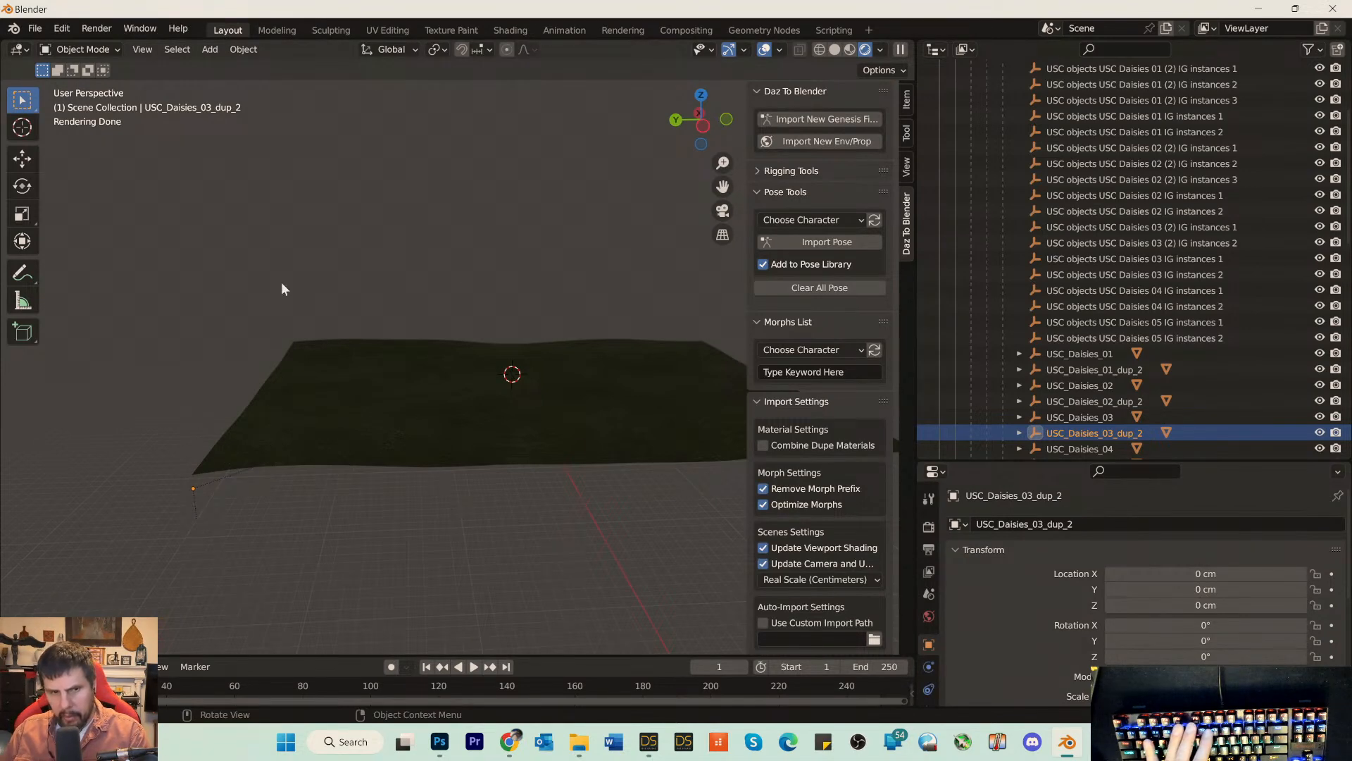
# Step: Set the Y location of USC_Daisies_04 and USC_Daisies_05 to 0 cm
pyautogui.scroll(-3, 1156, 372)
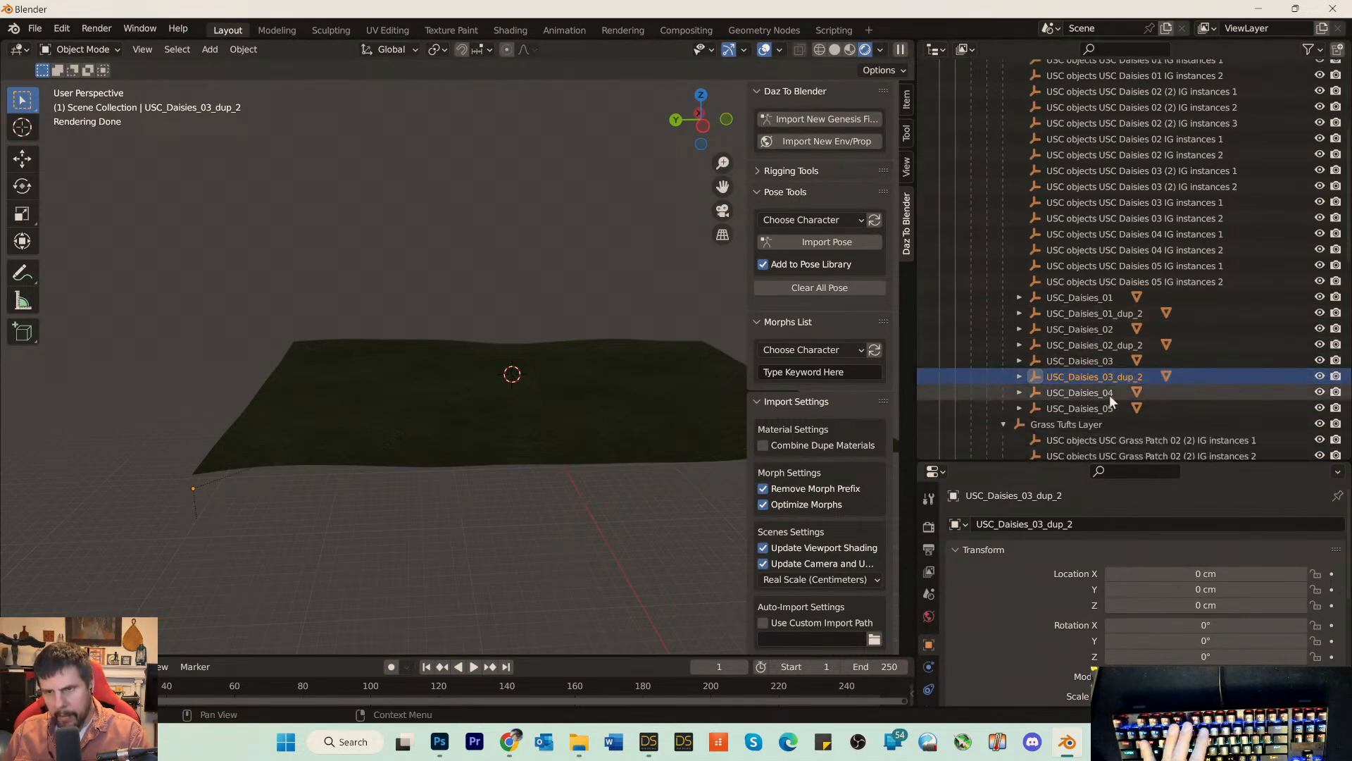
pyautogui.click(1092, 392)
pyautogui.click(1200, 589)
pyautogui.write('0')
pyautogui.press('Return')
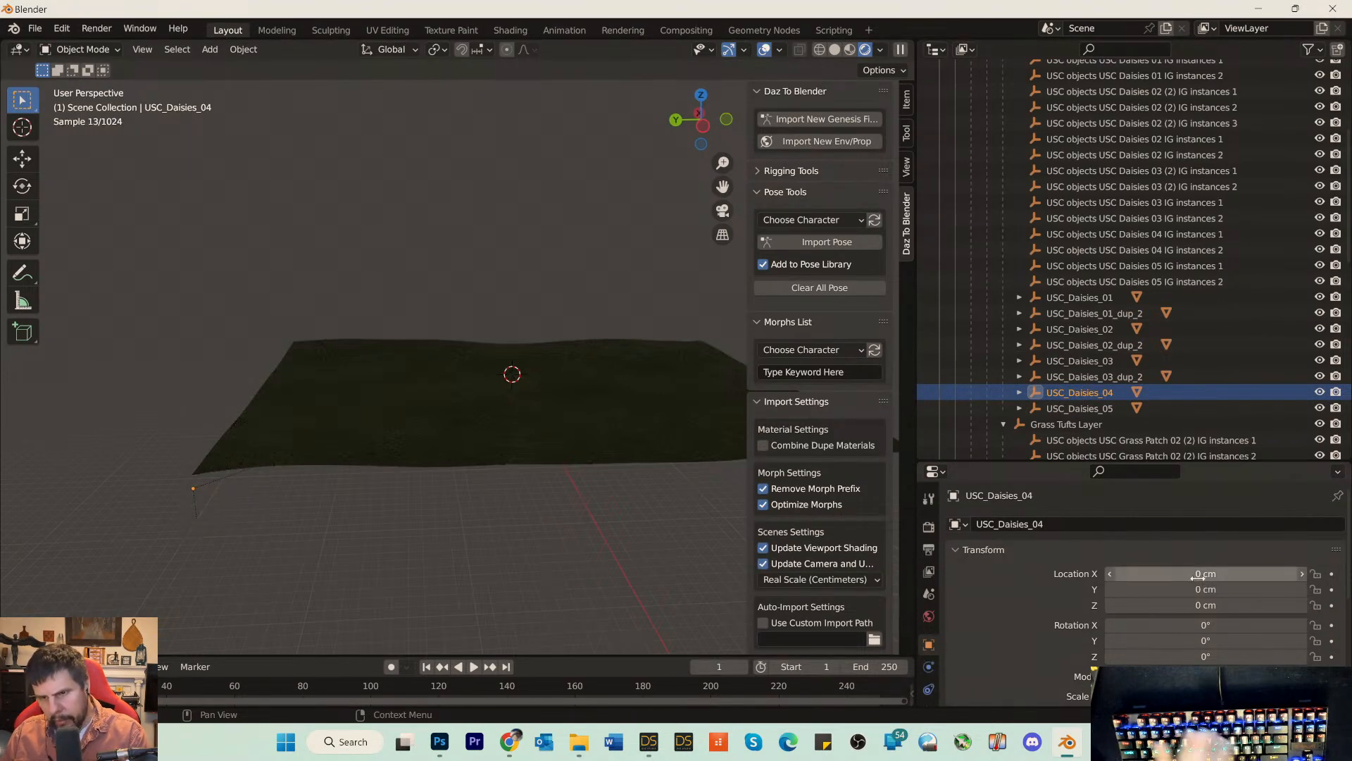
pyautogui.click(1089, 407)
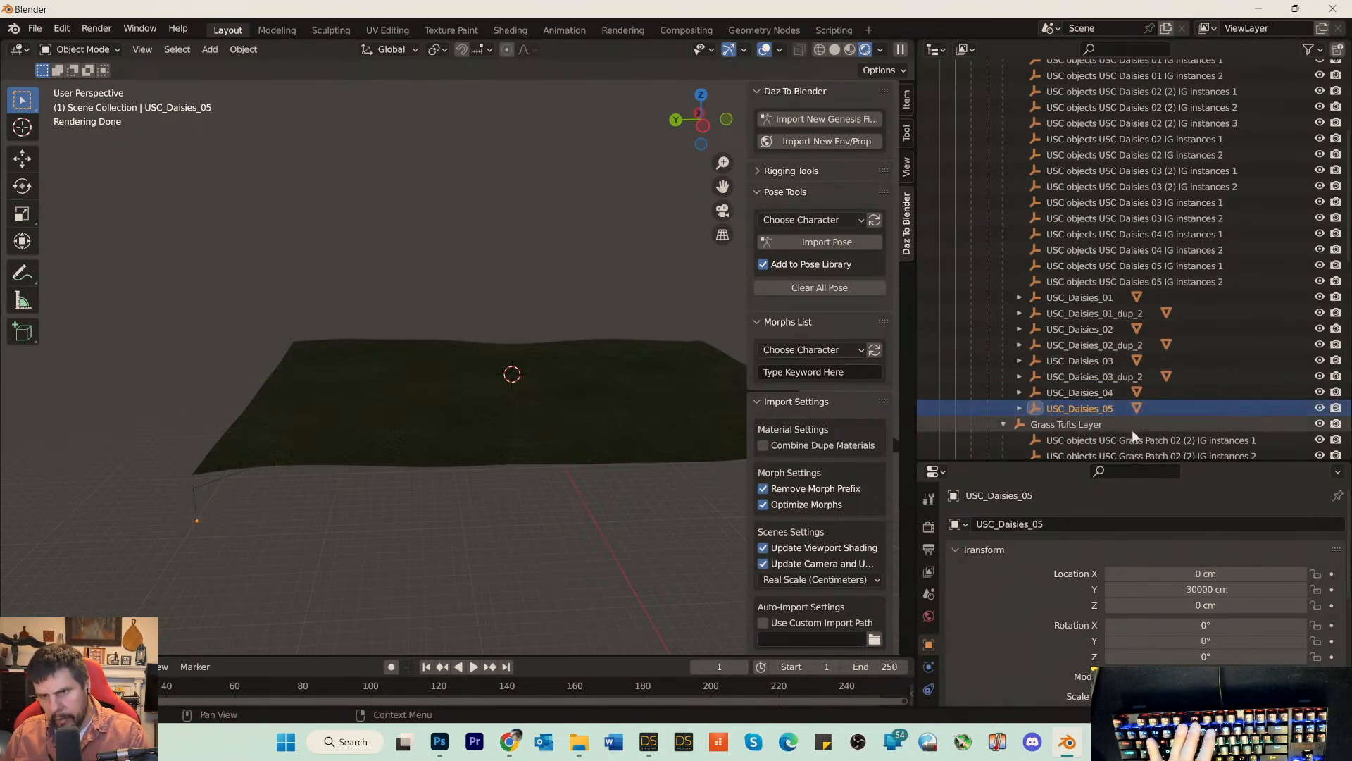
pyautogui.click(1204, 588)
pyautogui.write('0')
pyautogui.press('Return')
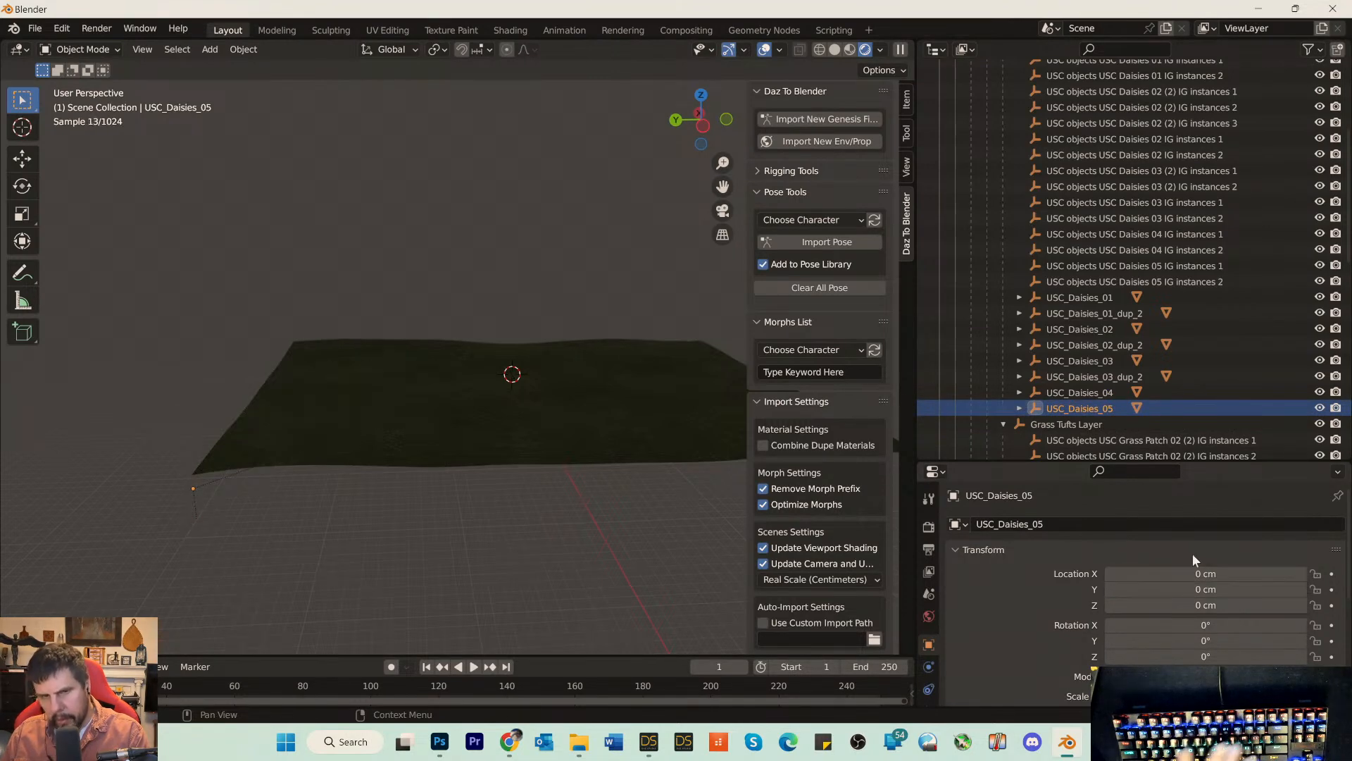
# Step: Set the X scale of USC_Daisies_05 to 20
pyautogui.moveTo(701, 121); pyautogui.dragTo(708, 201)
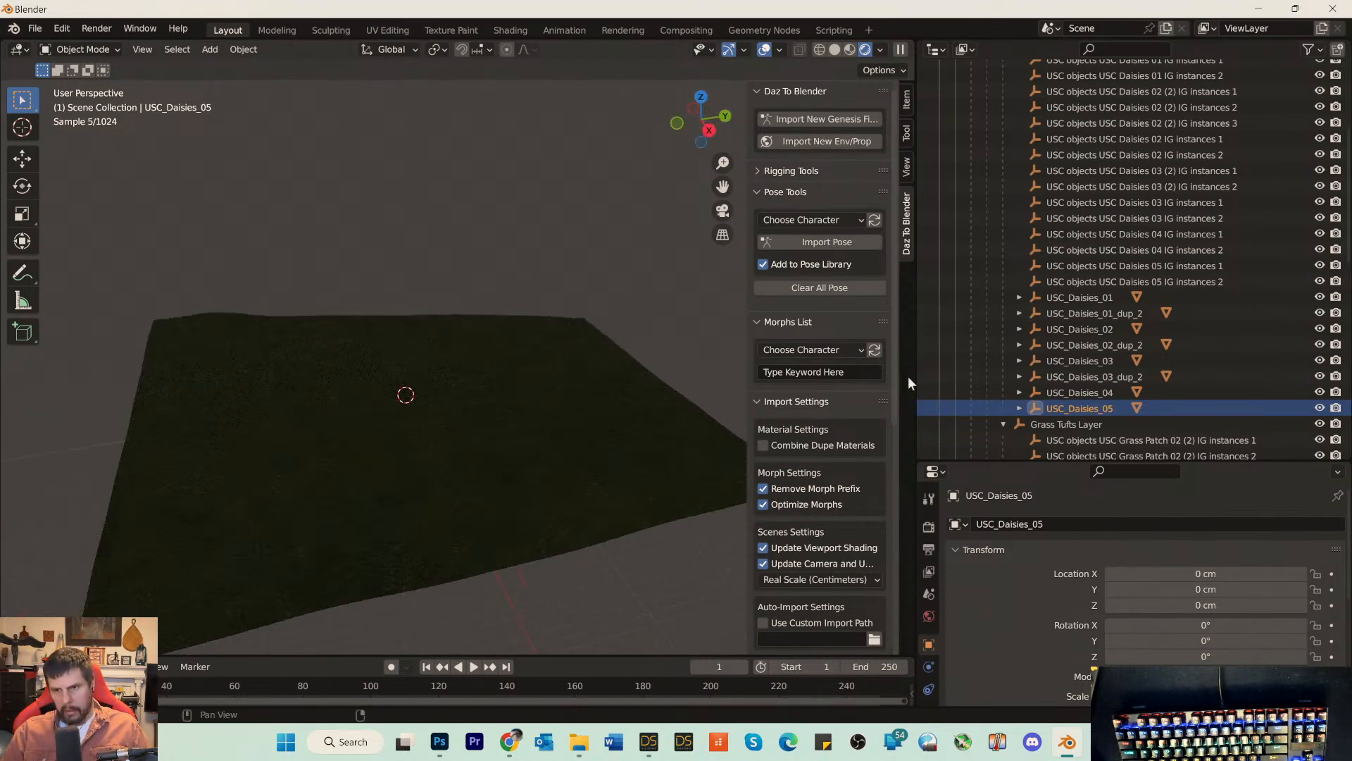
pyautogui.scroll(-2, 1051, 623)
pyautogui.scroll(-2, 1057, 600)
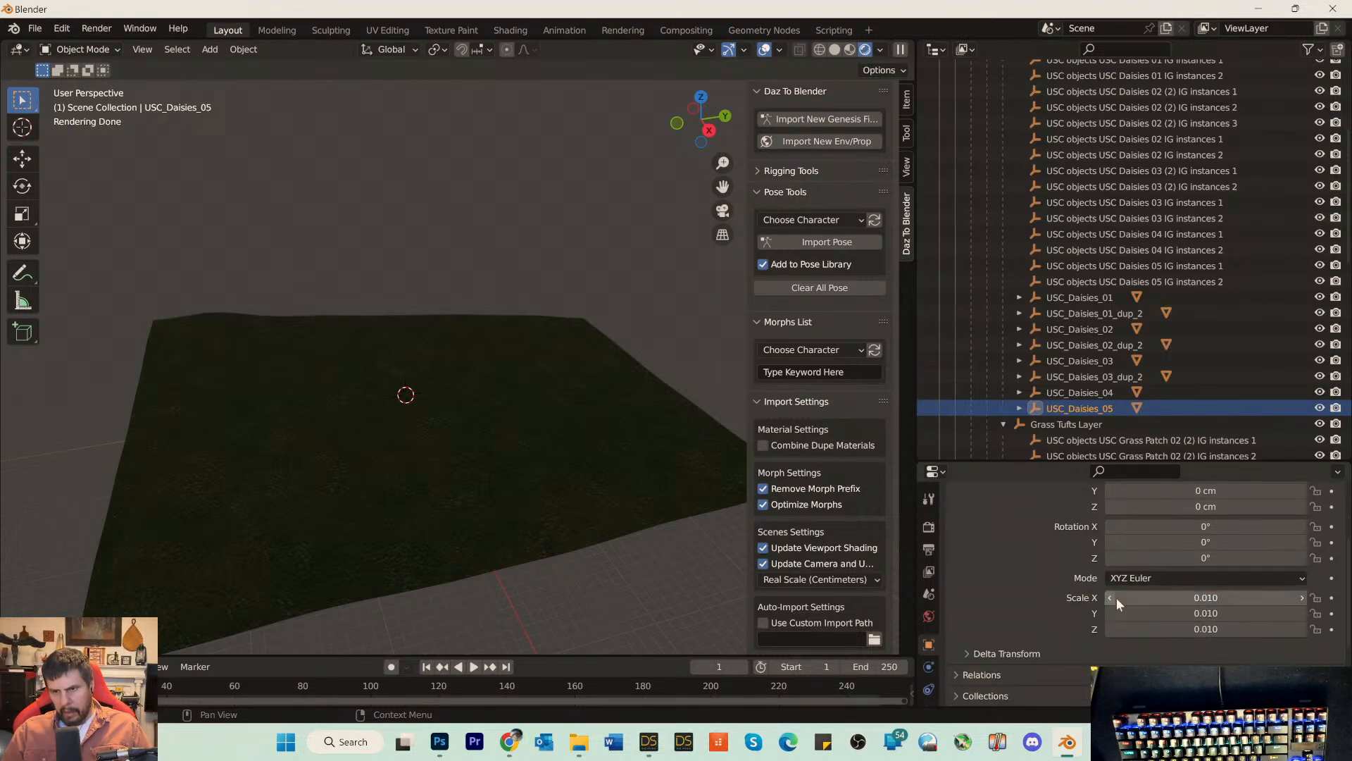
pyautogui.click(1195, 596)
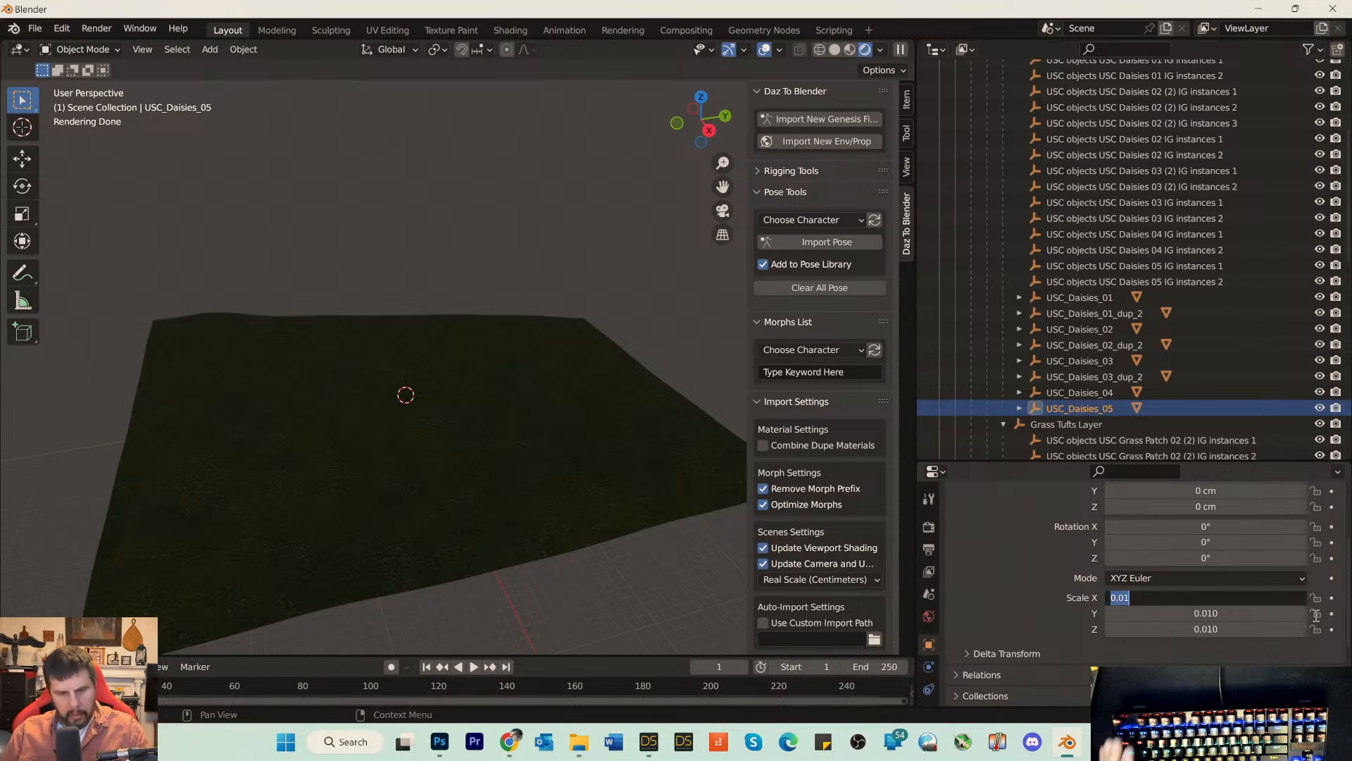
pyautogui.write('2')
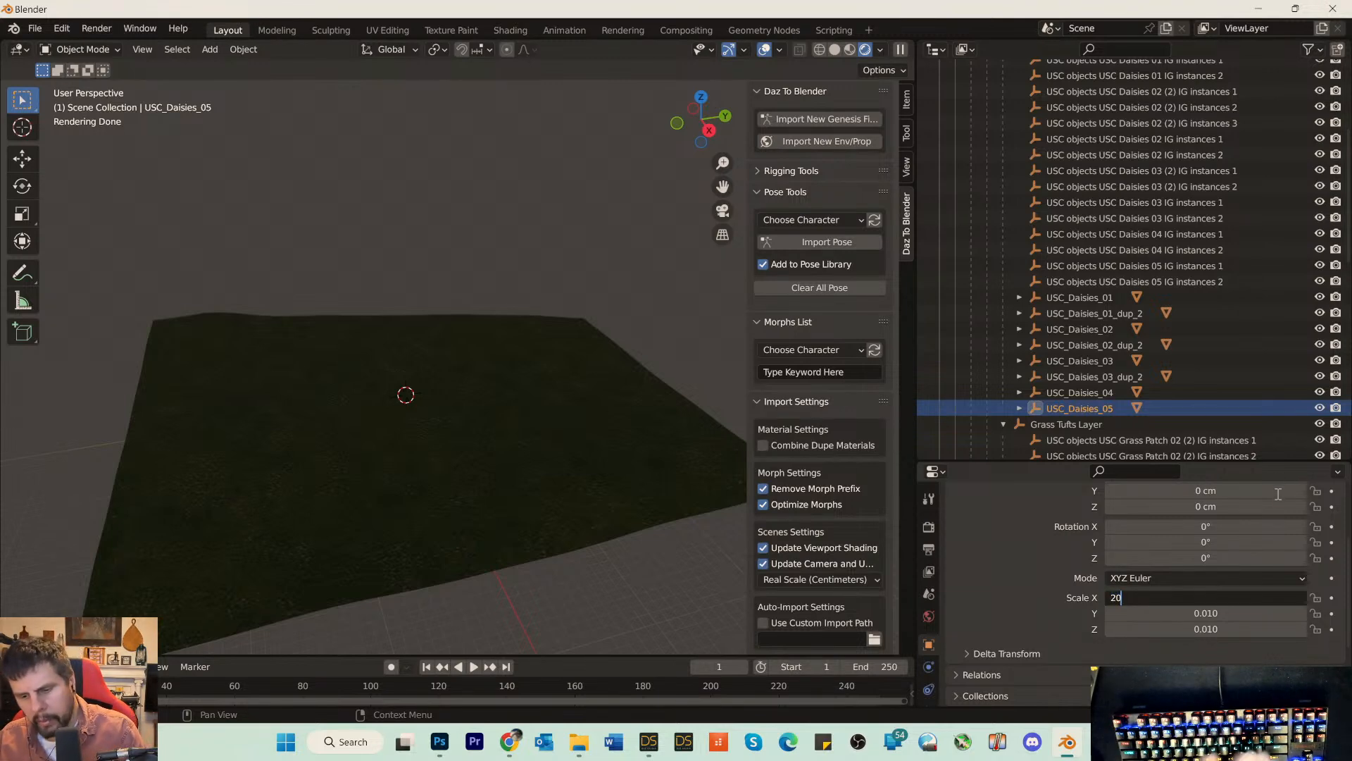
pyautogui.write('0')
pyautogui.press('Return')
# Step: Set the X, Y and Z scale of USC_Daisies_04 to 20
pyautogui.click(1073, 391)
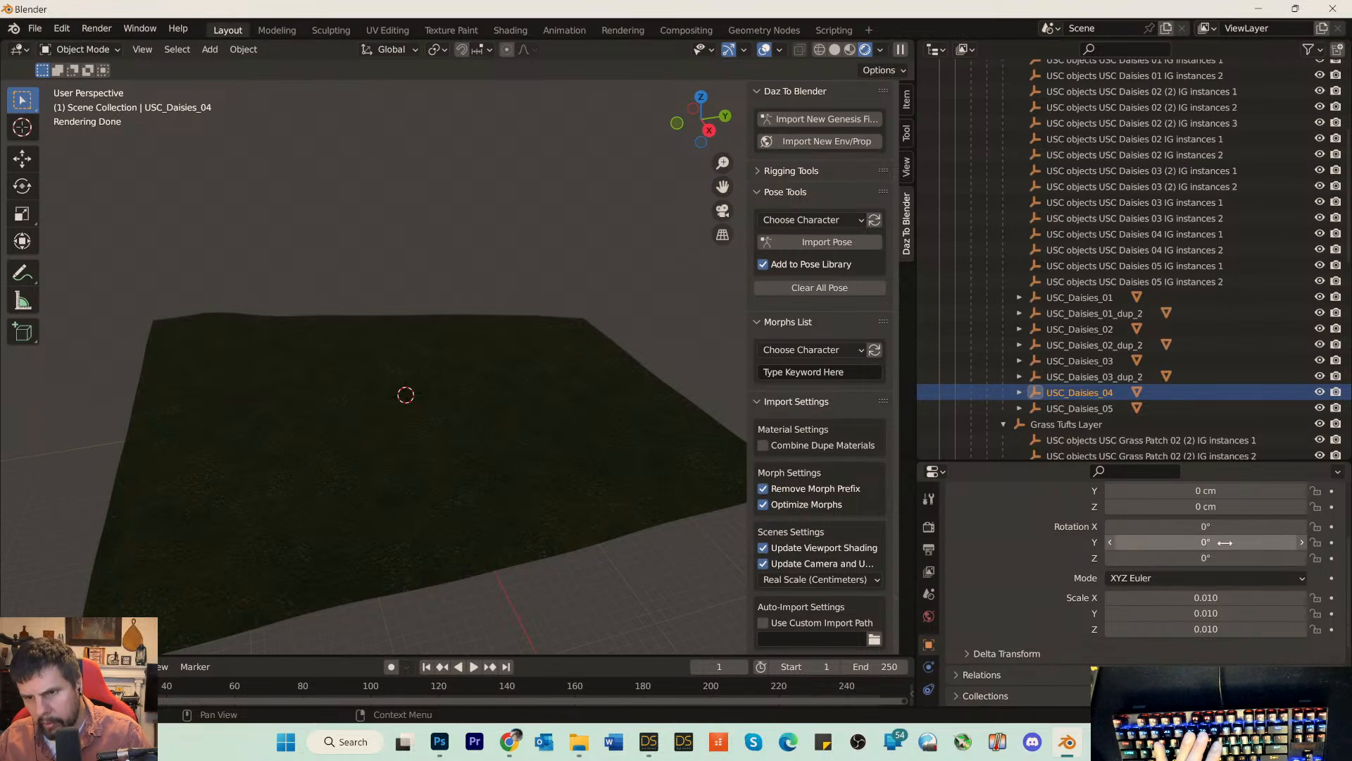
pyautogui.scroll(1, 1229, 546)
pyautogui.scroll(-2, 1226, 540)
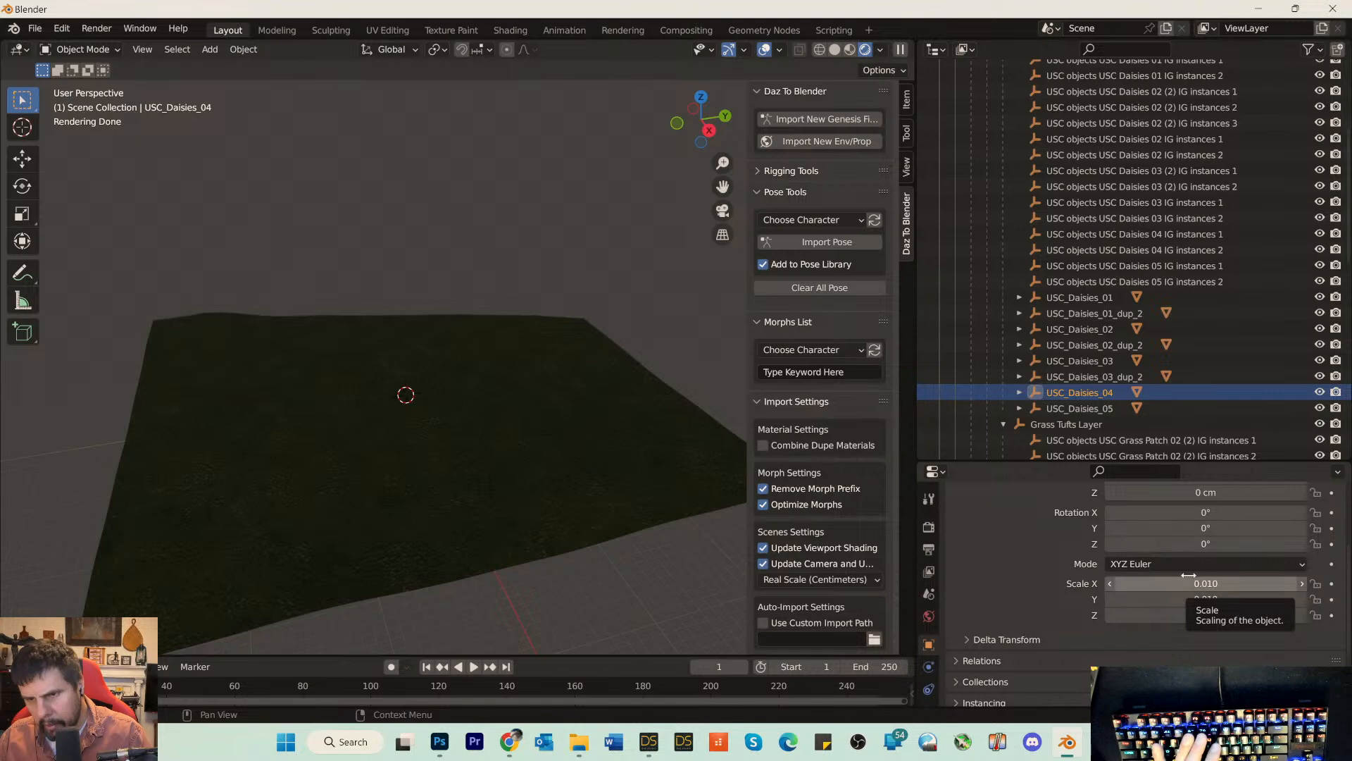
pyautogui.click(1211, 584)
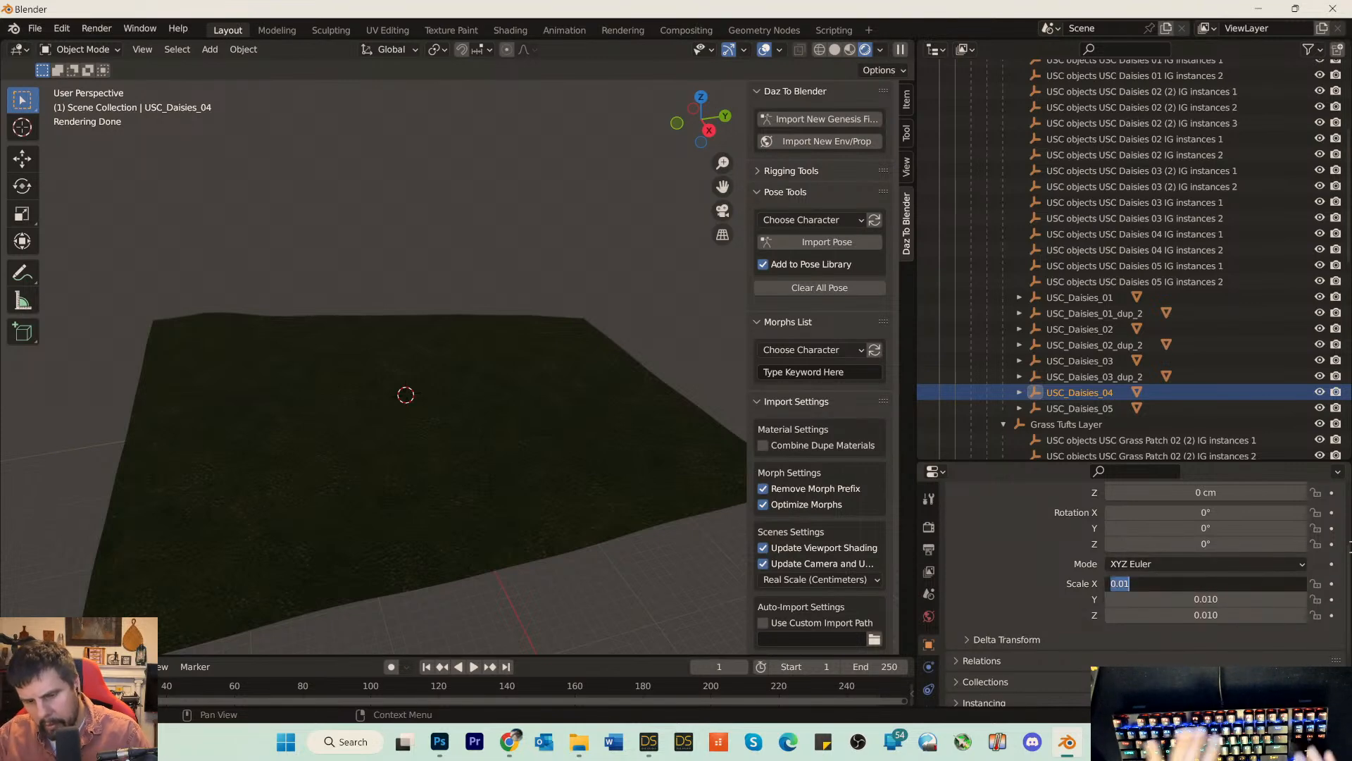
pyautogui.write('20')
pyautogui.press('Return')
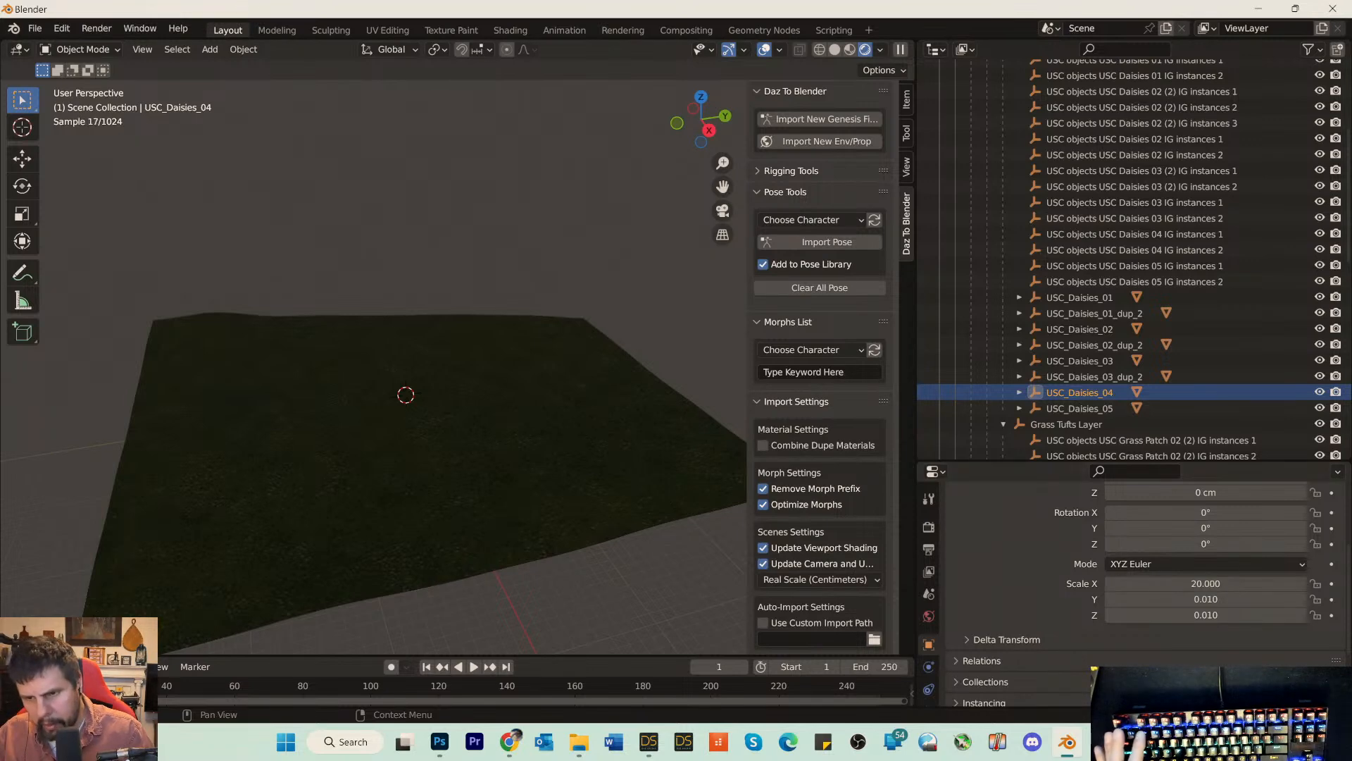
pyautogui.click(1209, 600)
pyautogui.write('20')
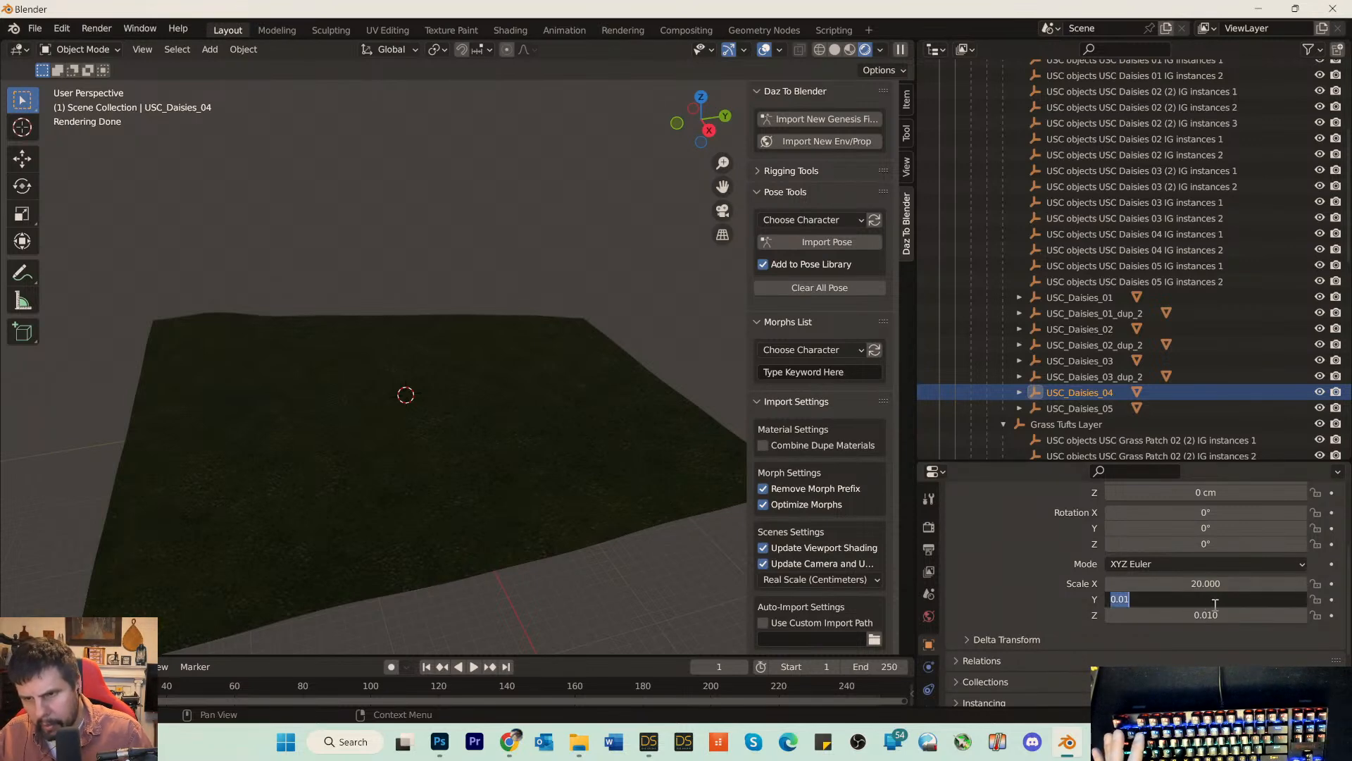
pyautogui.press('Return')
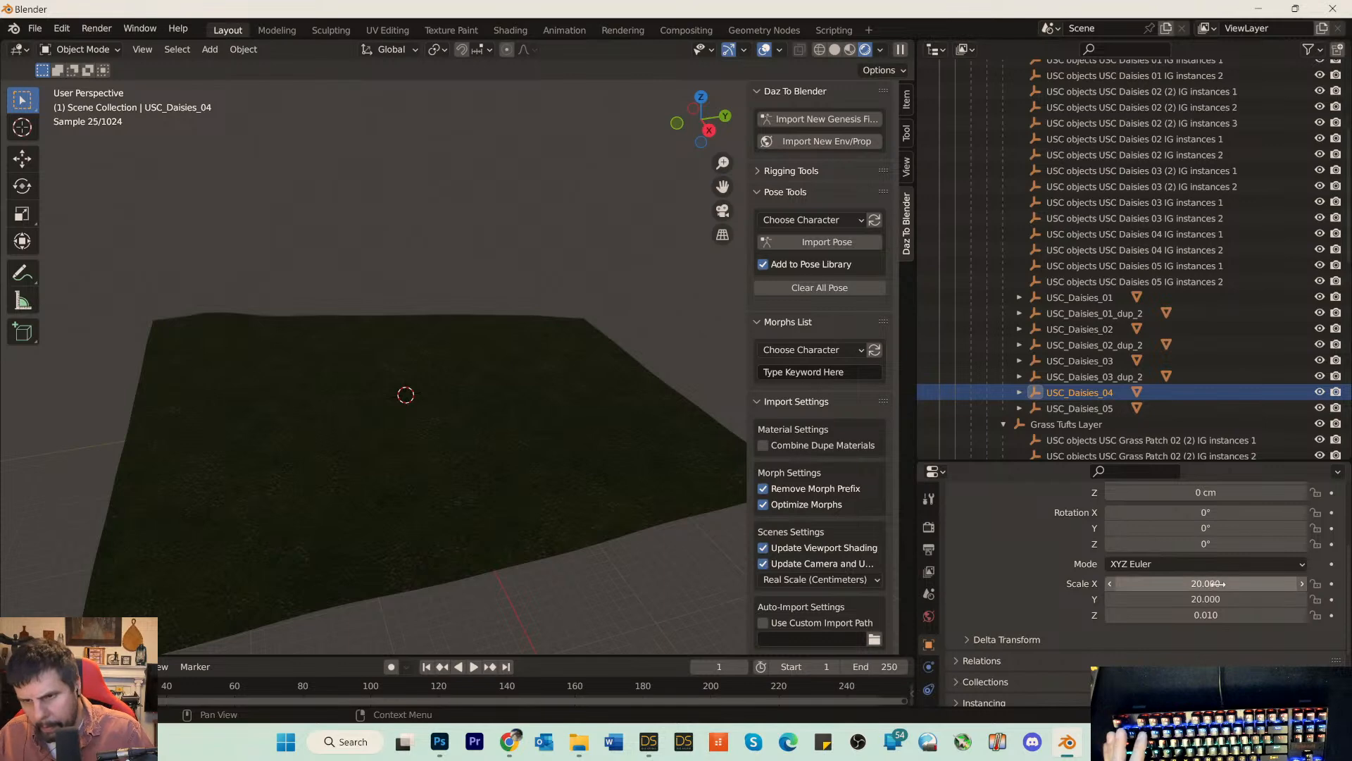
pyautogui.click(1206, 615)
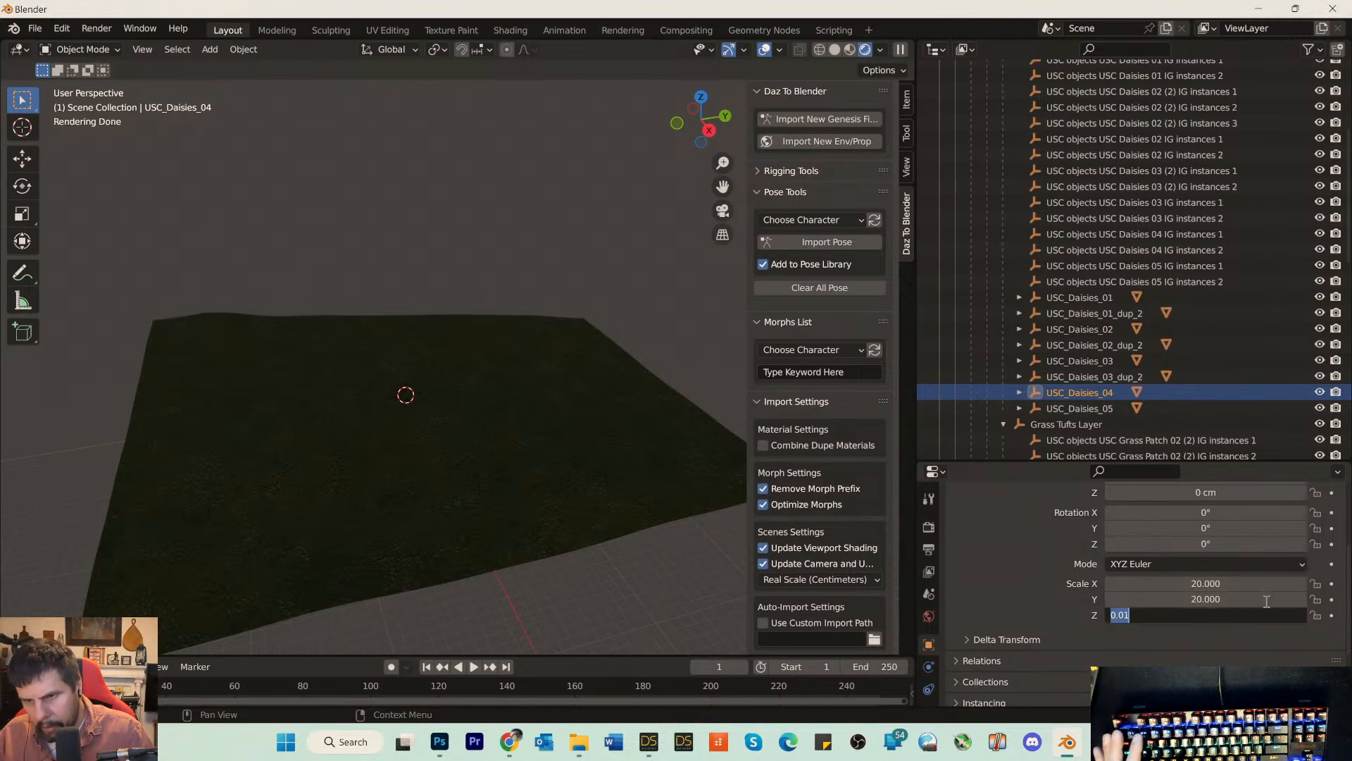
pyautogui.write('20')
pyautogui.press('Return')
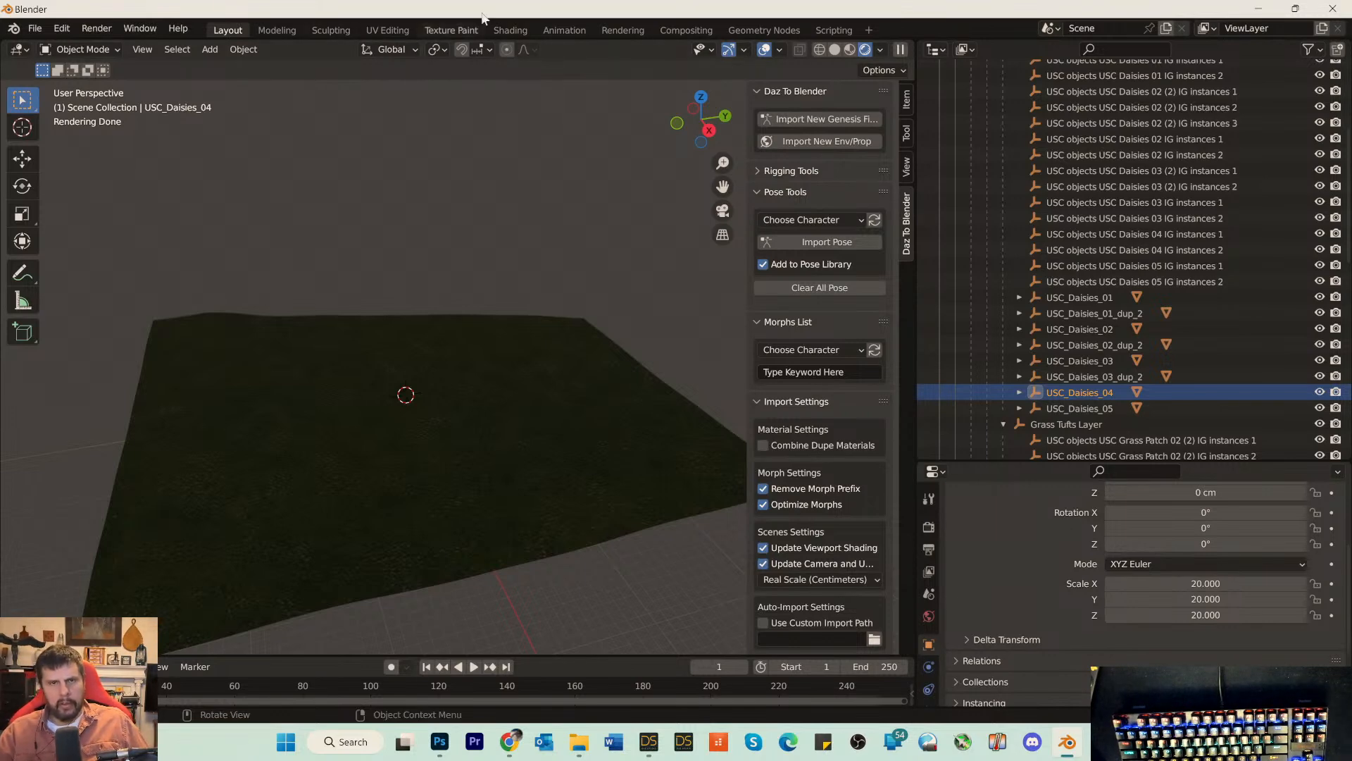
pyautogui.moveTo(701, 103)
pyautogui.mouseDown()
pyautogui.moveTo(694, 85)
pyautogui.moveTo(713, 78)
pyautogui.moveTo(696, 117)
pyautogui.mouseUp()
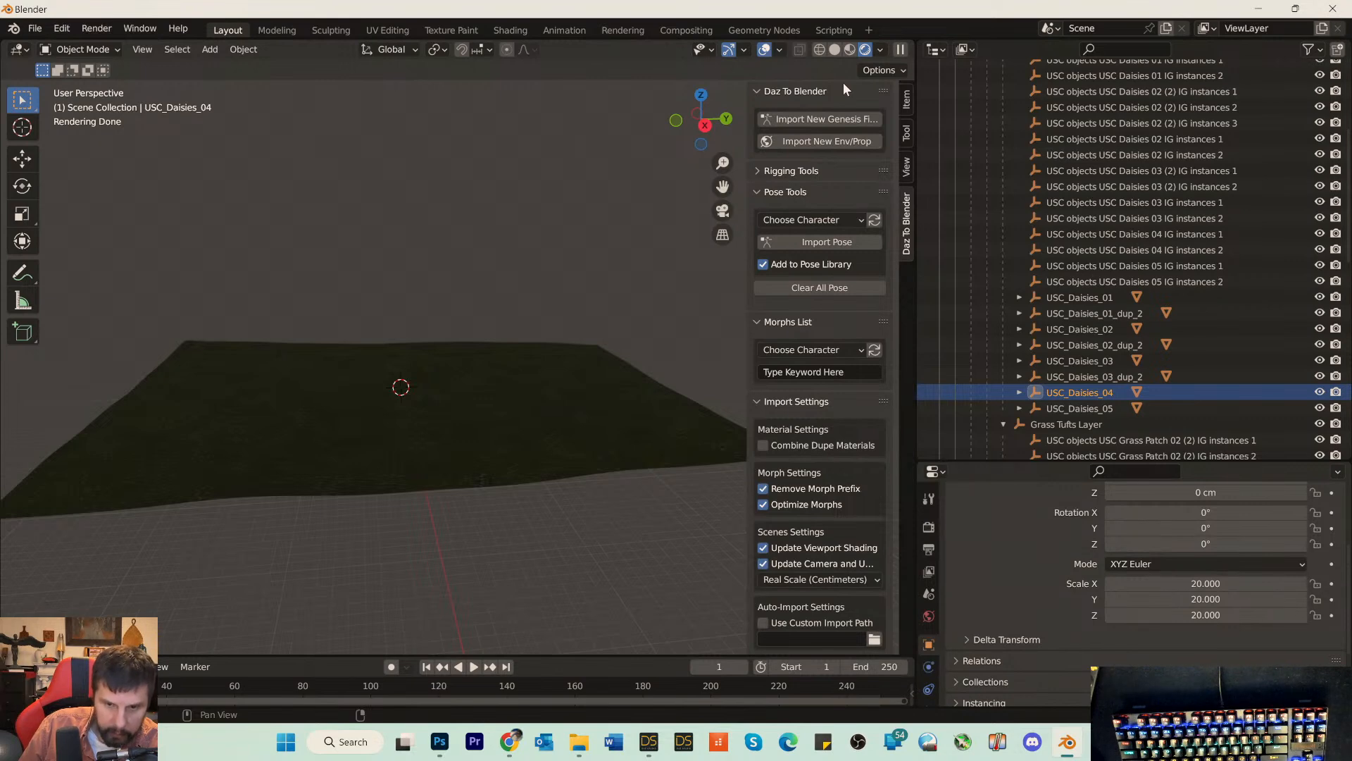
# Step: Set the Daz To Blender scene scale import setting to x100 (Meters)
pyautogui.click(796, 580)
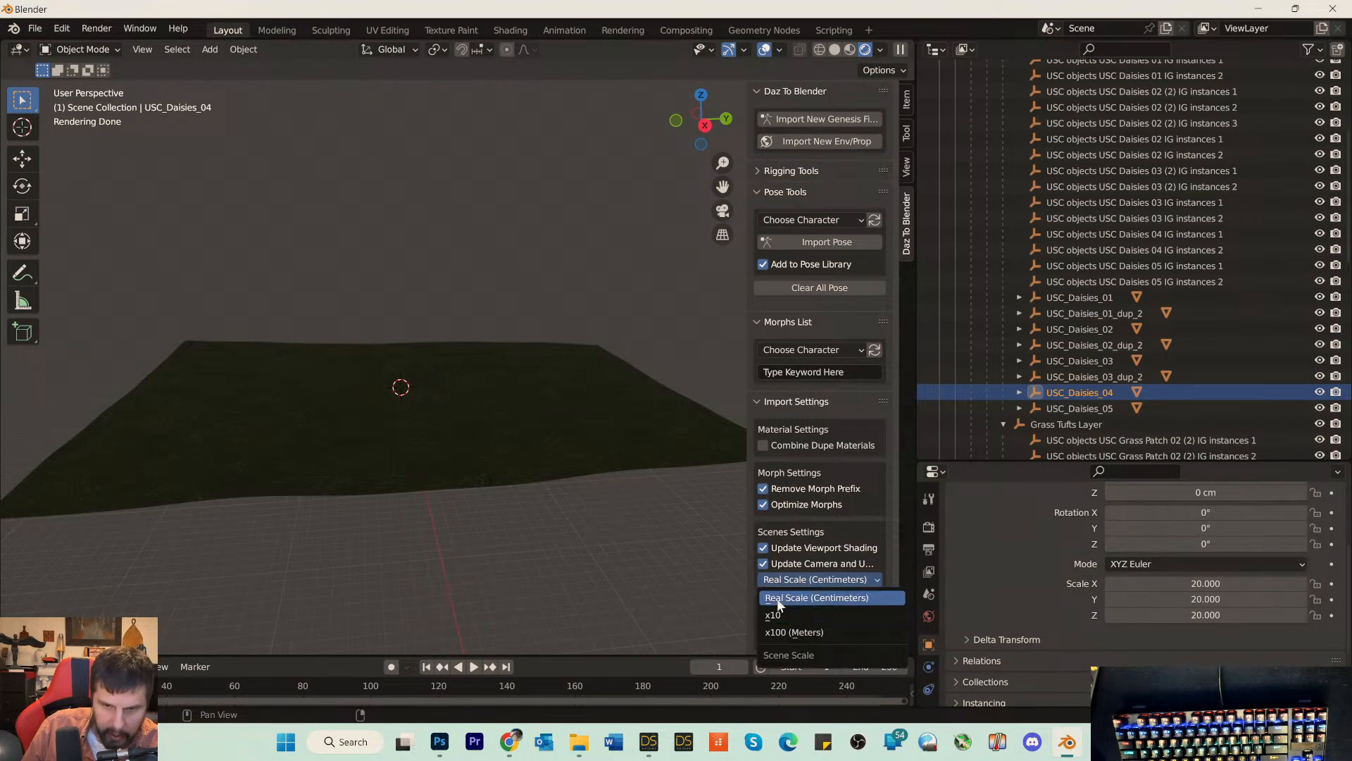
pyautogui.click(773, 634)
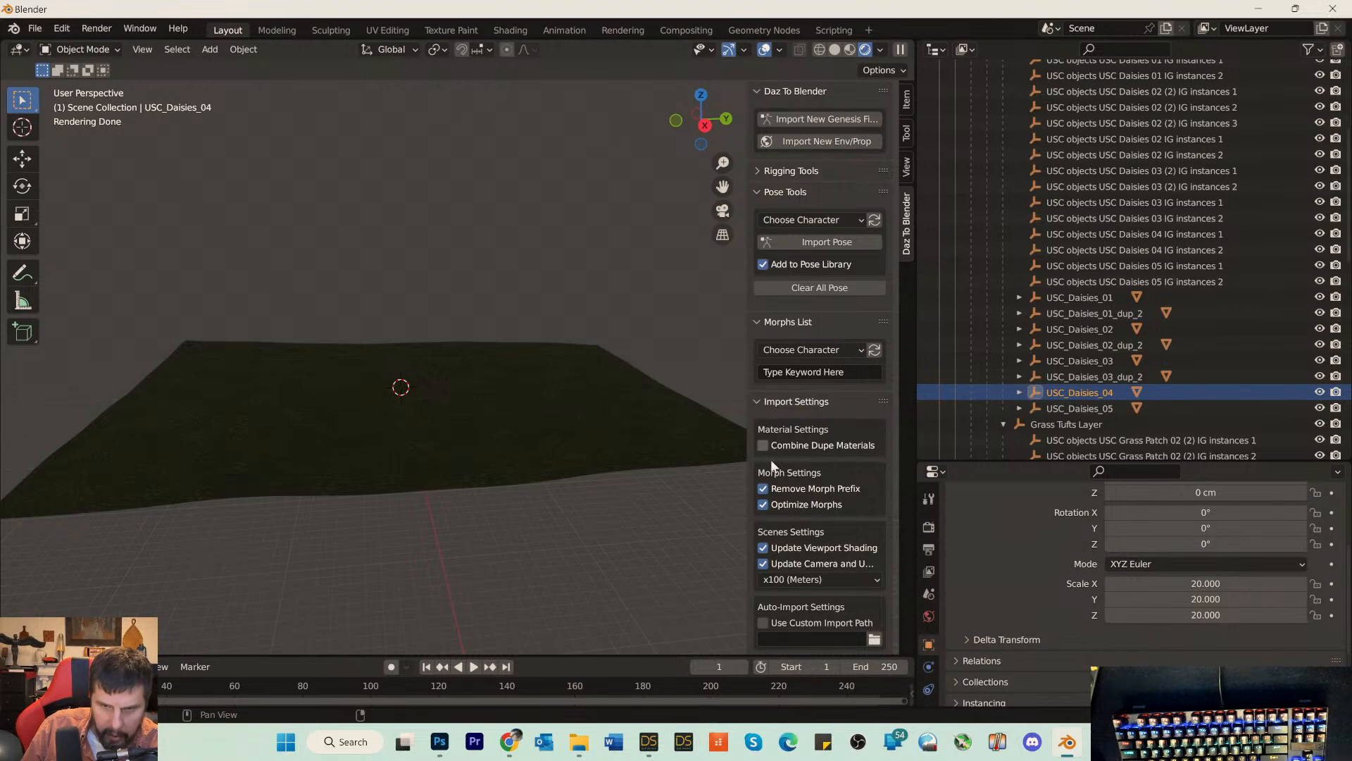
pyautogui.click(760, 544)
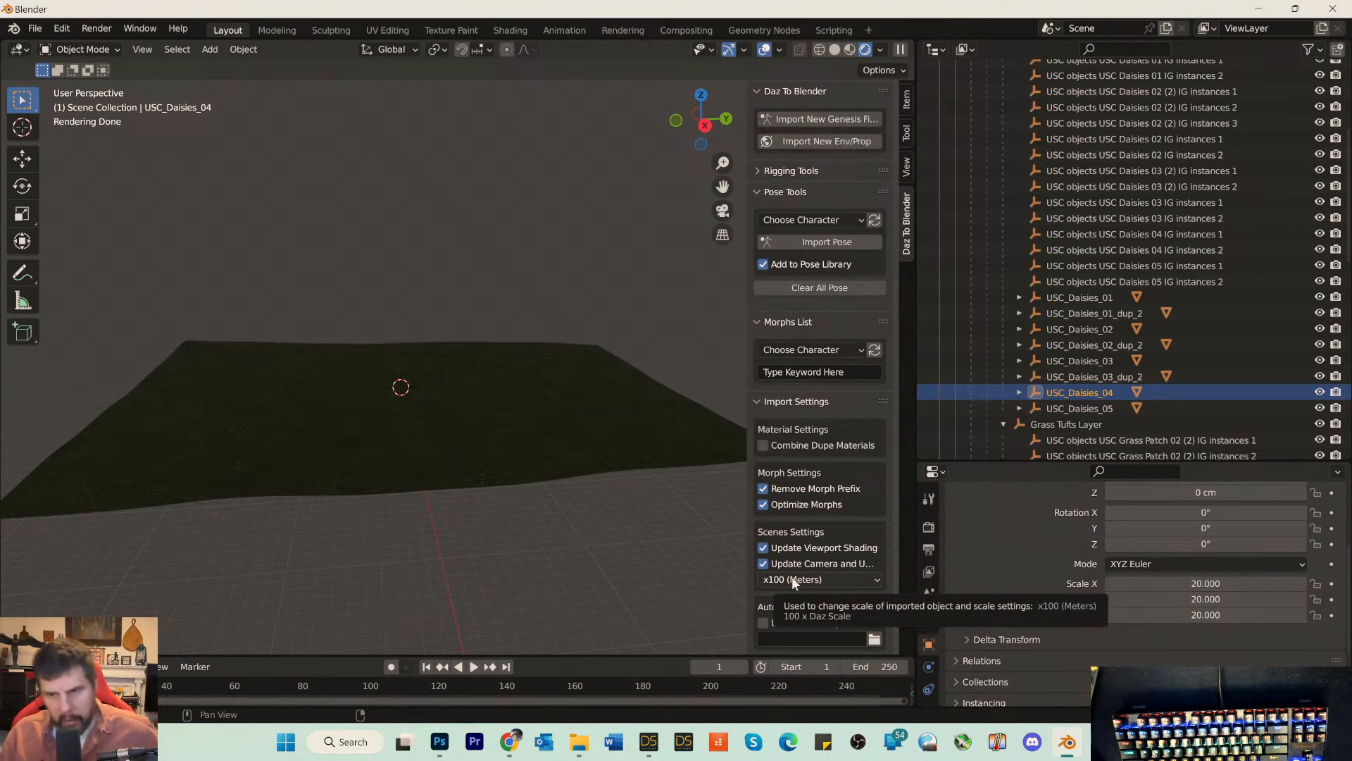
# Step: Delete the DAZ_ROOT collection together with its whole hierarchy
pyautogui.scroll(6, 1041, 168)
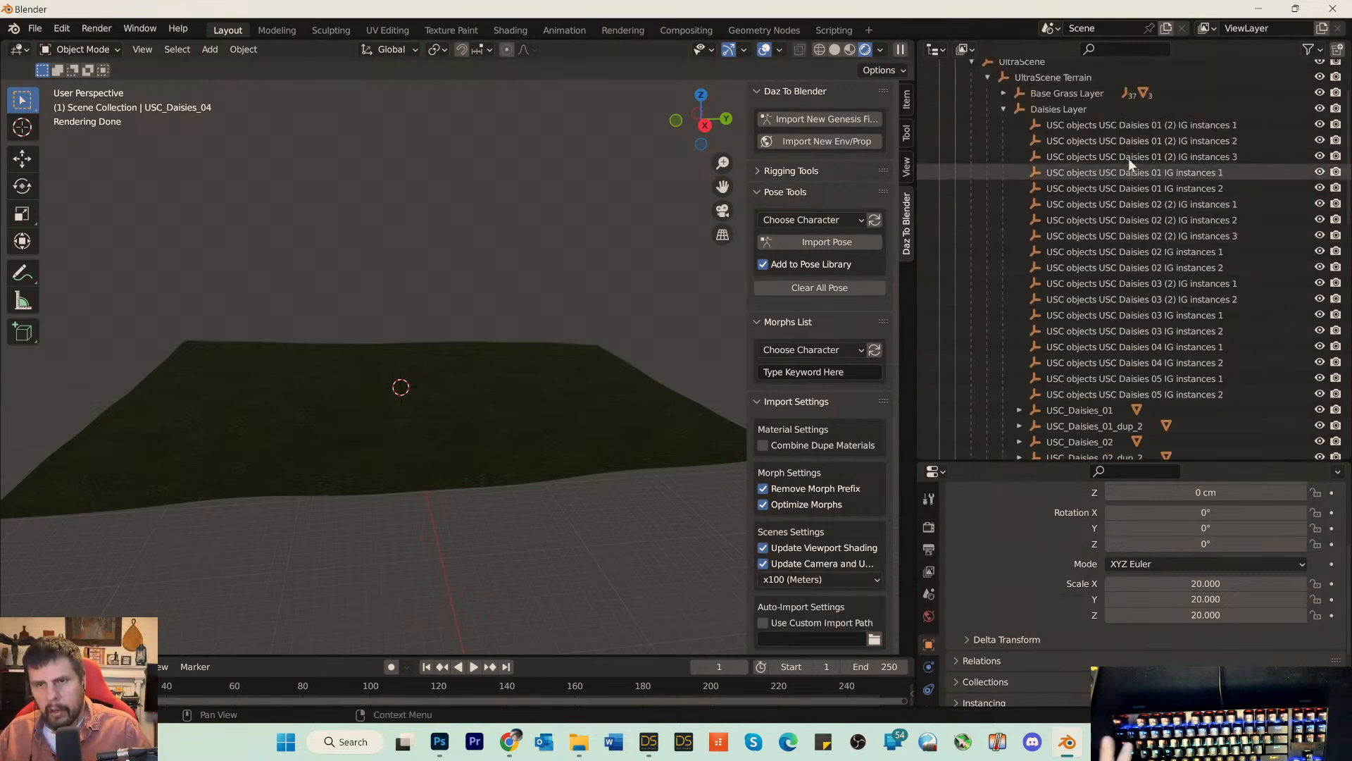
pyautogui.scroll(2, 1003, 78)
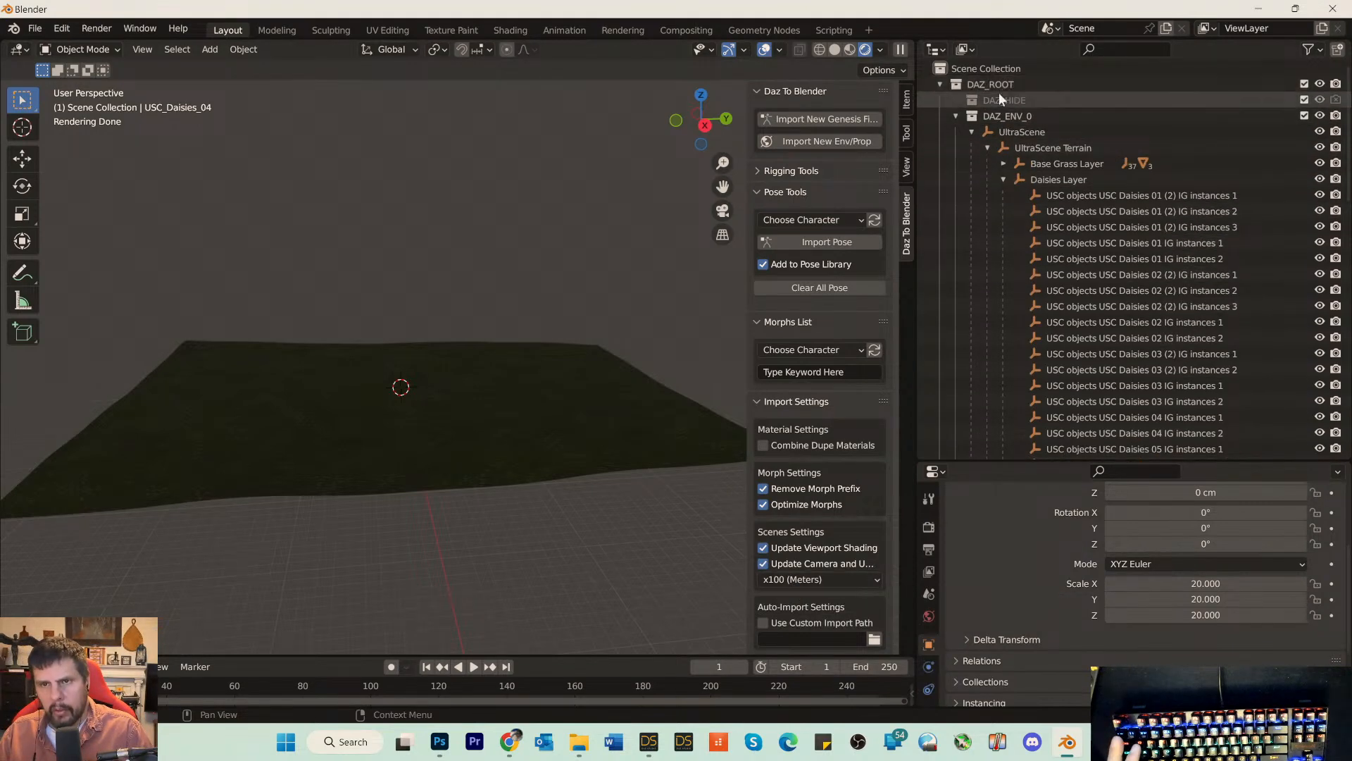
pyautogui.rightClick(989, 77)
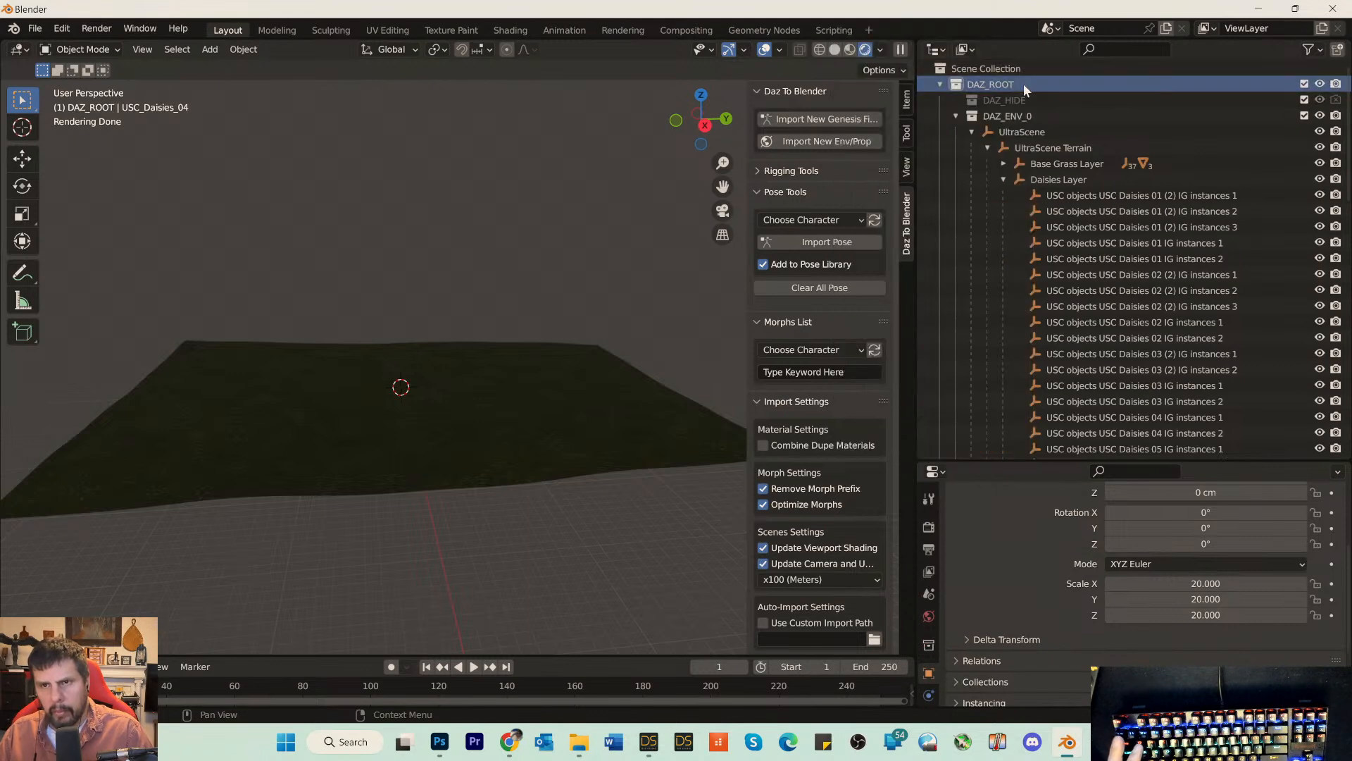
pyautogui.rightClick(974, 79)
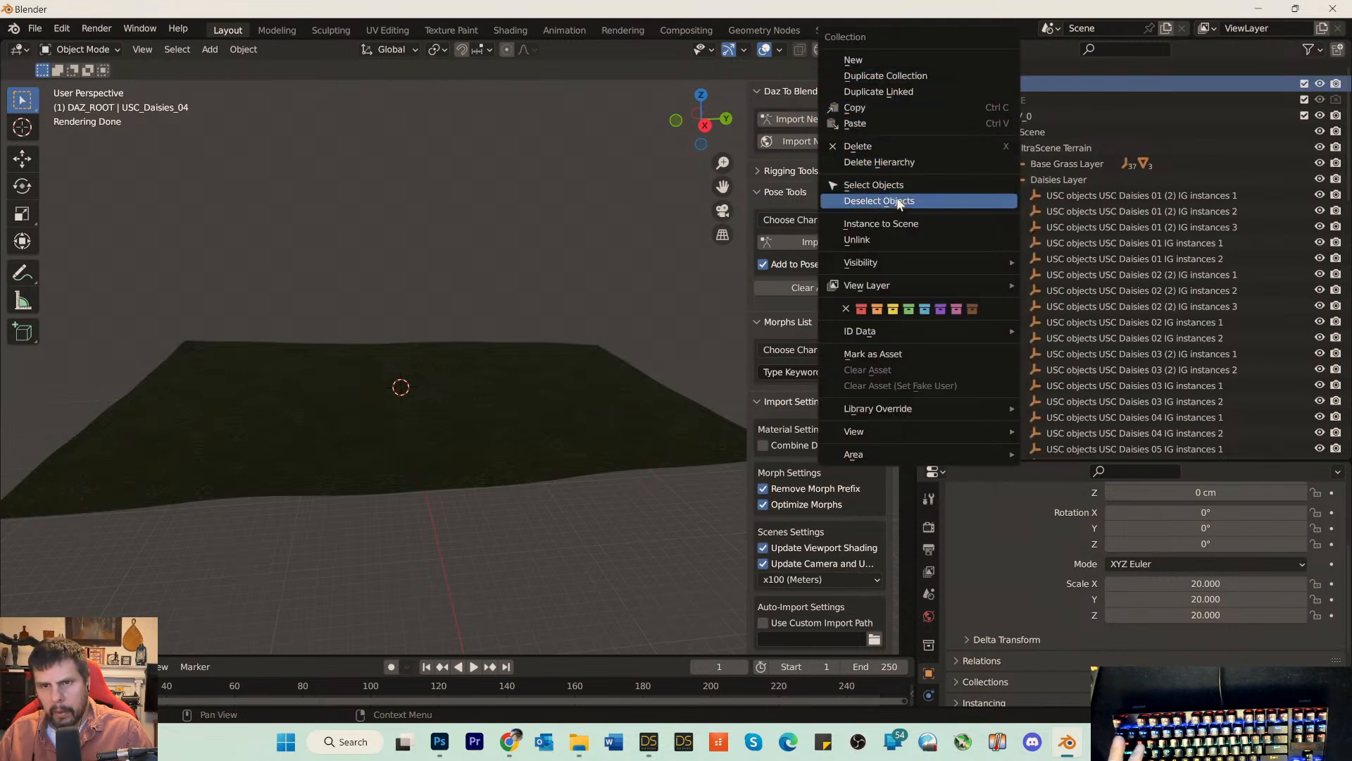
pyautogui.click(907, 162)
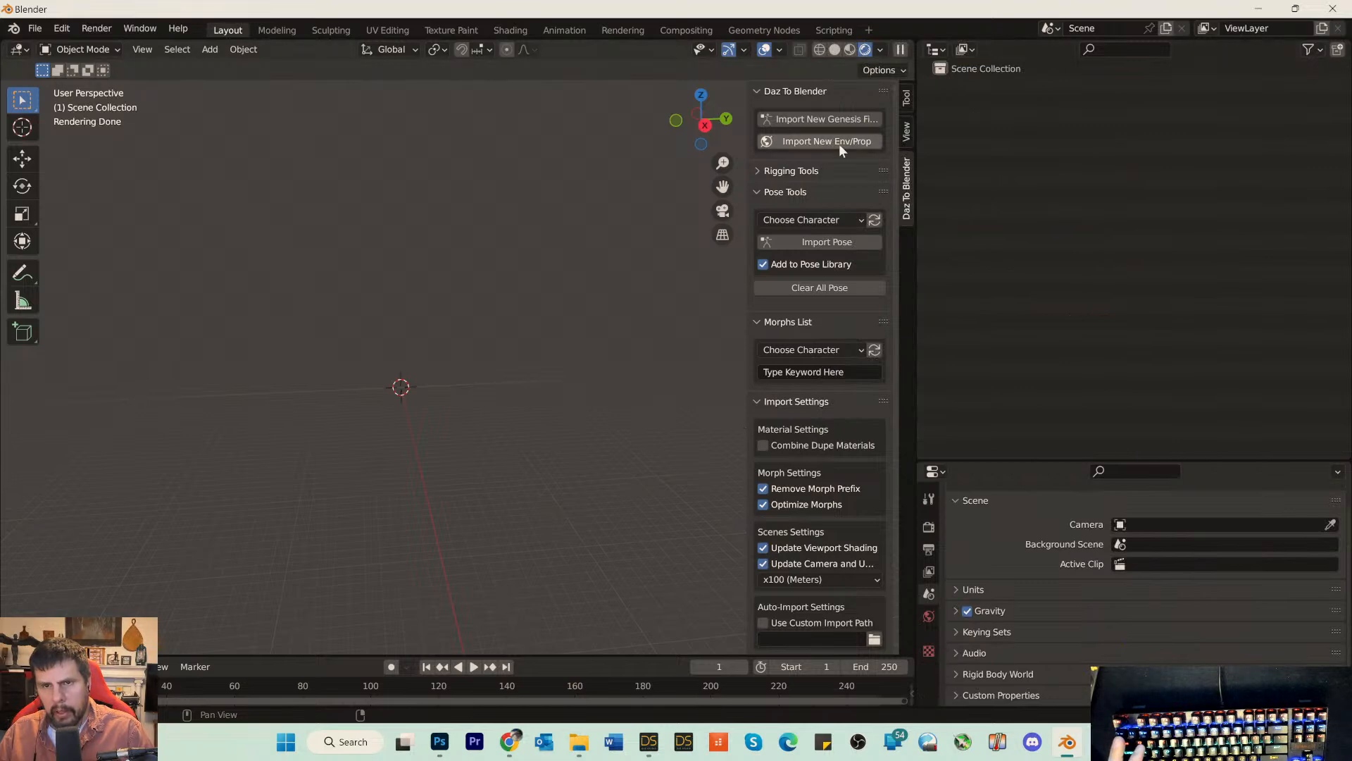
# Step: Set the Daz To Blender scene scale import setting to x10
pyautogui.click(839, 144)
pyautogui.click(807, 150)
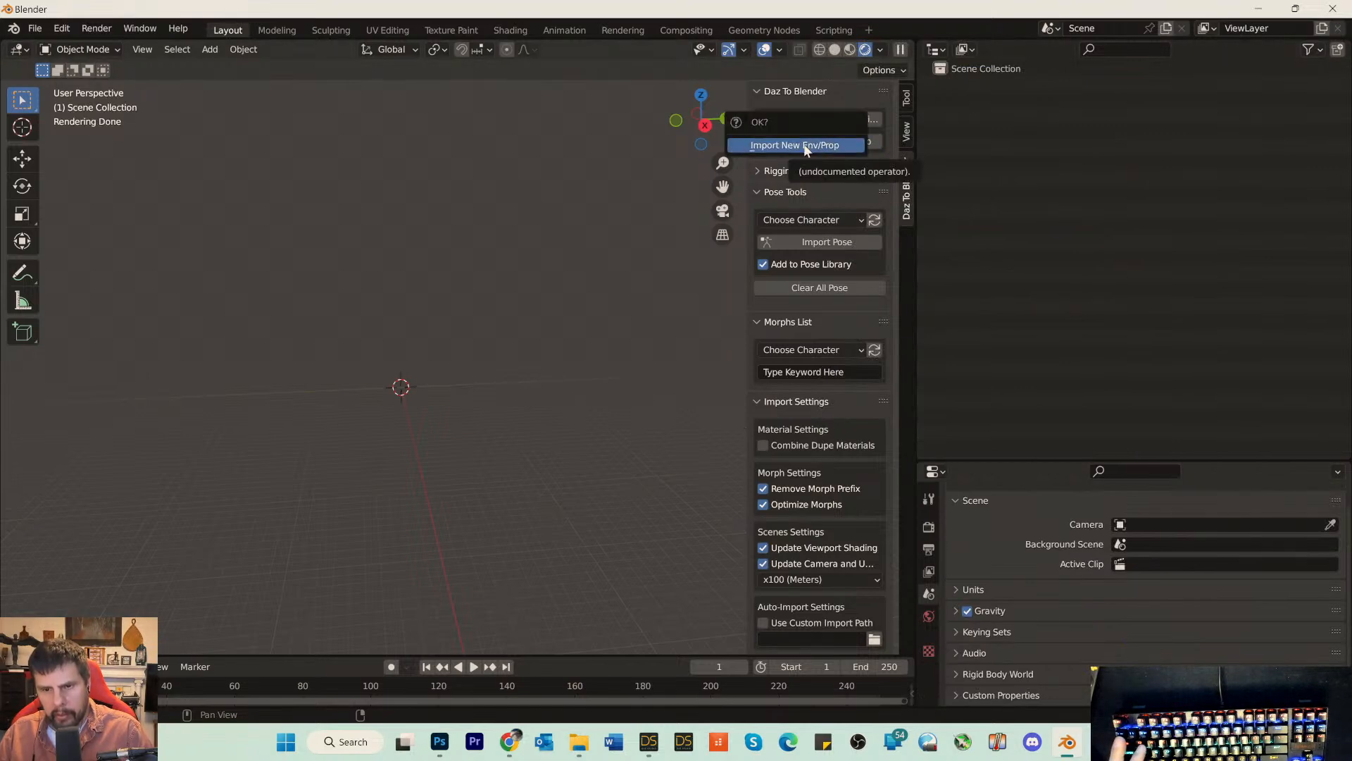
pyautogui.scroll(-2, 856, 460)
pyautogui.scroll(-4, 862, 486)
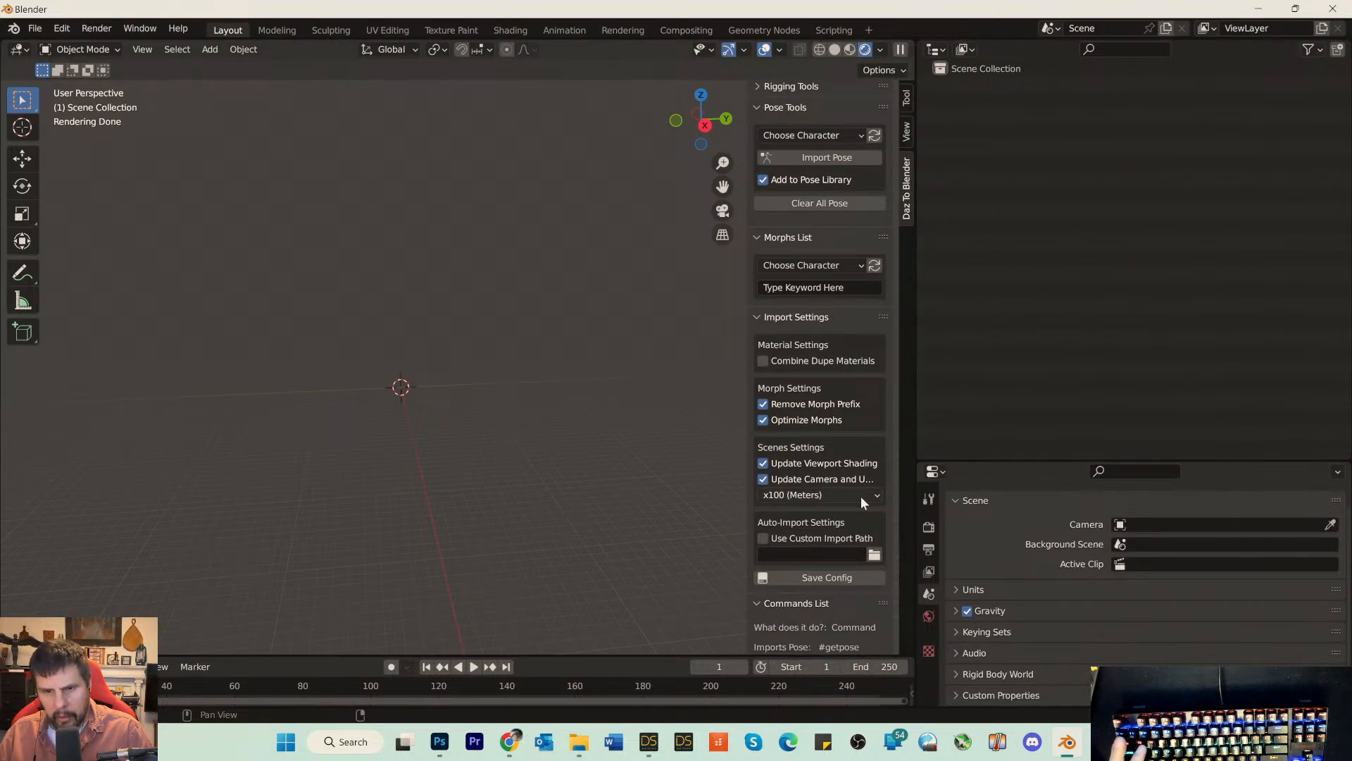
pyautogui.scroll(1, 854, 479)
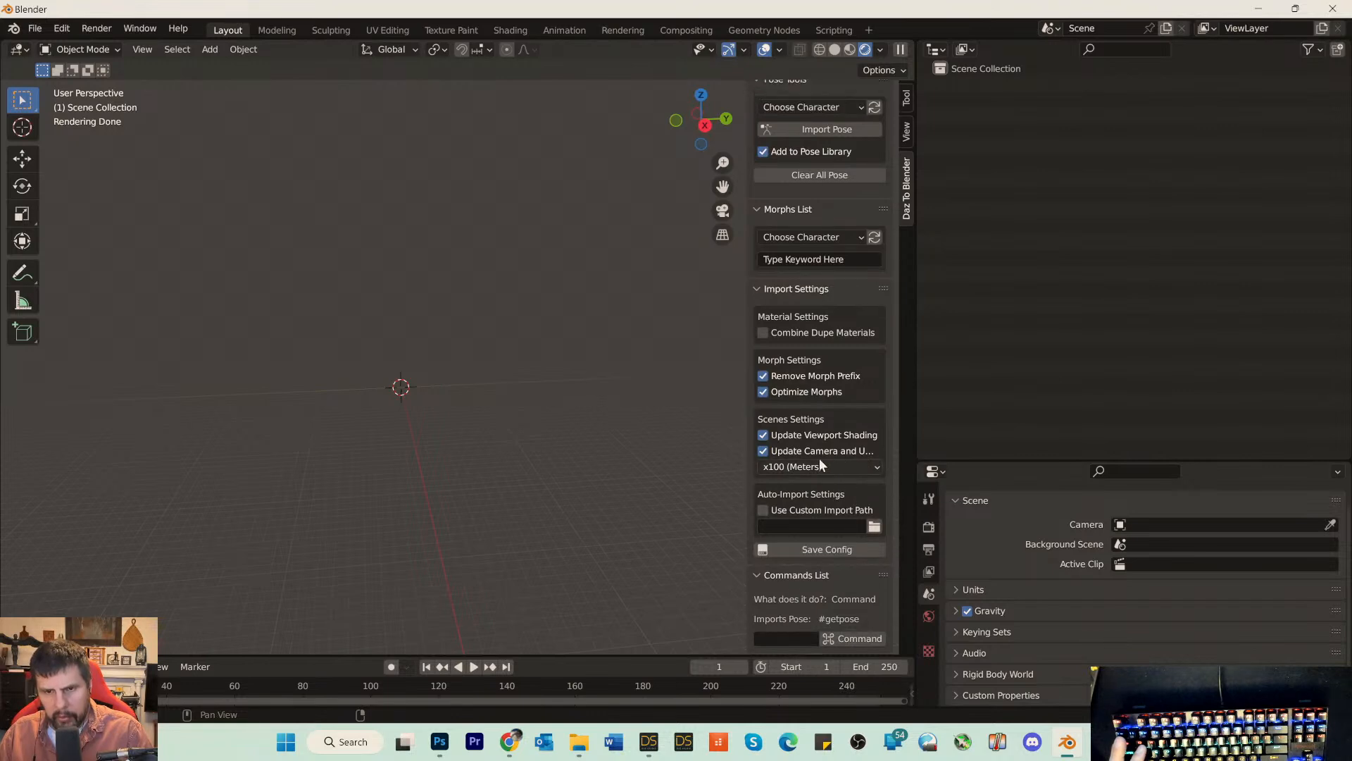
pyautogui.click(866, 465)
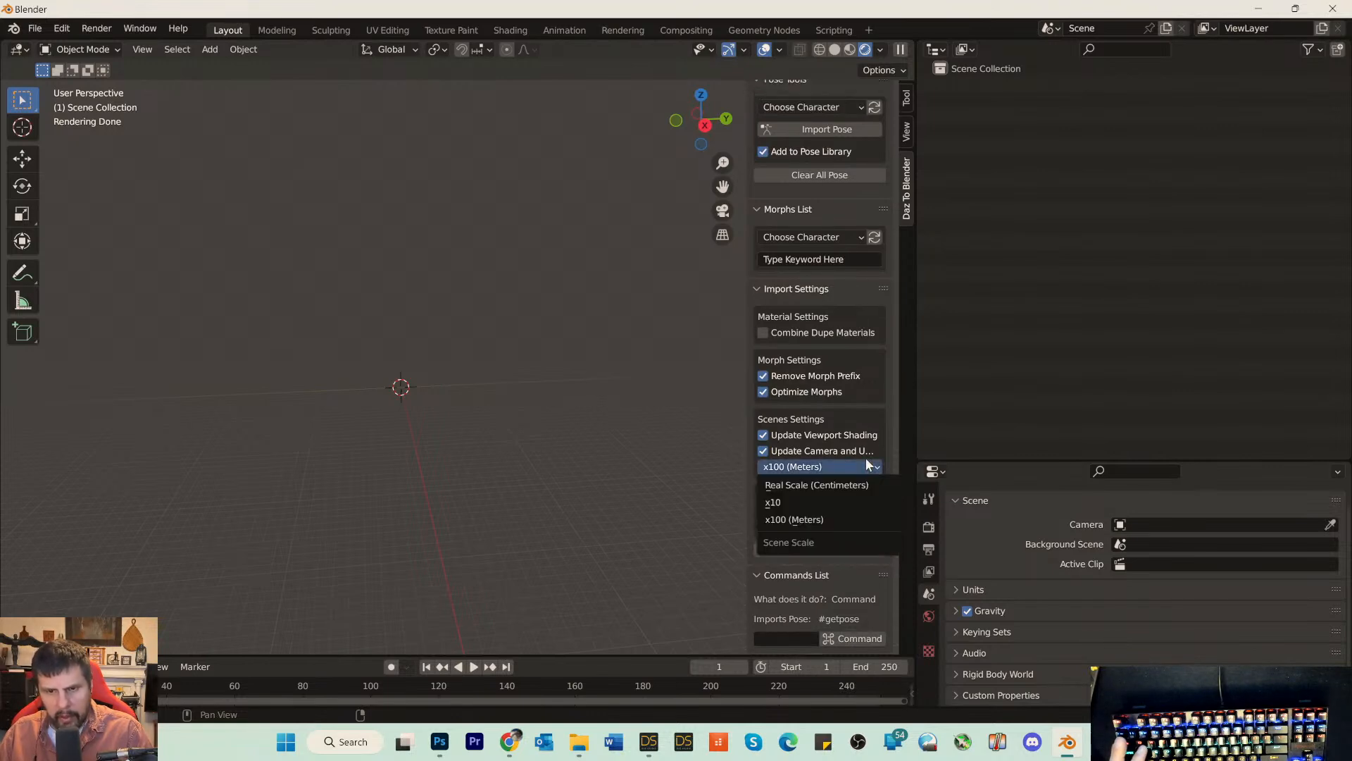
pyautogui.click(787, 502)
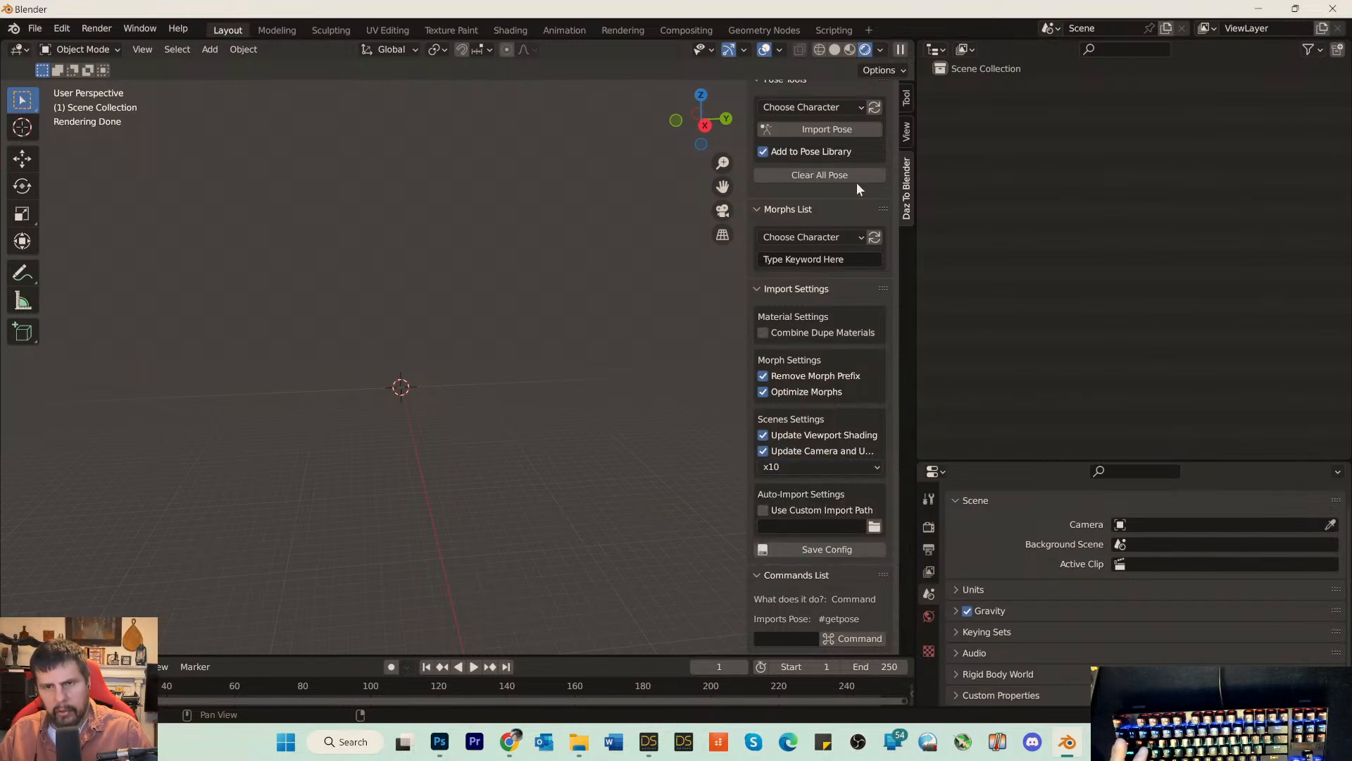
# Step: Import the exported UltraScene landscape as a new environment/prop at x10 scene scale
pyautogui.scroll(4, 845, 140)
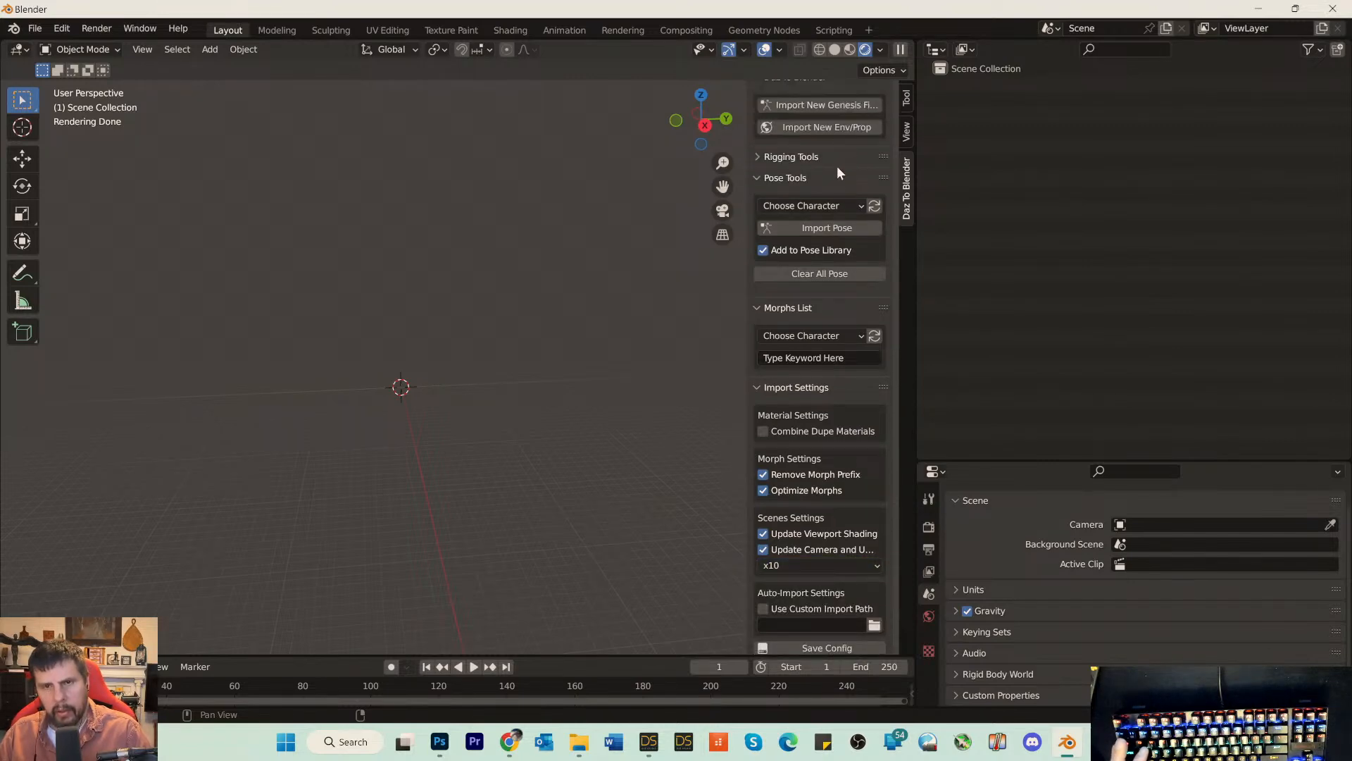
pyautogui.click(805, 131)
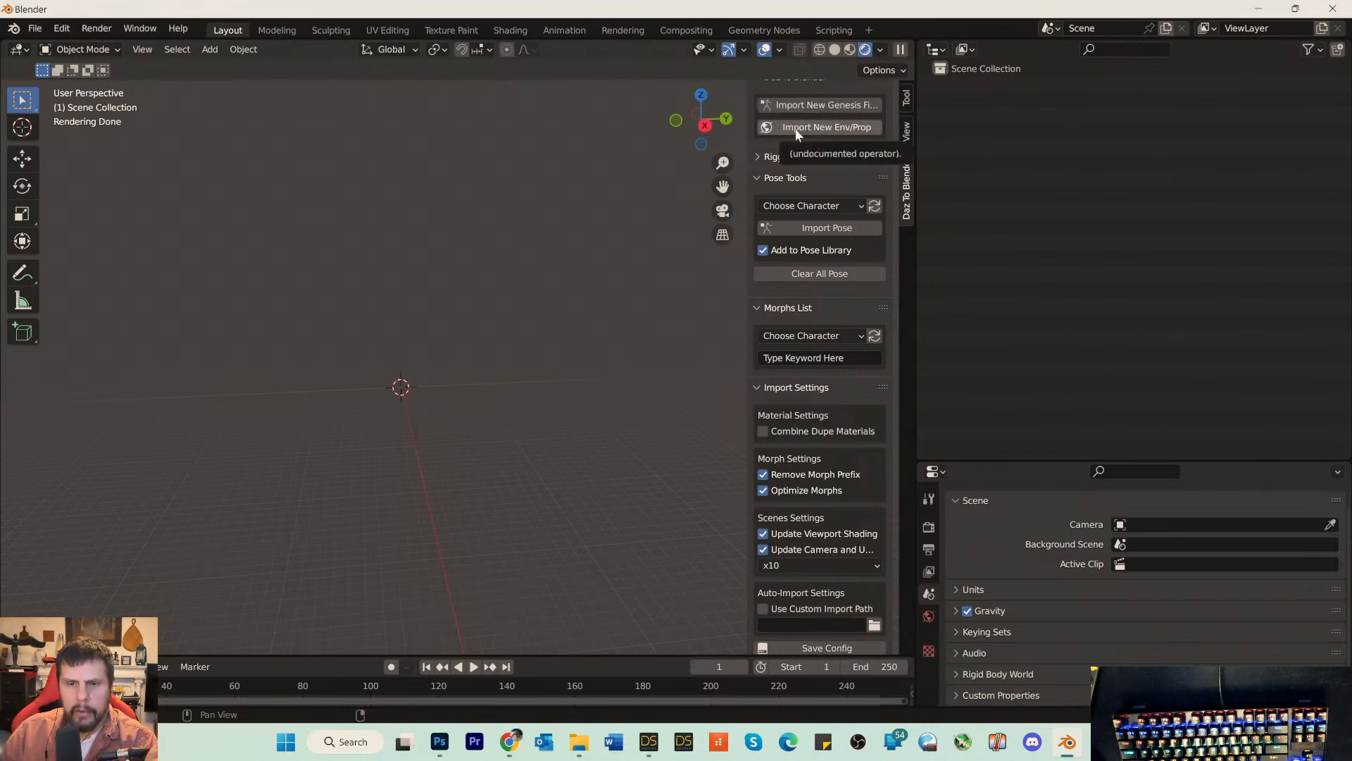
pyautogui.scroll(-4, 830, 442)
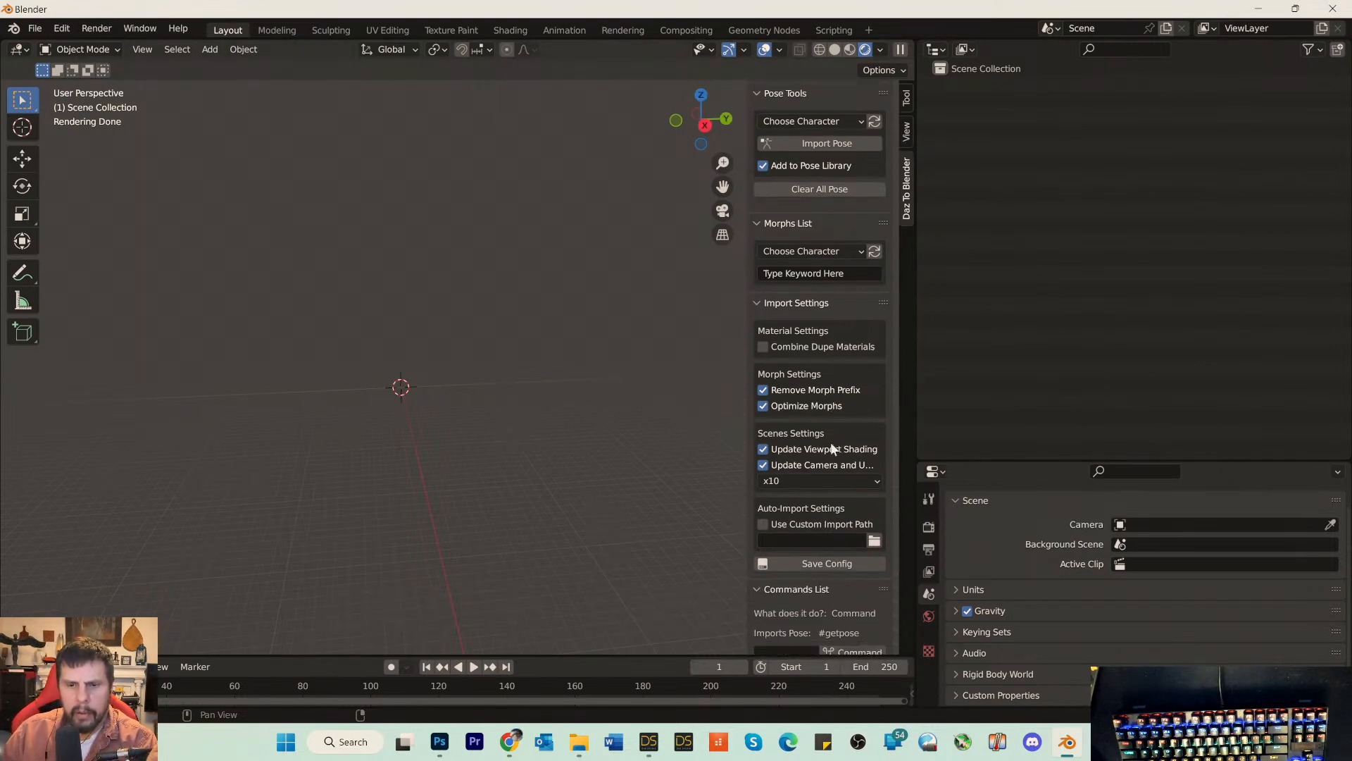
pyautogui.scroll(-5, 832, 448)
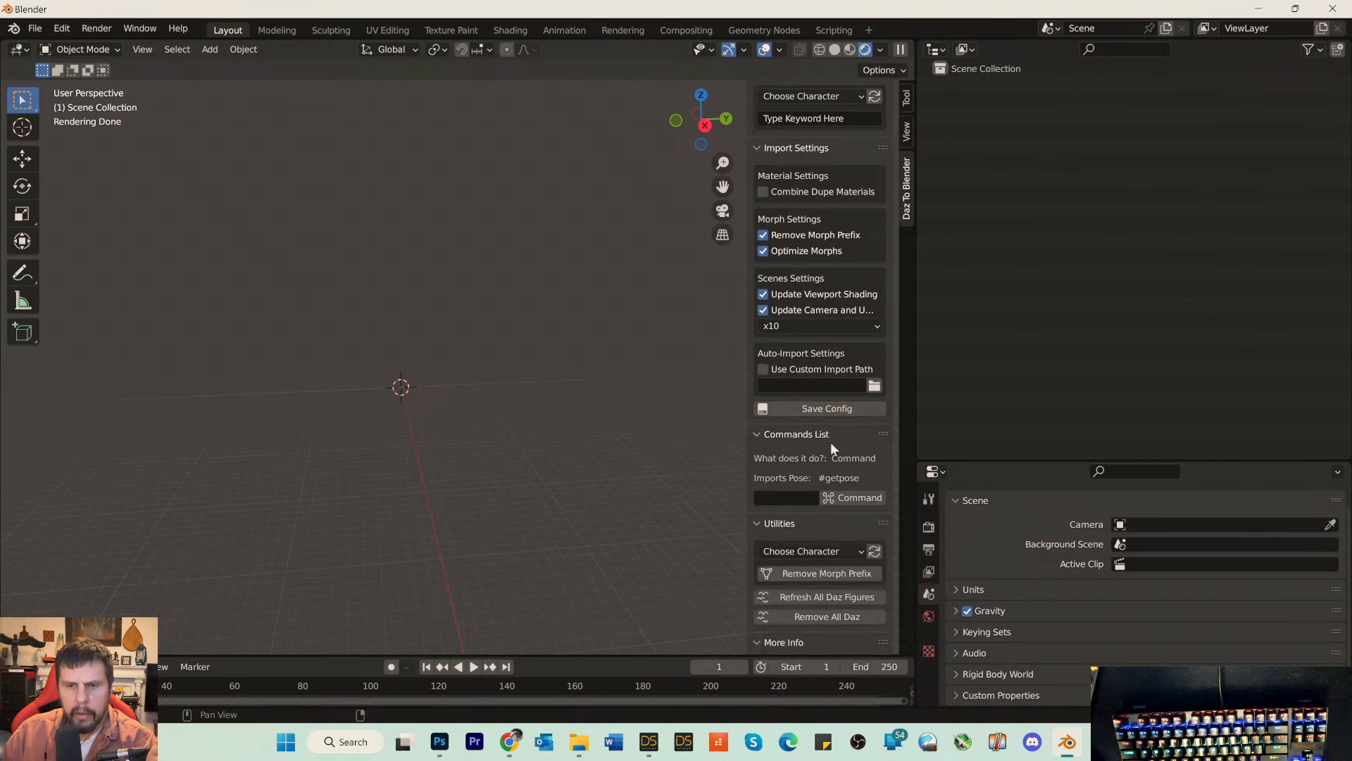
pyautogui.scroll(-2, 833, 449)
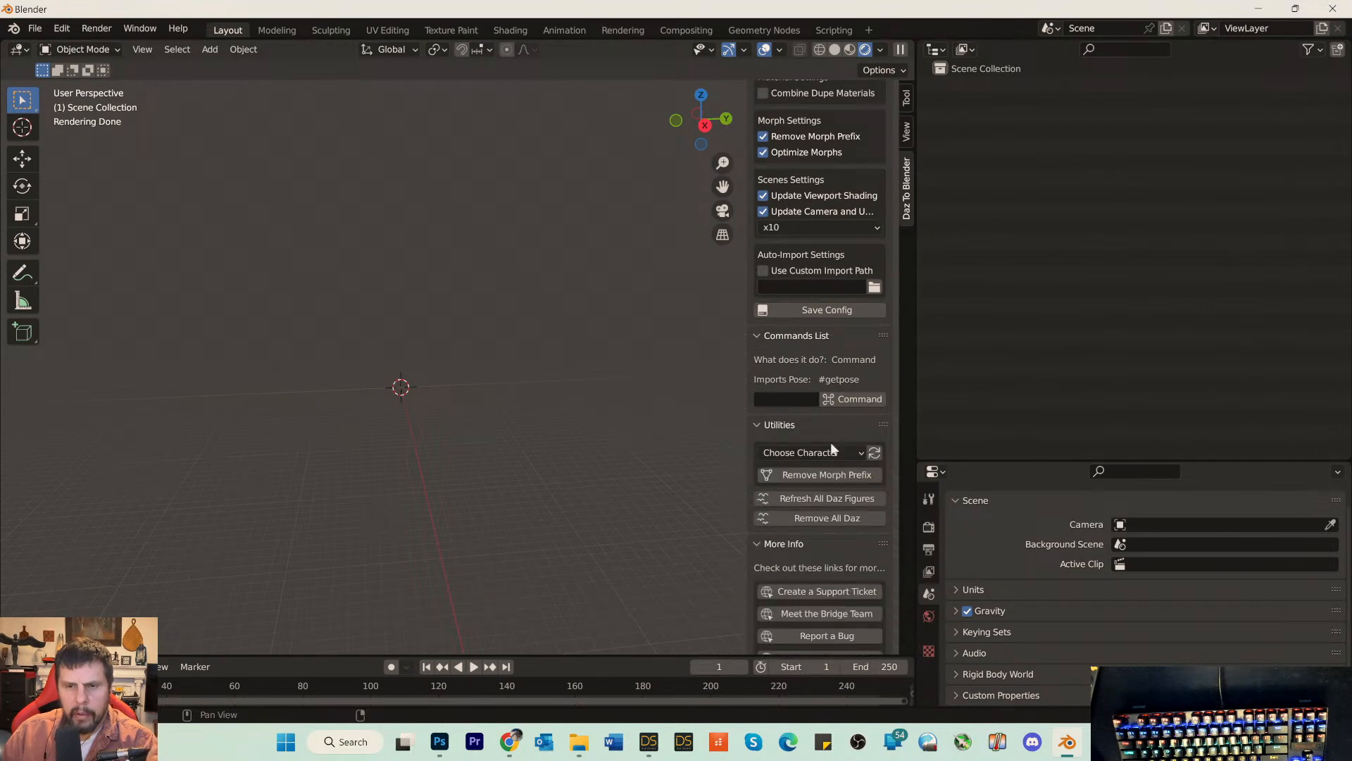
pyautogui.scroll(8, 831, 430)
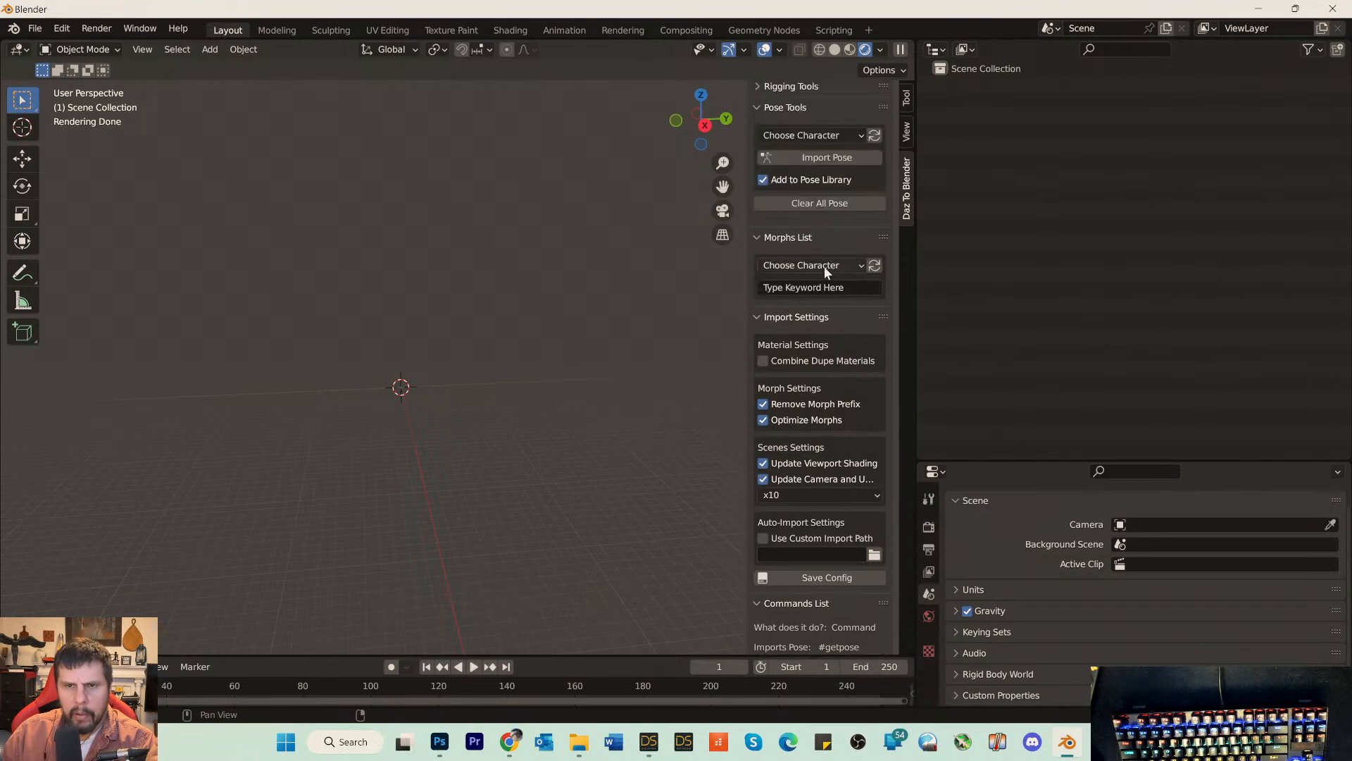
pyautogui.scroll(3, 820, 262)
pyautogui.click(805, 141)
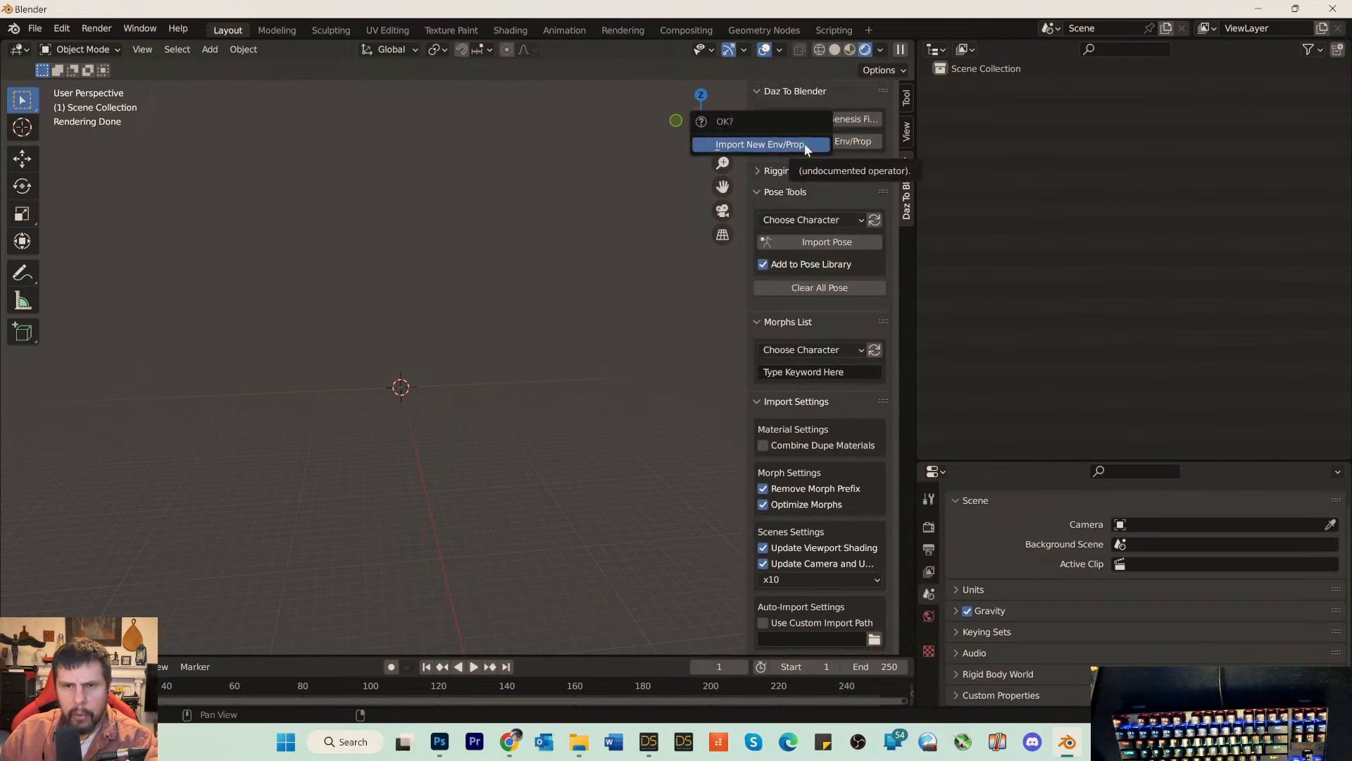
pyautogui.click(758, 145)
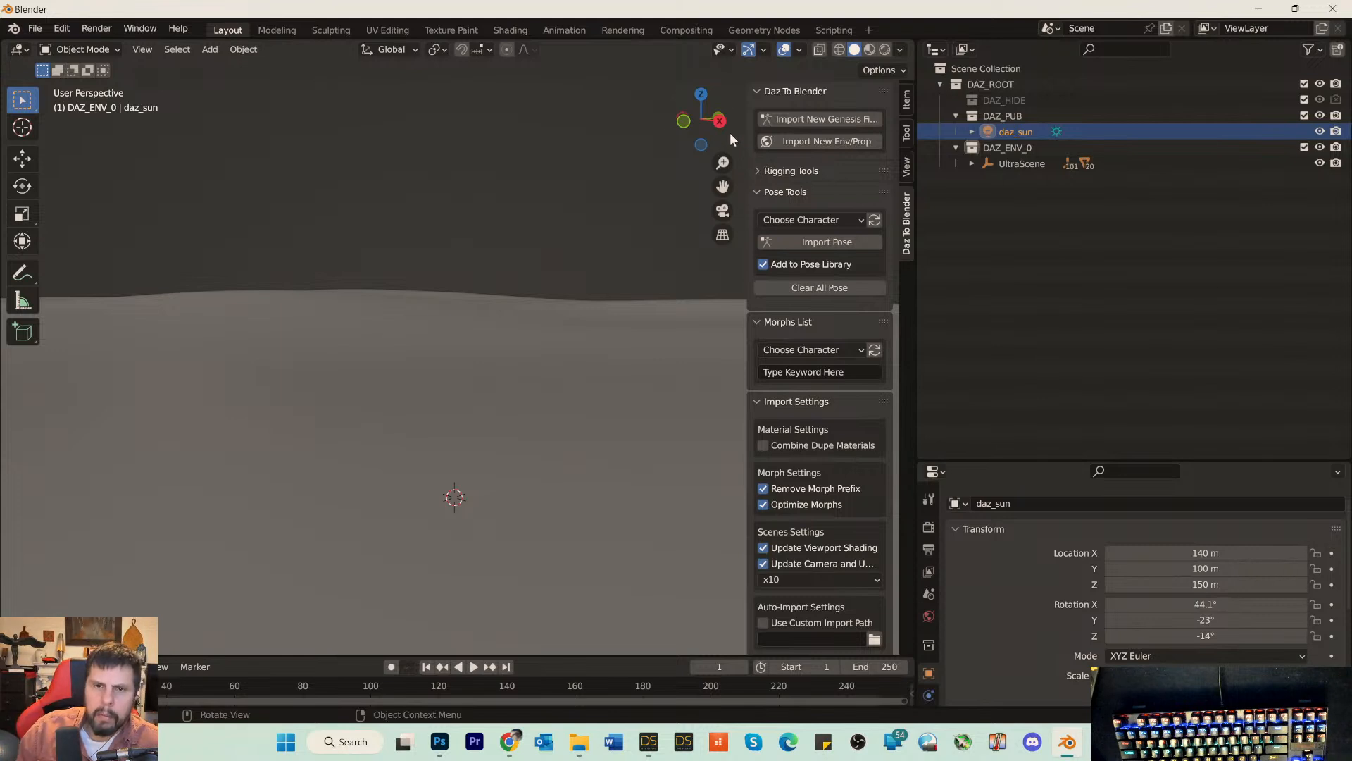
# Step: Delete the newly imported DAZ_ROOT collection and everything nested in it
pyautogui.moveTo(730, 133); pyautogui.dragTo(719, 124)
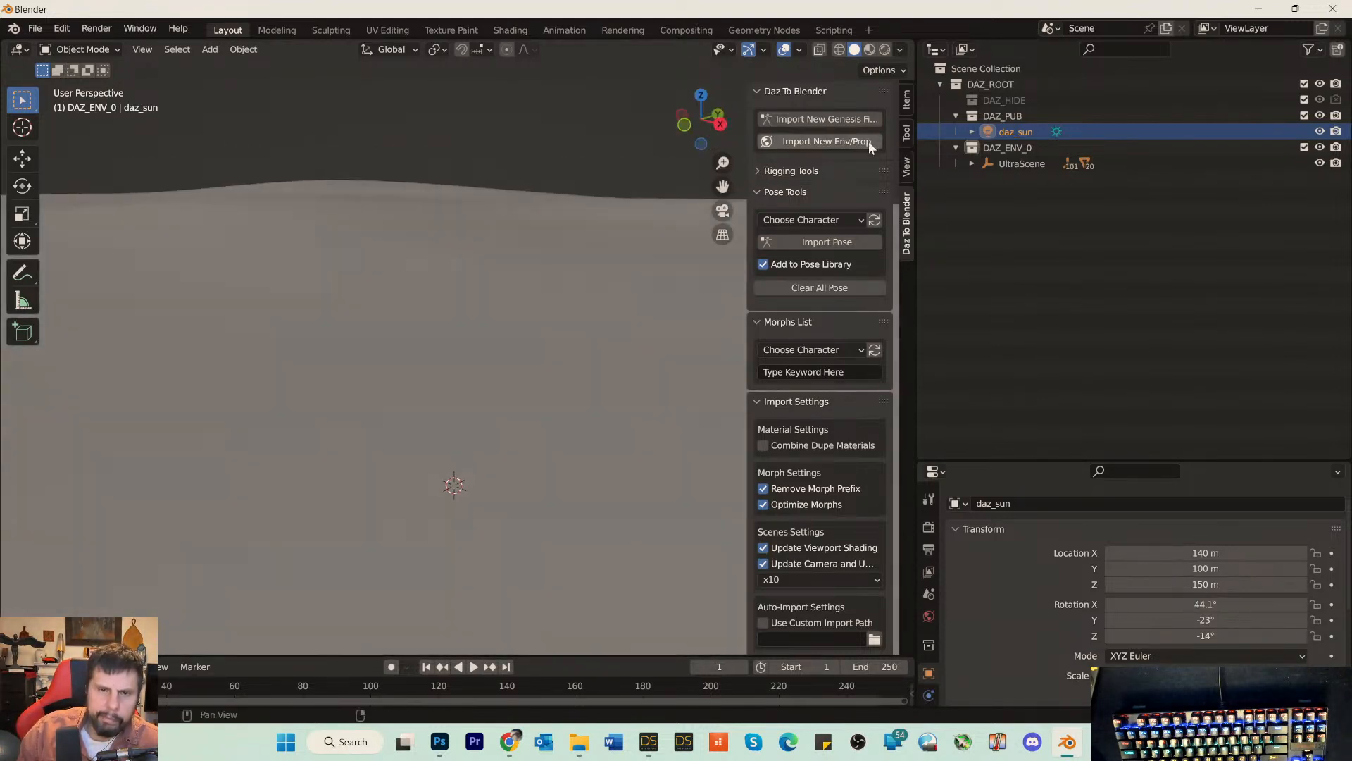
pyautogui.click(978, 84)
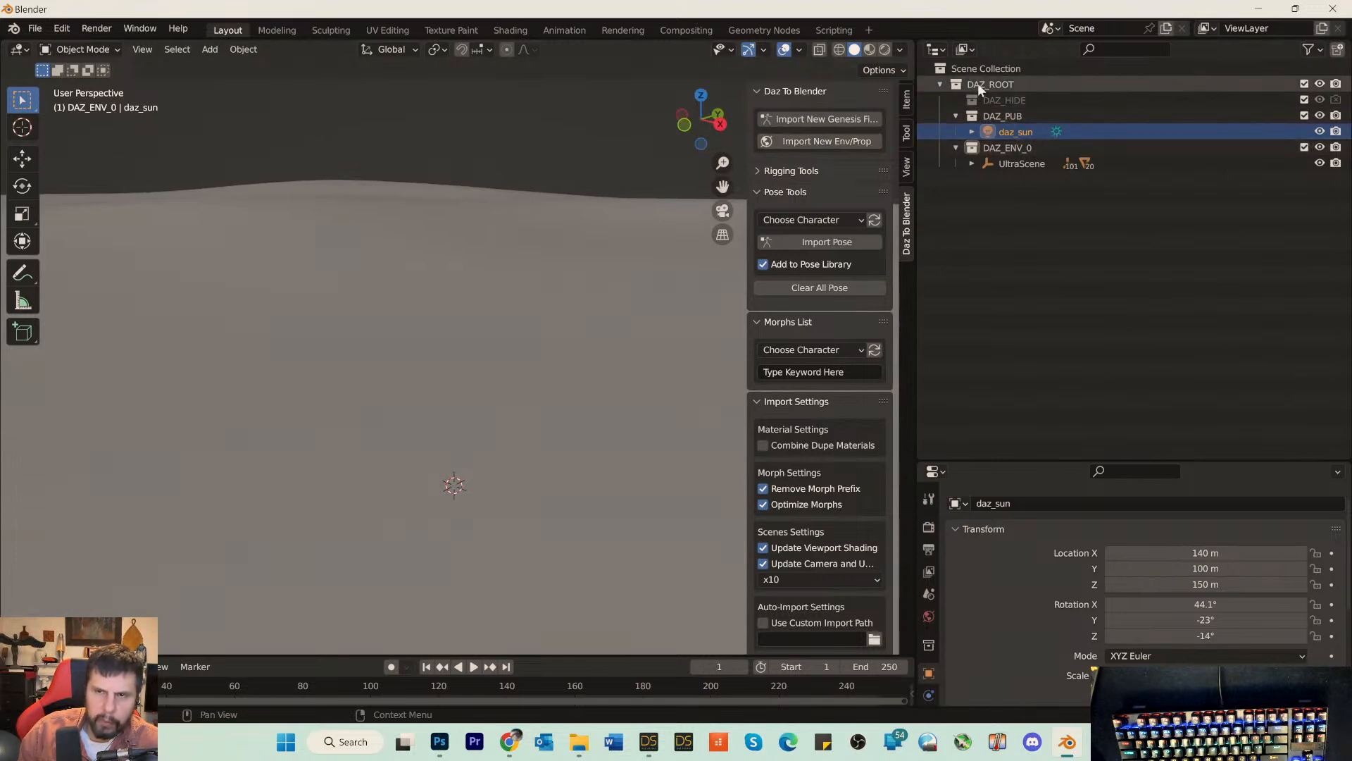
pyautogui.rightClick(979, 83)
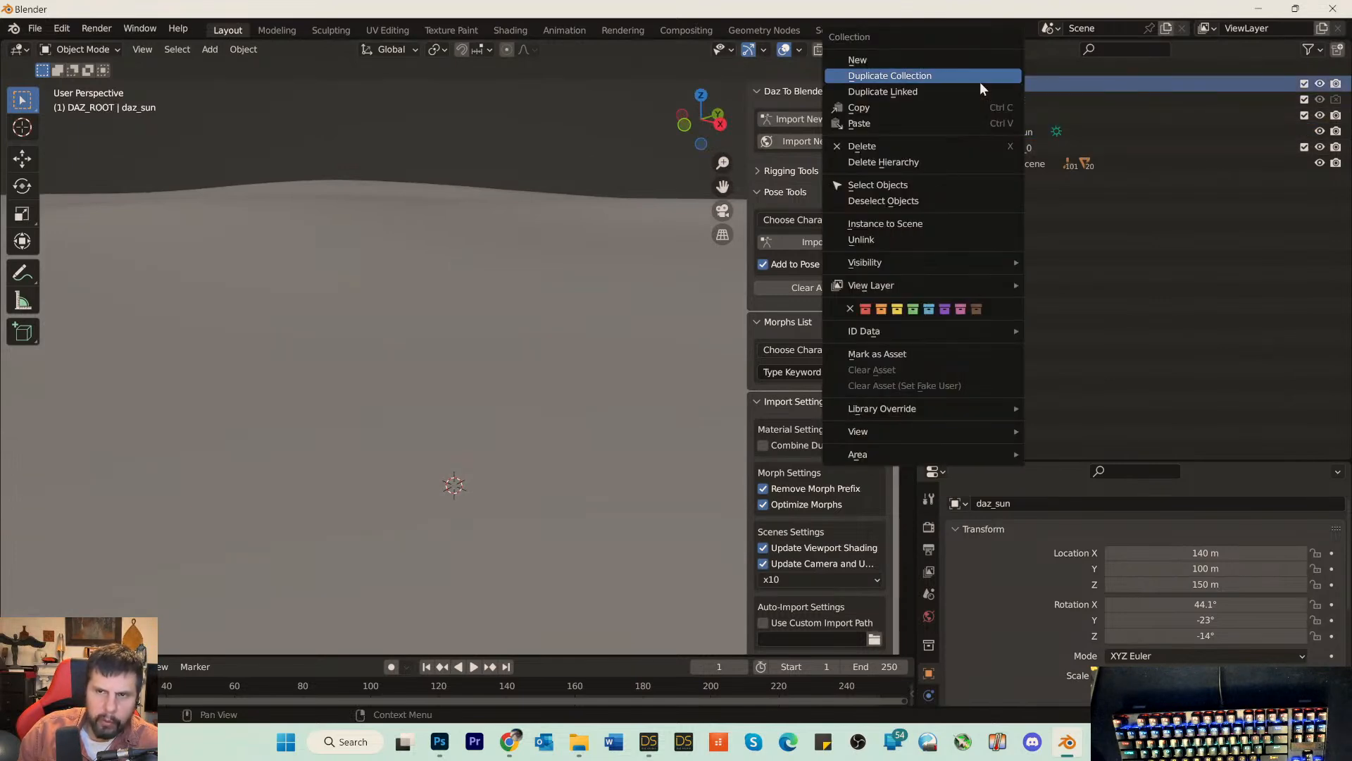
pyautogui.click(886, 162)
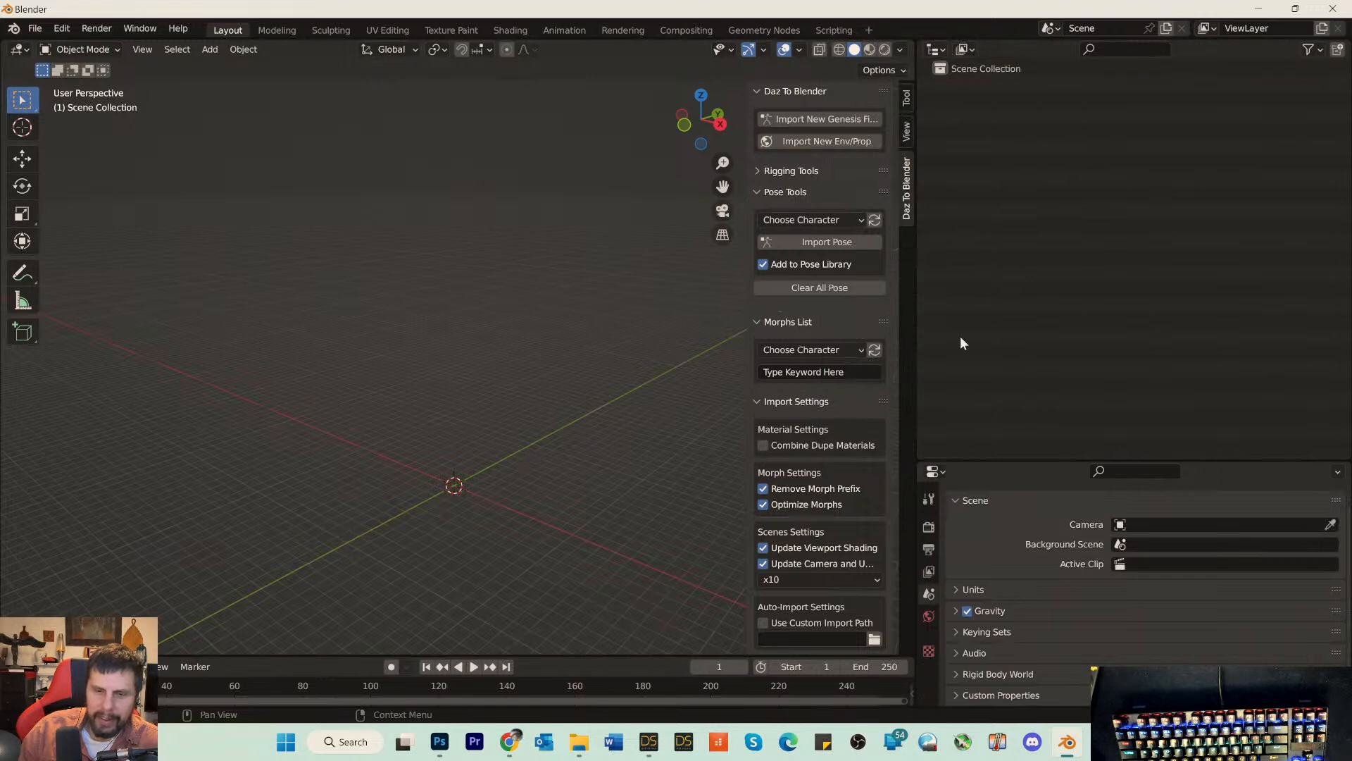
# Step: Switch to DAZ Studio and delete the UltraScene group with its terrain and all grass and daisy layers
pyautogui.click(649, 741)
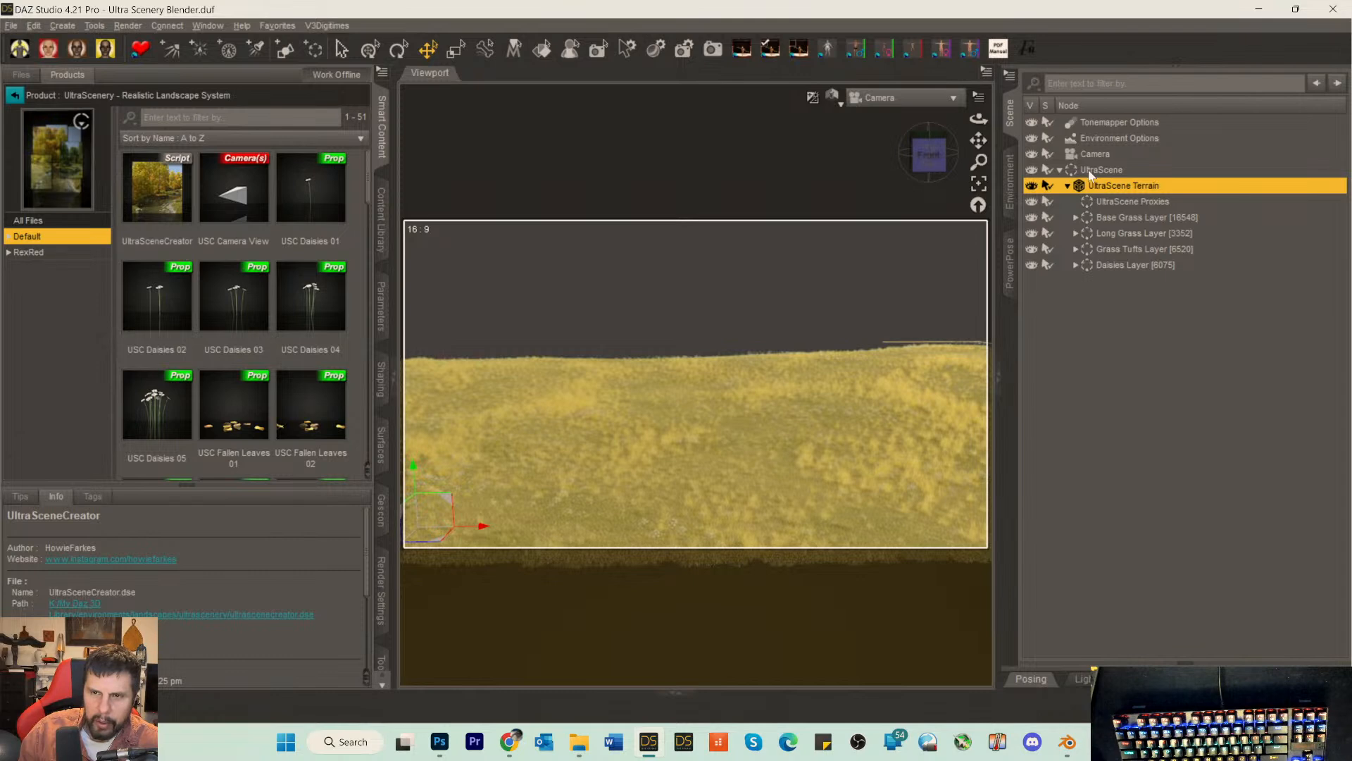
pyautogui.click(1088, 169)
pyautogui.click(1088, 170)
pyautogui.rightClick(1089, 169)
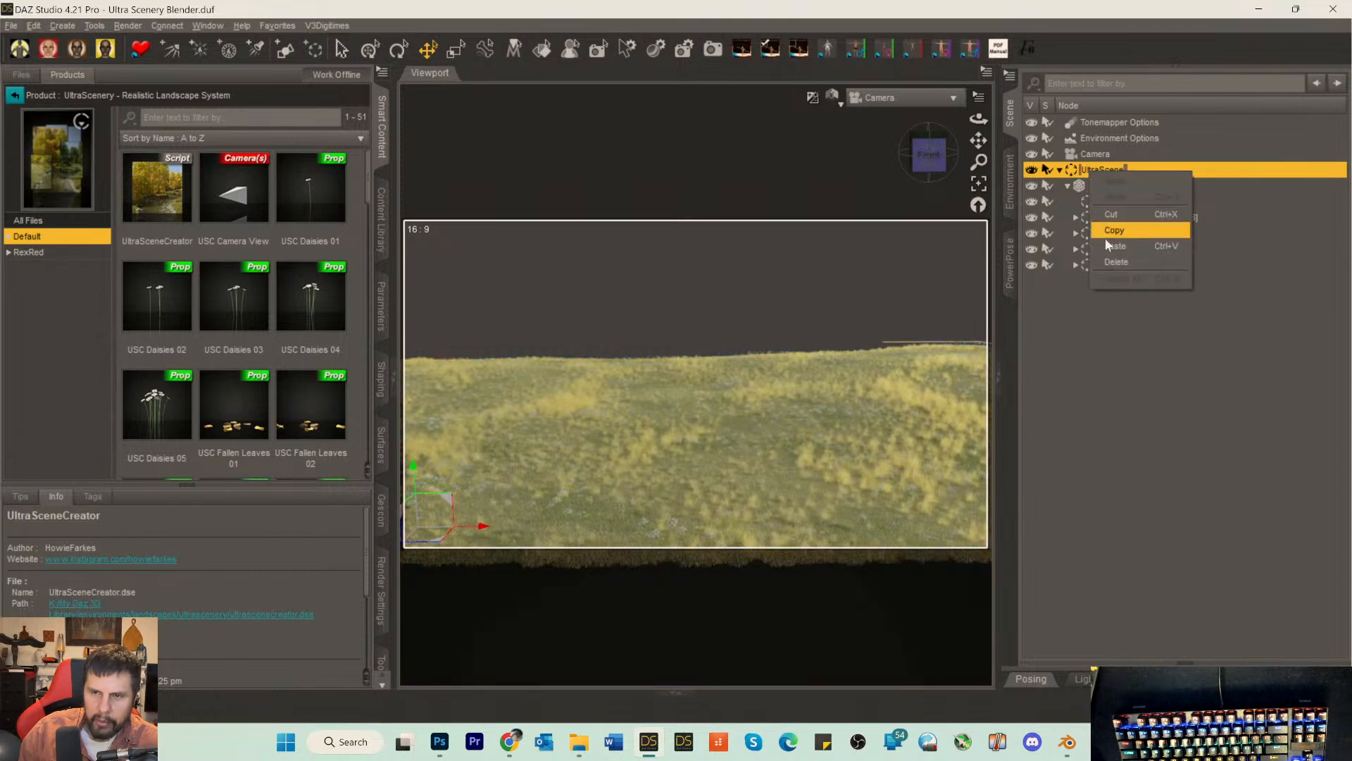
pyautogui.click(1107, 261)
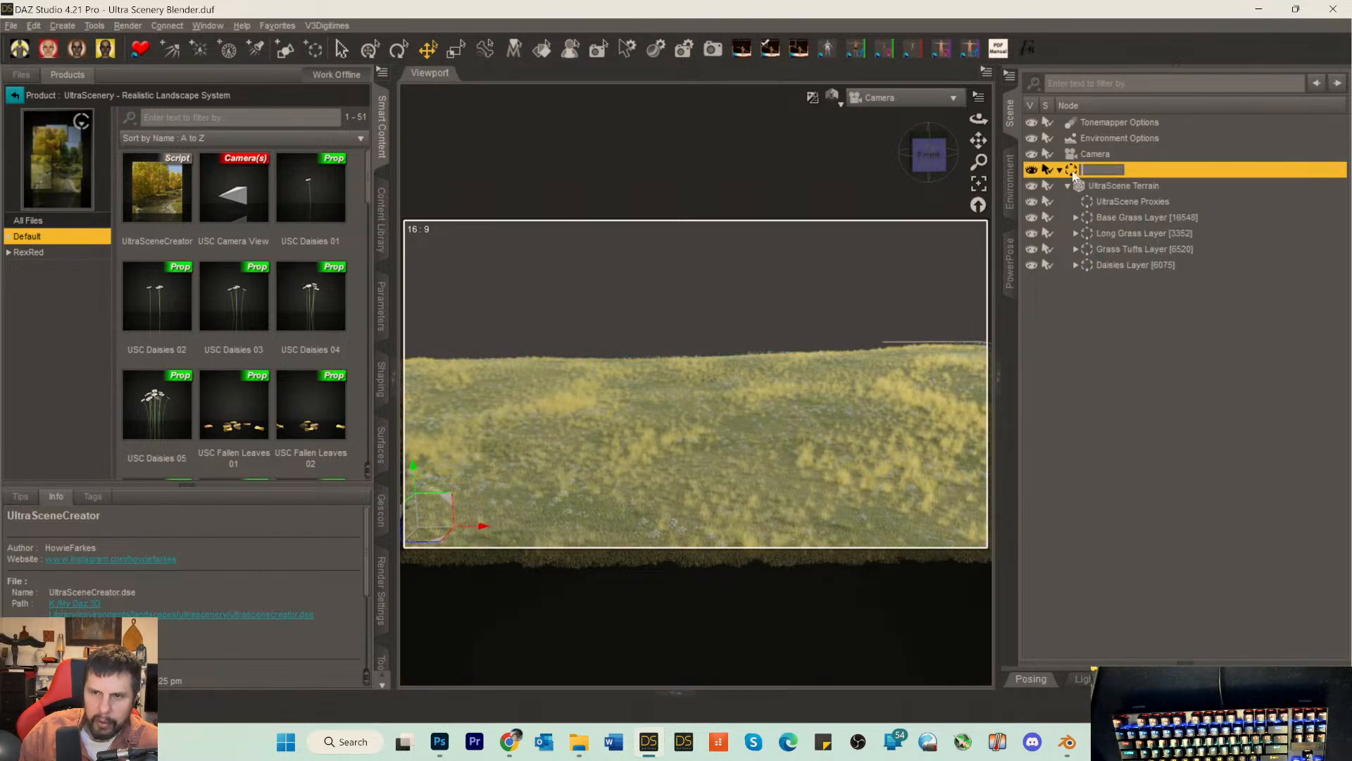
pyautogui.press('Escape')
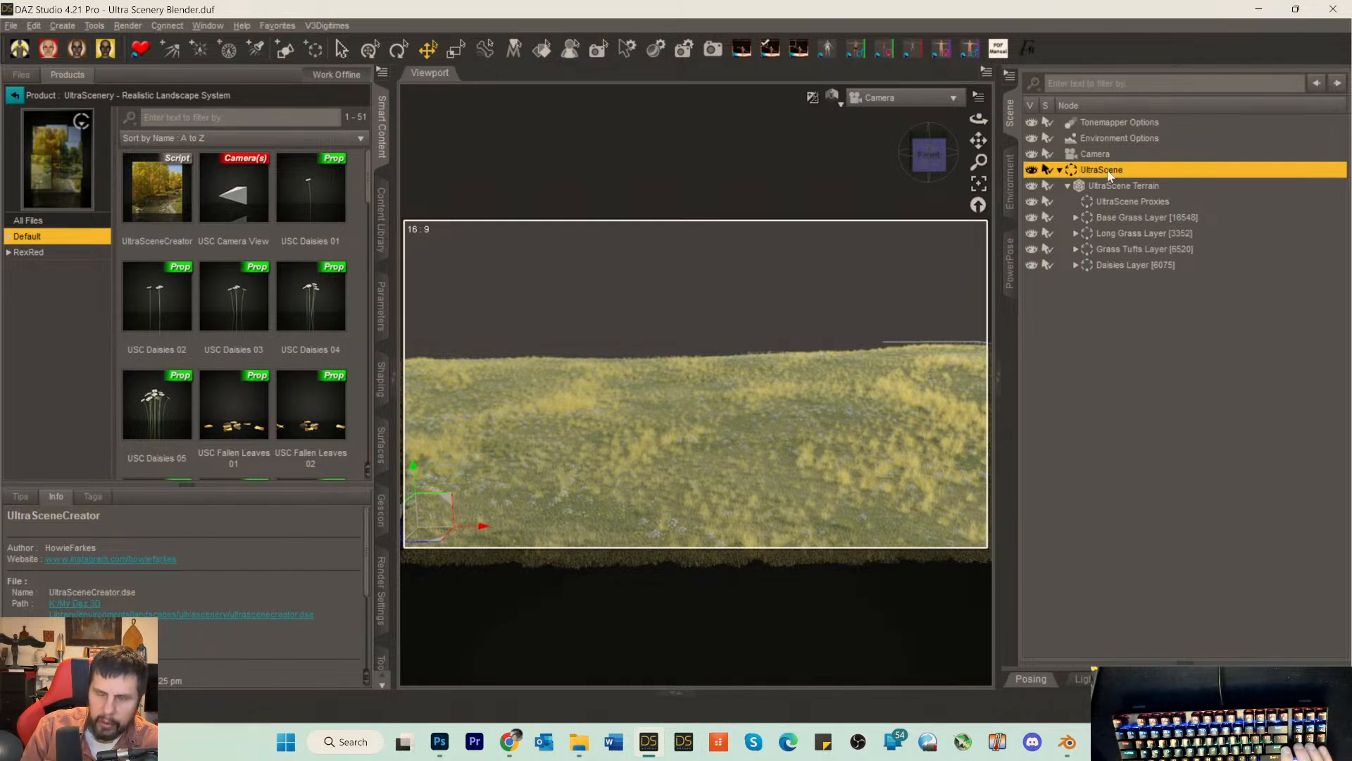
pyautogui.press('Delete')
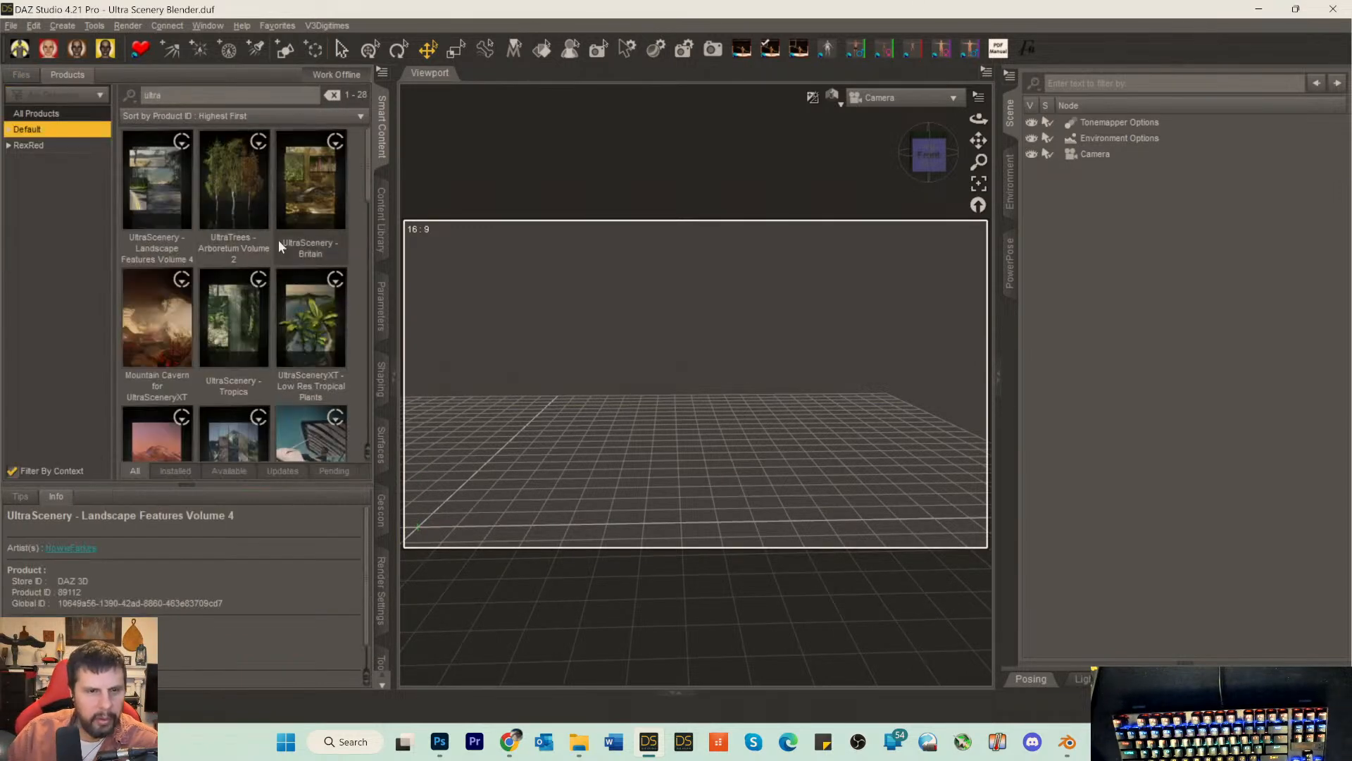
# Step: Clear the "ultra" product filter and limit the product list to the Environments category
pyautogui.doubleClick(185, 100)
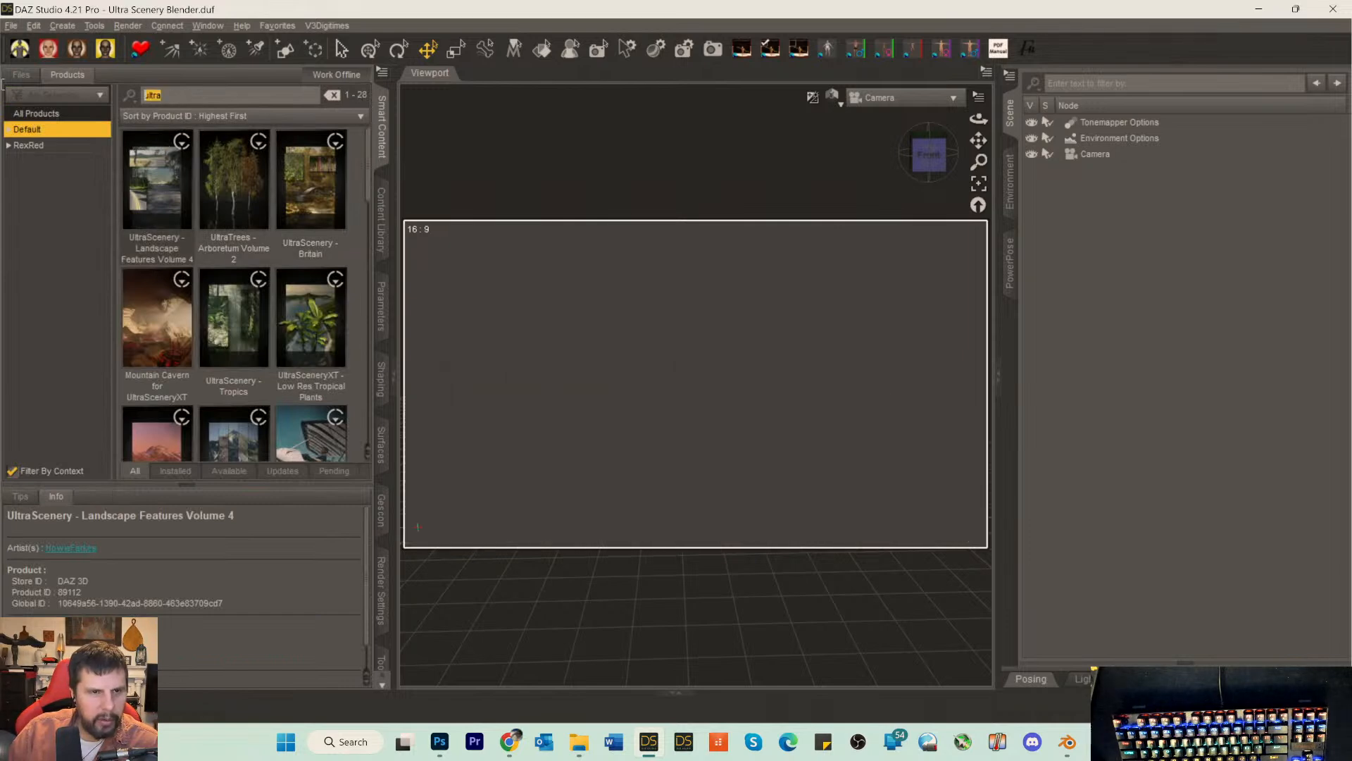
pyautogui.press('BackSpace')
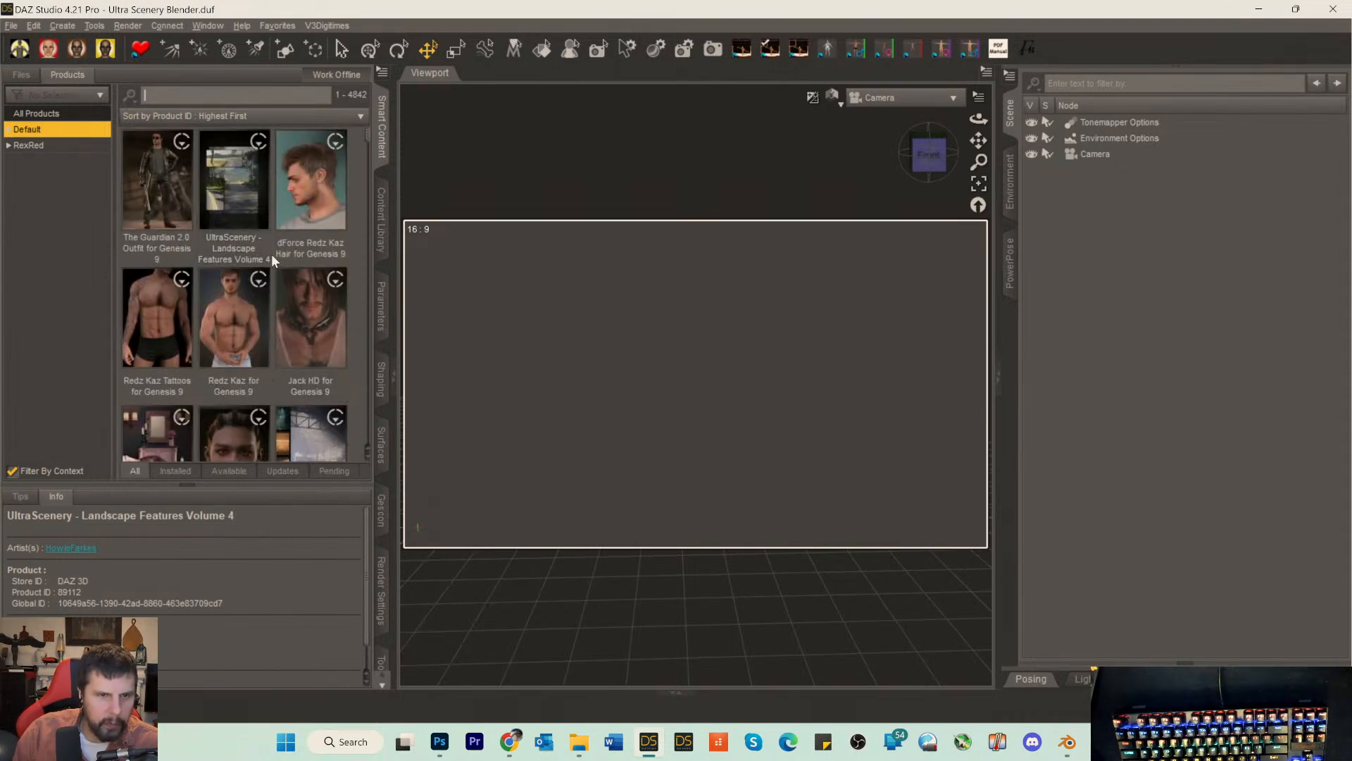
pyautogui.moveTo(250, 208)
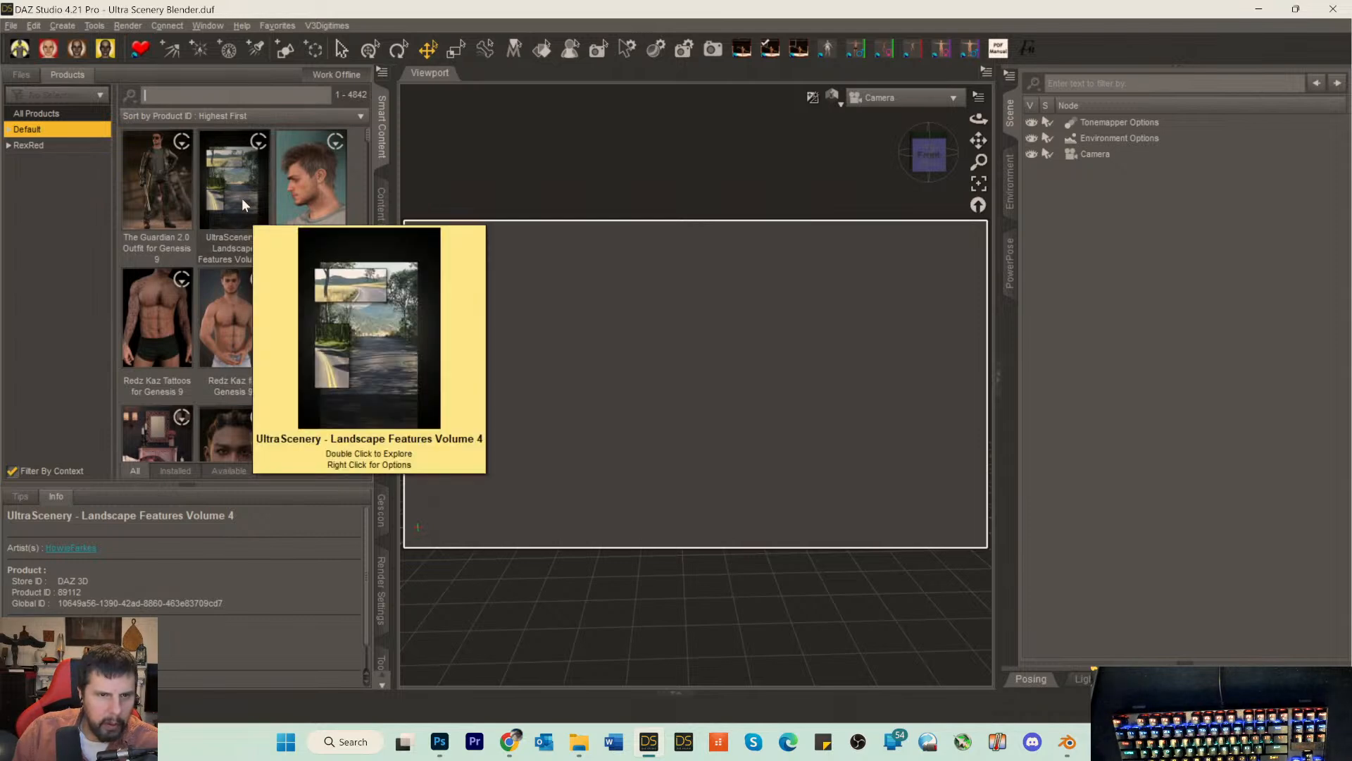
pyautogui.click(8, 141)
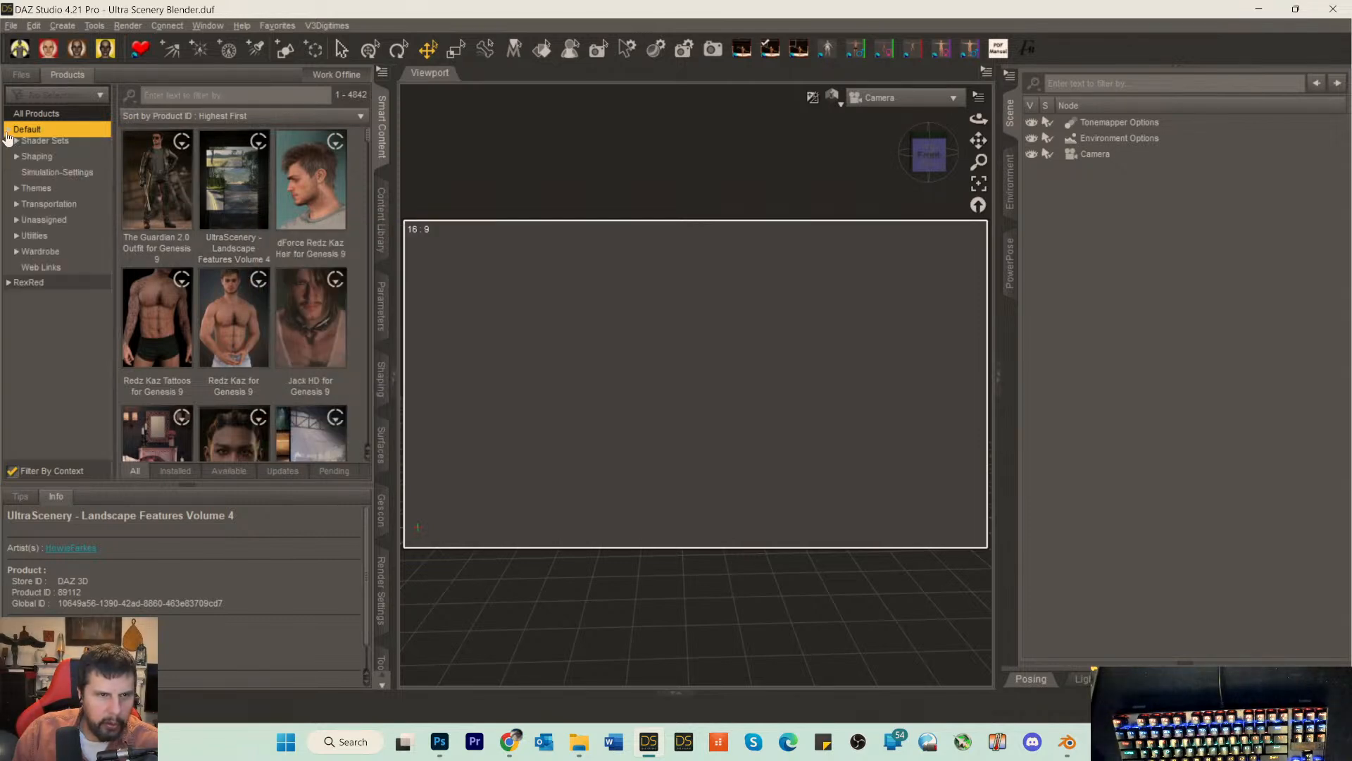
pyautogui.click(32, 242)
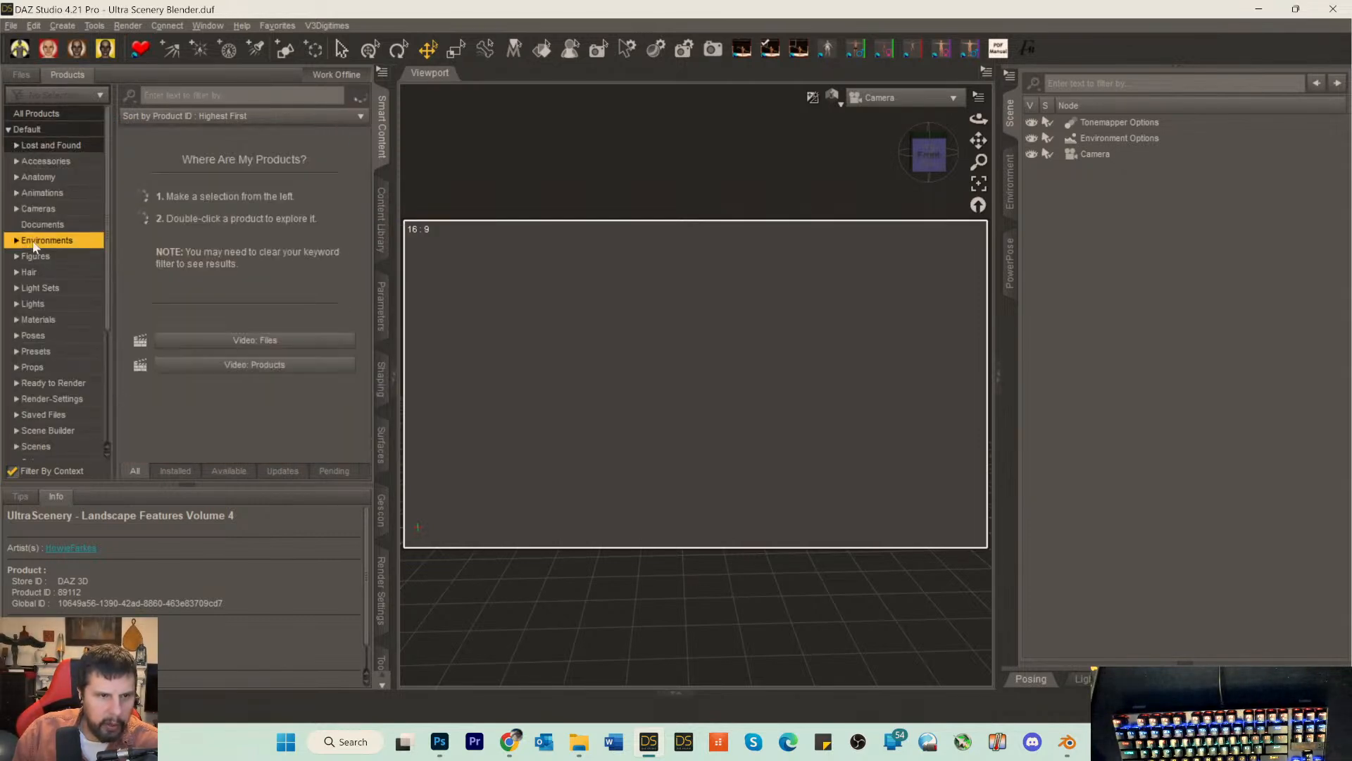
# Step: Find The Druids Grove - A Mystical Scene among the environment products and open its contents
pyautogui.scroll(-1, 210, 256)
pyautogui.scroll(-3, 210, 256)
pyautogui.moveTo(208, 248)
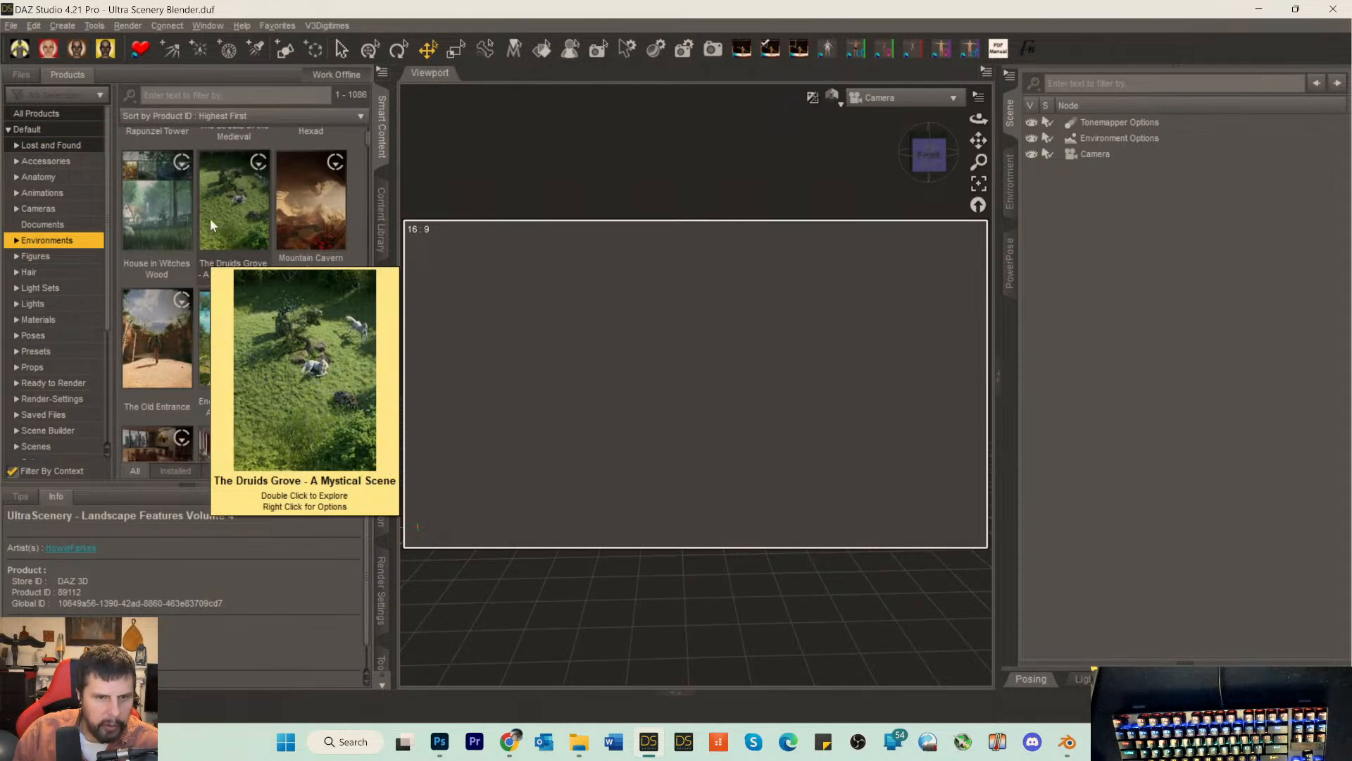
pyautogui.scroll(-5, 210, 218)
pyautogui.scroll(-5, 210, 218)
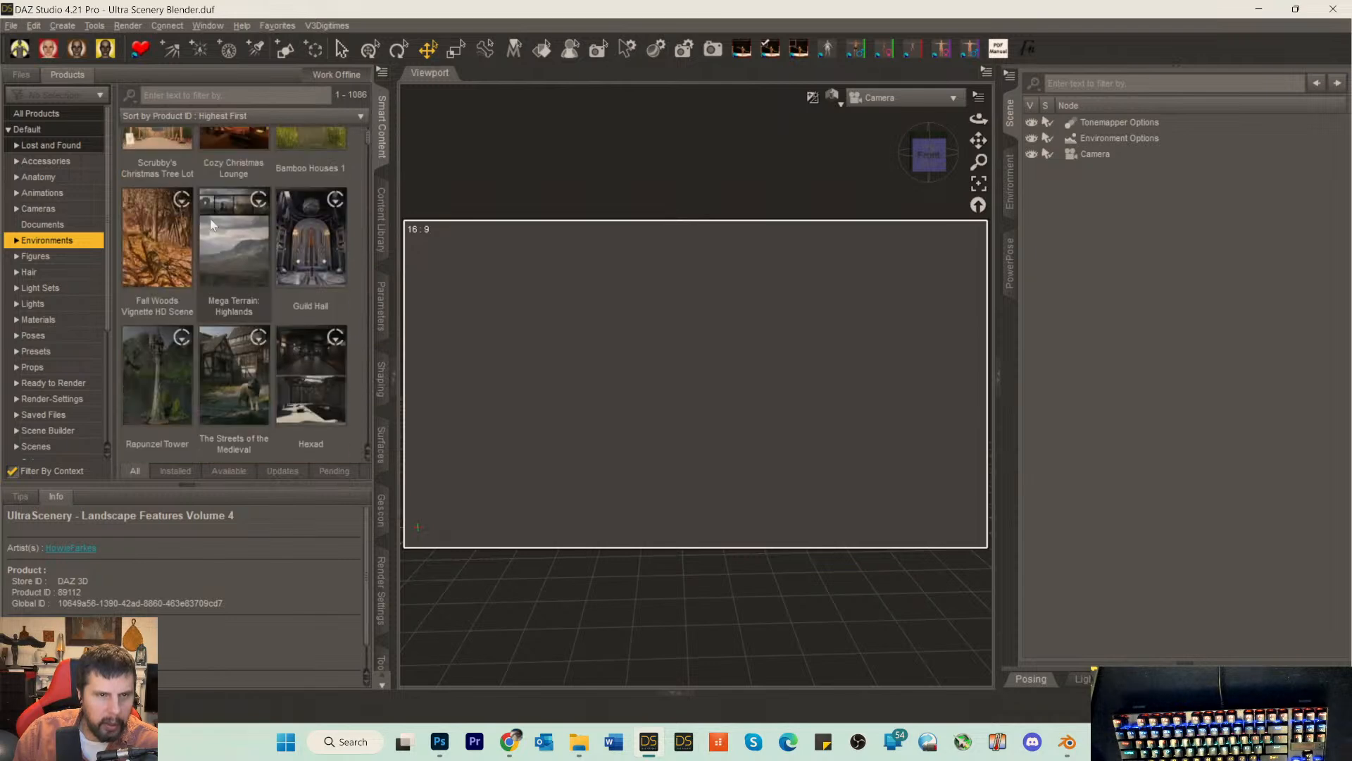
pyautogui.doubleClick(225, 223)
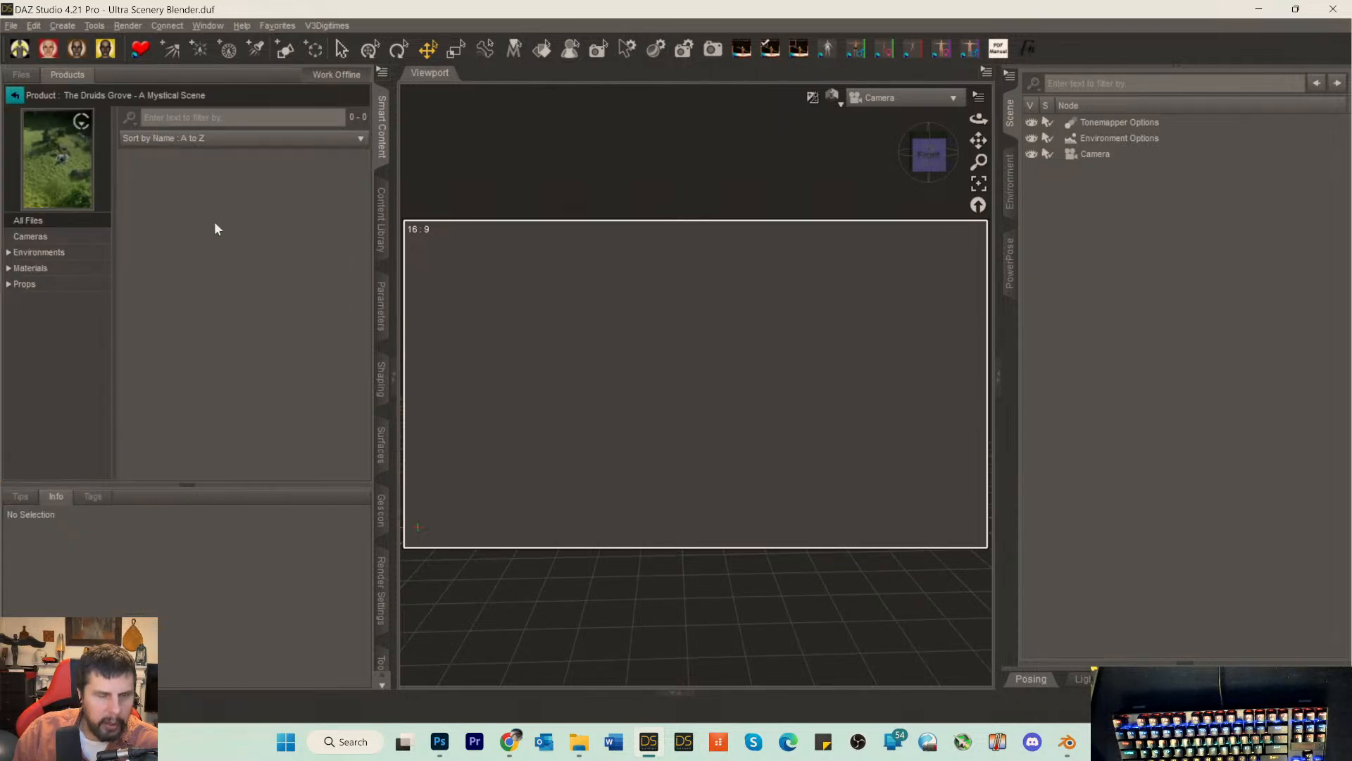
pyautogui.click(27, 240)
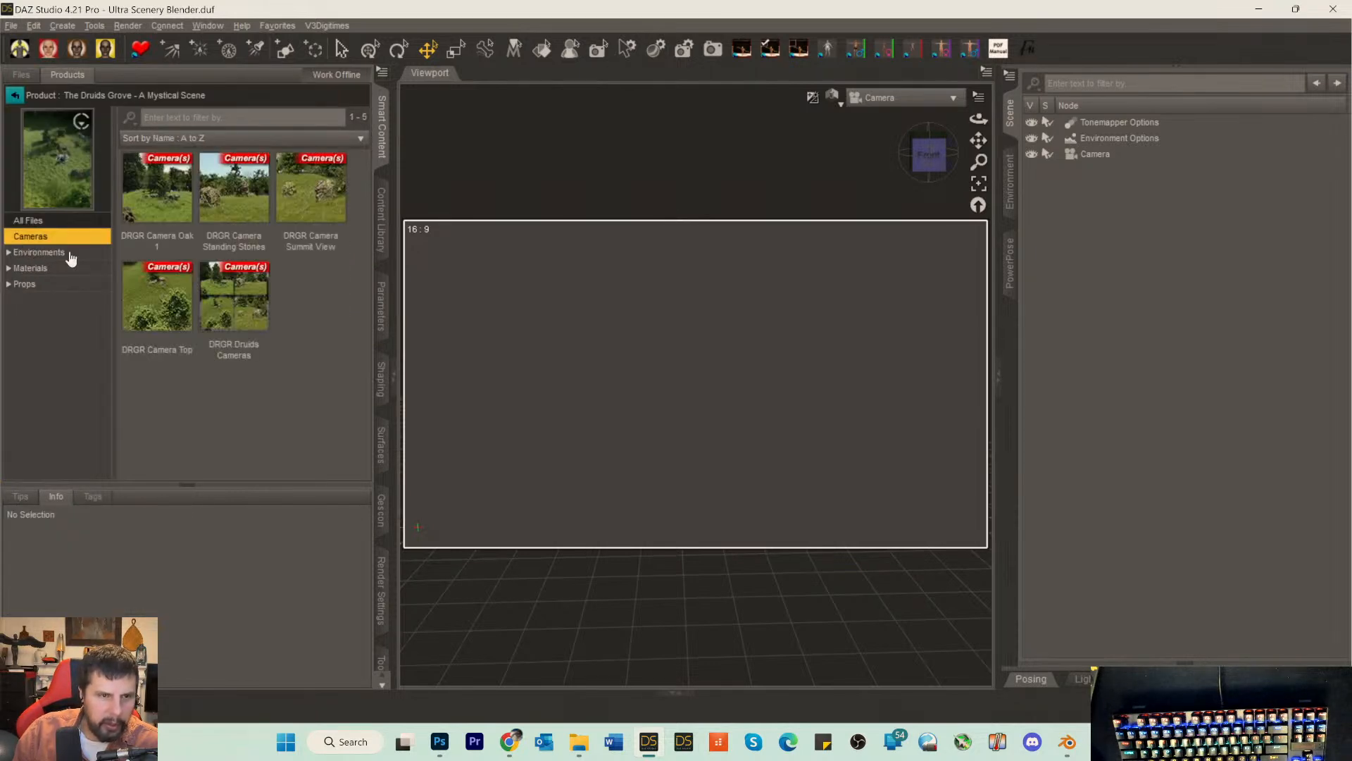
pyautogui.doubleClick(176, 203)
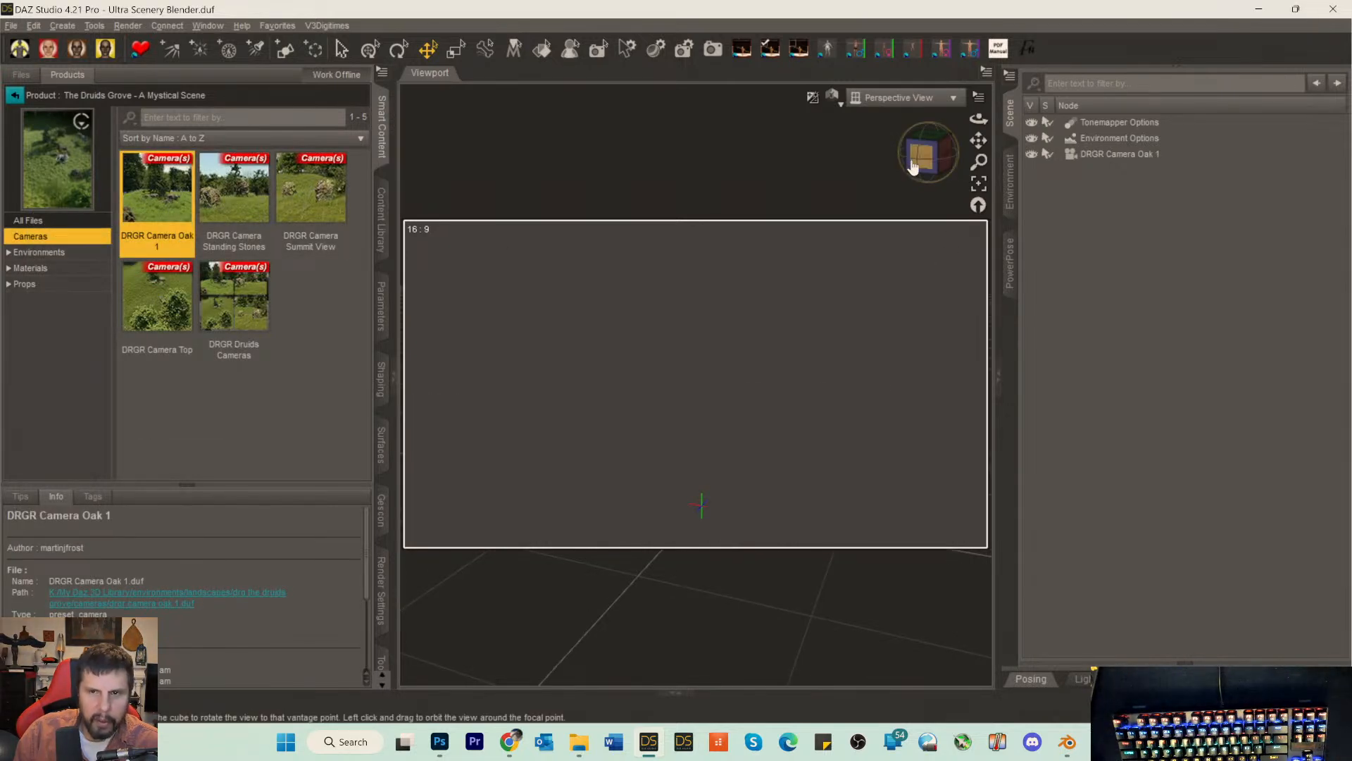
pyautogui.moveTo(915, 163); pyautogui.dragTo(917, 162)
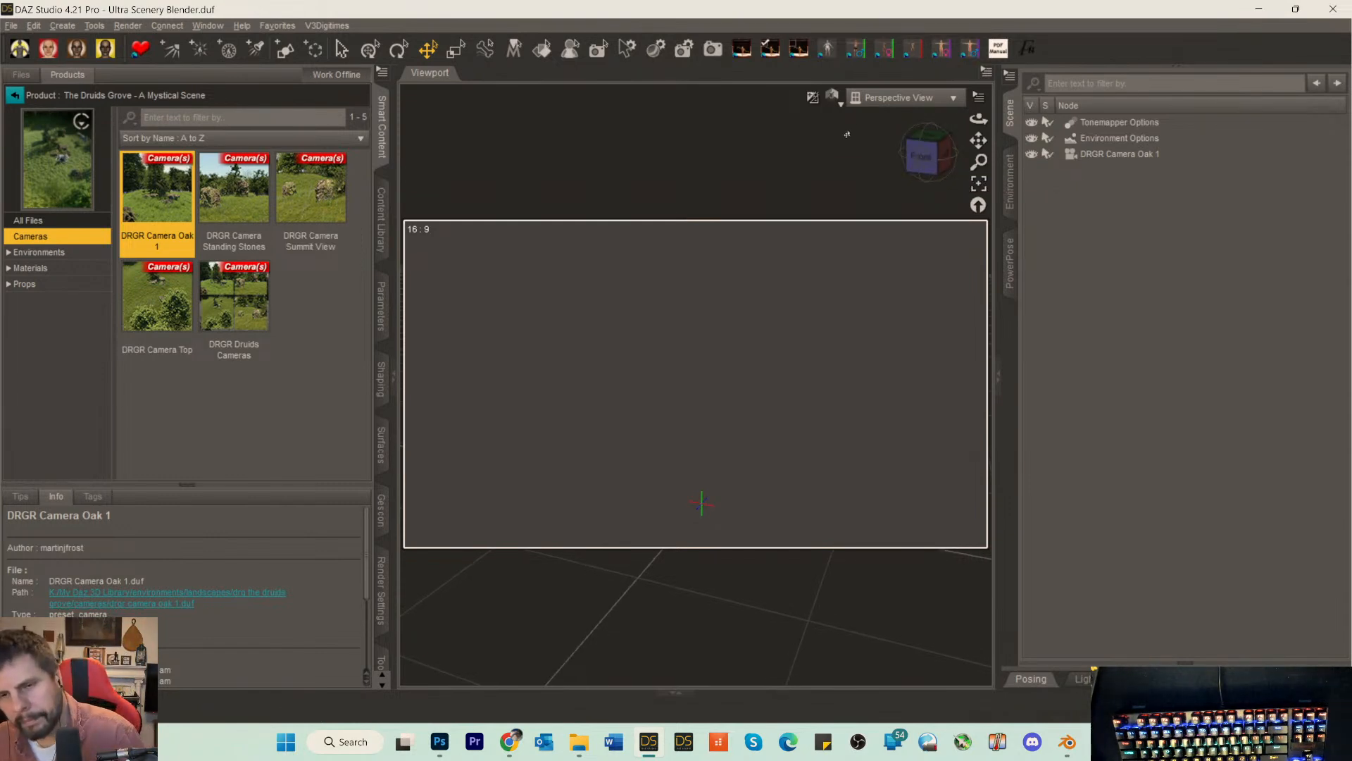
pyautogui.click(1089, 154)
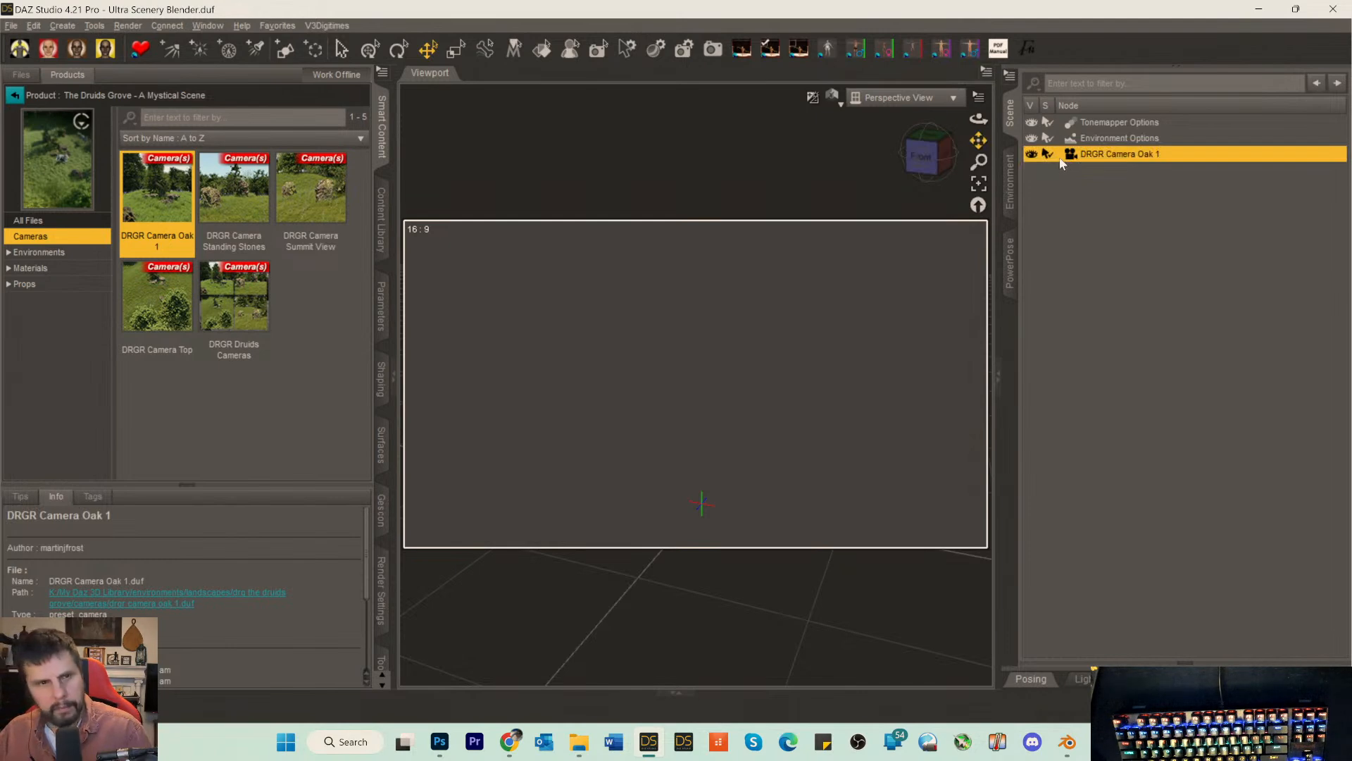
pyautogui.press('Delete')
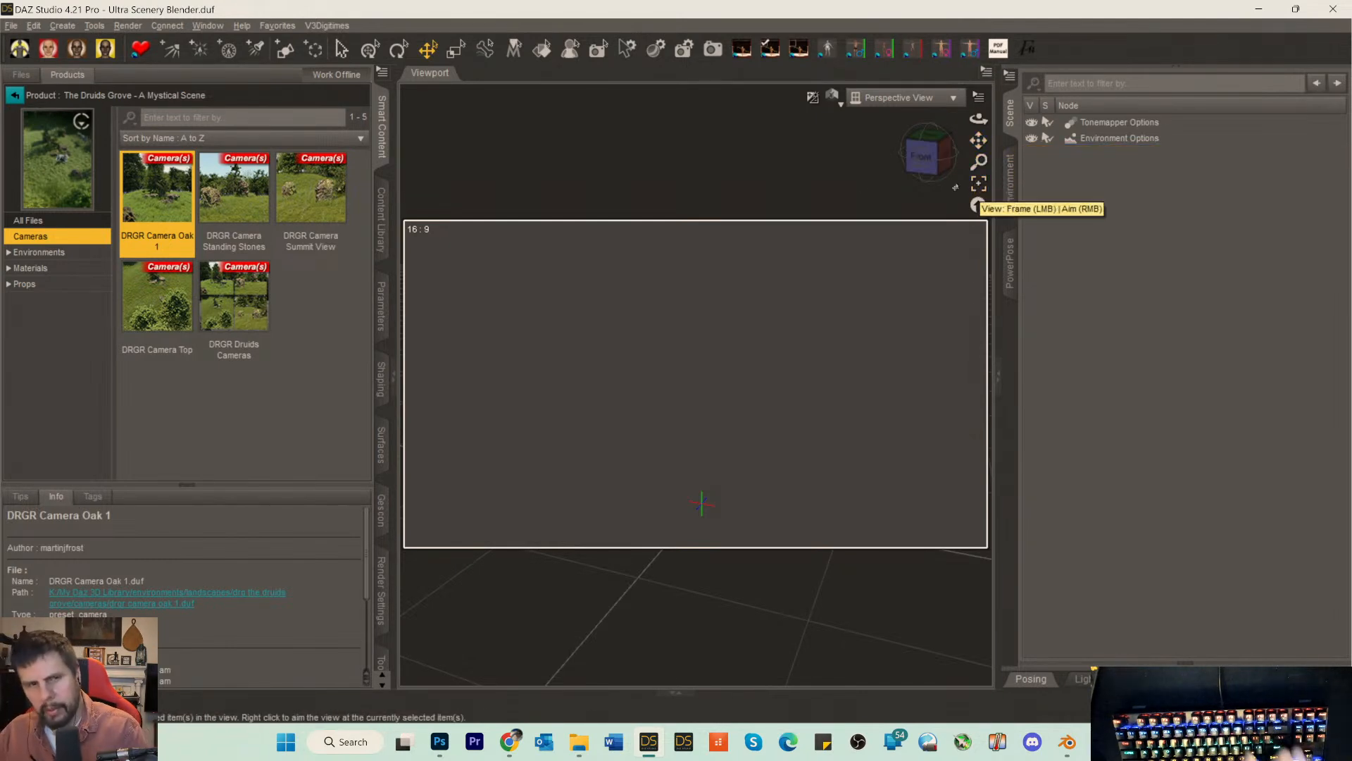
# Step: Load the DRGR Druids Grove Main Scene Fall environment, discarding the changes to the current scene
pyautogui.click(37, 252)
pyautogui.doubleClick(162, 198)
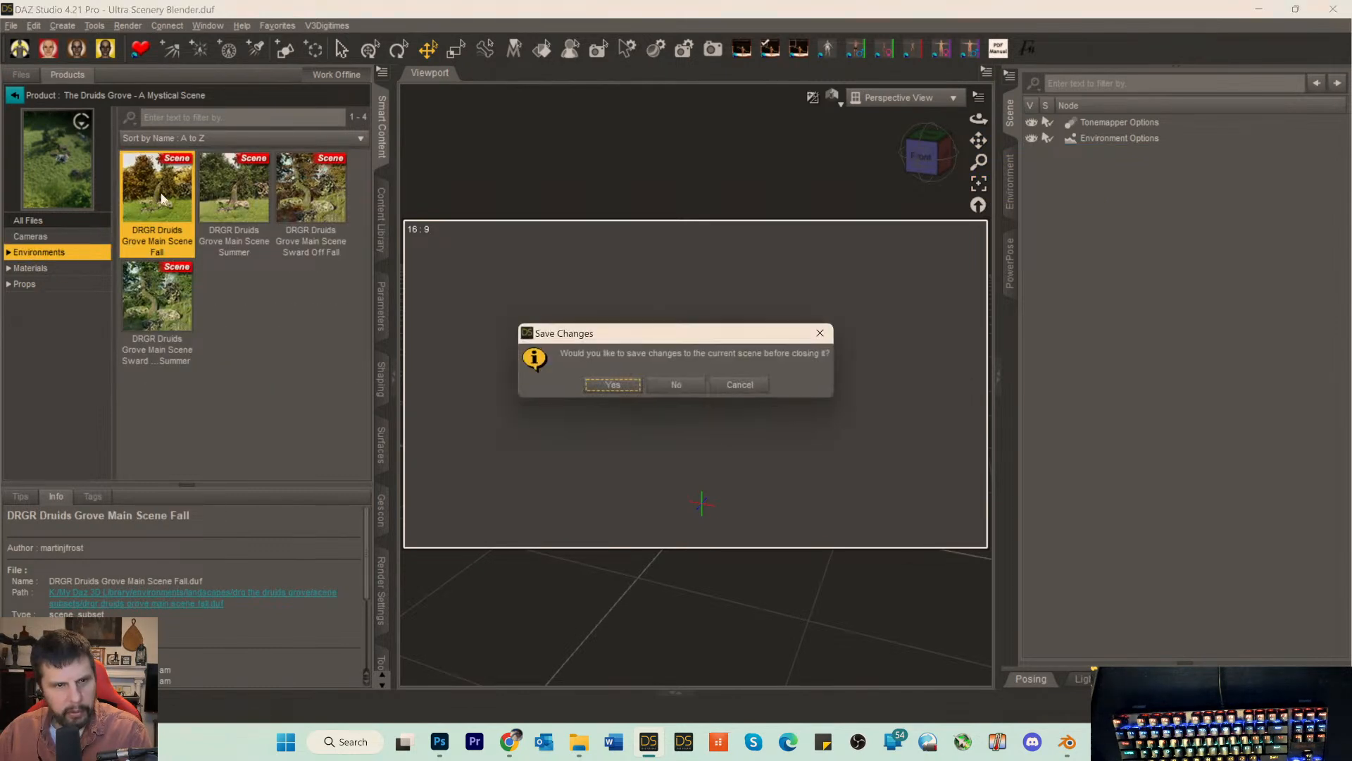
pyautogui.click(660, 384)
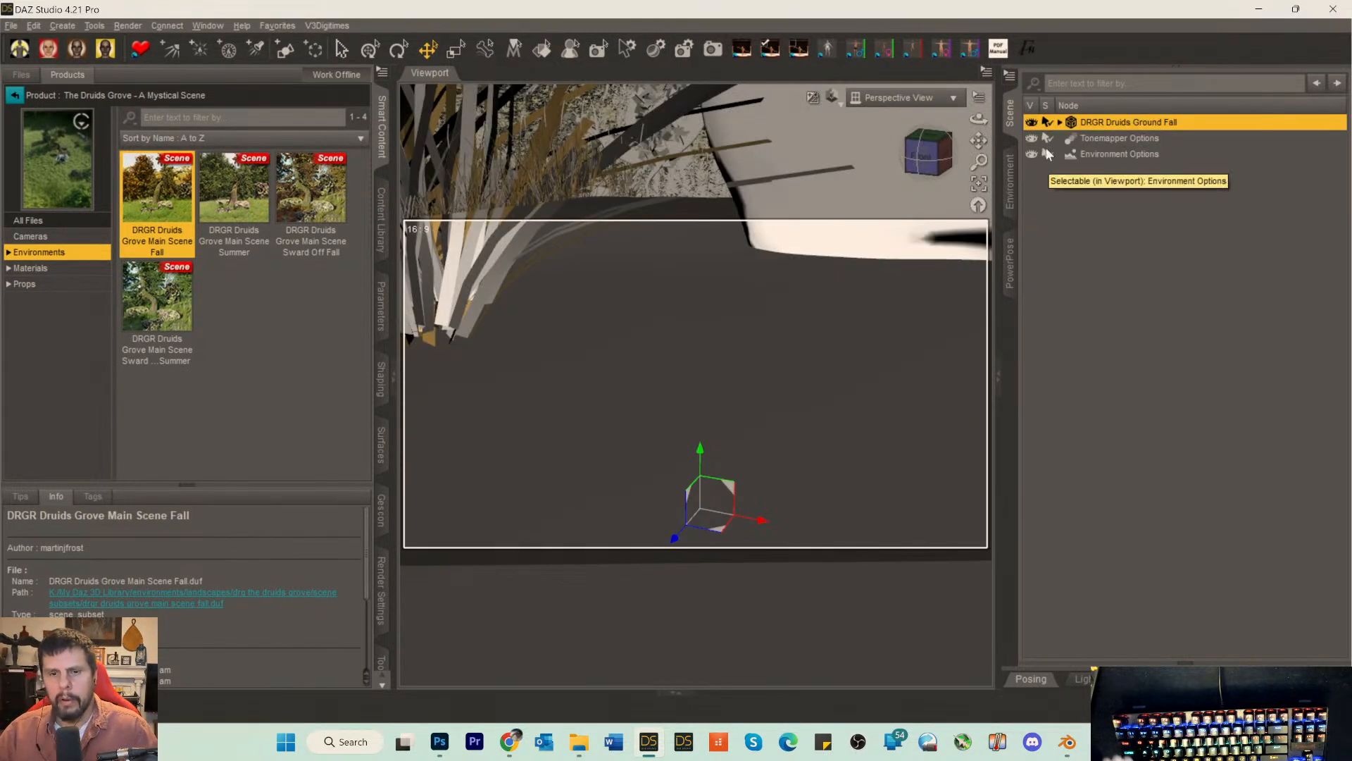
# Step: Examine the loaded Druids Grove scene from farther back and different angles, checking the standing stone, grass tufts and surrounding trees
pyautogui.scroll(-10, 822, 292)
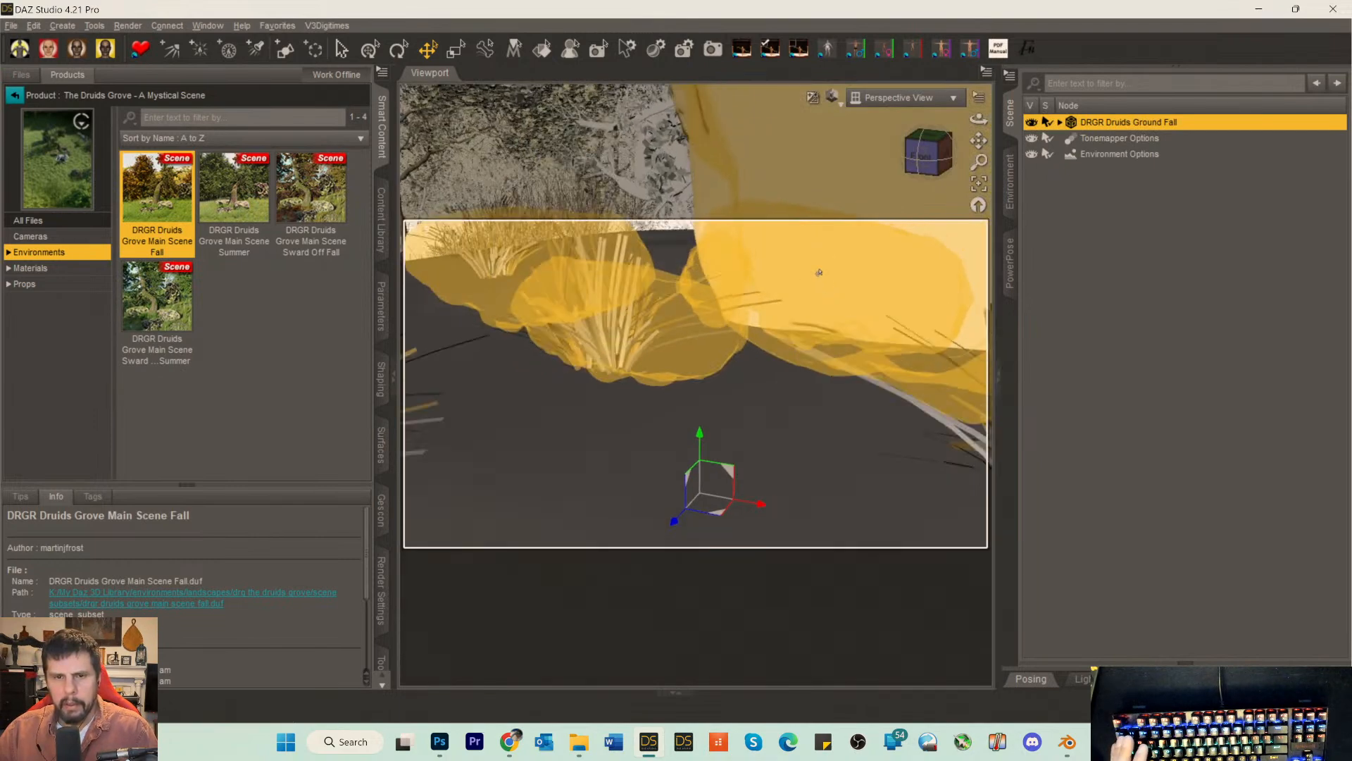
pyautogui.scroll(-6, 822, 247)
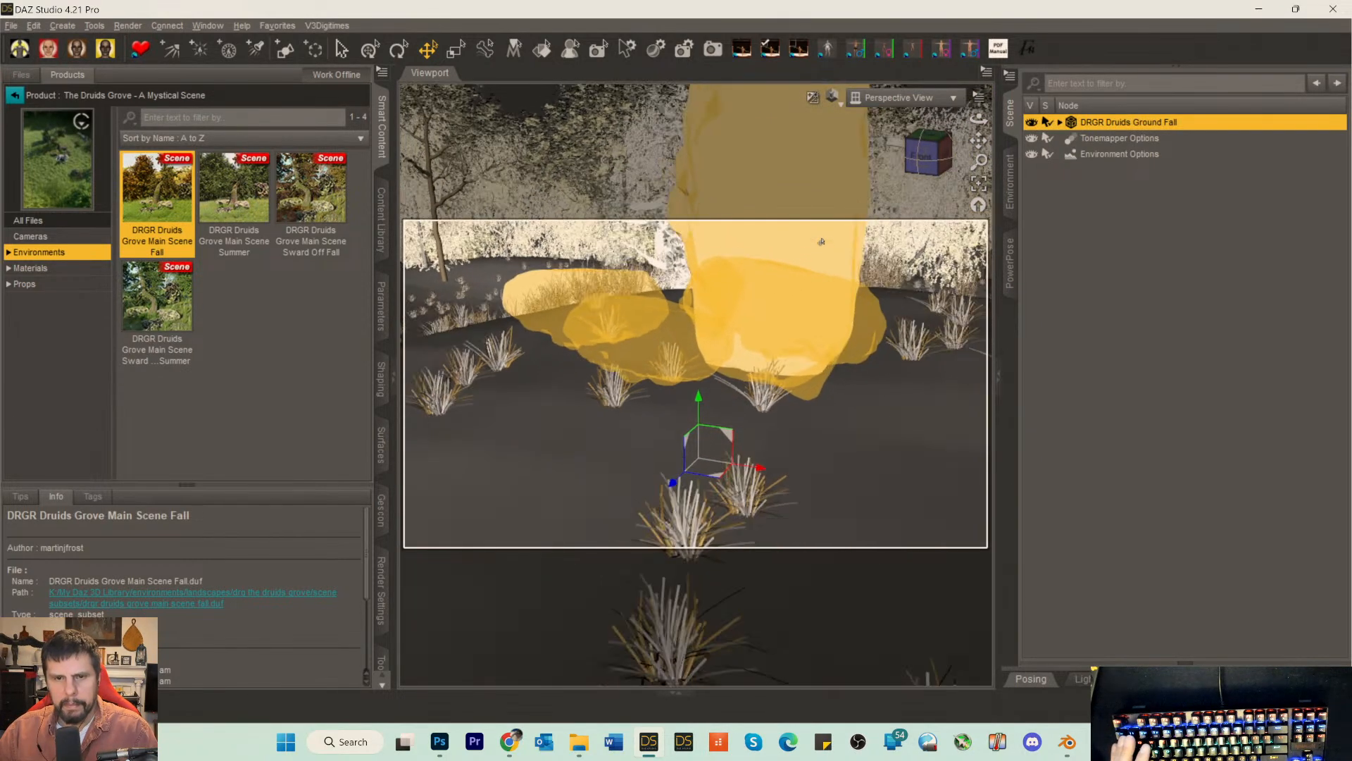
pyautogui.scroll(-5, 821, 237)
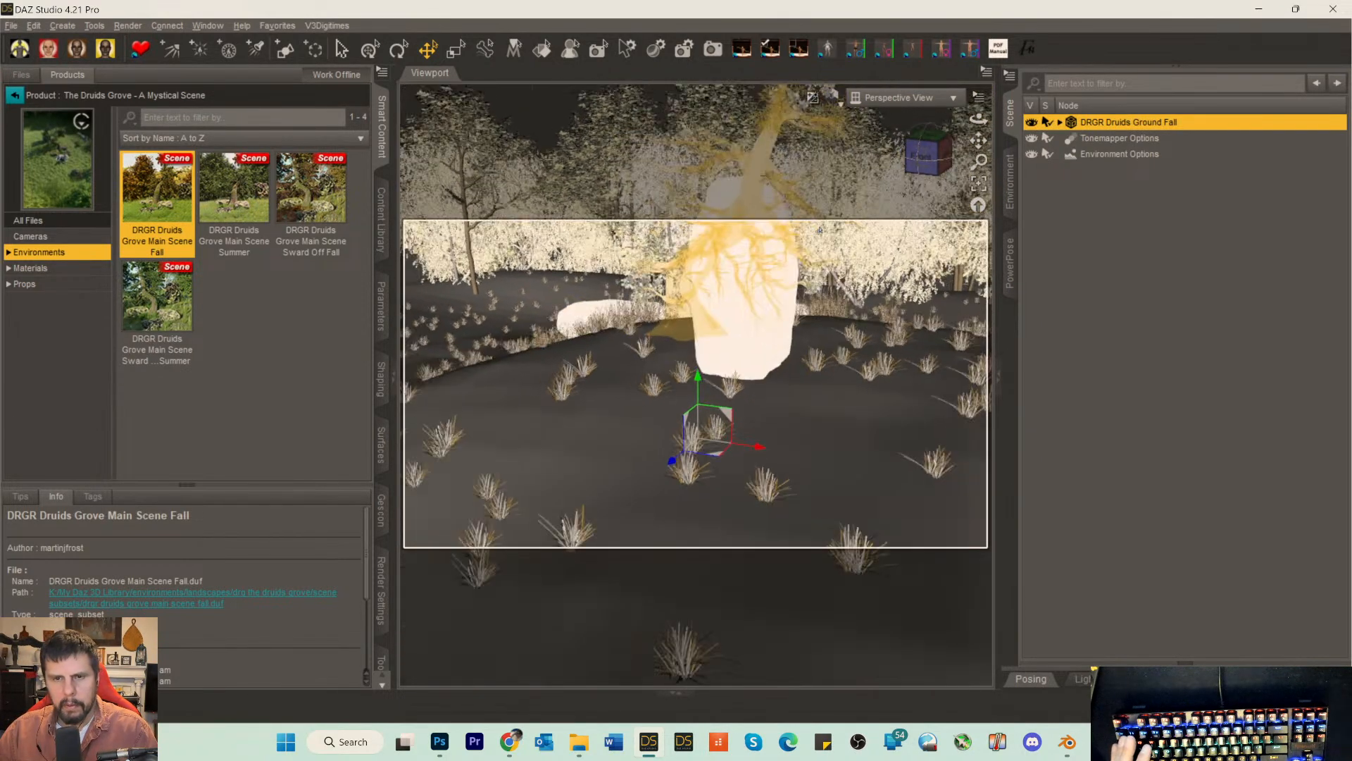
pyautogui.scroll(-1, 822, 238)
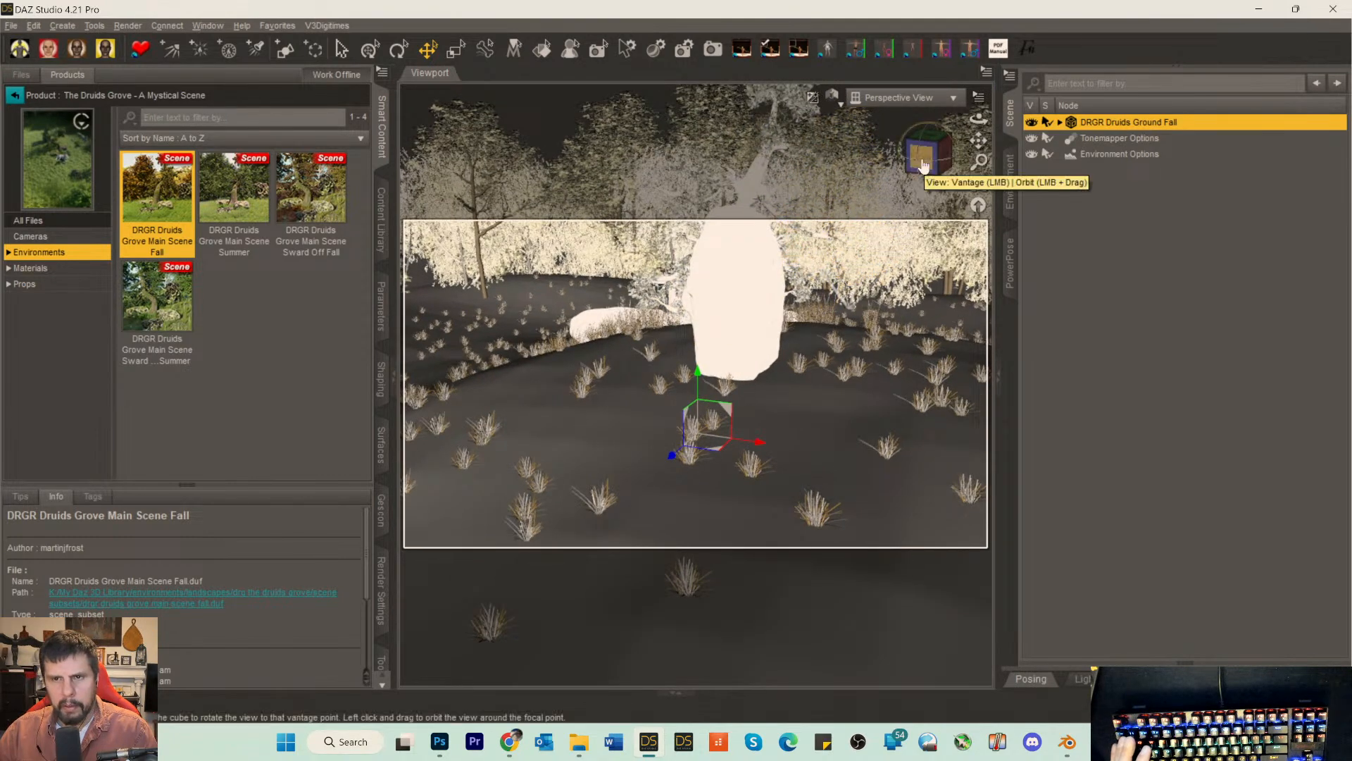
pyautogui.click(924, 165)
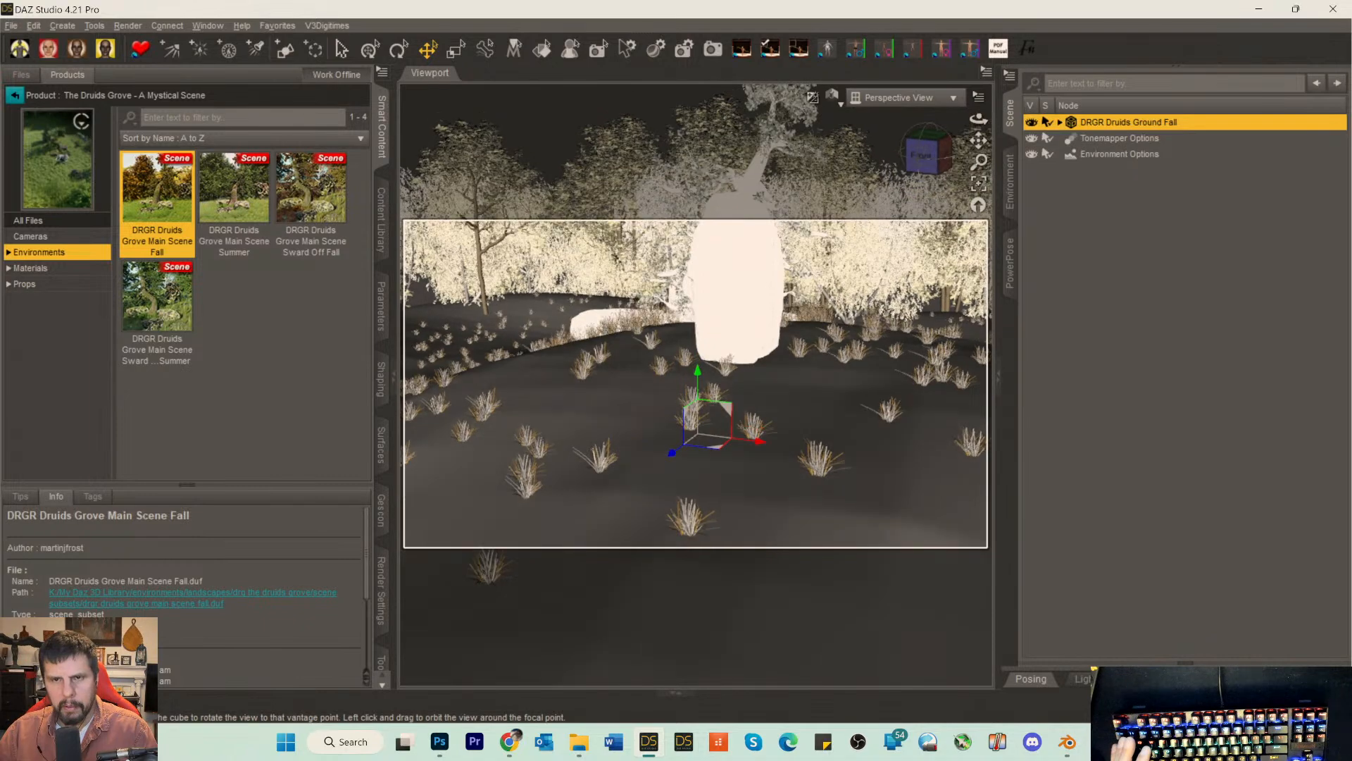
pyautogui.moveTo(923, 165); pyautogui.dragTo(900, 171)
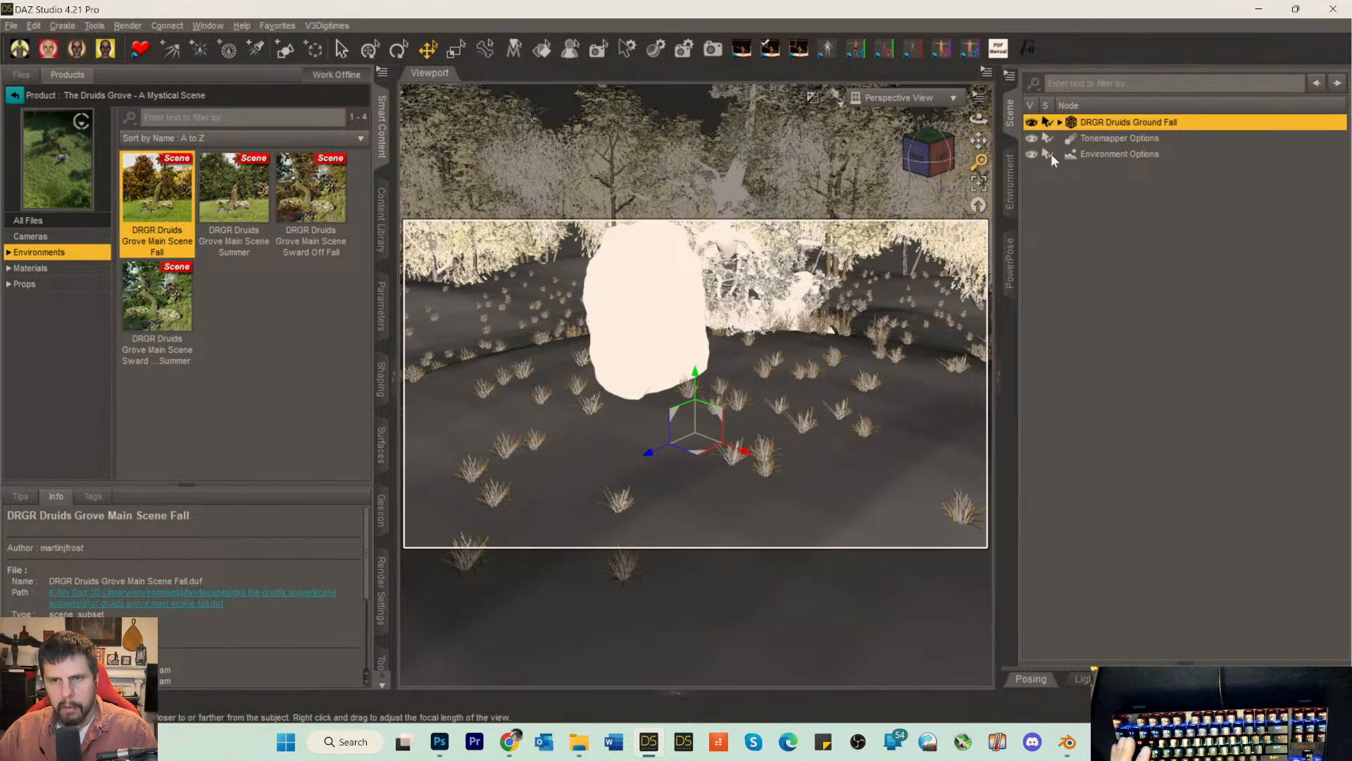
pyautogui.moveTo(934, 162)
pyautogui.mouseDown()
pyautogui.moveTo(991, 163)
pyautogui.moveTo(932, 171)
pyautogui.mouseUp()
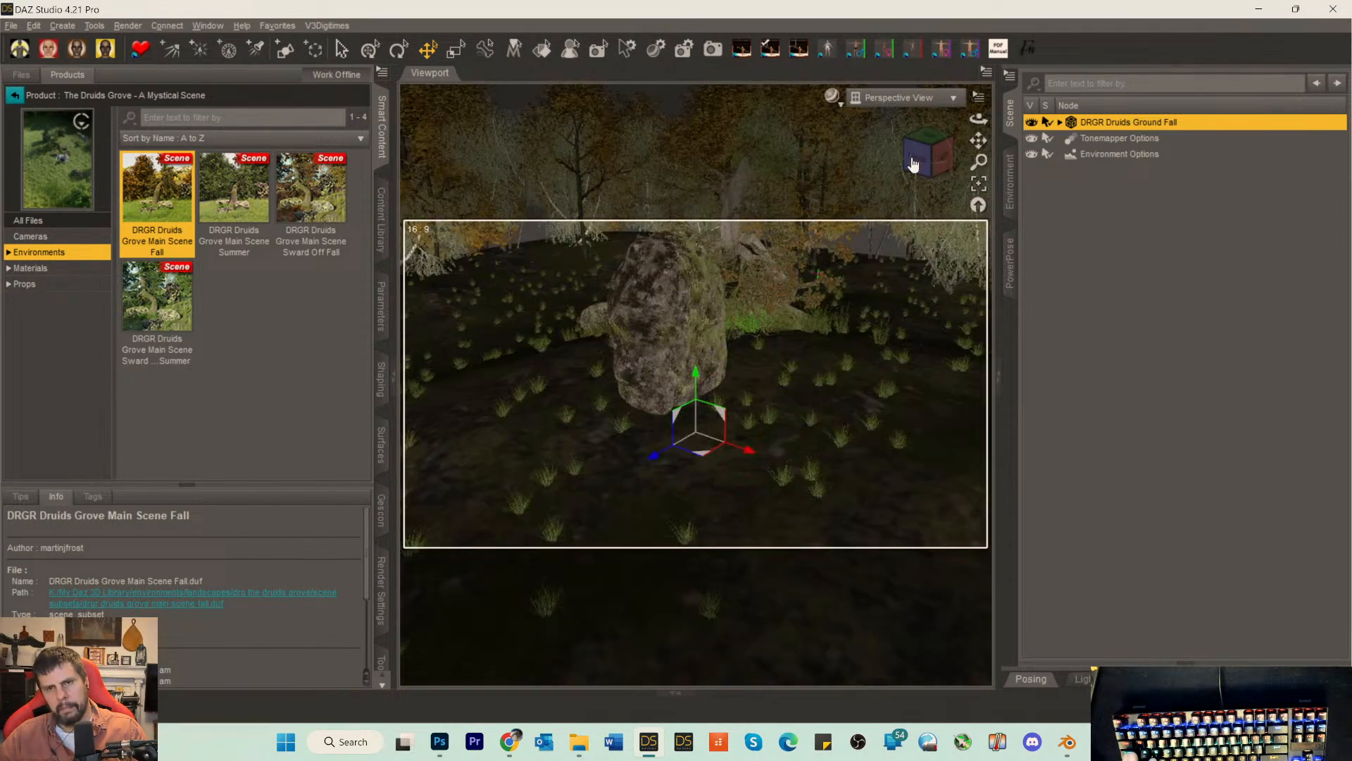
pyautogui.moveTo(914, 165); pyautogui.dragTo(906, 160)
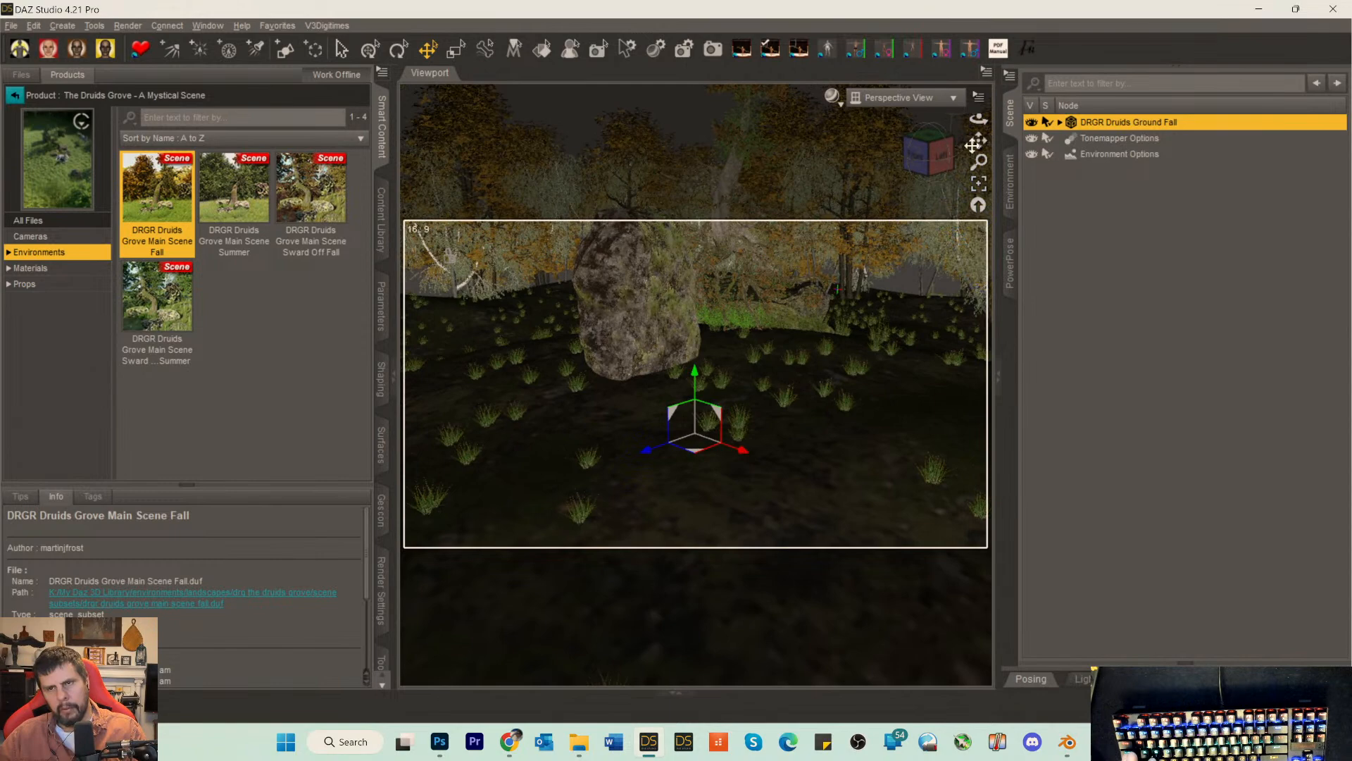
# Step: Expand the DRGR Druids Ground Fall hierarchy in the scene and select DRG Druids Stones
pyautogui.moveTo(979, 140); pyautogui.dragTo(962, 189)
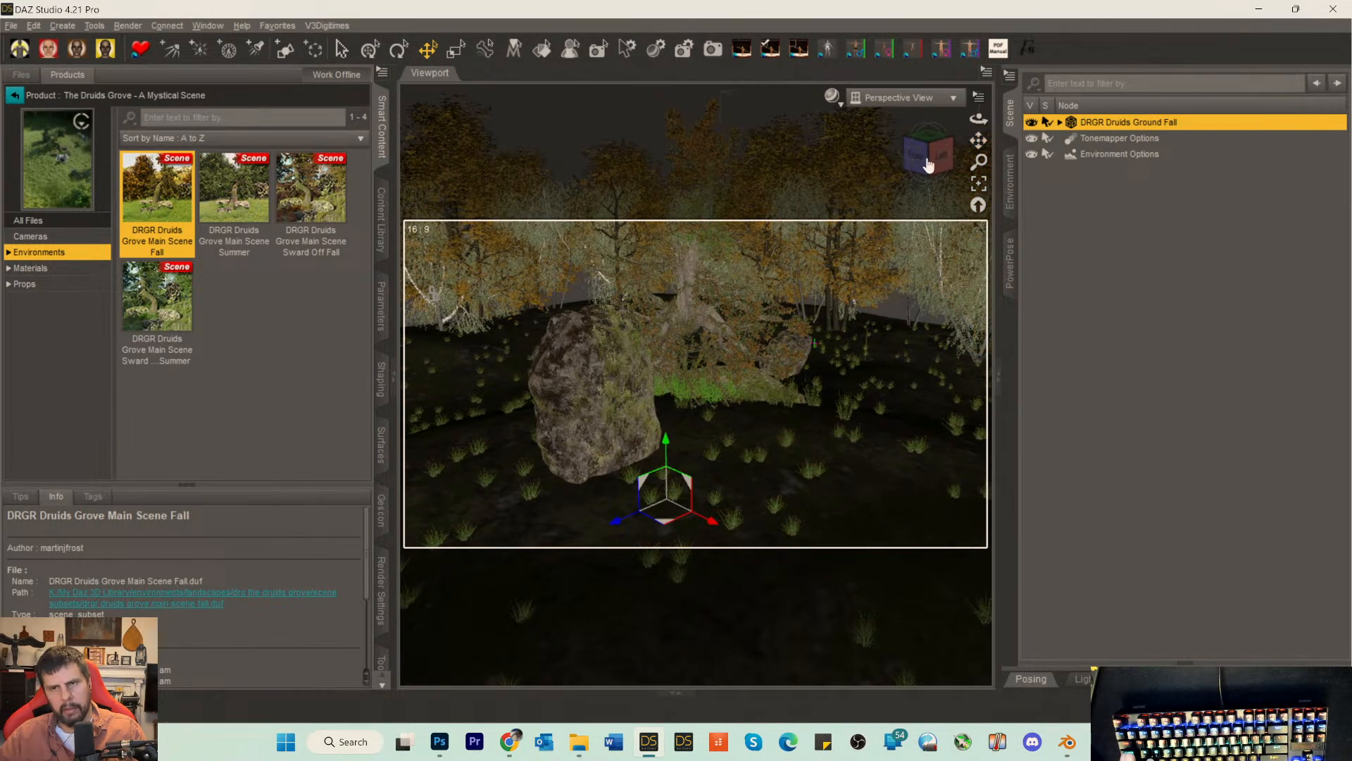
pyautogui.moveTo(932, 154); pyautogui.dragTo(910, 148)
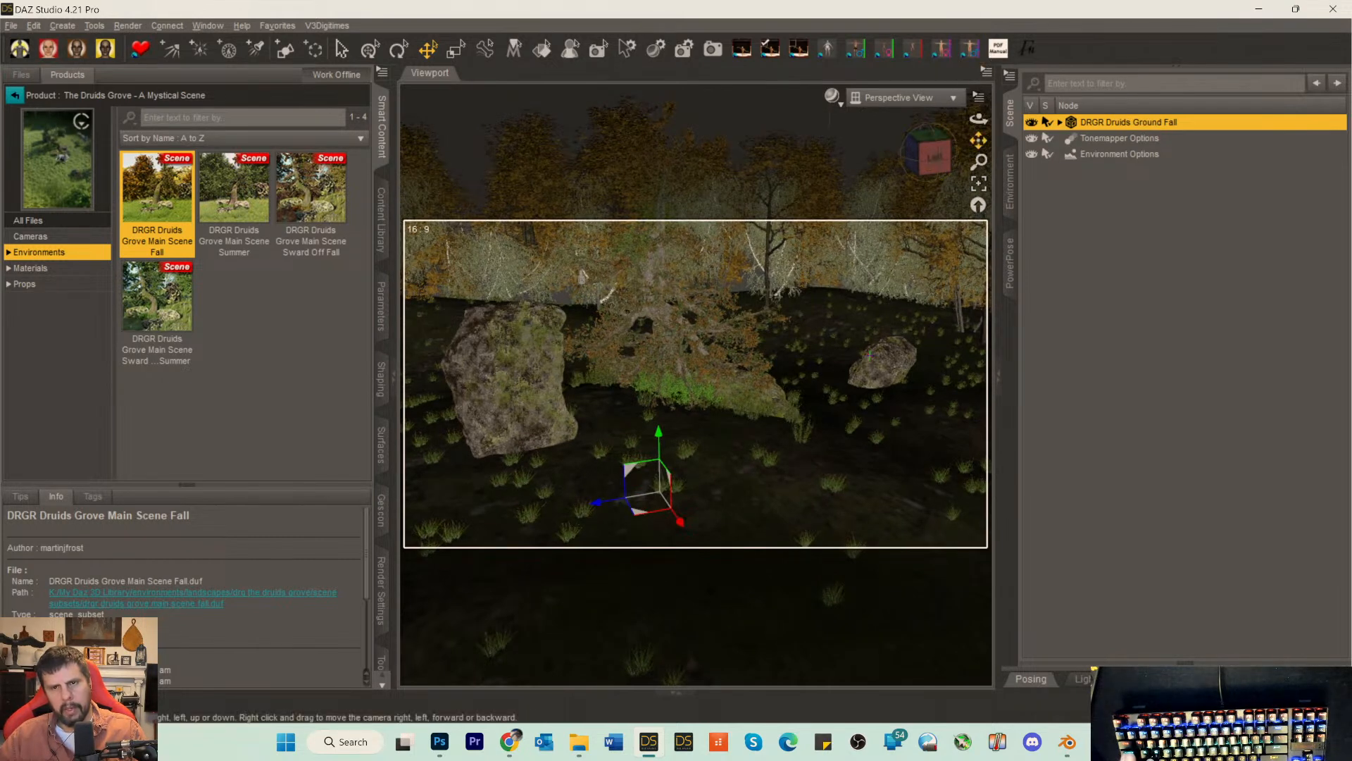
pyautogui.moveTo(979, 141); pyautogui.dragTo(933, 162)
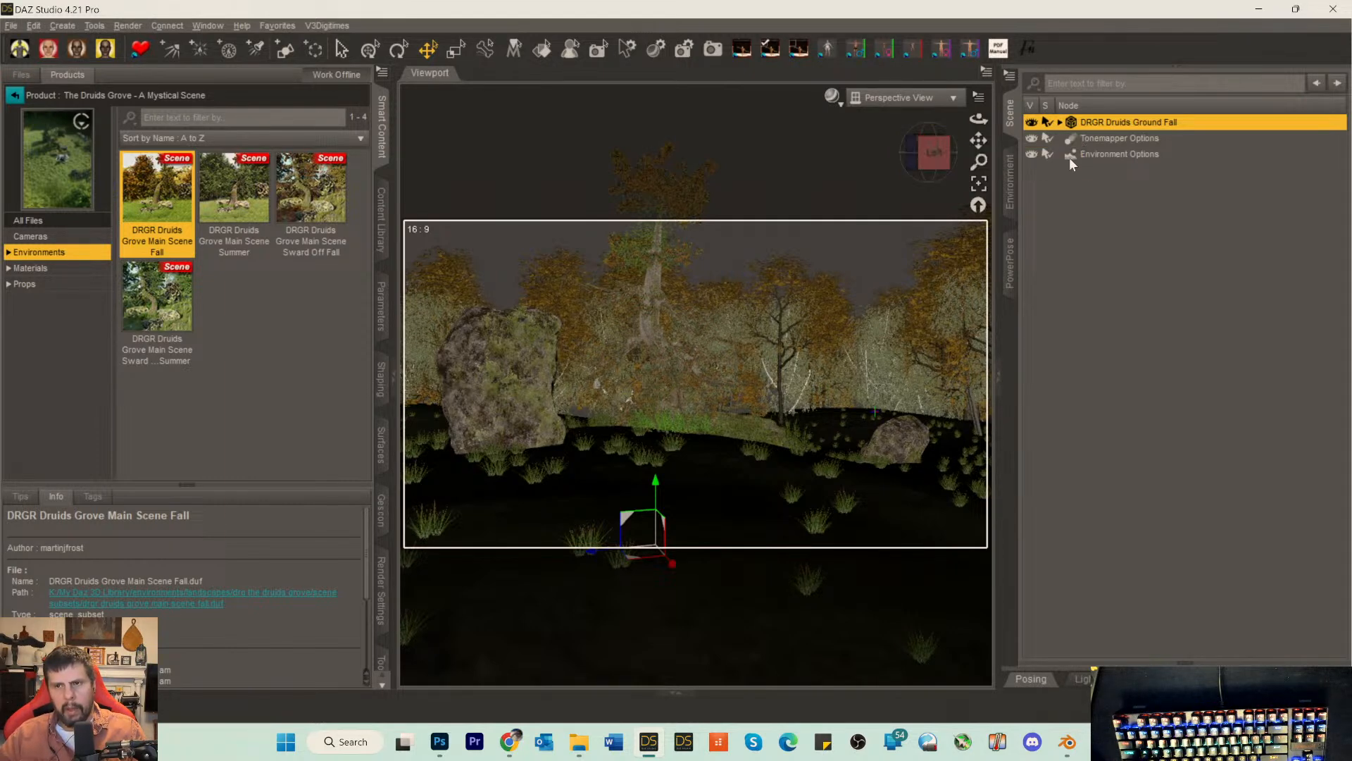
pyautogui.doubleClick(1068, 130)
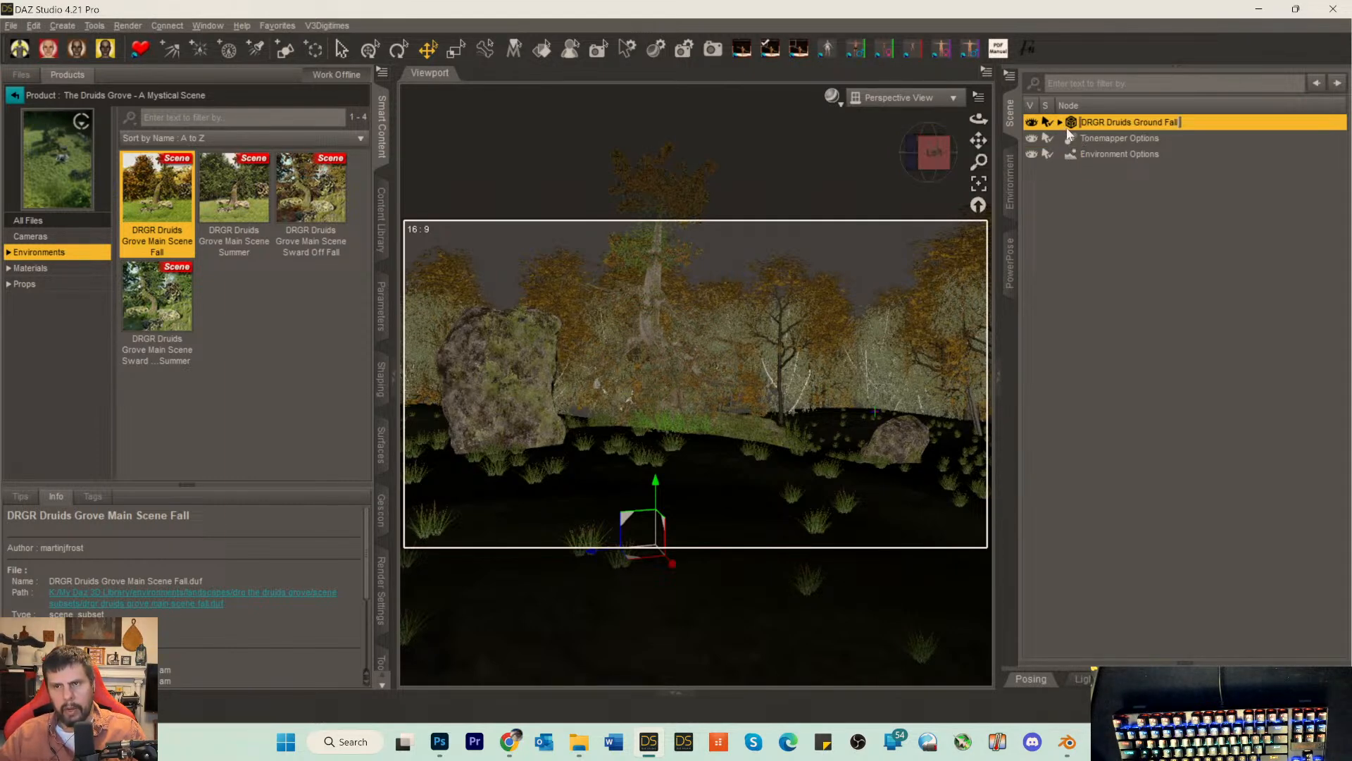
pyautogui.click(1060, 123)
pyautogui.click(1082, 139)
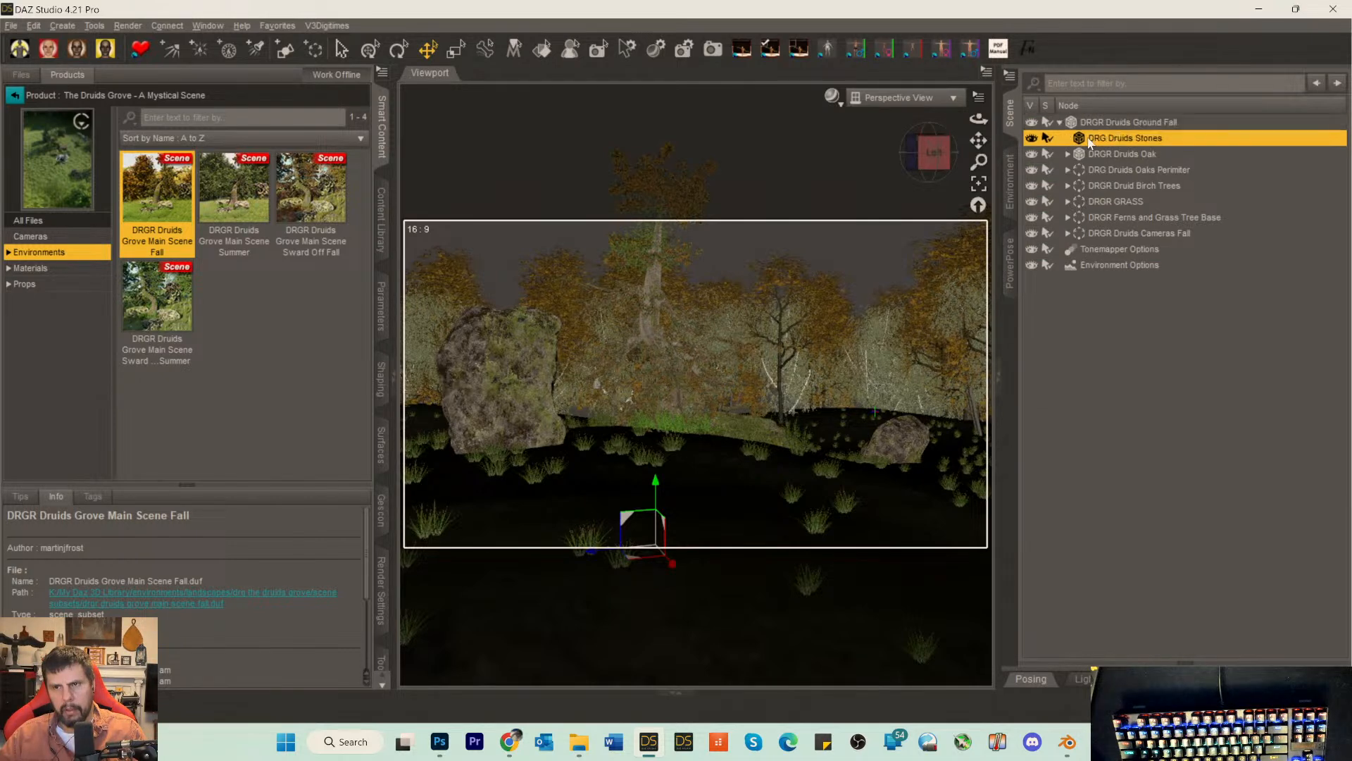
# Step: Export the selected stones through the Daz To Blender bridge as a Static Mesh and switch to Blender
pyautogui.click(11, 26)
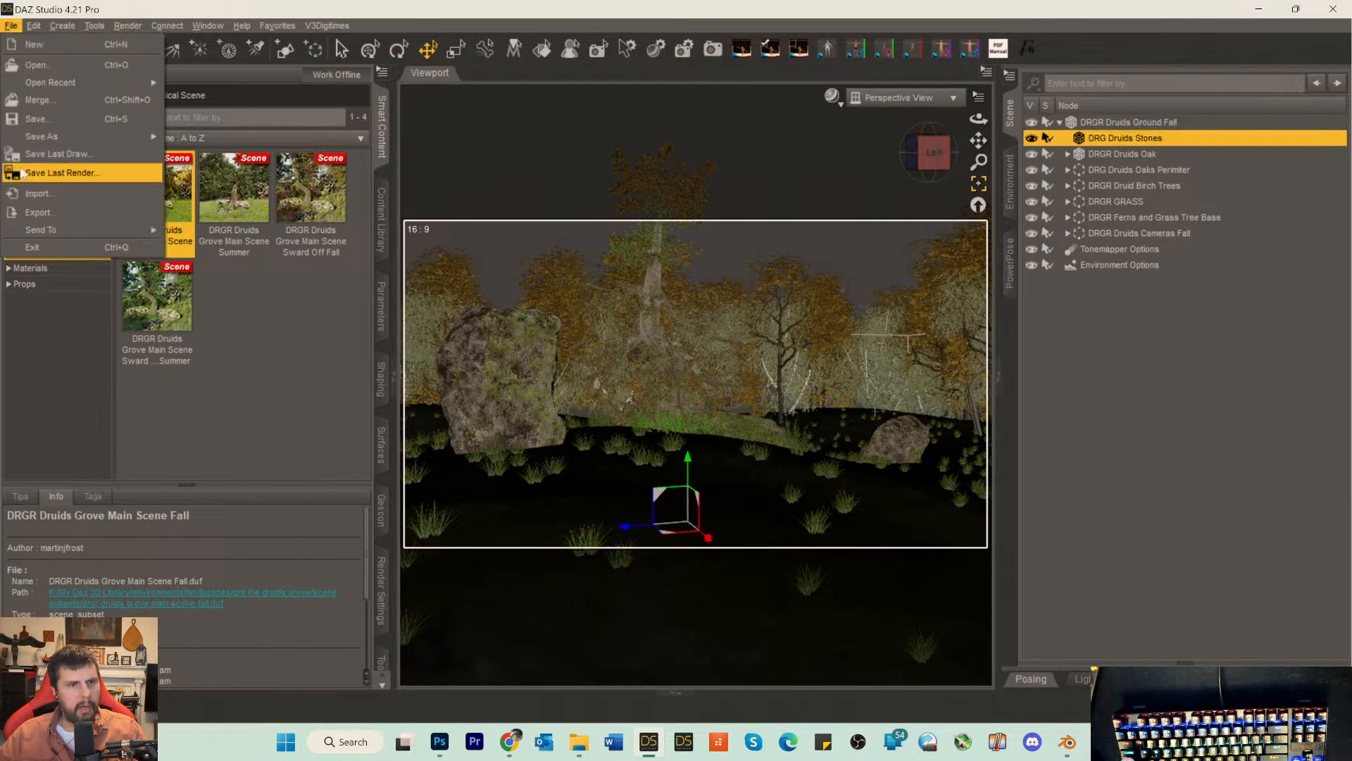
pyautogui.moveTo(43, 233)
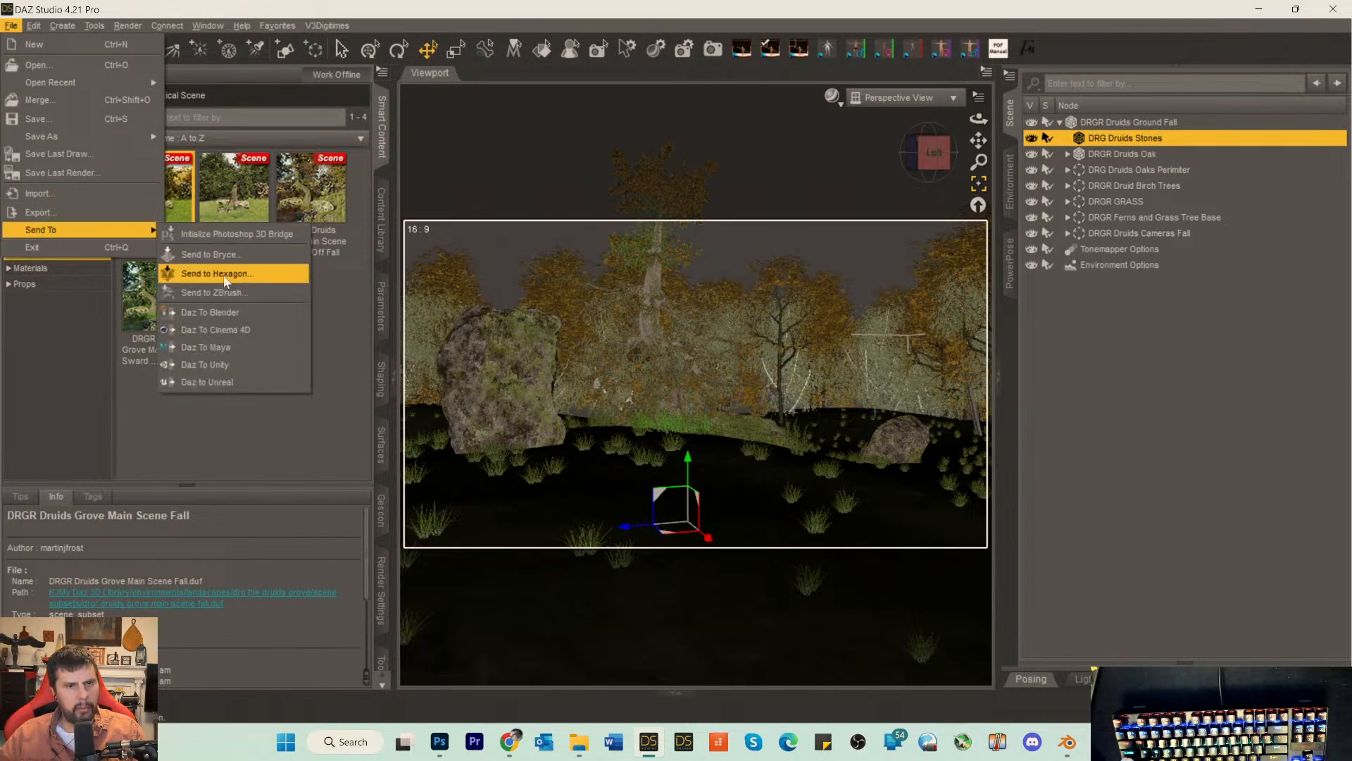
pyautogui.click(203, 310)
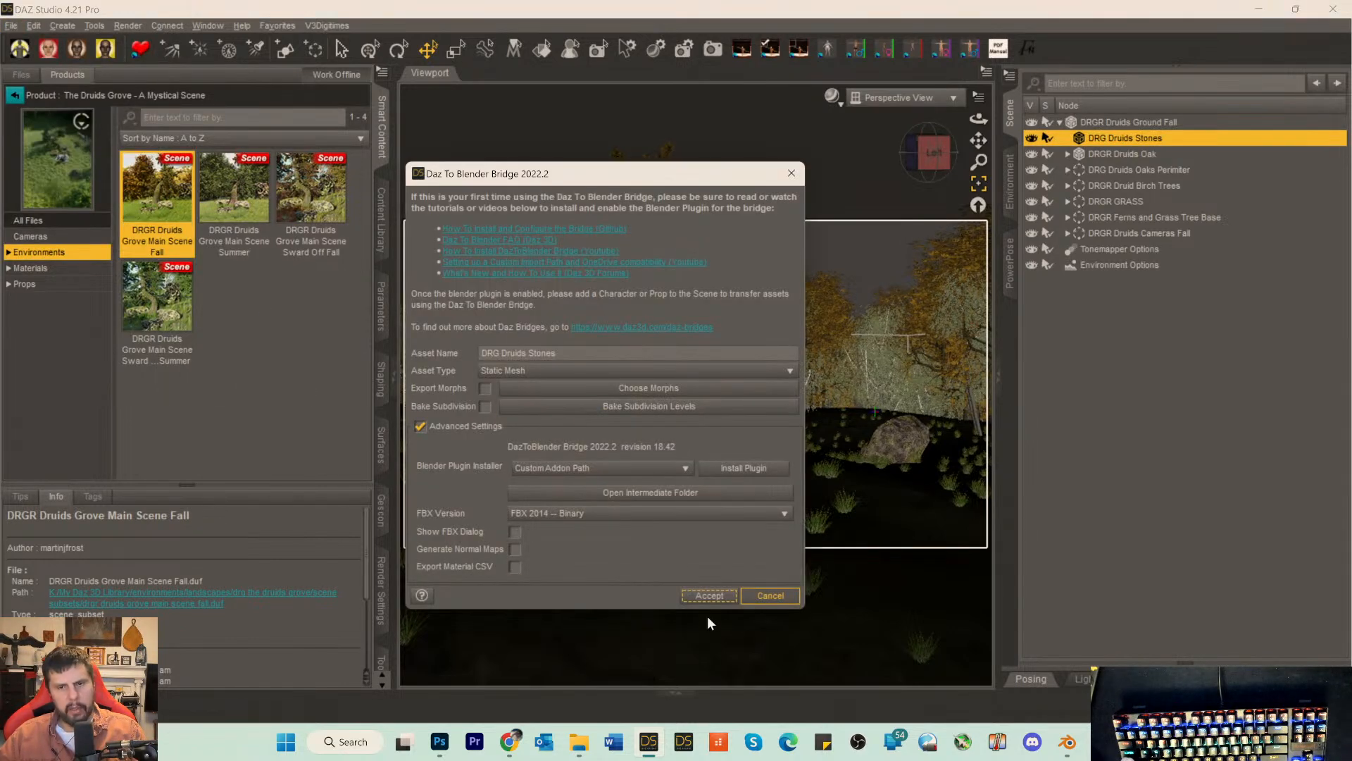
pyautogui.click(709, 595)
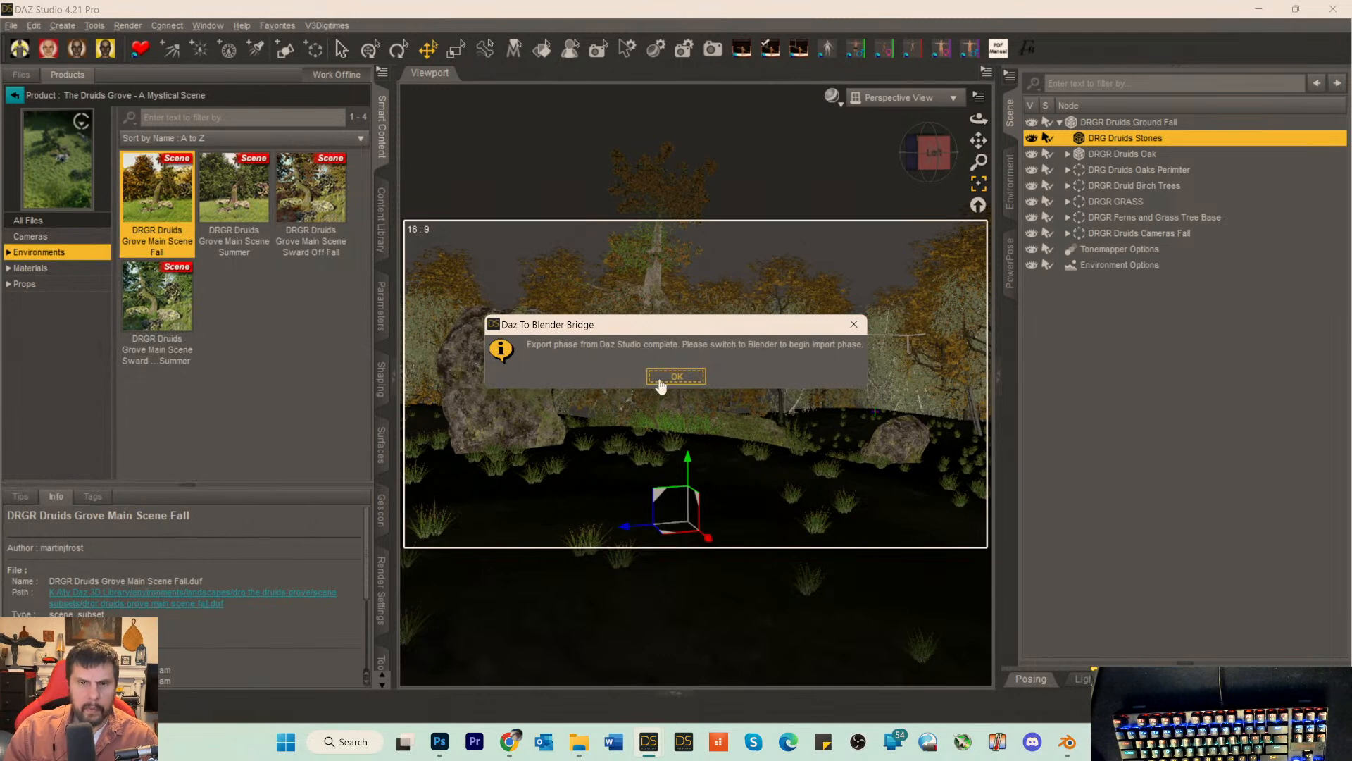
pyautogui.click(662, 379)
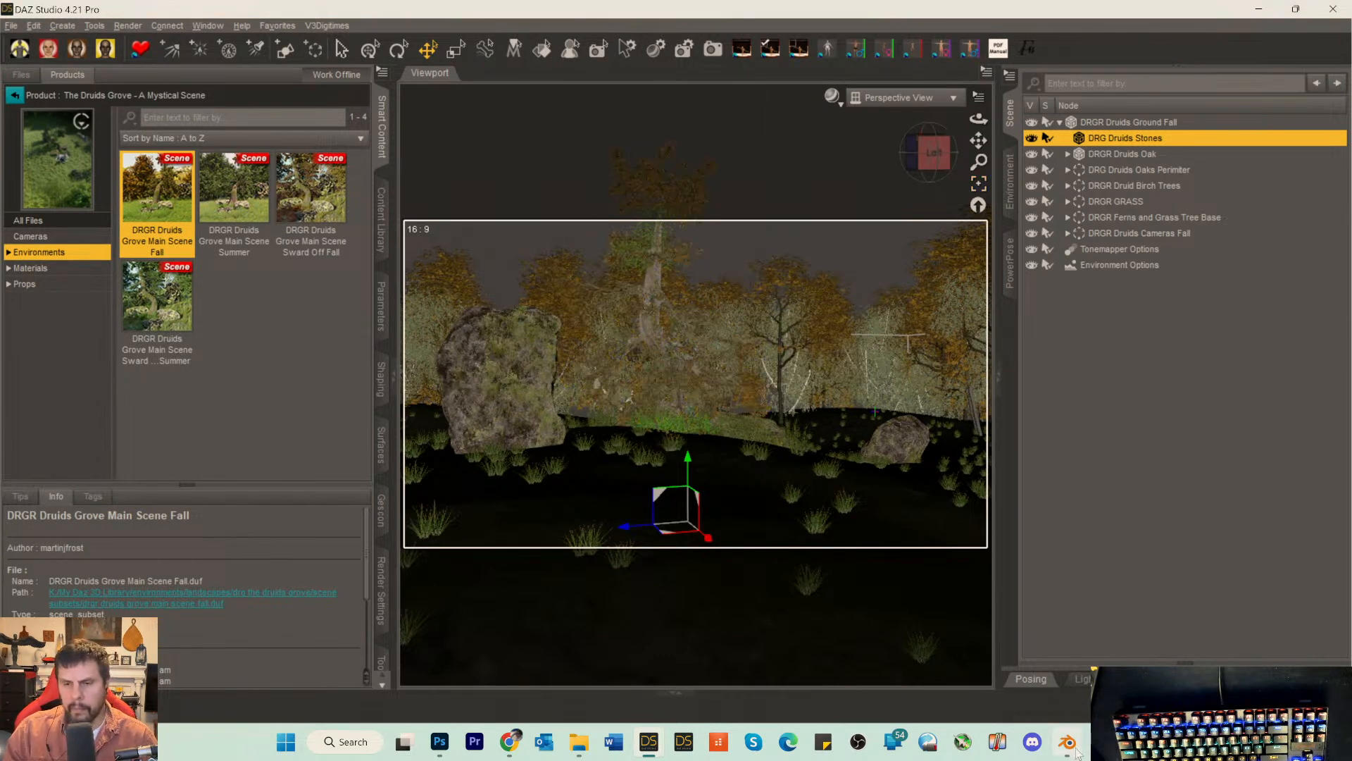
pyautogui.moveTo(1069, 750)
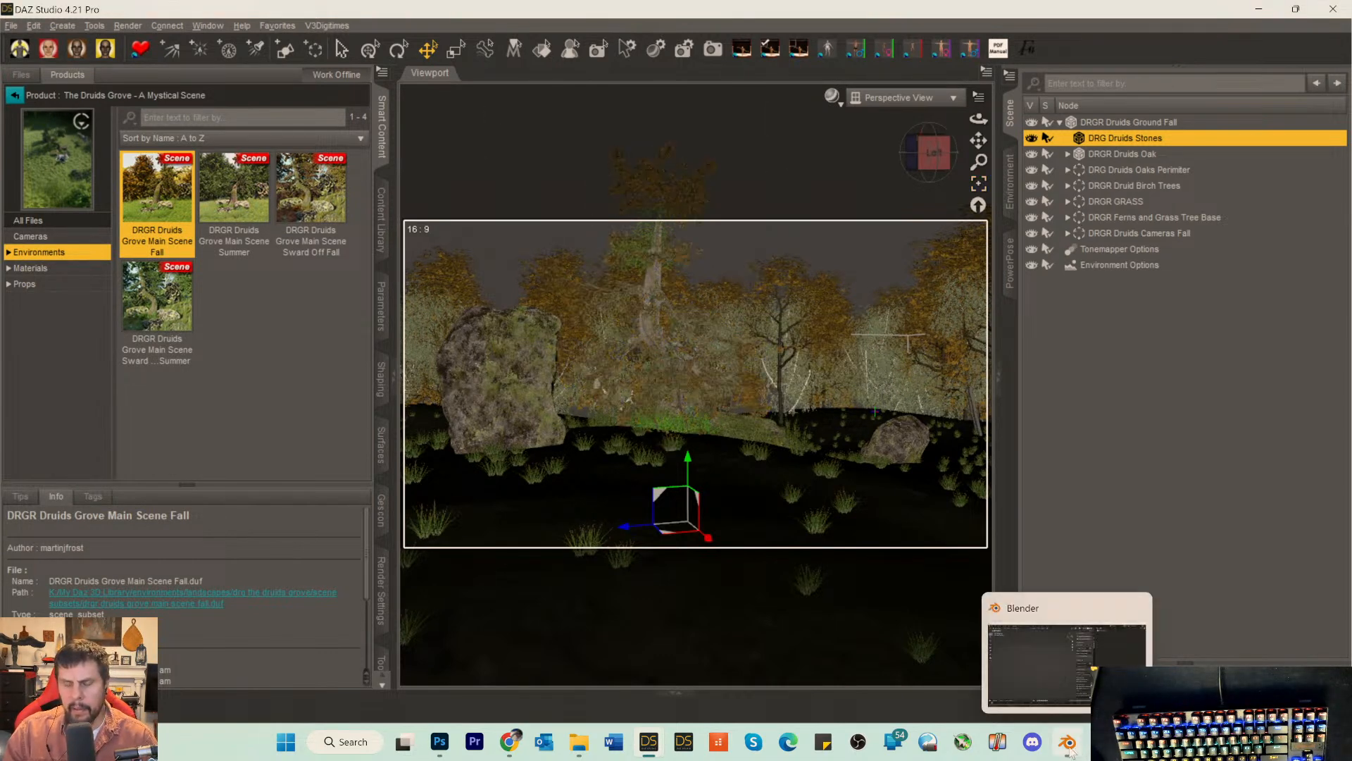
pyautogui.click(1069, 751)
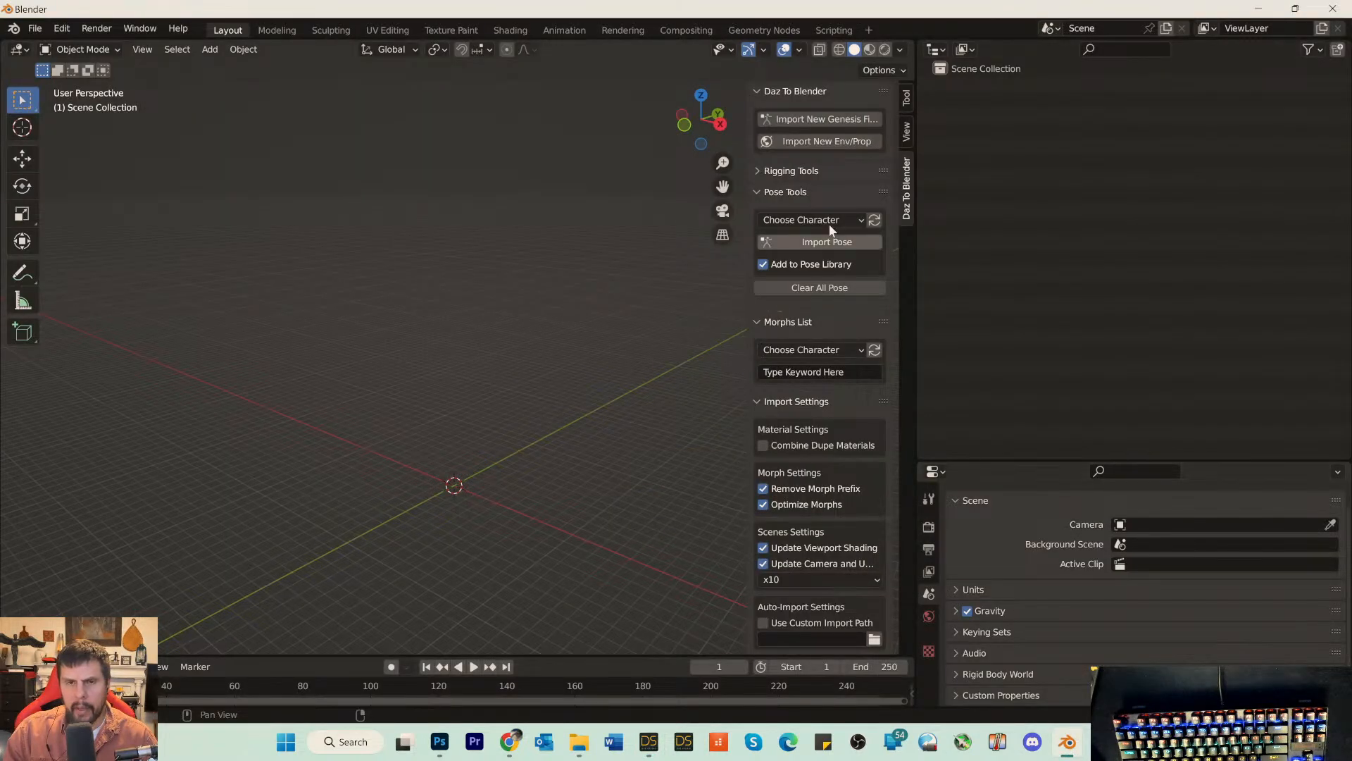
# Step: Import the exported asset as a new Env/Prop, and delete the imported DAZ_ROOT collection with its hierarchy
pyautogui.click(800, 144)
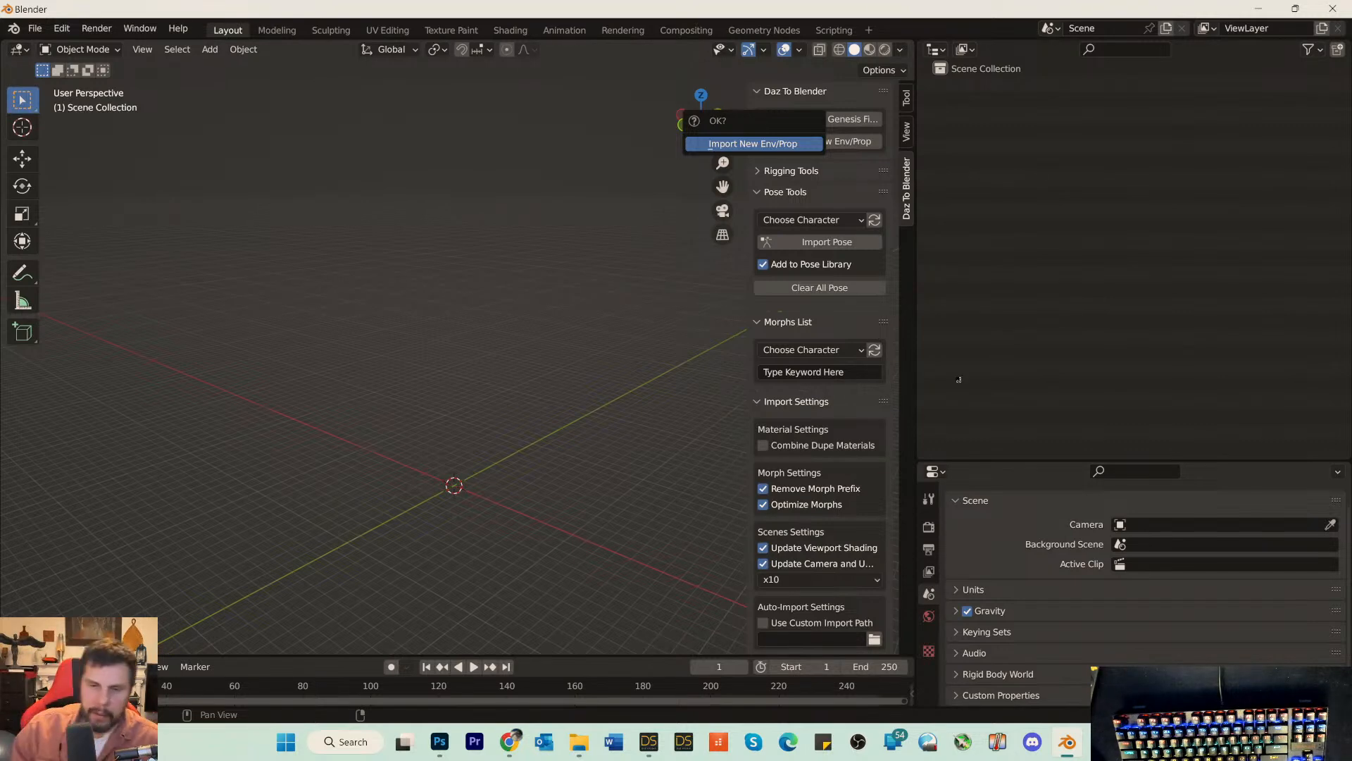
pyautogui.click(750, 145)
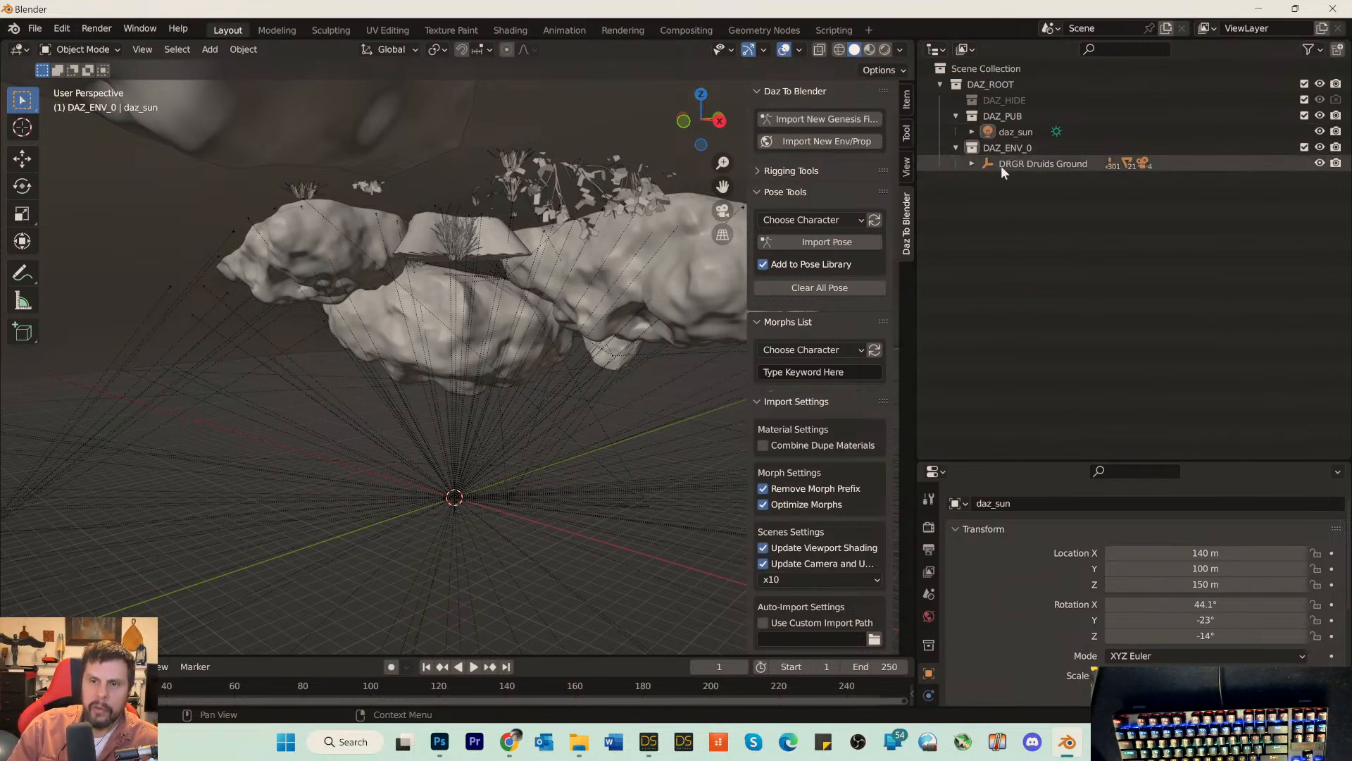
pyautogui.rightClick(977, 84)
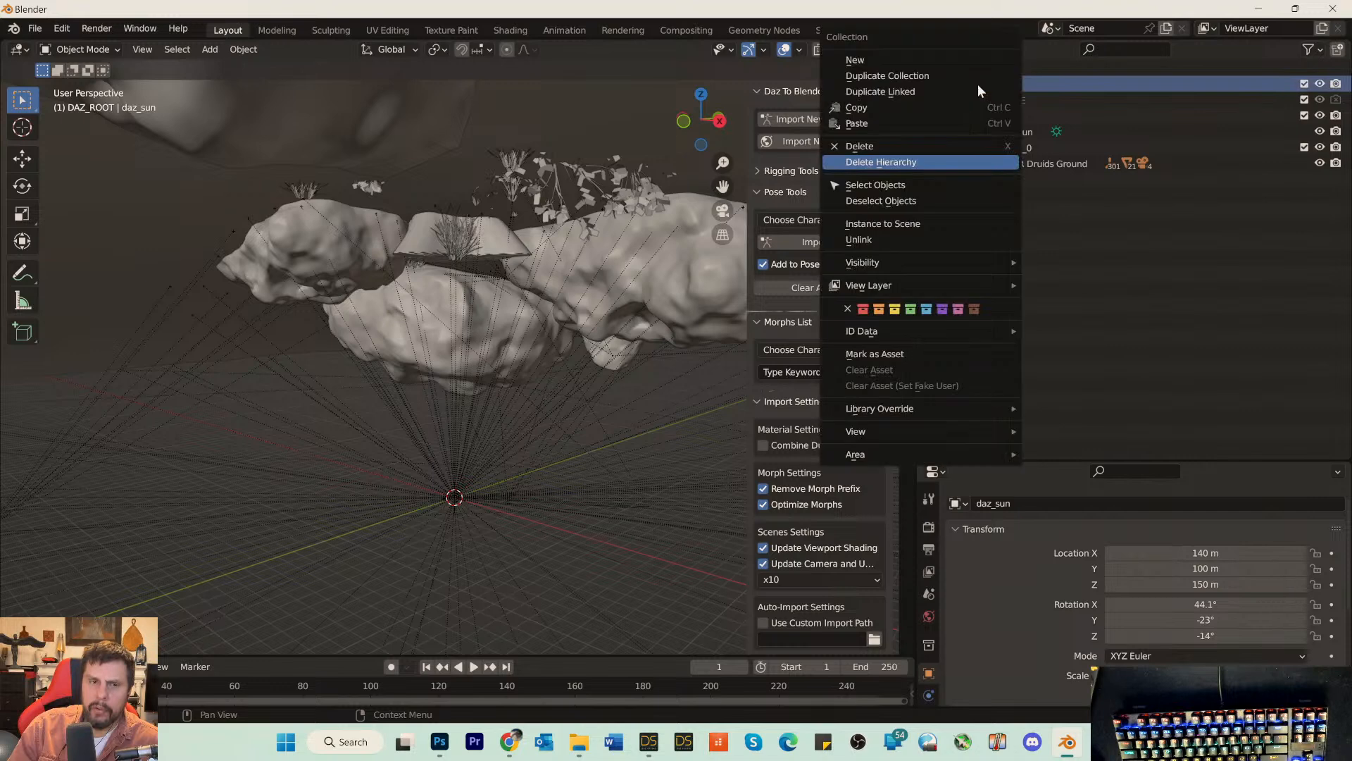
pyautogui.click(878, 163)
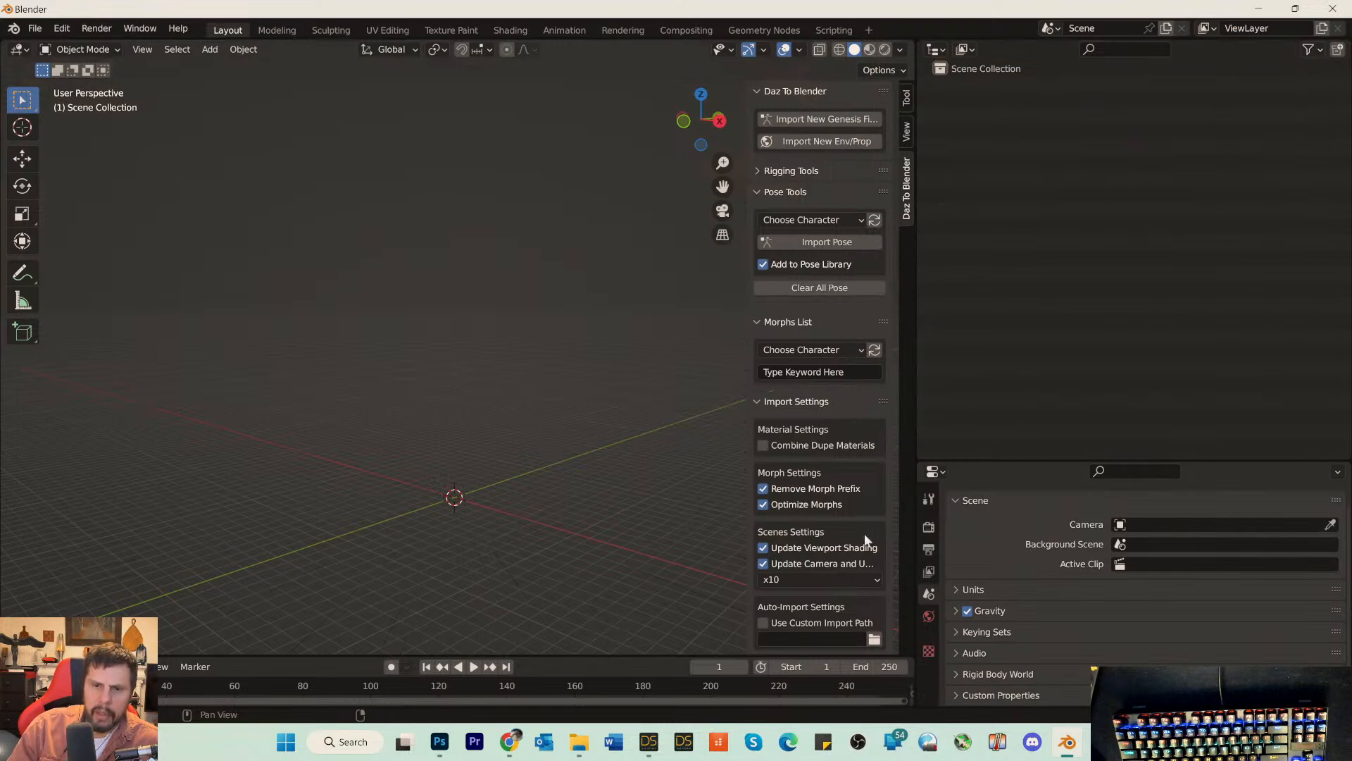
# Step: Set the import scene scale to Real Scale (Centimeters) and enable Combine Dupe Materials
pyautogui.click(872, 580)
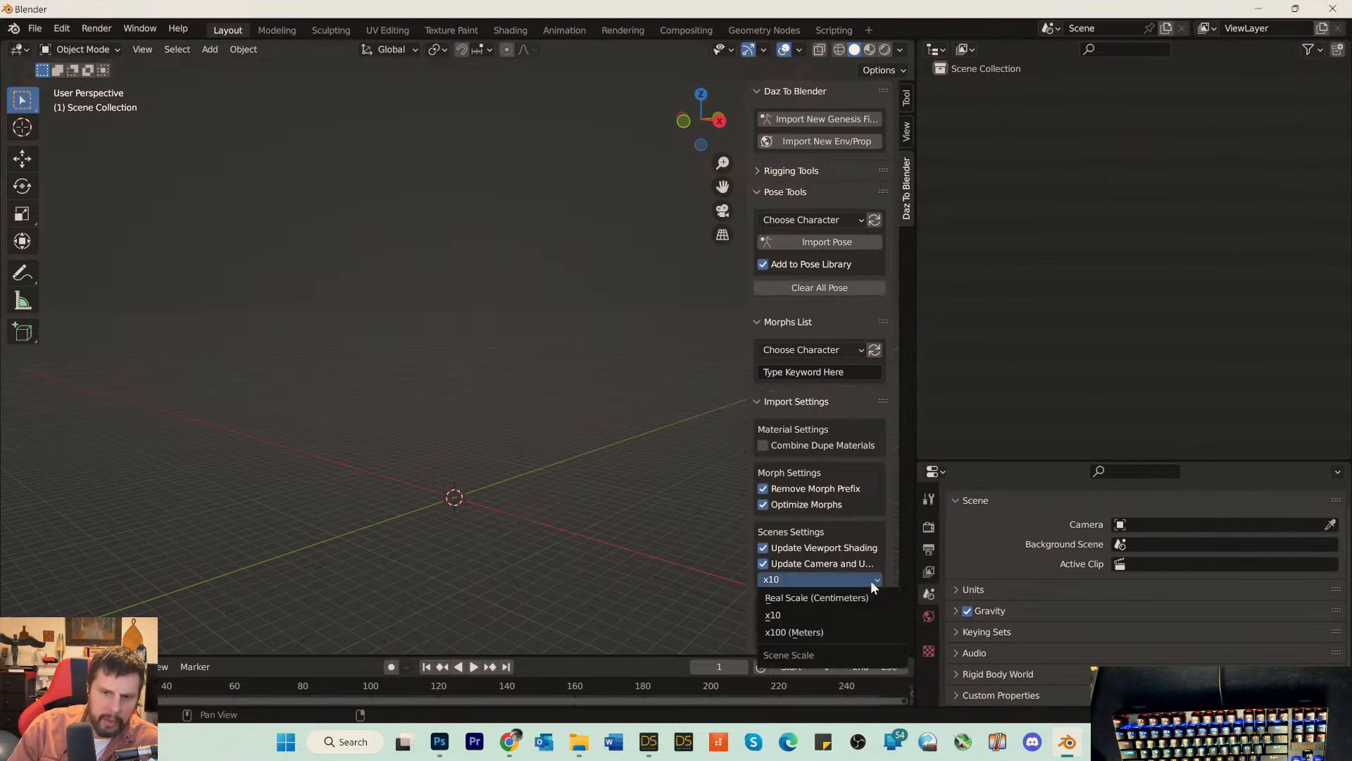
pyautogui.click(836, 600)
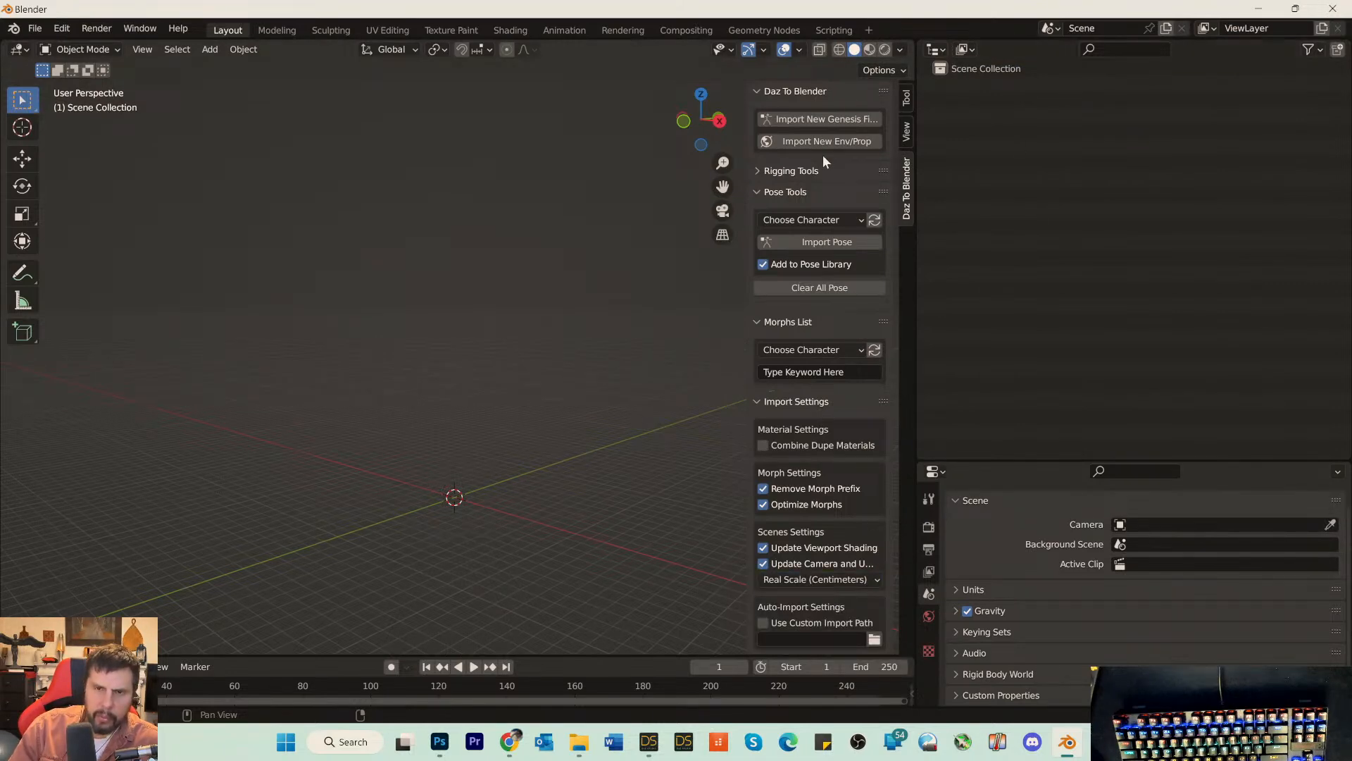
pyautogui.click(764, 446)
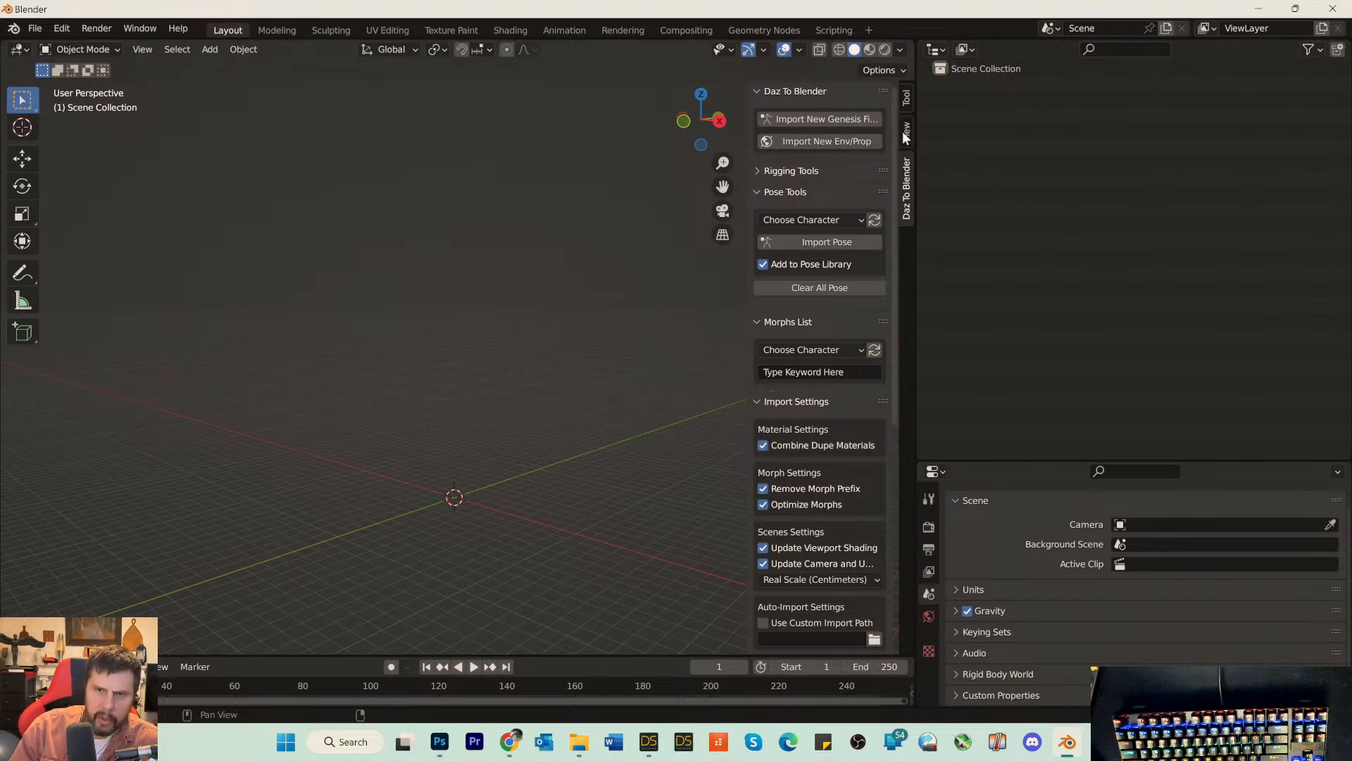
# Step: Import the exported asset again as a new Env/Prop and examine the oak, stones and ground from several angles
pyautogui.click(826, 145)
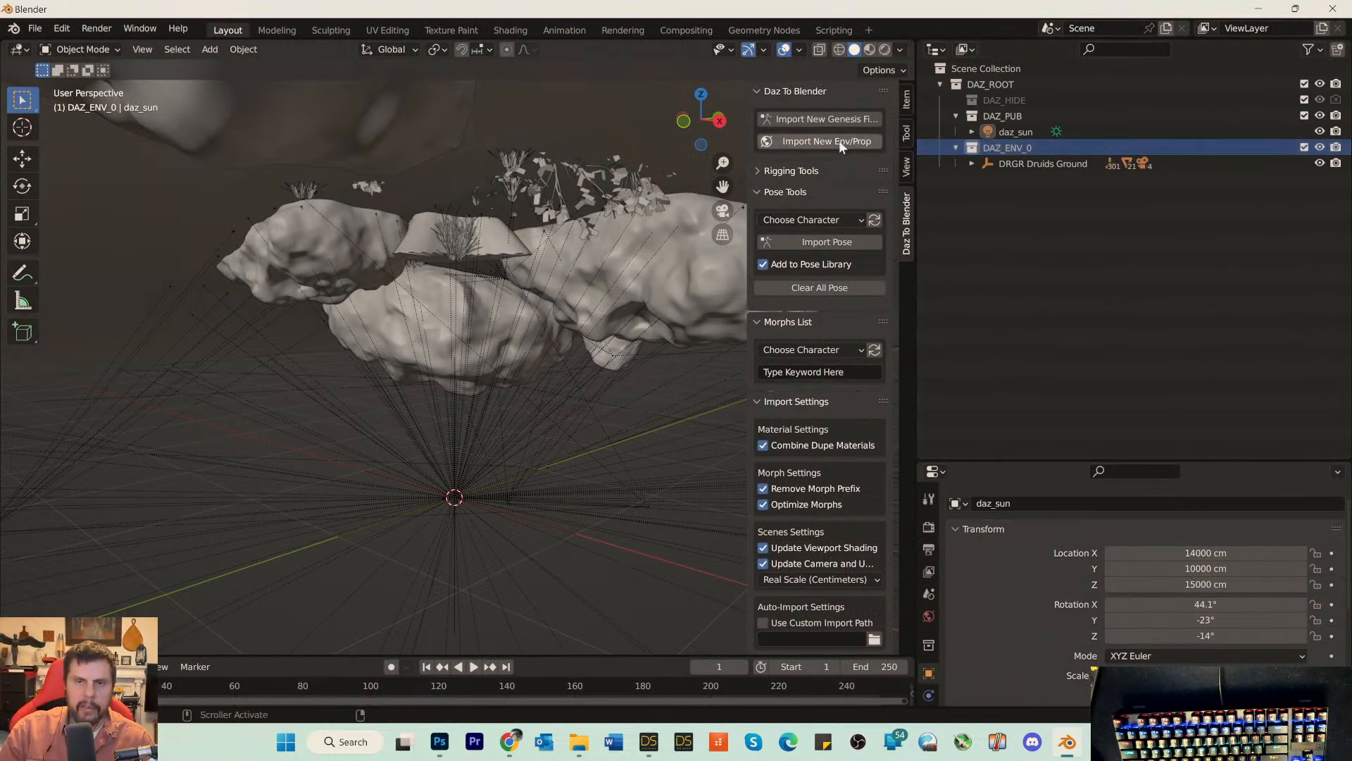
pyautogui.scroll(10, 686, 286)
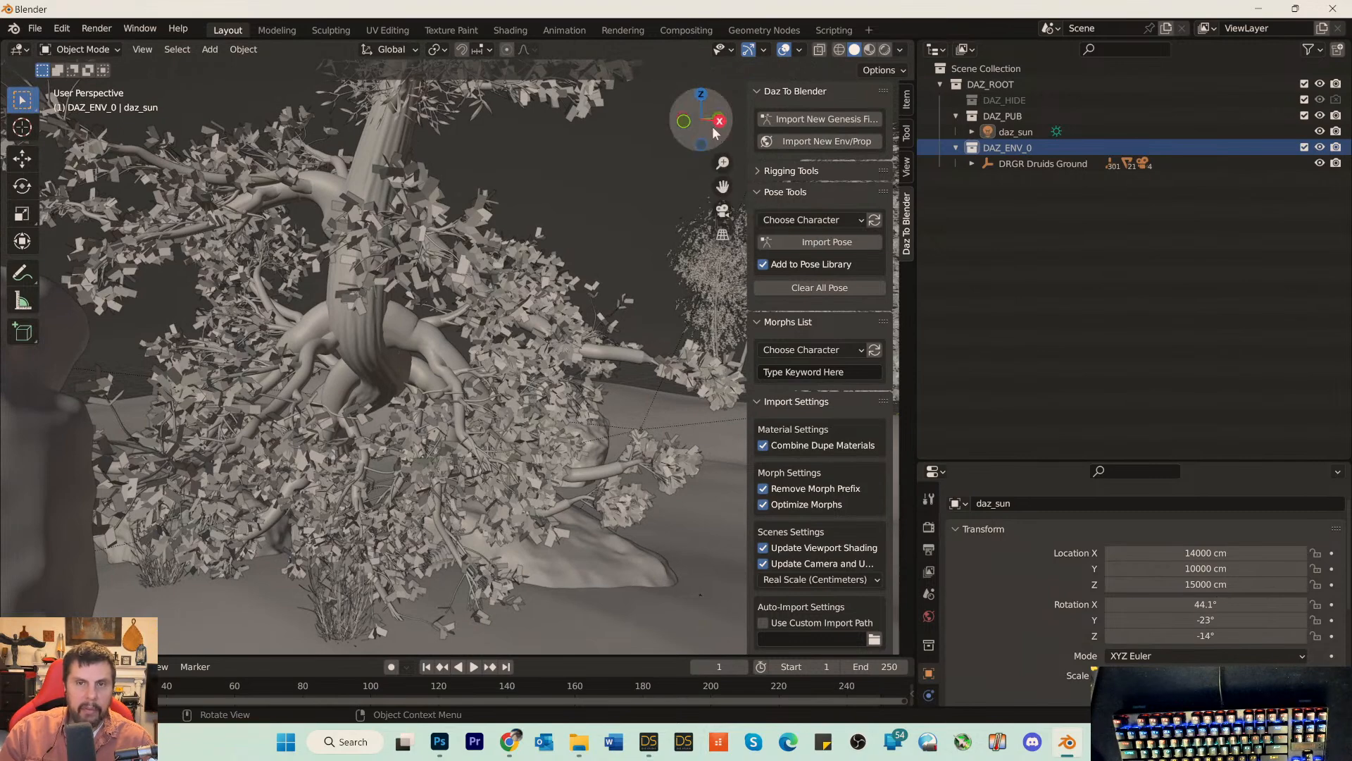
pyautogui.moveTo(723, 125); pyautogui.dragTo(682, 128)
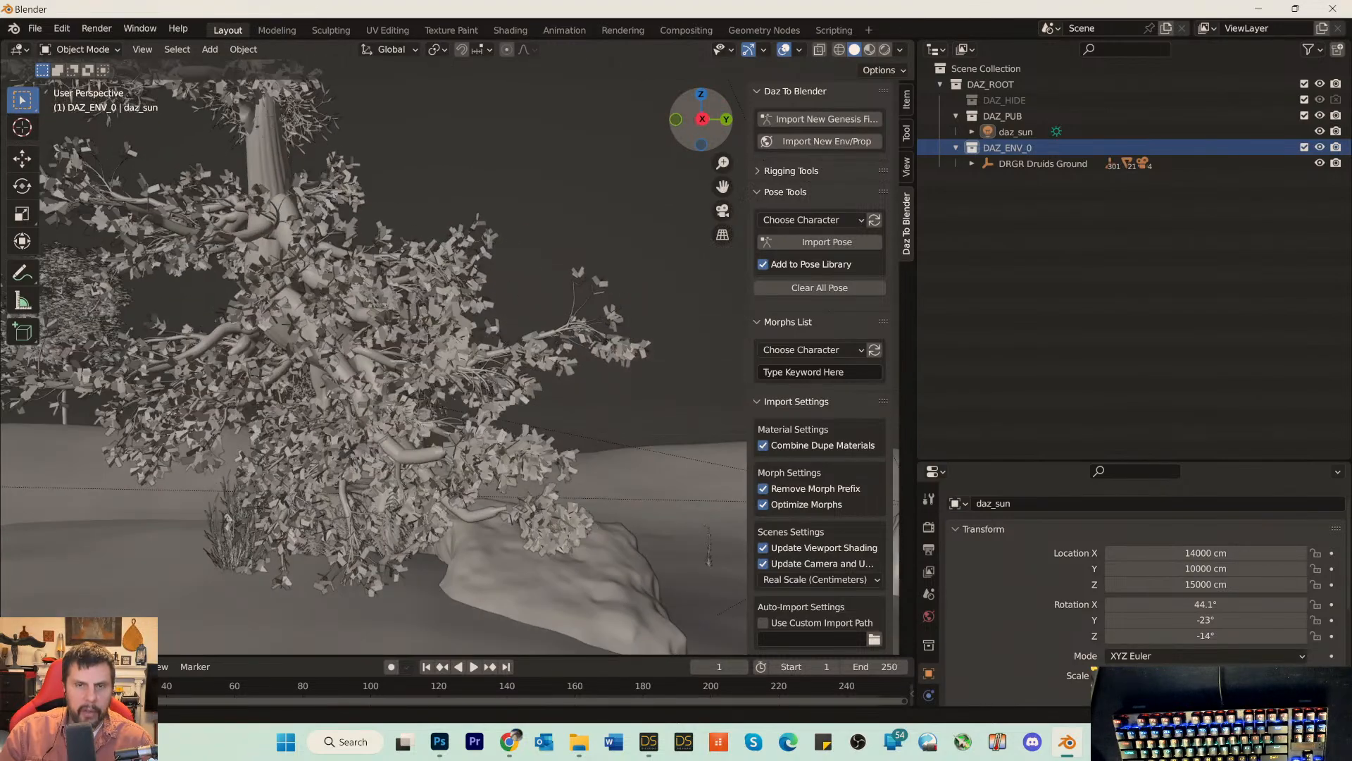
pyautogui.scroll(4, 689, 230)
pyautogui.scroll(-8, 689, 230)
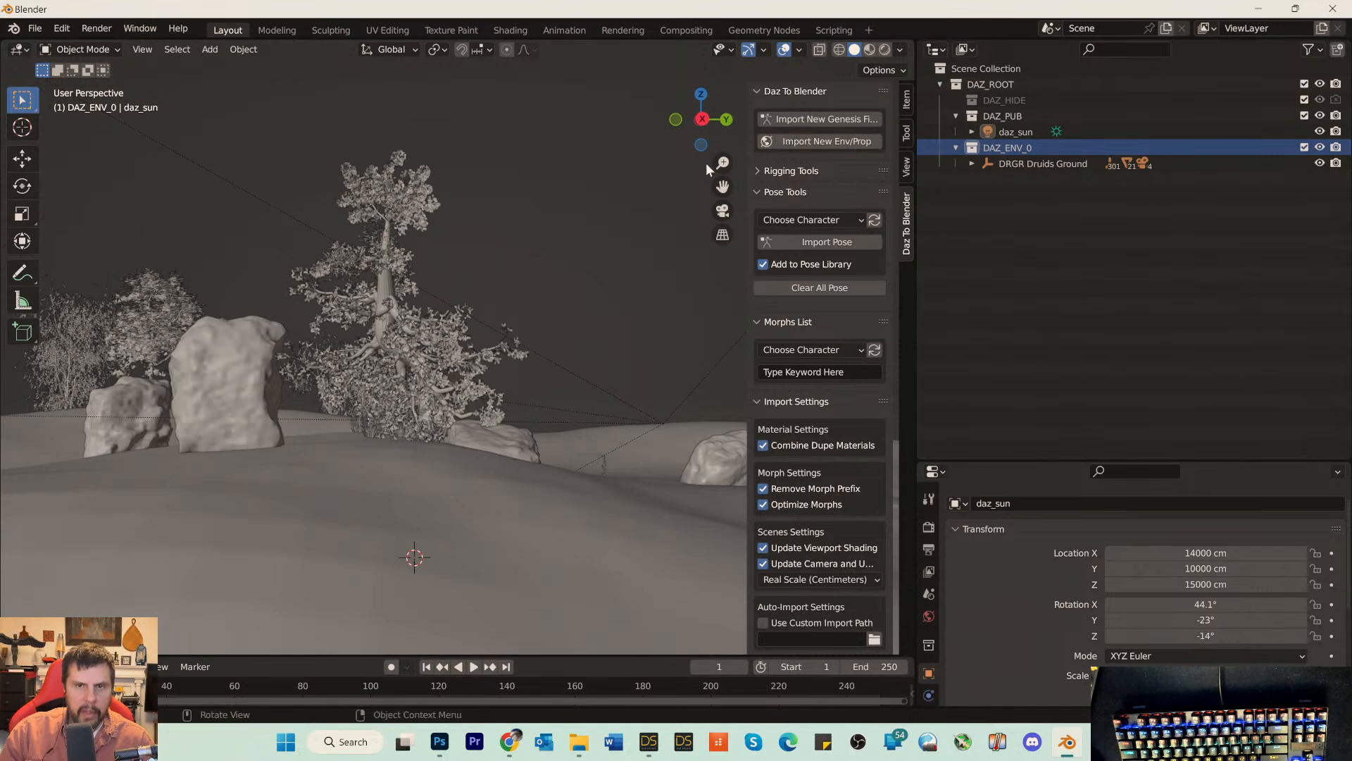
pyautogui.moveTo(723, 186); pyautogui.dragTo(698, 250)
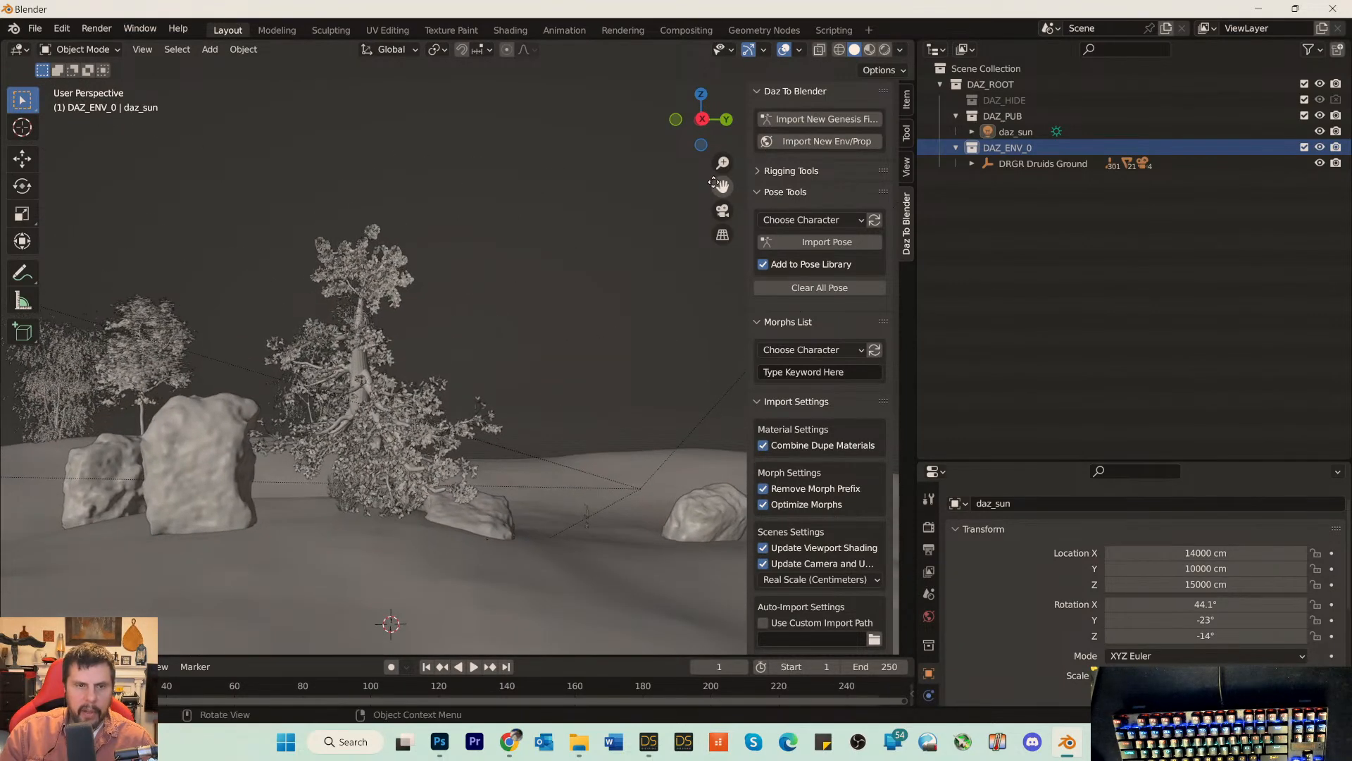
pyautogui.moveTo(707, 126); pyautogui.dragTo(403, 135)
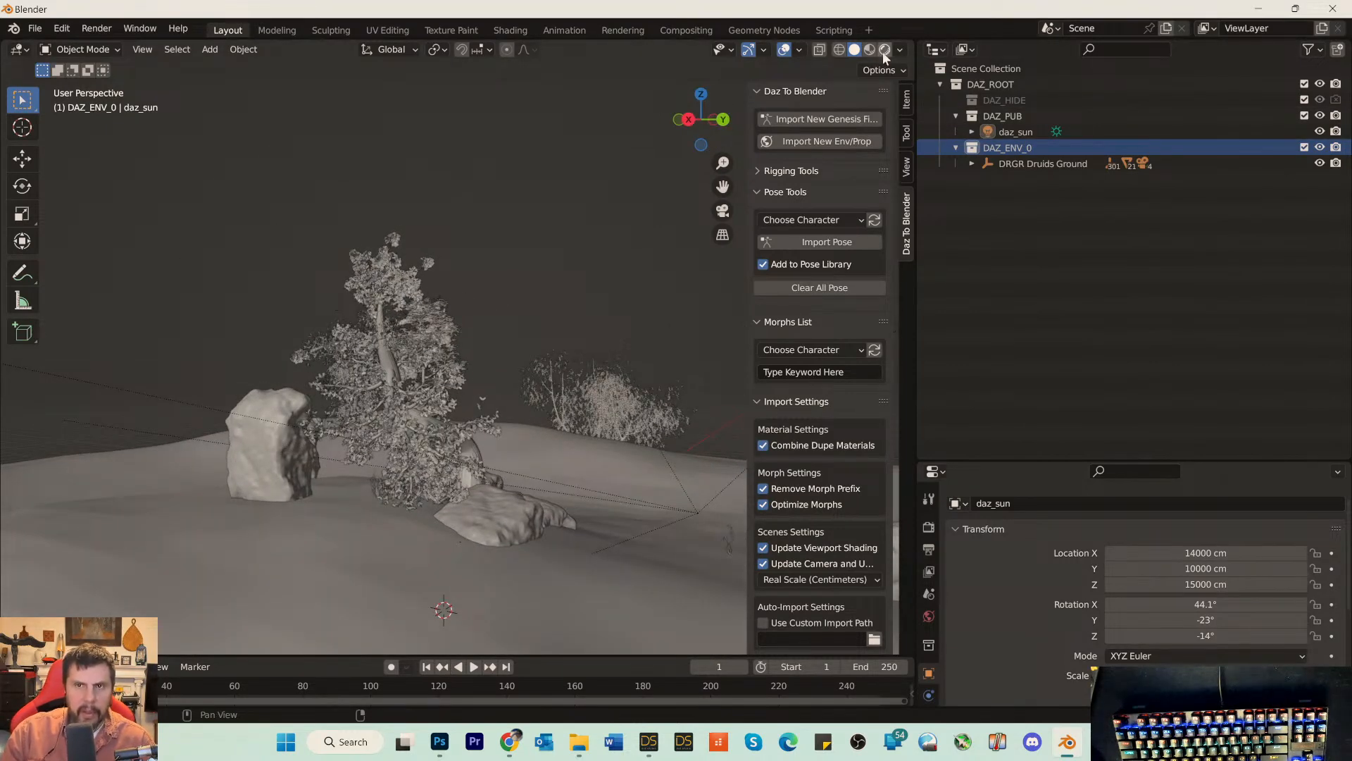
# Step: Delete the reimported DAZ_ROOT collection together with its whole hierarchy
pyautogui.click(1060, 87)
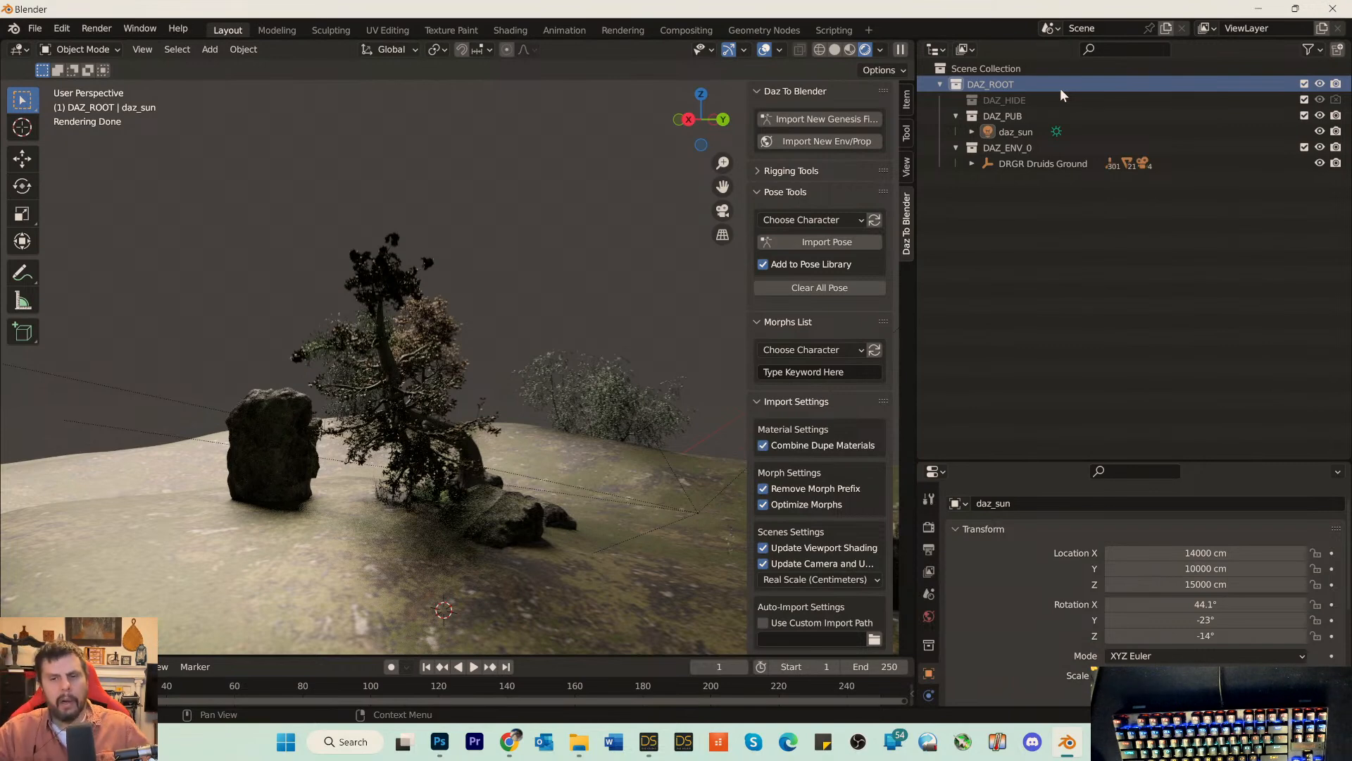
pyautogui.rightClick(987, 84)
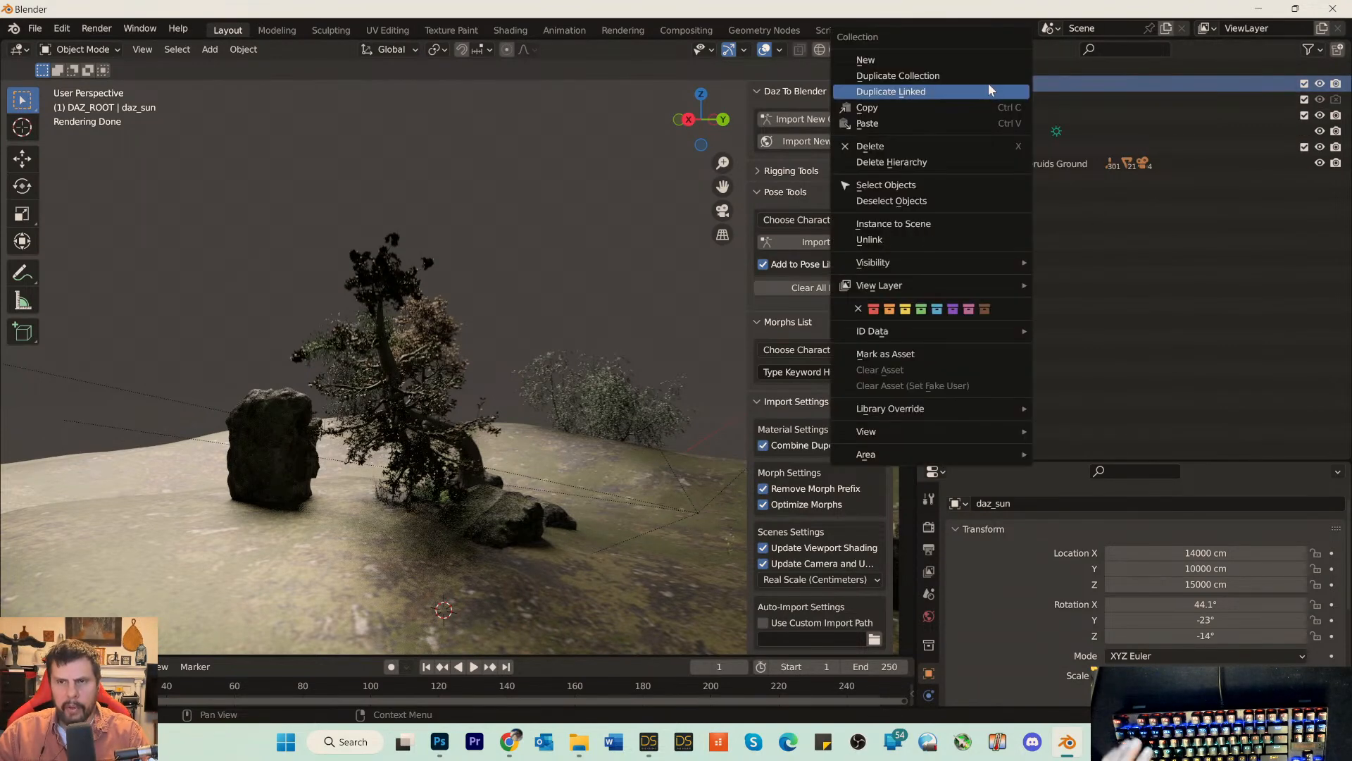
pyautogui.click(926, 163)
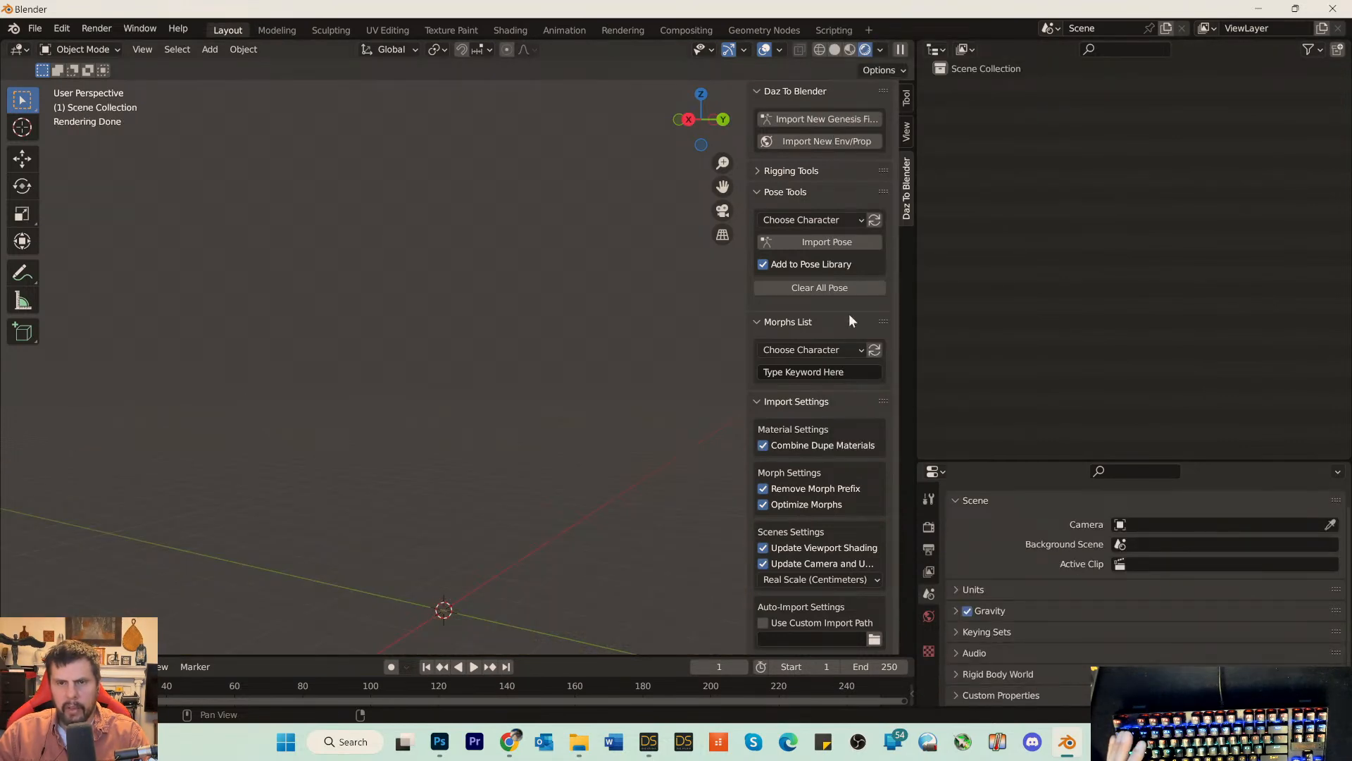
# Step: Enter #getpose in the Commands List and run the command
pyautogui.scroll(-7, 881, 468)
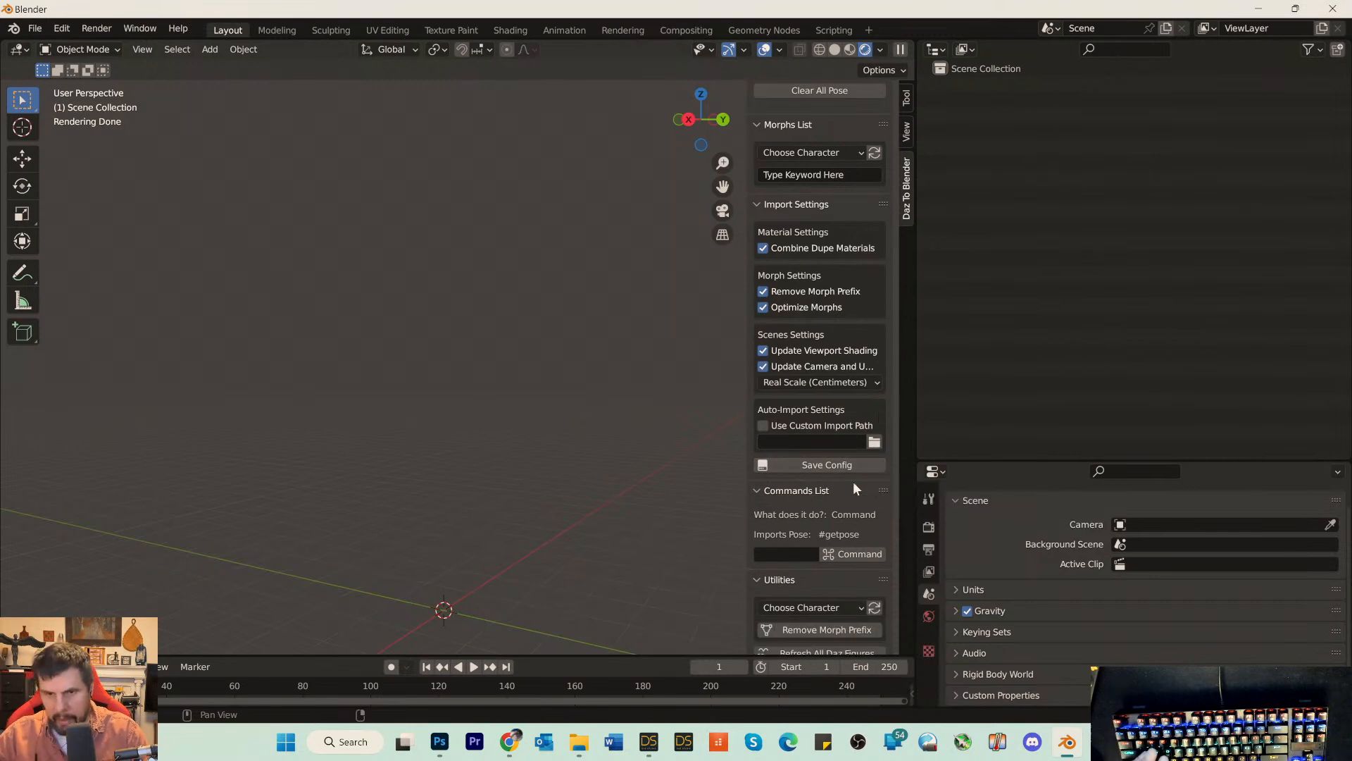
pyautogui.click(764, 554)
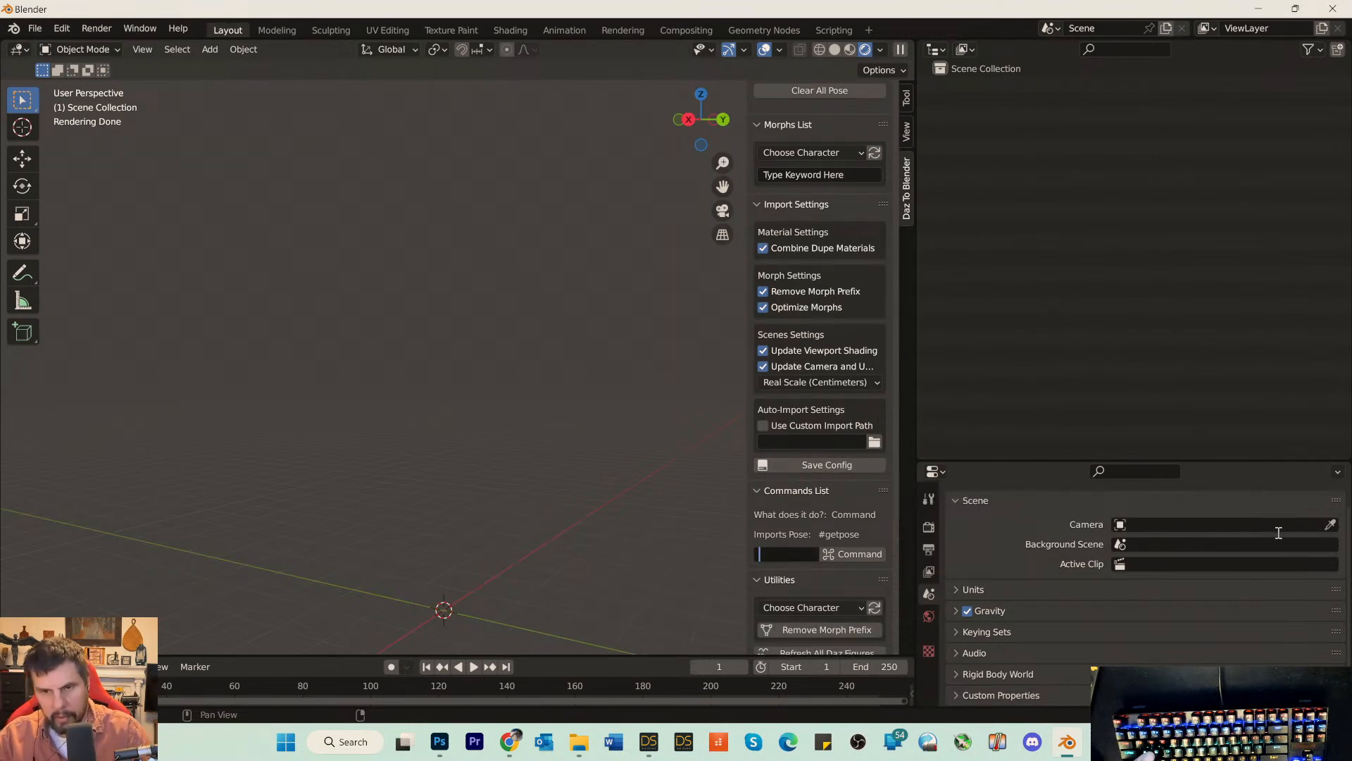
pyautogui.write('#')
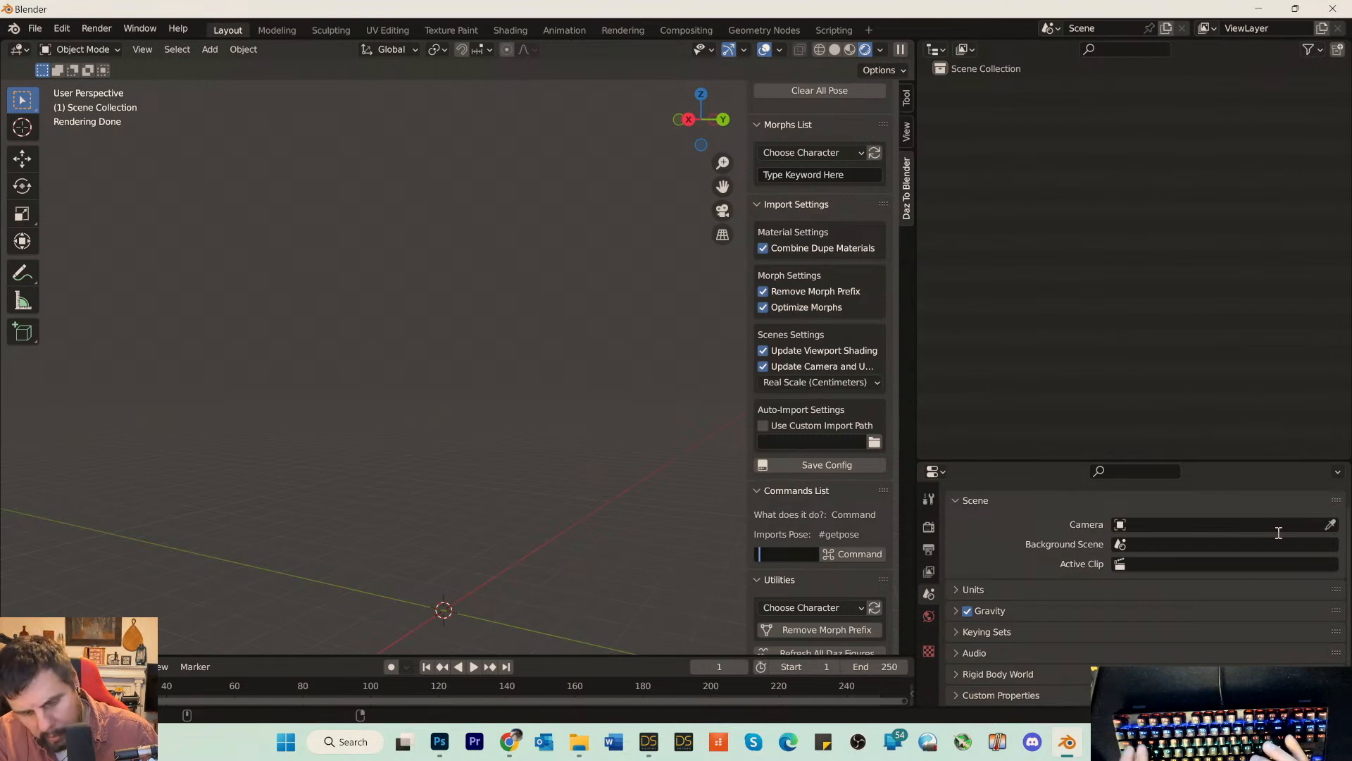
pyautogui.write('get')
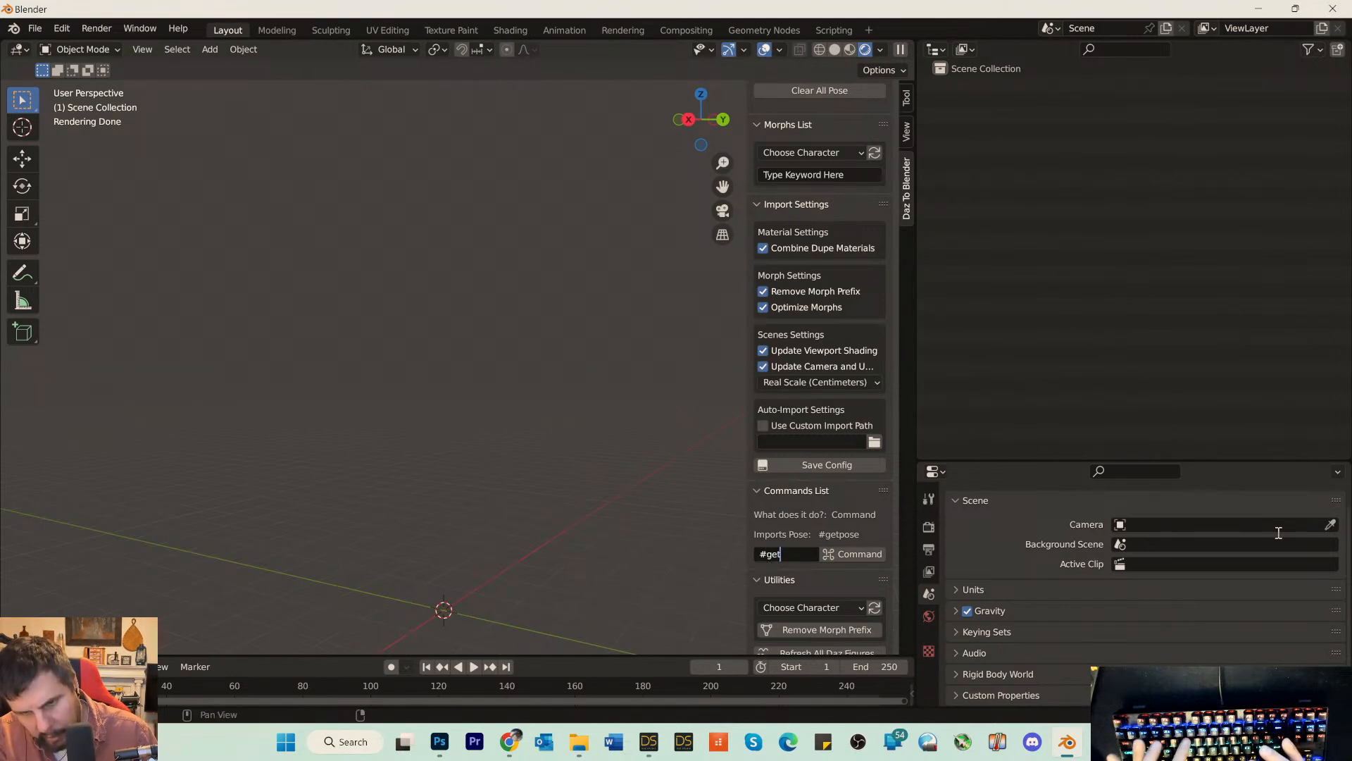
pyautogui.write('pose')
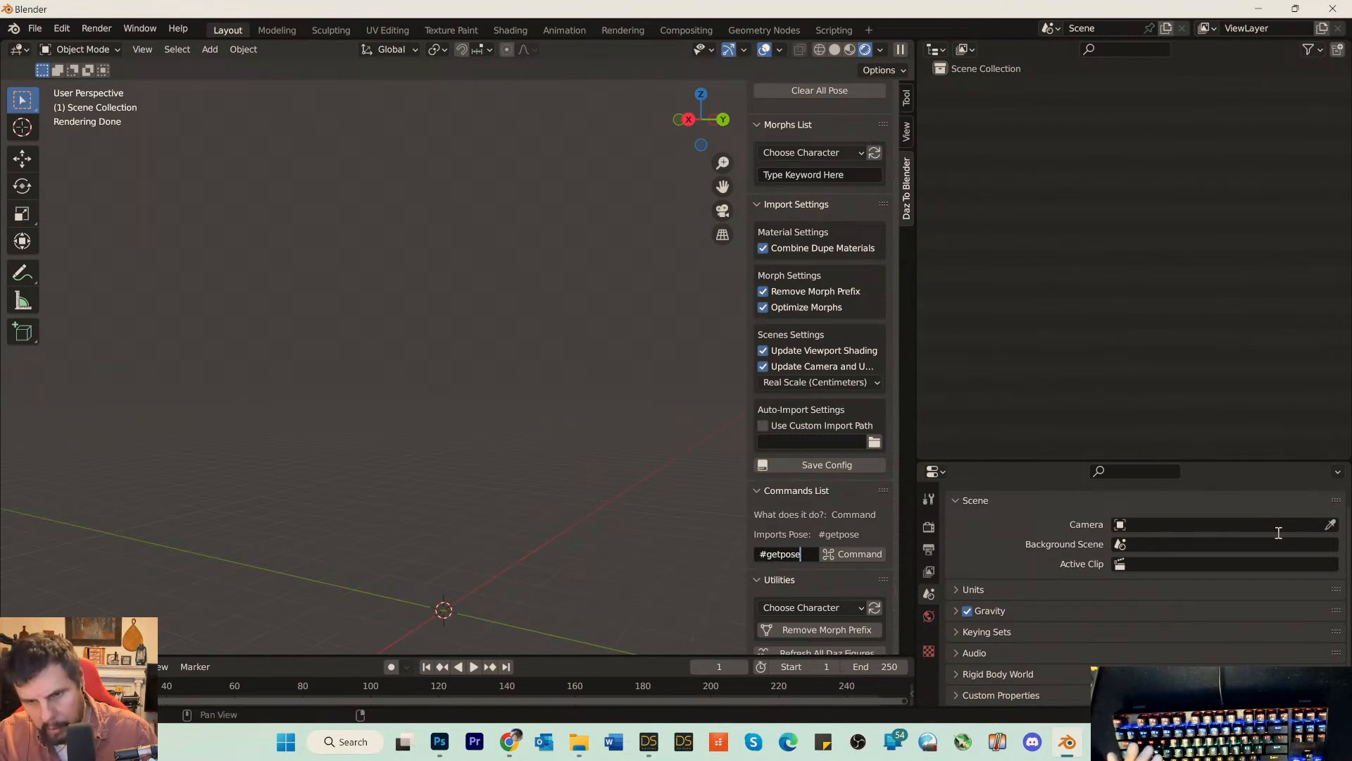
pyautogui.click(862, 555)
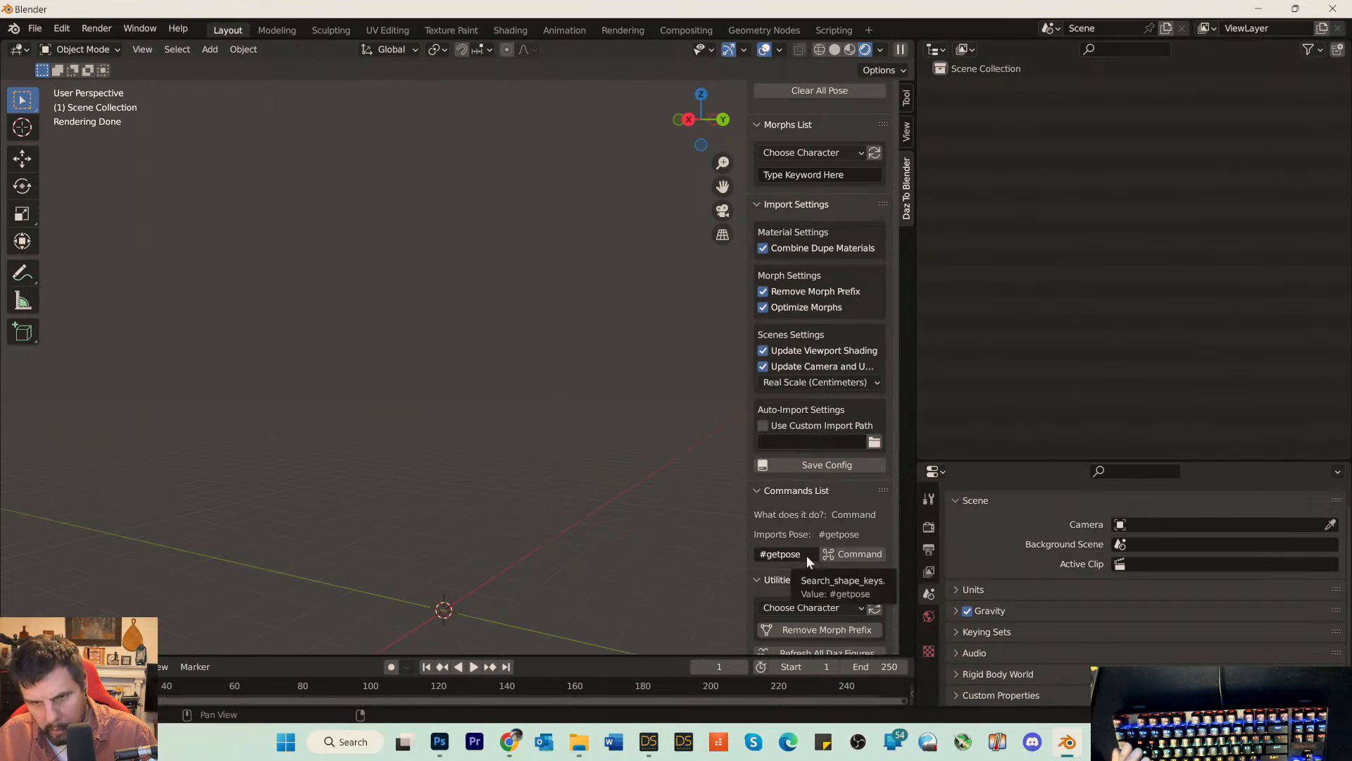
pyautogui.click(809, 556)
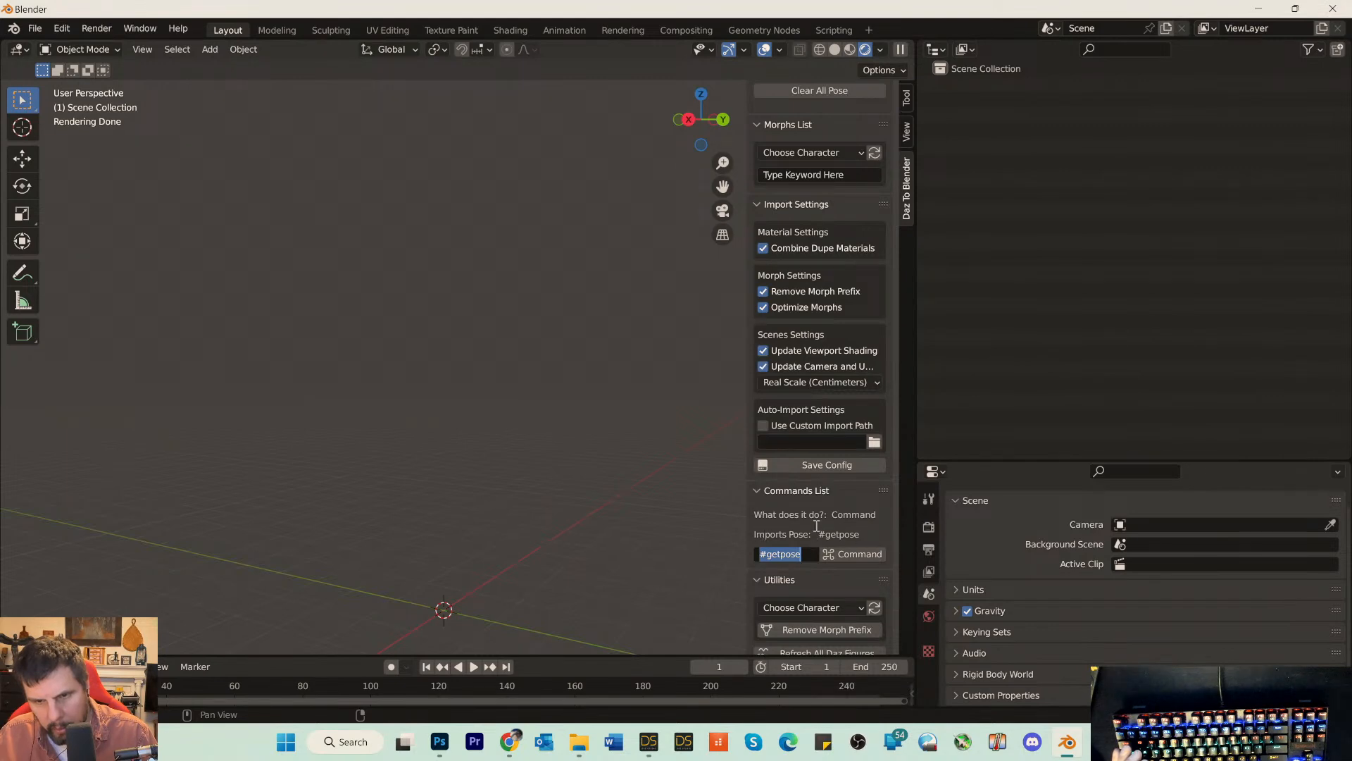
pyautogui.click(810, 551)
pyautogui.press('Return')
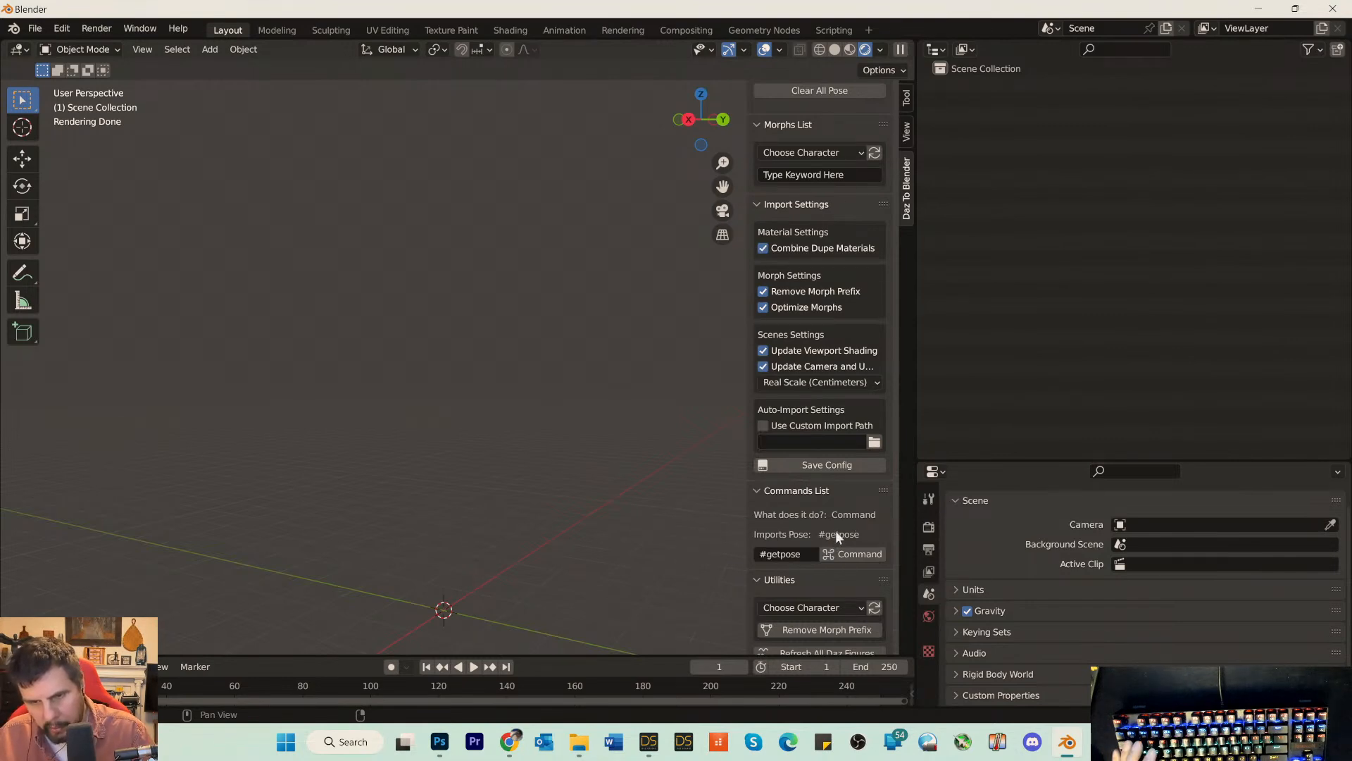
# Step: Import the exported asset as a new Genesis figure
pyautogui.scroll(4, 825, 506)
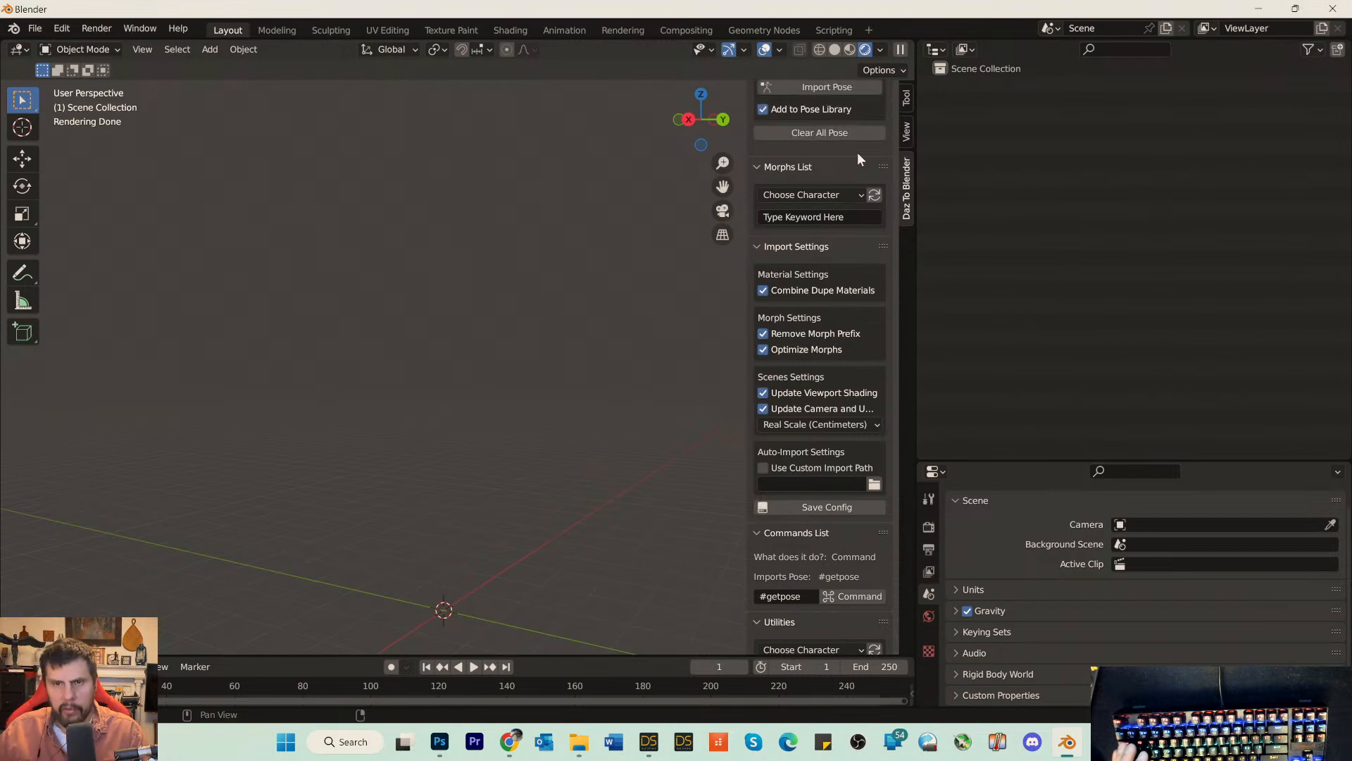
pyautogui.scroll(3, 857, 167)
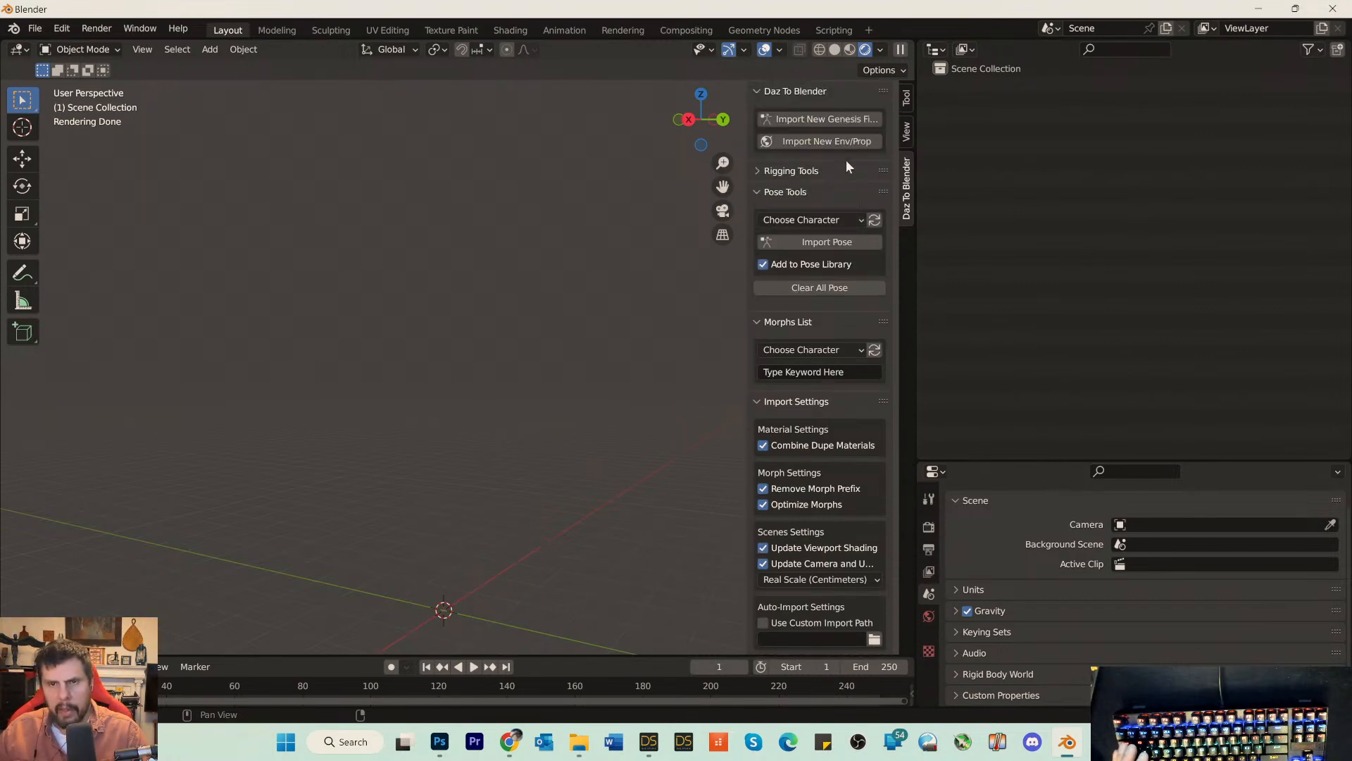
pyautogui.click(810, 121)
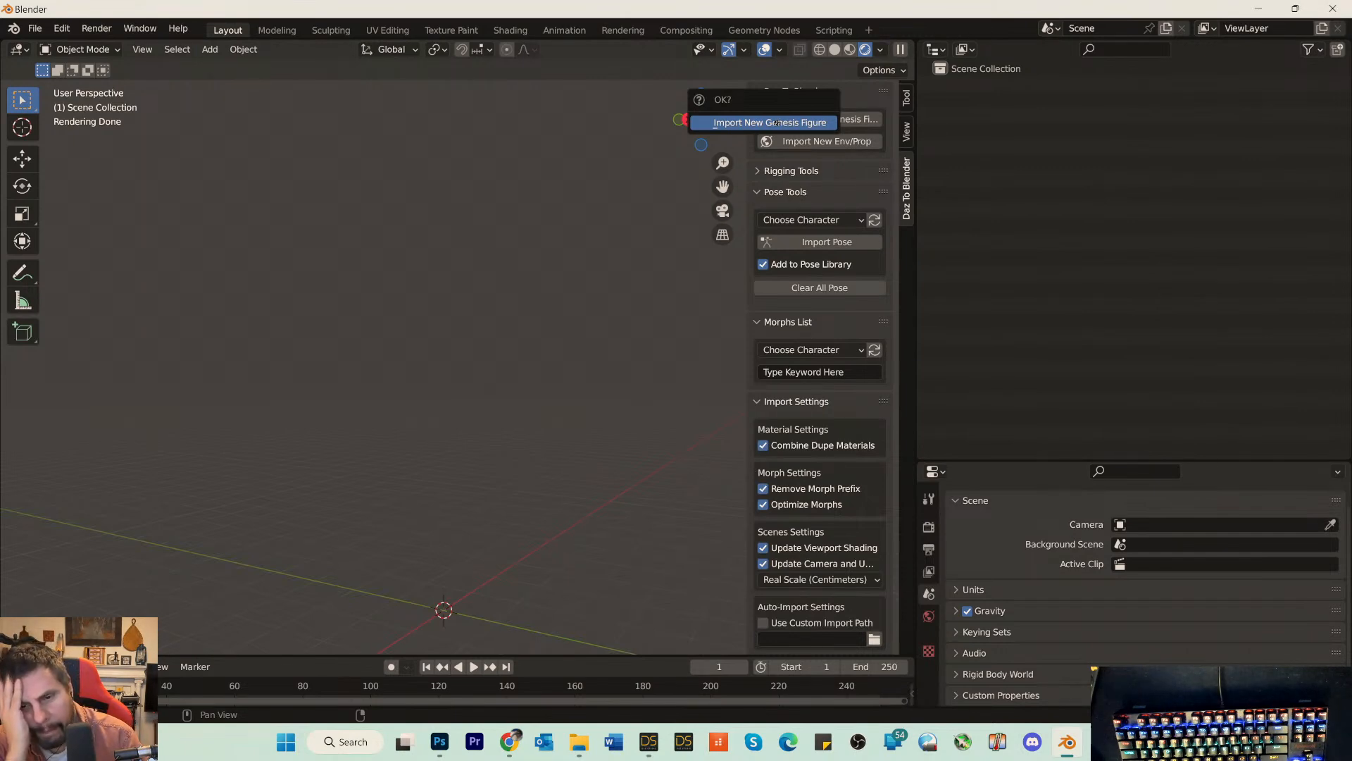
pyautogui.click(779, 124)
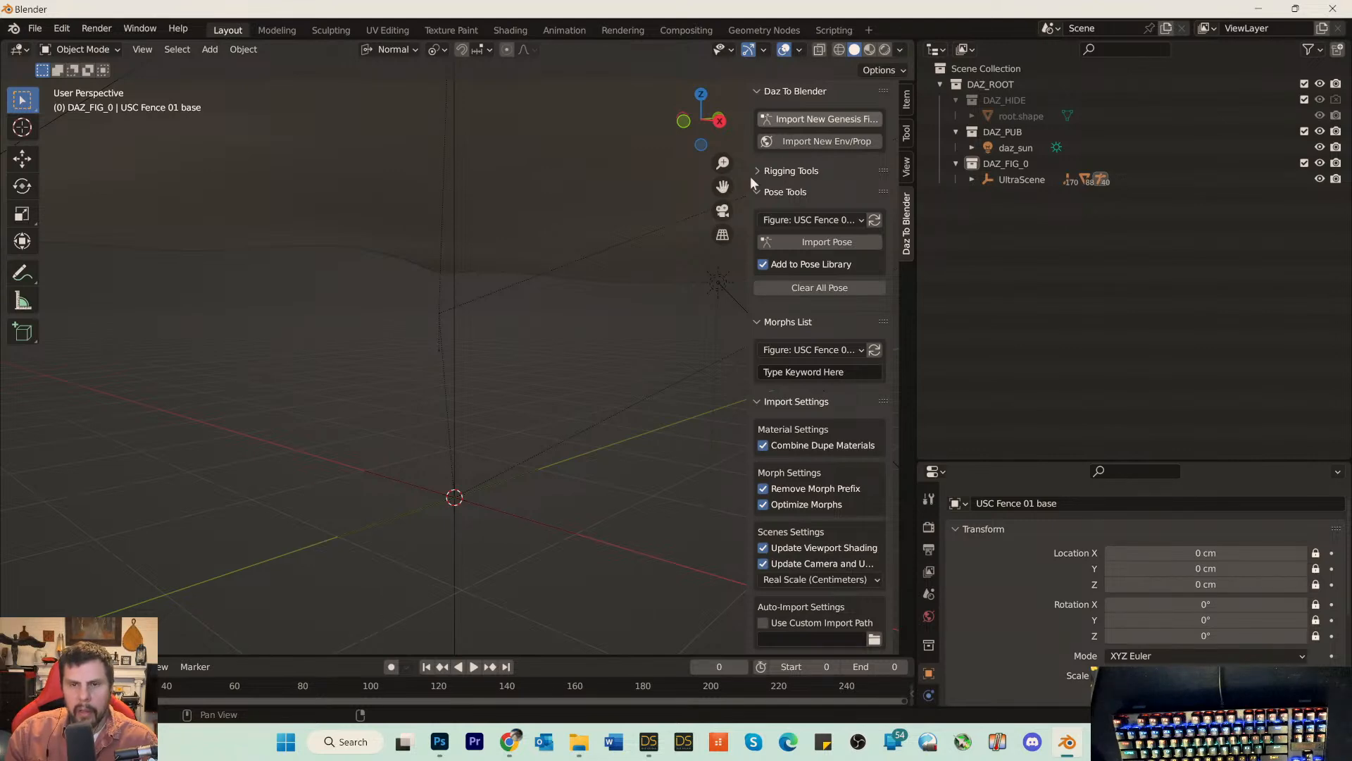
# Step: Examine the imported UltraScene terrain and the rigged fence from several angles
pyautogui.moveTo(715, 186); pyautogui.dragTo(526, 382)
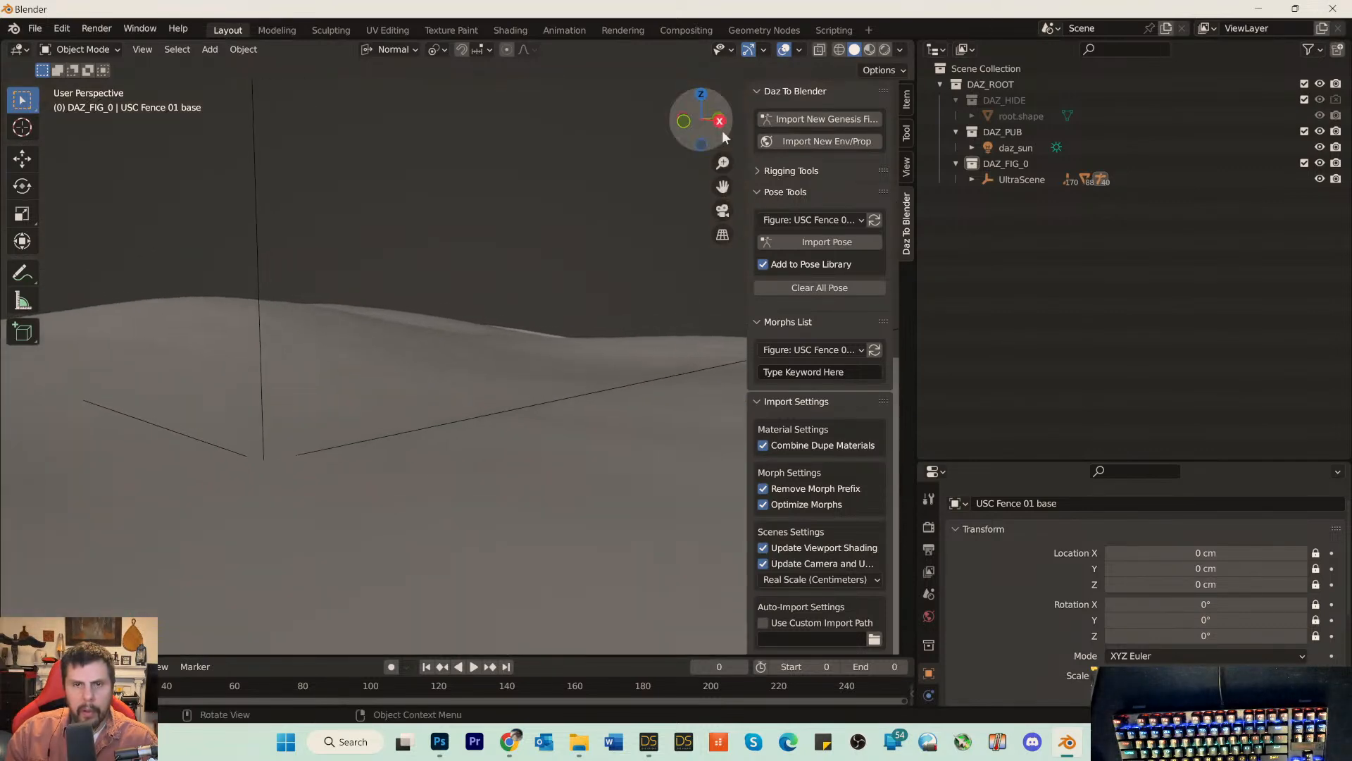
pyautogui.moveTo(725, 130)
pyautogui.mouseDown()
pyautogui.moveTo(652, 134)
pyautogui.moveTo(653, 151)
pyautogui.moveTo(765, 189)
pyautogui.moveTo(761, 160)
pyautogui.moveTo(690, 152)
pyautogui.moveTo(465, 162)
pyautogui.moveTo(735, 113)
pyautogui.mouseUp()
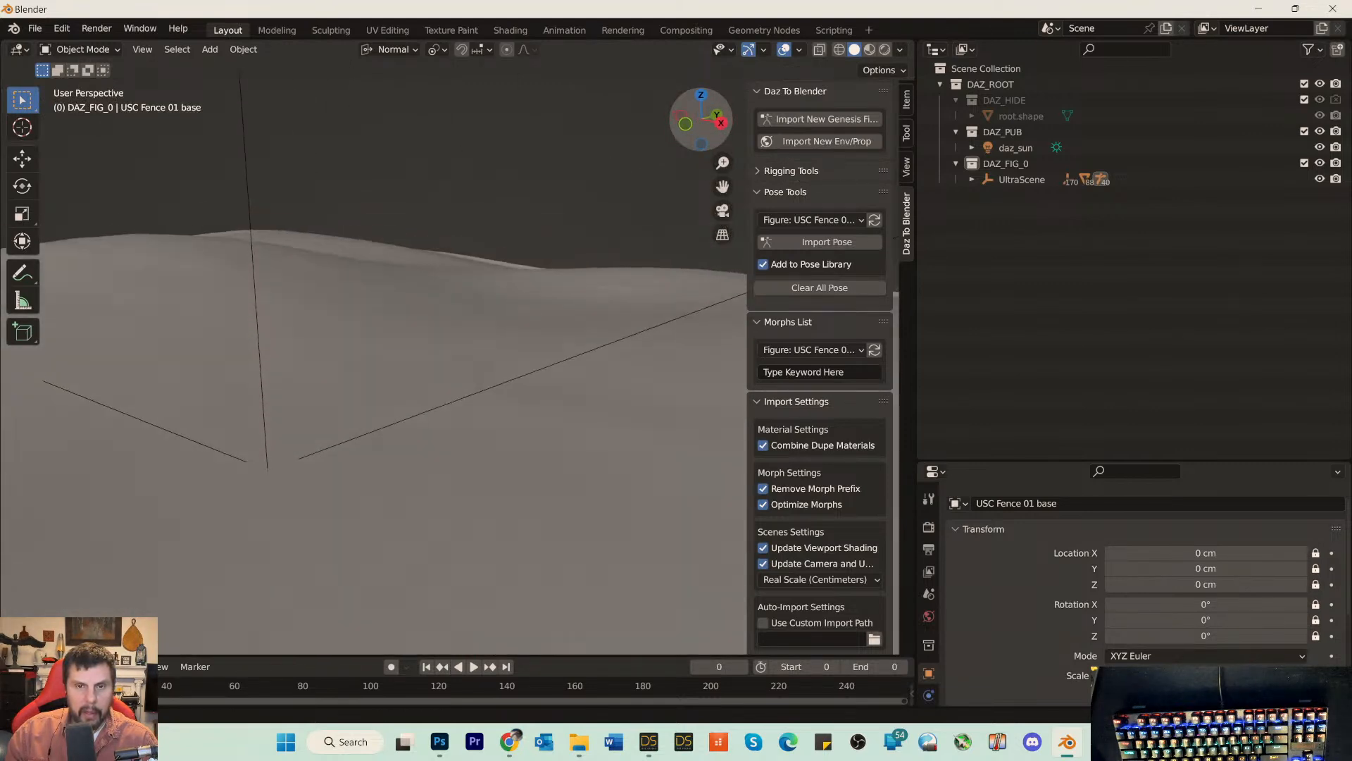
pyautogui.moveTo(723, 162); pyautogui.dragTo(723, 119)
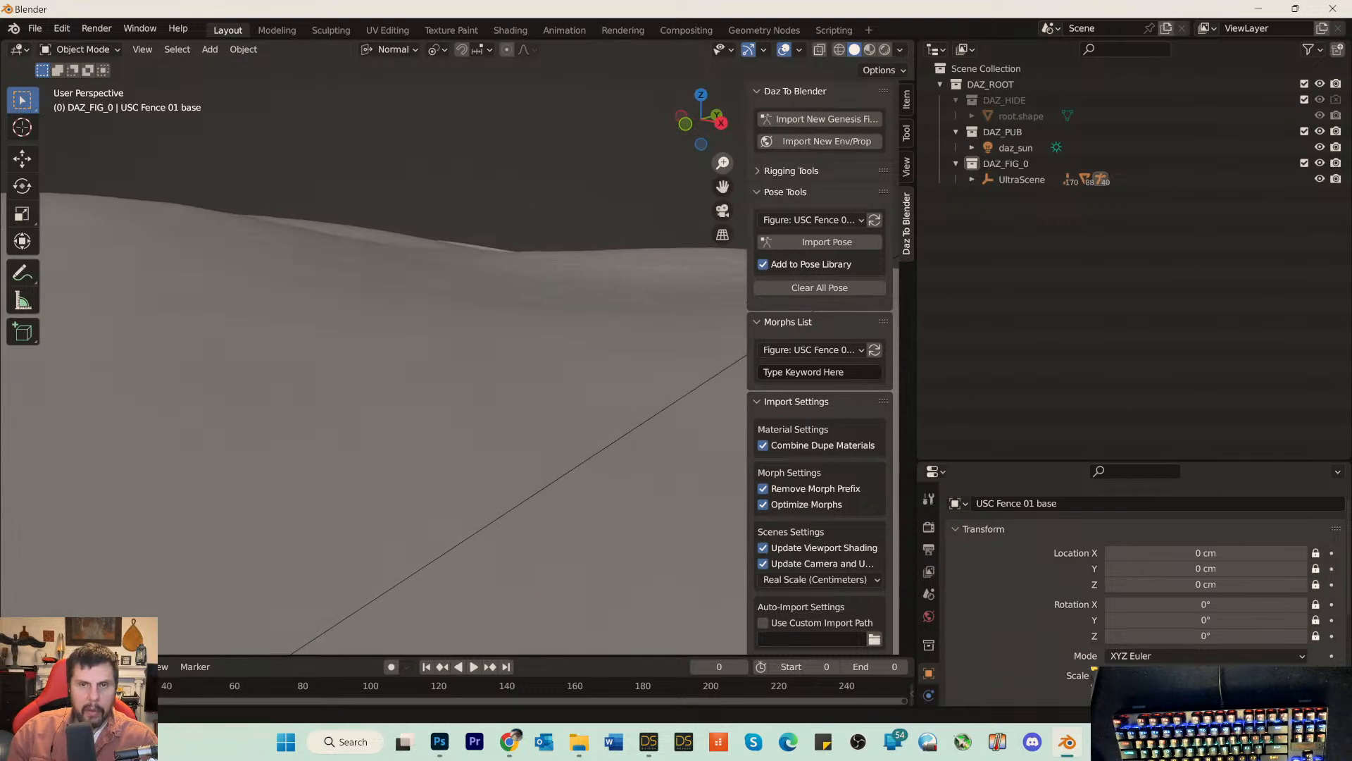
pyautogui.moveTo(703, 119); pyautogui.dragTo(746, 126)
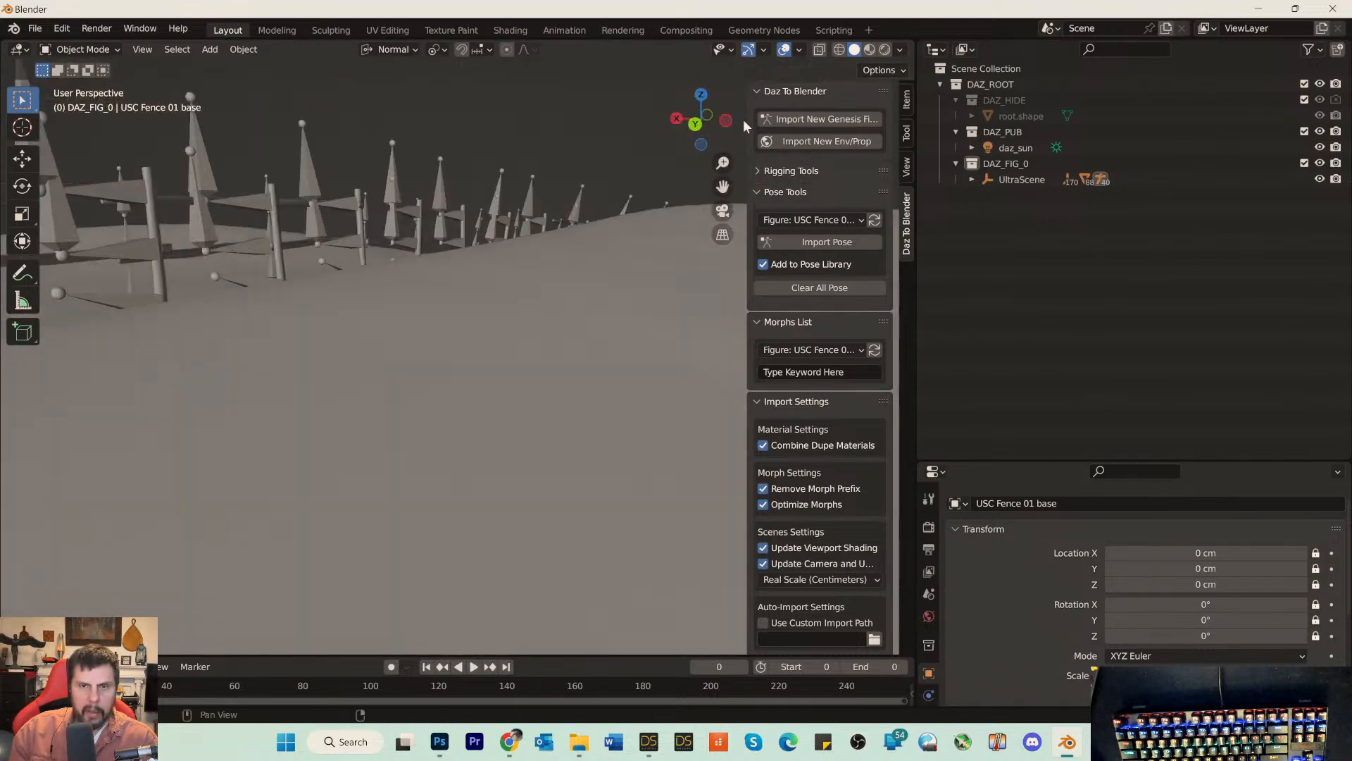
pyautogui.moveTo(723, 186); pyautogui.dragTo(722, 186)
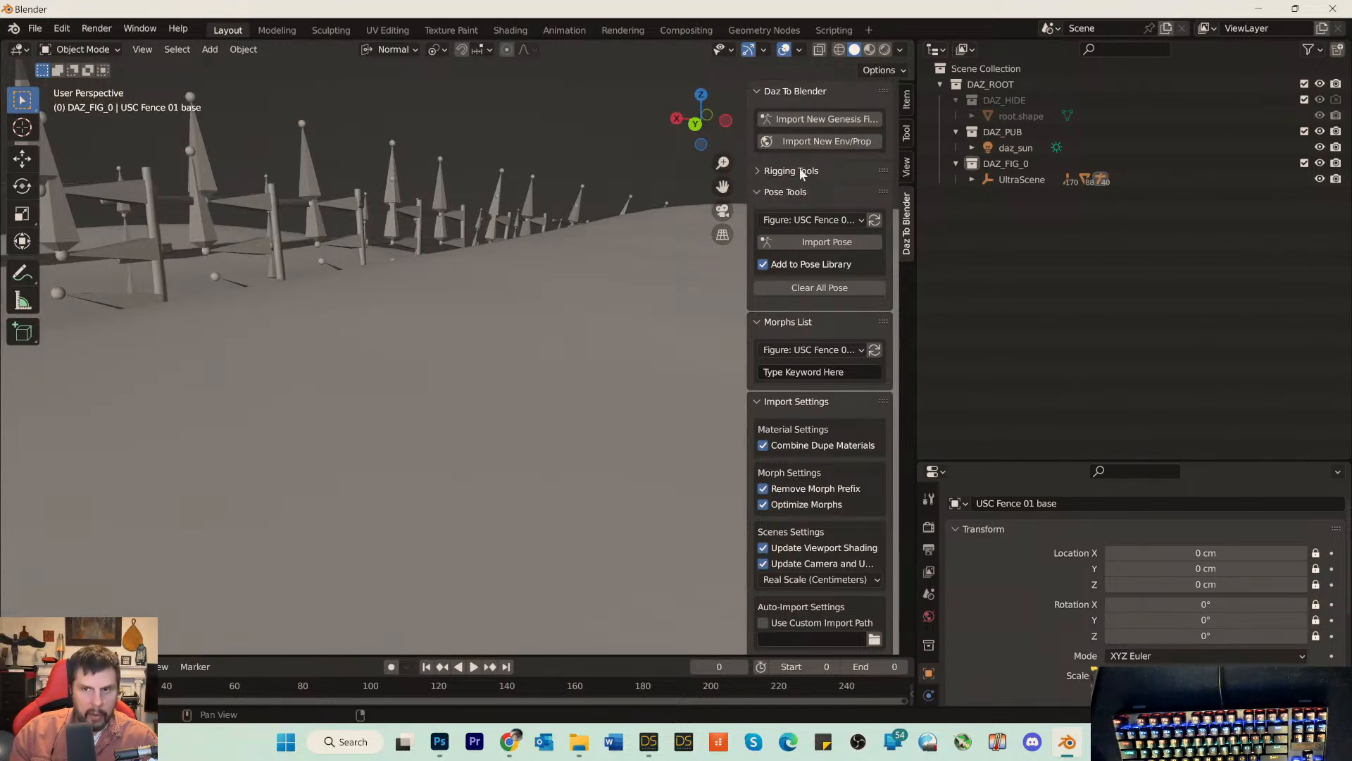
pyautogui.click(978, 70)
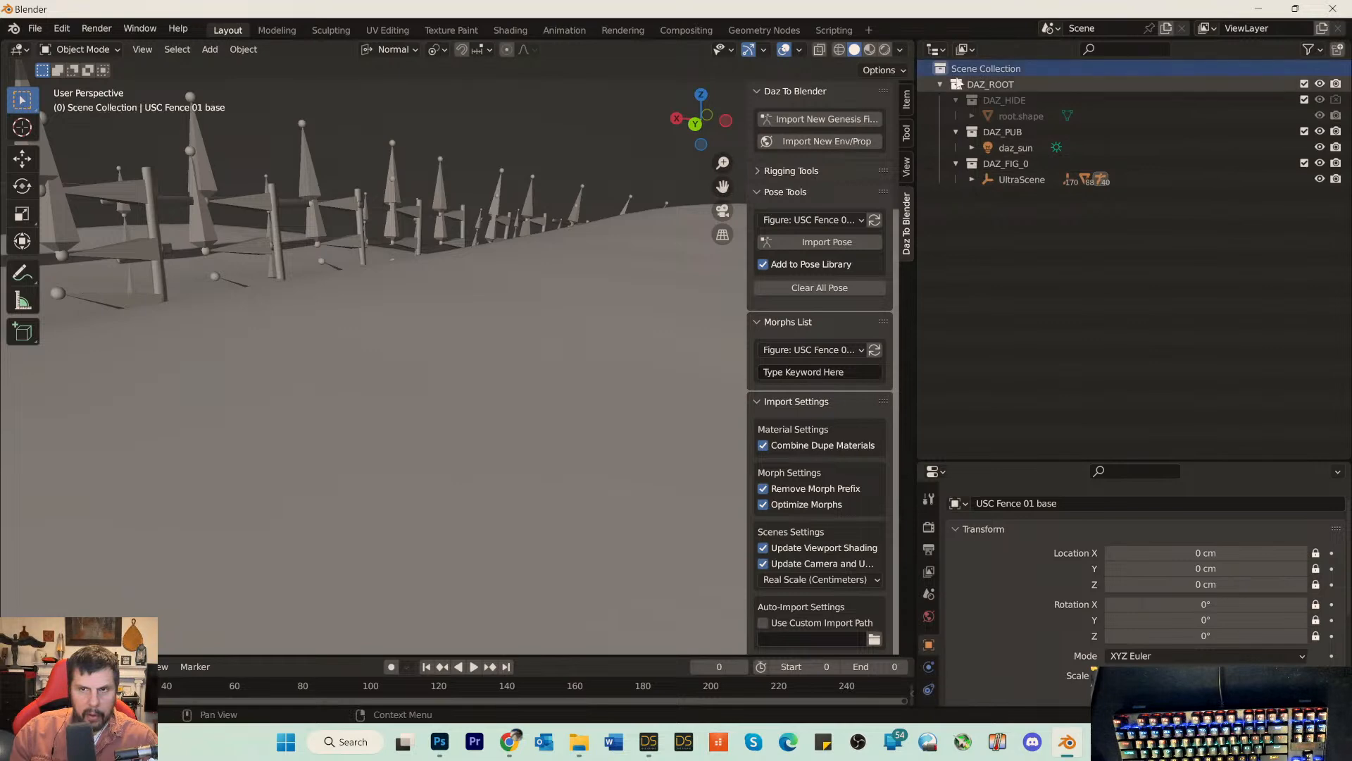
pyautogui.moveTo(722, 186); pyautogui.dragTo(723, 186)
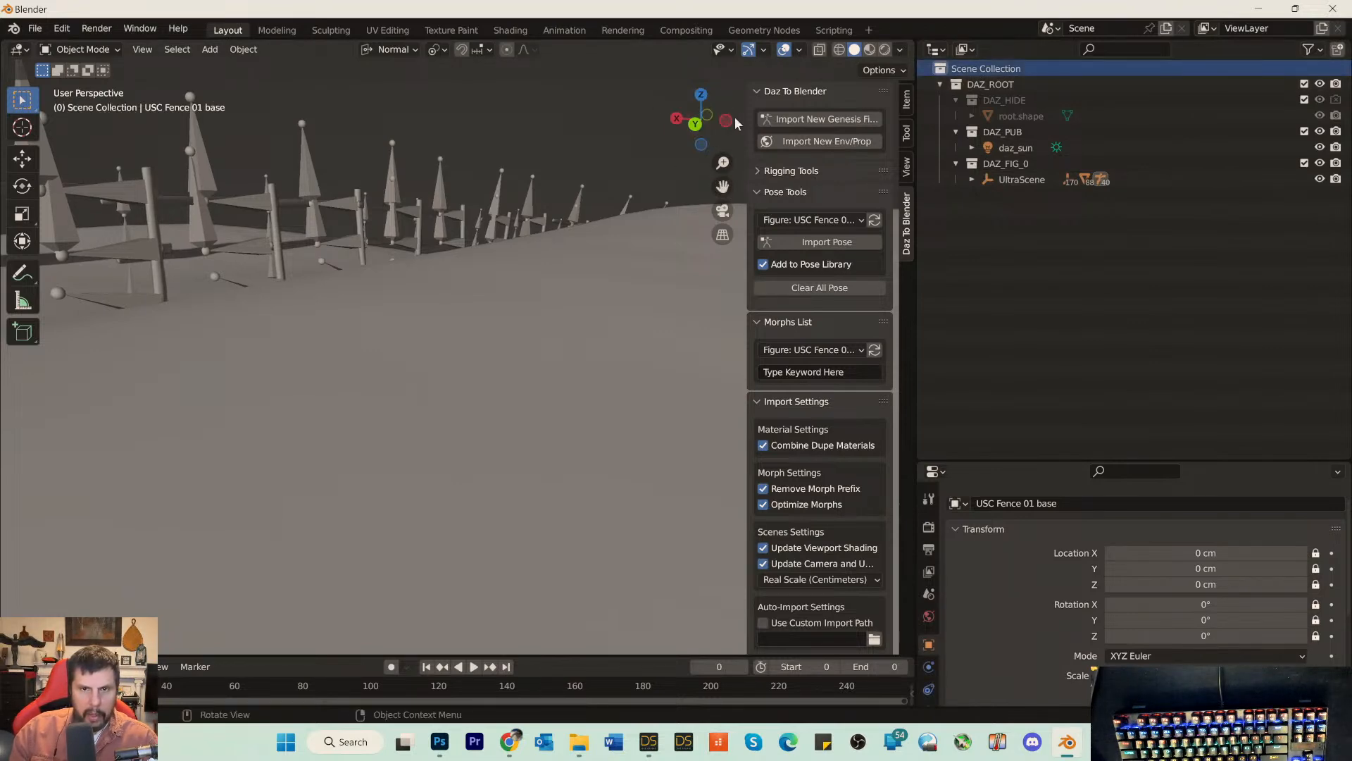
pyautogui.moveTo(699, 123); pyautogui.dragTo(421, 106)
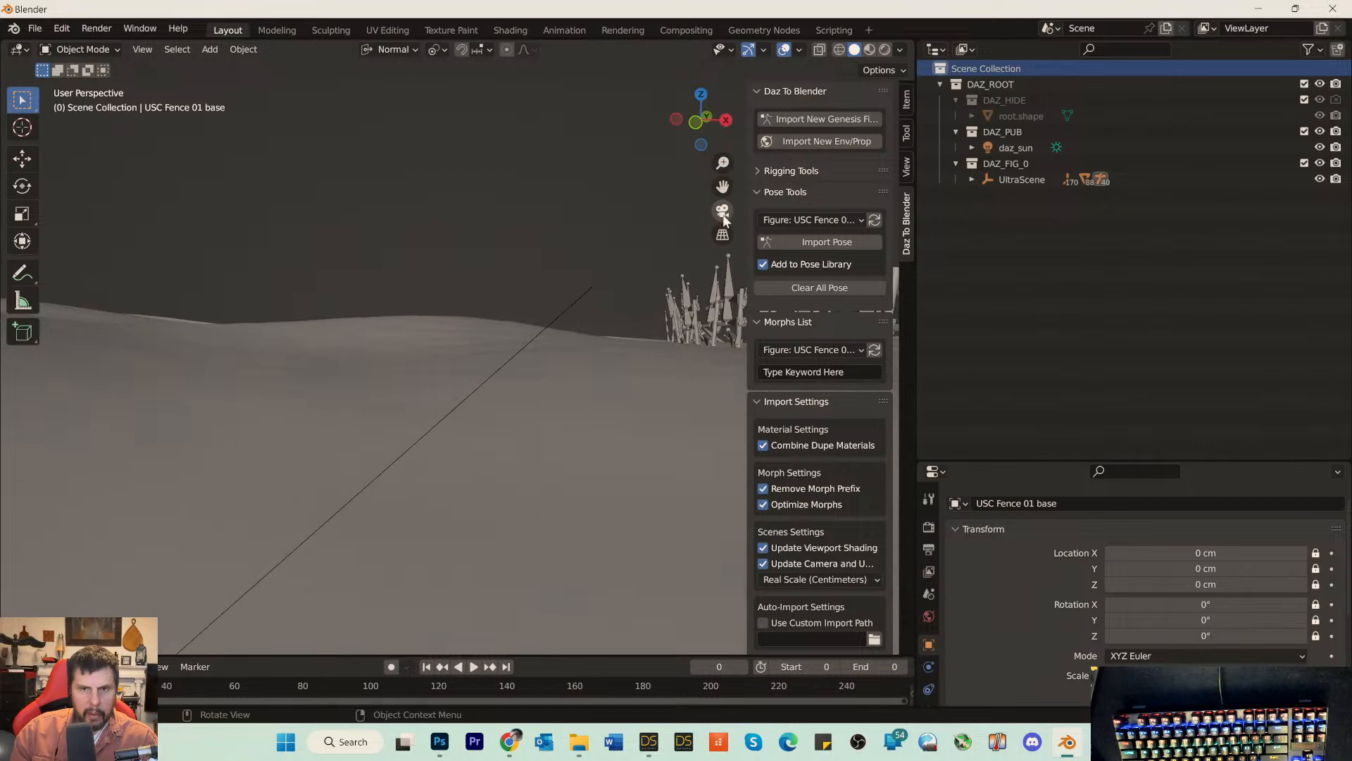
pyautogui.moveTo(726, 121); pyautogui.dragTo(341, 106)
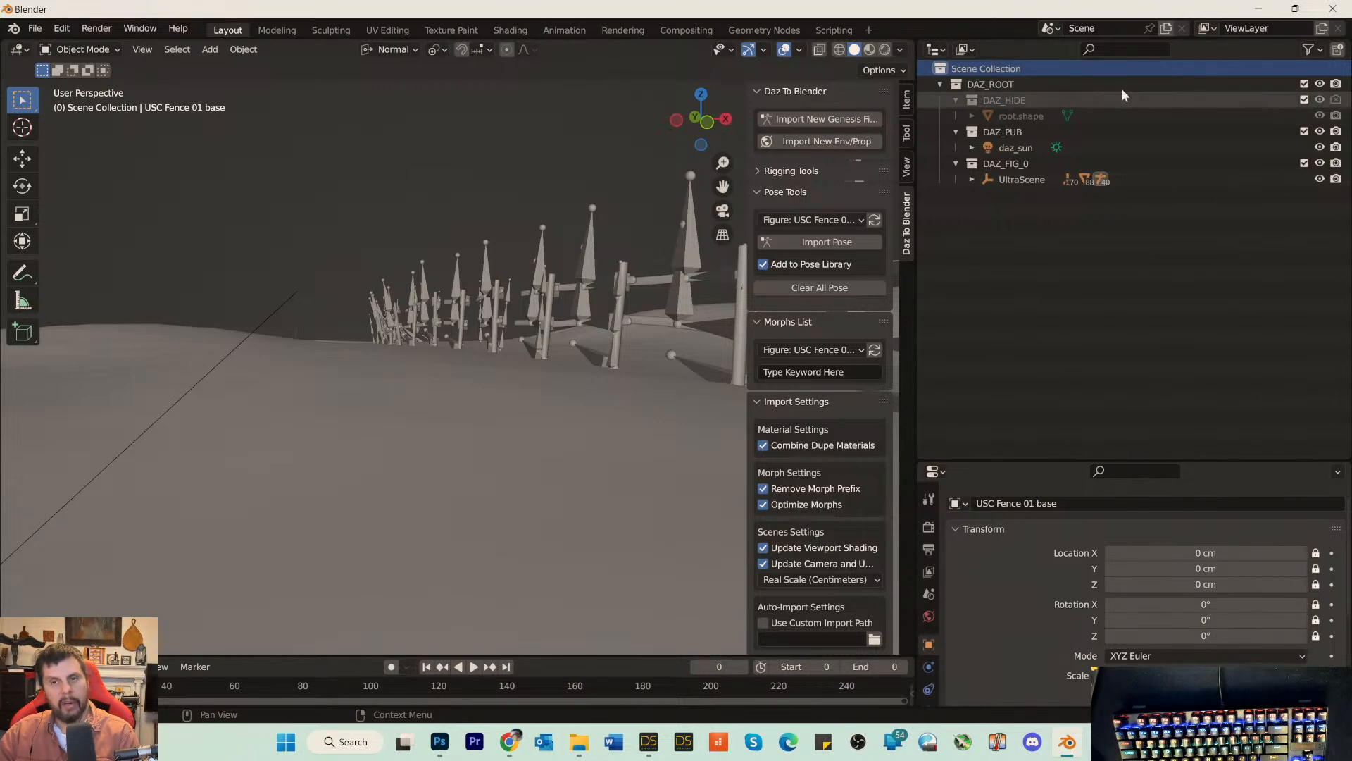
# Step: Expand the UltraScene and UltraScene Terrain objects in the outliner, and delete the DAZ_HIDE collection with its hierarchy
pyautogui.rightClick(975, 102)
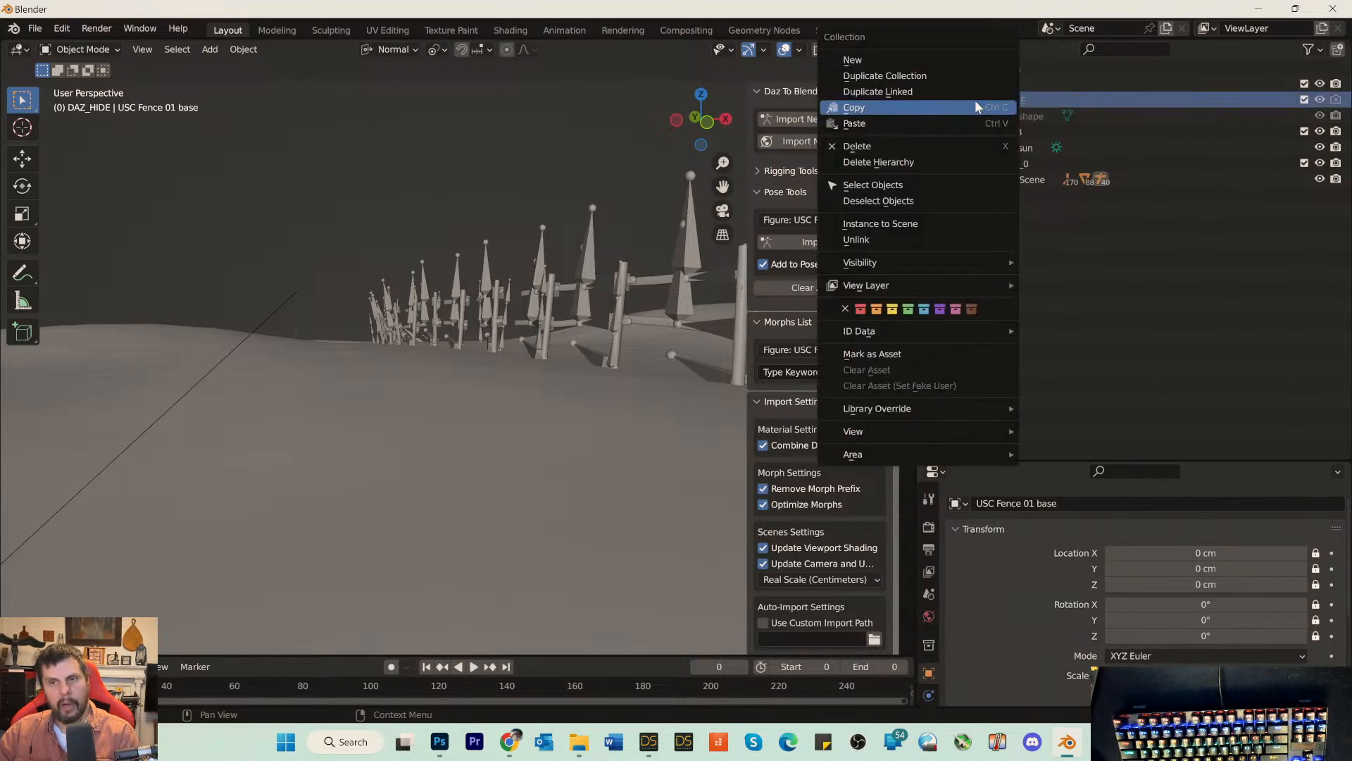
pyautogui.click(966, 87)
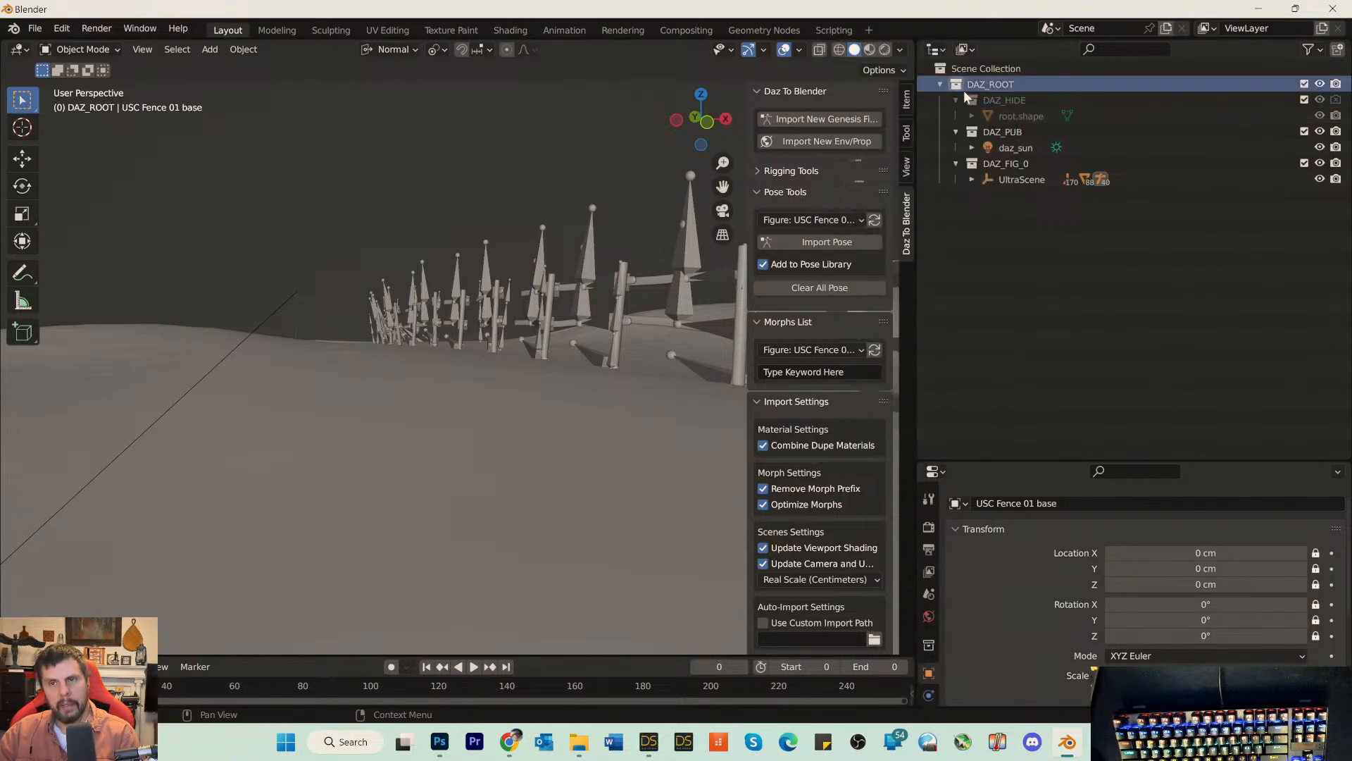
pyautogui.click(973, 101)
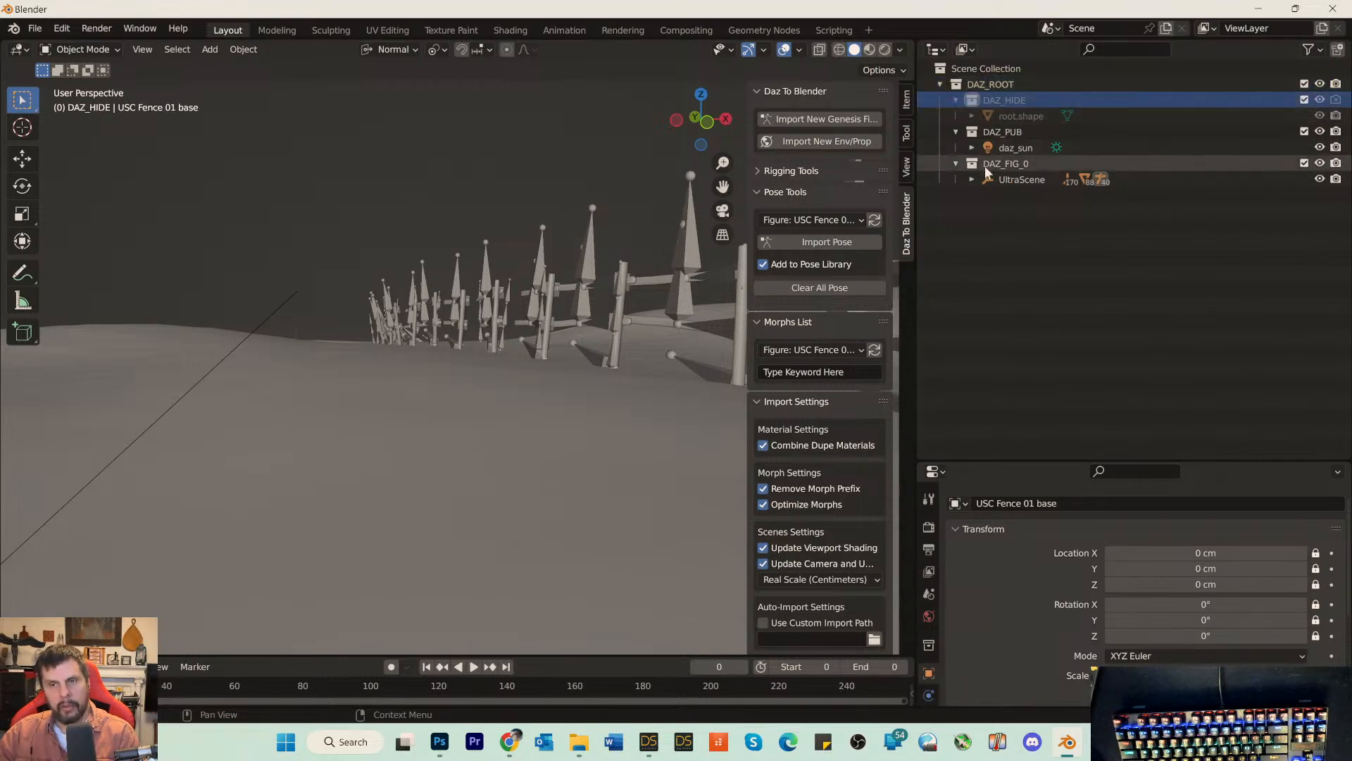
pyautogui.click(972, 180)
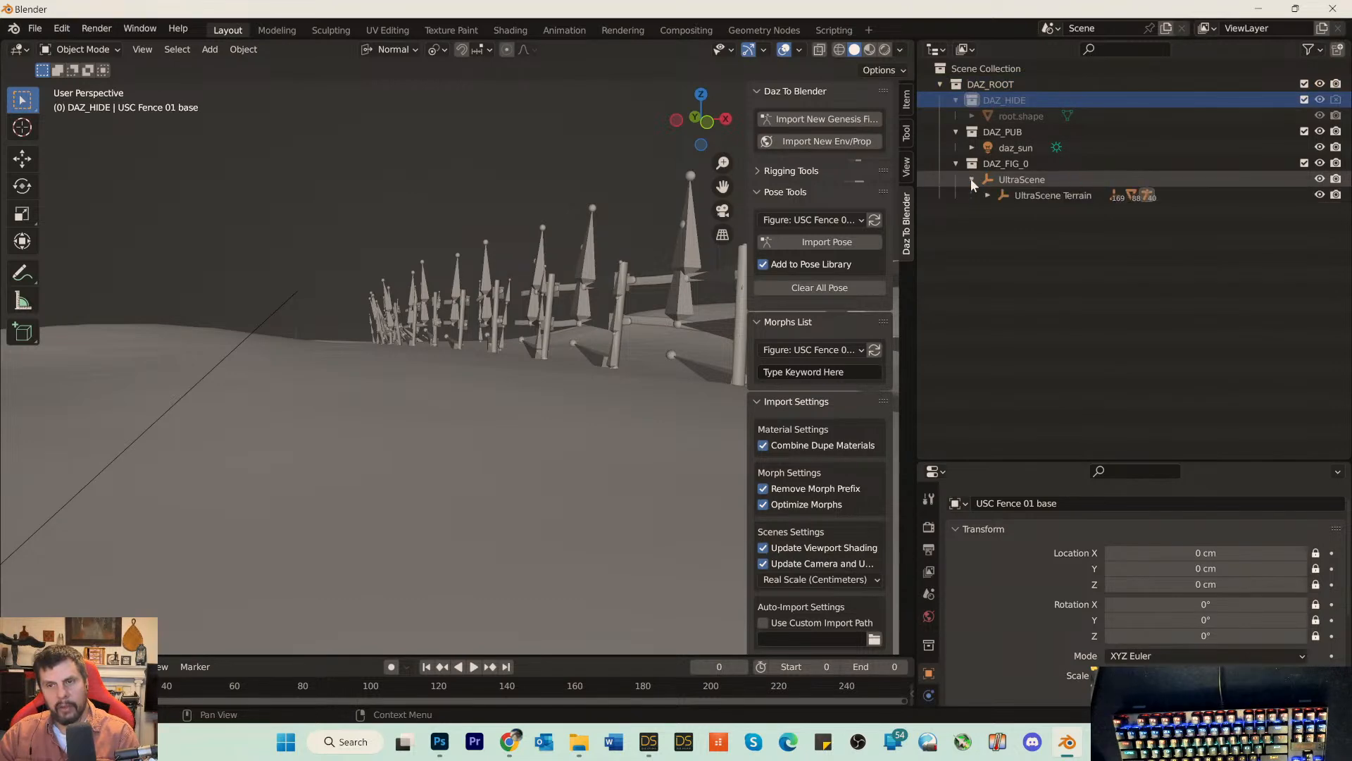
pyautogui.click(986, 195)
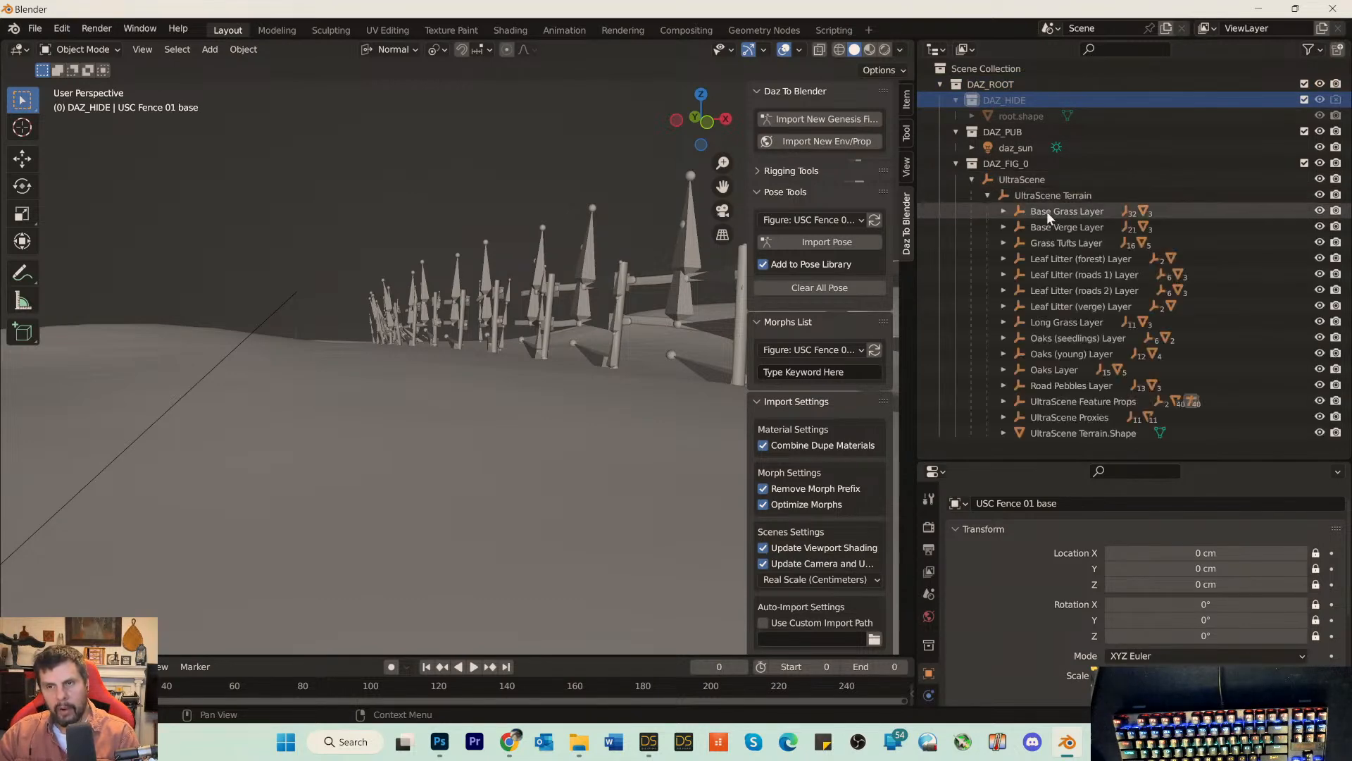
pyautogui.rightClick(980, 101)
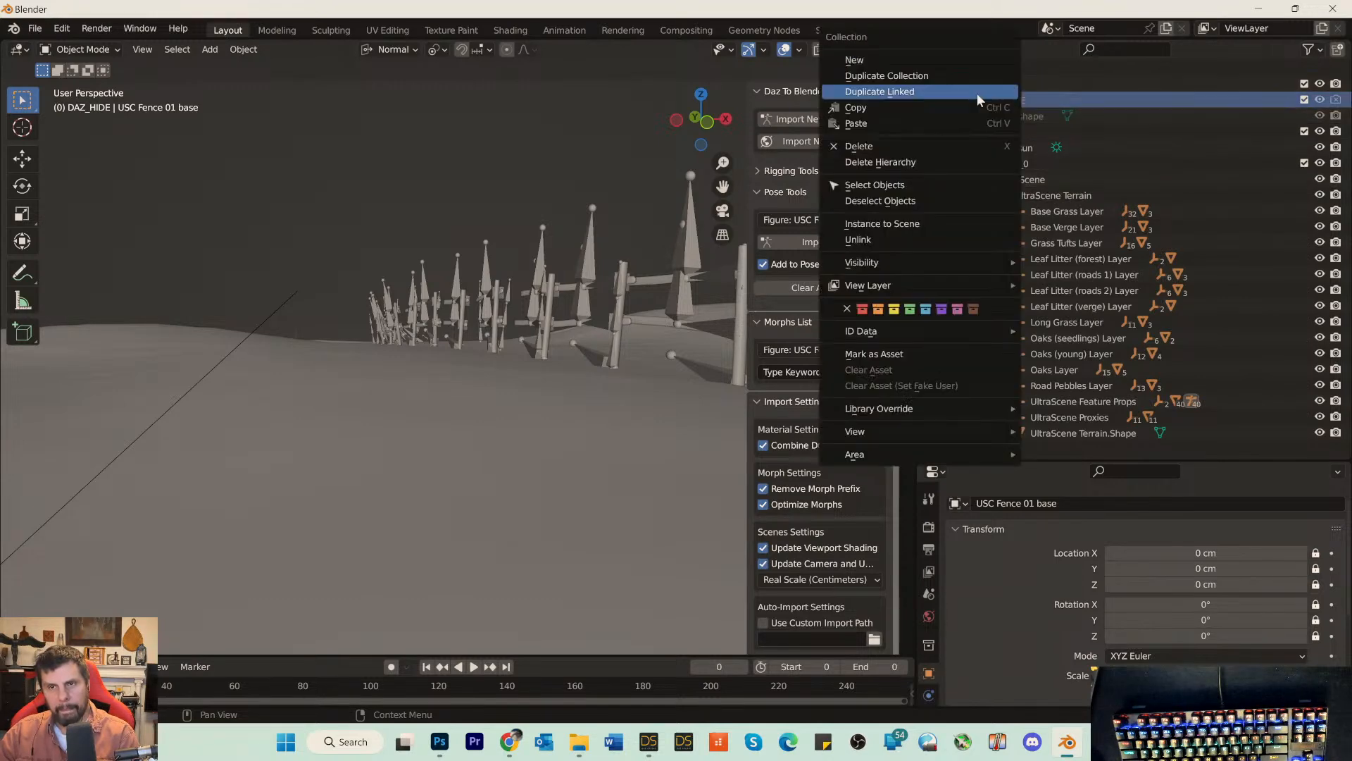
pyautogui.click(878, 160)
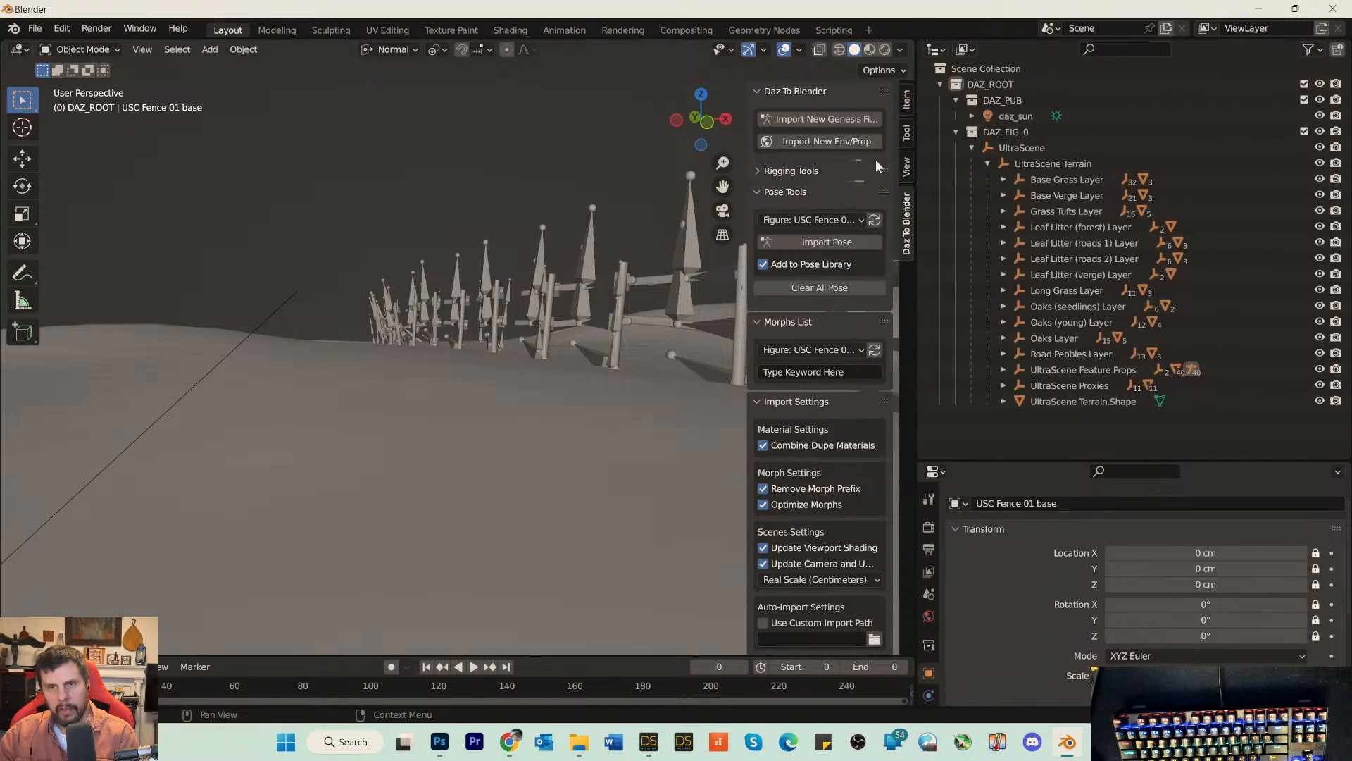
# Step: Delete the DAZ_ROOT collection of the figure import together with its whole hierarchy
pyautogui.click(983, 70)
pyautogui.click(984, 85)
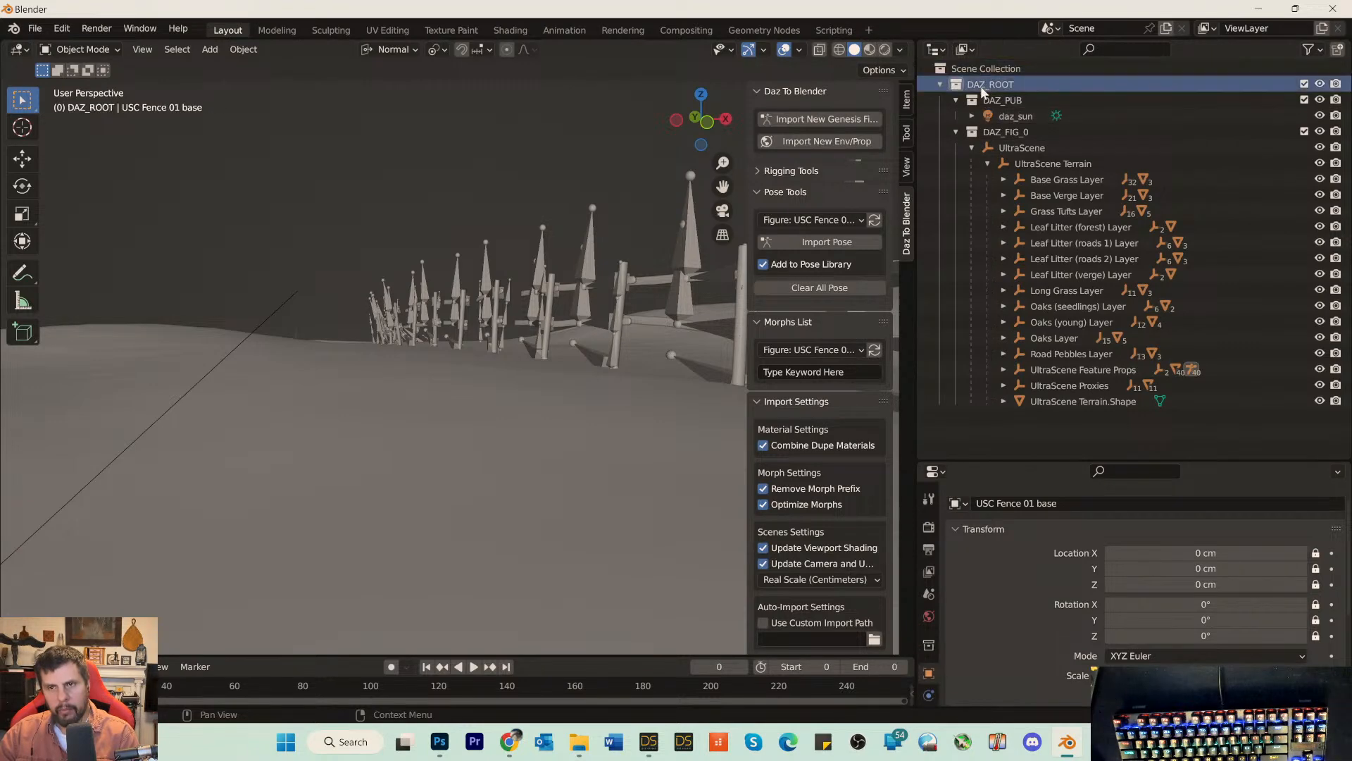
pyautogui.rightClick(983, 83)
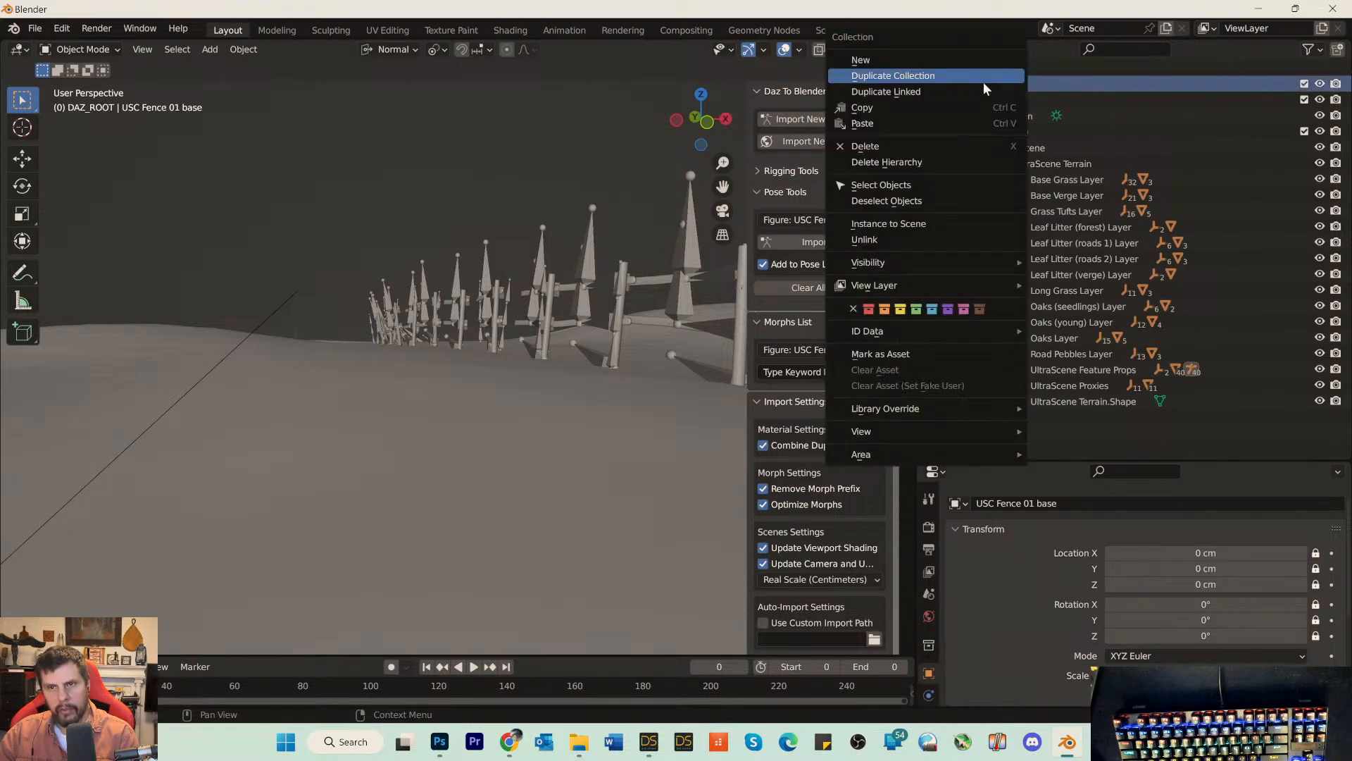
pyautogui.click(887, 162)
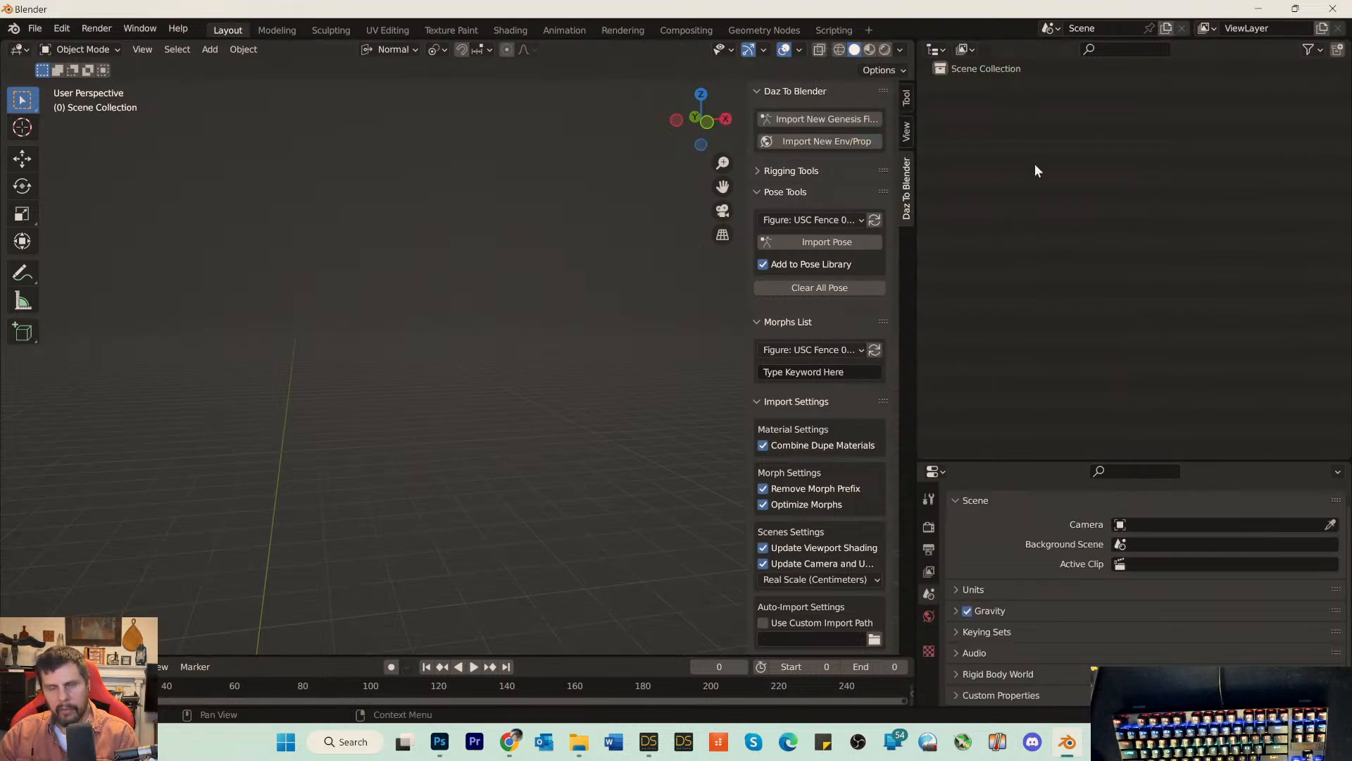
# Step: Import the exported Druids Grove as a new Env/Prop and examine the trees, rock and ground around it
pyautogui.click(813, 142)
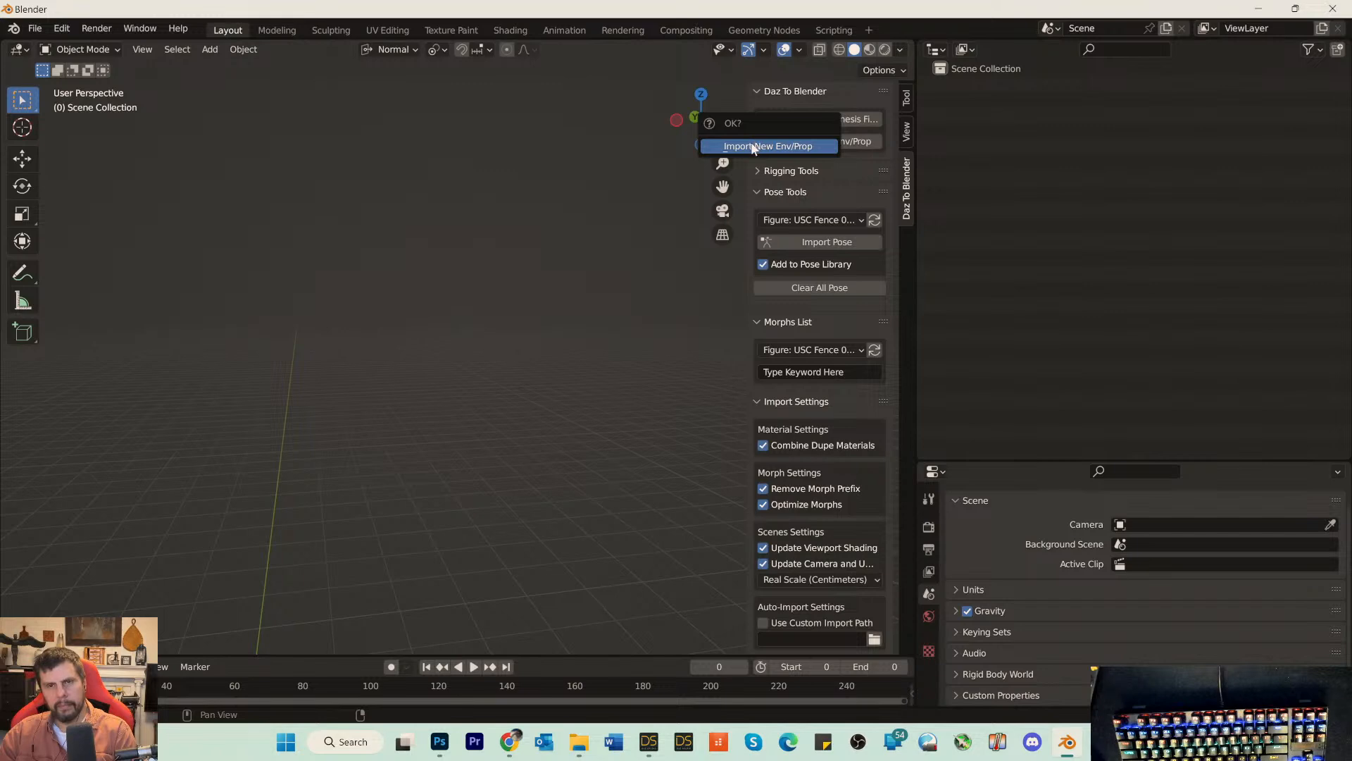
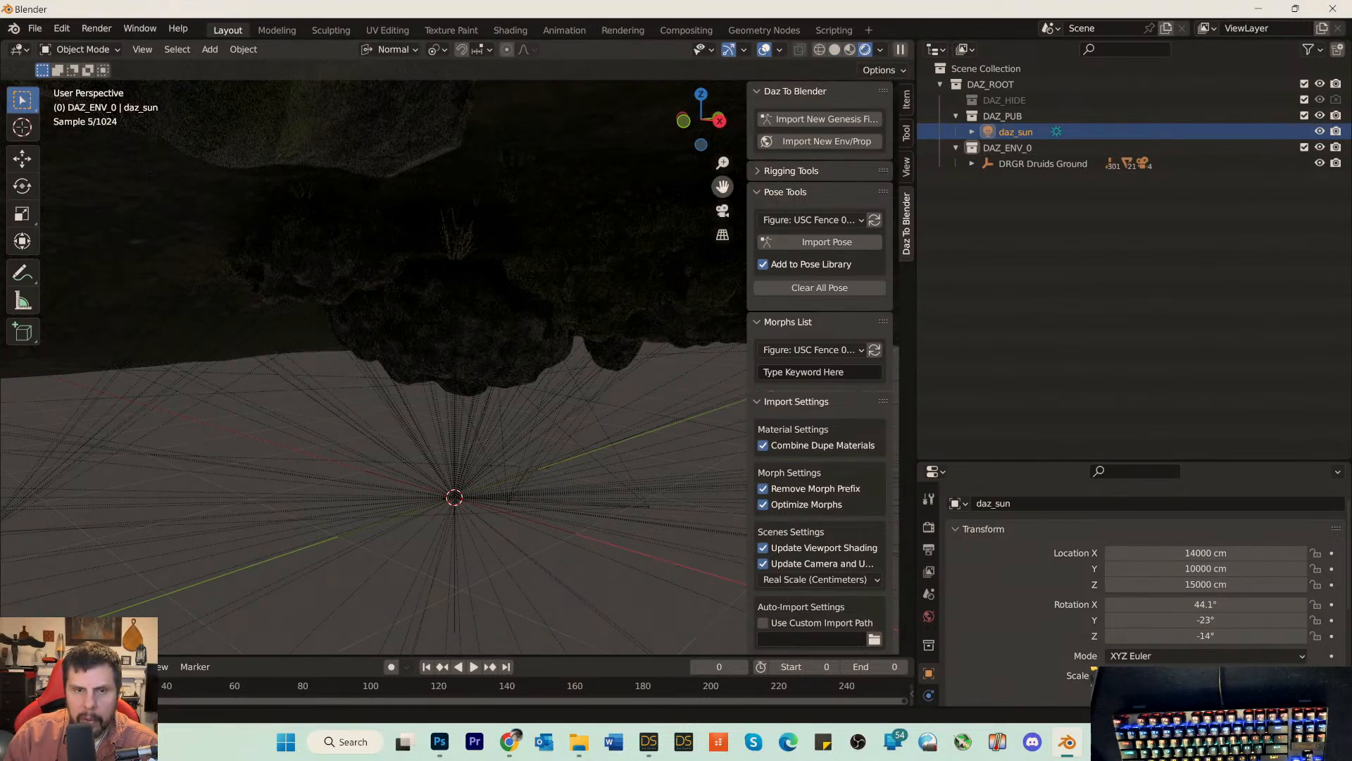
pyautogui.moveTo(723, 187); pyautogui.dragTo(723, 168)
pyautogui.moveTo(714, 119); pyautogui.dragTo(700, 180)
pyautogui.moveTo(707, 86); pyautogui.dragTo(707, 104)
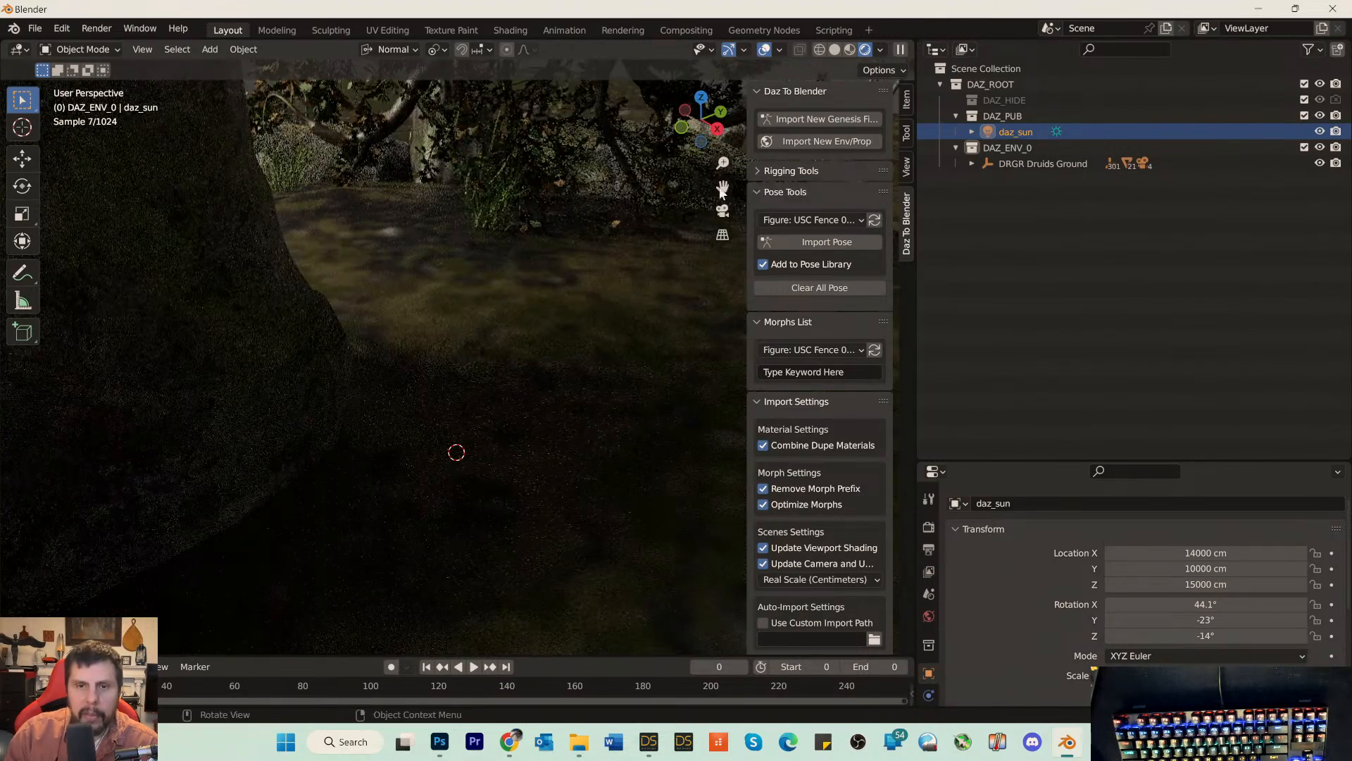
pyautogui.moveTo(721, 190); pyautogui.dragTo(683, 268)
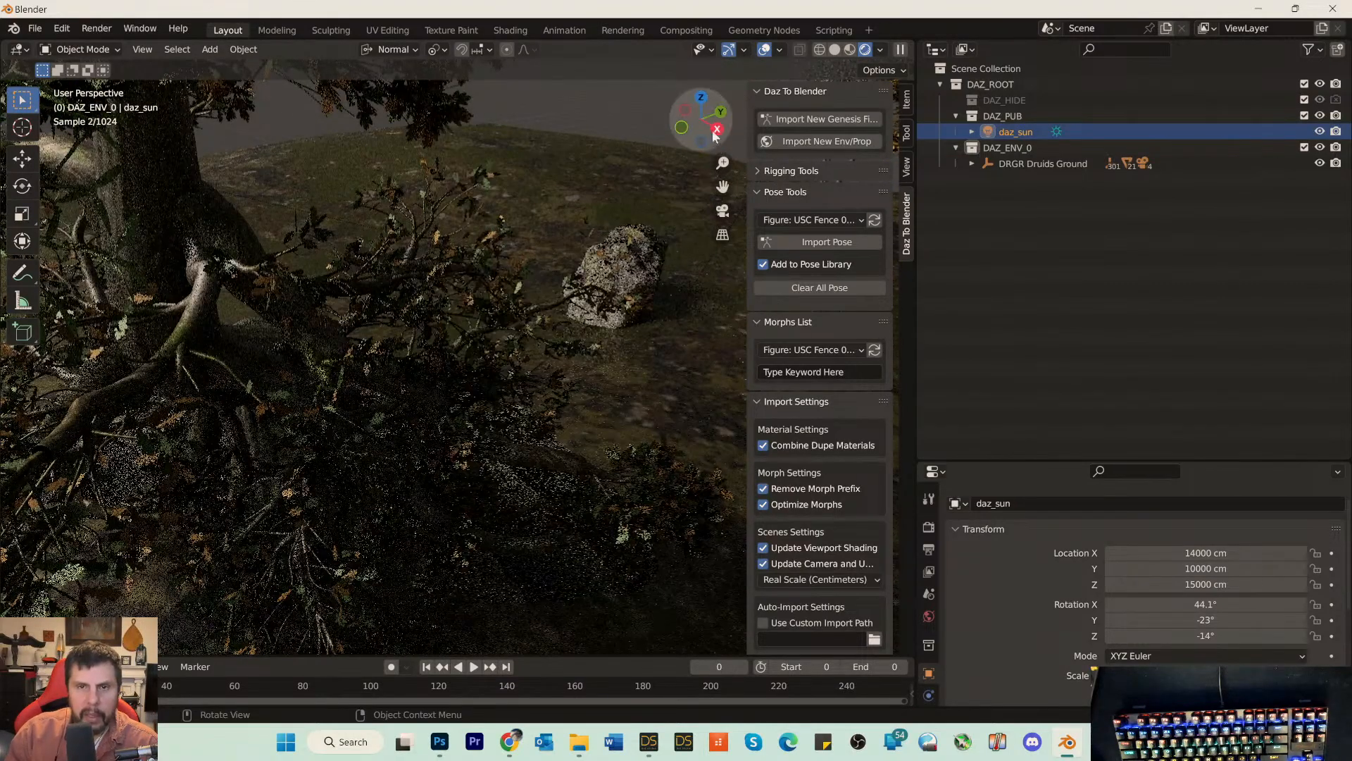
# Step: Examine the oak, the birches and the rocks of the imported Druids Grove from several angles and distances
pyautogui.moveTo(715, 134); pyautogui.dragTo(707, 168)
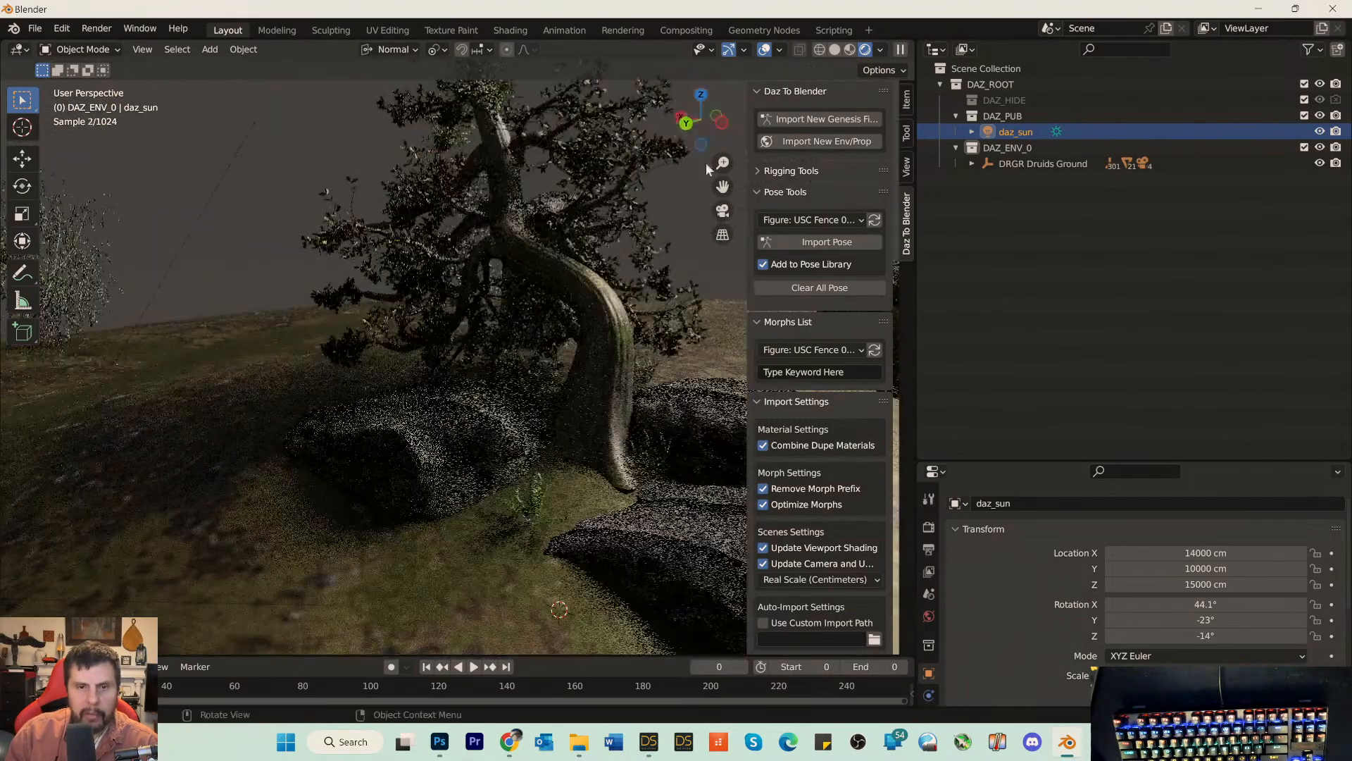
pyautogui.scroll(3, 701, 200)
pyautogui.scroll(-5, 702, 200)
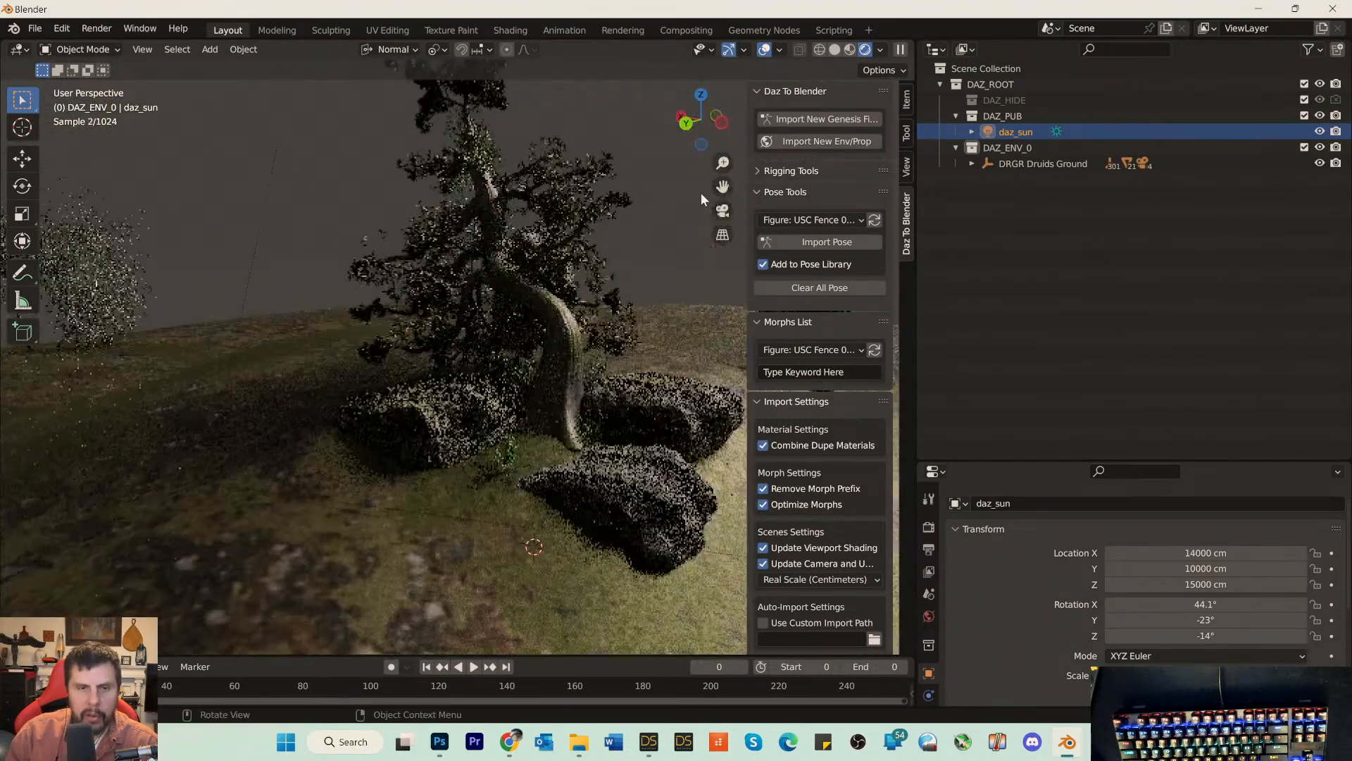
pyautogui.scroll(-5, 700, 192)
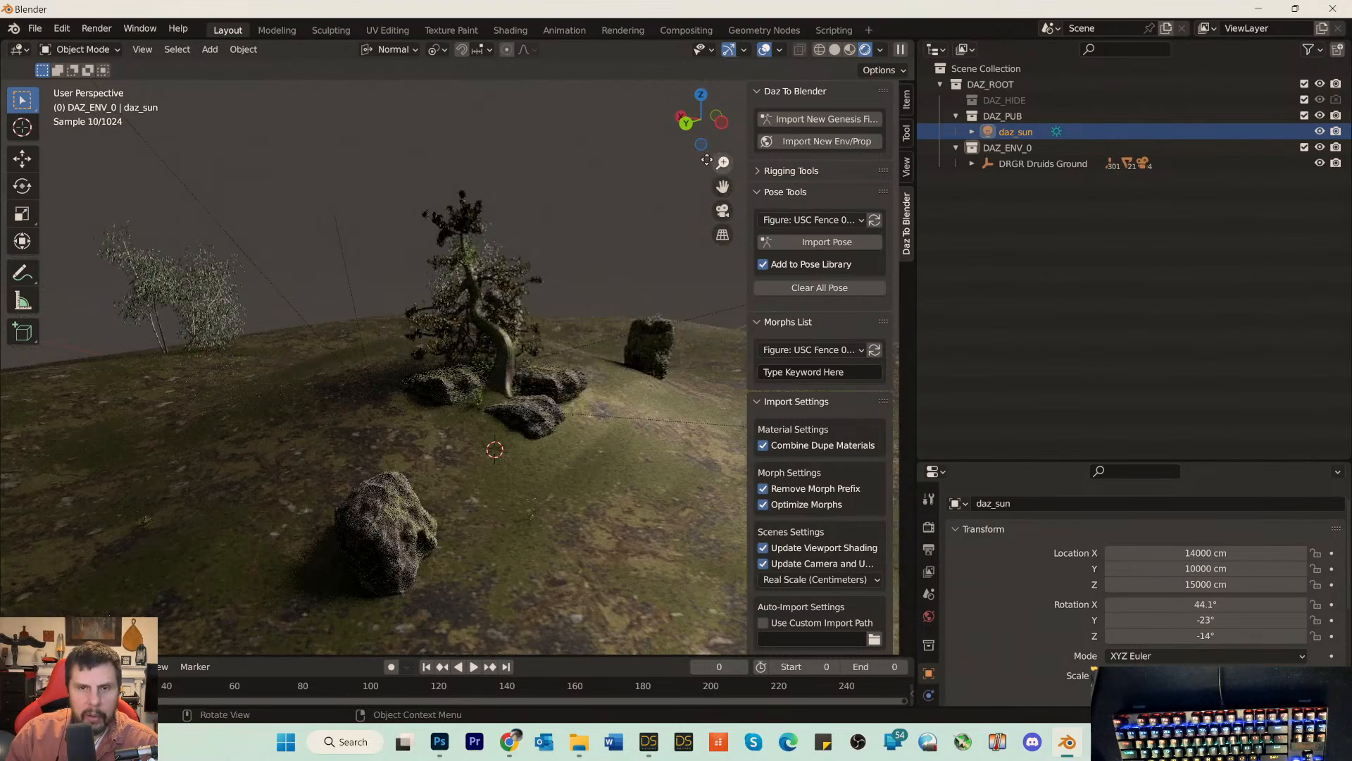
pyautogui.moveTo(717, 132); pyautogui.dragTo(145, 127)
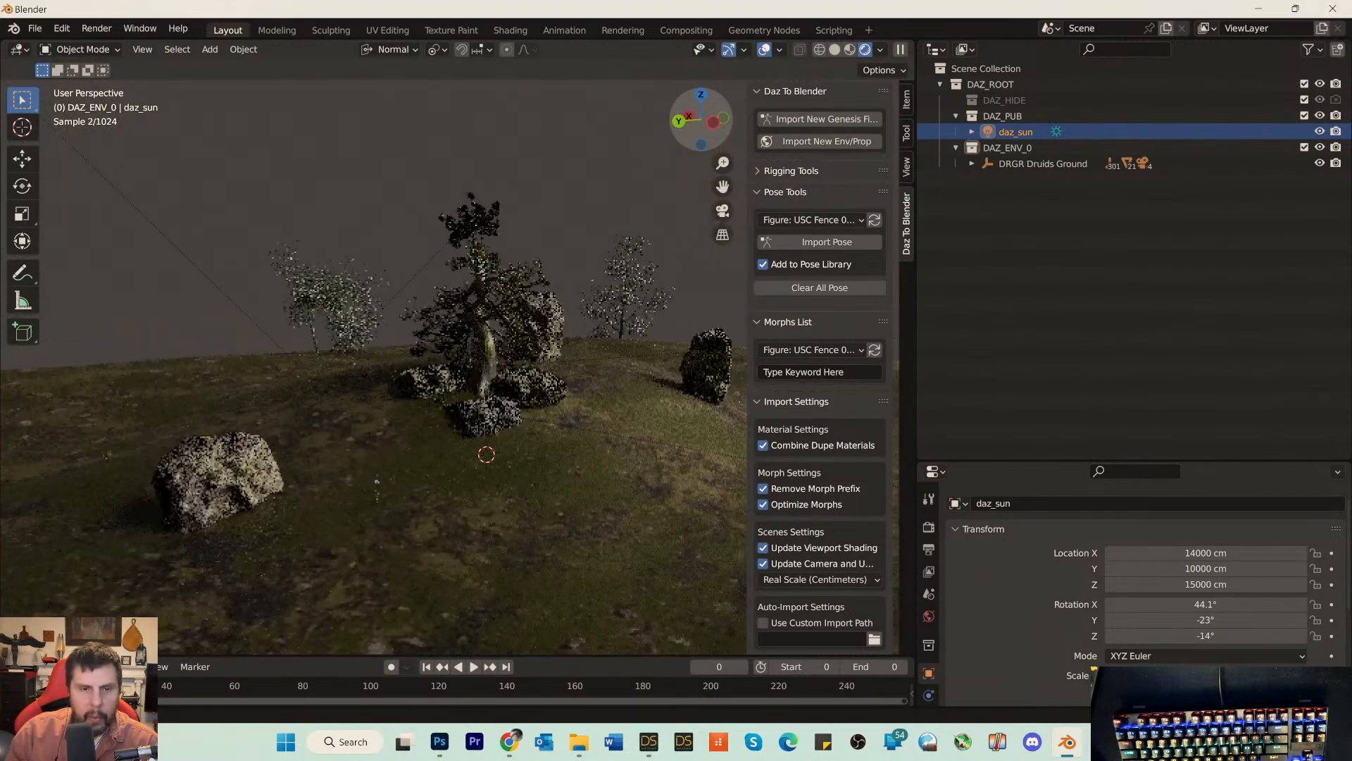
# Step: Expand the DRGR Druids Ground hierarchy, select DRGR Druids Ground.Shape and examine the terrain from lower angles
pyautogui.click(970, 163)
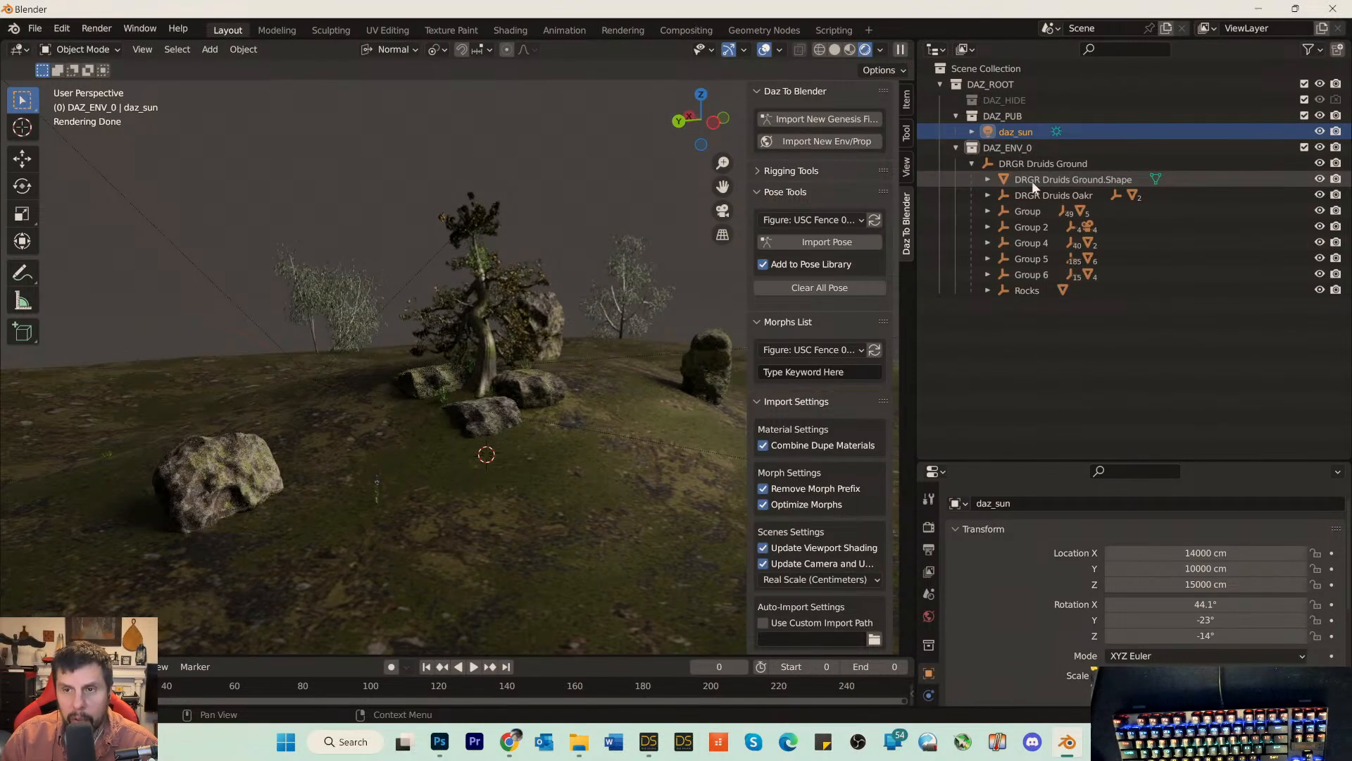
pyautogui.click(1017, 182)
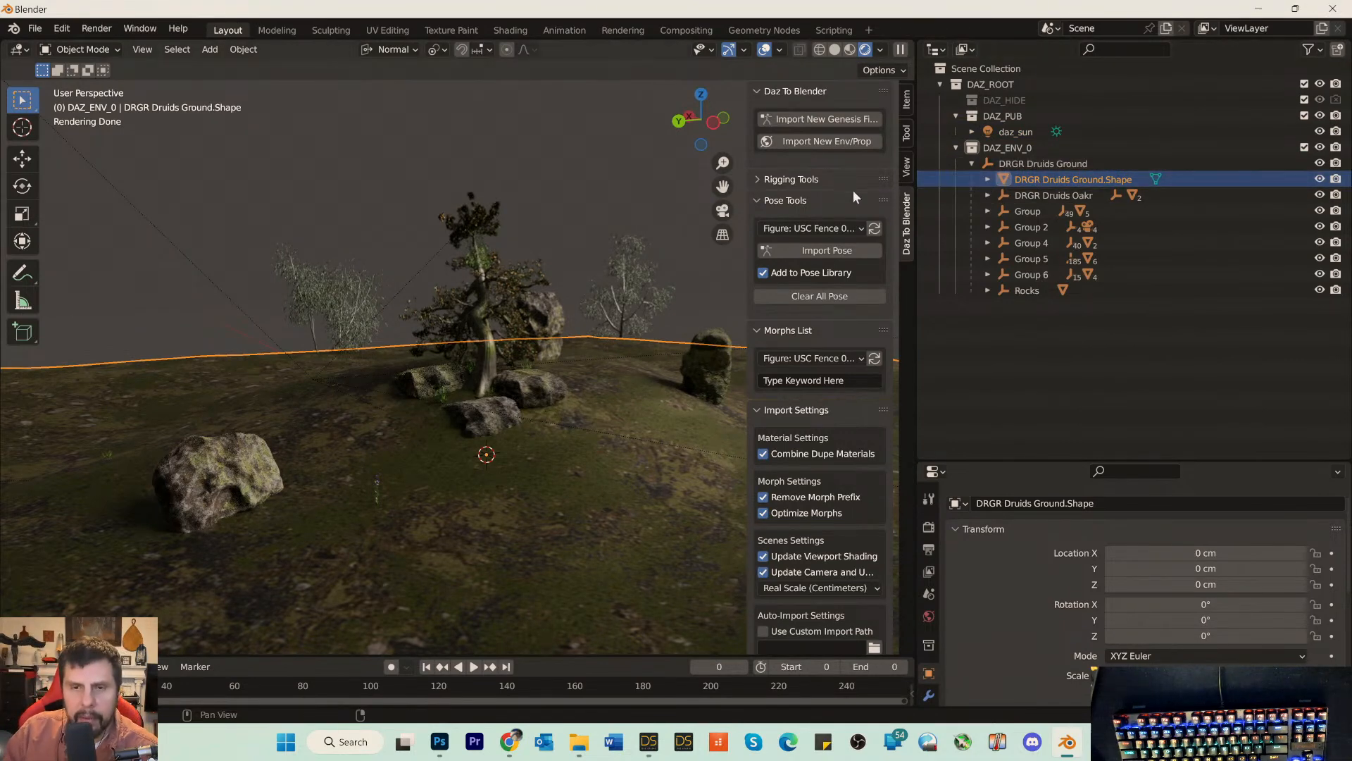
pyautogui.moveTo(703, 122); pyautogui.dragTo(768, 141)
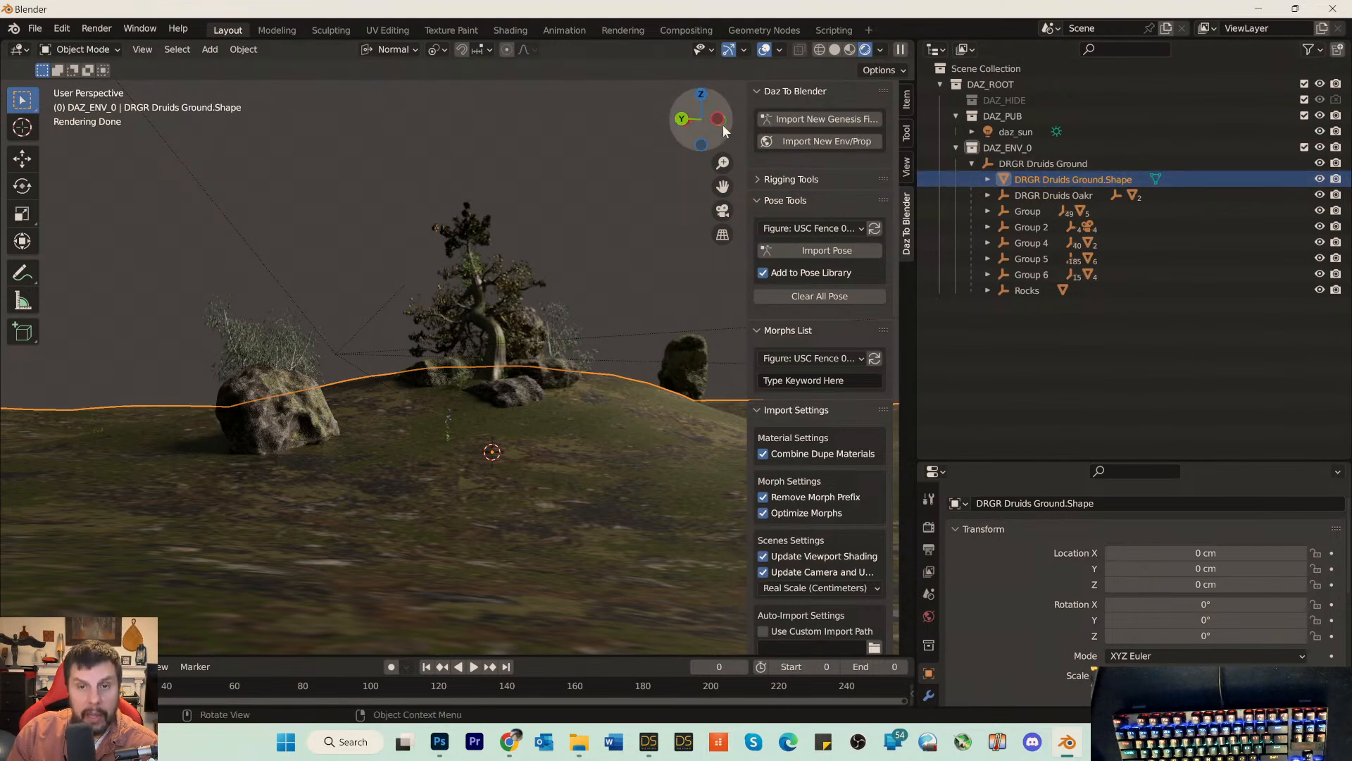
pyautogui.moveTo(721, 126); pyautogui.dragTo(811, 259)
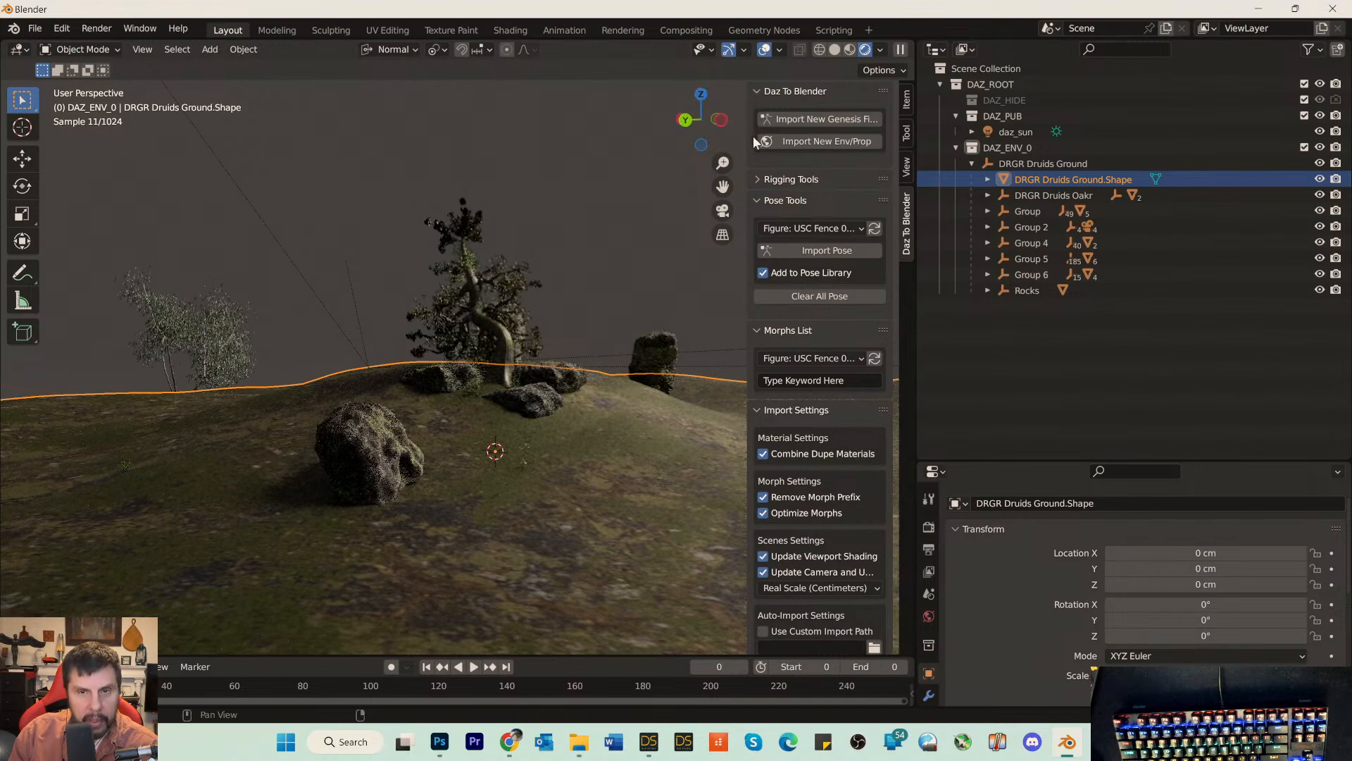
pyautogui.moveTo(723, 187); pyautogui.dragTo(674, 163)
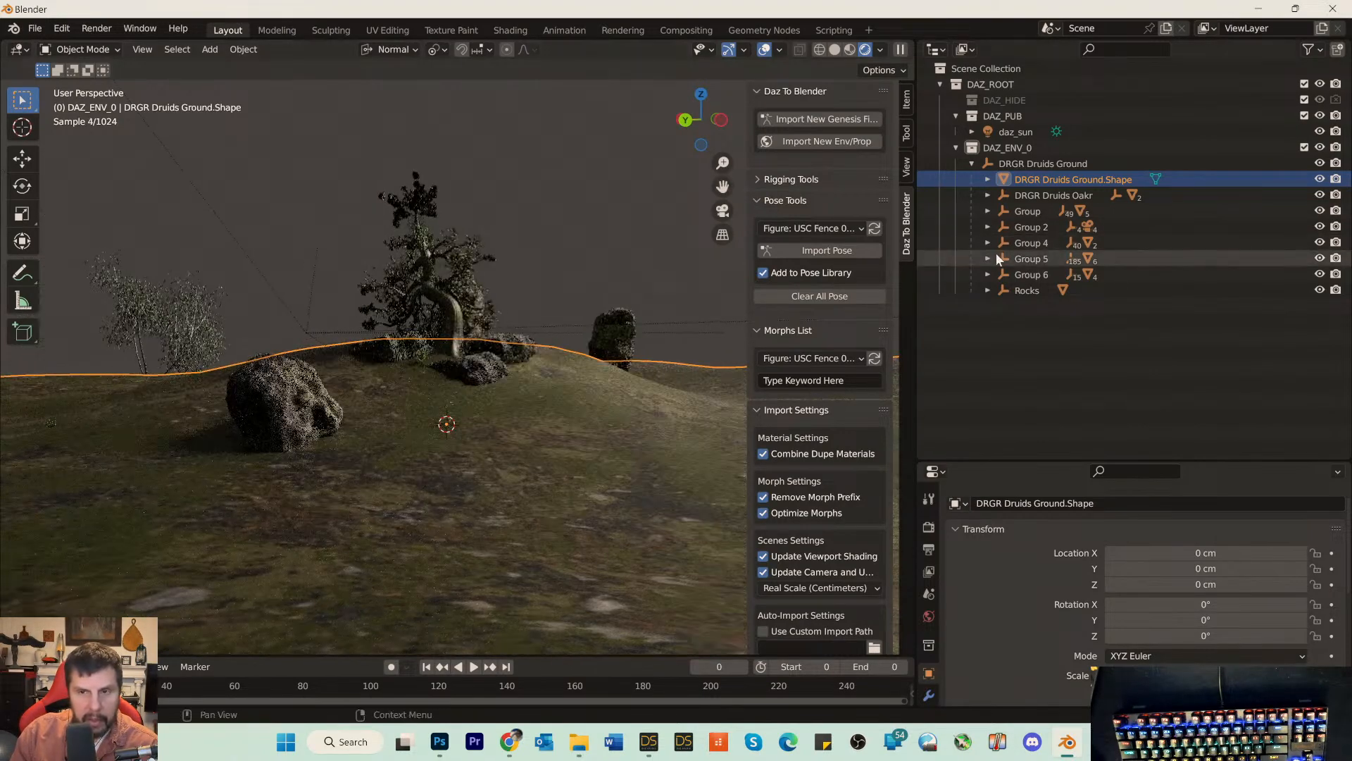
# Step: Expand DRGR Druids Oakr and Group in the outliner, and select the DRGR Druids Birch 01 Instances object
pyautogui.click(989, 195)
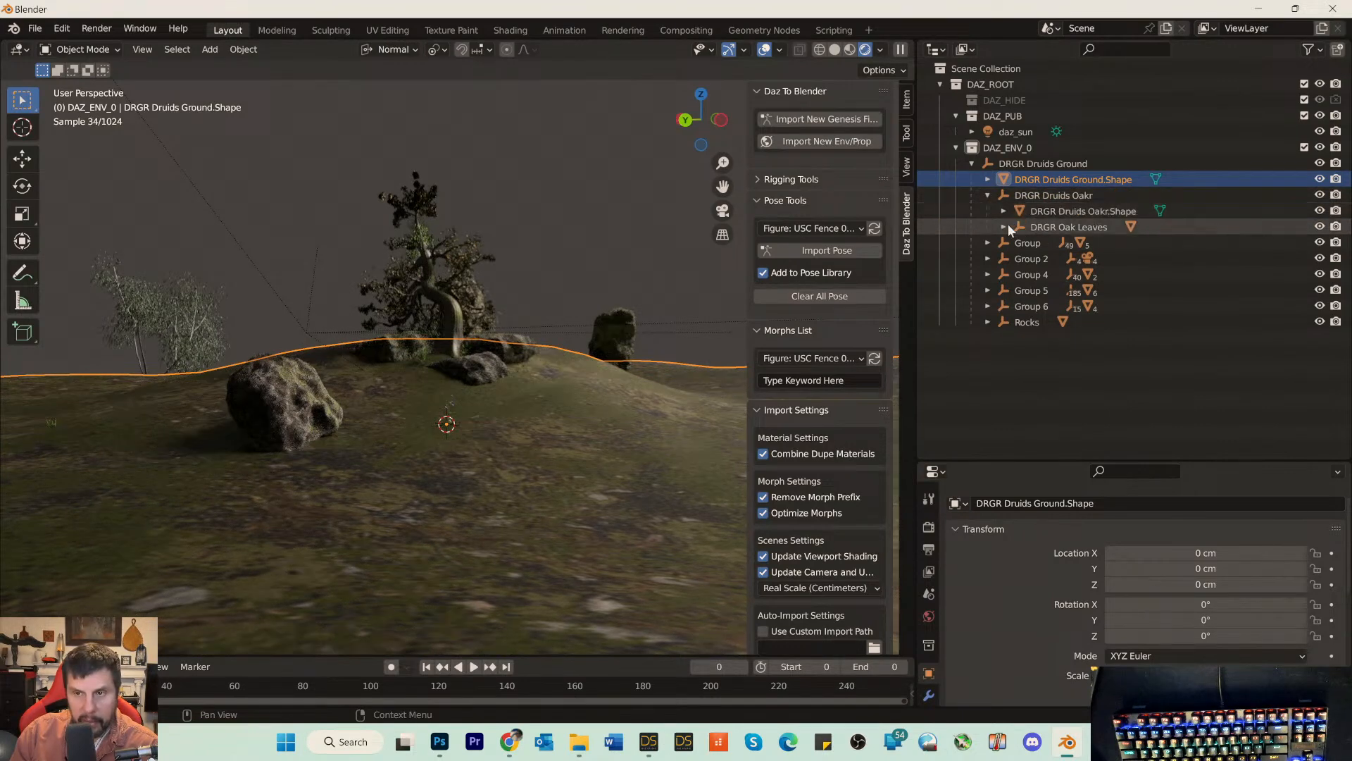
pyautogui.click(987, 242)
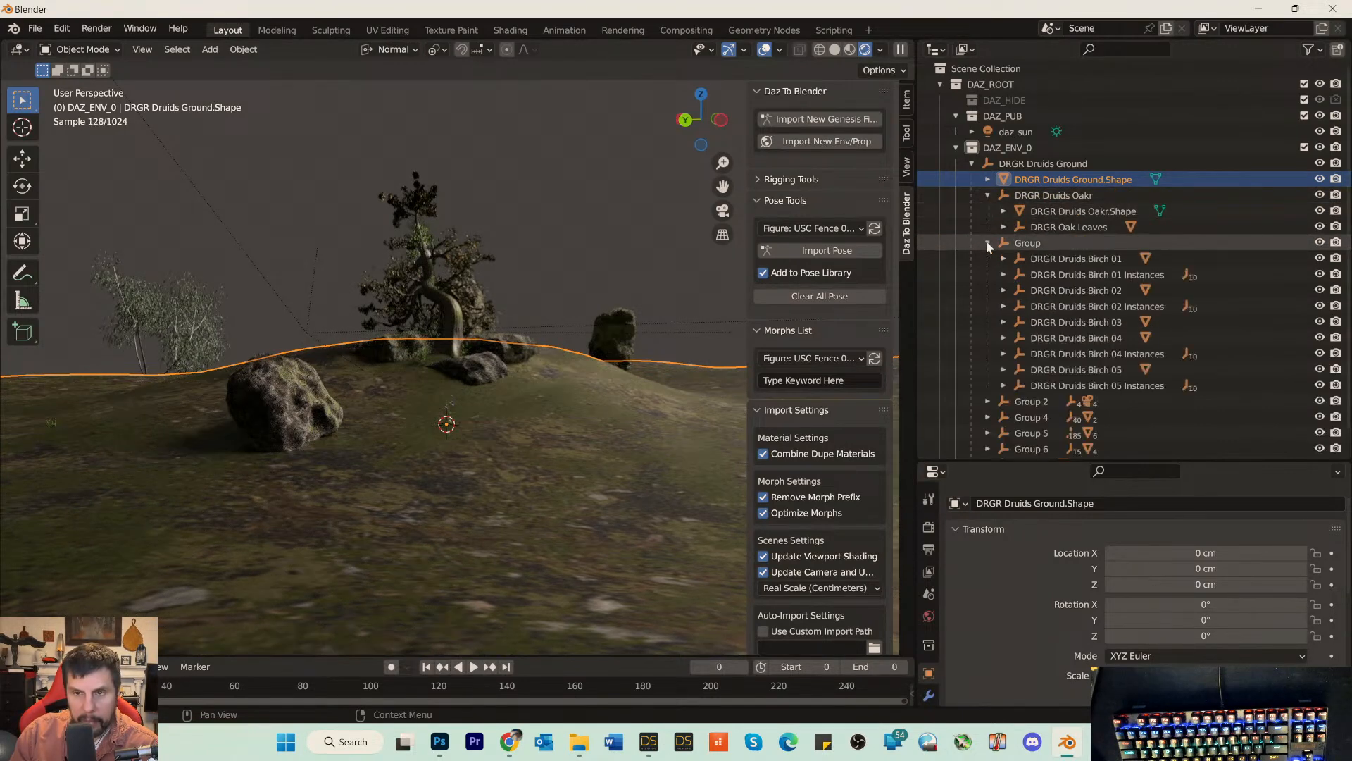
pyautogui.click(1065, 259)
pyautogui.click(1059, 289)
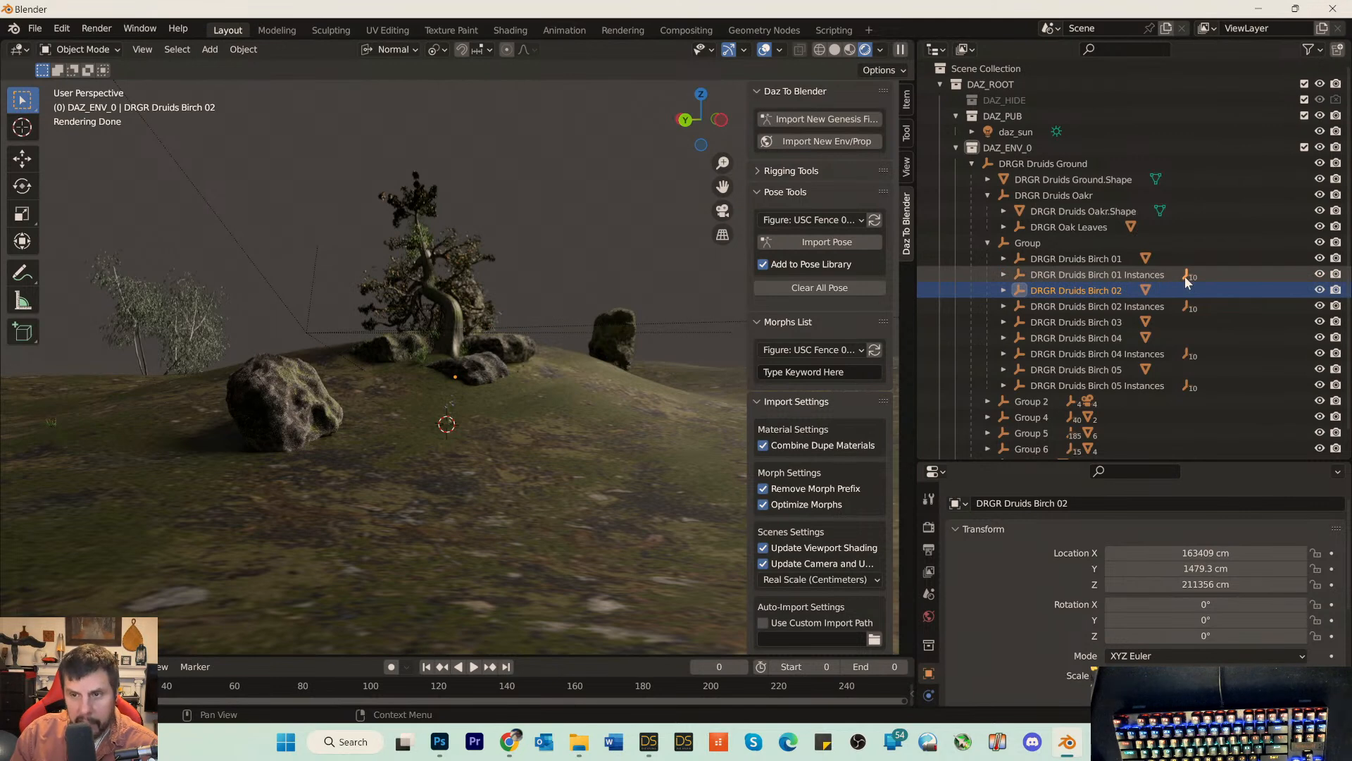
pyautogui.click(1094, 275)
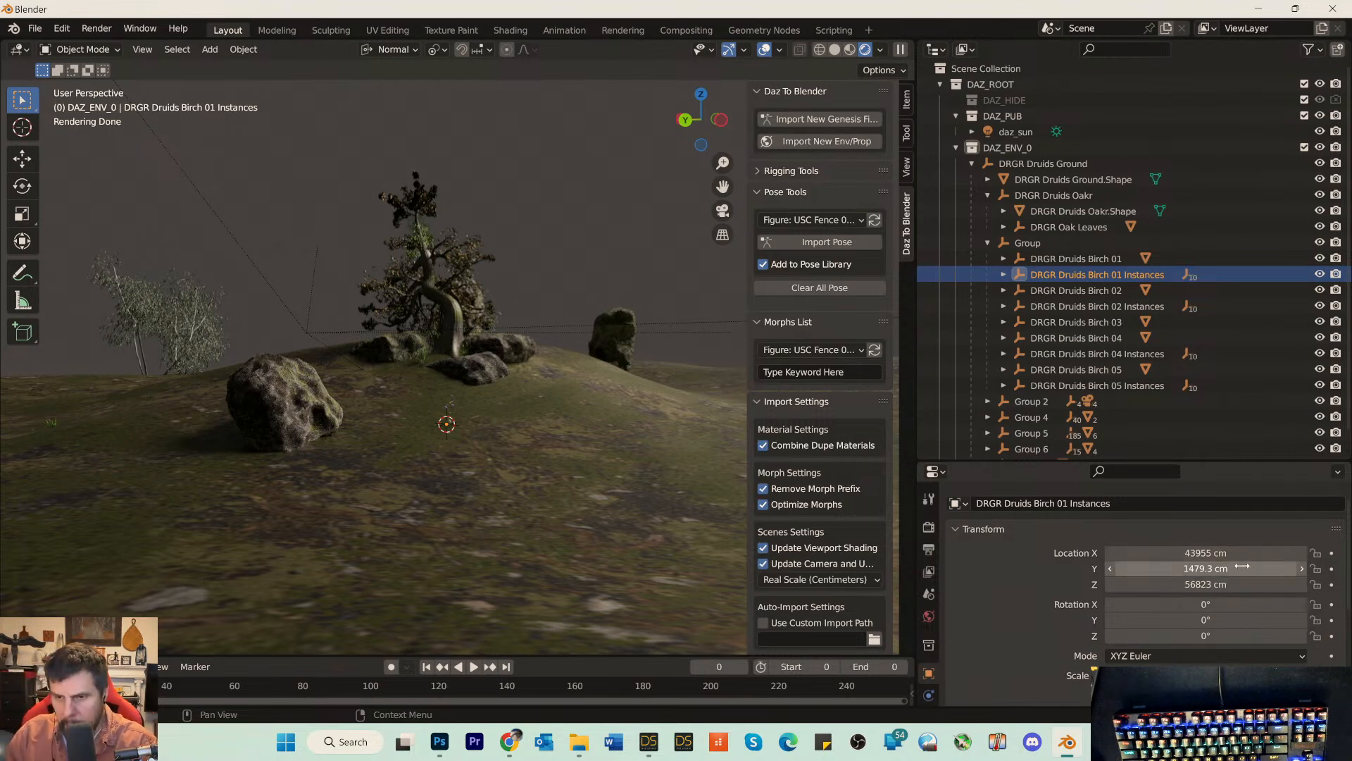
# Step: Examine the transform and delta transform settings of DRGR Druids Birch 01 Instances
pyautogui.scroll(-2, 1240, 569)
pyautogui.scroll(-1, 1240, 570)
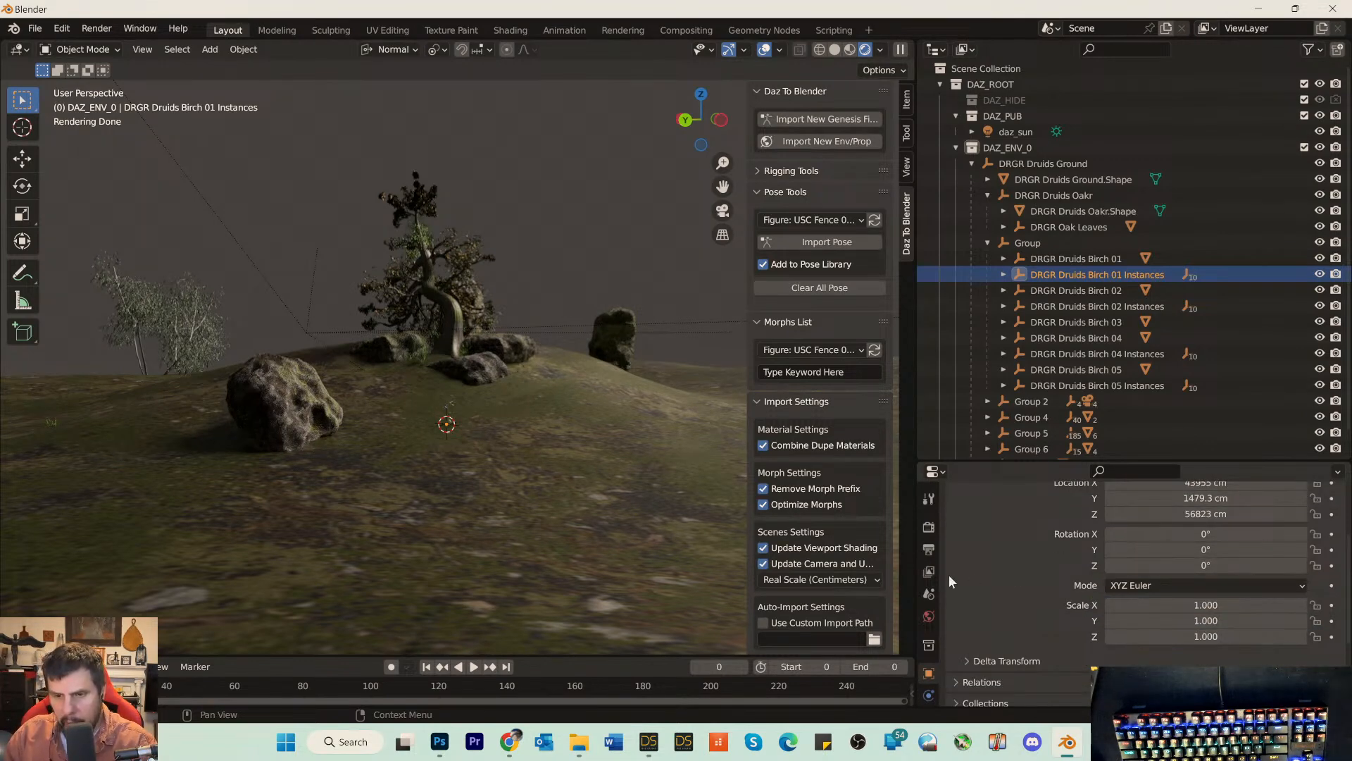
pyautogui.scroll(-2, 980, 577)
pyautogui.click(968, 619)
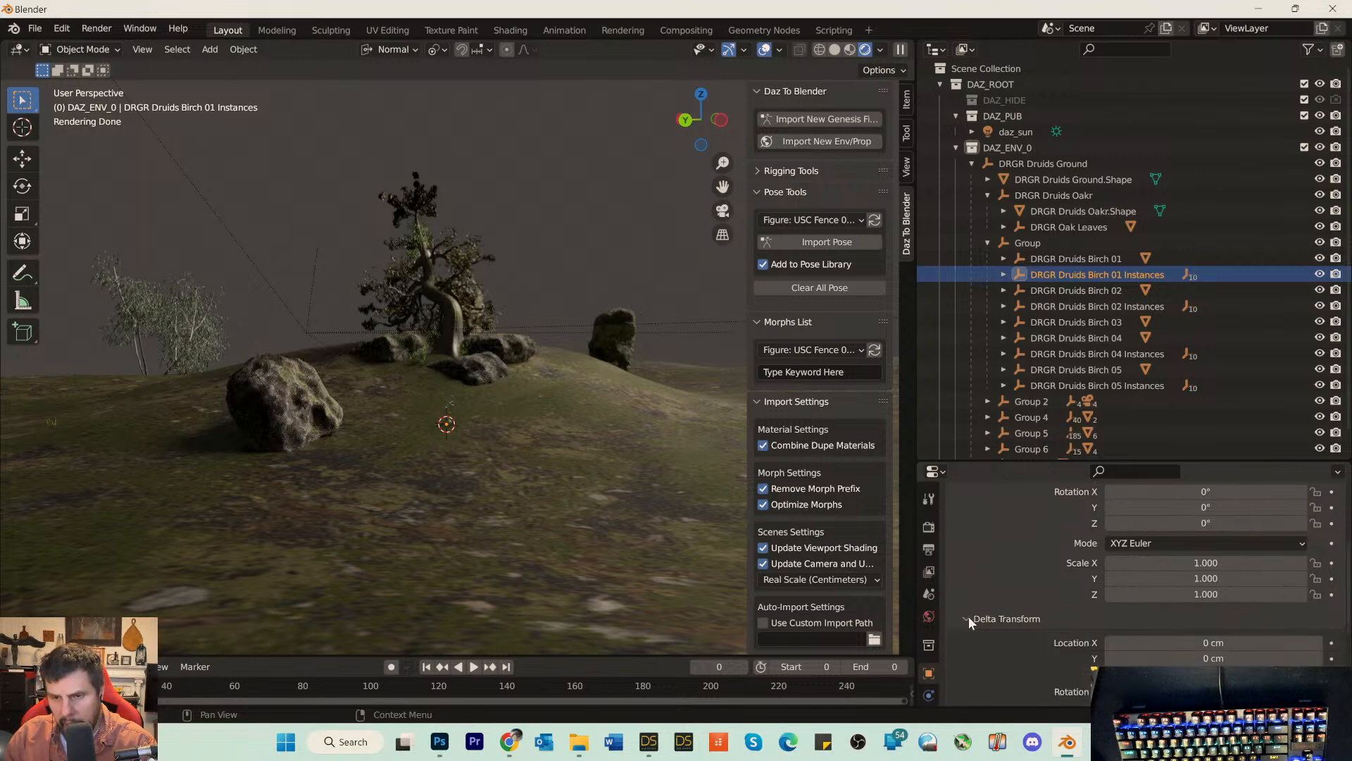
pyautogui.scroll(-4, 1050, 561)
pyautogui.scroll(-1, 1061, 561)
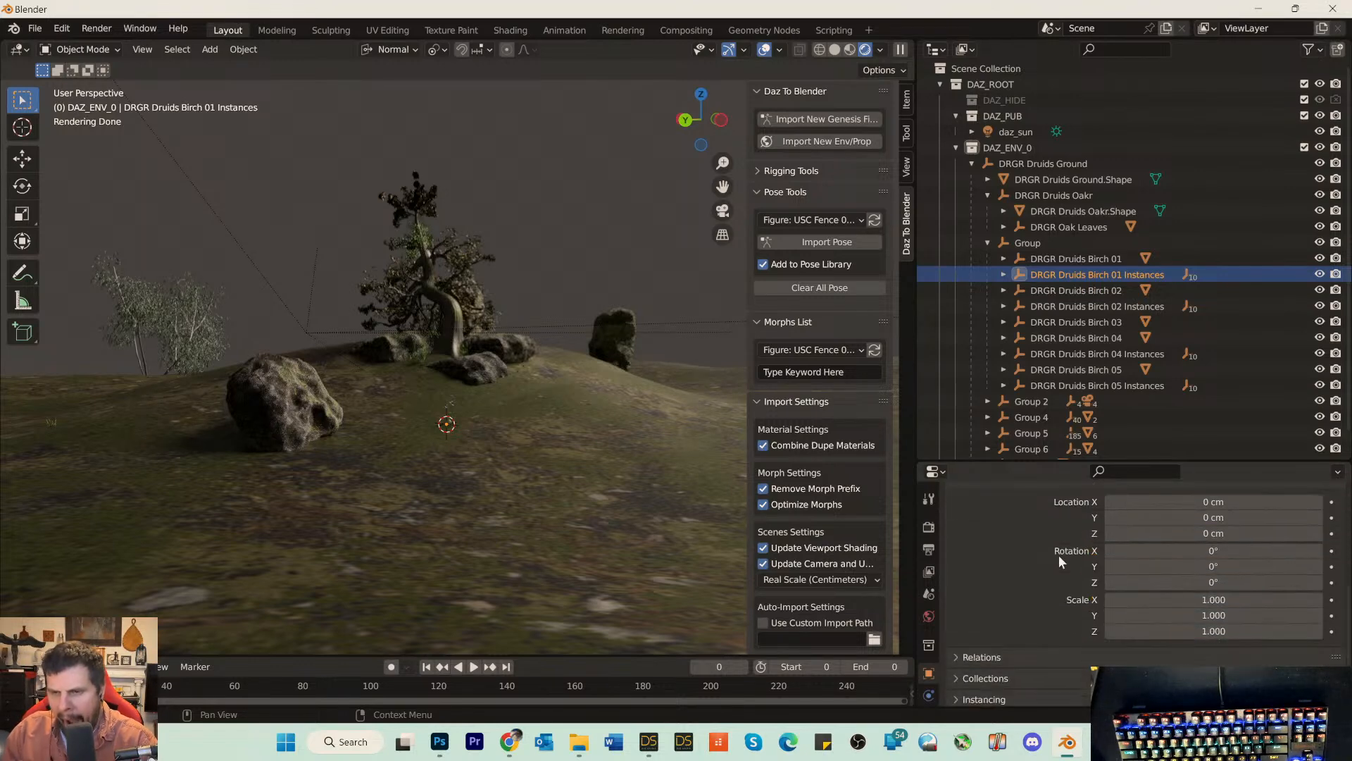
pyautogui.scroll(-3, 1061, 560)
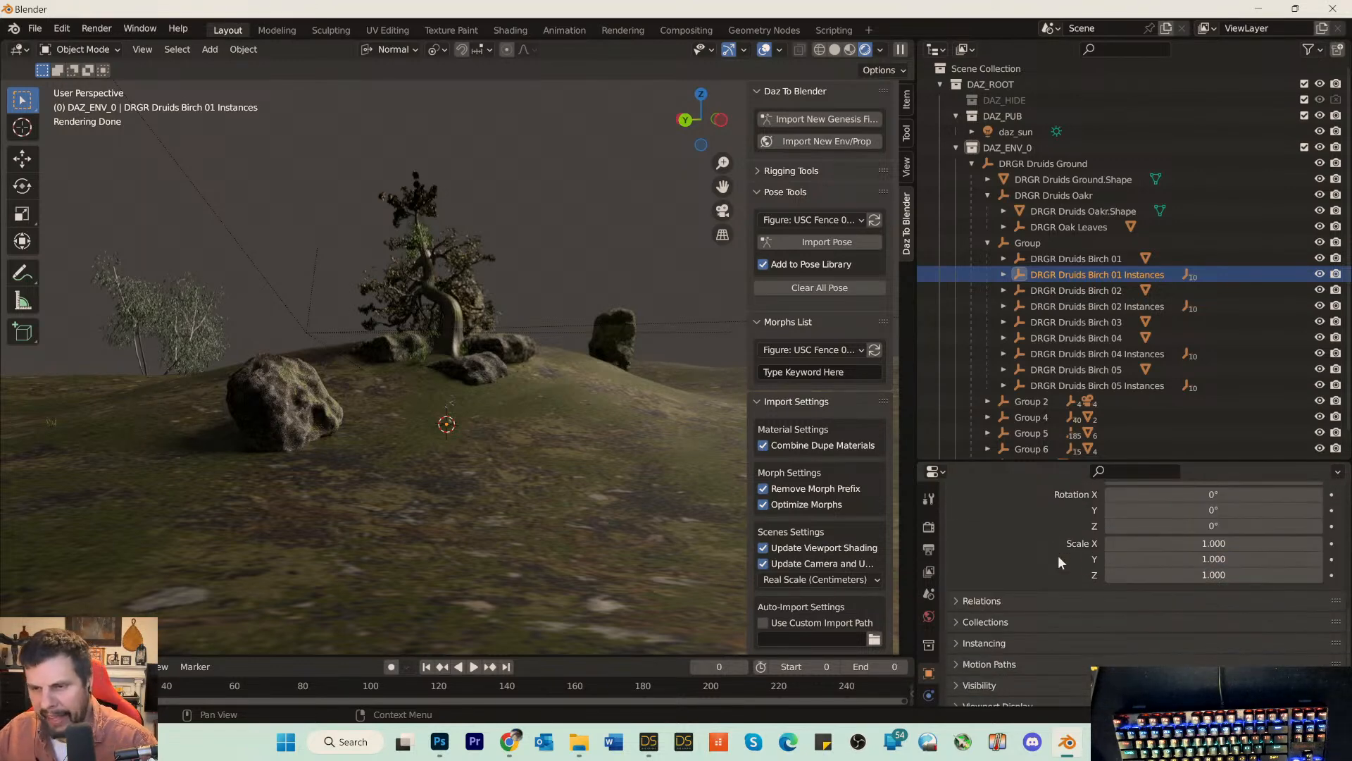
# Step: Examine the relations, collections and instancing settings of DRGR Druids Birch 01 Instances
pyautogui.click(954, 600)
pyautogui.scroll(-2, 1054, 530)
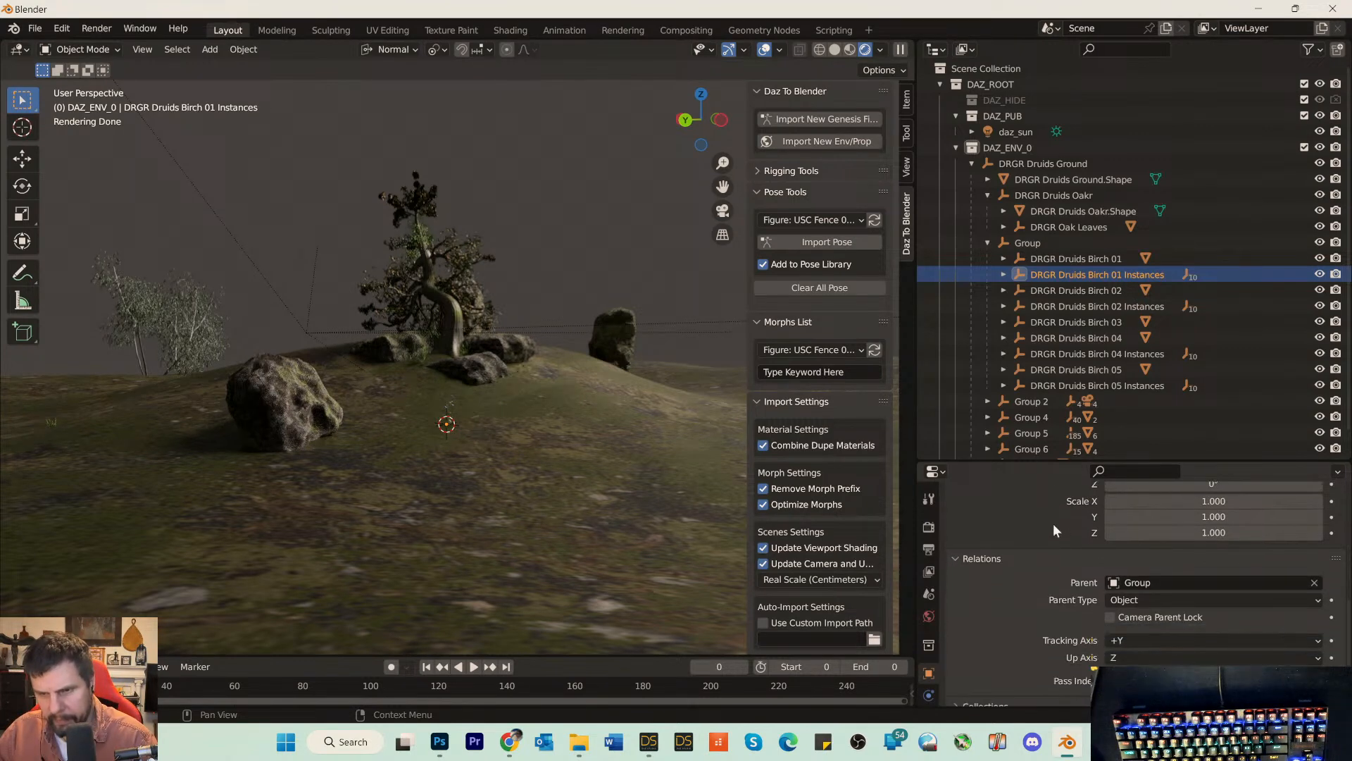
pyautogui.scroll(-5, 1054, 530)
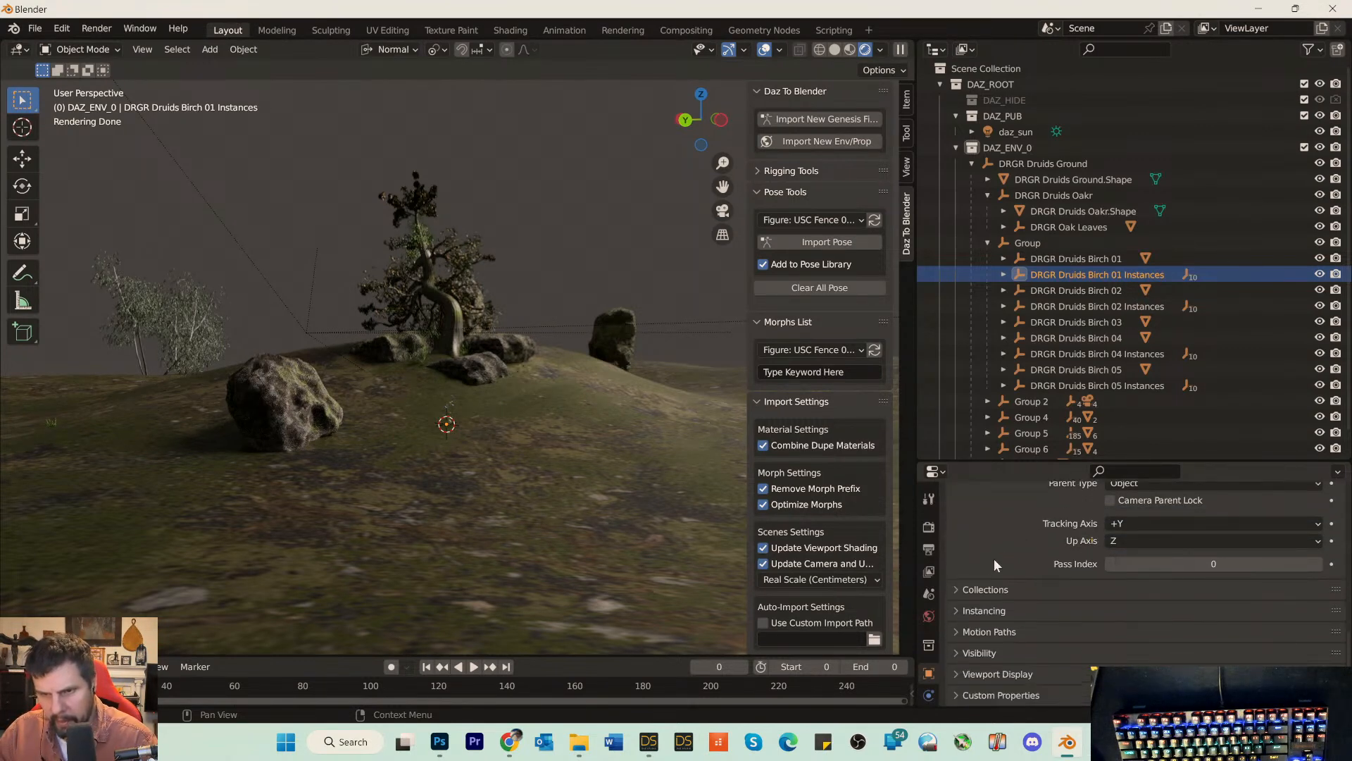
pyautogui.click(956, 591)
pyautogui.scroll(-2, 962, 595)
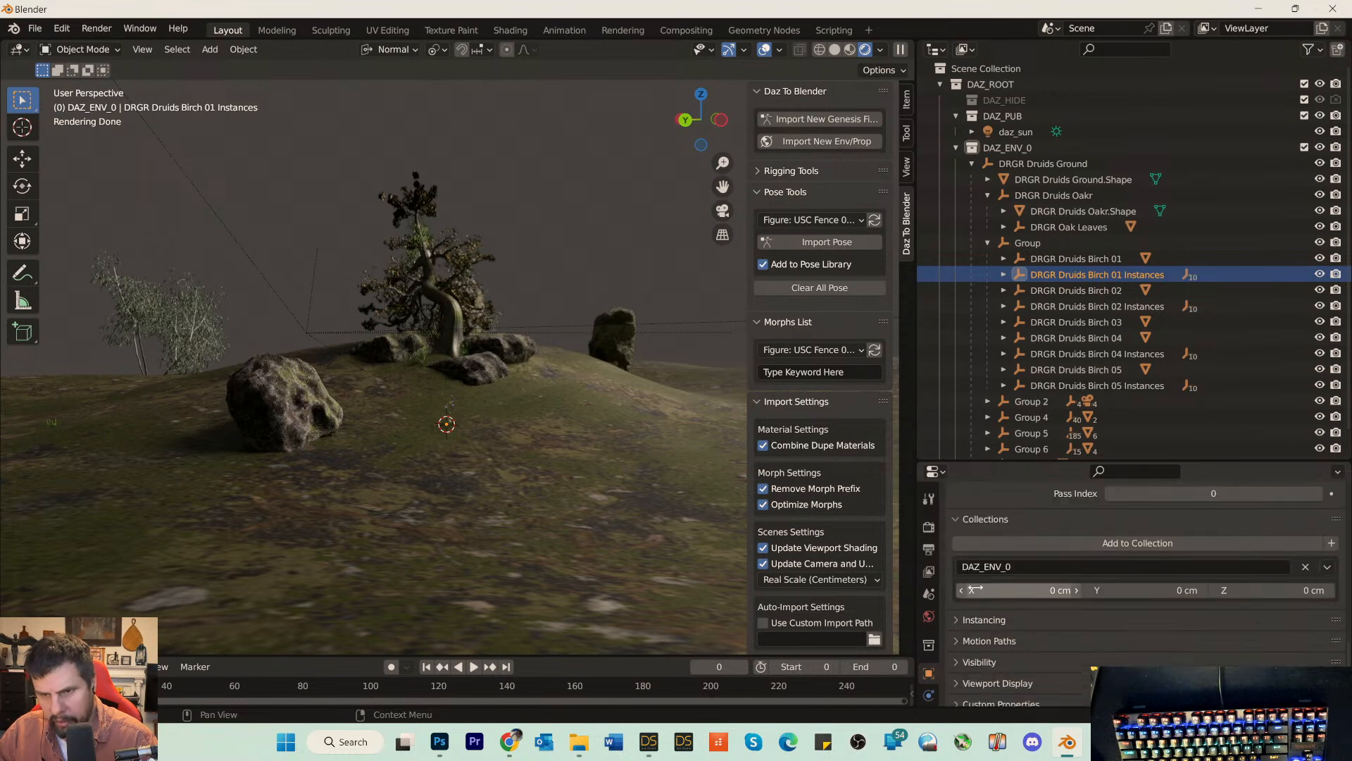
pyautogui.click(962, 620)
pyautogui.scroll(-2, 1071, 612)
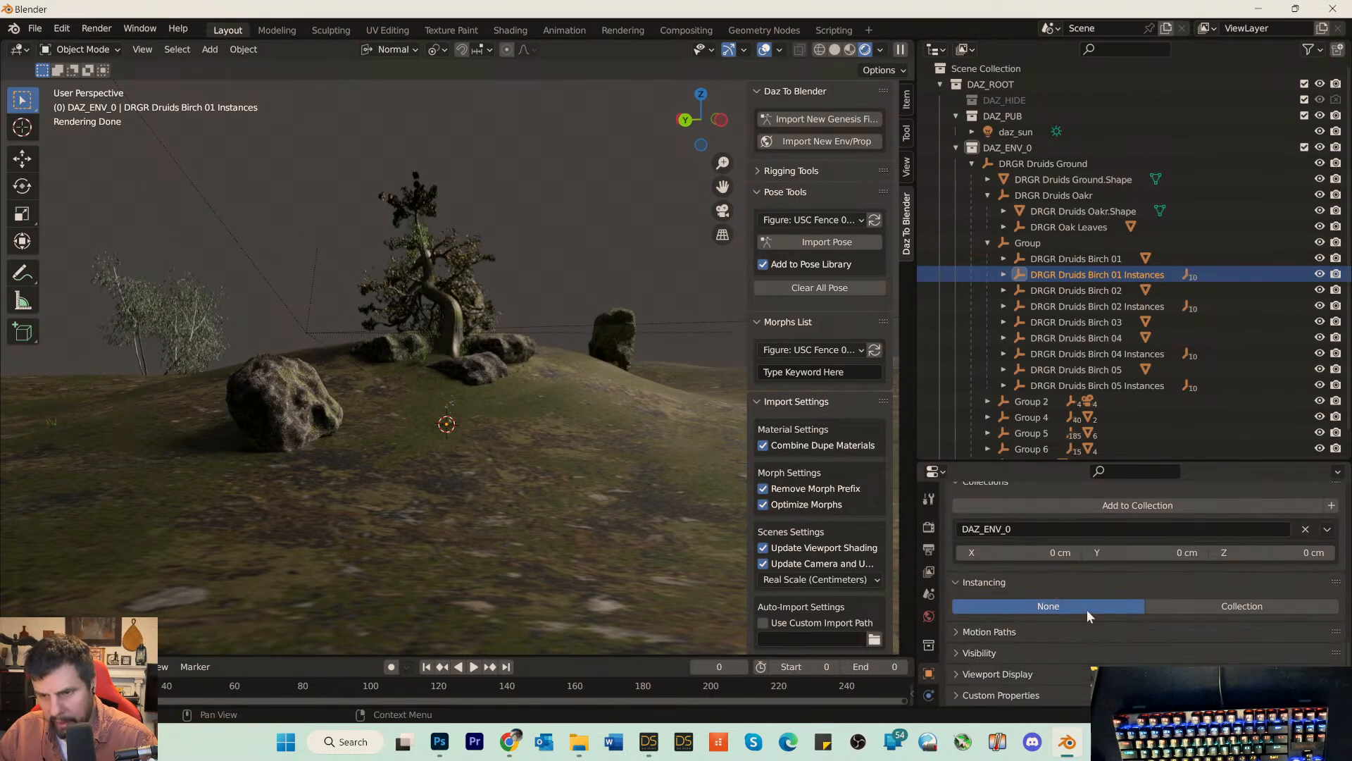
# Step: Set the instancing mode of DRGR Druids Birch 01 Instances to Collection
pyautogui.click(1205, 604)
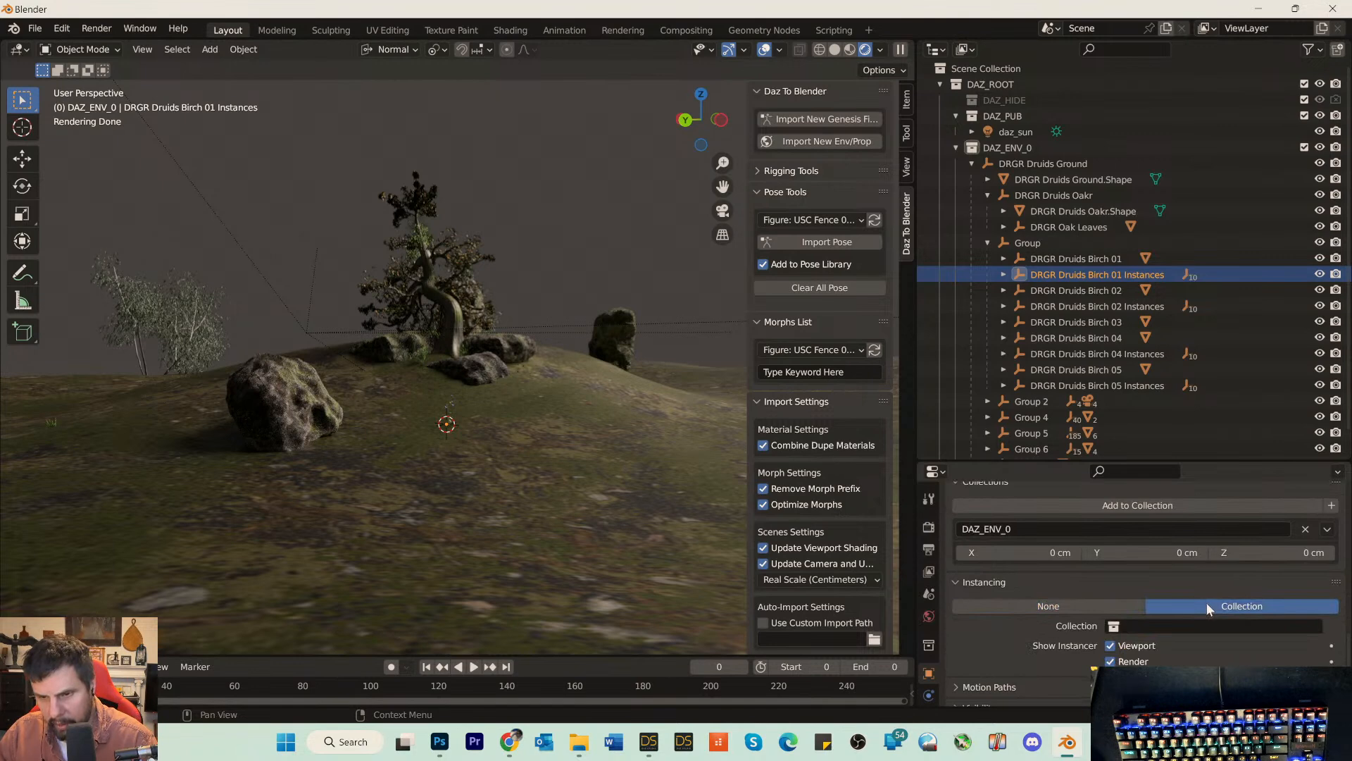
pyautogui.click(1029, 606)
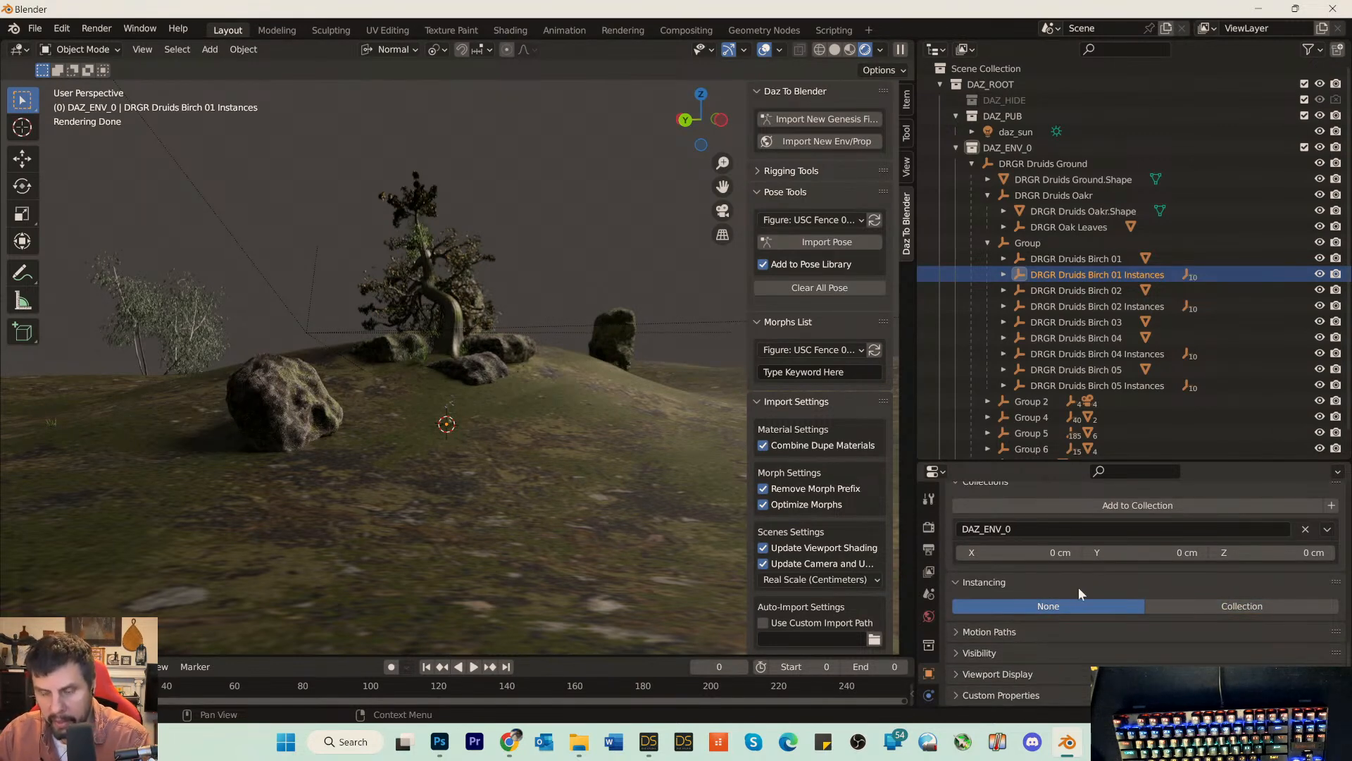
pyautogui.click(1183, 605)
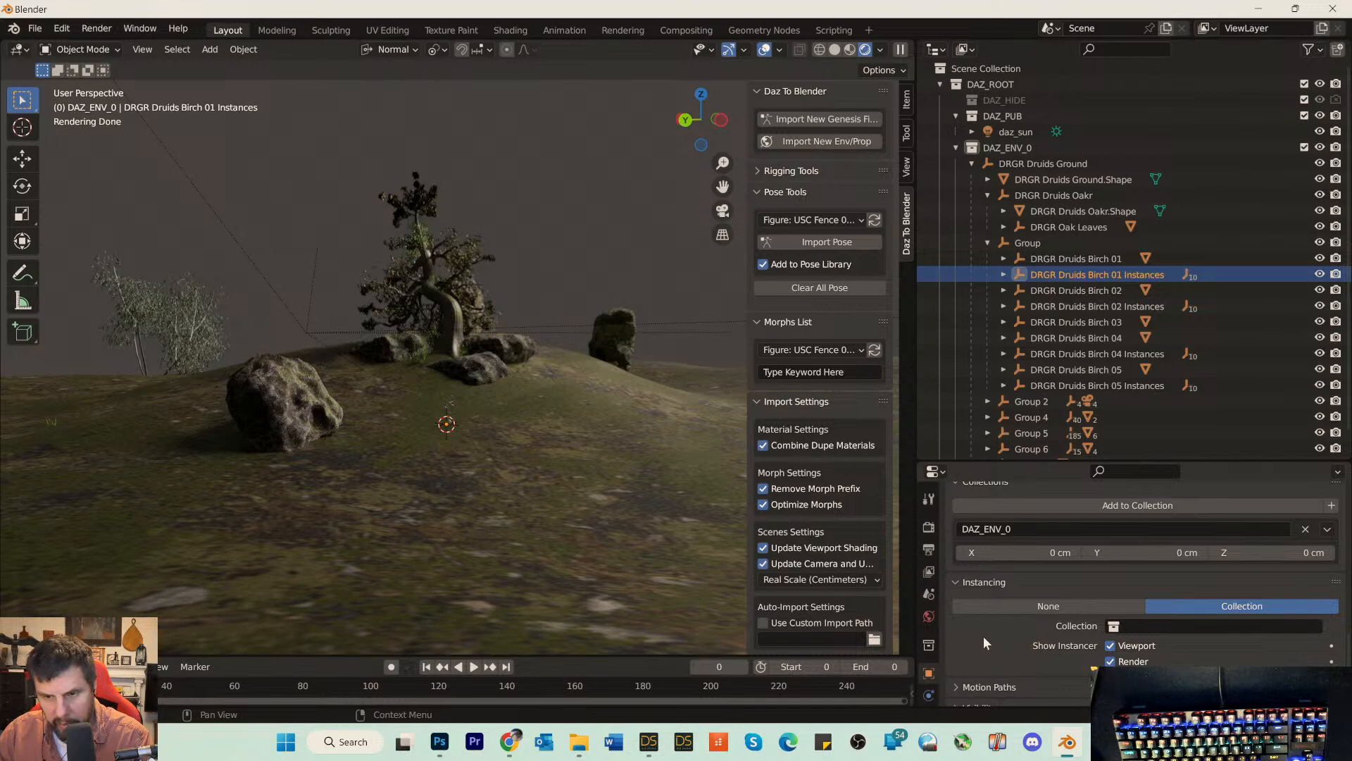
# Step: Switch to Chrome and open a blank page for a new web search
pyautogui.click(502, 742)
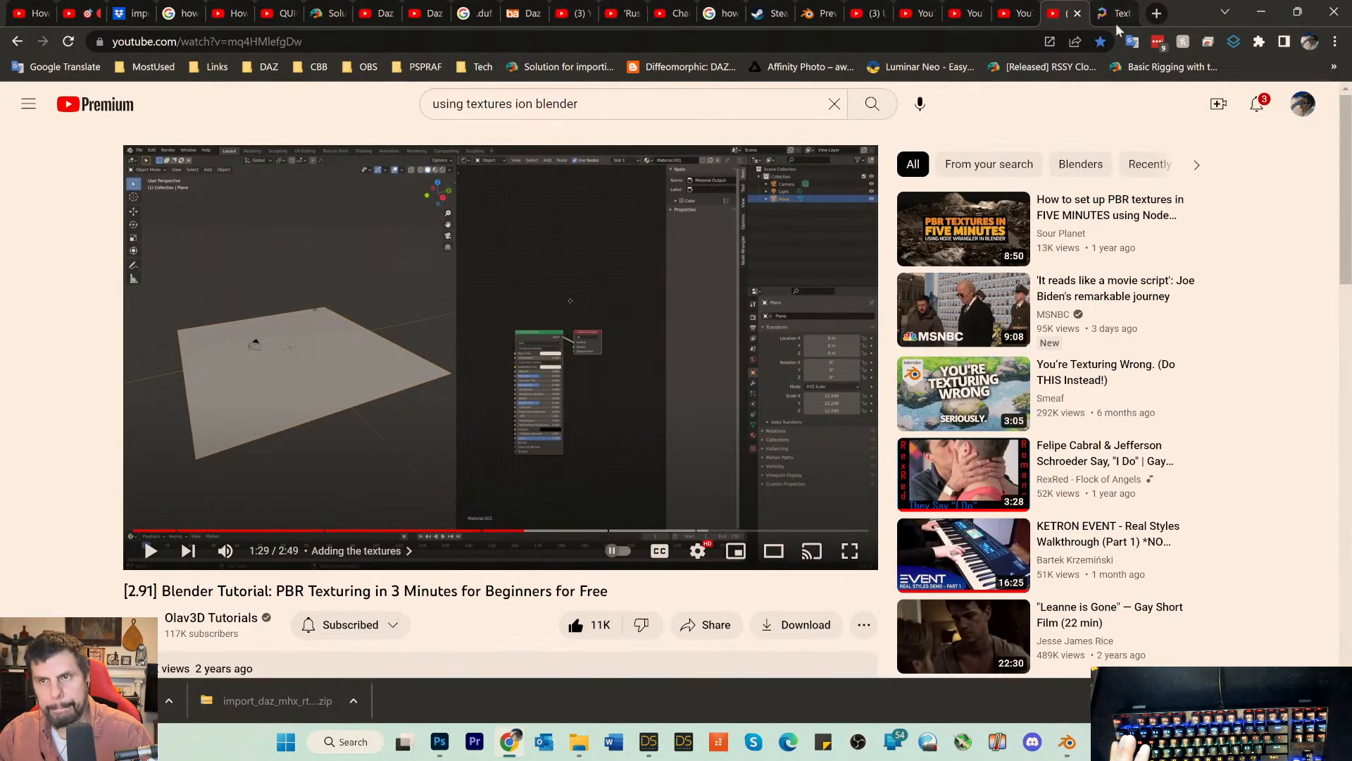
pyautogui.click(1159, 14)
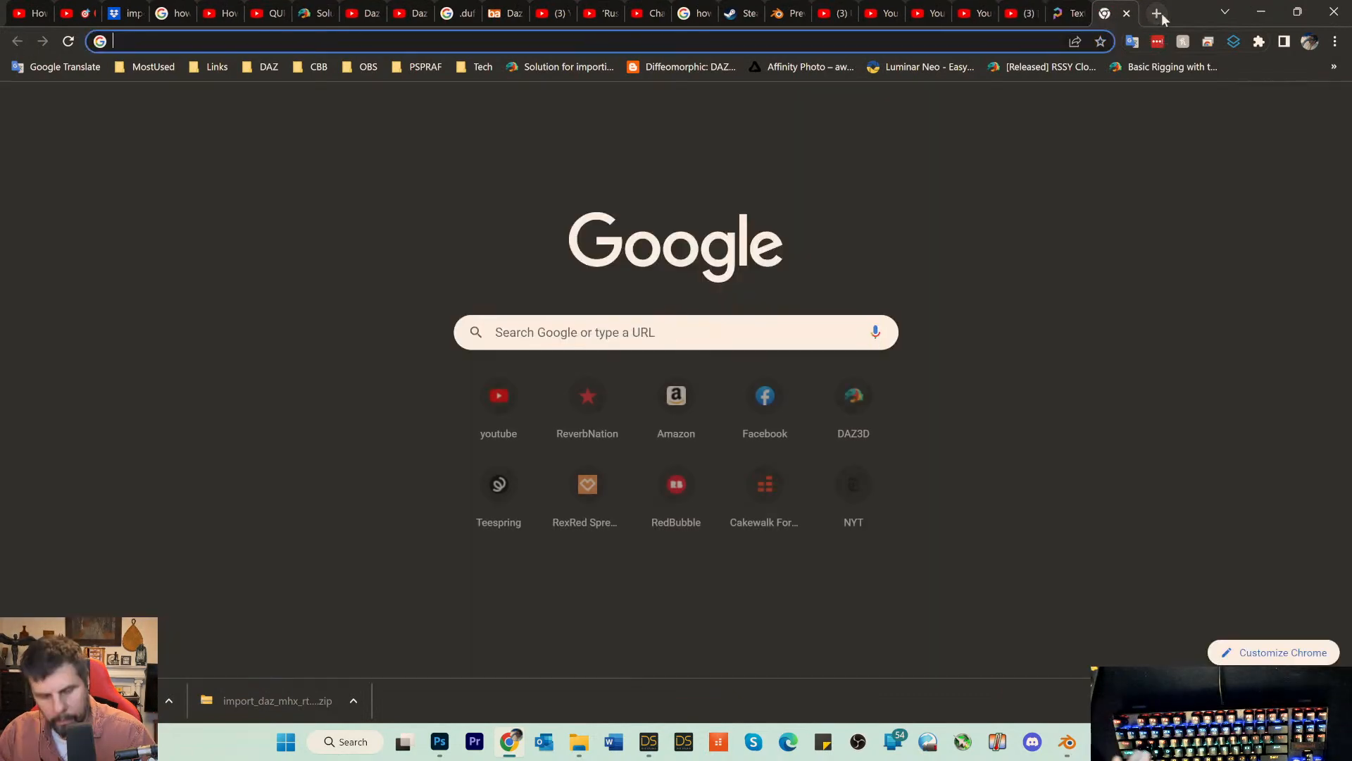
pyautogui.write('can daz ')
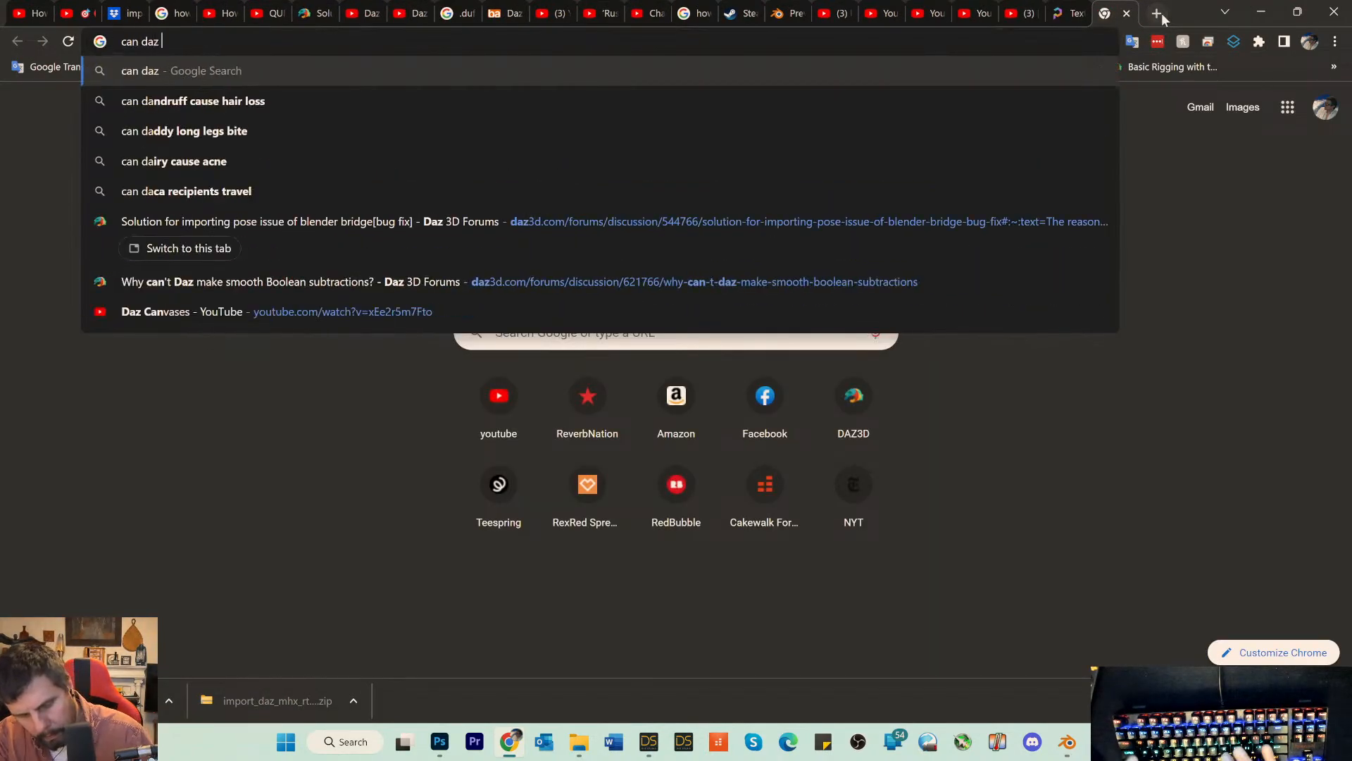
pyautogui.write('studio')
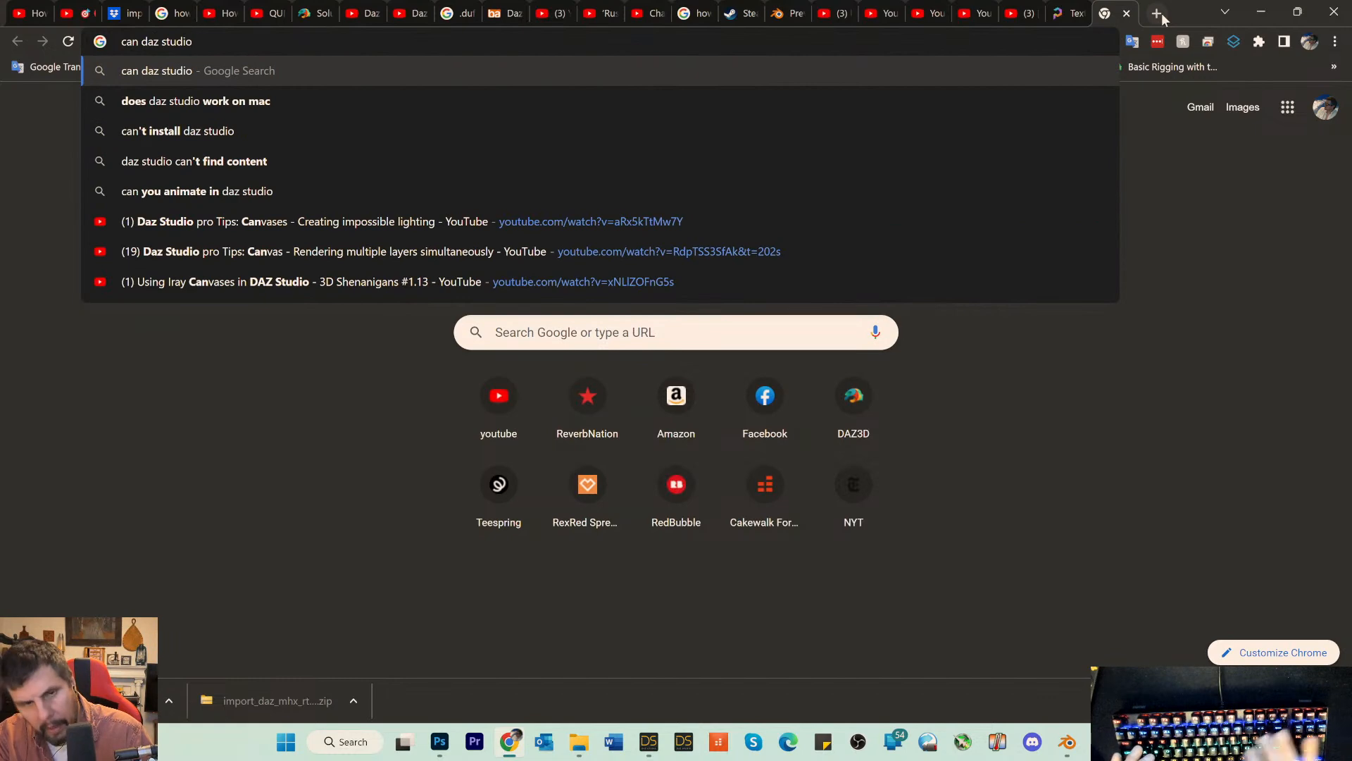
pyautogui.press('BackSpace')
pyautogui.press('BackSpace')
pyautogui.press('BackSpace')
pyautogui.press('BackSpace')
pyautogui.press('BackSpace')
pyautogui.press('BackSpace')
pyautogui.press('BackSpace')
pyautogui.press('BackSpace')
pyautogui.press('BackSpace')
pyautogui.press('BackSpace')
pyautogui.press('BackSpace')
pyautogui.press('BackSpace')
pyautogui.press('BackSpace')
pyautogui.press('BackSpace')
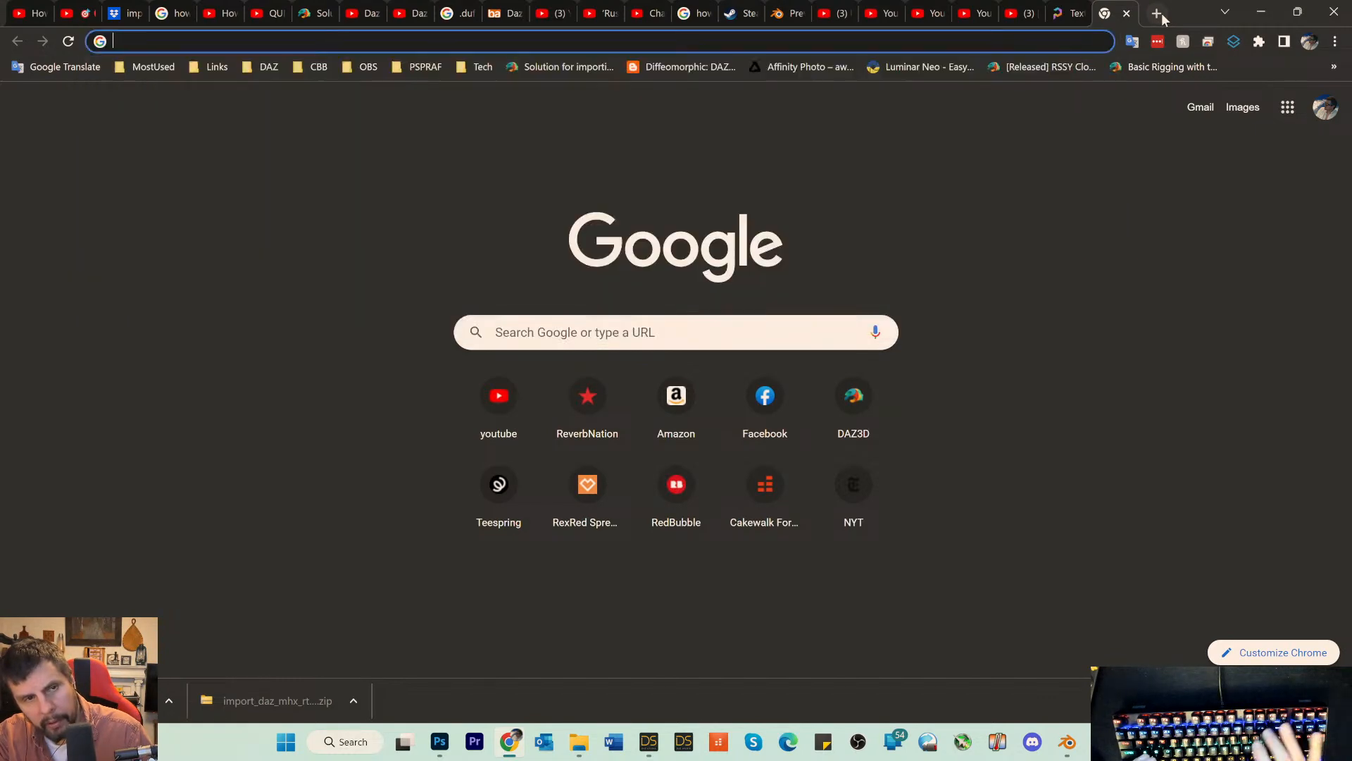
# Step: Search Google for "can blender import instances from daz studio"
pyautogui.write('Can bl')
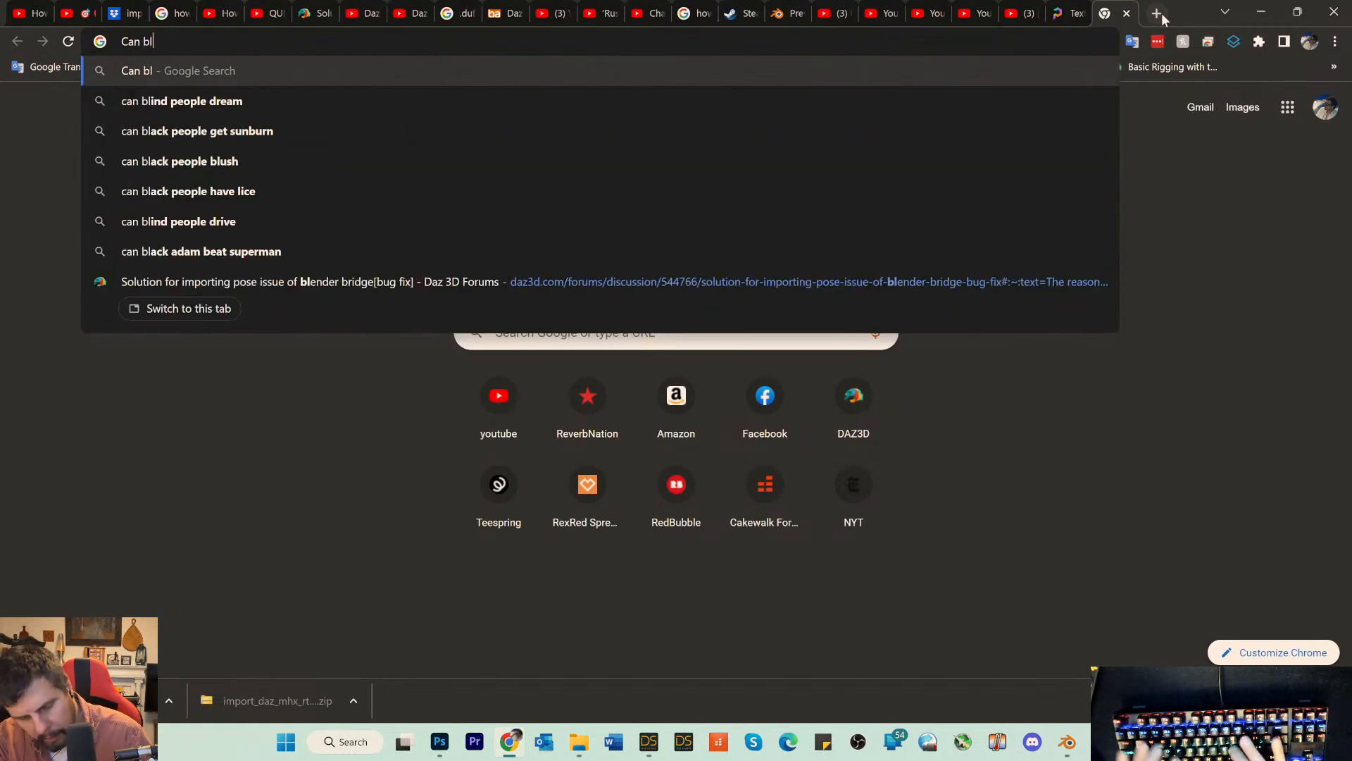
pyautogui.write('ender impo')
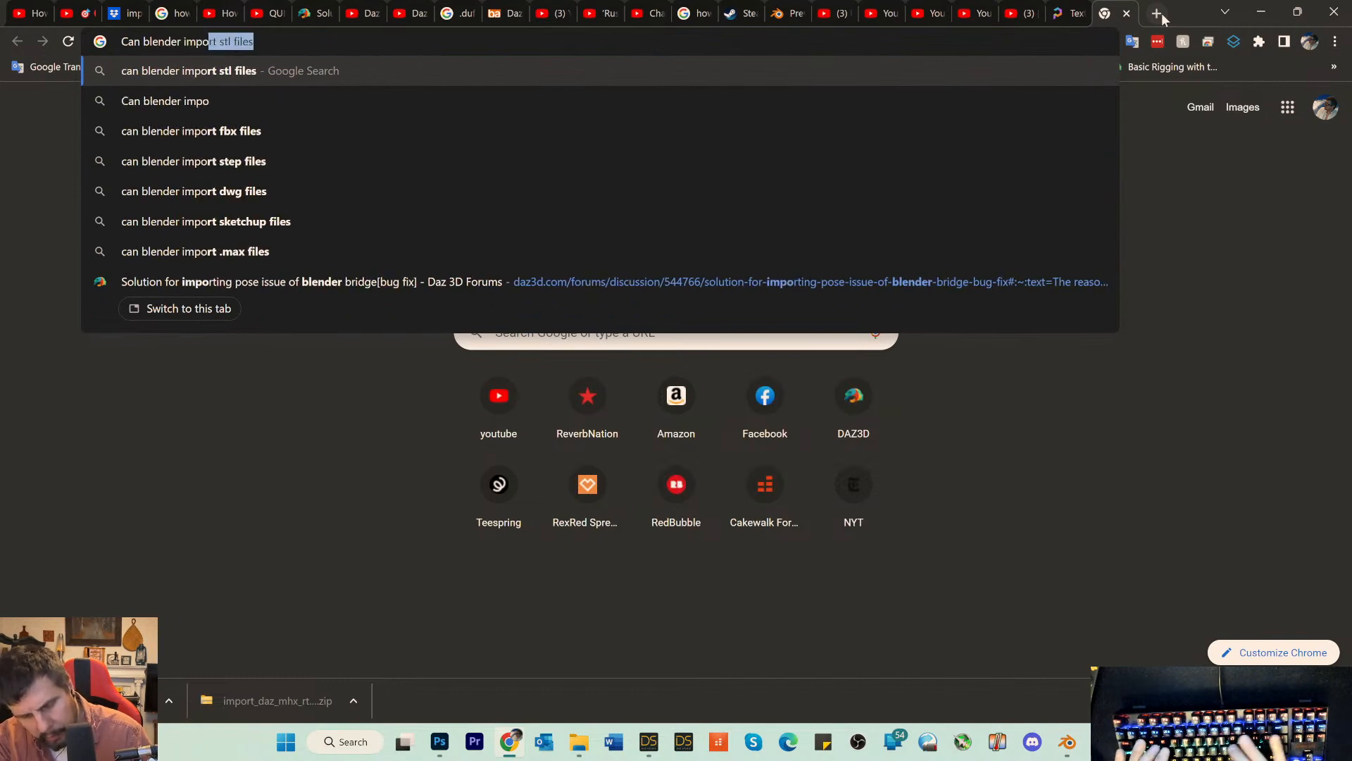
pyautogui.press('BackSpace')
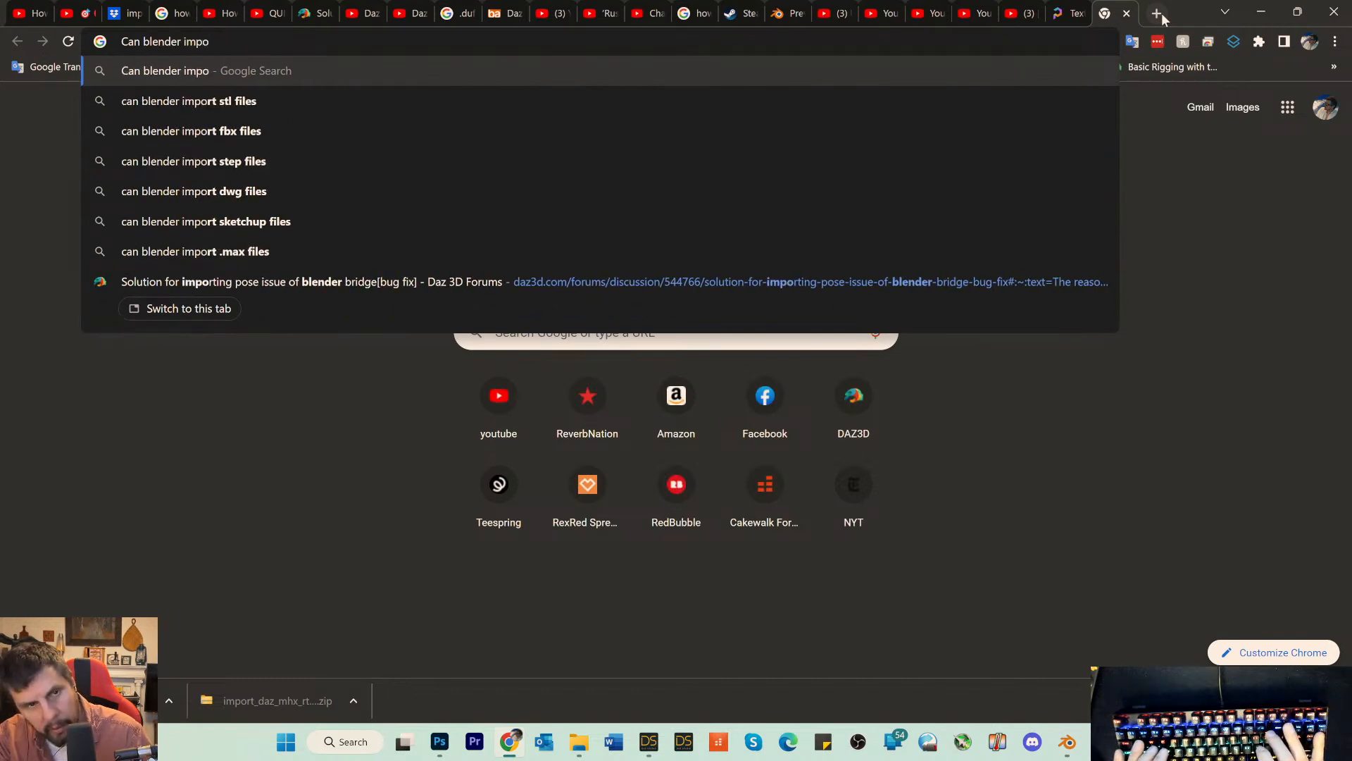
pyautogui.write('rt ins')
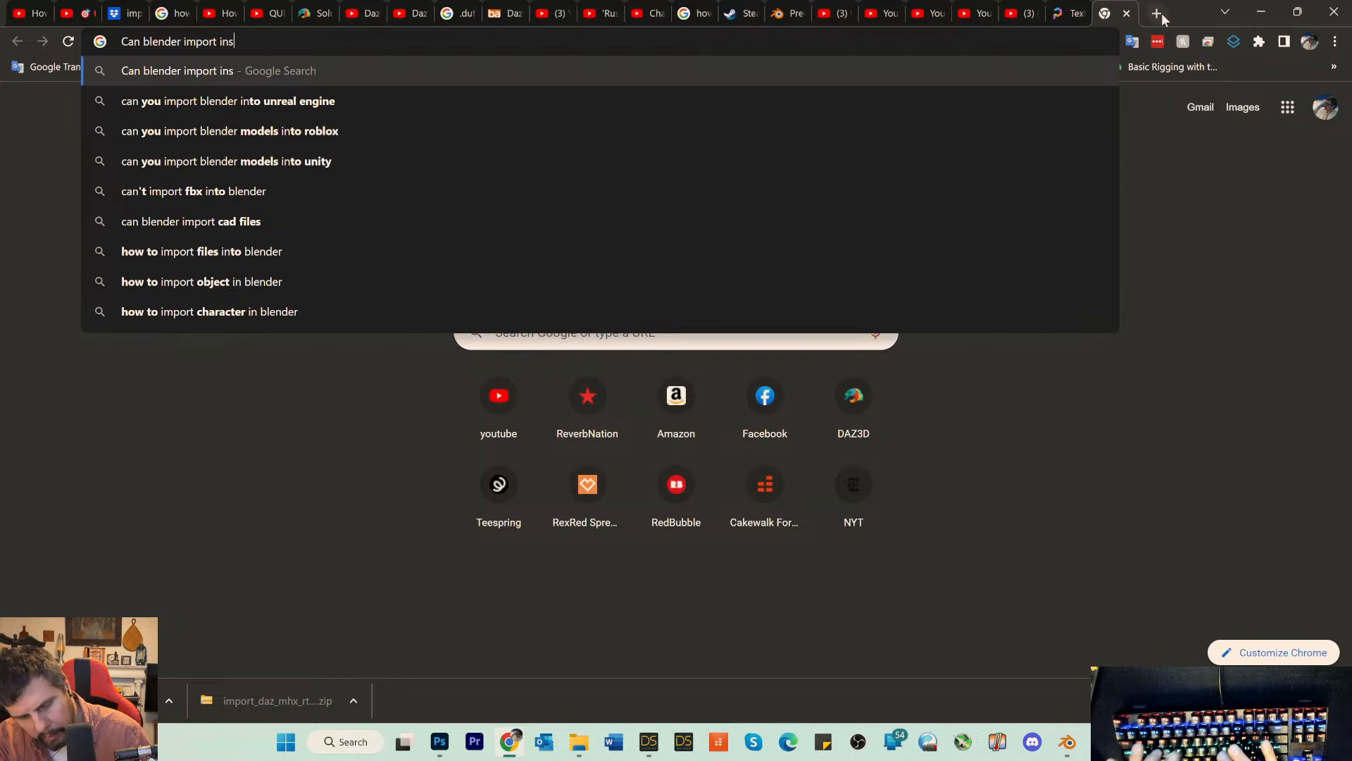
pyautogui.write('tances fro')
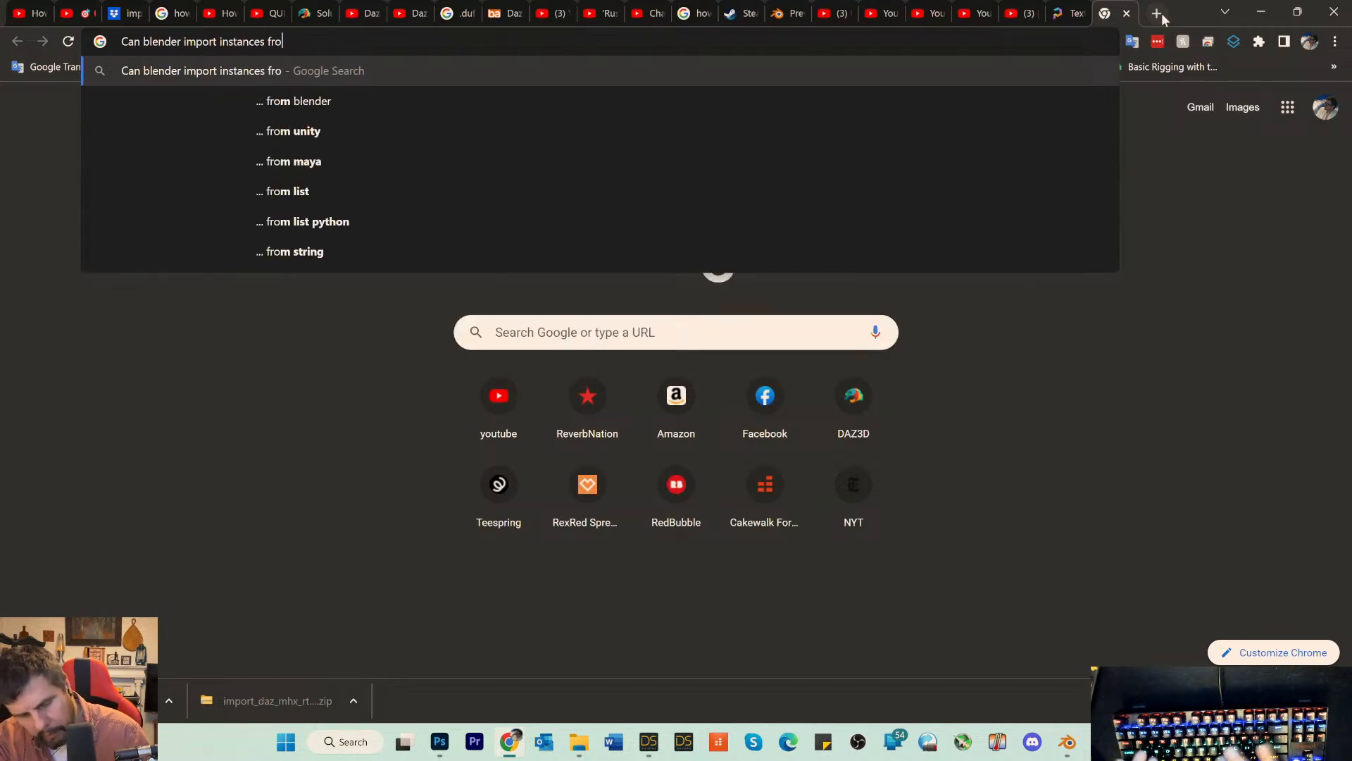
pyautogui.write('m Daz')
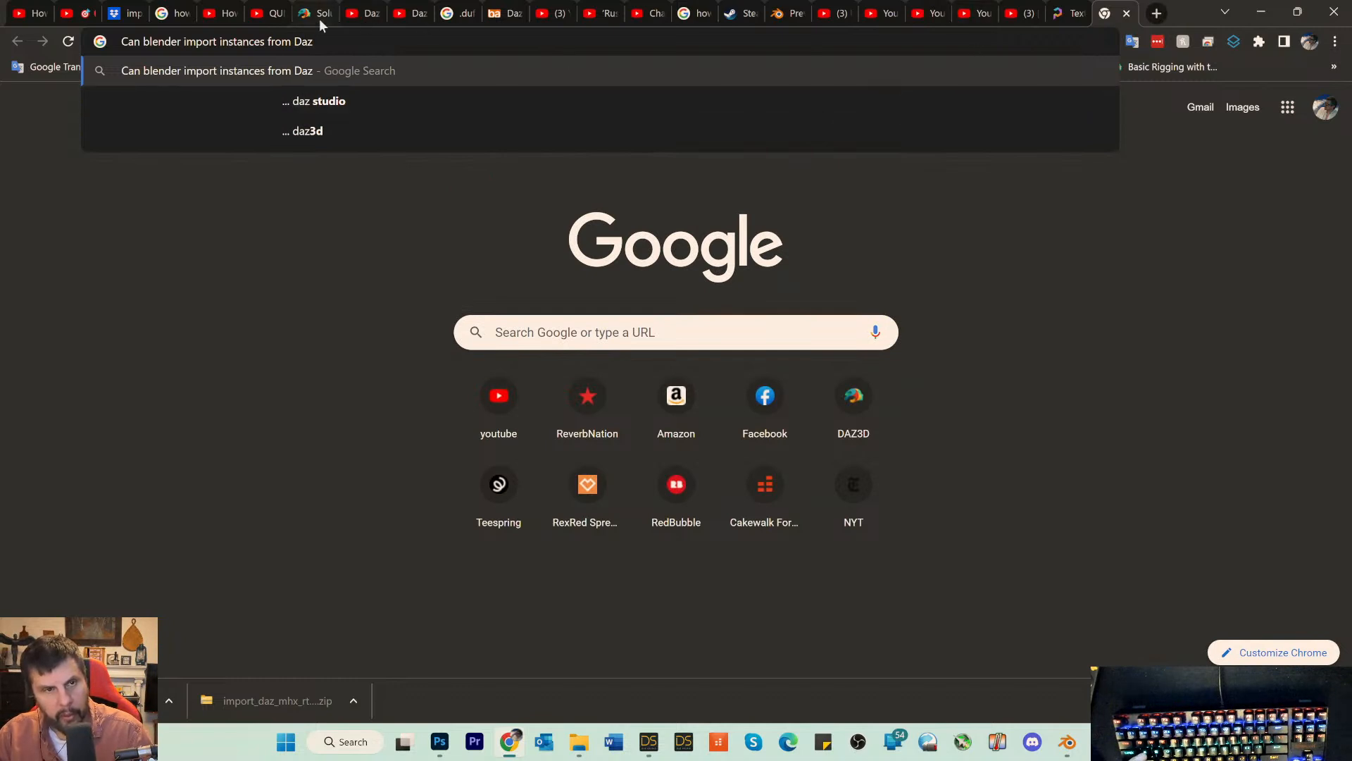
pyautogui.click(302, 100)
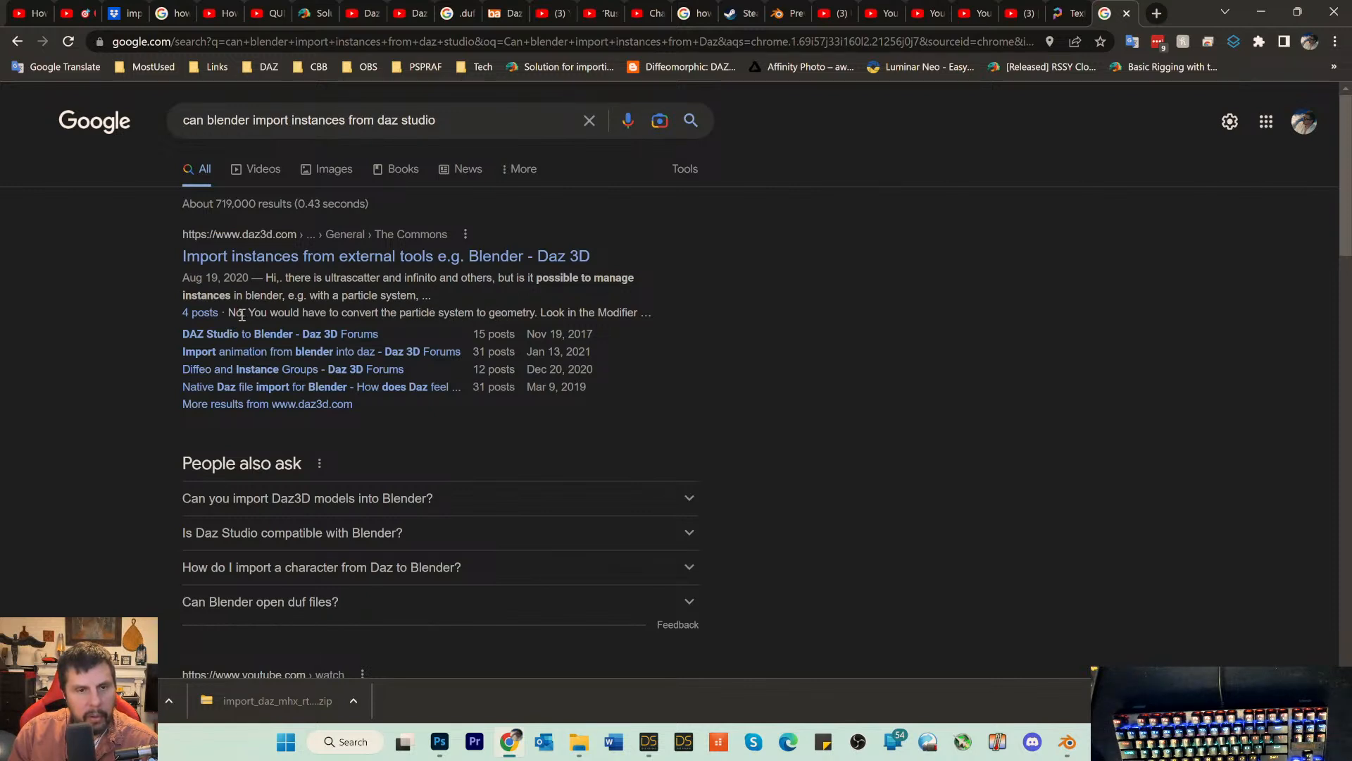
# Step: Open the Daz 3D forum thread "Import instances from external tools e.g. Blender" and bookmark it in the DAZ folder
pyautogui.click(310, 258)
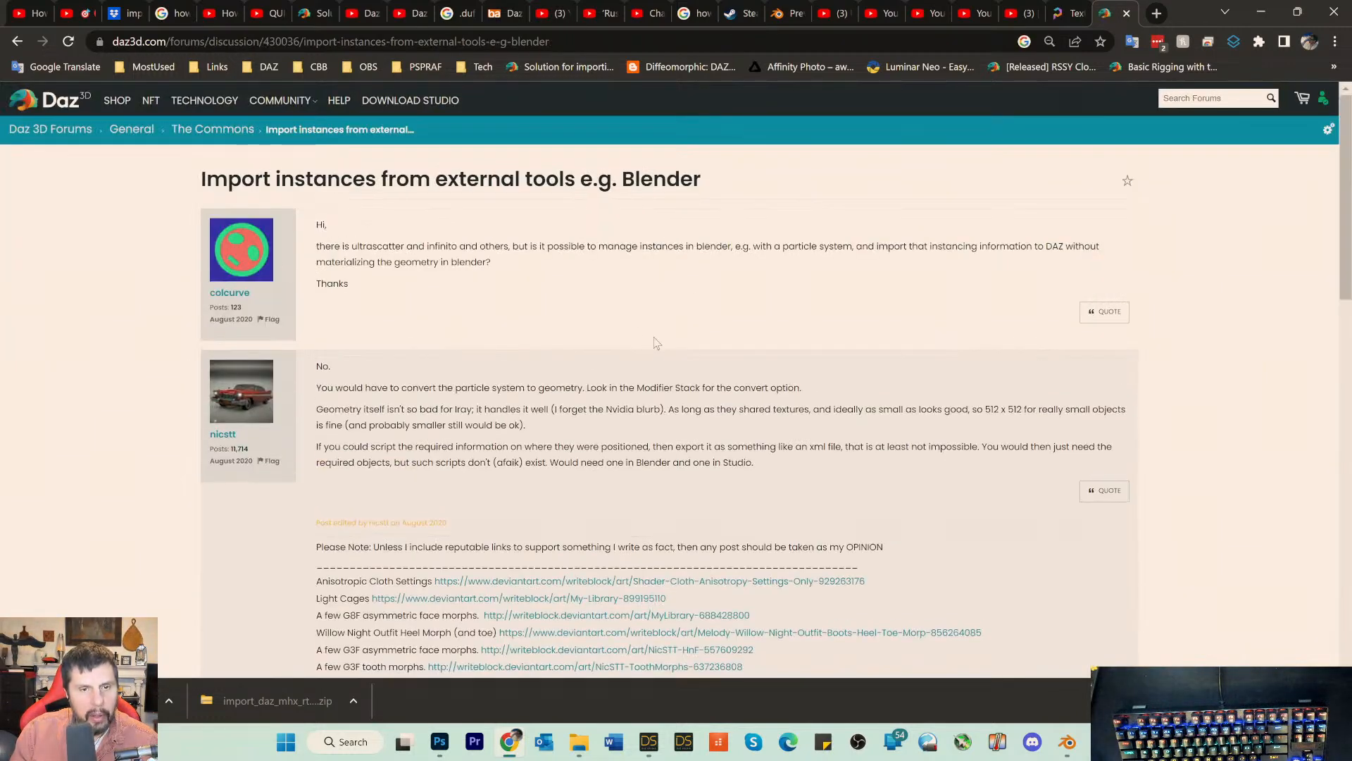
pyautogui.scroll(-3, 713, 321)
pyautogui.scroll(3, 796, 341)
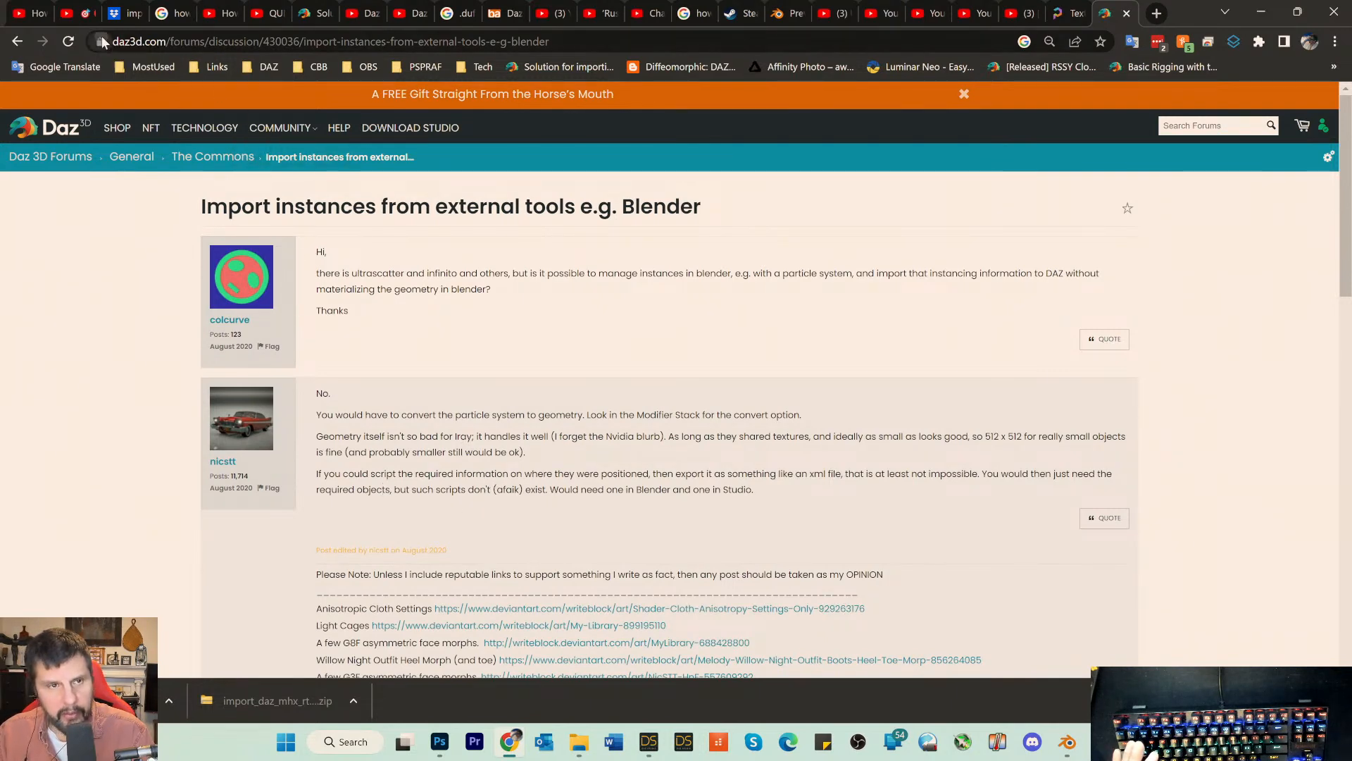
pyautogui.click(268, 68)
pyautogui.click(269, 67)
# Step: Read the thread's replies about converting particle systems, scripting instance positions and creating instances with DazScript
pyautogui.scroll(-3, 124, 436)
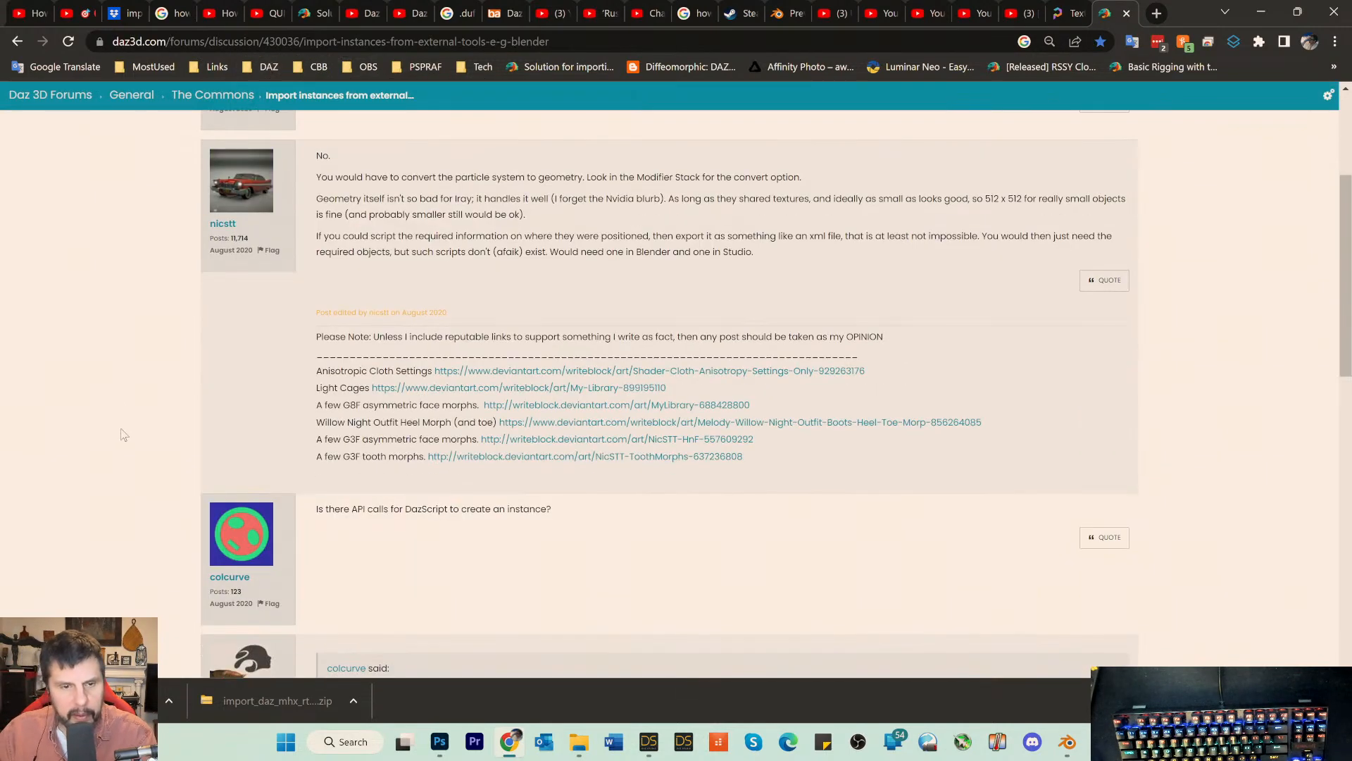
pyautogui.scroll(-3, 124, 436)
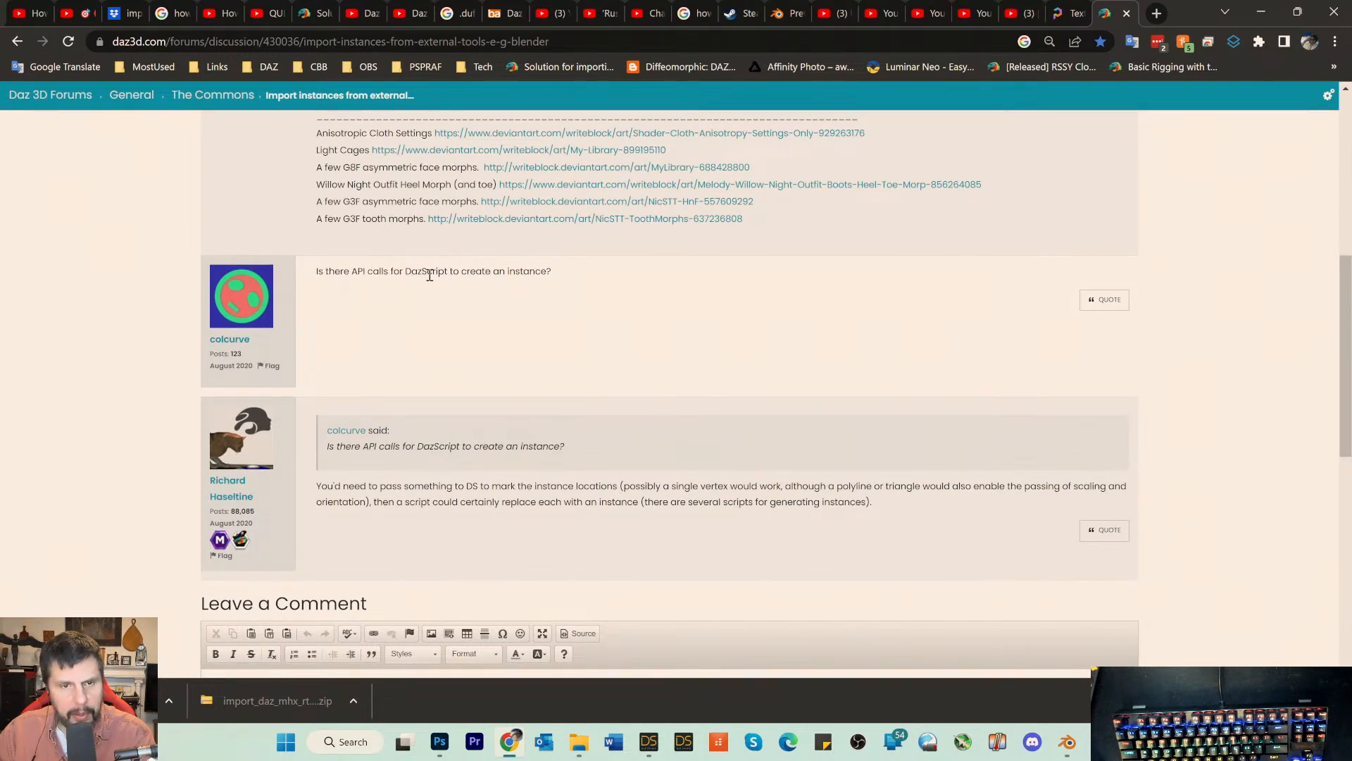
pyautogui.scroll(-2, 438, 388)
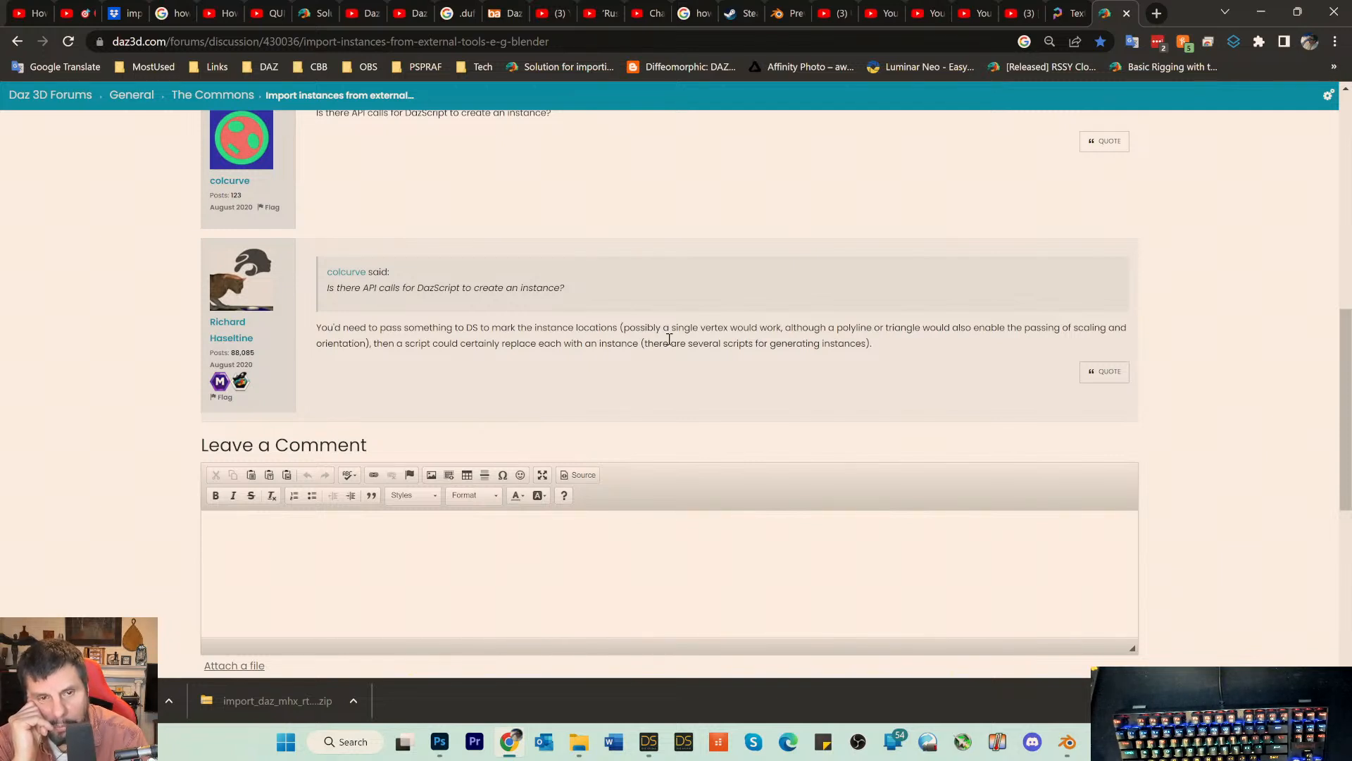
pyautogui.scroll(5, 569, 186)
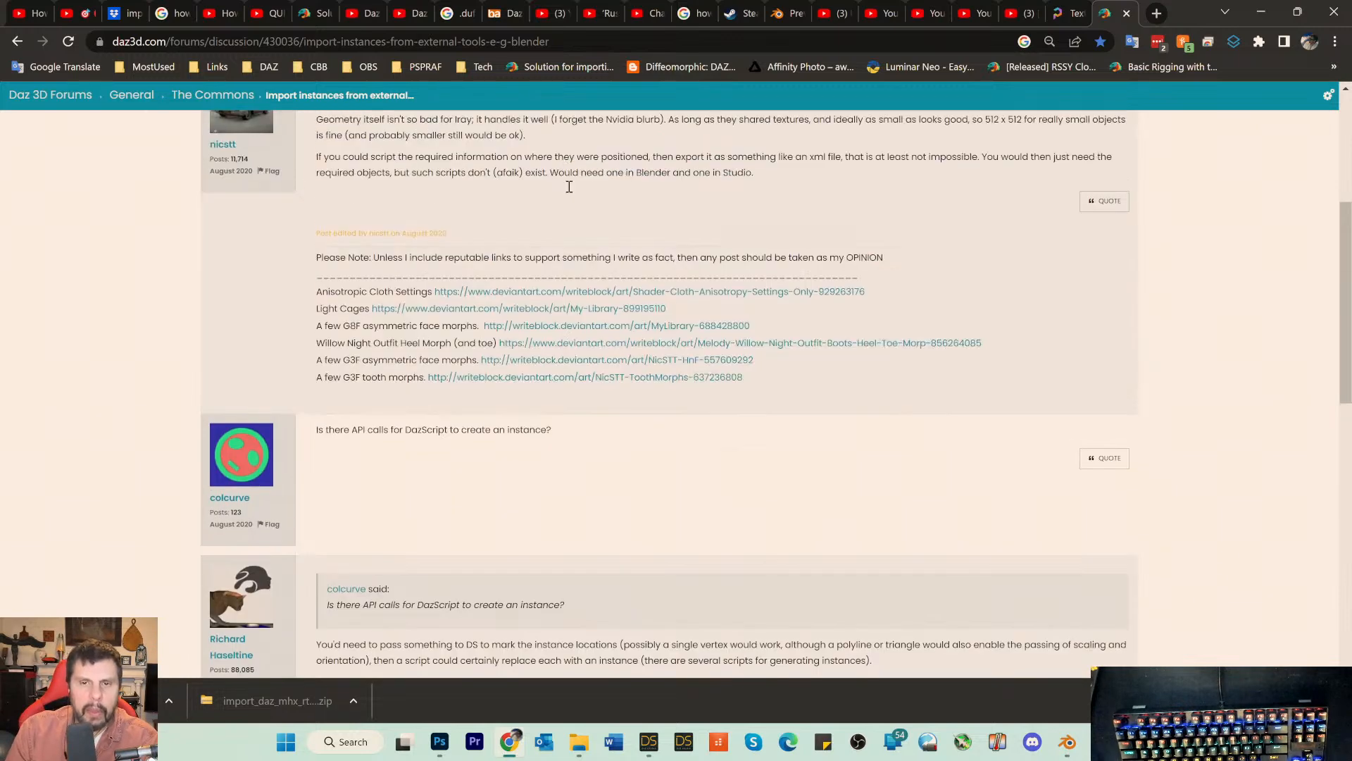
pyautogui.scroll(5, 569, 187)
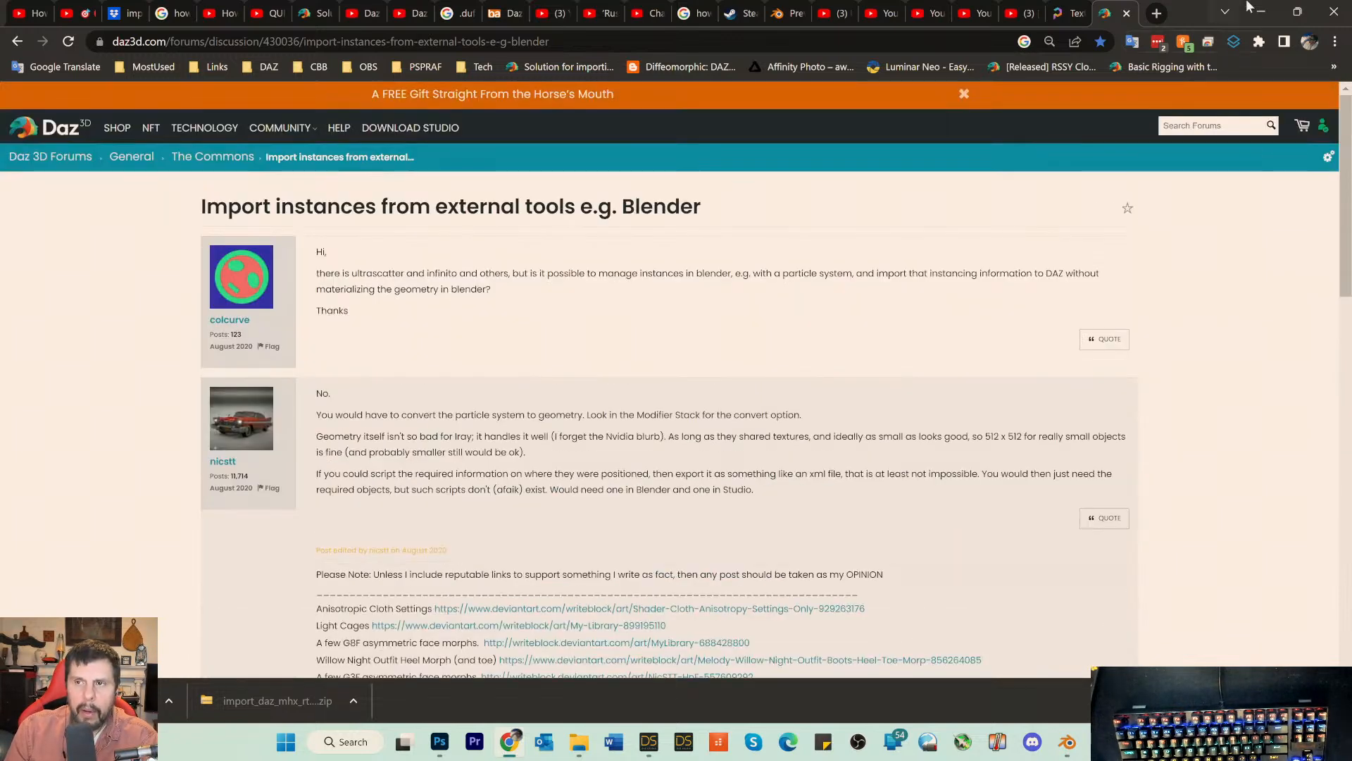
# Step: Switch to DAZ Studio, expand DRGR Druids Oak in the scene hierarchy and select DRGR Oak Leaves Early Fall
pyautogui.click(1254, 10)
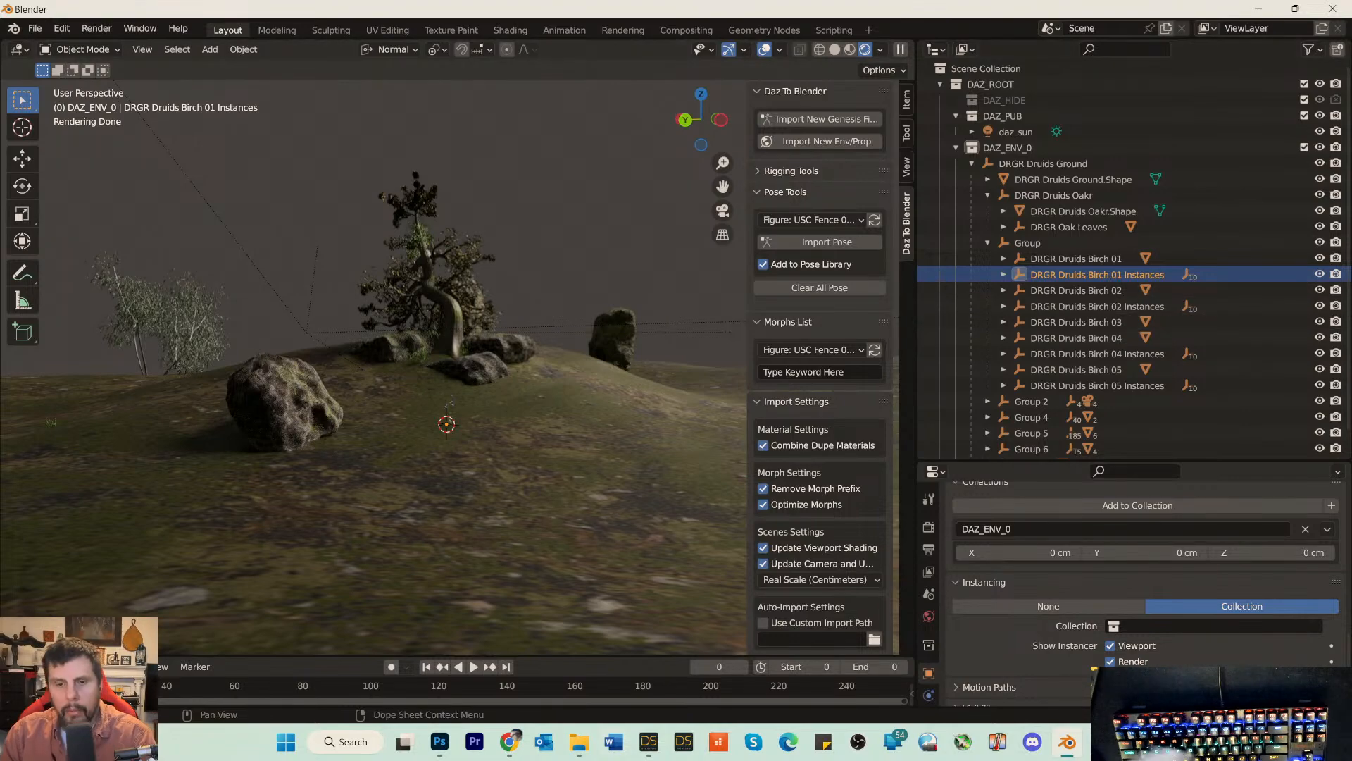
pyautogui.click(510, 742)
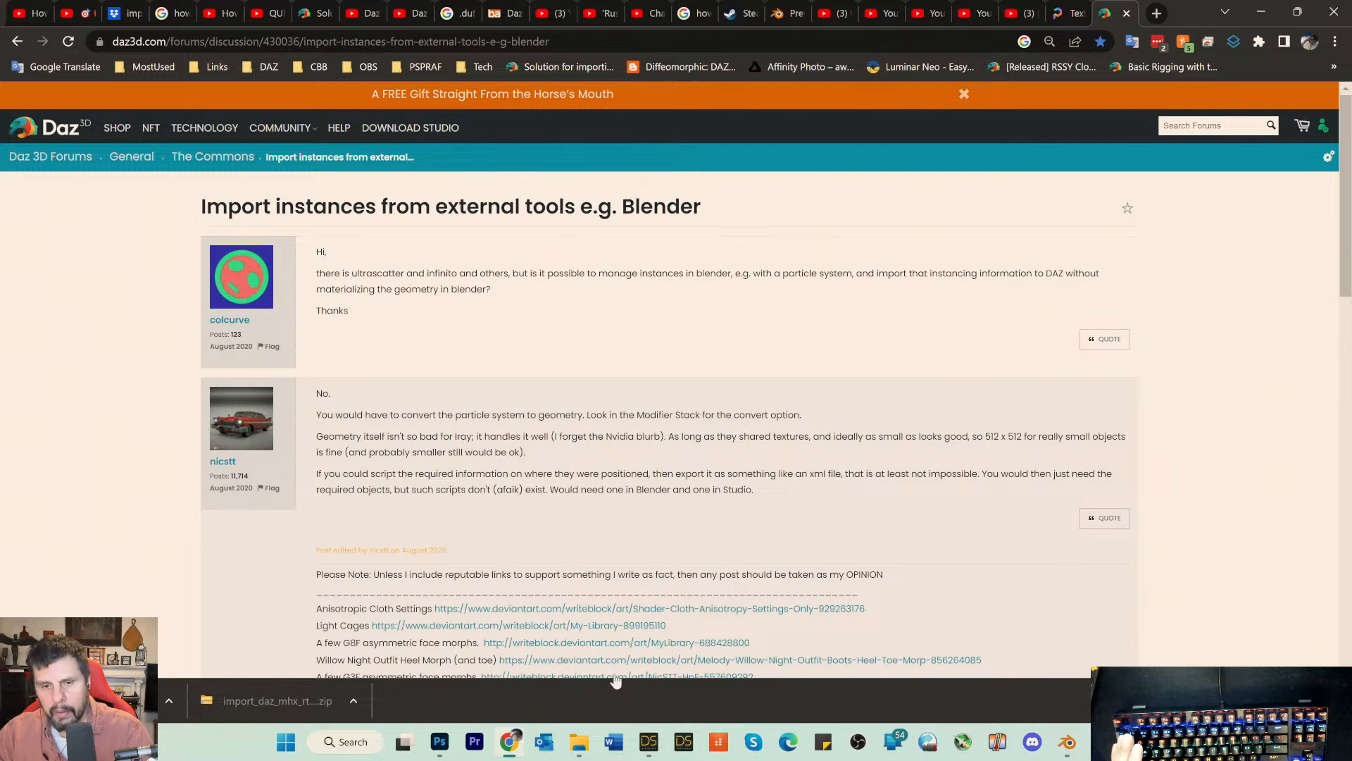
pyautogui.click(645, 749)
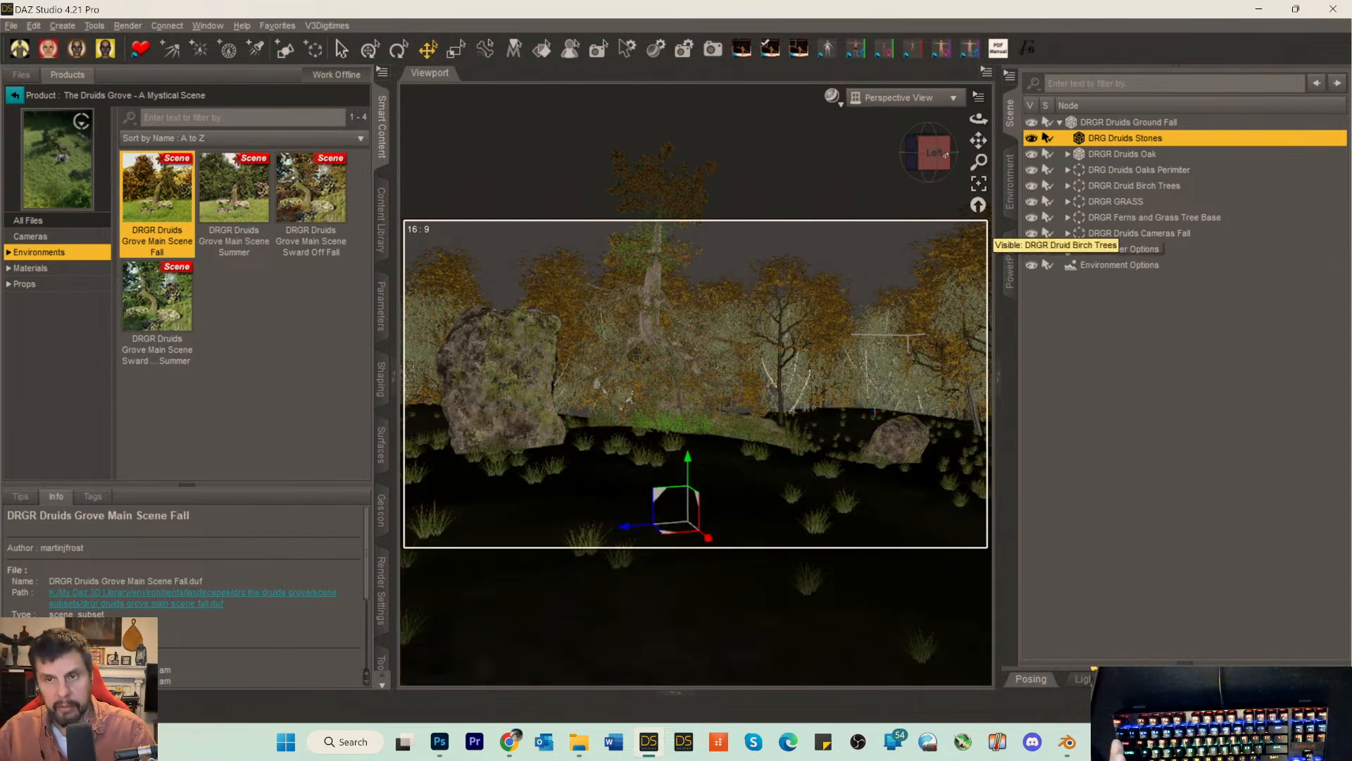
pyautogui.moveTo(928, 167); pyautogui.dragTo(913, 169)
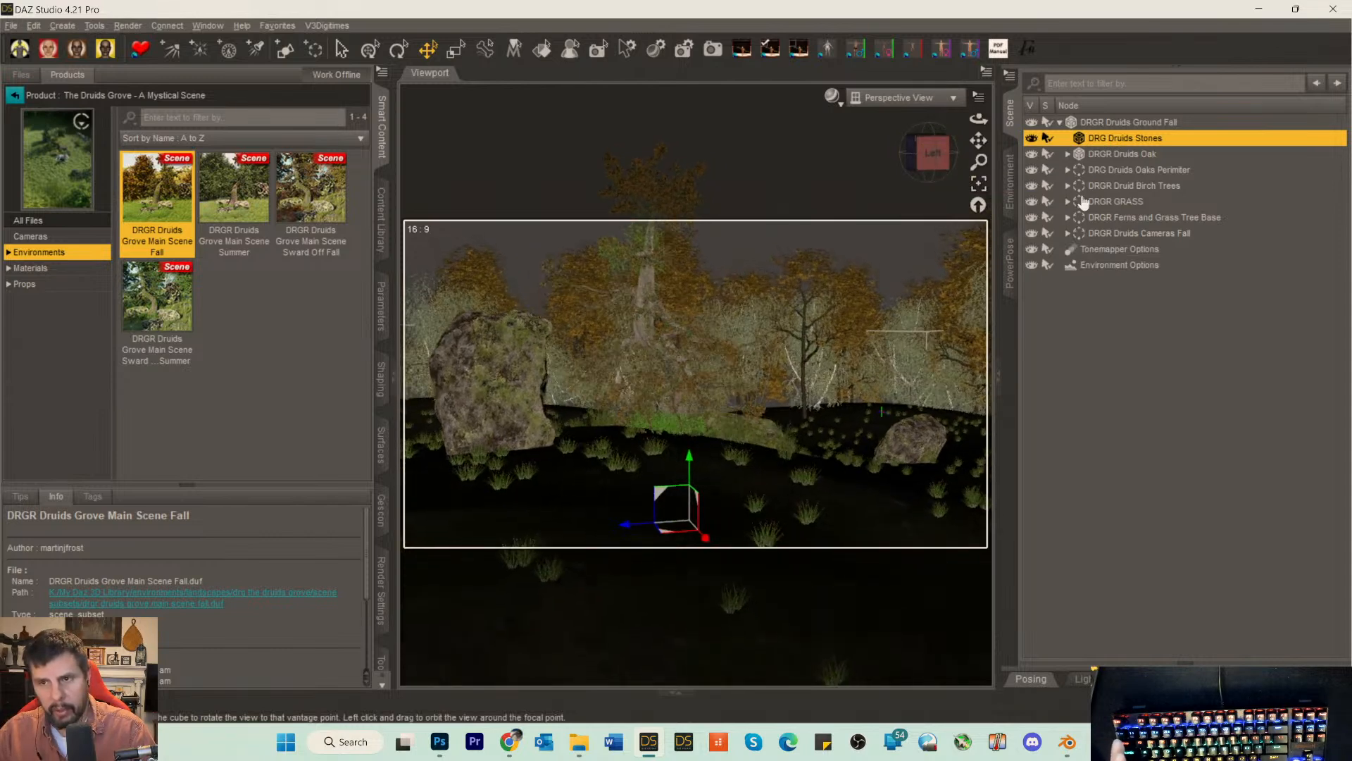
pyautogui.click(1067, 153)
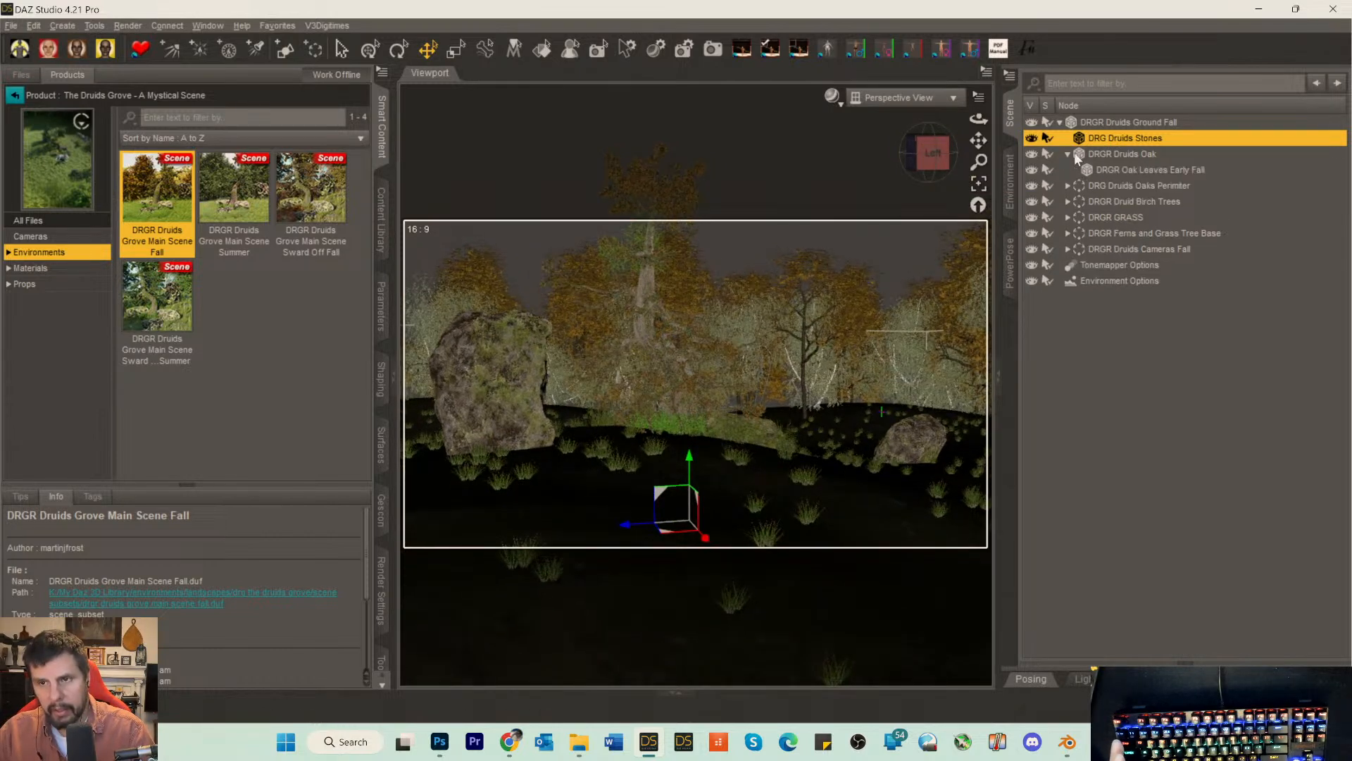
pyautogui.click(1076, 172)
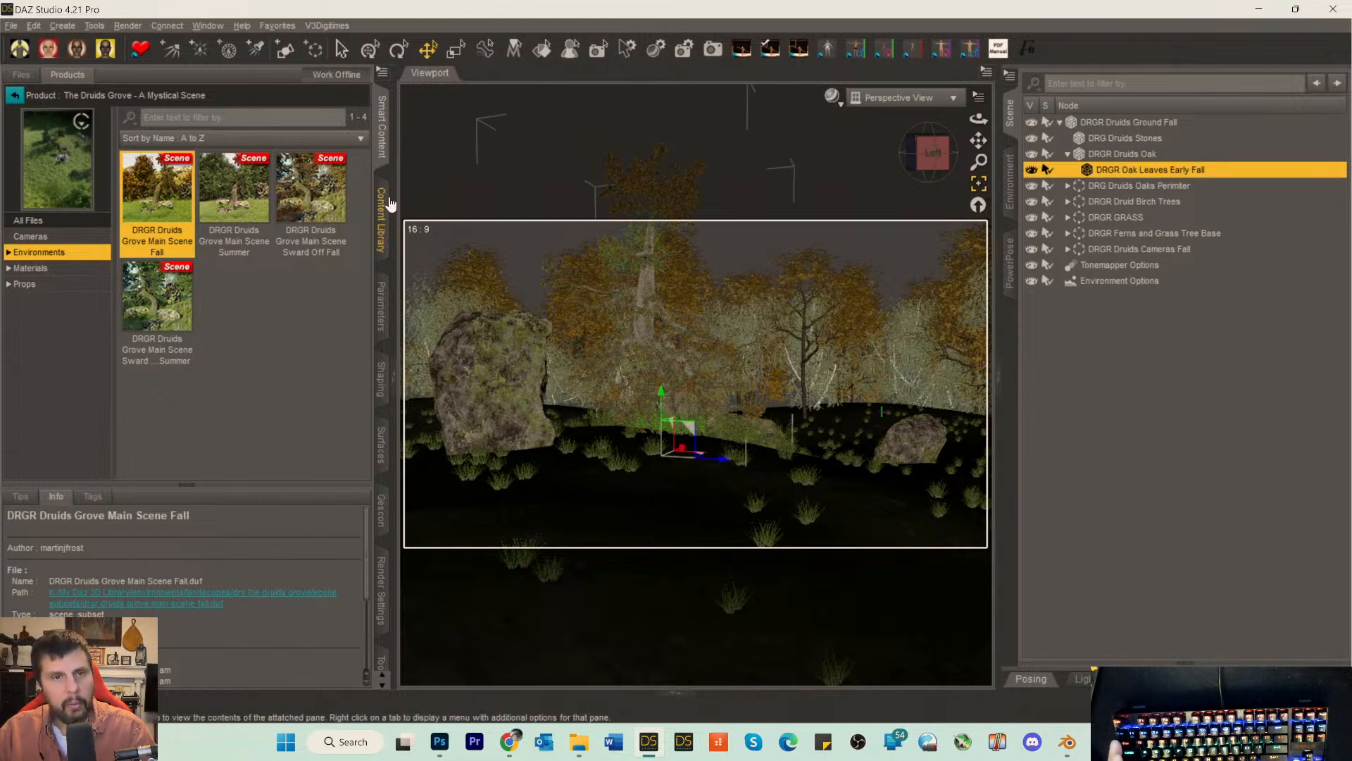
# Step: Try to find the instance editing script by searching the content library for "insta" and expanding DAZ Studio Formats
pyautogui.click(381, 226)
pyautogui.click(149, 75)
pyautogui.write('in')
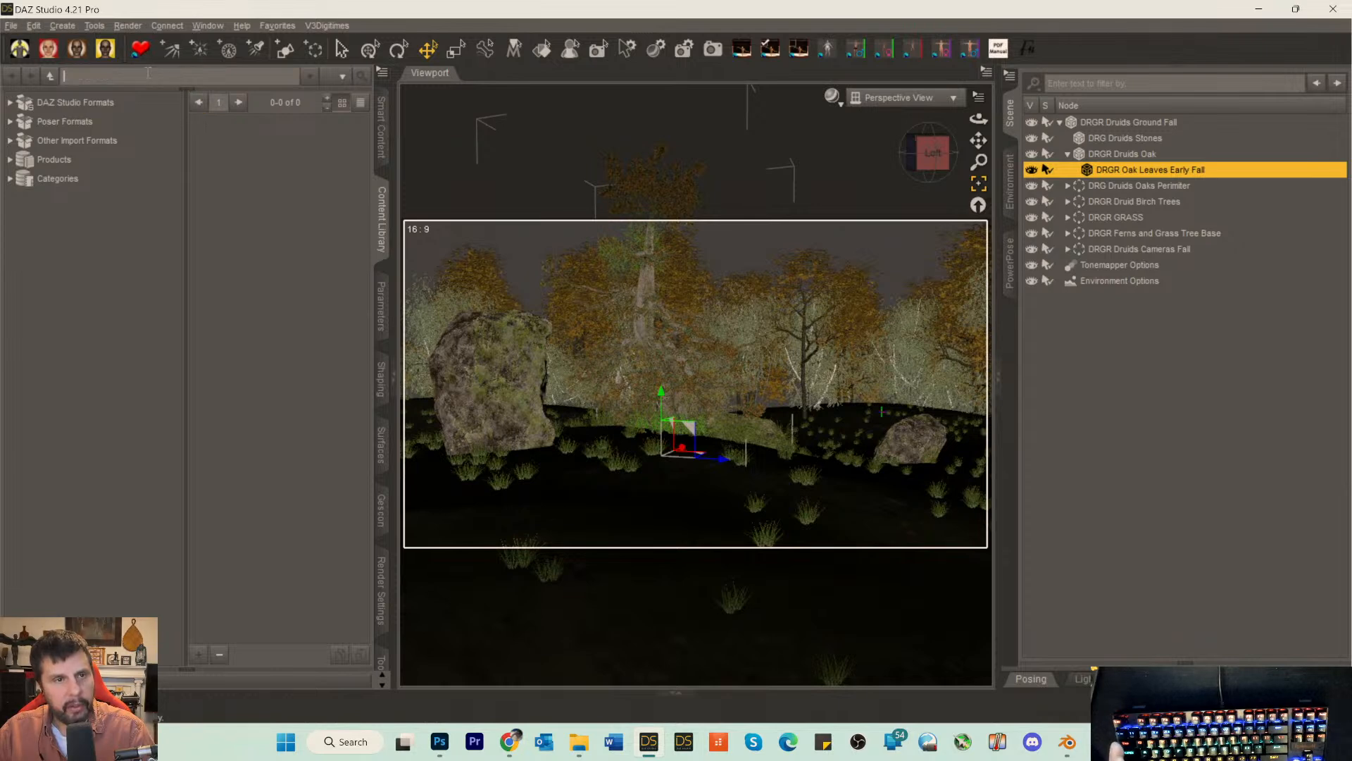
pyautogui.write('s')
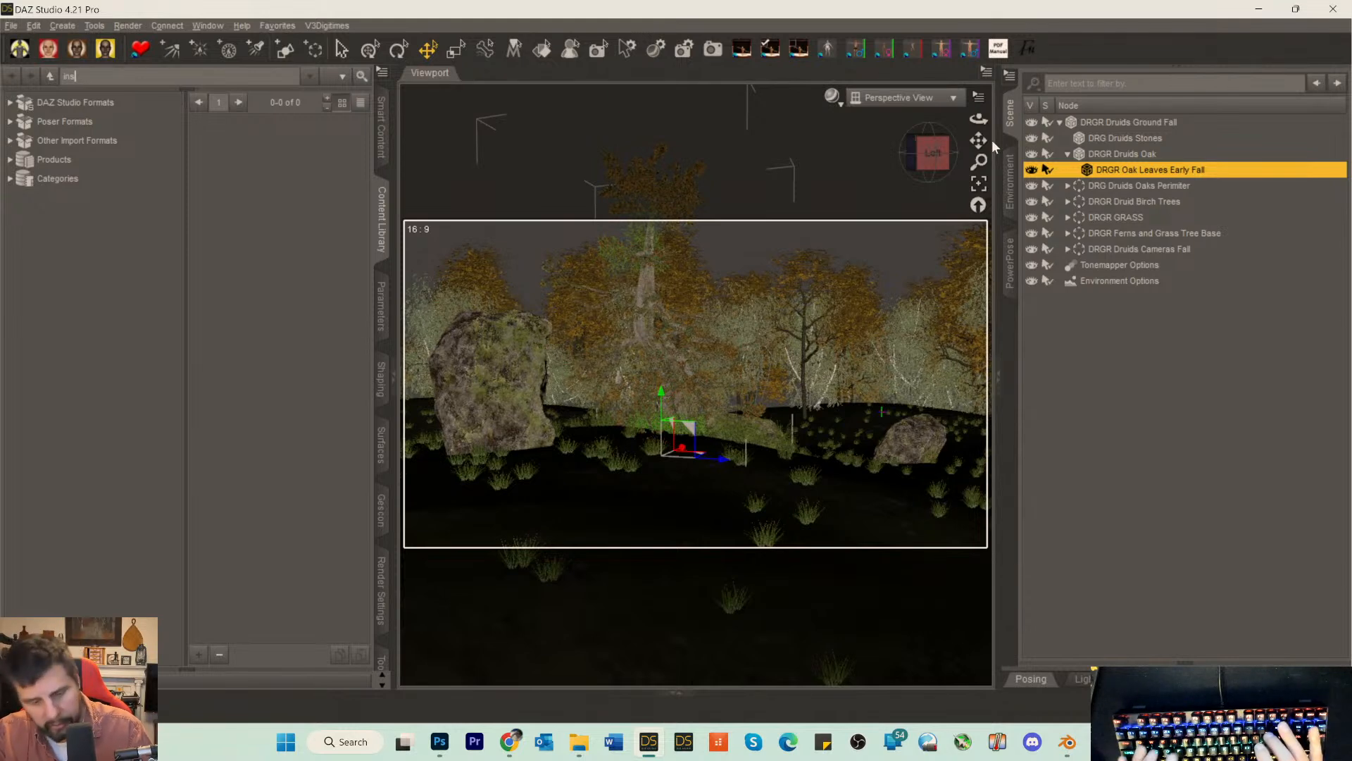
pyautogui.write('ta')
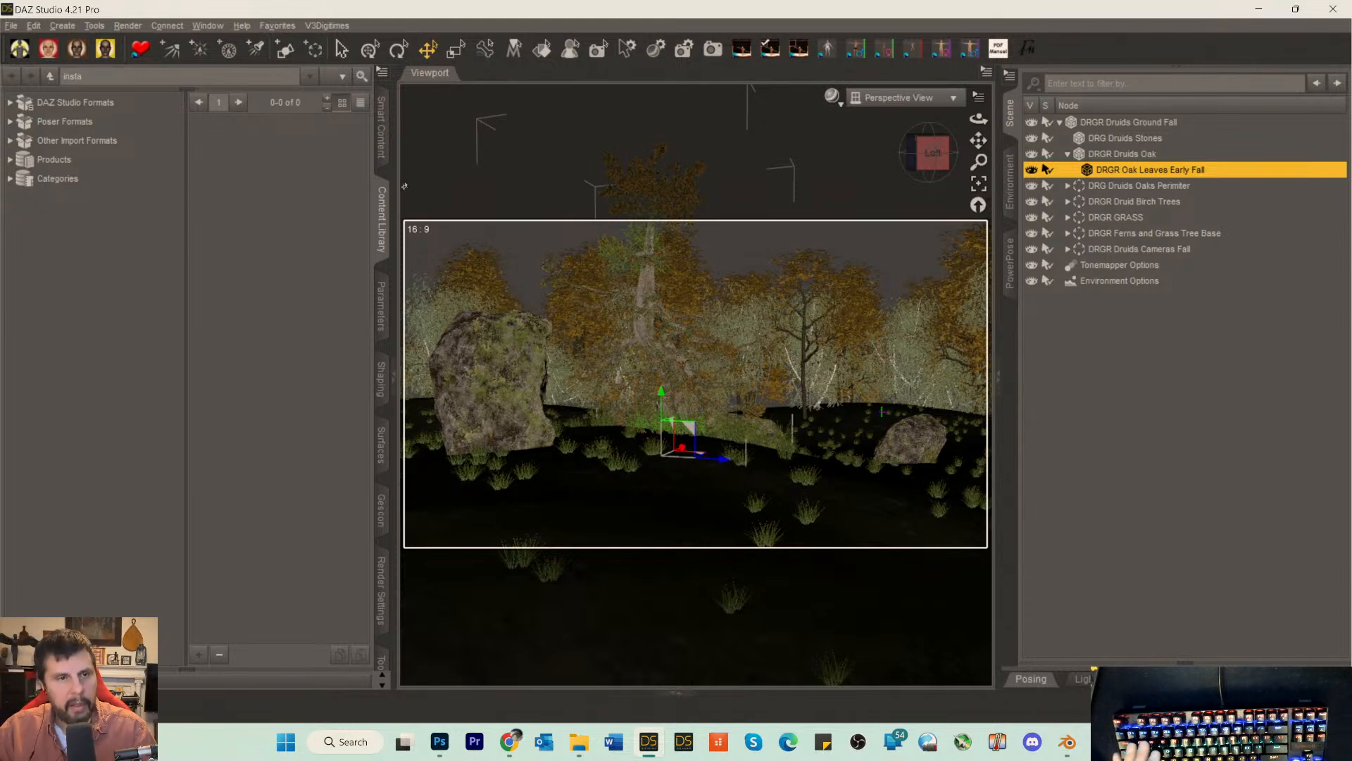
pyautogui.click(9, 103)
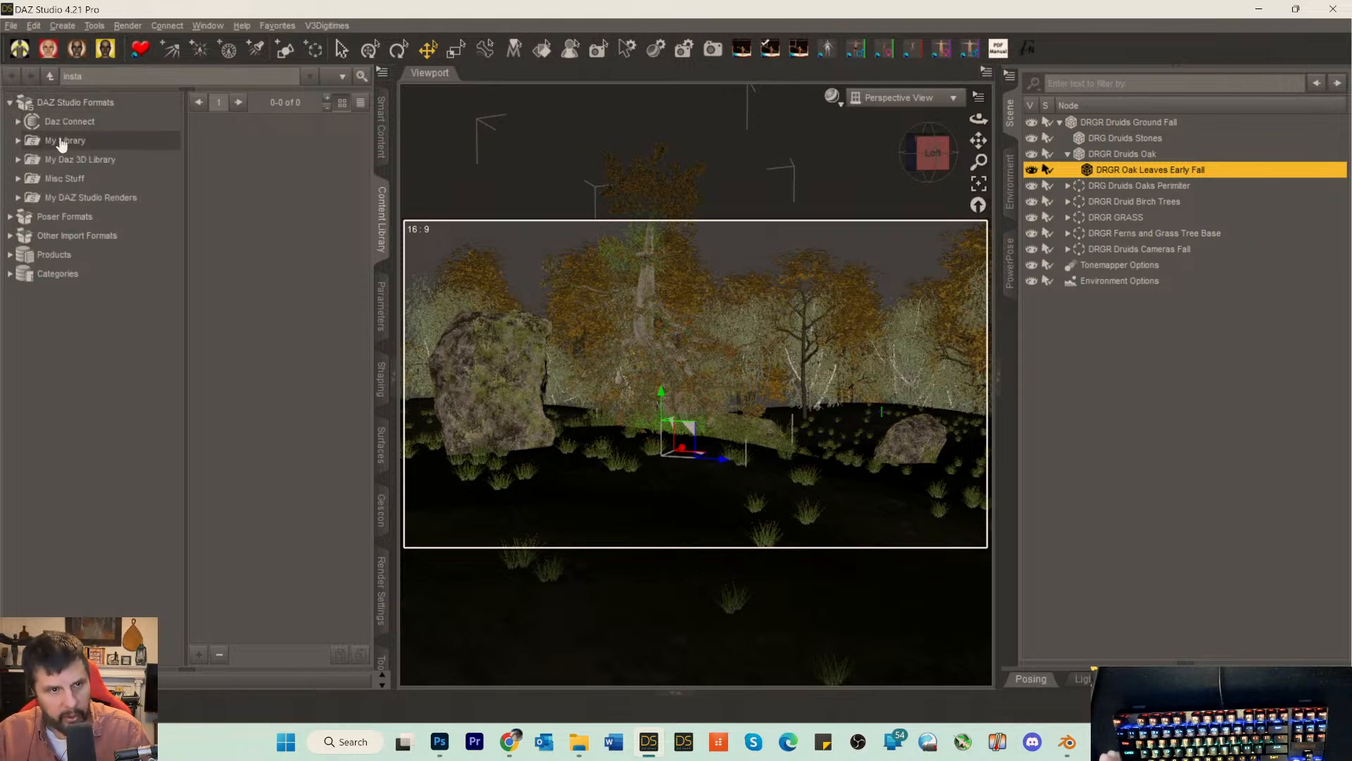
# Step: Filter the smart content products by "insta" in Default, and refine the filter to "insta edit" in Utilities
pyautogui.click(378, 146)
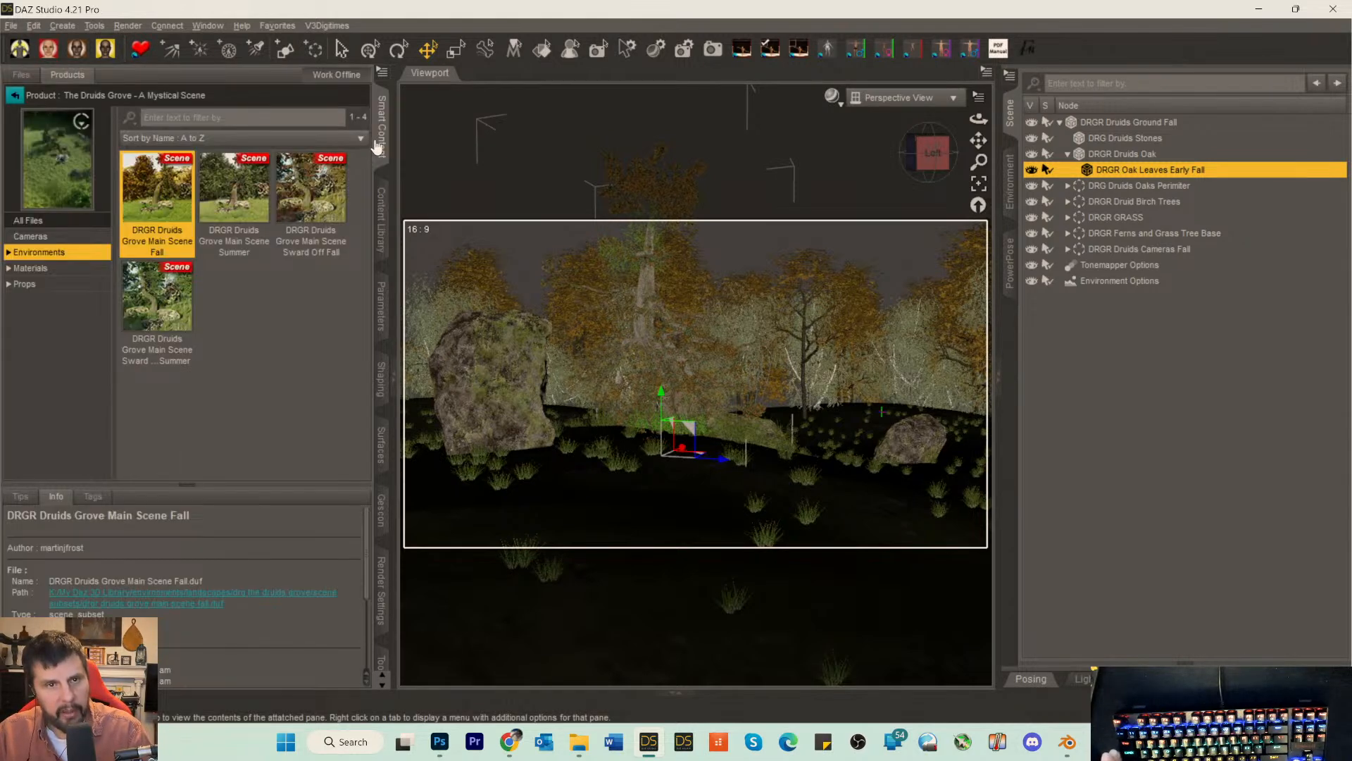
pyautogui.click(15, 96)
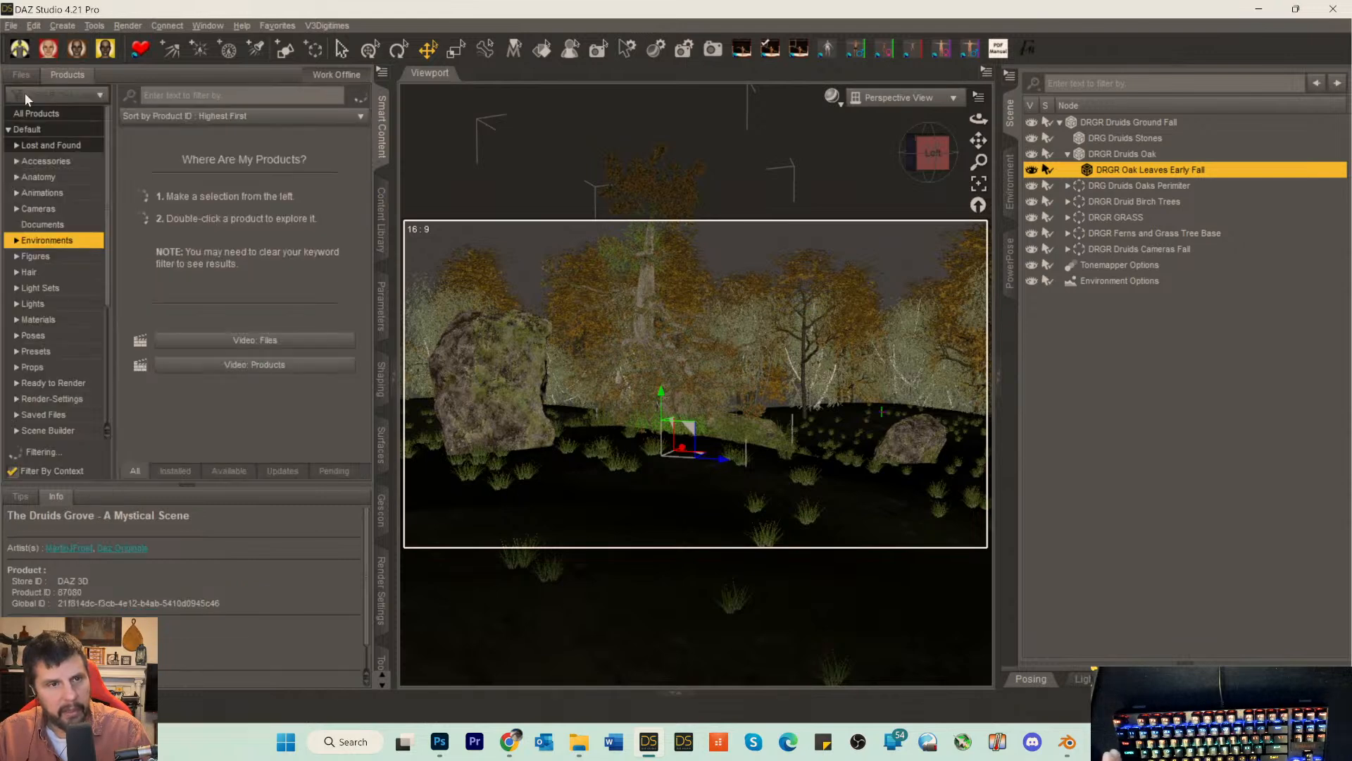
pyautogui.write('insta')
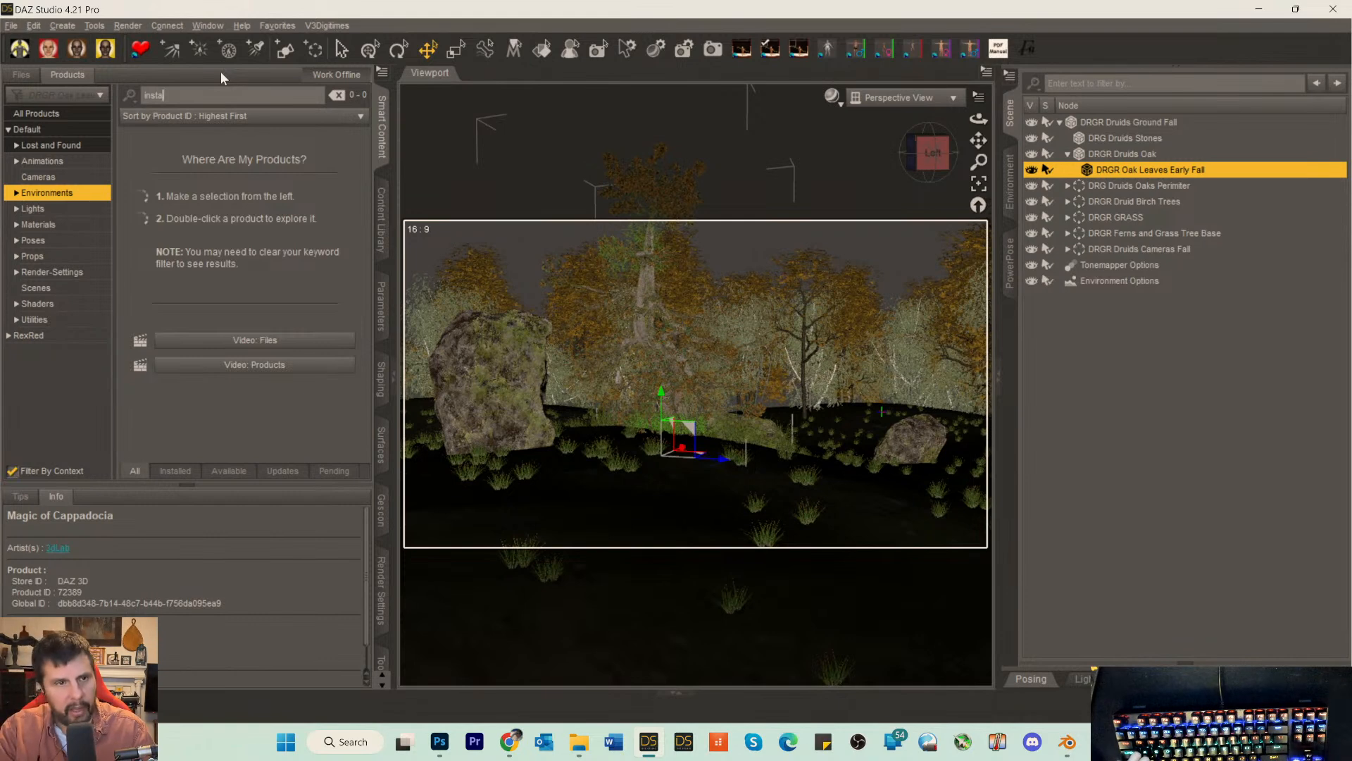
pyautogui.click(32, 130)
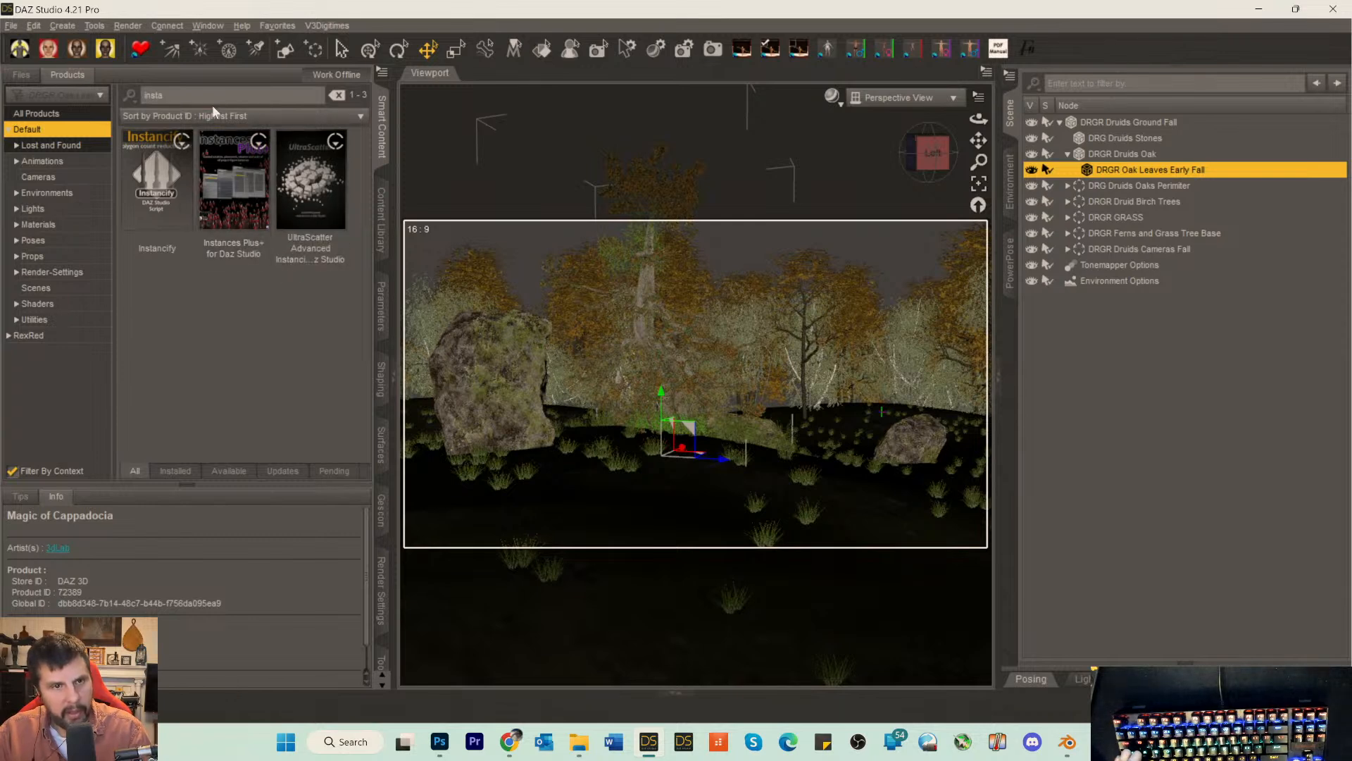
pyautogui.write('edit')
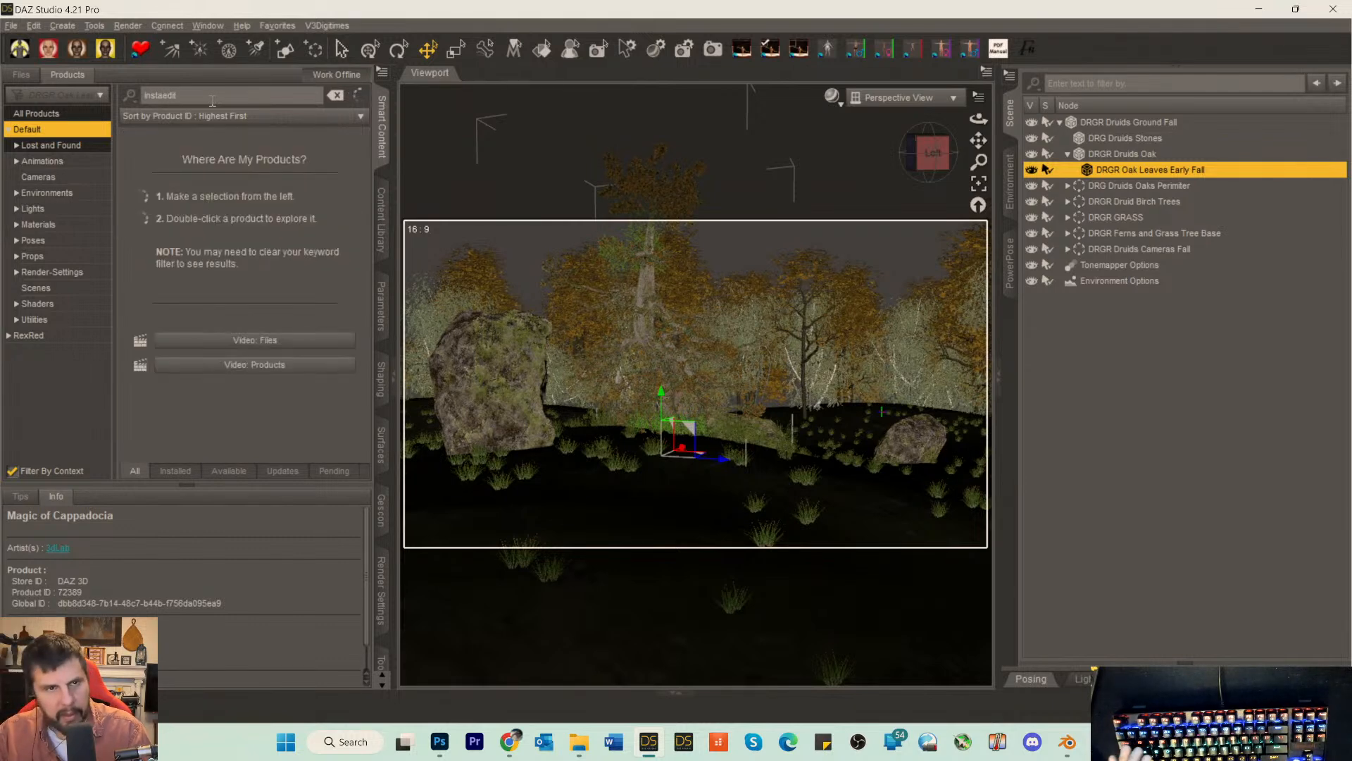
pyautogui.click(35, 320)
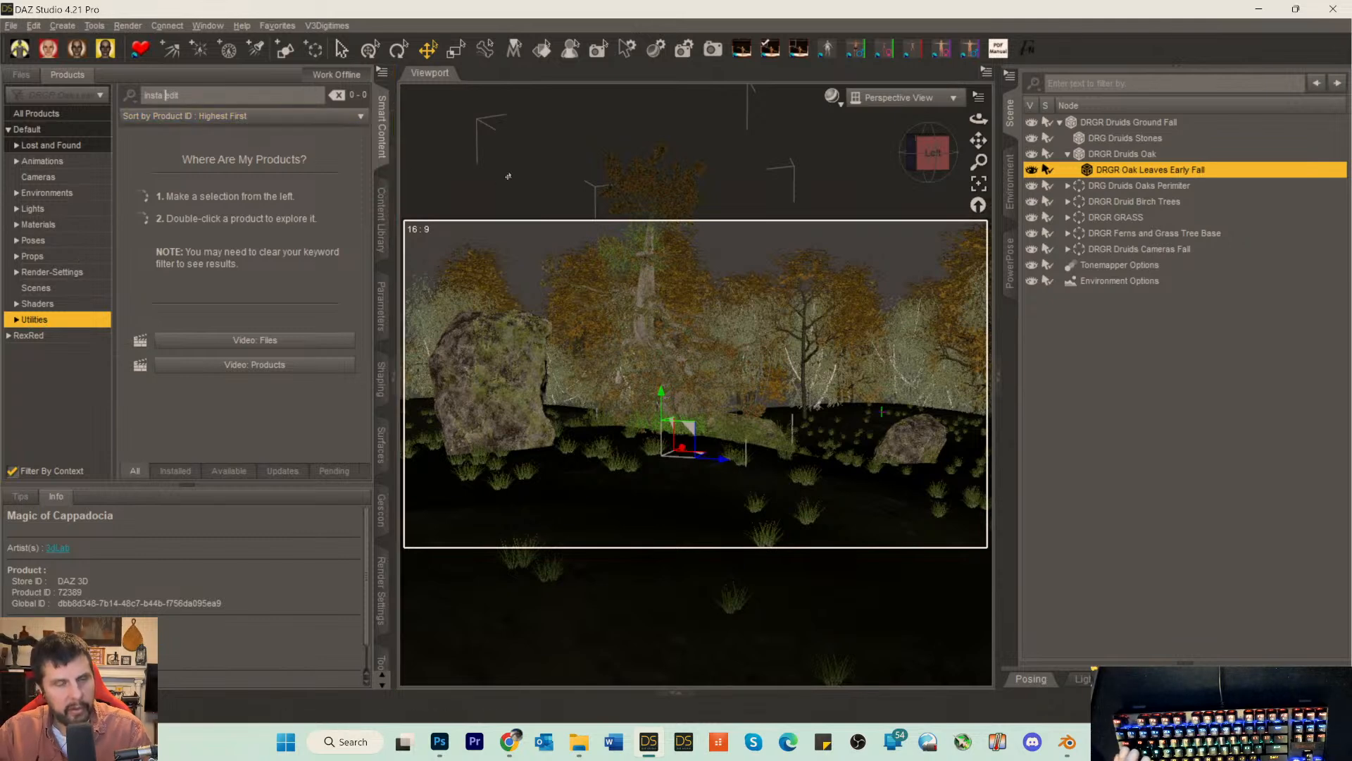
# Step: Turn off filtering by context and open the InstaEdit product from the Default category
pyautogui.click(11, 471)
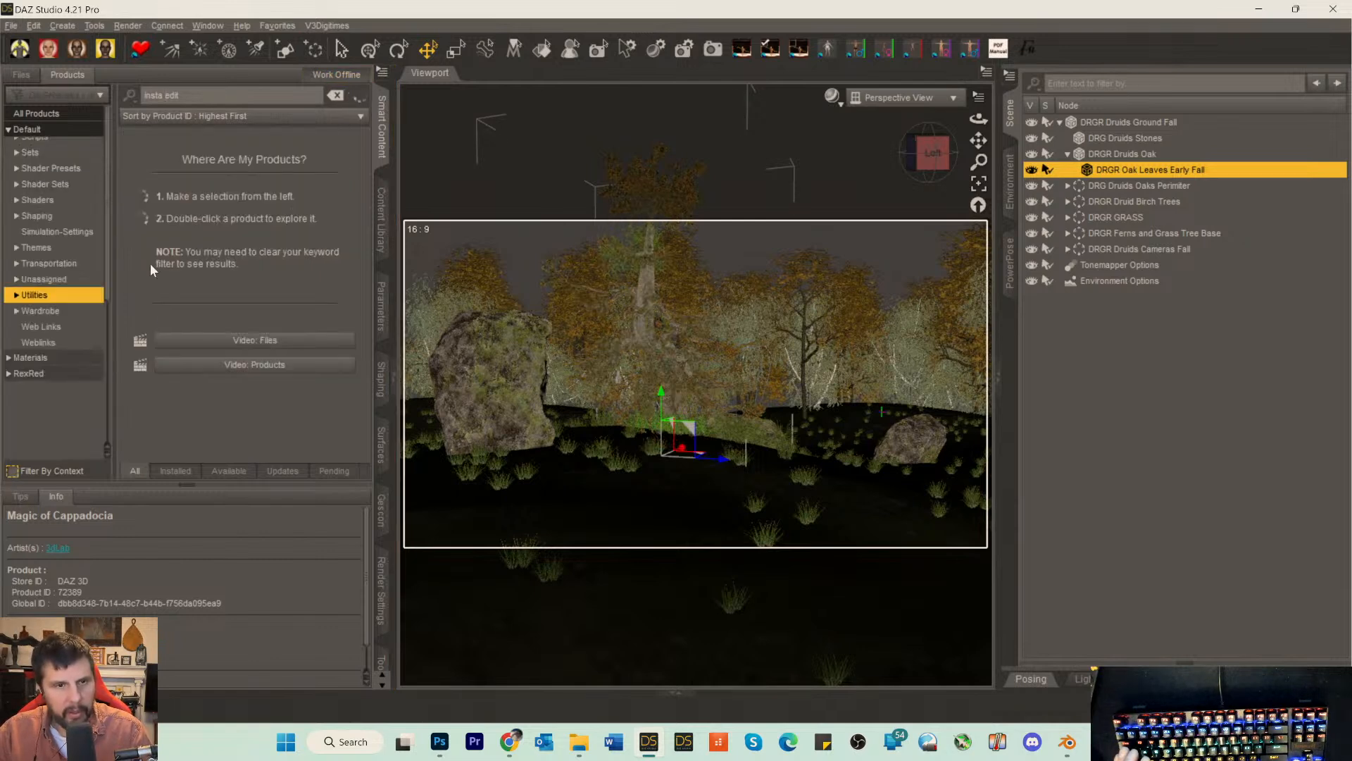
pyautogui.click(32, 131)
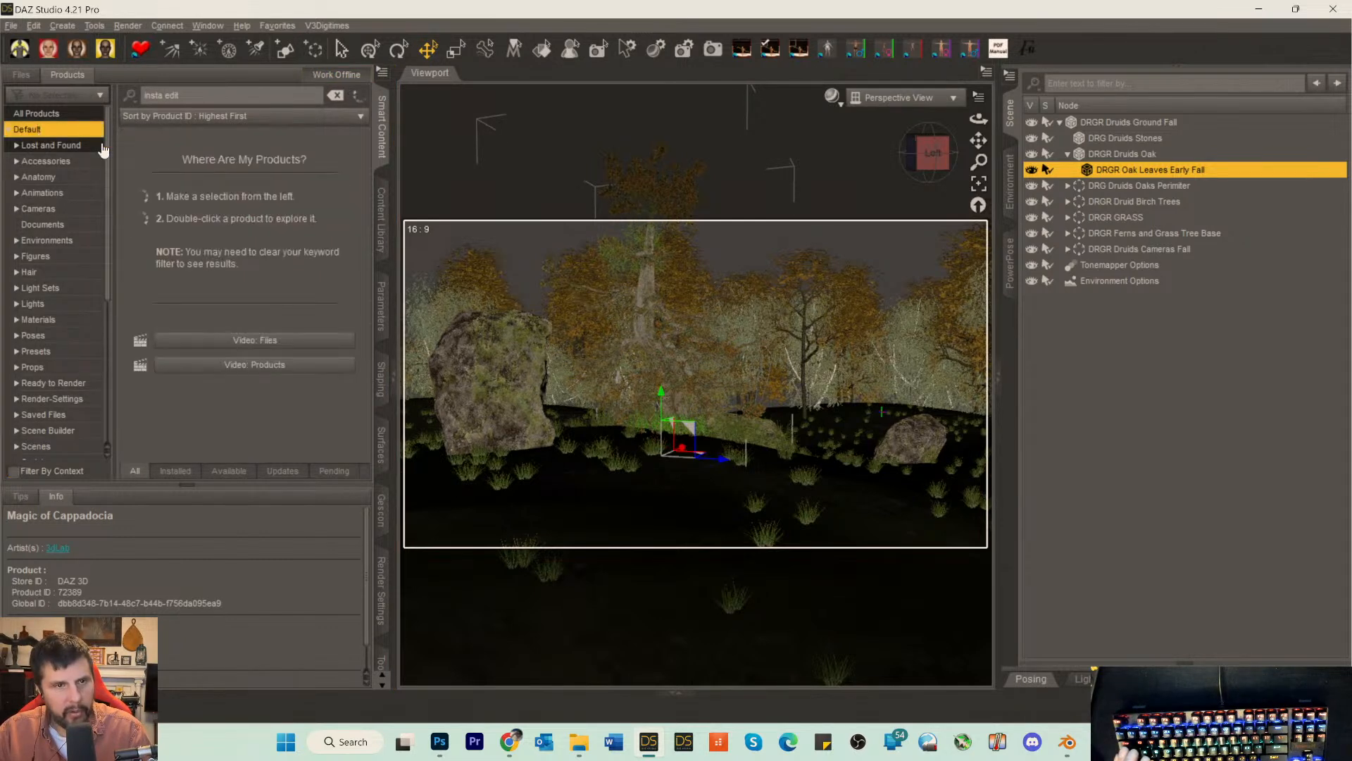
pyautogui.scroll(-5, 261, 220)
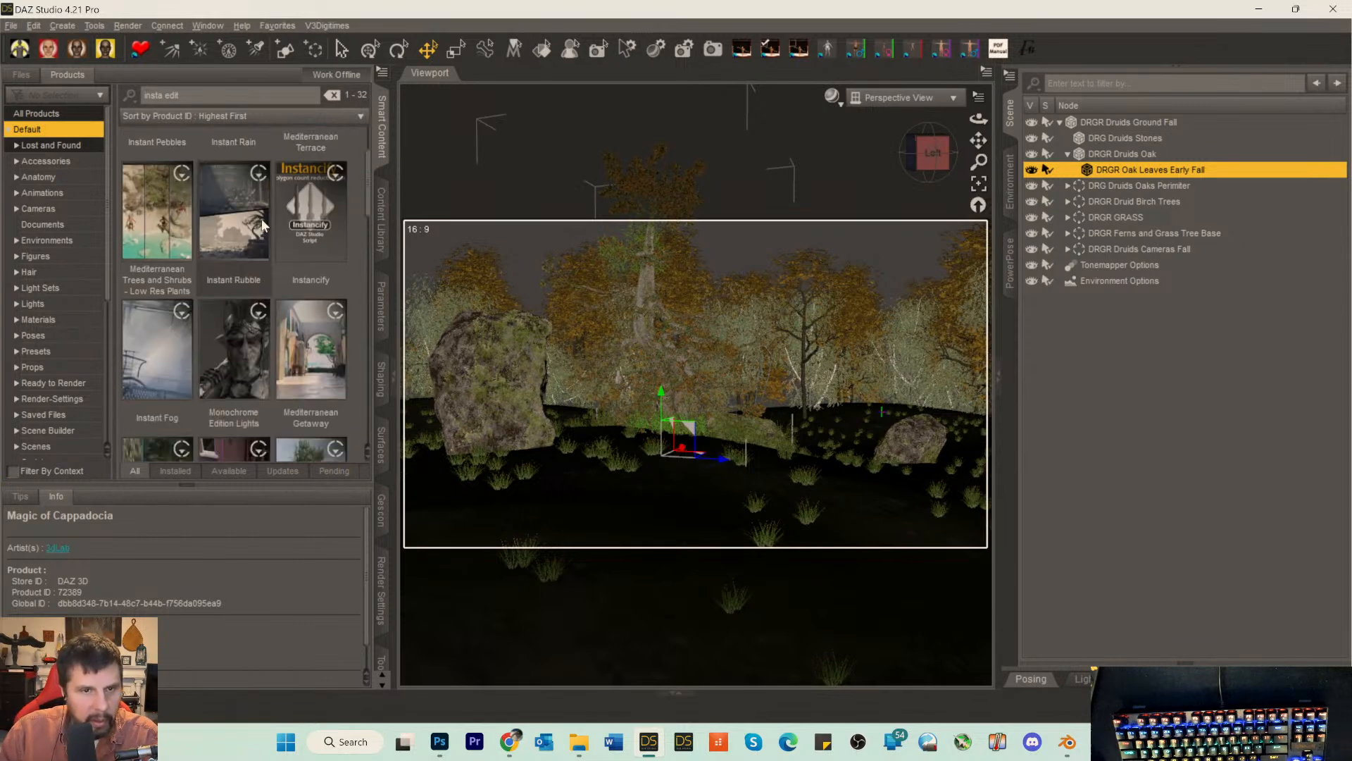
pyautogui.scroll(-3, 260, 219)
pyautogui.doubleClick(237, 213)
# Step: Run the InstaEdit script from the product's Scripts > Utilities category and close its installation notice
pyautogui.click(9, 252)
pyautogui.click(25, 270)
pyautogui.doubleClick(167, 193)
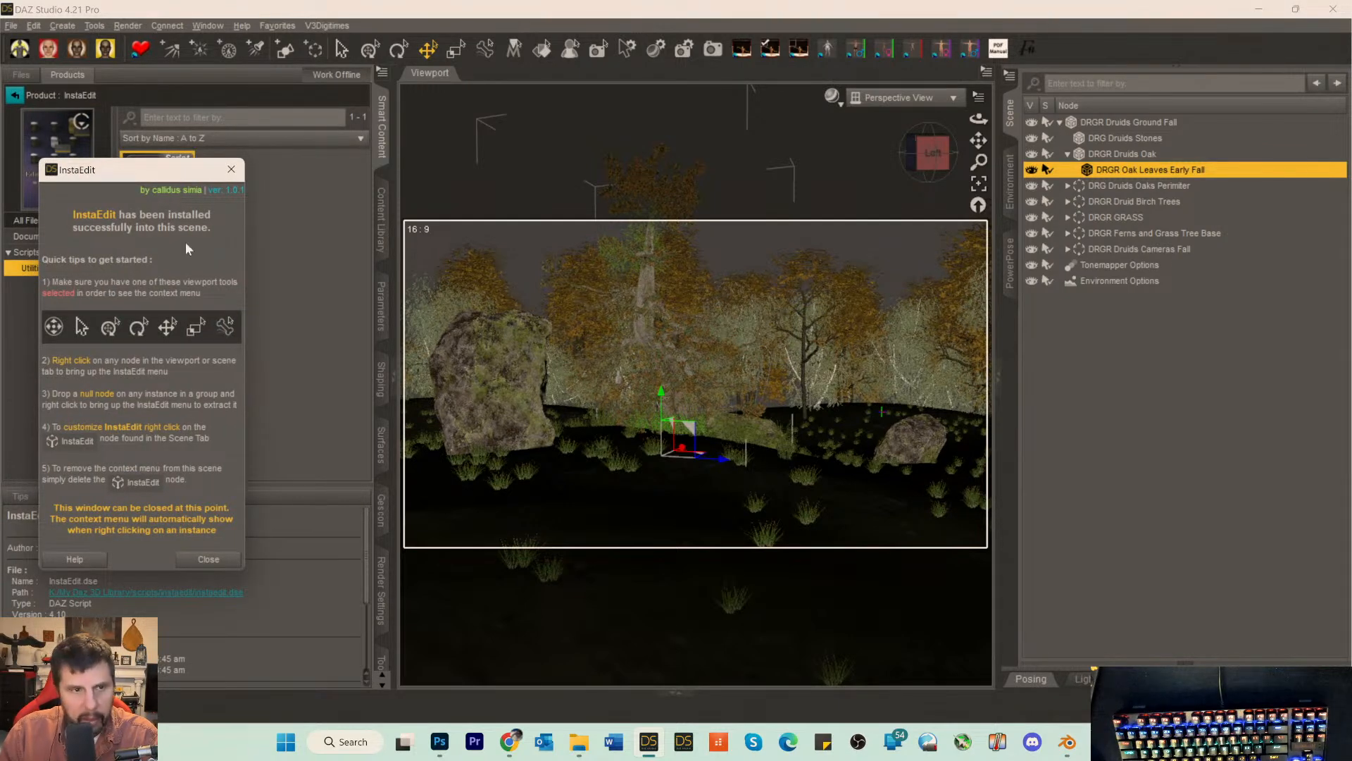
pyautogui.click(210, 560)
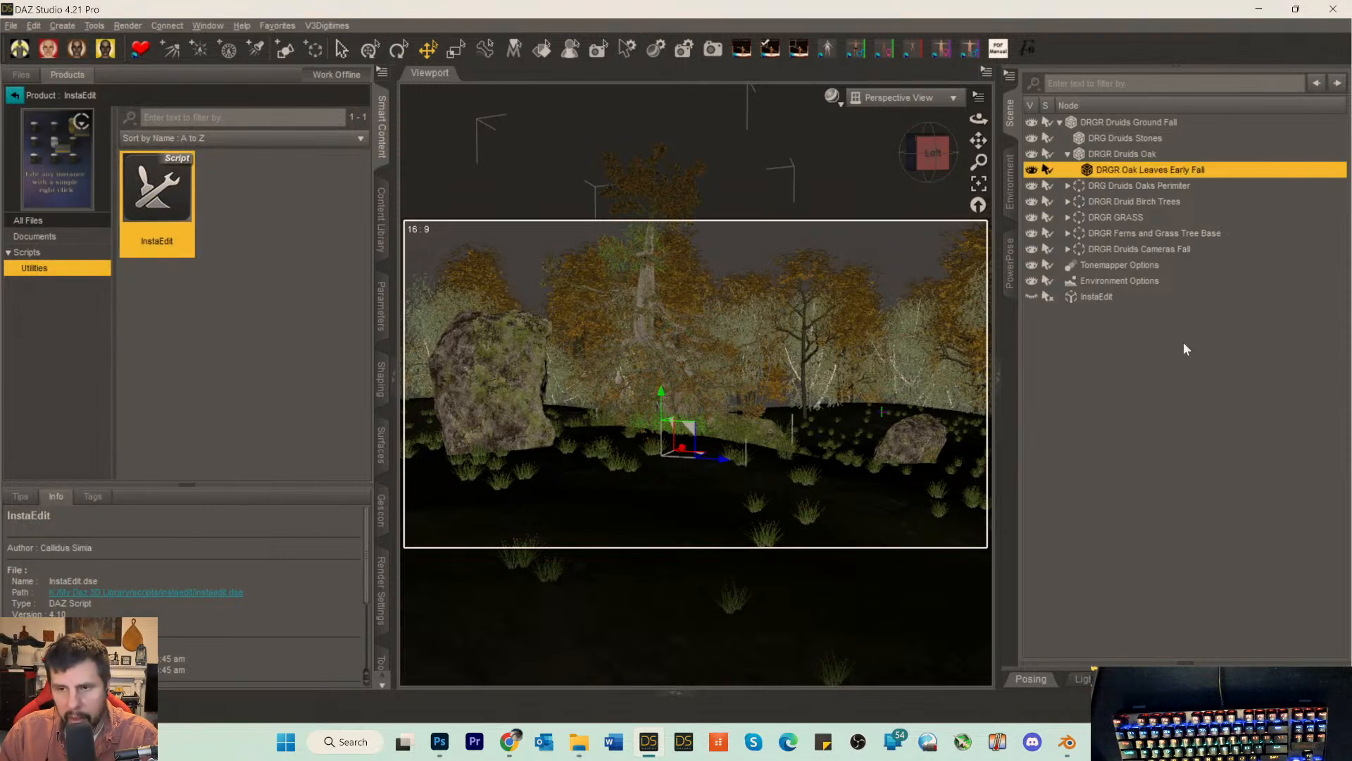
# Step: Look for an InstaEdit command on the oak leaves, the Druids Oak and the DRGR Druids Oak 01 Summer Instances group in DRG Druids Oaks Perimeter
pyautogui.rightClick(1085, 170)
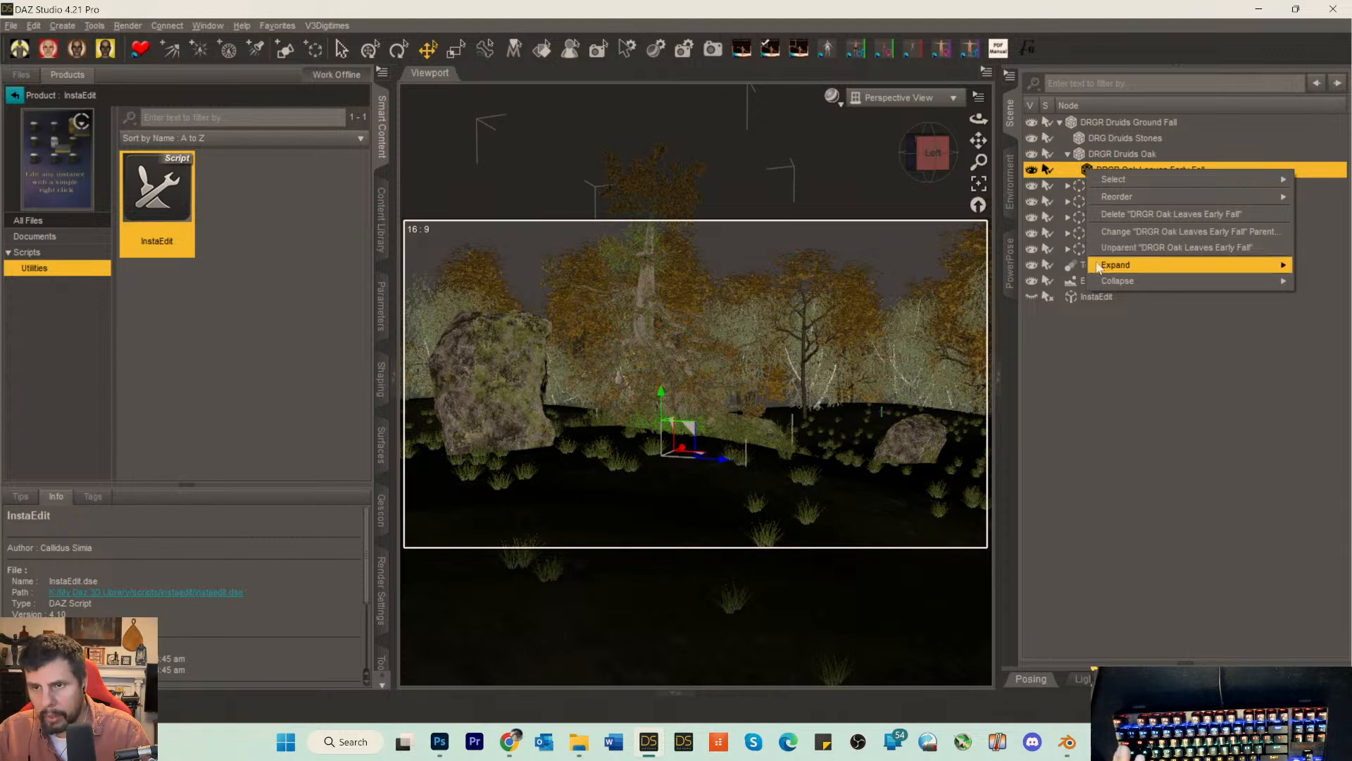
pyautogui.click(1110, 139)
pyautogui.click(1102, 155)
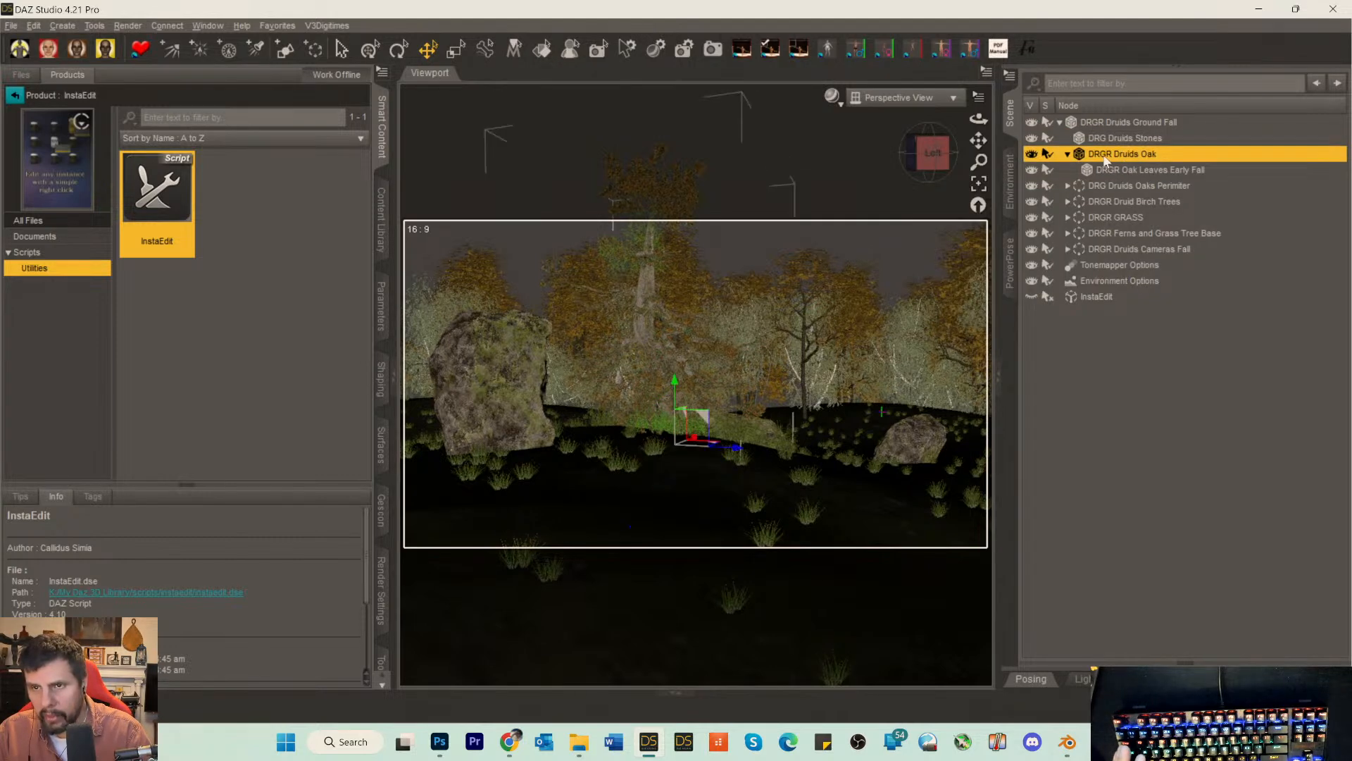
pyautogui.rightClick(1103, 155)
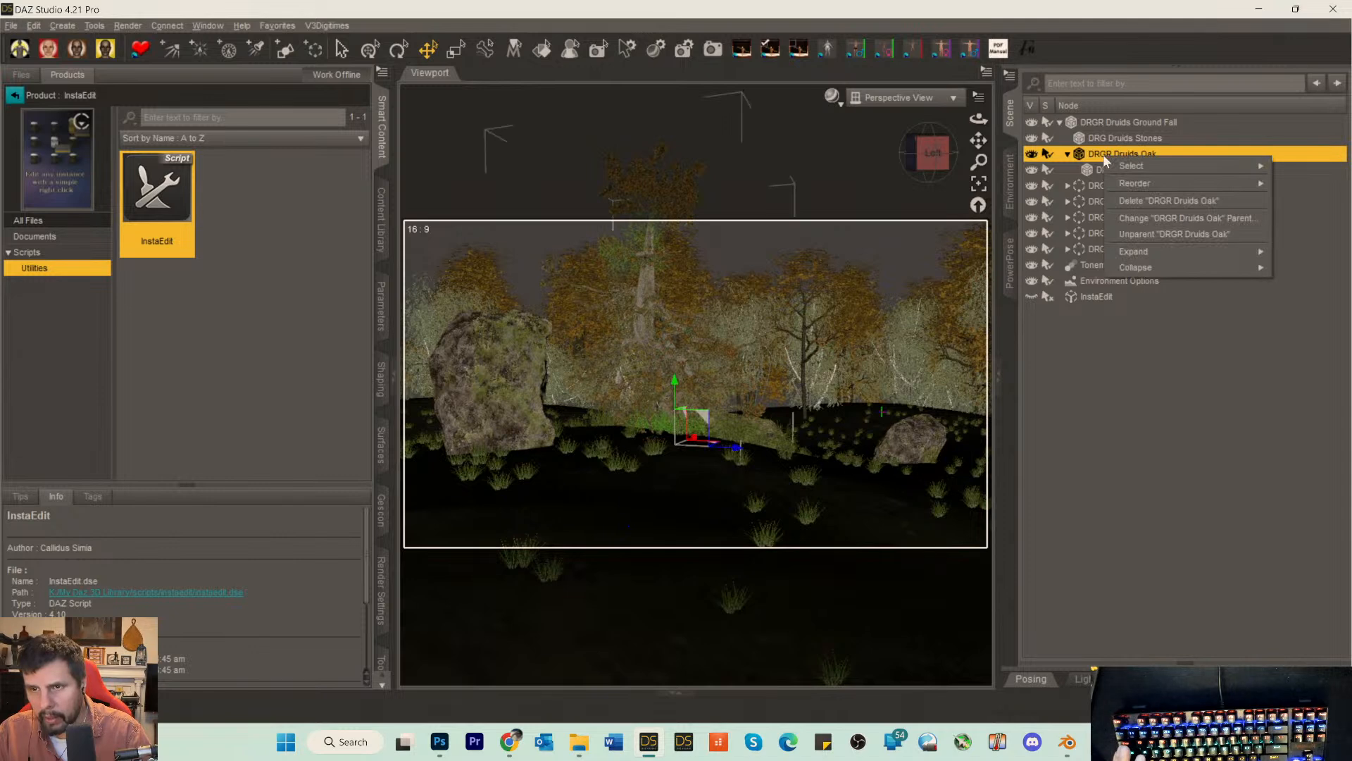
pyautogui.click(1083, 172)
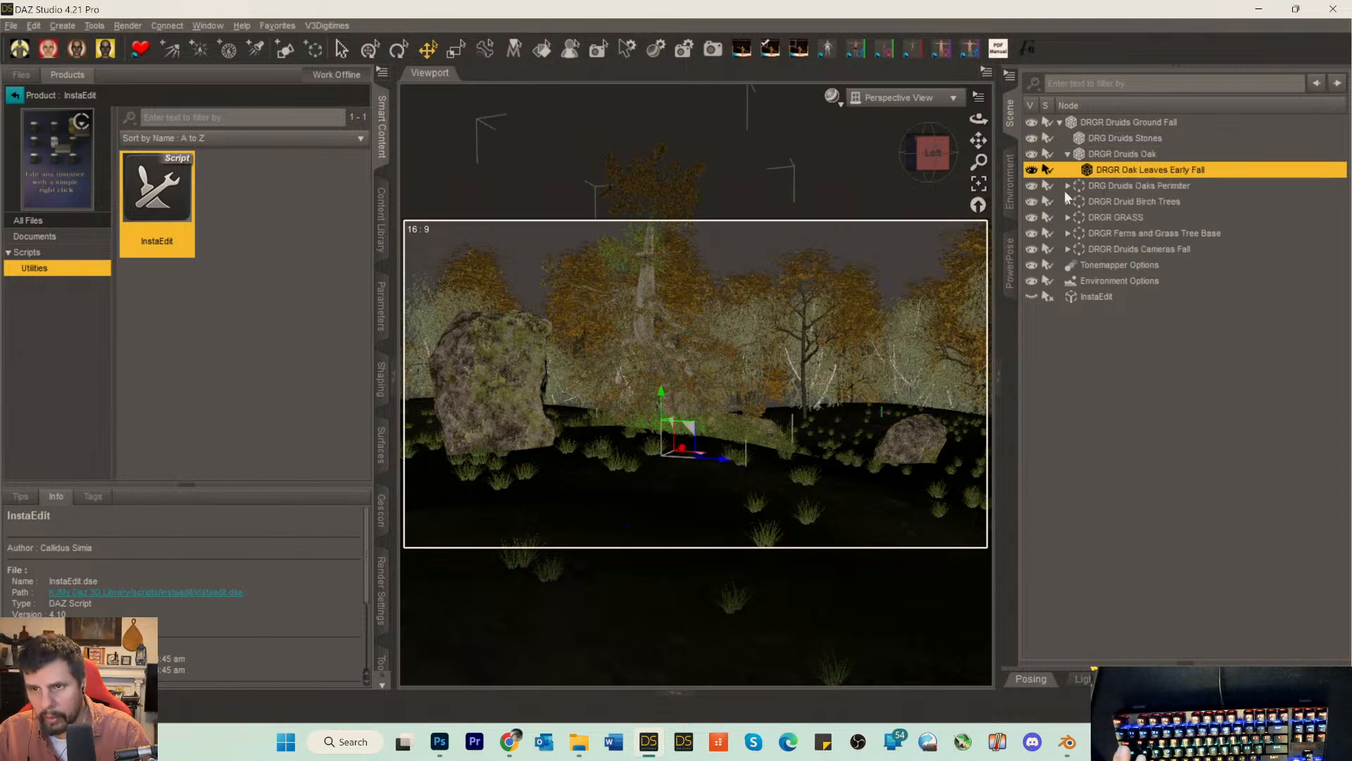
pyautogui.click(1068, 186)
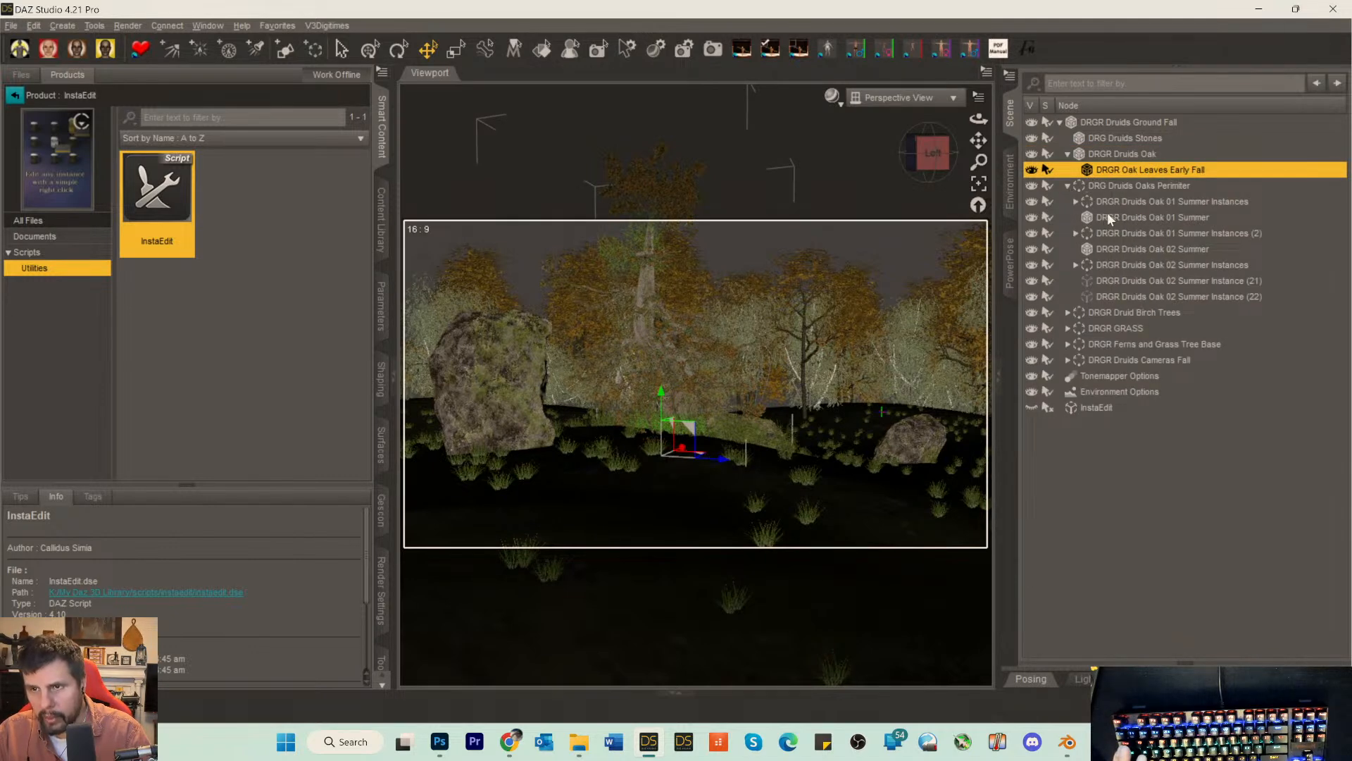
pyautogui.click(1127, 202)
pyautogui.rightClick(1132, 205)
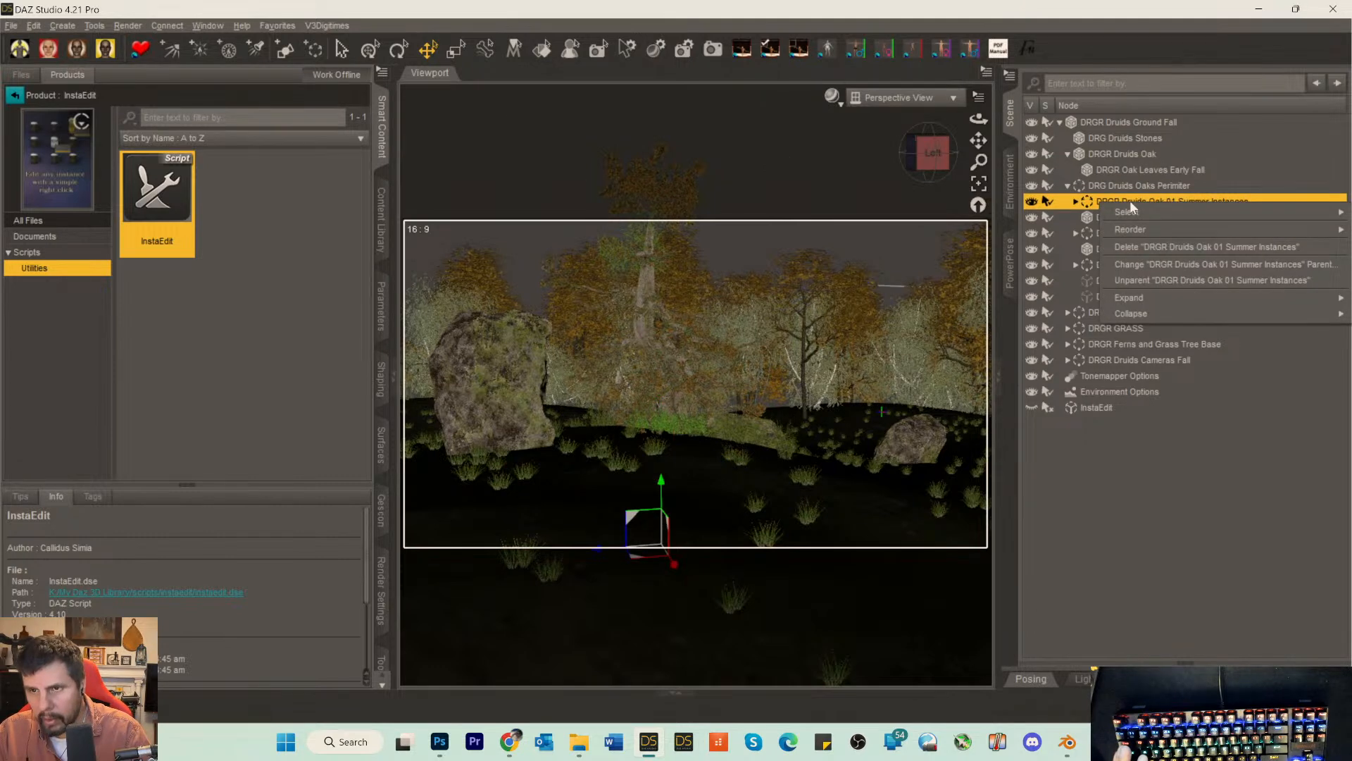
pyautogui.moveTo(1131, 211)
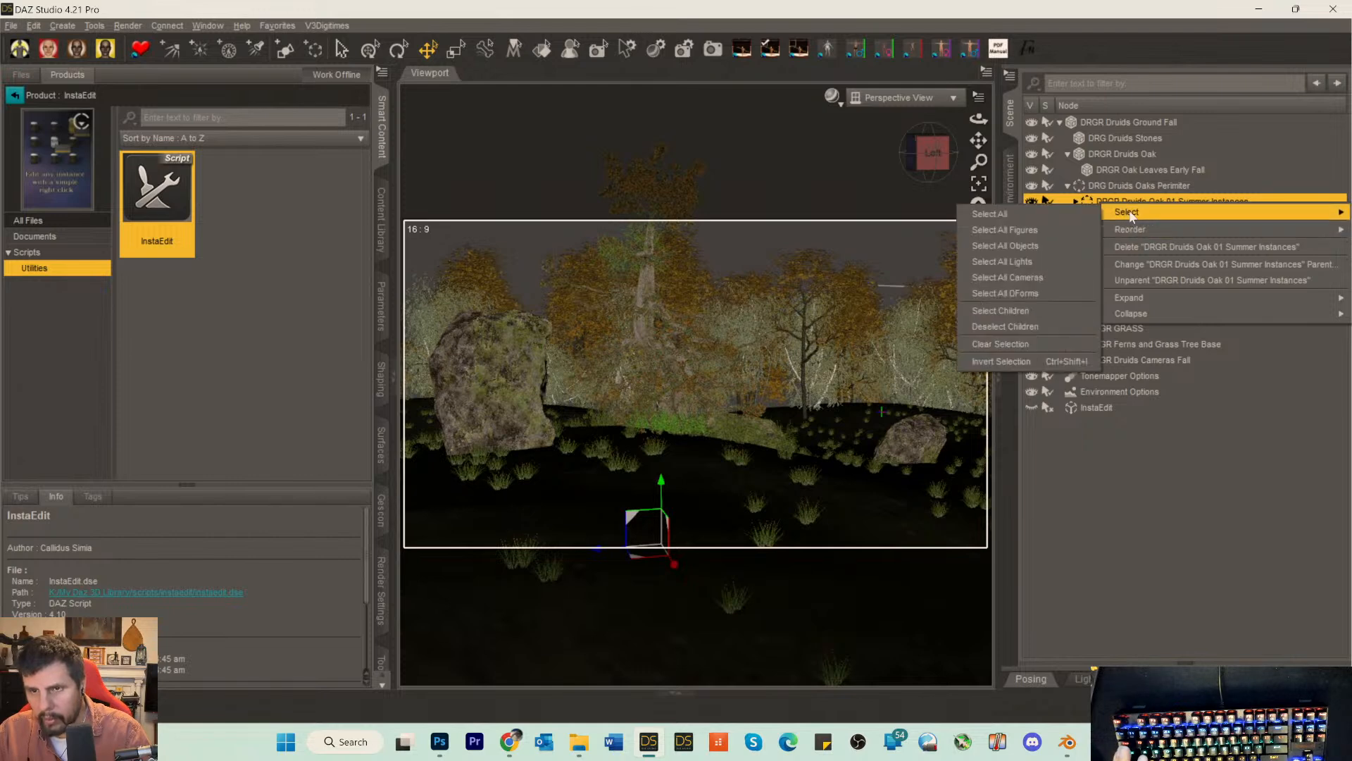
pyautogui.click(1082, 406)
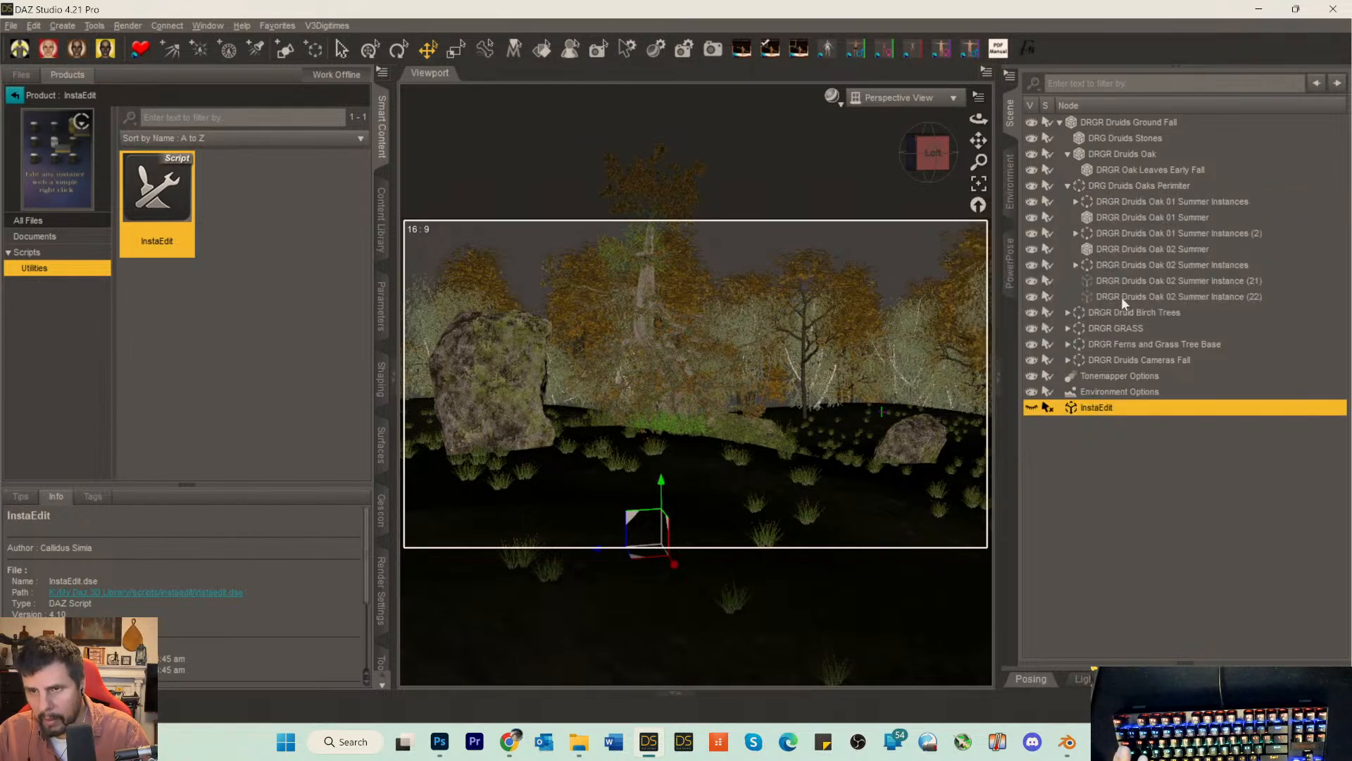
# Step: Compare the commands available for the DRGR Druids Oak 01 Summer object with those for its Instances group
pyautogui.click(1102, 200)
pyautogui.click(1104, 218)
pyautogui.rightClick(1103, 217)
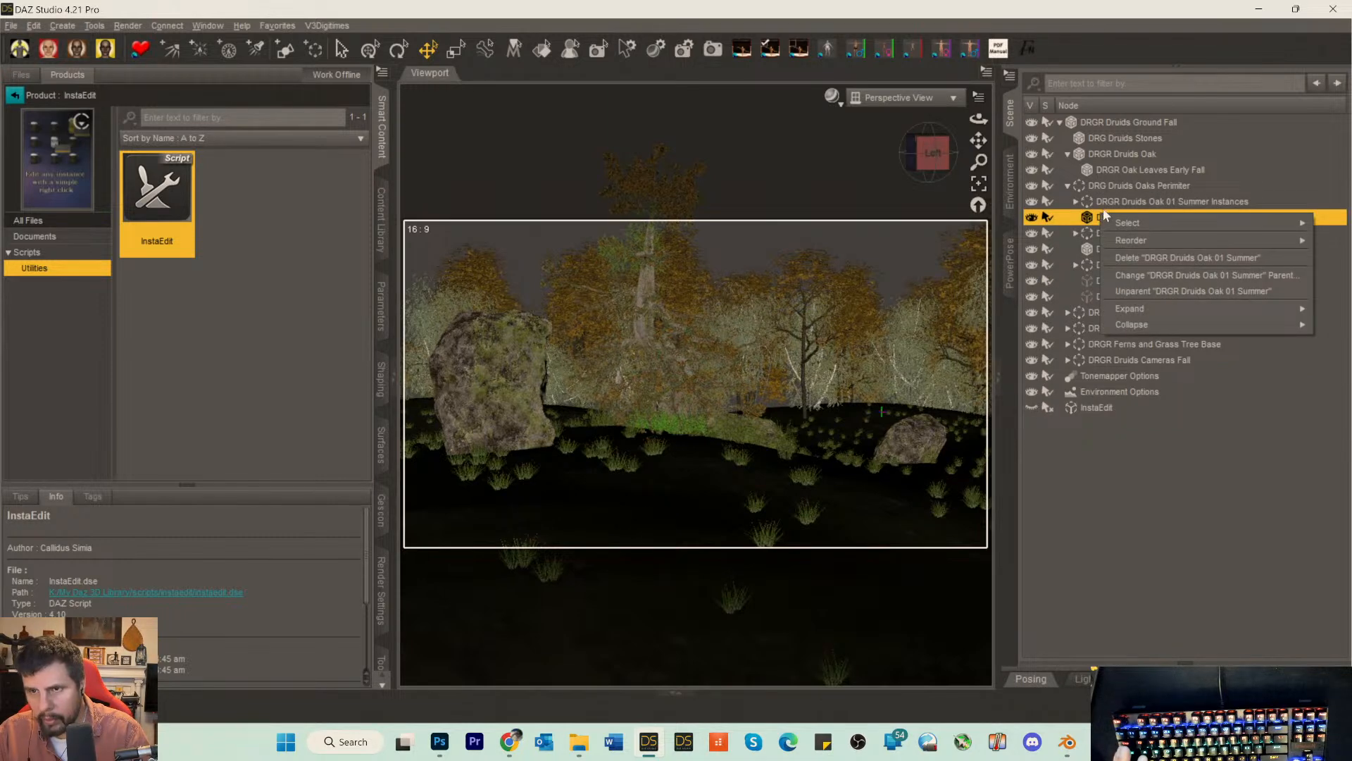
pyautogui.click(1104, 202)
pyautogui.rightClick(1106, 202)
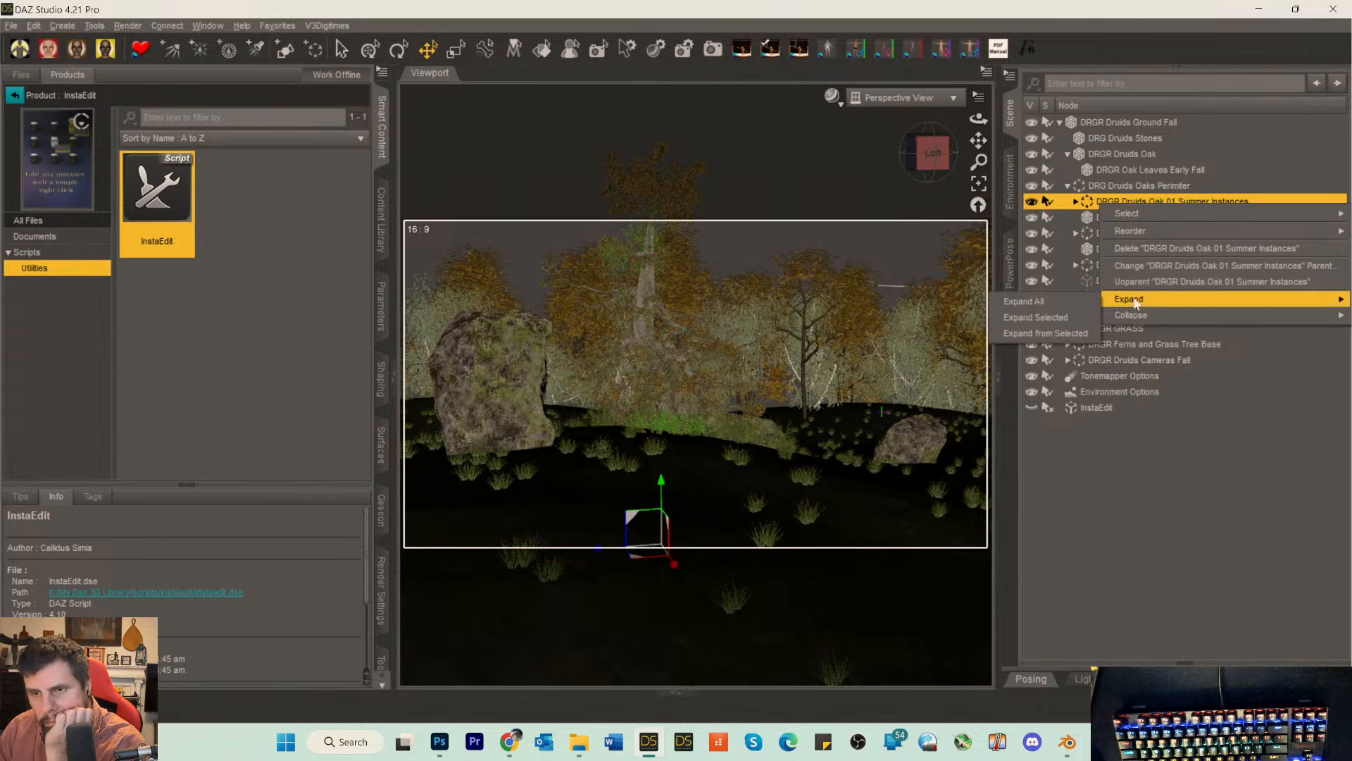
# Step: Move DRGR Druids Oak 01 Summer Instances (2) to the start of the perimeter group, and check the commands for DRGR Druids Oak 02 Summer
pyautogui.click(1103, 233)
pyautogui.rightClick(1105, 234)
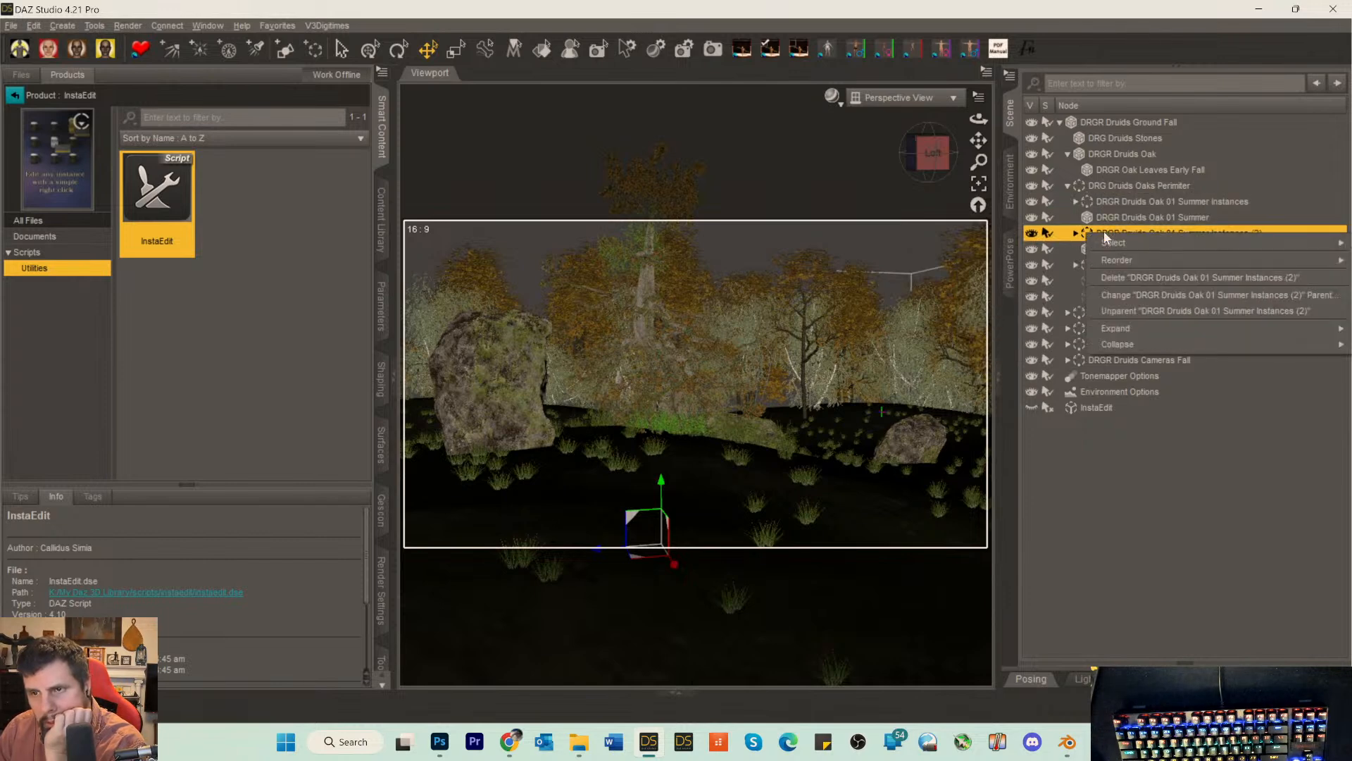
pyautogui.moveTo(1116, 260)
pyautogui.click(1070, 262)
pyautogui.click(1086, 249)
pyautogui.rightClick(1087, 250)
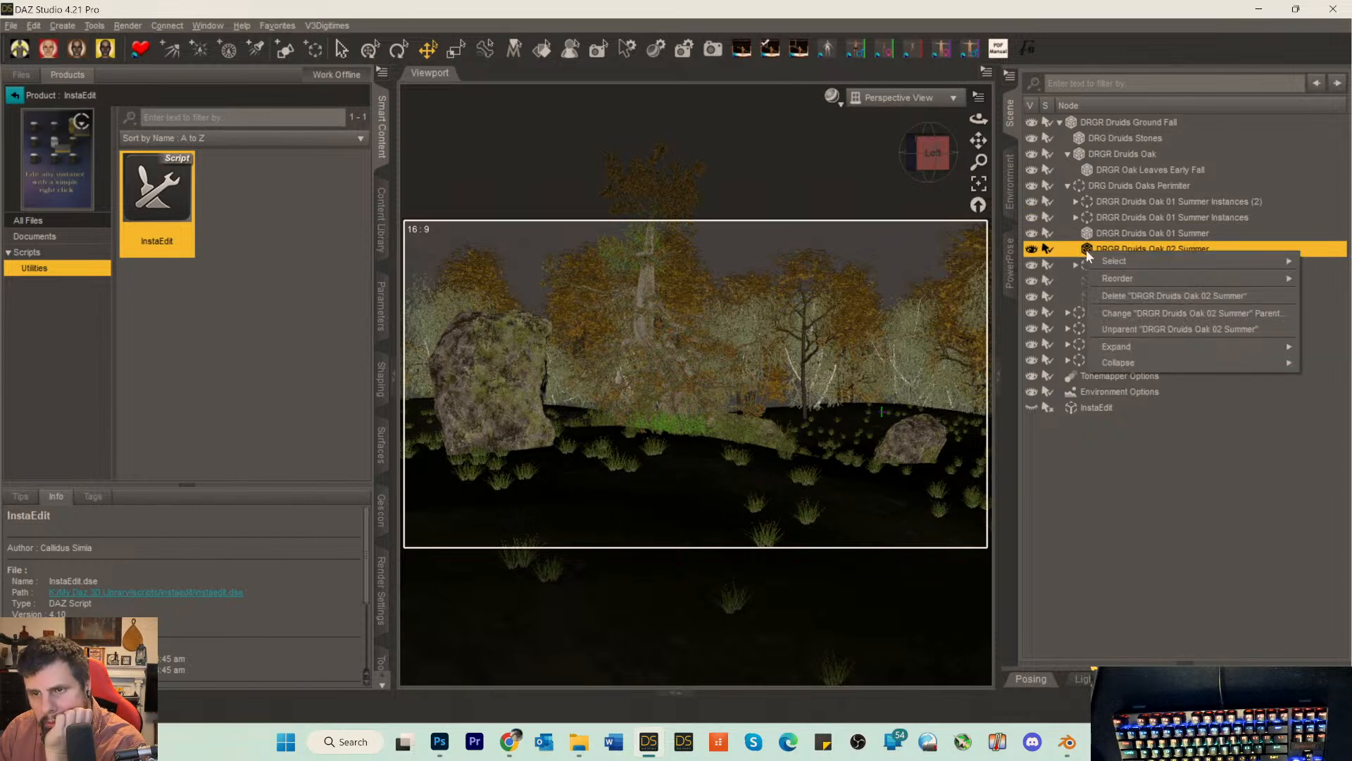
pyautogui.click(1087, 224)
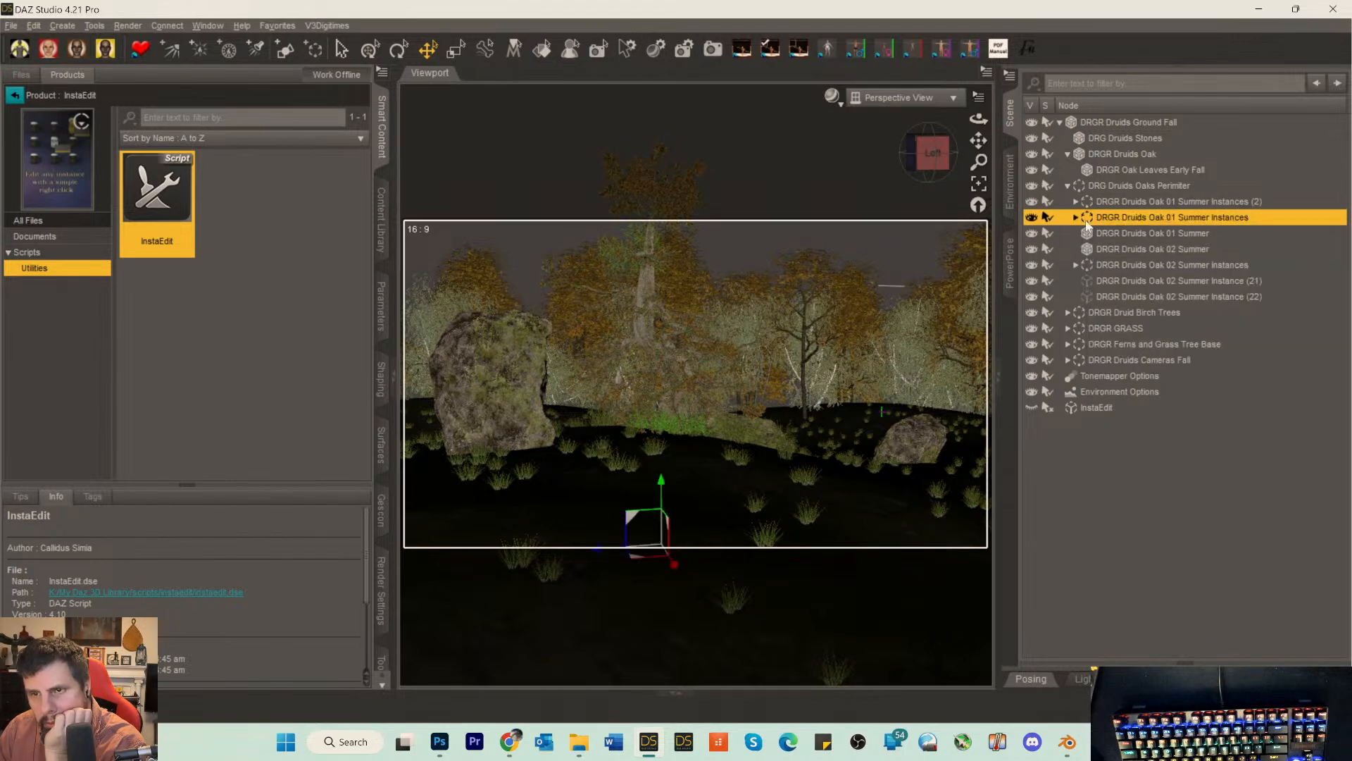
# Step: Expand the DRGR Druids Oak 02 Summer Instances group and convert its first instance and instance (2) to nodes
pyautogui.click(1080, 265)
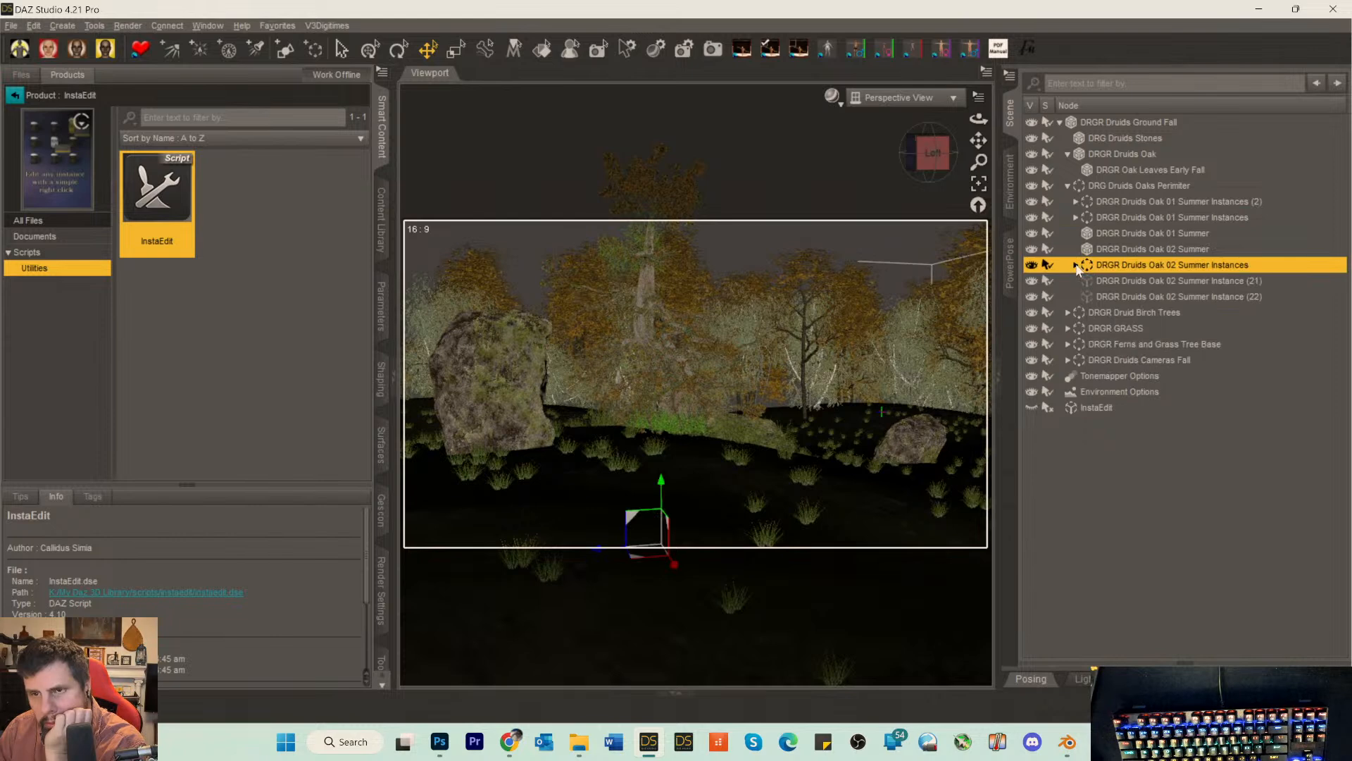
pyautogui.click(1076, 265)
pyautogui.click(1114, 281)
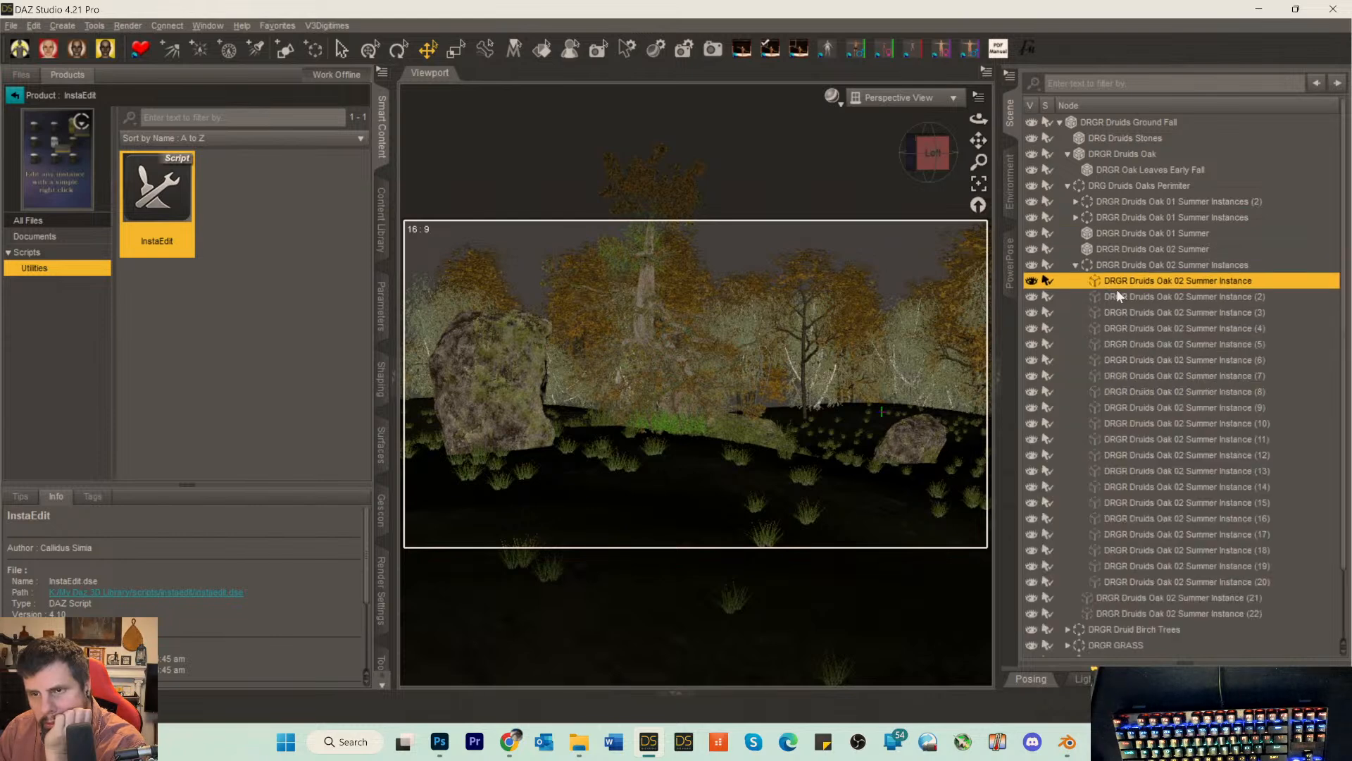
pyautogui.rightClick(1118, 286)
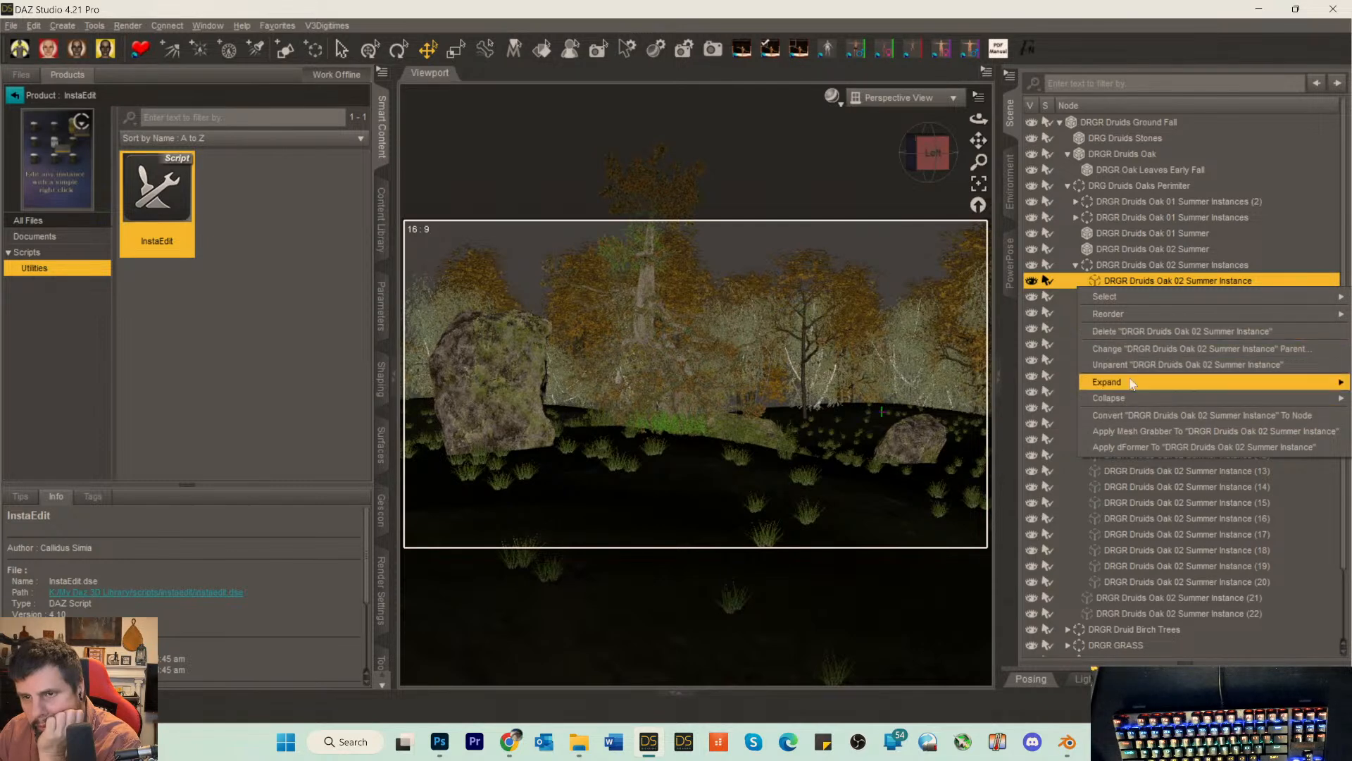
pyautogui.click(1129, 409)
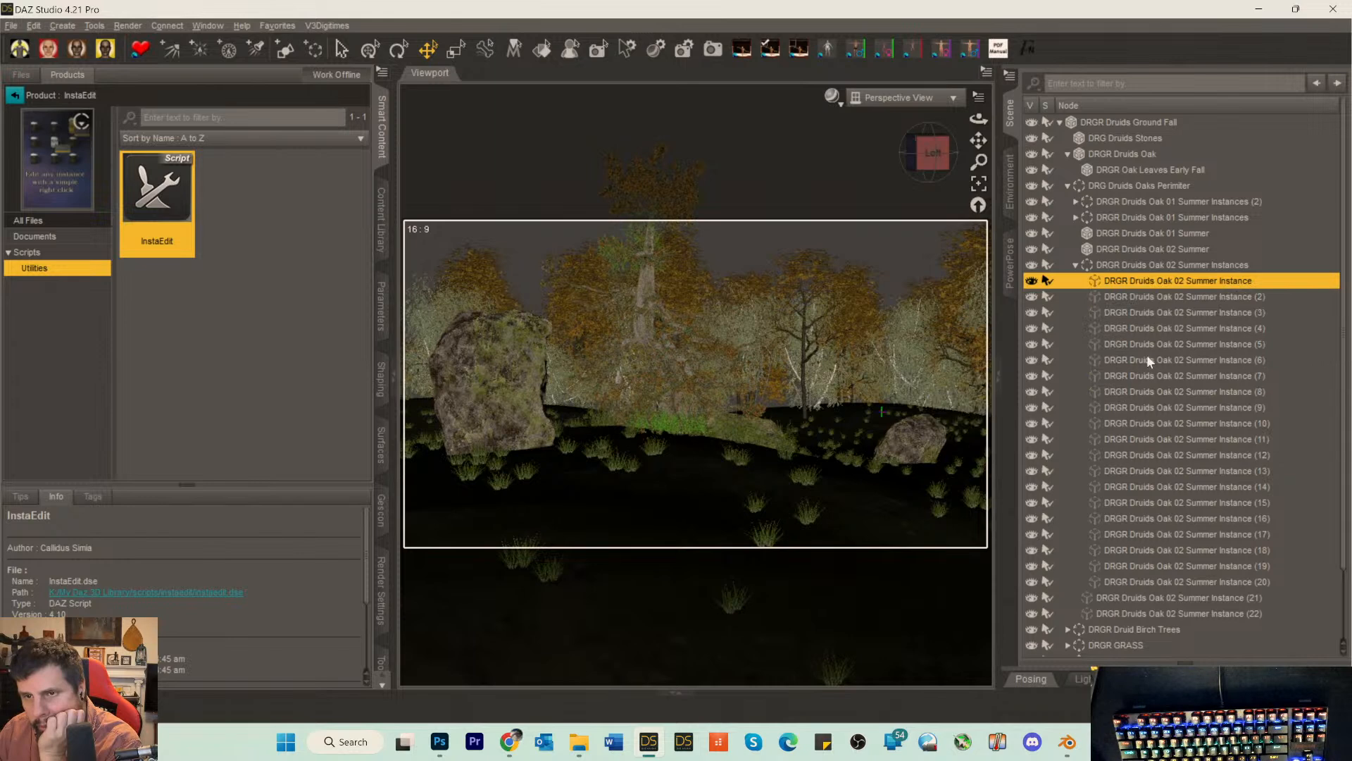
pyautogui.click(1122, 285)
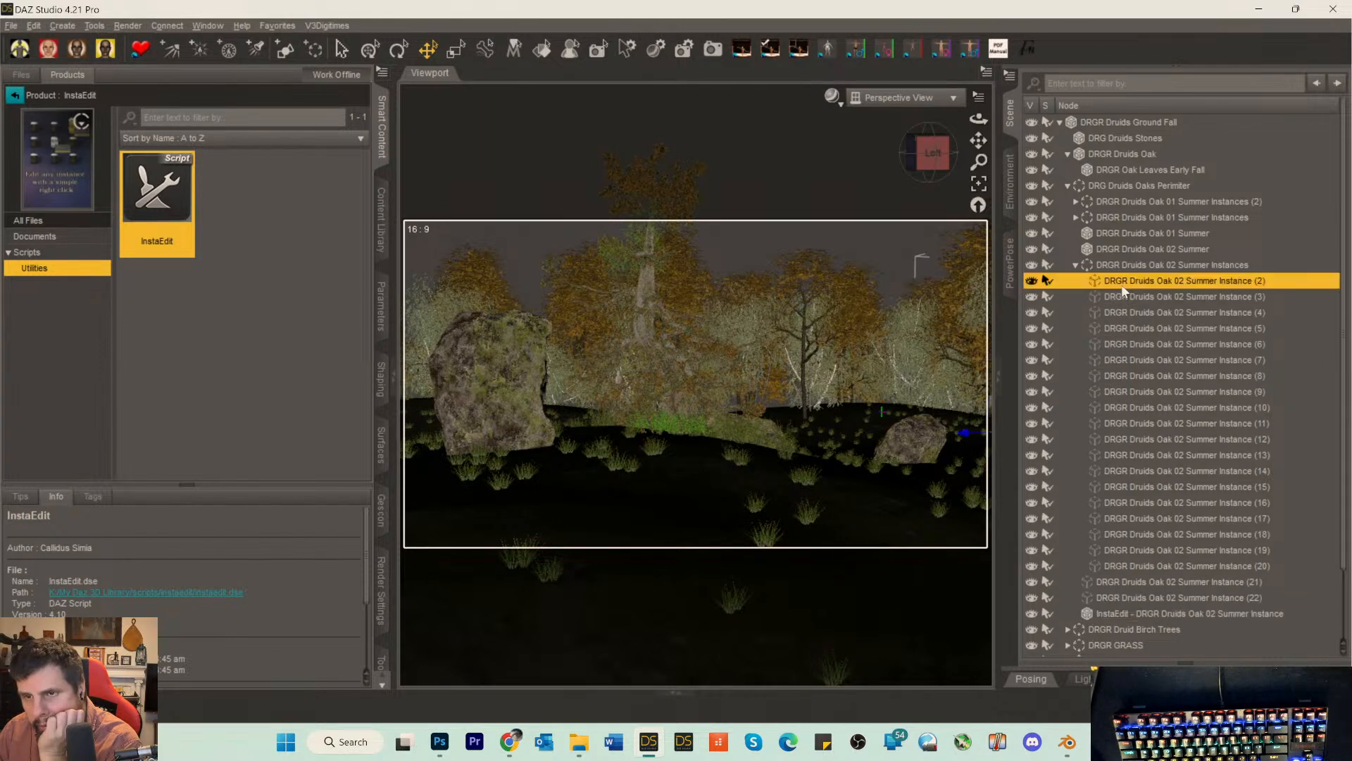
pyautogui.rightClick(1122, 285)
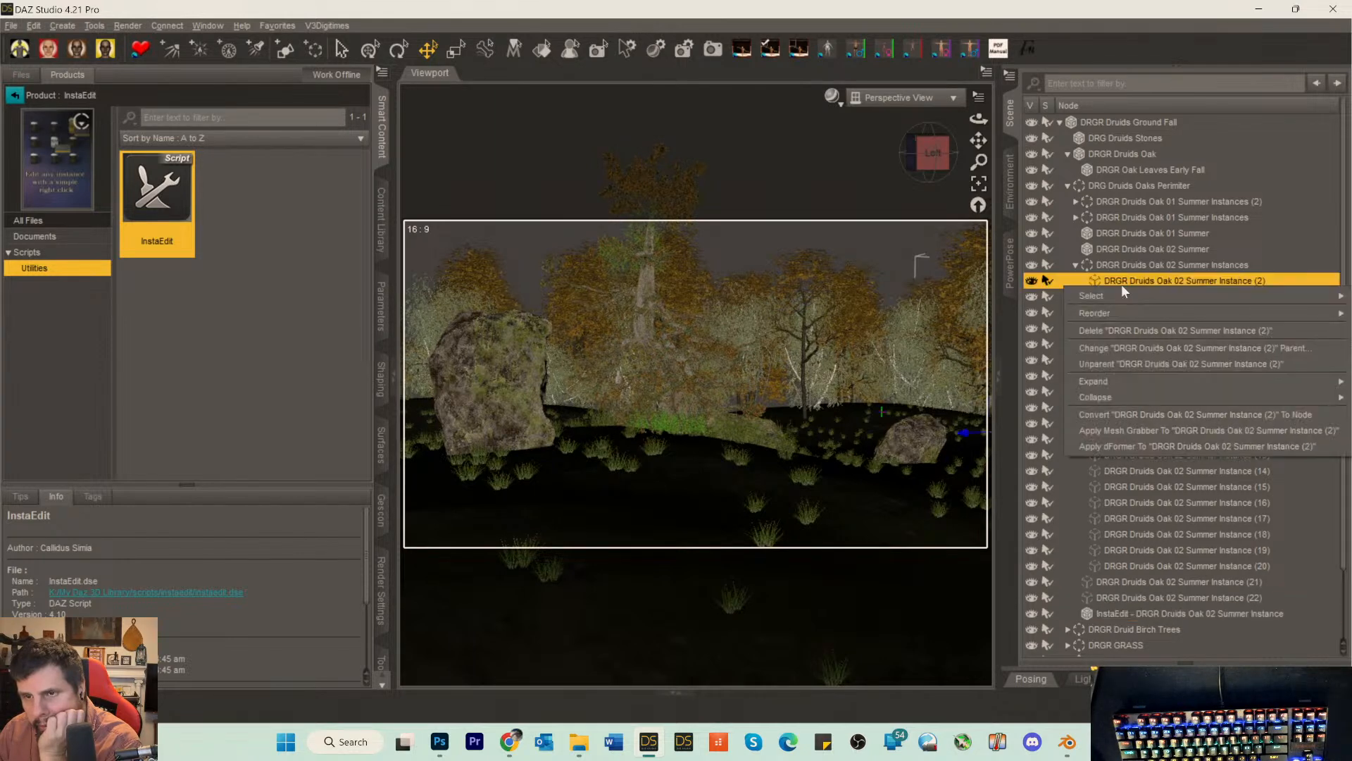
pyautogui.click(1127, 415)
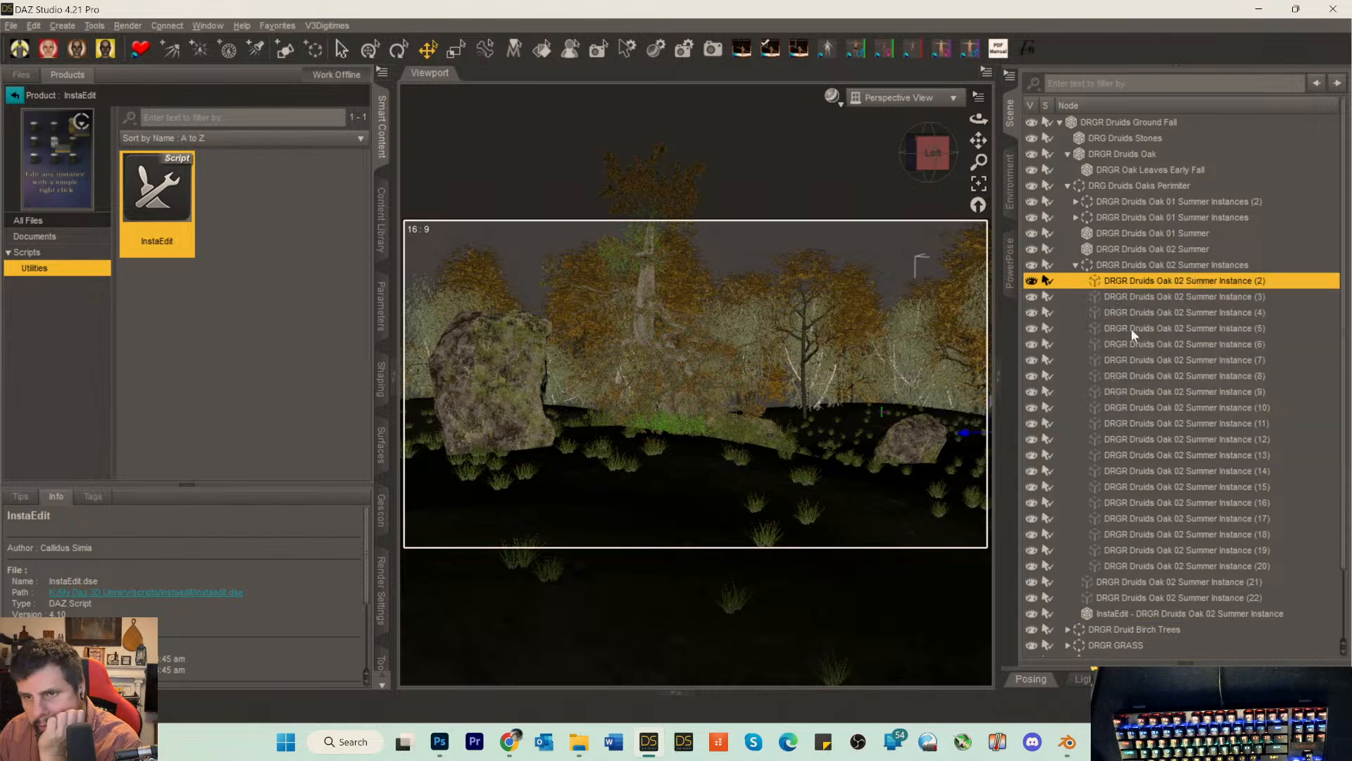
# Step: Try to convert DRGR Druids Oak 02 Summer Instances (3) through (20) to nodes all at once
pyautogui.click(1124, 282)
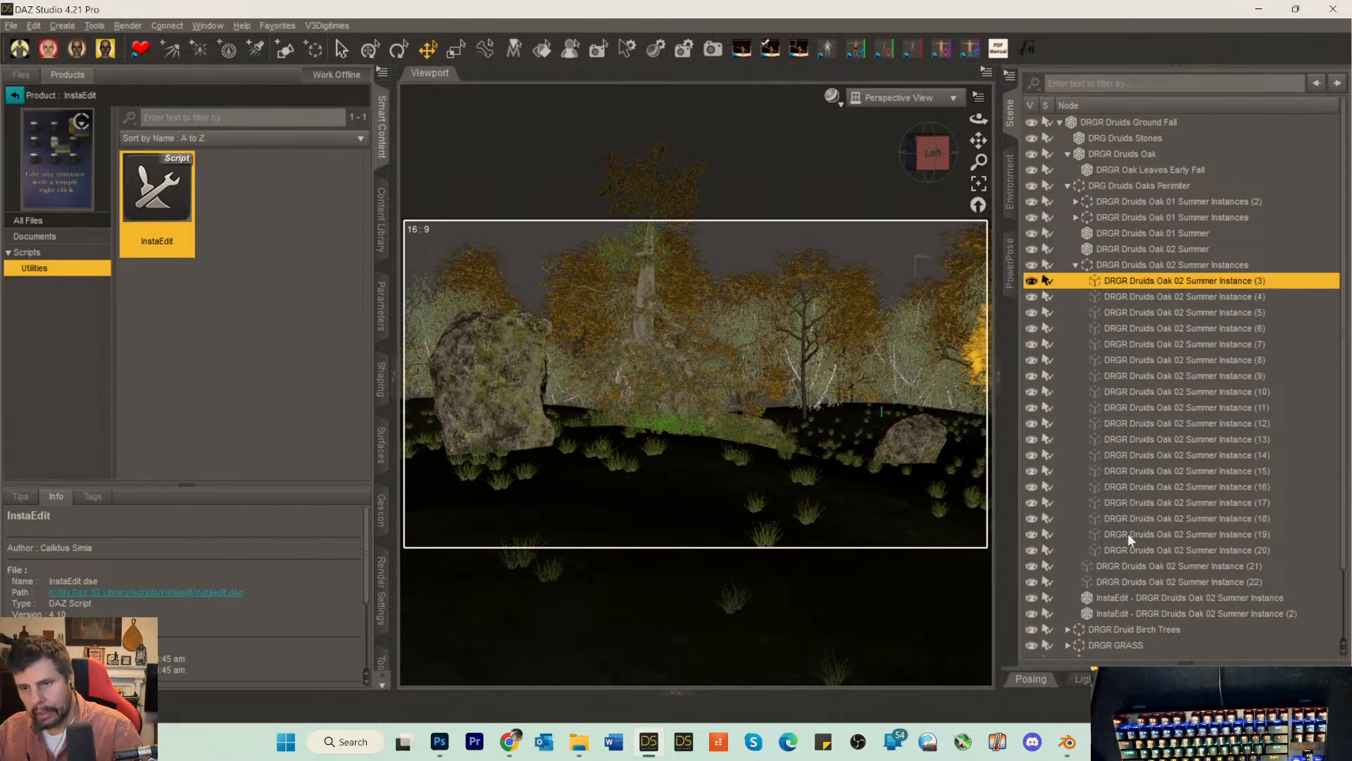
pyautogui.keyDown('shift'); pyautogui.click(1123, 551); pyautogui.keyUp('shift')
pyautogui.rightClick(1125, 555)
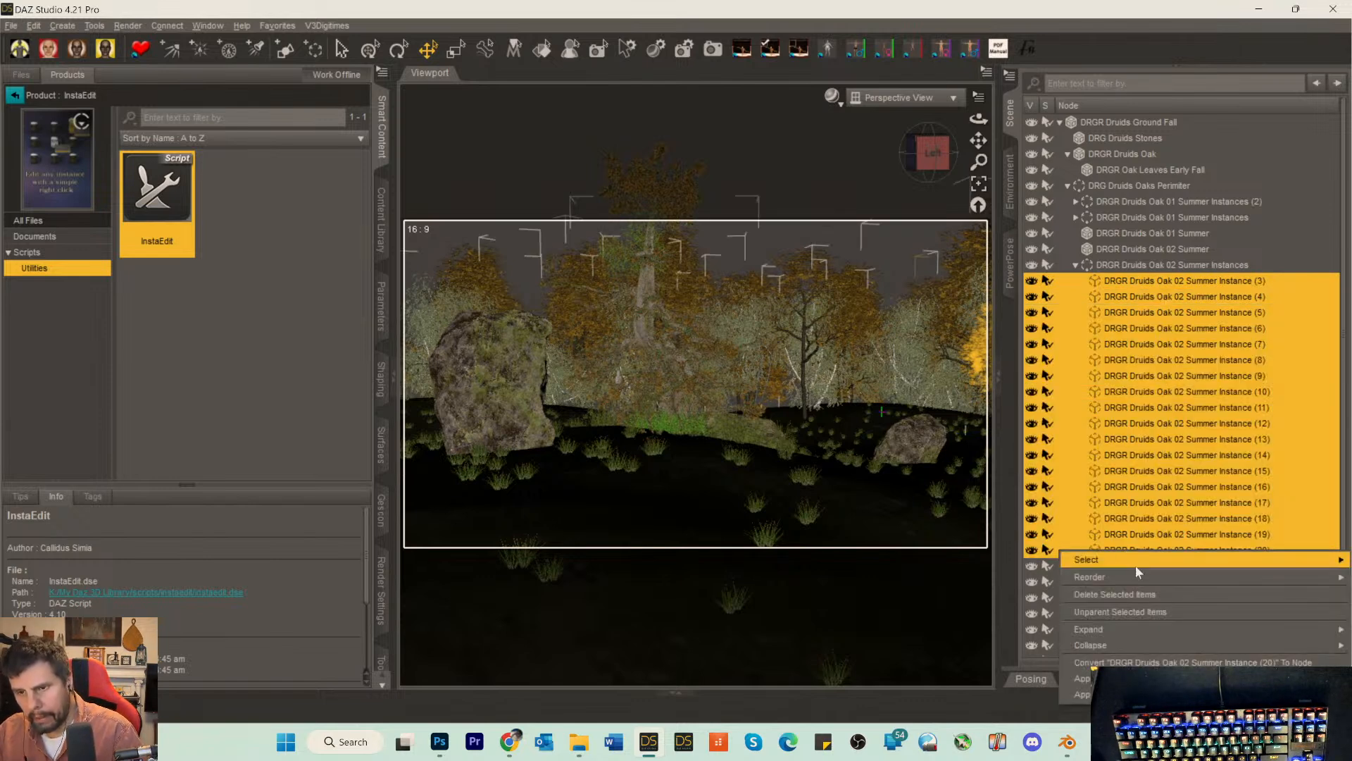
pyautogui.click(1115, 661)
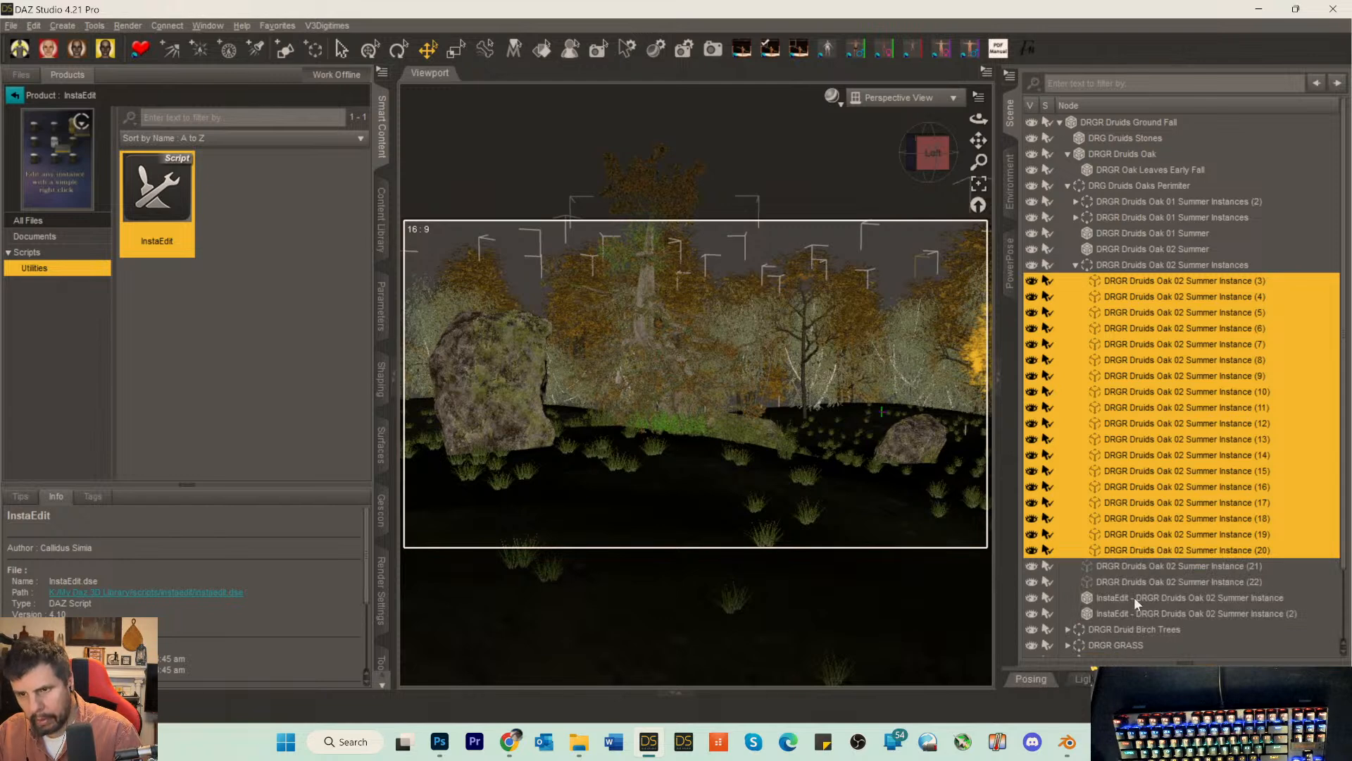
# Step: Convert DRGR Druids Oak 02 Summer Instance (3) and Instance (4) to nodes one at a time
pyautogui.click(1118, 287)
pyautogui.rightClick(1117, 286)
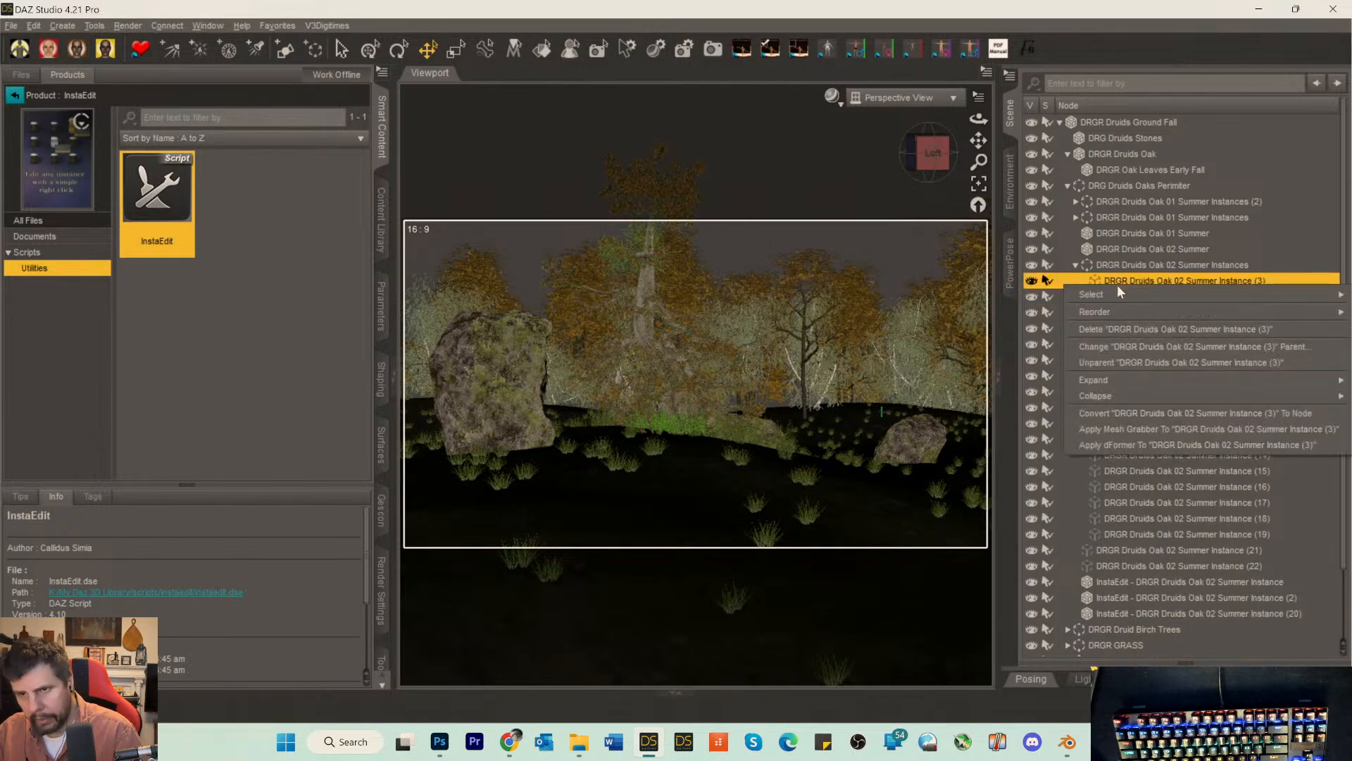
pyautogui.click(1122, 412)
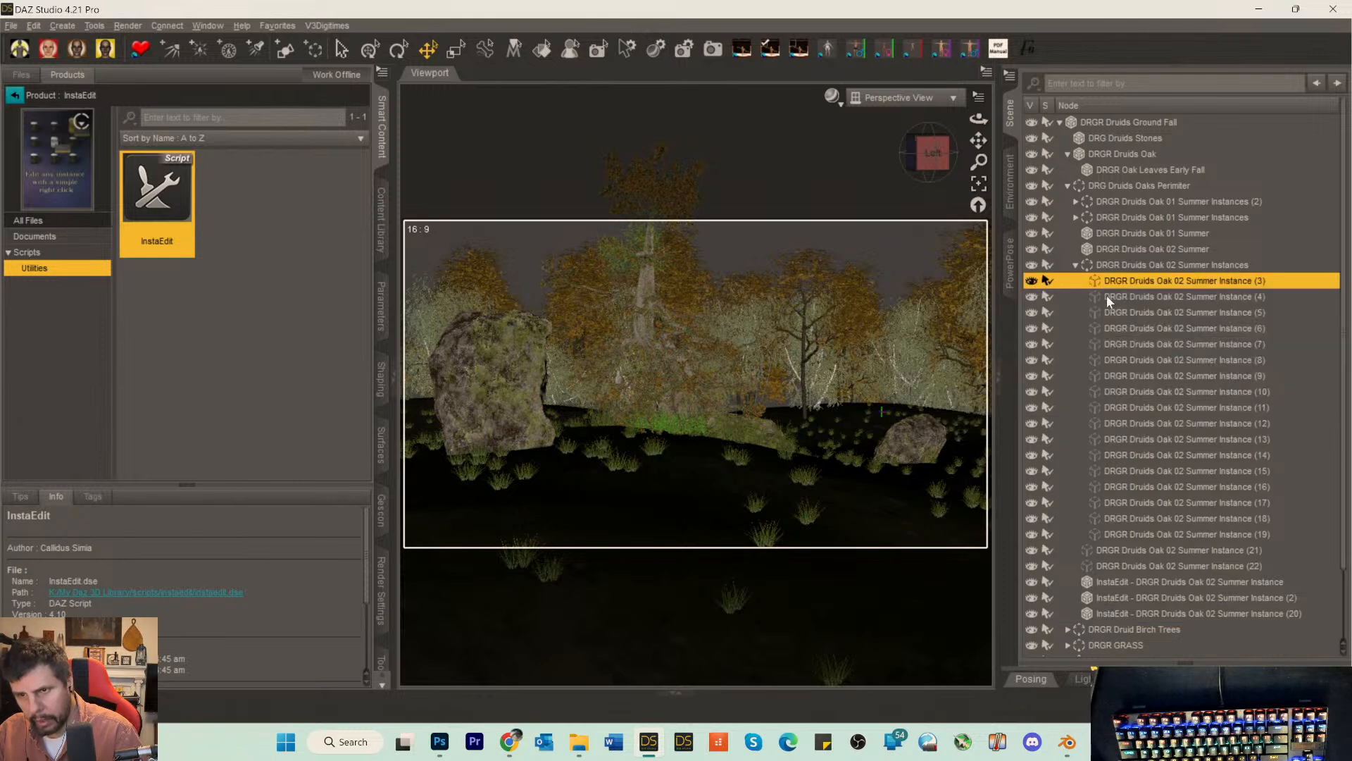
pyautogui.click(1111, 271)
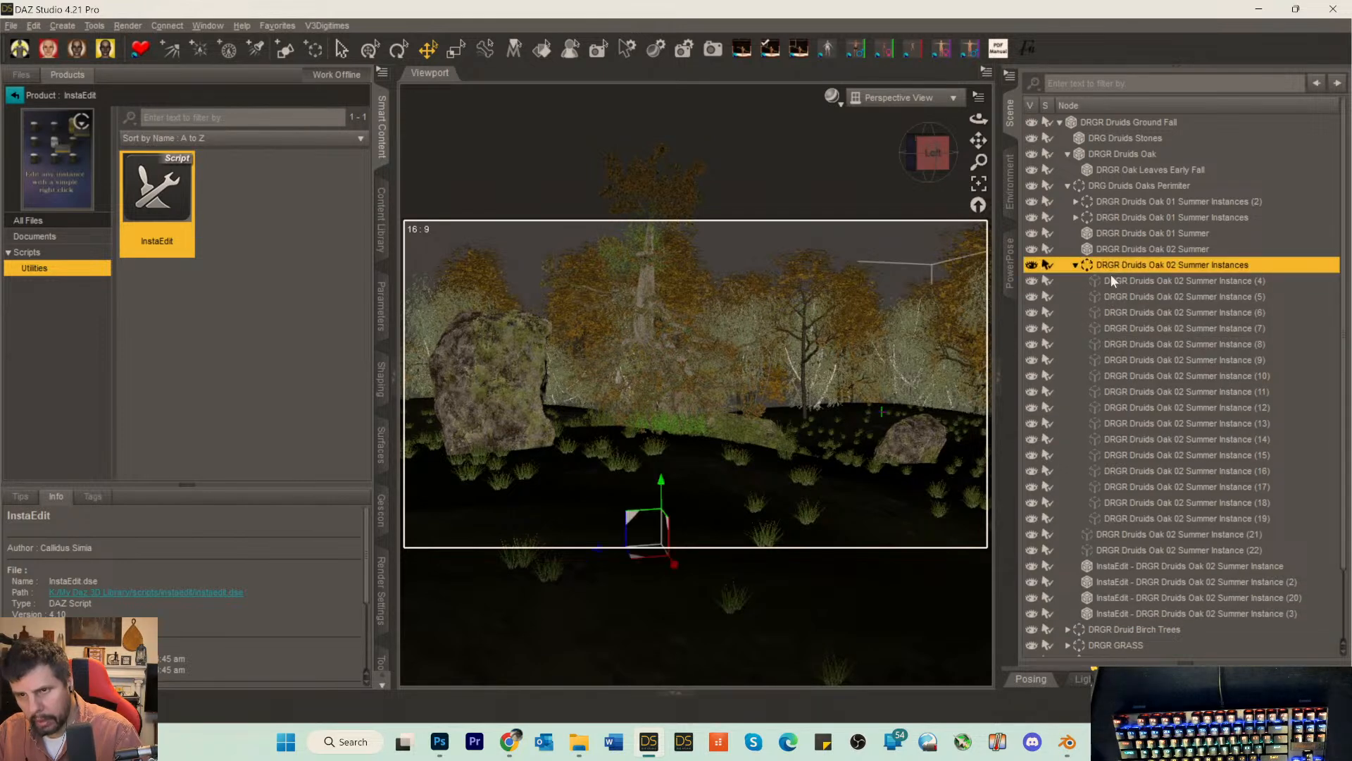
pyautogui.click(1113, 278)
pyautogui.rightClick(1113, 279)
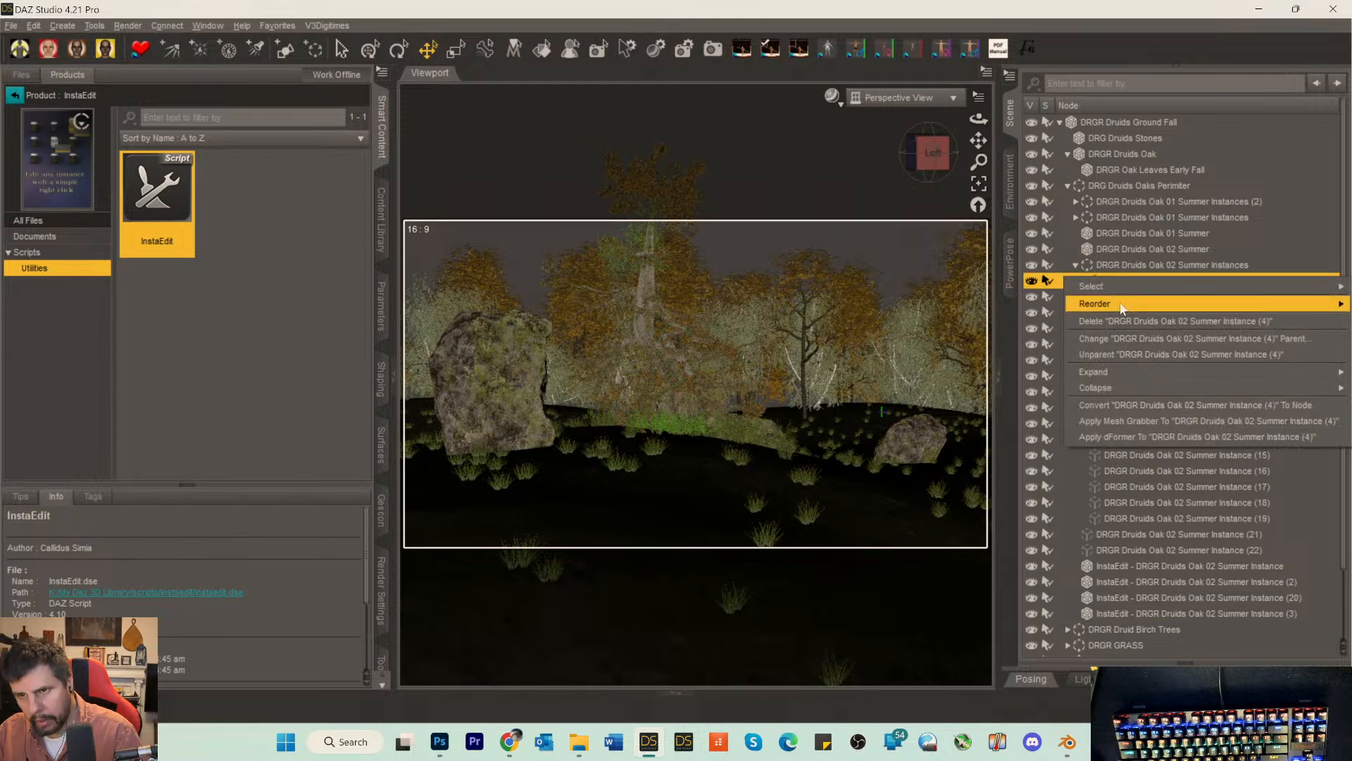
pyautogui.click(1125, 404)
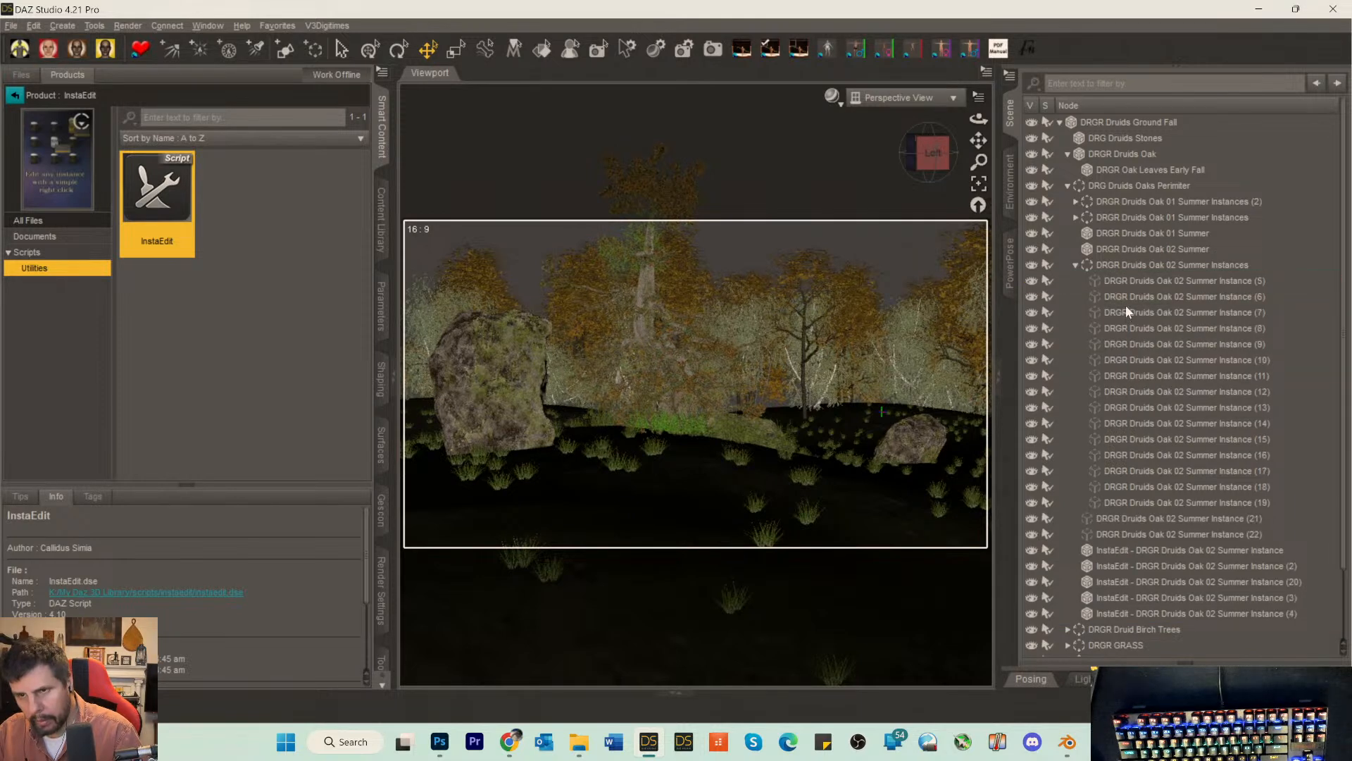
# Step: Convert DRGR Druids Oak 02 Summer Instance (5) to a node
pyautogui.rightClick(1115, 280)
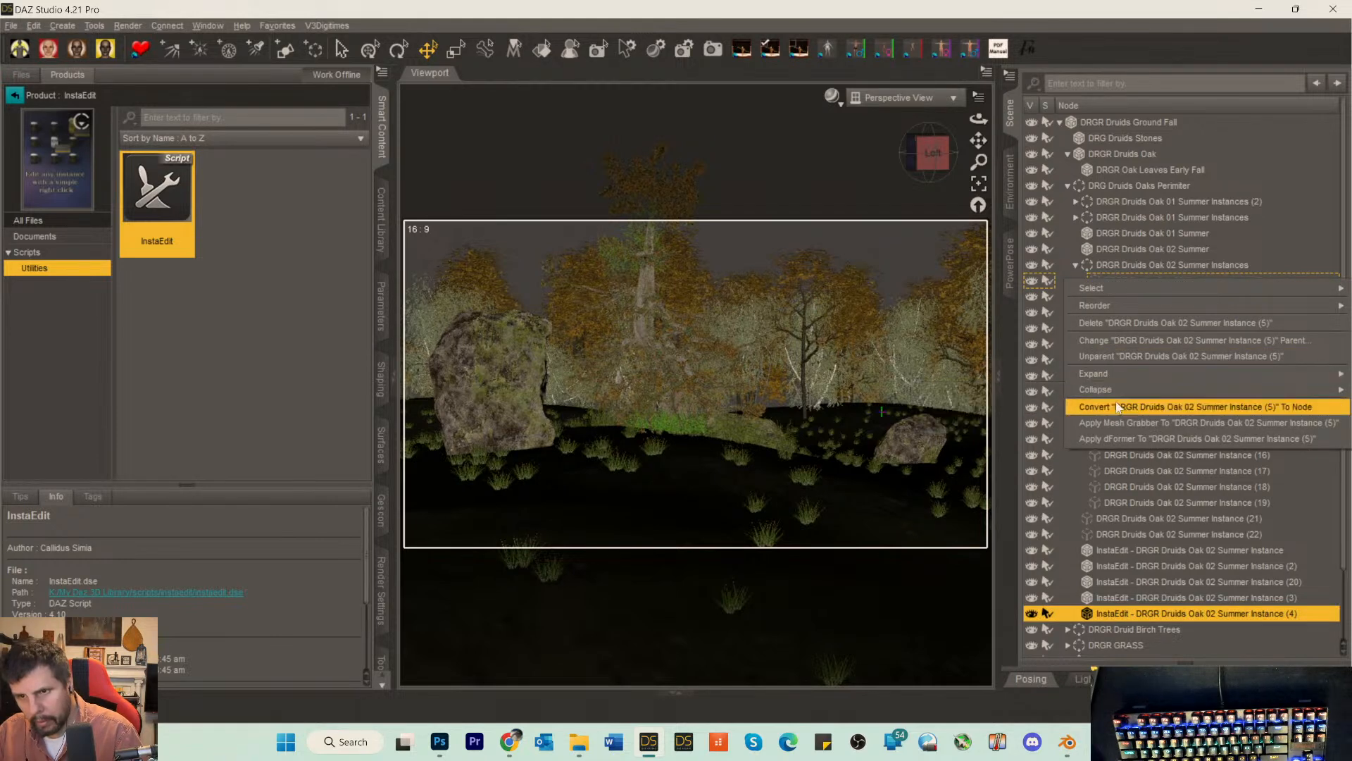
pyautogui.click(1118, 407)
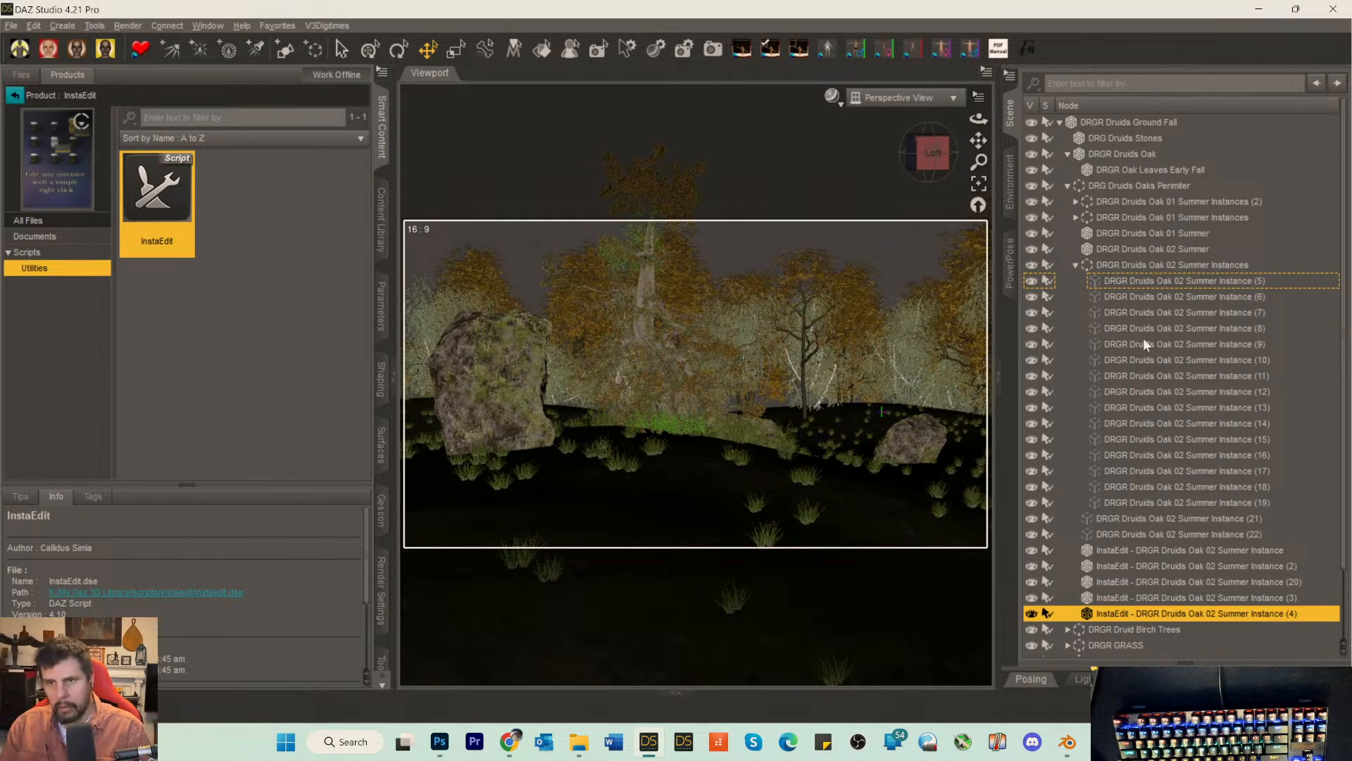
pyautogui.click(1109, 281)
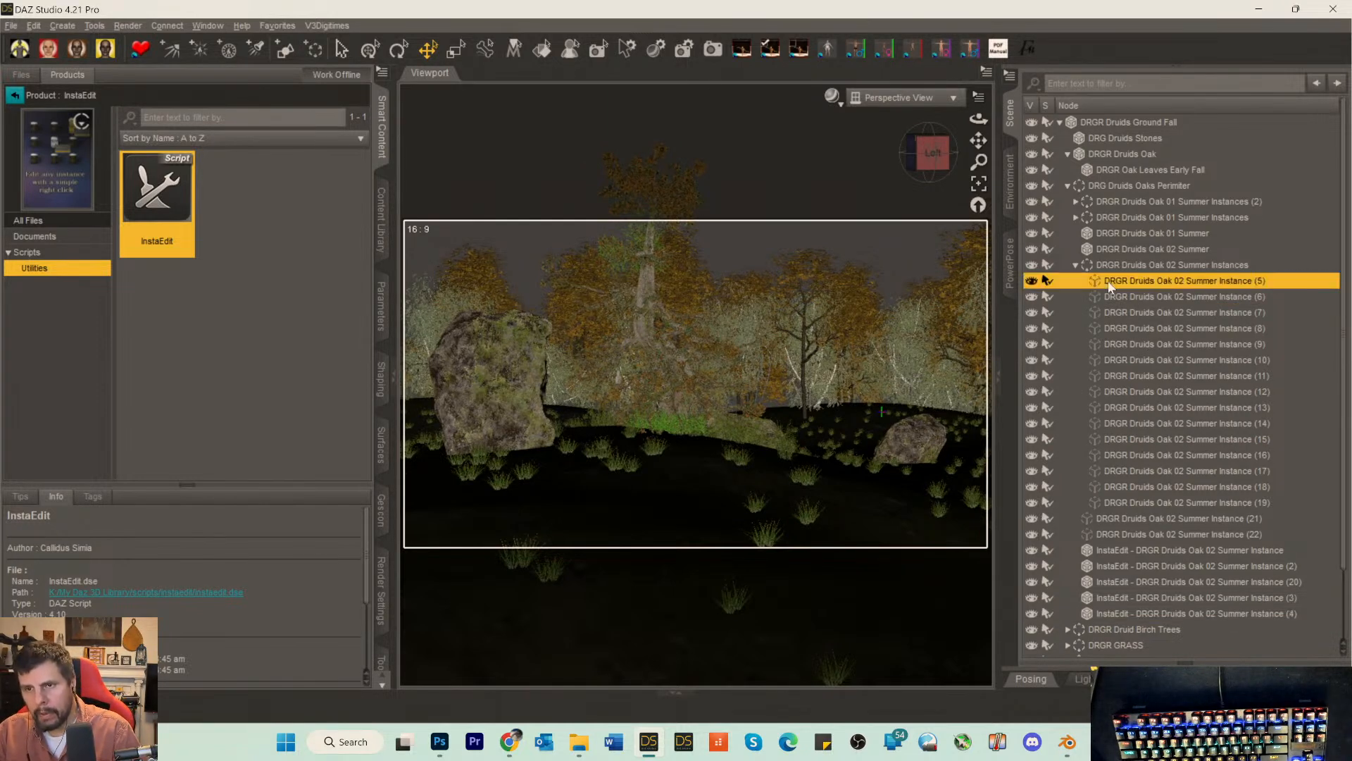
pyautogui.rightClick(1109, 280)
pyautogui.click(1117, 409)
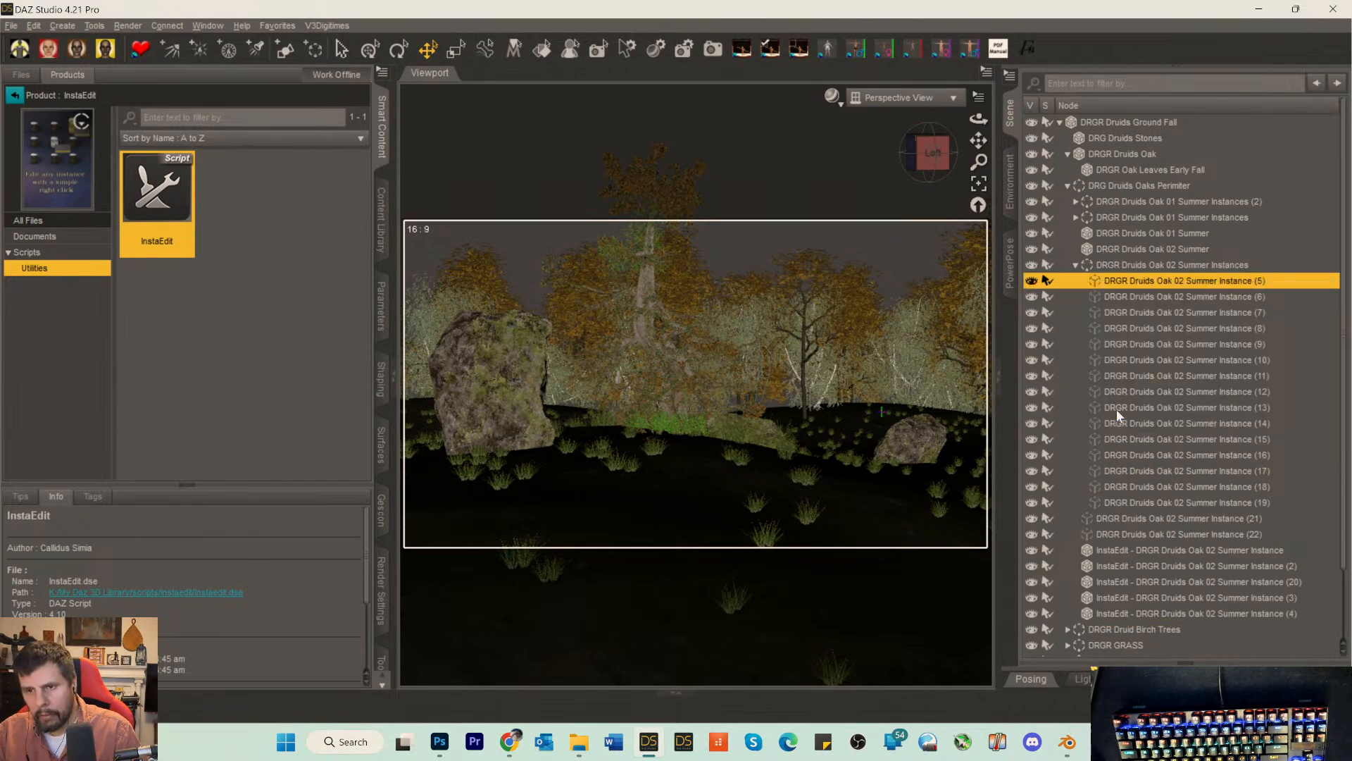
pyautogui.rightClick(1113, 275)
pyautogui.click(1104, 266)
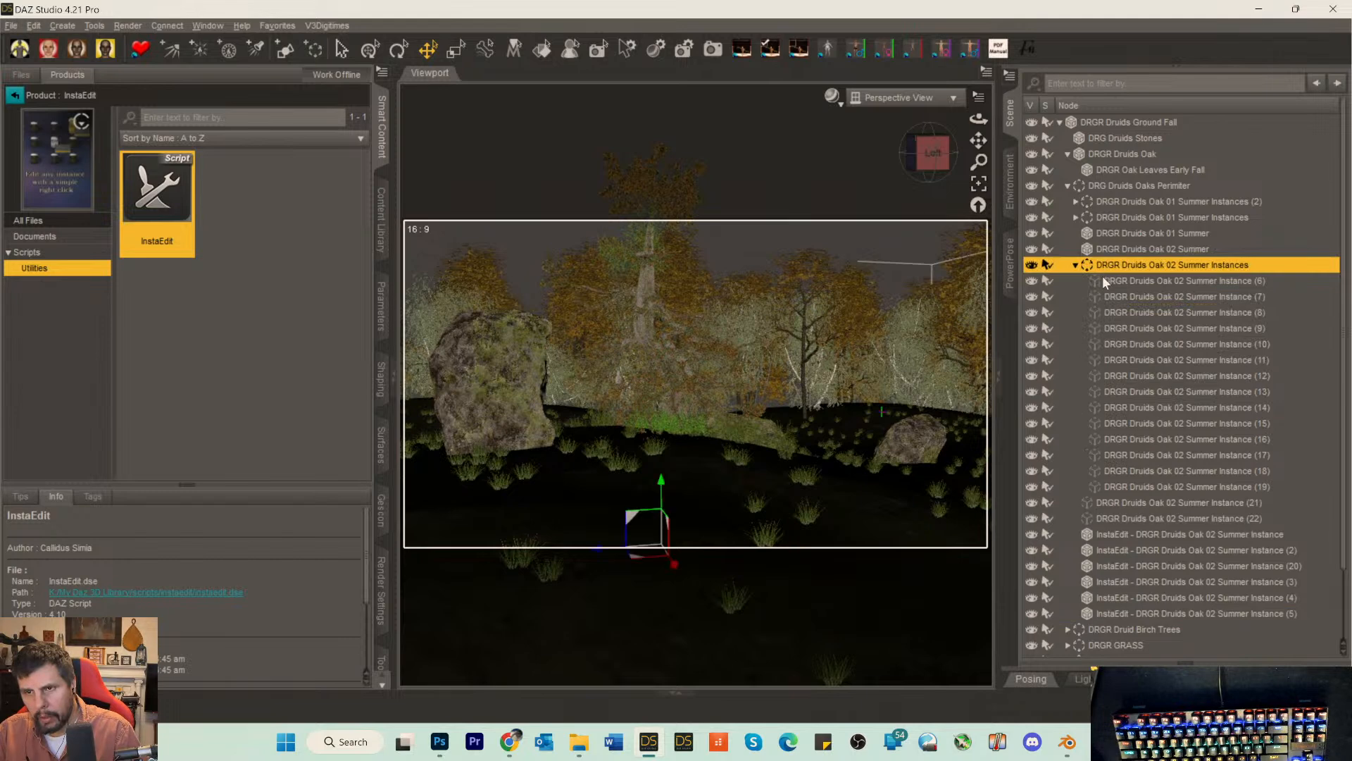
# Step: Expand the DRGR Druids Oak 01 Summer Instances group and convert DRGR Druids Oak 02 Summer Instance (6) to a node
pyautogui.click(1076, 217)
pyautogui.click(1102, 233)
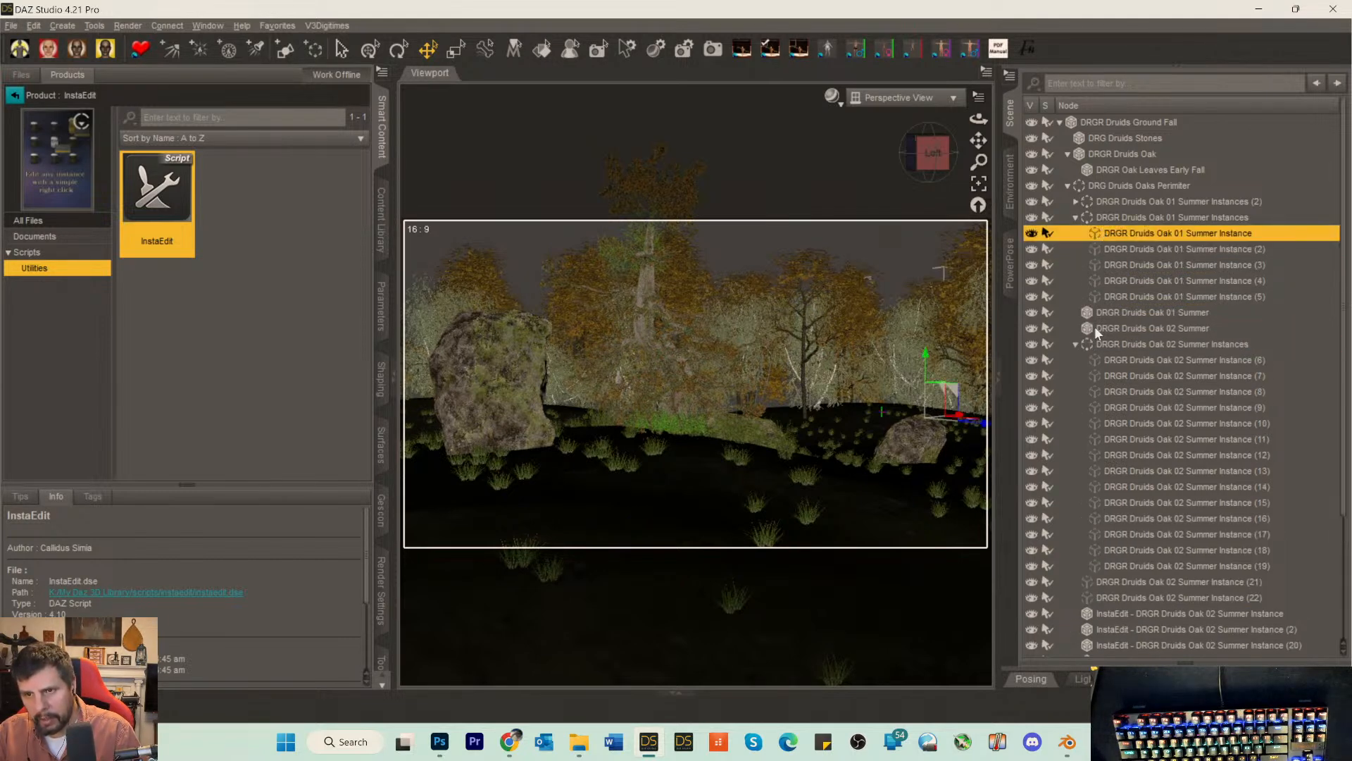
pyautogui.click(1106, 360)
pyautogui.rightClick(1104, 361)
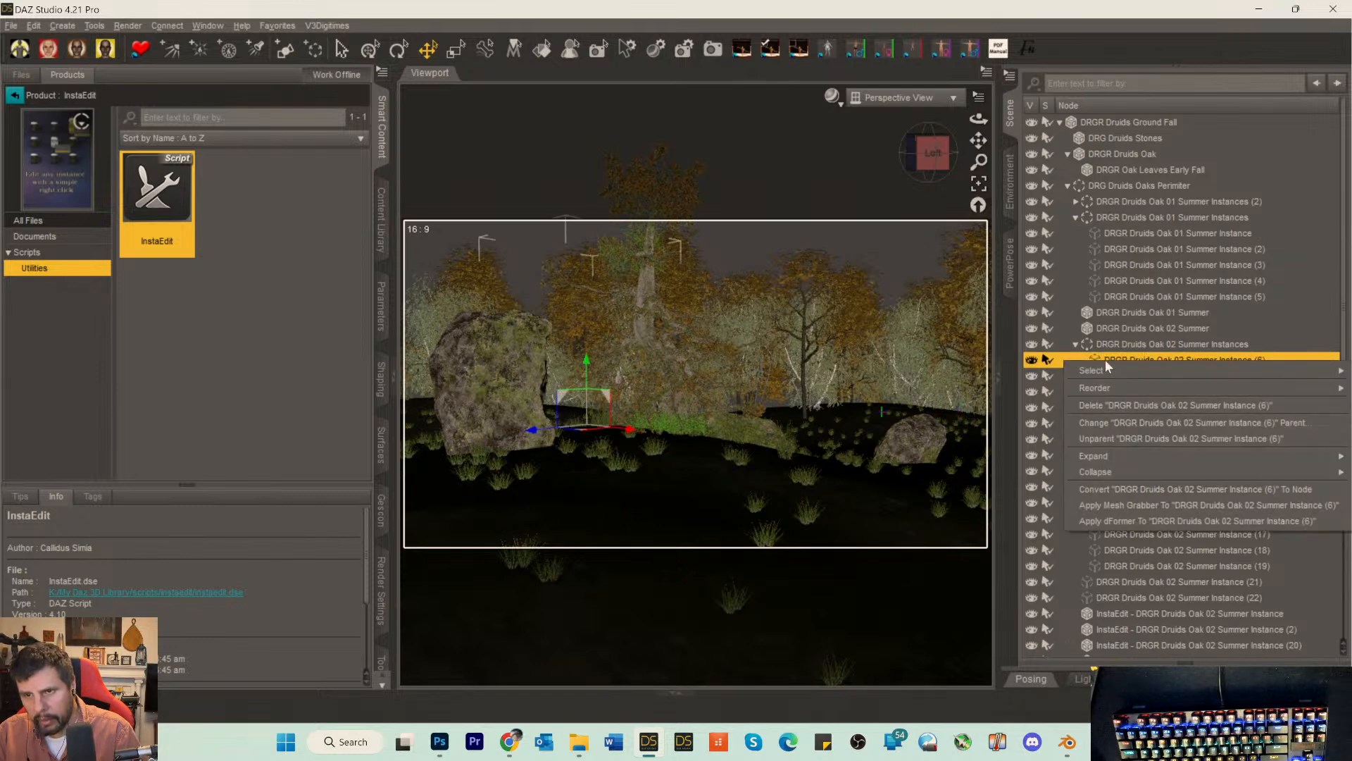
pyautogui.click(1105, 489)
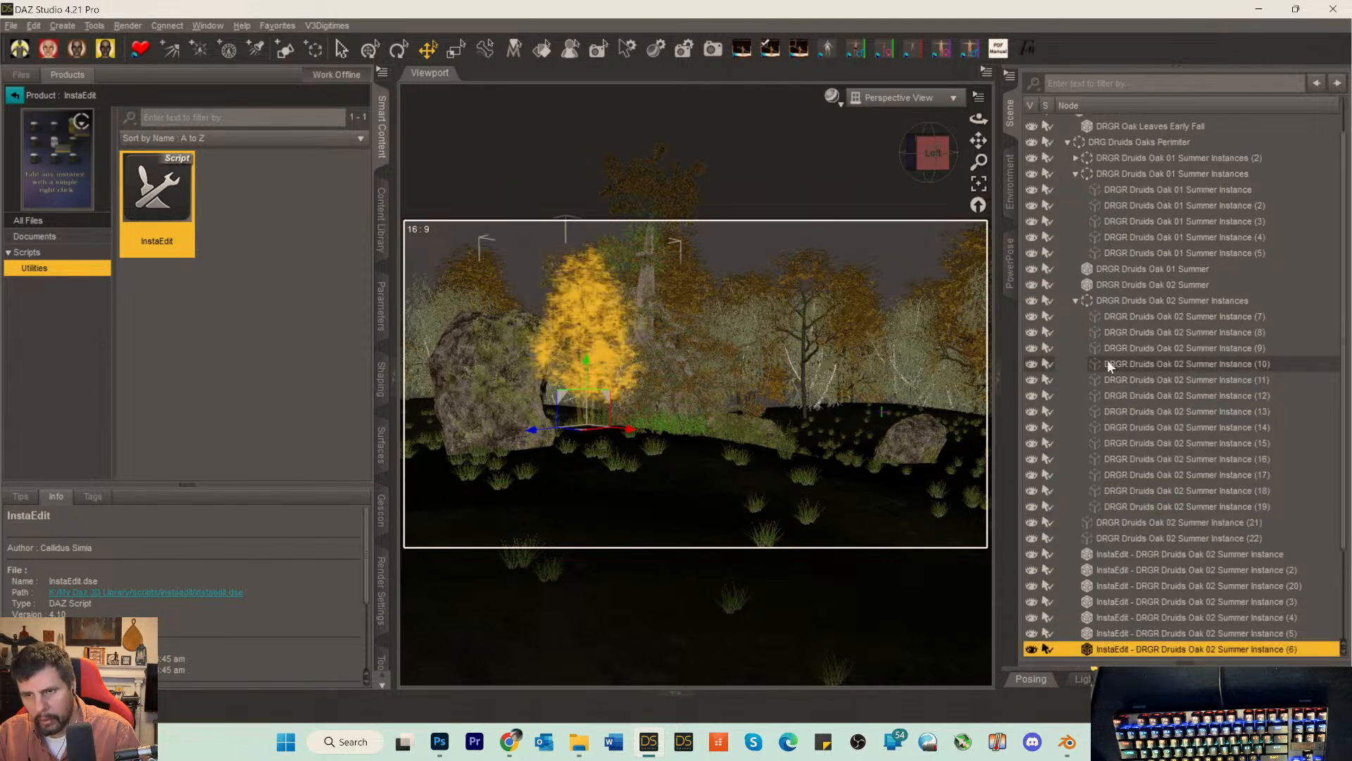
# Step: Convert DRGR Druids Oak 02 Summer Instance (7) and Instance (8) to nodes one at a time
pyautogui.click(1112, 317)
pyautogui.rightClick(1112, 315)
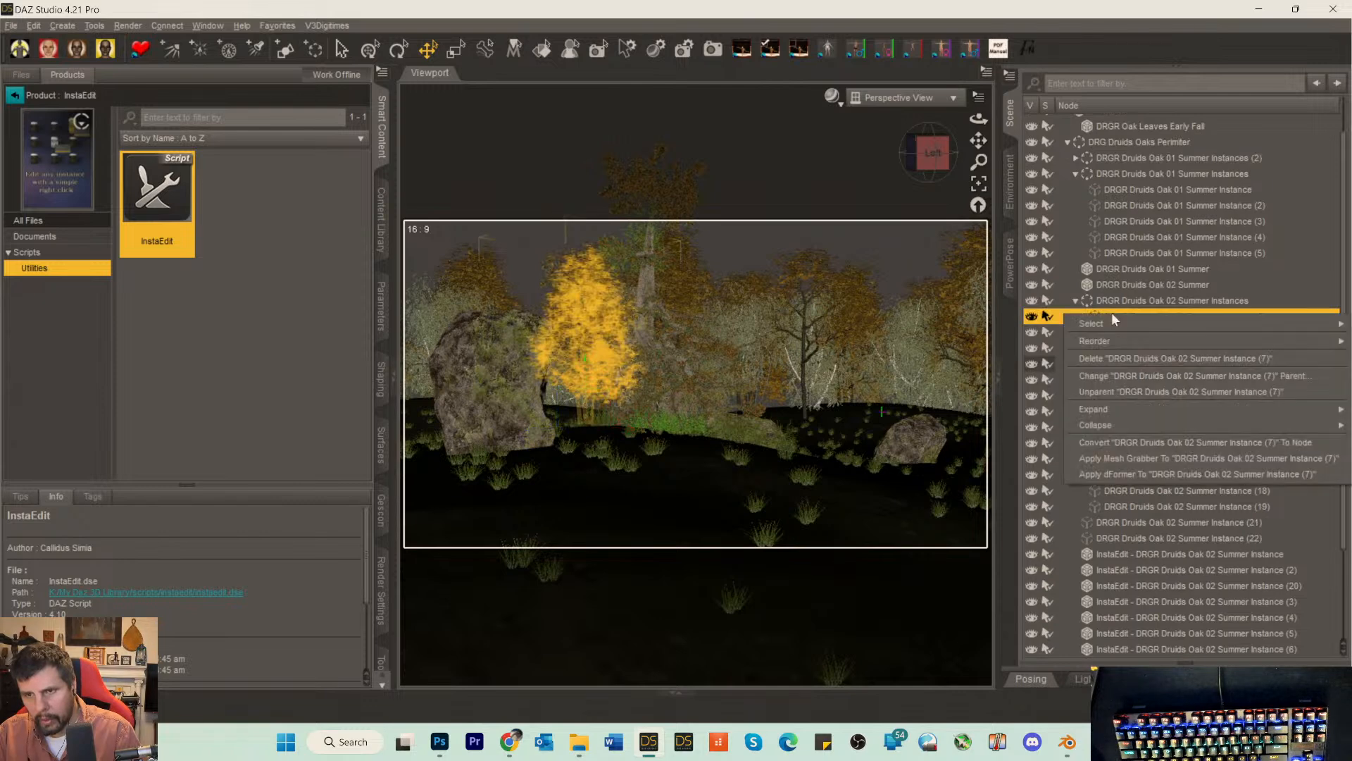
pyautogui.click(1111, 441)
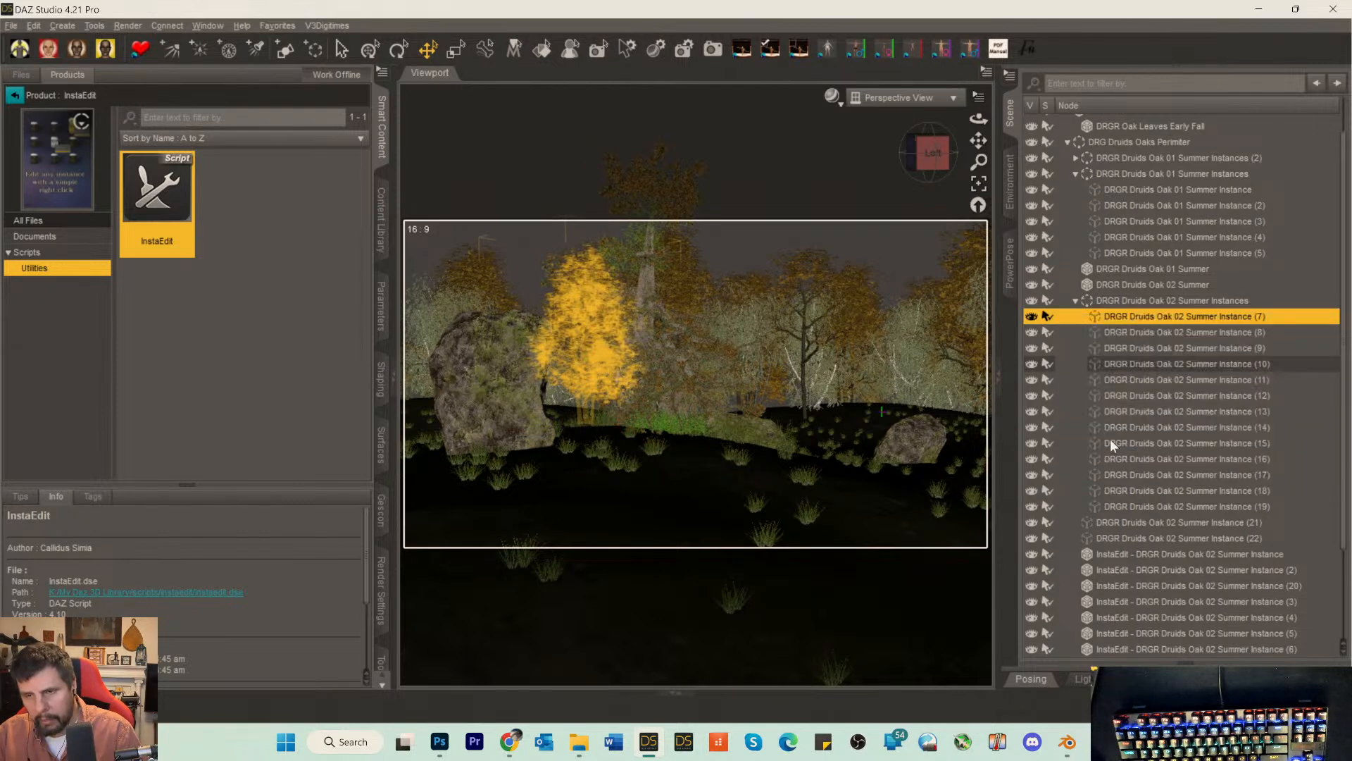
pyautogui.click(1133, 317)
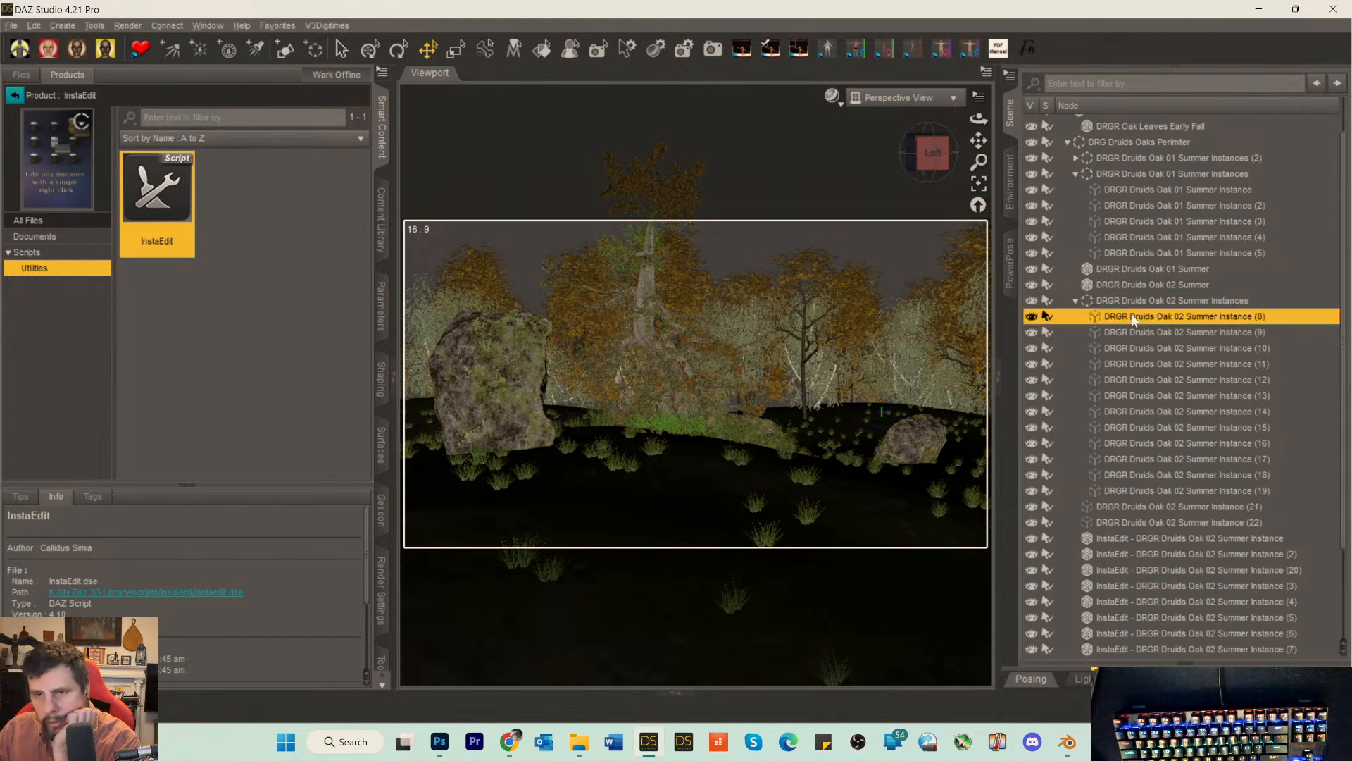
pyautogui.rightClick(1133, 317)
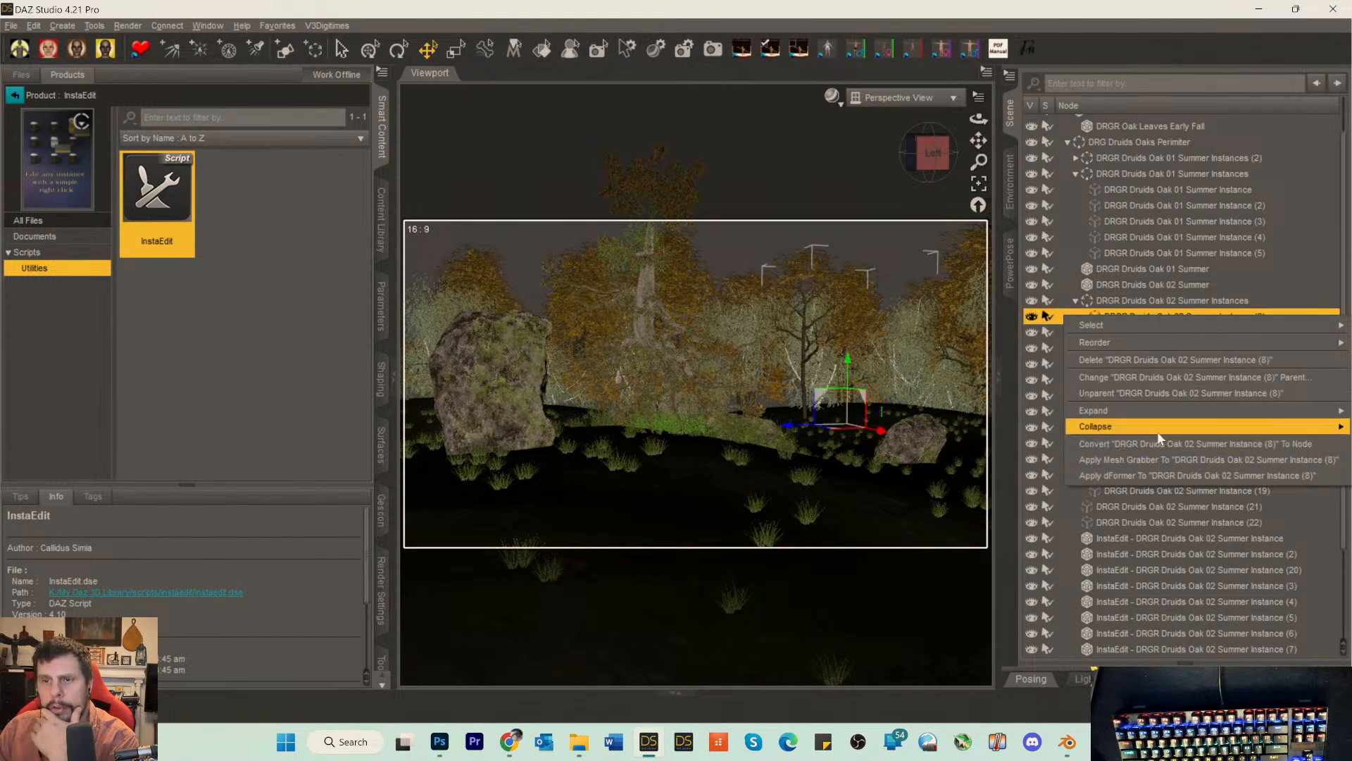
pyautogui.click(1151, 443)
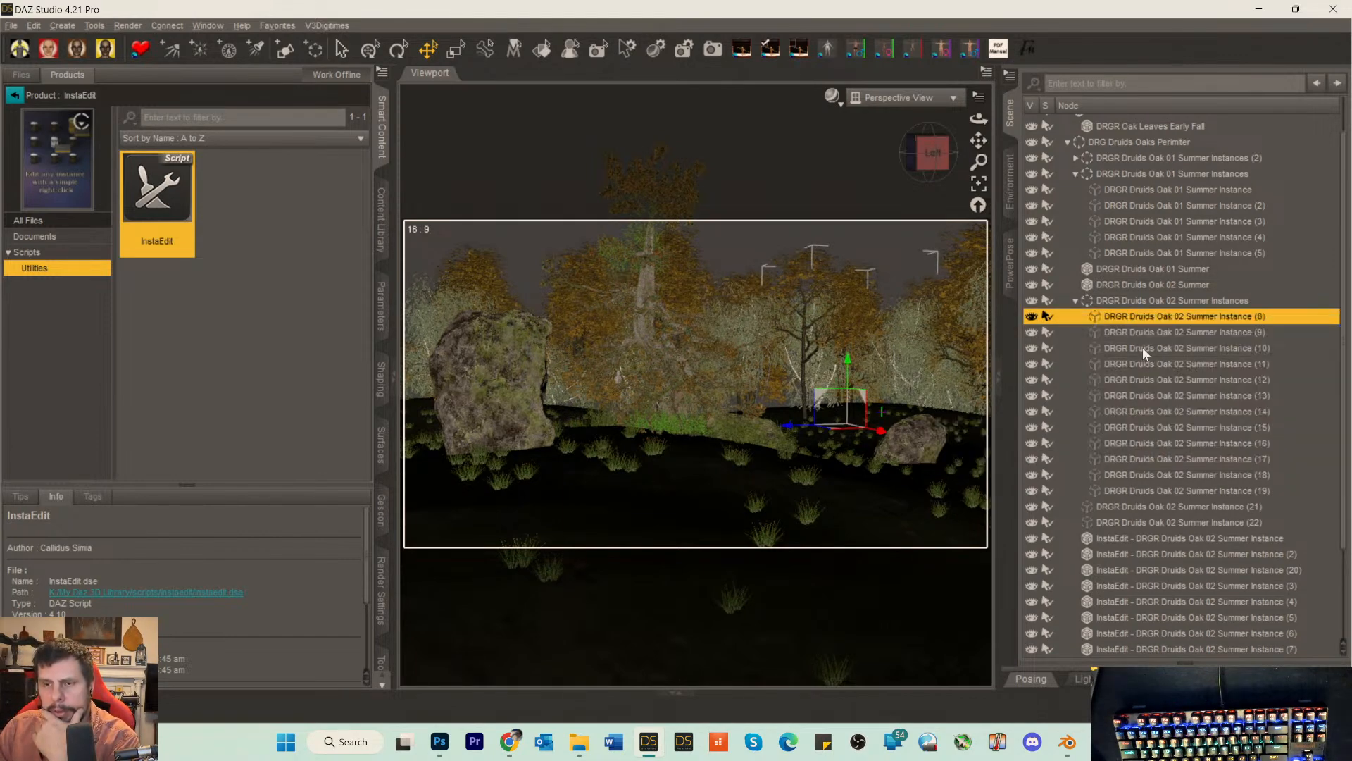
# Step: Convert DRGR Druids Oak 02 Summer Instance (9) and Instance (10) to nodes one at a time
pyautogui.rightClick(1135, 316)
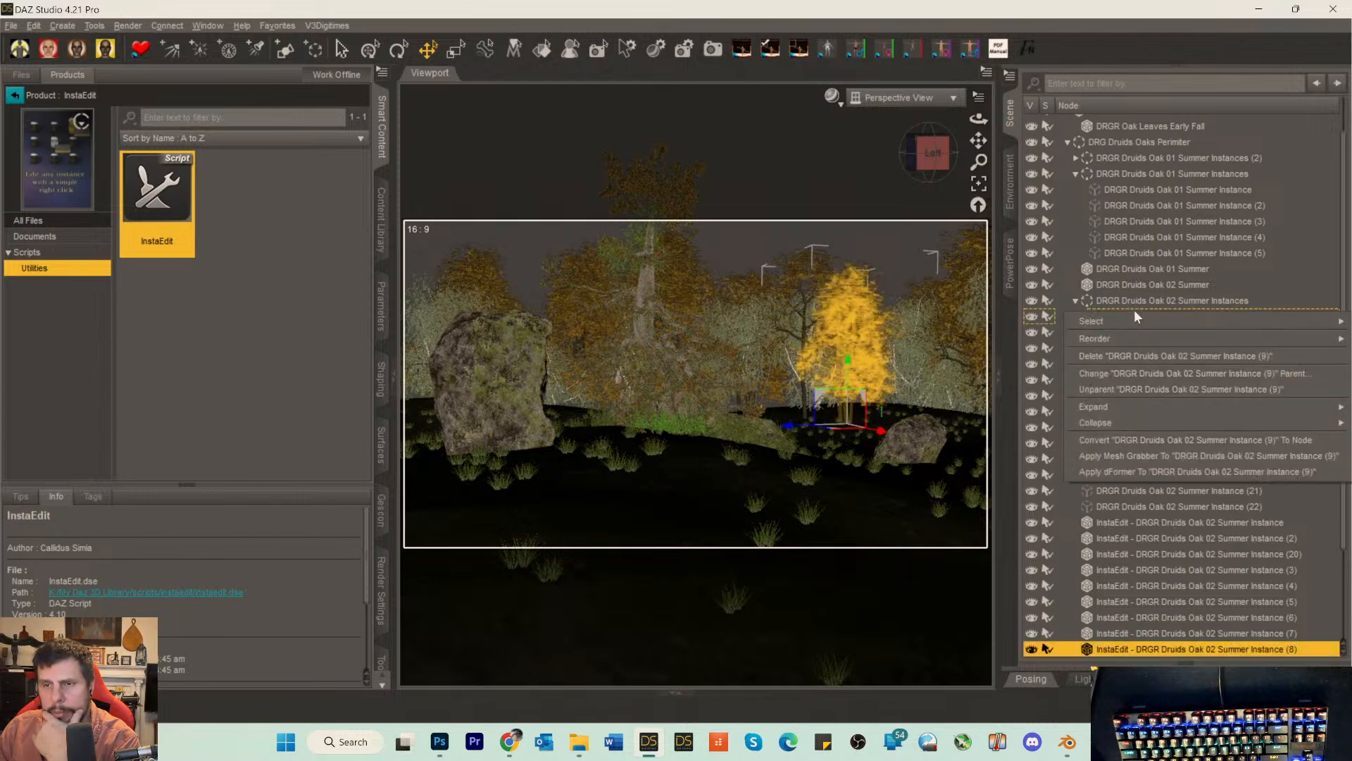
pyautogui.click(1130, 286)
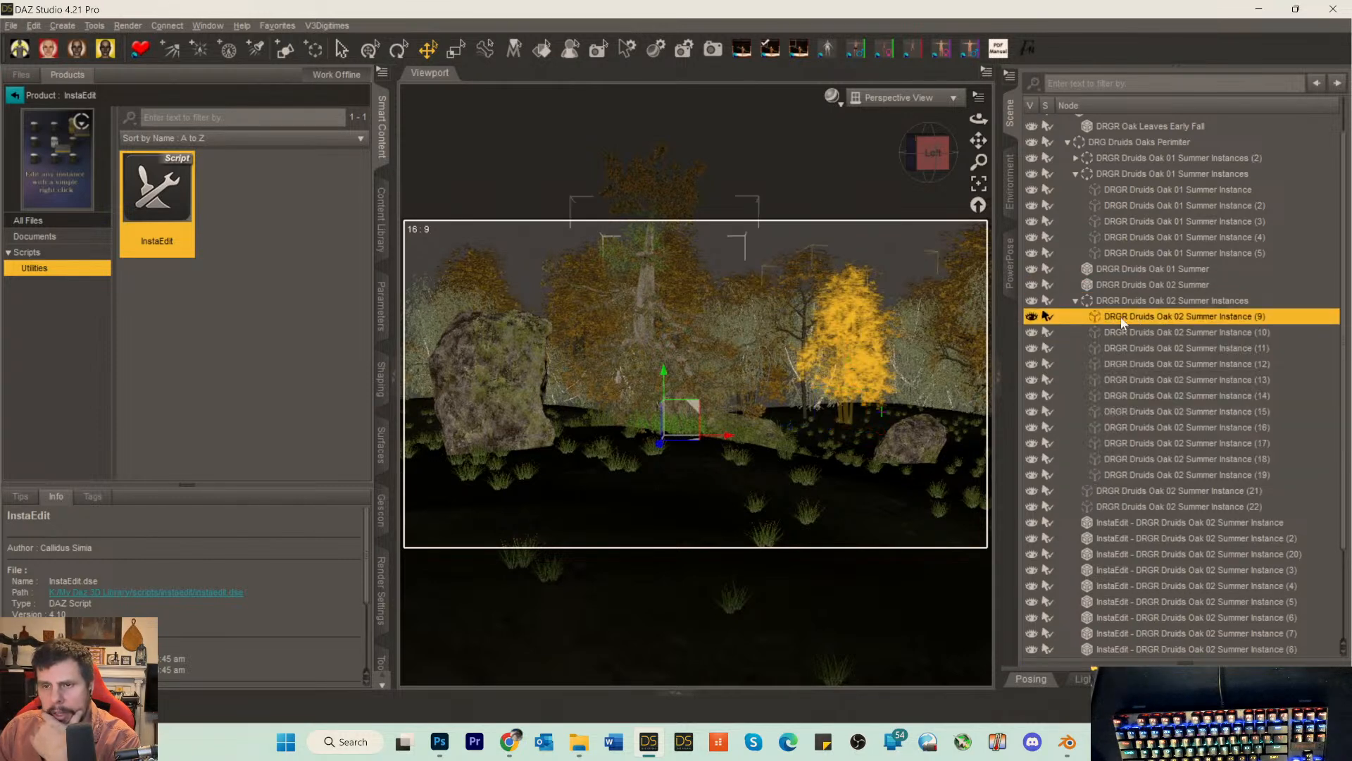
pyautogui.rightClick(1121, 320)
pyautogui.click(1120, 445)
pyautogui.click(1119, 317)
pyautogui.rightClick(1119, 317)
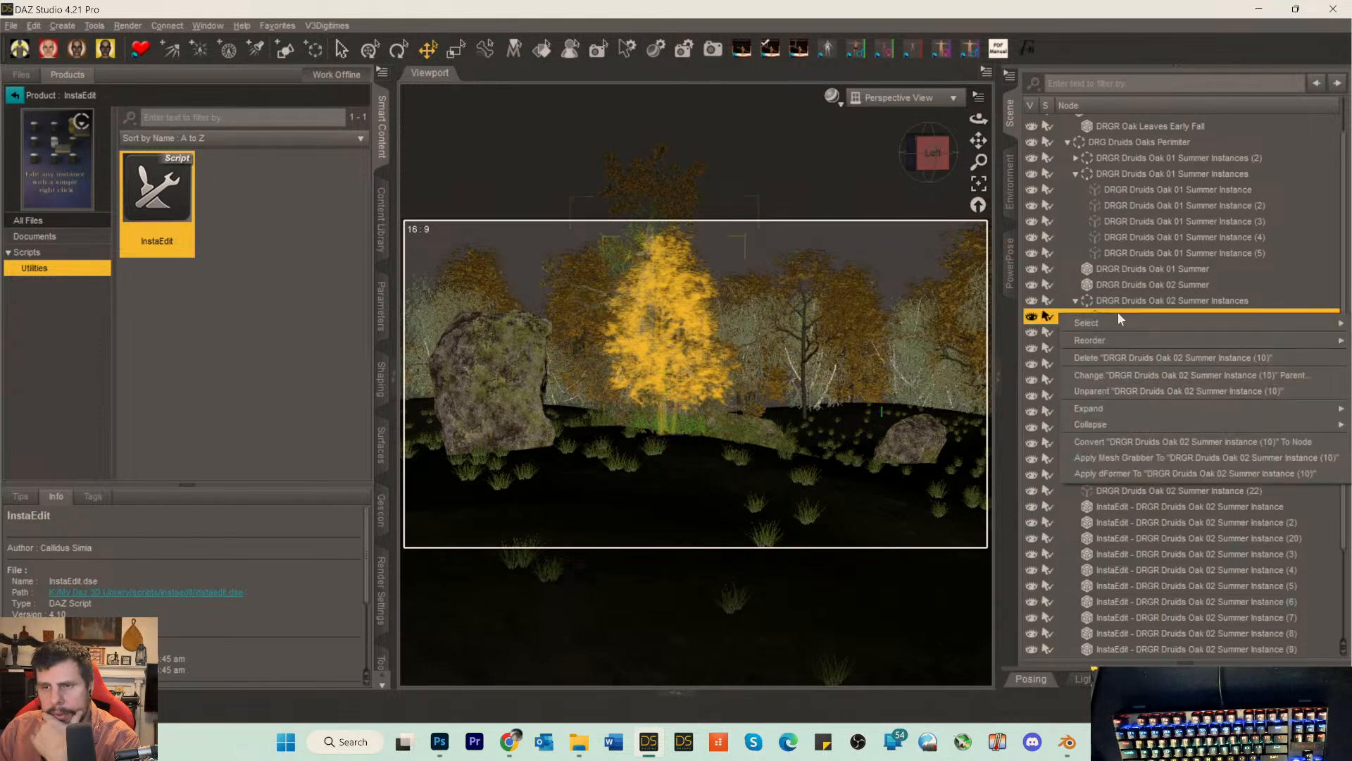
pyautogui.click(1122, 442)
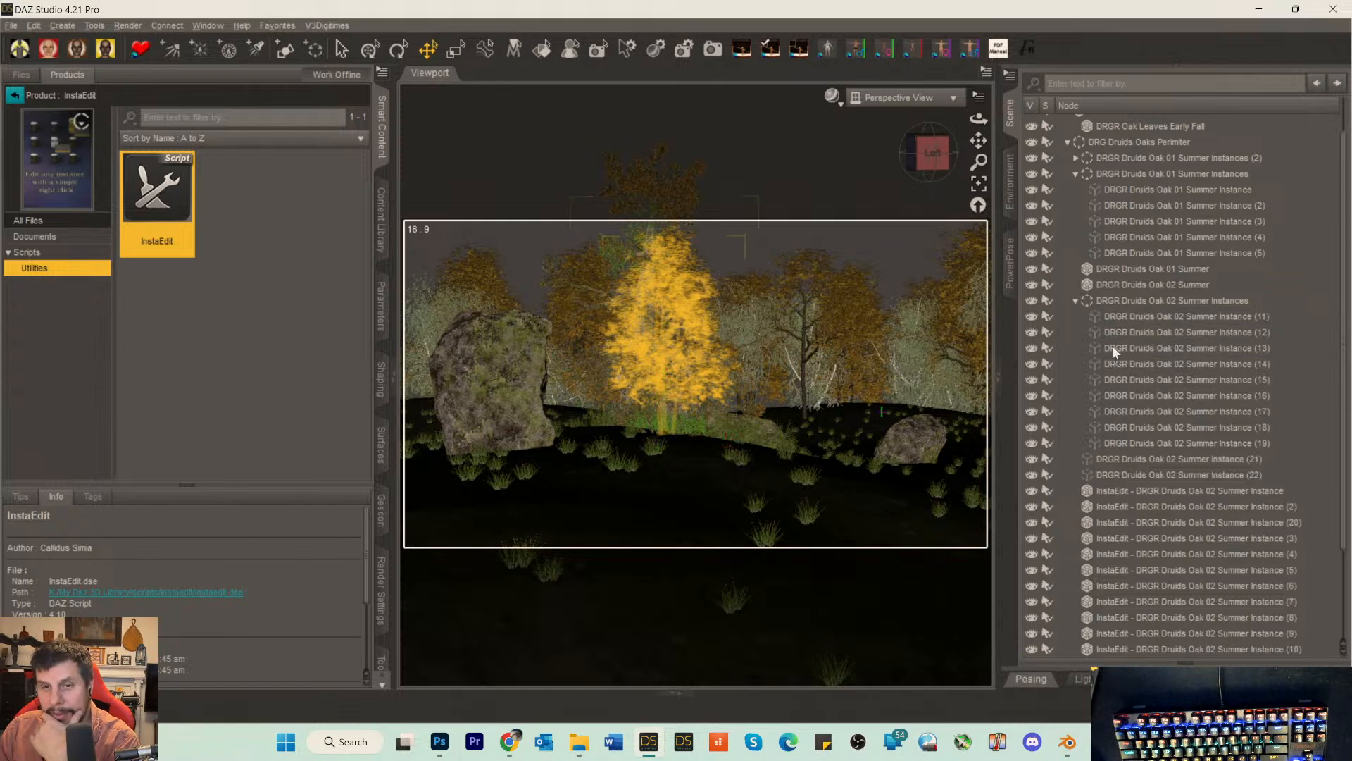
# Step: Convert DRGR Druids Oak 02 Summer Instance (11) and Instance (12) to nodes one at a time
pyautogui.click(1115, 319)
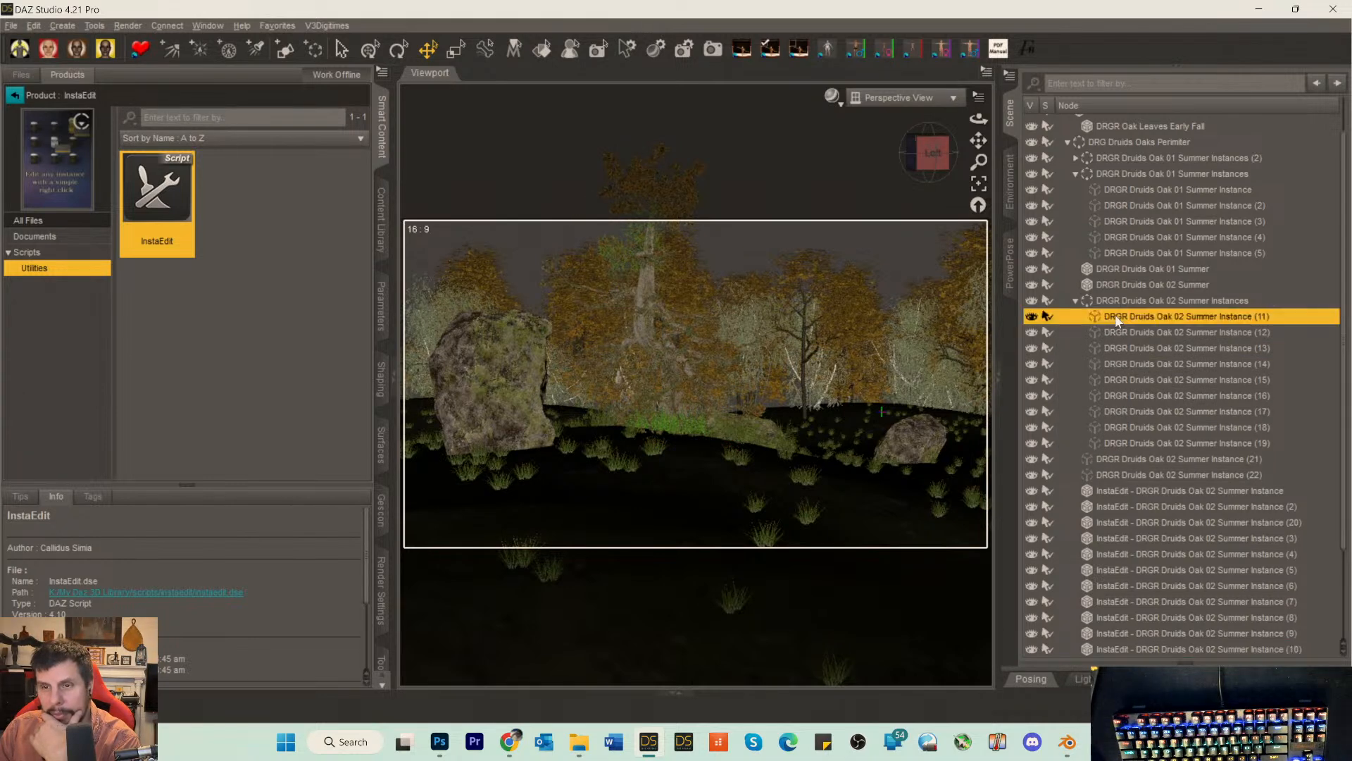
pyautogui.rightClick(1116, 319)
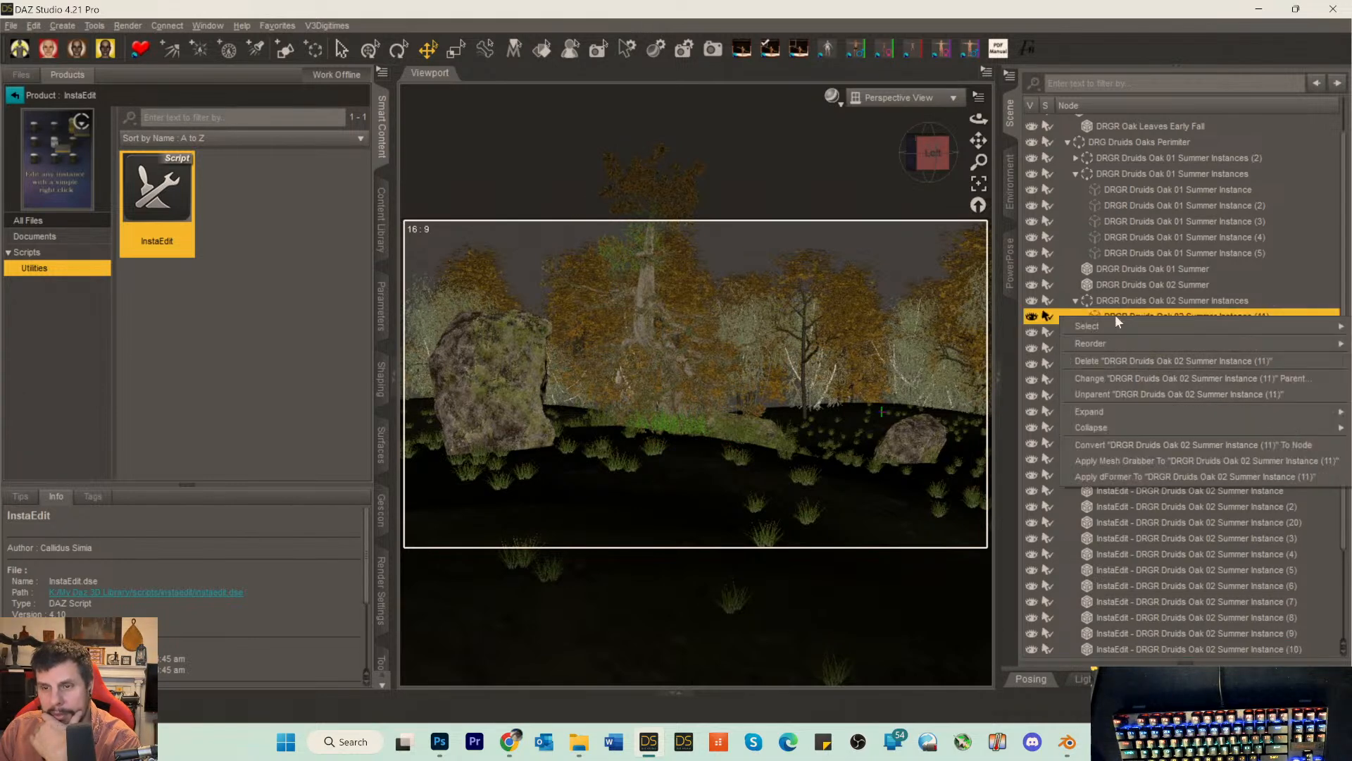
pyautogui.click(1106, 444)
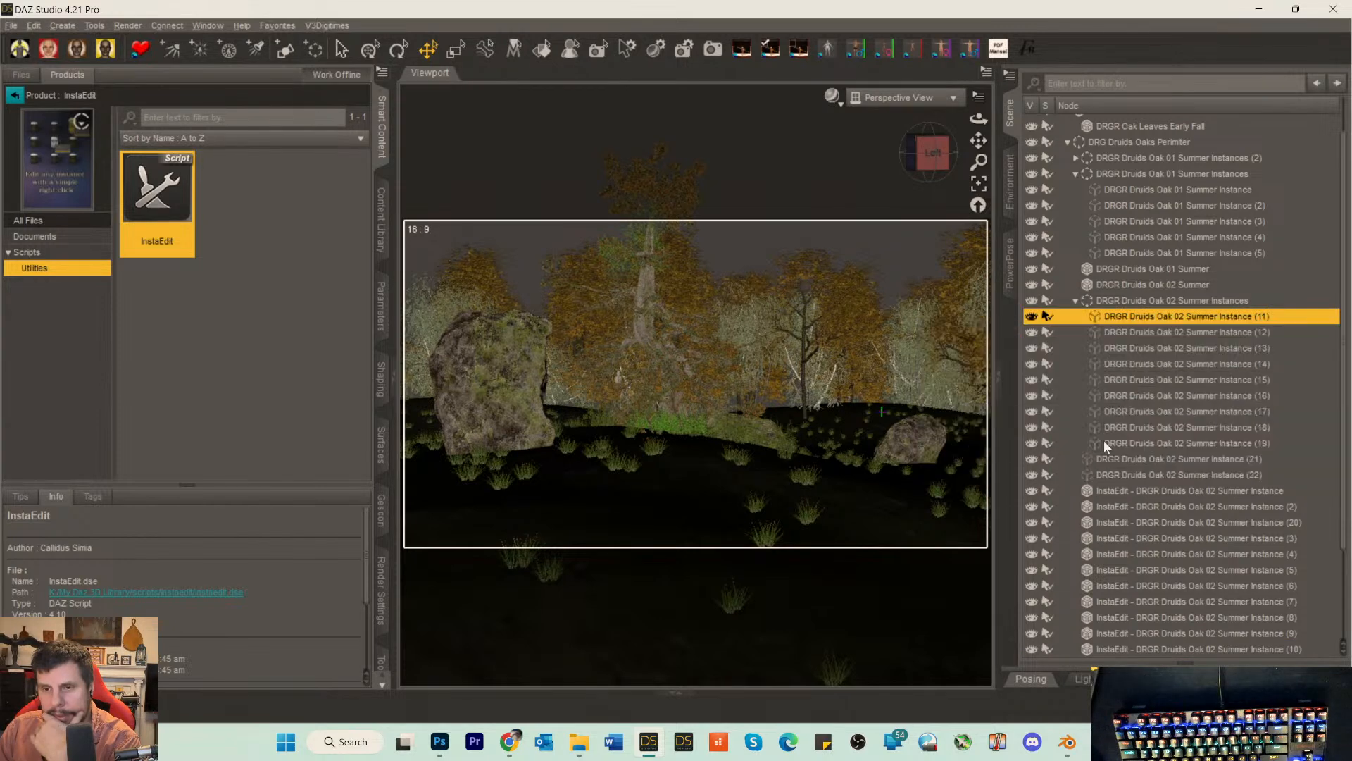
pyautogui.click(1116, 317)
pyautogui.rightClick(1116, 317)
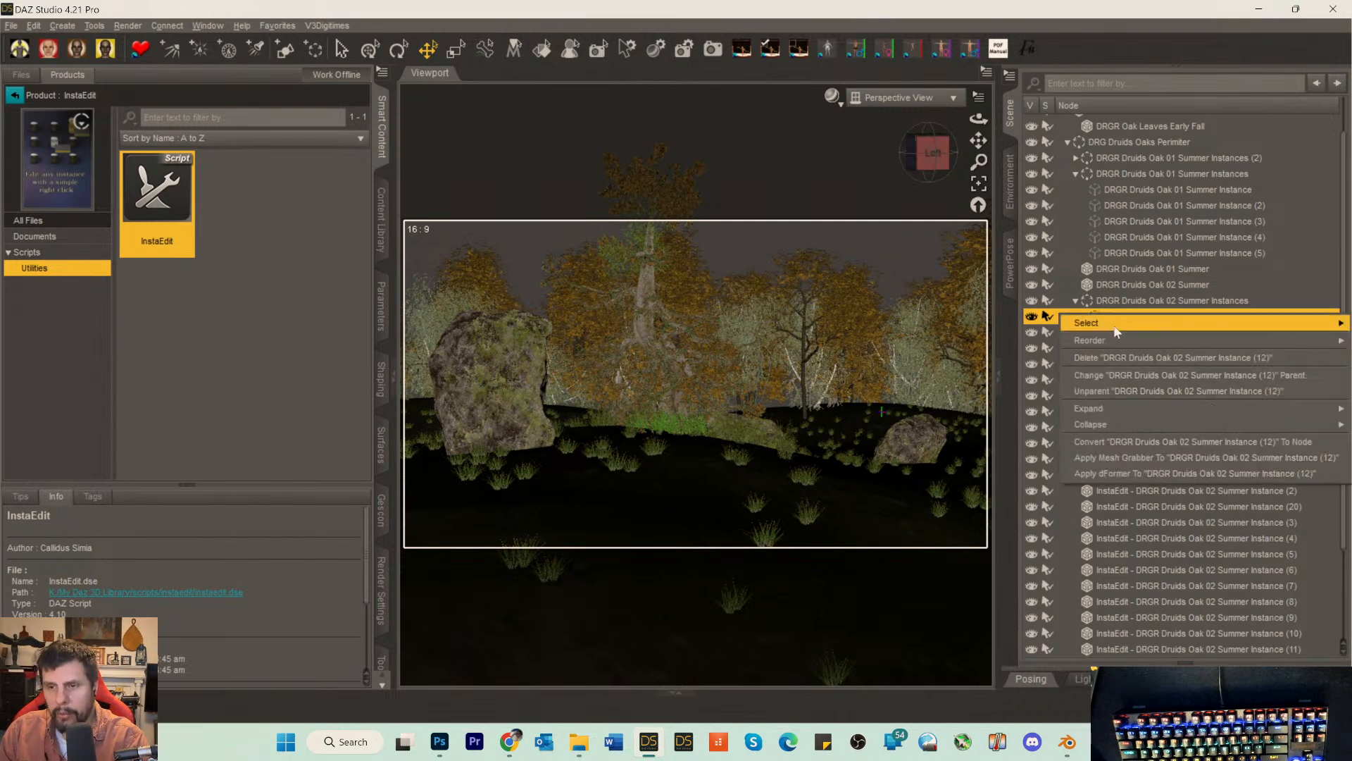
pyautogui.click(1116, 447)
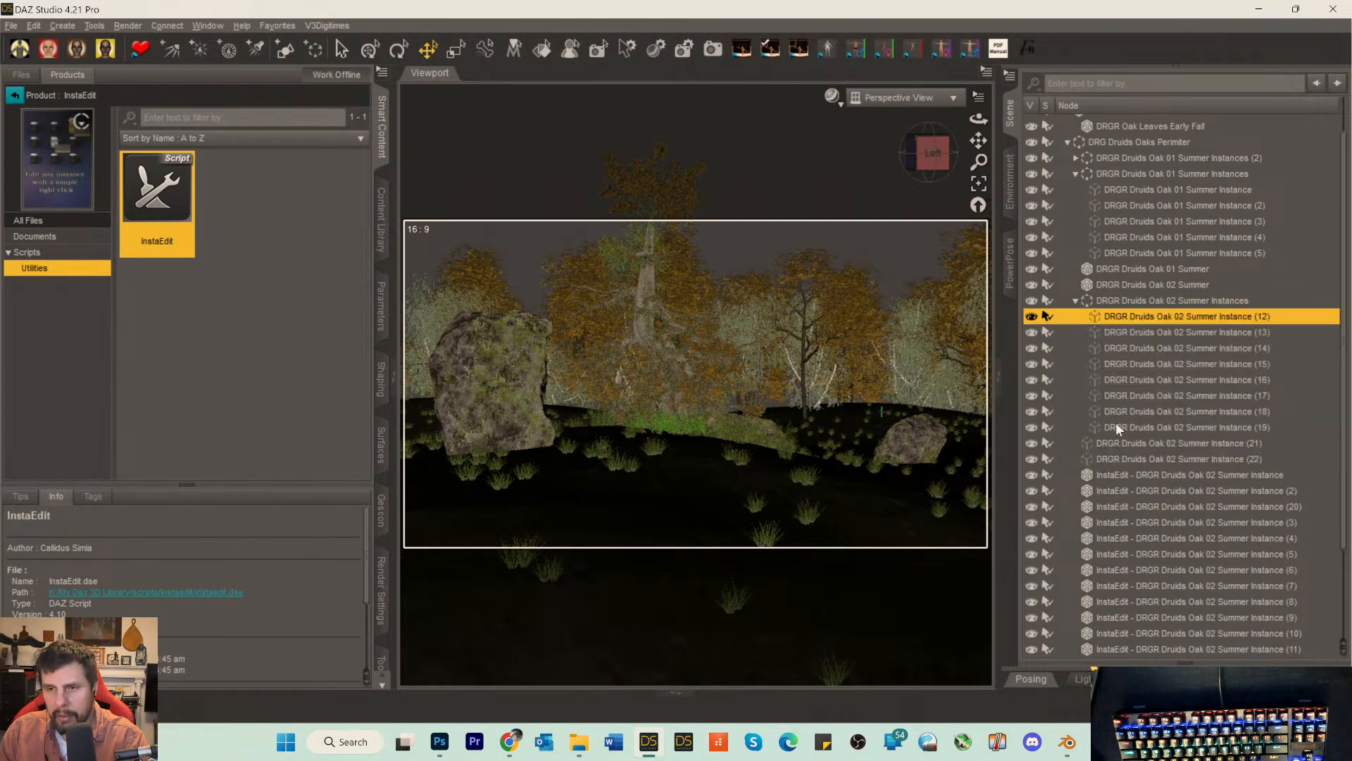
# Step: Convert DRGR Druids Oak 02 Summer Instance (13) and Instance (14) to nodes one at a time
pyautogui.click(1121, 318)
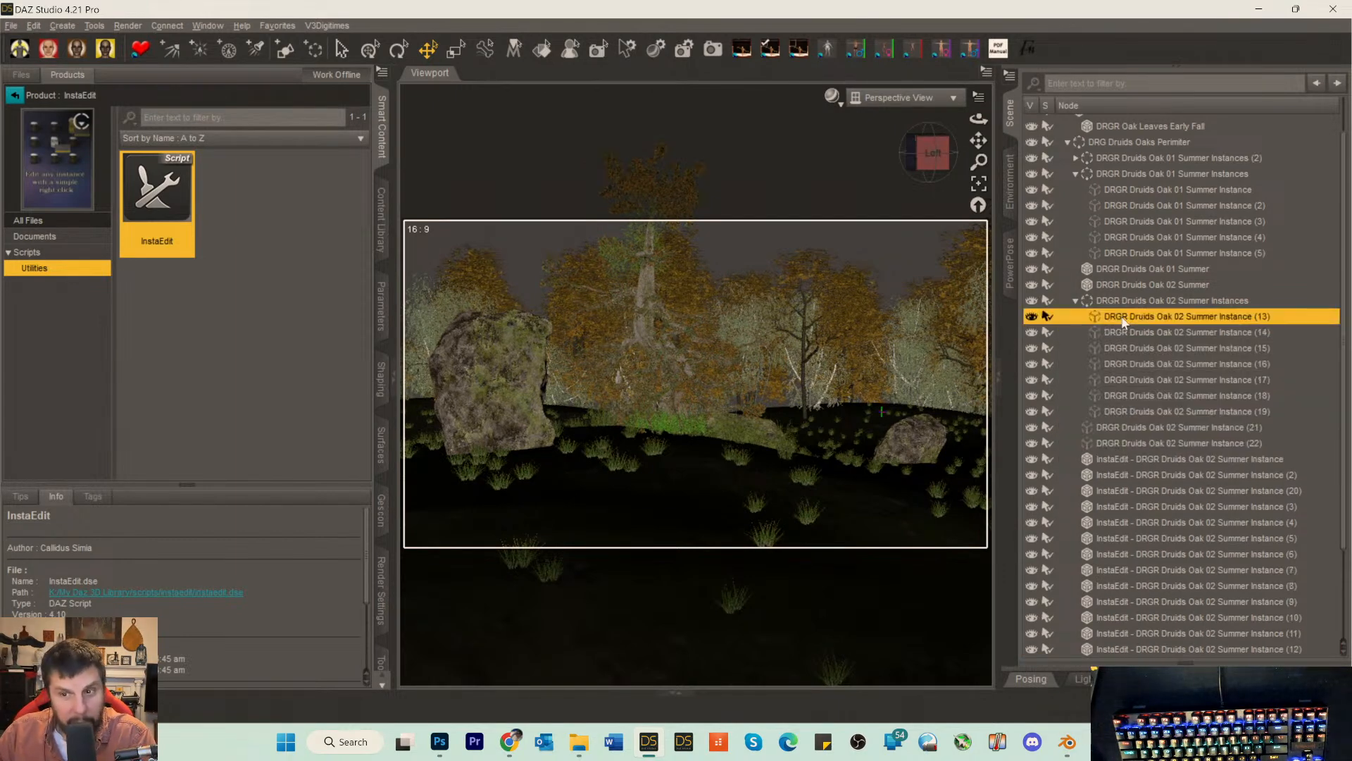
pyautogui.rightClick(1121, 315)
pyautogui.moveTo(1121, 437)
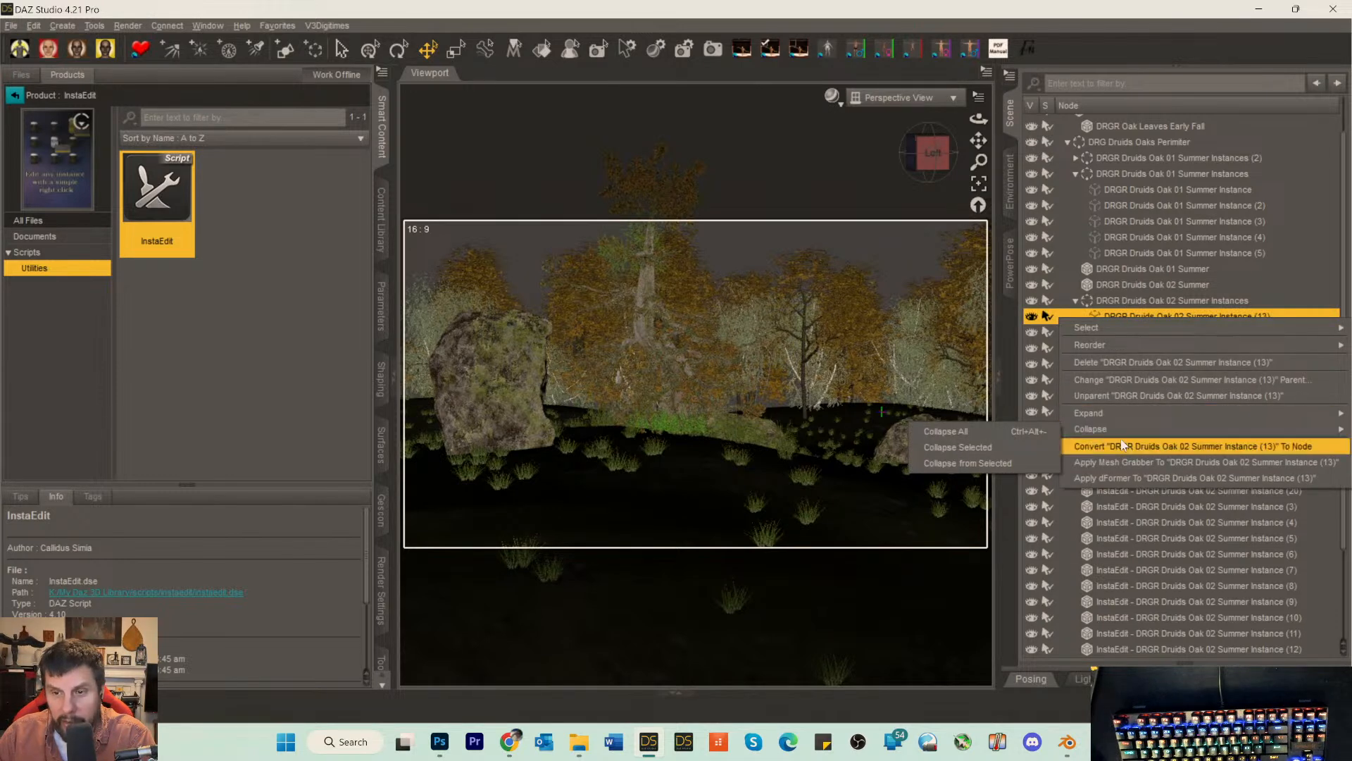
pyautogui.click(1123, 446)
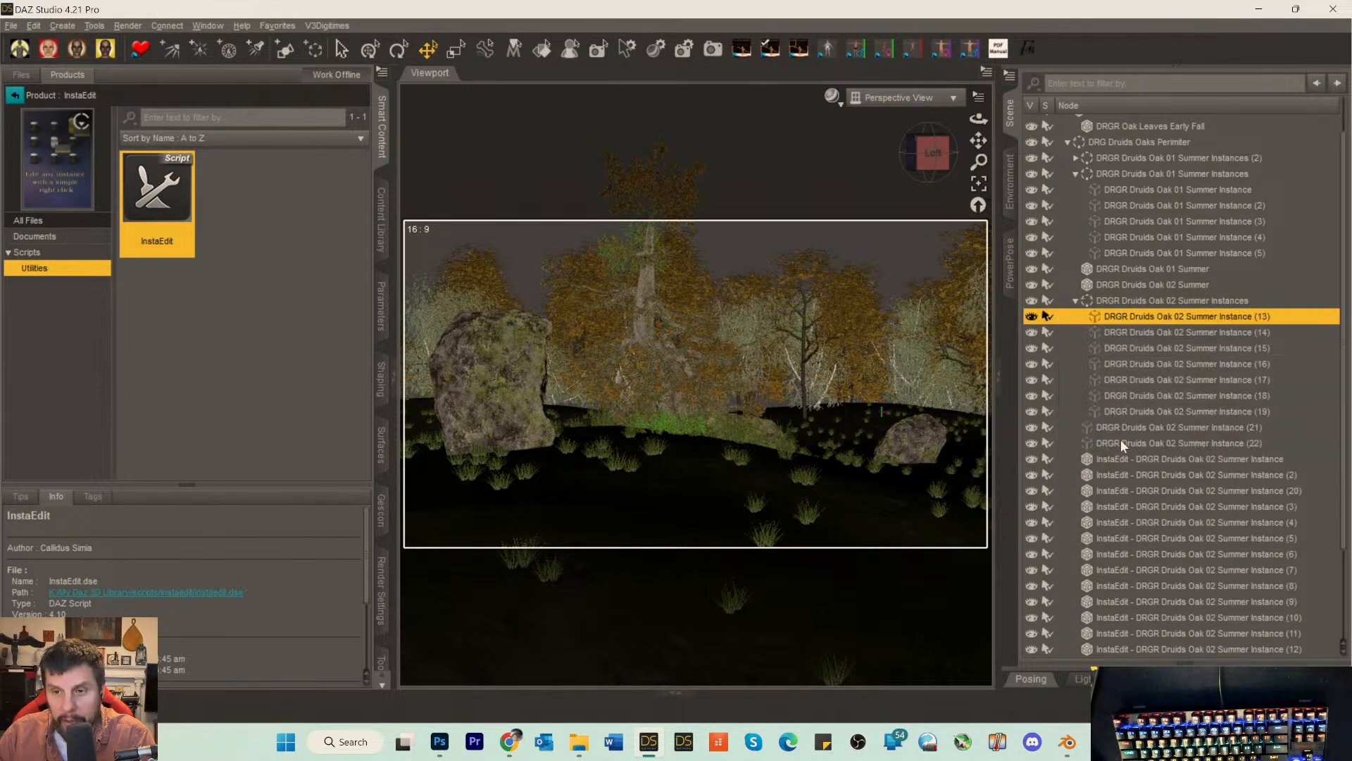
pyautogui.click(1126, 319)
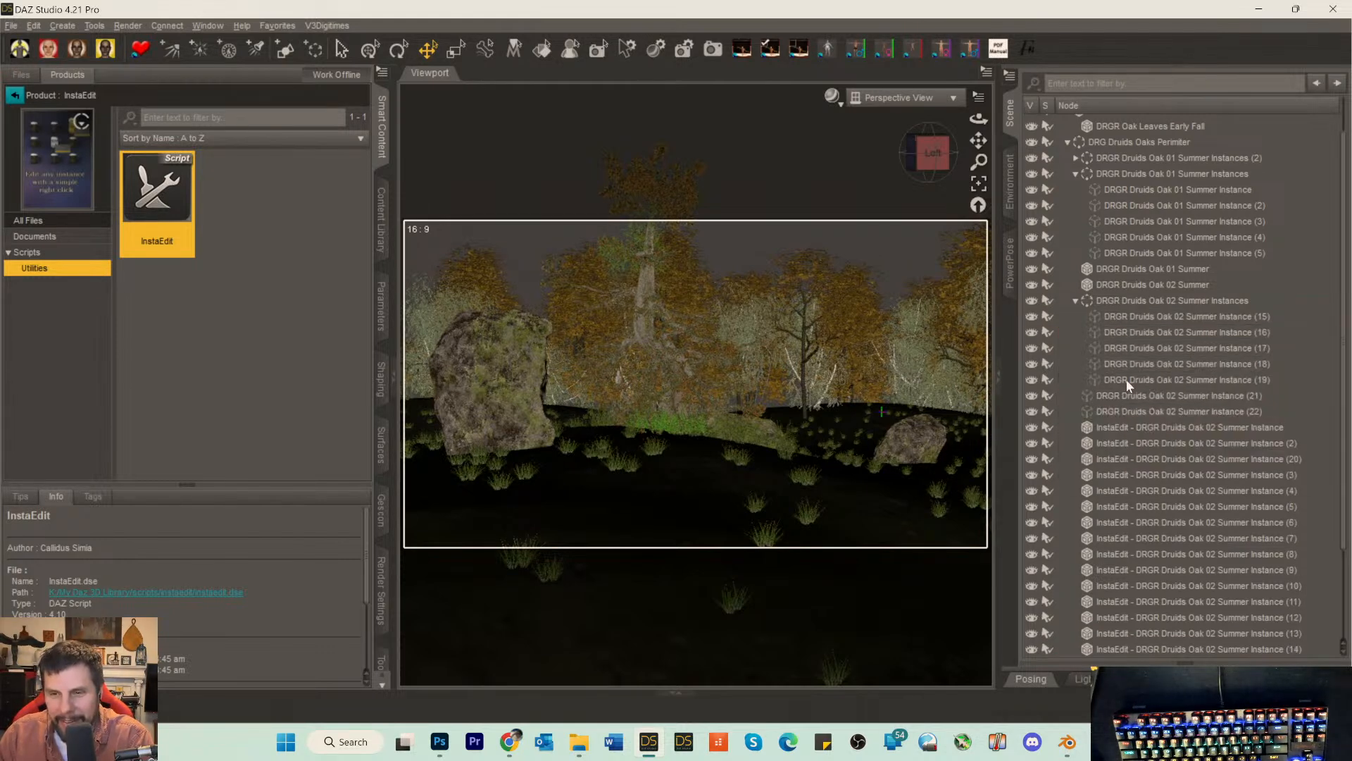
# Step: Convert DRGR Druids Oak 02 Summer Instance (15) and Instance (16) to nodes one at a time
pyautogui.click(1125, 322)
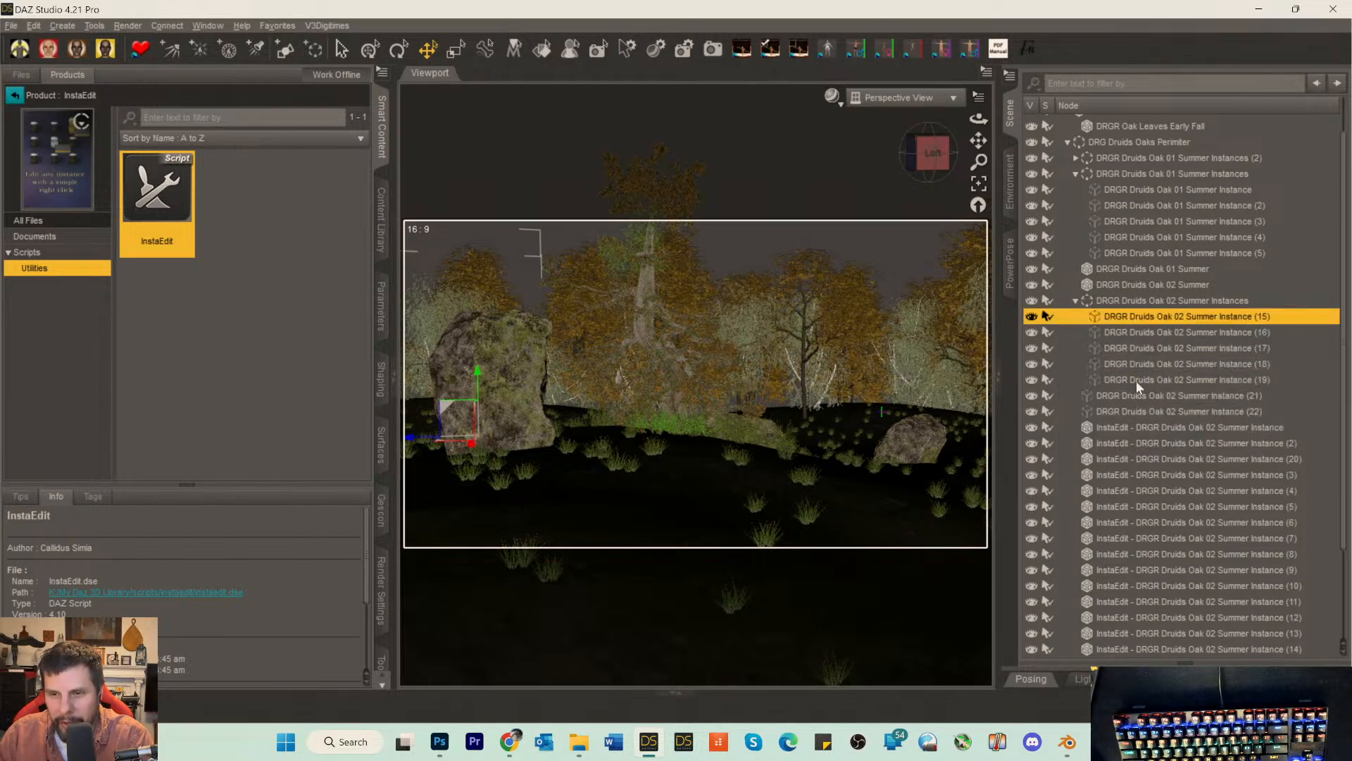
pyautogui.click(1122, 316)
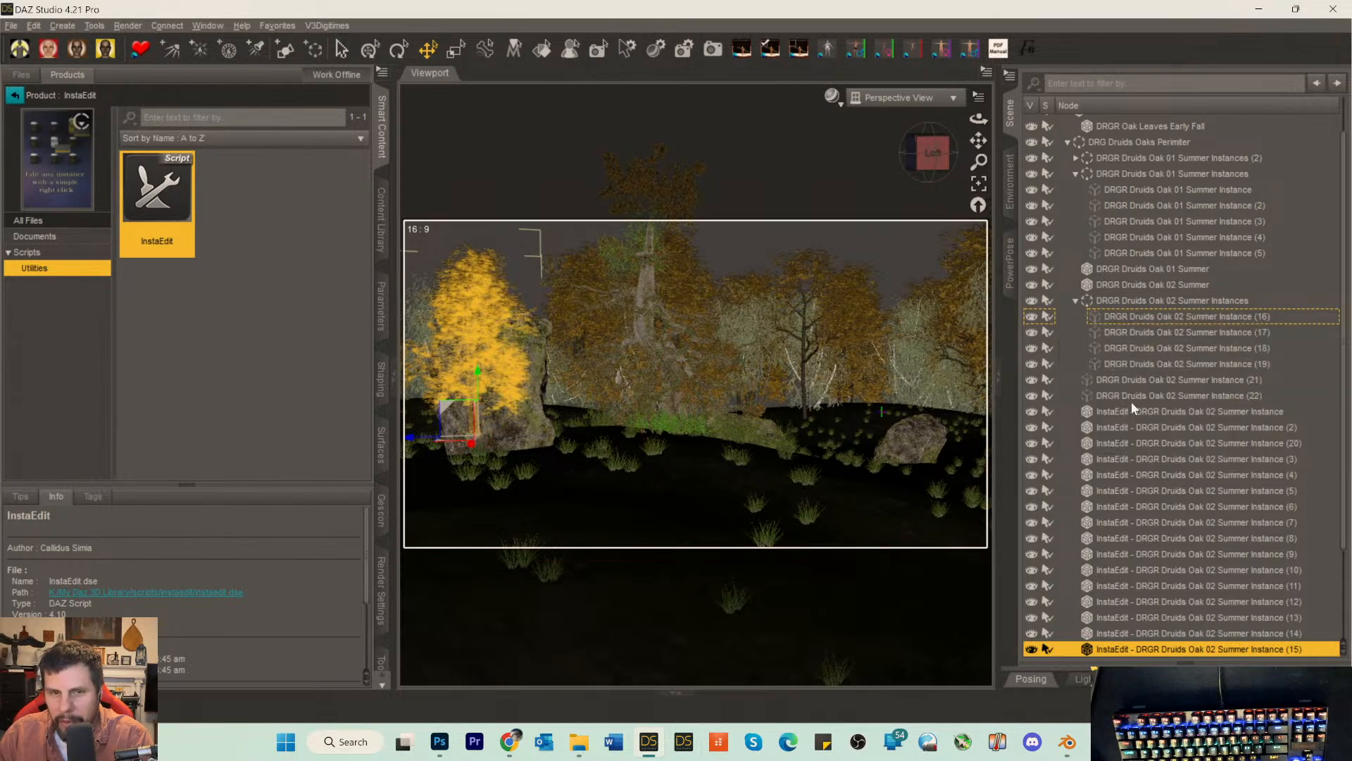
pyautogui.click(1121, 317)
pyautogui.rightClick(1109, 314)
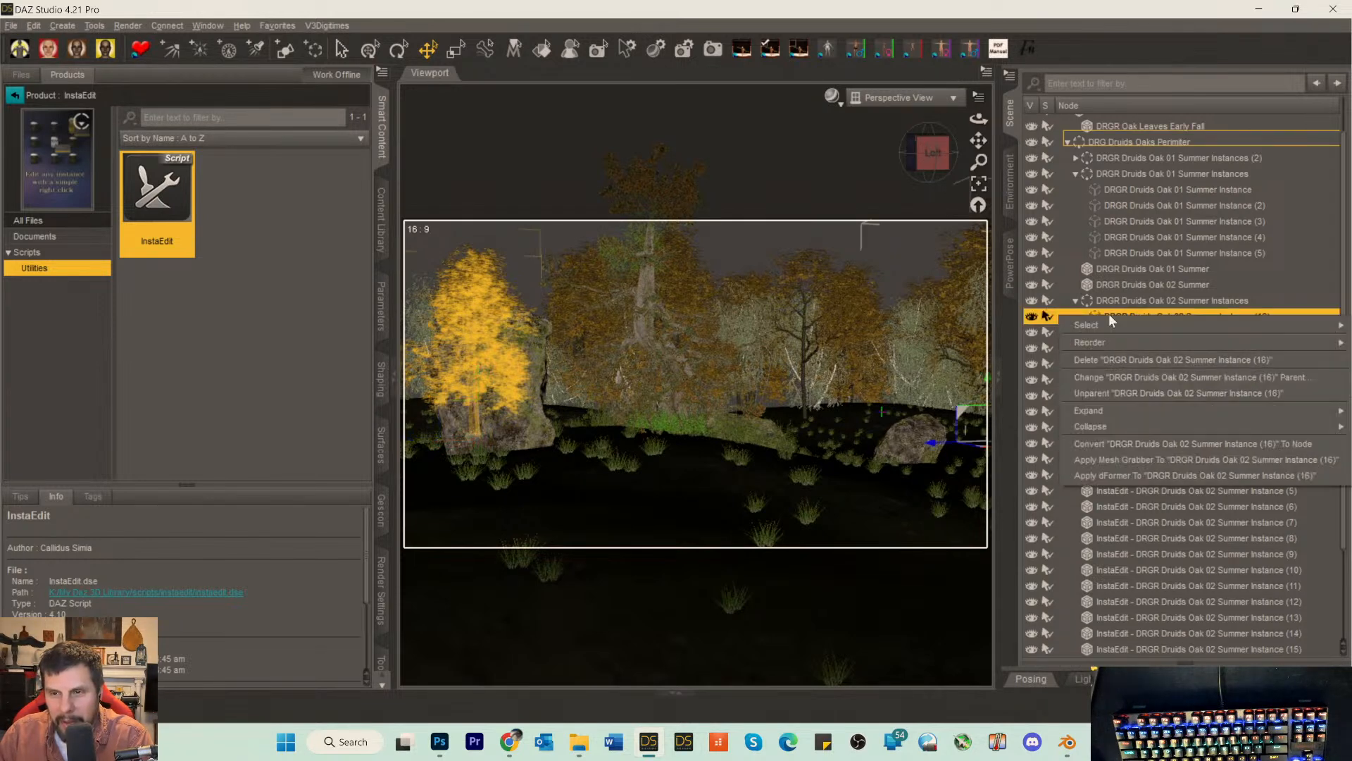
pyautogui.click(1114, 442)
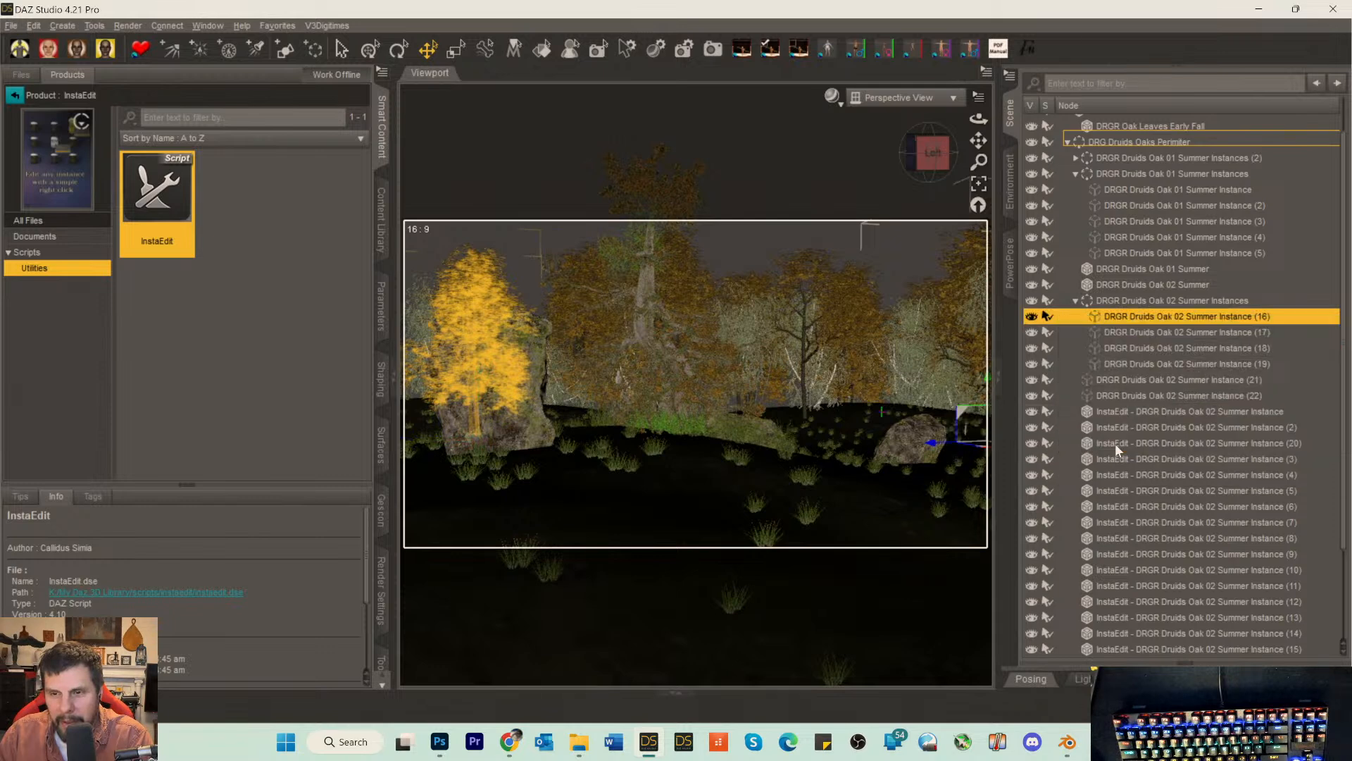
# Step: Convert DRGR Druids Oak 02 Summer Instance (17) and Instance (18) to nodes one at a time
pyautogui.click(1127, 319)
pyautogui.rightClick(1127, 319)
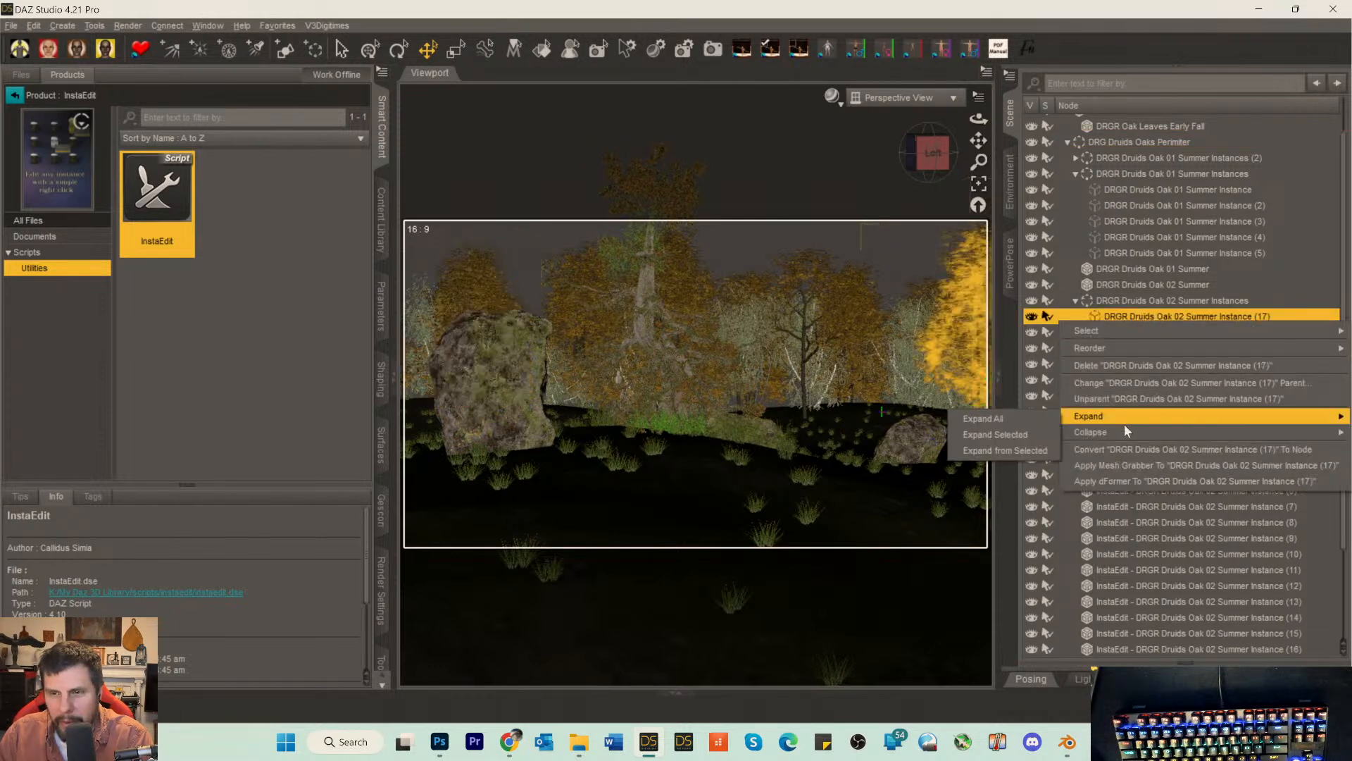
pyautogui.click(1122, 448)
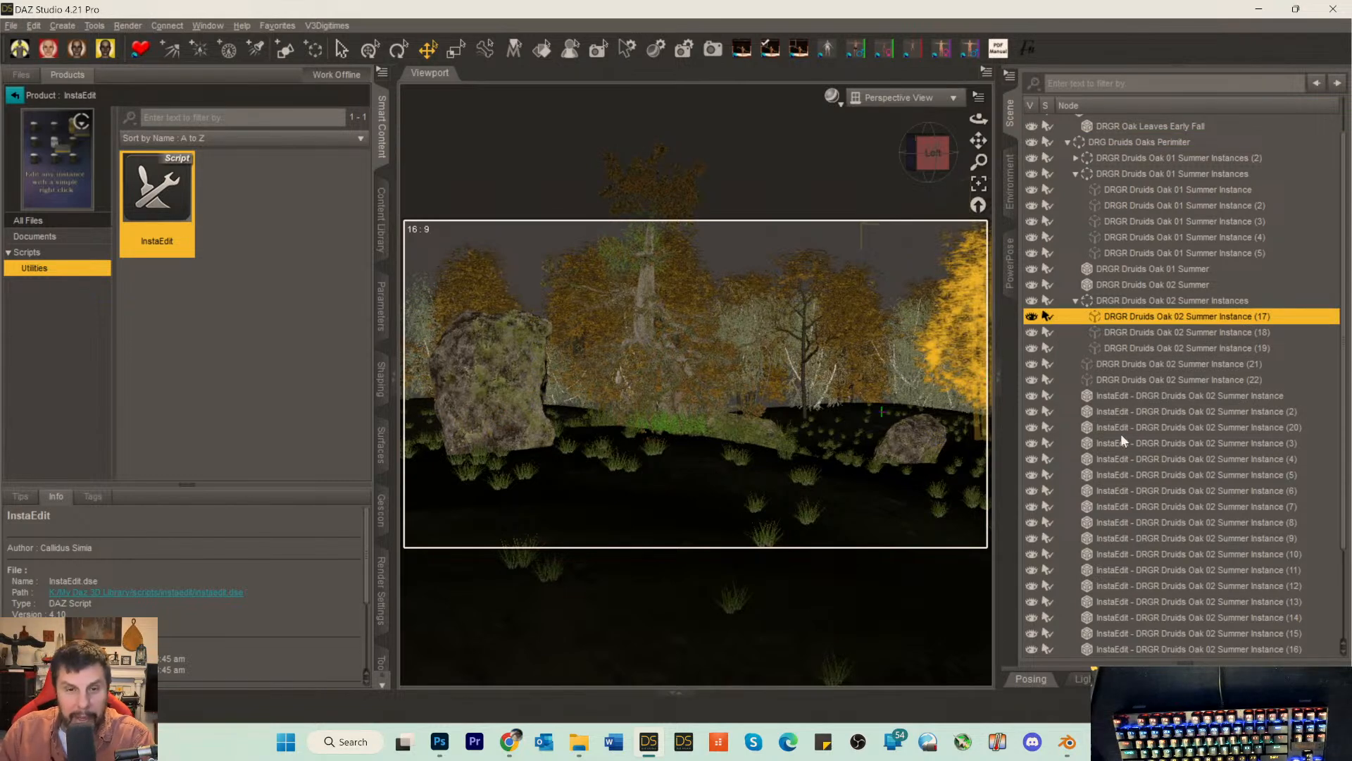
pyautogui.click(1114, 315)
pyautogui.rightClick(1116, 317)
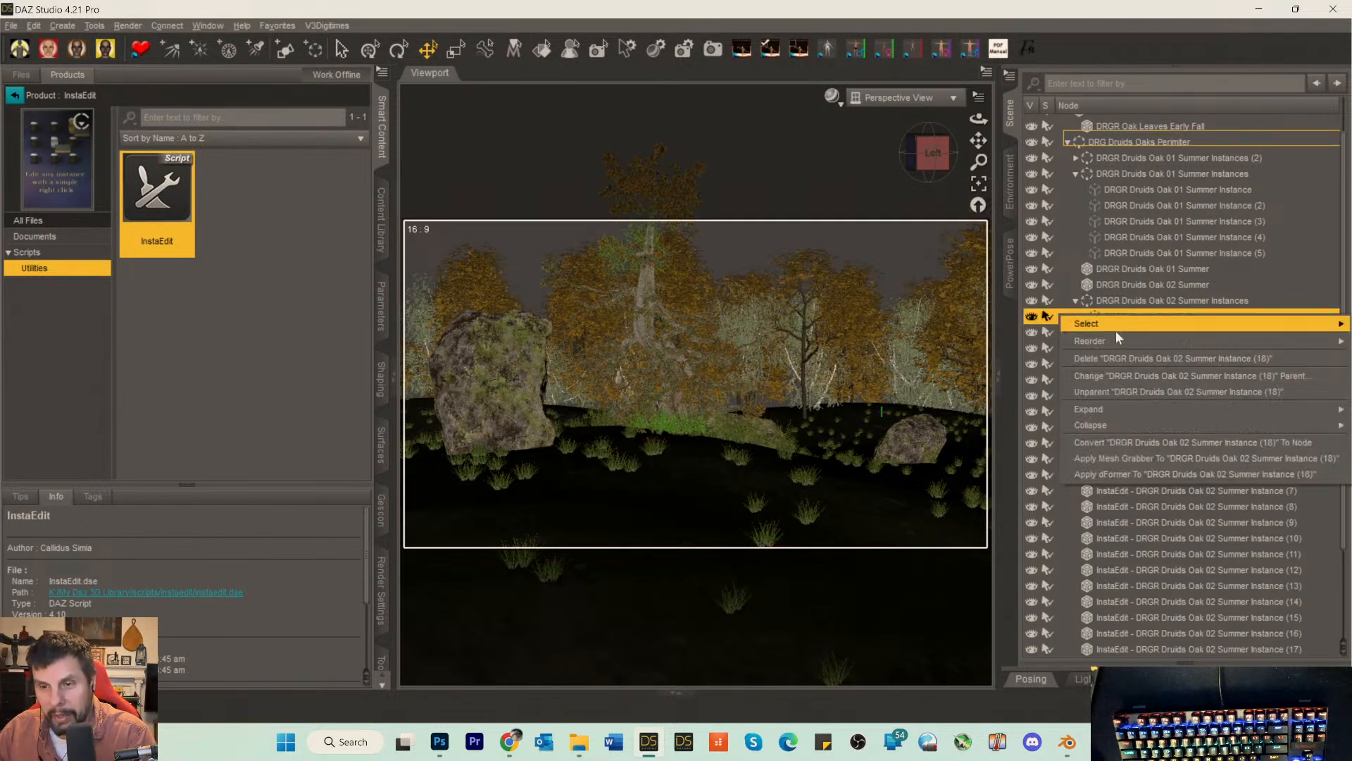
pyautogui.click(1109, 447)
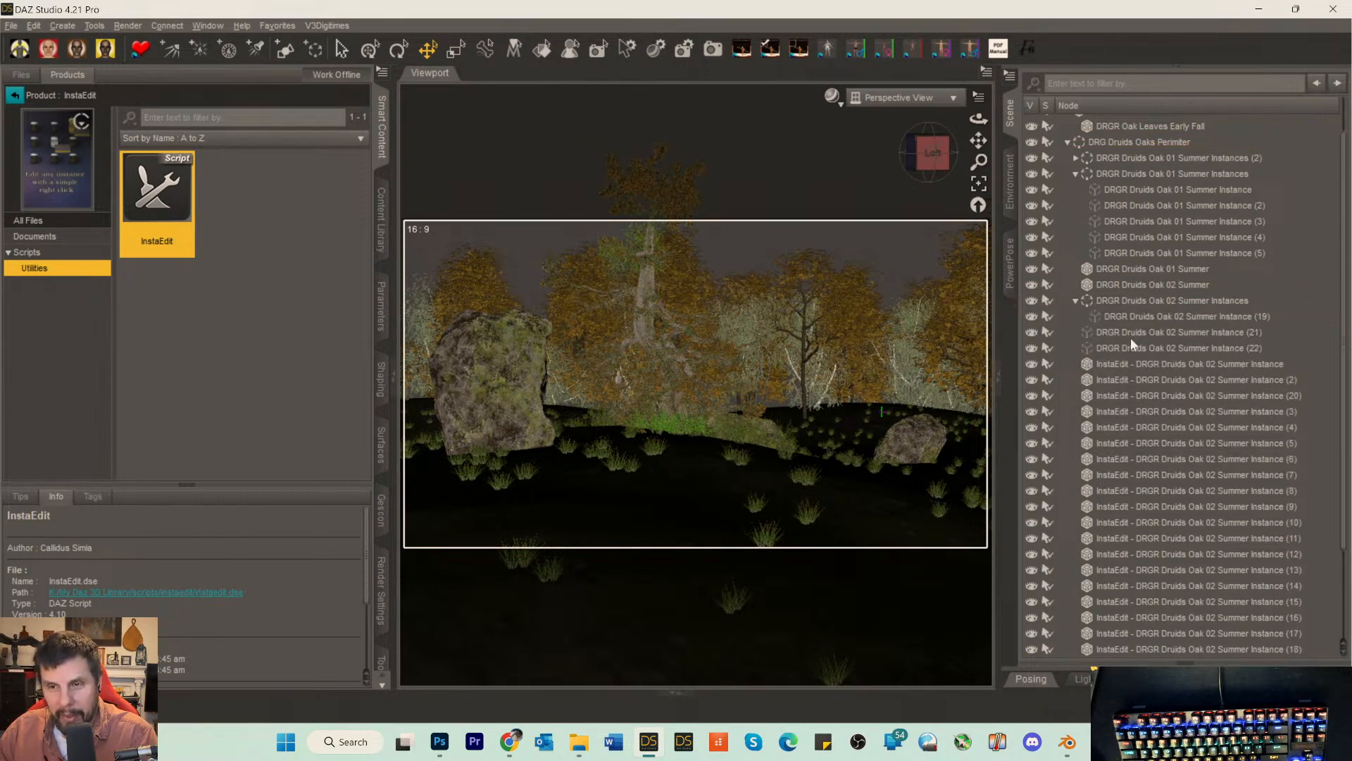
# Step: Convert DRGR Druids Oak 02 Summer Instance (19), the last one inside the Oak 02 Summer Instances group, to a node
pyautogui.click(1118, 314)
pyautogui.rightClick(1120, 319)
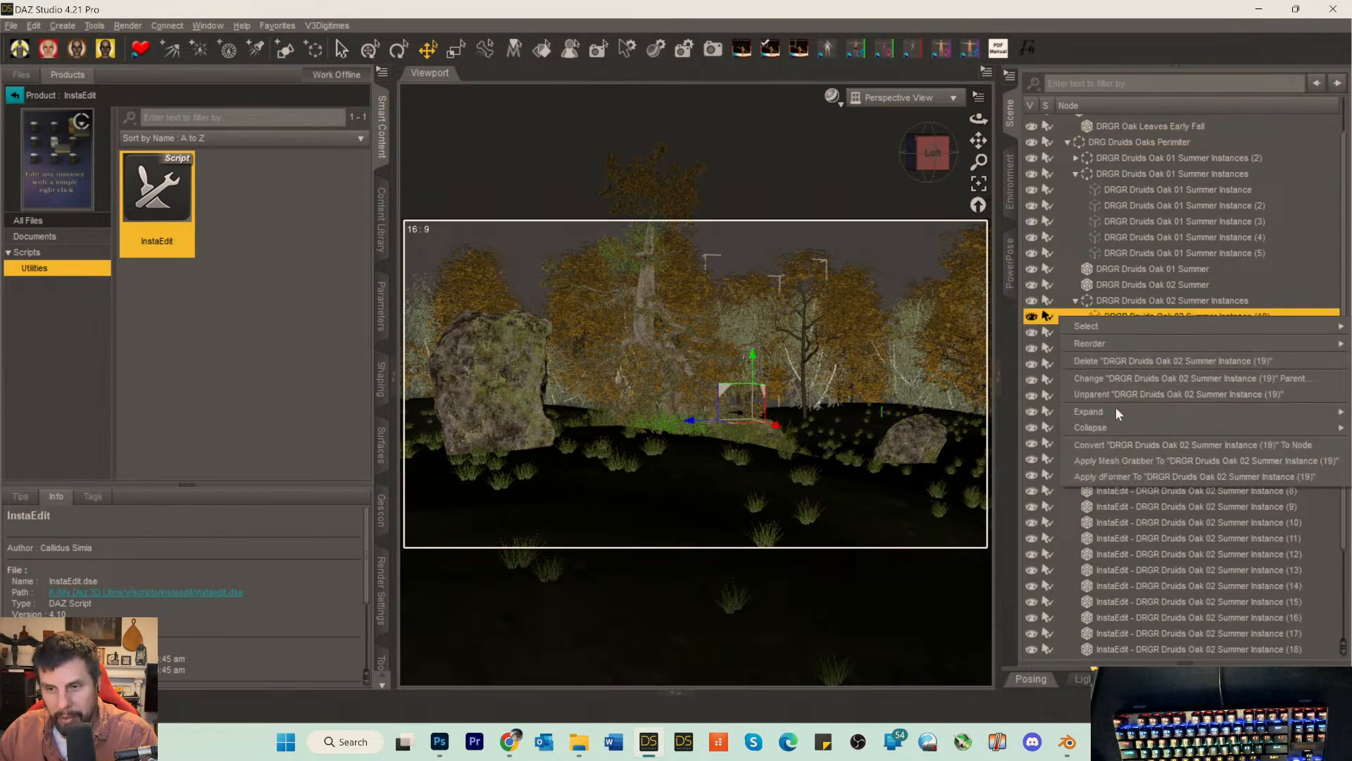
pyautogui.click(1113, 445)
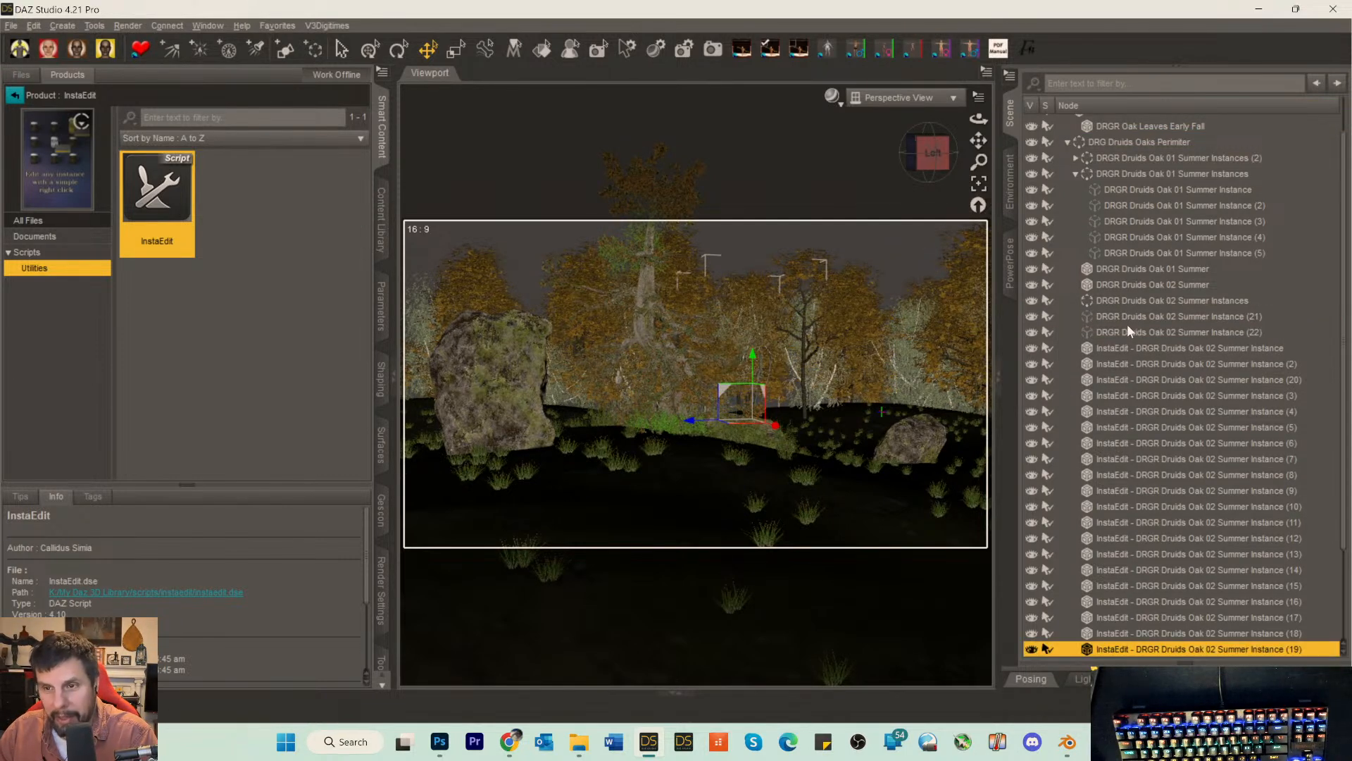
# Step: Convert the ungrouped DRGR Druids Oak 02 Summer Instance (21) and Instance (22) to nodes one at a time
pyautogui.click(1099, 315)
pyautogui.rightClick(1096, 314)
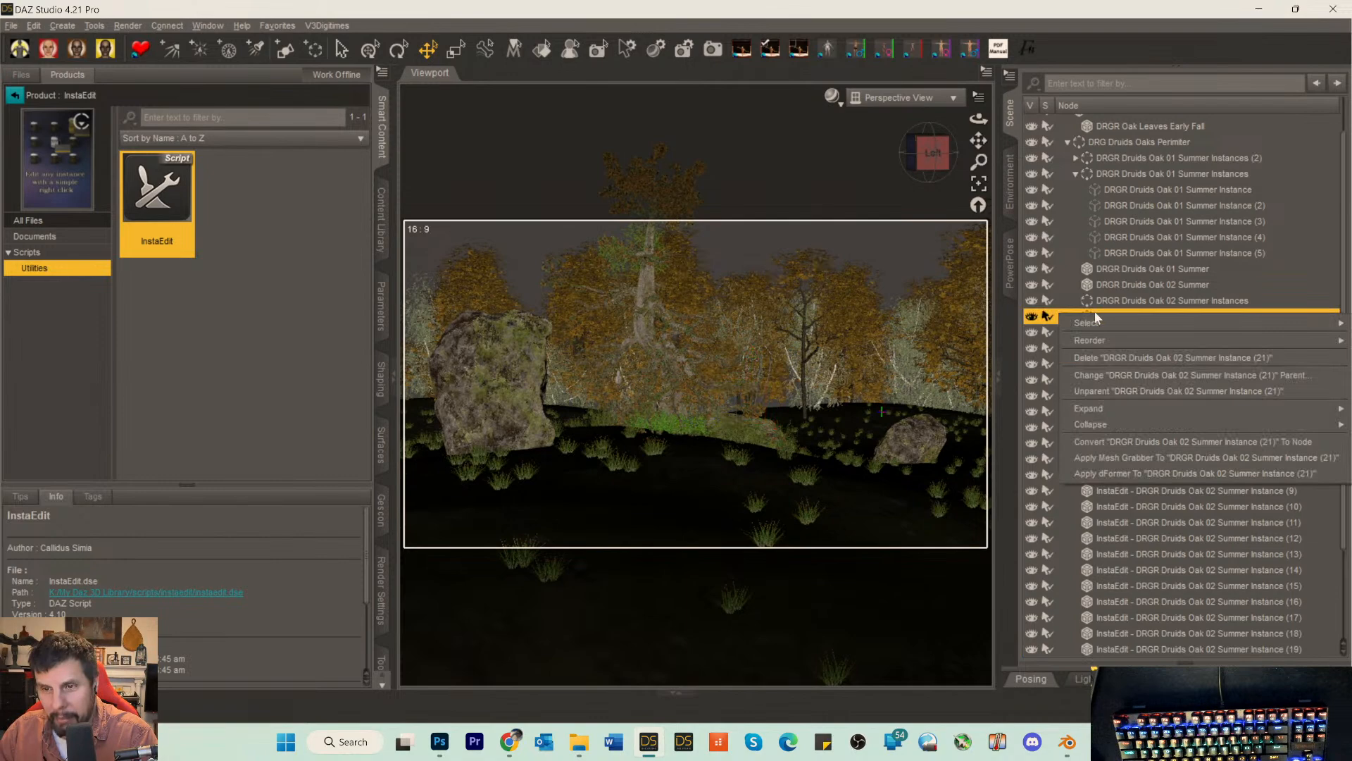
pyautogui.click(1094, 444)
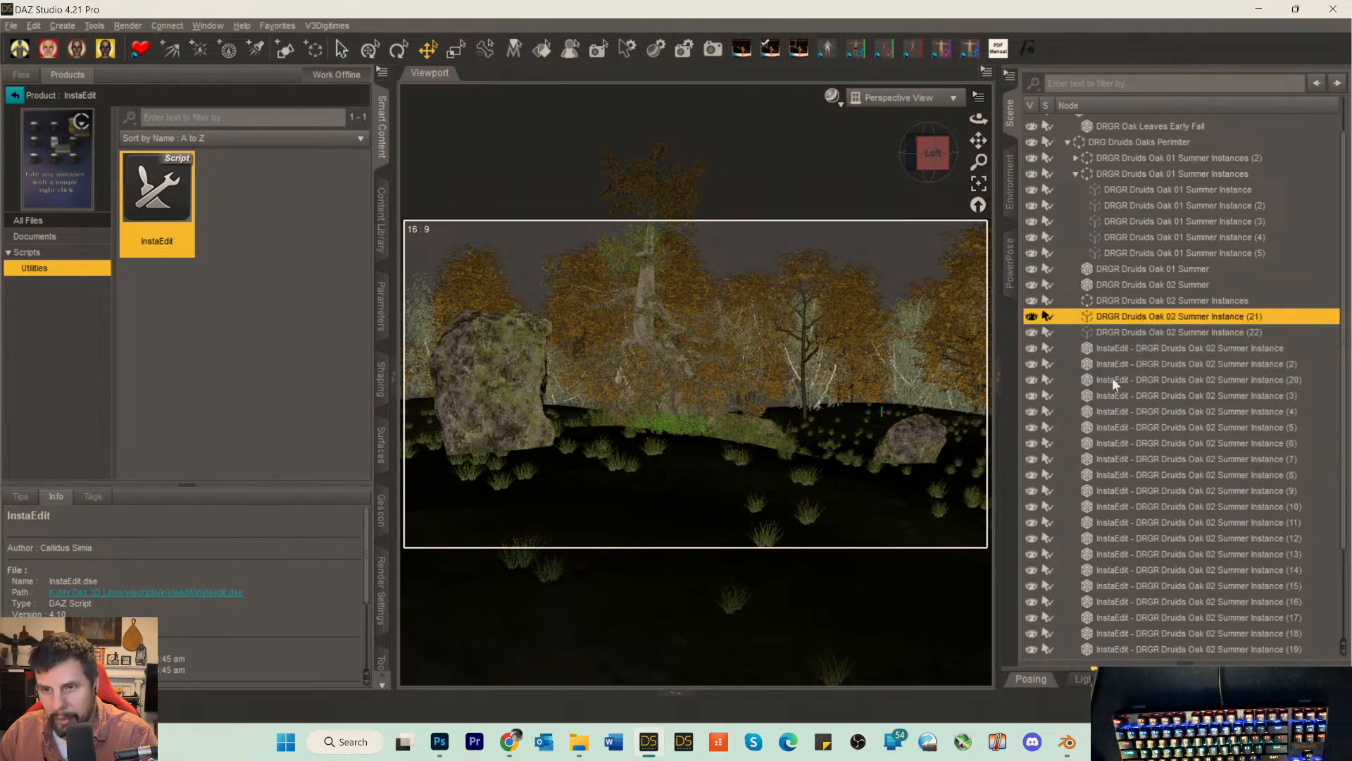
pyautogui.click(1114, 318)
pyautogui.rightClick(1114, 319)
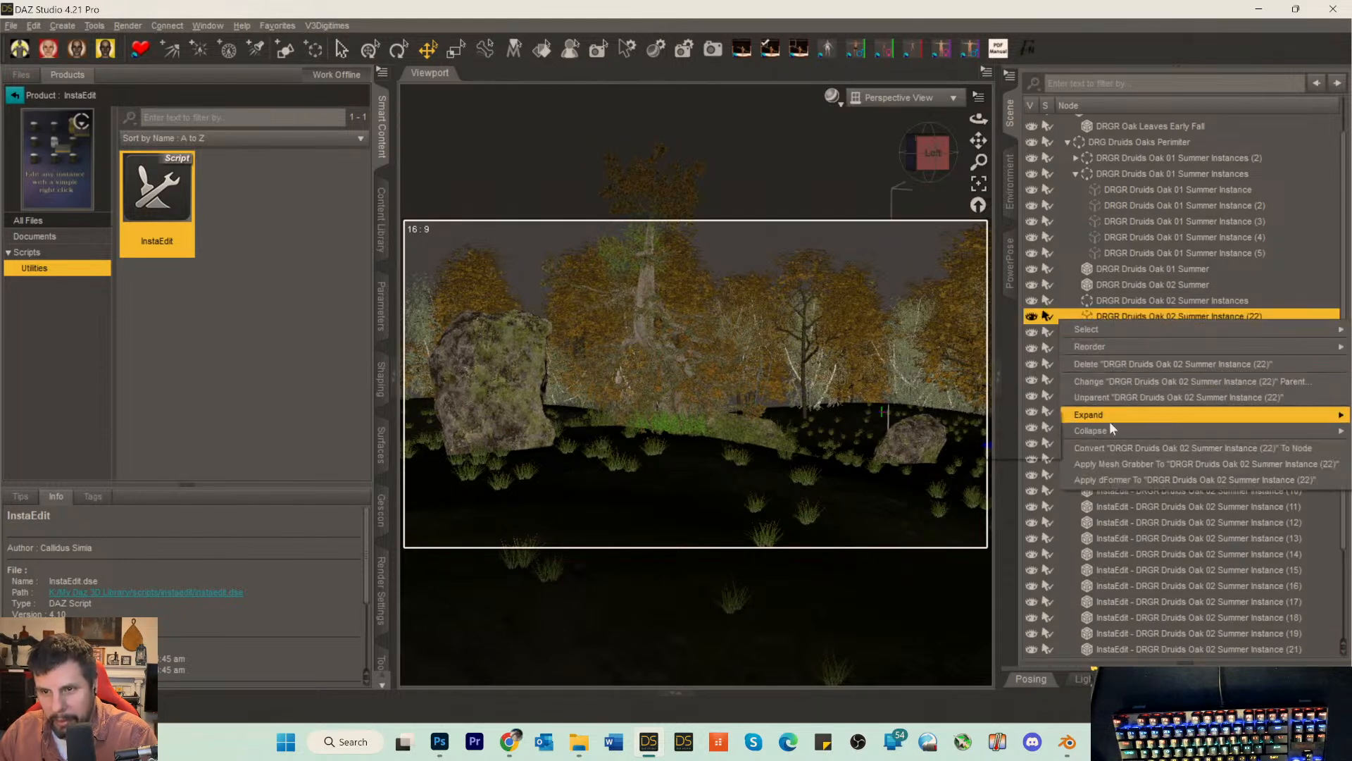
pyautogui.click(1106, 446)
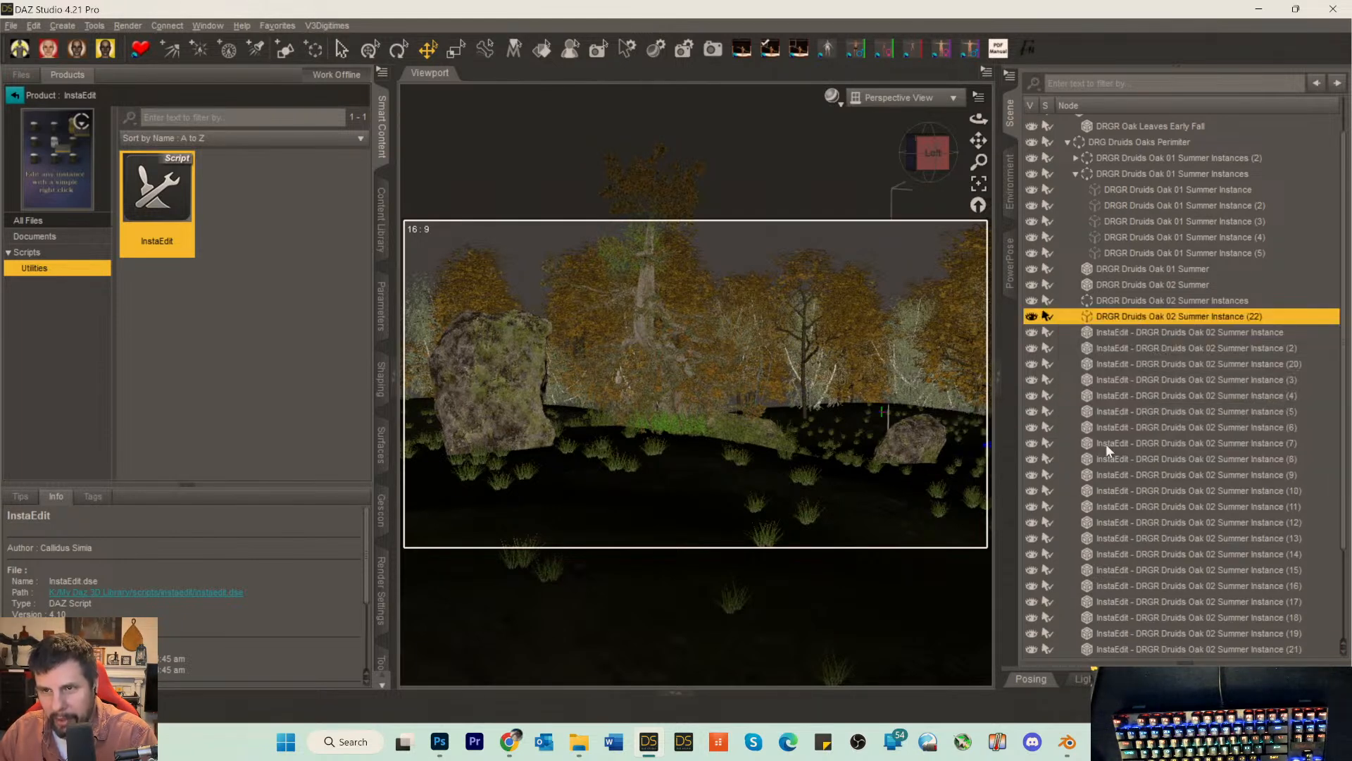
# Step: Convert the first DRGR Druids Oak 01 Summer Instance and Instance (2) to nodes one at a time
pyautogui.click(1146, 190)
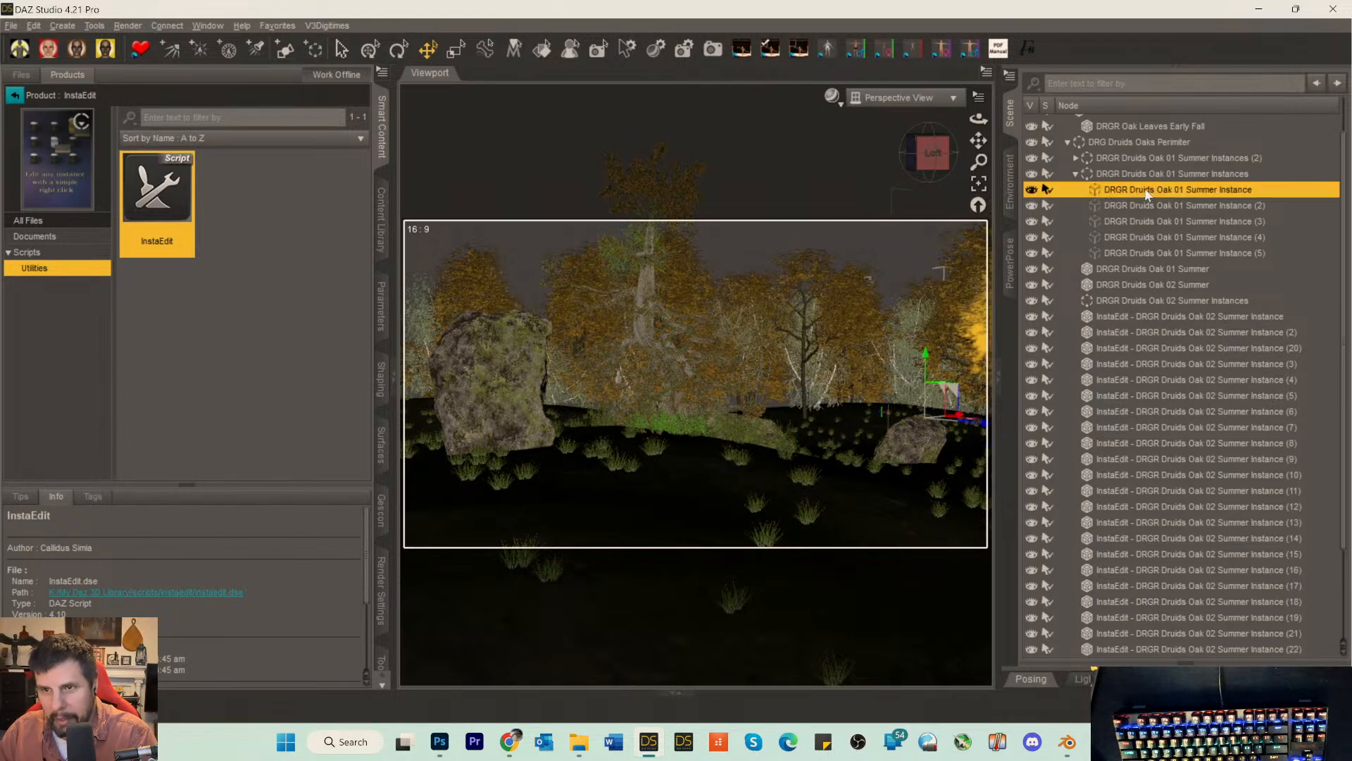
pyautogui.rightClick(1146, 192)
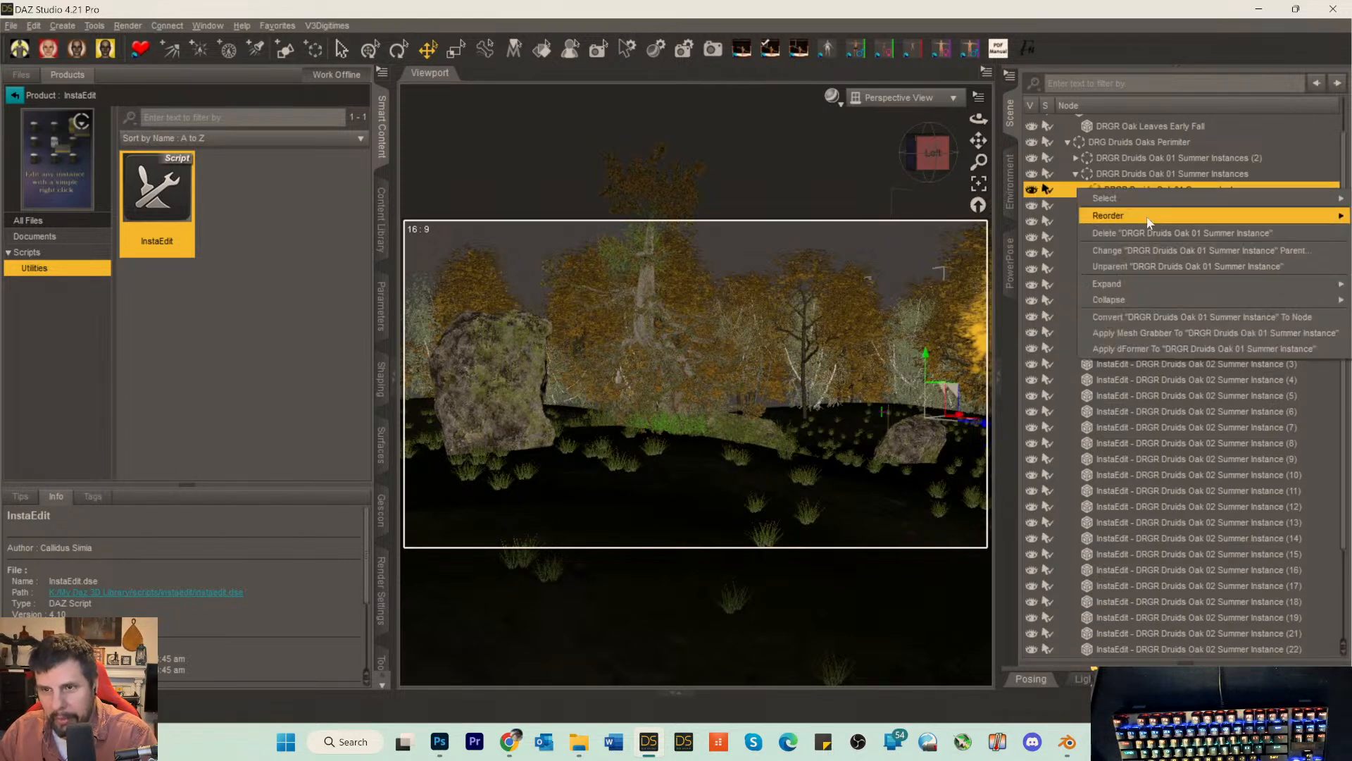
pyautogui.click(1134, 323)
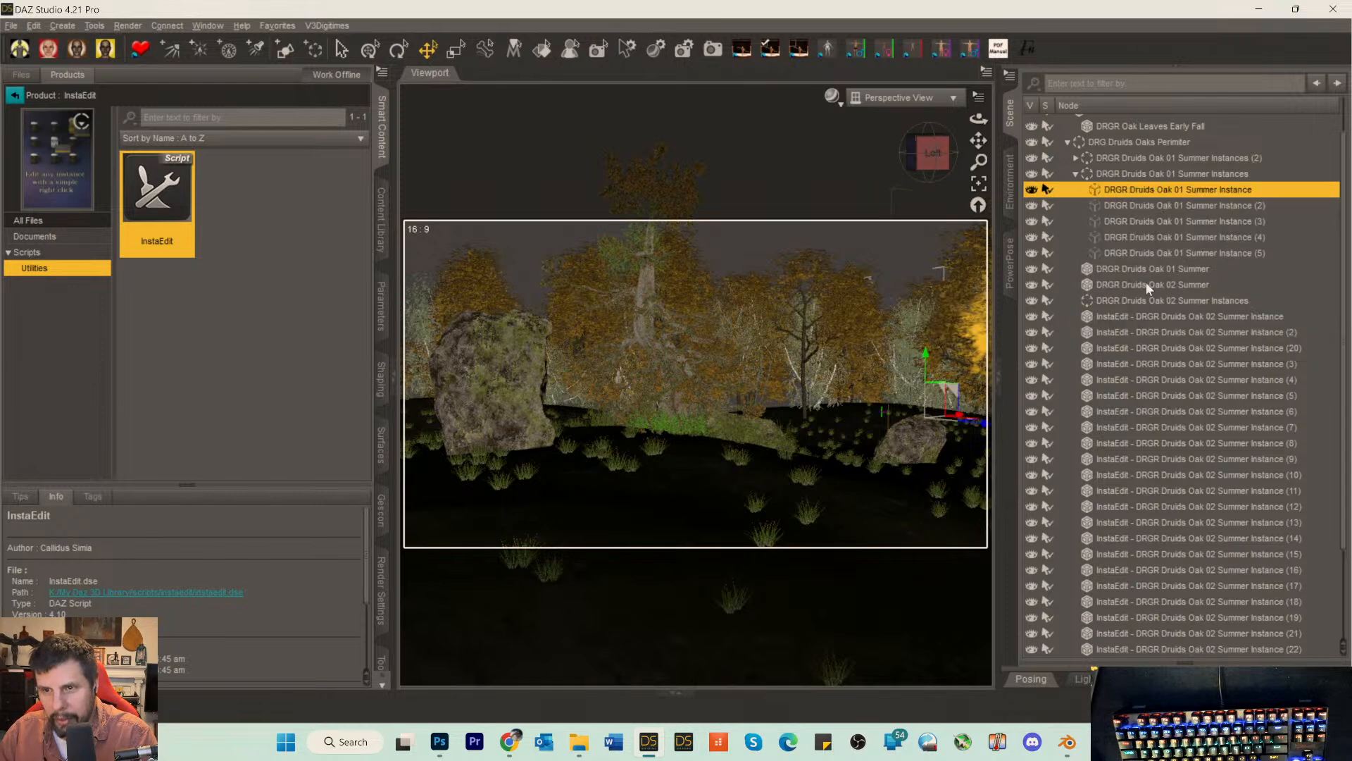
pyautogui.click(1147, 196)
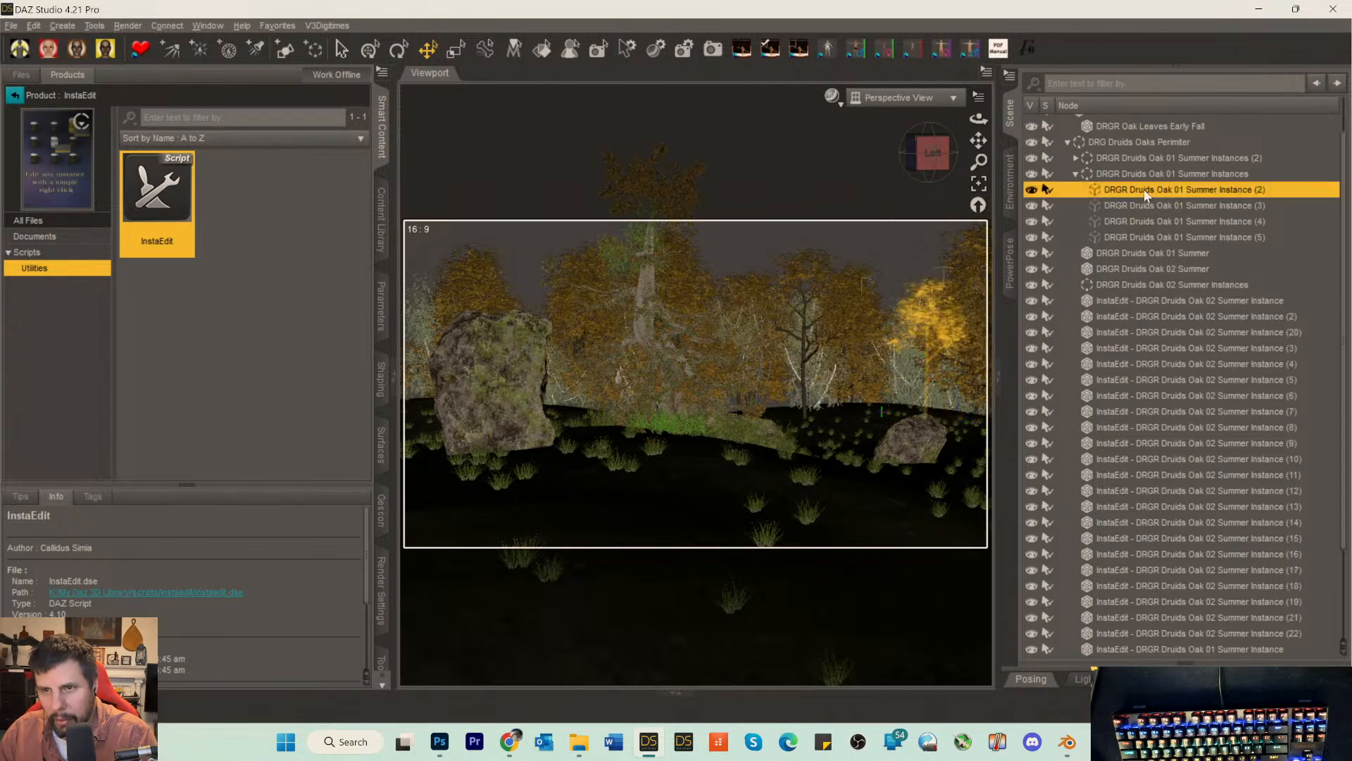
pyautogui.rightClick(1146, 195)
pyautogui.click(1131, 317)
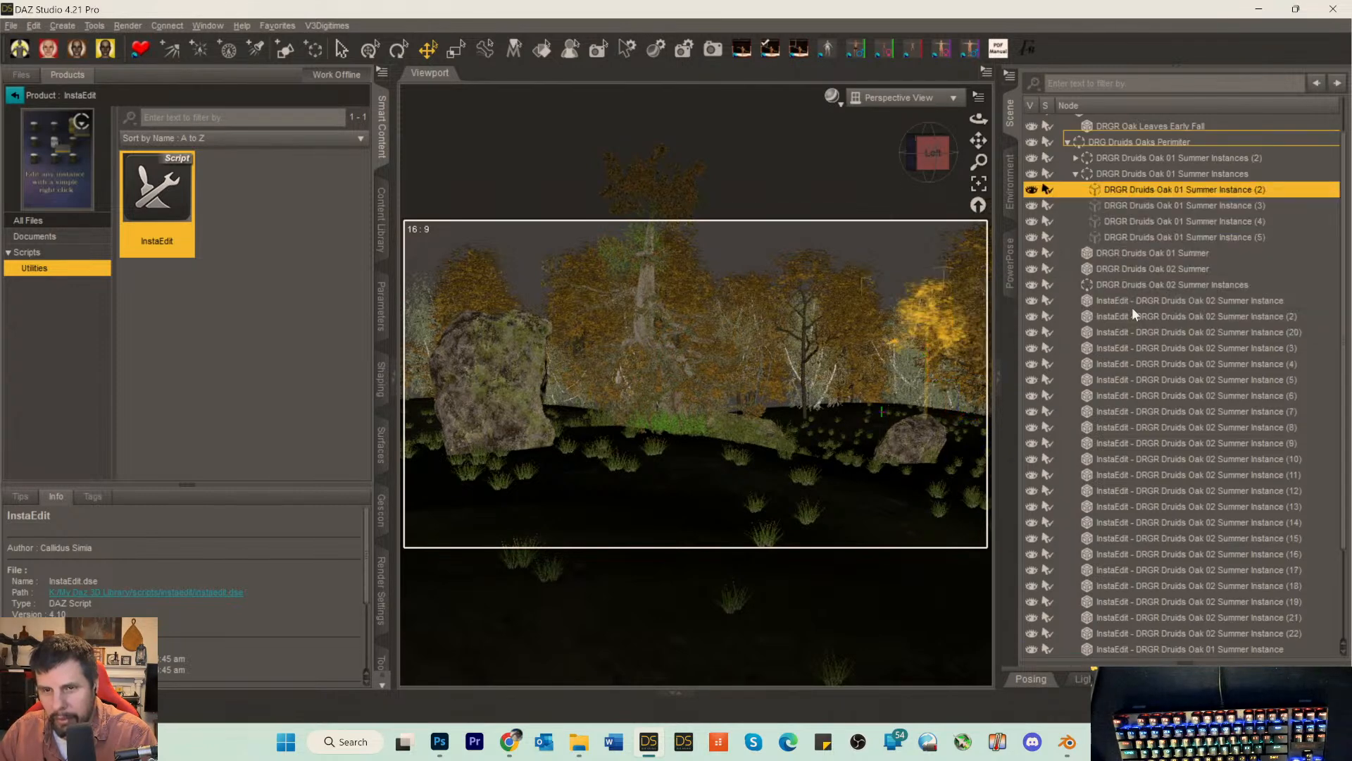
pyautogui.click(1135, 196)
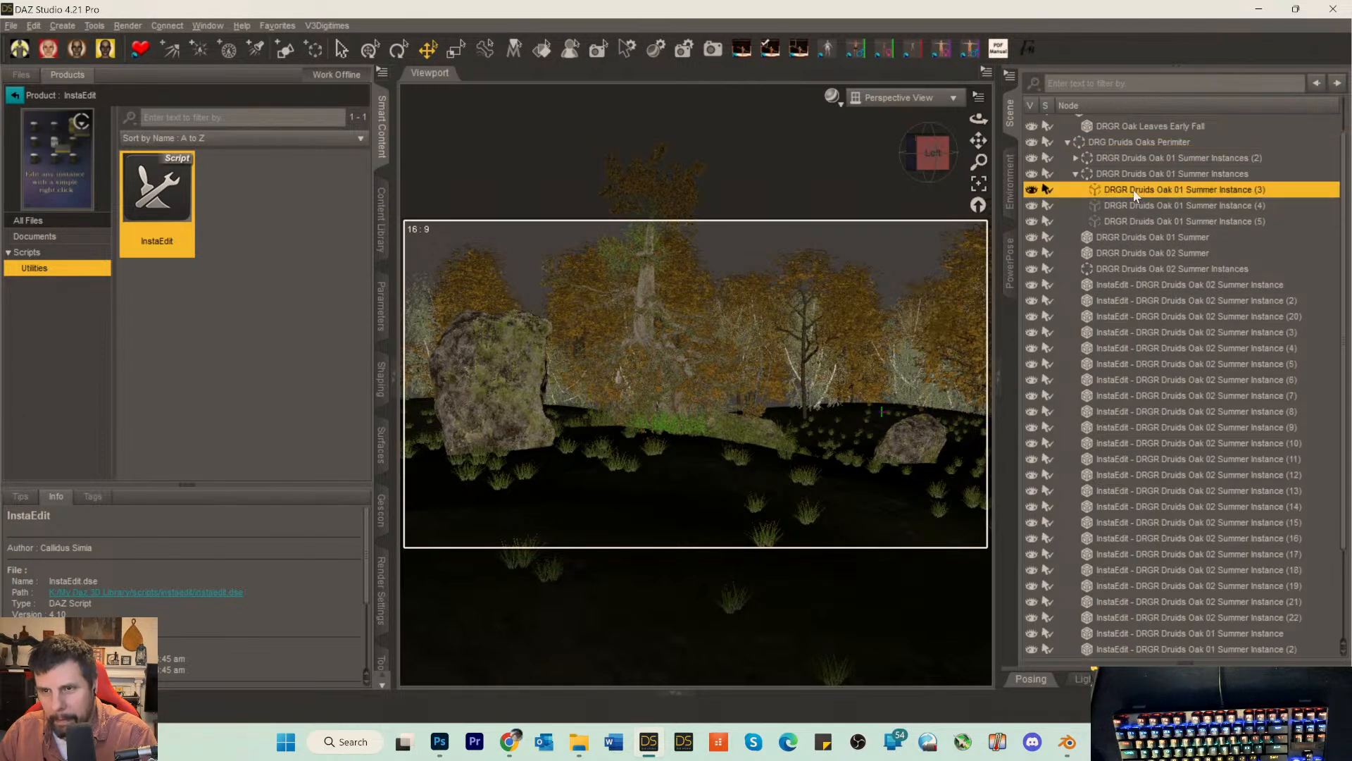
pyautogui.rightClick(1135, 194)
pyautogui.click(1138, 271)
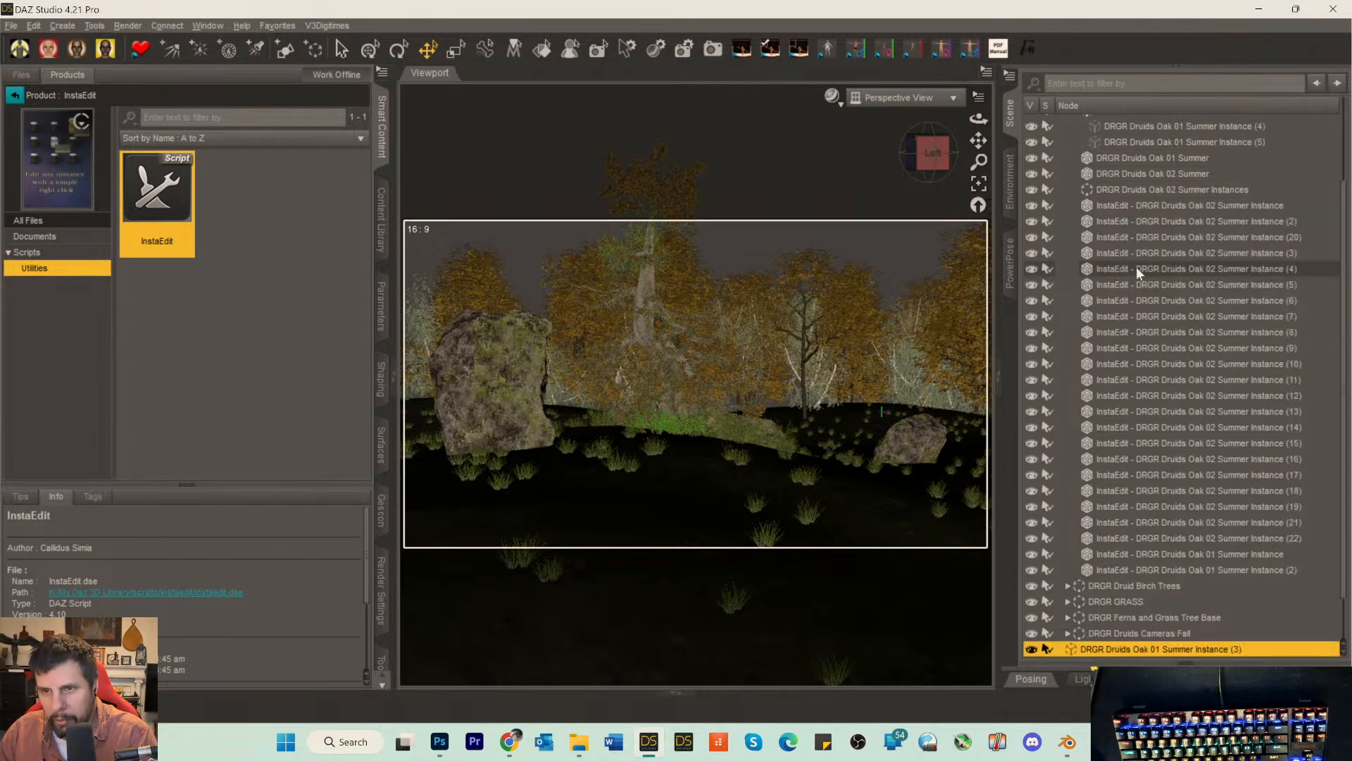
pyautogui.click(34, 26)
pyautogui.click(76, 44)
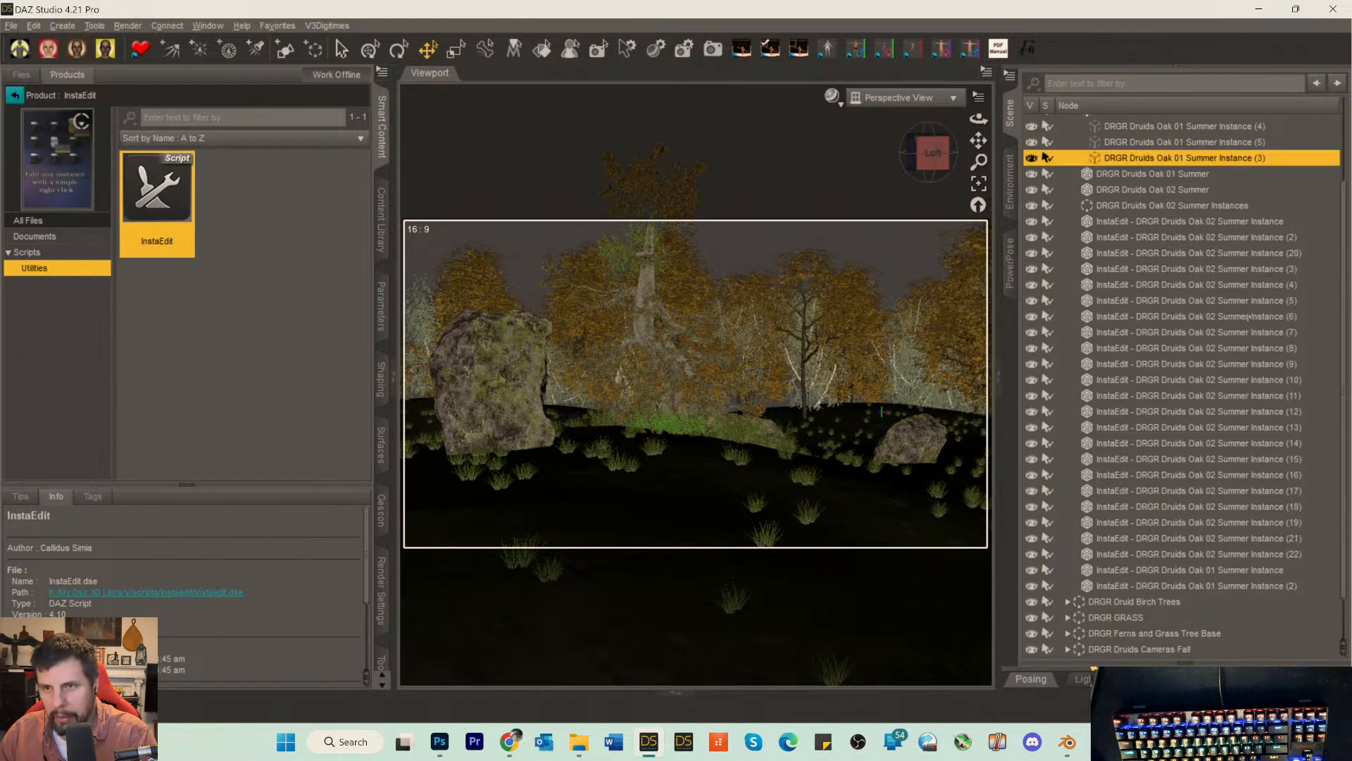
# Step: Convert DRGR Druids Oak 01 Summer Instance (4) and Instance (5) to nodes one at a time
pyautogui.scroll(2, 1170, 197)
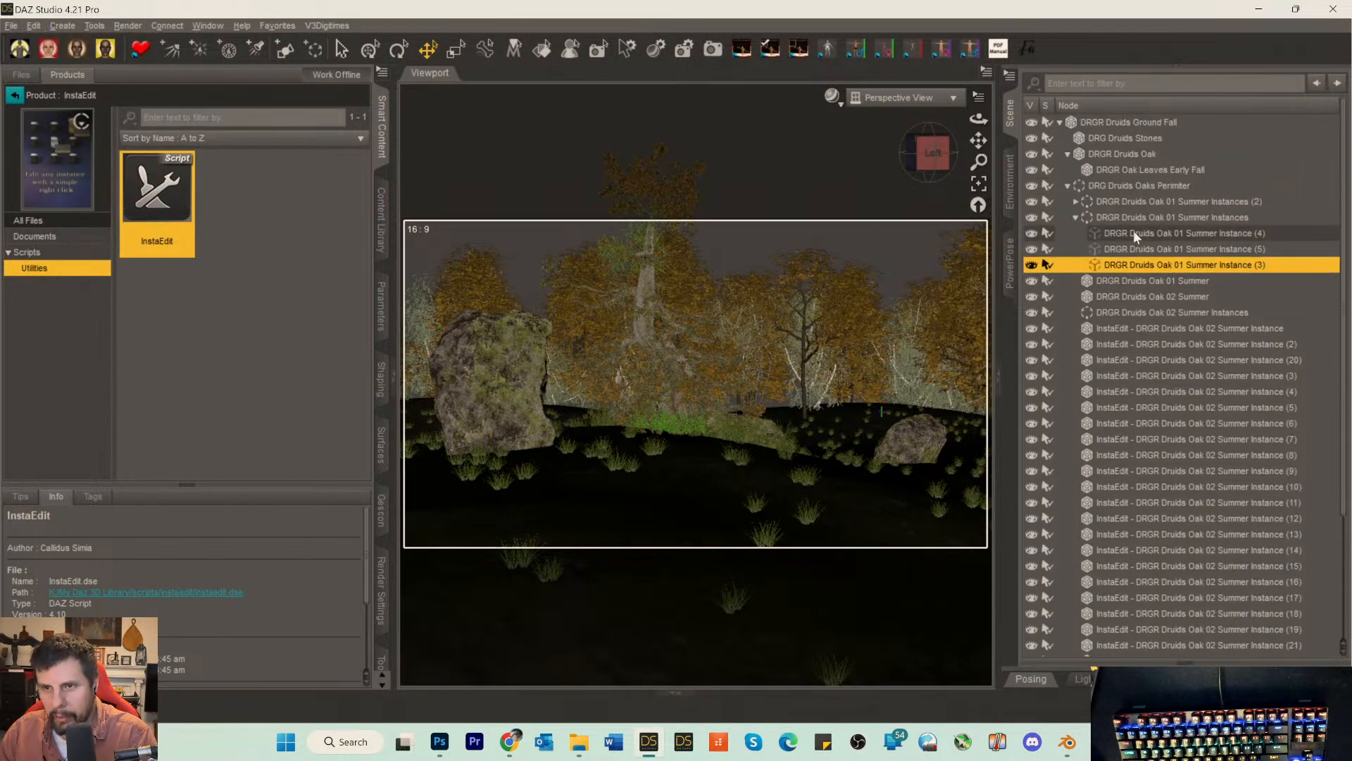
pyautogui.click(1135, 232)
pyautogui.rightClick(1134, 233)
pyautogui.click(1125, 360)
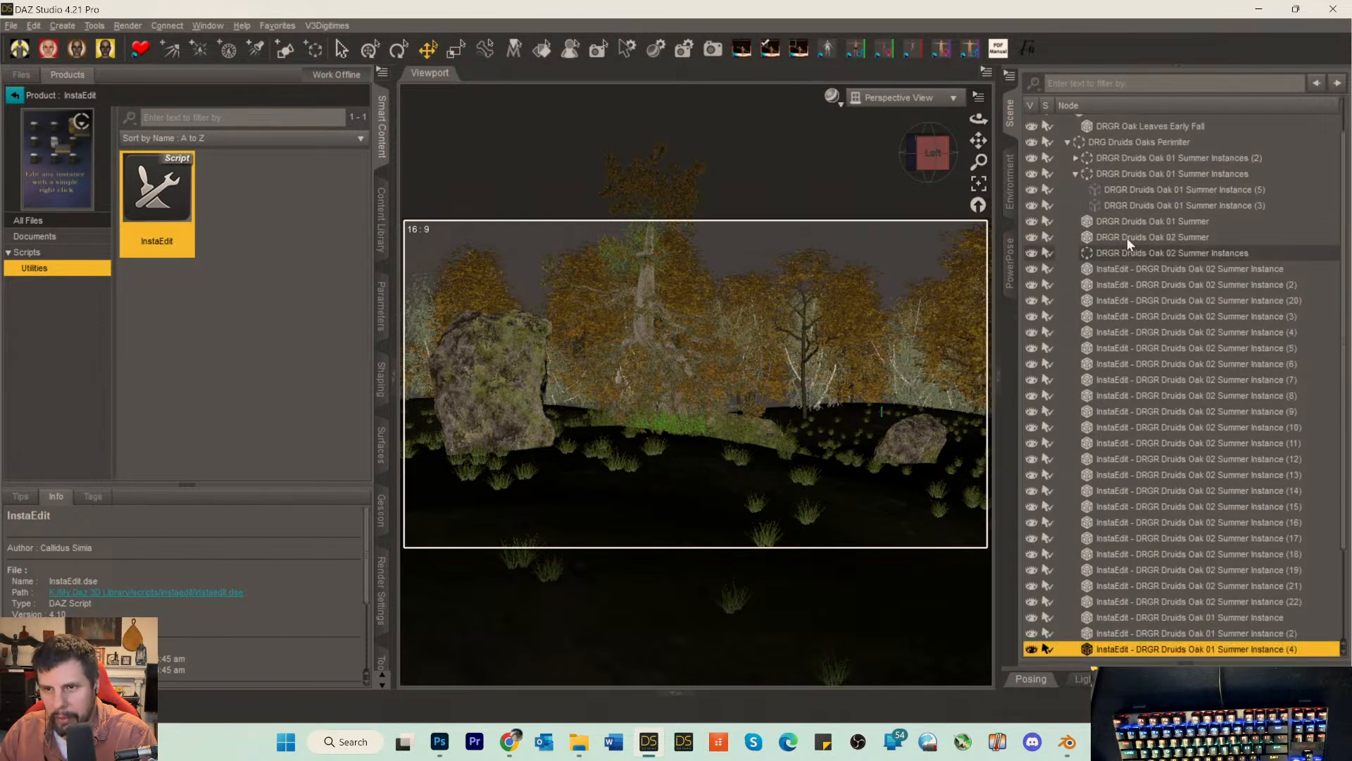
pyautogui.click(1131, 189)
pyautogui.rightClick(1132, 189)
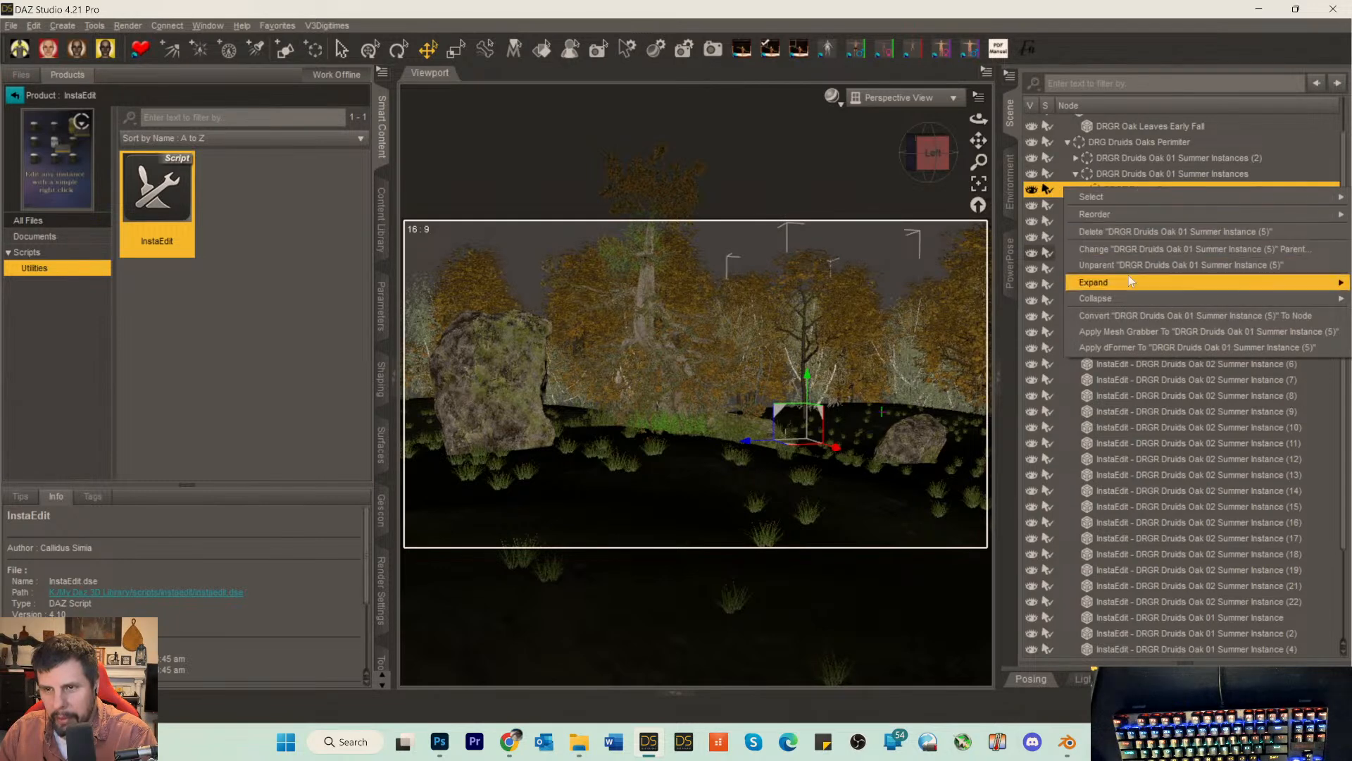
pyautogui.click(1122, 314)
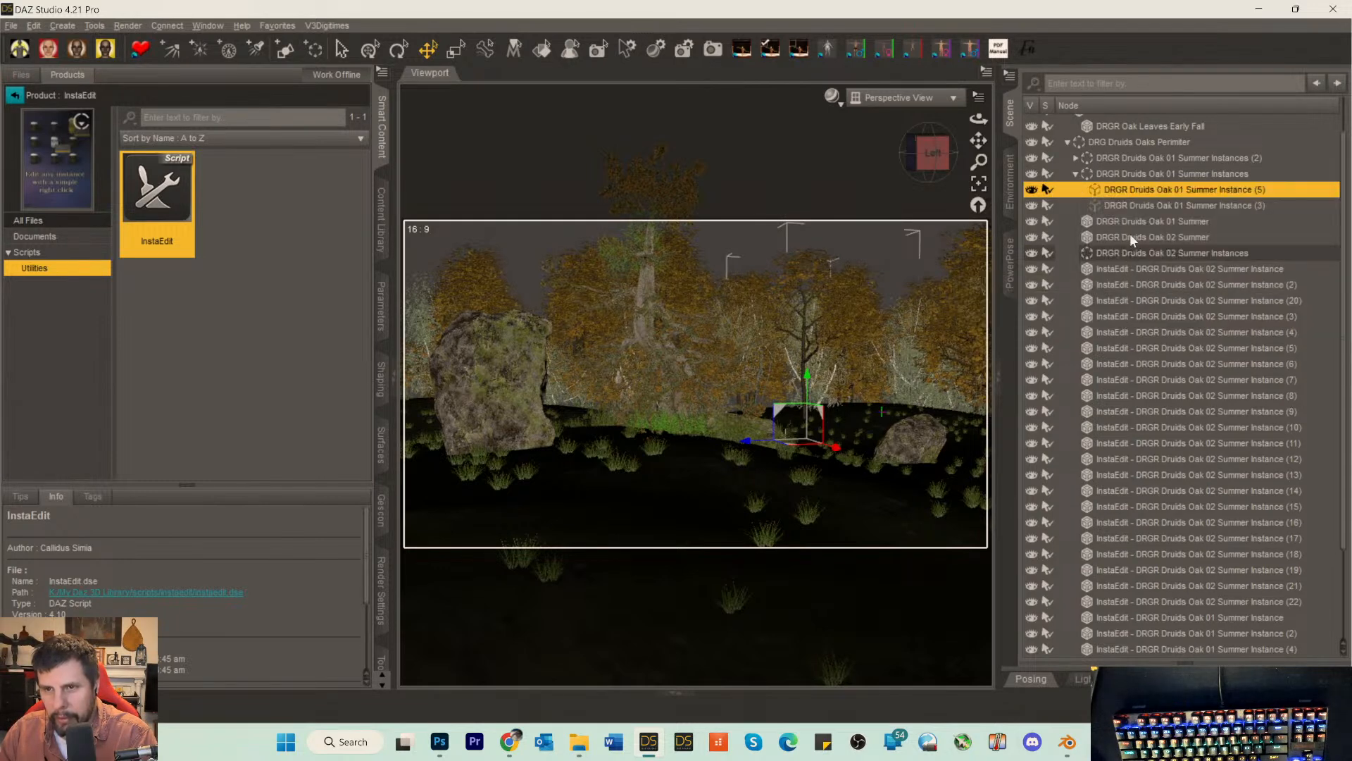
# Step: Convert DRGR Druids Oak 01 Summer Instance (3), the last one inside the Oak 01 Summer Instances group, to a node
pyautogui.click(1128, 194)
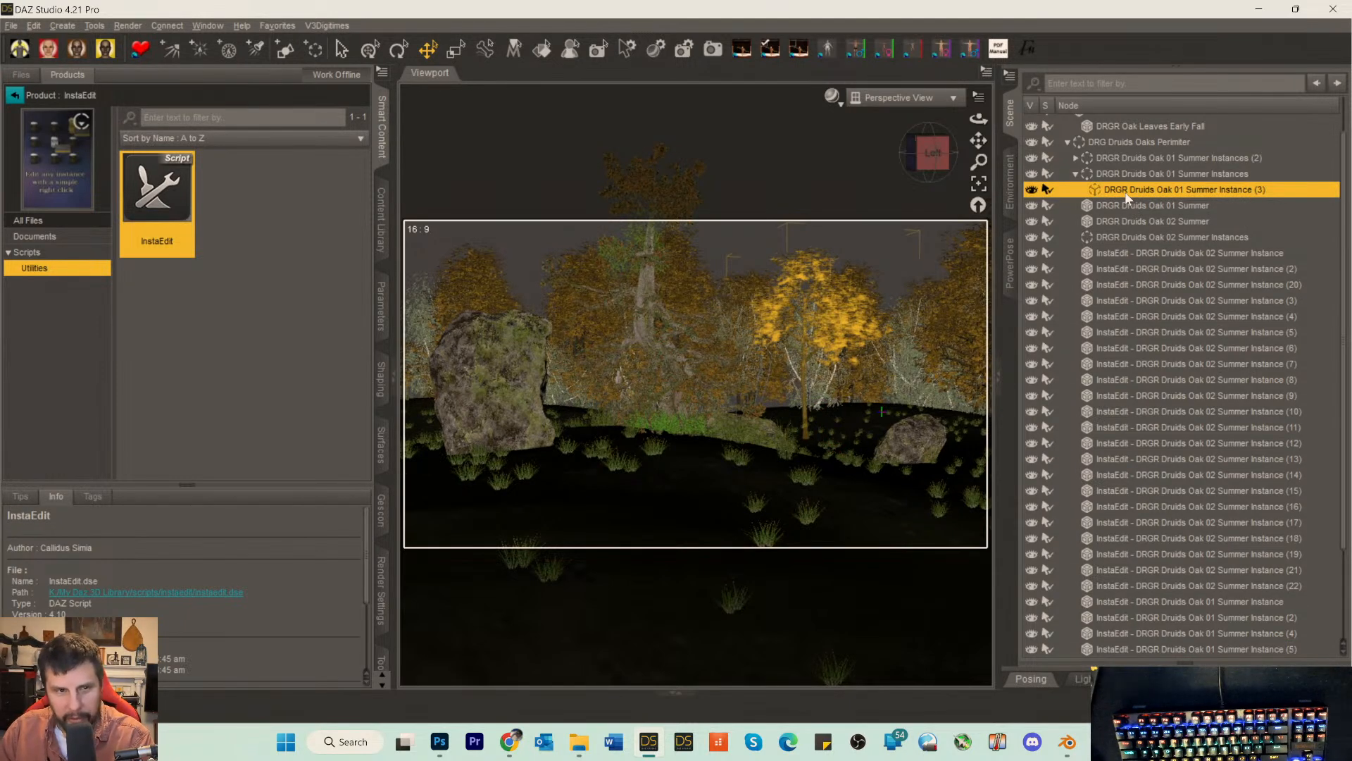
pyautogui.rightClick(1127, 195)
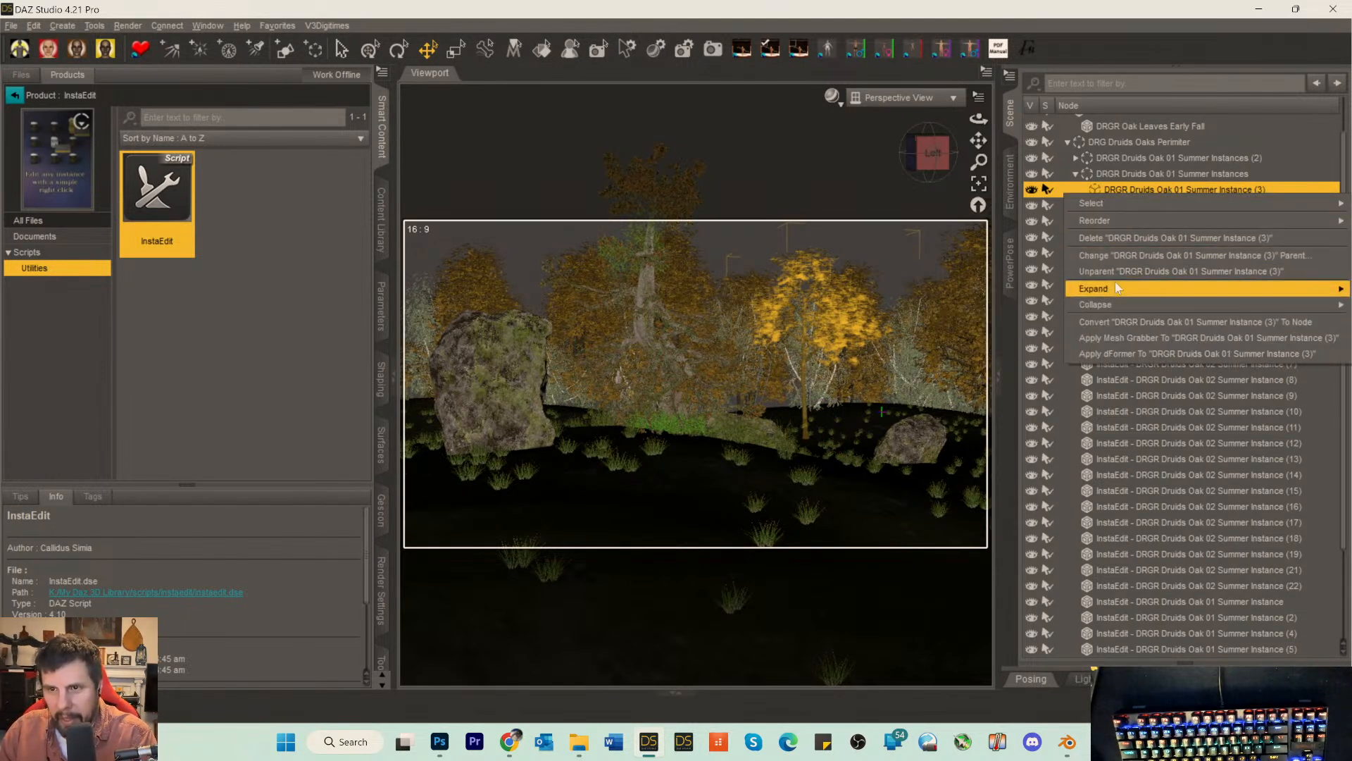
pyautogui.click(1107, 315)
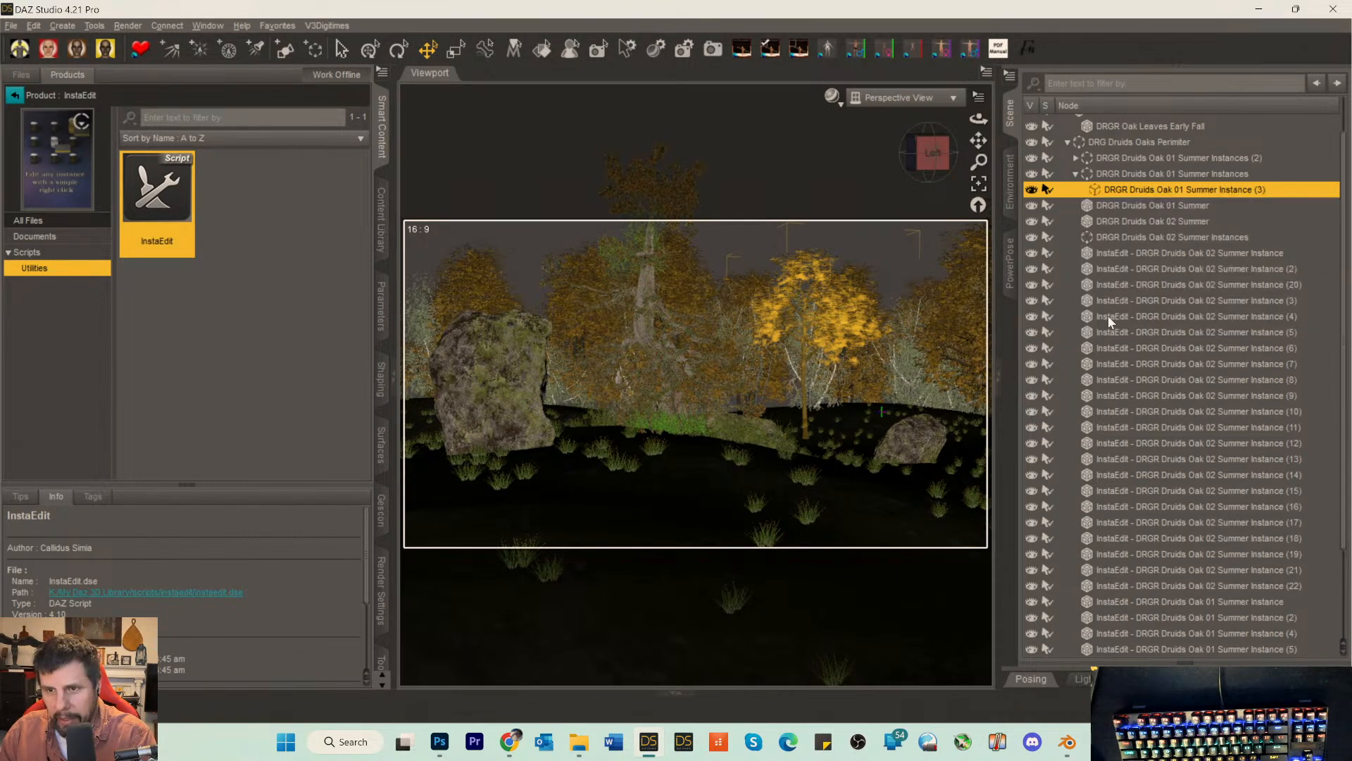
pyautogui.scroll(-3, 1145, 411)
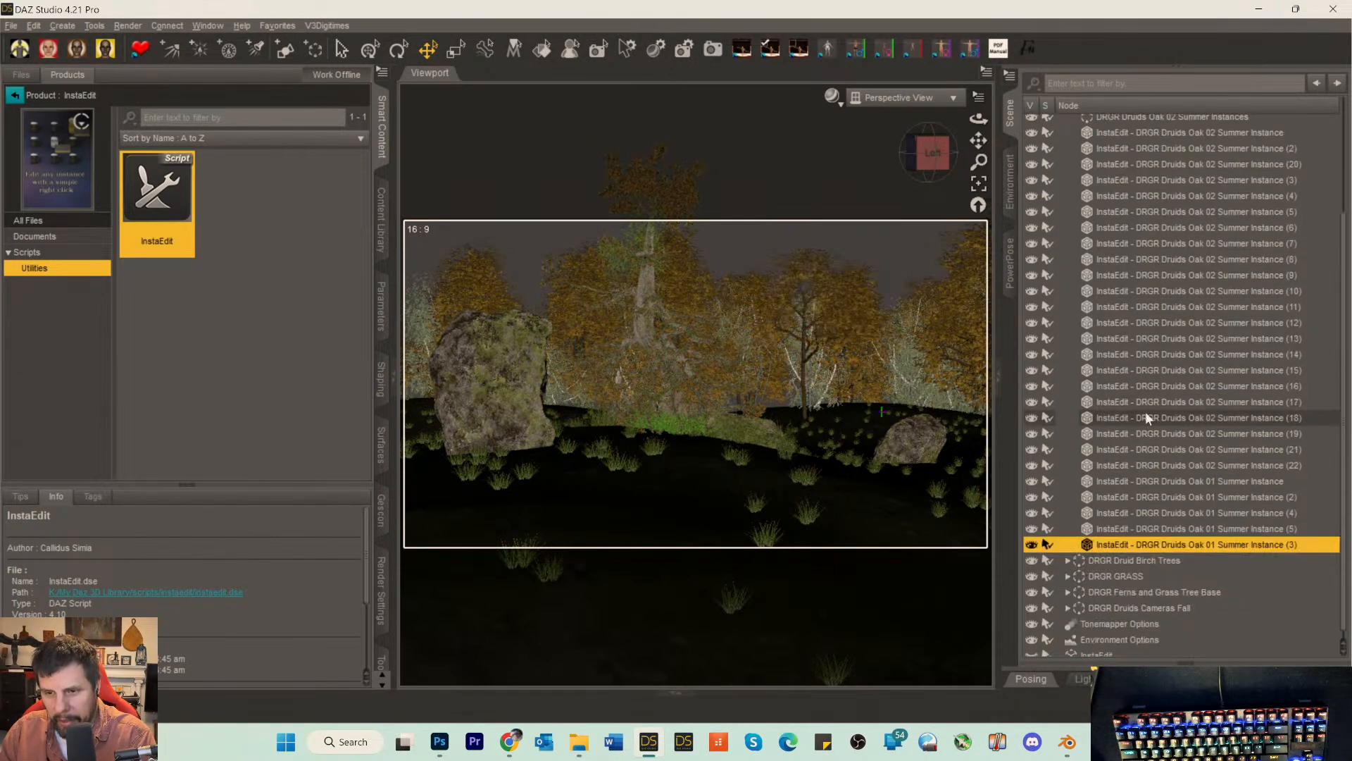
# Step: Expand the DRGR Druids Oak 01 Summer Instances (2) group and convert Instance (6) and Instance (7) to nodes one at a time
pyautogui.scroll(4, 1186, 466)
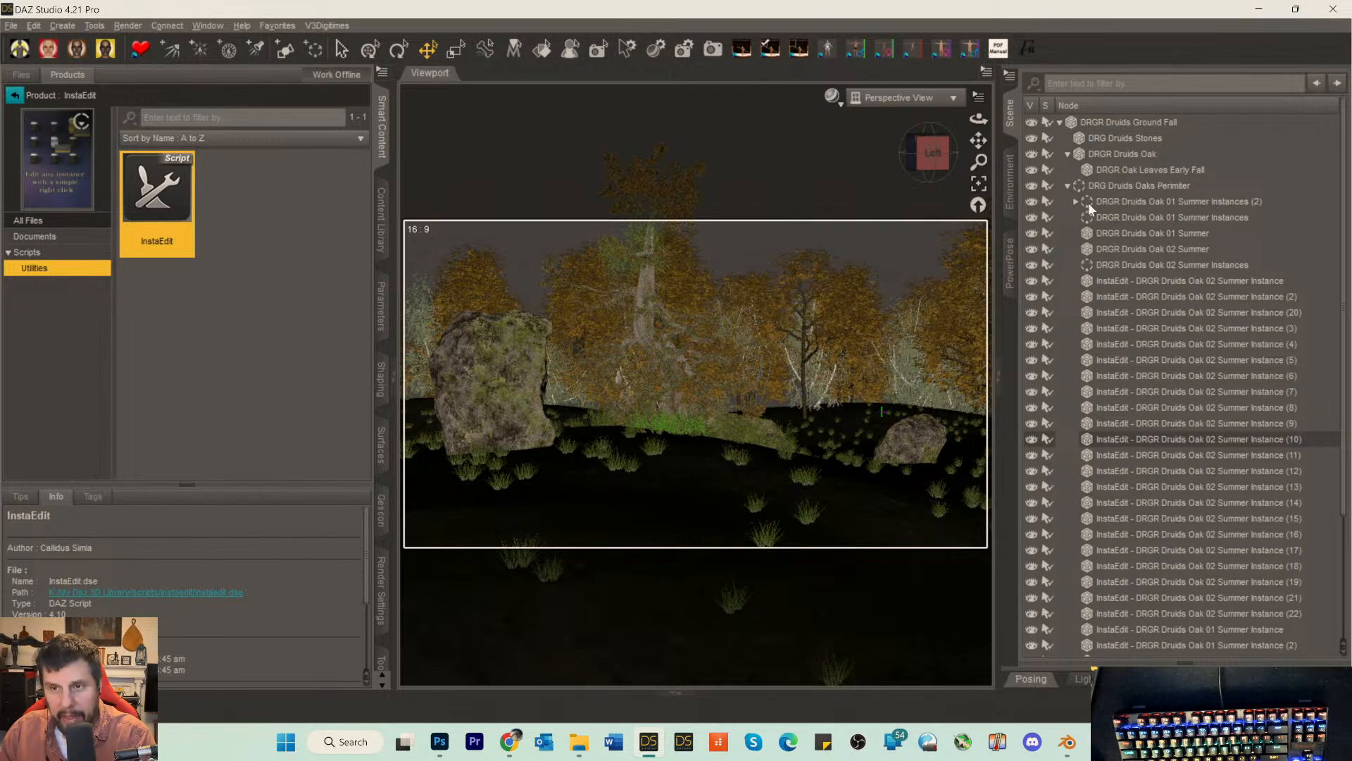
pyautogui.click(1076, 201)
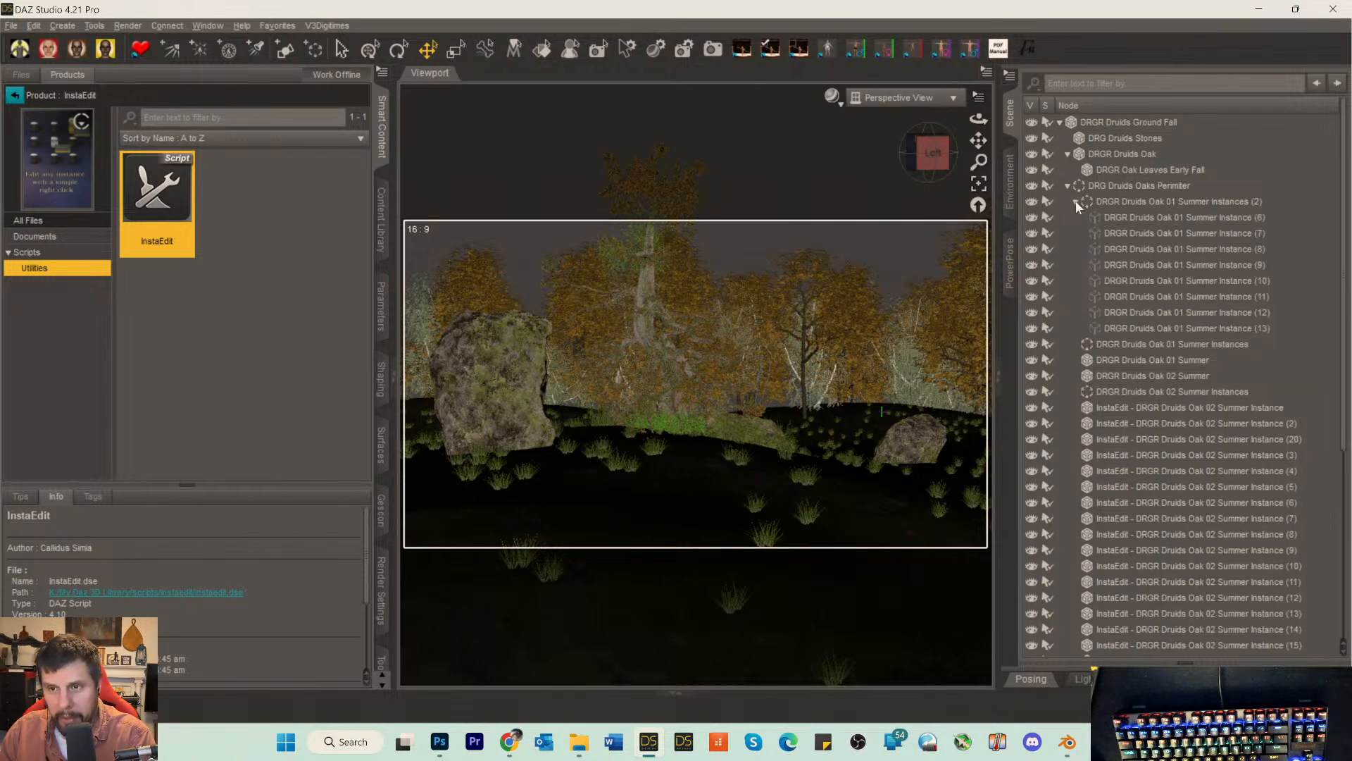
pyautogui.click(1127, 221)
pyautogui.rightClick(1127, 225)
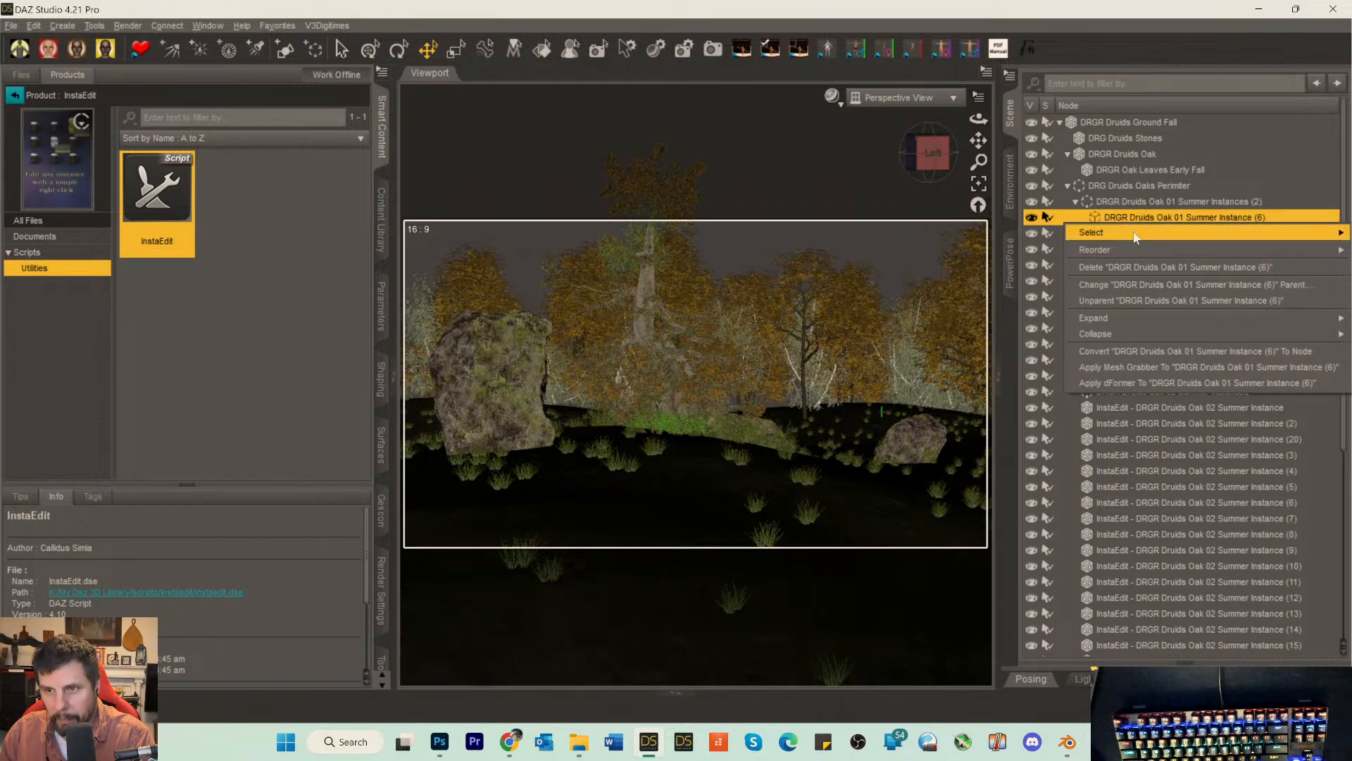
pyautogui.click(1128, 352)
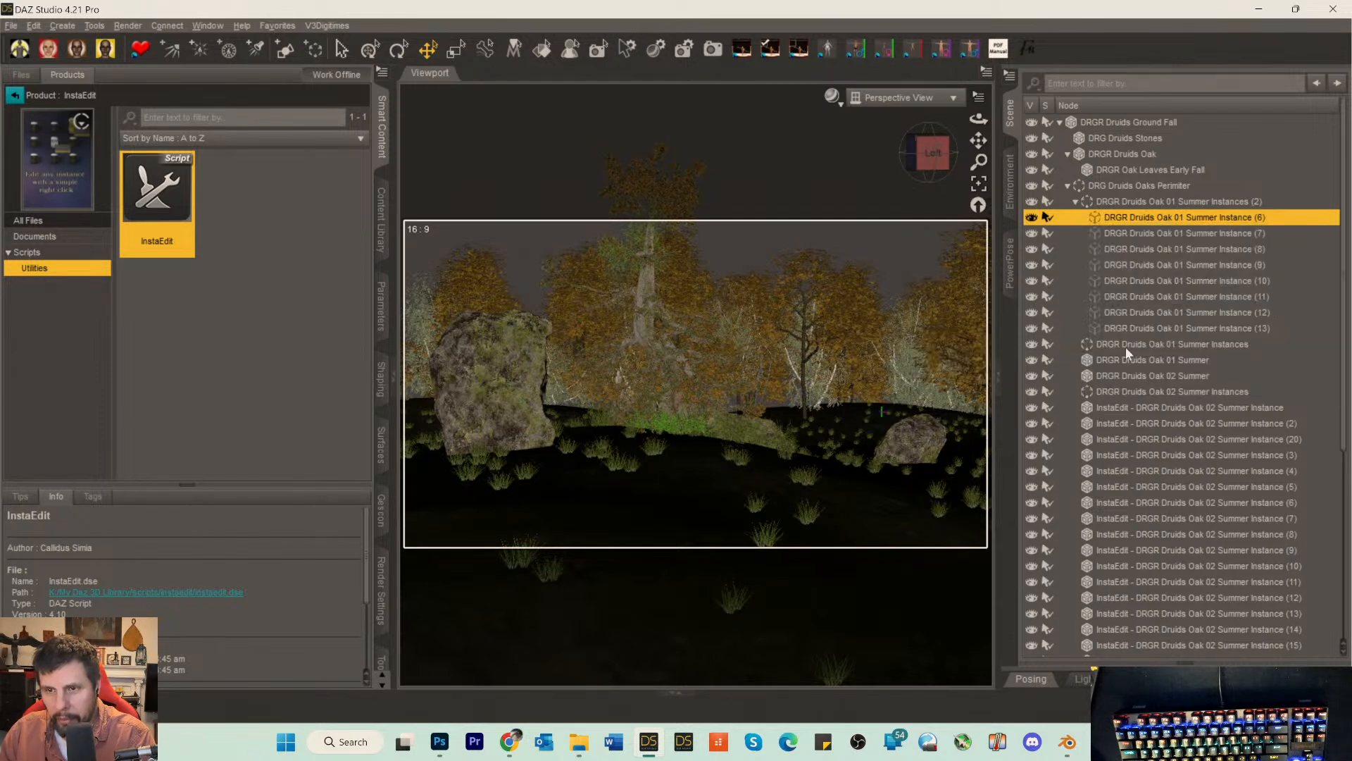
pyautogui.click(1125, 218)
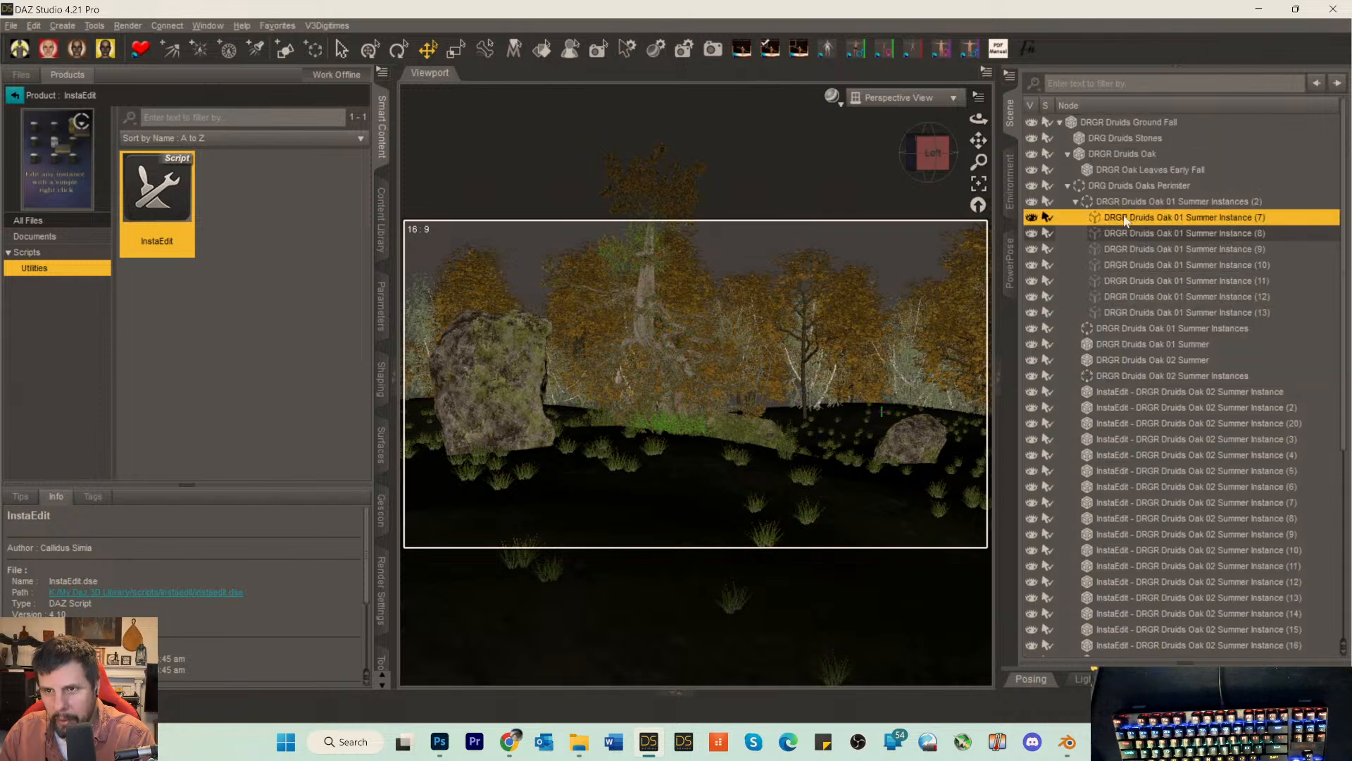
pyautogui.rightClick(1125, 218)
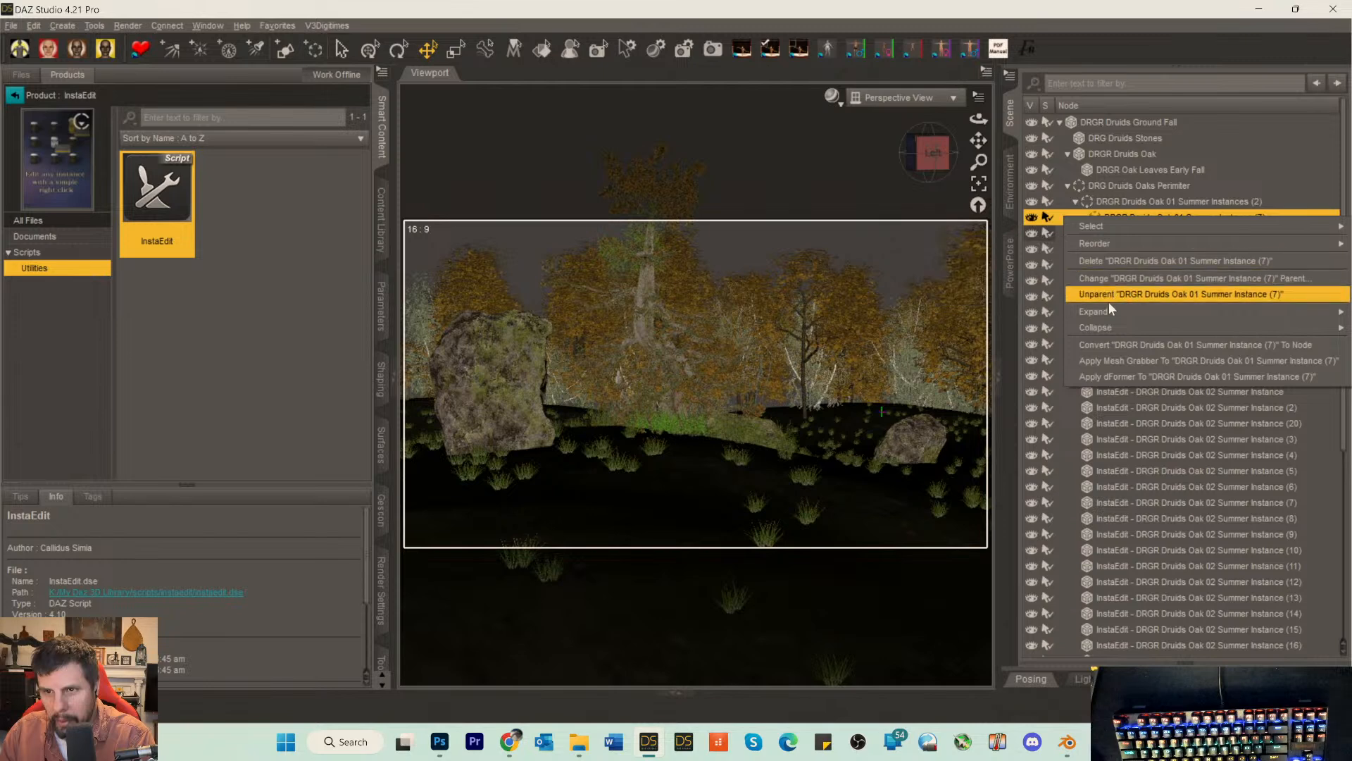
pyautogui.click(1107, 344)
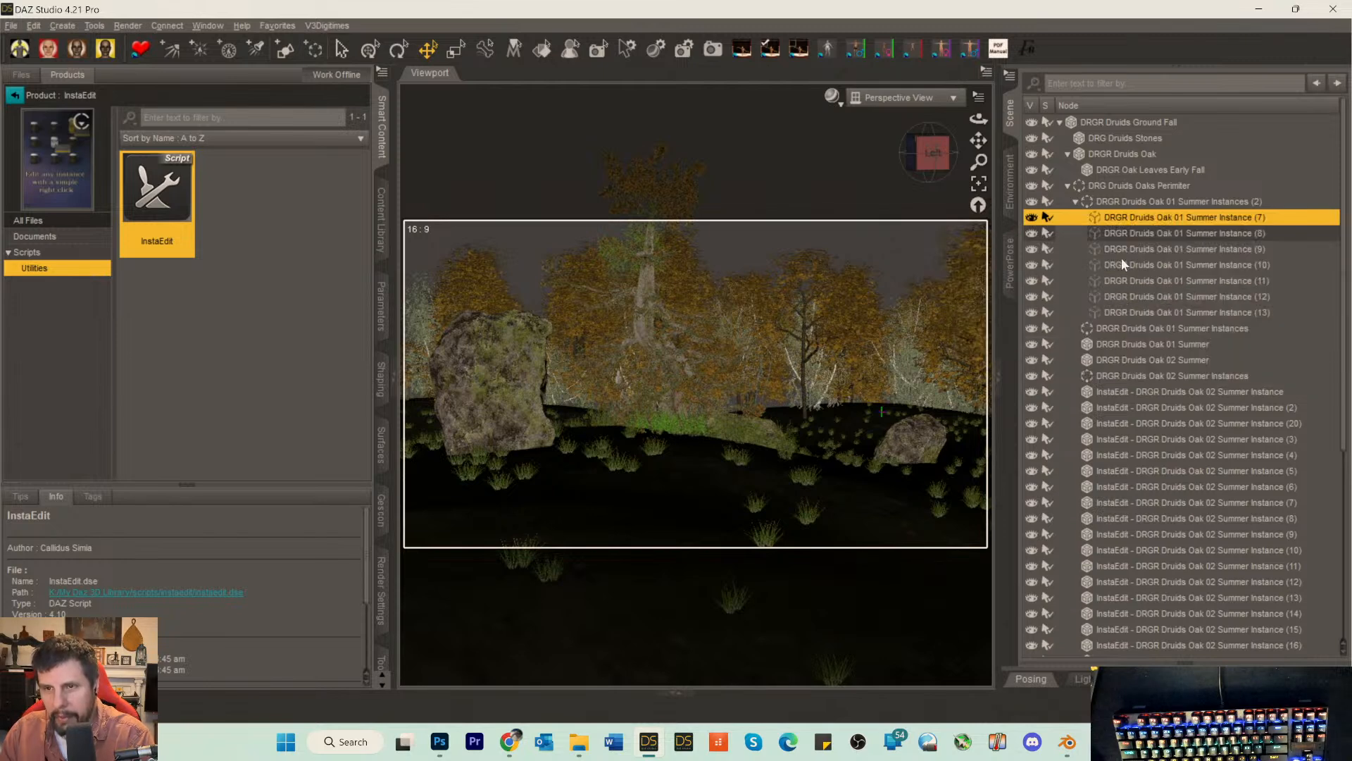
# Step: Convert DRGR Druids Oak 01 Summer Instance (8) and Instance (9) to nodes one at a time
pyautogui.scroll(4, 1124, 255)
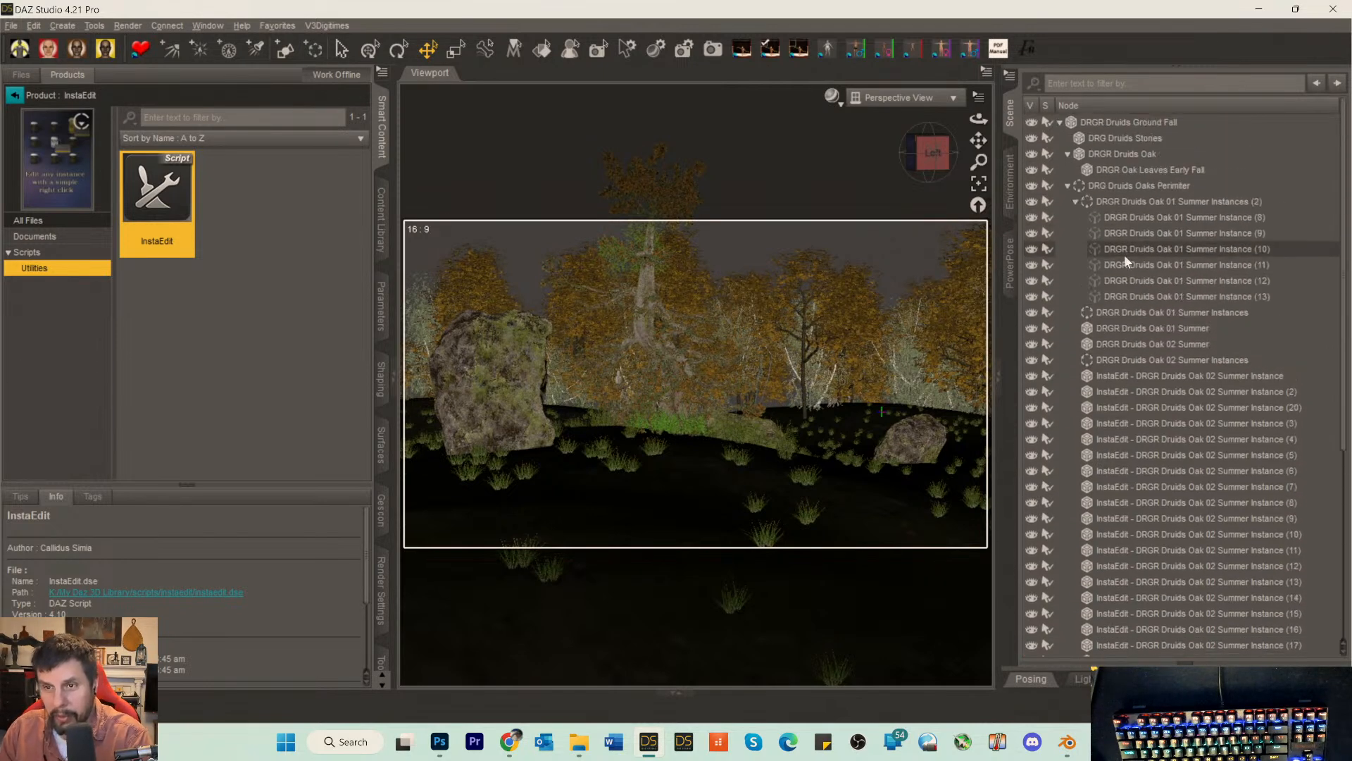
pyautogui.click(1112, 218)
pyautogui.rightClick(1111, 218)
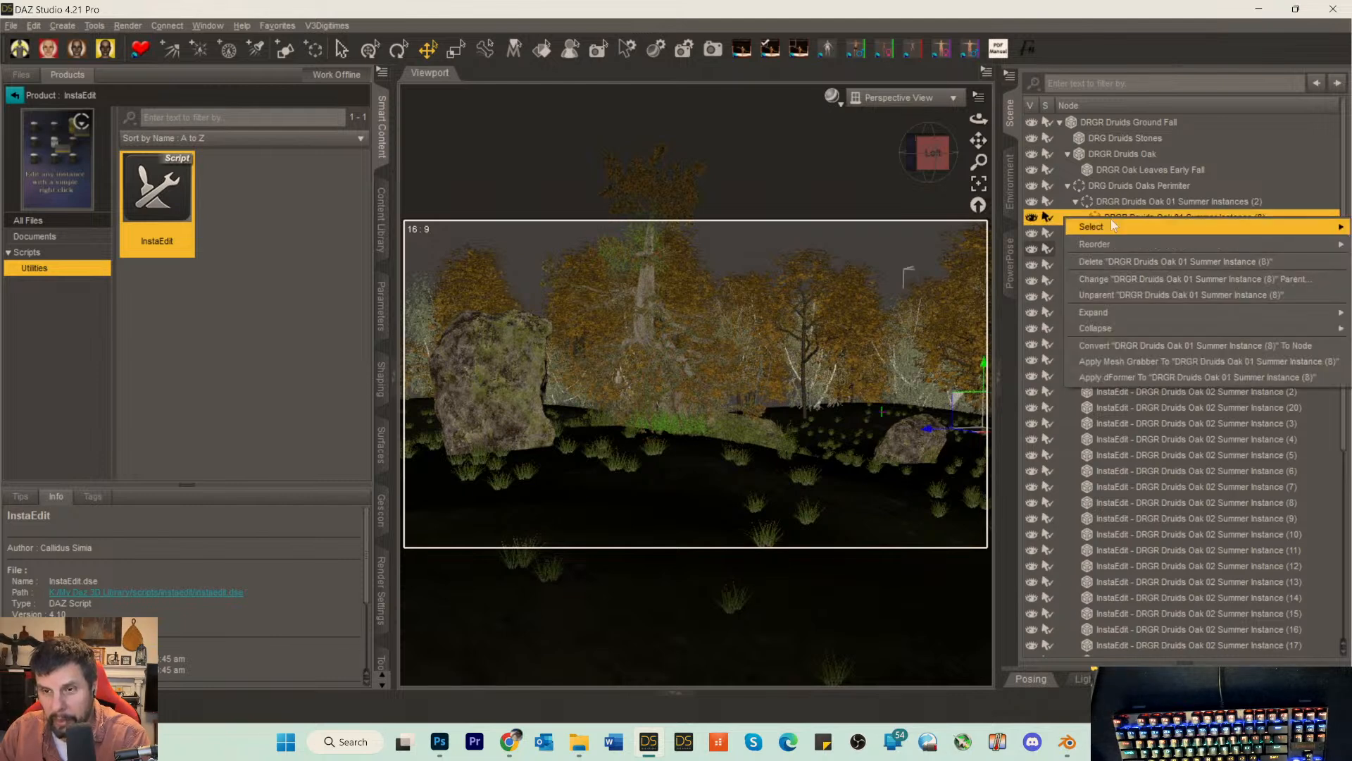
pyautogui.click(1105, 345)
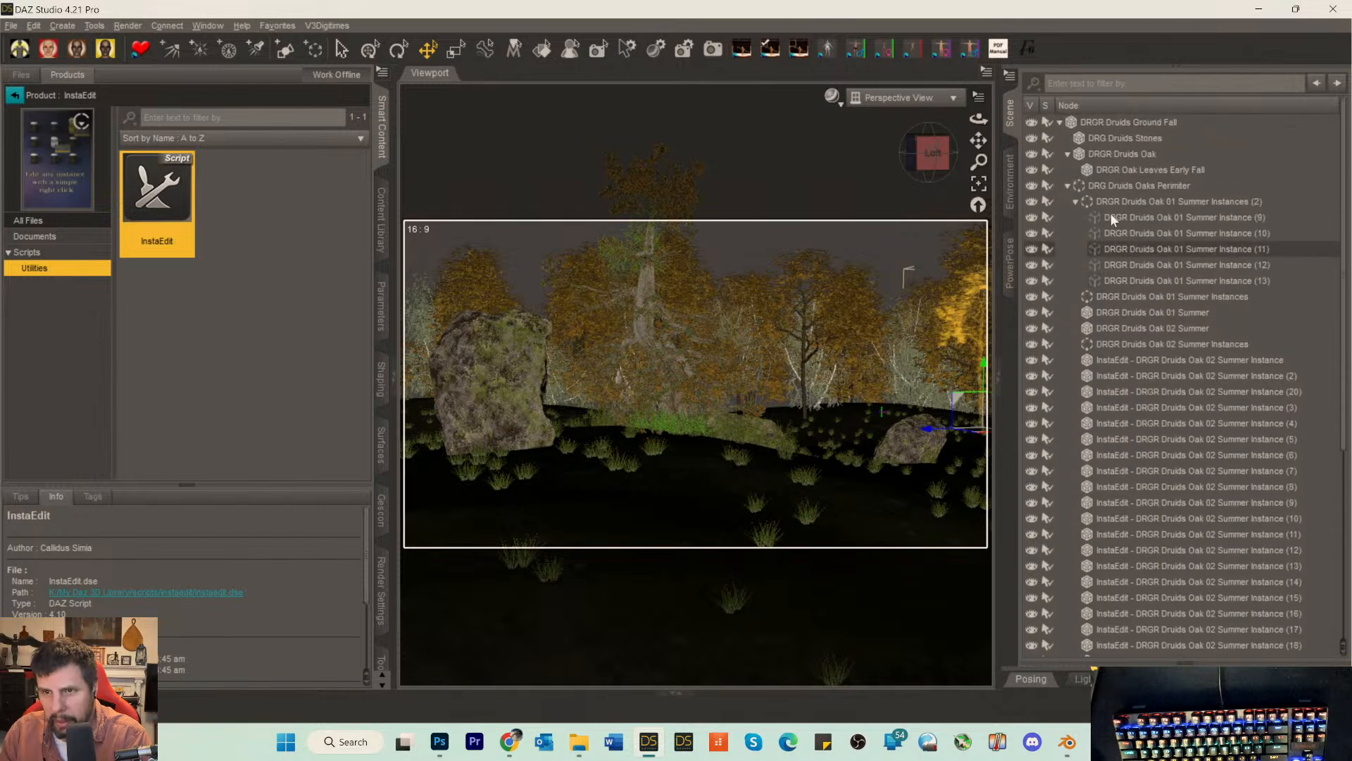
pyautogui.click(1110, 217)
pyautogui.rightClick(1110, 217)
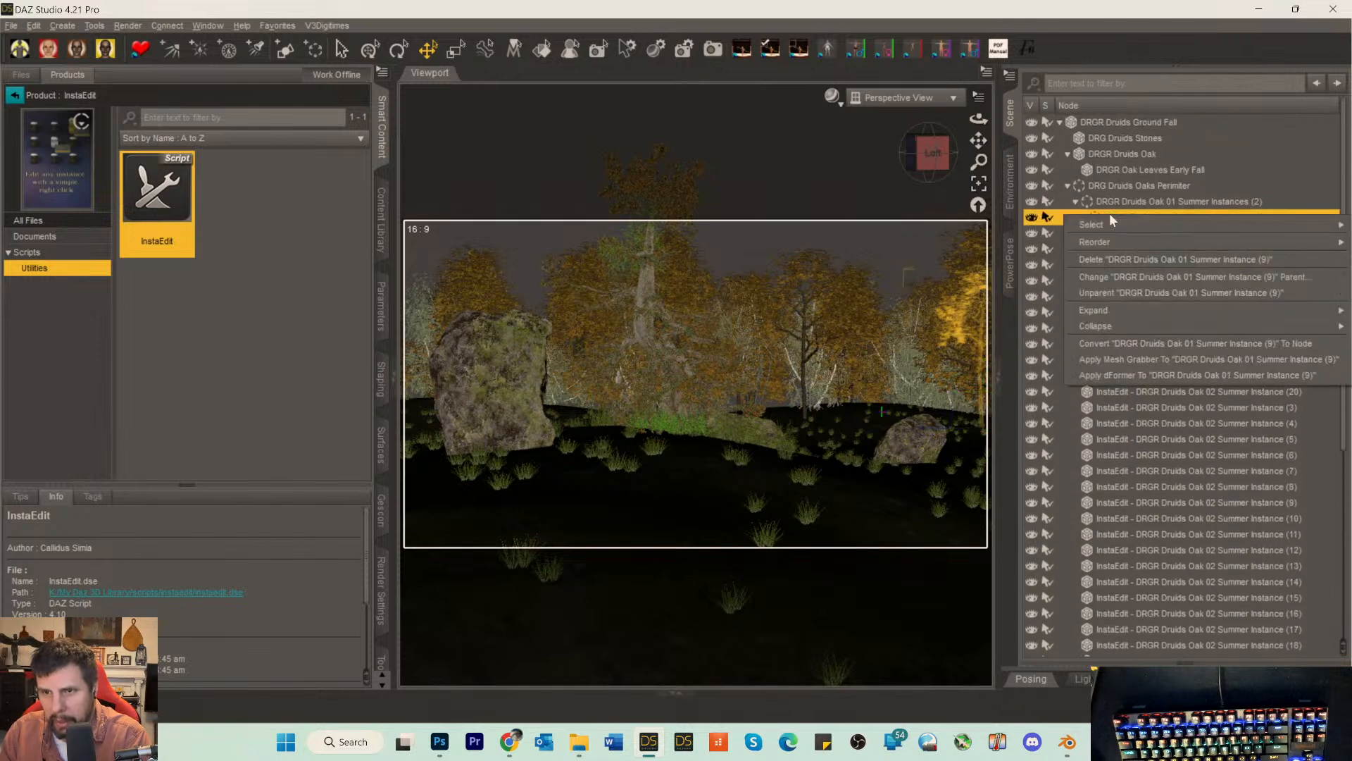
pyautogui.click(1110, 341)
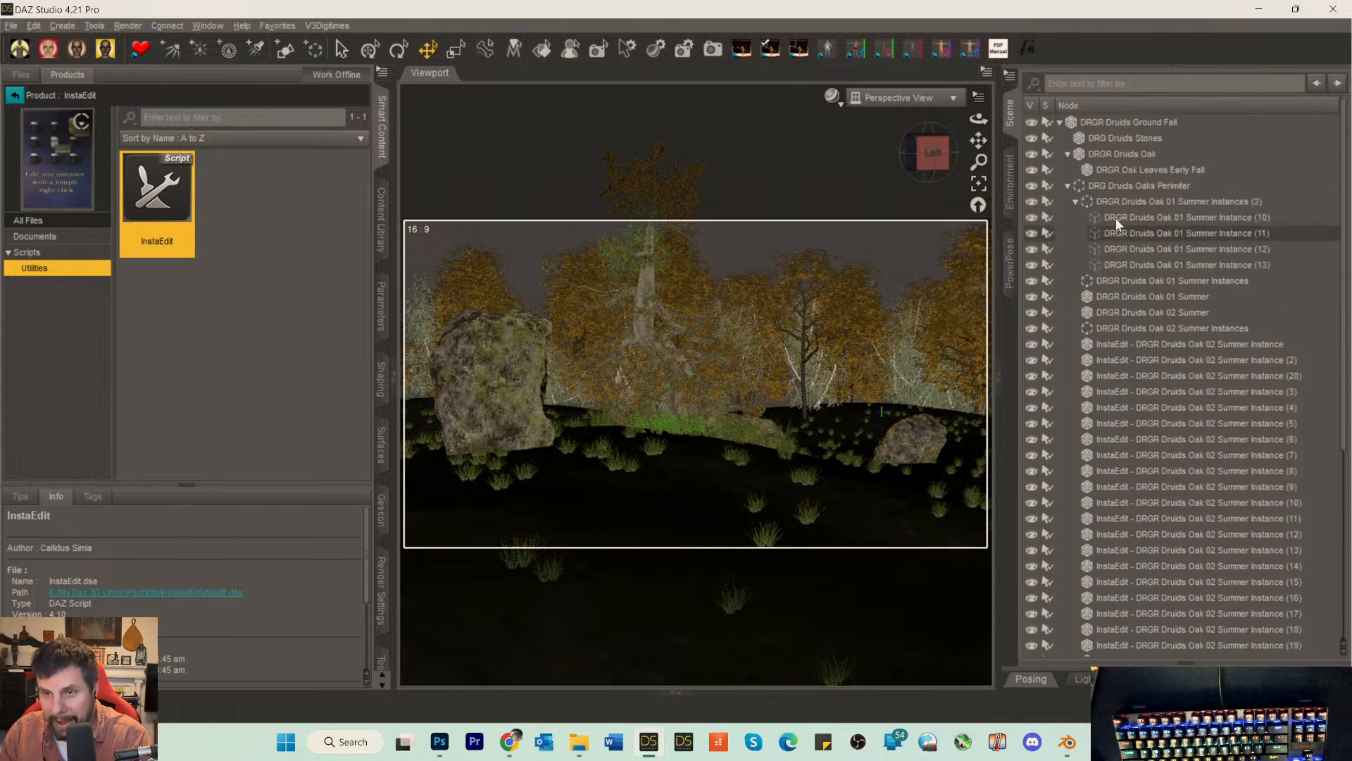
# Step: Convert DRGR Druids Oak 01 Summer Instance (10) and Instance (11) to nodes one at a time
pyautogui.click(1115, 218)
pyautogui.rightClick(1115, 218)
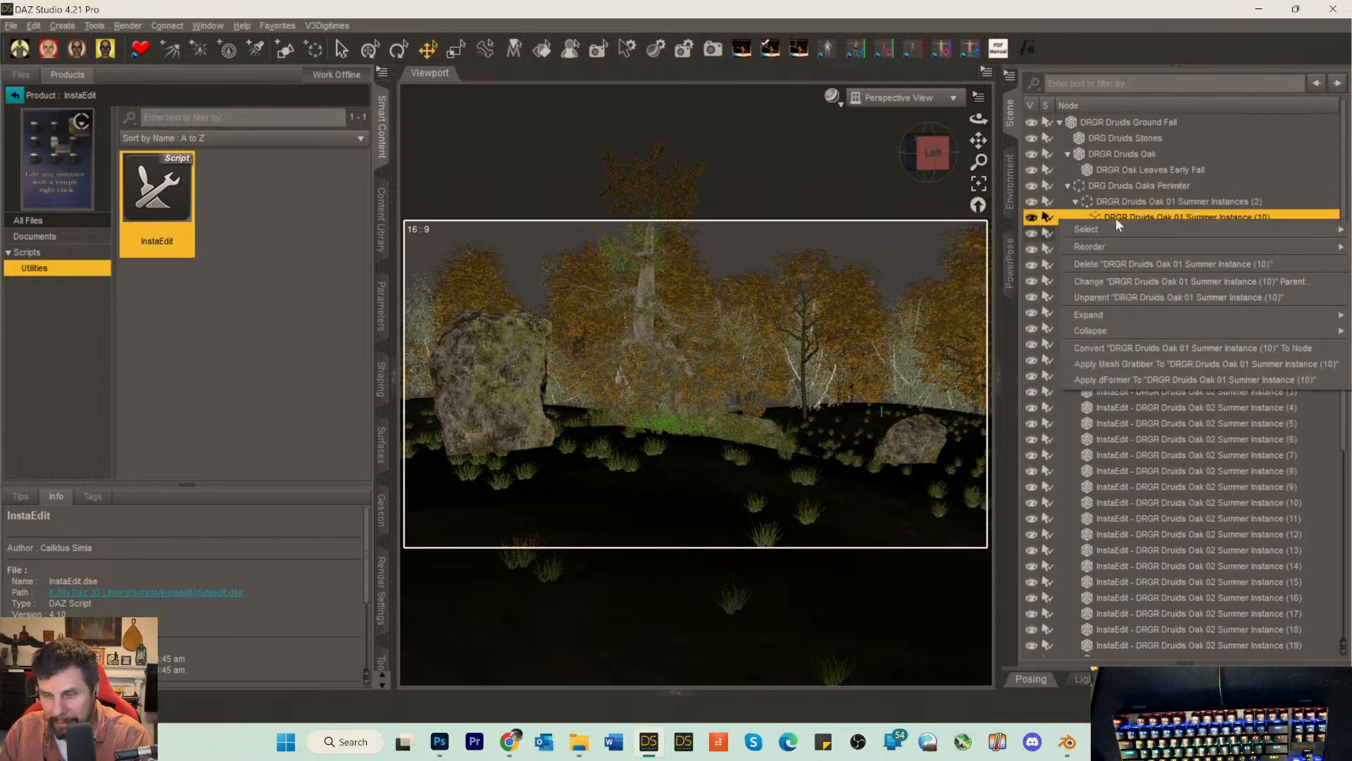
pyautogui.click(1110, 347)
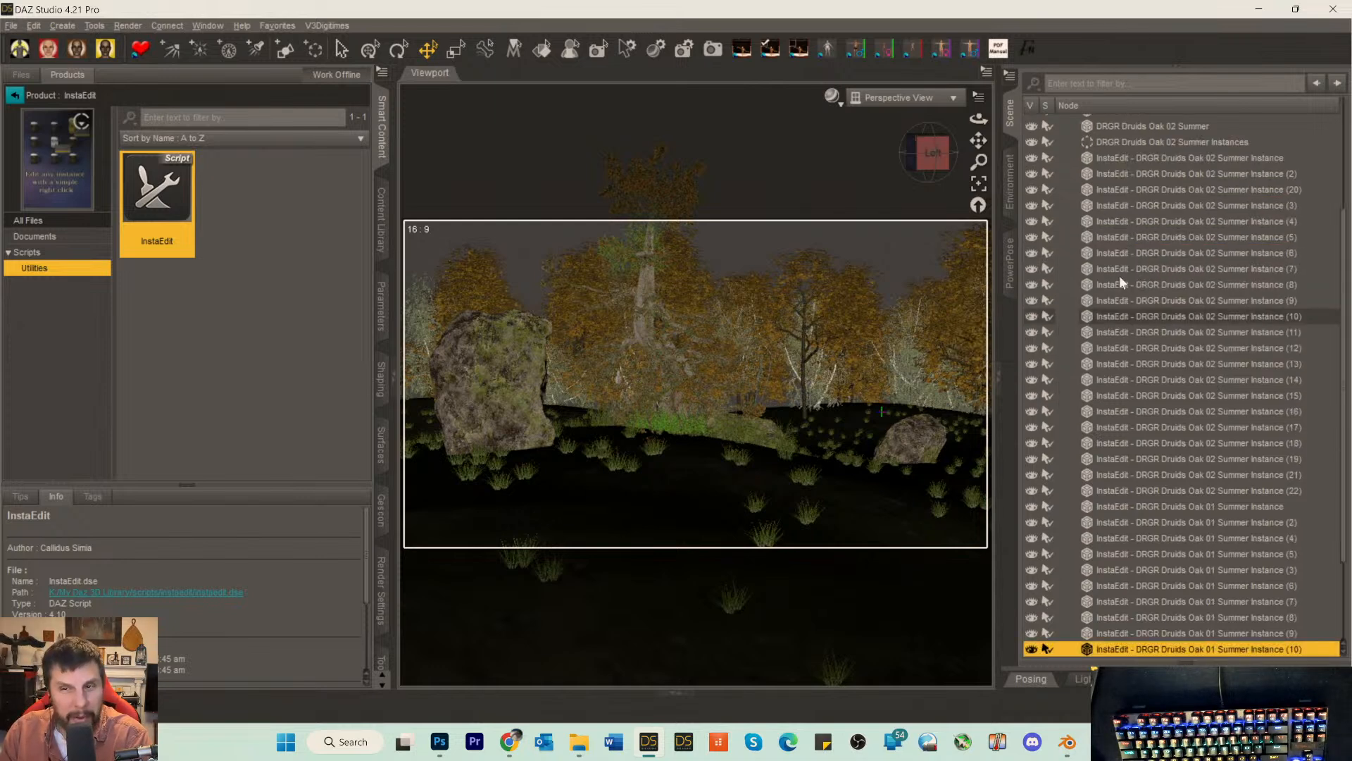
pyautogui.click(1130, 216)
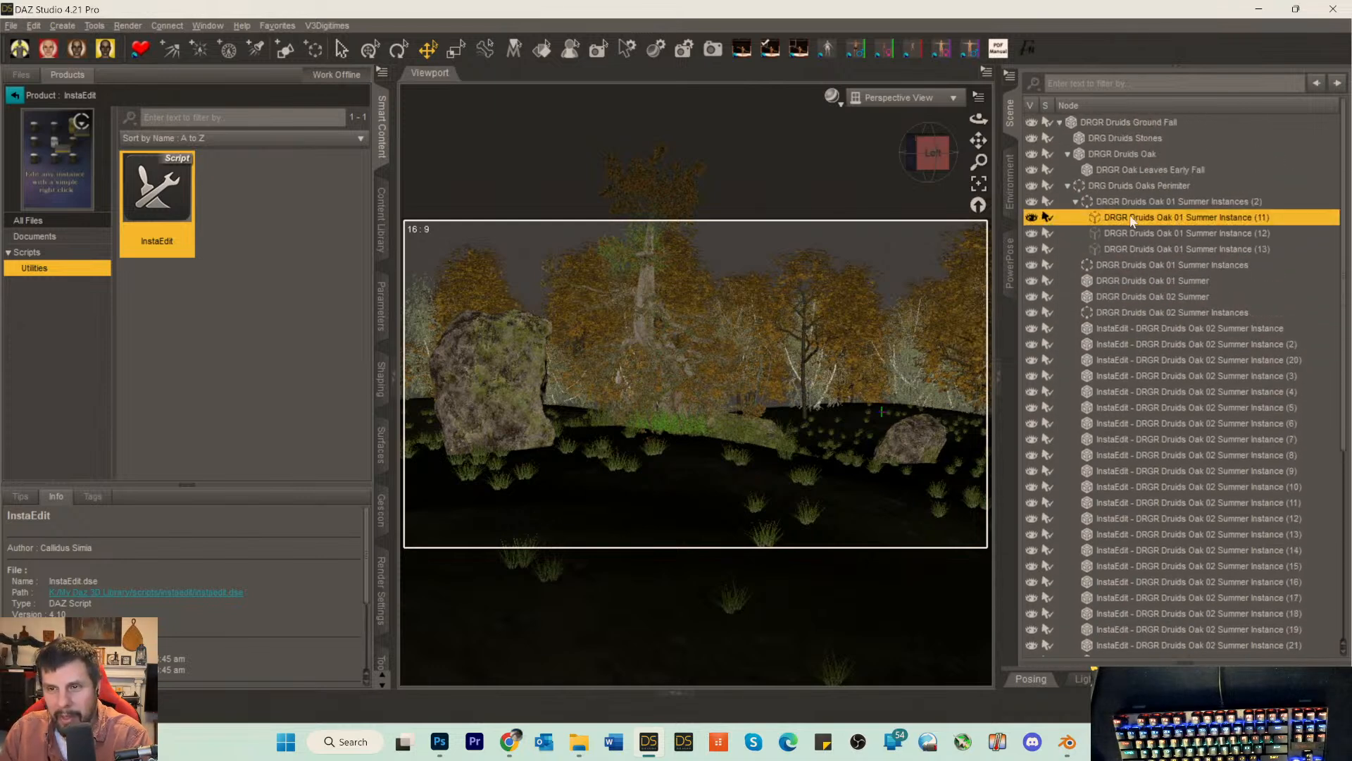
pyautogui.rightClick(1130, 215)
pyautogui.click(1108, 344)
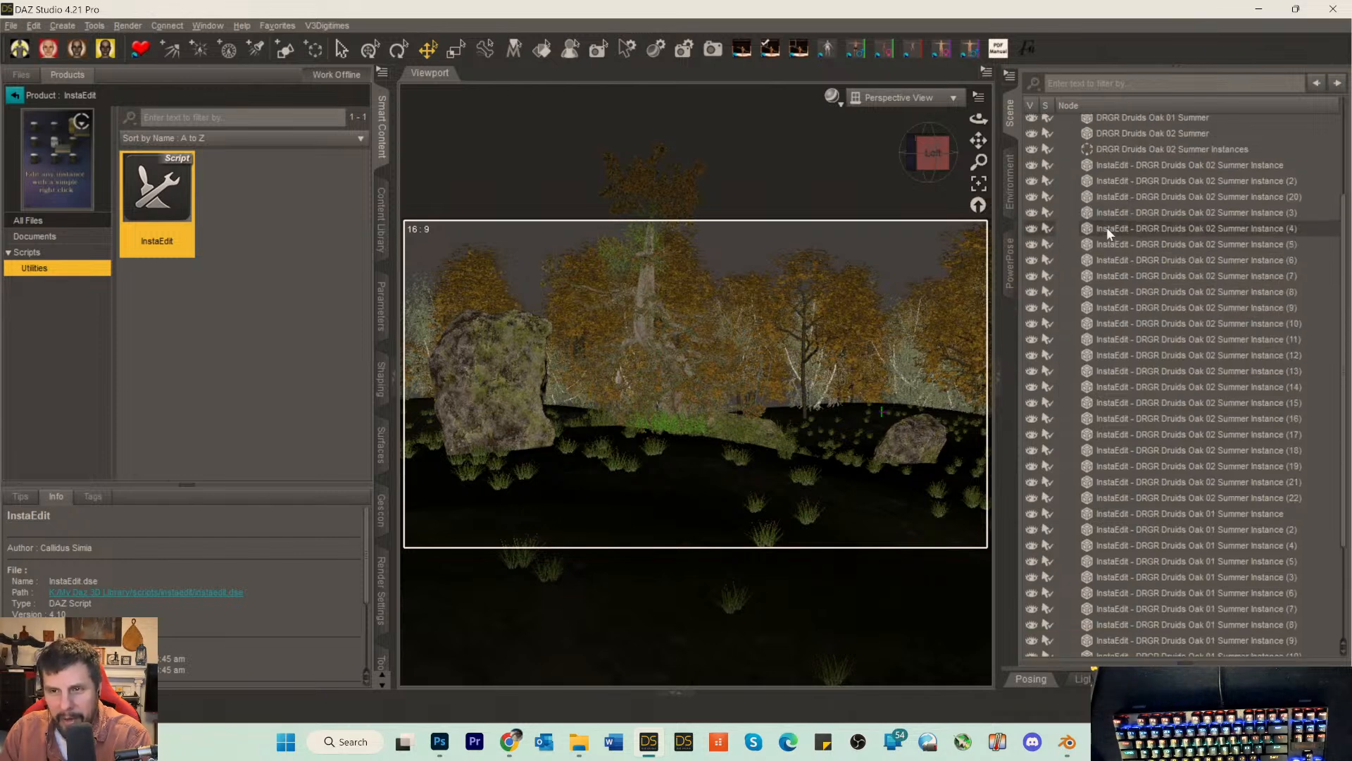
# Step: Convert DRGR Druids Oak 01 Summer Instance (12) and Instance (13) to nodes one at a time
pyautogui.click(1116, 211)
pyautogui.rightClick(1116, 212)
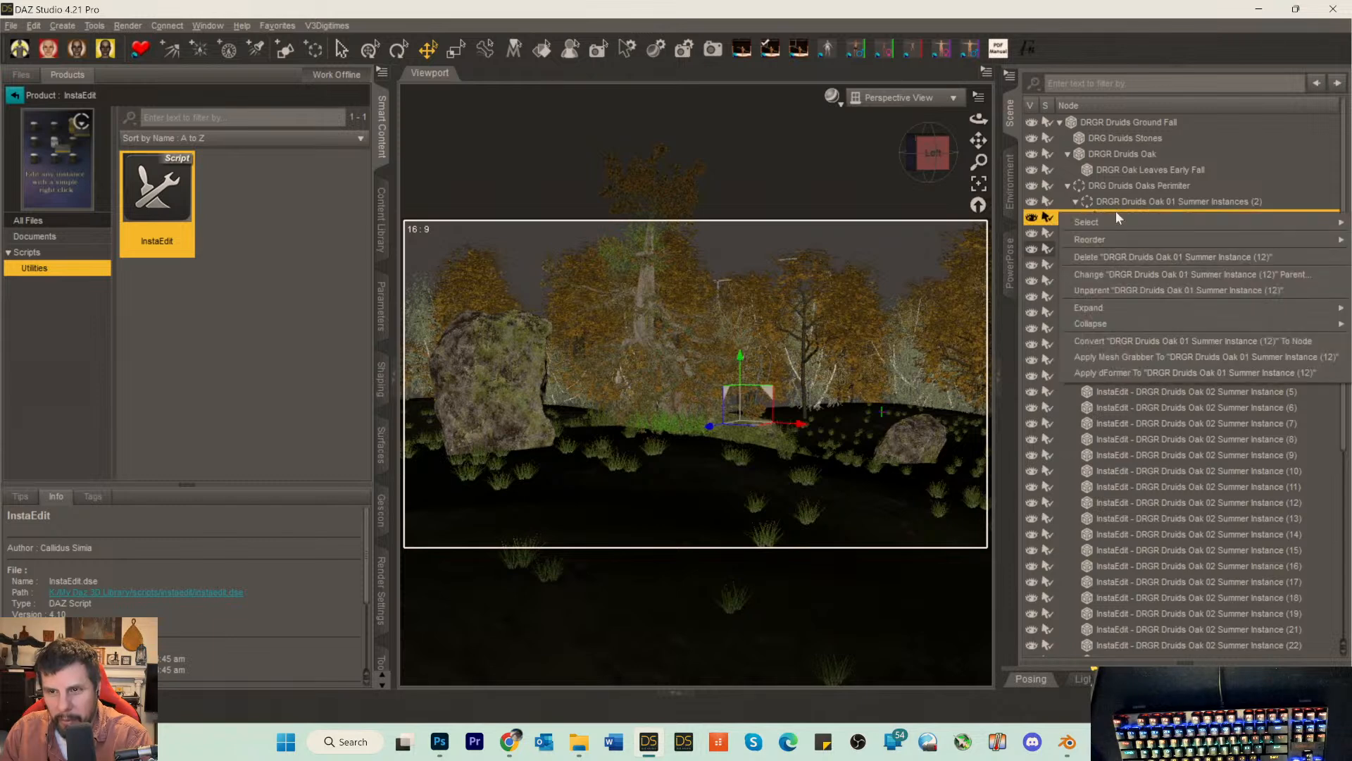
pyautogui.click(1107, 340)
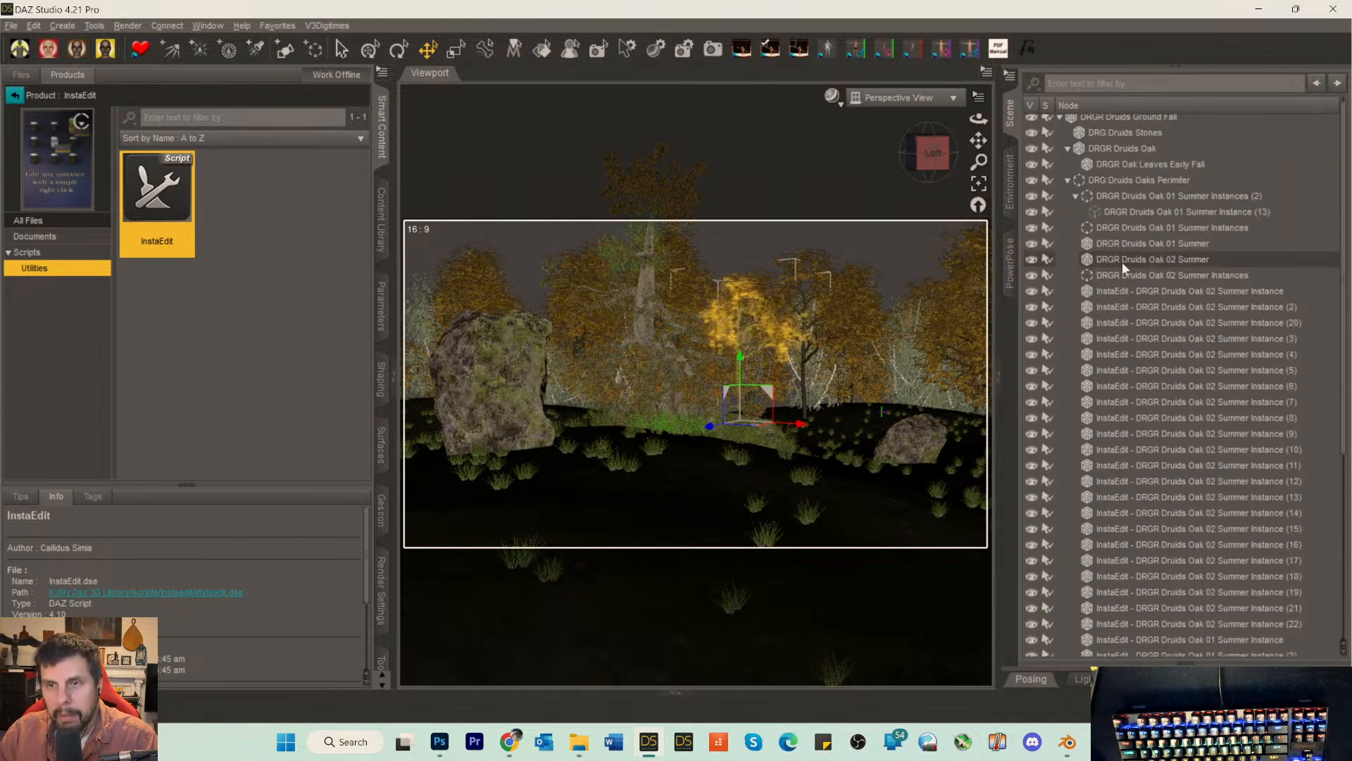
pyautogui.rightClick(1122, 218)
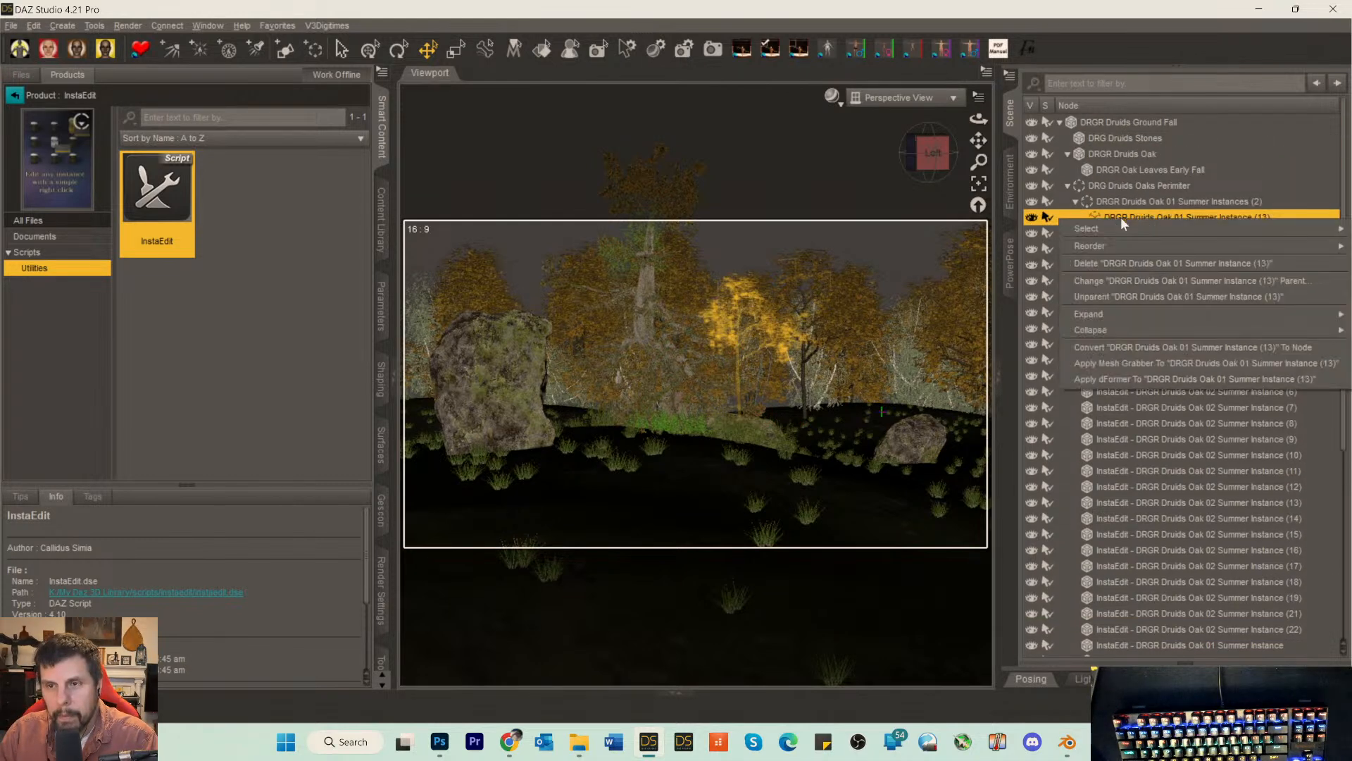
pyautogui.click(1123, 342)
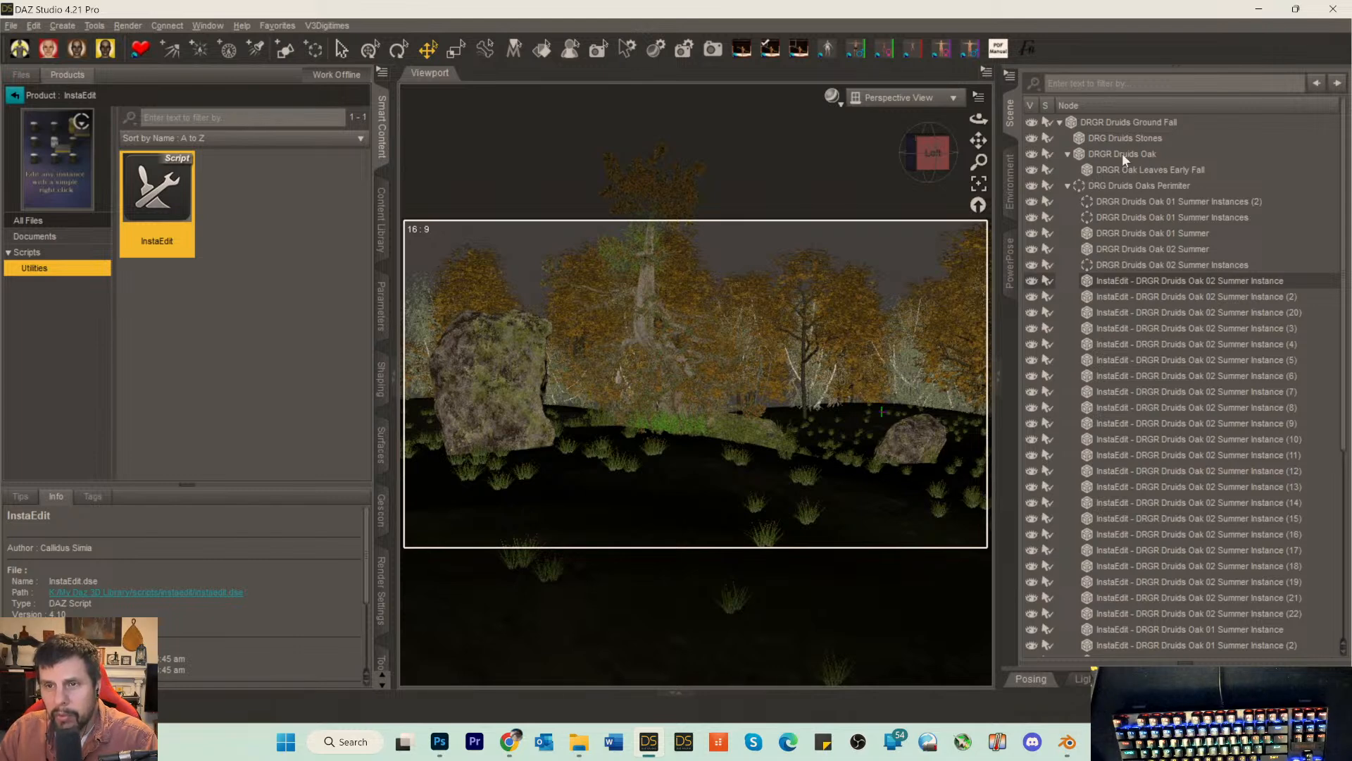
# Step: Collapse the DRG Druids Oaks Perimeter group and delete the DRGR Druids Cameras Fall group from the scene
pyautogui.click(1067, 186)
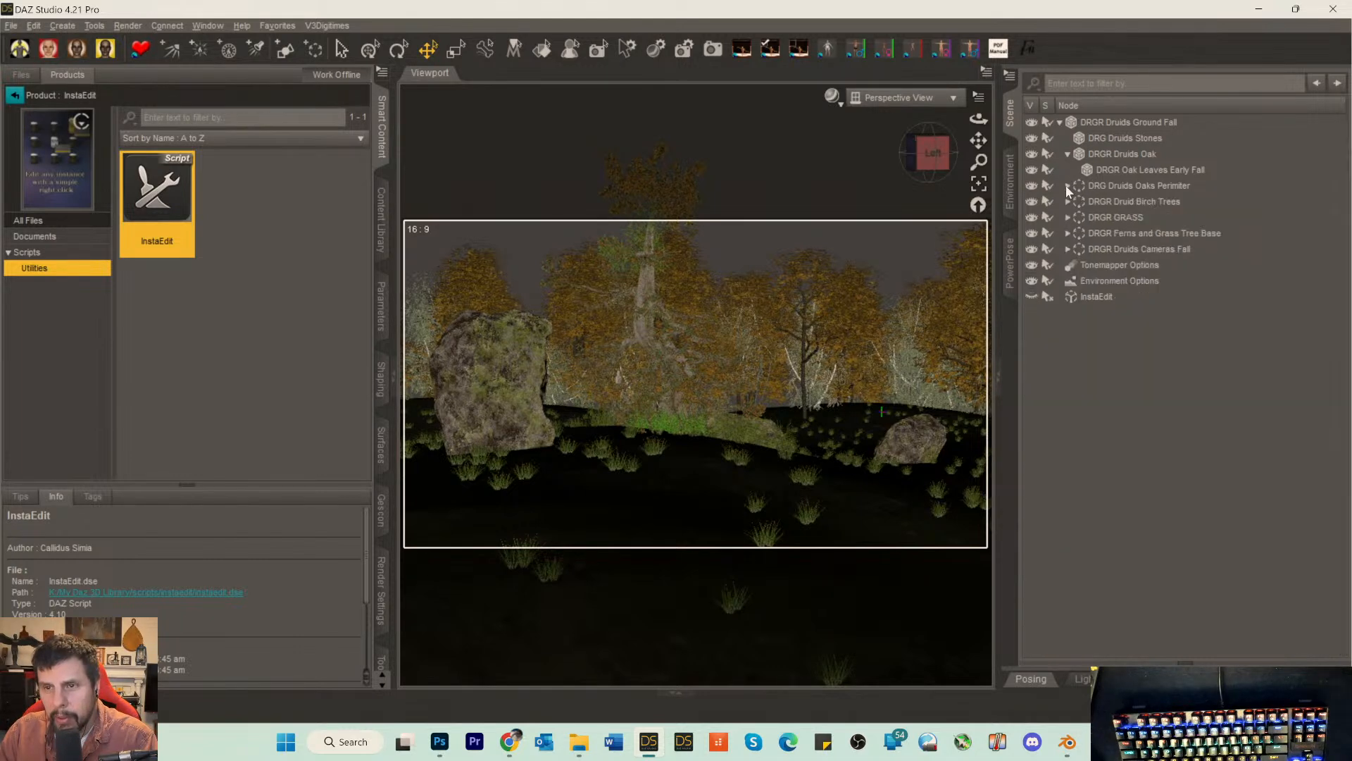
pyautogui.click(1092, 248)
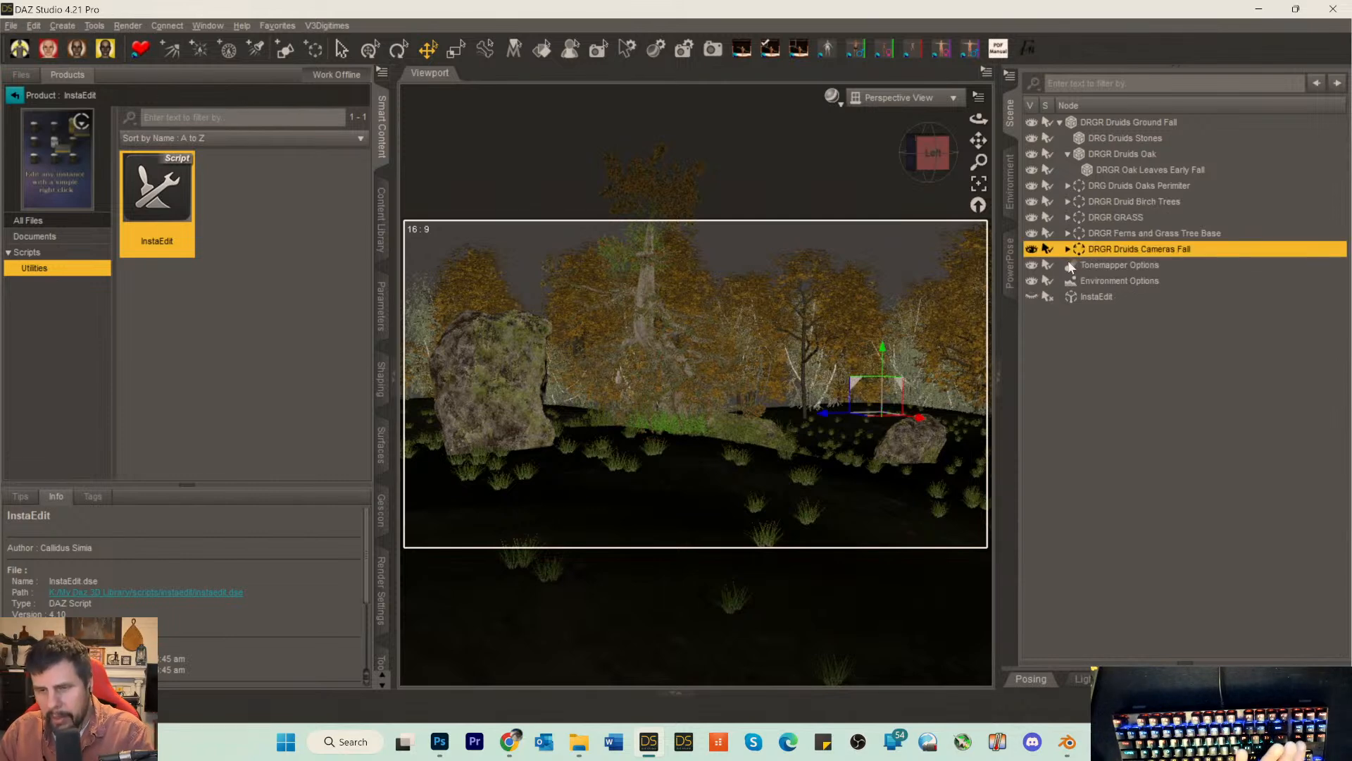
pyautogui.press('Delete')
# Step: Expand the DRGR Ferns and Grass Tree Base group and convert DRGR Druids Ferns 01 Instance and Instance (2) to nodes
pyautogui.click(1068, 234)
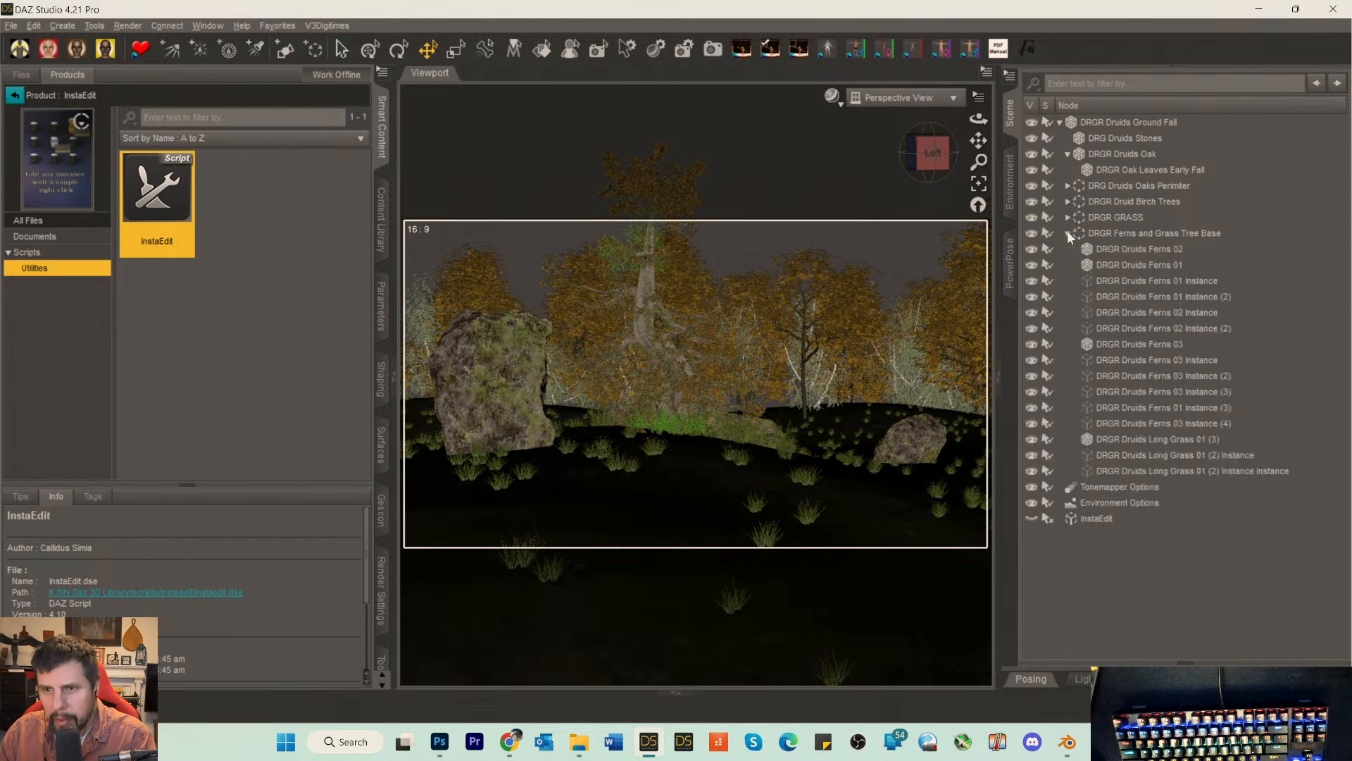
pyautogui.click(1104, 282)
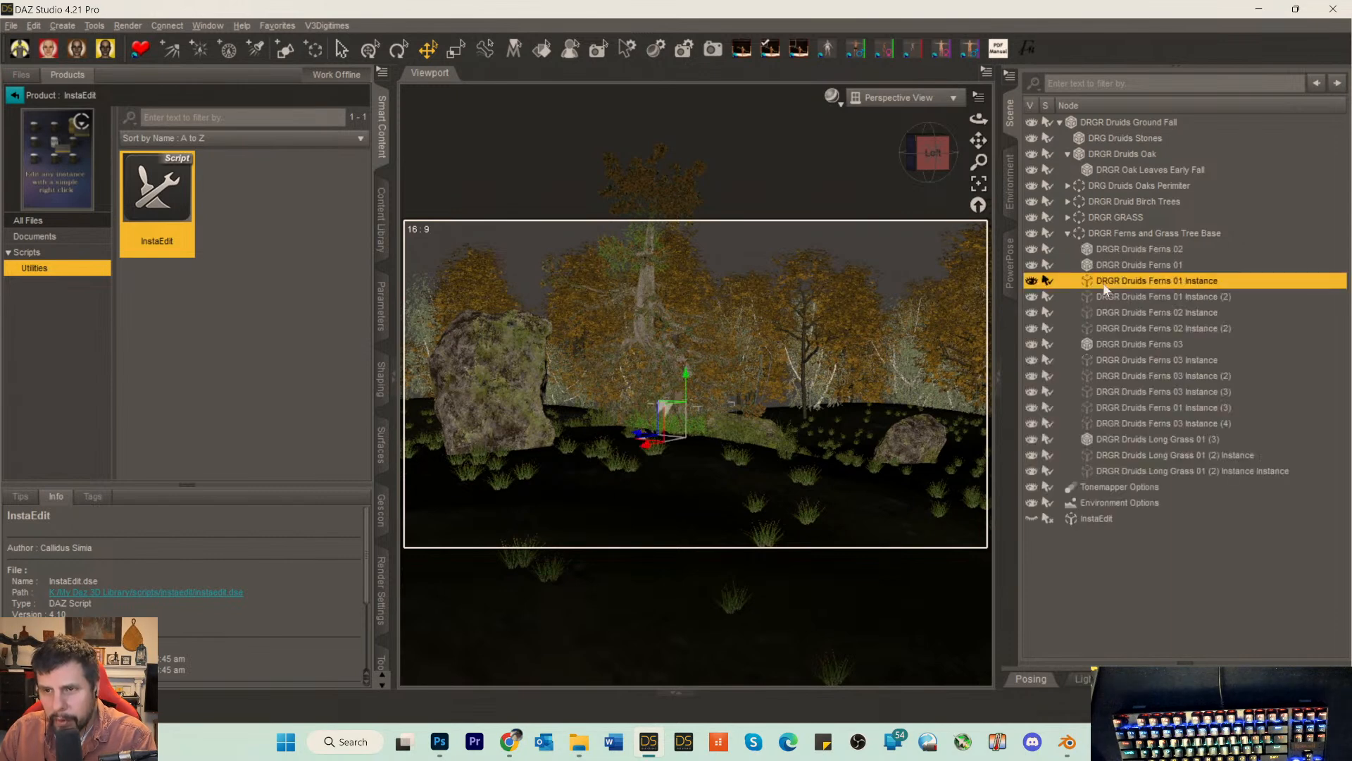
pyautogui.rightClick(1103, 282)
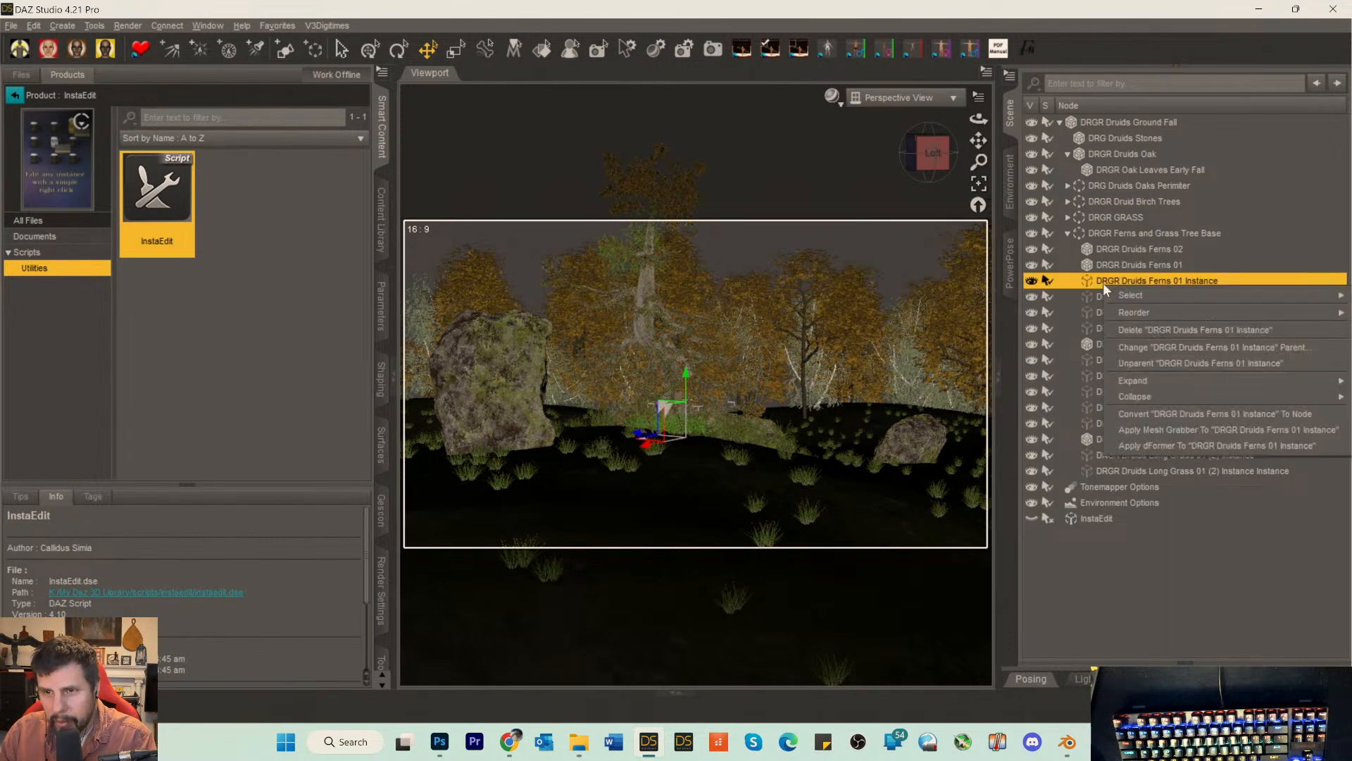
pyautogui.click(1132, 410)
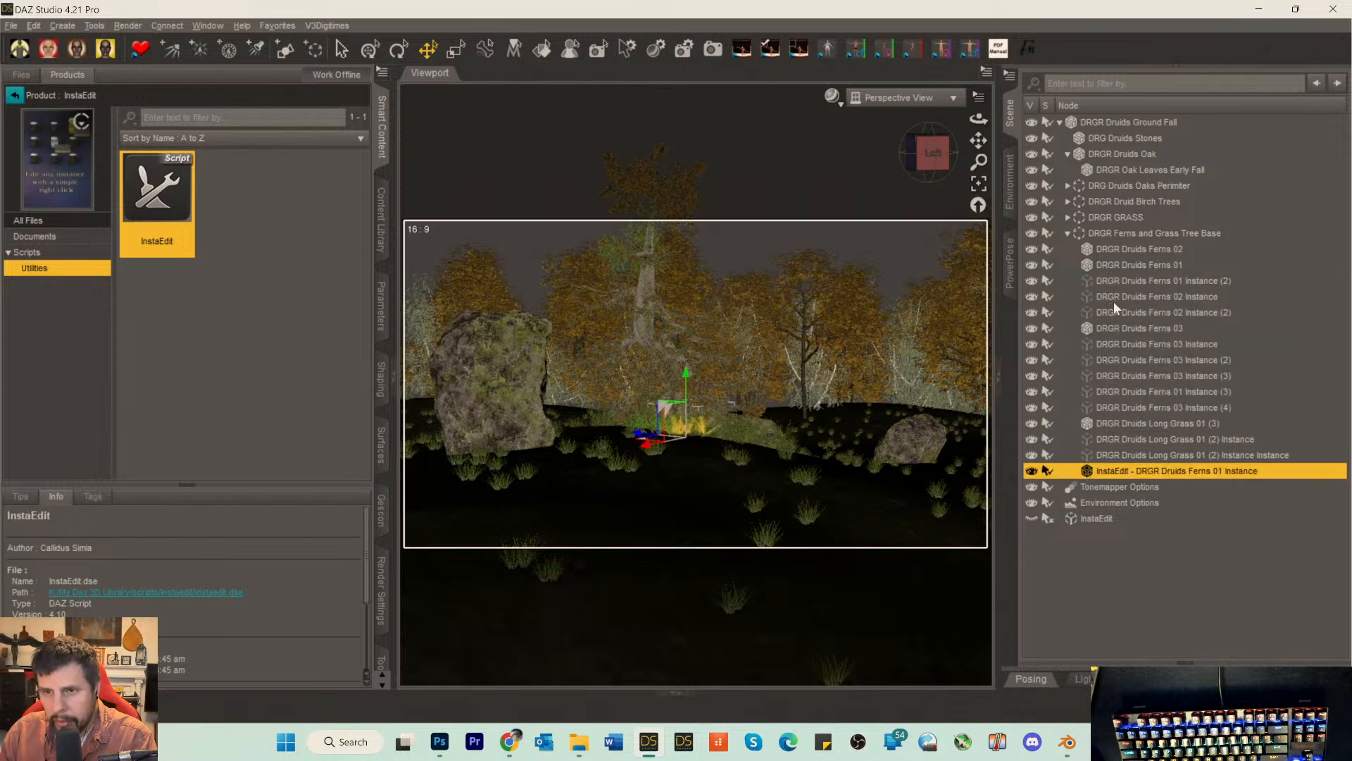
pyautogui.rightClick(1109, 281)
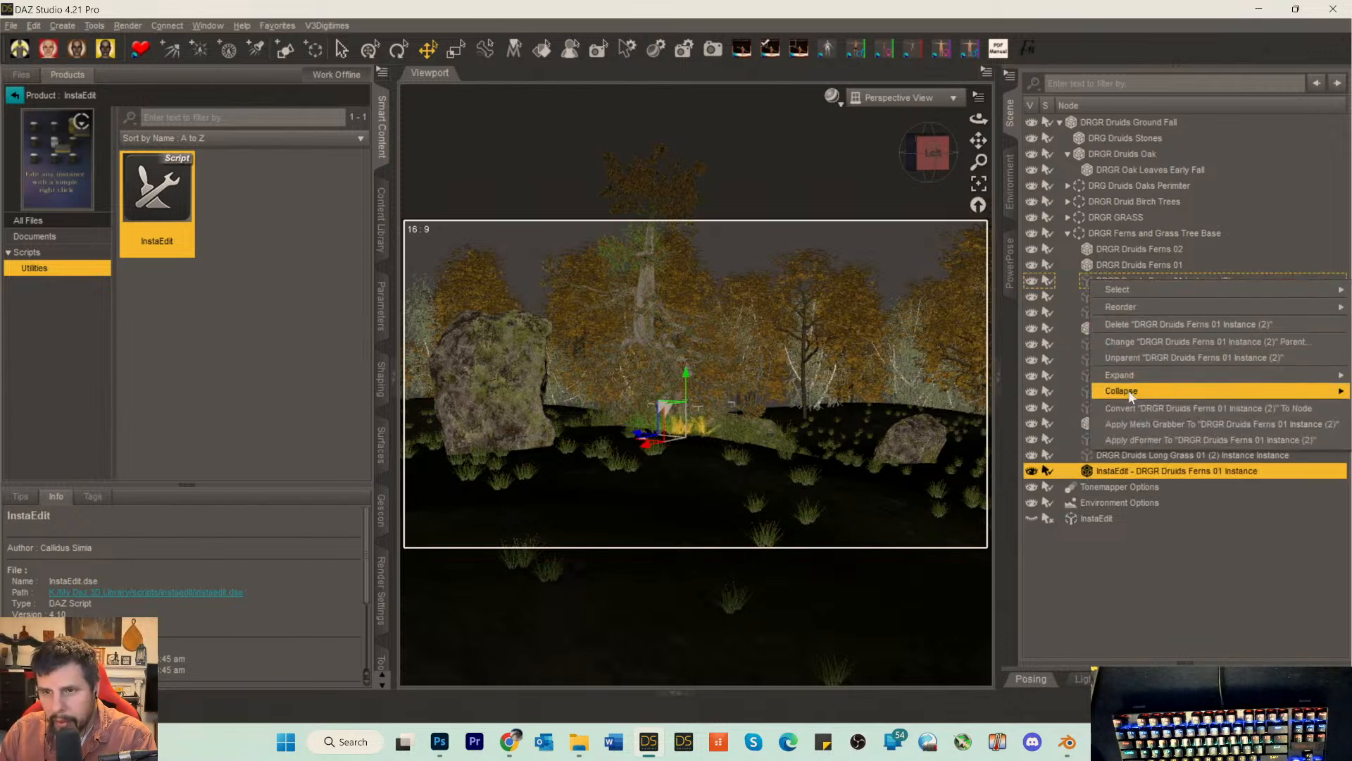
pyautogui.click(1129, 409)
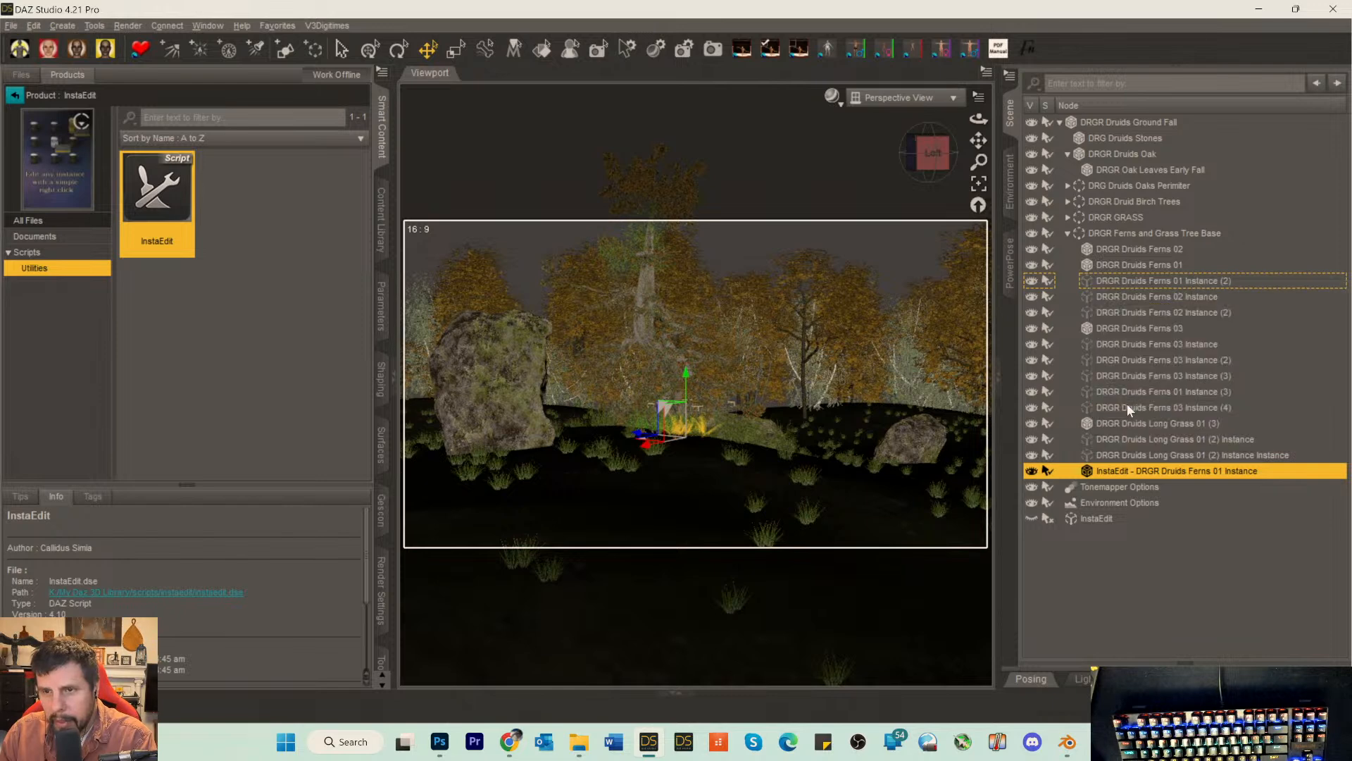
pyautogui.click(1108, 281)
pyautogui.rightClick(1108, 281)
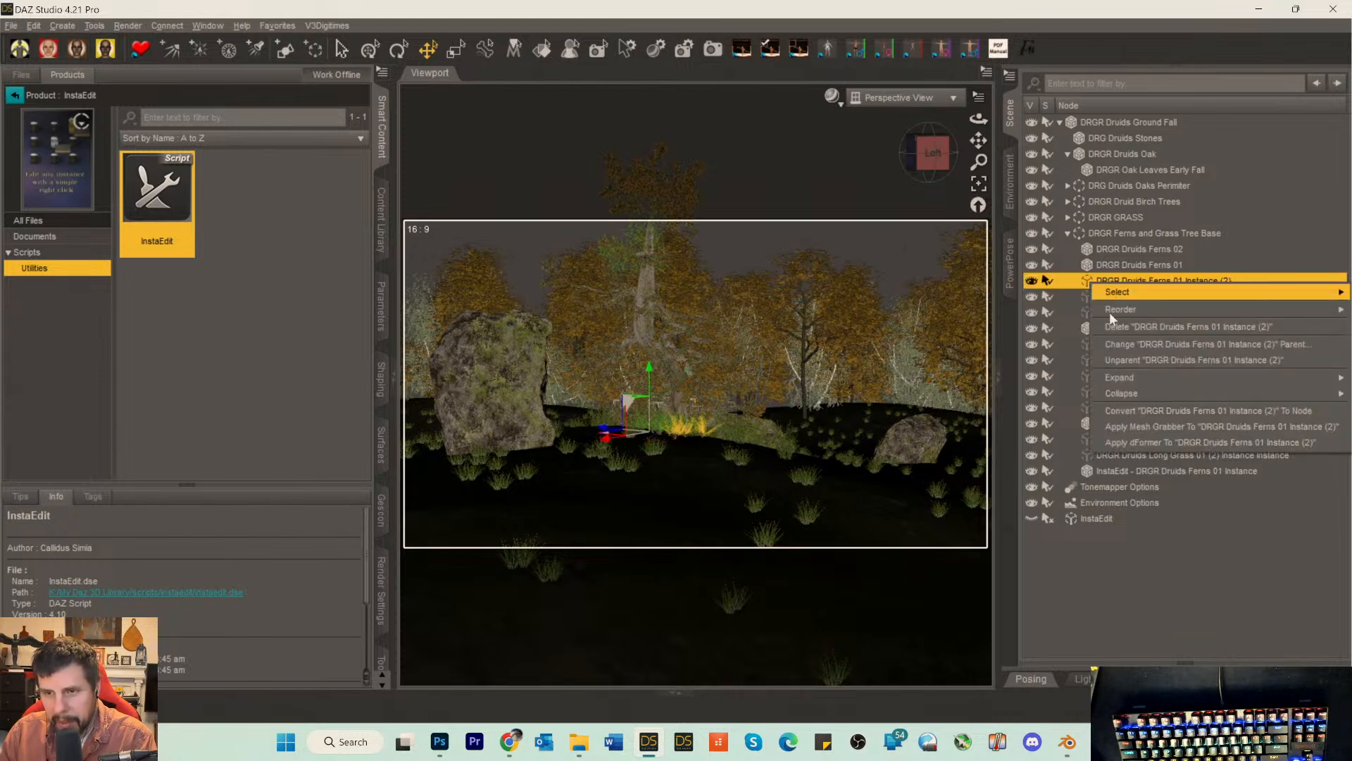
pyautogui.click(1122, 407)
# Step: Convert DRGR Druids Ferns 02 Instance and Ferns 02 Instance (2) to nodes one at a time
pyautogui.click(1107, 281)
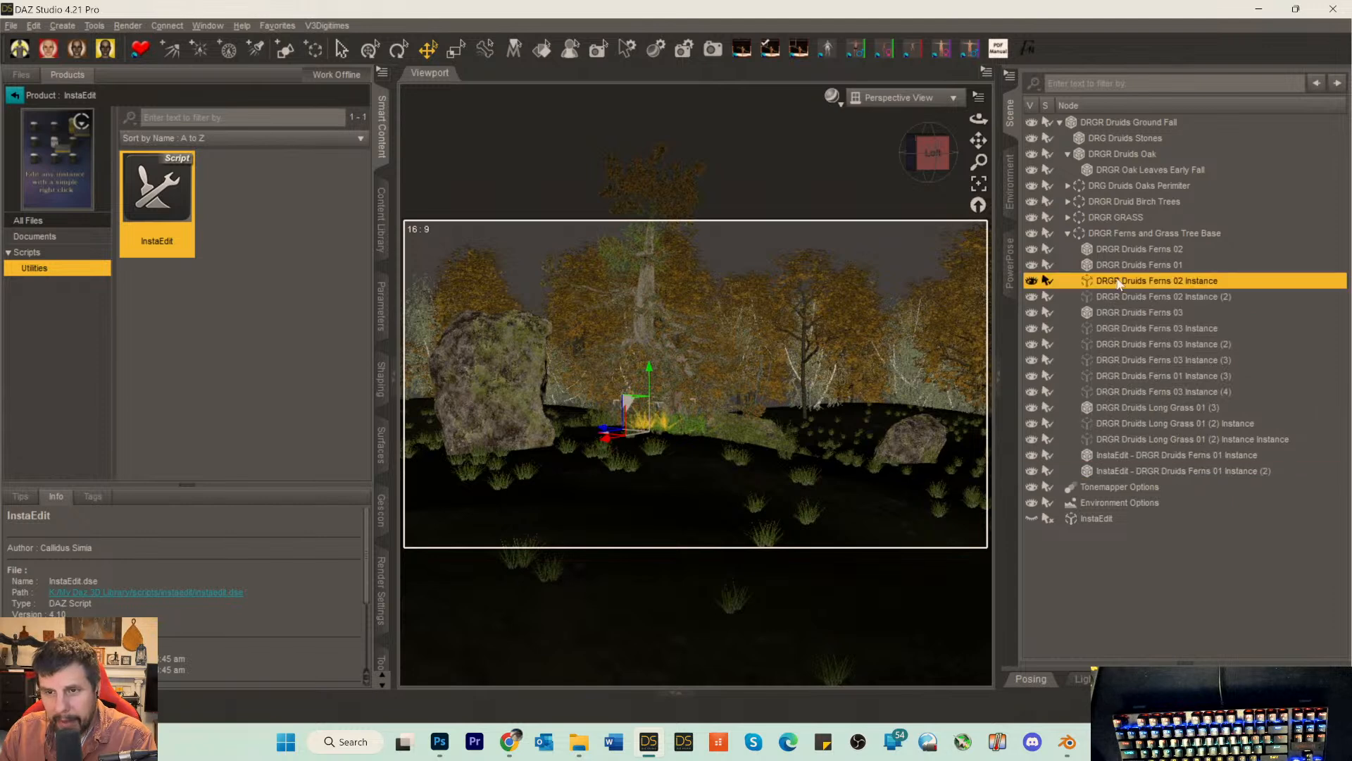
pyautogui.rightClick(1105, 280)
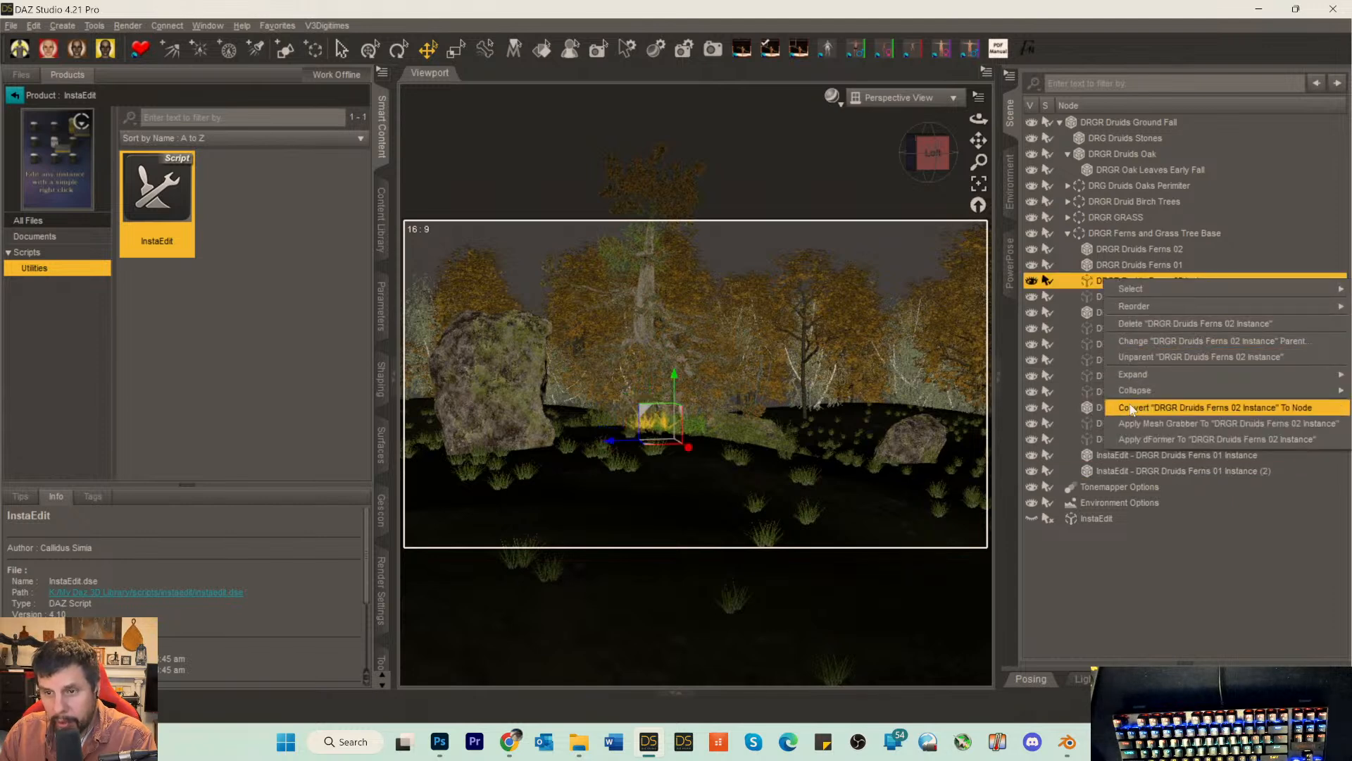
pyautogui.click(1134, 407)
pyautogui.click(1116, 271)
pyautogui.click(1117, 281)
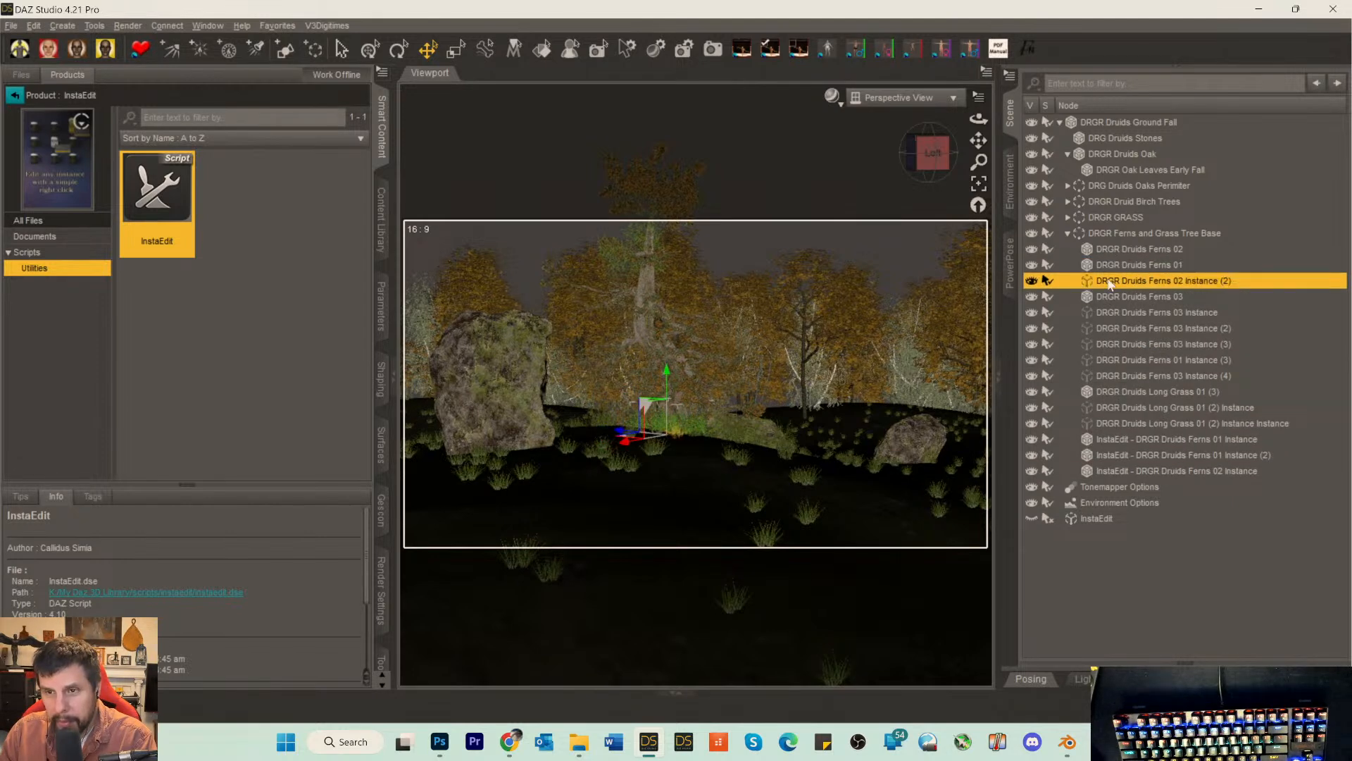
pyautogui.rightClick(1118, 281)
pyautogui.click(1131, 411)
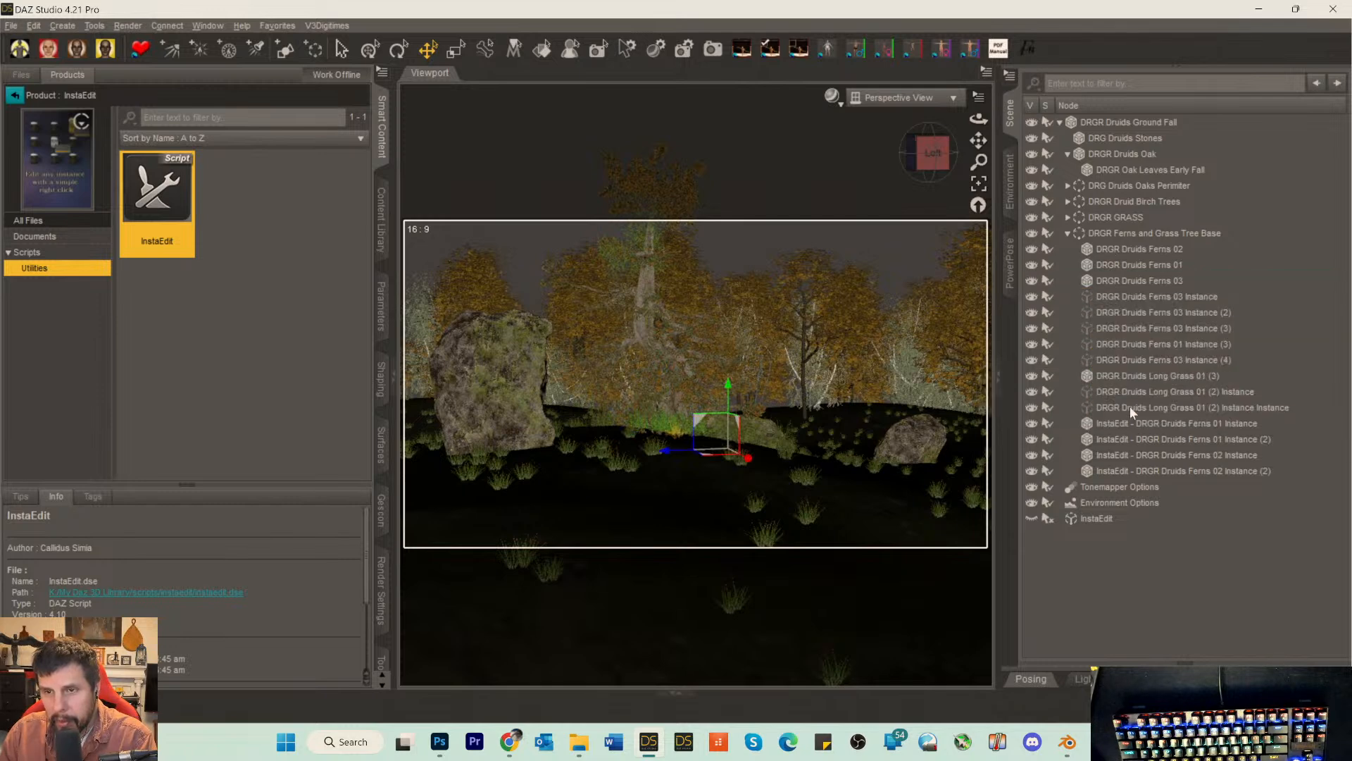
# Step: Convert DRGR Druids Ferns 03 Instance, Instance (2) and Instance (3) to nodes one at a time
pyautogui.click(1115, 297)
pyautogui.rightClick(1114, 298)
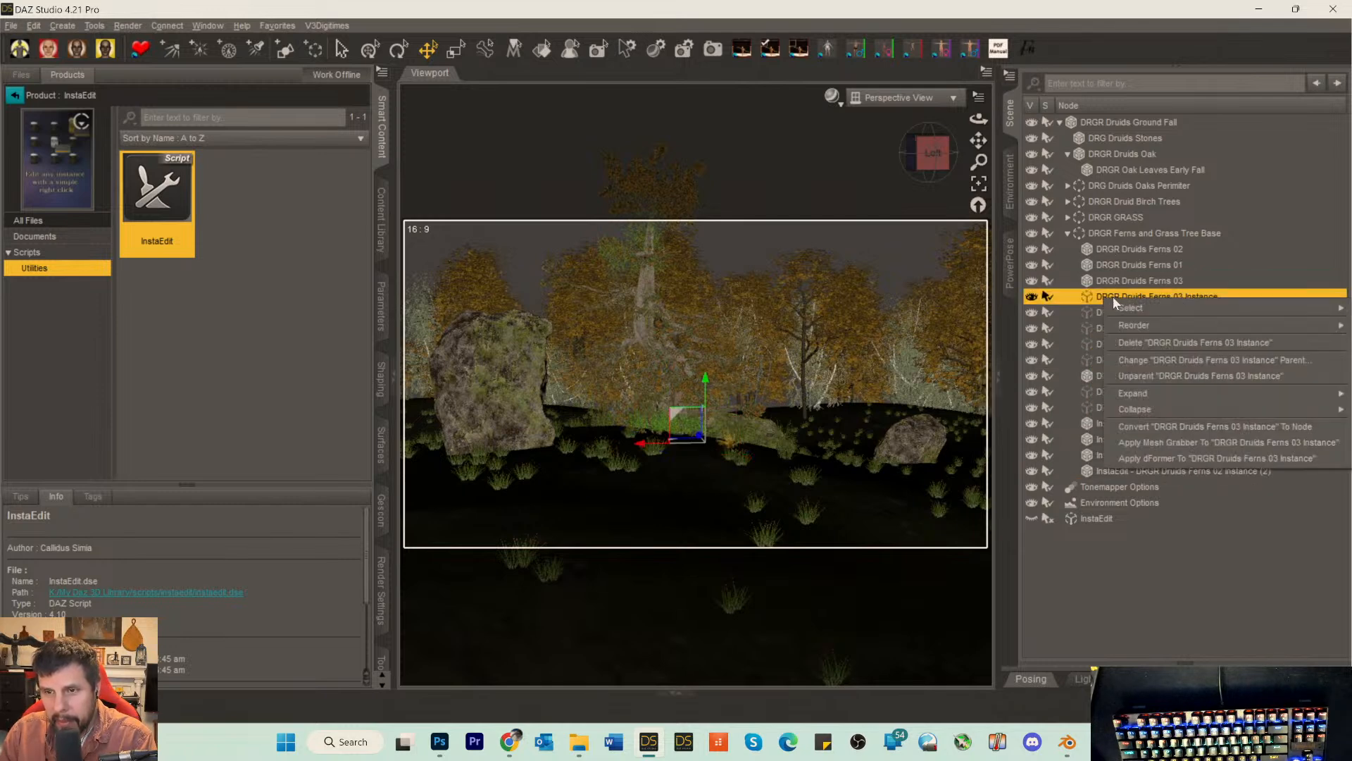
pyautogui.click(1135, 421)
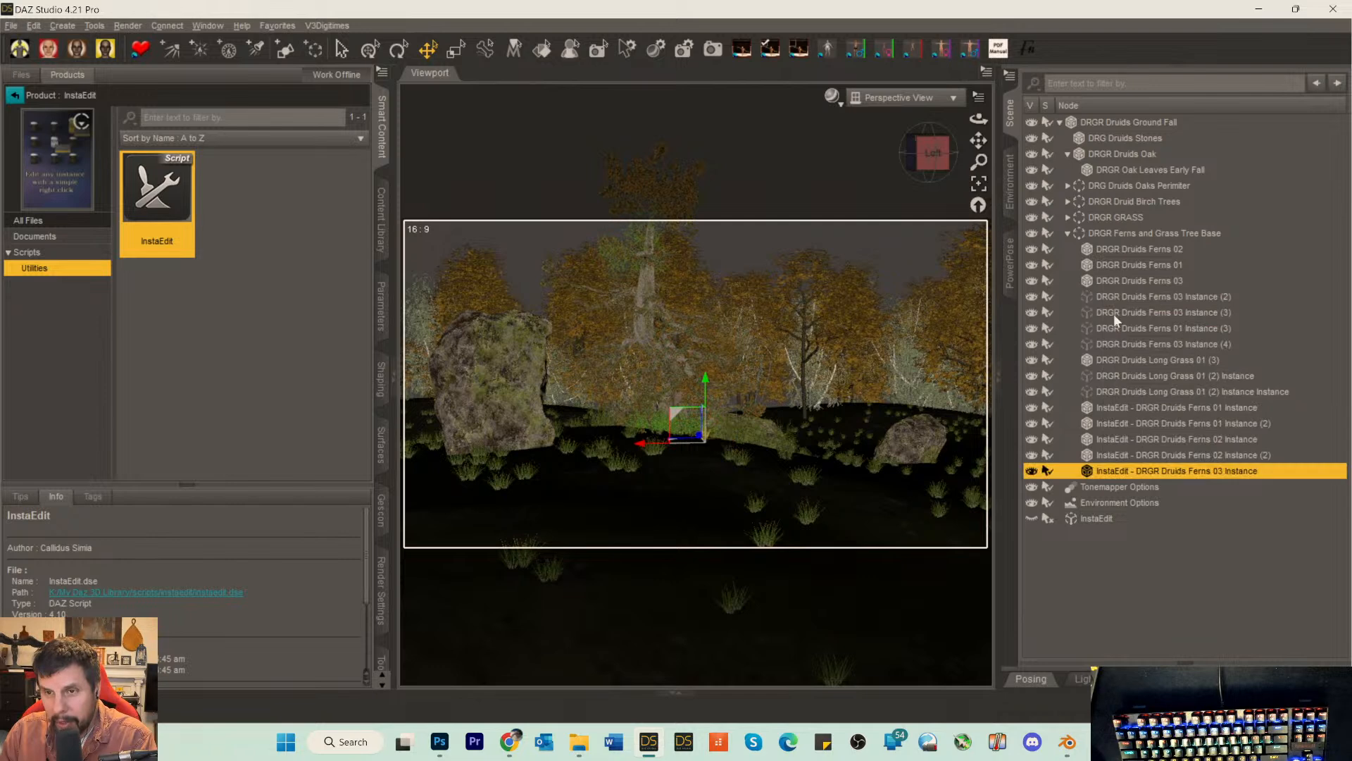
pyautogui.click(1122, 297)
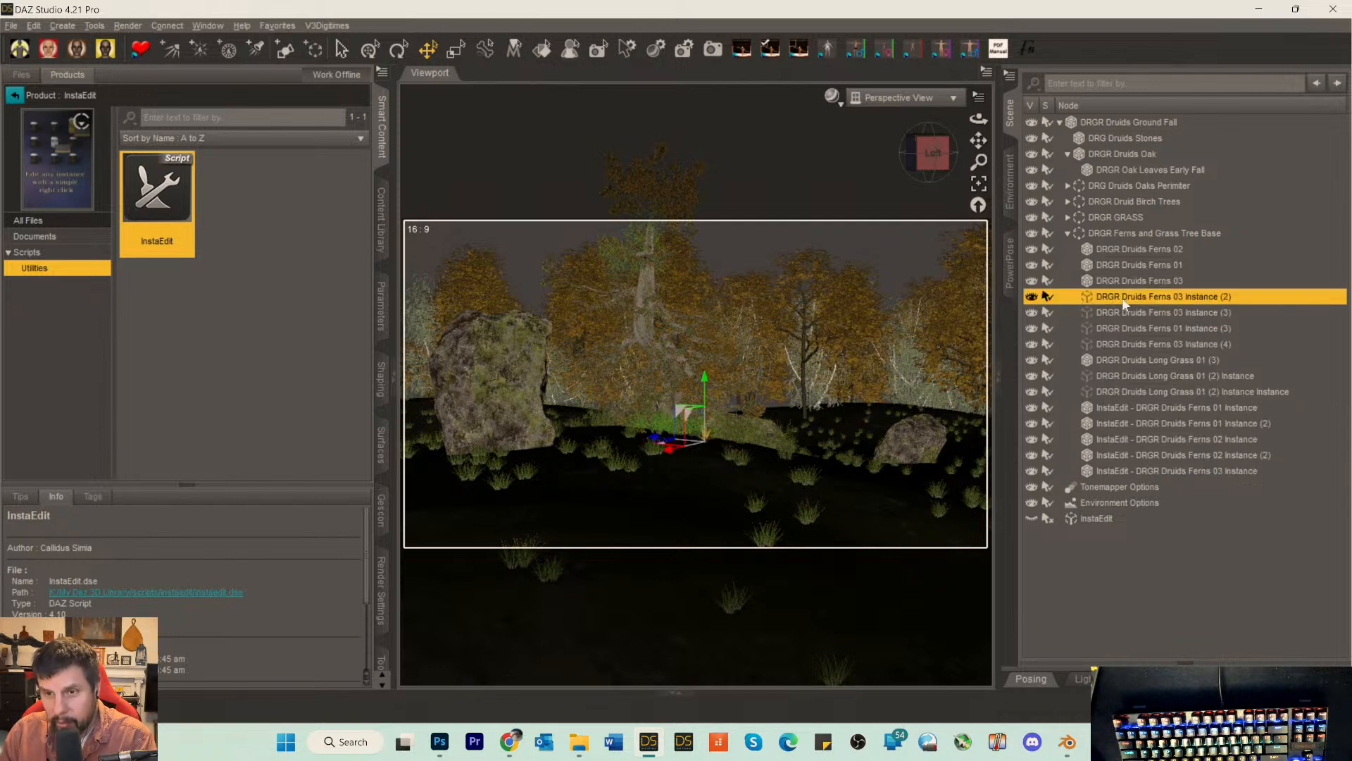
pyautogui.rightClick(1122, 297)
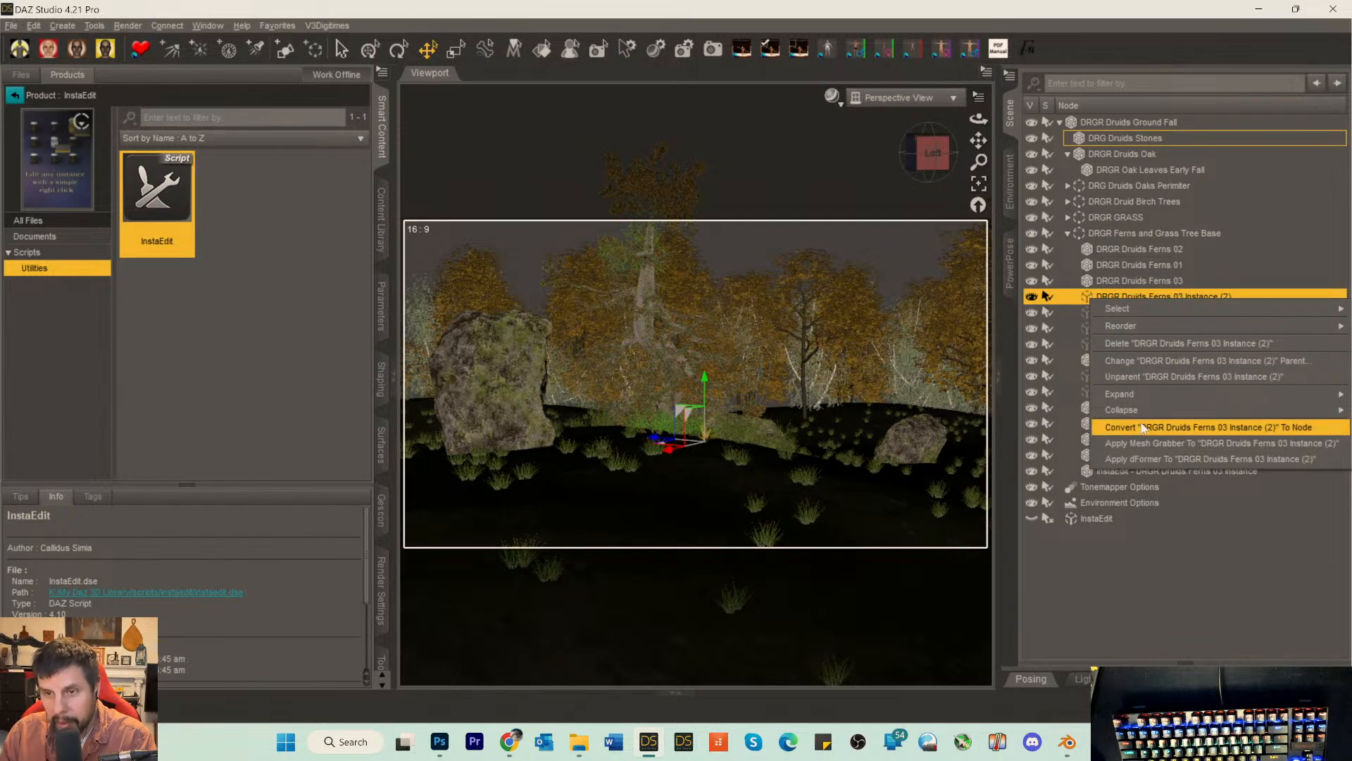
pyautogui.click(1142, 428)
pyautogui.click(1103, 298)
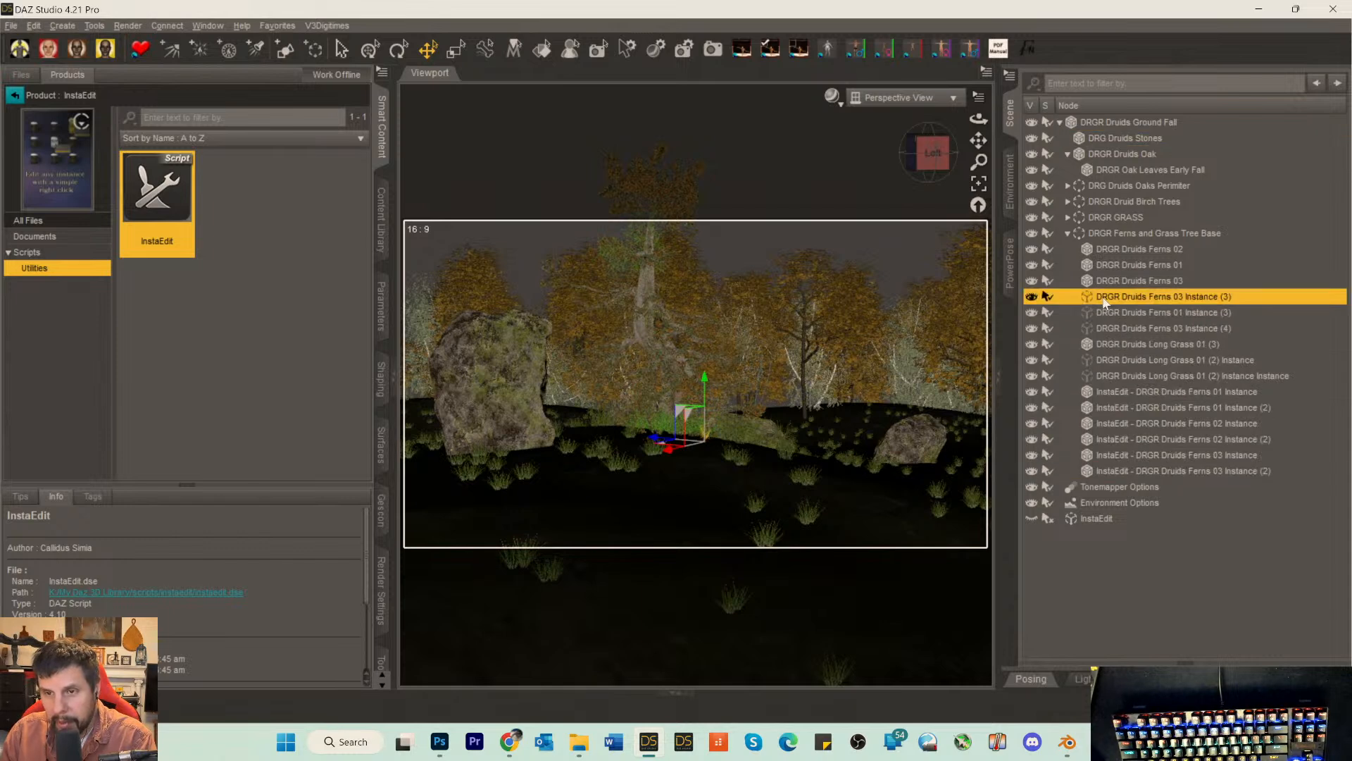
pyautogui.rightClick(1105, 302)
pyautogui.click(1133, 427)
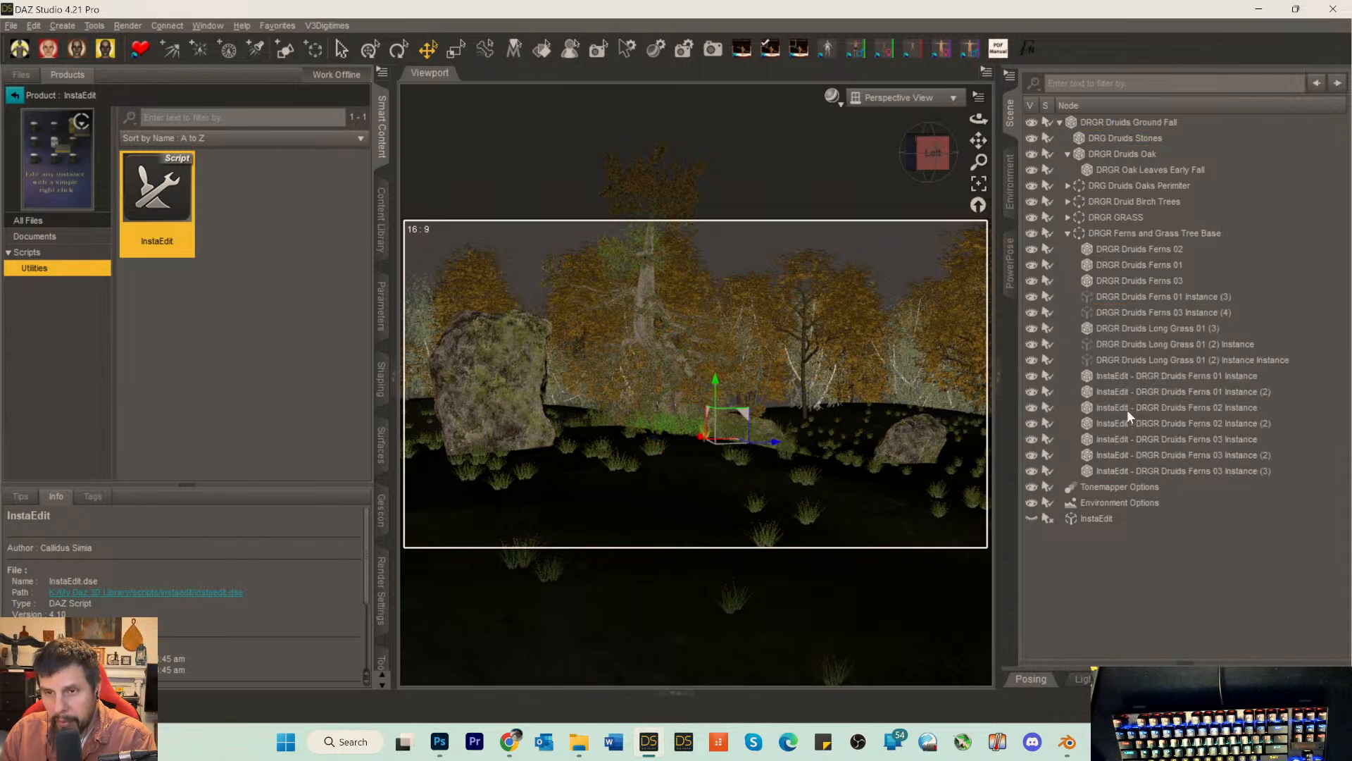
# Step: Convert DRGR Druids Ferns 01 Instance (3) and Ferns 03 Instance (4) to nodes one at a time
pyautogui.click(1108, 298)
pyautogui.rightClick(1108, 298)
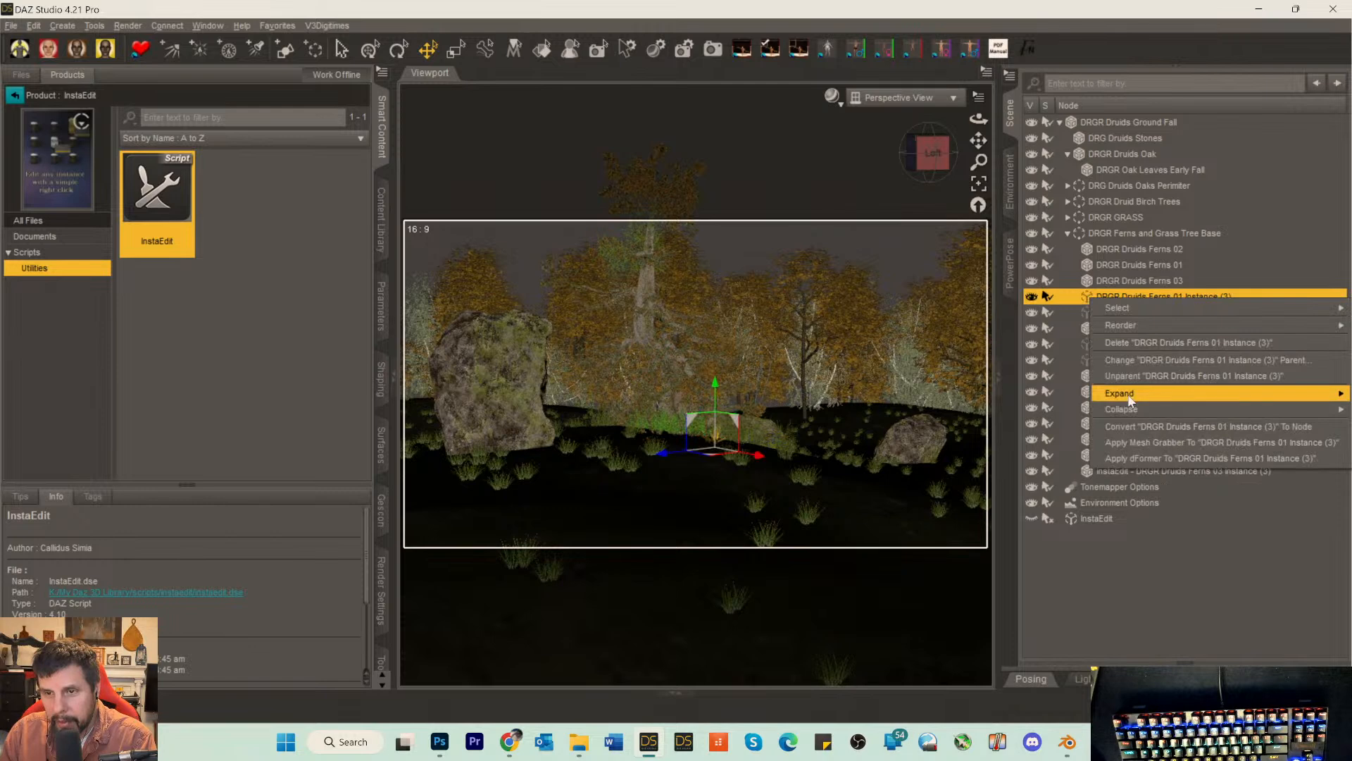
pyautogui.click(1131, 428)
pyautogui.click(1109, 297)
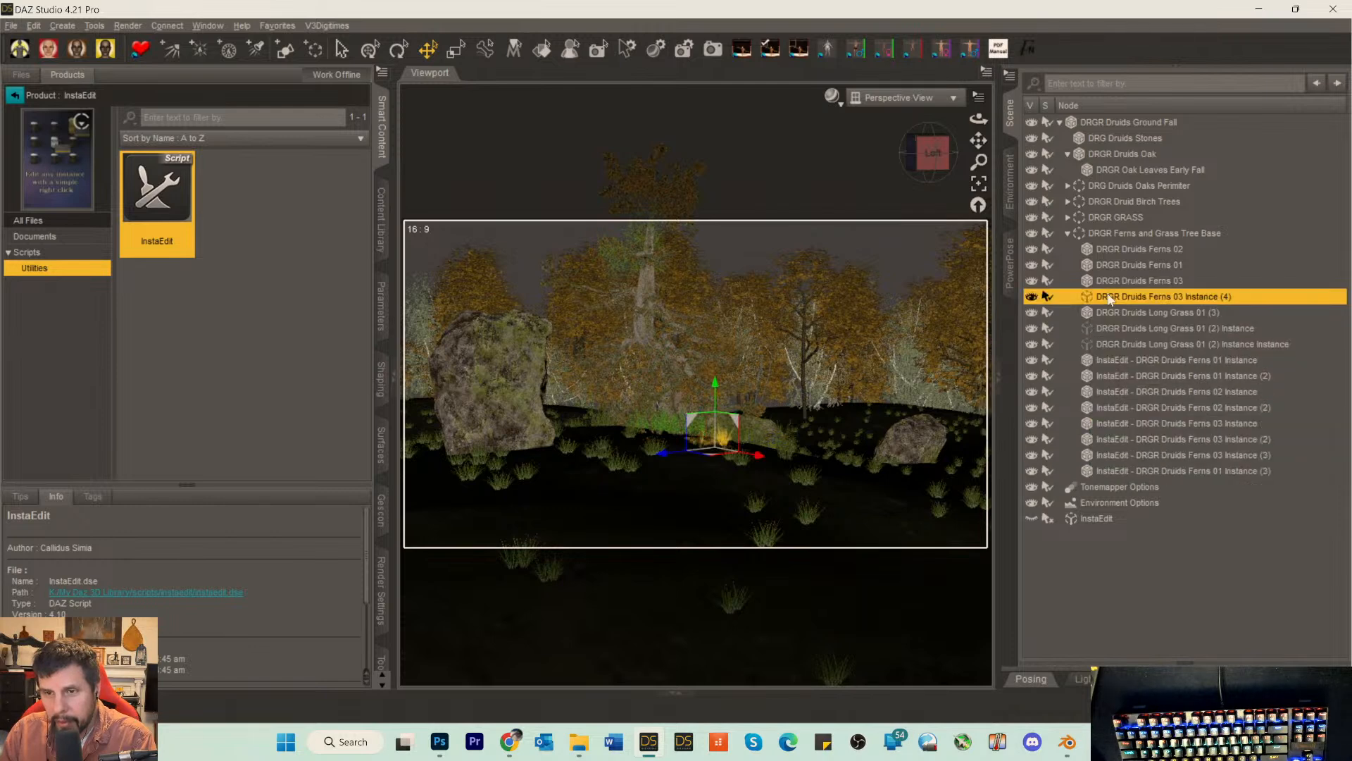
pyautogui.rightClick(1108, 299)
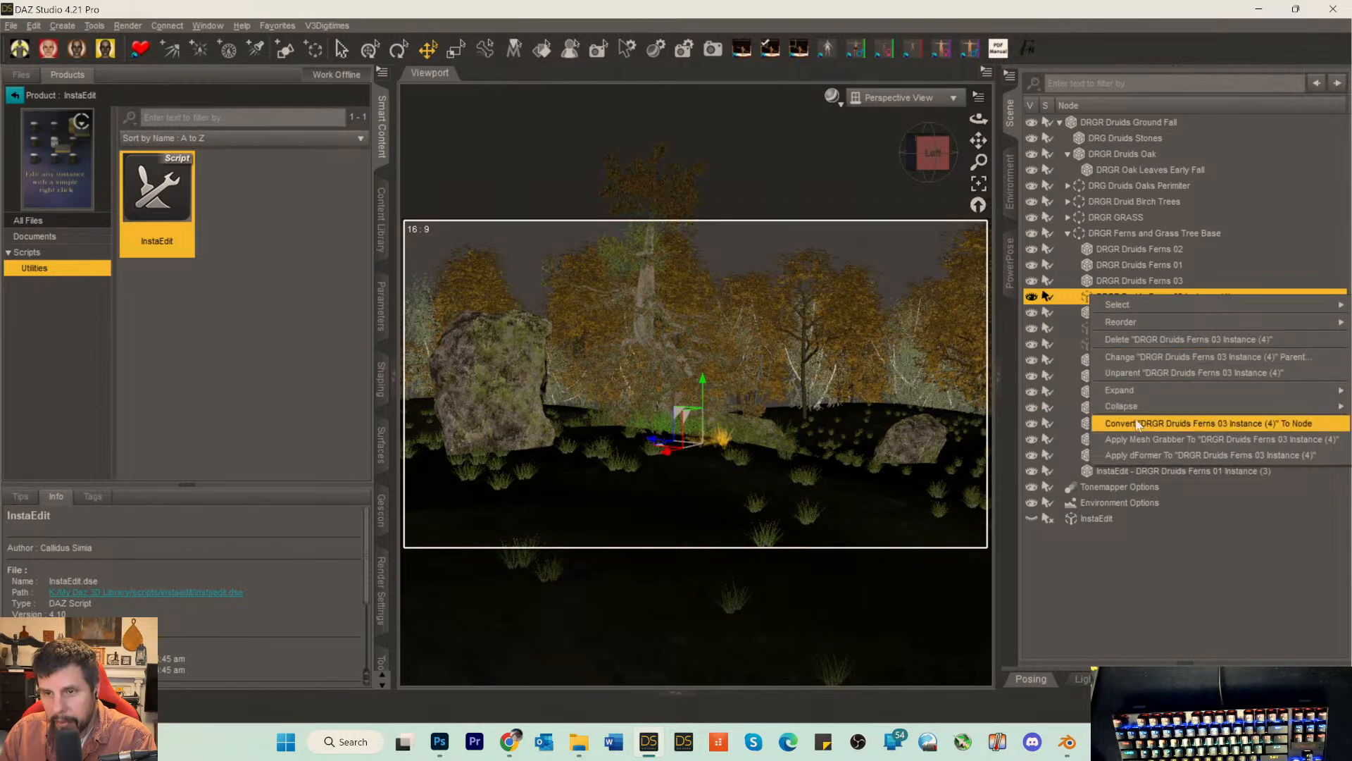
pyautogui.click(1134, 424)
# Step: Convert DRGR Druids Long Grass 01 (2) Instance and Long Grass 01 (2) Instance Instance to nodes
pyautogui.click(1103, 314)
pyautogui.rightClick(1101, 310)
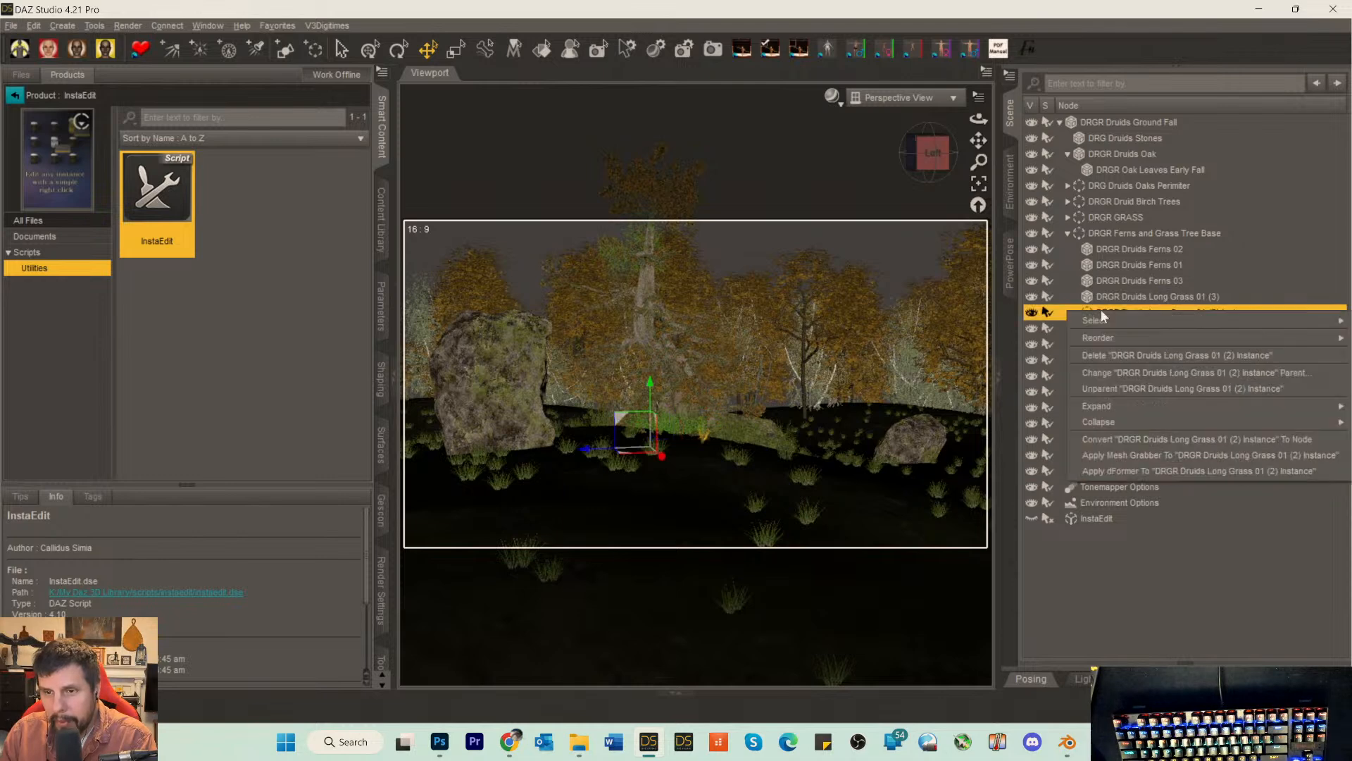
pyautogui.click(1115, 439)
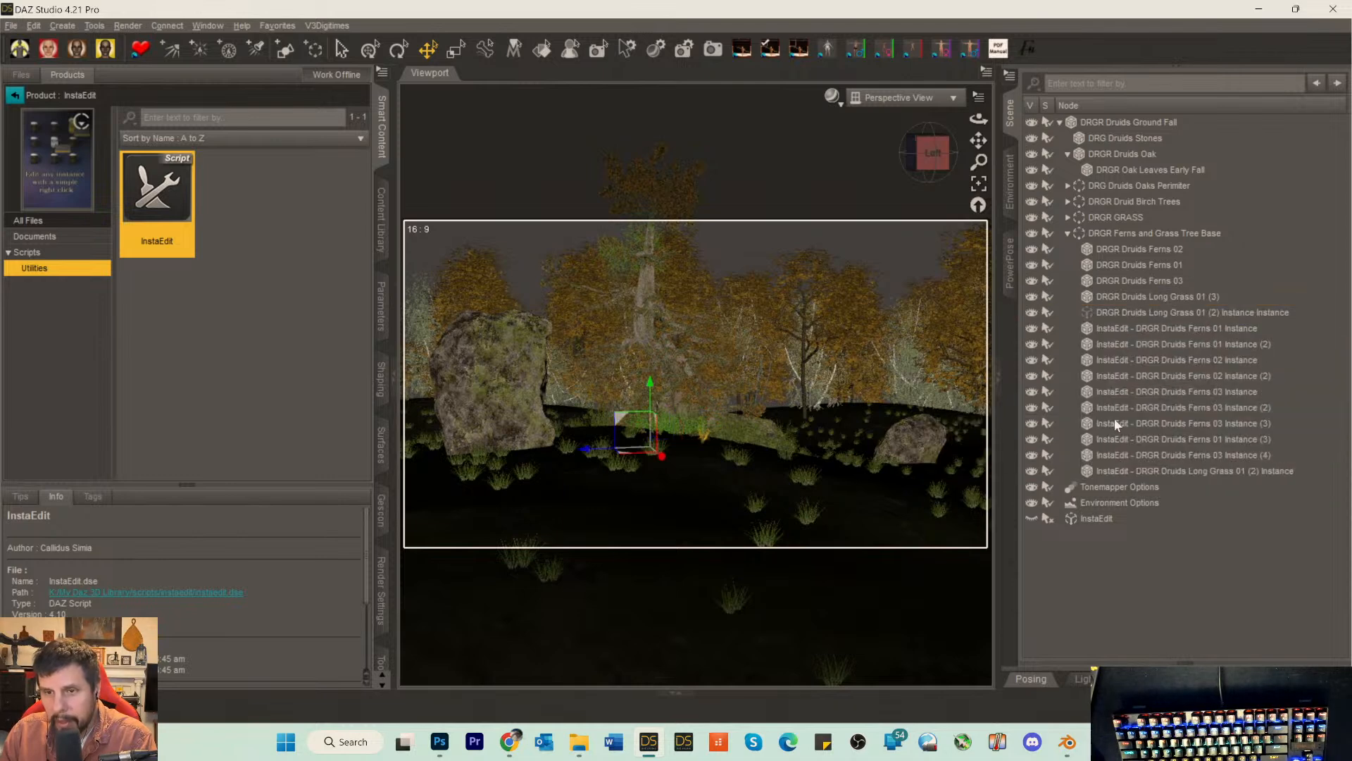
pyautogui.click(1103, 313)
pyautogui.rightClick(1101, 314)
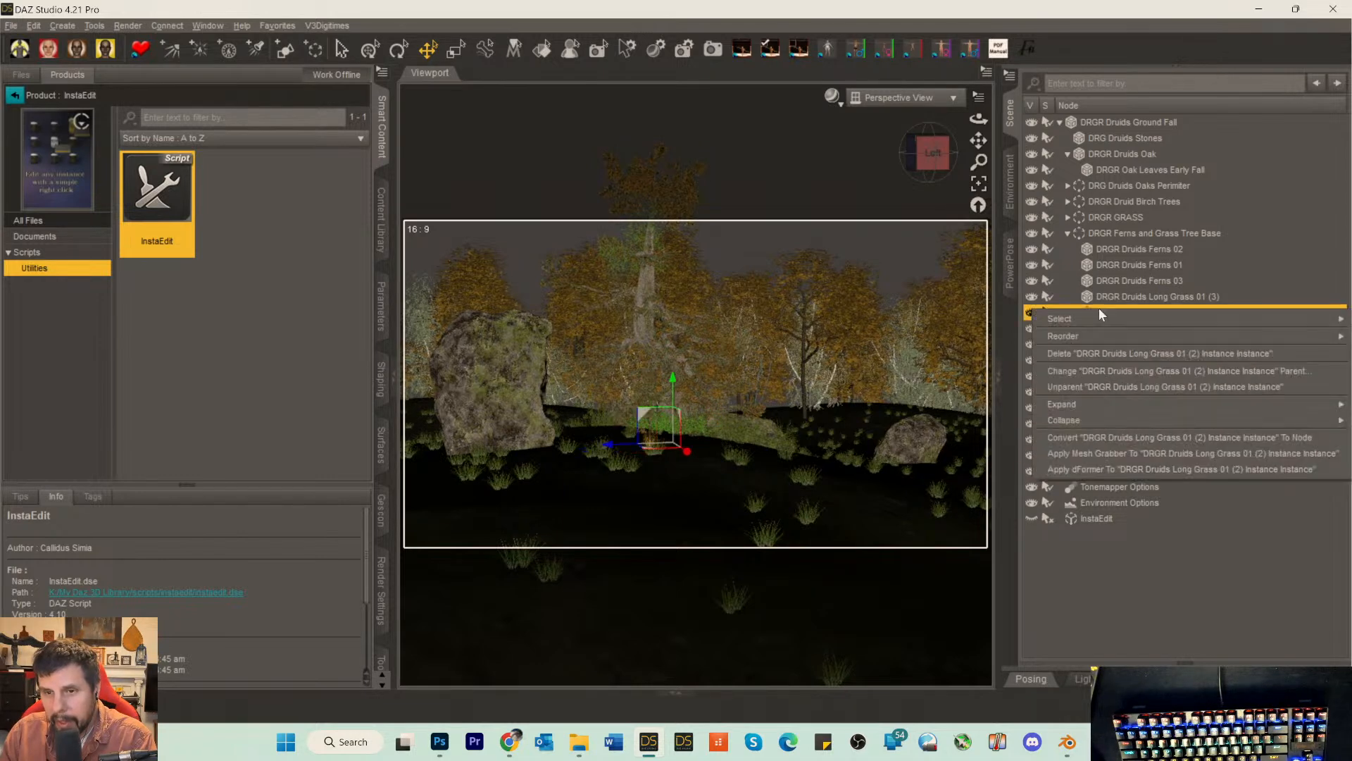
pyautogui.click(1115, 440)
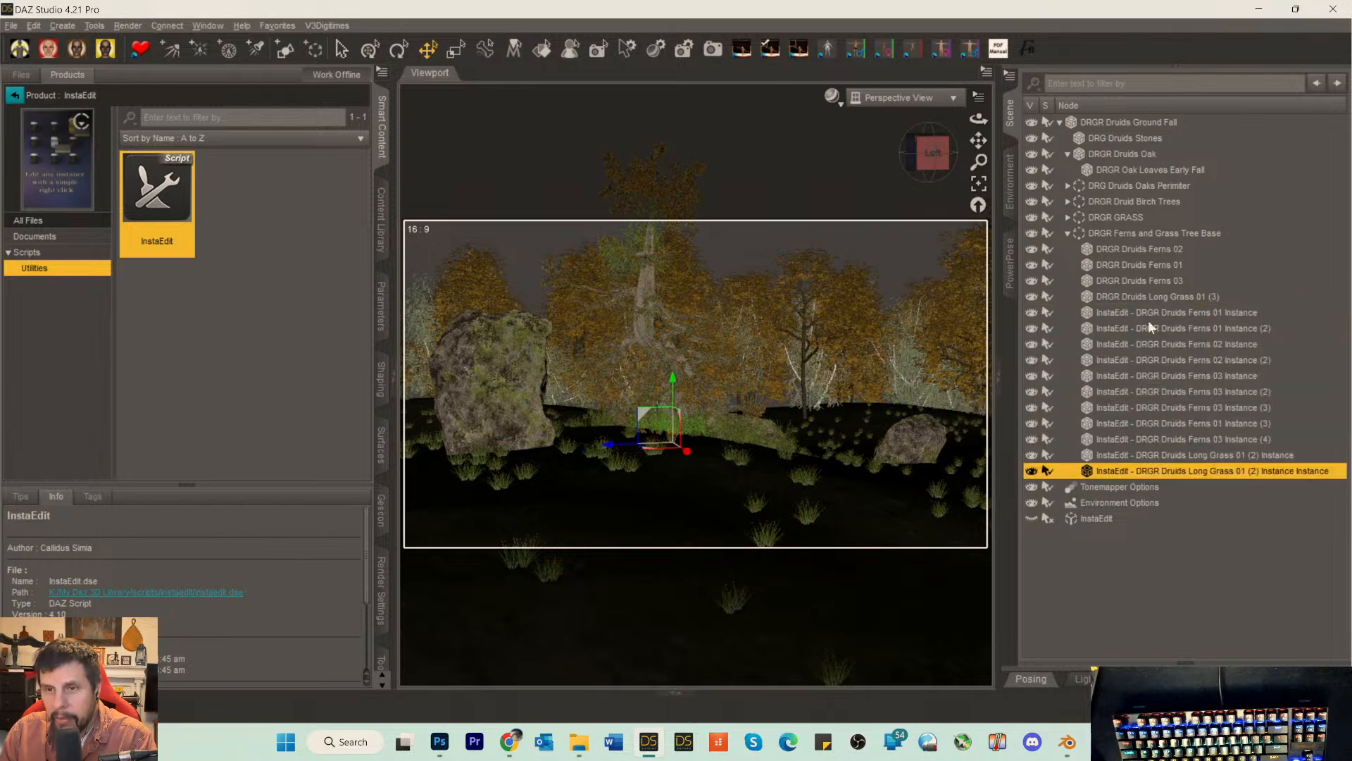
# Step: Expand the DRGR Druids Birch 05 Summer Instances group under DRGR Druid Birch Trees and convert its first Instance and Instance (2) to nodes
pyautogui.click(1068, 201)
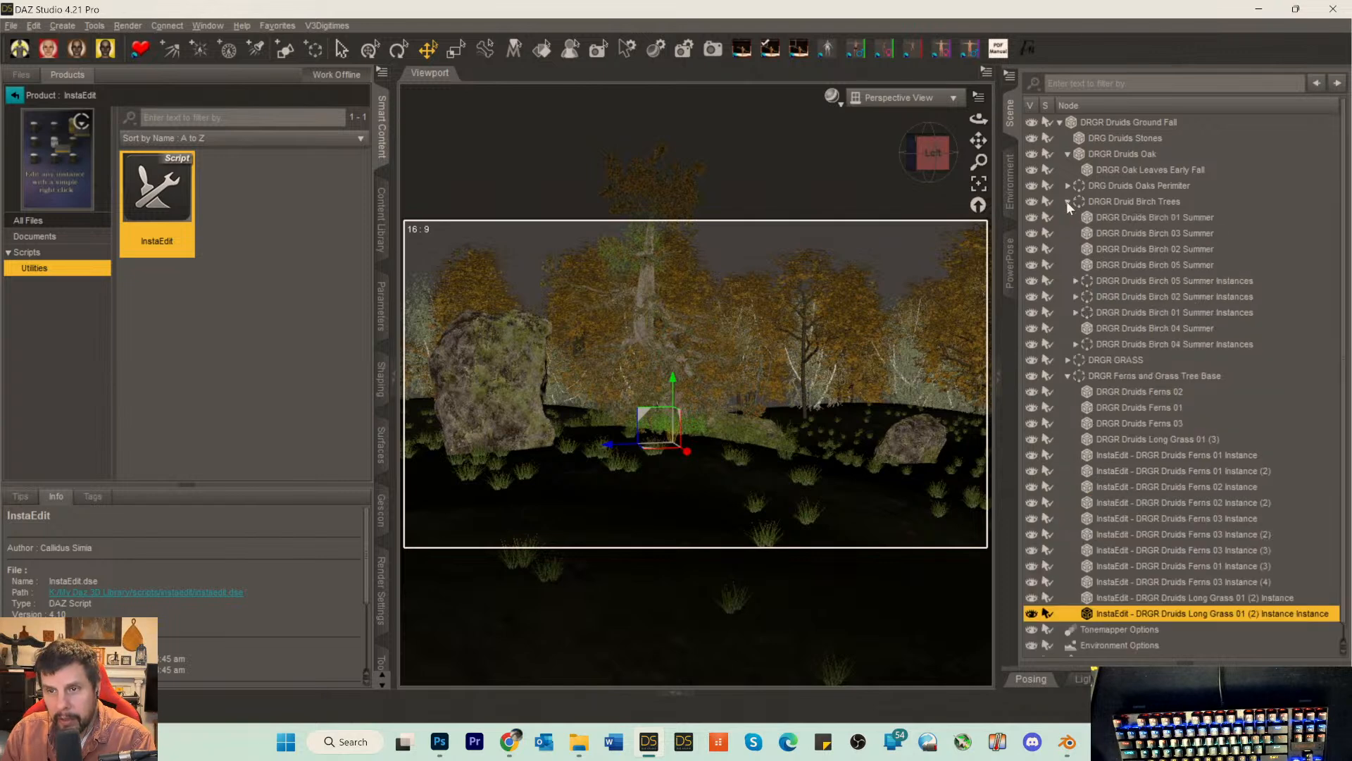
pyautogui.click(1074, 281)
pyautogui.click(1137, 298)
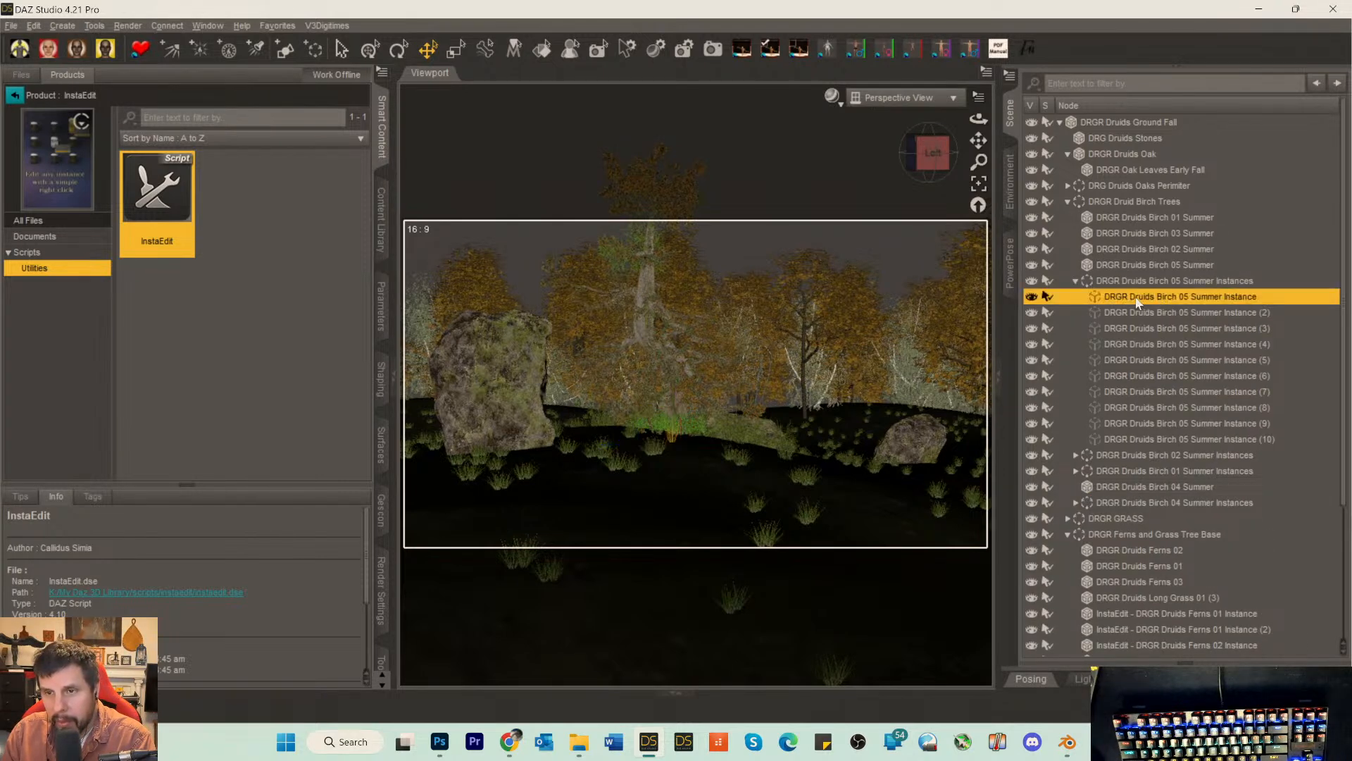
pyautogui.rightClick(1137, 298)
pyautogui.click(1156, 427)
pyautogui.click(1127, 299)
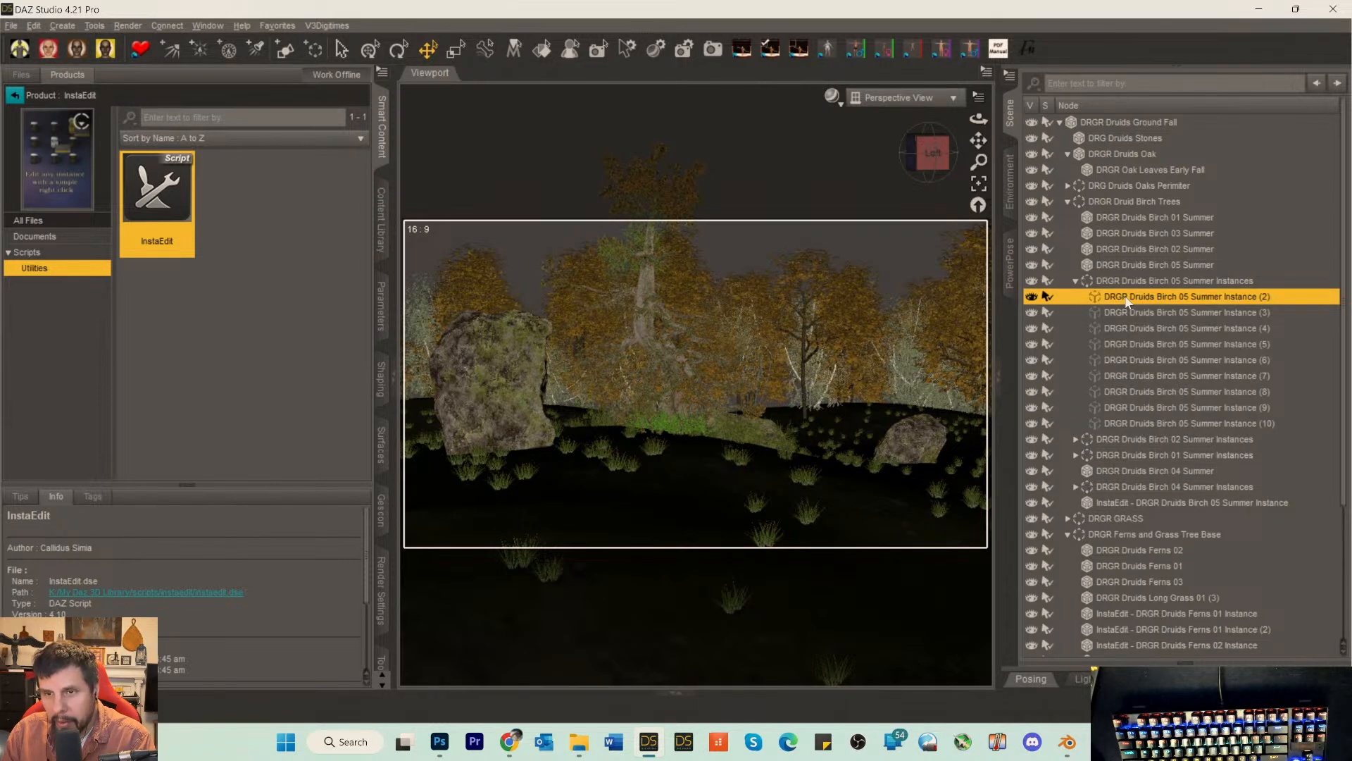
pyautogui.rightClick(1127, 299)
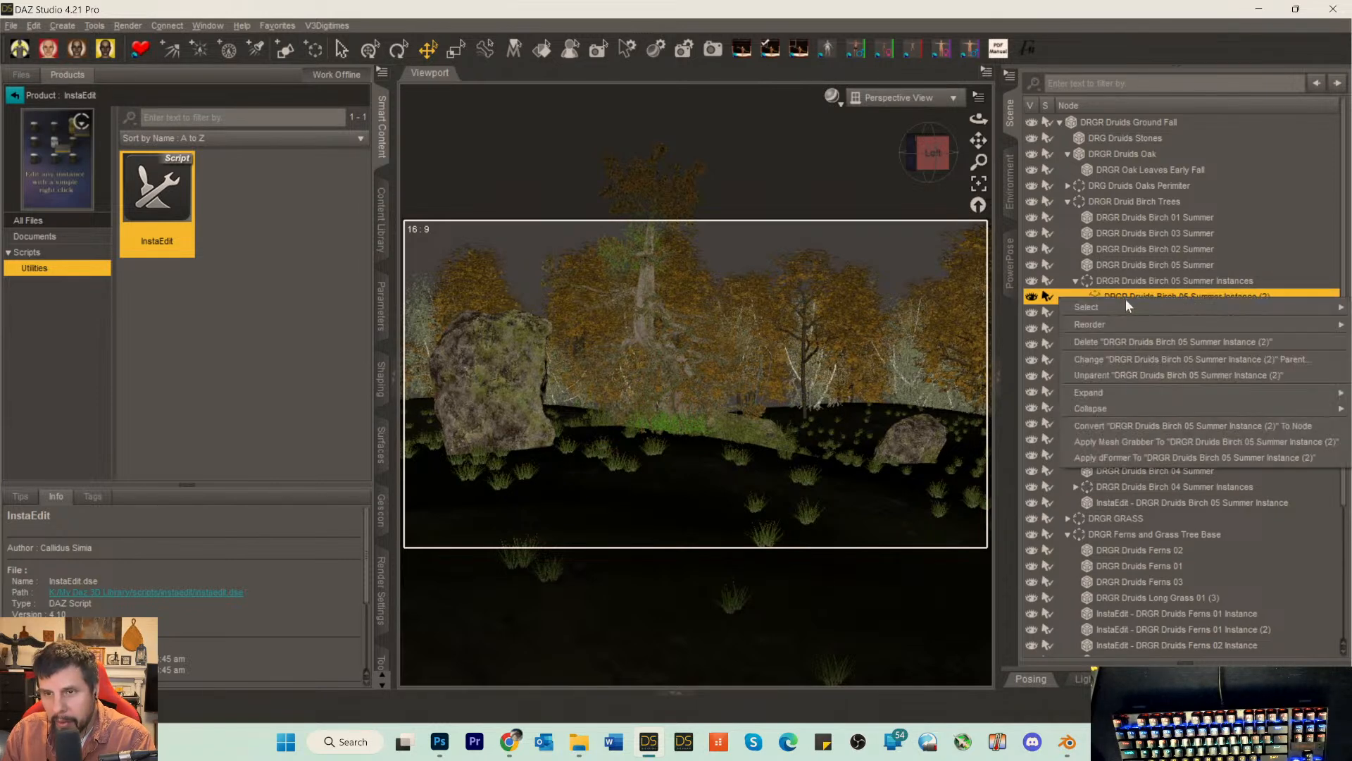
pyautogui.click(1127, 424)
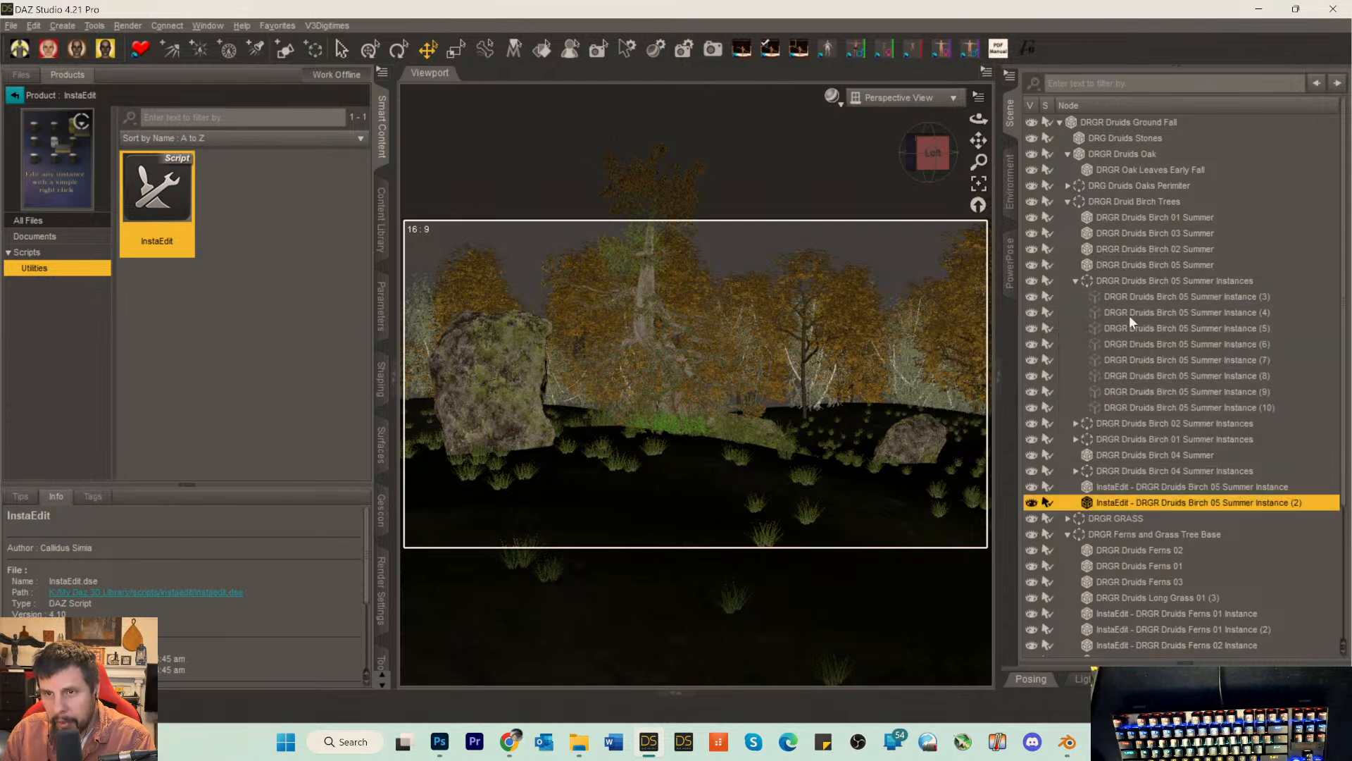
# Step: Convert DRGR Druids Birch 05 Summer Instance (3) and Instance (4) to nodes one at a time
pyautogui.click(1128, 297)
pyautogui.rightClick(1127, 296)
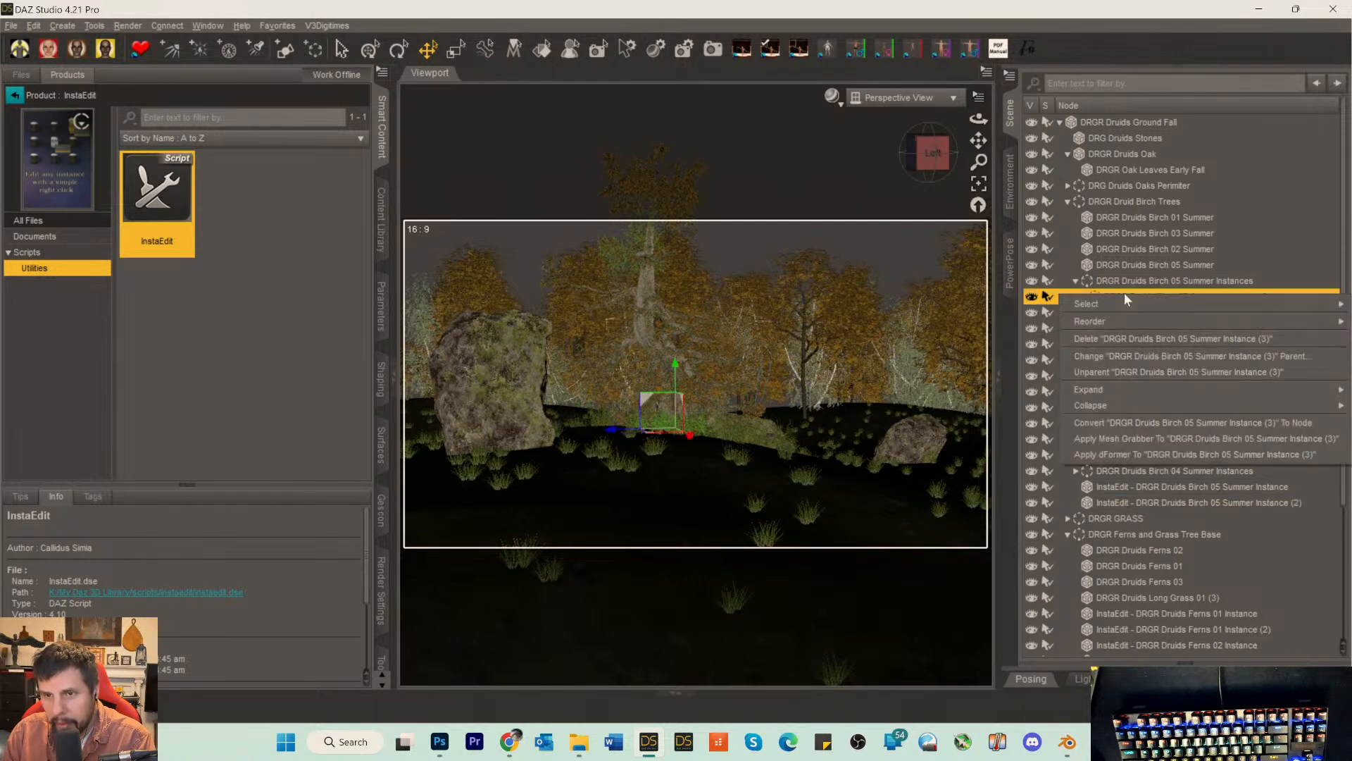
pyautogui.click(1125, 422)
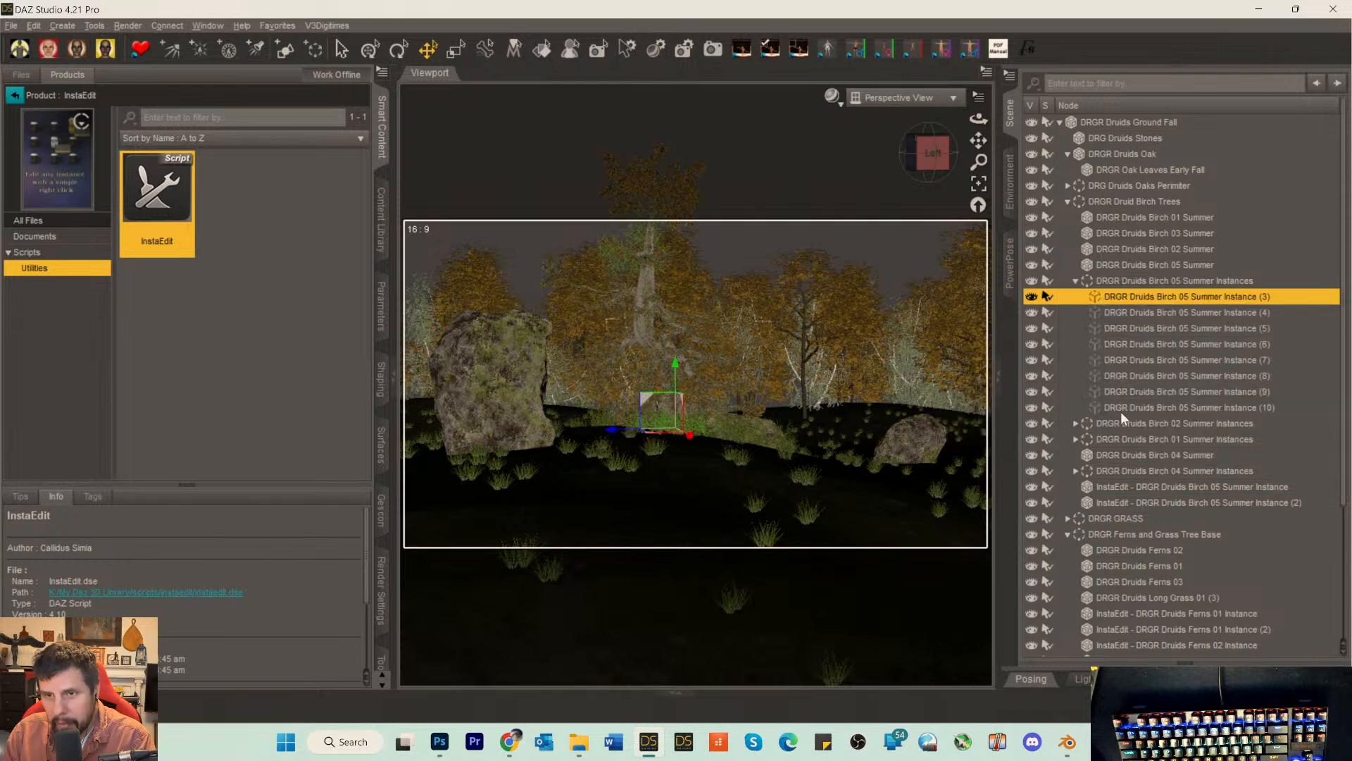
pyautogui.click(1110, 297)
pyautogui.rightClick(1110, 297)
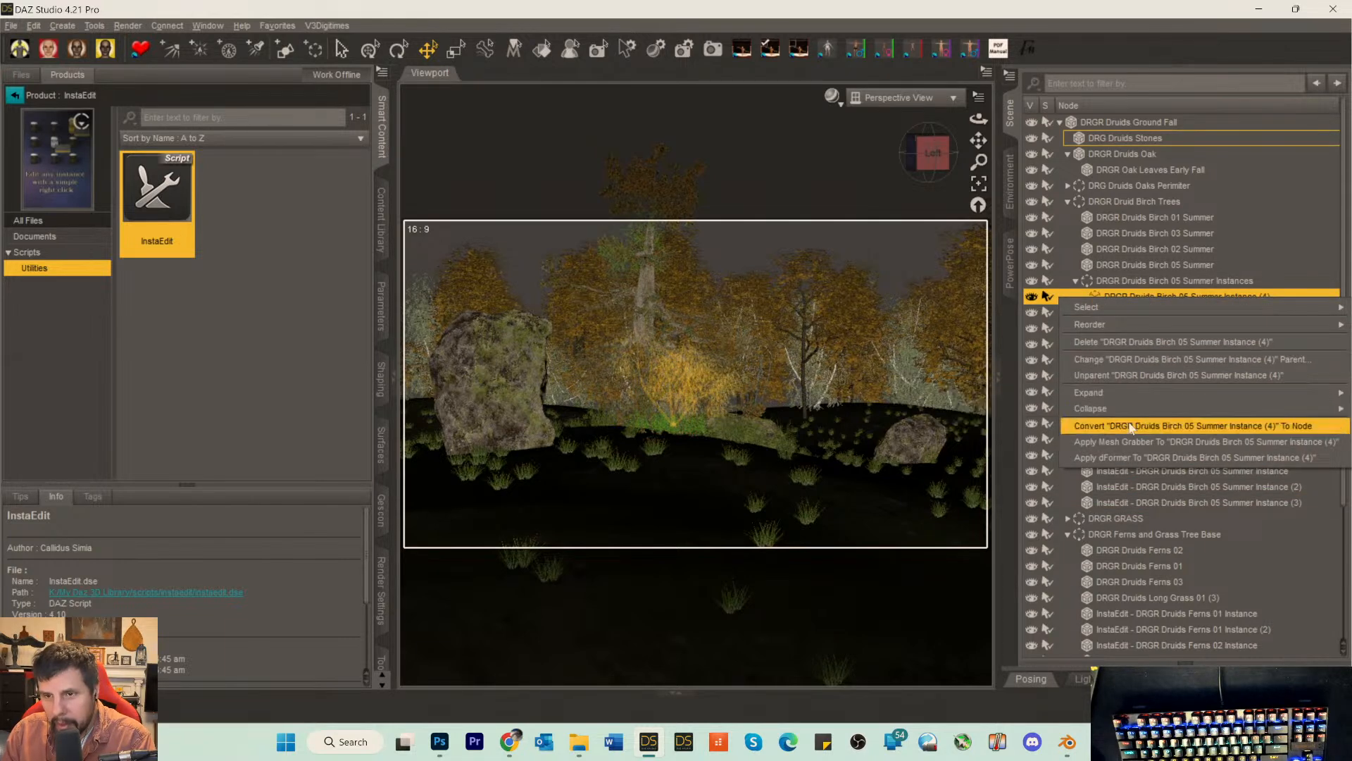
pyautogui.click(1127, 427)
# Step: Convert DRGR Druids Birch 05 Summer Instance (5) and Instance (6) to nodes one at a time
pyautogui.click(1124, 296)
pyautogui.rightClick(1122, 293)
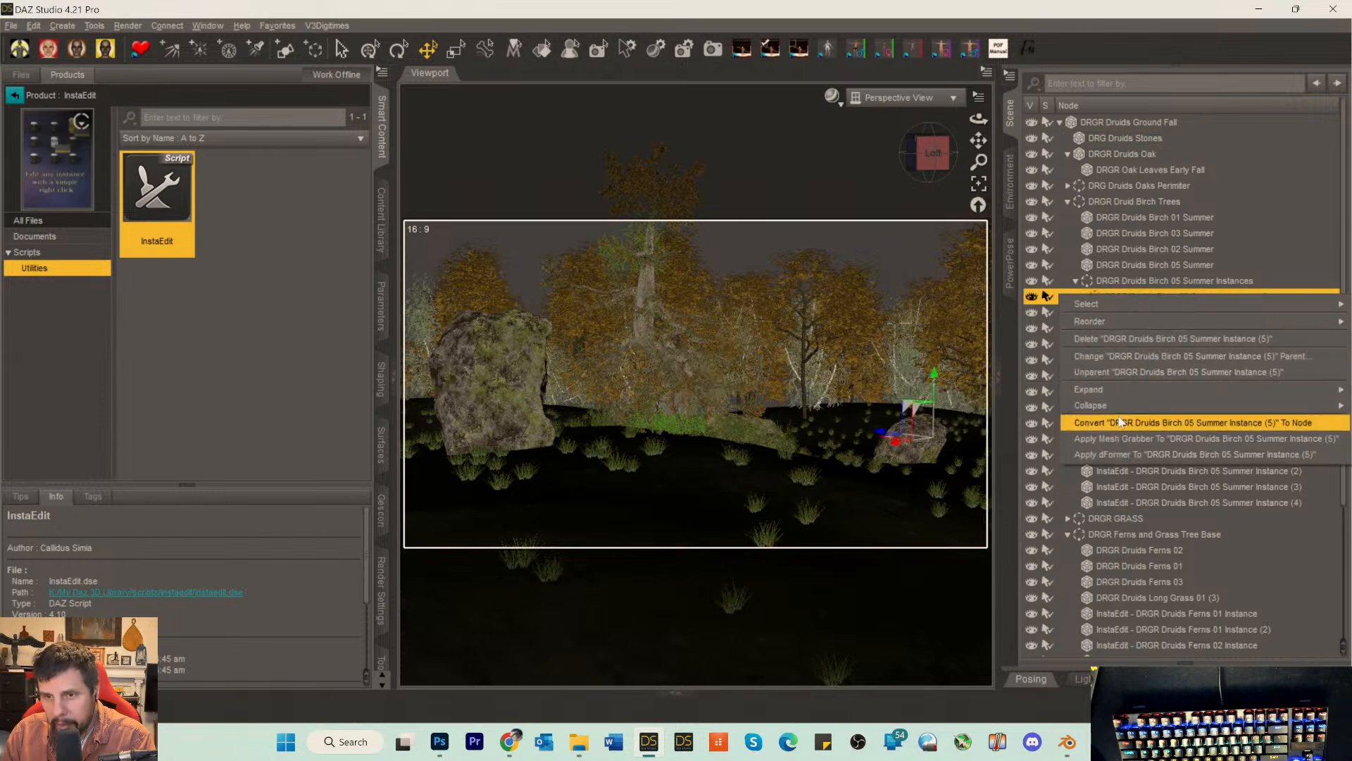
pyautogui.click(1124, 421)
pyautogui.click(1118, 297)
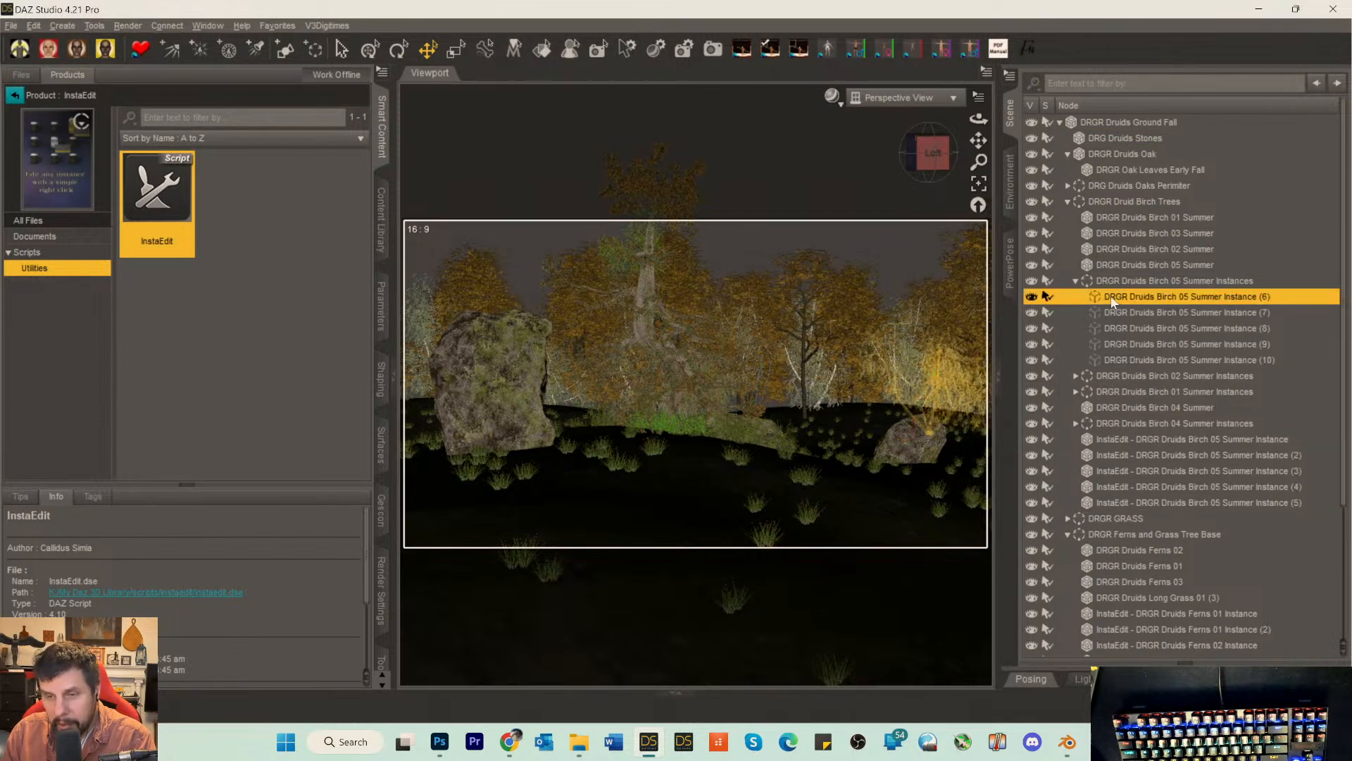
pyautogui.rightClick(1117, 296)
pyautogui.click(1122, 422)
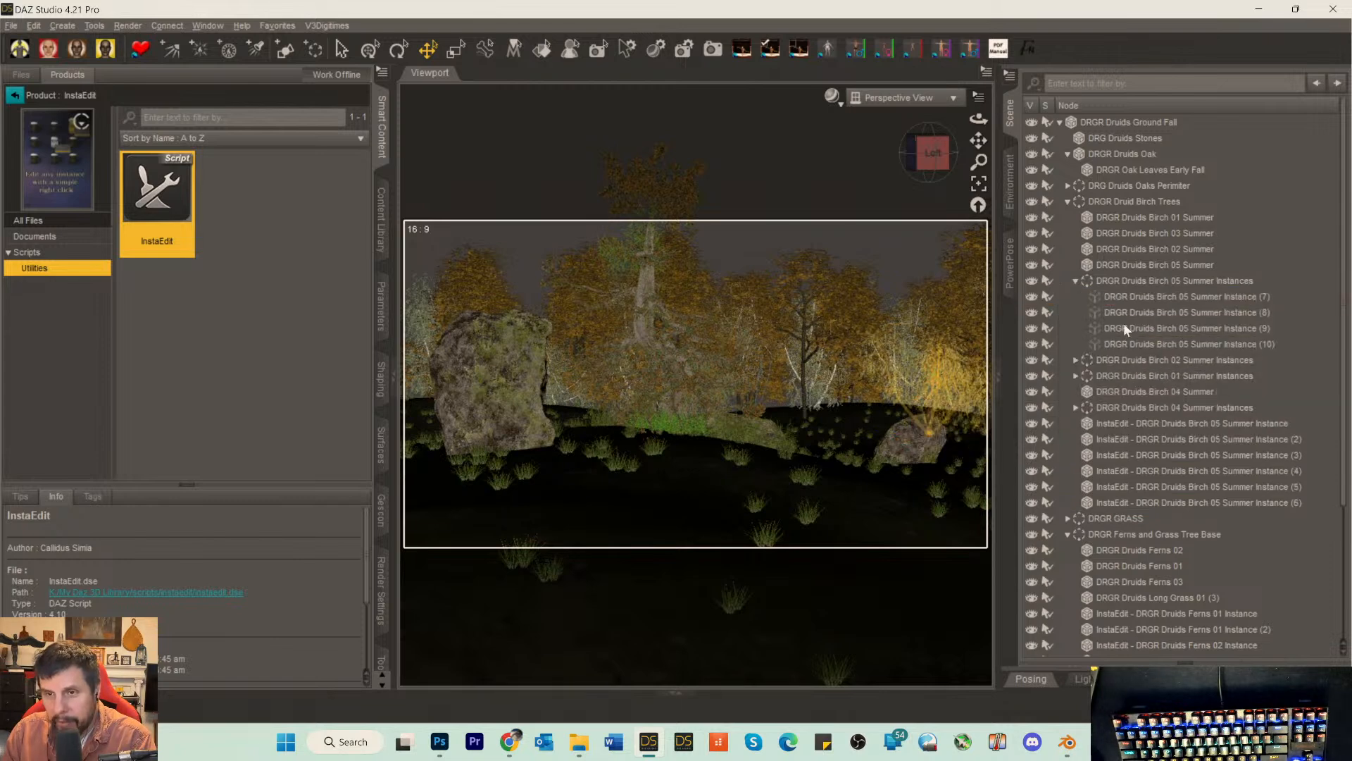
# Step: Convert DRGR Druids Birch 05 Summer Instance (7) and Instance (8) to nodes one at a time
pyautogui.click(1118, 299)
pyautogui.rightClick(1120, 303)
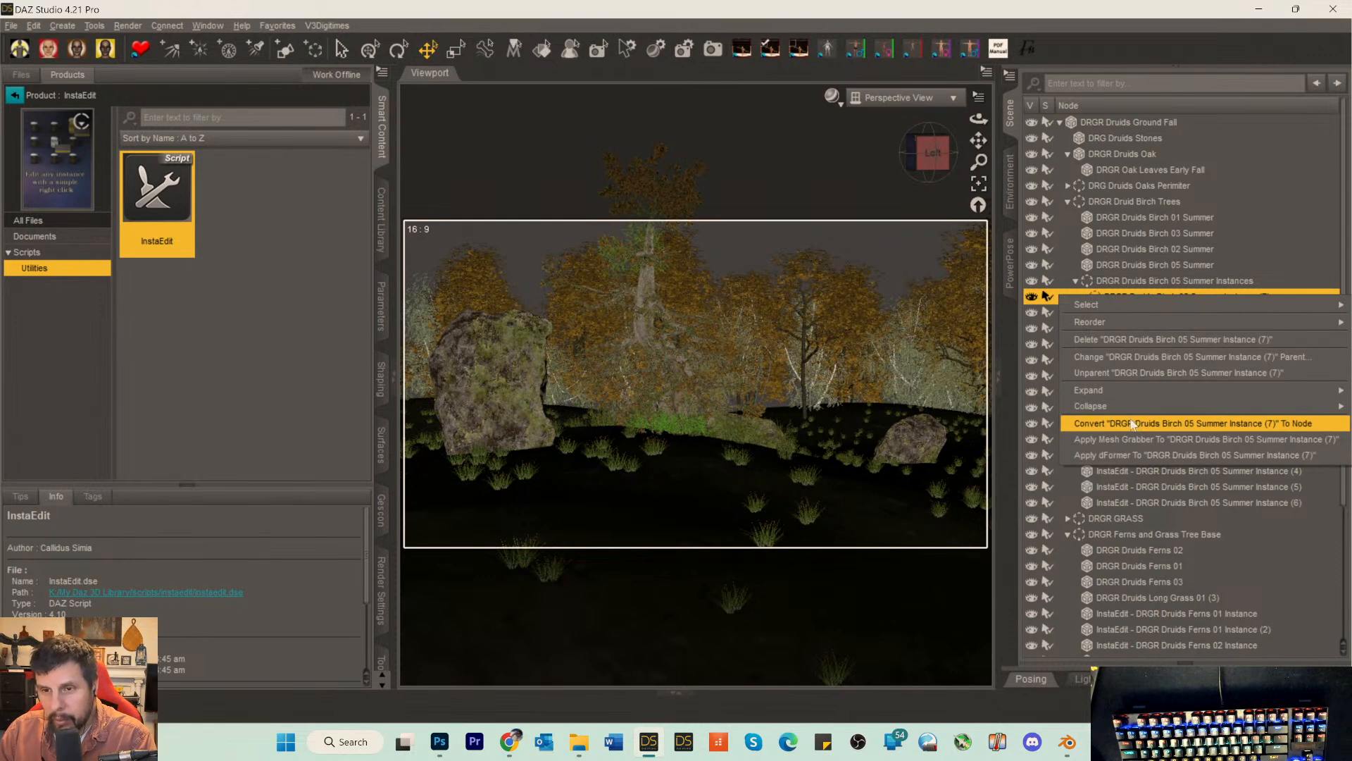
pyautogui.click(1130, 423)
pyautogui.rightClick(1114, 295)
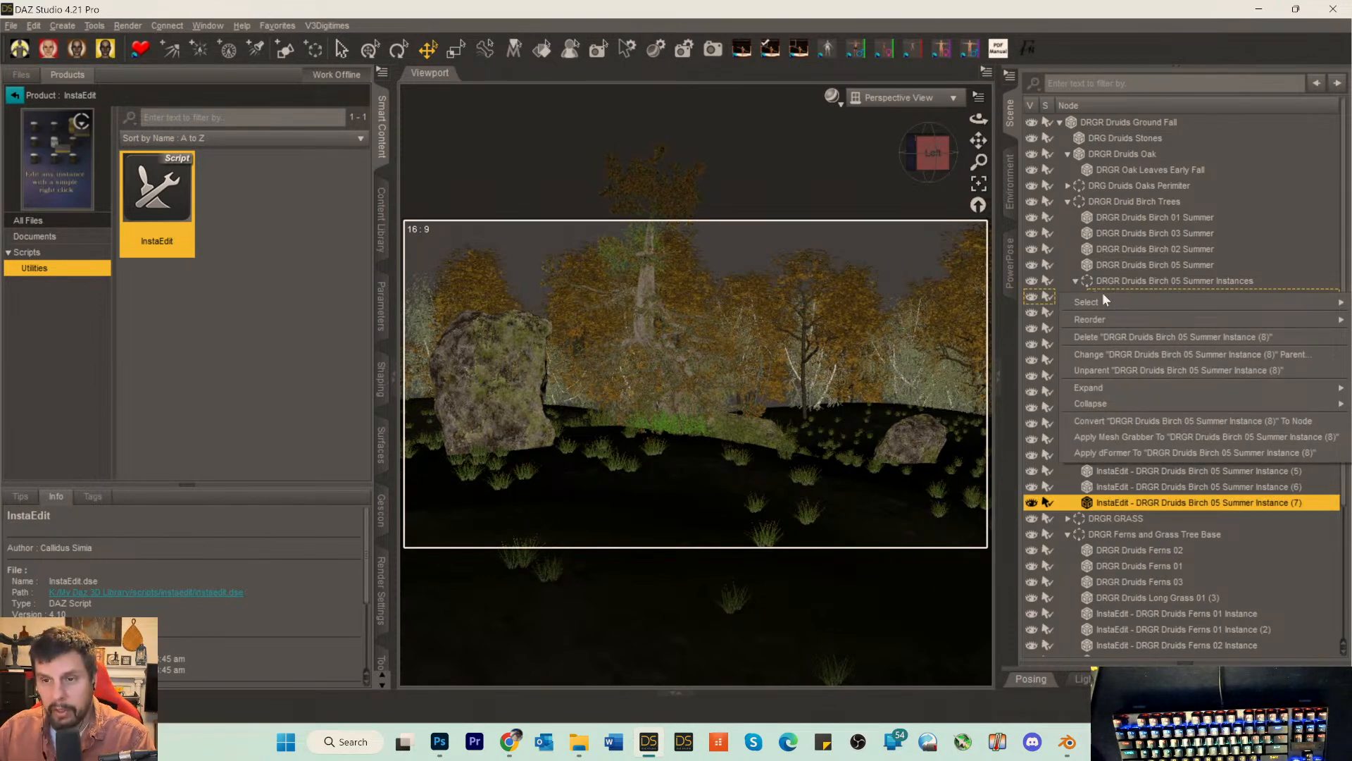
pyautogui.click(1106, 422)
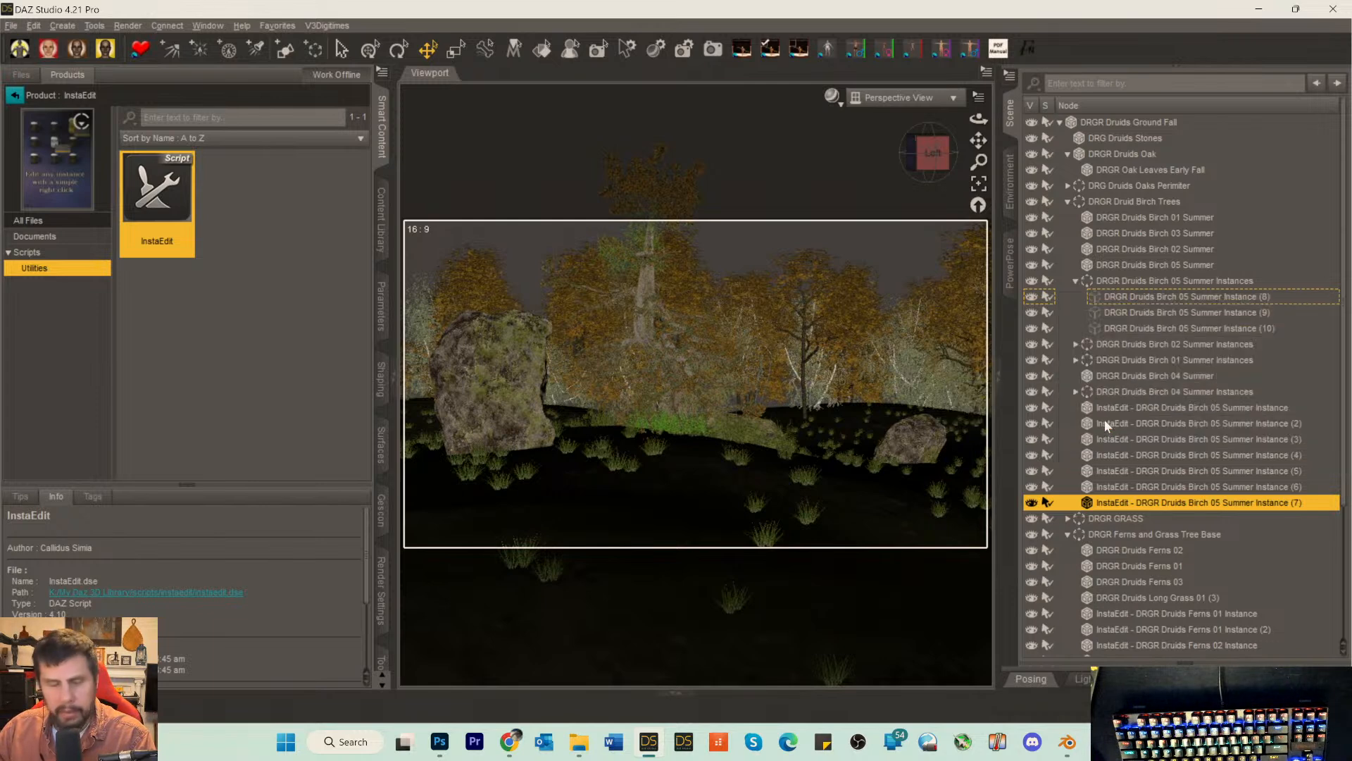
pyautogui.click(1120, 300)
pyautogui.rightClick(1120, 300)
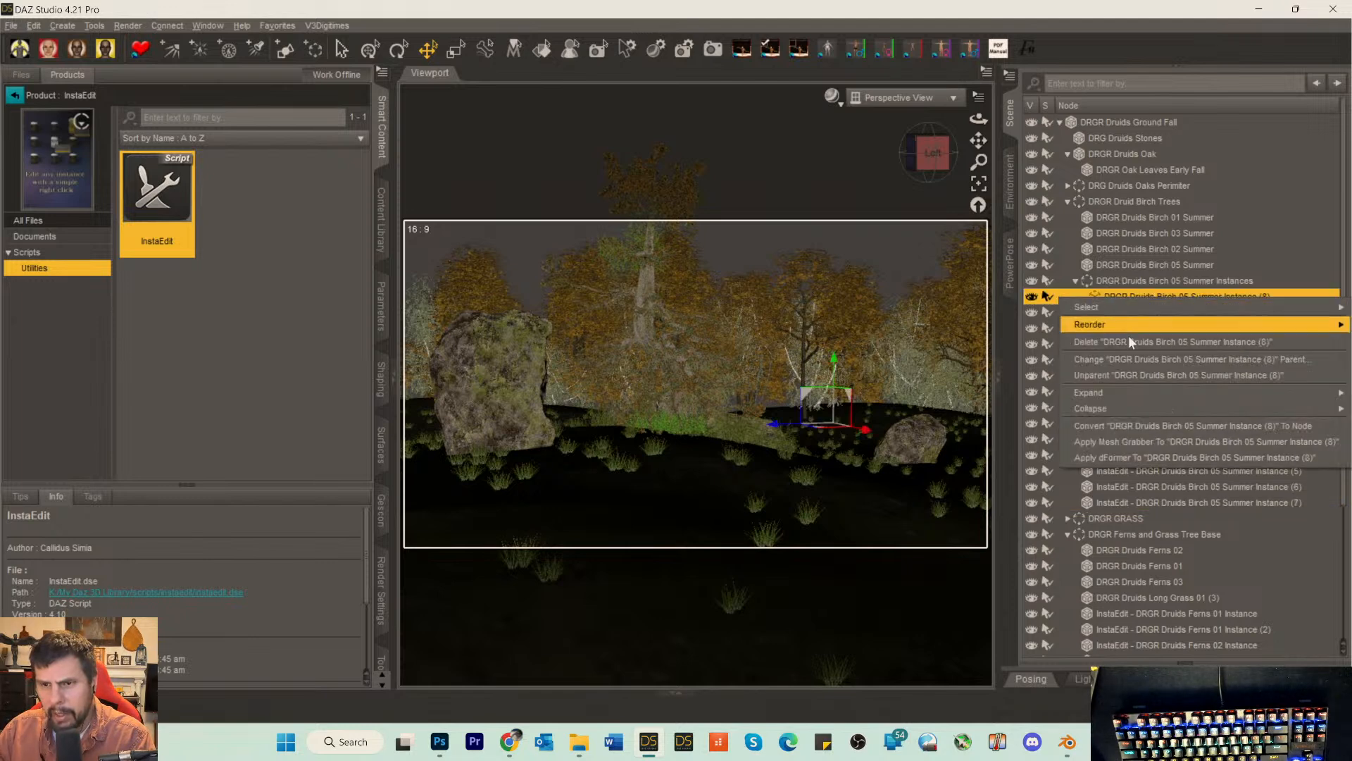
pyautogui.click(1122, 415)
# Step: Convert the last two DRGR Druids Birch 05 Summer instances, (9) and (10), to nodes
pyautogui.click(1112, 297)
pyautogui.rightClick(1112, 297)
pyautogui.click(1138, 428)
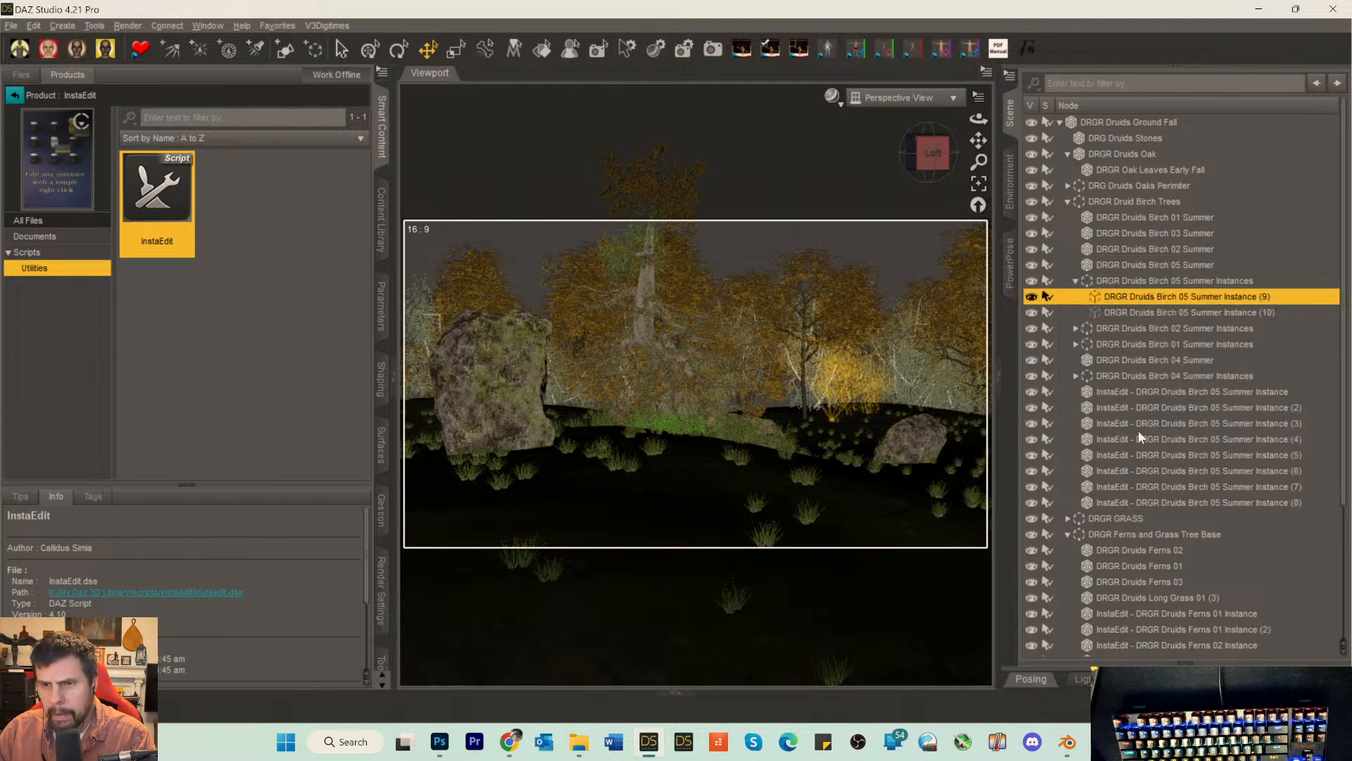
pyautogui.click(1115, 295)
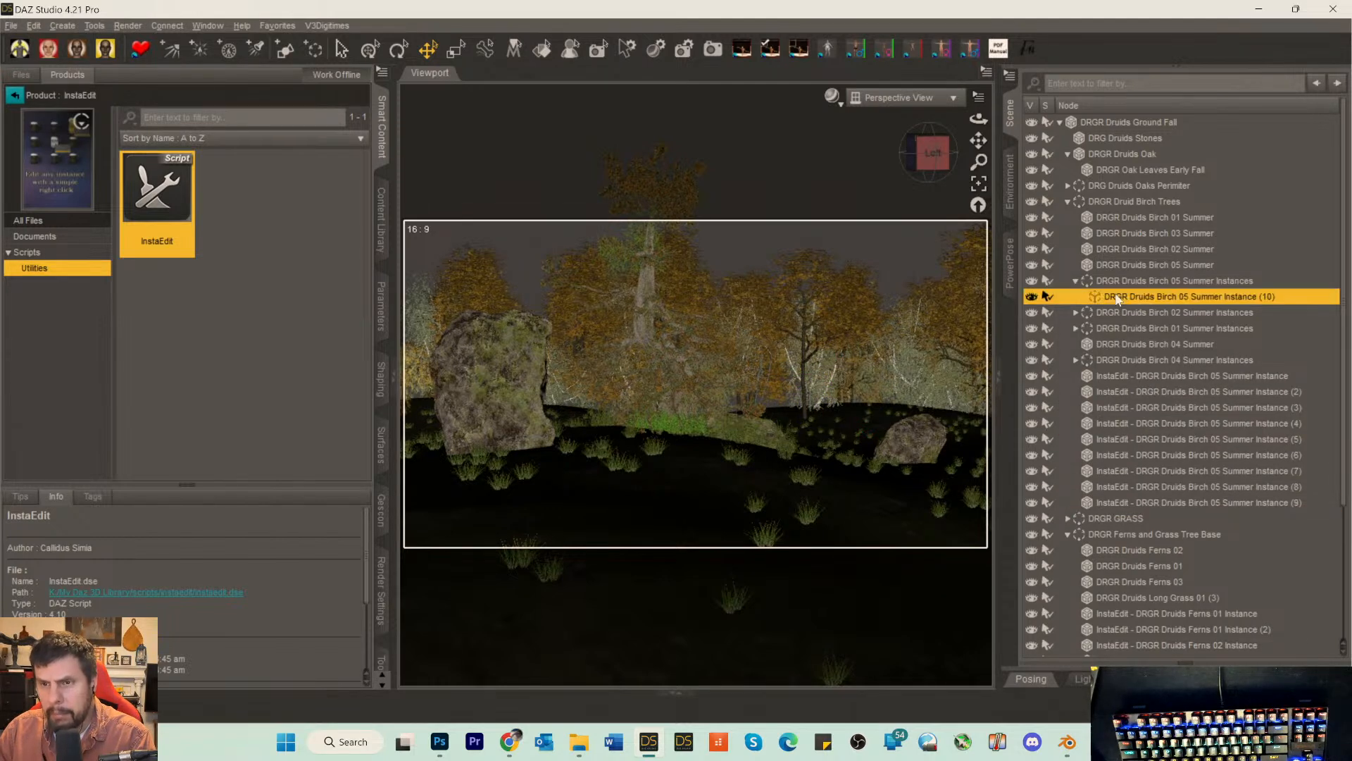
pyautogui.rightClick(1114, 296)
pyautogui.click(1135, 426)
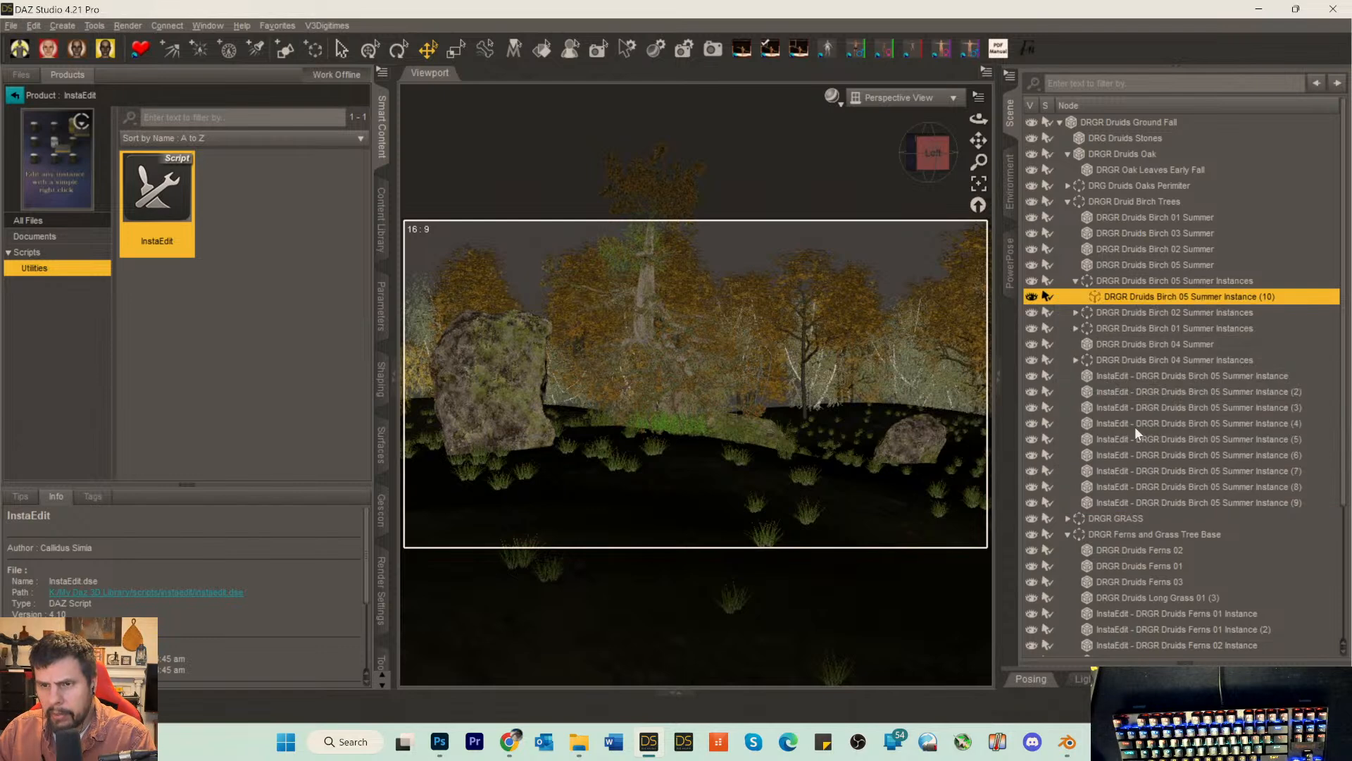
# Step: Expand the DRGR Druids Birch 02 Summer Instances group and convert its first Instance and Instance (2) to nodes
pyautogui.click(1076, 296)
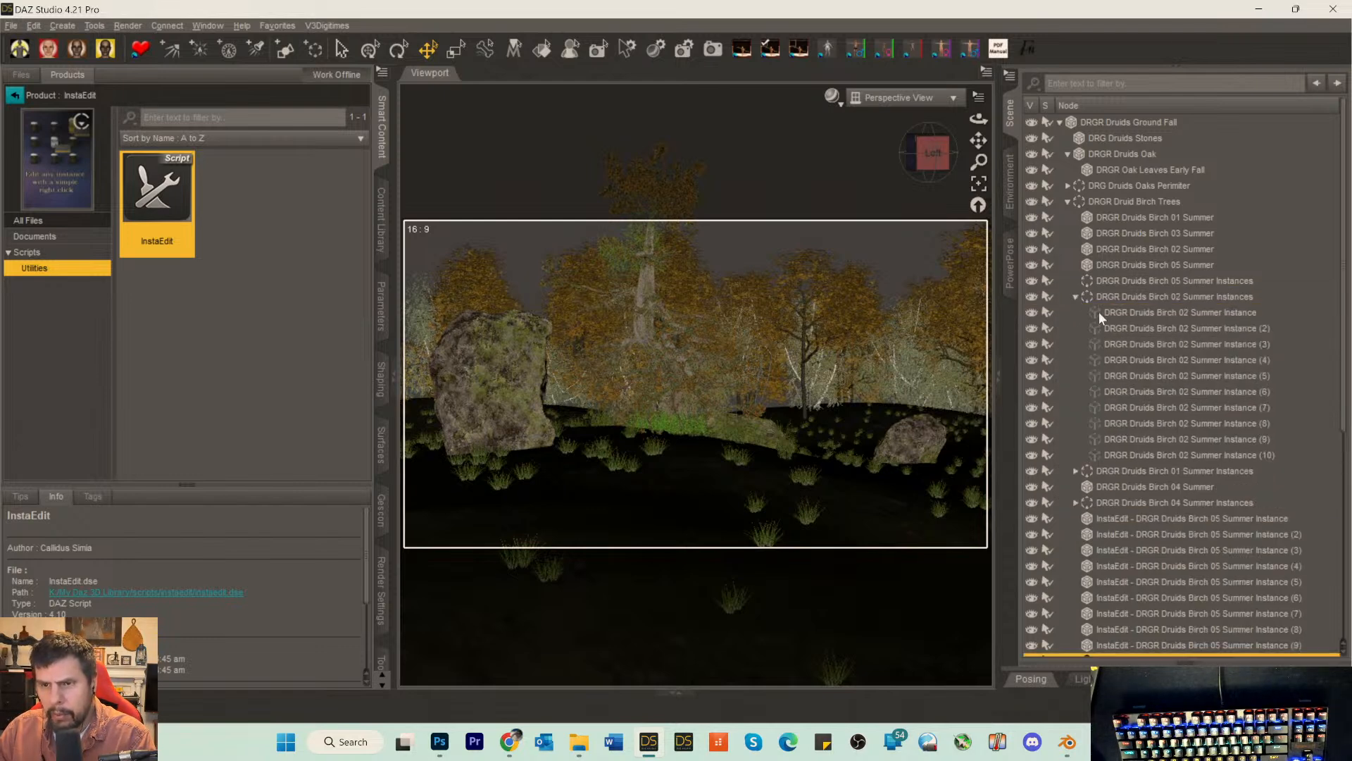
pyautogui.click(1121, 315)
pyautogui.rightClick(1122, 315)
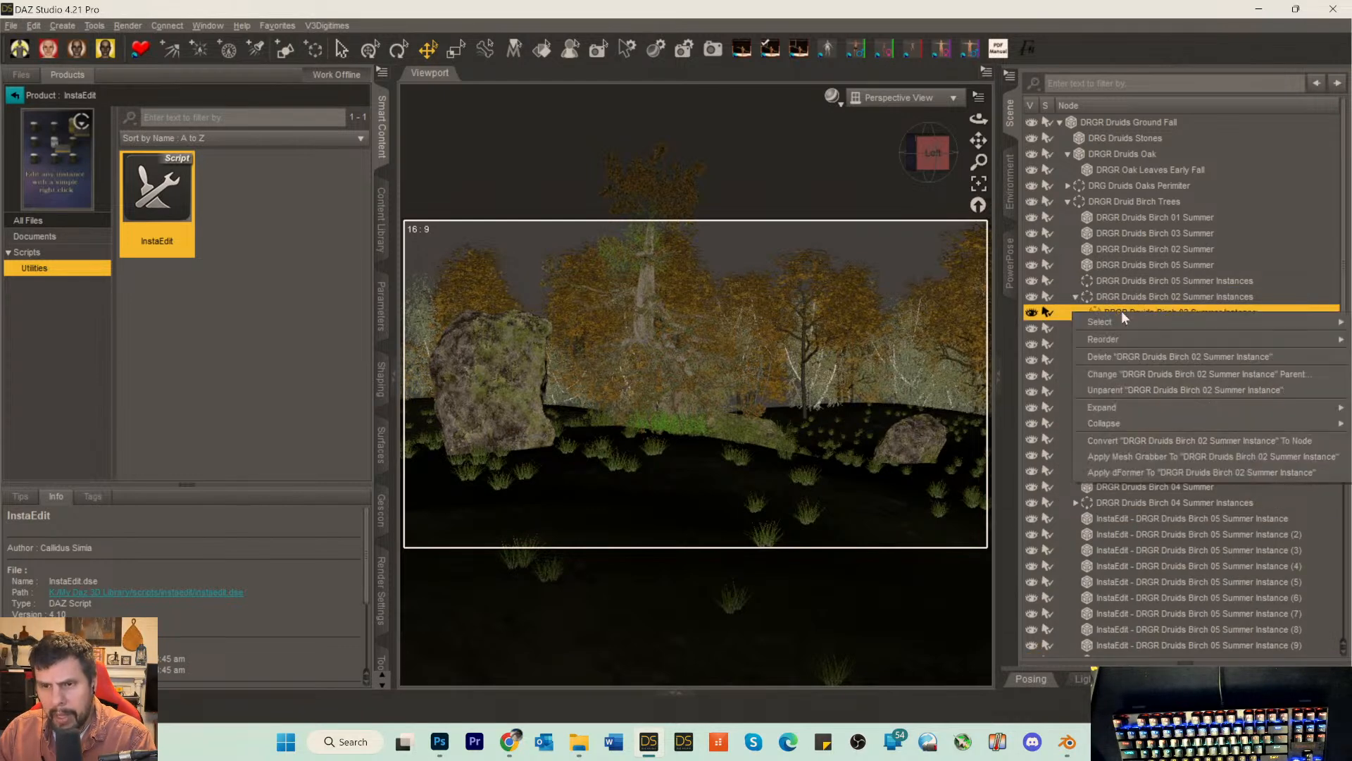
pyautogui.click(1141, 444)
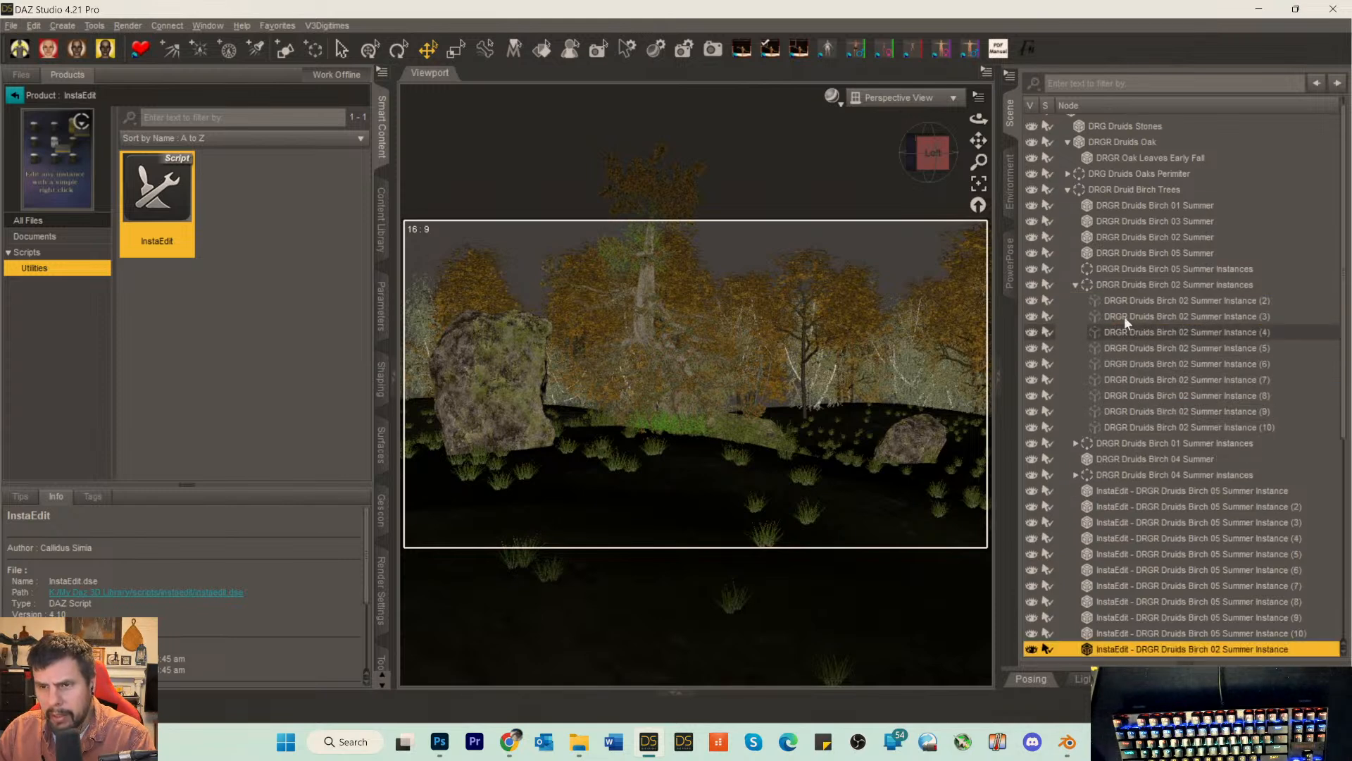
pyautogui.click(1125, 301)
pyautogui.rightClick(1126, 301)
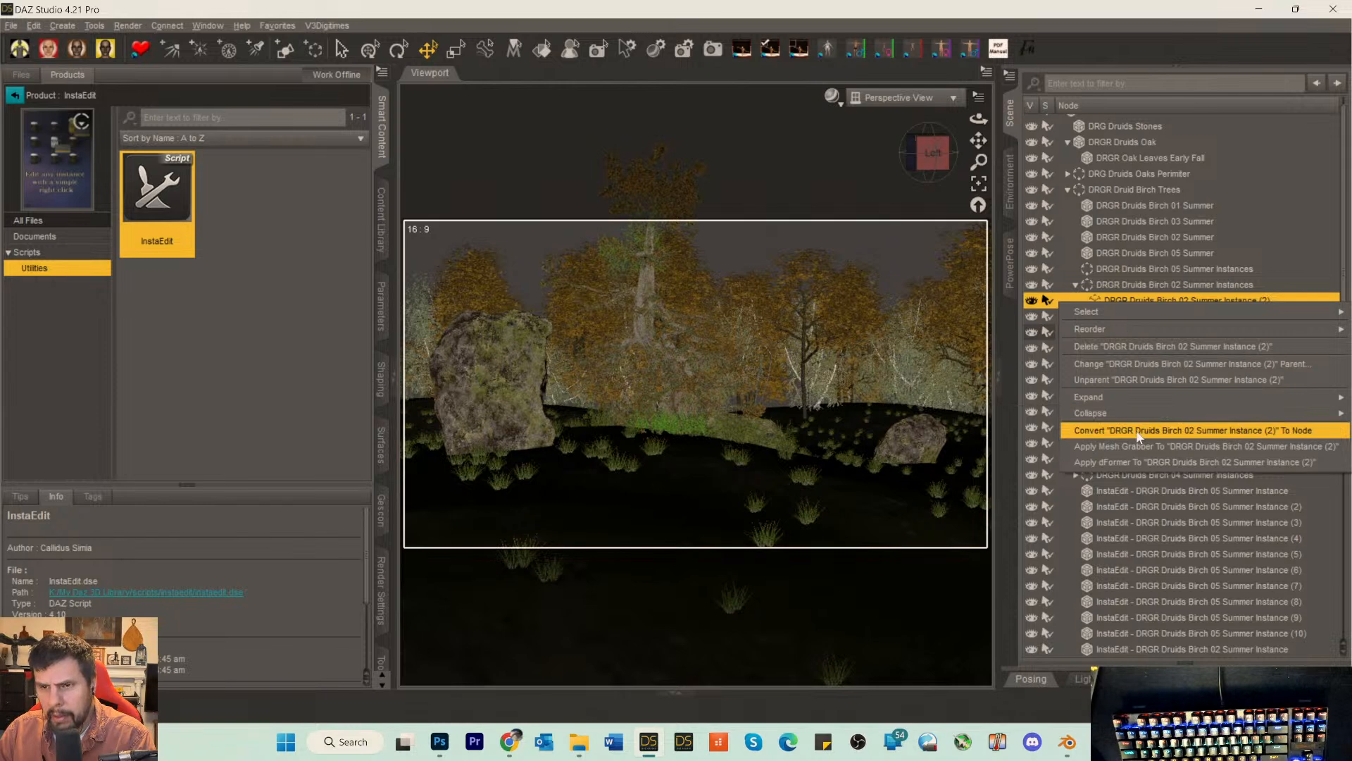
pyautogui.click(1137, 437)
# Step: Convert DRGR Druids Birch 02 Summer Instance (3) and Instance (4) to nodes one at a time
pyautogui.click(1123, 302)
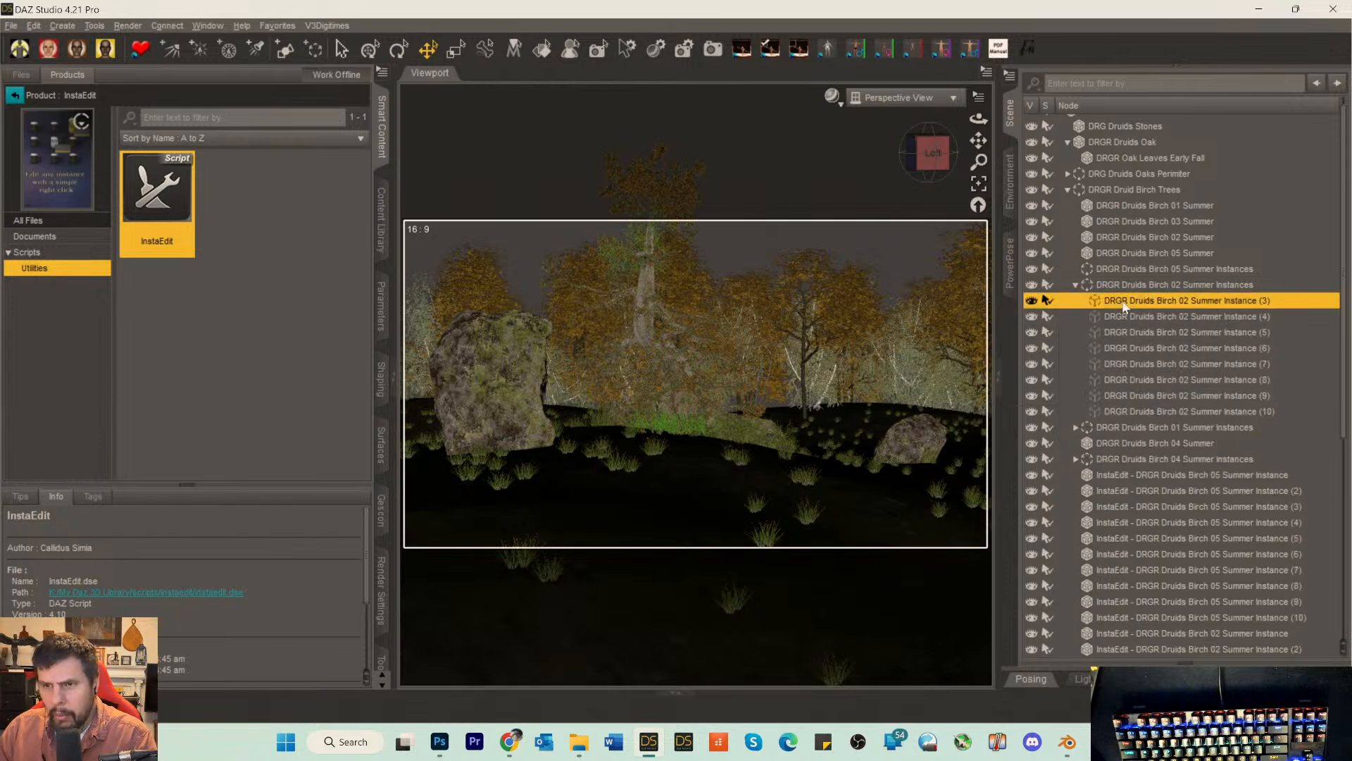
pyautogui.rightClick(1123, 302)
pyautogui.click(1134, 429)
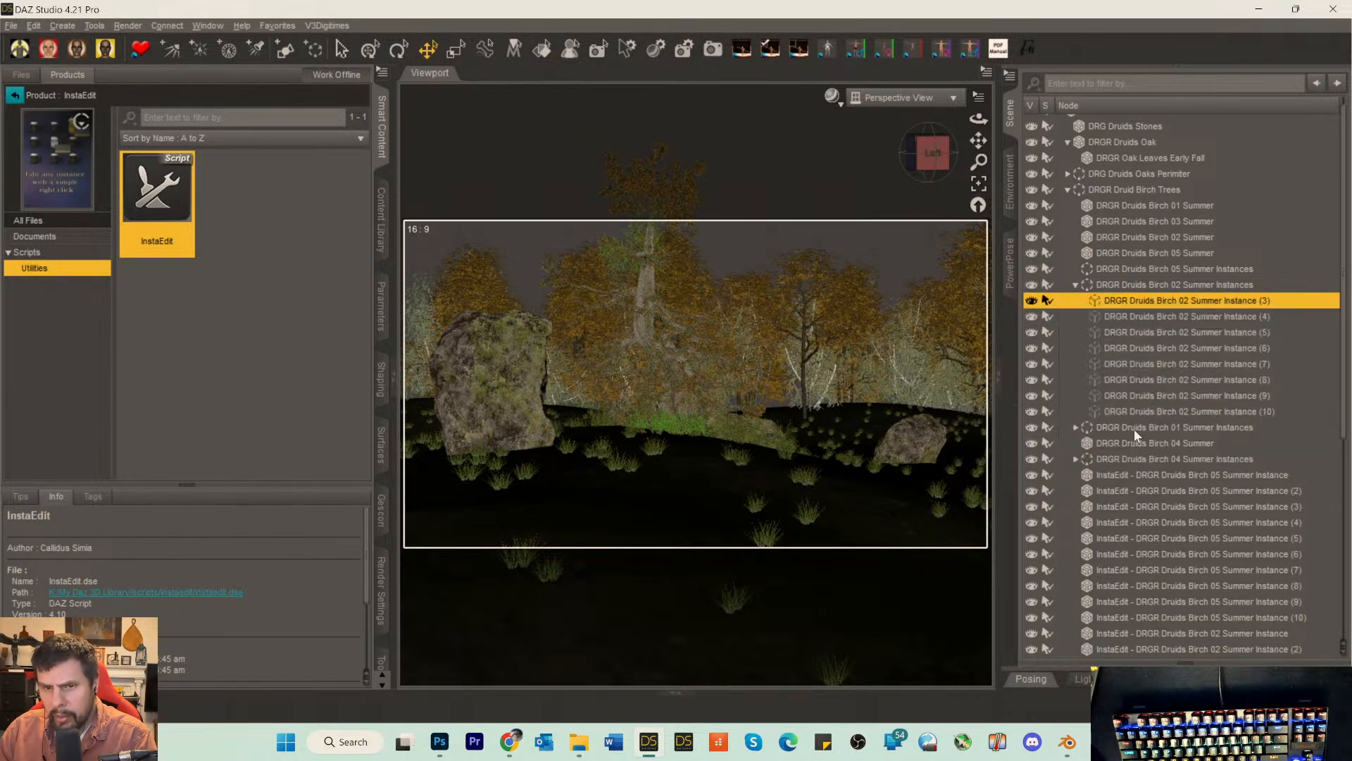
pyautogui.click(1125, 301)
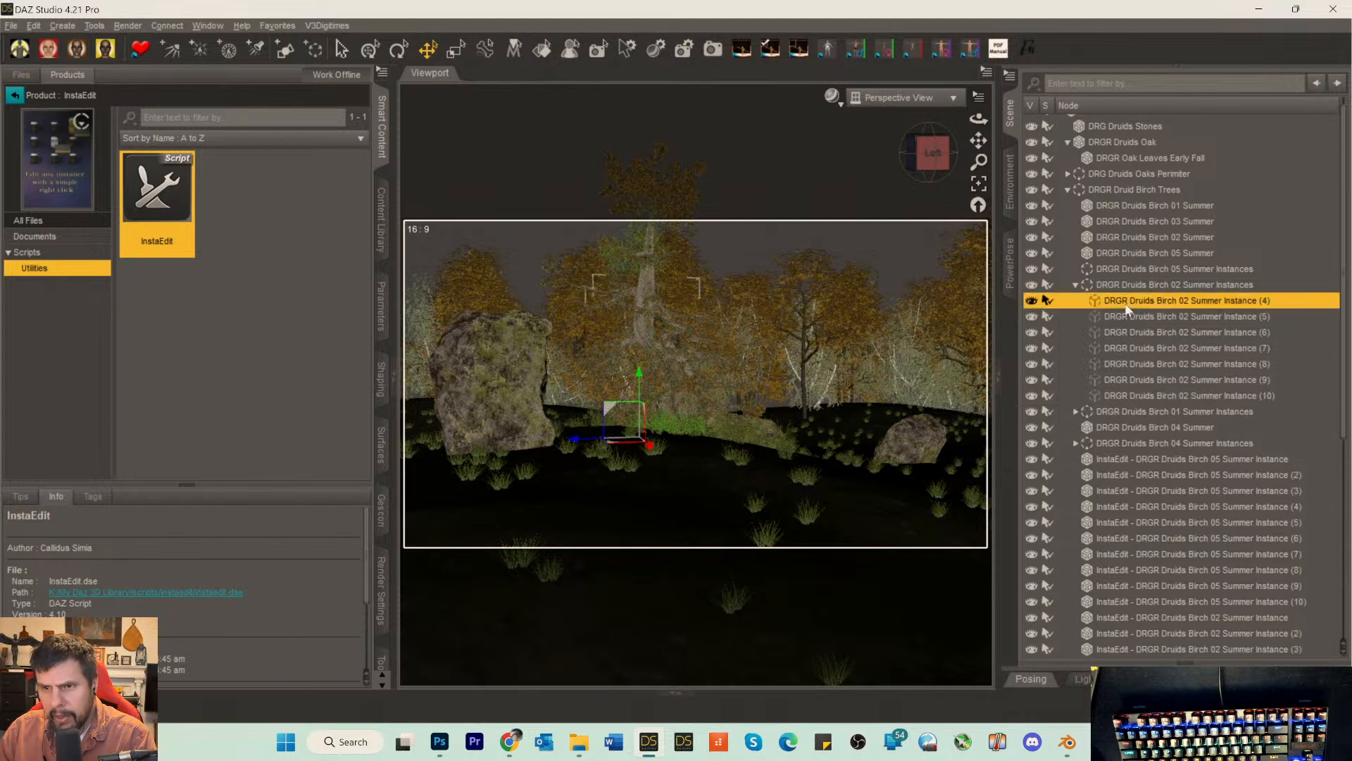
pyautogui.rightClick(1125, 302)
pyautogui.click(1141, 424)
# Step: Convert DRGR Druids Birch 02 Summer Instance (5) and Instance (6) to nodes one at a time
pyautogui.click(1144, 303)
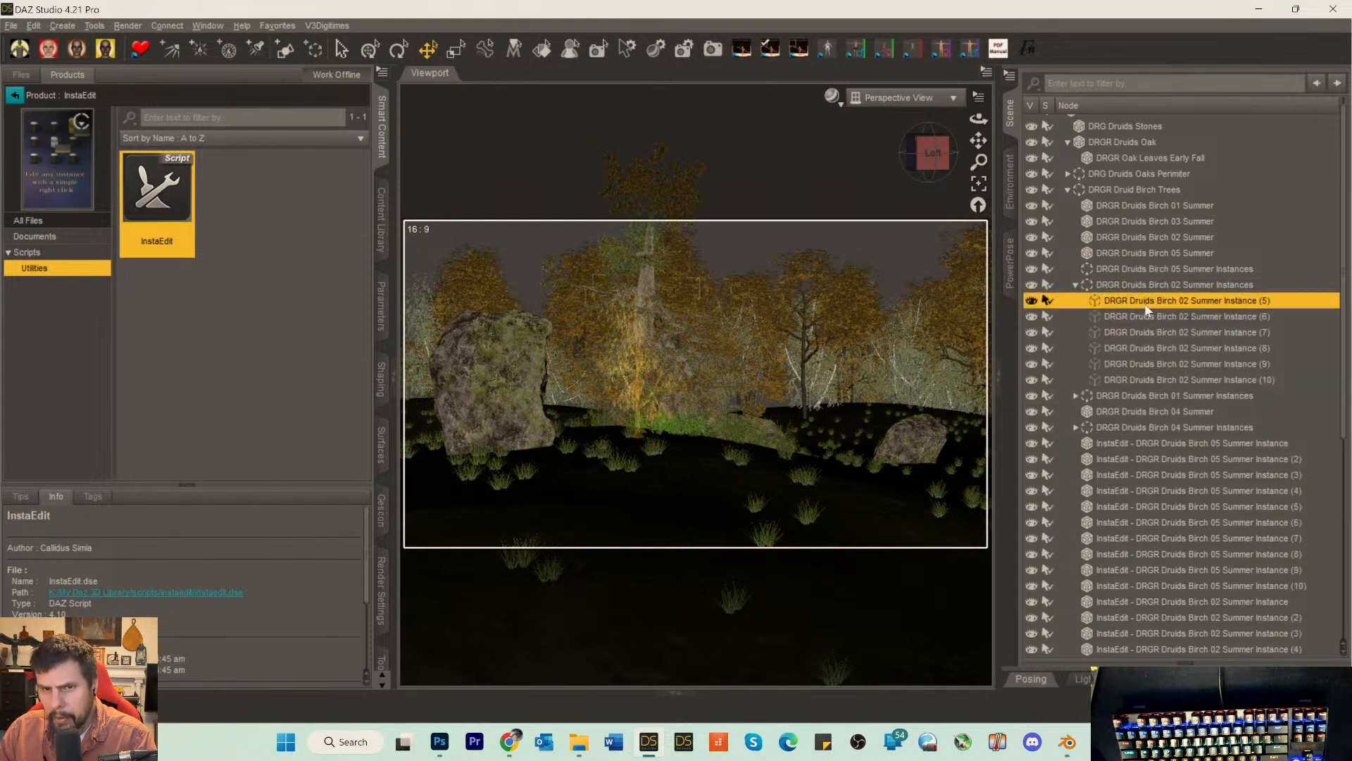
pyautogui.rightClick(1144, 303)
pyautogui.click(1149, 434)
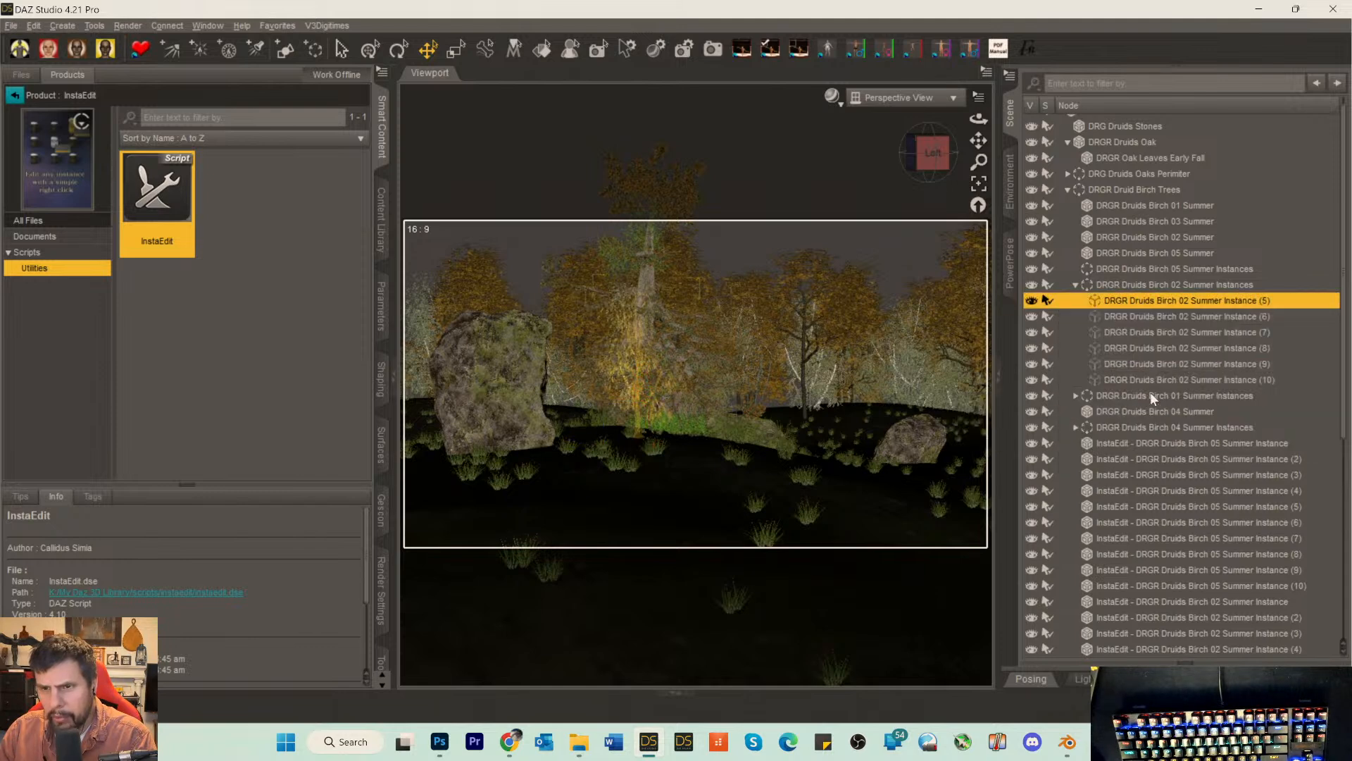
pyautogui.click(1131, 302)
pyautogui.rightClick(1130, 302)
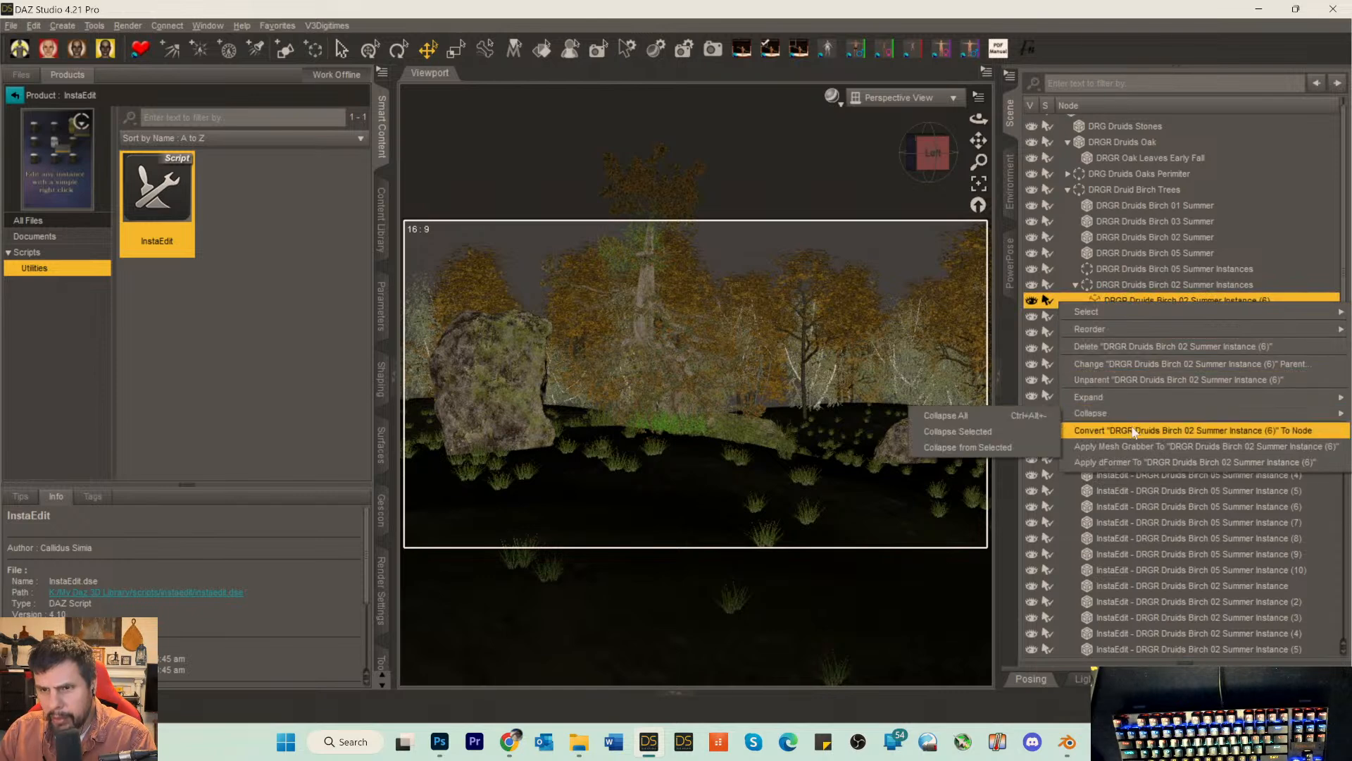
pyautogui.click(1132, 429)
# Step: Convert DRGR Druids Birch 02 Summer Instance (7) and Instance (8) to nodes one at a time
pyautogui.click(1151, 303)
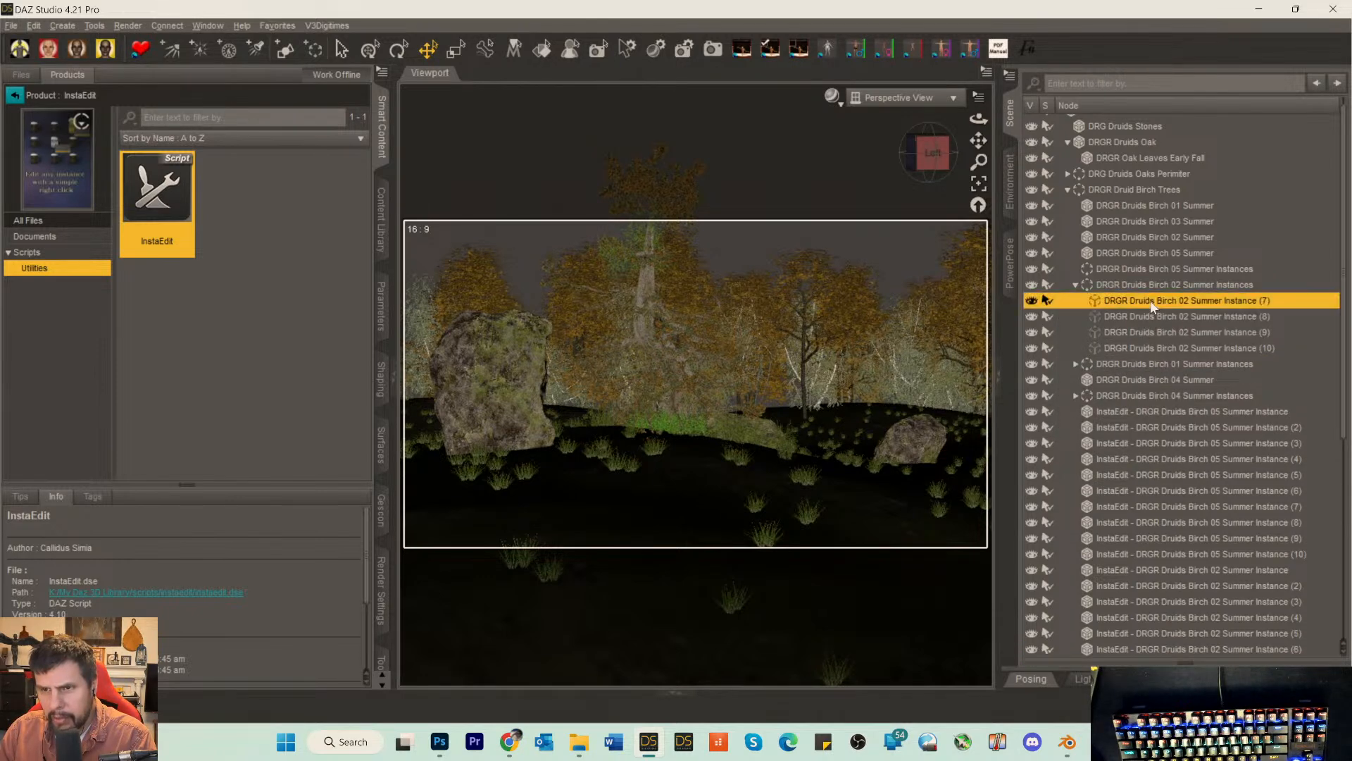
pyautogui.rightClick(1151, 302)
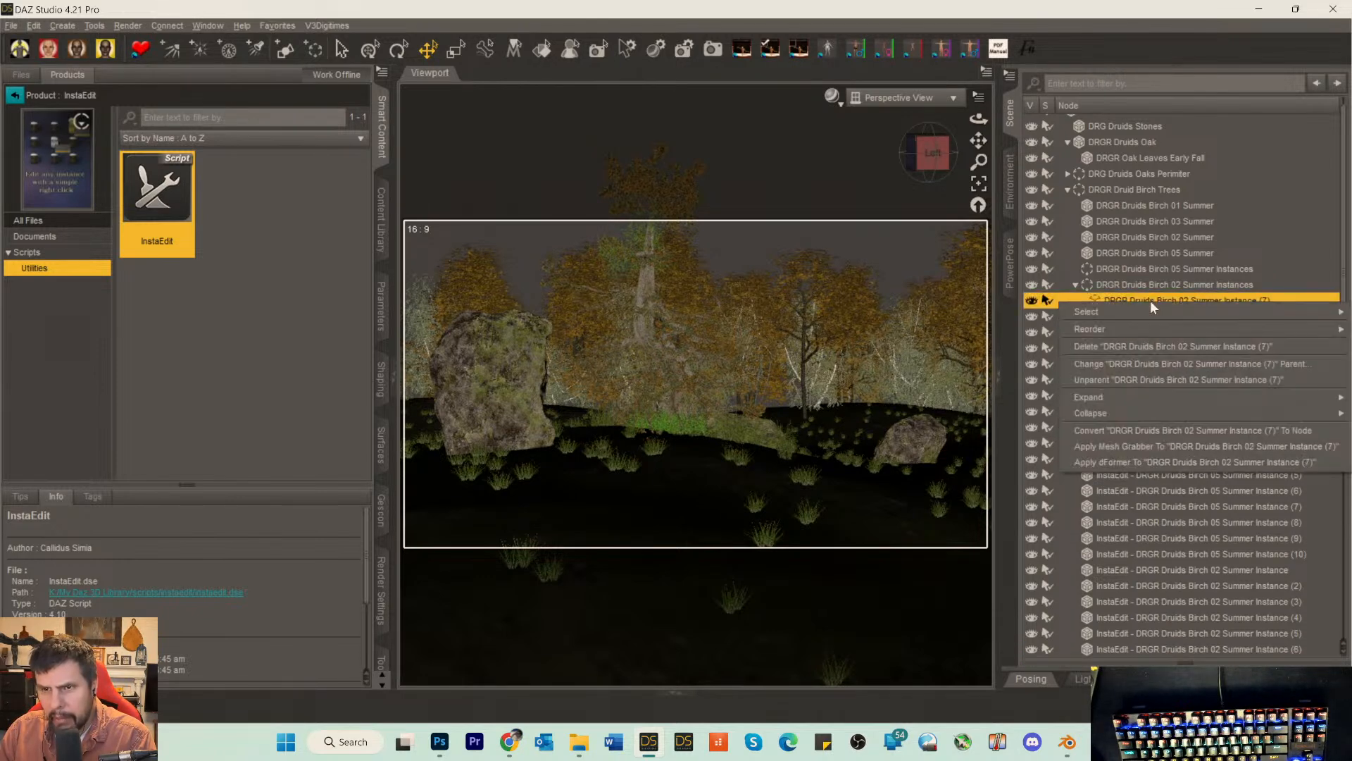
pyautogui.click(1146, 429)
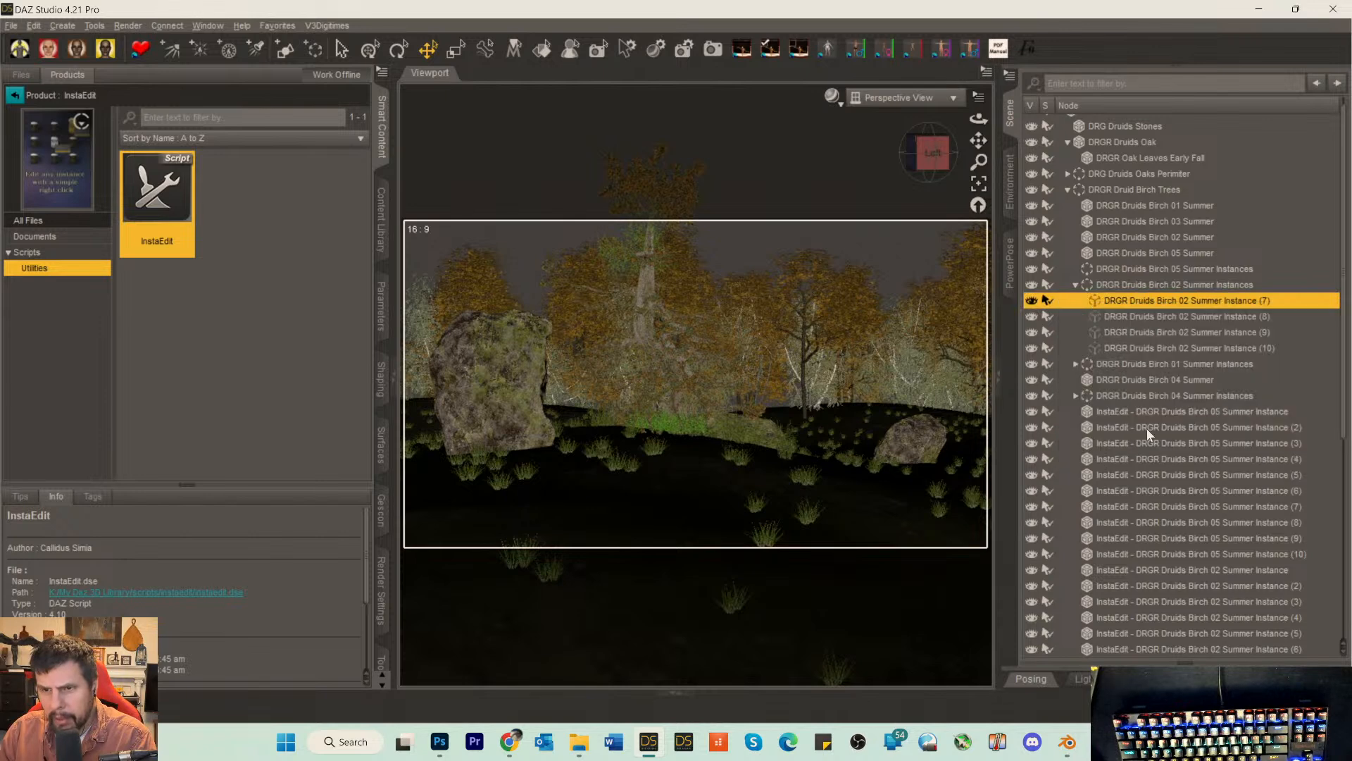
pyautogui.click(1152, 303)
pyautogui.rightClick(1151, 303)
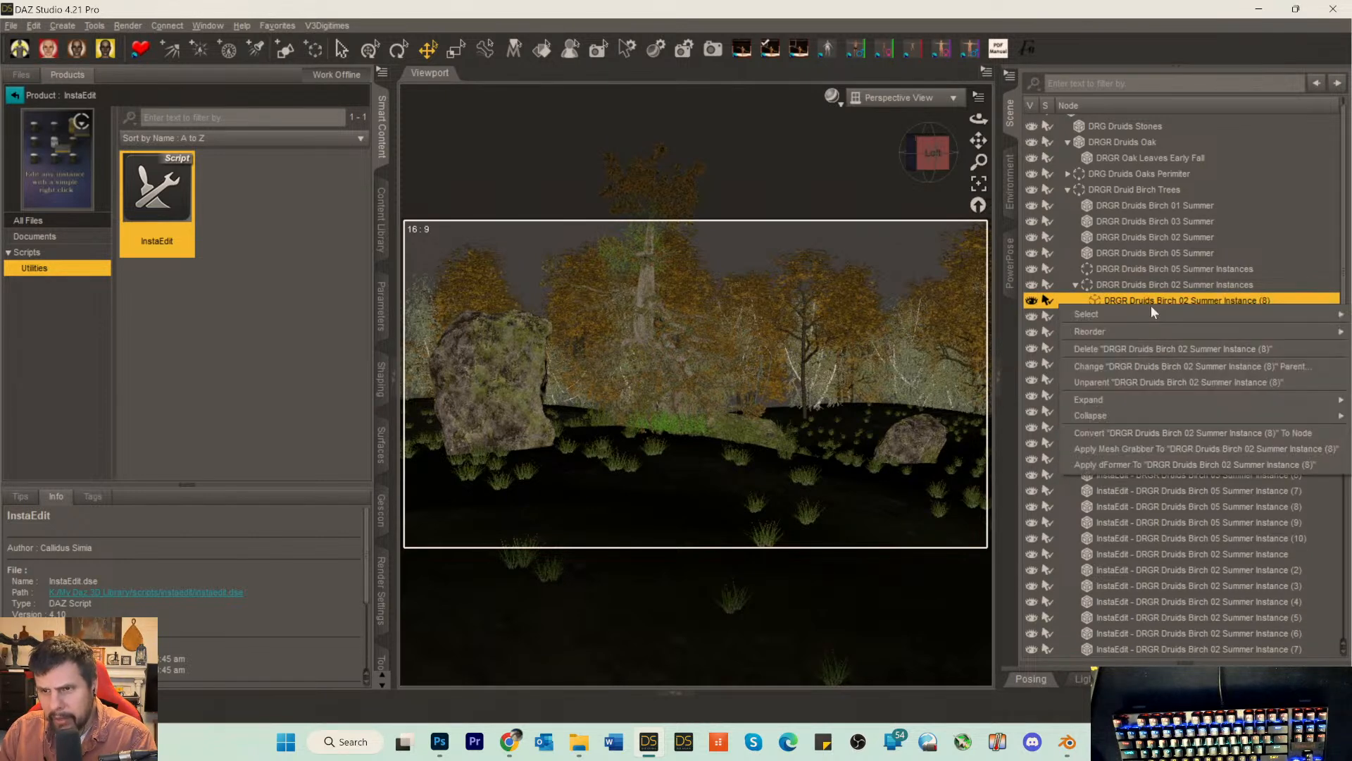
pyautogui.click(1148, 430)
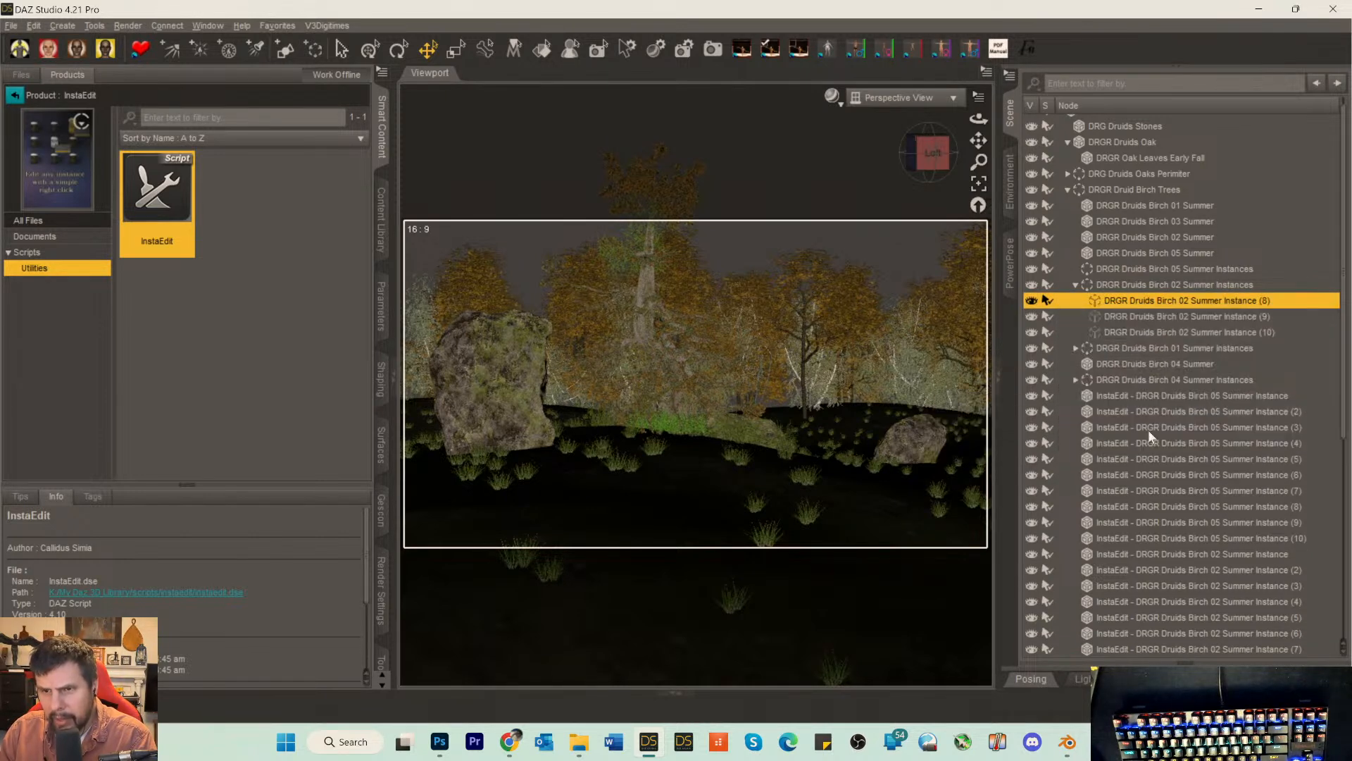
# Step: Convert the last two DRGR Druids Birch 02 Summer instances, (9) and (10), to nodes
pyautogui.click(1154, 302)
pyautogui.rightClick(1155, 305)
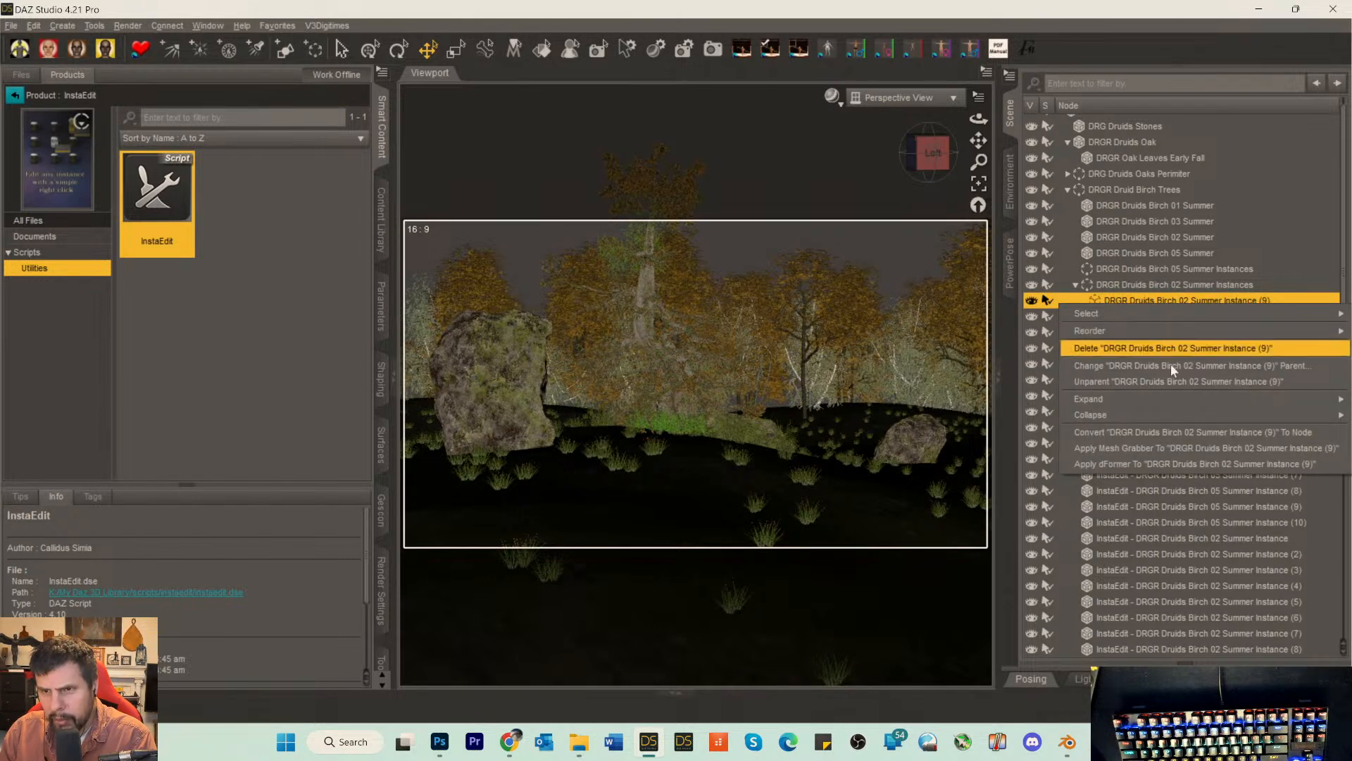
pyautogui.click(1179, 439)
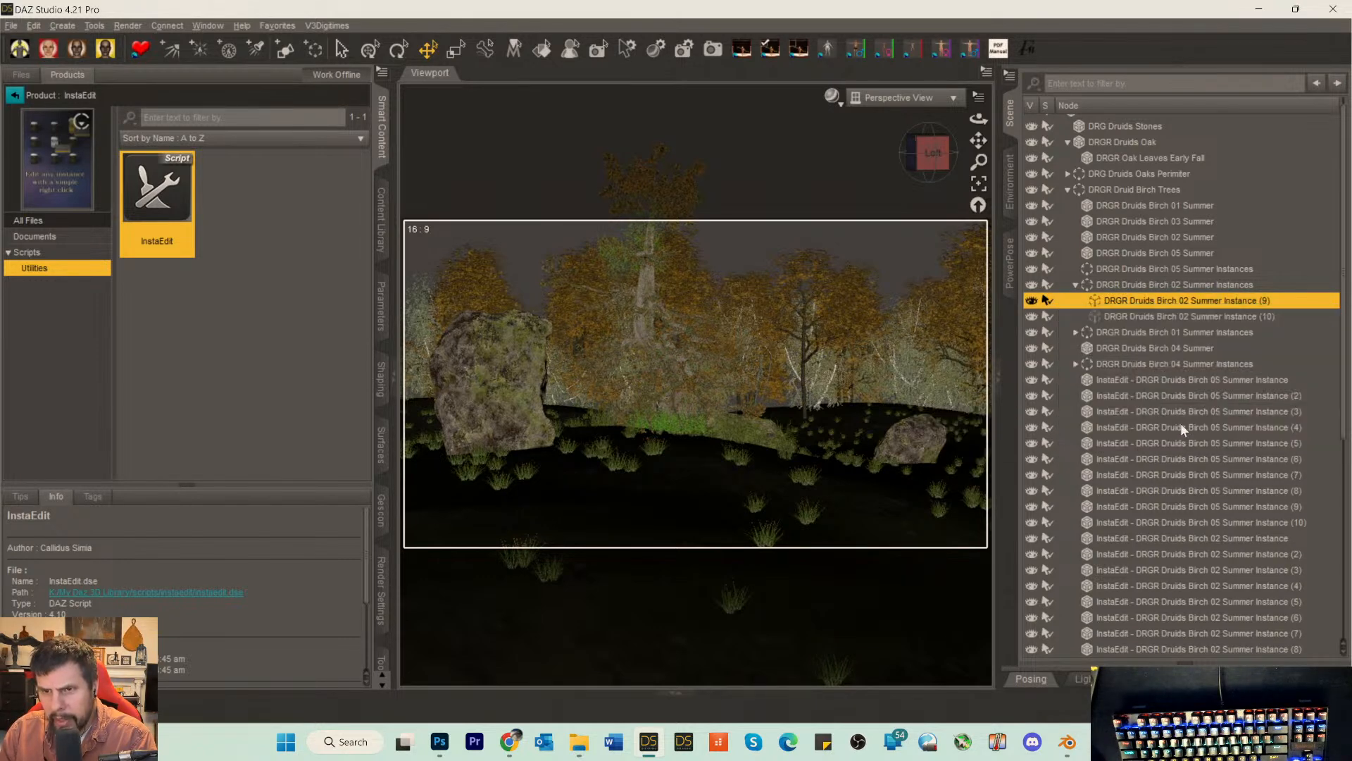
pyautogui.click(1166, 300)
pyautogui.rightClick(1165, 300)
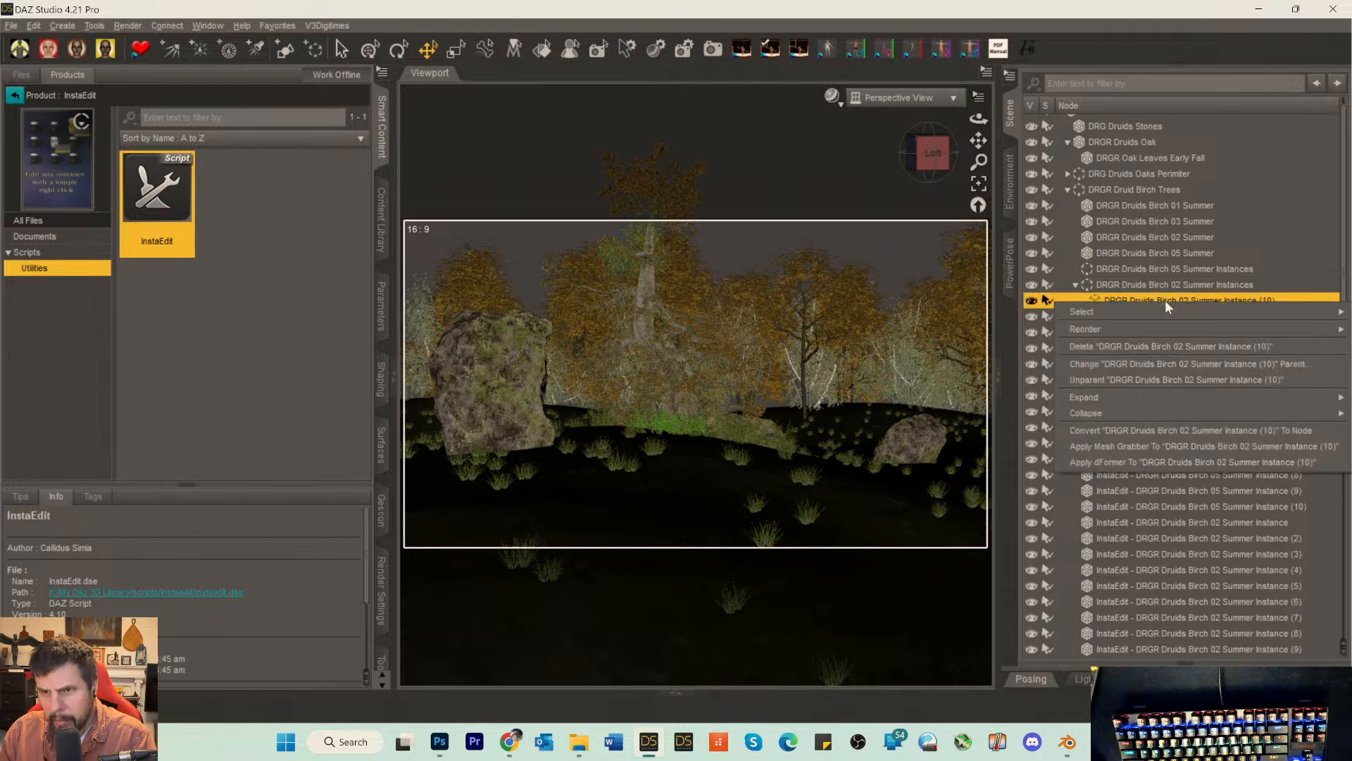
pyautogui.click(1163, 431)
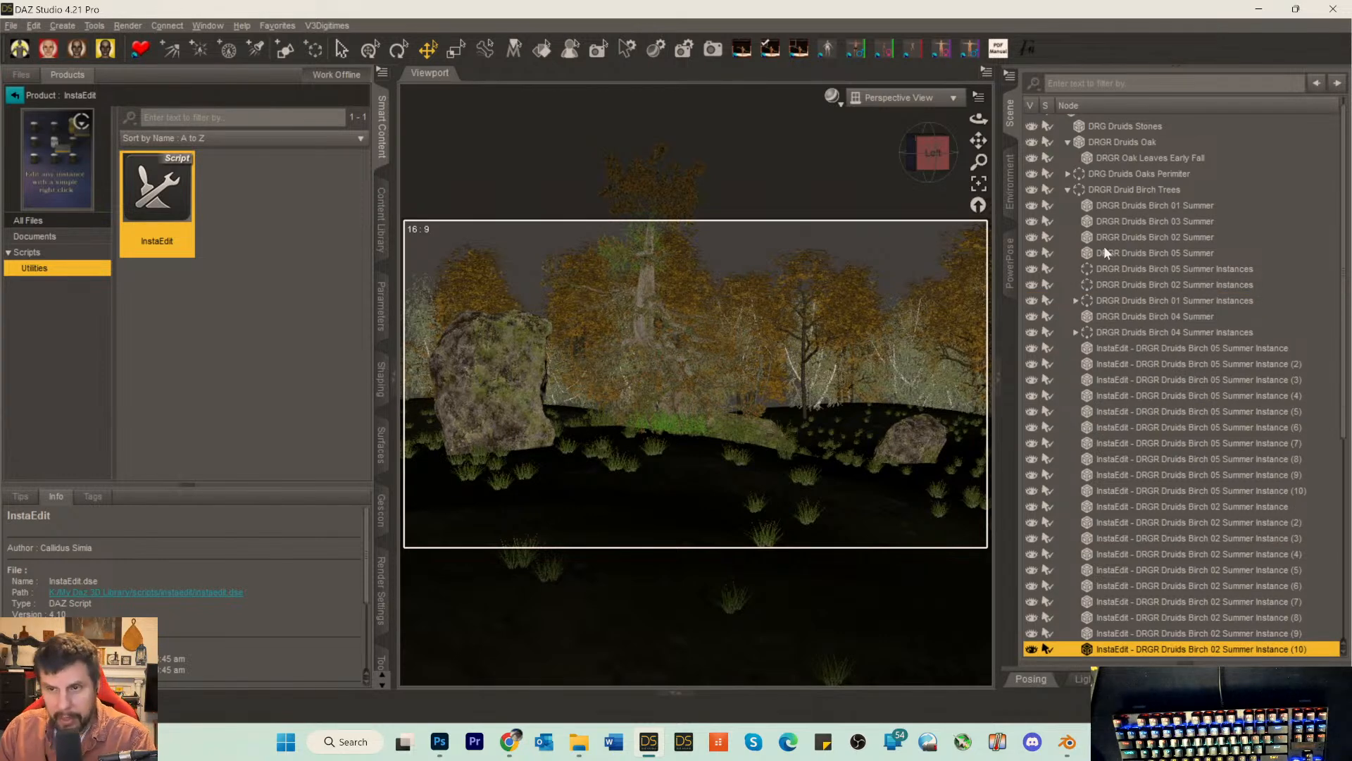
# Step: Expand the DRG Druids Oaks Perimeter group and review its oak instance groups and converted InstaEdit nodes
pyautogui.click(1070, 174)
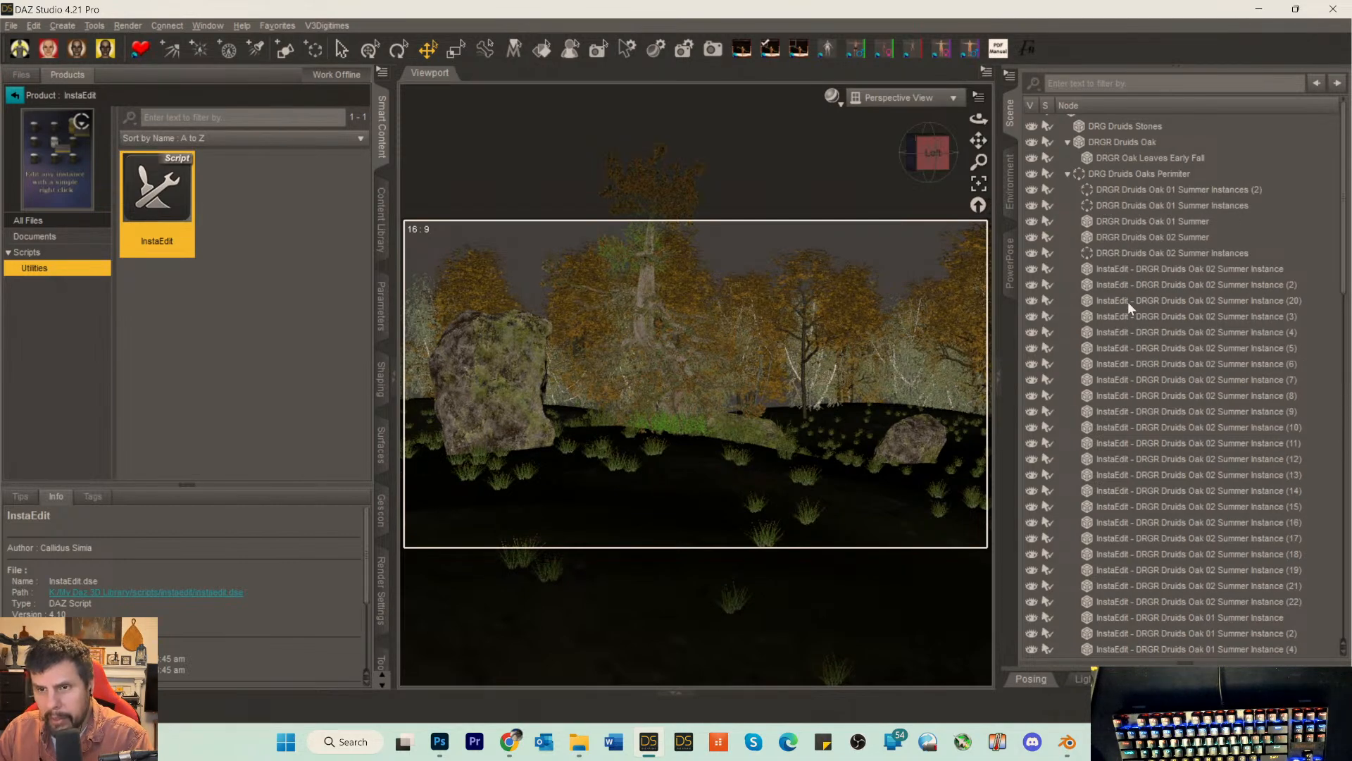
pyautogui.scroll(1, 1128, 303)
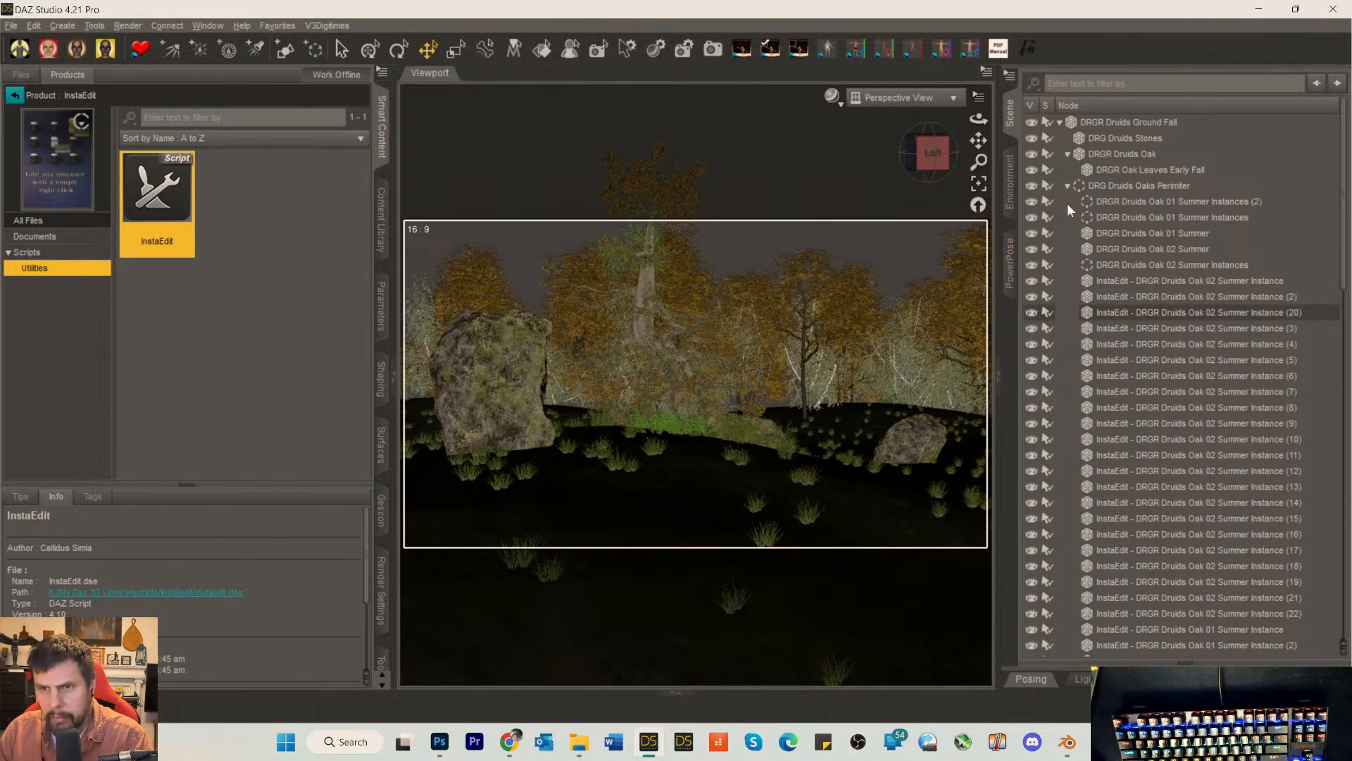
pyautogui.scroll(-9, 1141, 352)
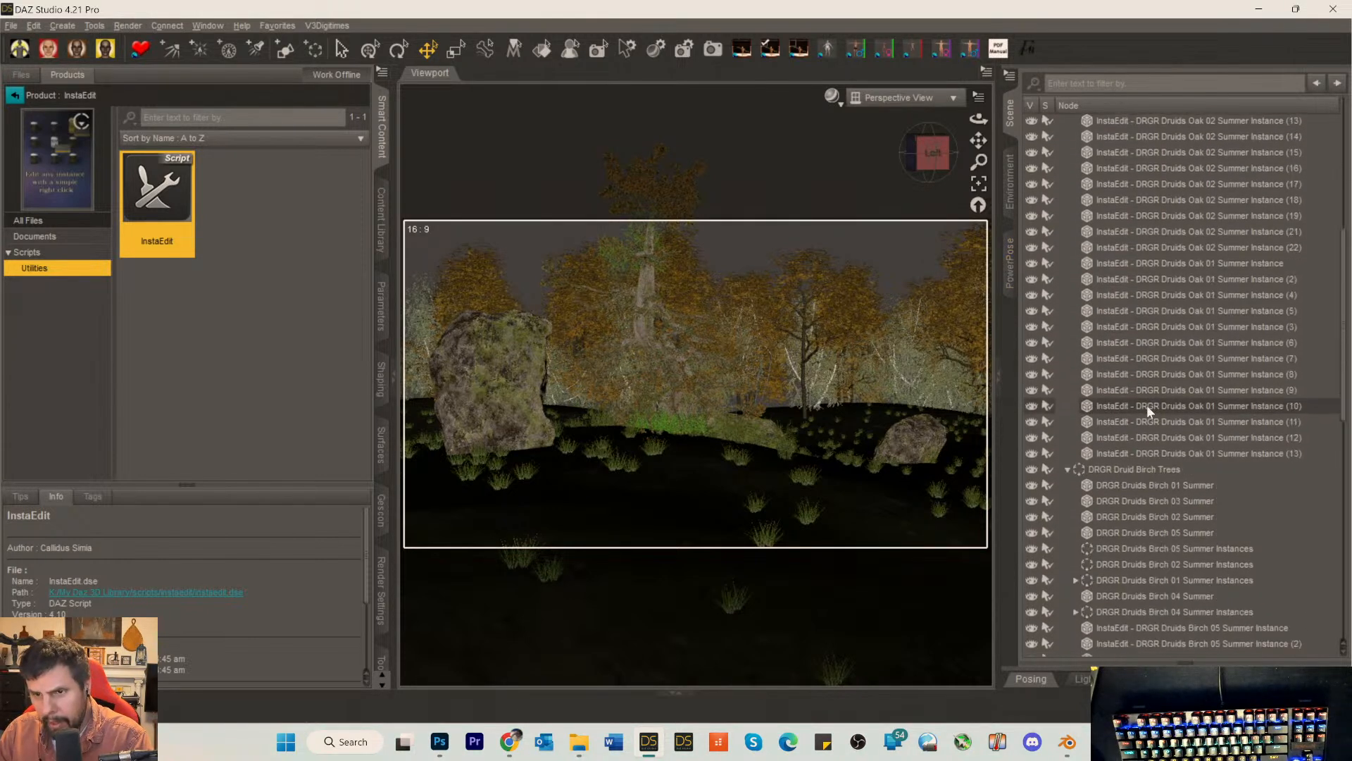
# Step: Expand the DRGR Druids Birch 01 Summer Instances group and convert its first, unnumbered instance to a node
pyautogui.scroll(-4, 1147, 422)
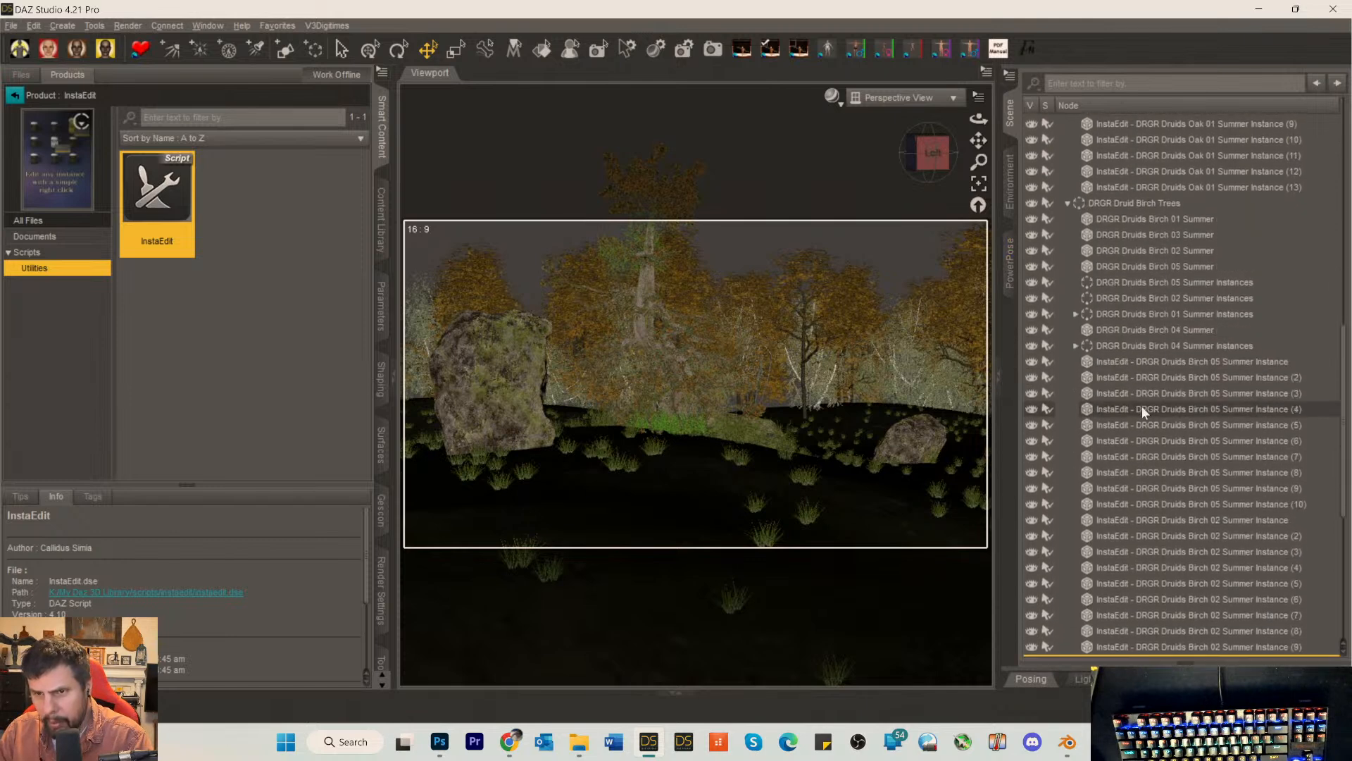
pyautogui.click(1076, 313)
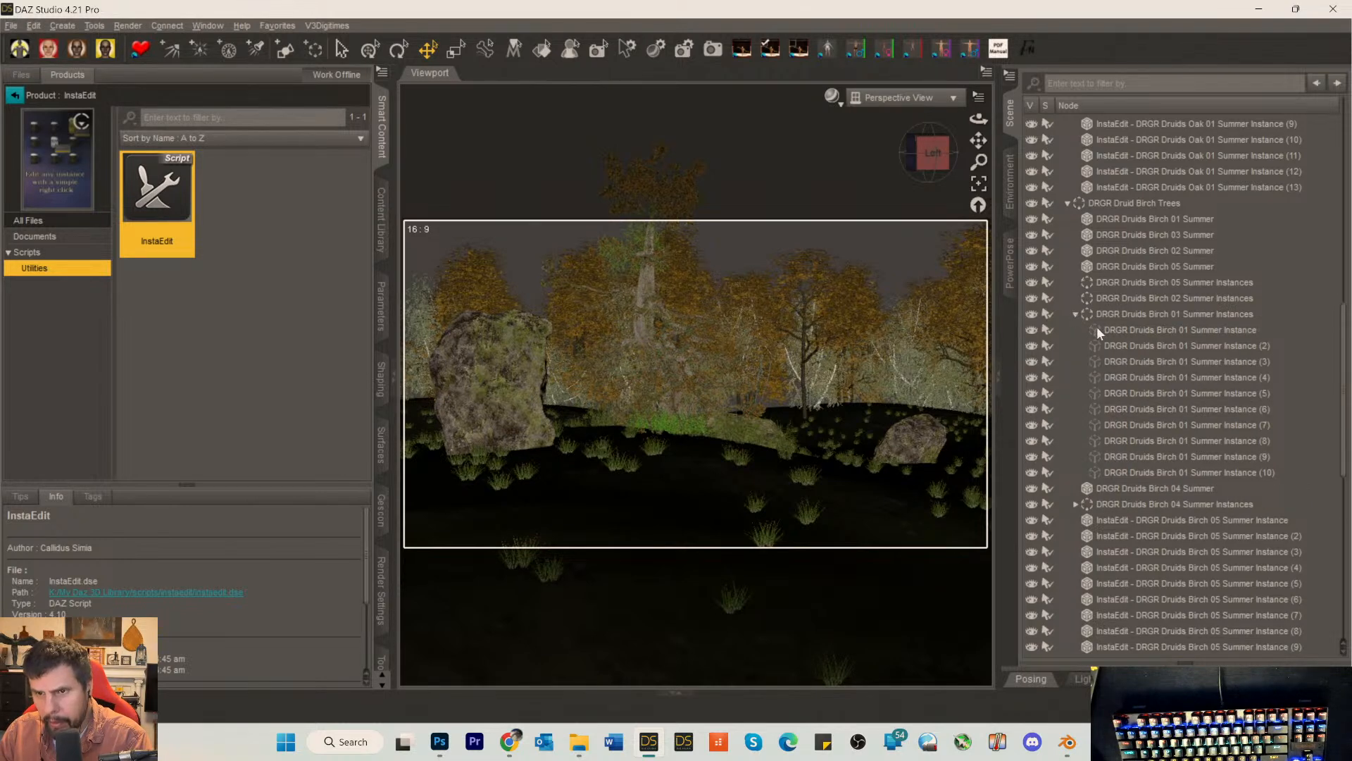
pyautogui.click(1097, 328)
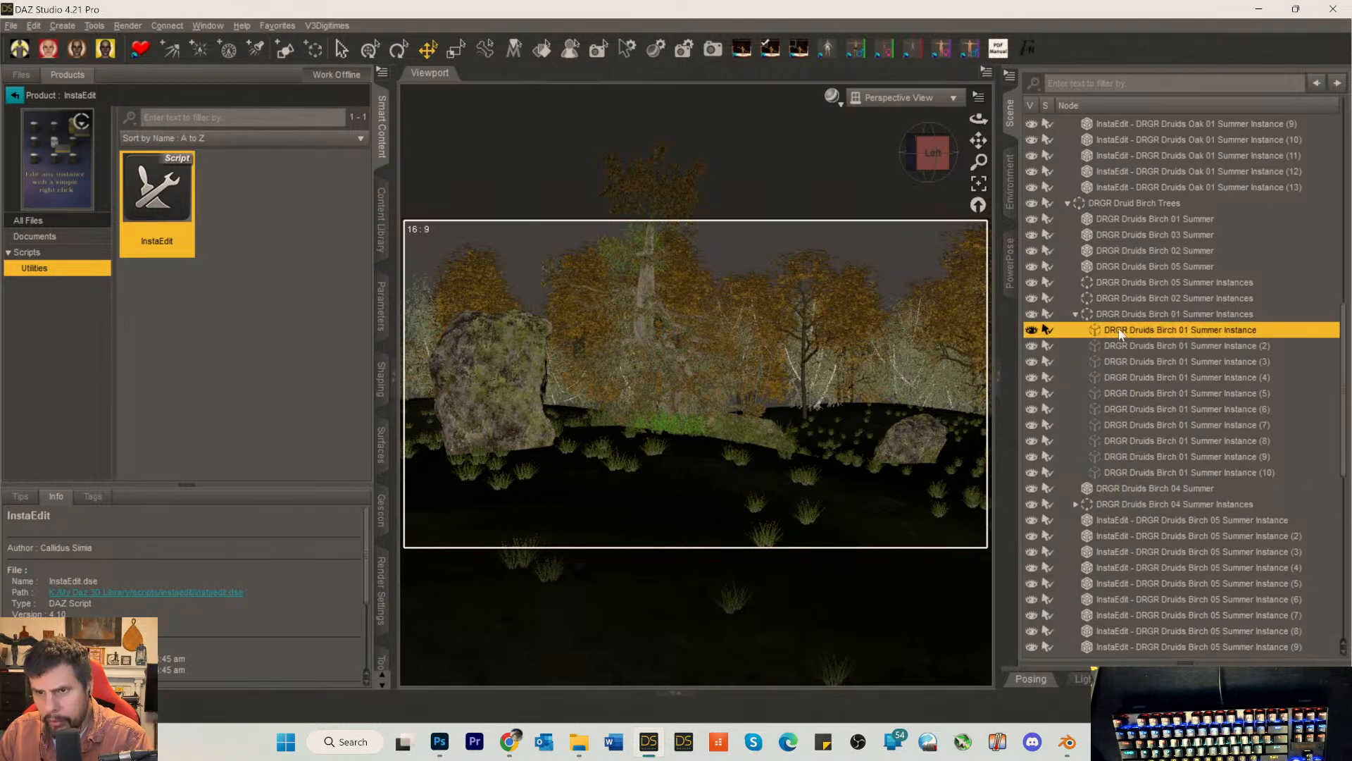
pyautogui.rightClick(1120, 333)
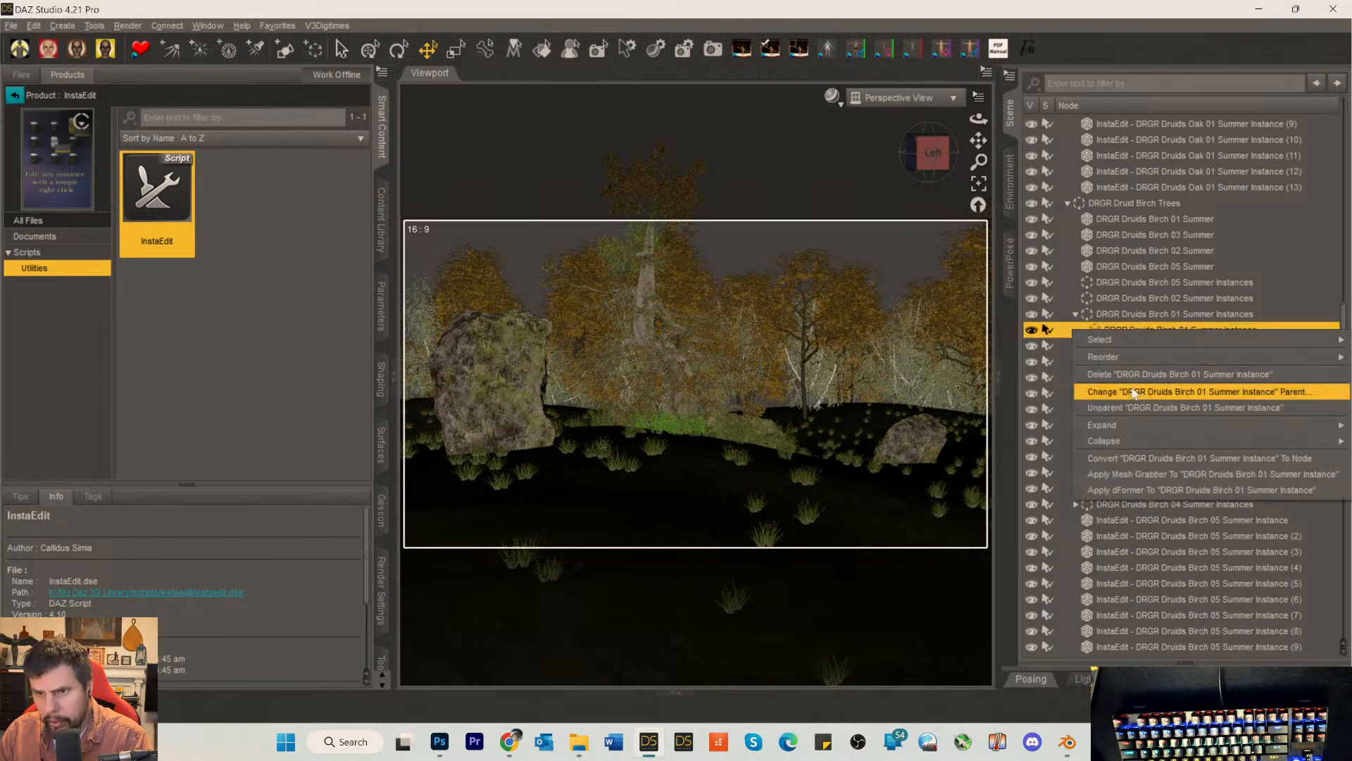
pyautogui.click(1128, 459)
# Step: Convert DRGR Druids Birch 01 Summer Instance (2) to a node
pyautogui.click(1119, 332)
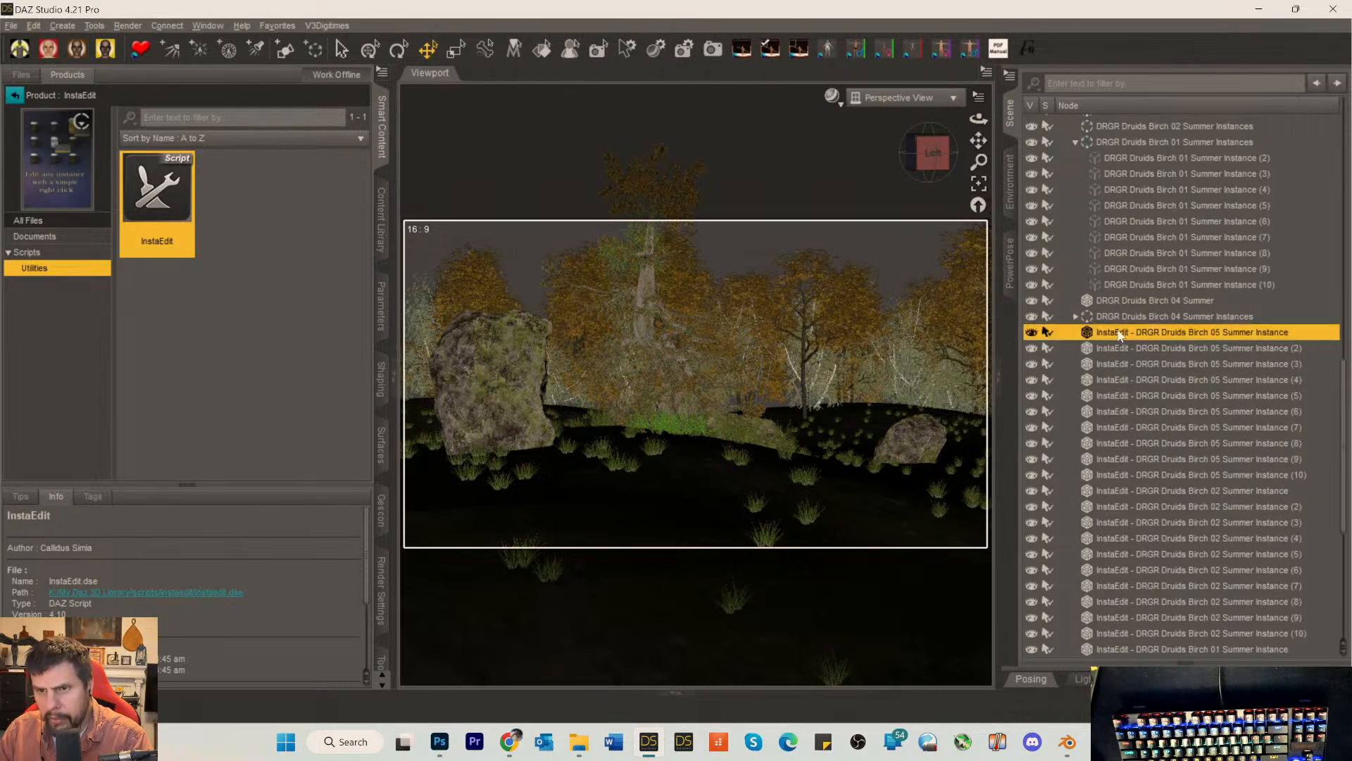
pyautogui.scroll(3, 1119, 317)
pyautogui.rightClick(1116, 288)
pyautogui.click(1110, 418)
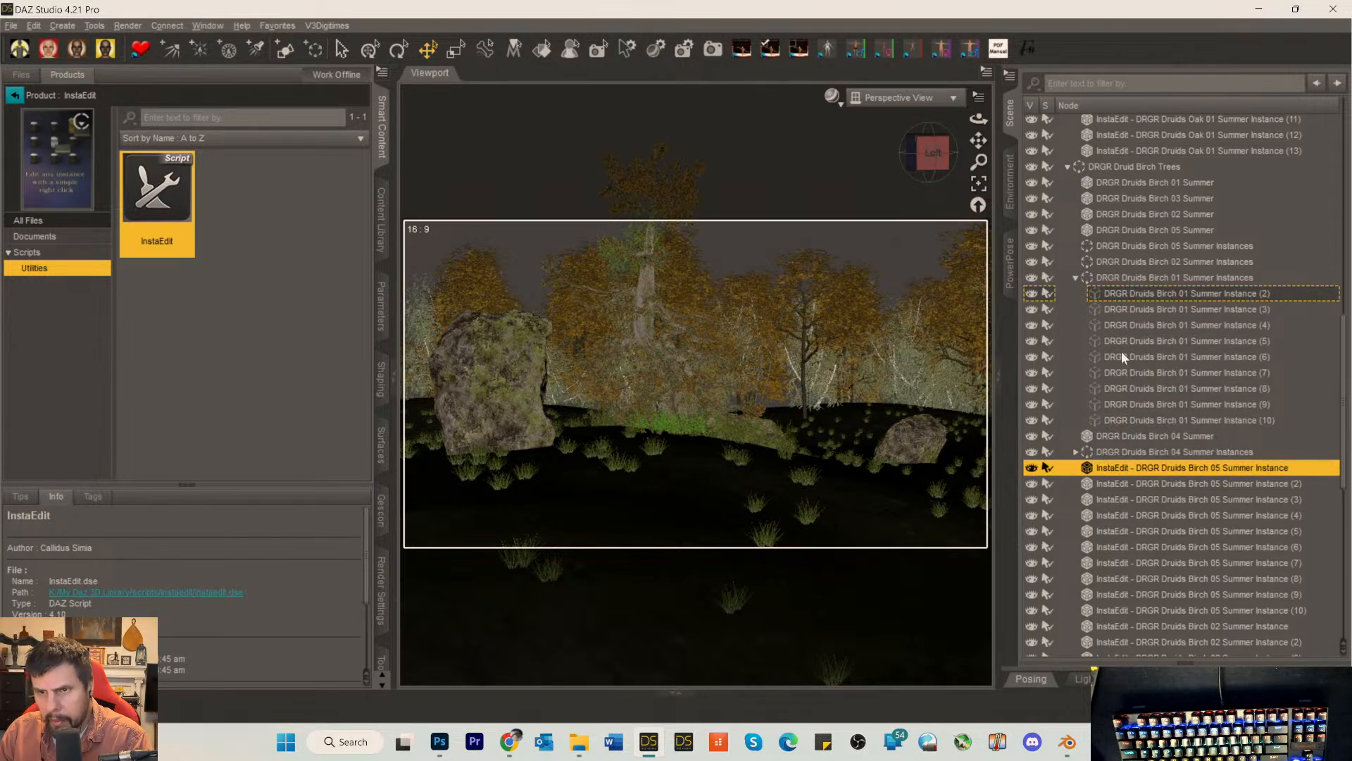
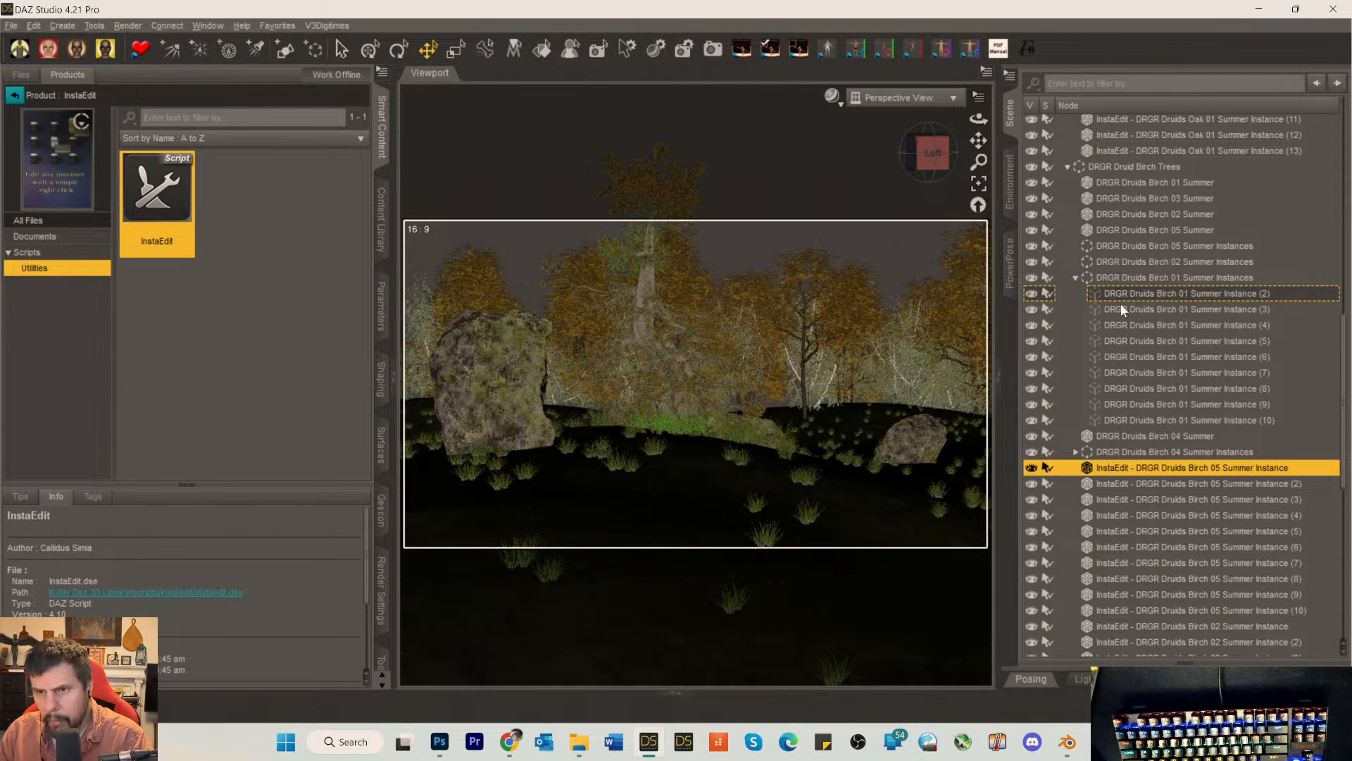
pyautogui.click(1098, 306)
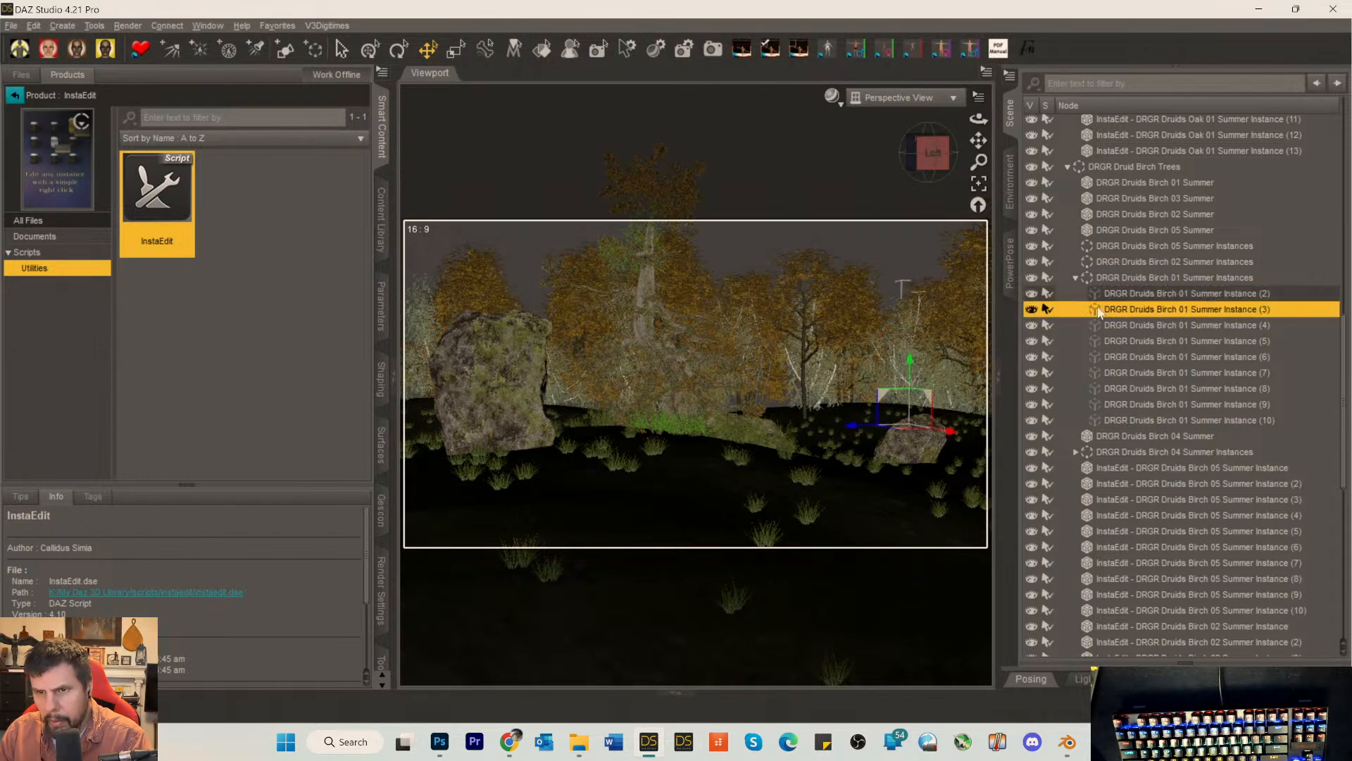
pyautogui.click(1101, 295)
pyautogui.rightClick(1101, 295)
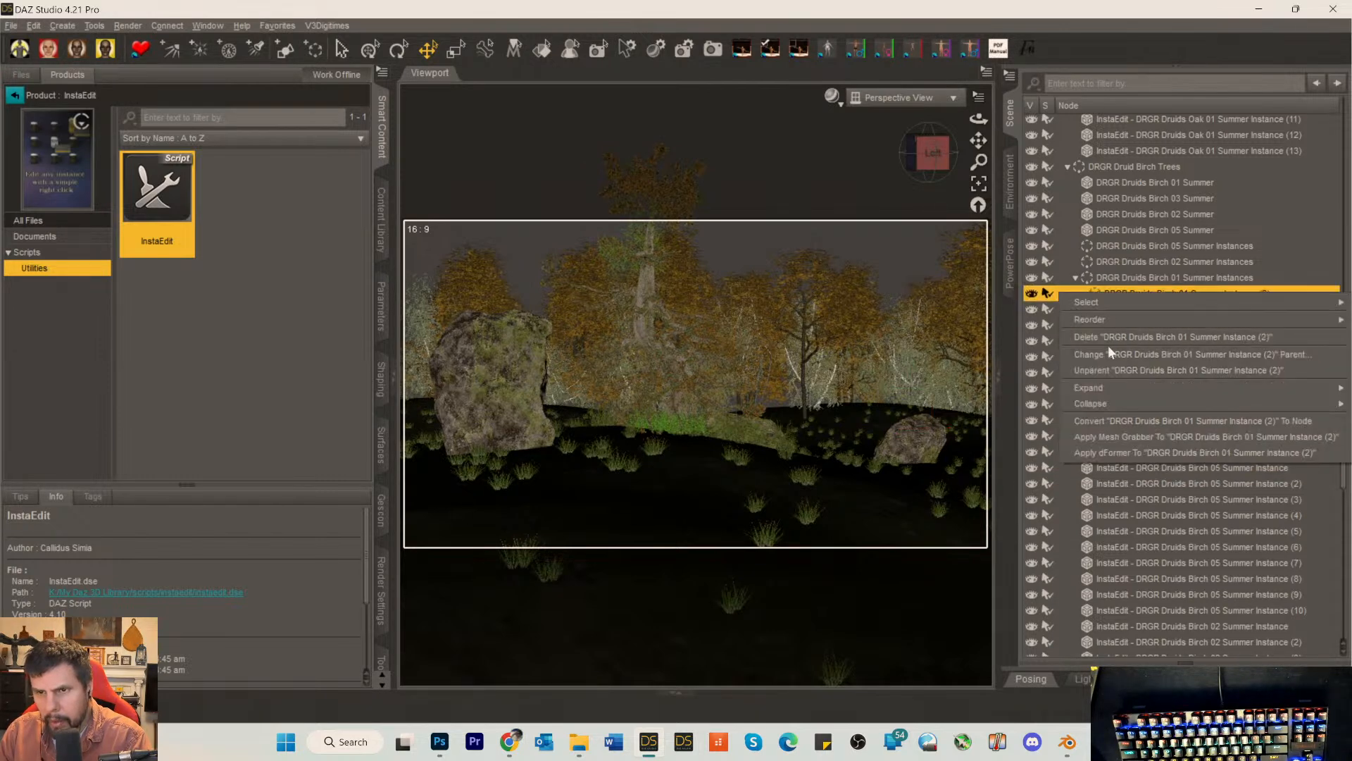
pyautogui.click(1125, 421)
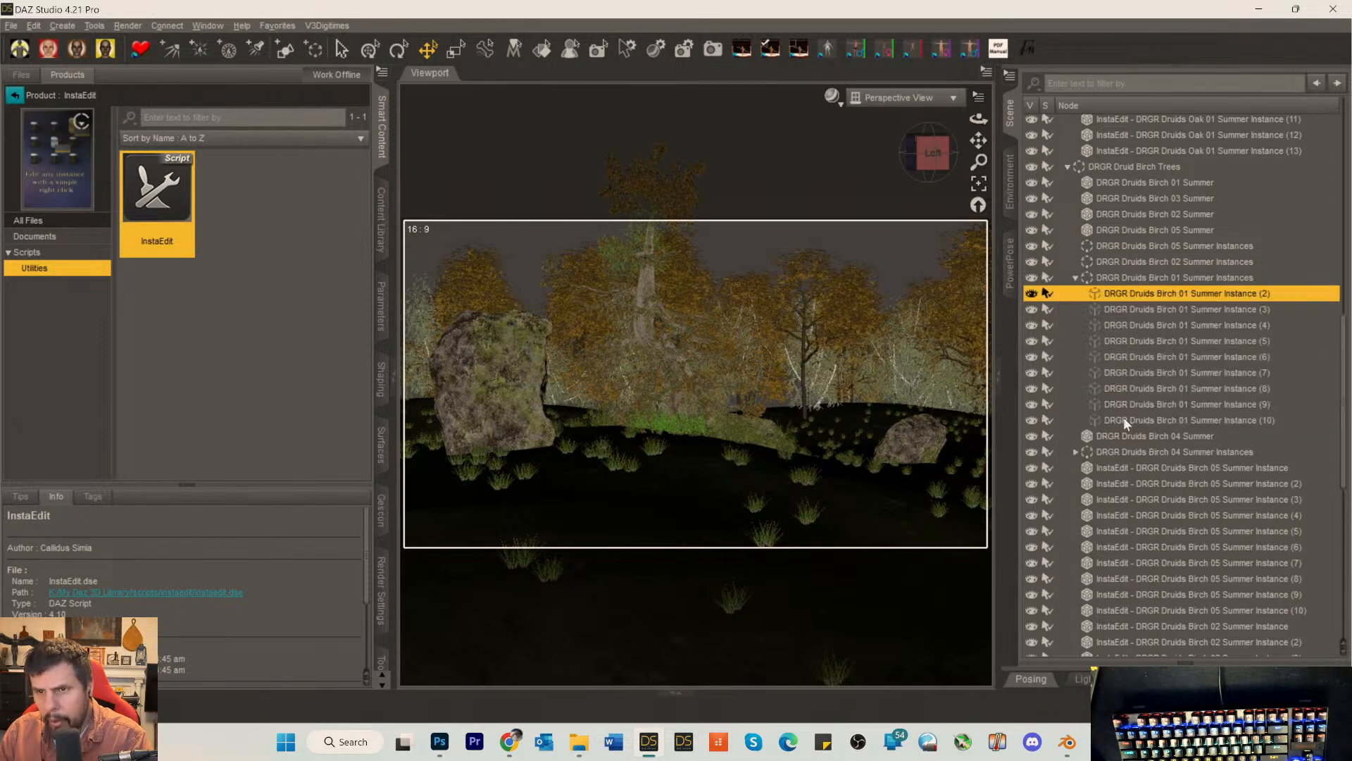
# Step: Convert DRGR Druids Birch 01 Summer Instance (3) and Instance (4) to nodes one at a time
pyautogui.scroll(2, 1148, 183)
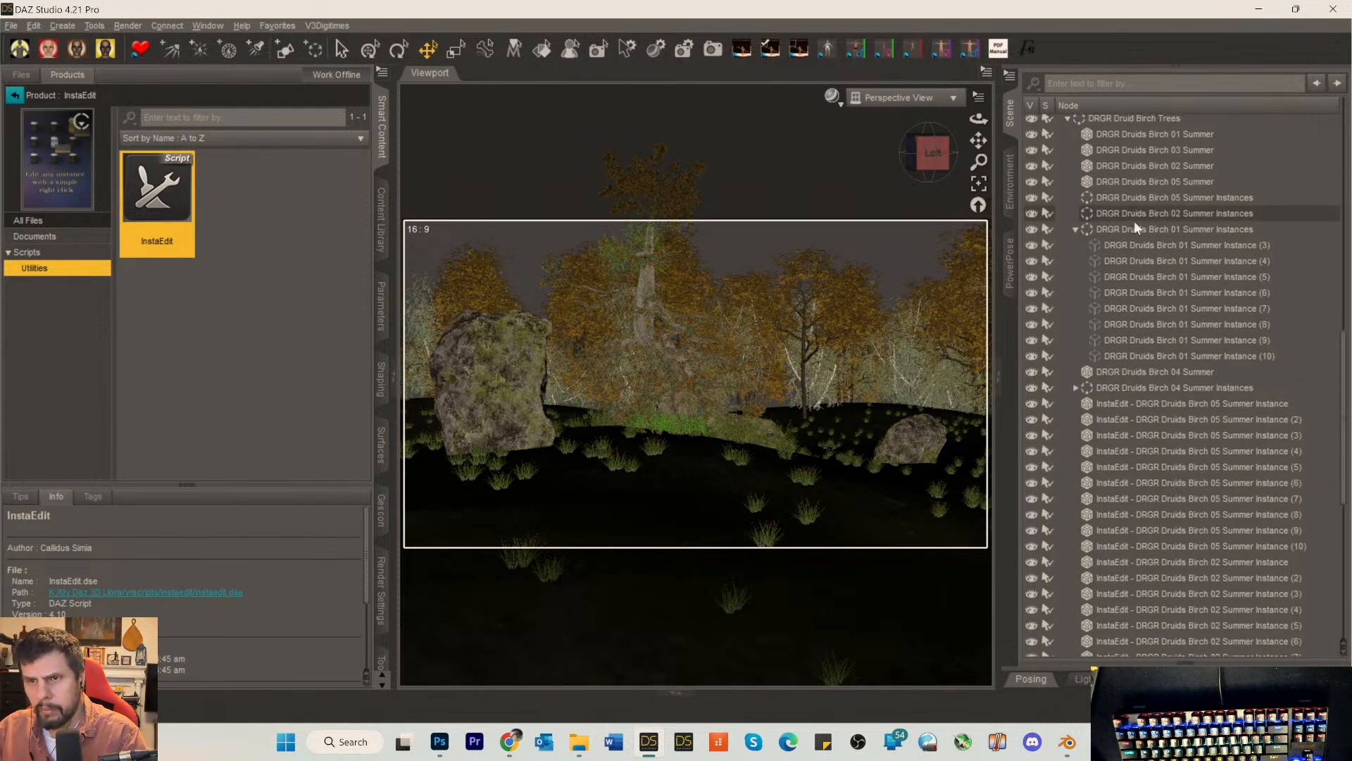
pyautogui.click(1115, 243)
pyautogui.rightClick(1114, 244)
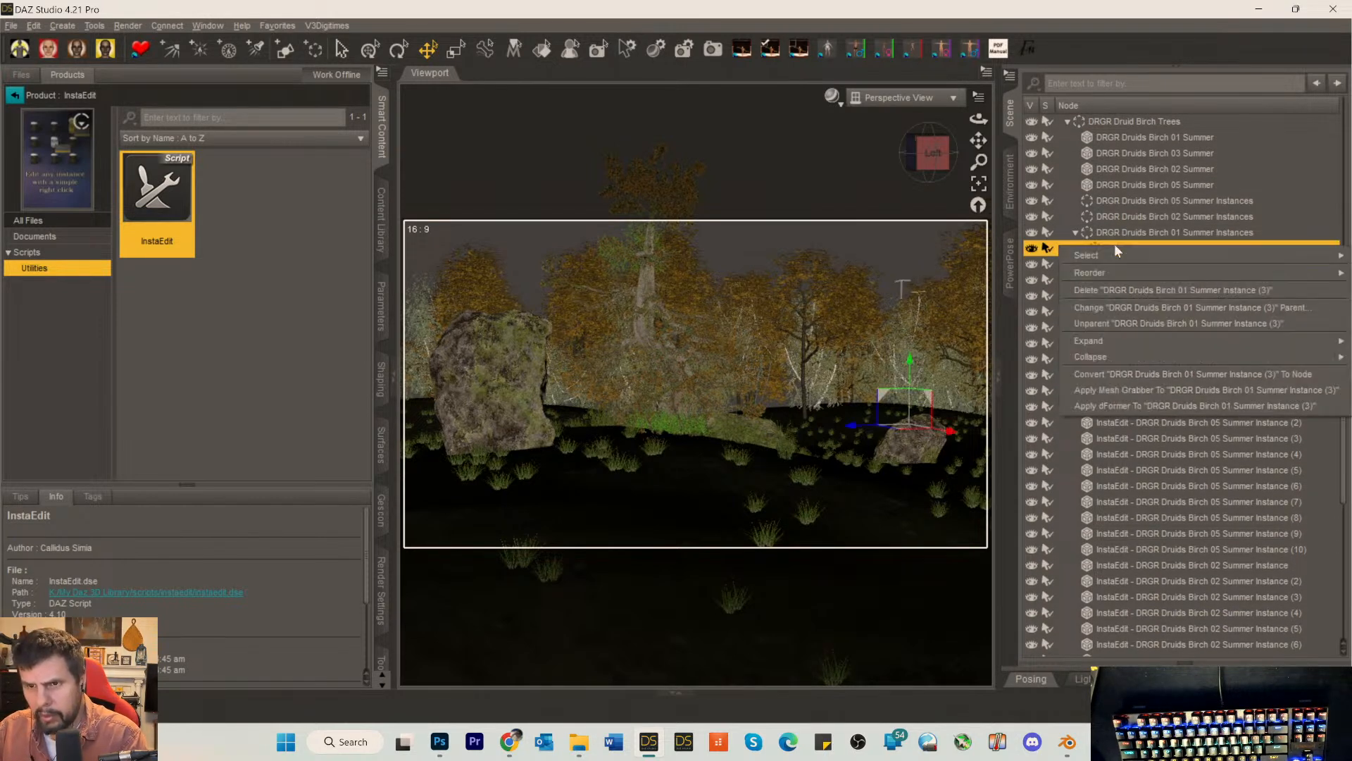
pyautogui.click(1110, 233)
pyautogui.click(1107, 249)
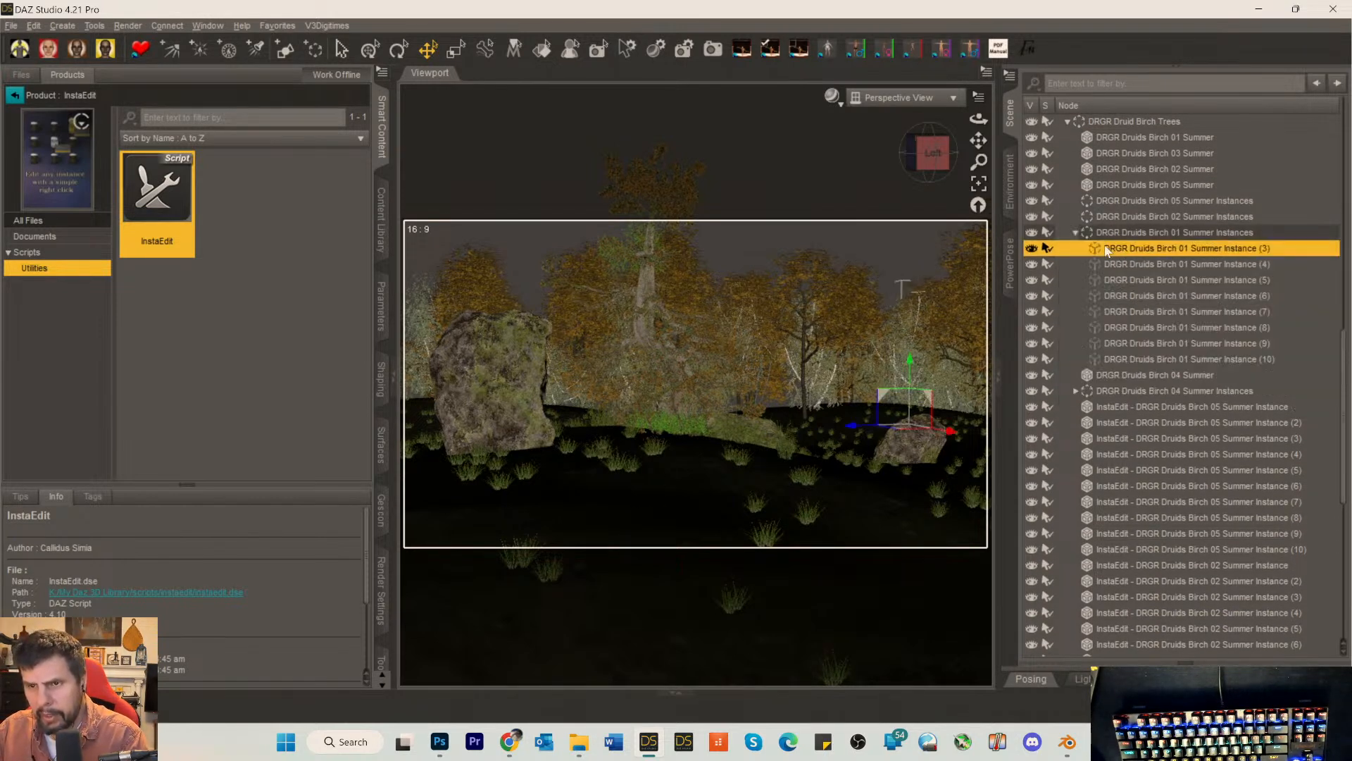
pyautogui.rightClick(1107, 249)
pyautogui.click(1127, 374)
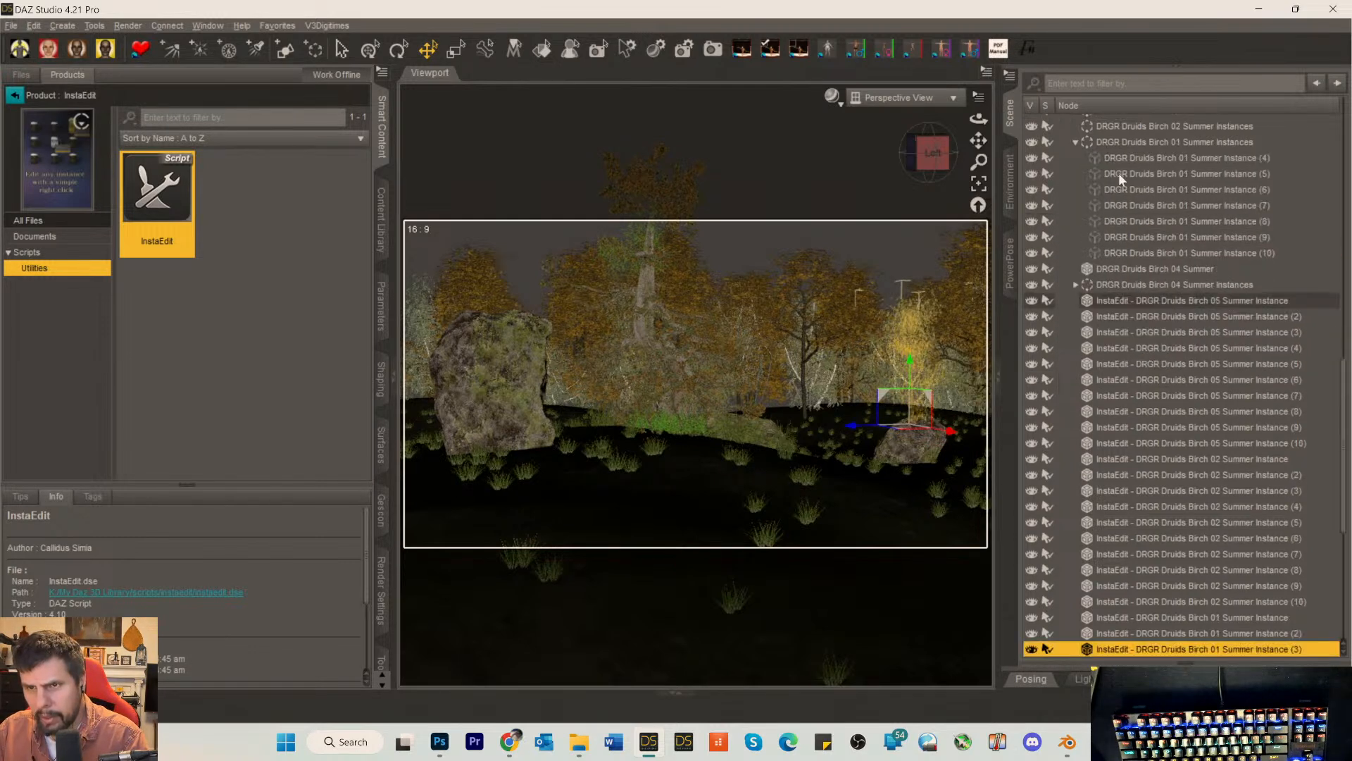
pyautogui.click(1119, 159)
pyautogui.rightClick(1119, 159)
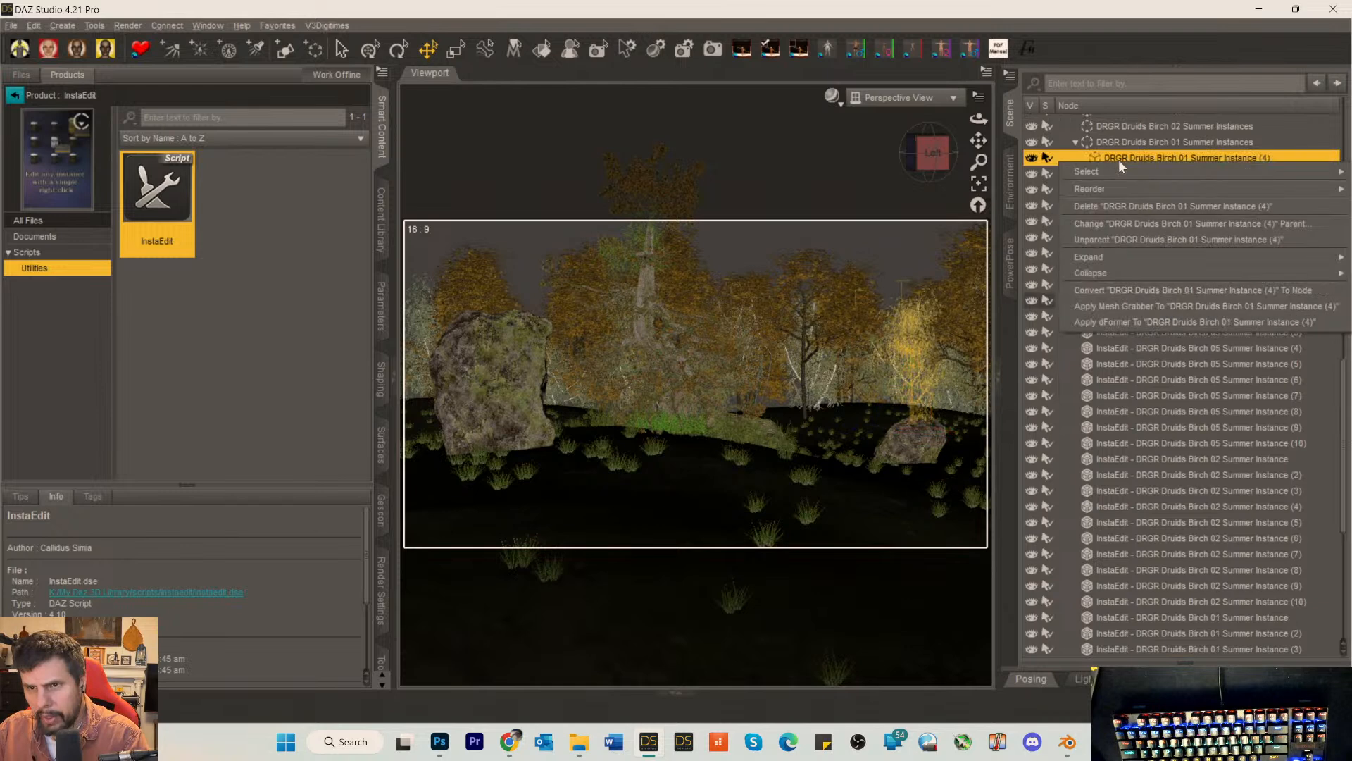
pyautogui.click(1127, 289)
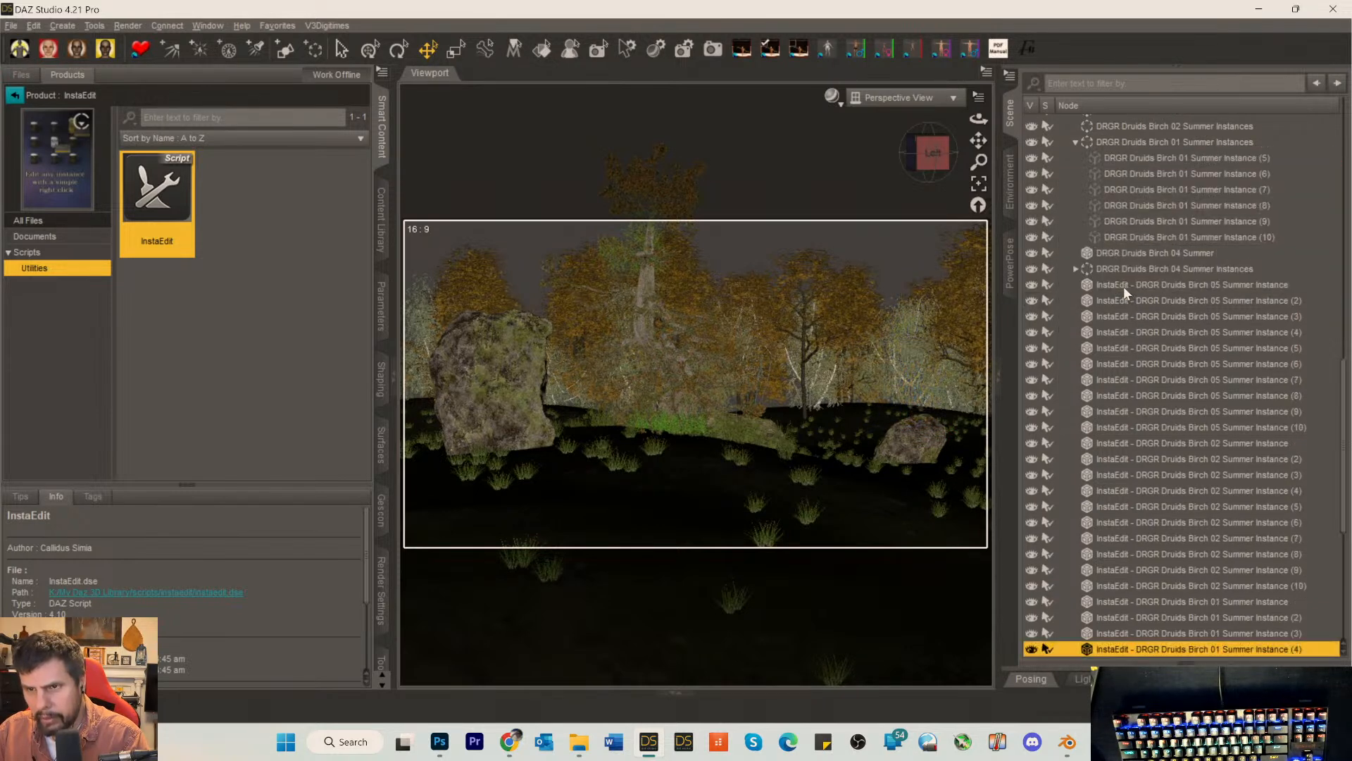
# Step: Convert DRGR Druids Birch 01 Summer Instance (5) and Instance (6) to nodes one at a time
pyautogui.scroll(2, 1160, 243)
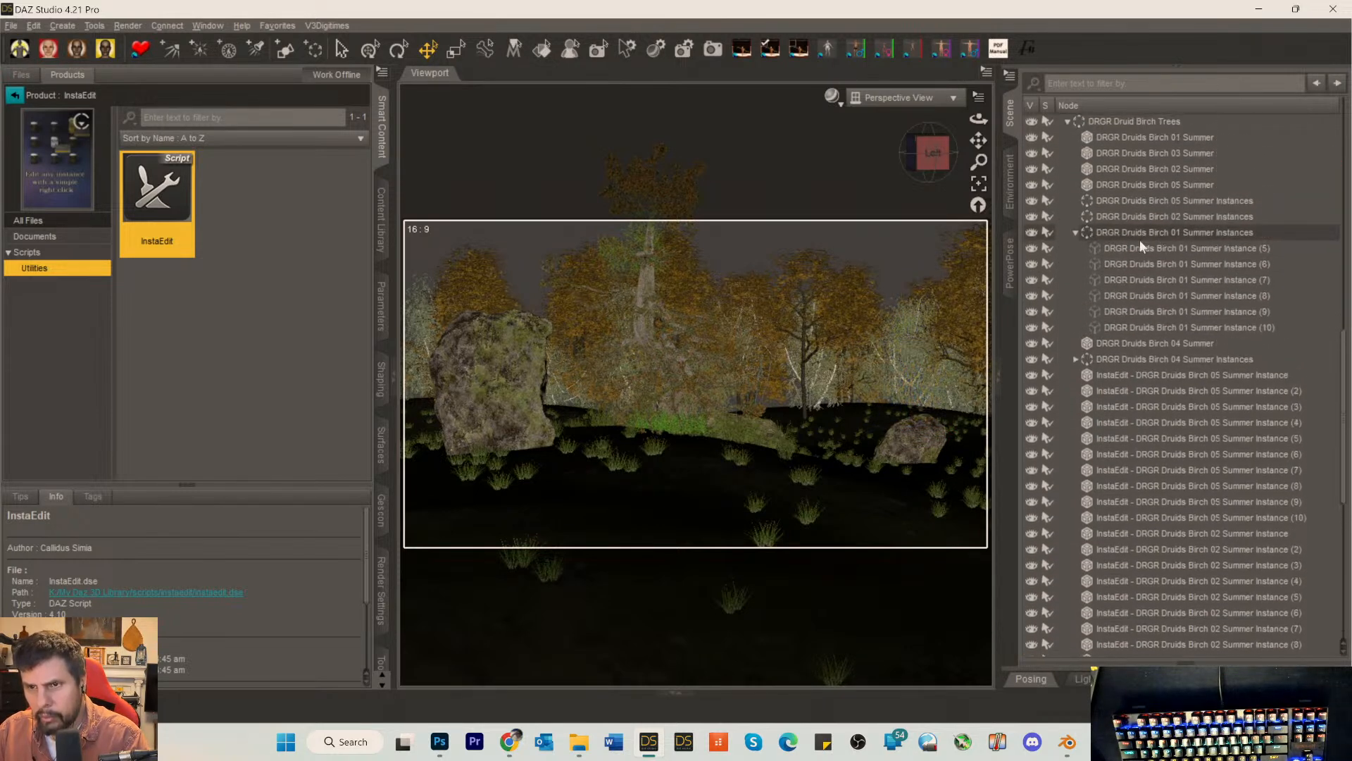
pyautogui.click(1136, 248)
pyautogui.rightClick(1136, 248)
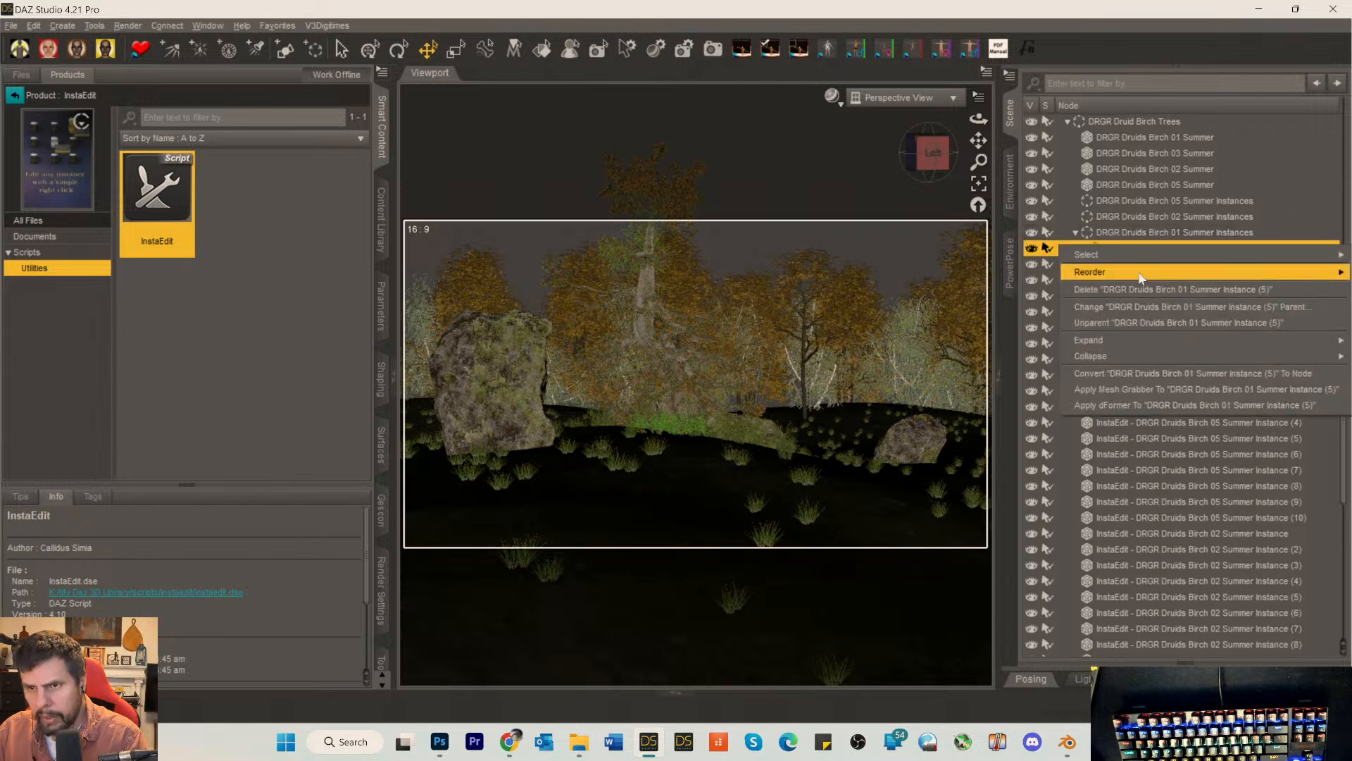
pyautogui.click(1144, 374)
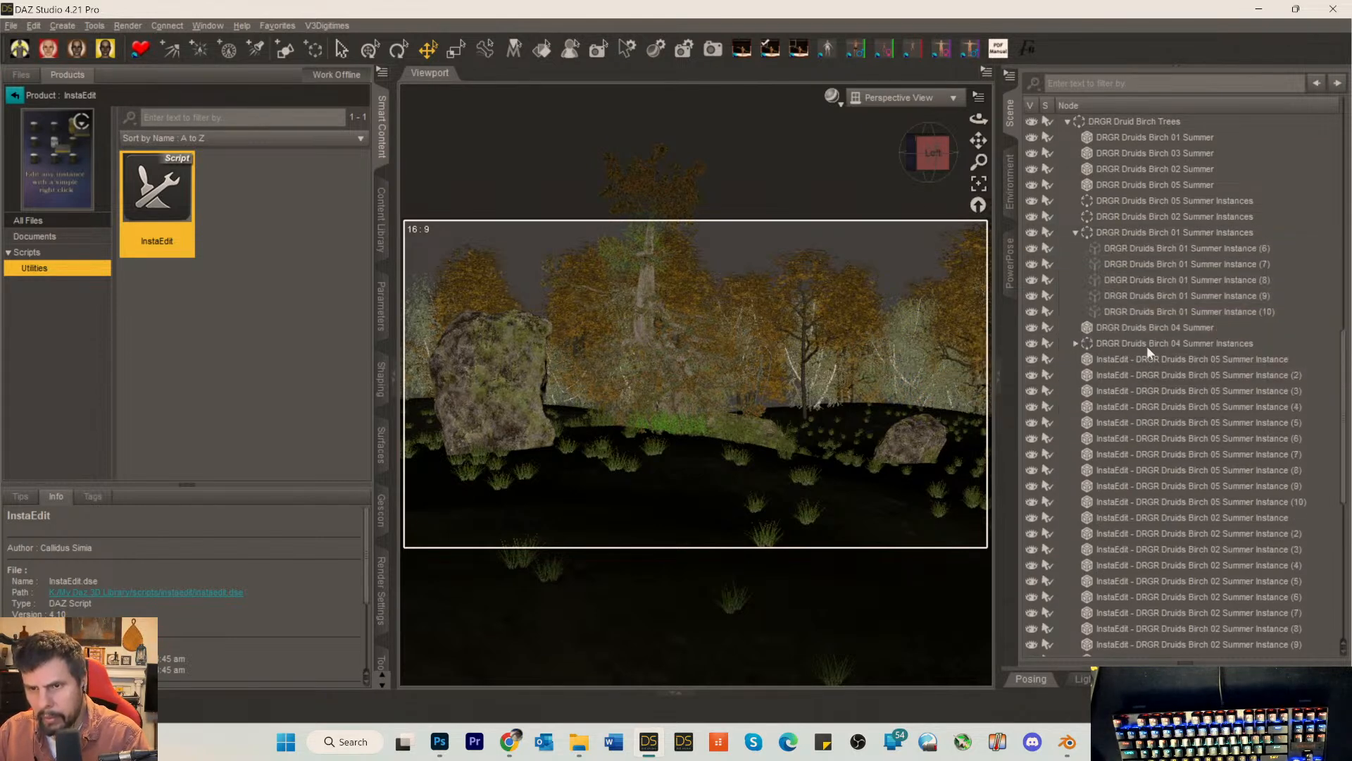
pyautogui.scroll(3, 1125, 242)
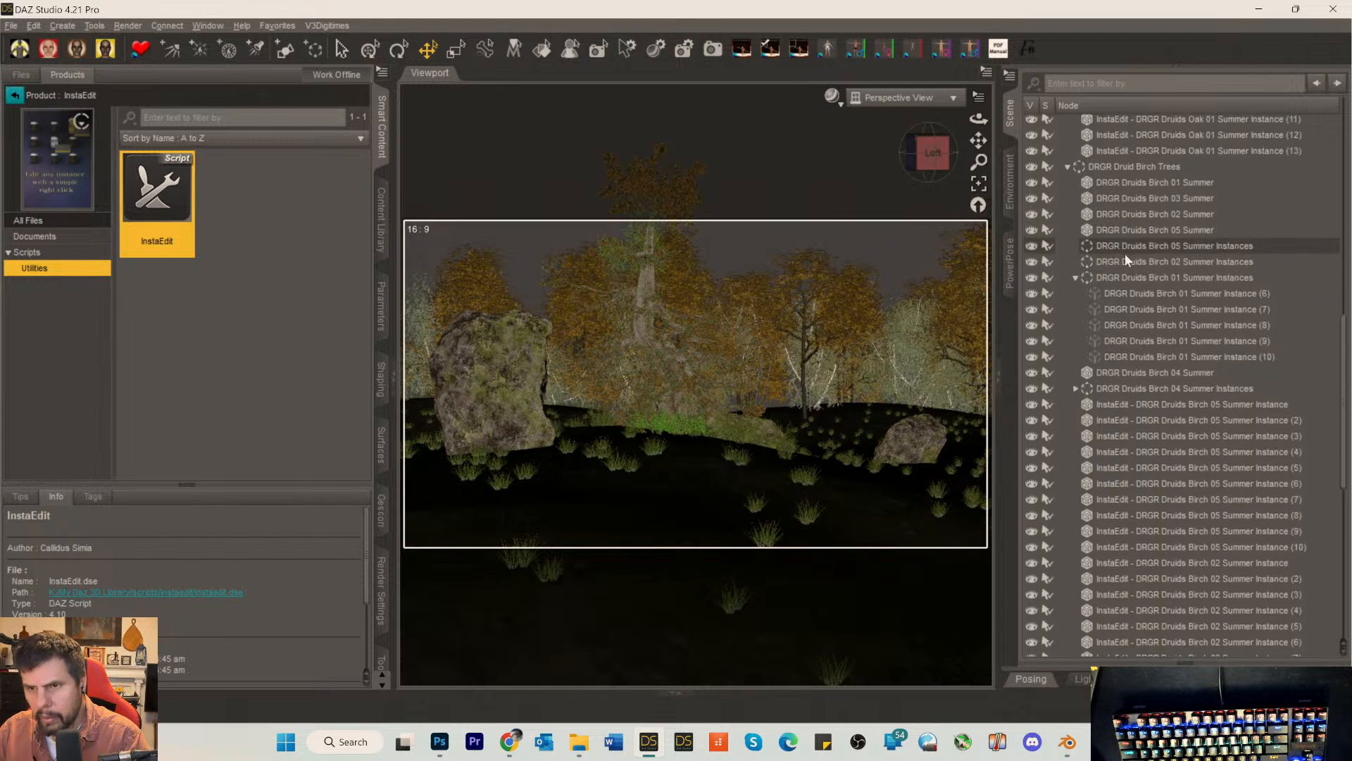
pyautogui.rightClick(1116, 422)
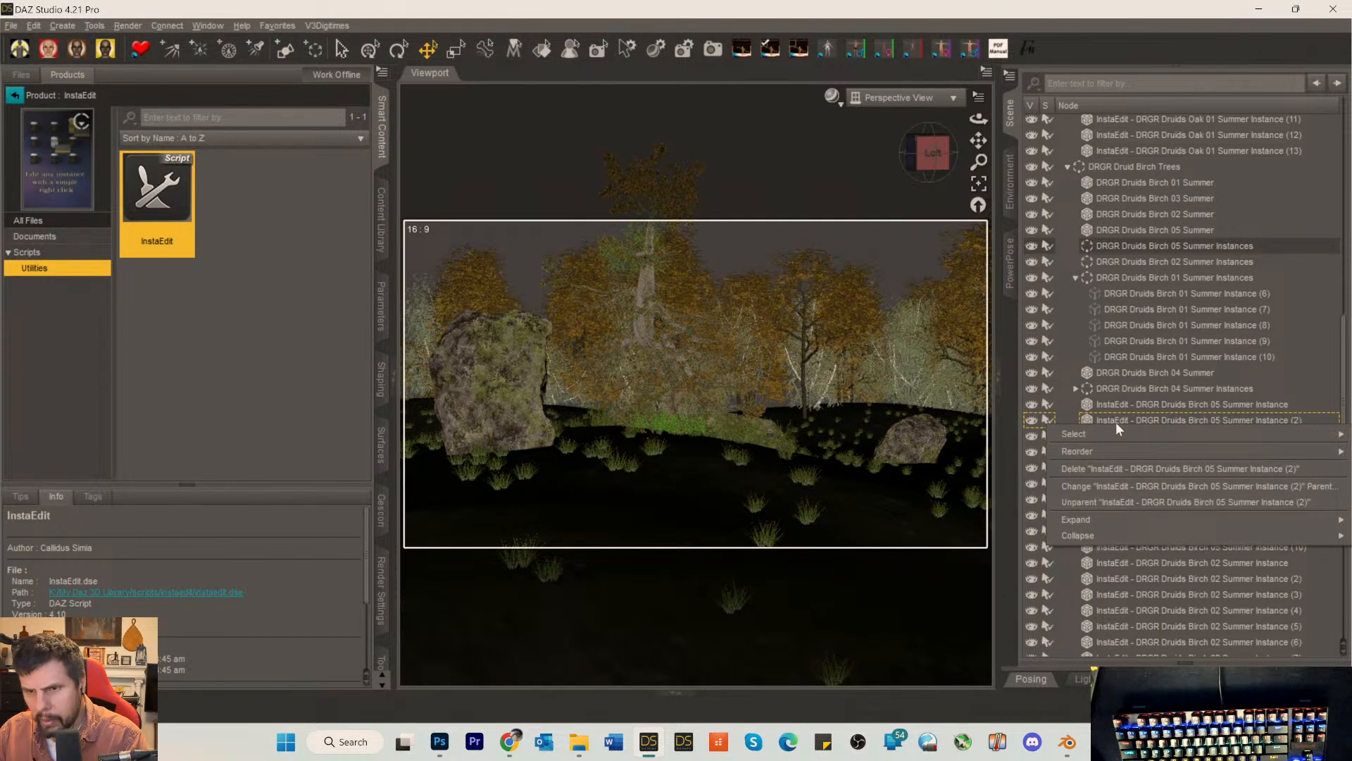
pyautogui.rightClick(1103, 293)
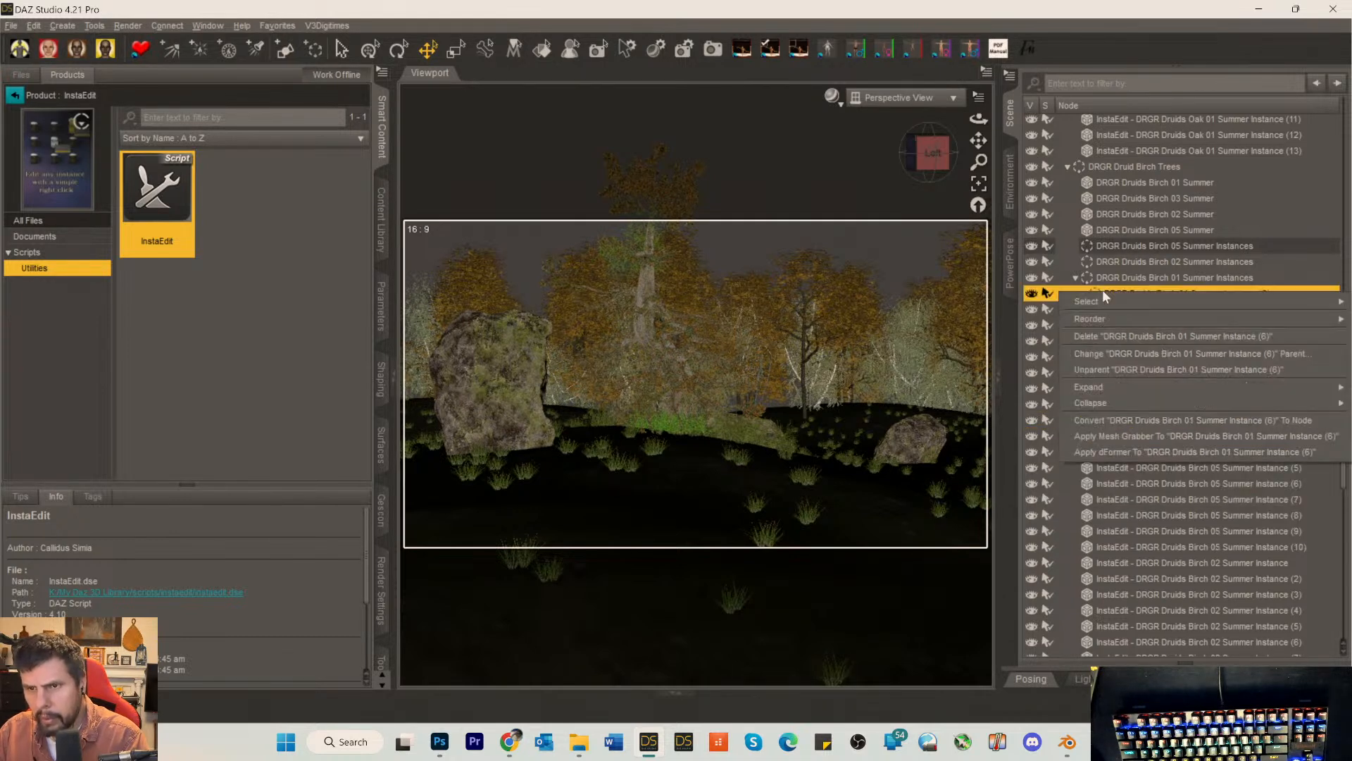
pyautogui.click(1112, 420)
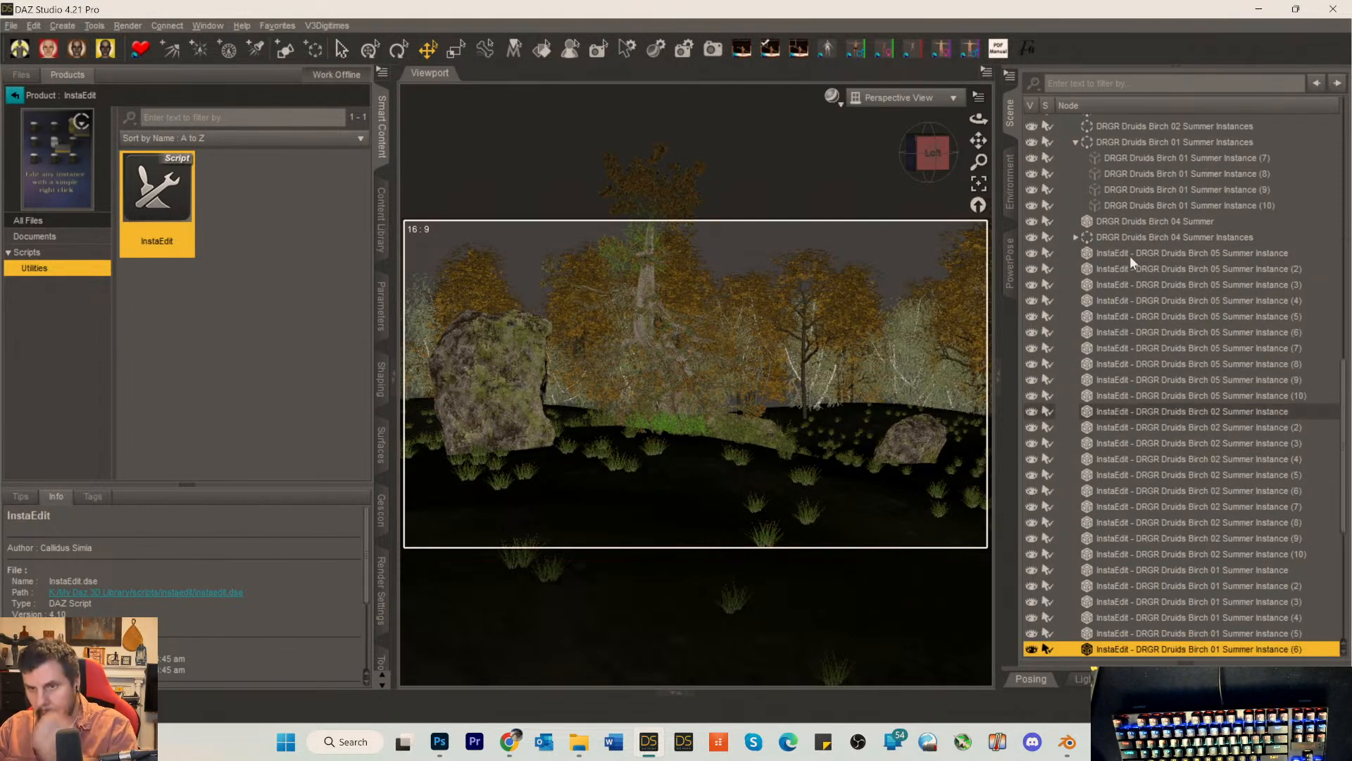
# Step: Convert DRGR Druids Birch 01 Summer Instance (7) and Instance (8) to nodes one at a time
pyautogui.scroll(-1, 1131, 230)
pyautogui.rightClick(1126, 246)
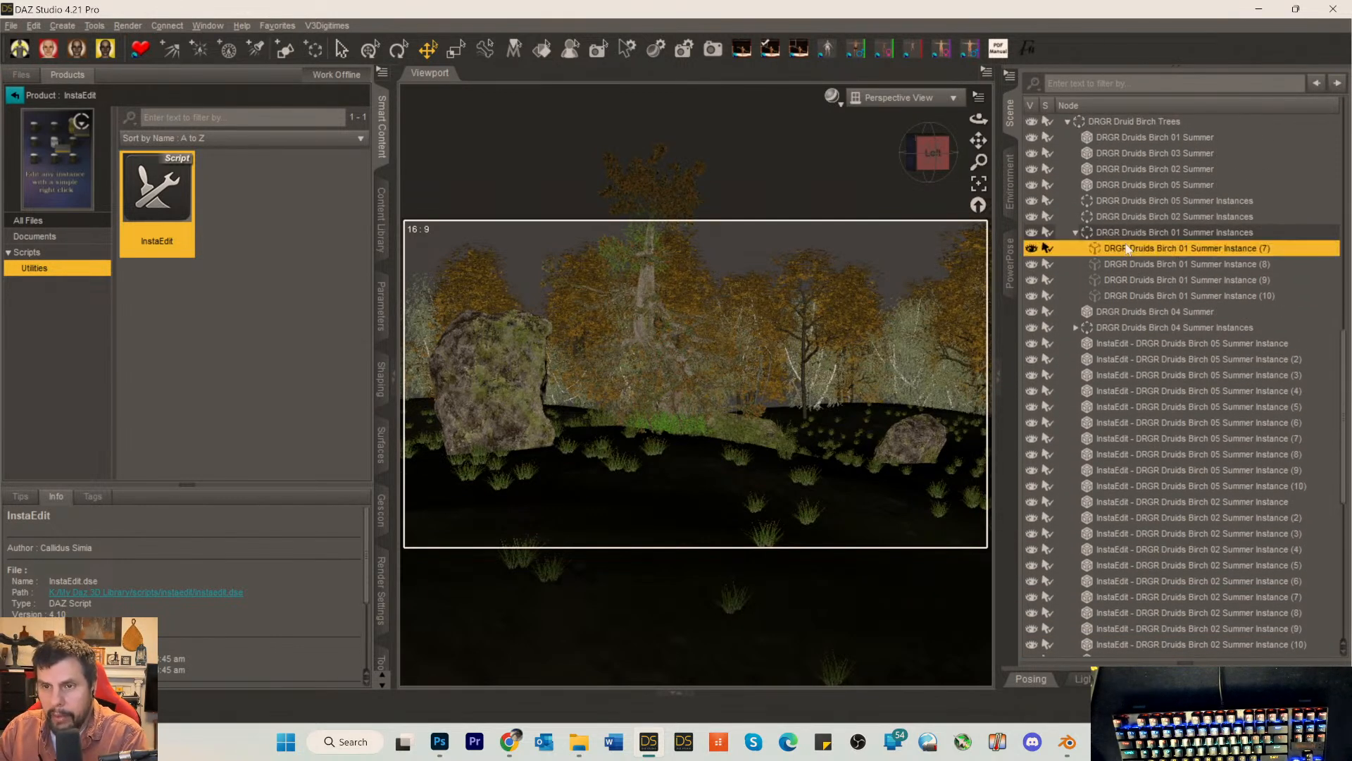
pyautogui.click(1134, 373)
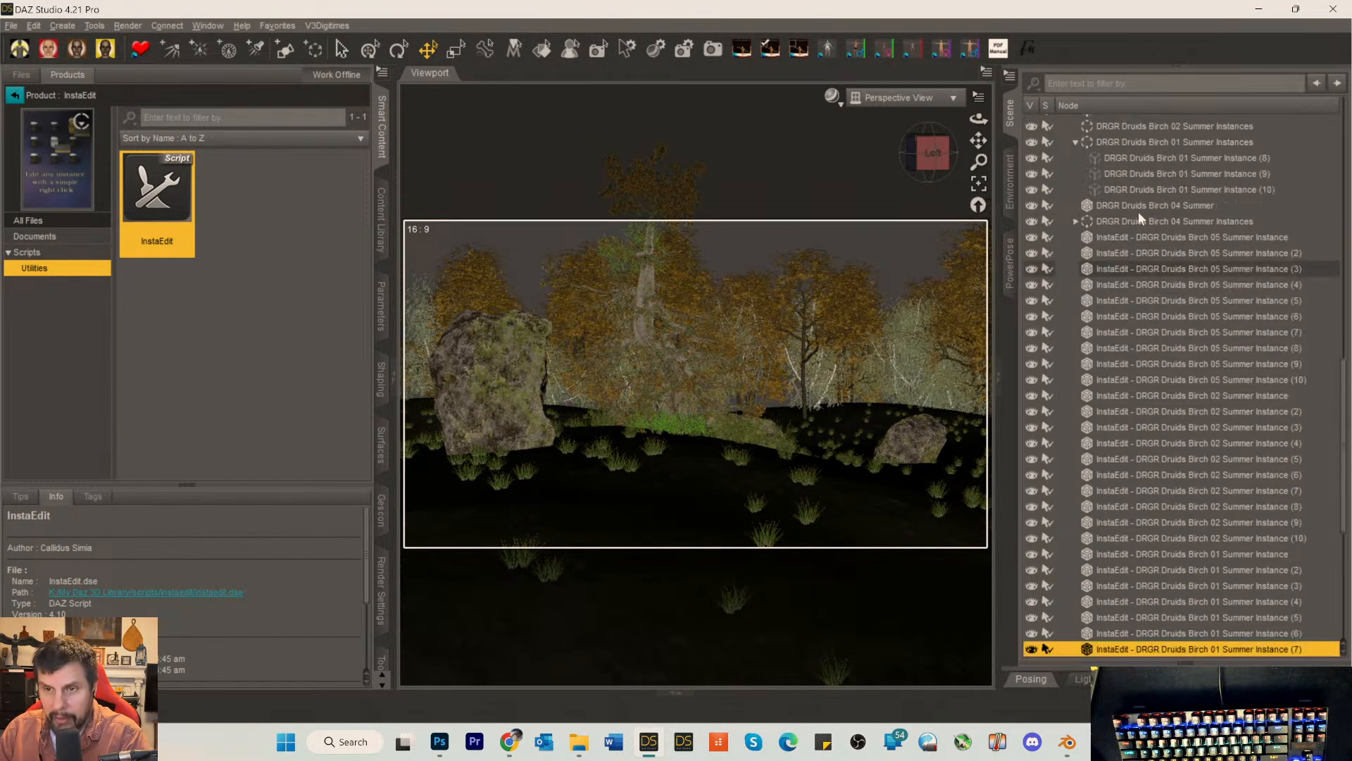
pyautogui.rightClick(1118, 248)
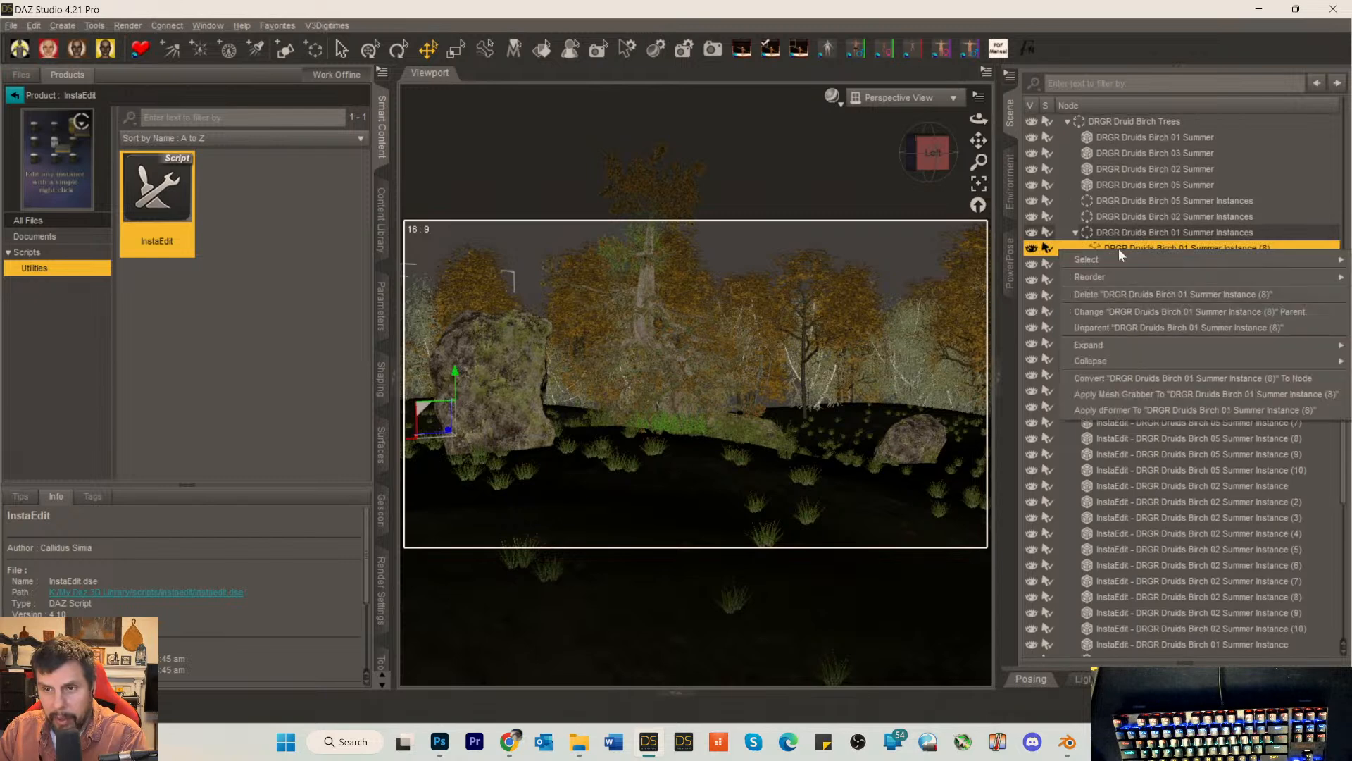
pyautogui.click(1131, 378)
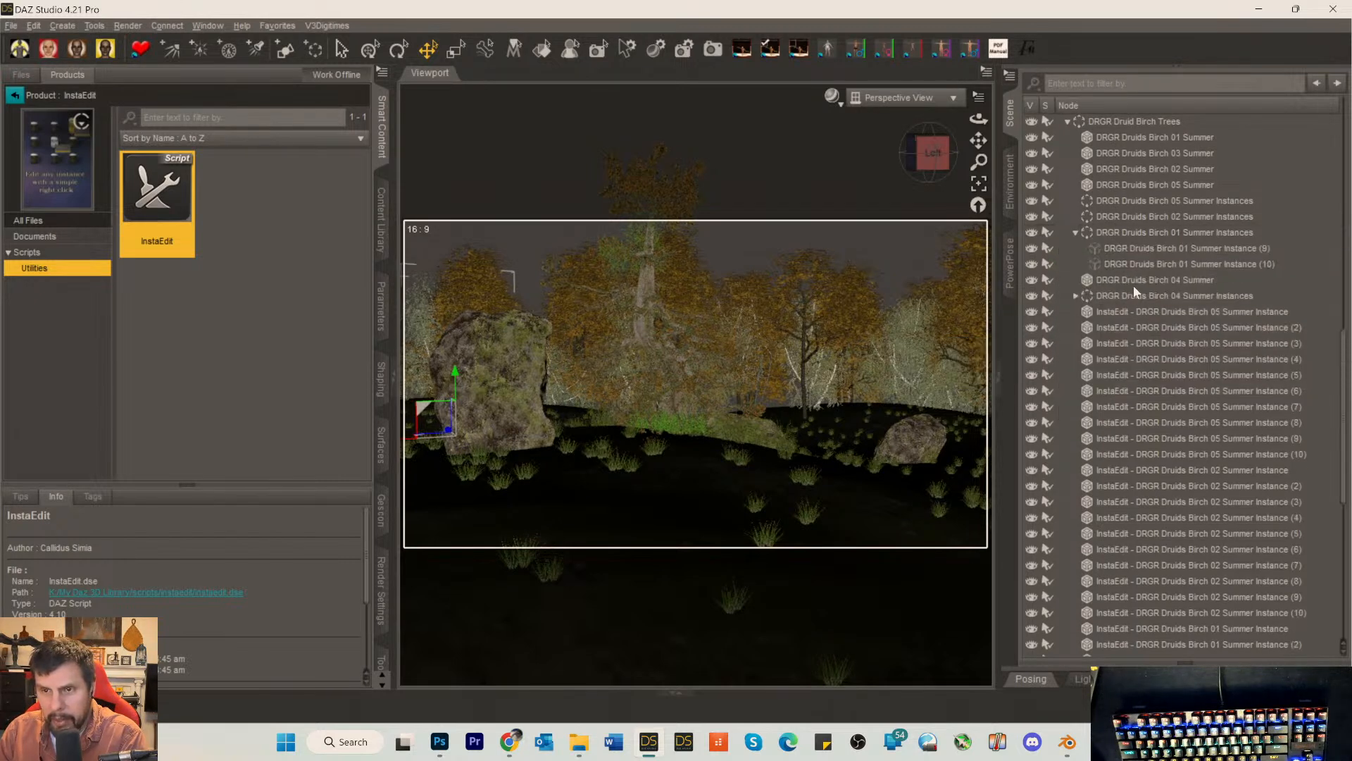
# Step: Convert the last two DRGR Druids Birch 01 Summer instances, (9) and (10), to nodes
pyautogui.rightClick(1126, 159)
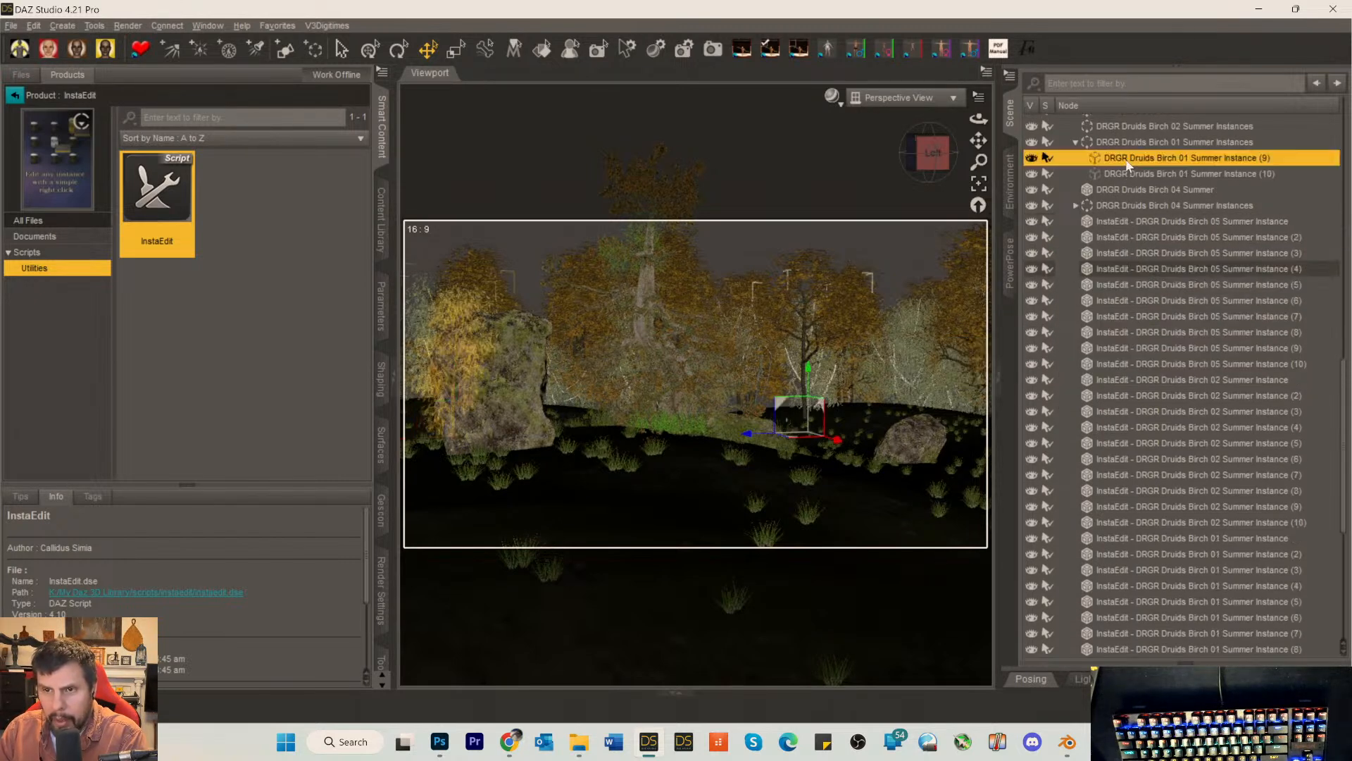
pyautogui.click(1124, 288)
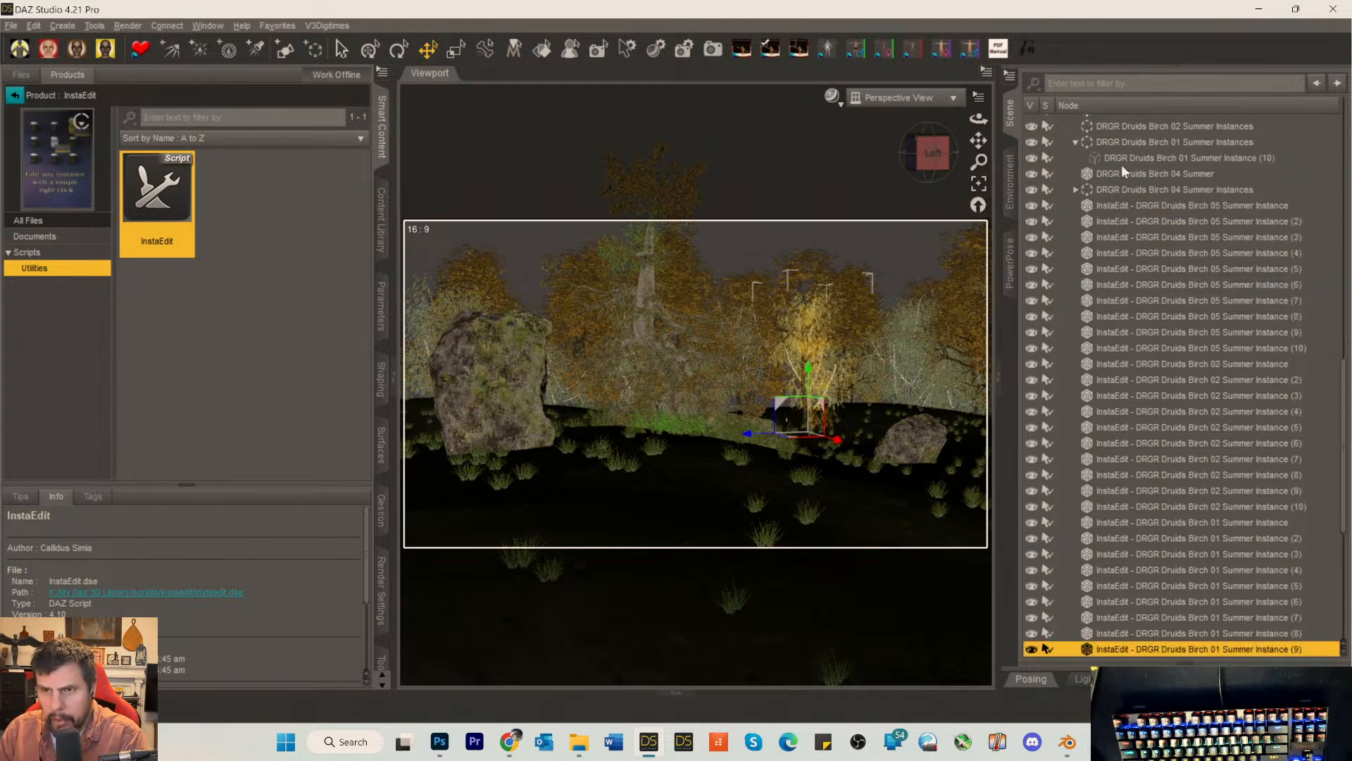
pyautogui.rightClick(1122, 160)
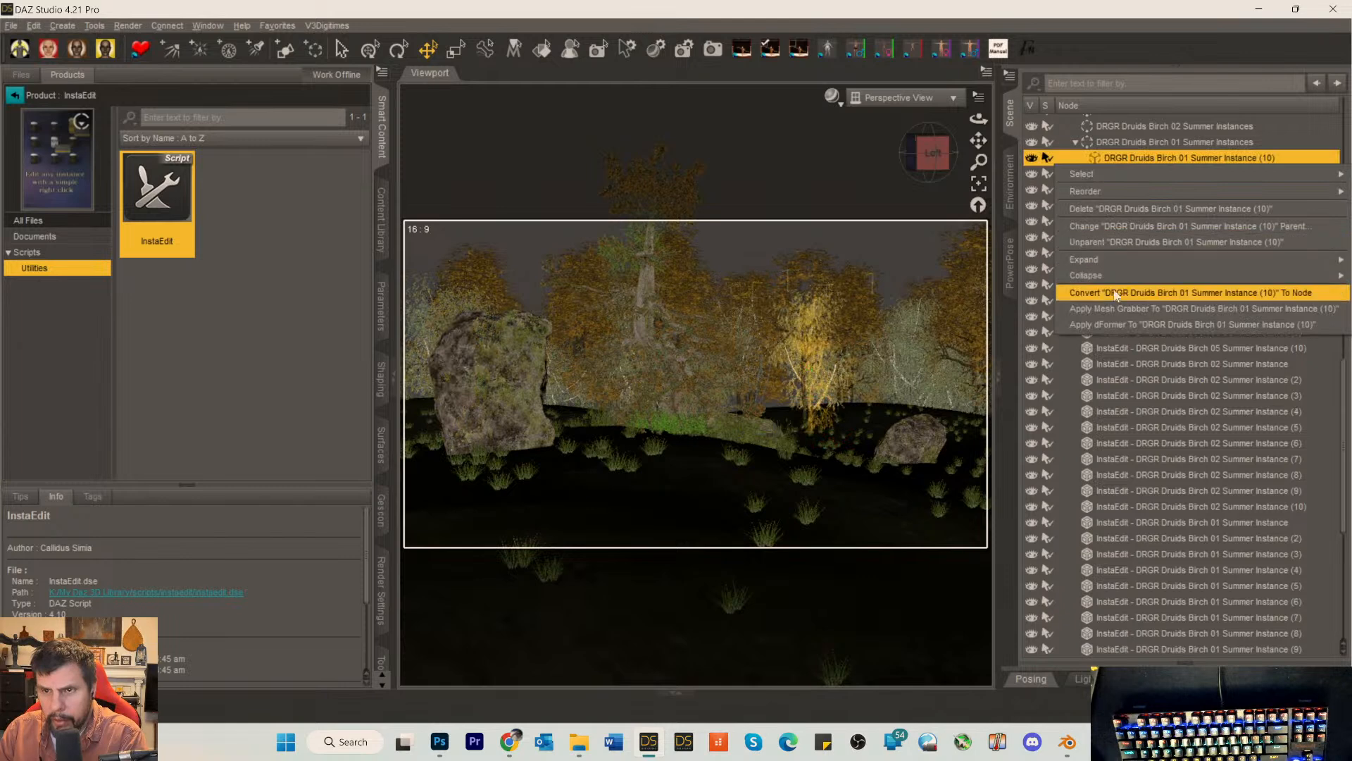
pyautogui.click(1117, 293)
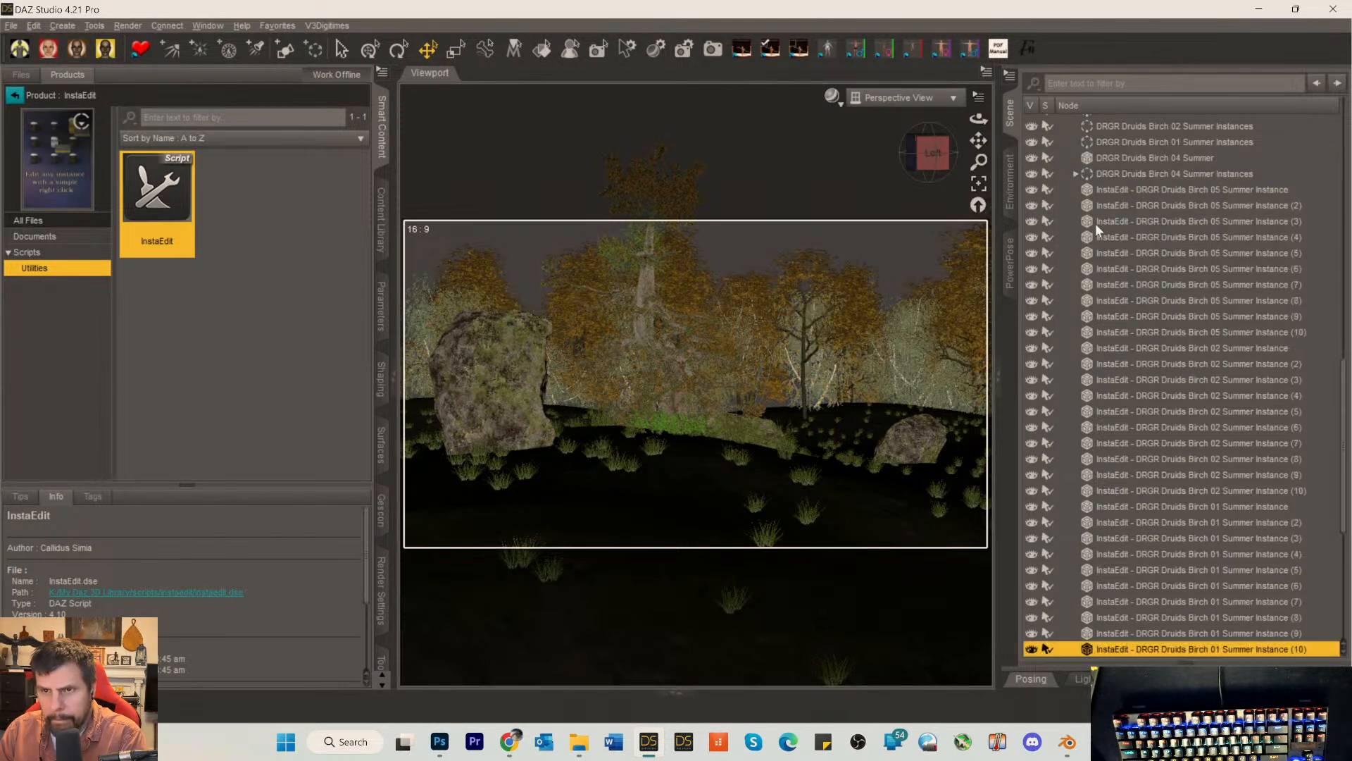
# Step: Expand the DRGR Druids Birch 04 Summer Instances group and convert its first, unnumbered instance to a node
pyautogui.click(1075, 174)
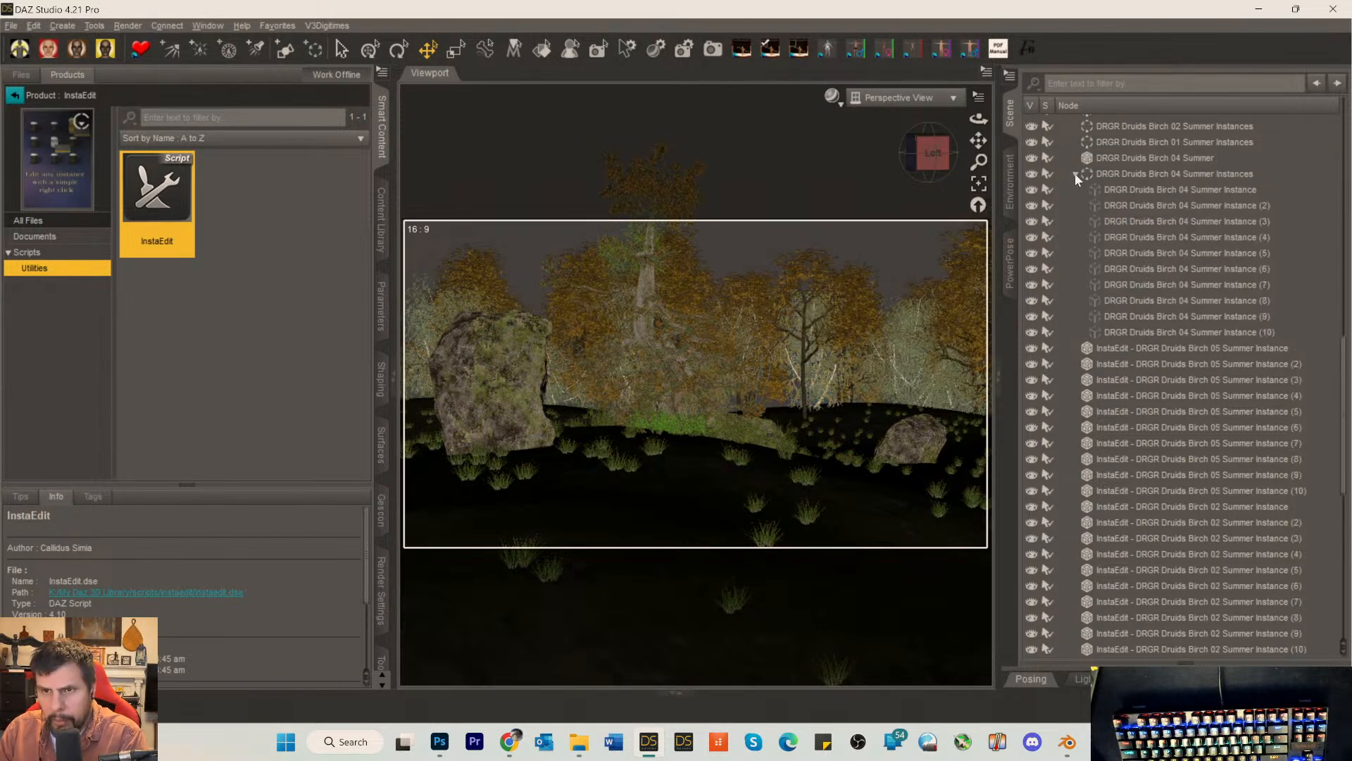
pyautogui.click(1135, 193)
pyautogui.rightClick(1135, 193)
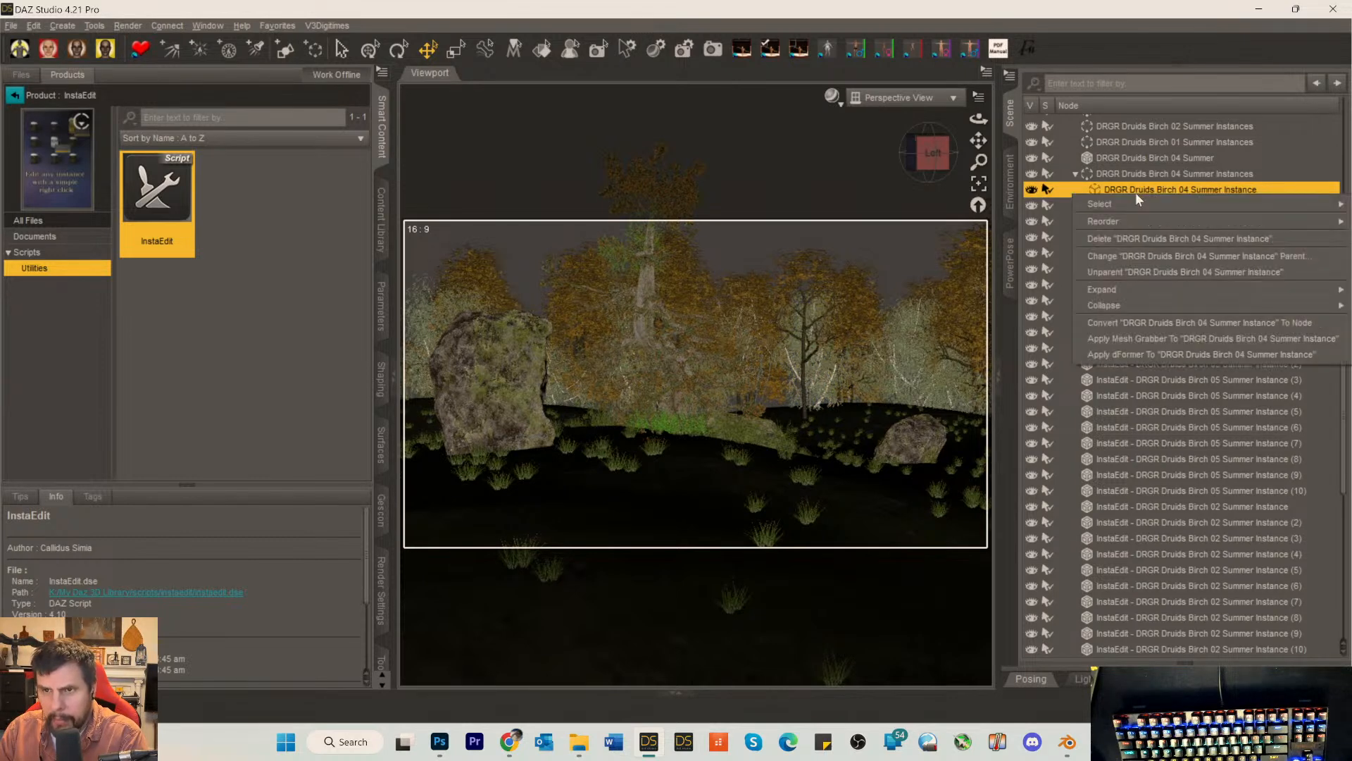
pyautogui.click(1141, 322)
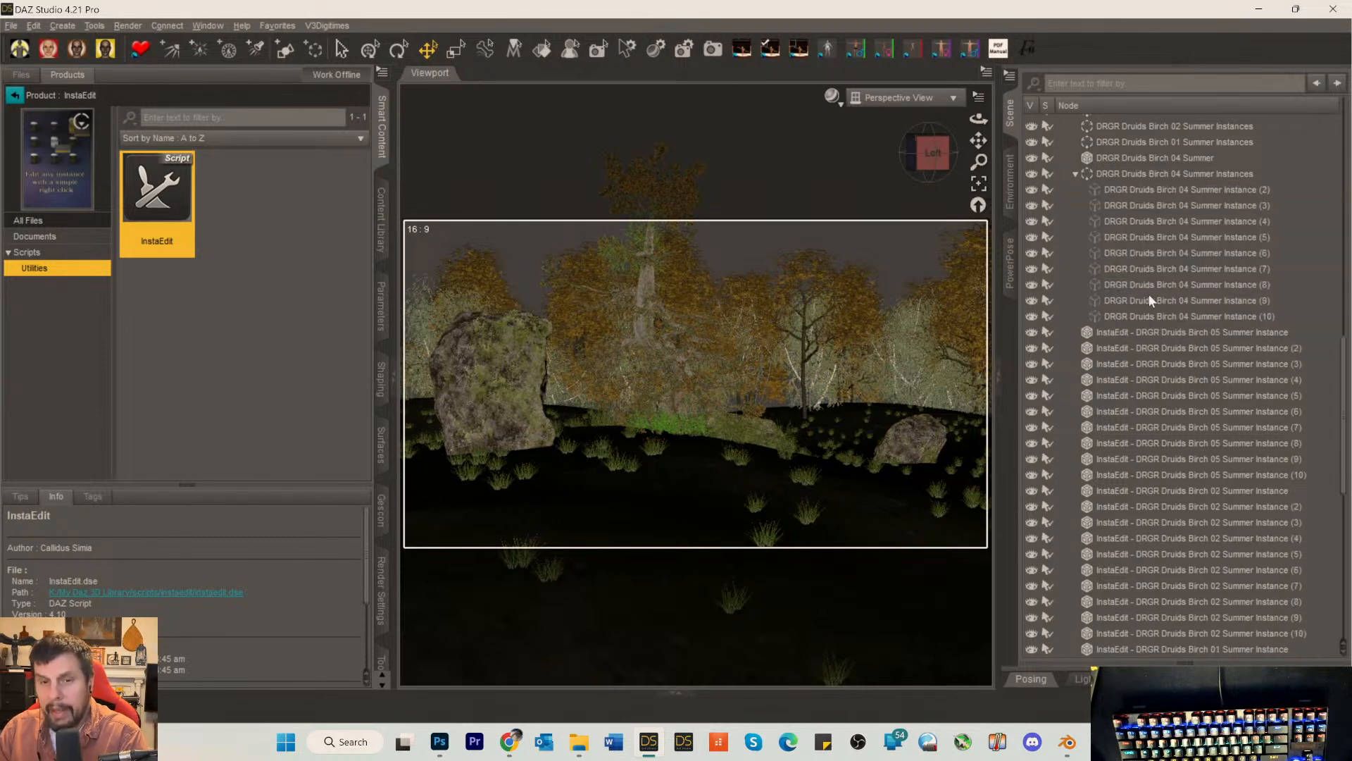
pyautogui.scroll(4, 1152, 217)
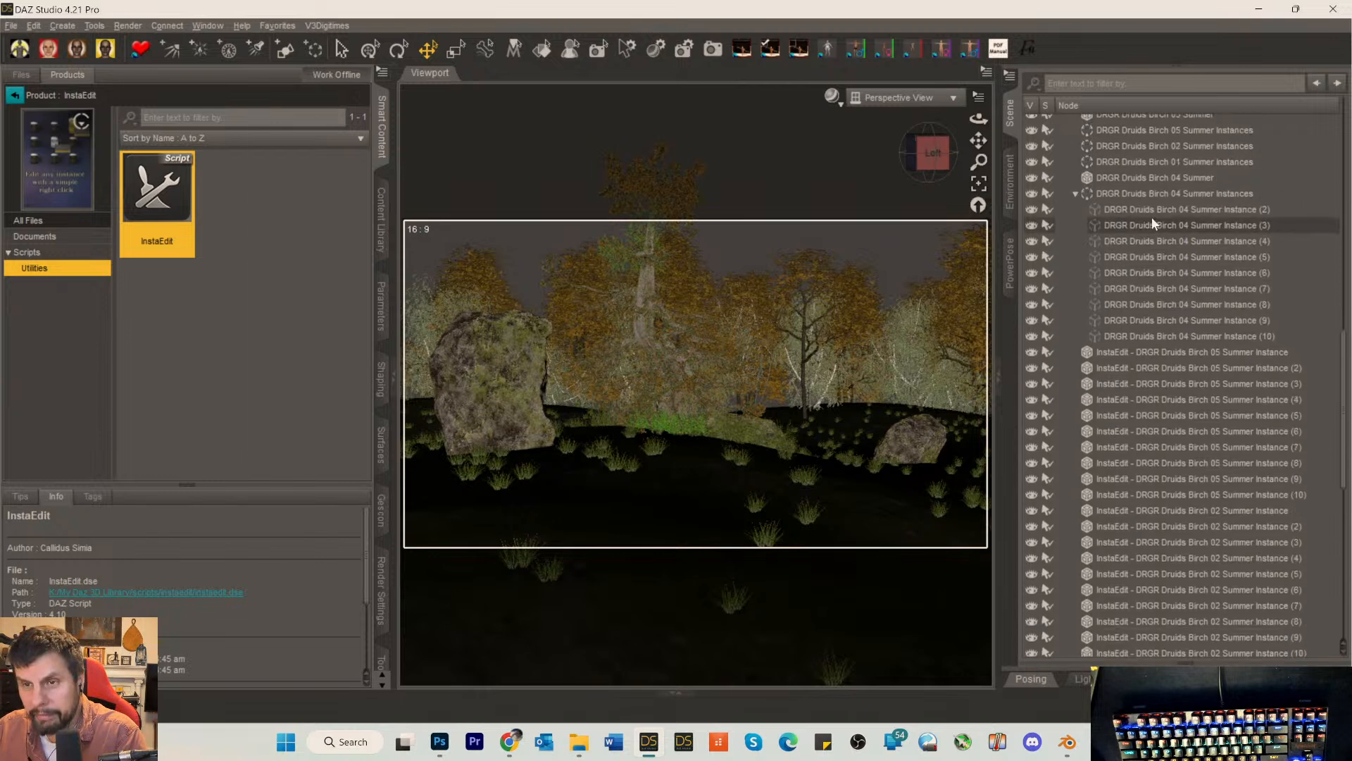
# Step: Convert DRGR Druids Birch 04 Summer Instance (2) and Instance (3) to nodes one at a time
pyautogui.click(1127, 215)
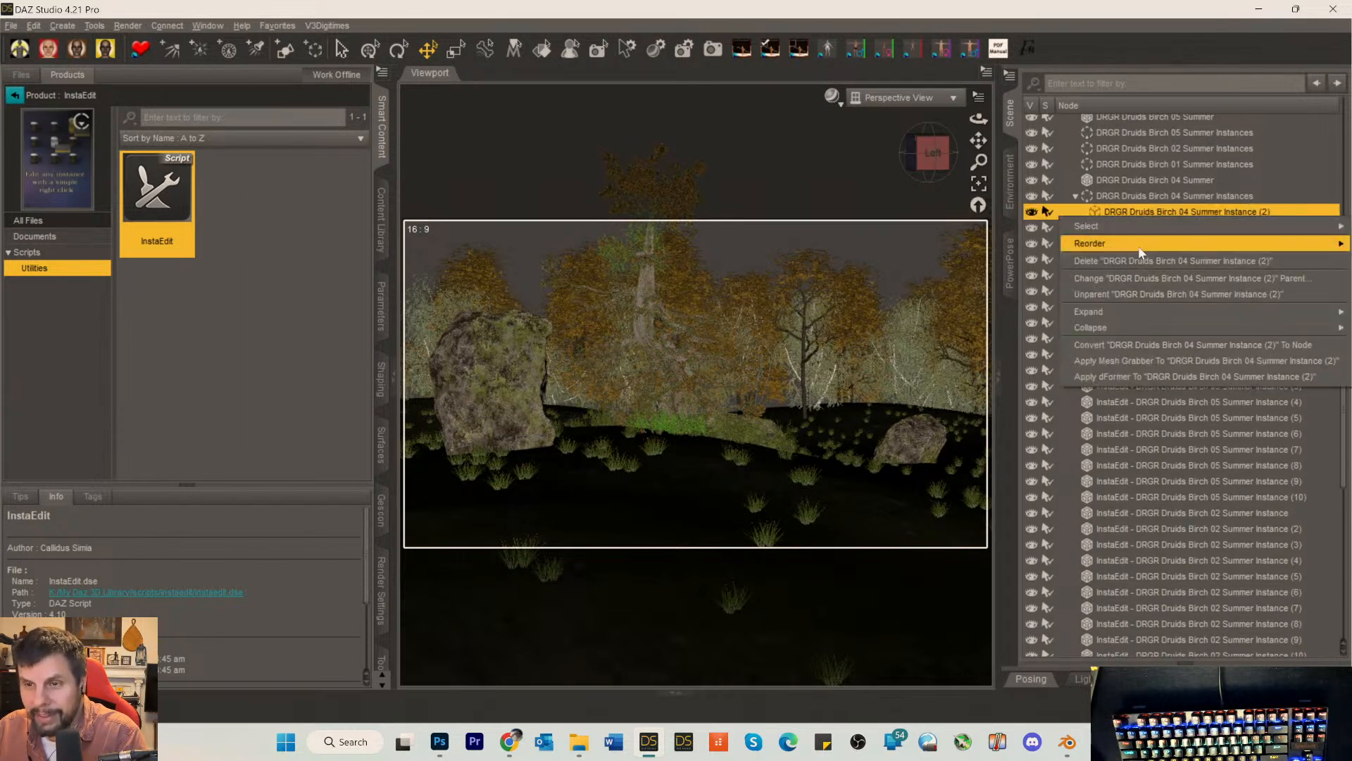
pyautogui.press('Delete')
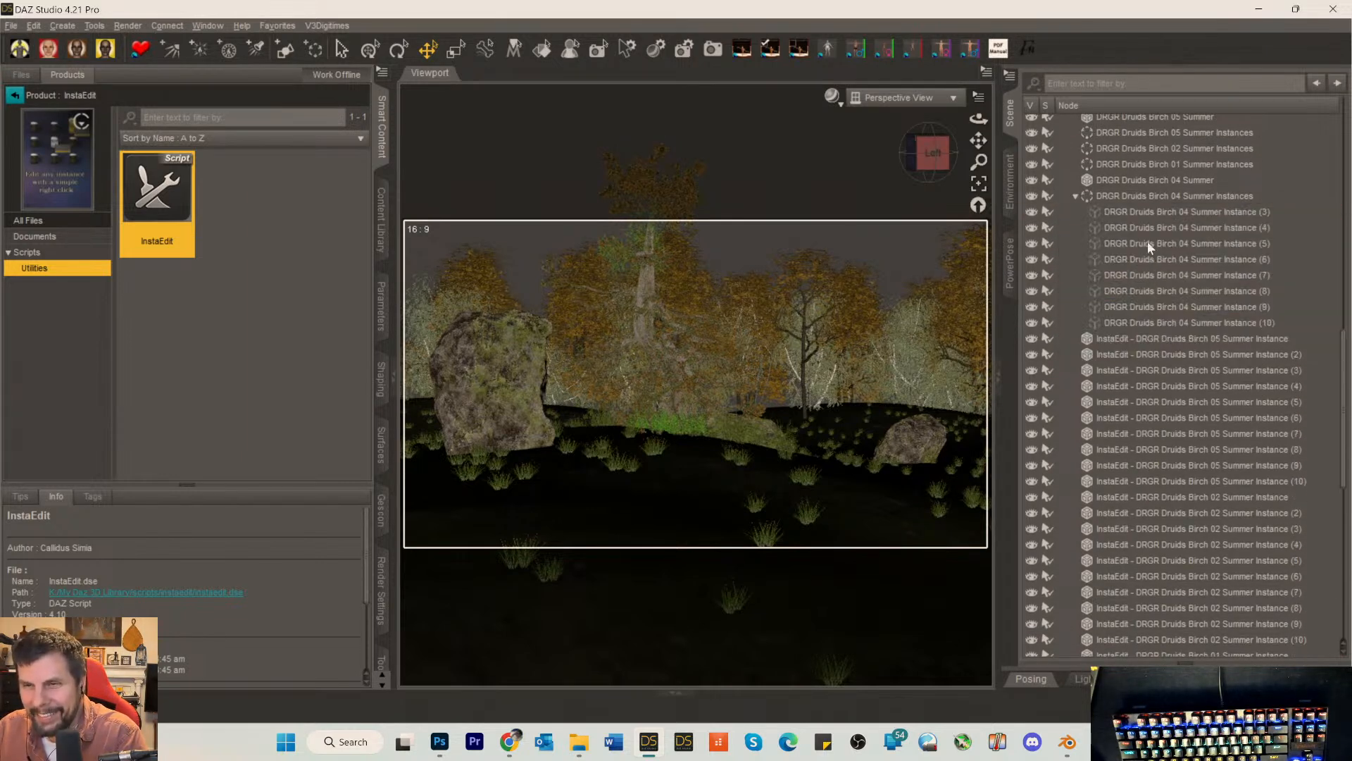
pyautogui.click(1131, 208)
pyautogui.rightClick(1132, 209)
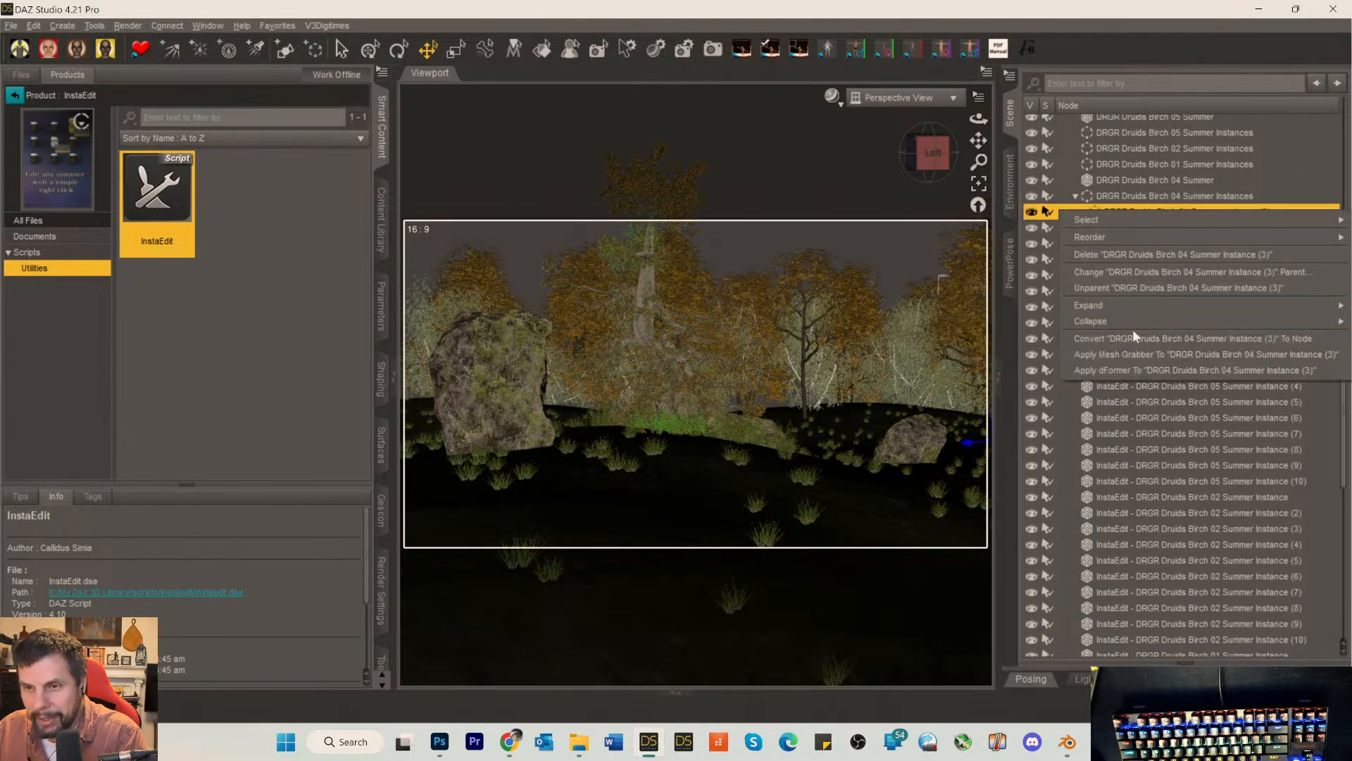
pyautogui.click(1132, 338)
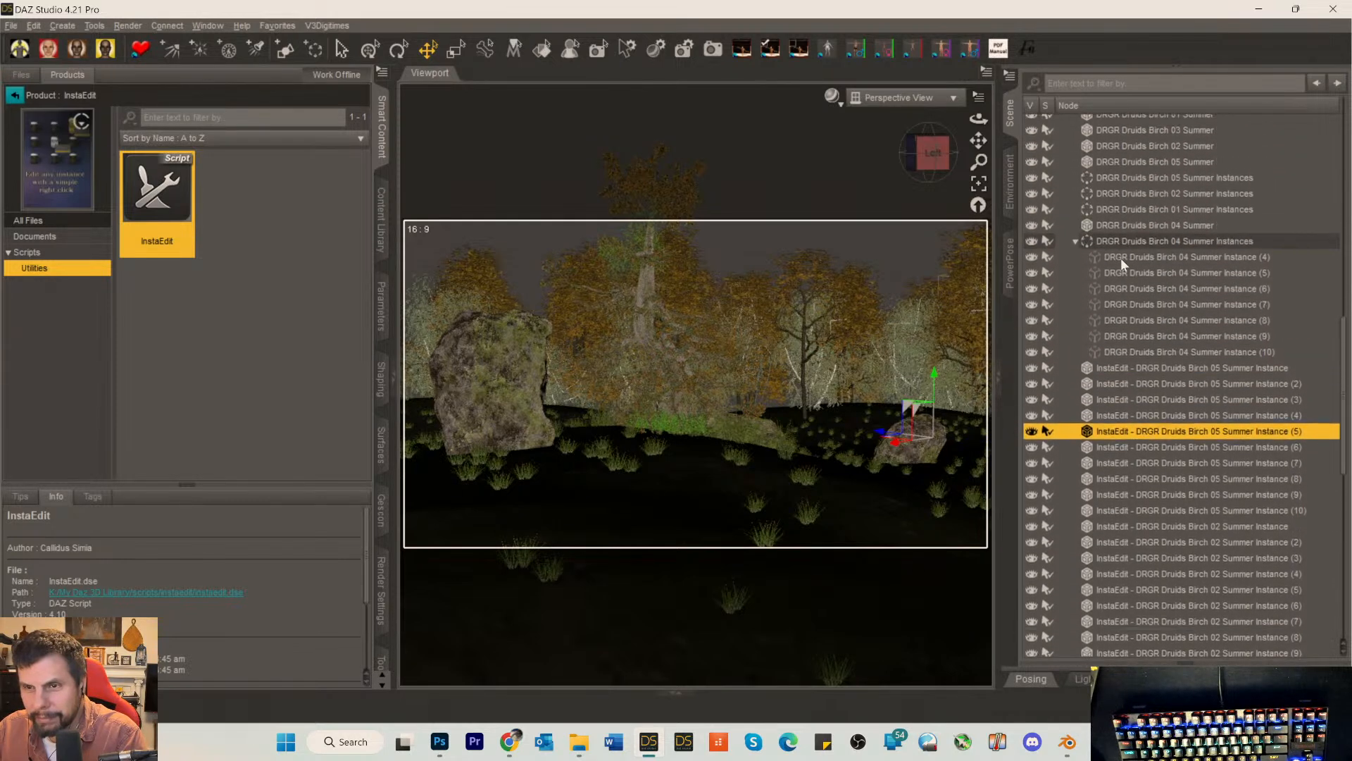
# Step: Convert DRGR Druids Birch 04 Summer Instance (4) and Instance (5) to nodes one at a time
pyautogui.click(1121, 258)
pyautogui.rightClick(1121, 256)
pyautogui.moveTo(1135, 360)
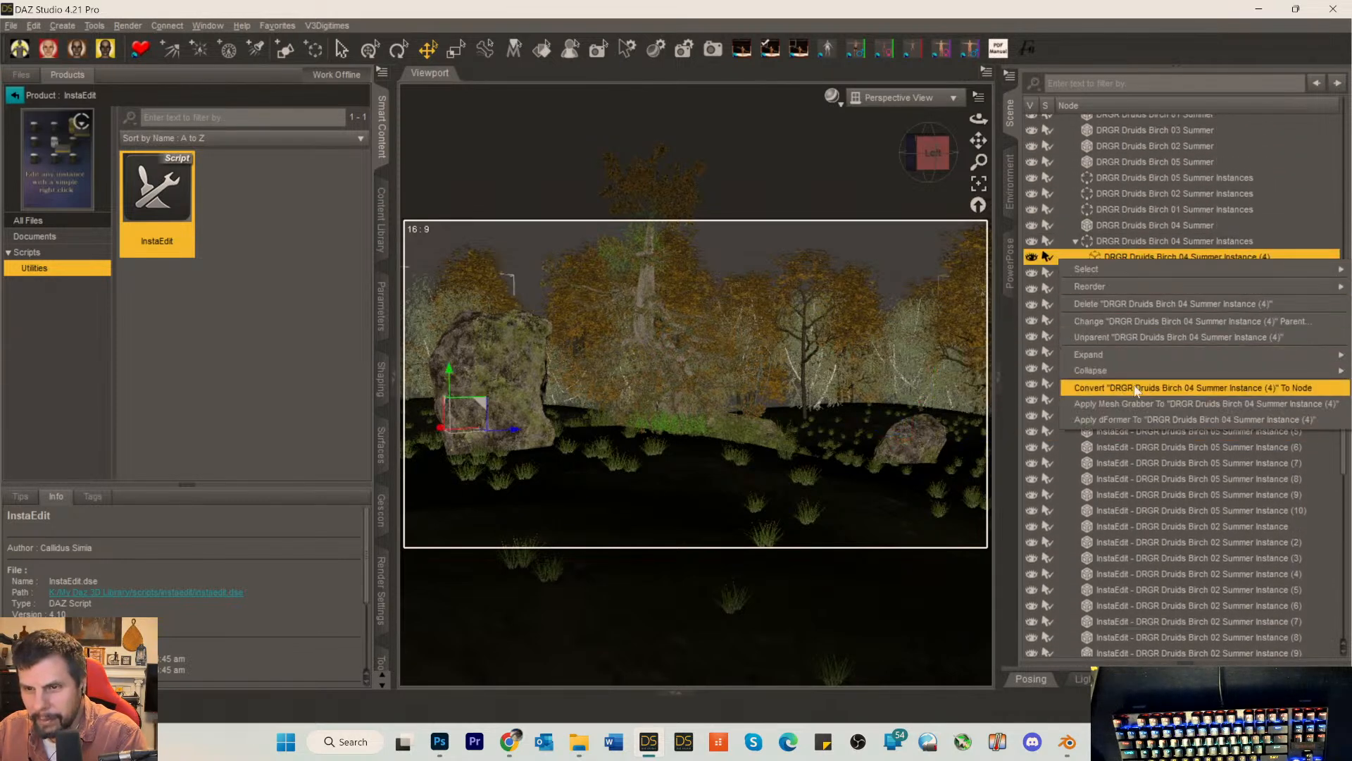
pyautogui.click(1134, 387)
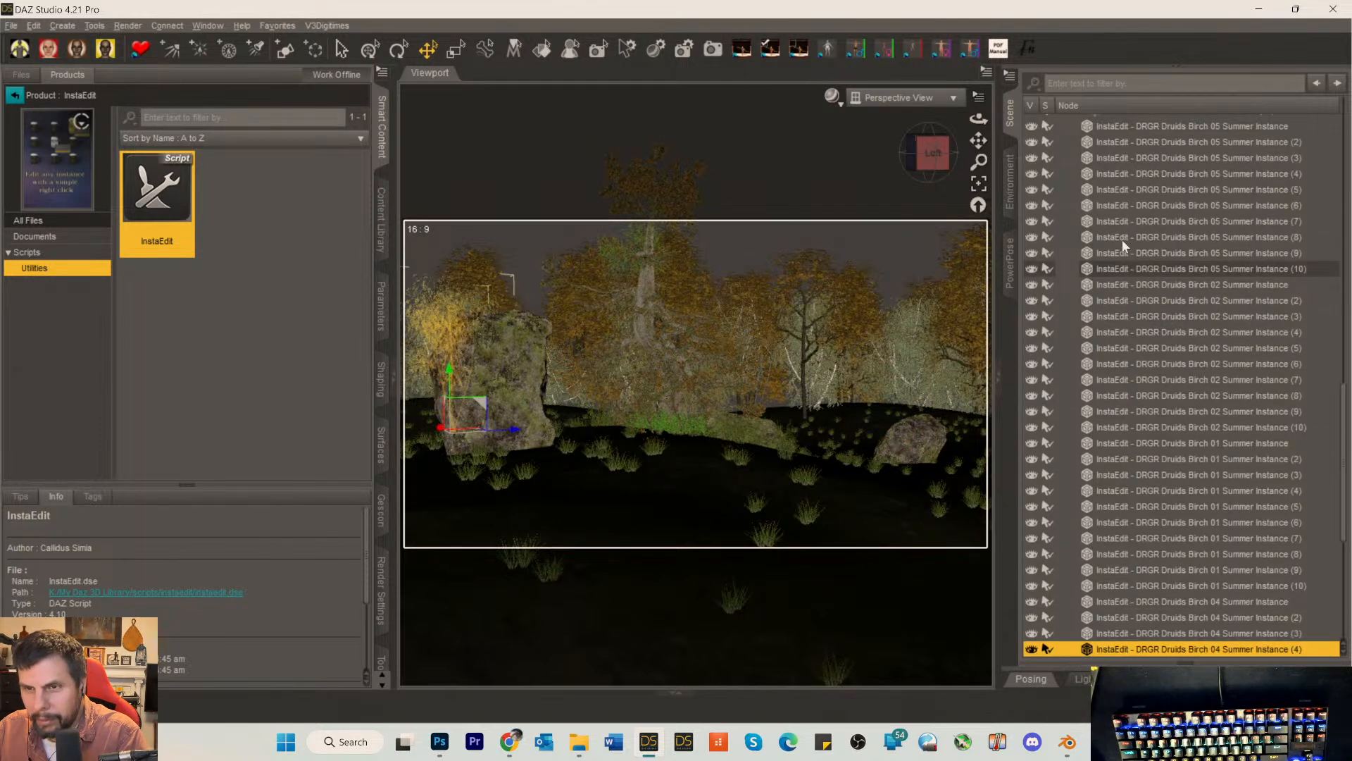
pyautogui.click(1122, 212)
pyautogui.rightClick(1122, 211)
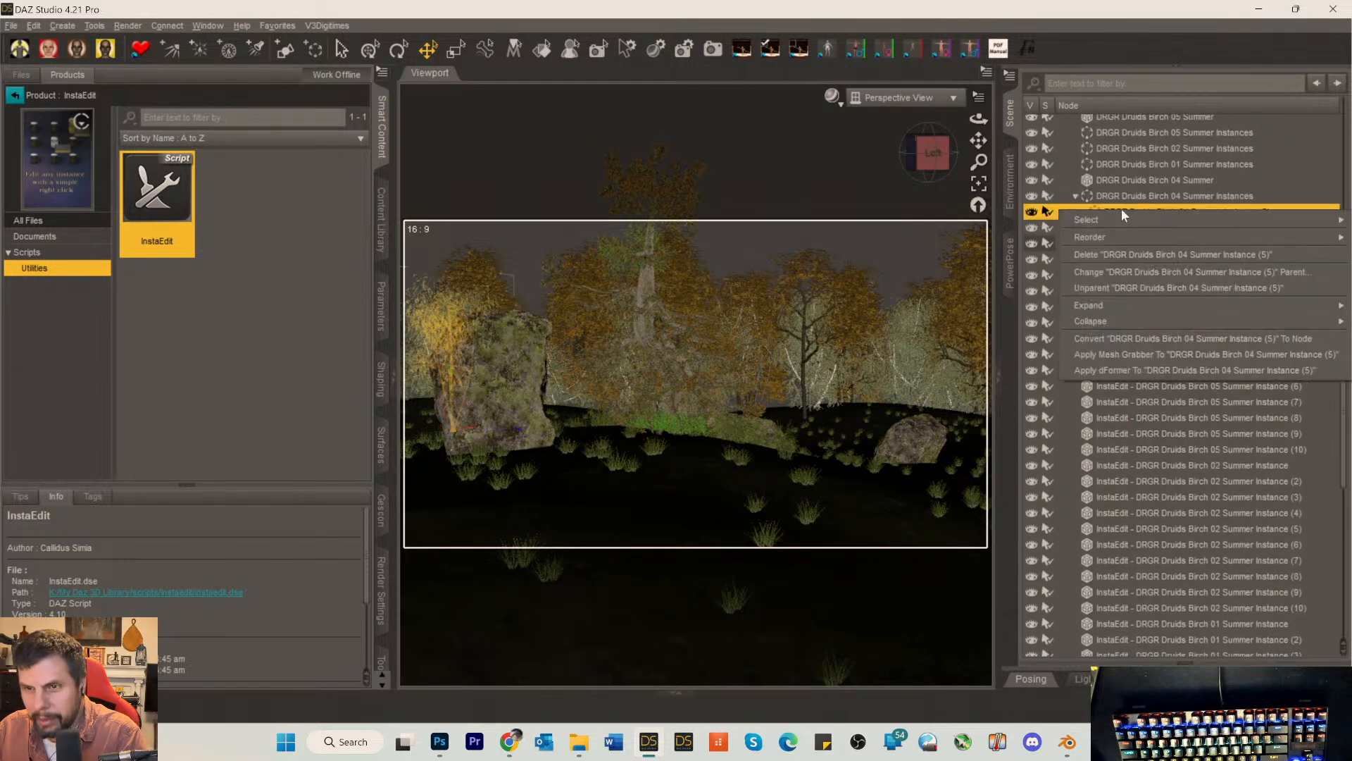
pyautogui.click(1142, 315)
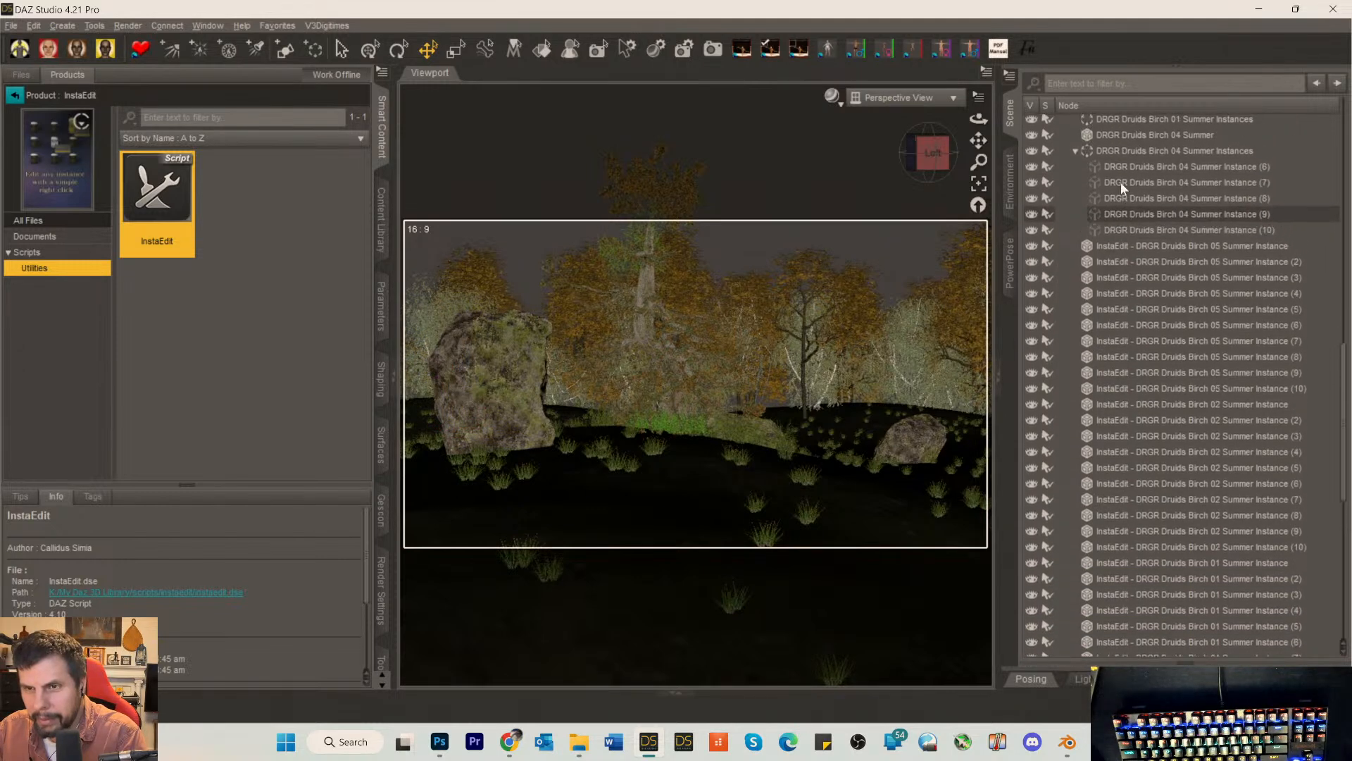
# Step: Convert DRGR Druids Birch 04 Summer Instance (6) and Instance (7) to nodes one at a time
pyautogui.click(1121, 168)
pyautogui.rightClick(1121, 167)
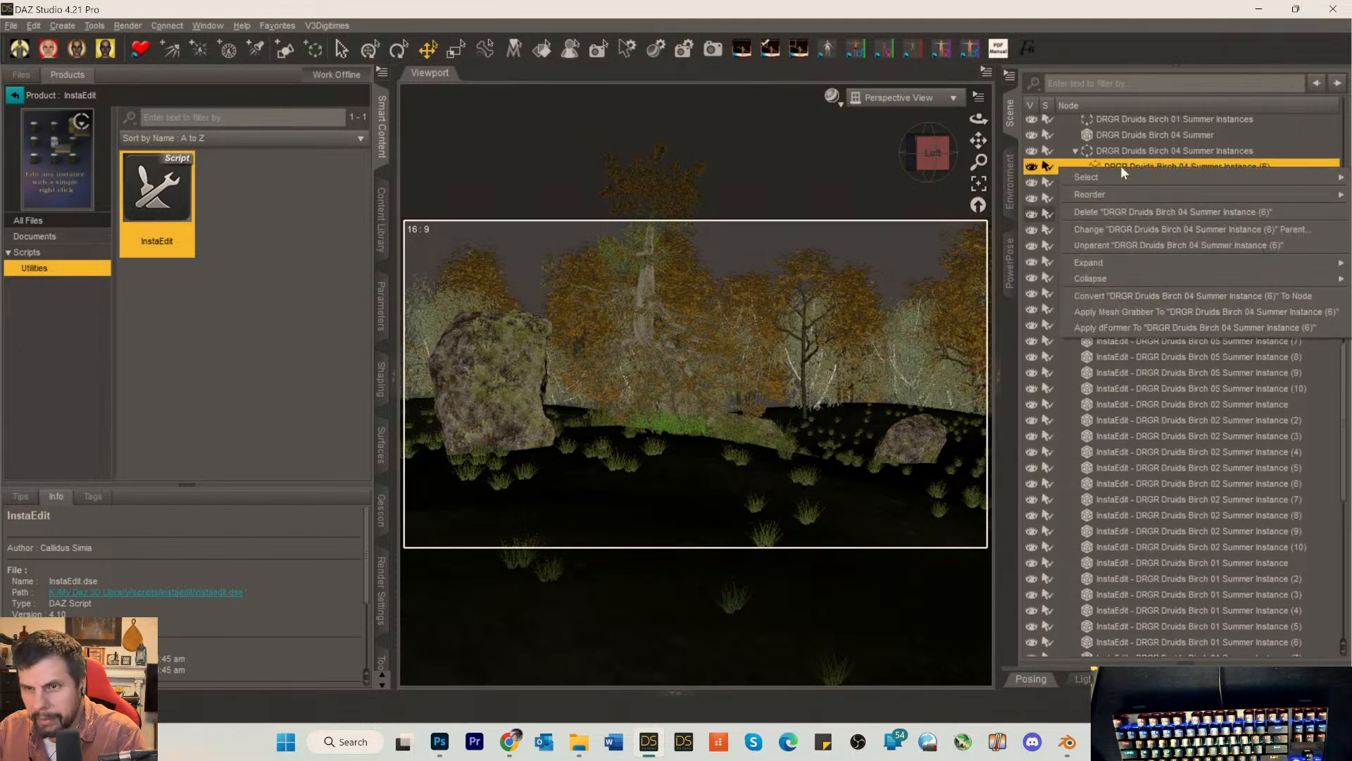
pyautogui.click(1122, 303)
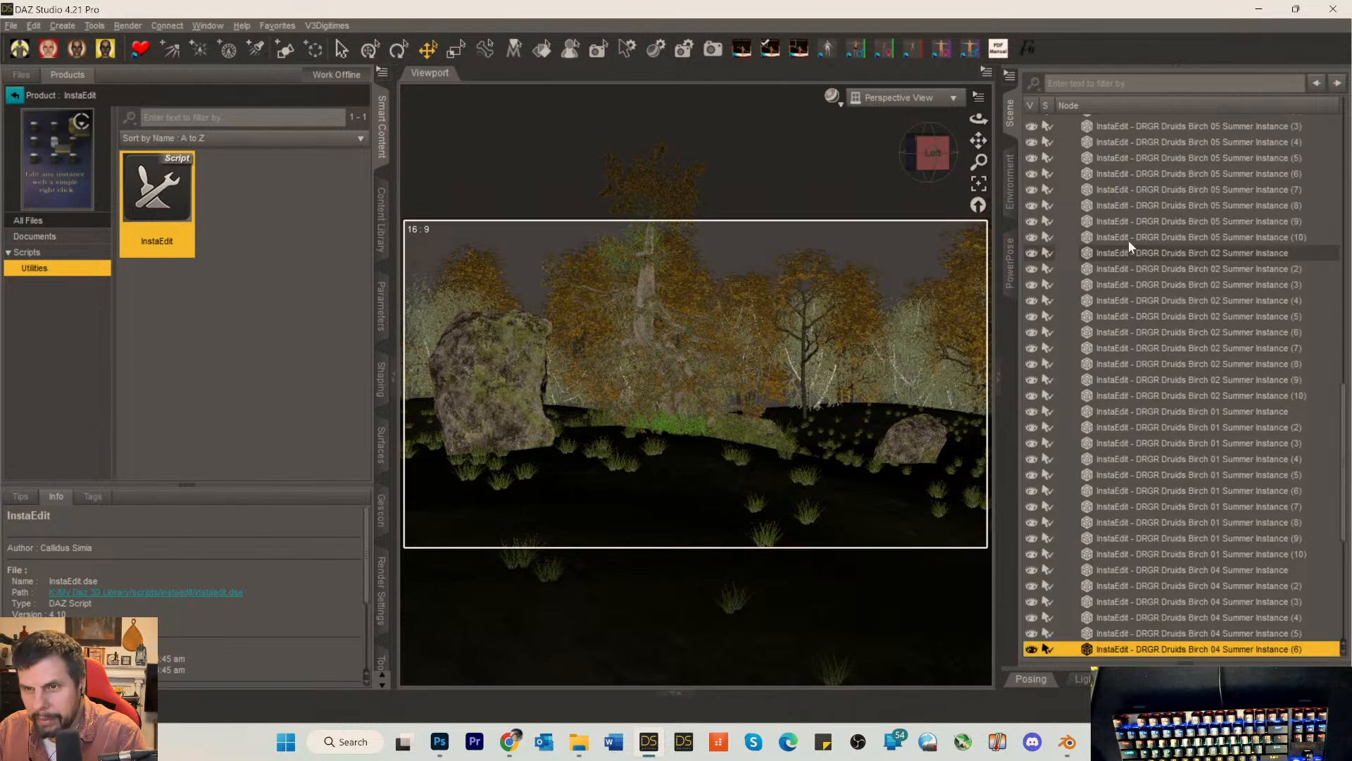
pyautogui.click(1114, 298)
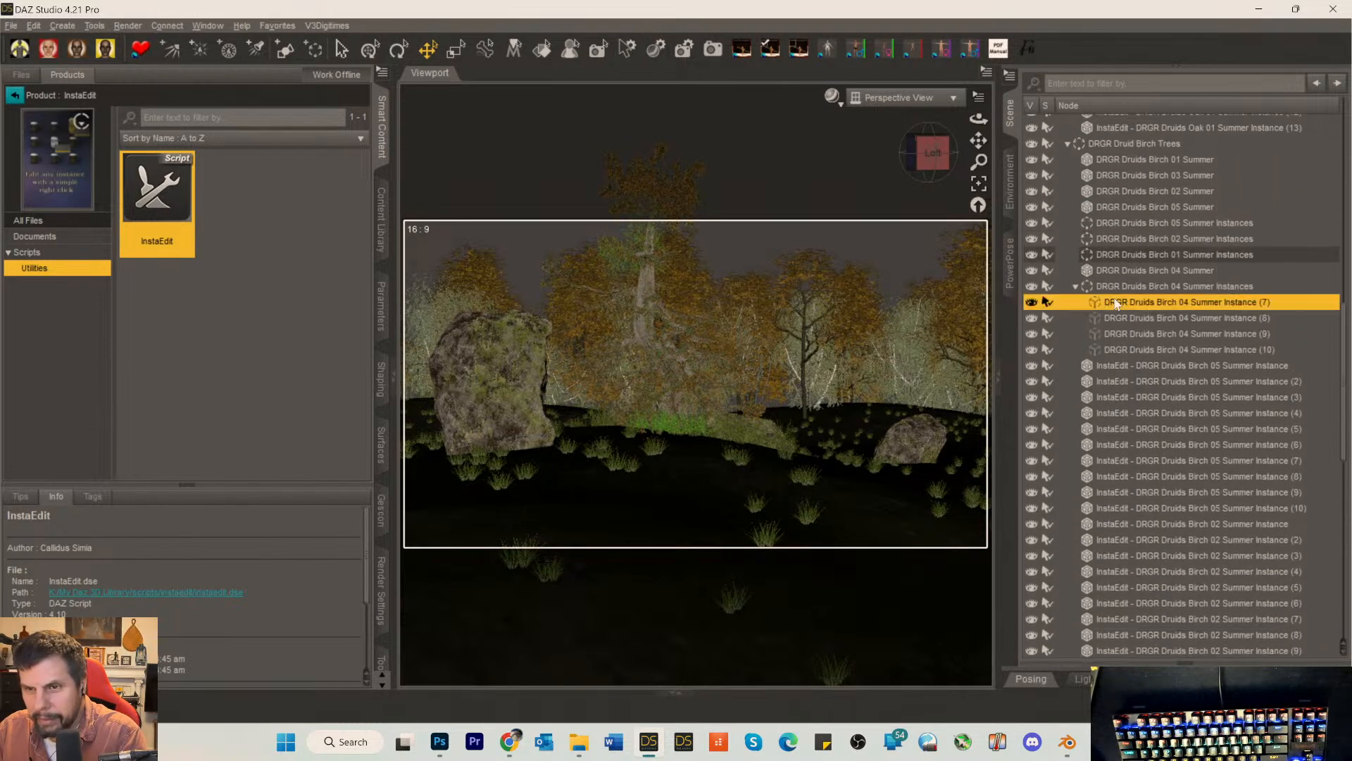
pyautogui.rightClick(1113, 298)
pyautogui.click(1125, 427)
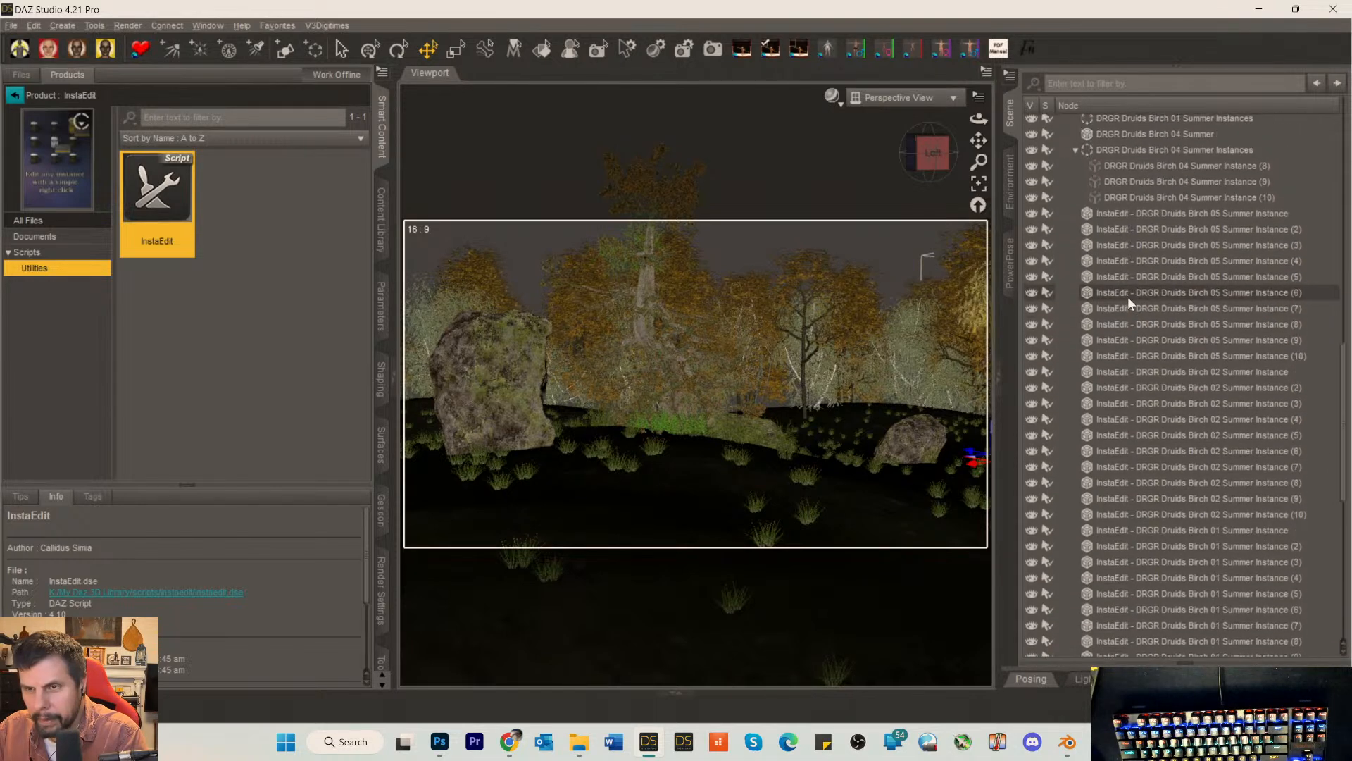
# Step: Convert the last three DRGR Druids Birch 04 Summer instances, (8), (9) and (10), to nodes one at a time
pyautogui.click(1127, 254)
pyautogui.rightClick(1127, 255)
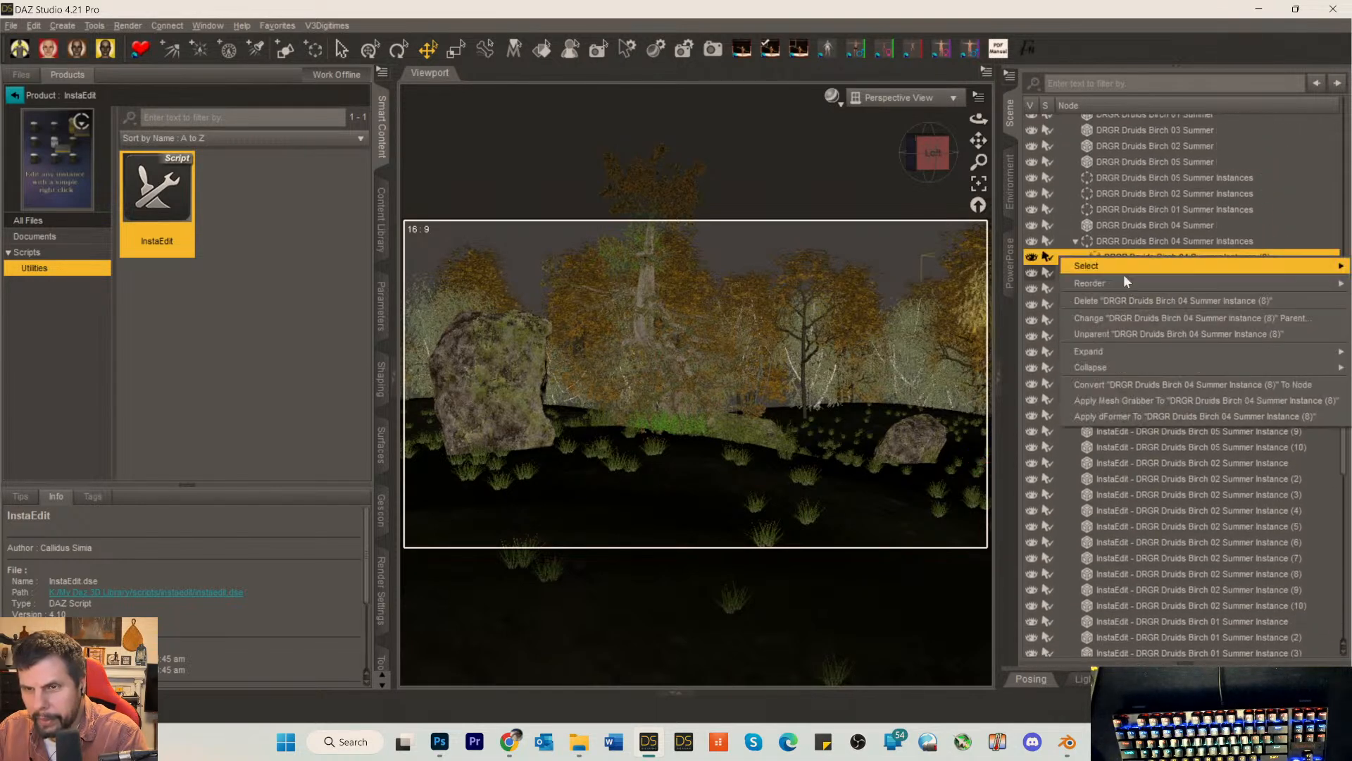
pyautogui.click(1131, 384)
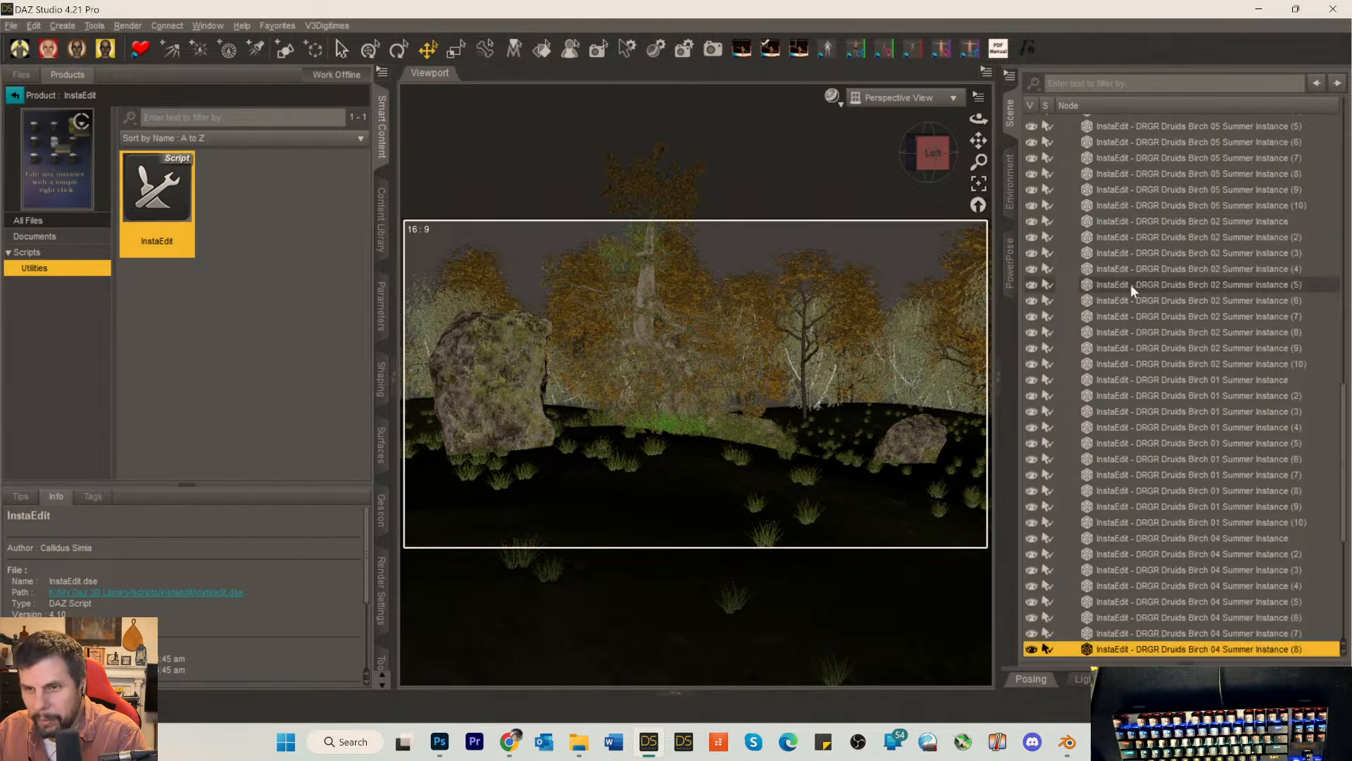
pyautogui.click(1112, 300)
pyautogui.rightClick(1112, 300)
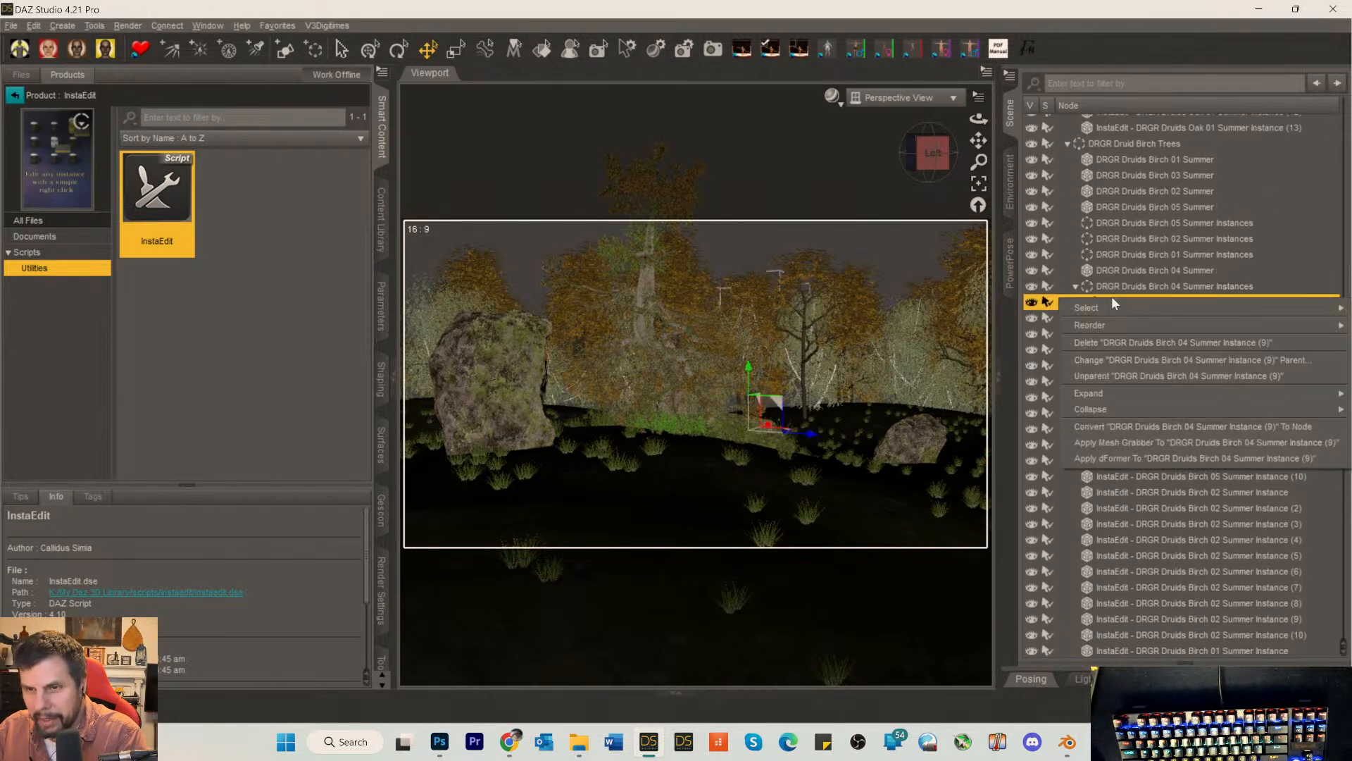
pyautogui.click(1117, 426)
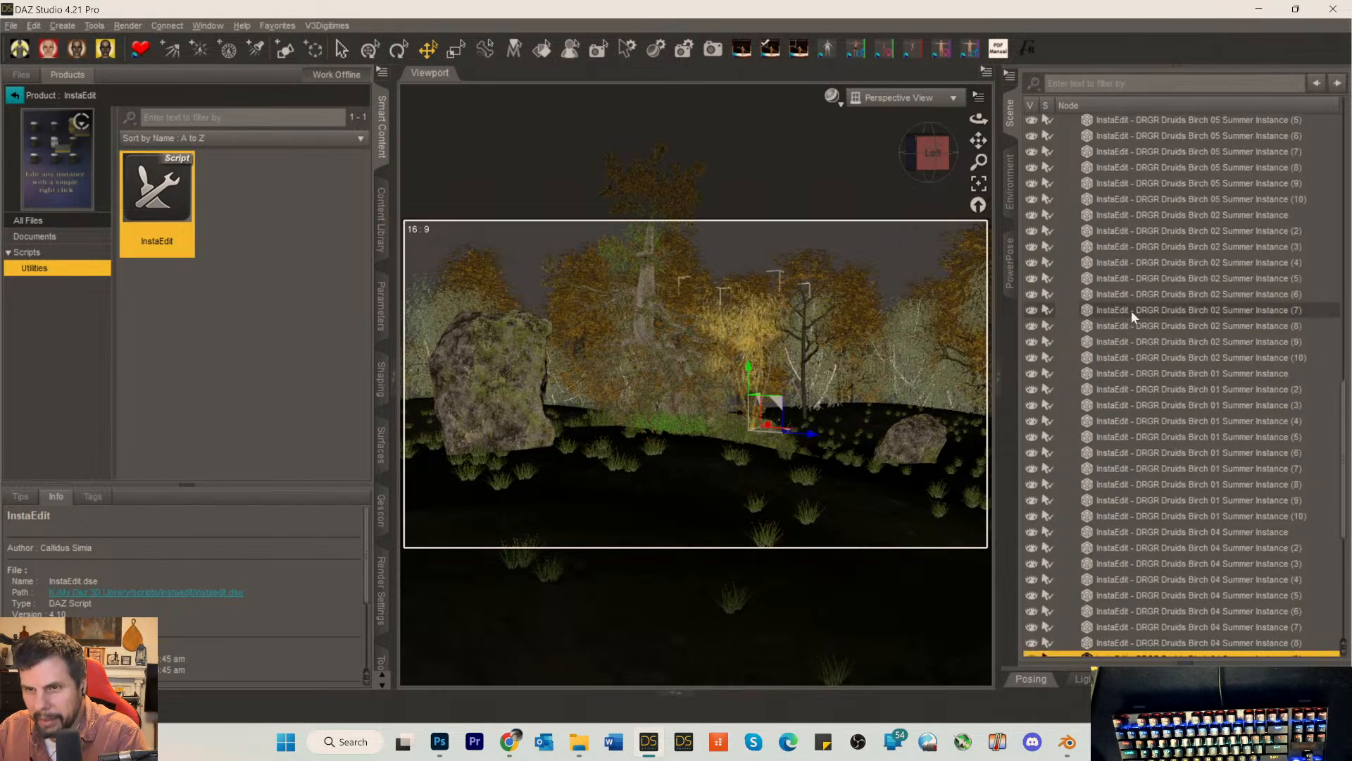
pyautogui.click(1125, 258)
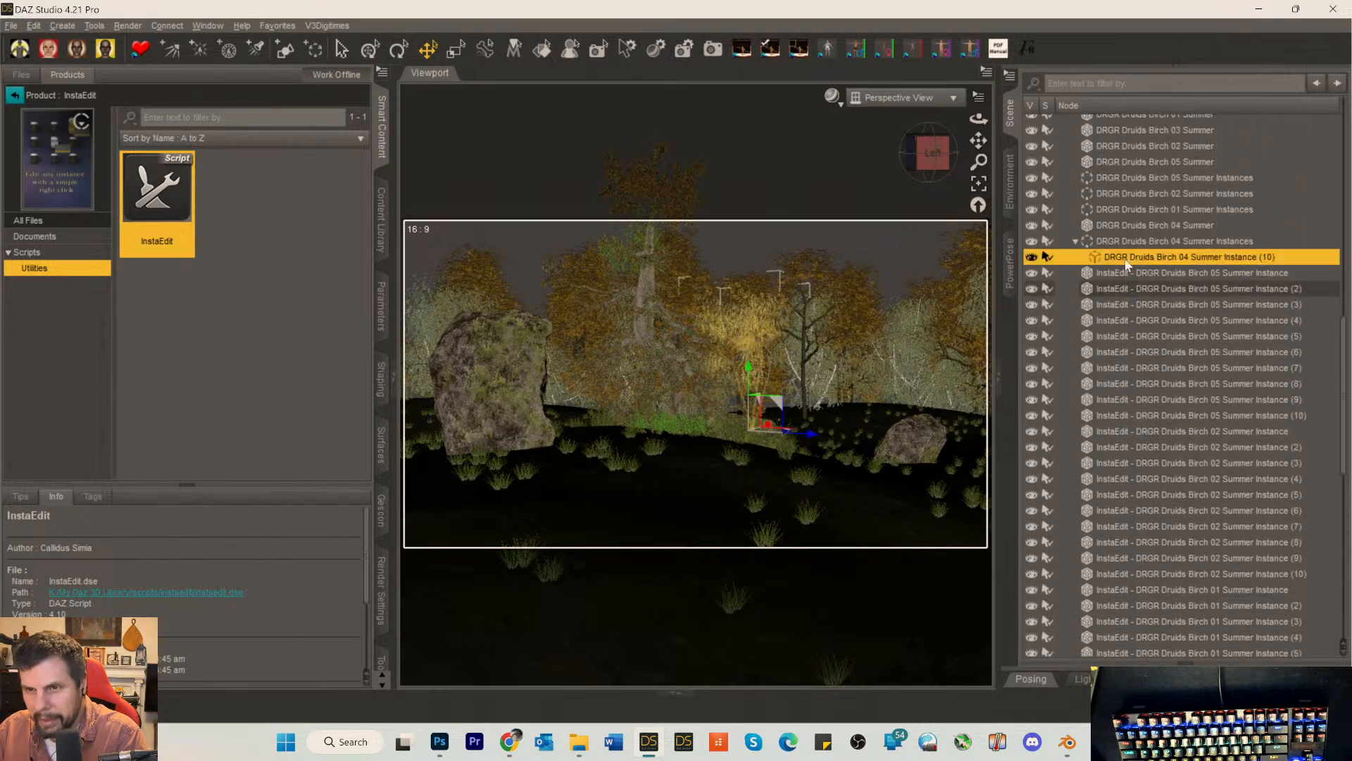
pyautogui.rightClick(1126, 258)
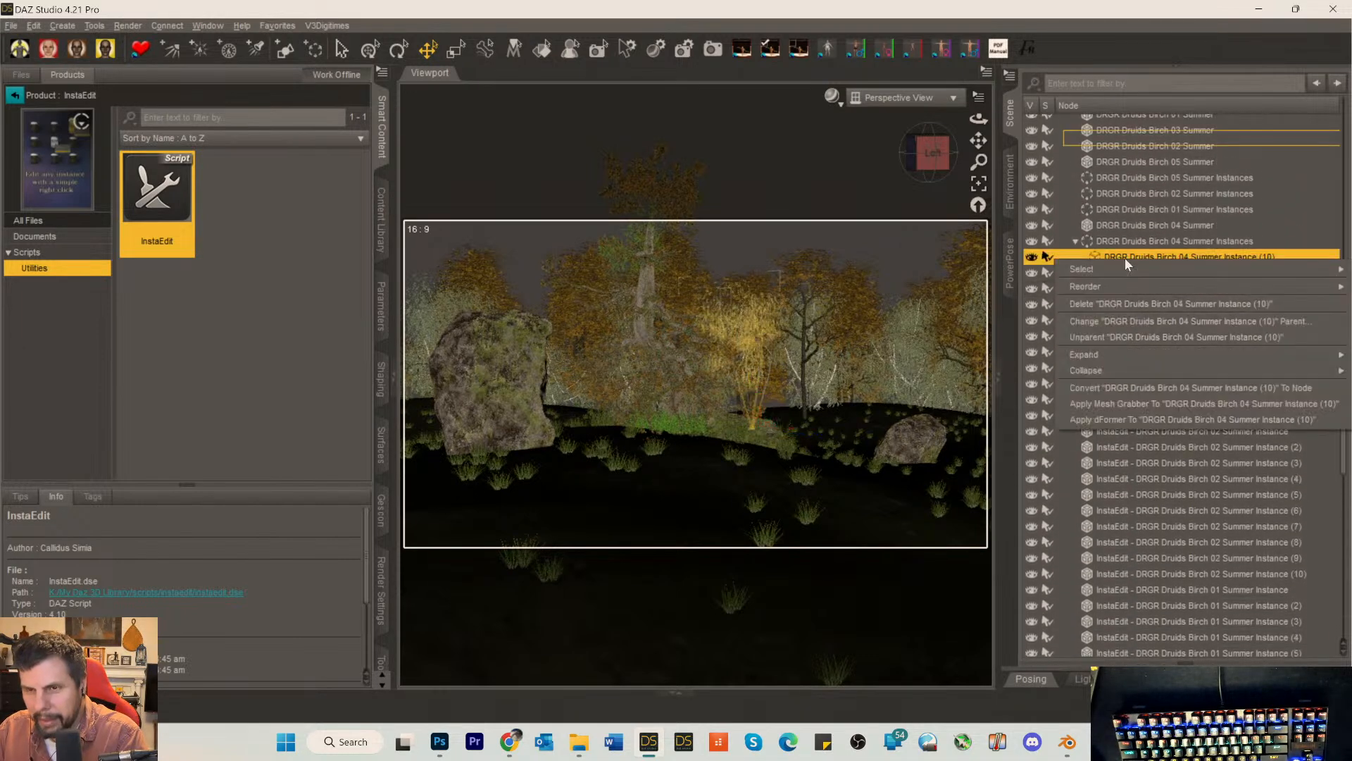
pyautogui.click(1128, 387)
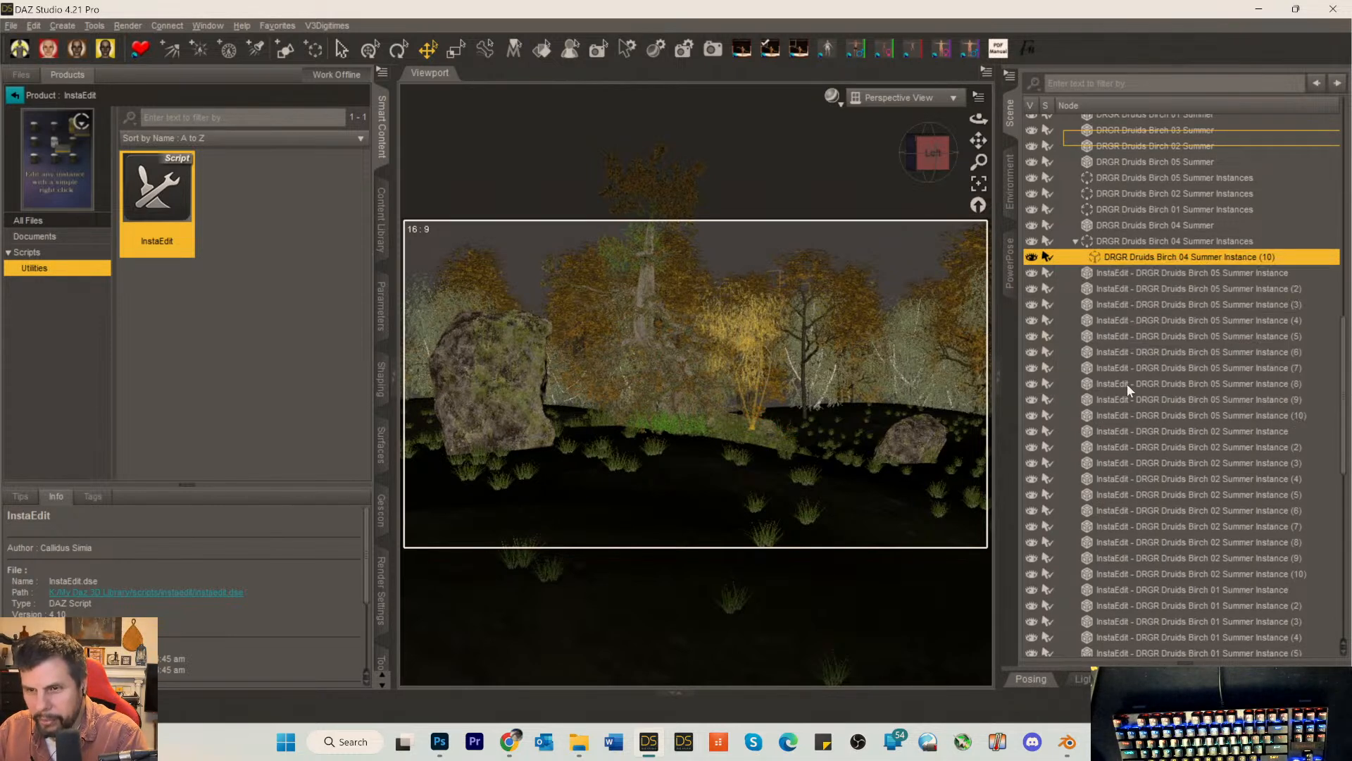
# Step: Check the scene tree for remaining instance groups and expand DRGR GRASS and its Long grass outer circle subgroup
pyautogui.scroll(10, 1136, 379)
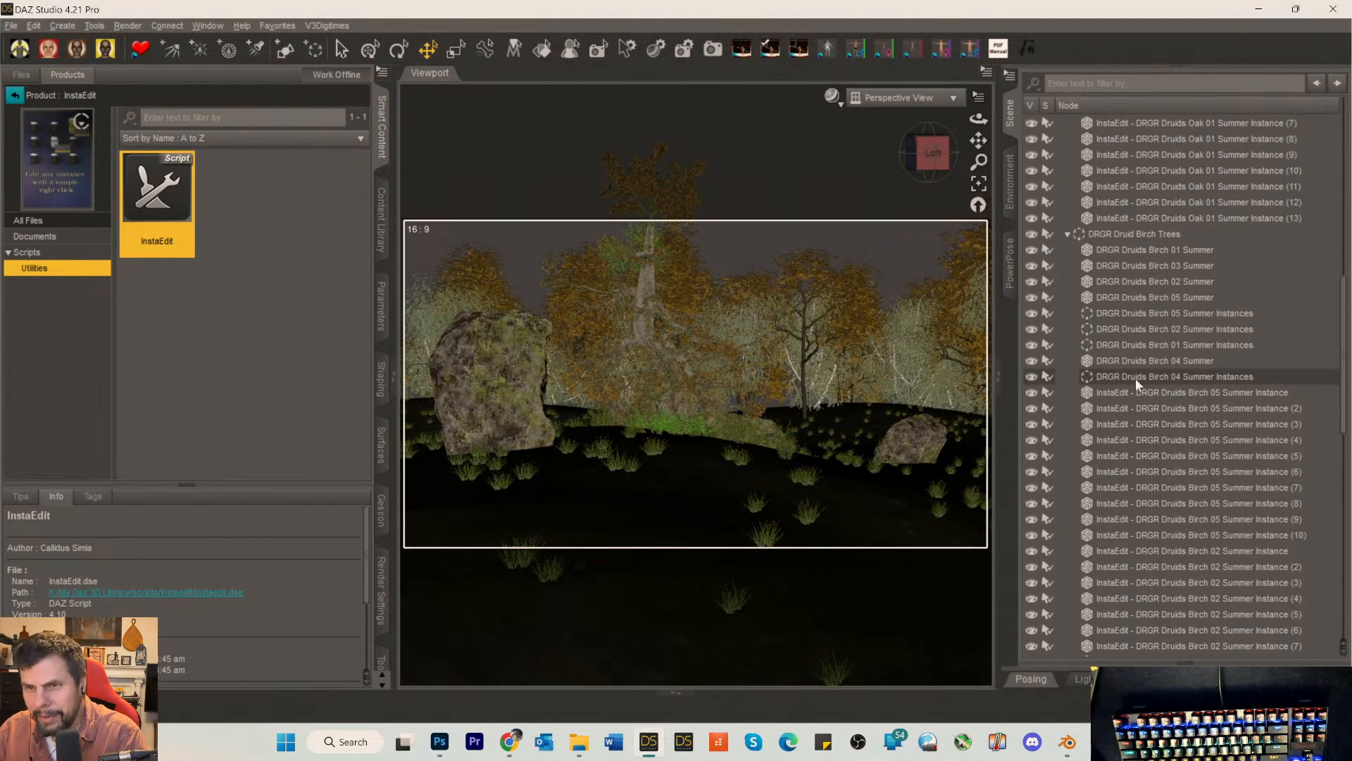
pyautogui.scroll(4, 1135, 379)
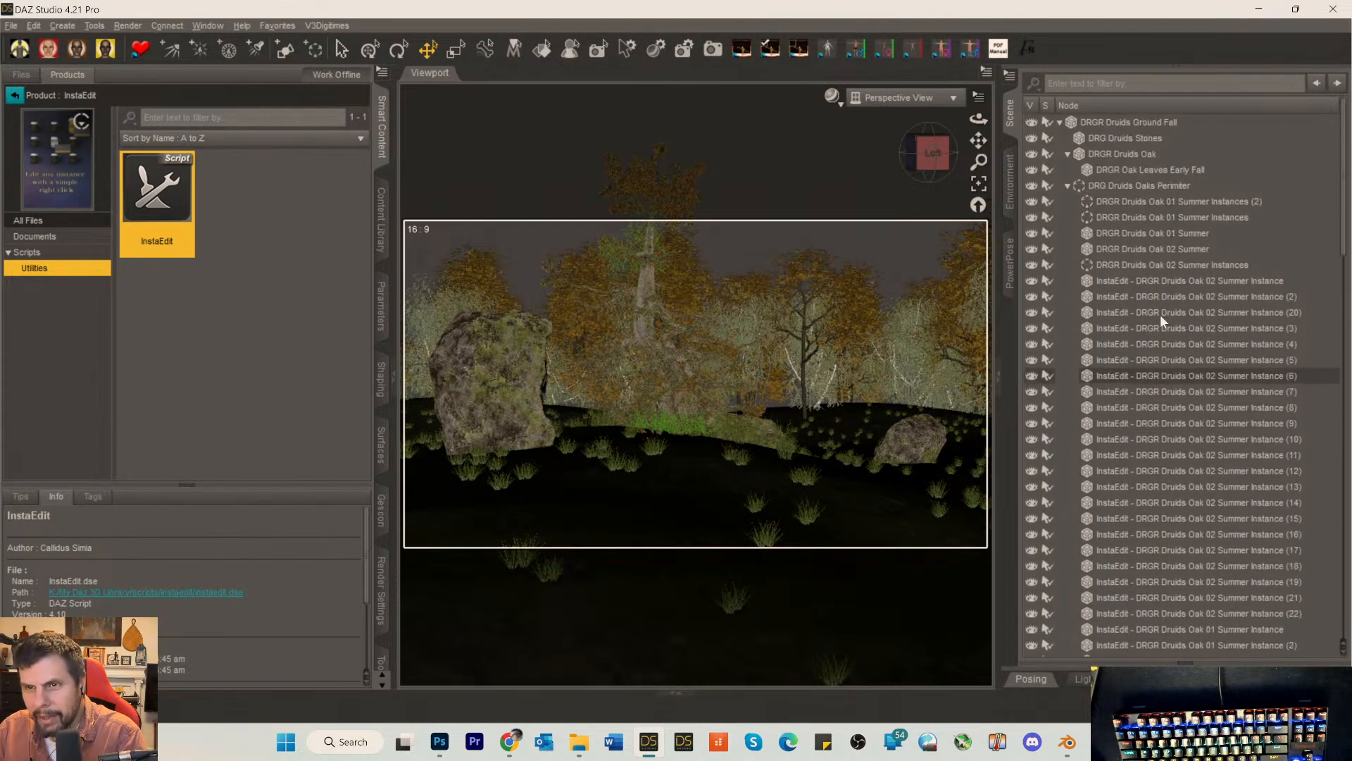
pyautogui.scroll(-12, 1167, 345)
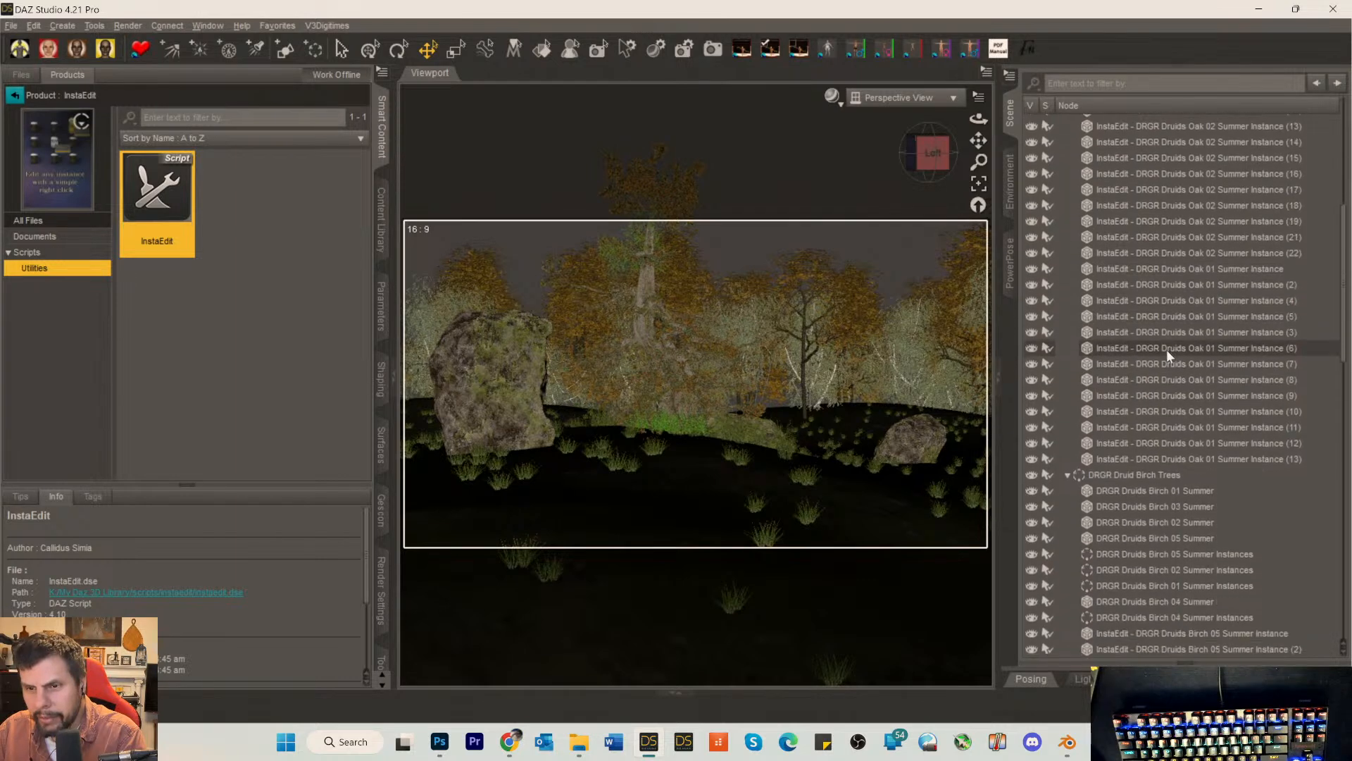
pyautogui.scroll(-14, 1167, 356)
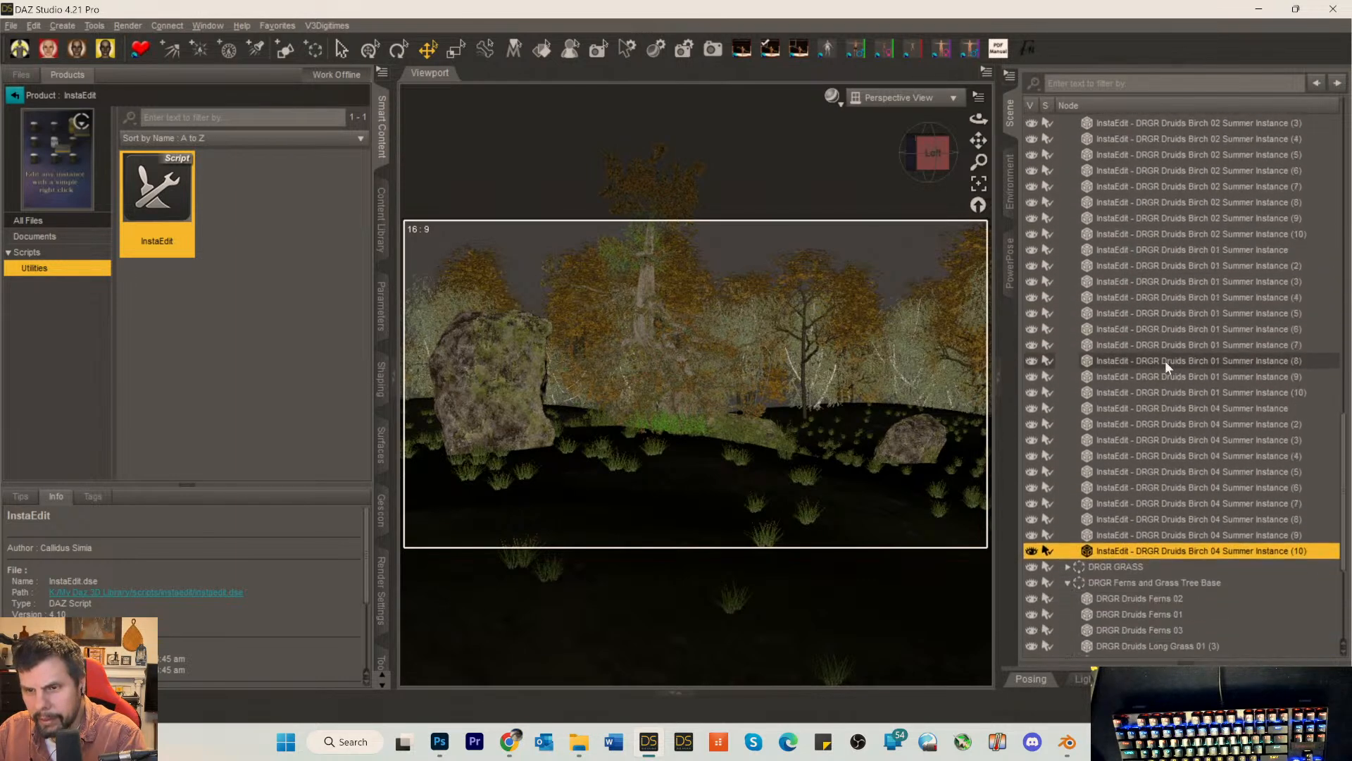
pyautogui.scroll(-2, 1165, 361)
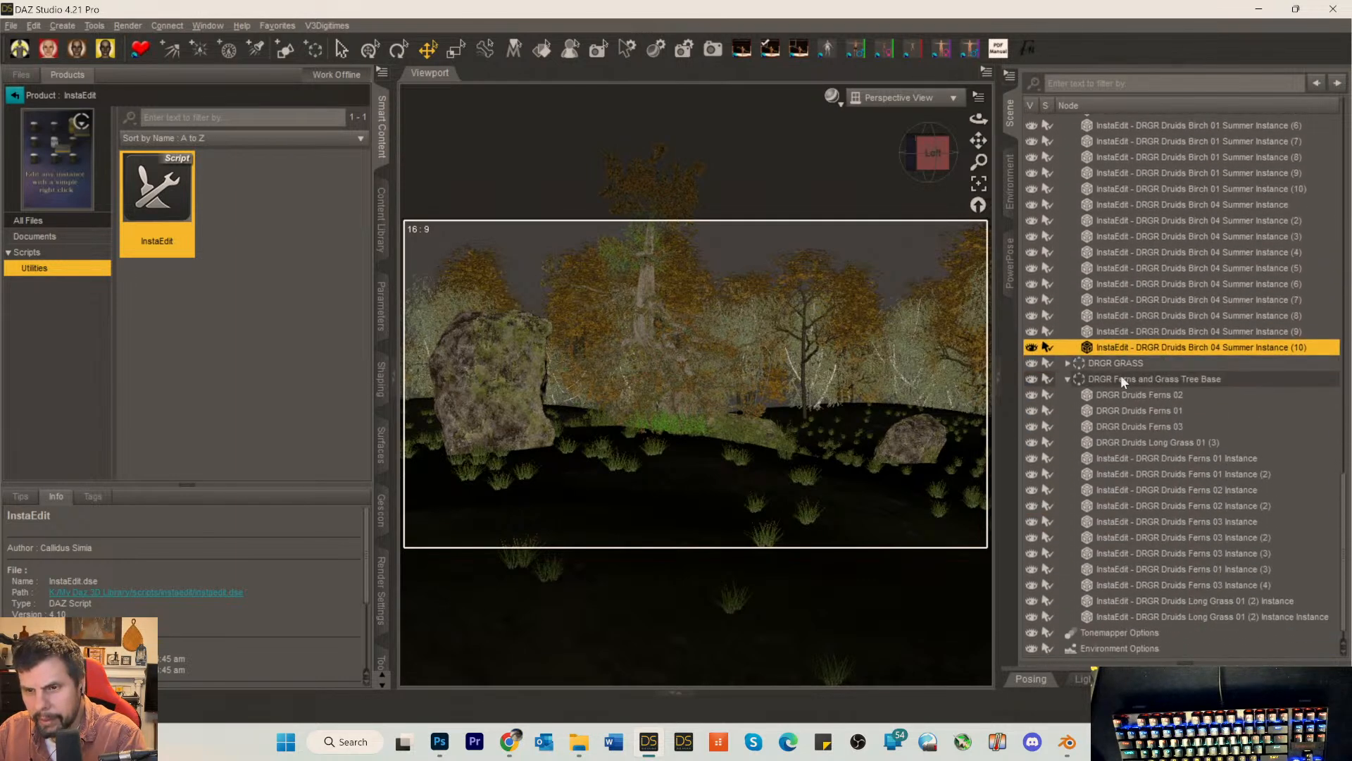
pyautogui.click(1067, 363)
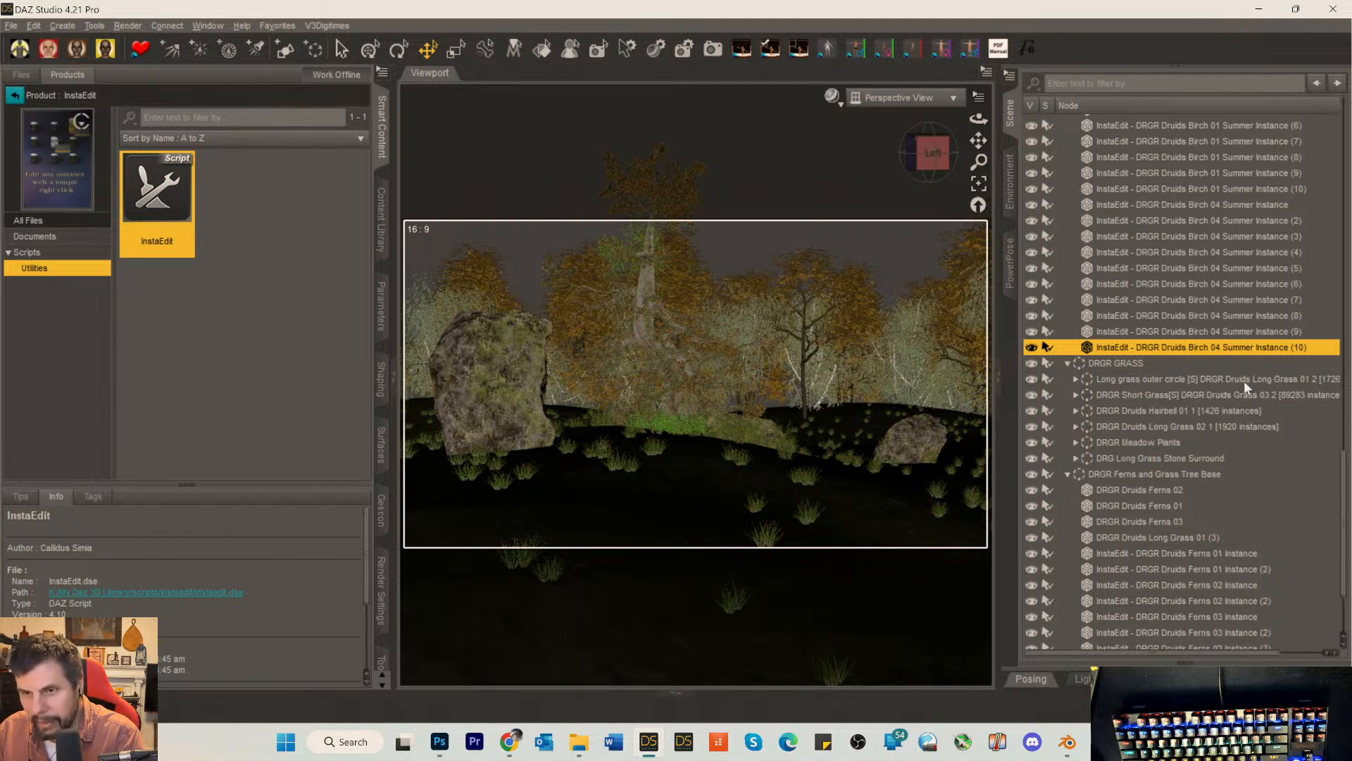
pyautogui.click(1075, 379)
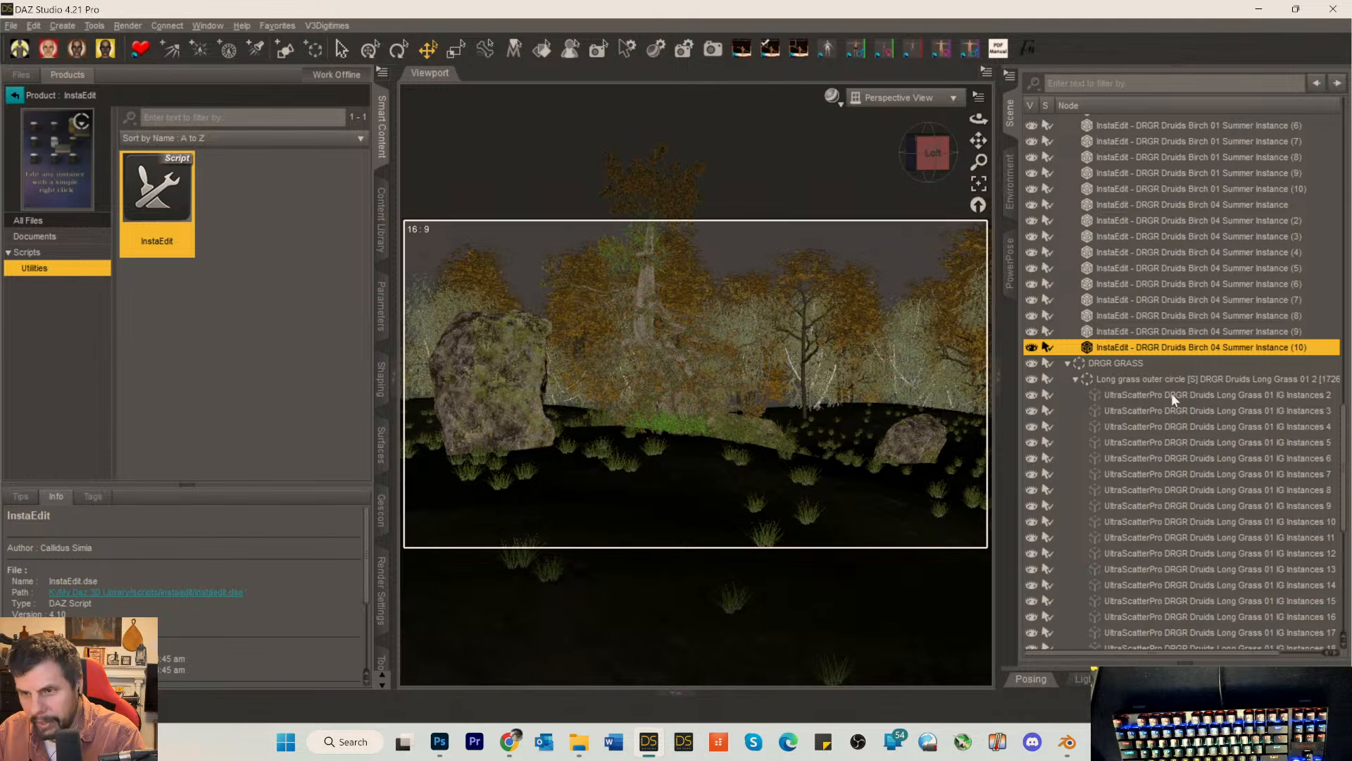
pyautogui.scroll(-3, 1172, 393)
pyautogui.scroll(2, 1172, 393)
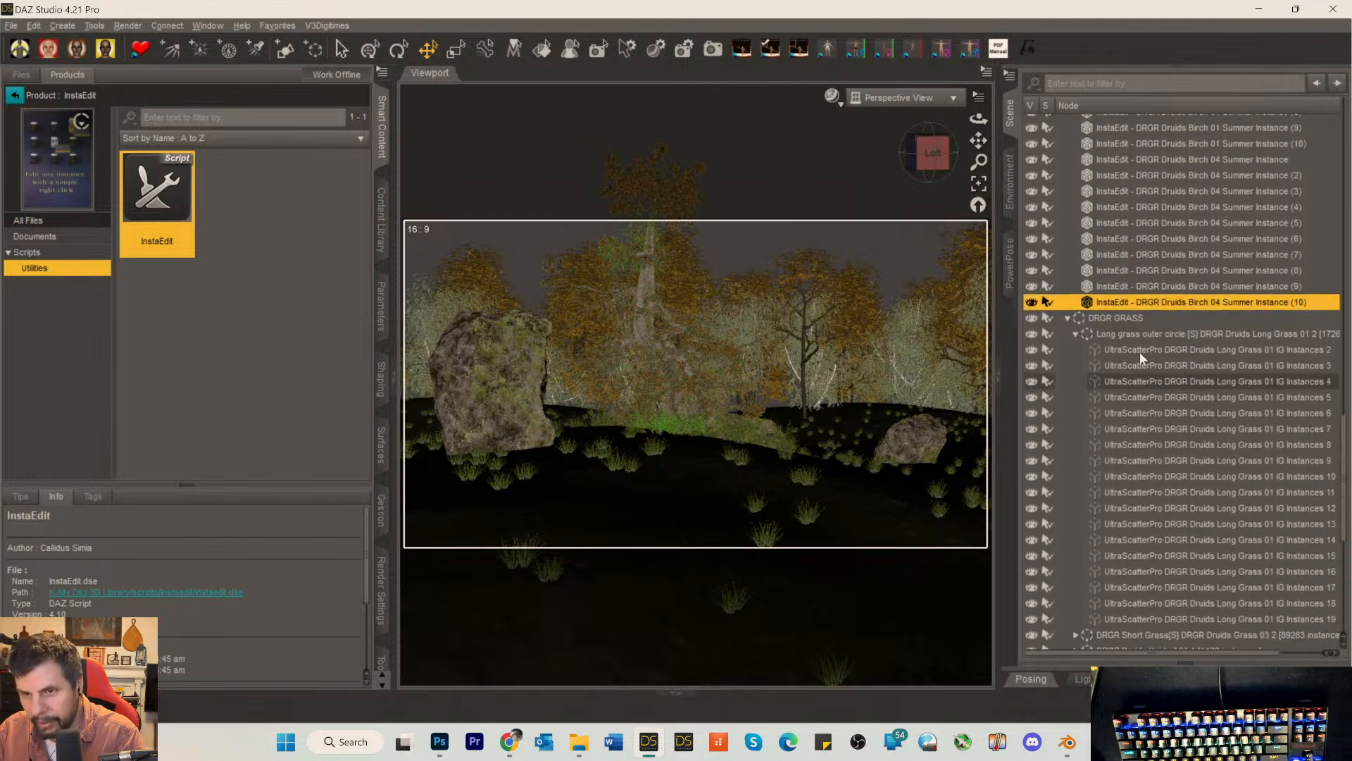
# Step: Break UltraScatterPro DRGR Druids Long Grass 01 IG Instances 2 into instances, accepting the conversion of the UltraScatter set to normal grouped instances
pyautogui.click(1140, 350)
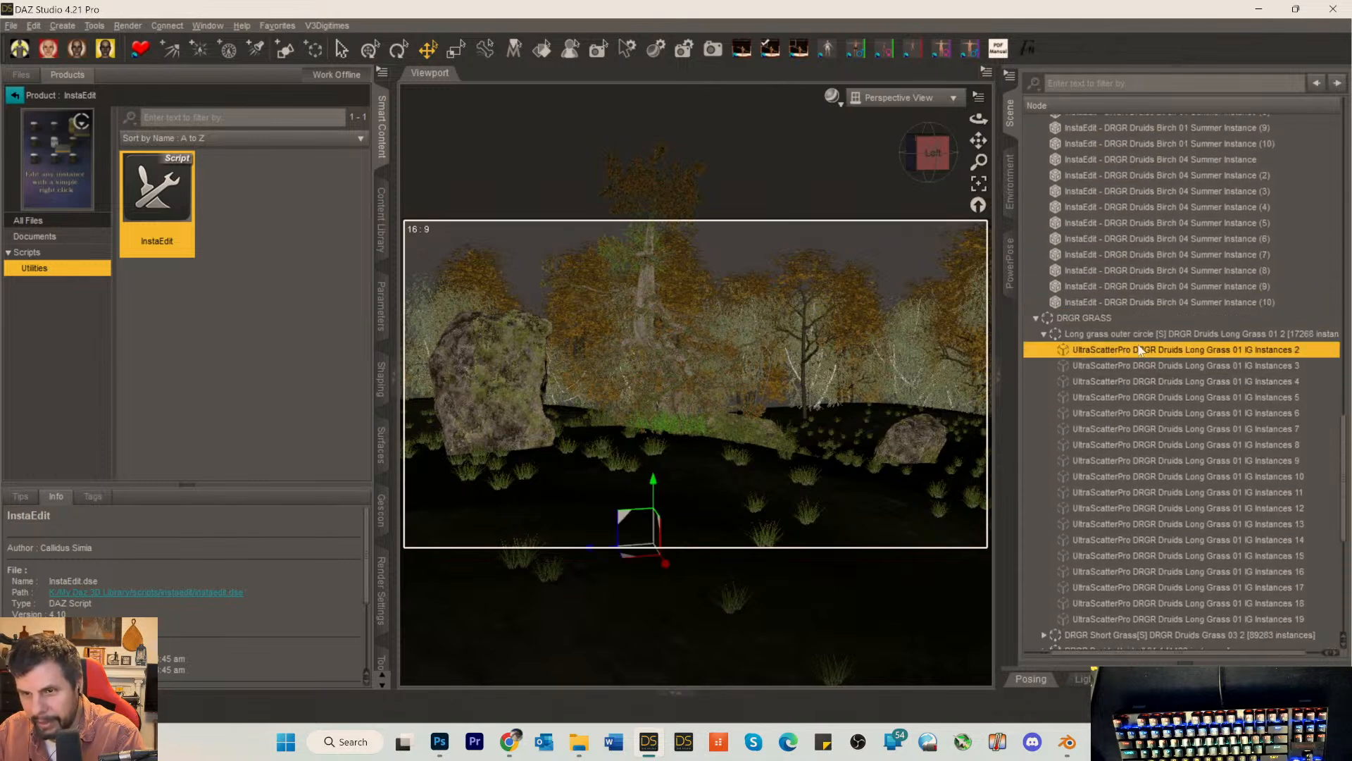
pyautogui.rightClick(1099, 351)
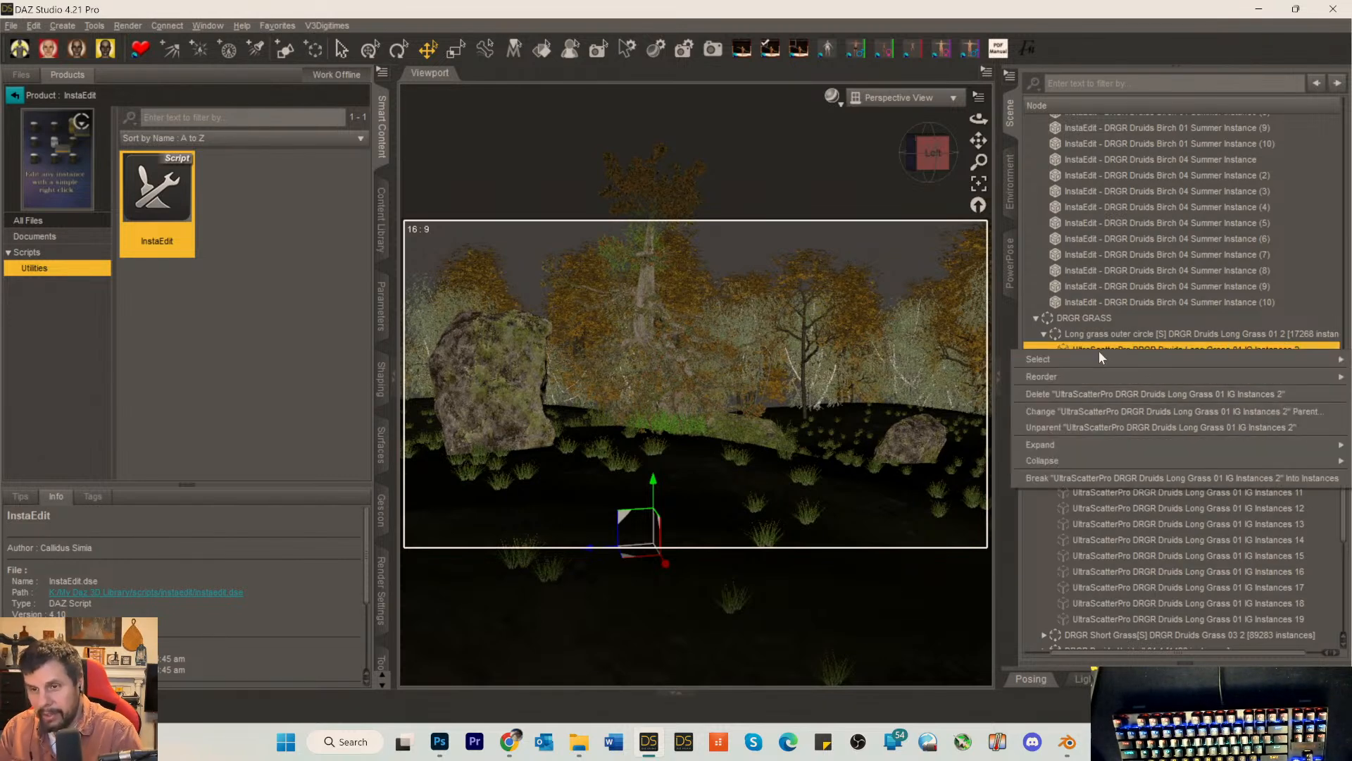
pyautogui.click(1078, 479)
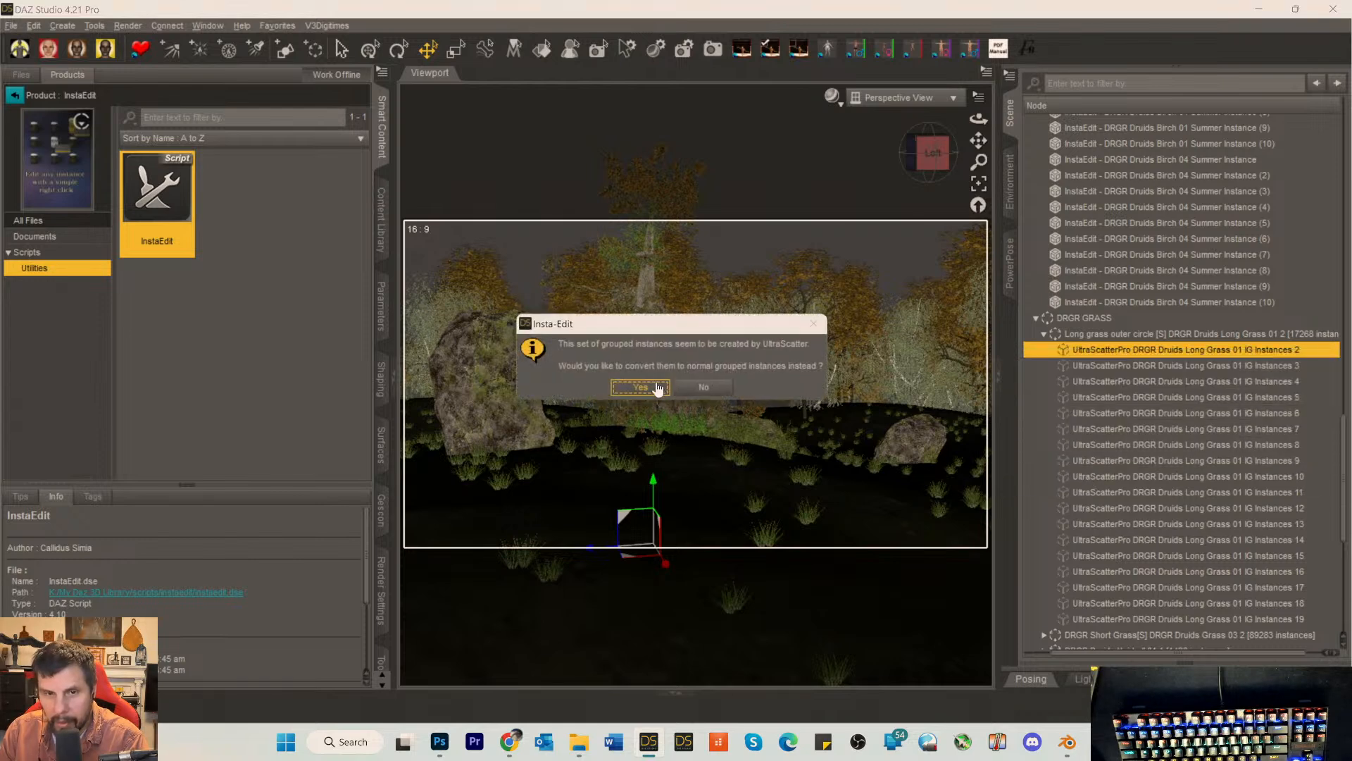
pyautogui.click(640, 388)
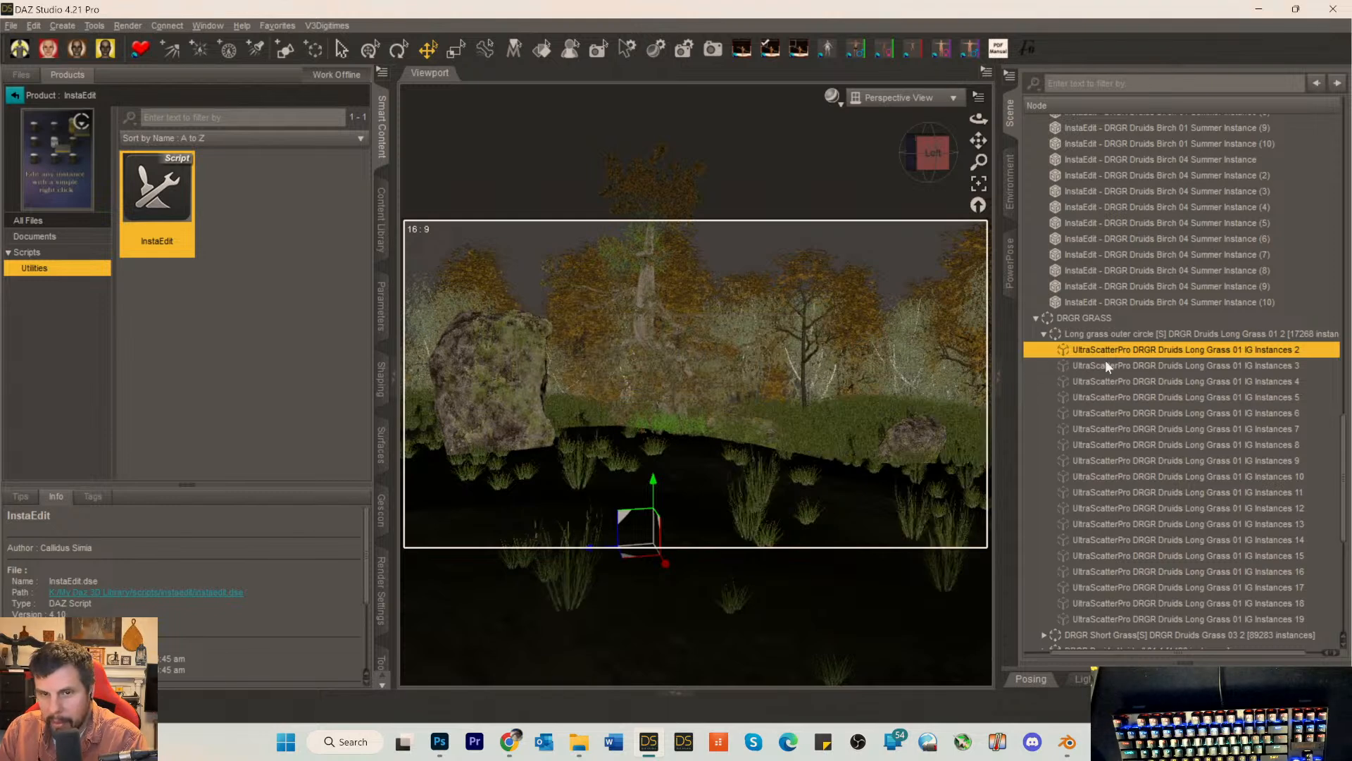
# Step: Break UltraScatterPro DRGR Druids Long Grass 01 IG Instances 3 into individual instances, agreeing to proceed with the large conversion
pyautogui.click(1089, 368)
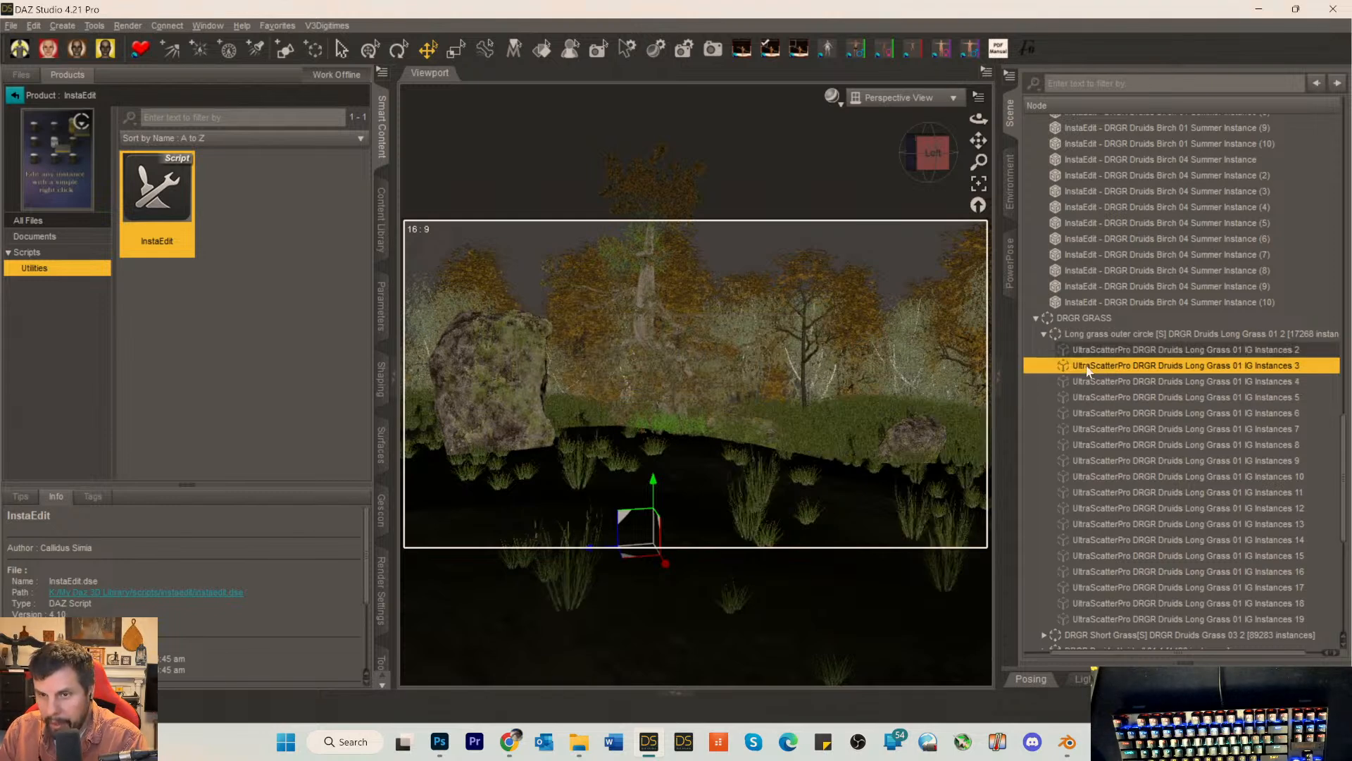
pyautogui.rightClick(1087, 368)
pyautogui.click(1084, 487)
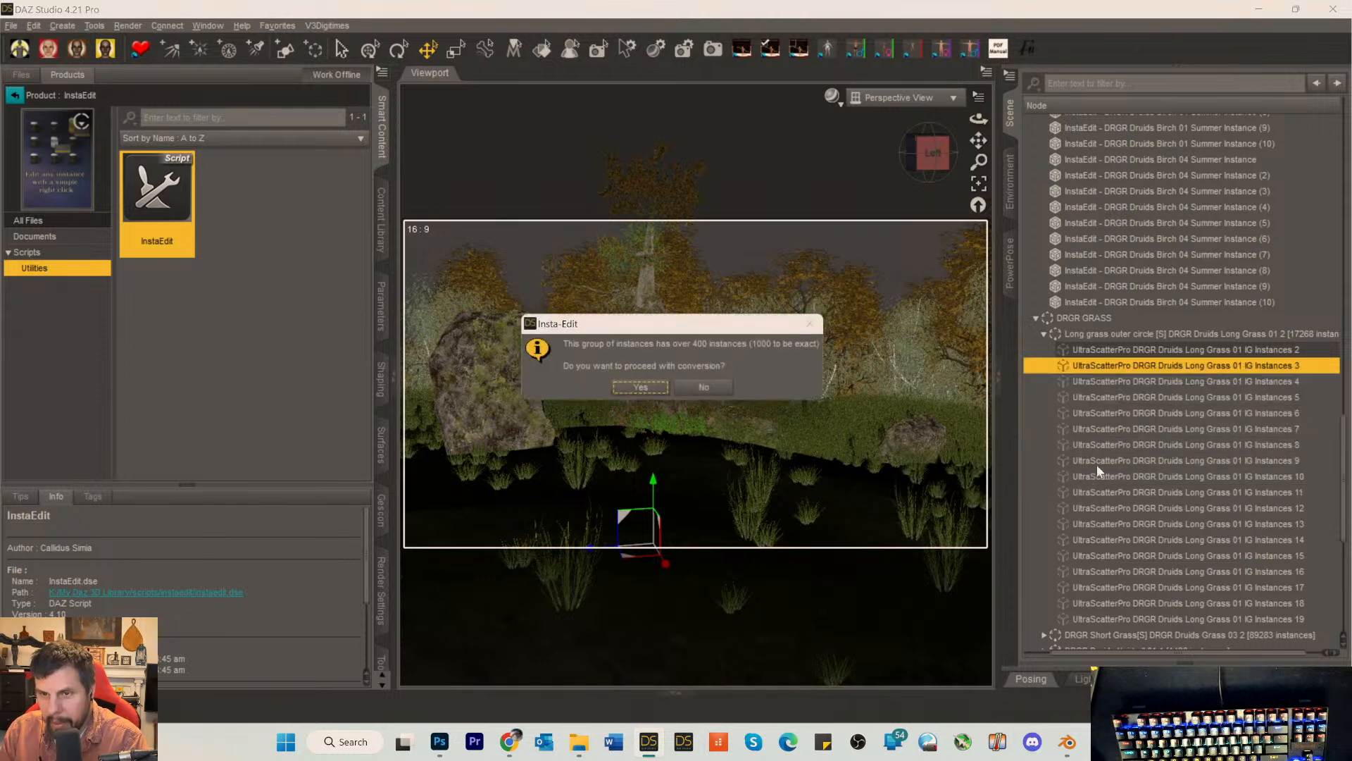
pyautogui.click(643, 387)
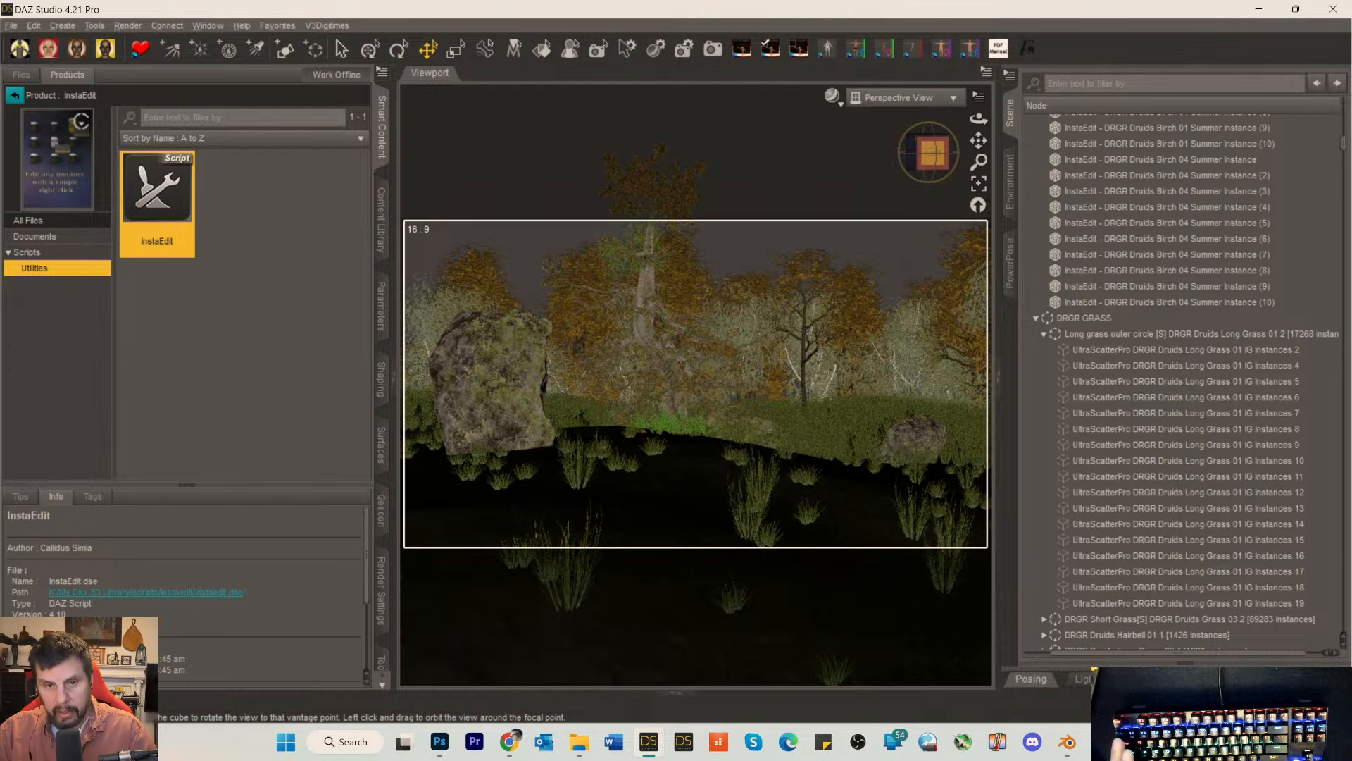
pyautogui.moveTo(934, 153); pyautogui.dragTo(893, 182)
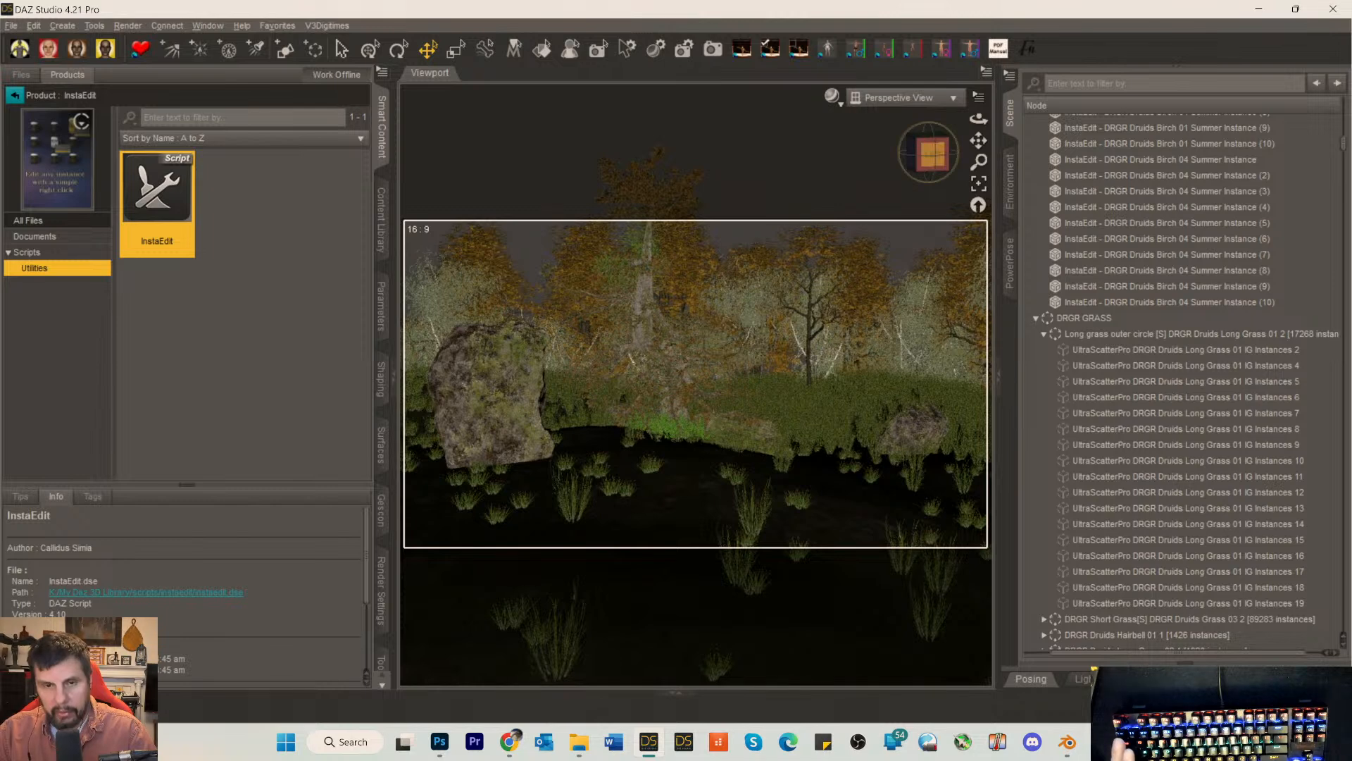
# Step: Examine the grove from another side and the converted DRGR Druids Oak 02 Summer instances under DRG Druids Oaks Perimeter
pyautogui.moveTo(933, 154); pyautogui.dragTo(799, 155)
pyautogui.moveTo(979, 118)
pyautogui.mouseDown()
pyautogui.moveTo(967, 118)
pyautogui.moveTo(1010, 121)
pyautogui.moveTo(979, 112)
pyautogui.mouseUp()
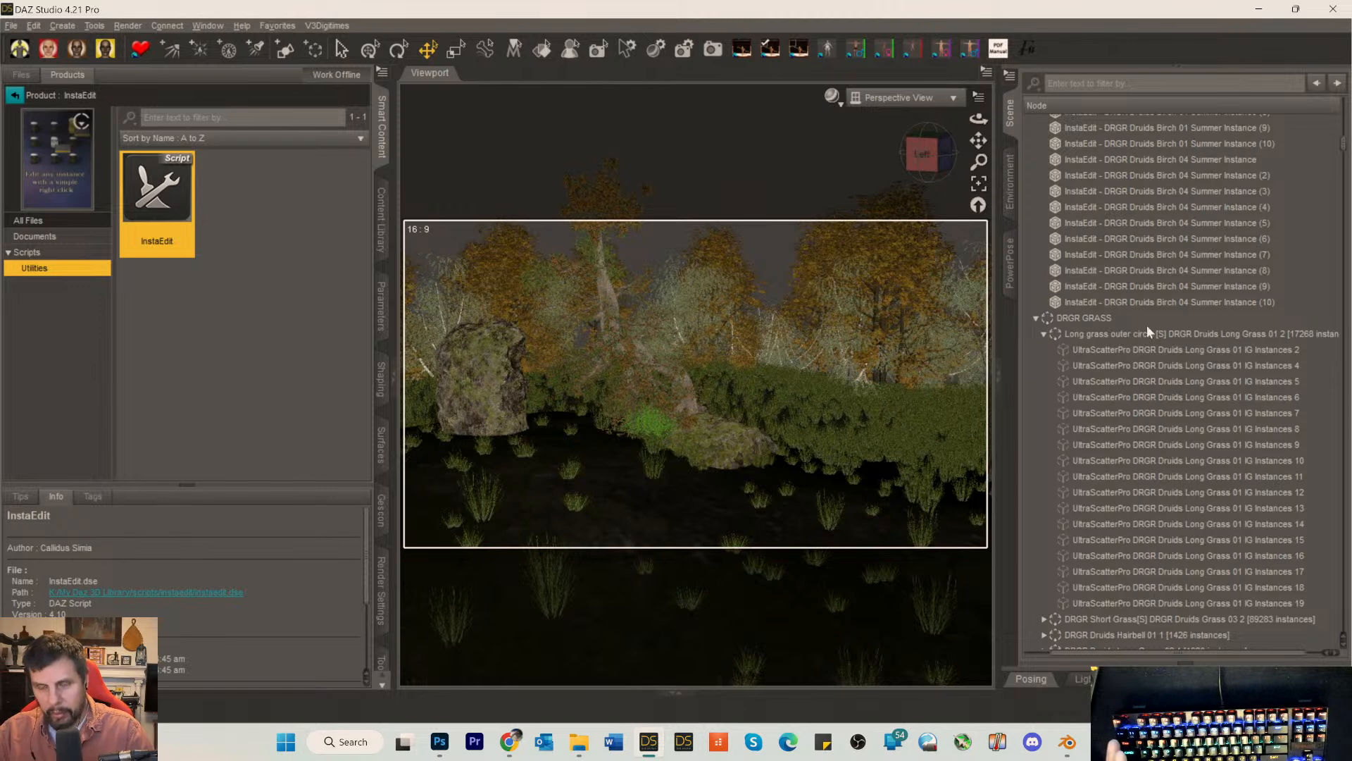
pyautogui.scroll(10, 1164, 211)
pyautogui.scroll(4, 1164, 209)
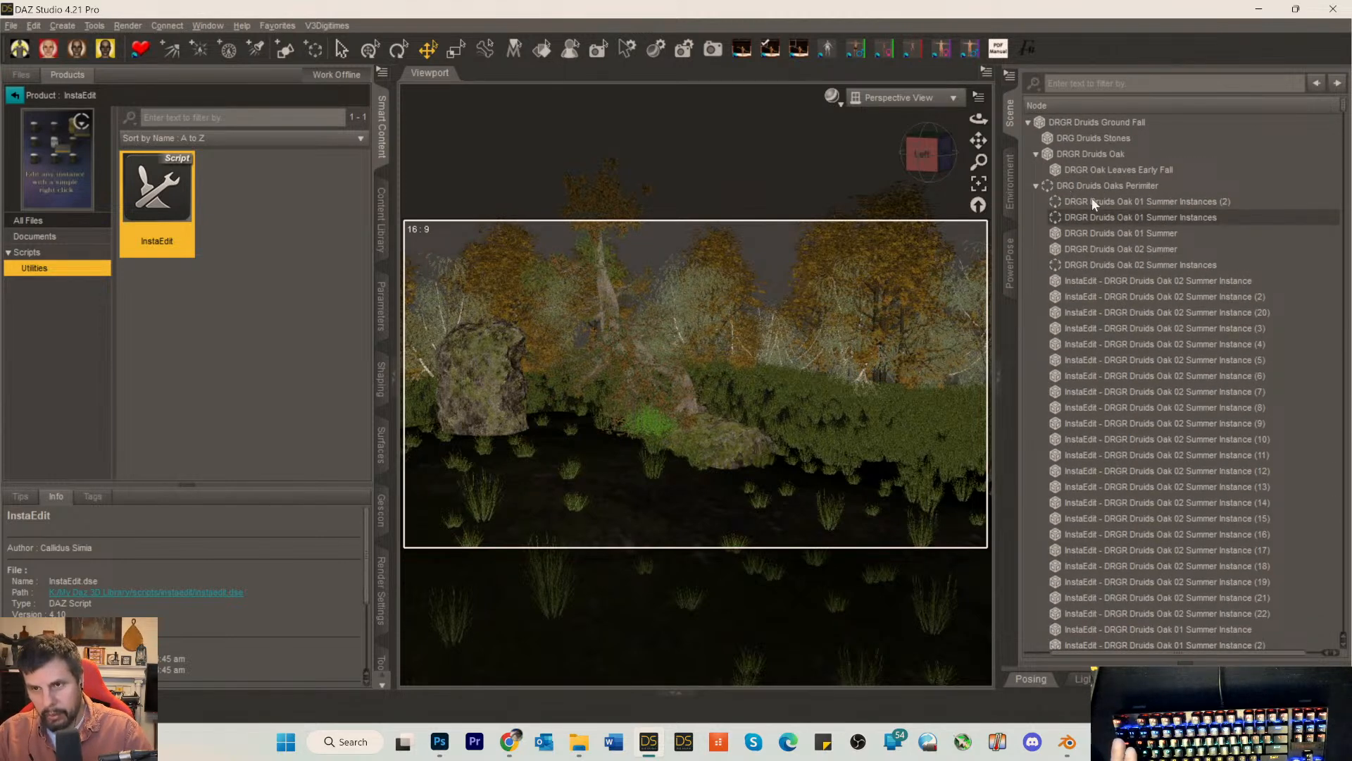
pyautogui.click(1071, 281)
pyautogui.scroll(-3, 1117, 391)
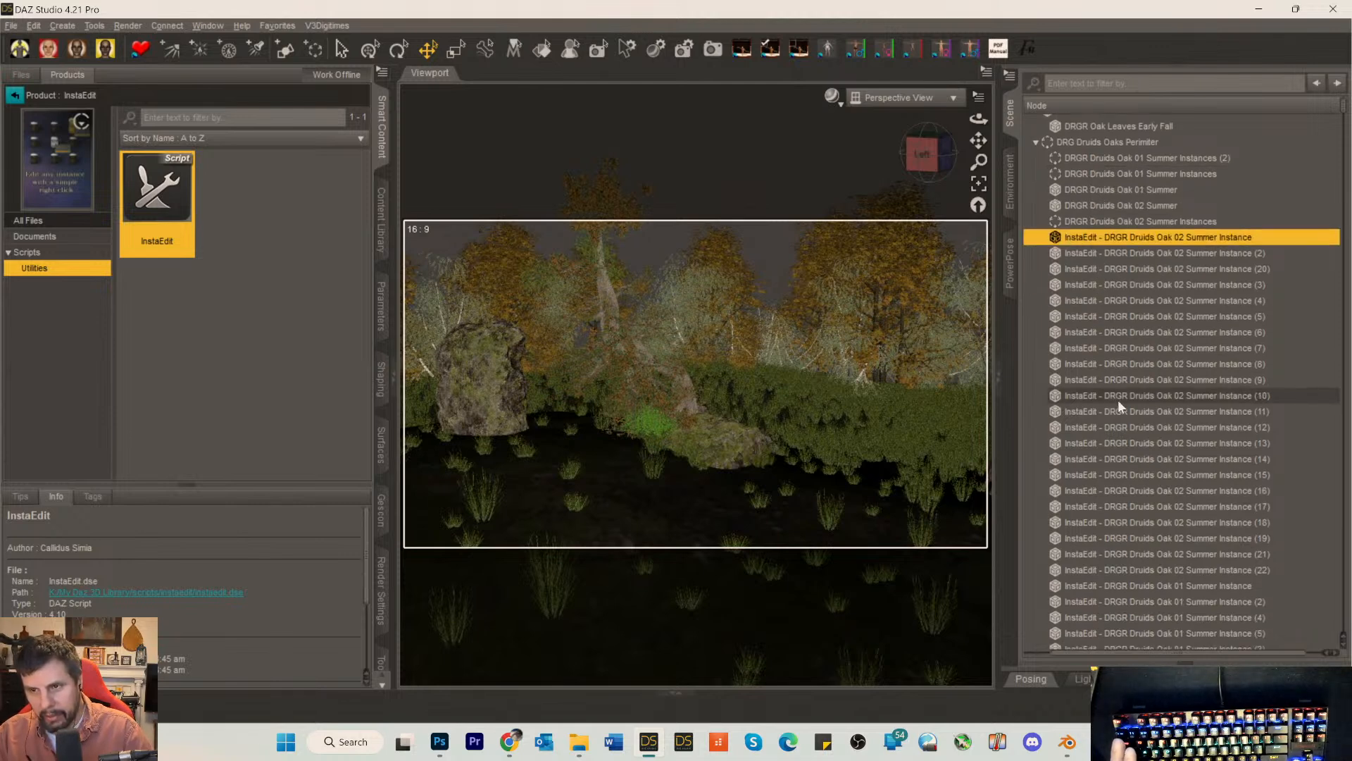
pyautogui.click(1093, 180)
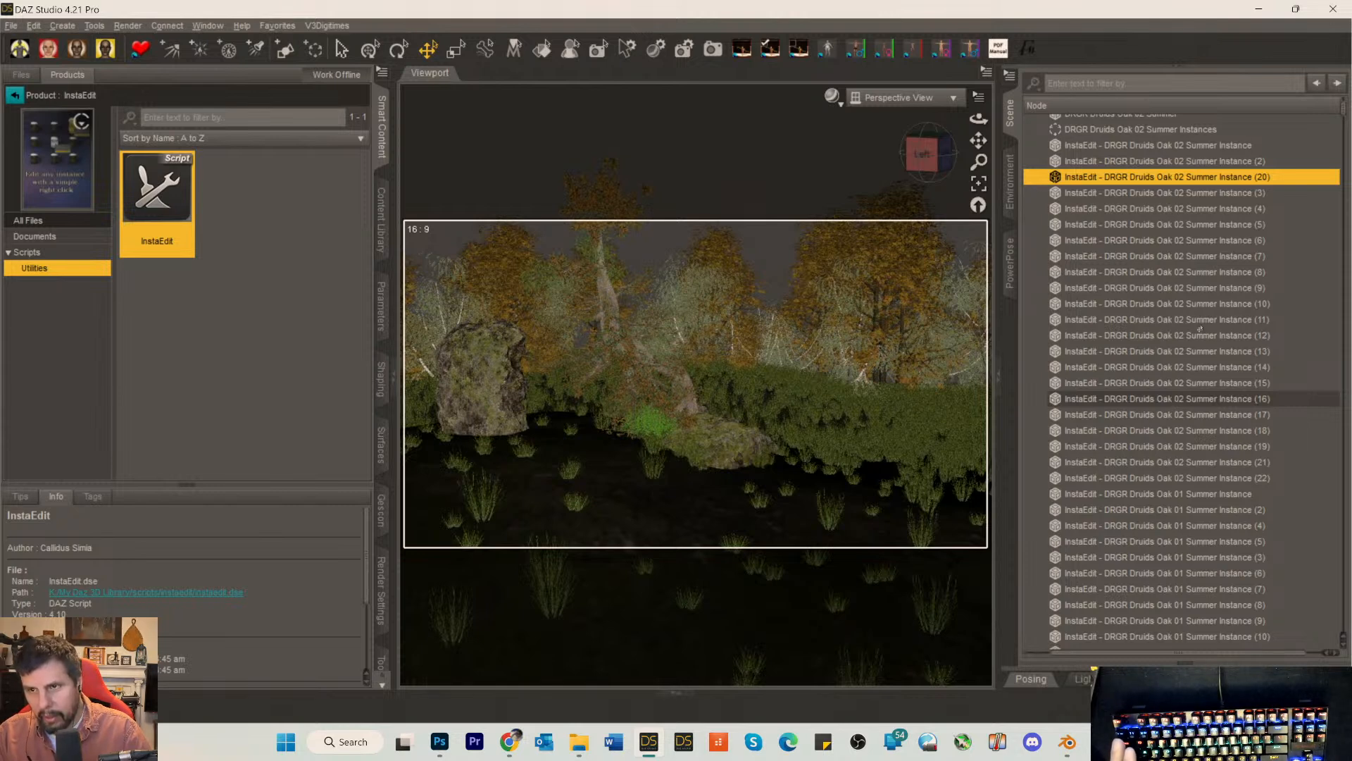
# Step: Look through the InstaEdit - DRGR Druids Long Grass 01 instances generated in the scene tree
pyautogui.scroll(-4, 1184, 276)
pyautogui.scroll(-15, 1172, 336)
pyautogui.scroll(-20, 1171, 346)
pyautogui.scroll(-10, 1171, 343)
pyautogui.scroll(-10, 1168, 357)
pyautogui.scroll(-10, 1166, 357)
pyautogui.scroll(-10, 1165, 359)
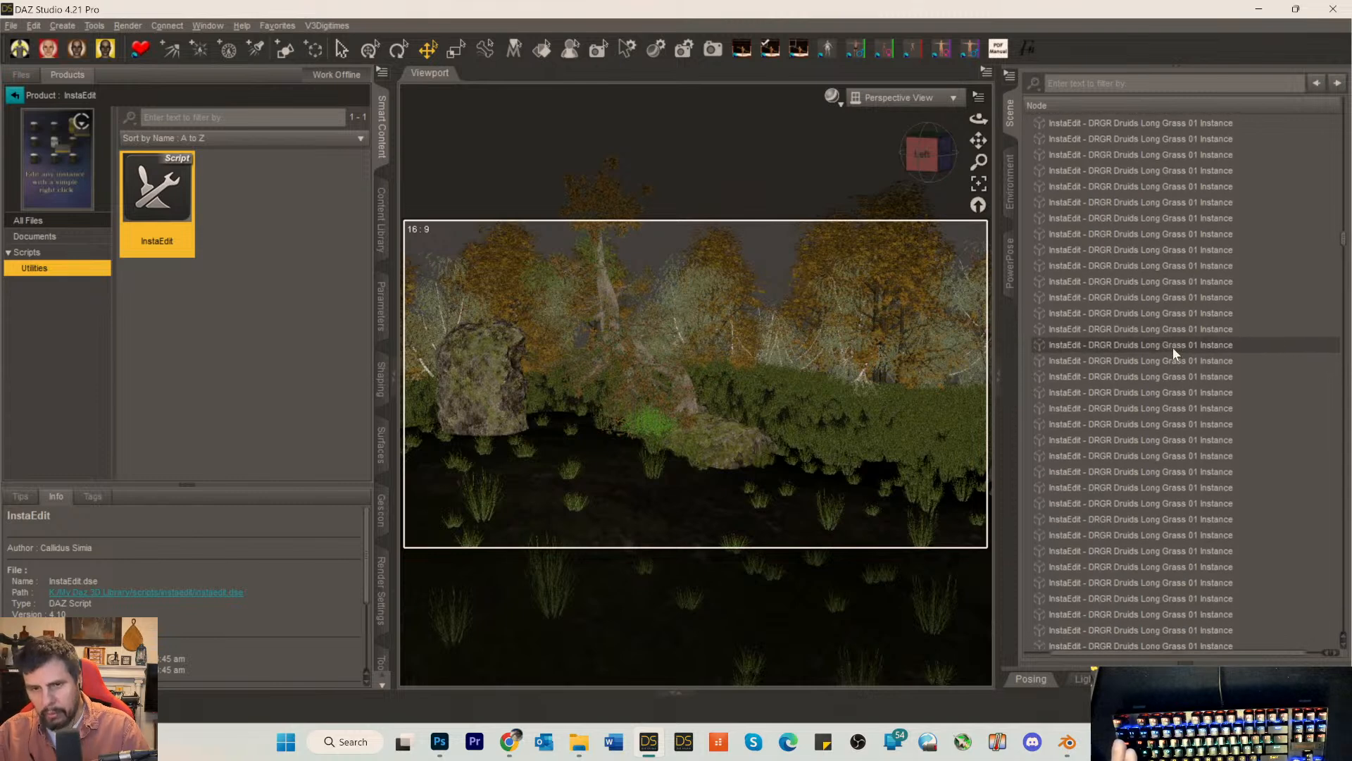
pyautogui.scroll(-10, 1173, 352)
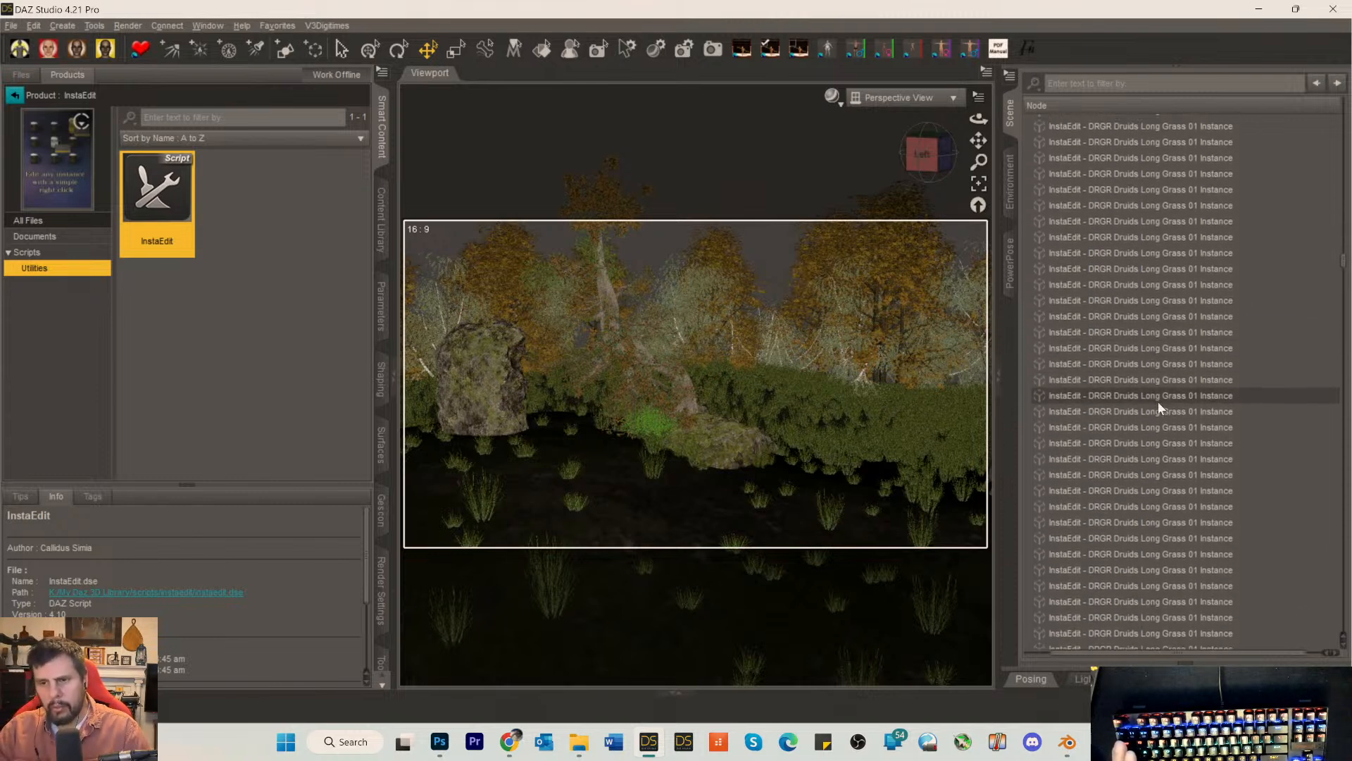
pyautogui.scroll(-2, 1158, 400)
# Step: Expand DRG Long Grass Stone Surround and its DRGR Druids Long Grass 02 Instances group, and convert the group's first instance to a node
pyautogui.moveTo(1344, 276); pyautogui.dragTo(1346, 159)
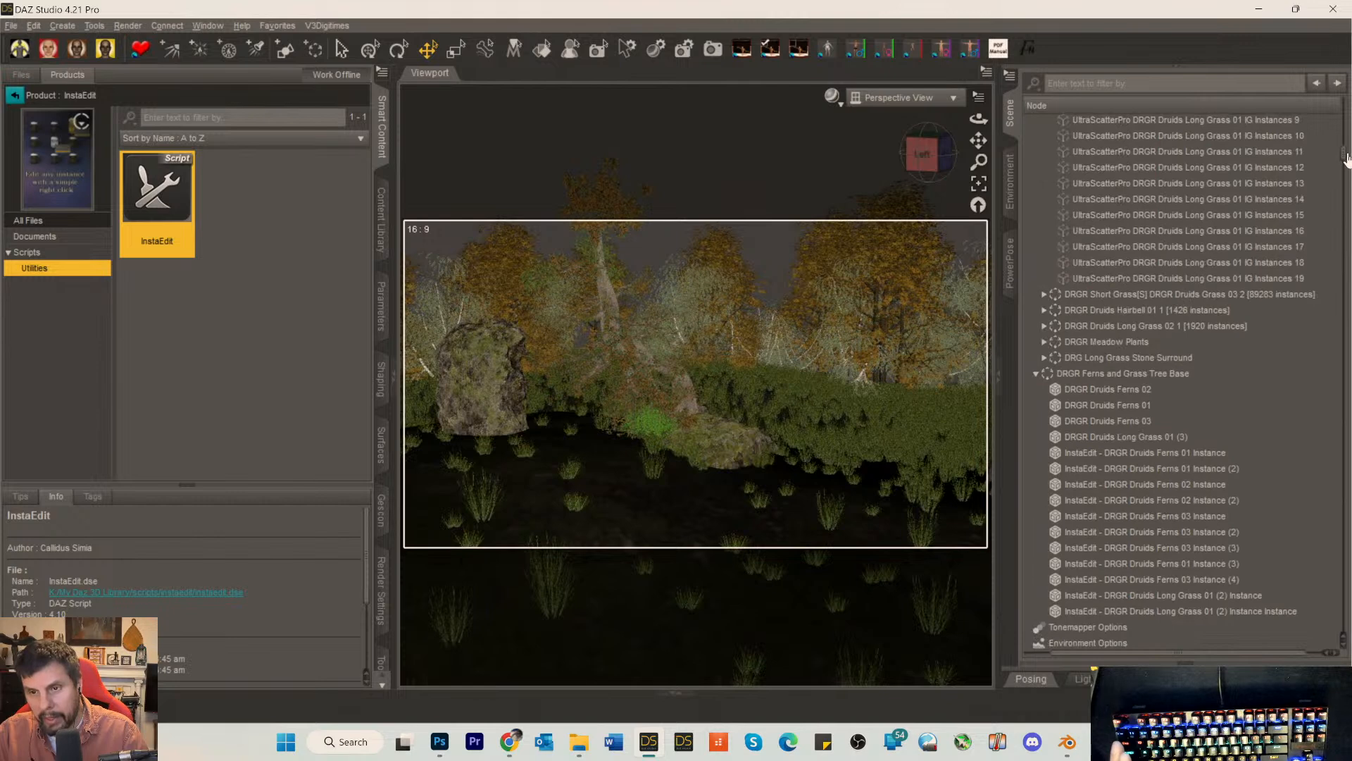
pyautogui.click(1044, 358)
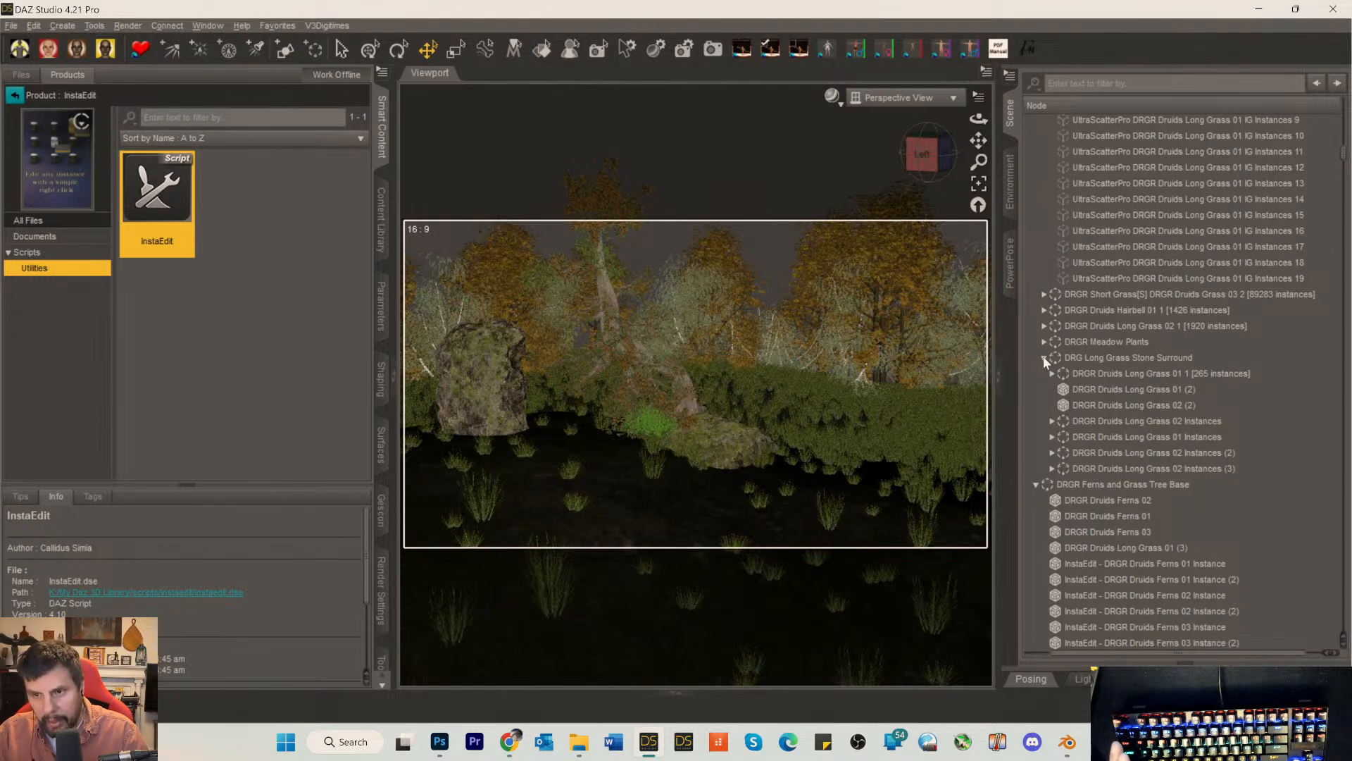
pyautogui.click(1052, 421)
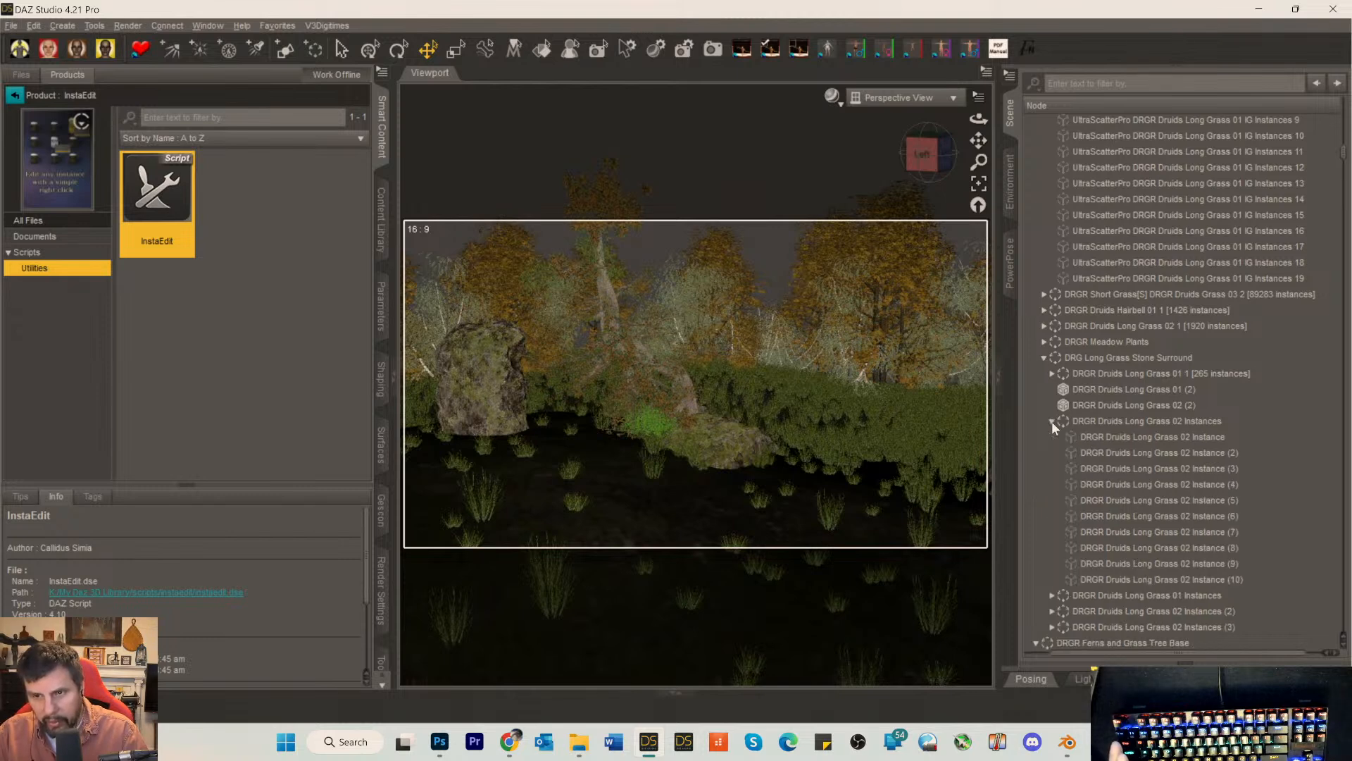
pyautogui.click(1105, 440)
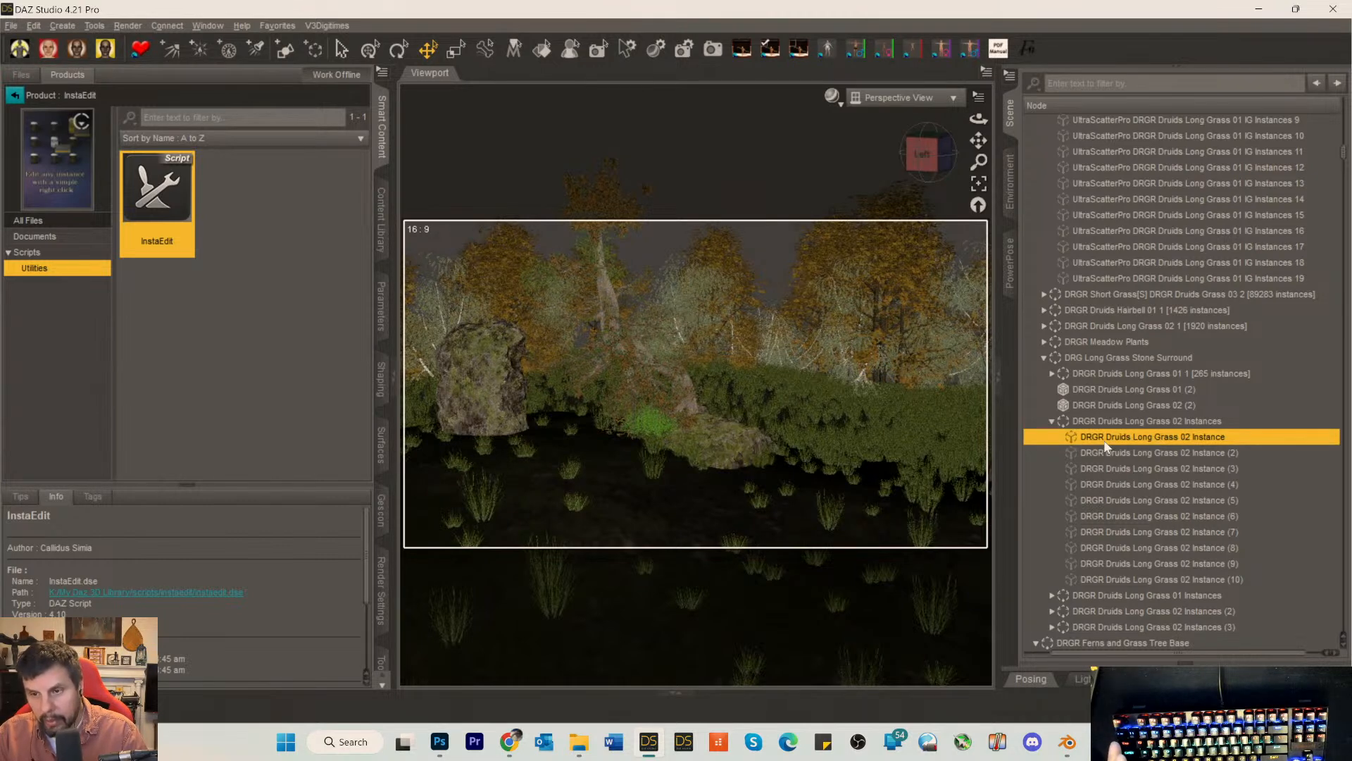
pyautogui.rightClick(1100, 444)
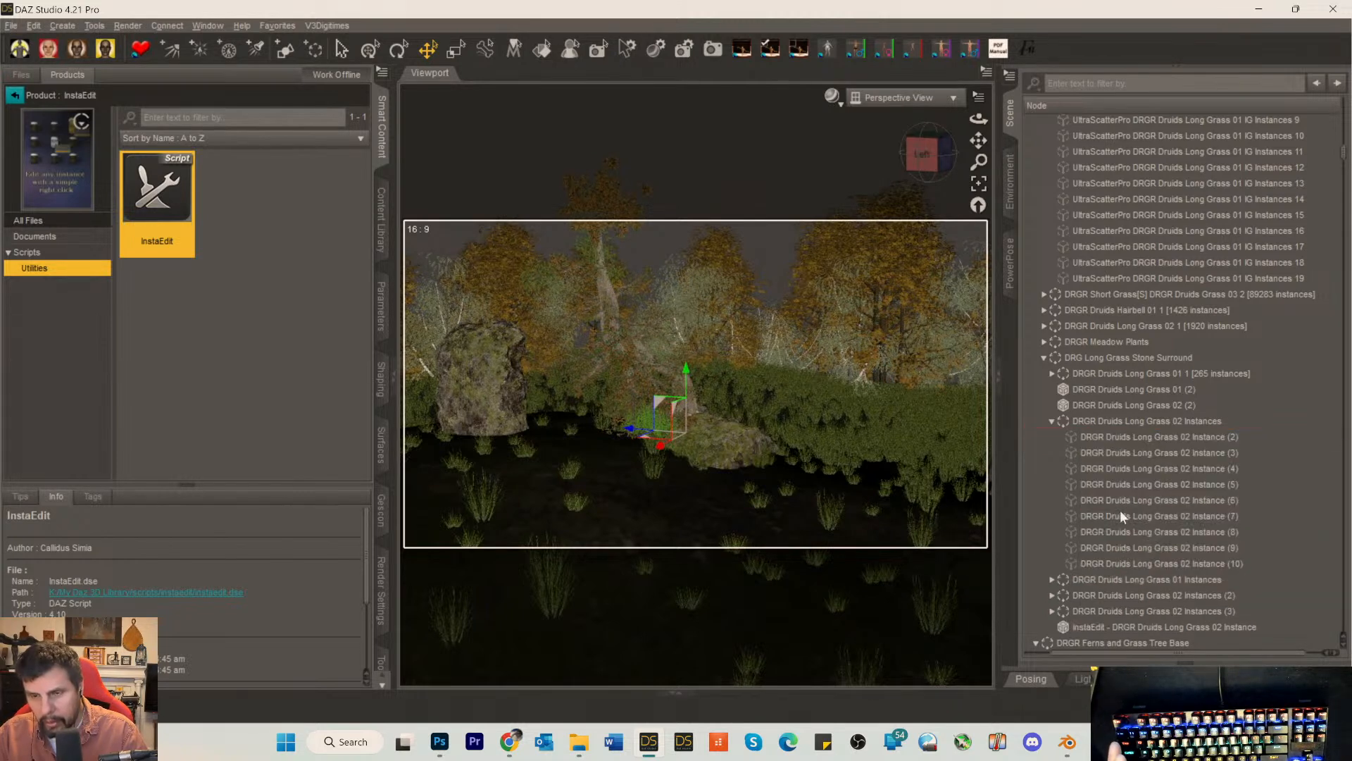
# Step: Convert DRGR Druids Long Grass 02 Instance (2) and (3) to nodes one at a time
pyautogui.click(1115, 437)
pyautogui.rightClick(1116, 442)
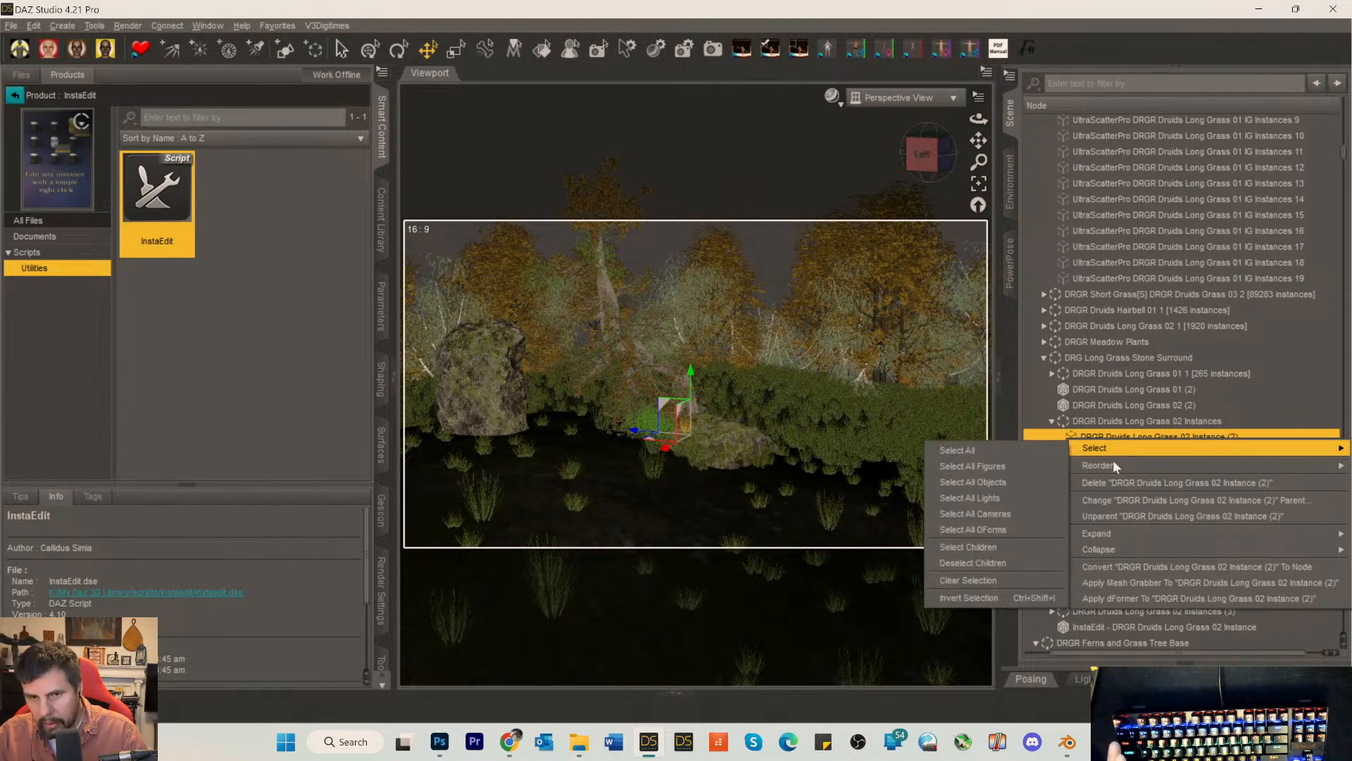
pyautogui.click(1131, 567)
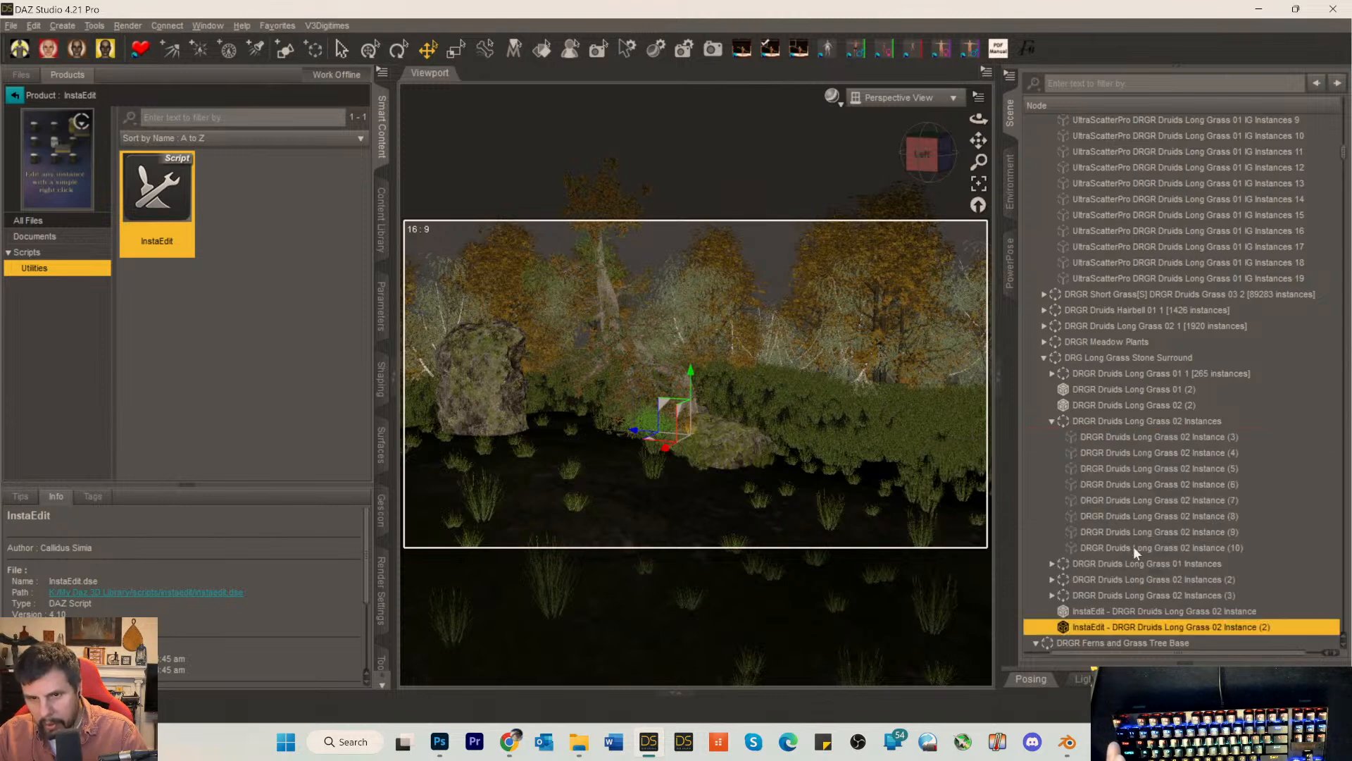
pyautogui.click(1103, 437)
pyautogui.rightClick(1104, 438)
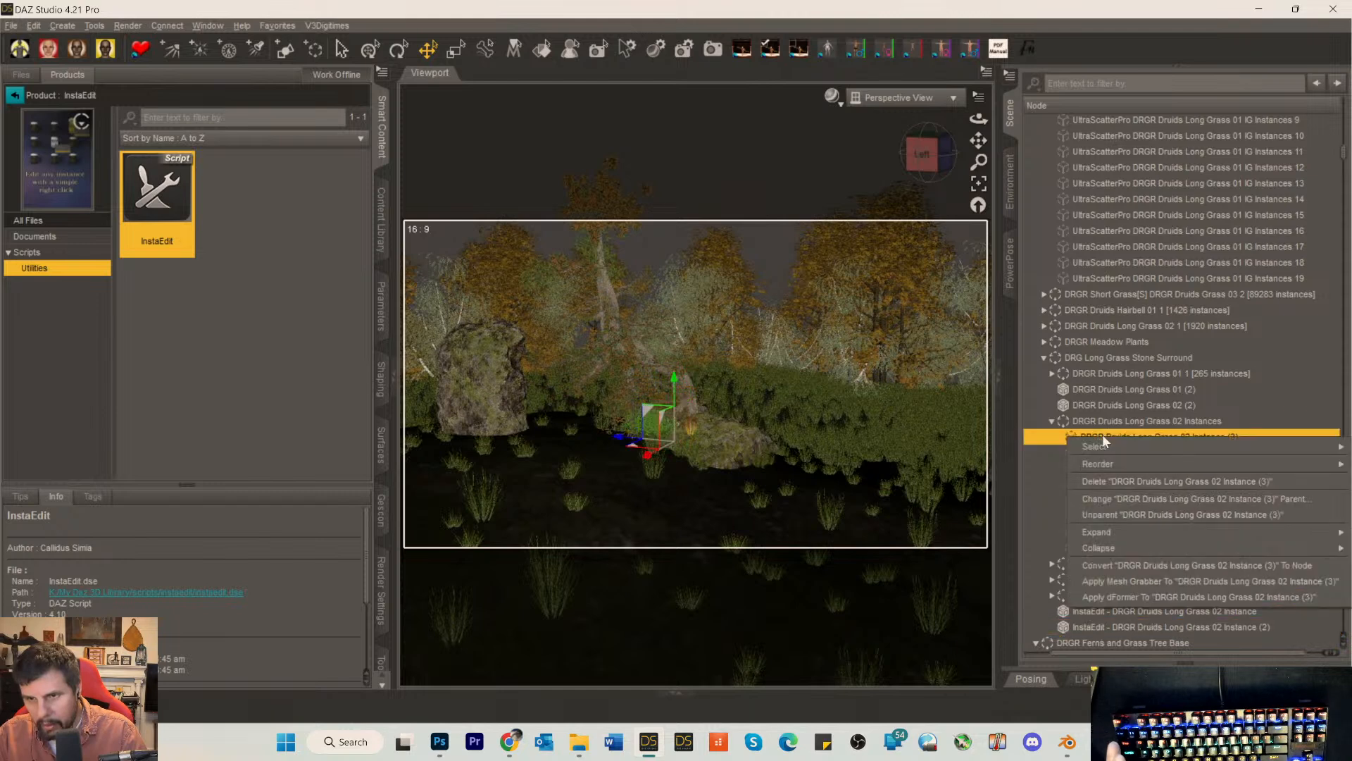
pyautogui.click(1121, 564)
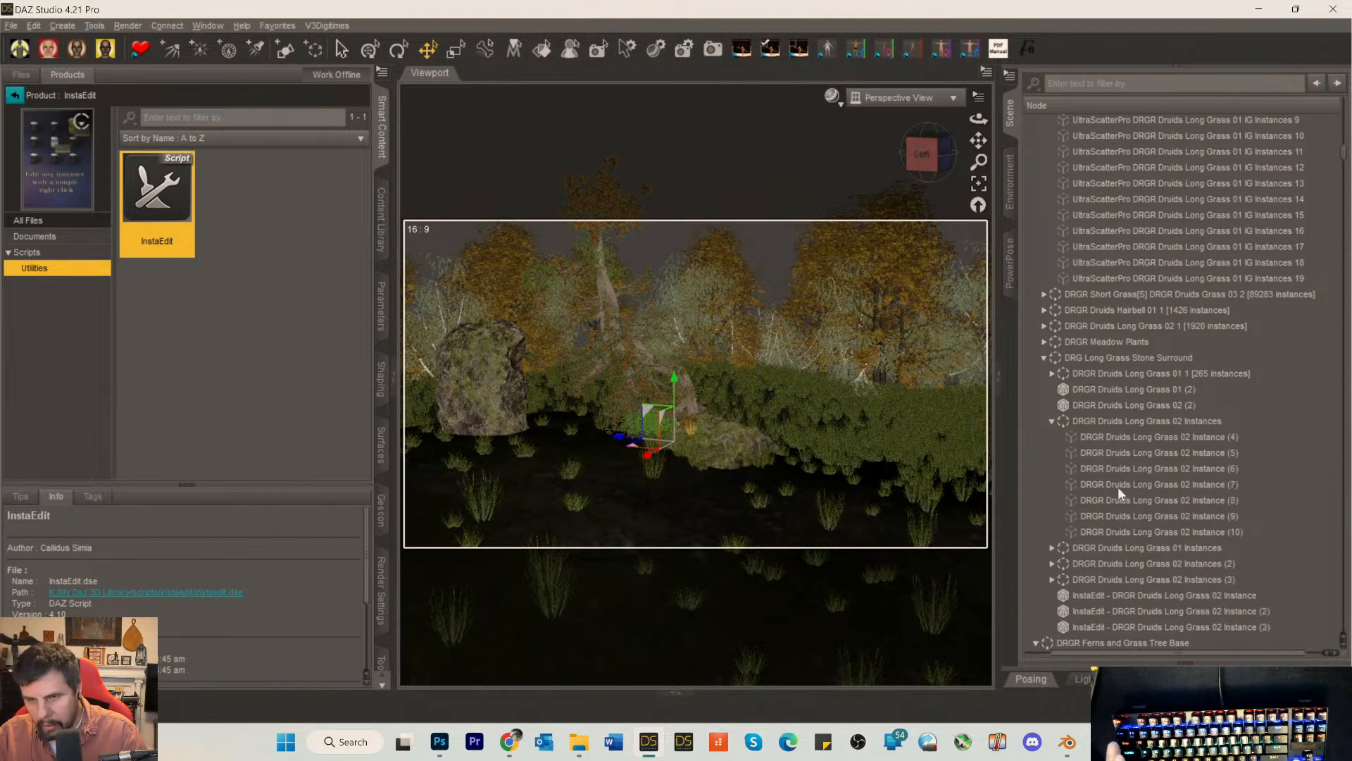
# Step: Convert DRGR Druids Long Grass 02 Instance (4) and (5) to nodes one at a time
pyautogui.click(1097, 438)
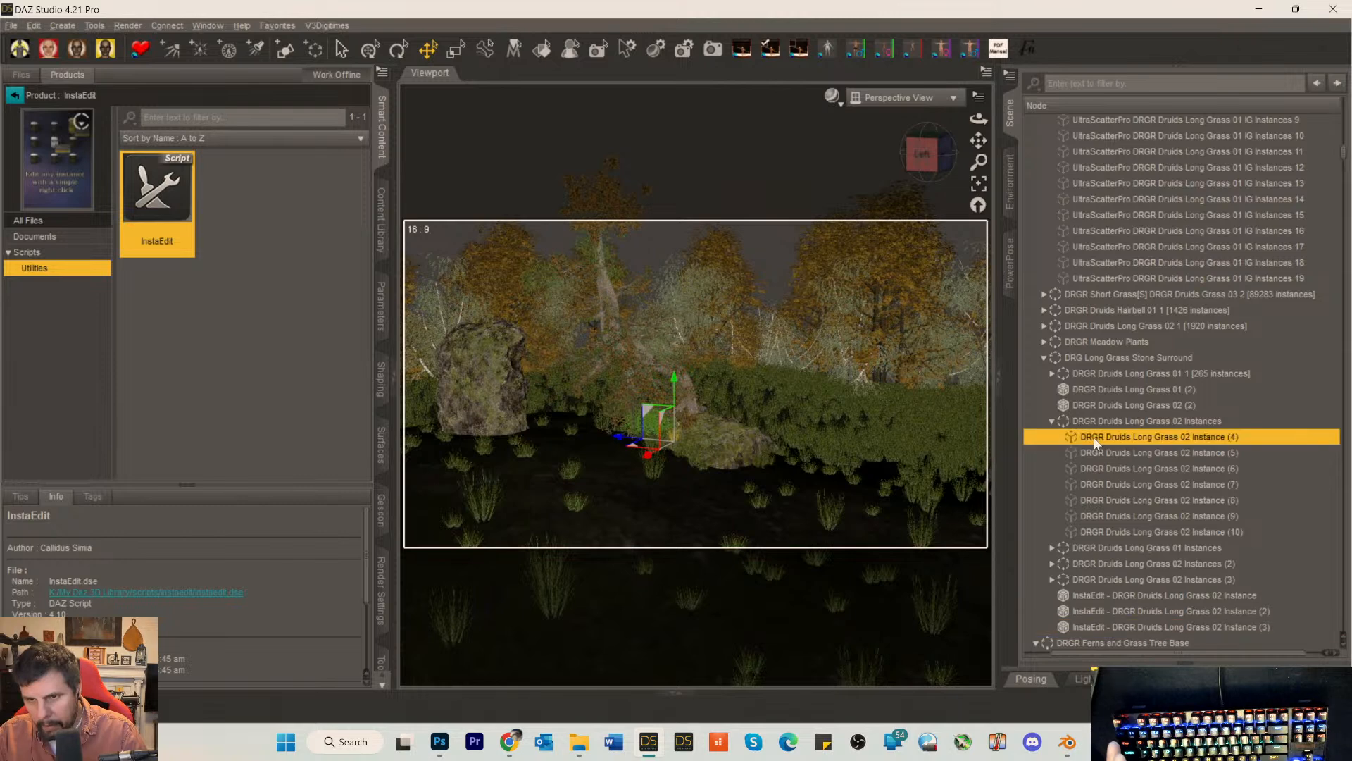
pyautogui.rightClick(1097, 439)
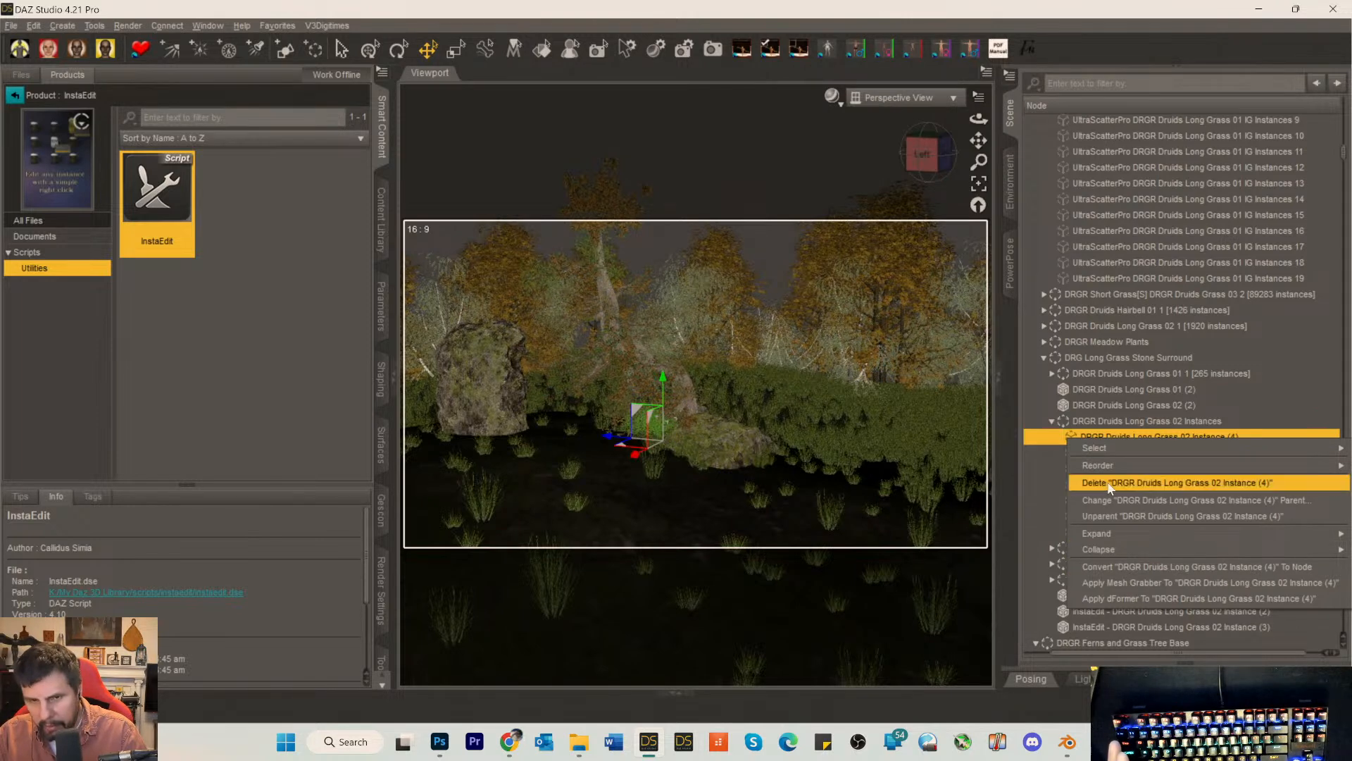
pyautogui.click(1061, 455)
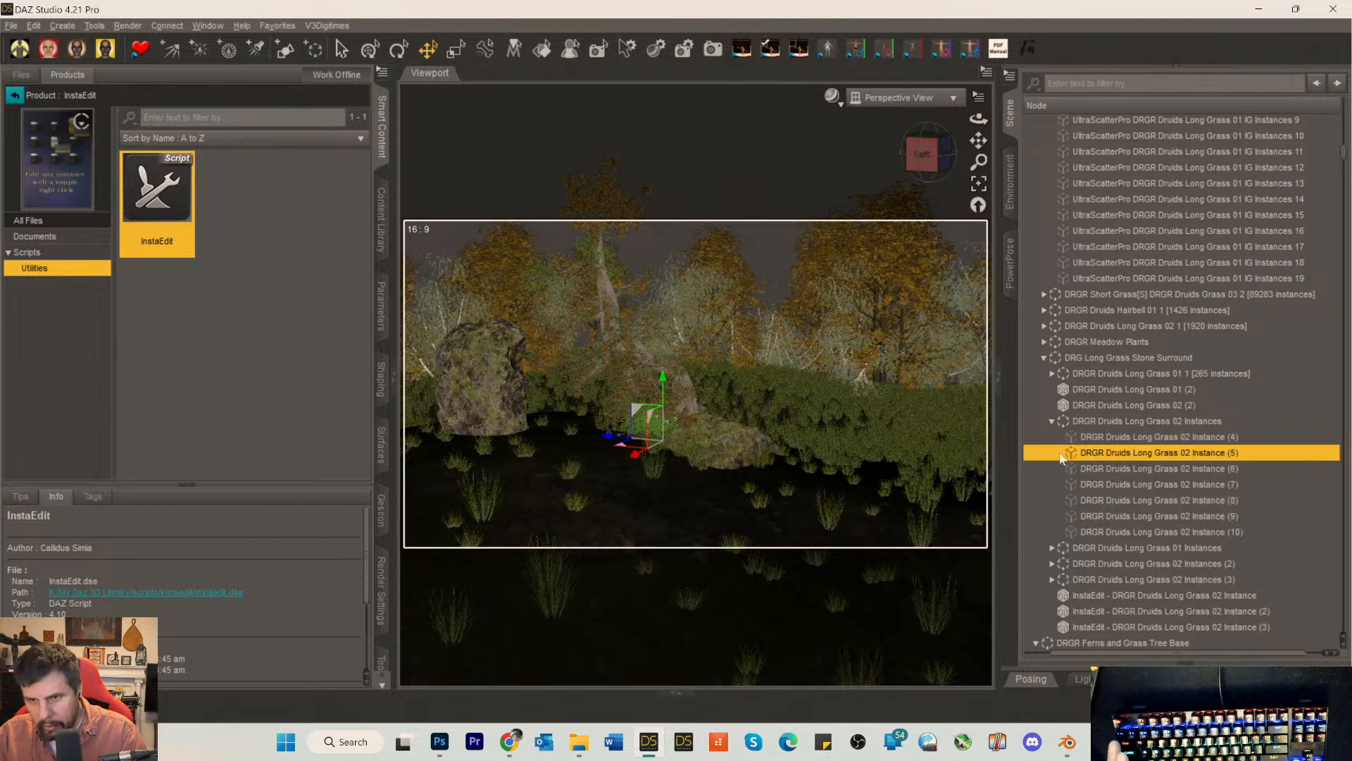
pyautogui.click(1096, 438)
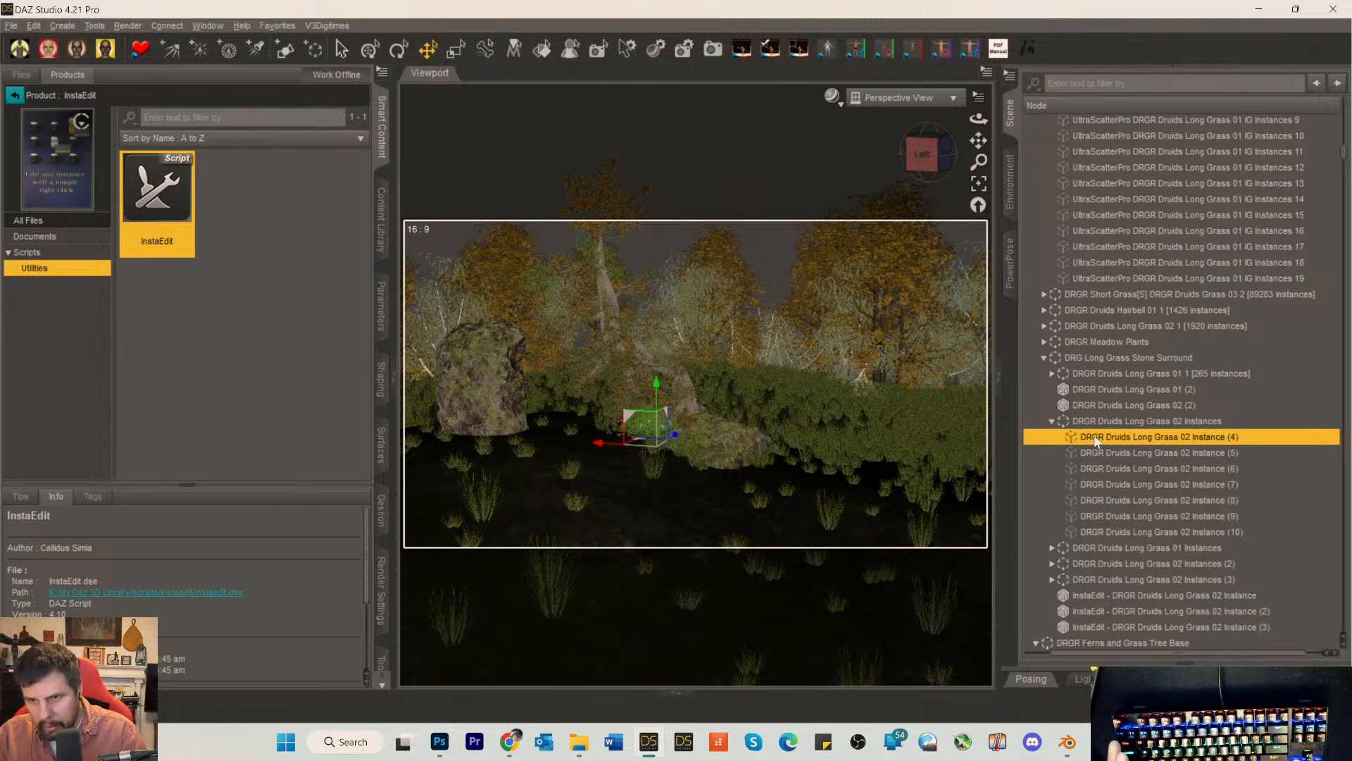
pyautogui.rightClick(1096, 439)
pyautogui.click(1096, 564)
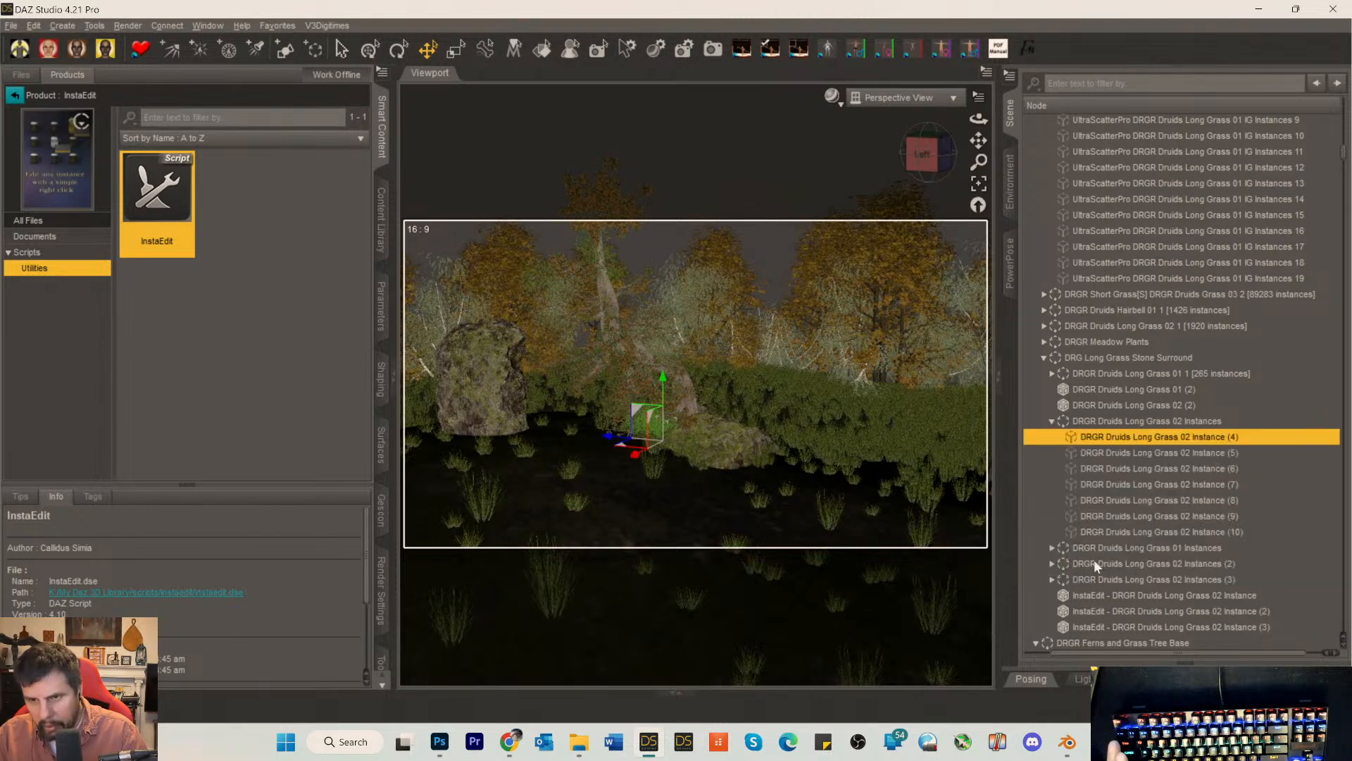
pyautogui.click(1078, 440)
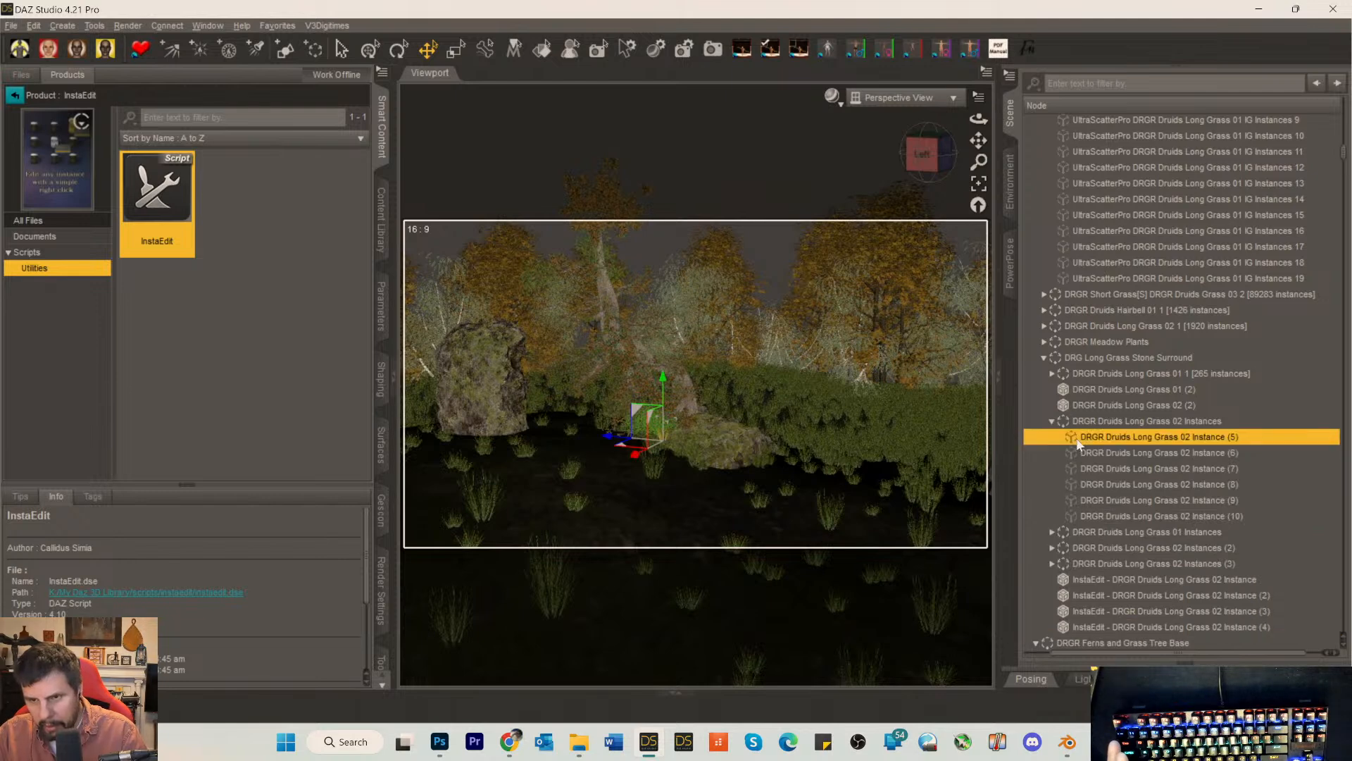
pyautogui.rightClick(1079, 440)
pyautogui.click(1091, 565)
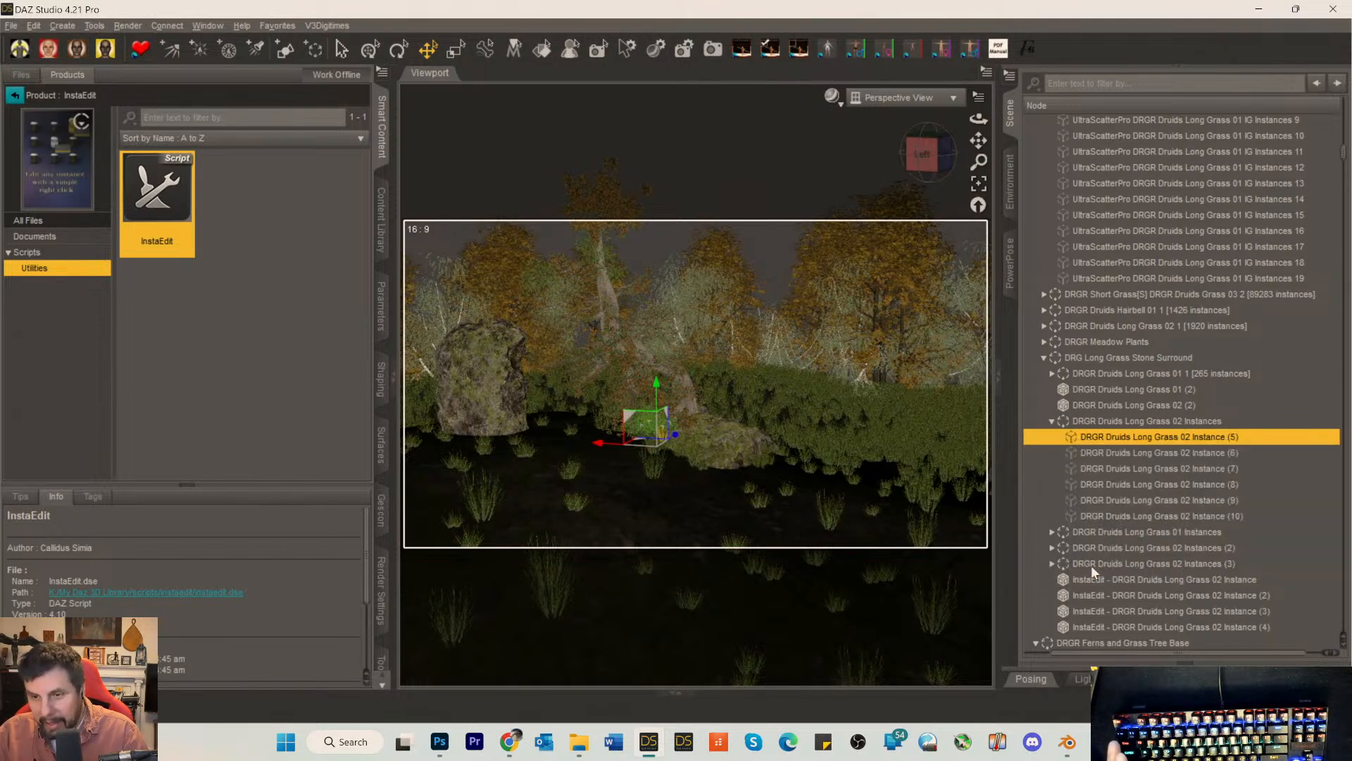
# Step: Expand DRGR Druids Long Grass 01 1 and break its IG Instances 1 into instances, accepting the conversion of the UltraScatter set to normal grouped instances
pyautogui.click(1051, 373)
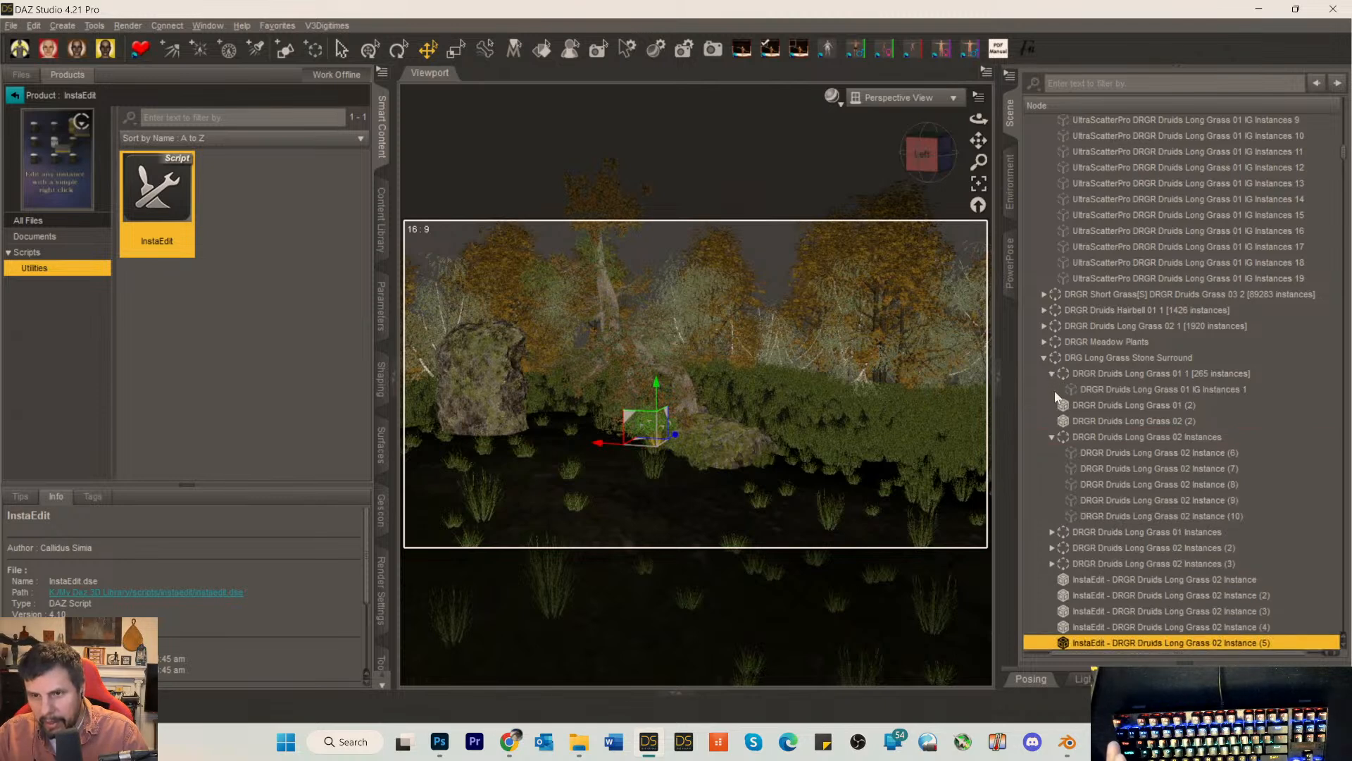
pyautogui.scroll(7, 1081, 365)
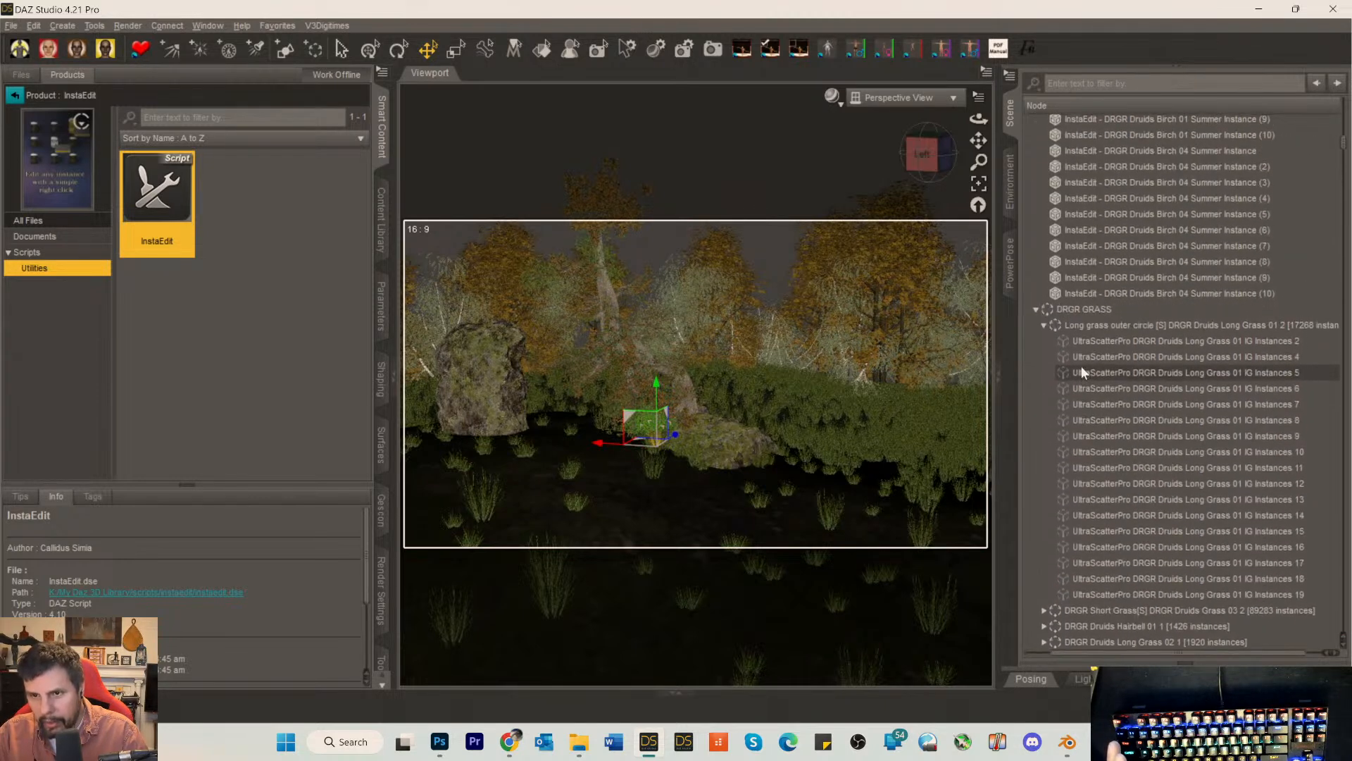
pyautogui.scroll(-5, 1081, 382)
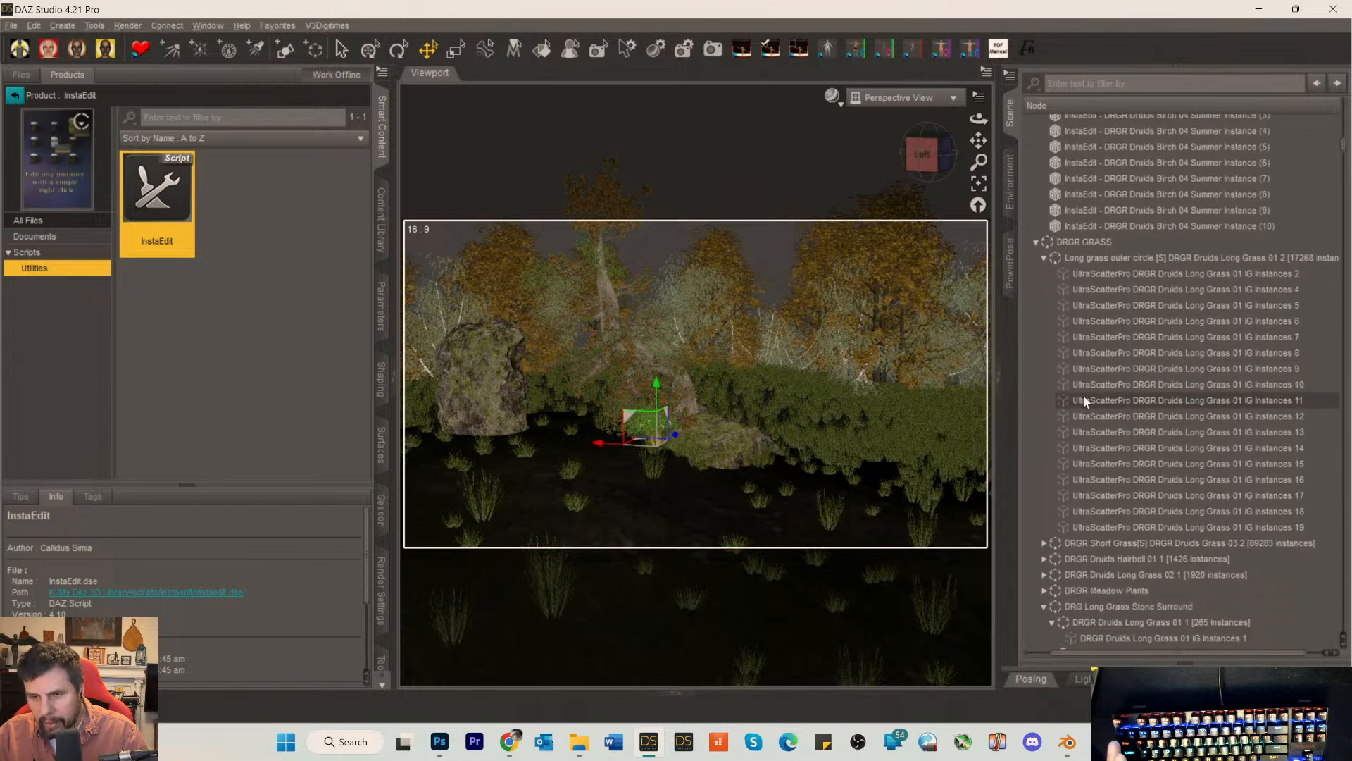
pyautogui.scroll(-3, 1083, 395)
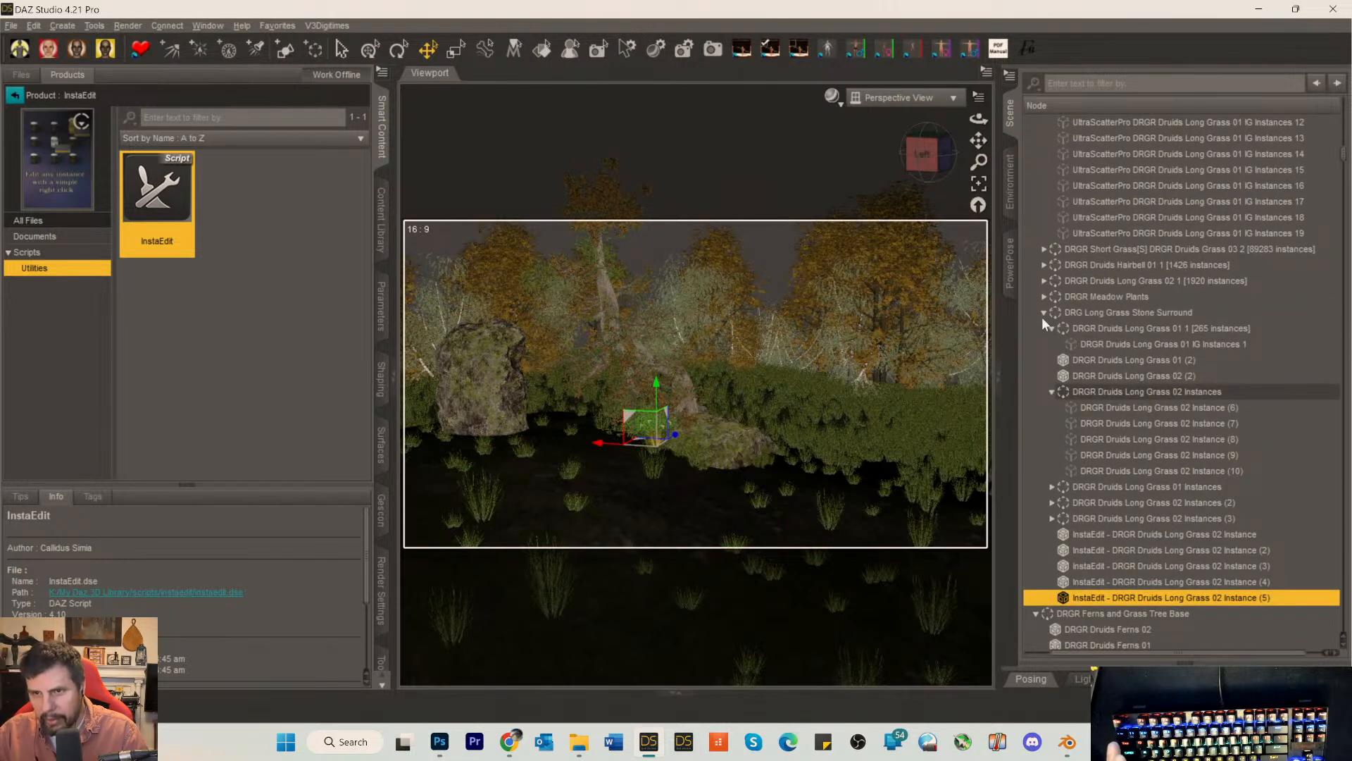
pyautogui.click(1067, 361)
pyautogui.click(1079, 350)
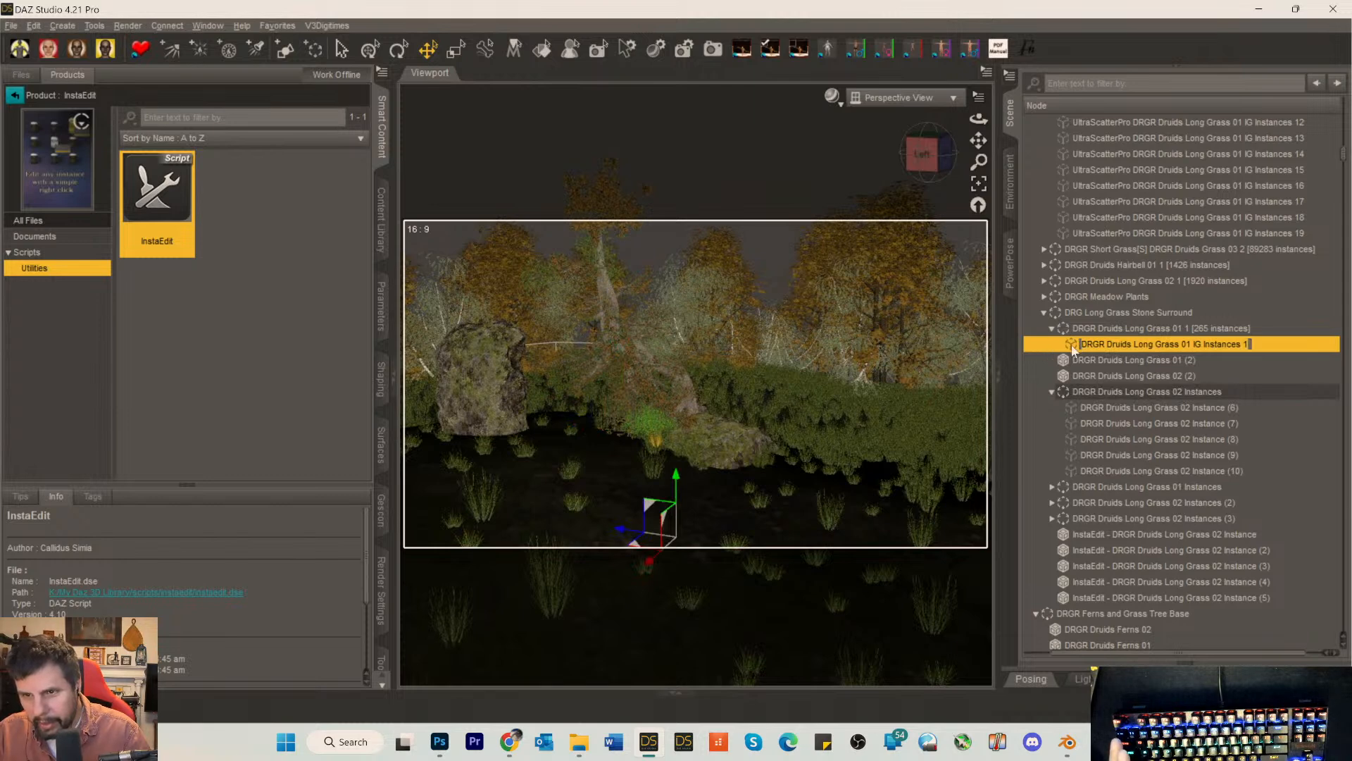
pyautogui.rightClick(1073, 348)
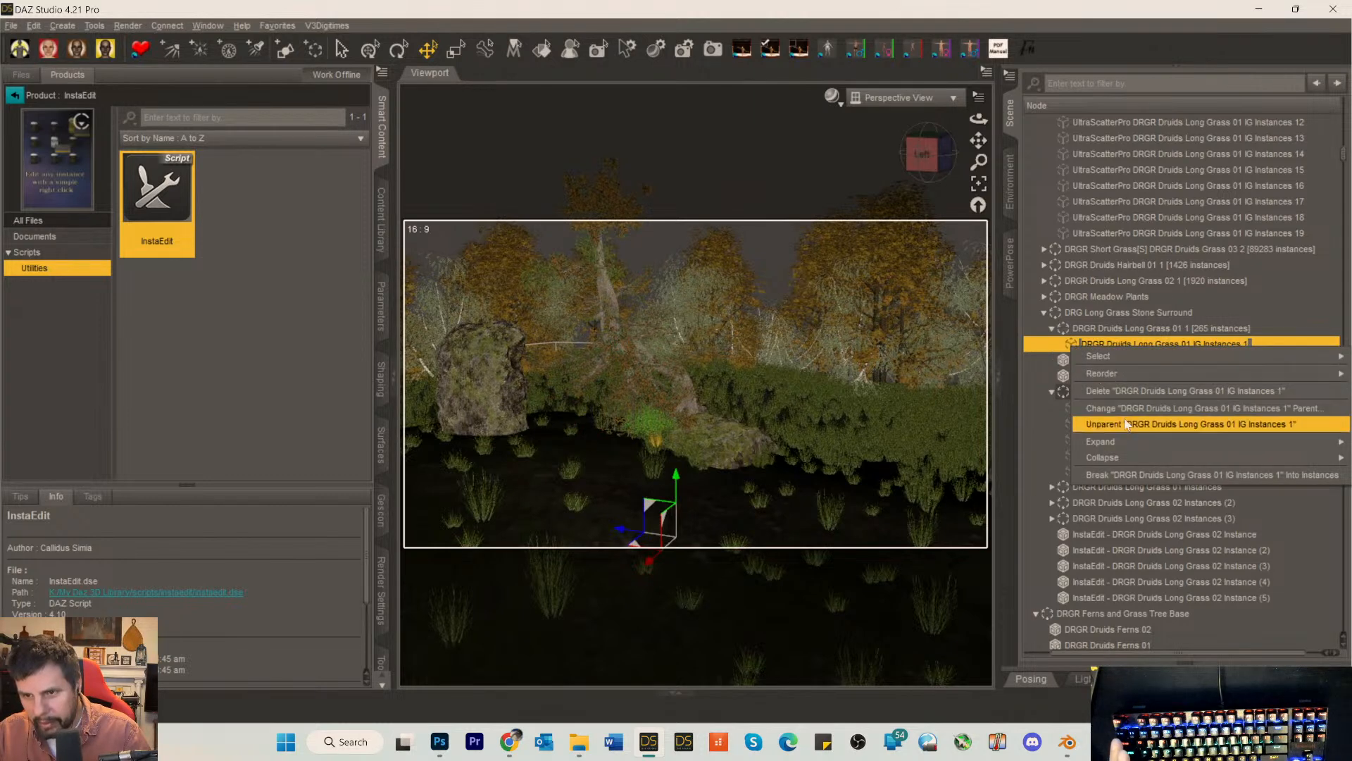
pyautogui.moveTo(1119, 446)
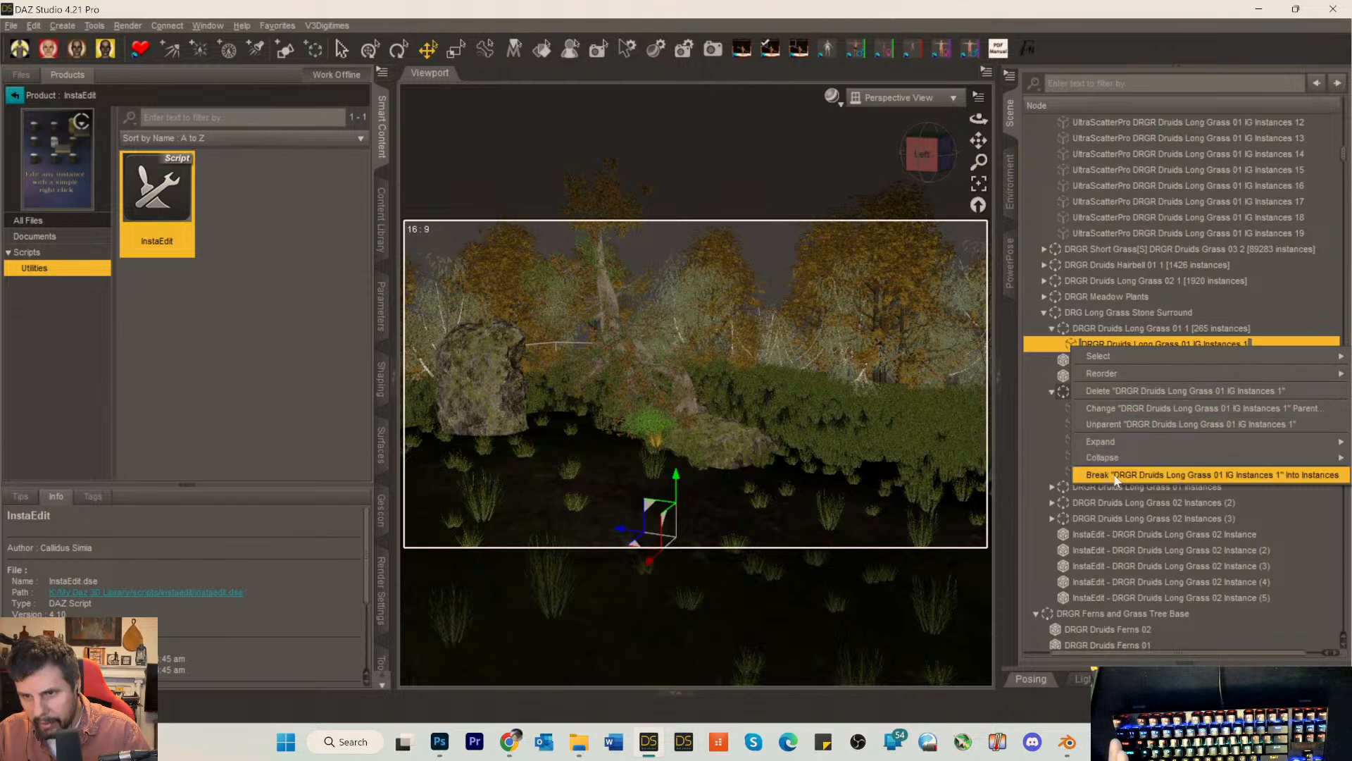
pyautogui.click(1113, 474)
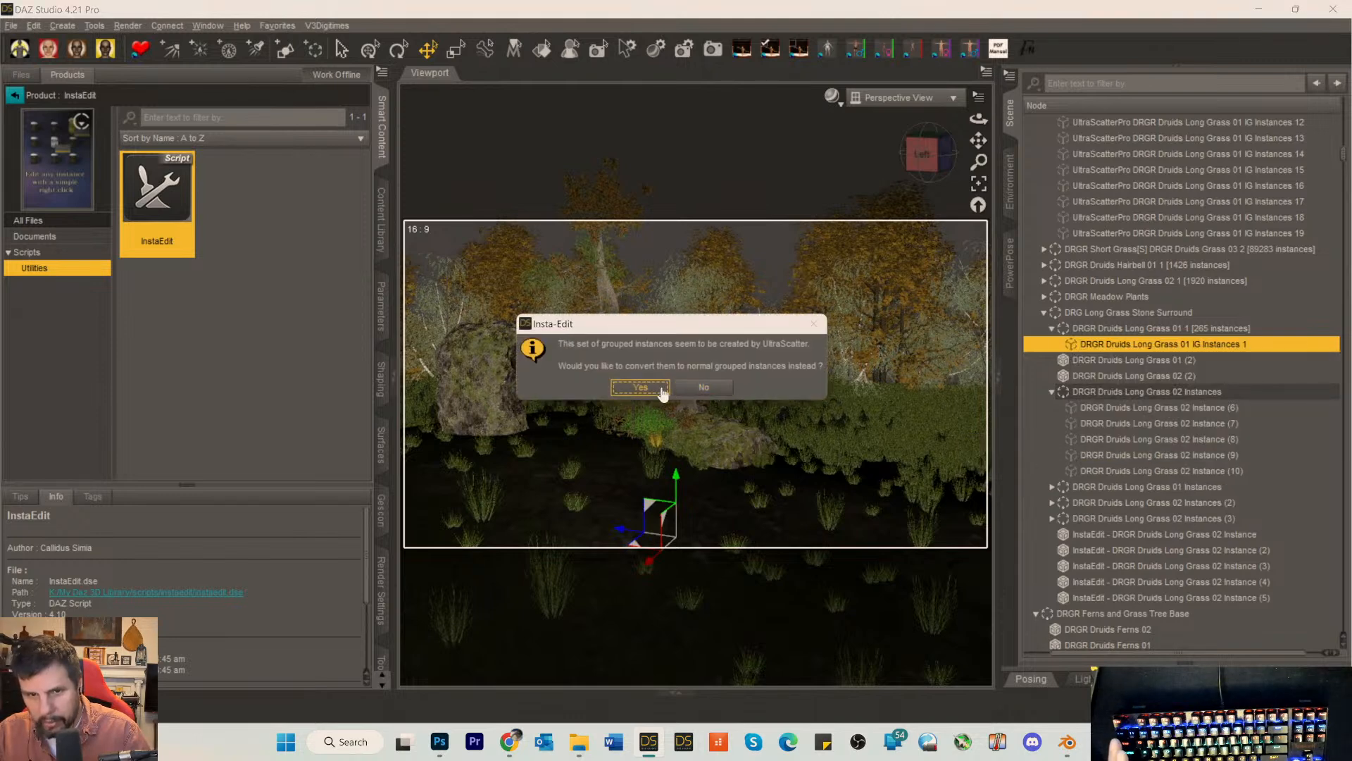
pyautogui.click(649, 388)
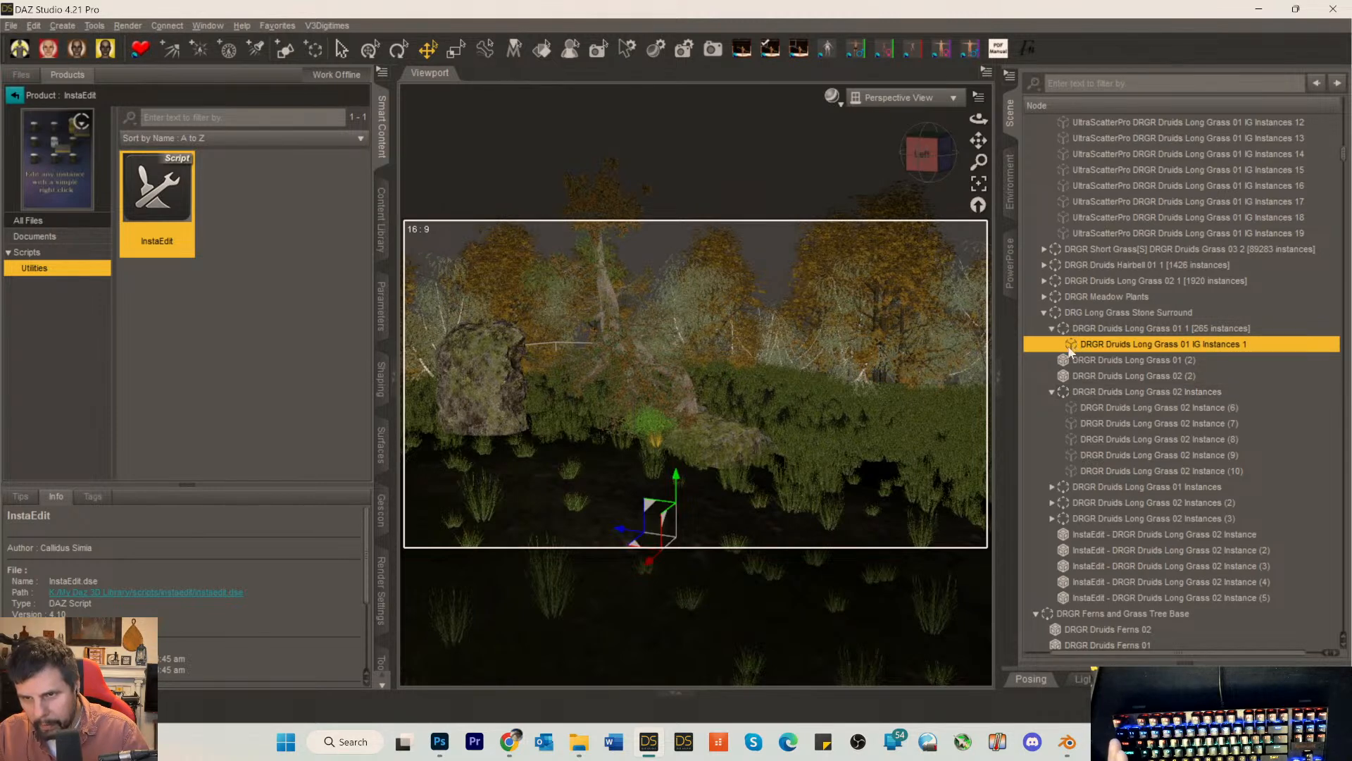
pyautogui.rightClick(1075, 346)
pyautogui.click(1109, 477)
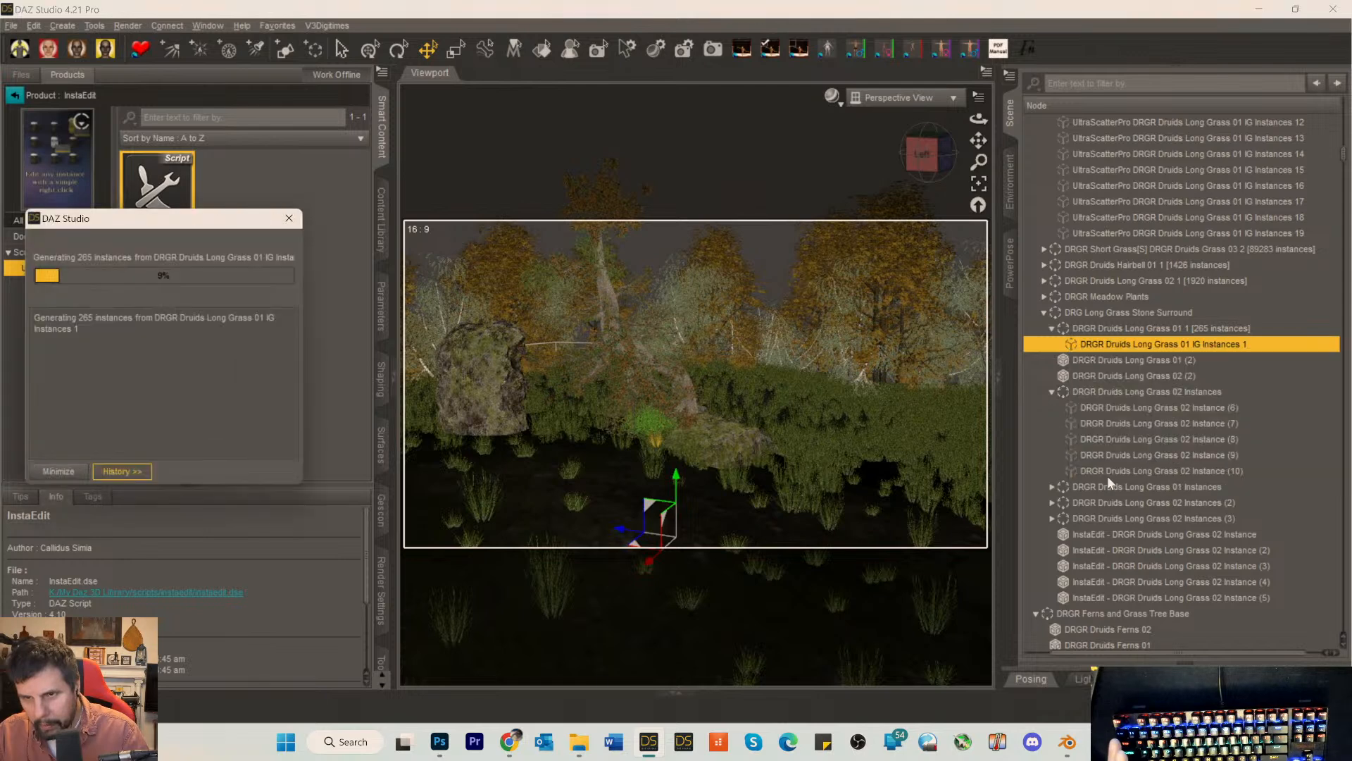